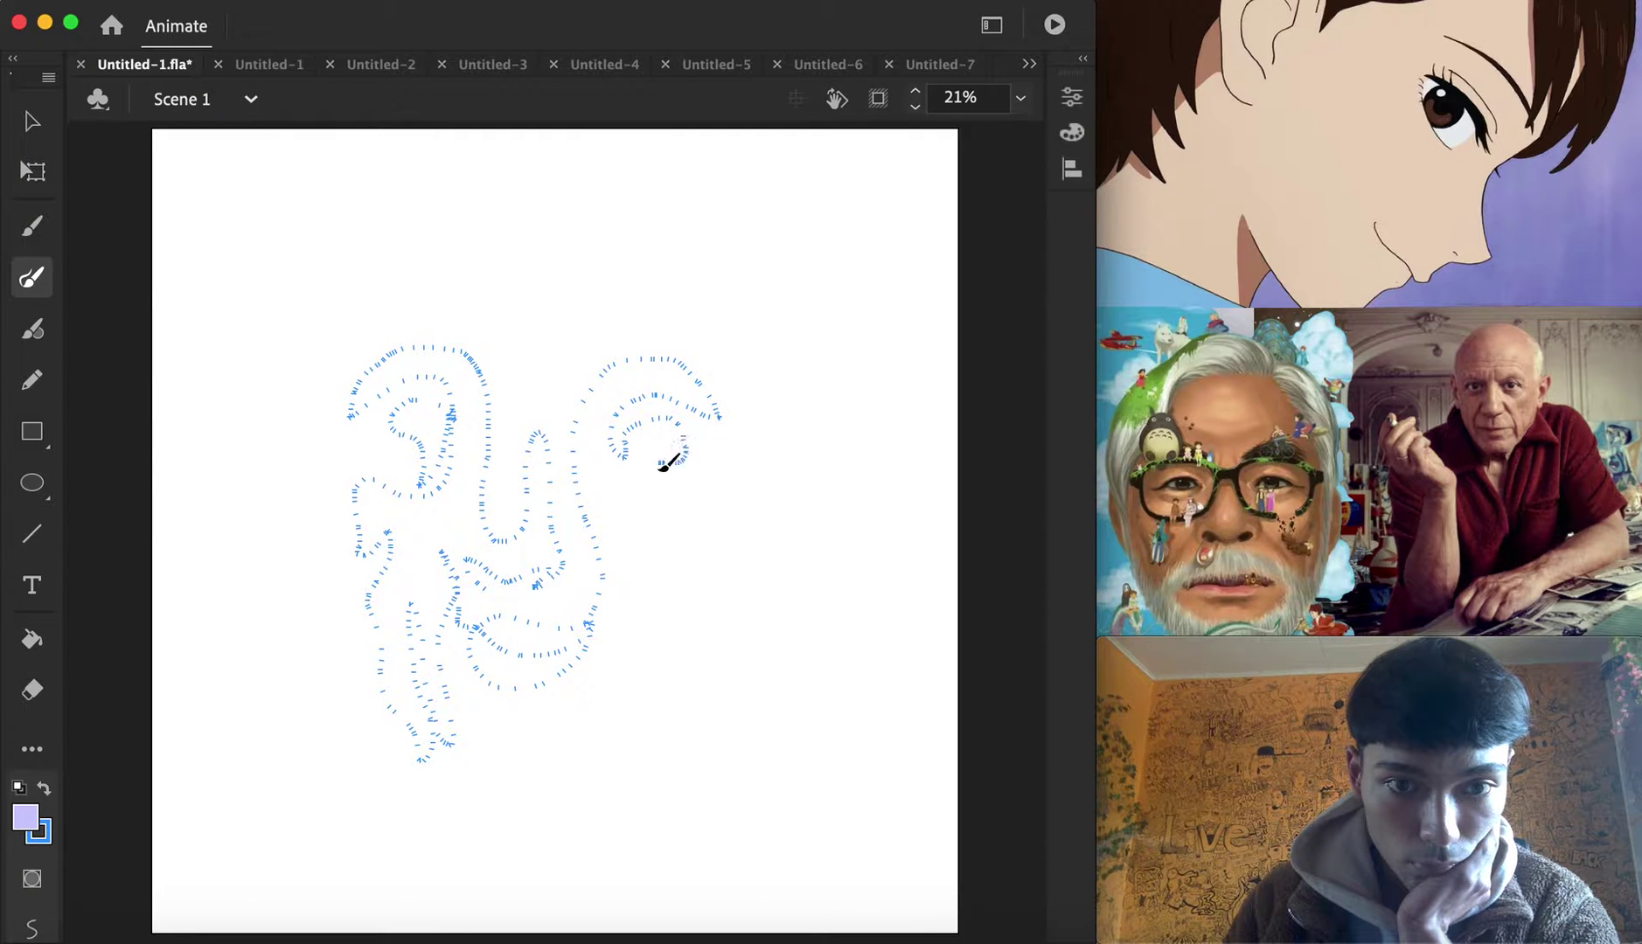
# Draw the rest of the face outline: the drips below the eye, both ears, the hairline, the jaw and the chin
pyautogui.moveTo(664, 608)
pyautogui.mouseDown()
pyautogui.moveTo(631, 754)
pyautogui.moveTo(637, 647)
pyautogui.moveTo(584, 722)
pyautogui.mouseUp()
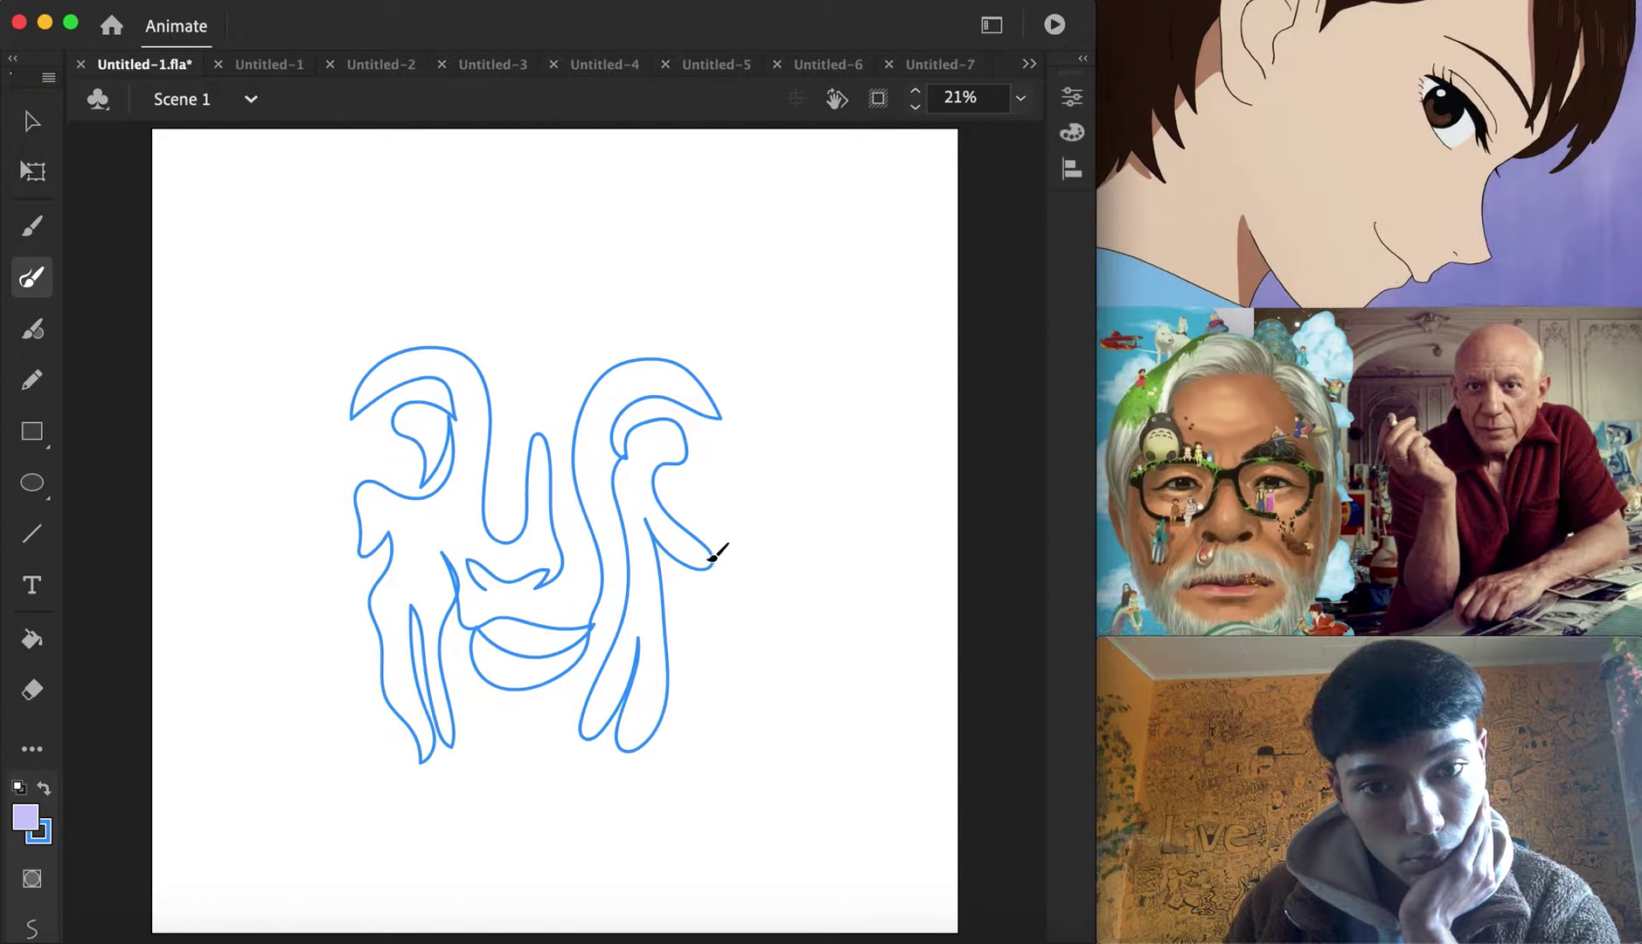
pyautogui.moveTo(703, 557)
pyautogui.mouseDown()
pyautogui.moveTo(749, 529)
pyautogui.moveTo(810, 376)
pyautogui.mouseUp()
pyautogui.moveTo(722, 315)
pyautogui.mouseDown()
pyautogui.moveTo(680, 245)
pyautogui.moveTo(532, 271)
pyautogui.mouseUp()
pyautogui.moveTo(361, 375); pyautogui.dragTo(320, 372)
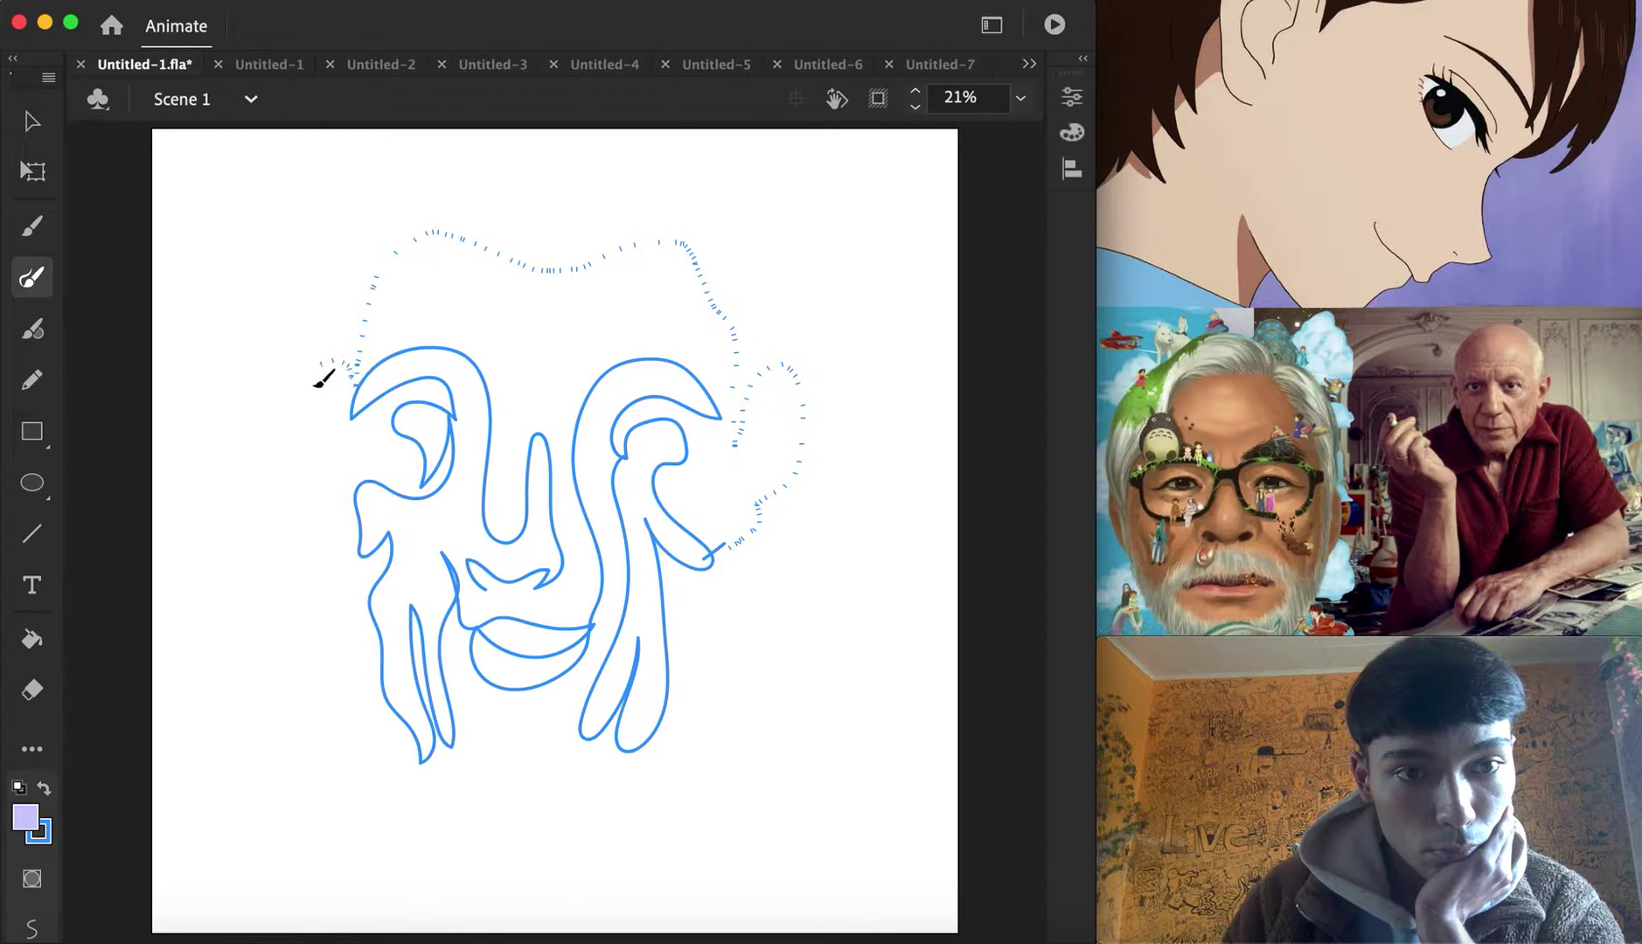
pyautogui.moveTo(365, 525); pyautogui.dragTo(364, 607)
pyautogui.moveTo(459, 784)
pyautogui.mouseDown()
pyautogui.moveTo(550, 784)
pyautogui.moveTo(598, 730)
pyautogui.mouseUp()
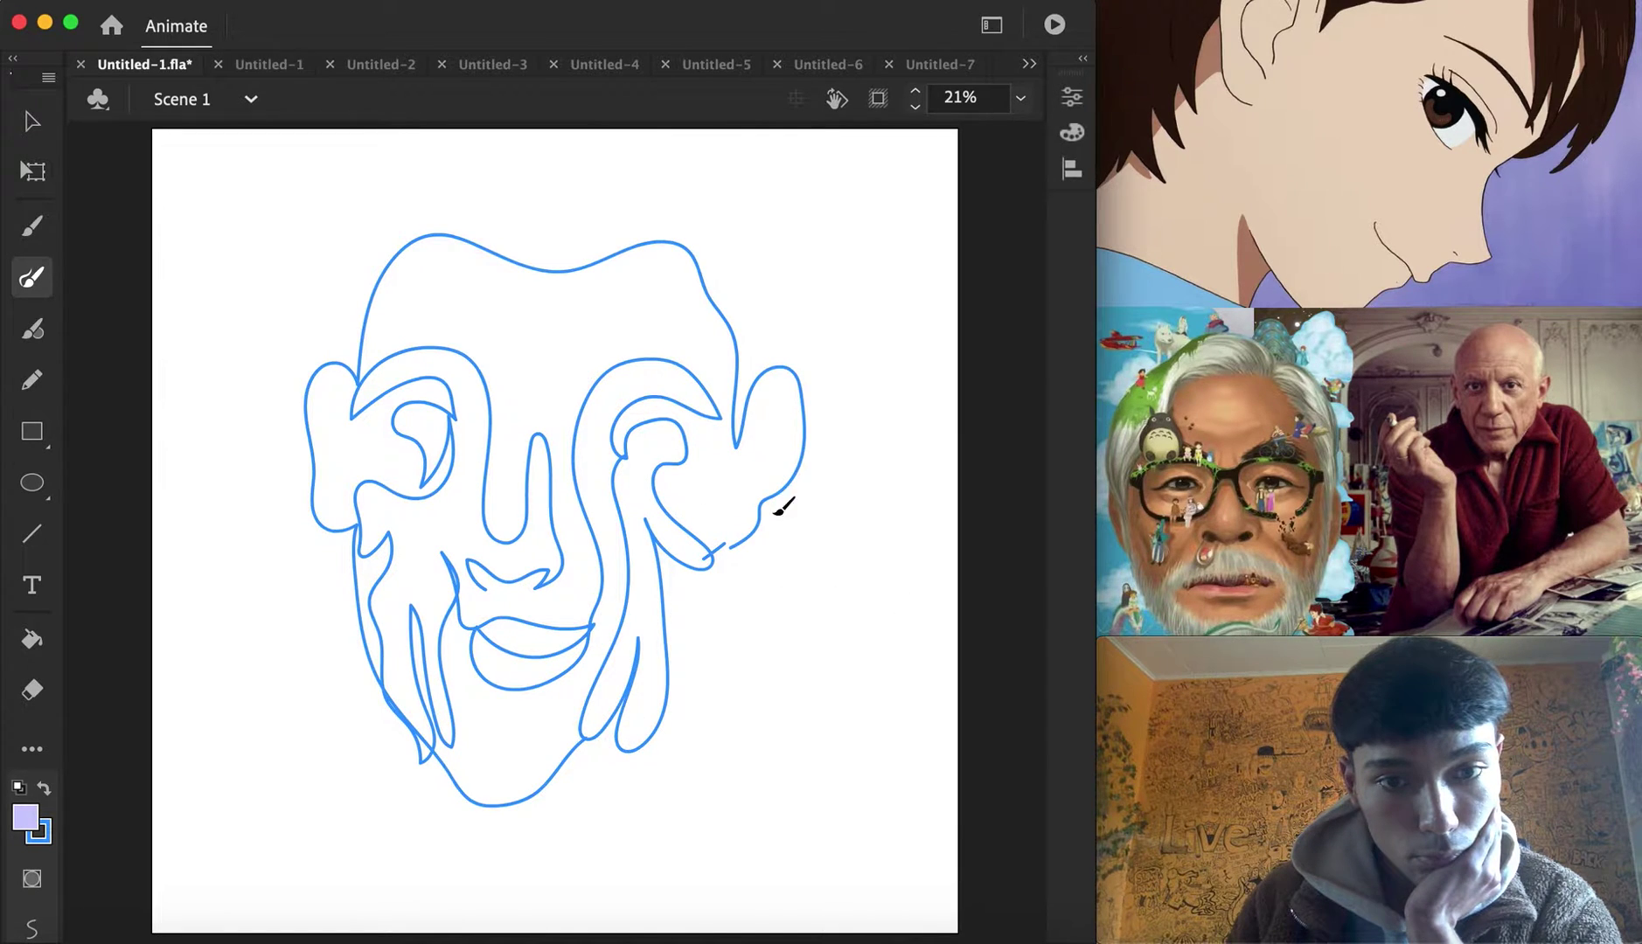
pyautogui.moveTo(688, 634); pyautogui.dragTo(669, 647)
pyautogui.moveTo(725, 537); pyautogui.dragTo(743, 446)
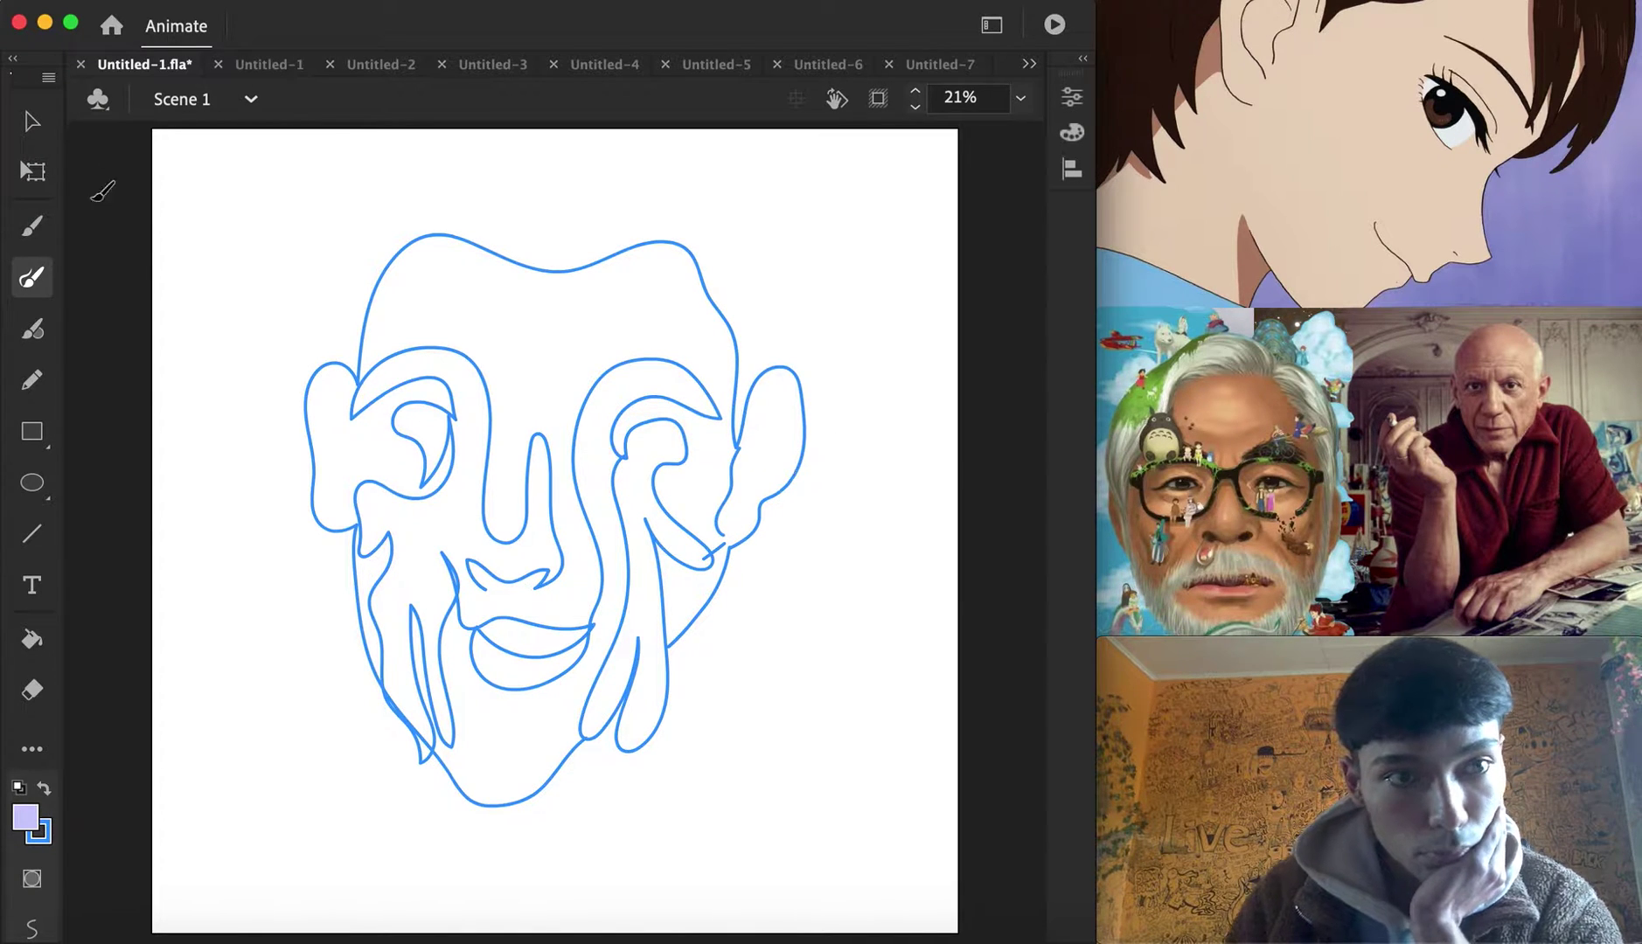
# Select the whole face drawing and move it down on the stage to leave room above the forehead
pyautogui.click(33, 121)
pyautogui.moveTo(292, 208)
pyautogui.mouseDown()
pyautogui.moveTo(916, 752)
pyautogui.moveTo(909, 808)
pyautogui.mouseUp()
pyautogui.moveTo(678, 665); pyautogui.dragTo(690, 722)
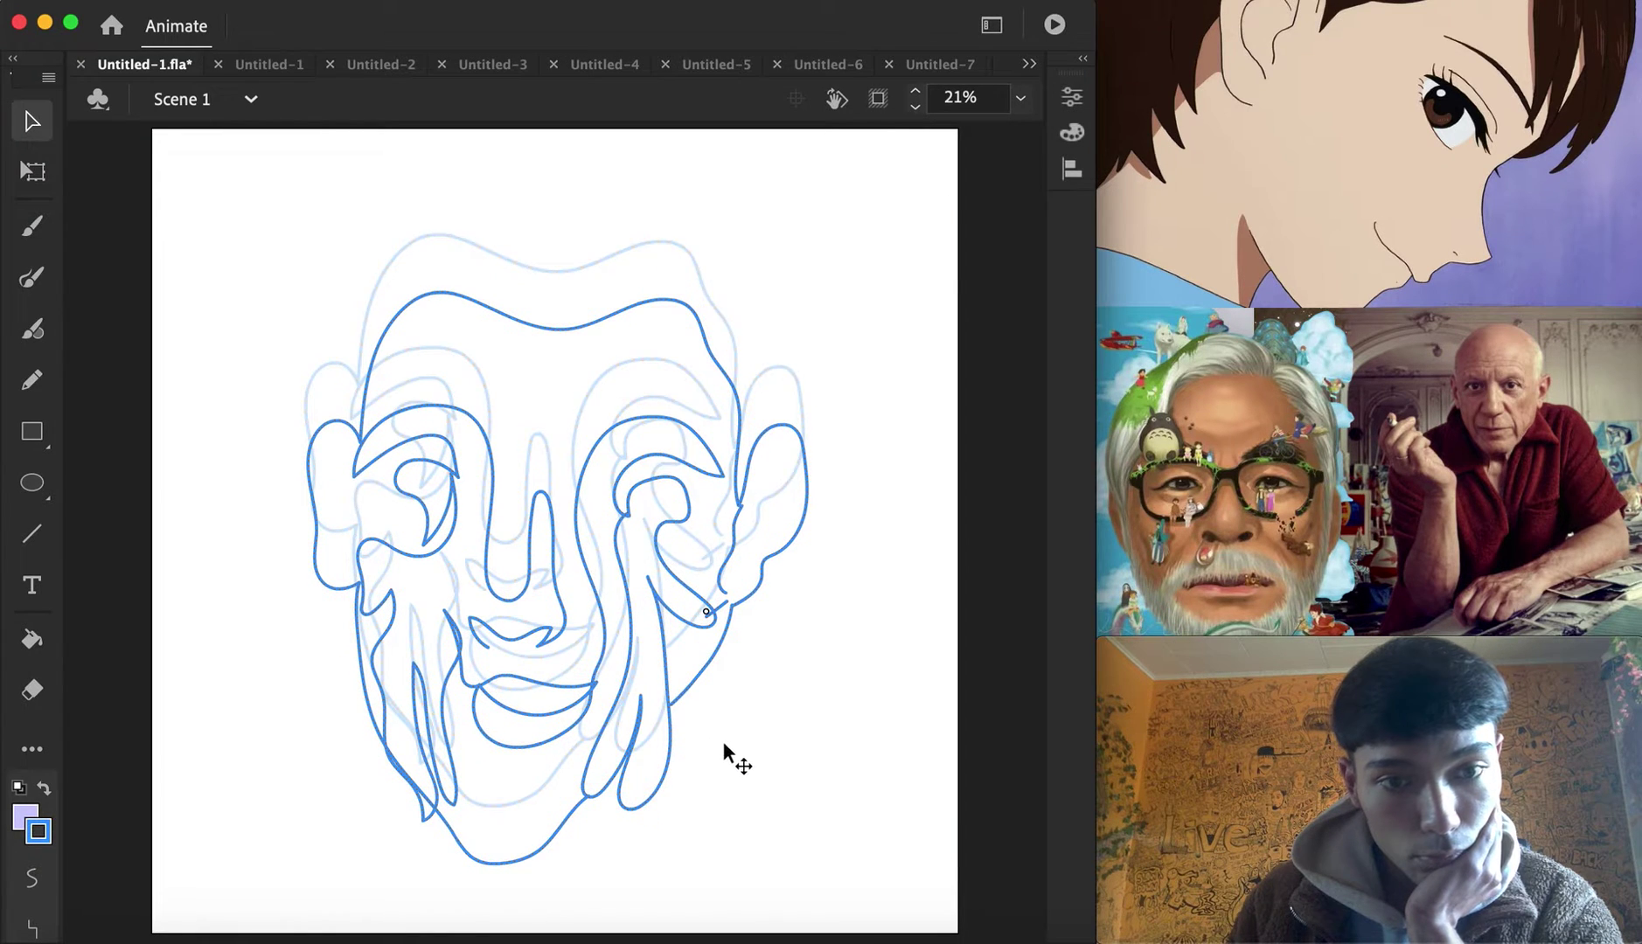
# Draw the hair outline with a rounded cap over the forehead and dripping strands hanging on both sides of the jaw
pyautogui.click(34, 280)
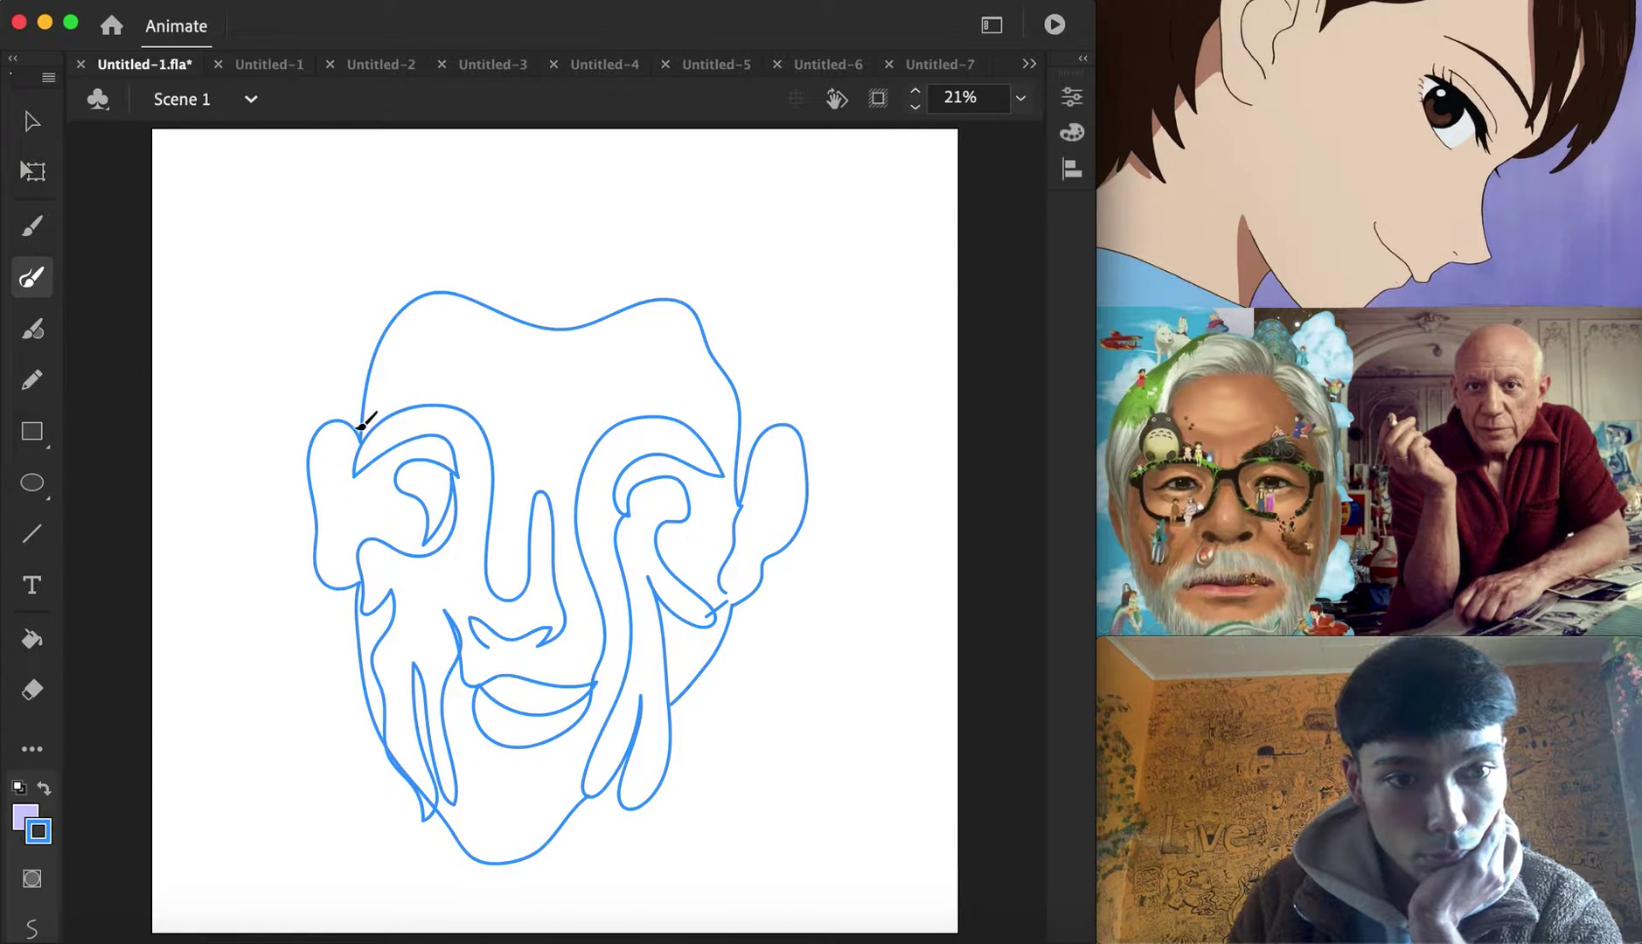
pyautogui.moveTo(687, 243); pyautogui.dragTo(783, 436)
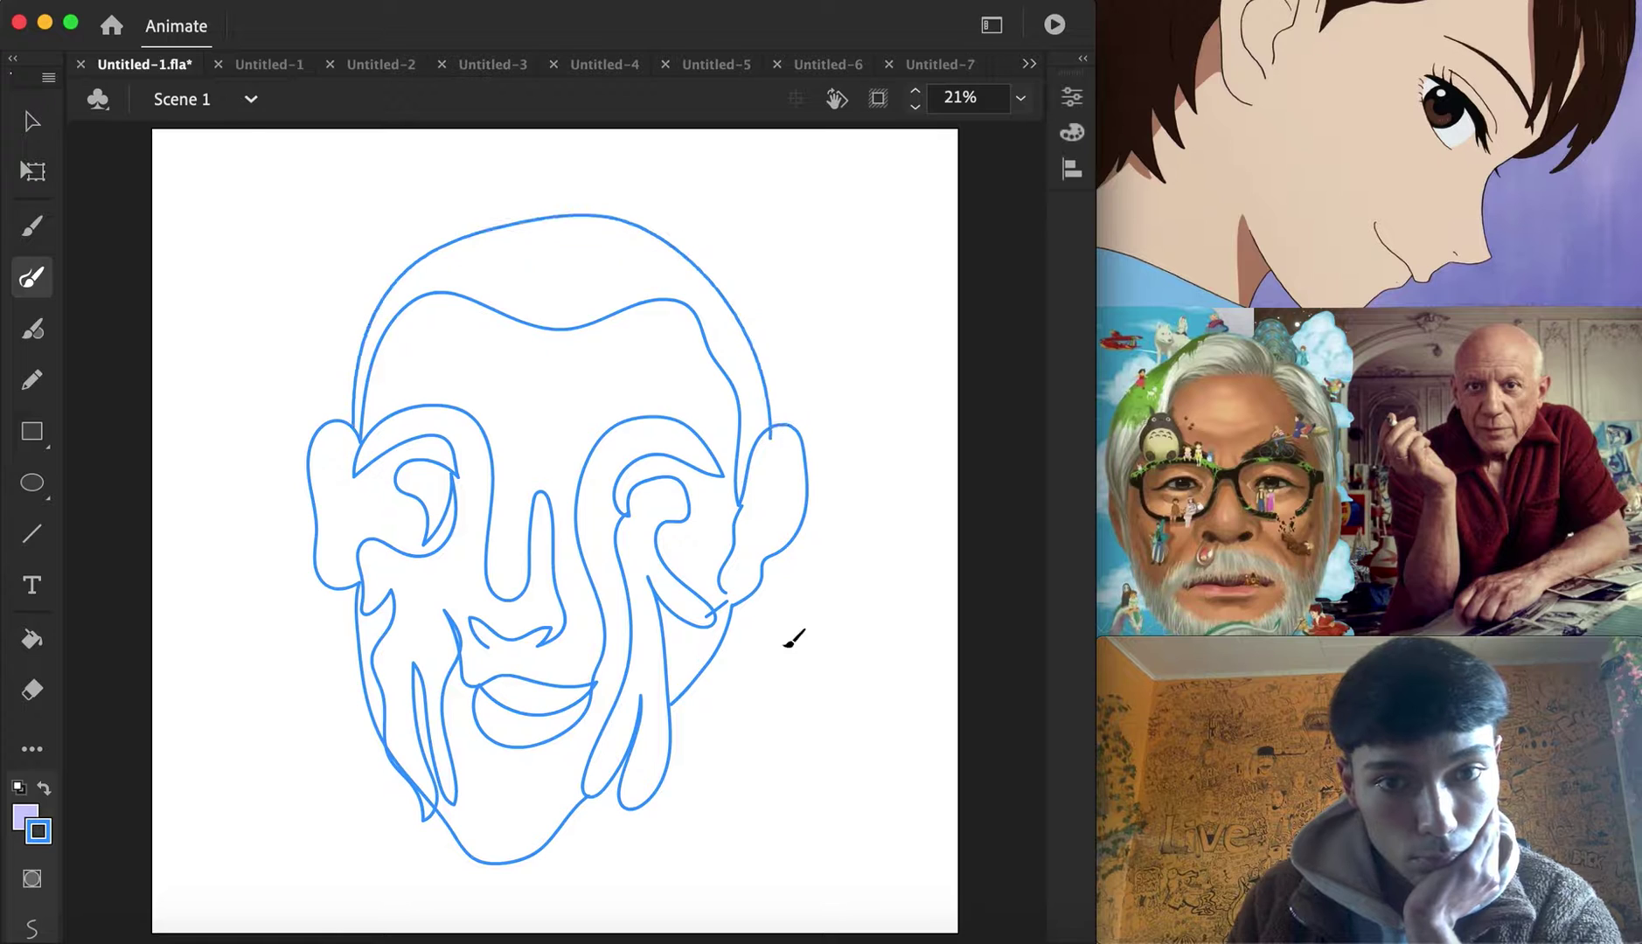
pyautogui.moveTo(748, 628)
pyautogui.mouseDown()
pyautogui.moveTo(707, 841)
pyautogui.moveTo(707, 611)
pyautogui.mouseUp()
pyautogui.moveTo(351, 581)
pyautogui.mouseDown()
pyautogui.moveTo(354, 727)
pyautogui.moveTo(424, 870)
pyautogui.moveTo(459, 808)
pyautogui.mouseUp()
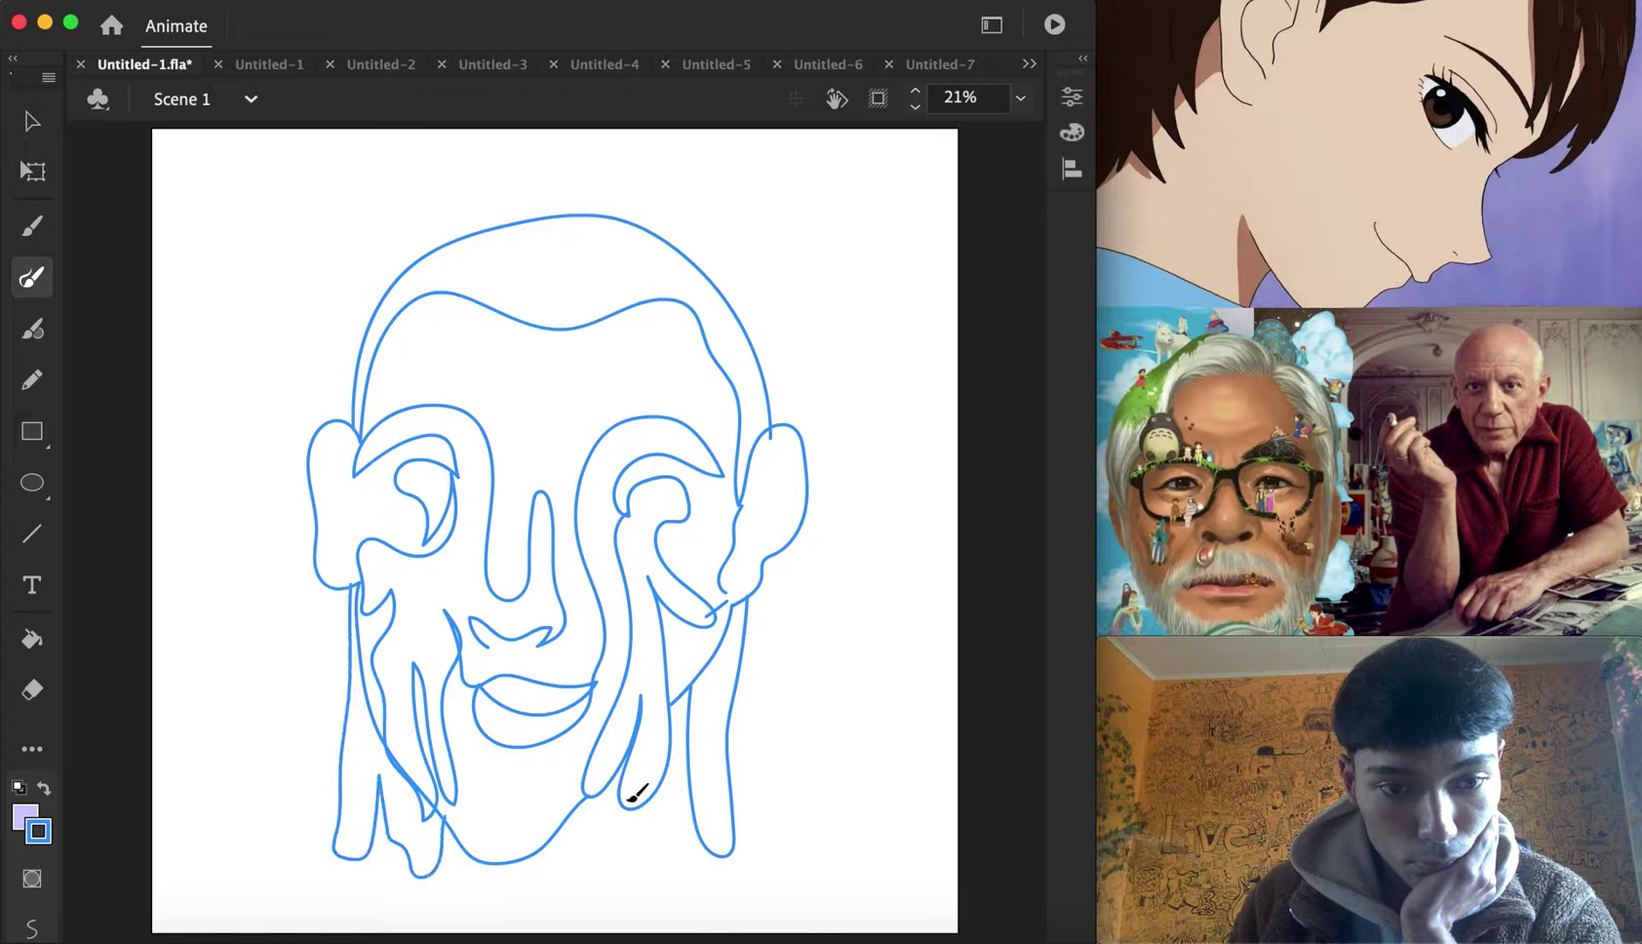
pyautogui.moveTo(598, 850)
pyautogui.mouseDown()
pyautogui.moveTo(678, 794)
pyautogui.moveTo(699, 686)
pyautogui.mouseUp()
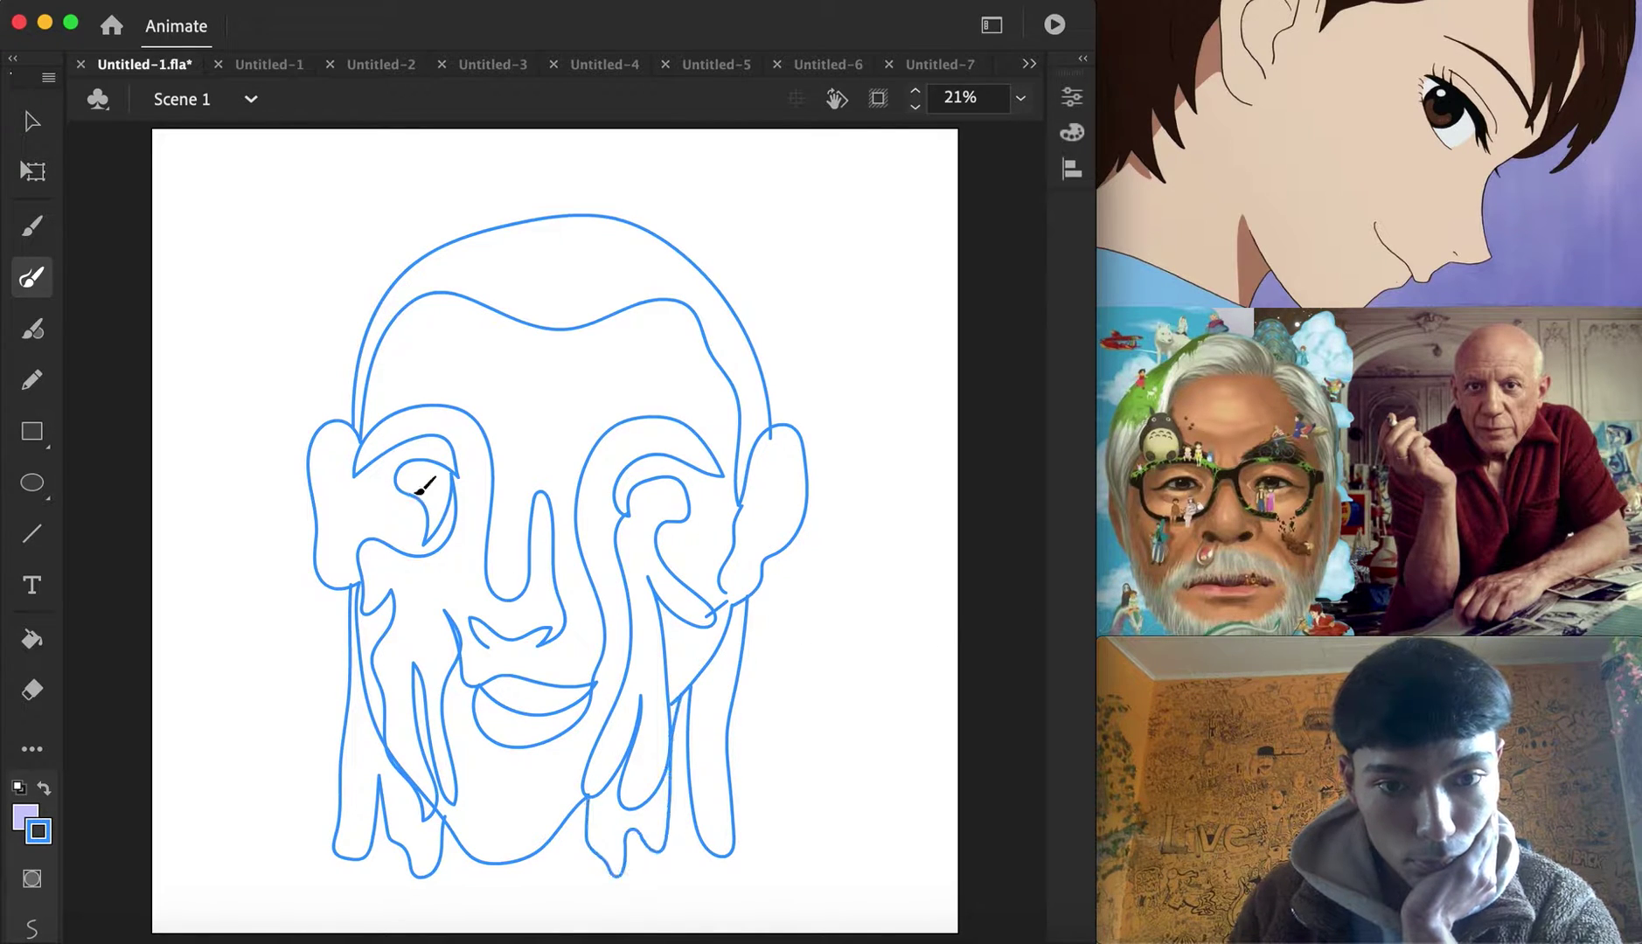
# Fill the main face area and the lower lip with lavender, leaving the upper mouth shape unfilled
pyautogui.click(32, 121)
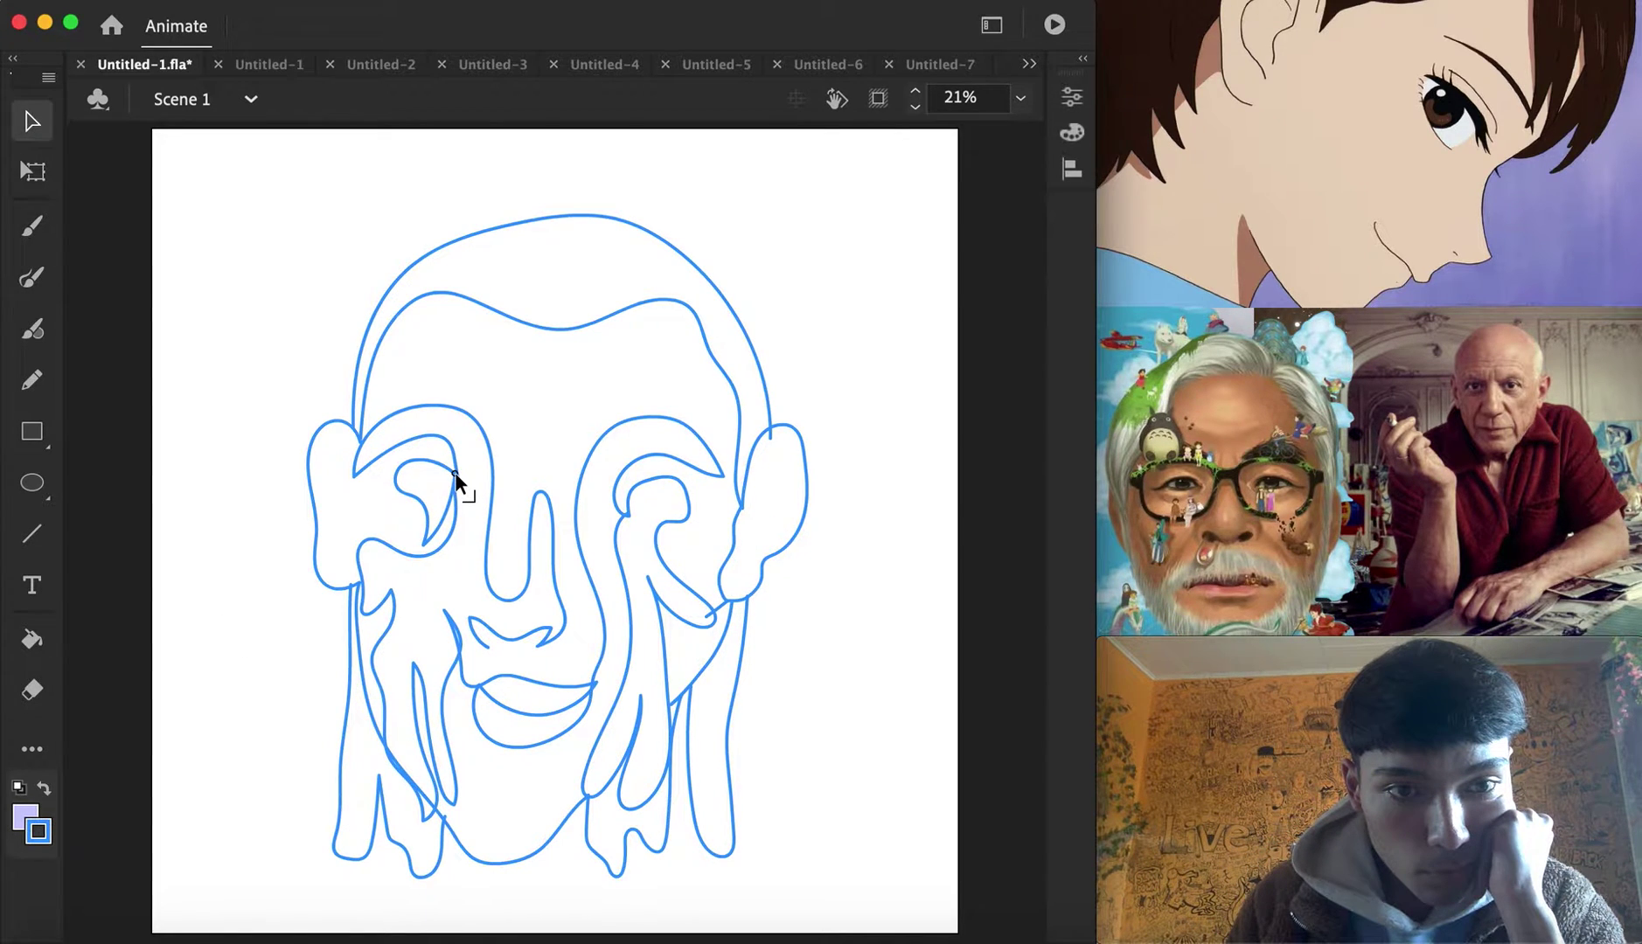
pyautogui.click(30, 631)
pyautogui.click(398, 581)
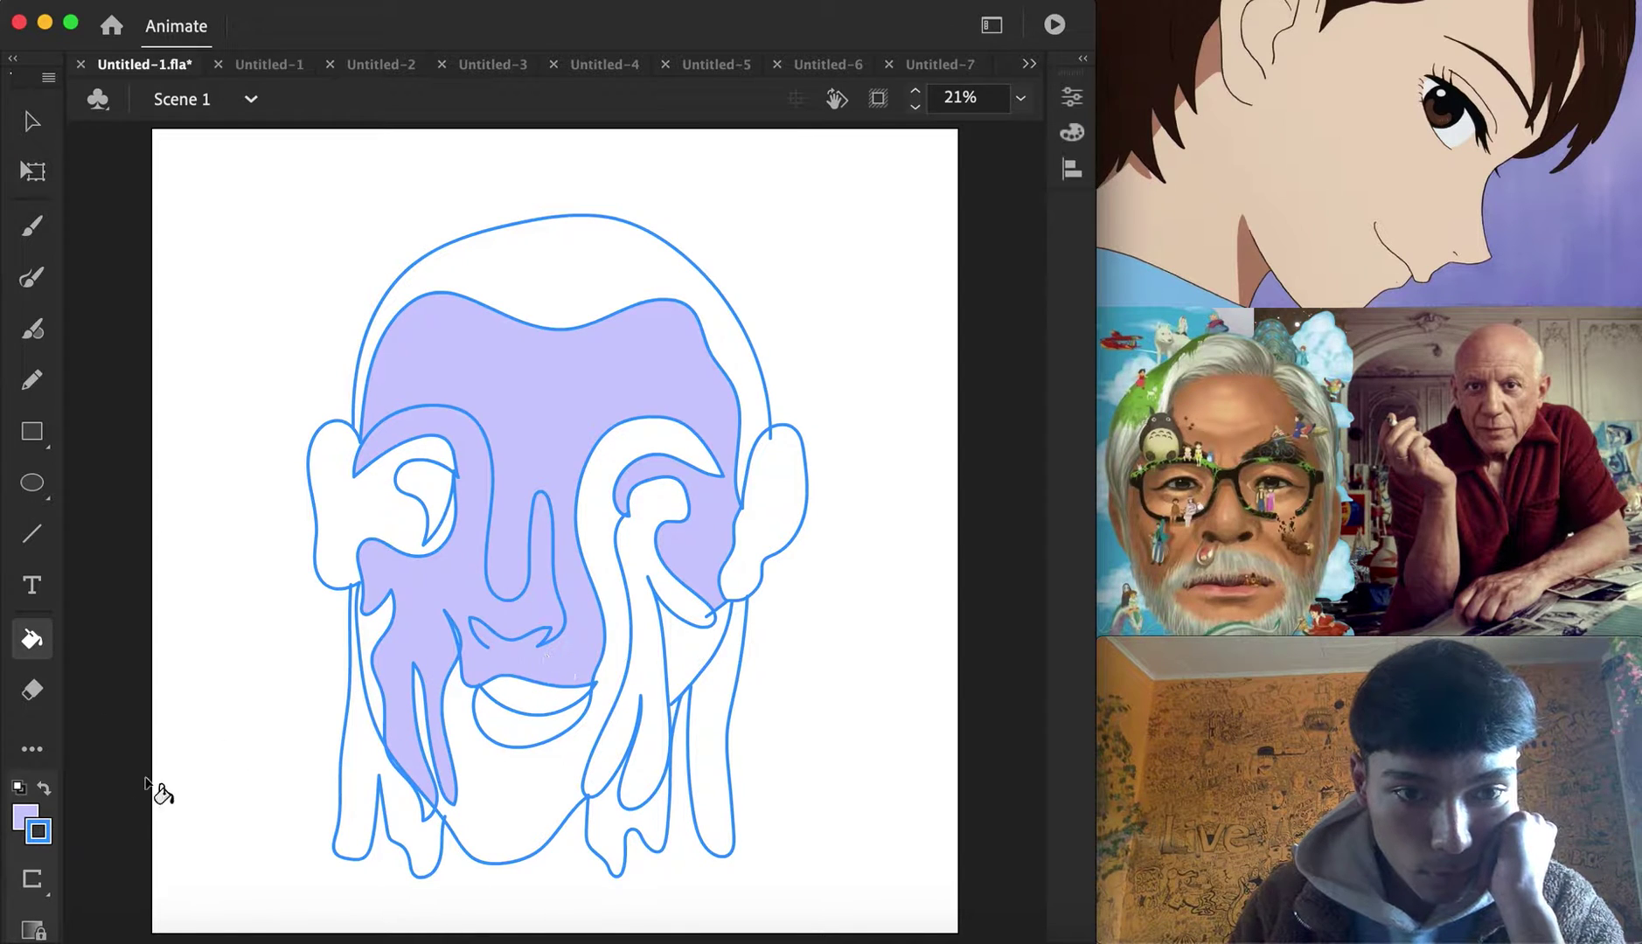
pyautogui.click(522, 706)
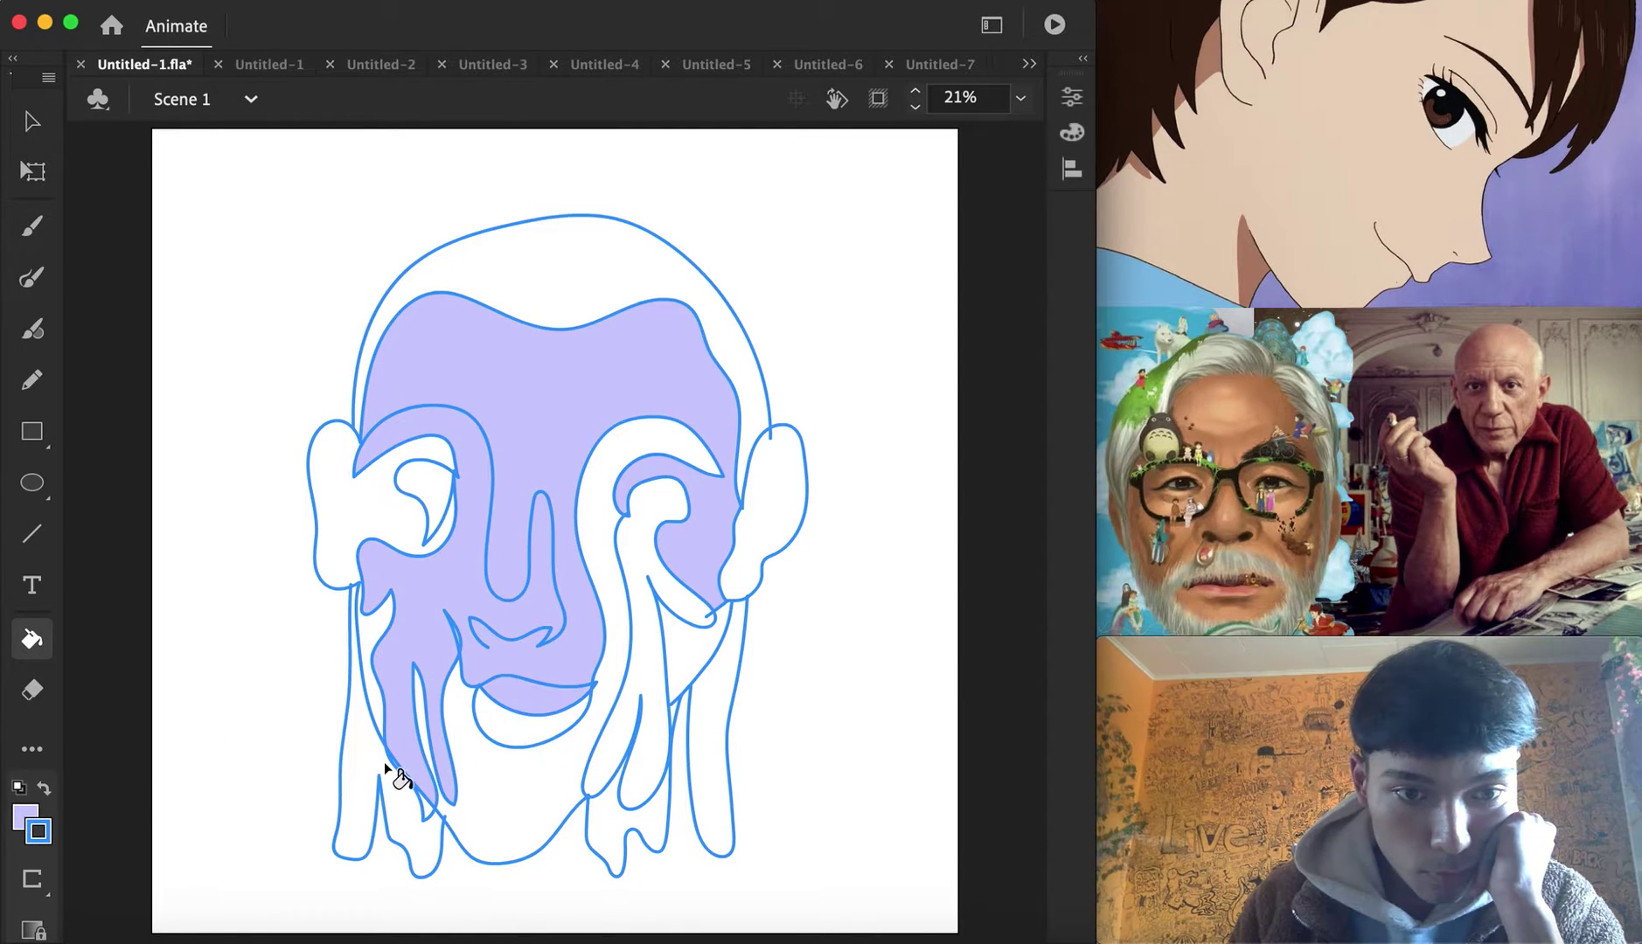
pyautogui.press('super+z')
pyautogui.click(535, 742)
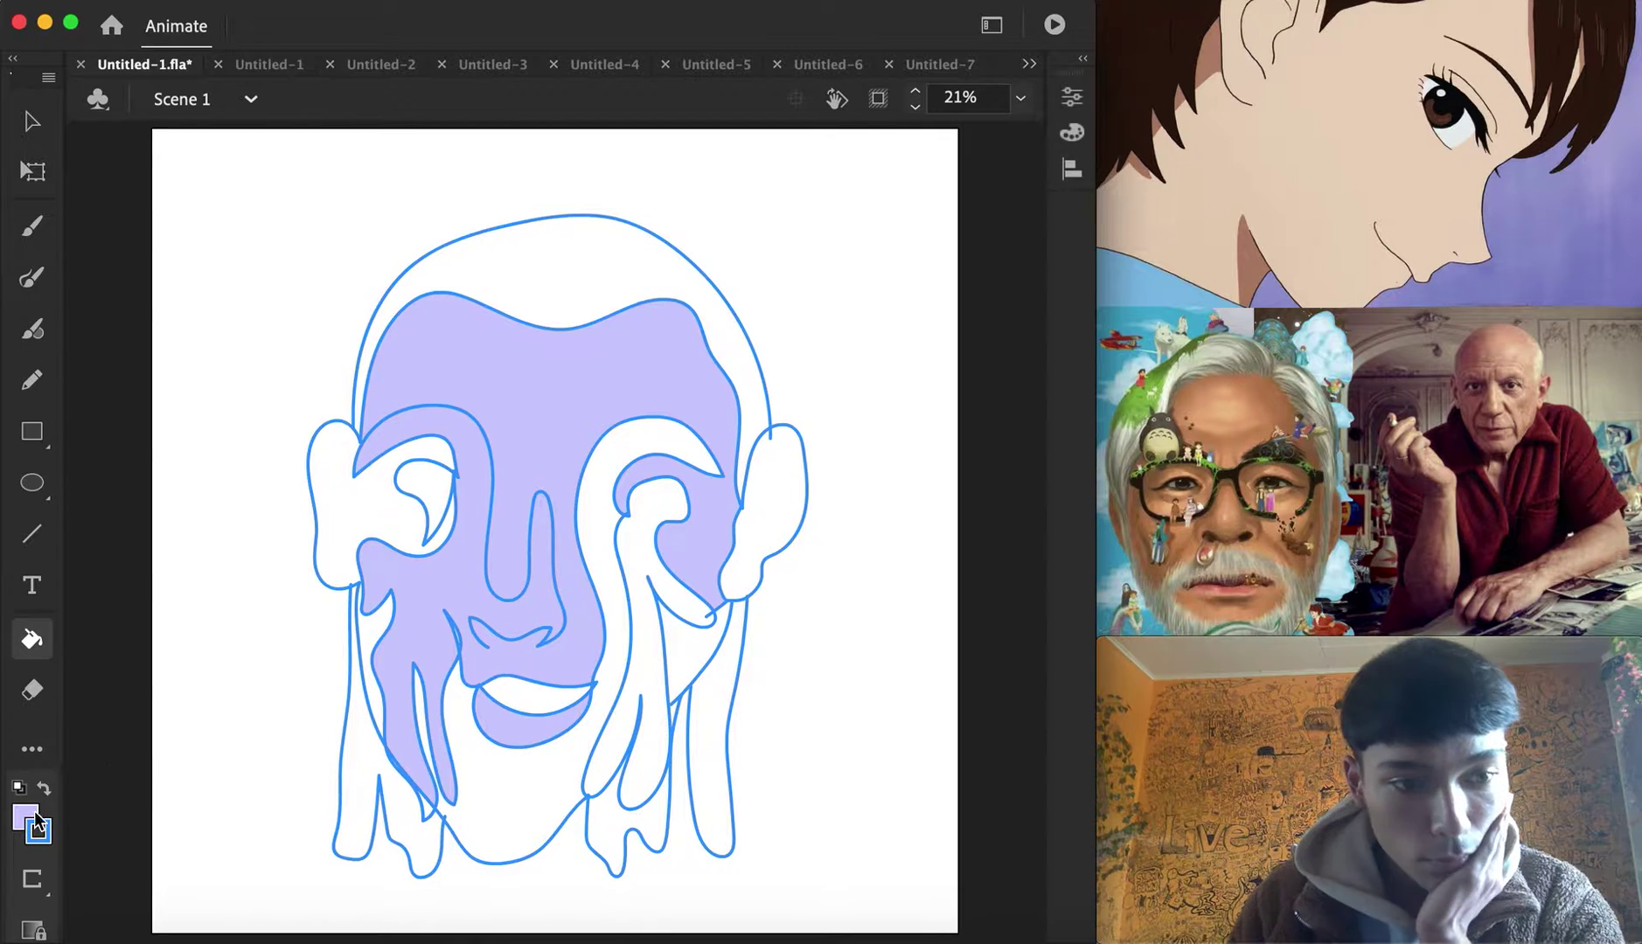
# Fill the dripping shape under the right-hand eye and the right-hand ear with a muted teal
pyautogui.click(35, 823)
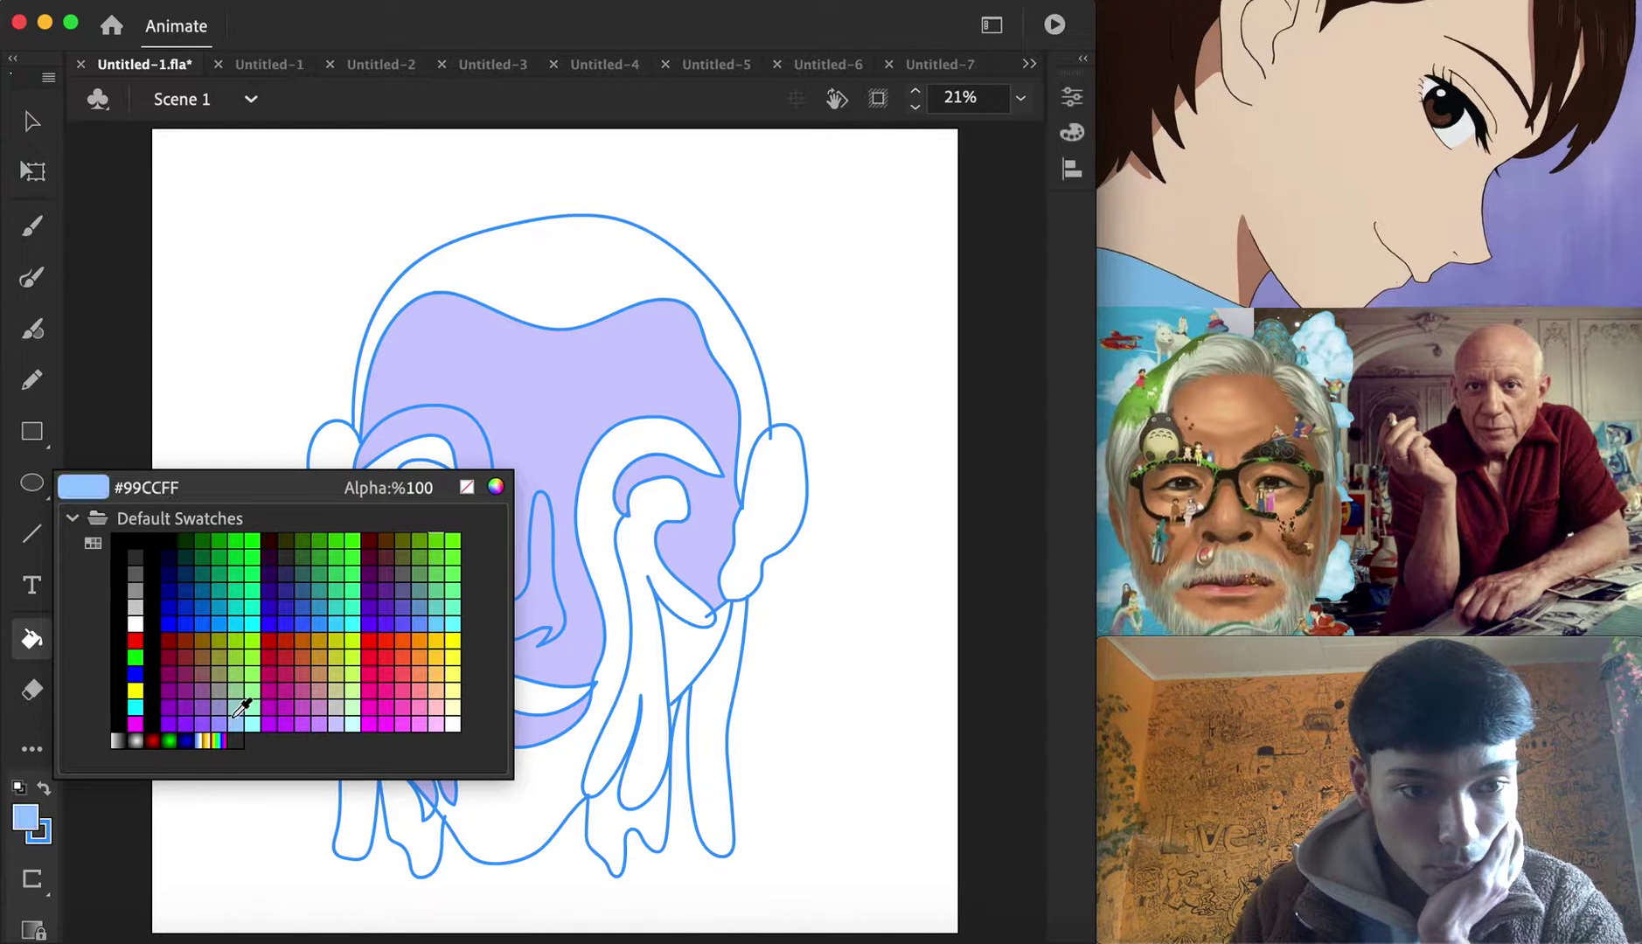
pyautogui.click(245, 713)
pyautogui.click(639, 554)
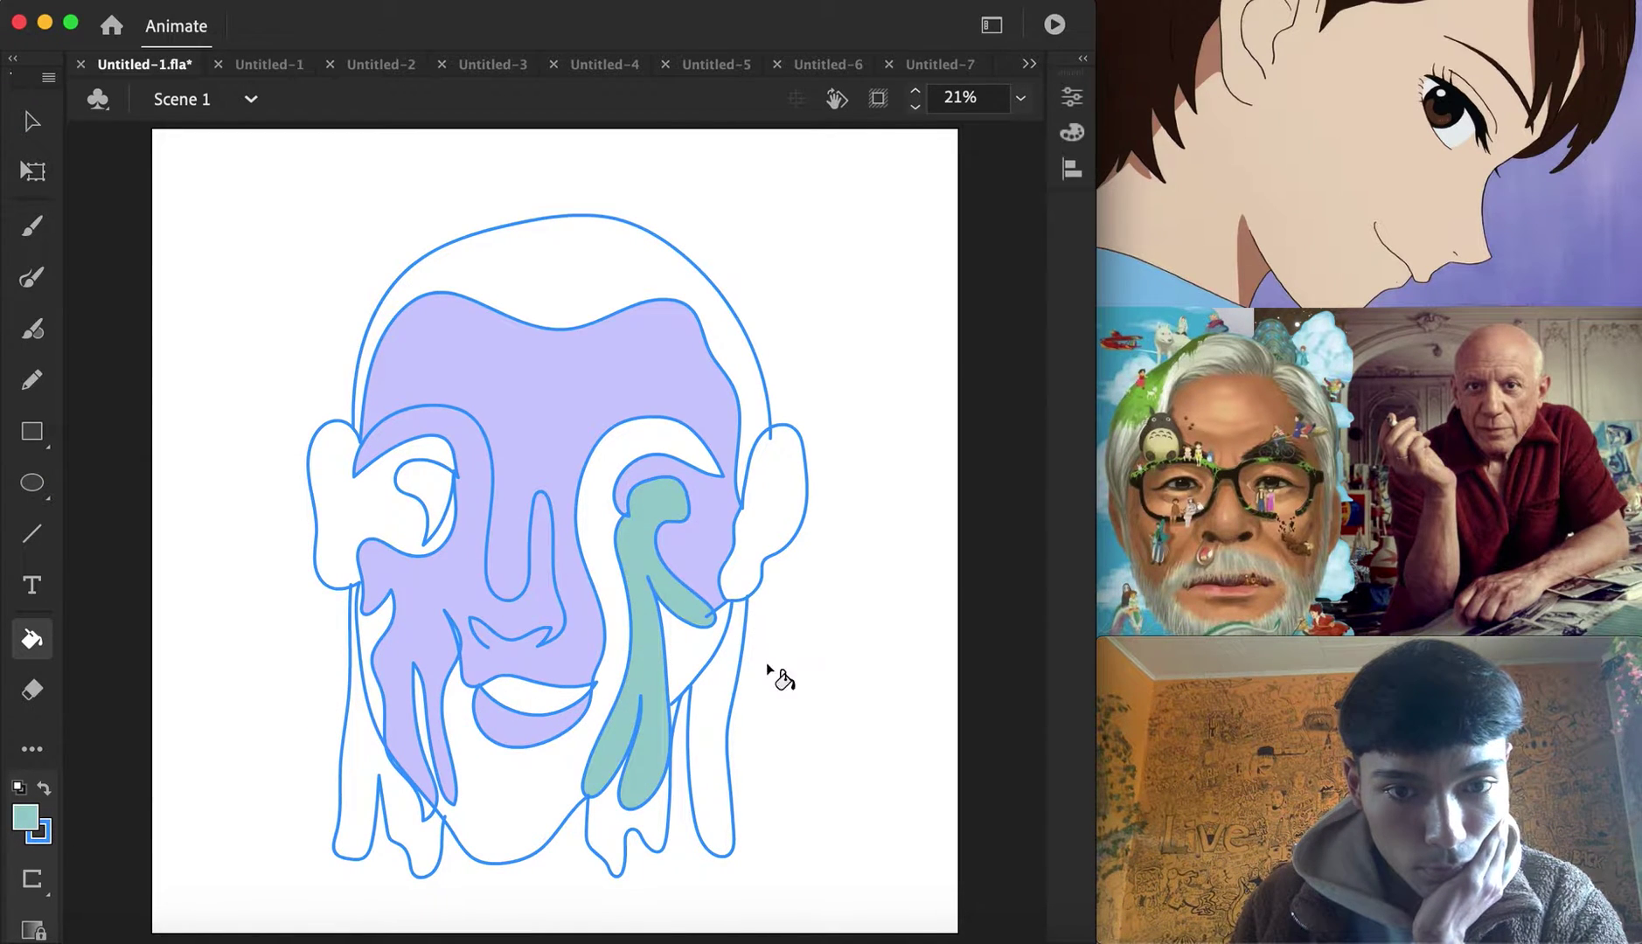
pyautogui.click(750, 567)
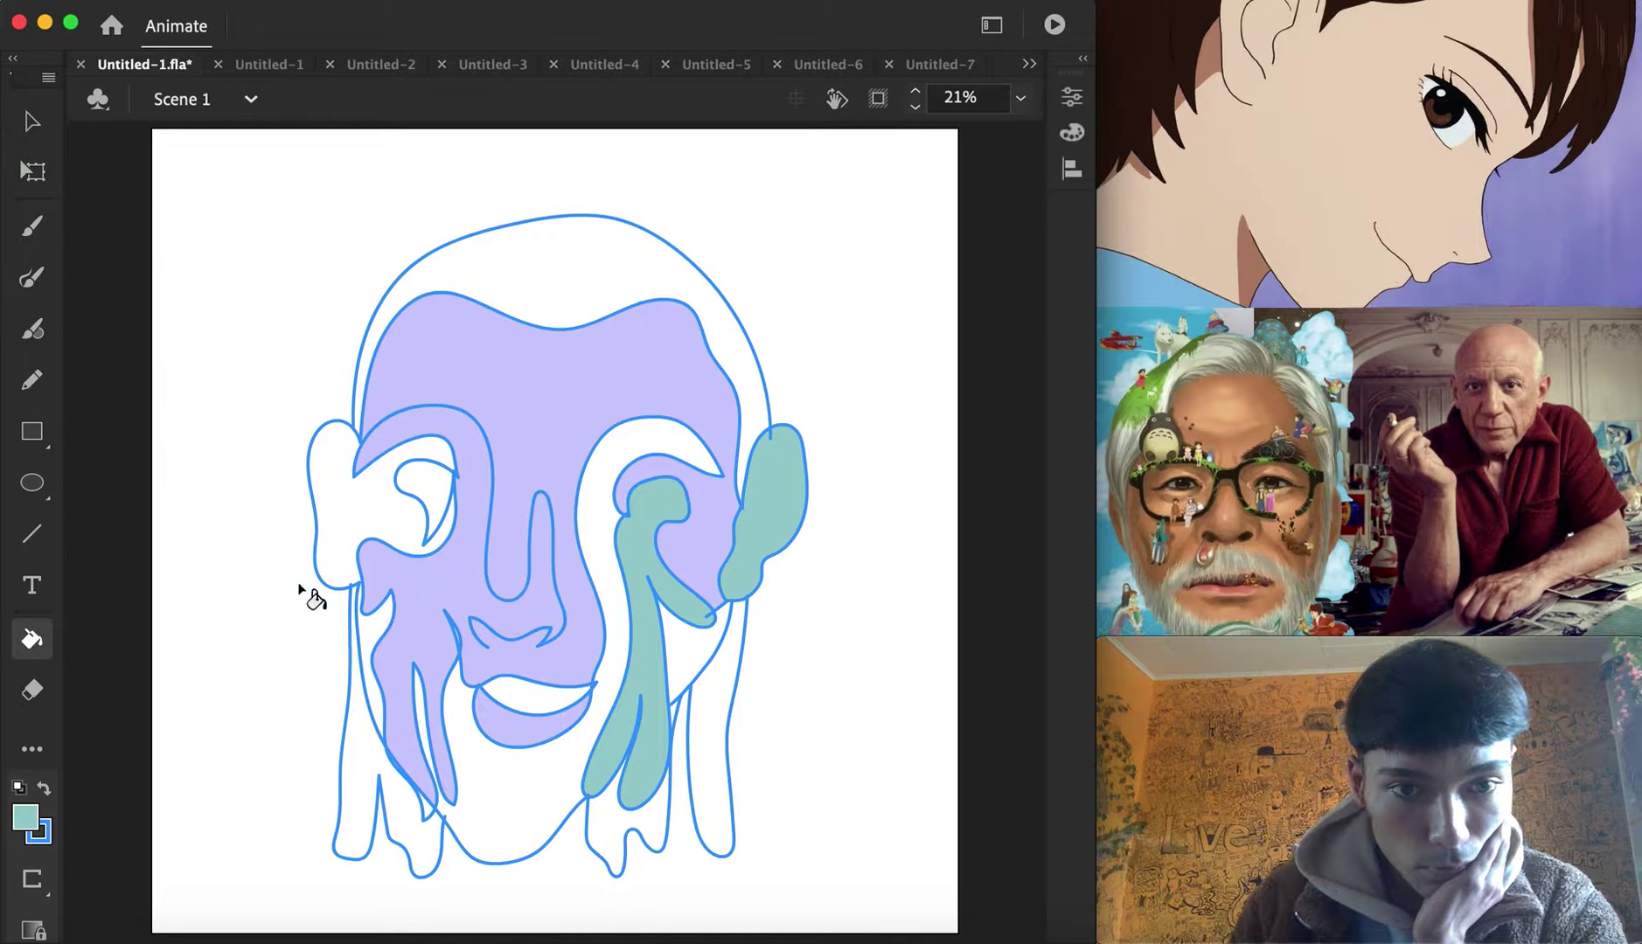
# Fill the left-hand eye shape and the upper mouth shape with pale yellow
pyautogui.click(30, 821)
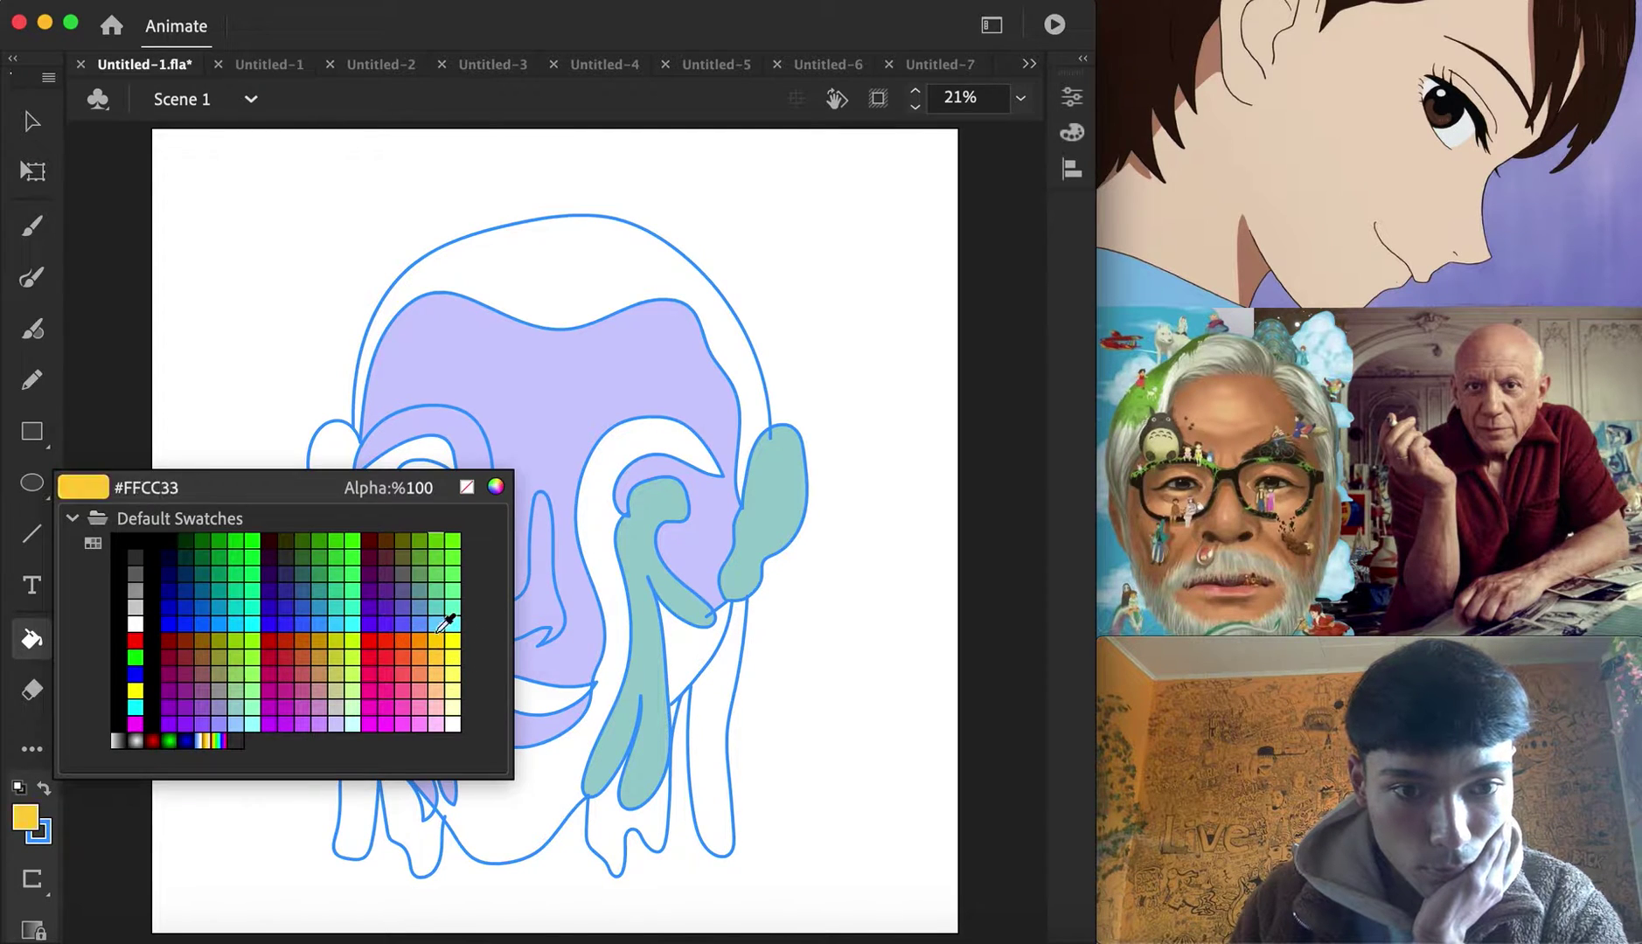
pyautogui.click(455, 704)
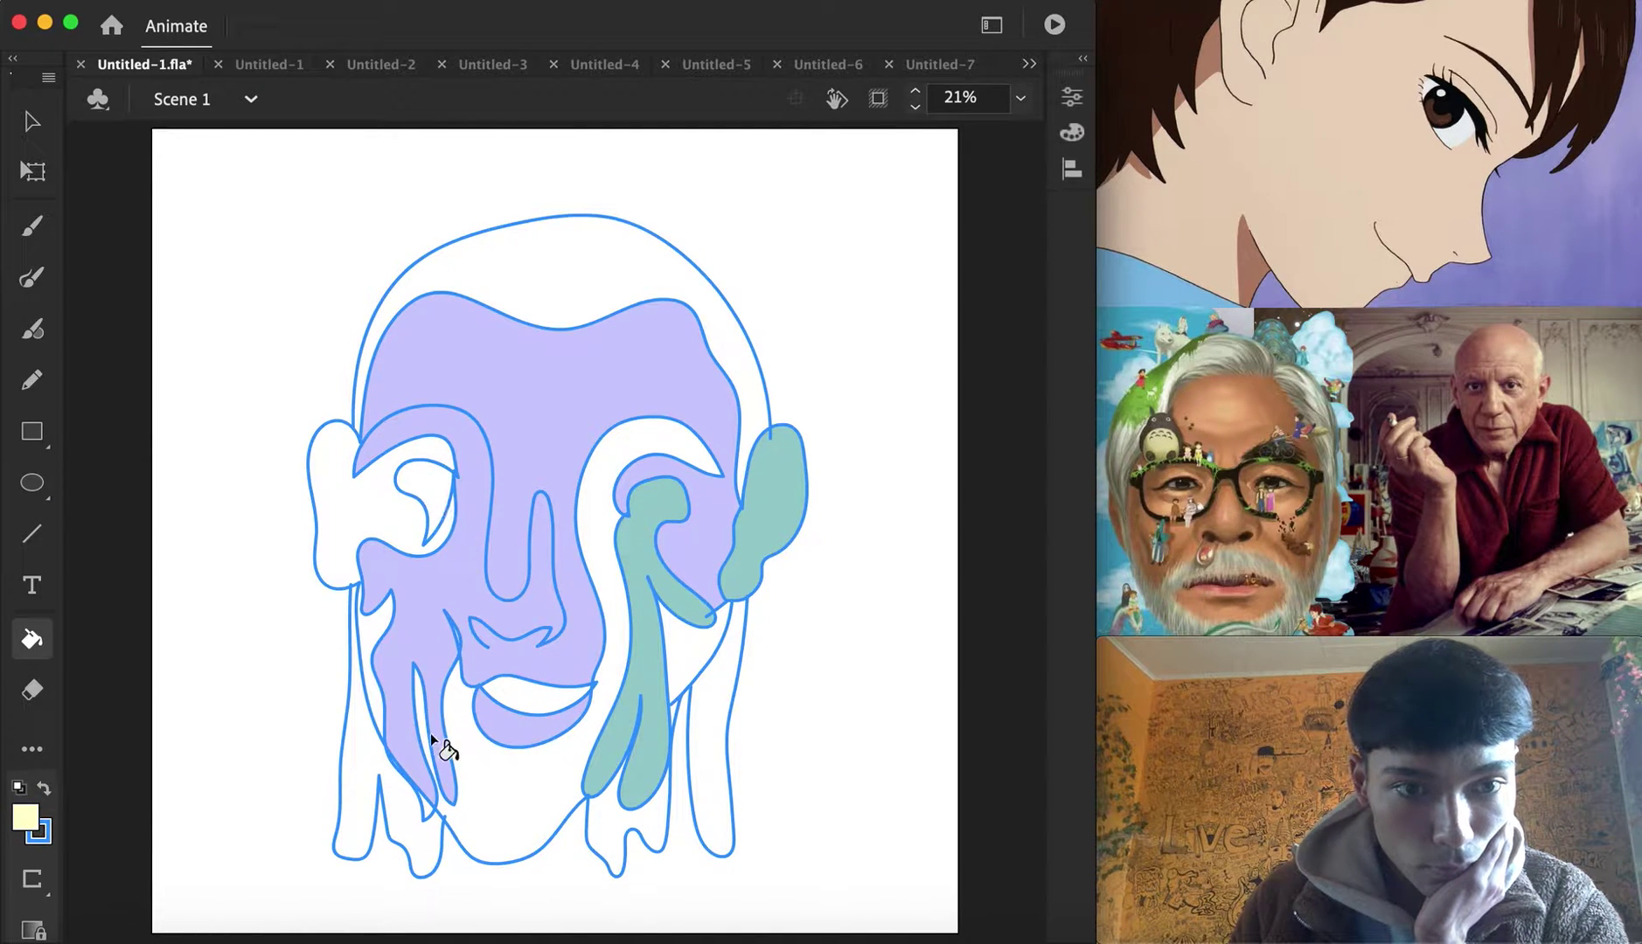
pyautogui.click(531, 704)
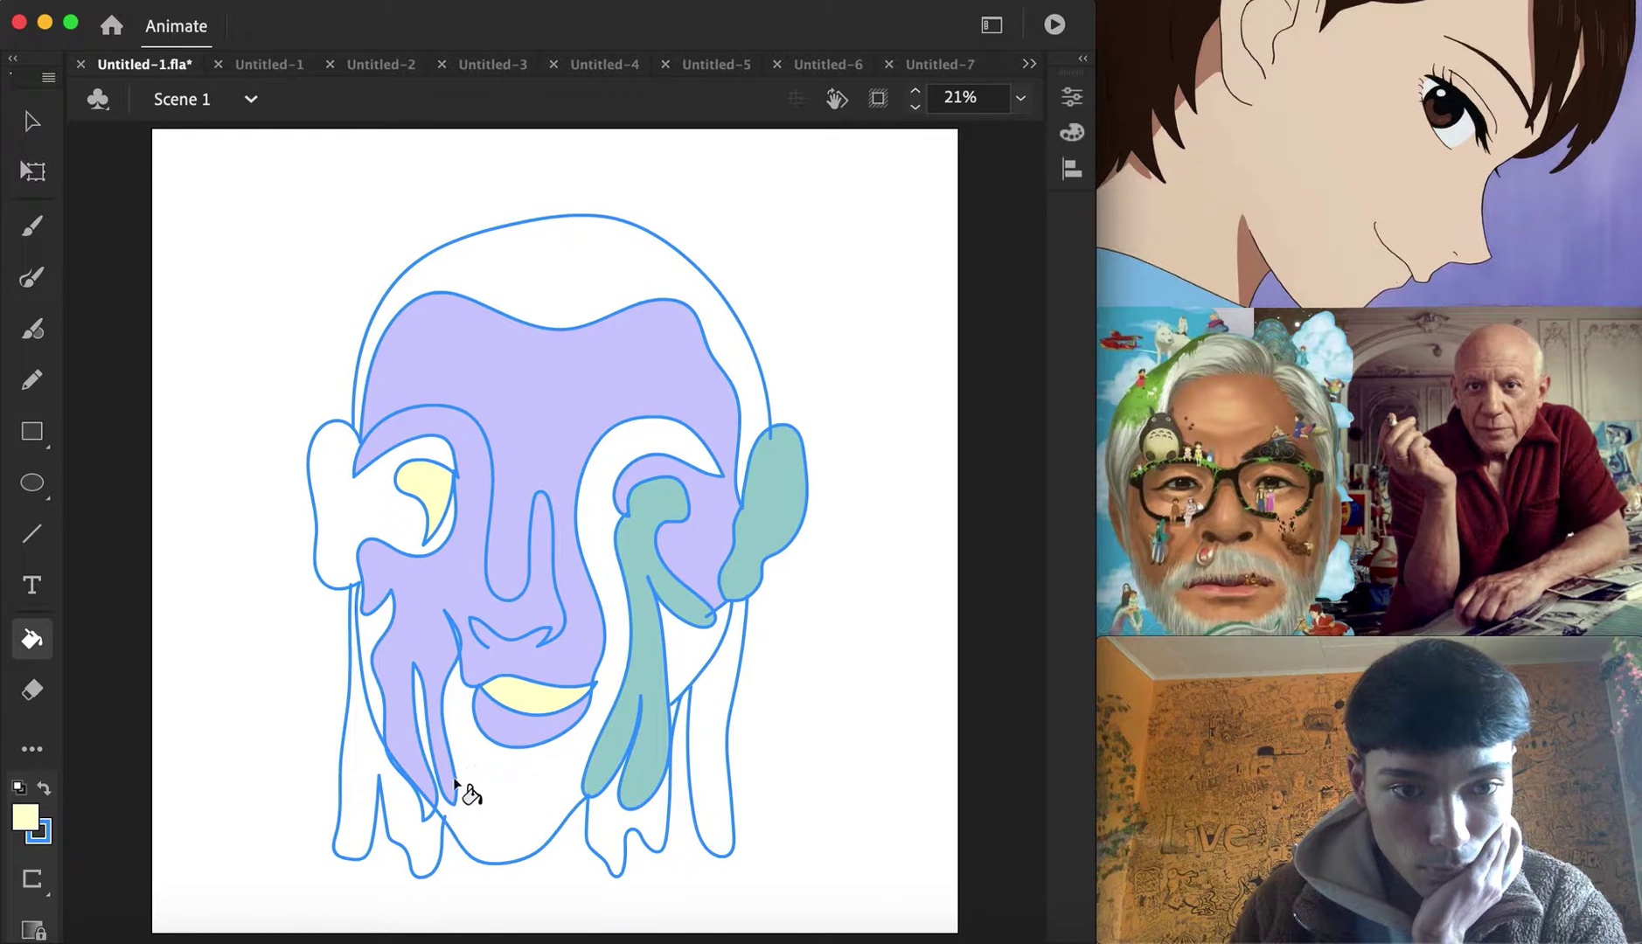
# Fill the hair cap and all the hanging hair strands with black
pyautogui.click(30, 817)
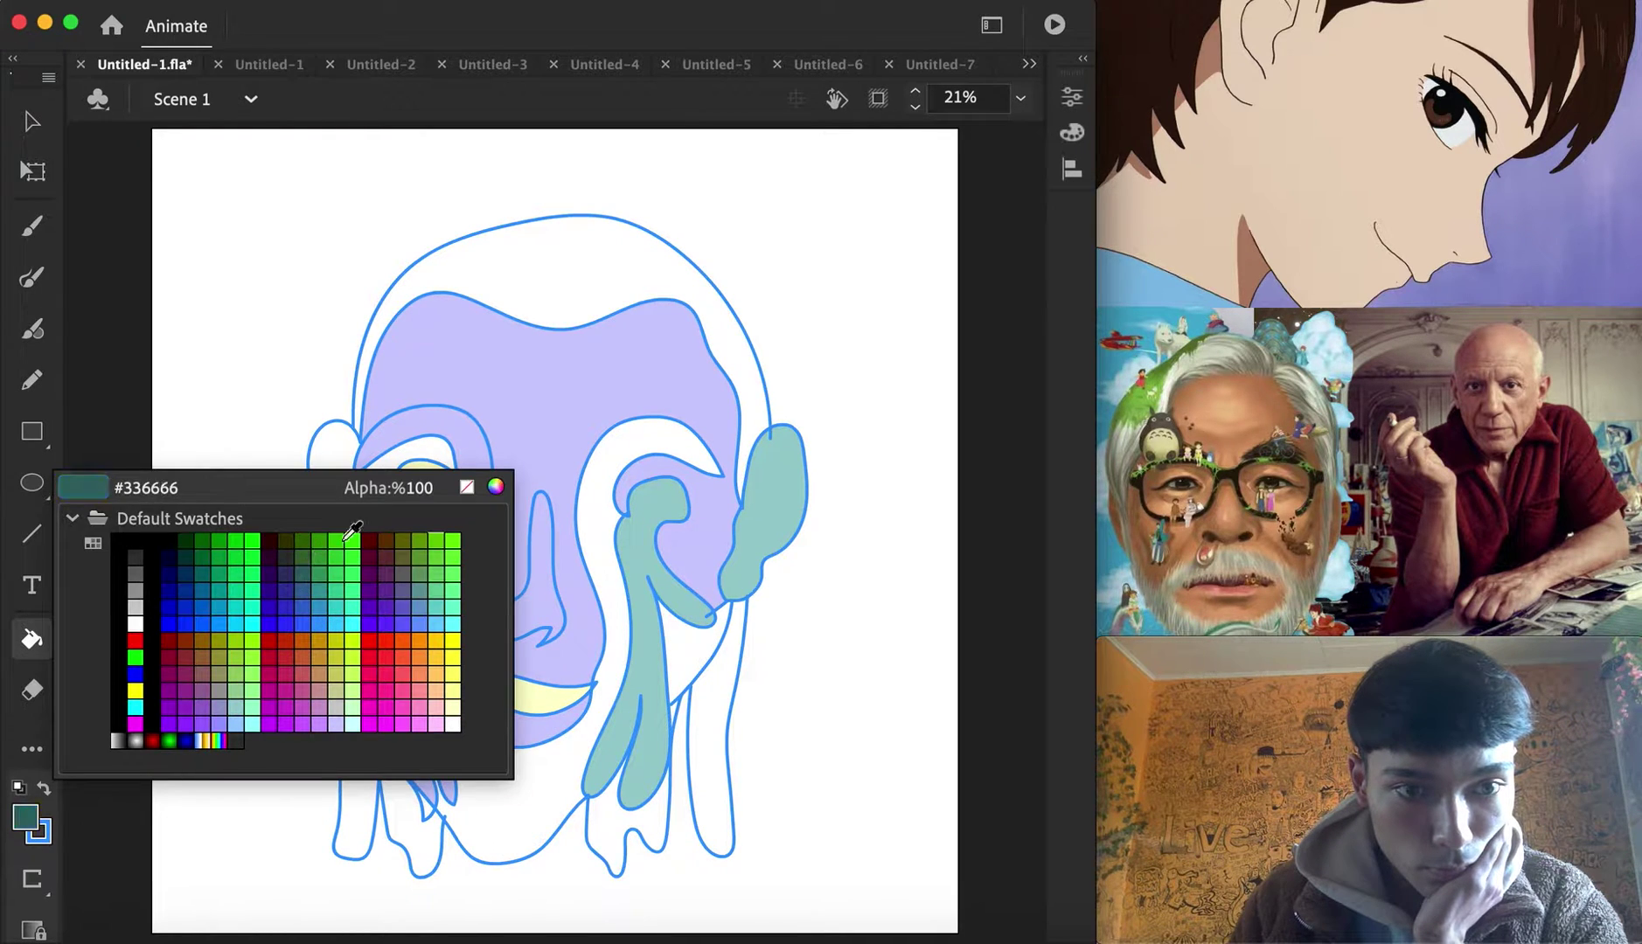
pyautogui.click(135, 535)
pyautogui.click(529, 307)
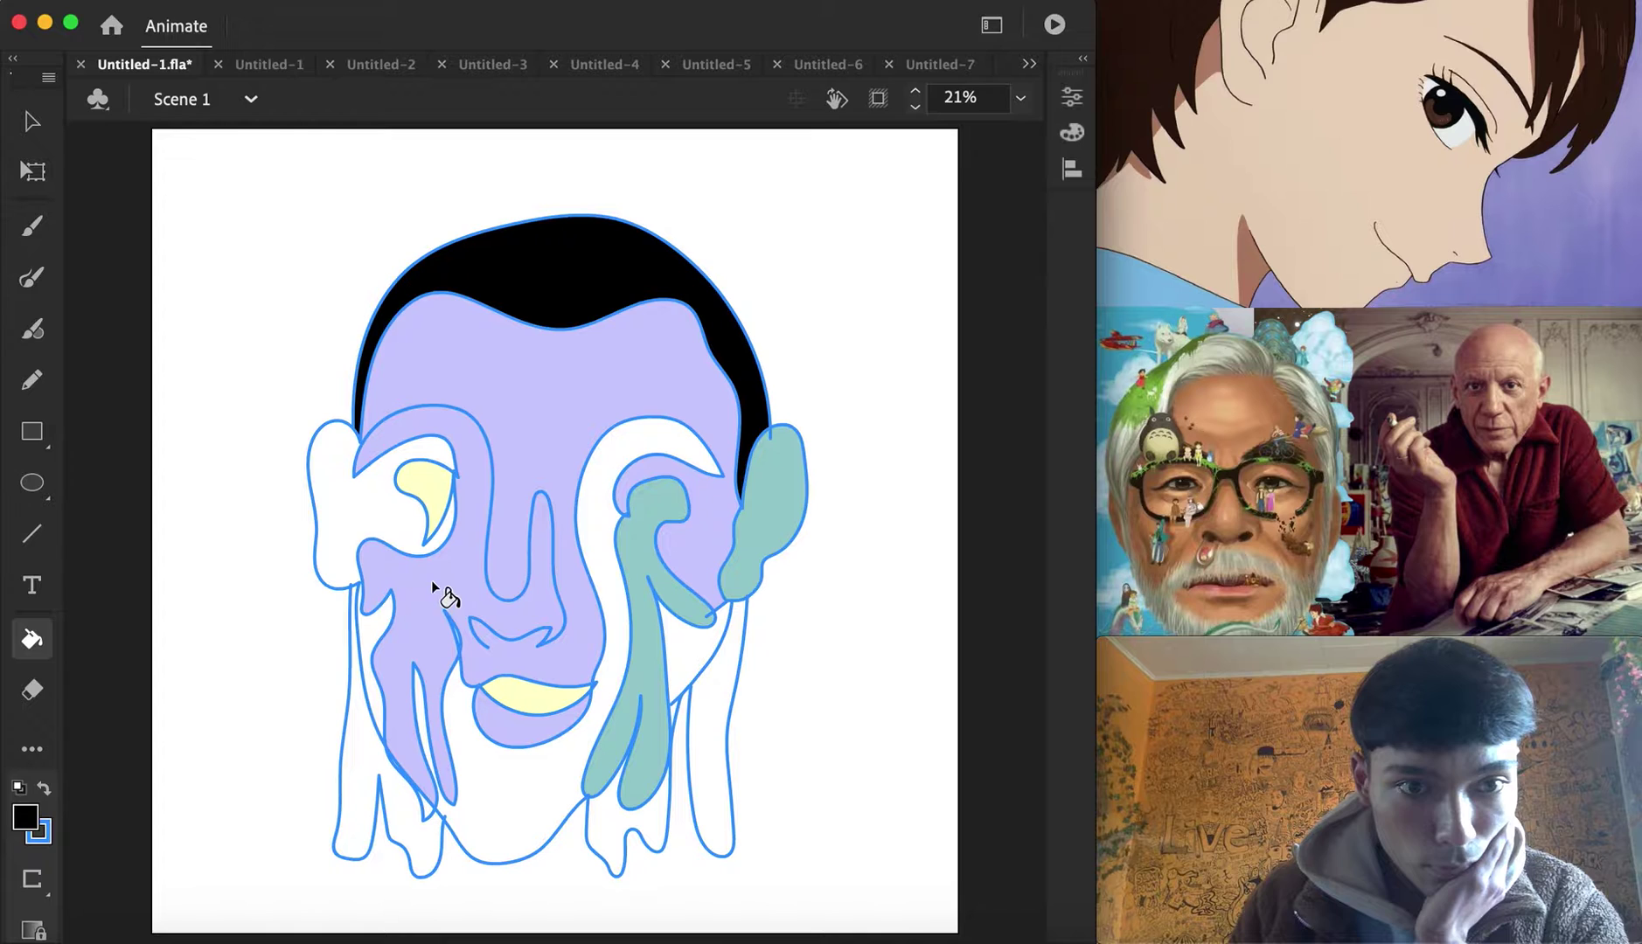
pyautogui.click(434, 767)
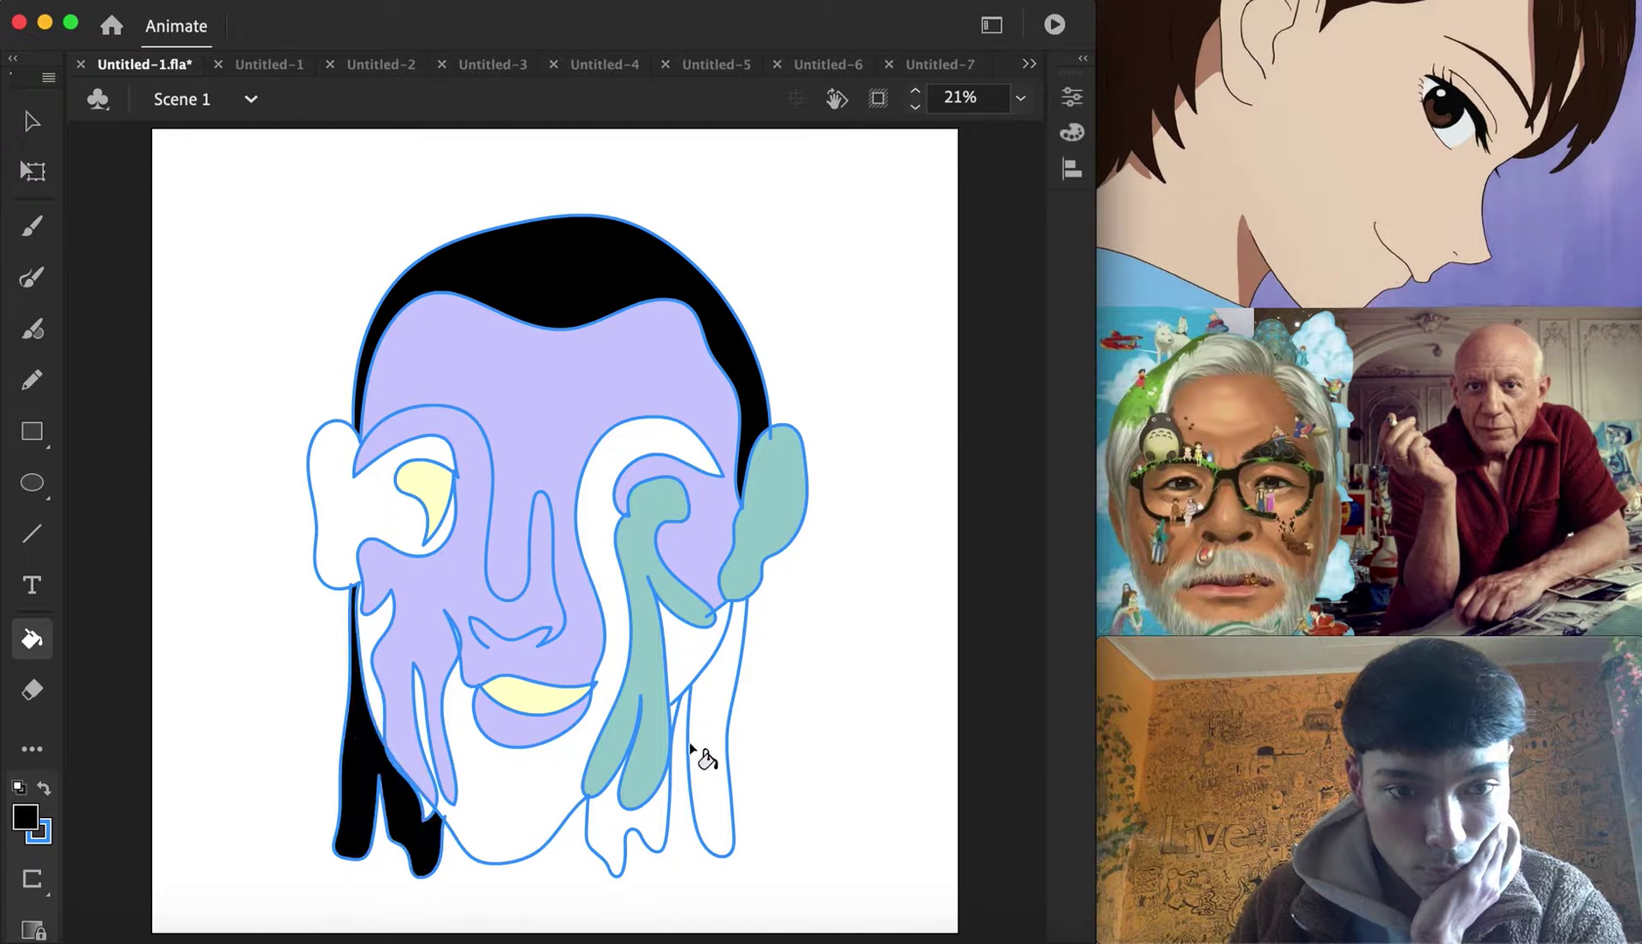
pyautogui.click(695, 752)
pyautogui.click(636, 841)
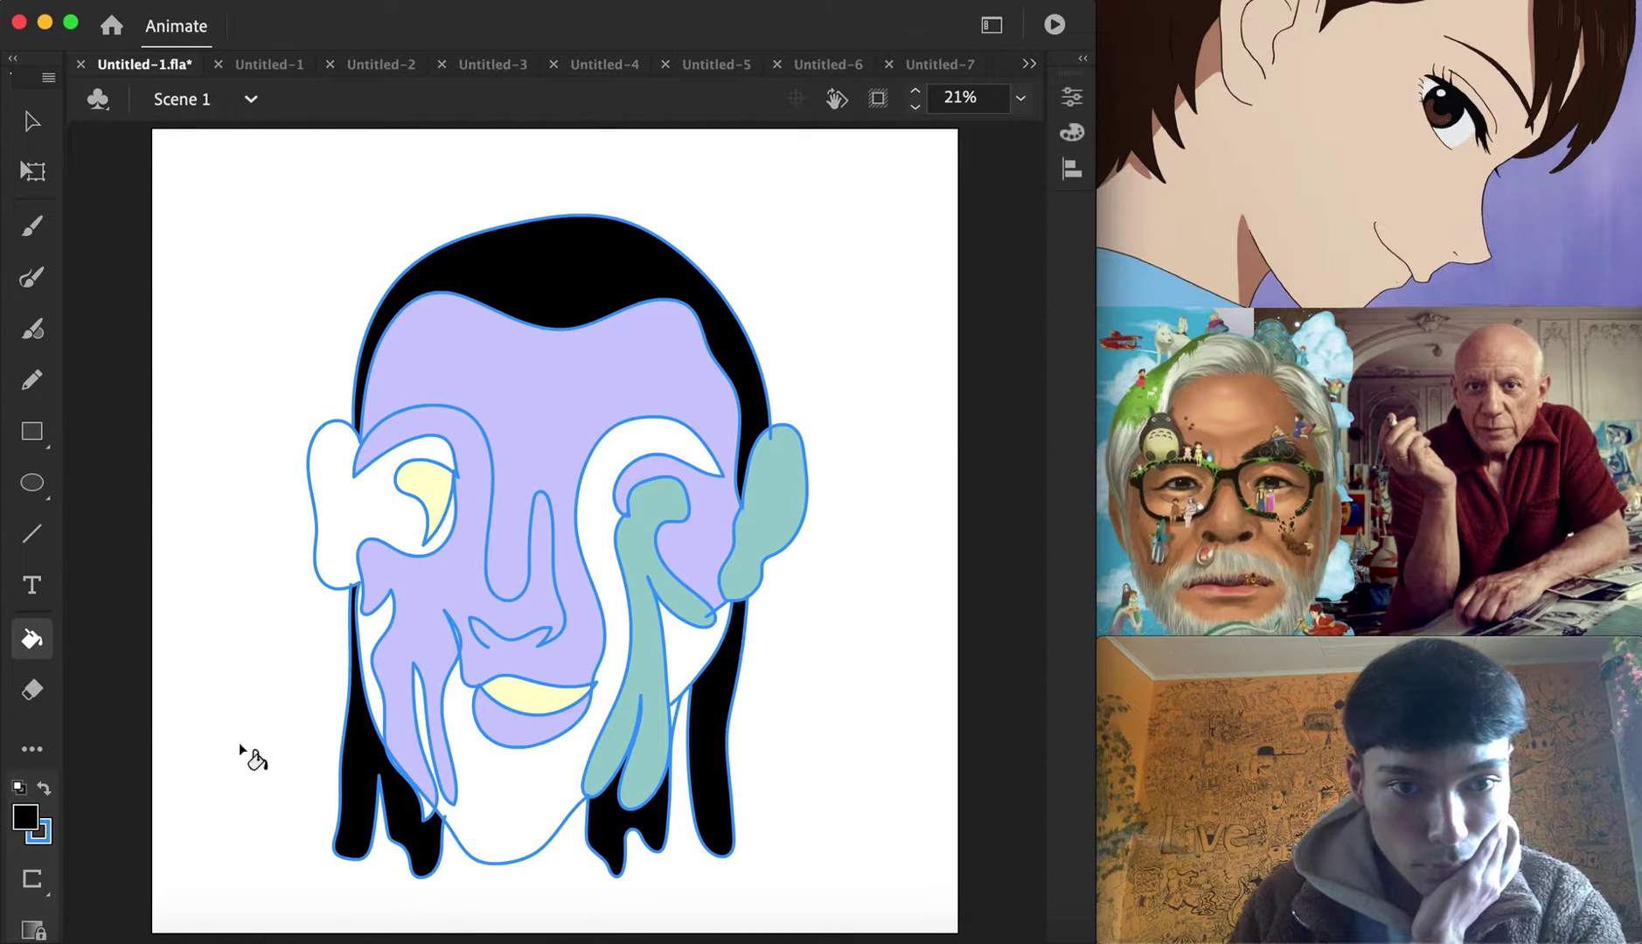
# Fill the remaining white areas of the face, including the left-hand ear, eye surrounds, chin and right-hand jaw, with dark brown
pyautogui.click(25, 816)
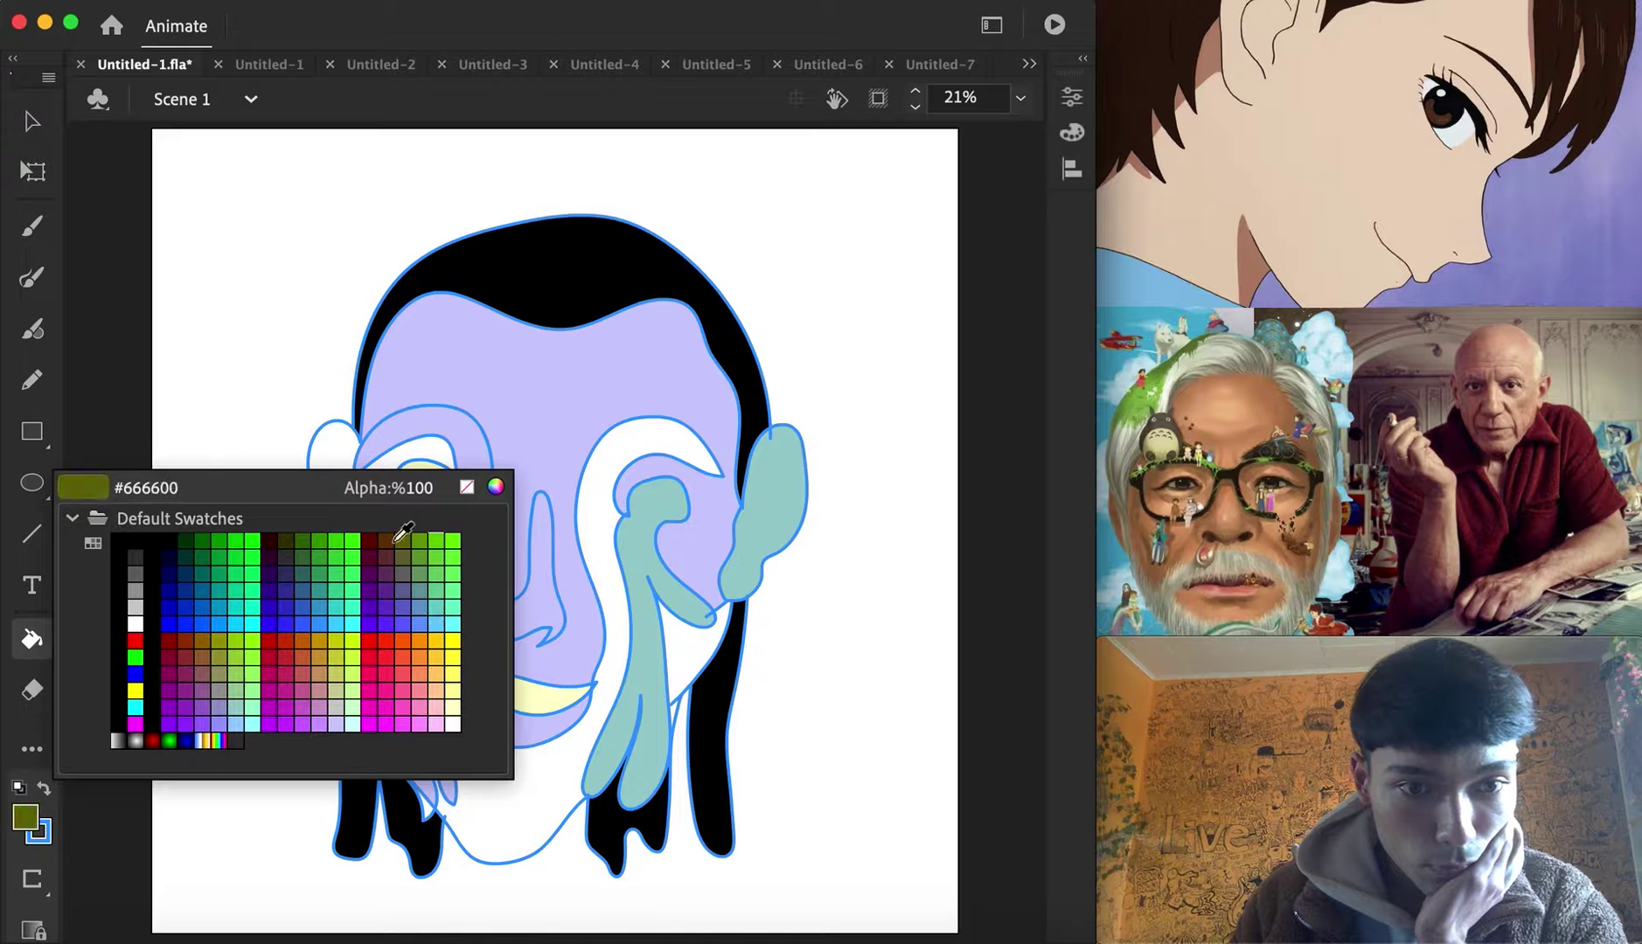
pyautogui.click(389, 542)
pyautogui.click(378, 507)
pyautogui.click(529, 753)
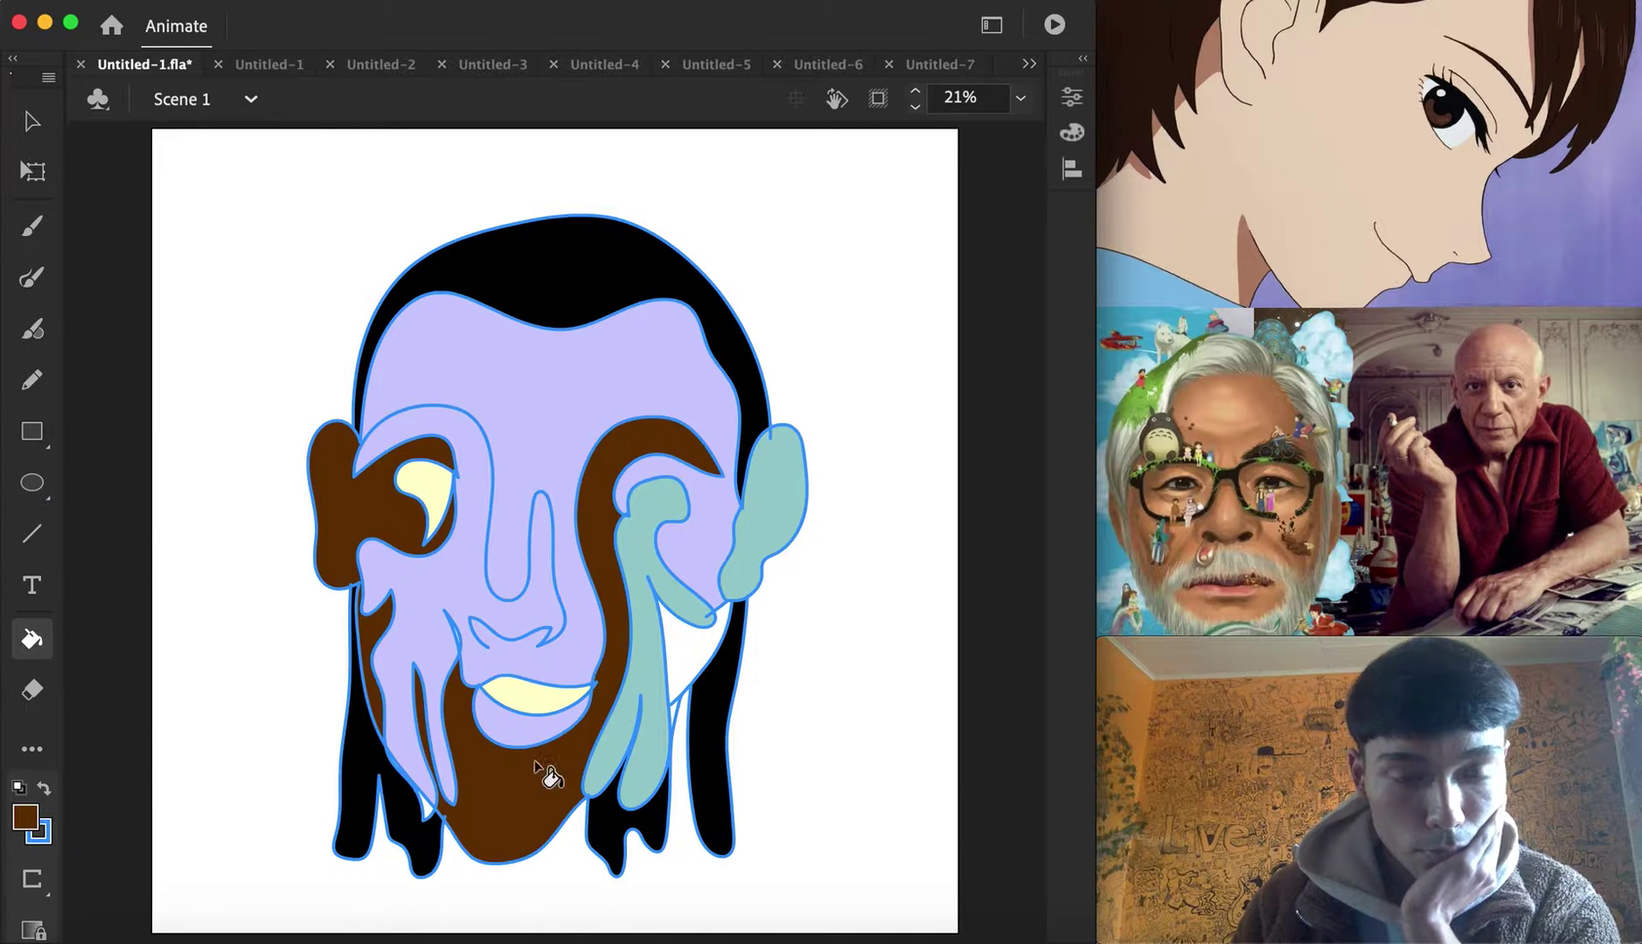
pyautogui.click(722, 636)
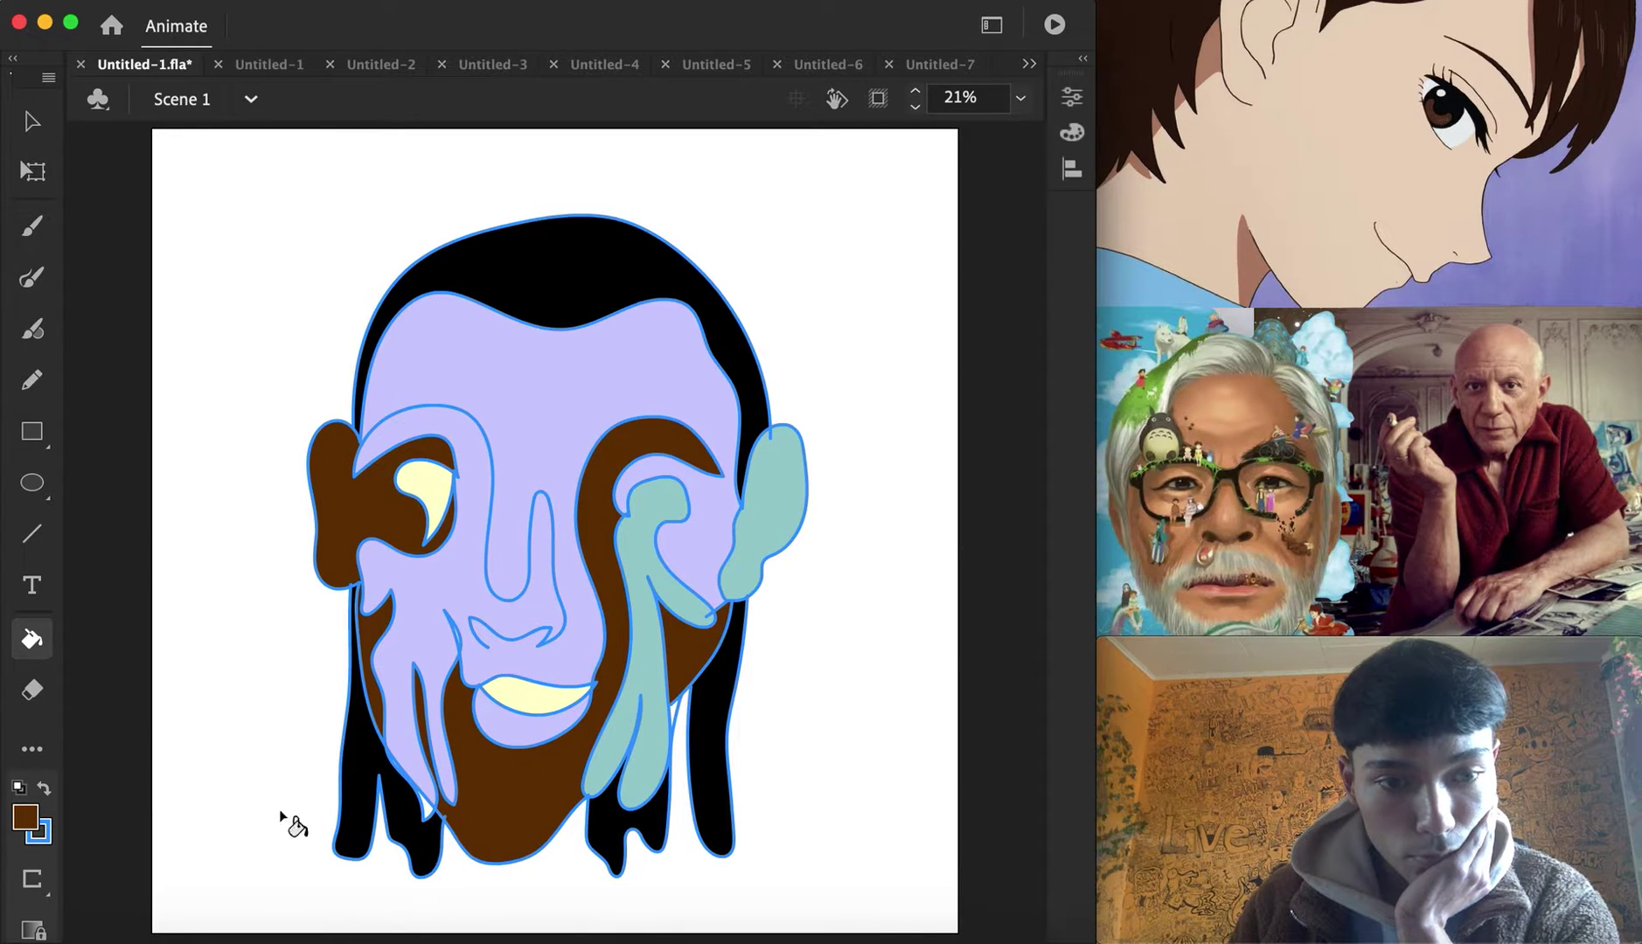
# Sample the hair's black as the fill colour and switch to the blank Untitled-1 document with the brush active
pyautogui.click(26, 817)
pyautogui.click(557, 290)
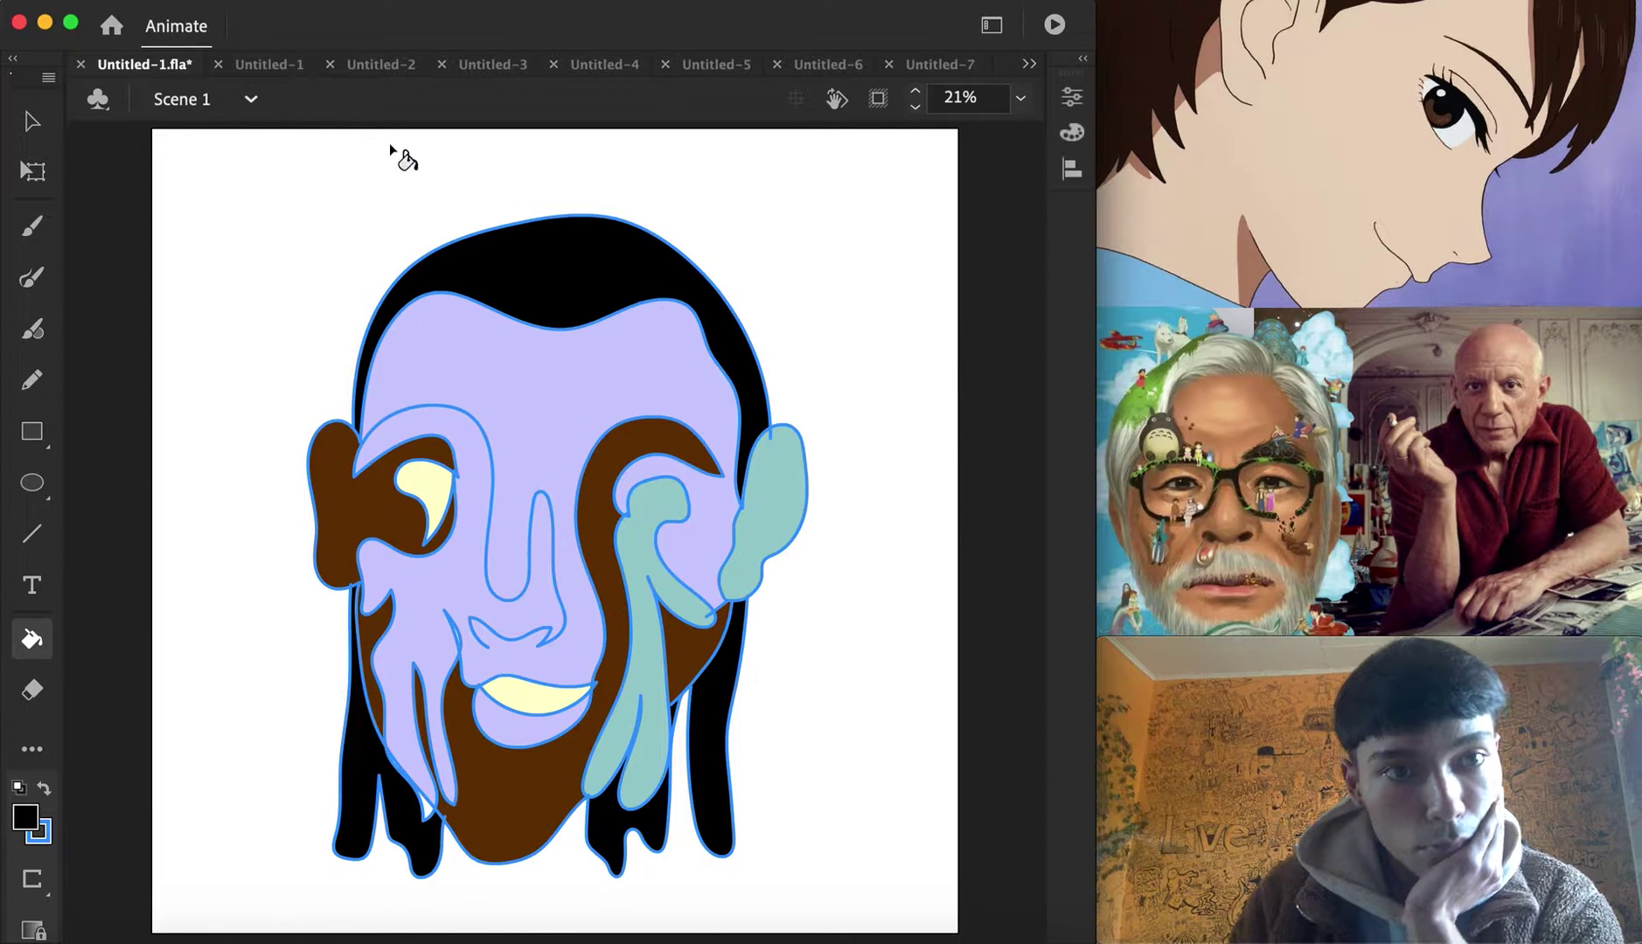
pyautogui.click(267, 65)
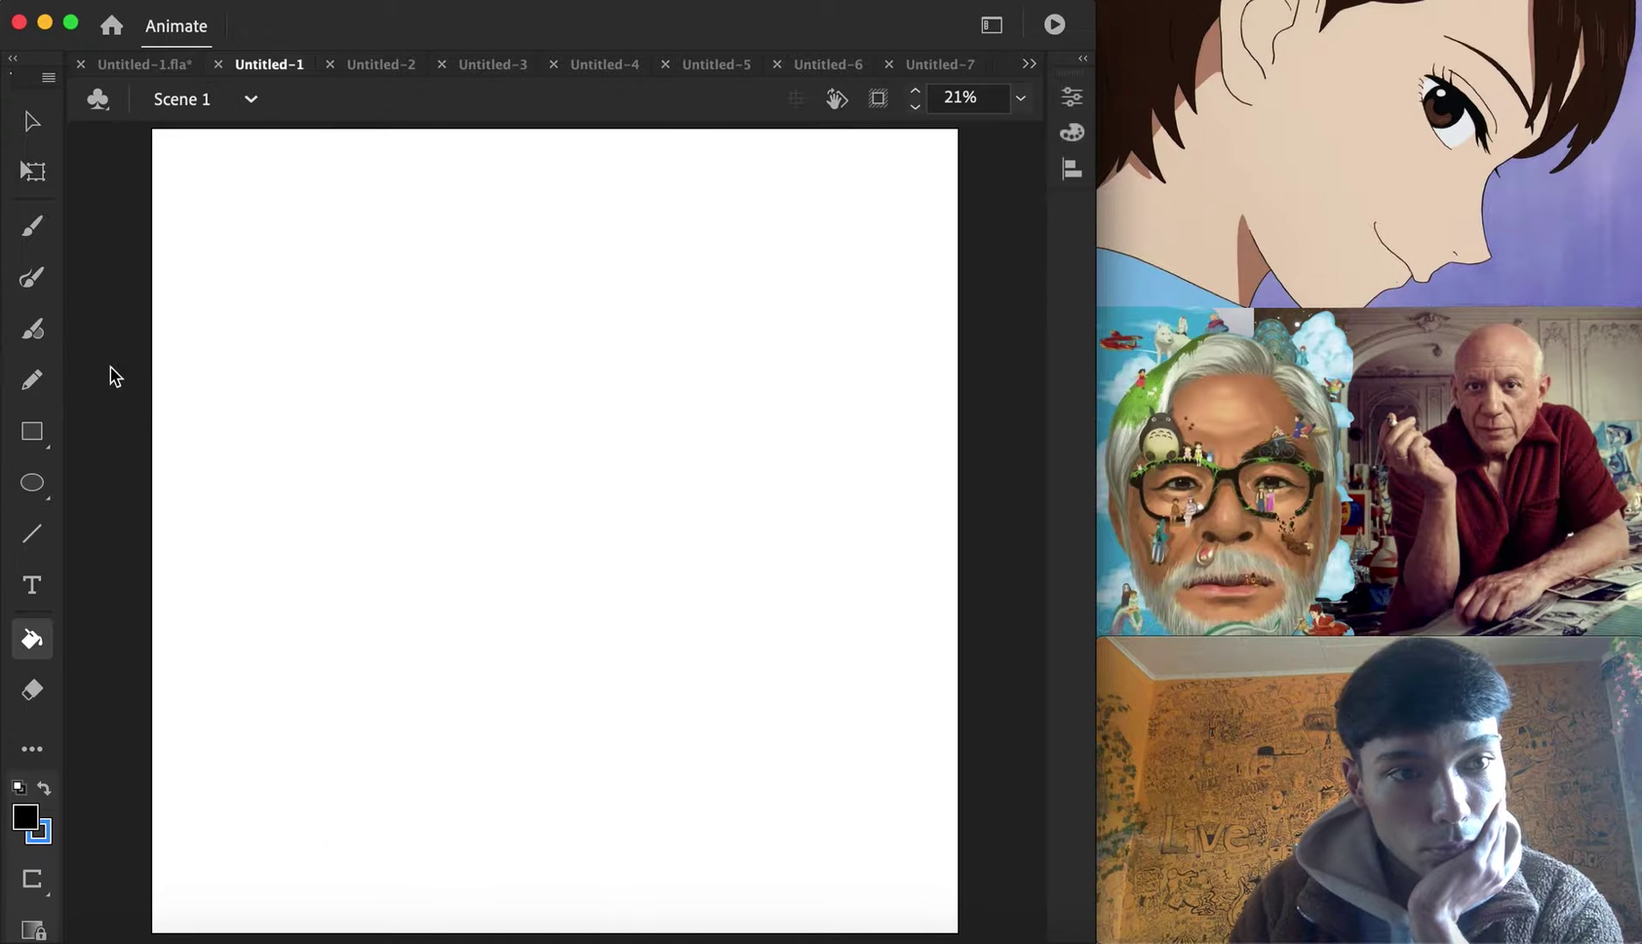
pyautogui.press('b')
pyautogui.moveTo(473, 629)
pyautogui.mouseDown()
pyautogui.moveTo(605, 596)
pyautogui.moveTo(527, 443)
pyautogui.moveTo(452, 526)
pyautogui.moveTo(434, 362)
pyautogui.moveTo(306, 465)
pyautogui.moveTo(431, 416)
pyautogui.mouseUp()
pyautogui.moveTo(338, 479)
pyautogui.mouseDown()
pyautogui.moveTo(426, 460)
pyautogui.moveTo(675, 660)
pyautogui.mouseUp()
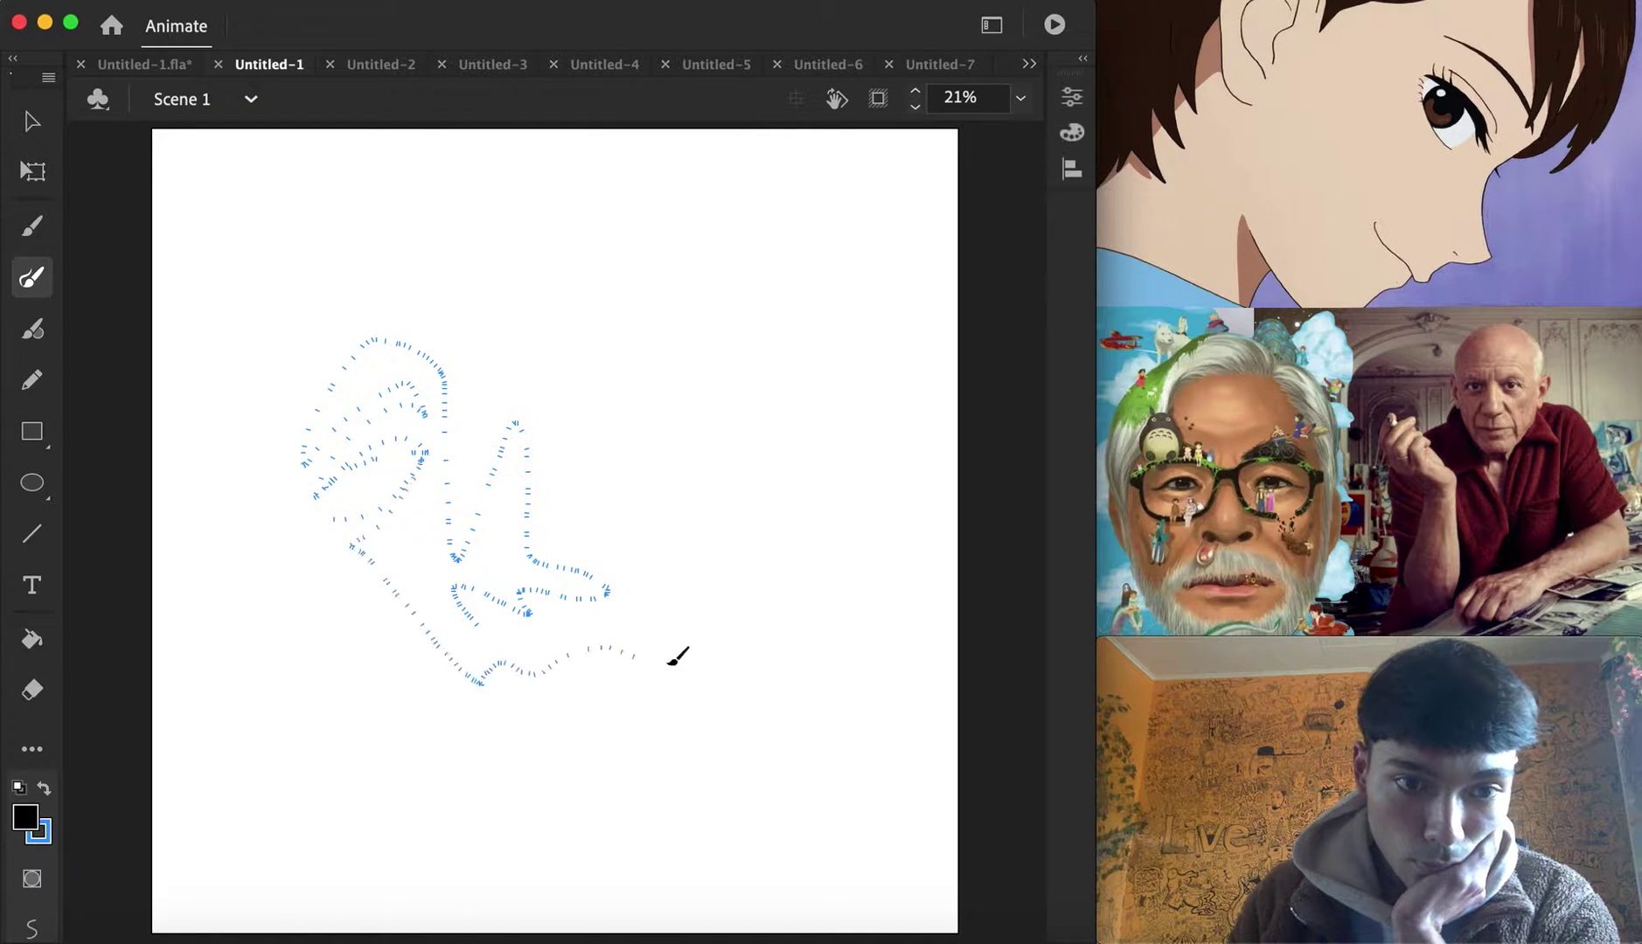
pyautogui.moveTo(549, 690); pyautogui.dragTo(477, 678)
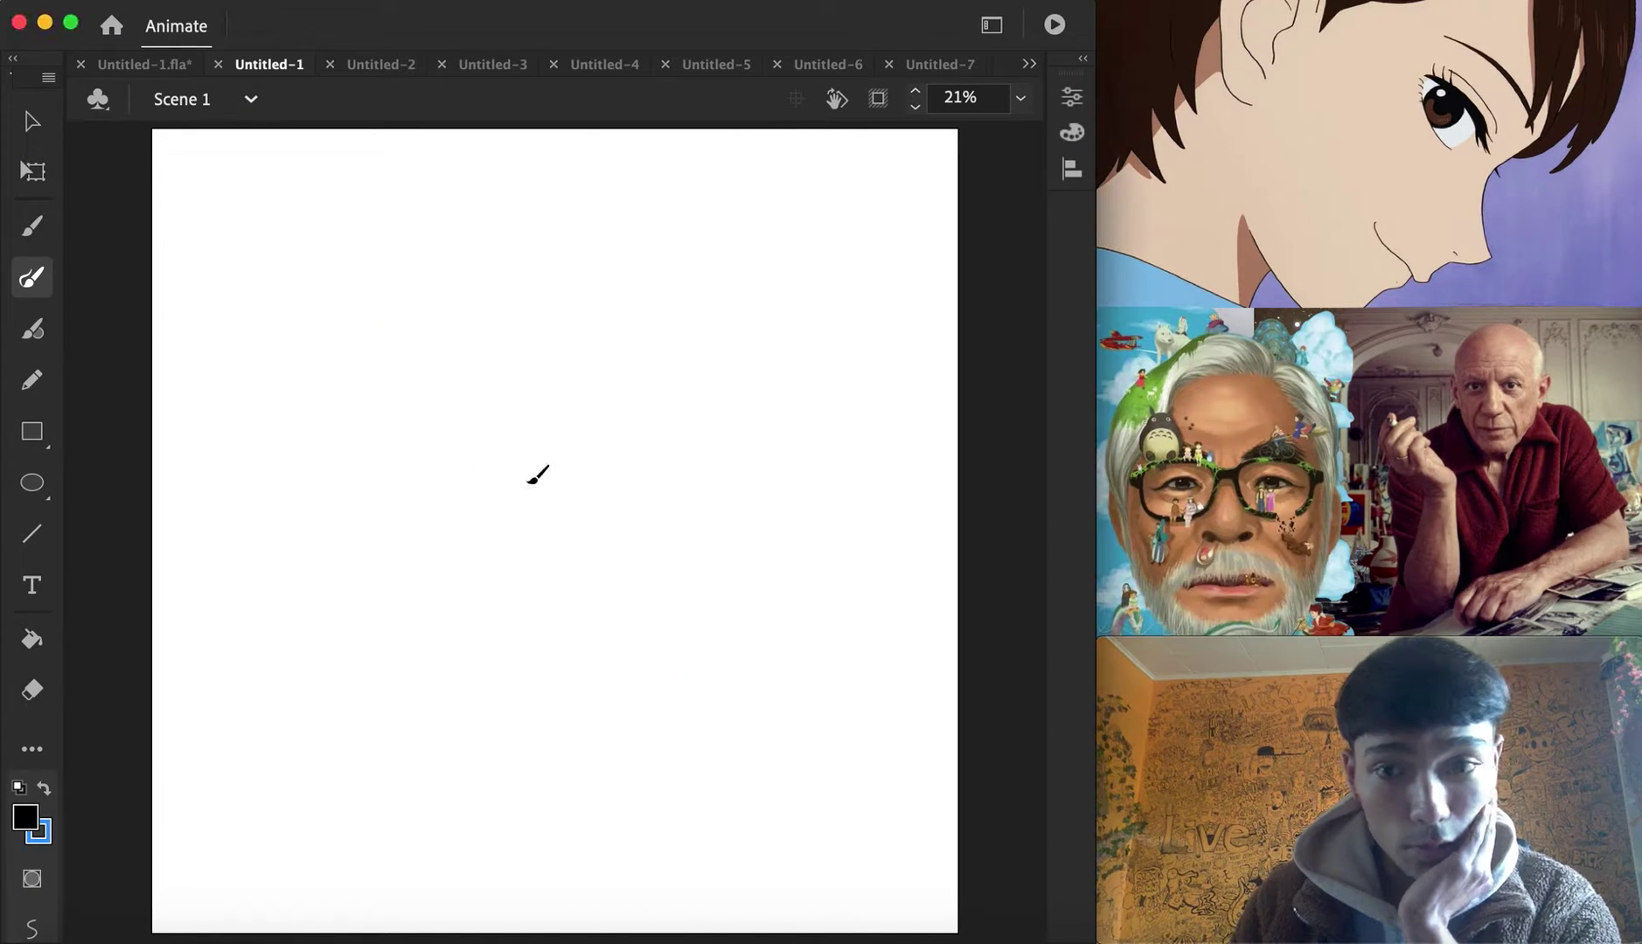
# Draw a new line-art face with a nose, spiral eyes under arched brows, full lips, one ear and a tapering jaw
pyautogui.moveTo(450, 581)
pyautogui.mouseDown()
pyautogui.moveTo(489, 613)
pyautogui.moveTo(605, 579)
pyautogui.moveTo(547, 446)
pyautogui.moveTo(462, 487)
pyautogui.mouseUp()
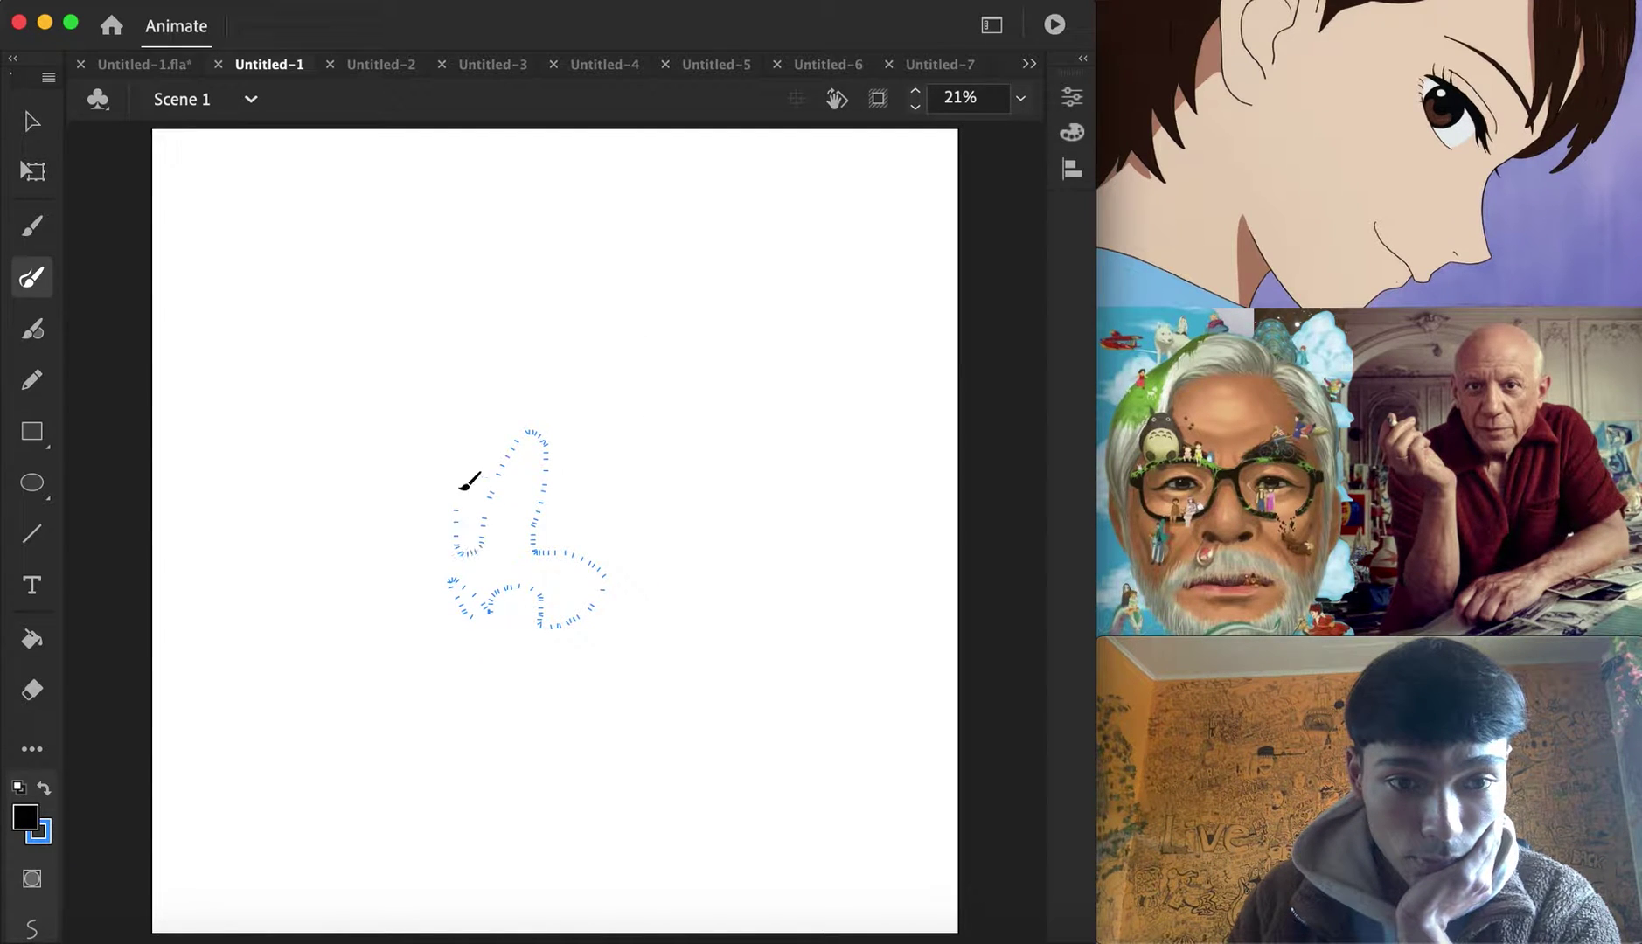
pyautogui.moveTo(396, 317)
pyautogui.mouseDown()
pyautogui.moveTo(367, 376)
pyautogui.moveTo(376, 417)
pyautogui.mouseUp()
pyautogui.moveTo(413, 485)
pyautogui.mouseDown()
pyautogui.moveTo(382, 500)
pyautogui.moveTo(376, 480)
pyautogui.moveTo(363, 577)
pyautogui.moveTo(492, 690)
pyautogui.moveTo(646, 739)
pyautogui.moveTo(481, 709)
pyautogui.moveTo(645, 736)
pyautogui.moveTo(661, 604)
pyautogui.mouseUp()
pyautogui.moveTo(700, 293)
pyautogui.mouseDown()
pyautogui.moveTo(696, 376)
pyautogui.moveTo(769, 488)
pyautogui.moveTo(705, 485)
pyautogui.moveTo(880, 375)
pyautogui.moveTo(804, 566)
pyautogui.mouseUp()
pyautogui.moveTo(621, 826); pyautogui.dragTo(467, 830)
pyautogui.moveTo(327, 550); pyautogui.dragTo(304, 433)
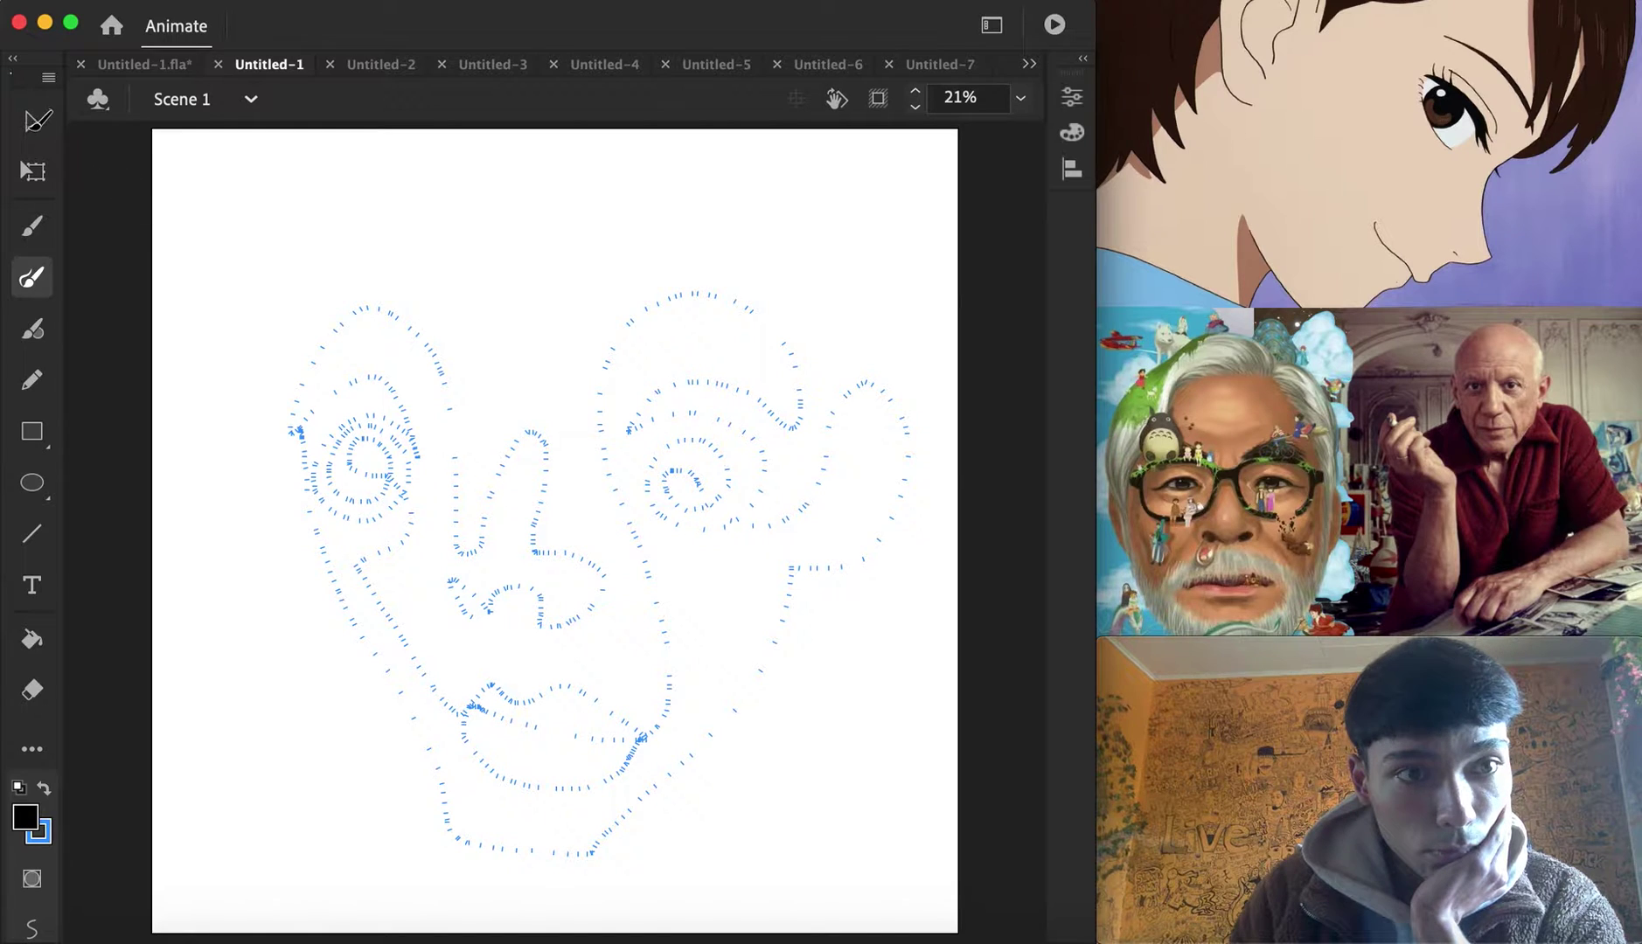
# Select the whole line-art face and move it down and slightly left on the stage
pyautogui.click(33, 126)
pyautogui.moveTo(247, 227)
pyautogui.mouseDown()
pyautogui.moveTo(923, 824)
pyautogui.moveTo(923, 875)
pyautogui.mouseUp()
pyautogui.moveTo(793, 612)
pyautogui.mouseDown()
pyautogui.moveTo(772, 652)
pyautogui.moveTo(789, 684)
pyautogui.mouseUp()
pyautogui.moveTo(780, 623); pyautogui.dragTo(771, 626)
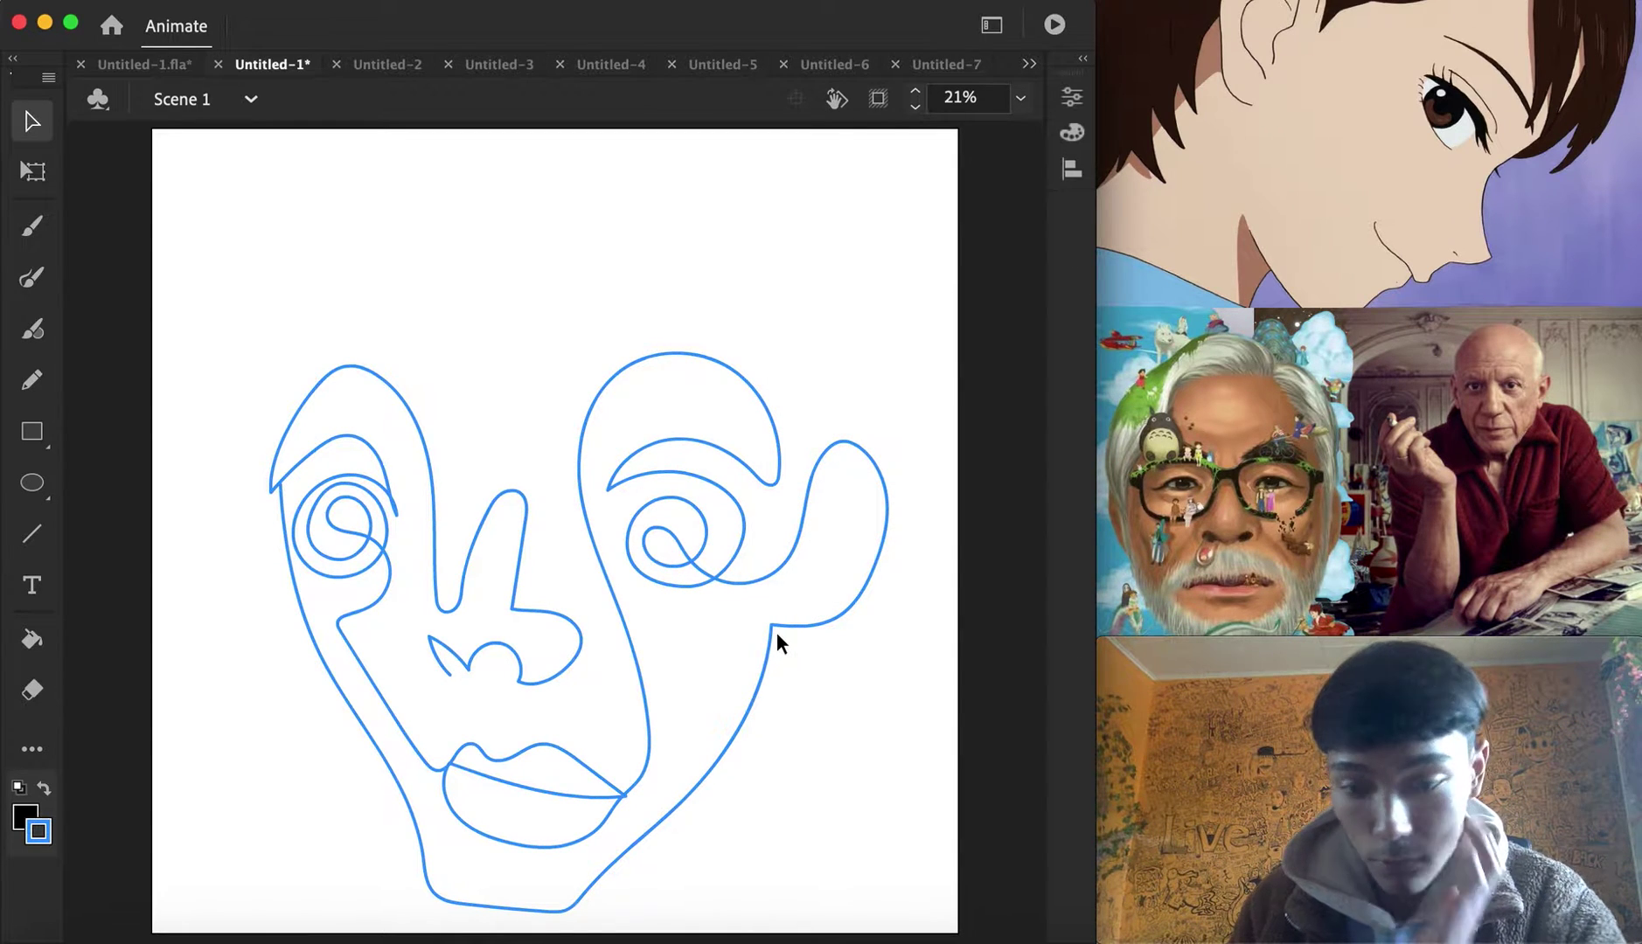
# Select the whole line-art face and scale it down slightly about its centre
pyautogui.moveTo(239, 282)
pyautogui.mouseDown()
pyautogui.moveTo(549, 533)
pyautogui.moveTo(909, 883)
pyautogui.moveTo(932, 929)
pyautogui.mouseUp()
pyautogui.rightClick(772, 628)
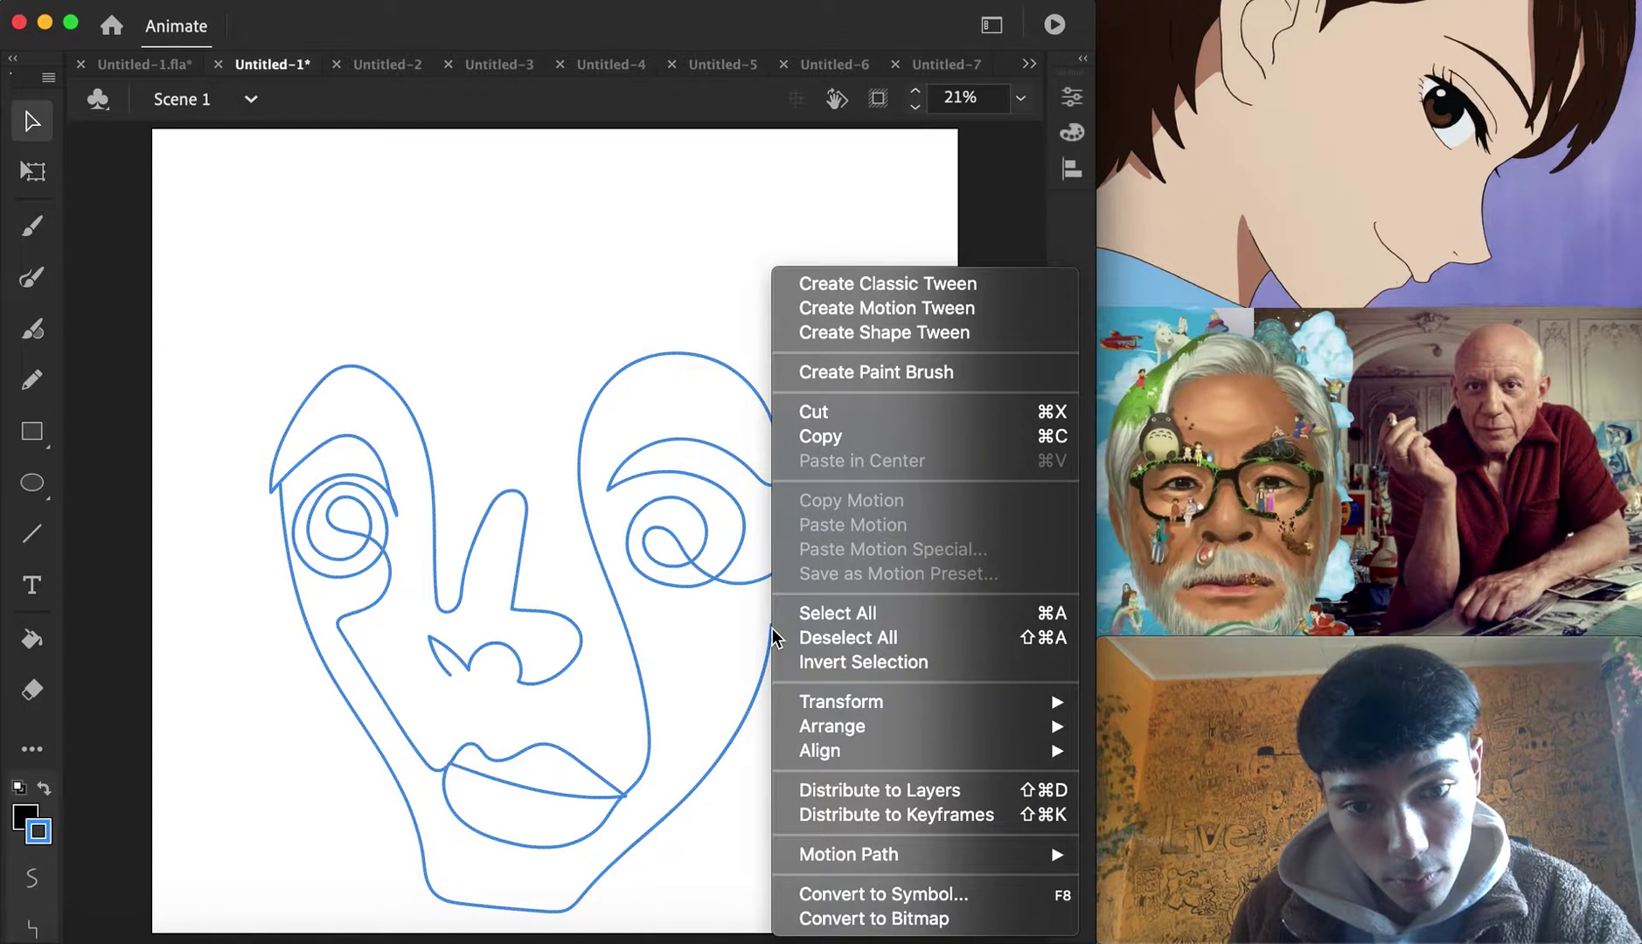
pyautogui.press('Escape')
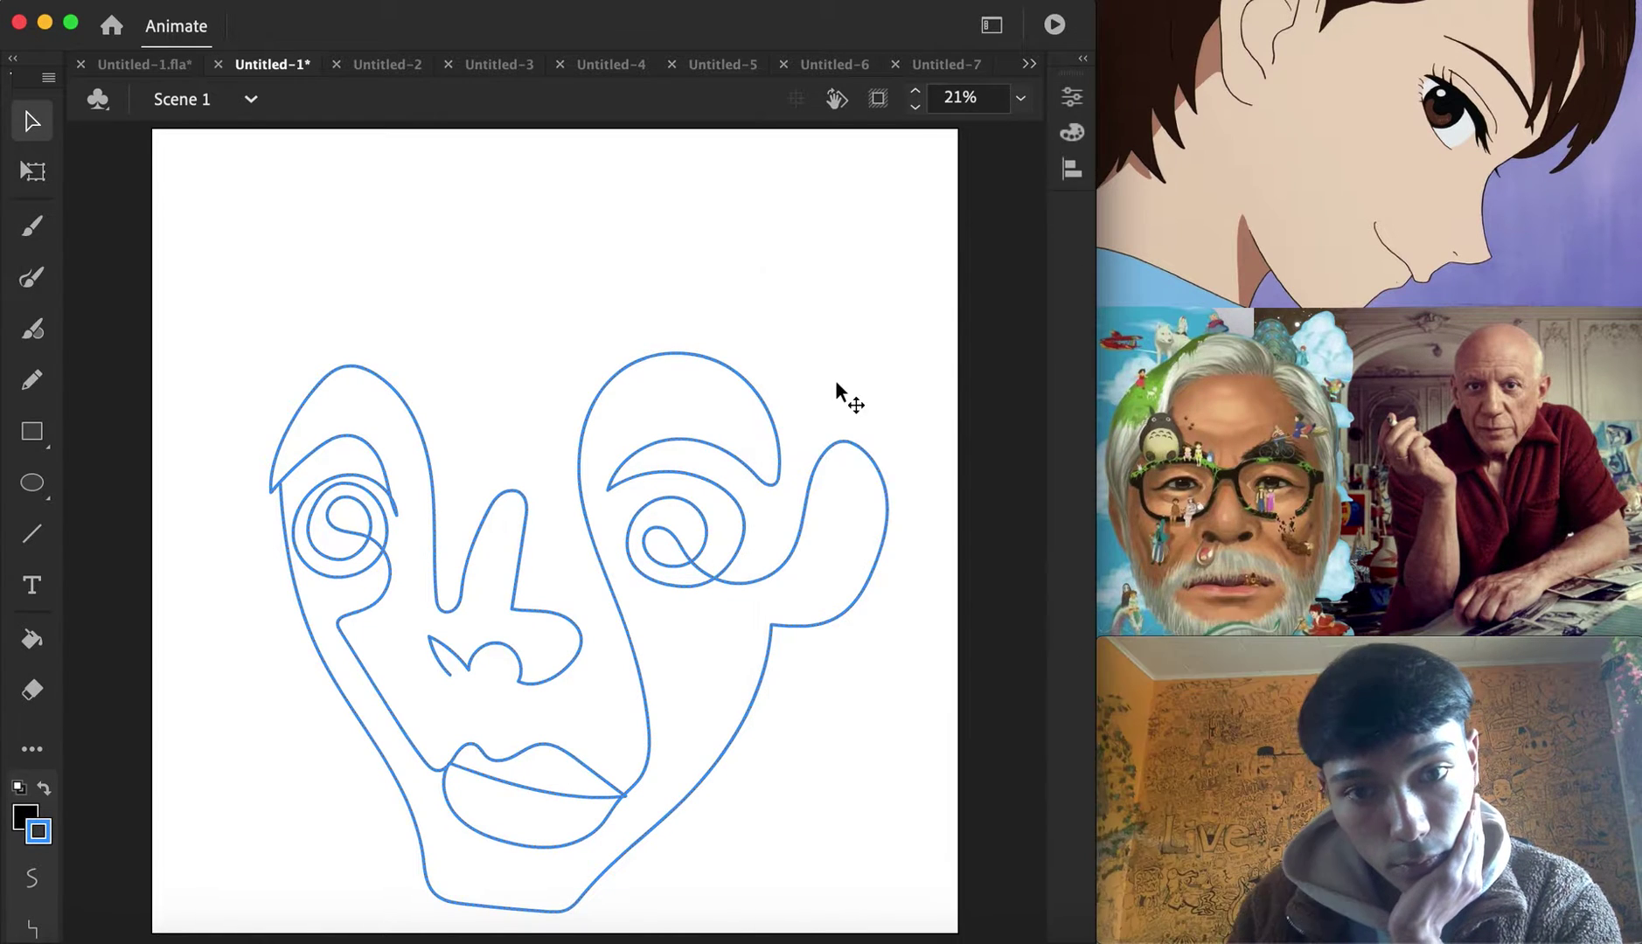
pyautogui.moveTo(887, 357); pyautogui.dragTo(845, 394)
pyautogui.click(856, 339)
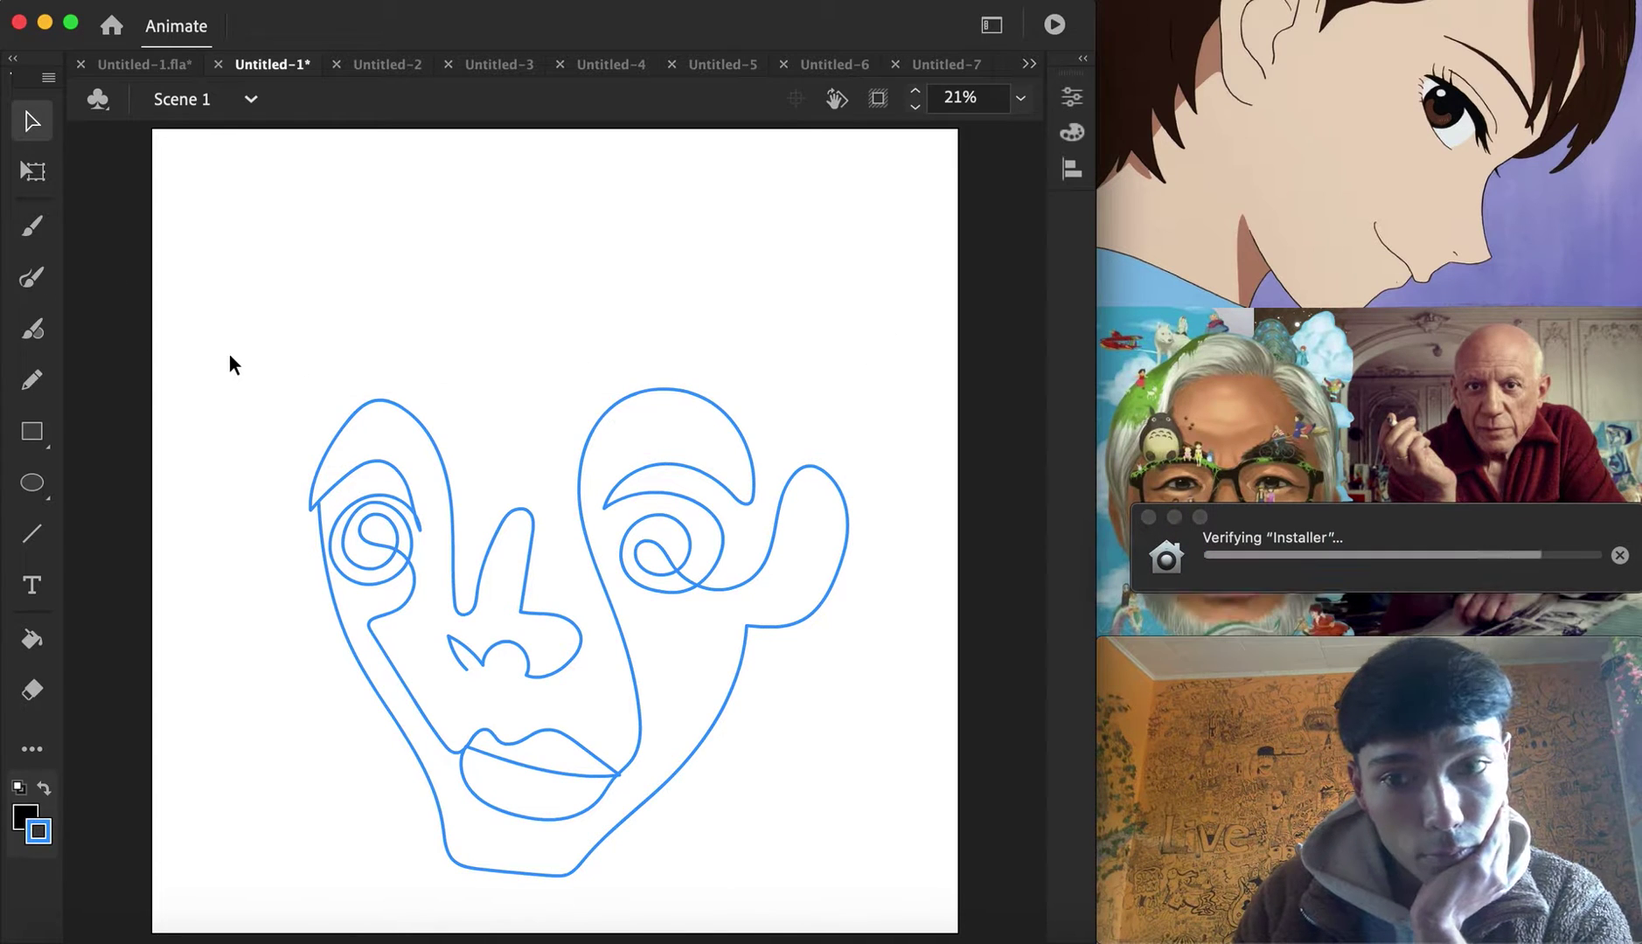
# Draw a jagged hairline of spiky locks across the forehead, from the left-hand brow to the right-hand ear
pyautogui.click(32, 280)
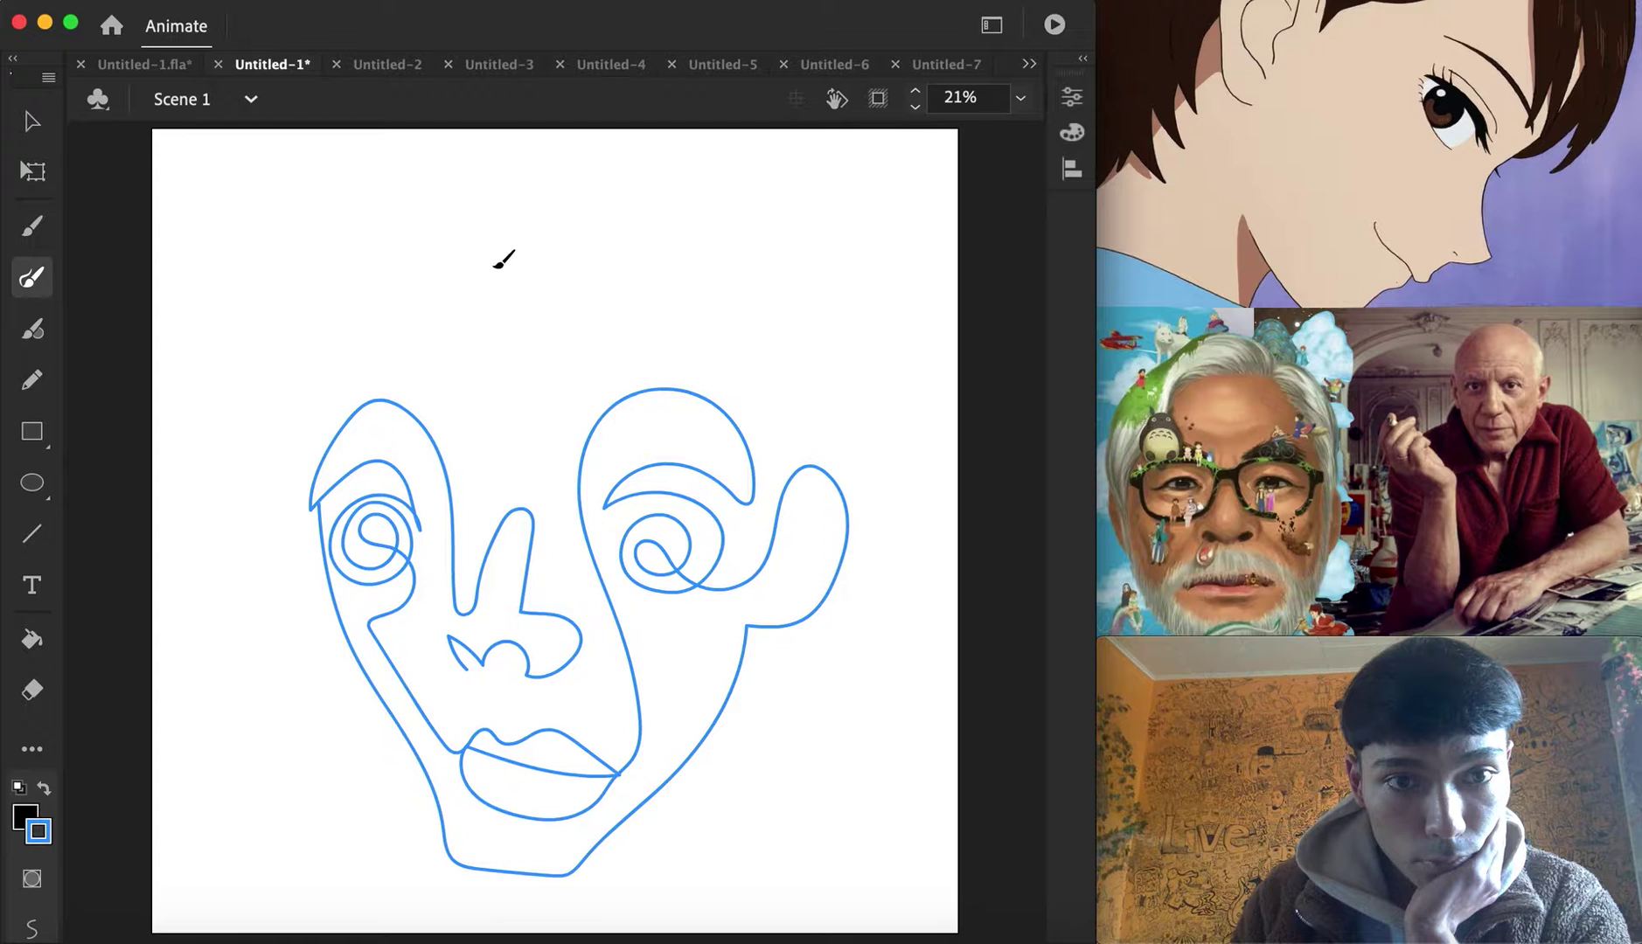
pyautogui.moveTo(505, 252)
pyautogui.mouseDown()
pyautogui.moveTo(562, 251)
pyautogui.moveTo(646, 213)
pyautogui.moveTo(598, 260)
pyautogui.moveTo(784, 265)
pyautogui.moveTo(739, 337)
pyautogui.moveTo(823, 418)
pyautogui.moveTo(774, 449)
pyautogui.moveTo(795, 481)
pyautogui.moveTo(811, 472)
pyautogui.mouseUp()
pyautogui.moveTo(486, 268)
pyautogui.mouseDown()
pyautogui.moveTo(475, 209)
pyautogui.moveTo(441, 272)
pyautogui.moveTo(404, 238)
pyautogui.moveTo(371, 316)
pyautogui.moveTo(307, 349)
pyautogui.moveTo(325, 407)
pyautogui.moveTo(313, 490)
pyautogui.mouseUp()
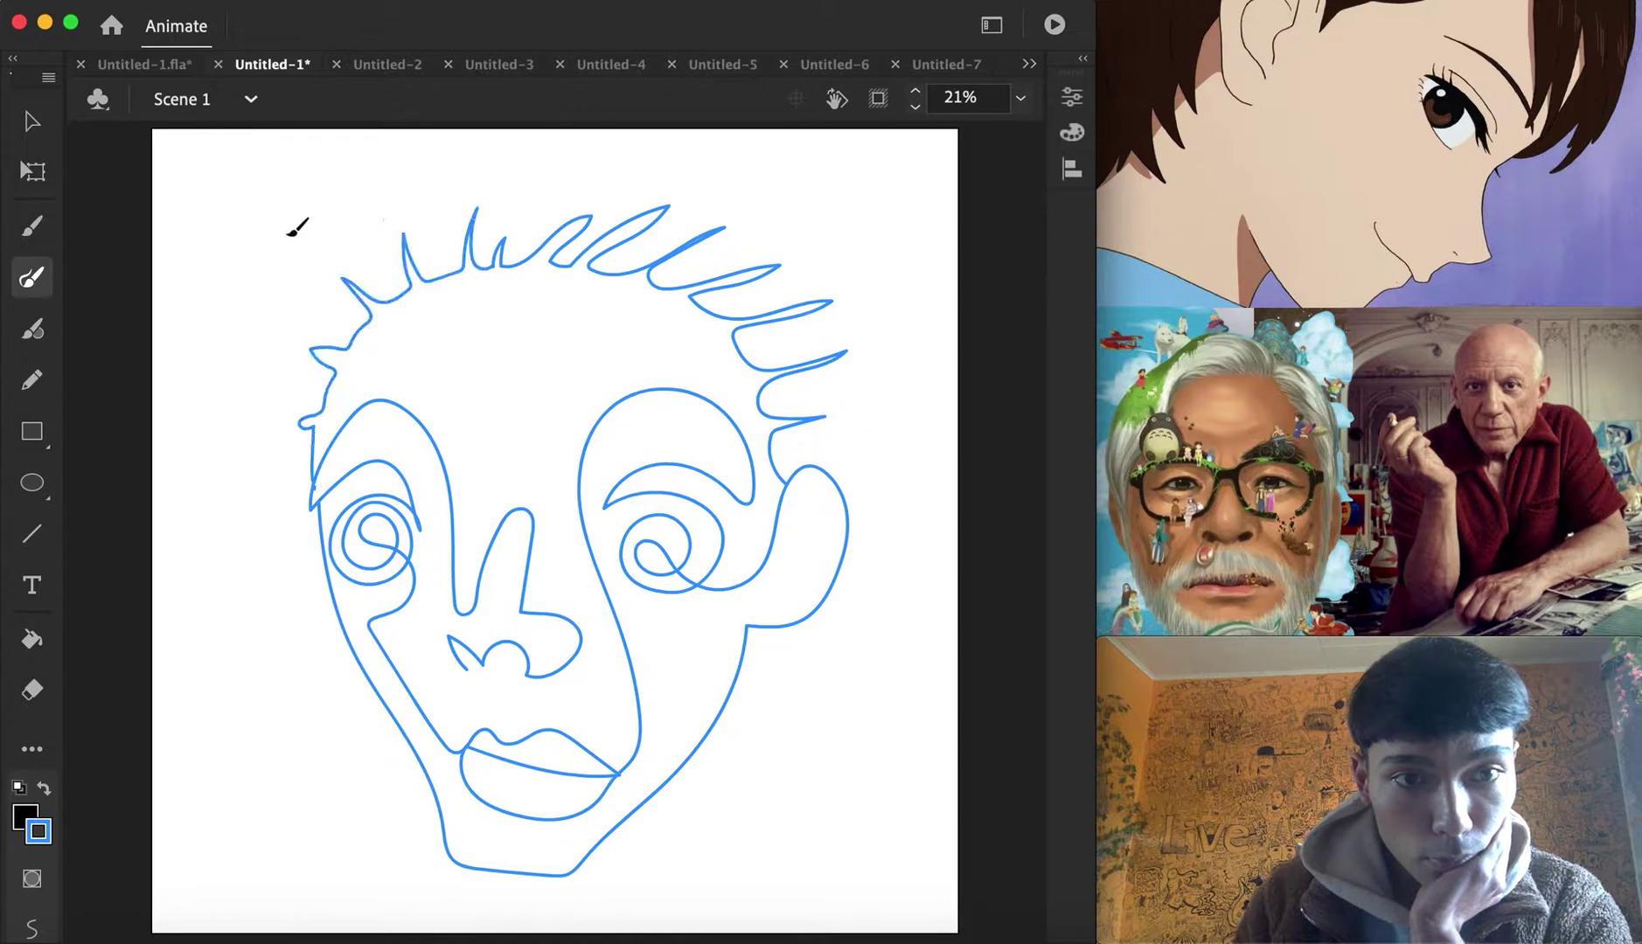
# Draw the outer hair outline over the head, ending in two long rounded strands on each side of the jaw
pyautogui.moveTo(407, 177)
pyautogui.mouseDown()
pyautogui.moveTo(841, 171)
pyautogui.moveTo(867, 199)
pyautogui.mouseUp()
pyautogui.moveTo(903, 517)
pyautogui.mouseDown()
pyautogui.moveTo(815, 858)
pyautogui.moveTo(756, 745)
pyautogui.moveTo(689, 791)
pyautogui.moveTo(684, 772)
pyautogui.mouseUp()
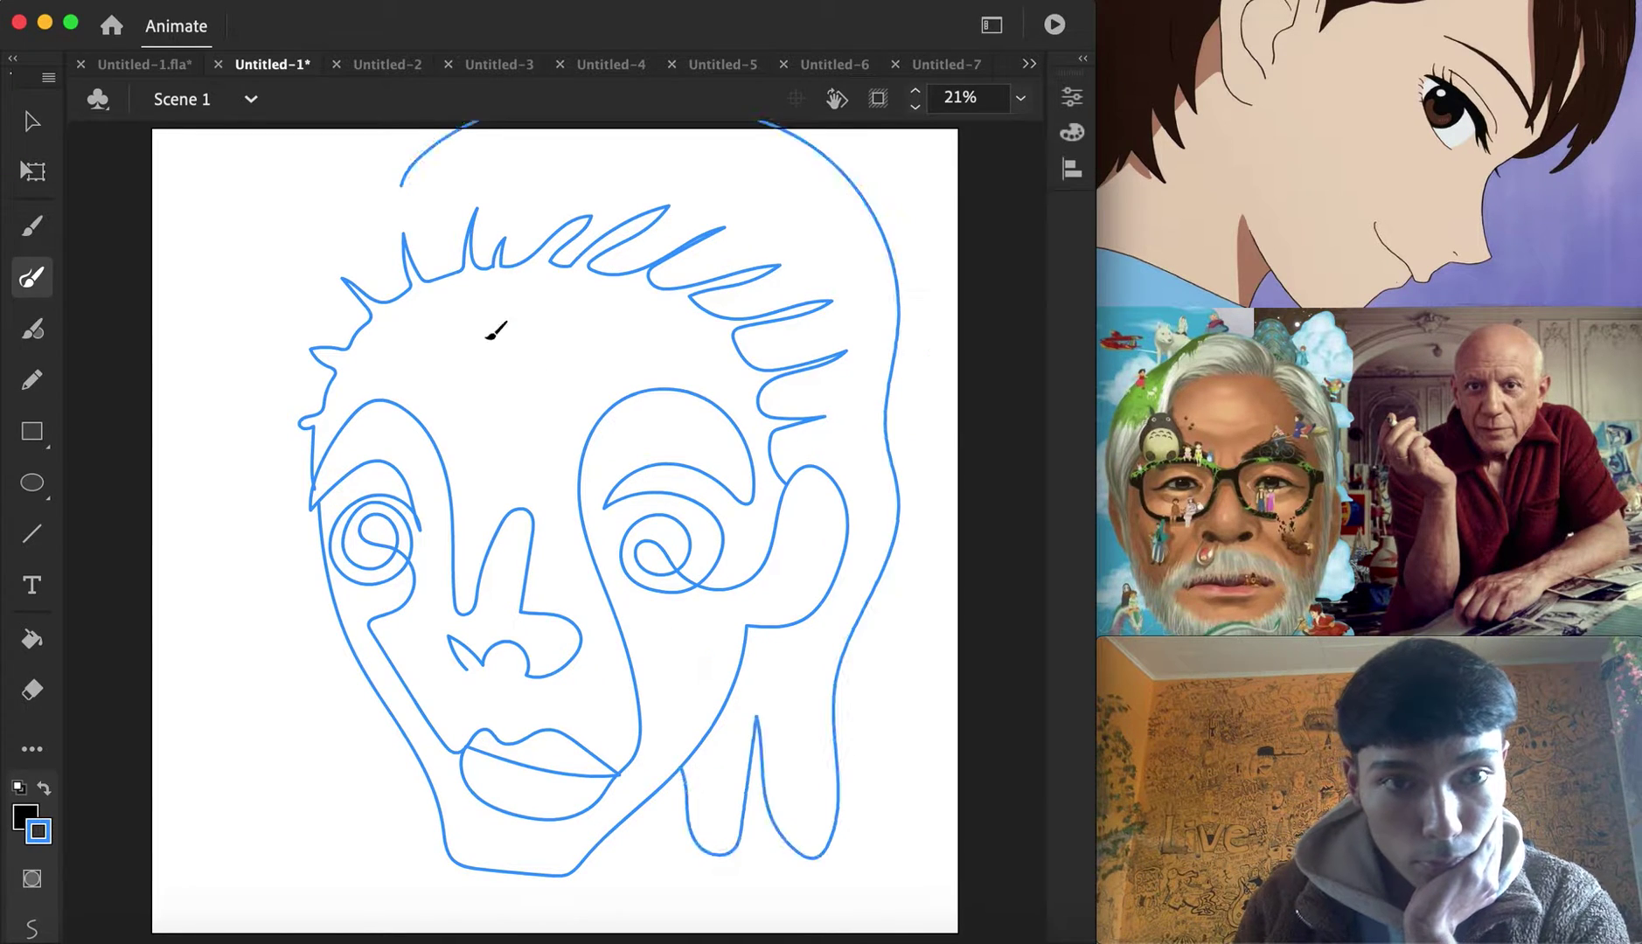
pyautogui.moveTo(425, 145)
pyautogui.mouseDown()
pyautogui.moveTo(294, 300)
pyautogui.moveTo(298, 489)
pyautogui.mouseUp()
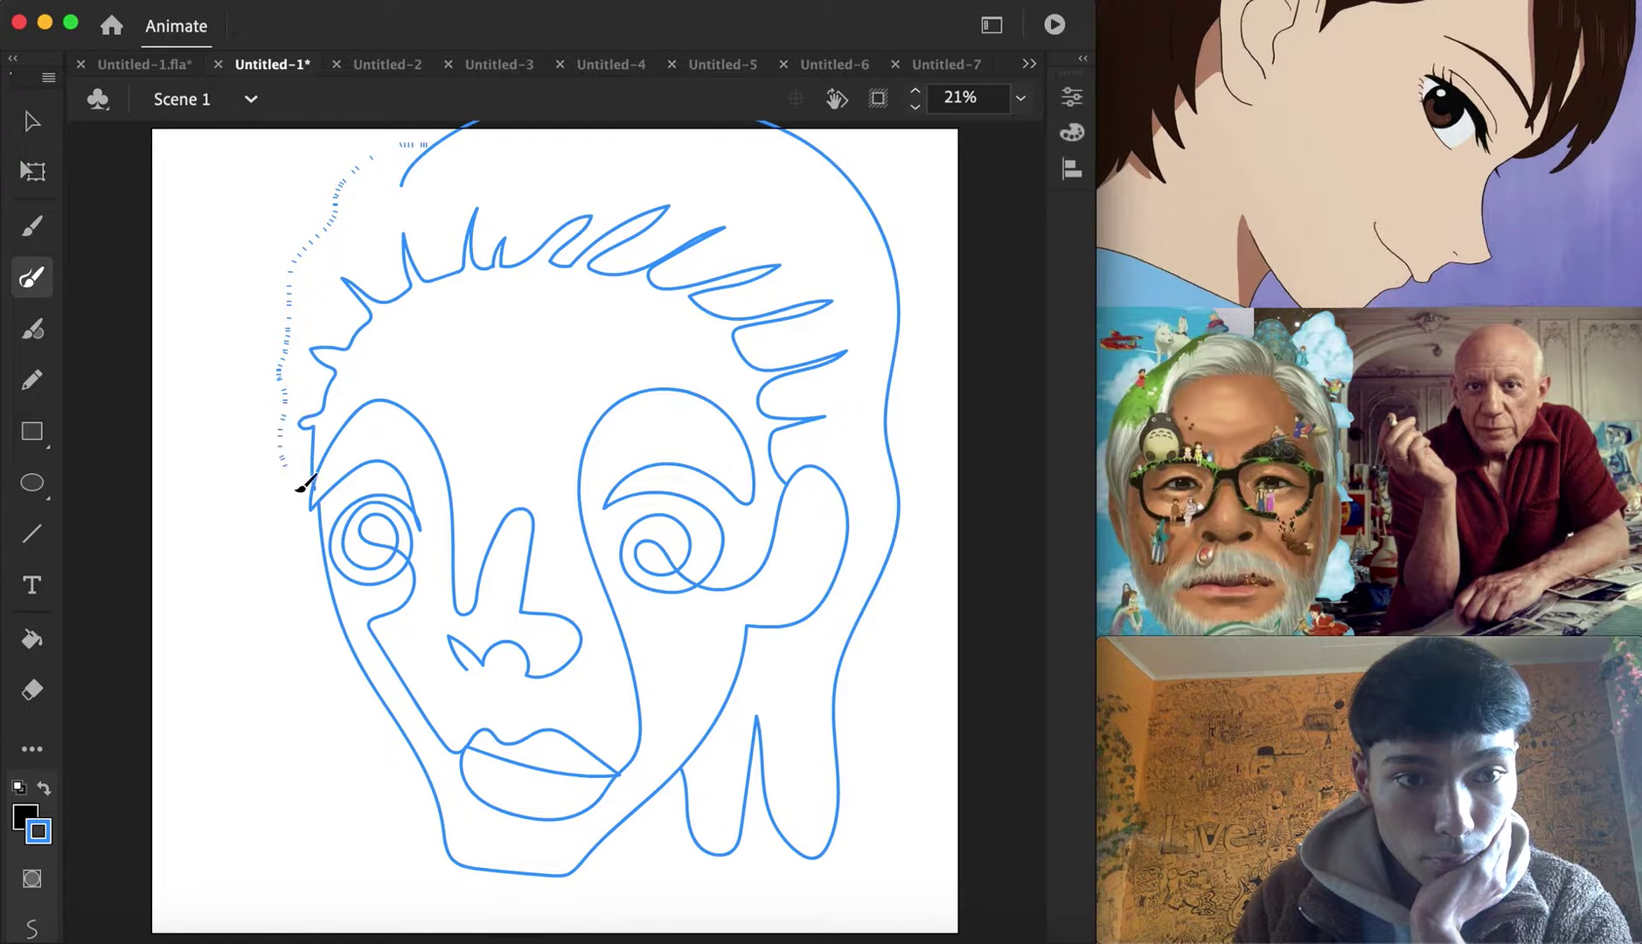
pyautogui.moveTo(306, 823)
pyautogui.mouseDown()
pyautogui.moveTo(377, 750)
pyautogui.moveTo(420, 844)
pyautogui.moveTo(431, 774)
pyautogui.mouseUp()
# Select the whole head with its hair, scale it down to fit the stage and move it slightly down and left
pyautogui.press('v')
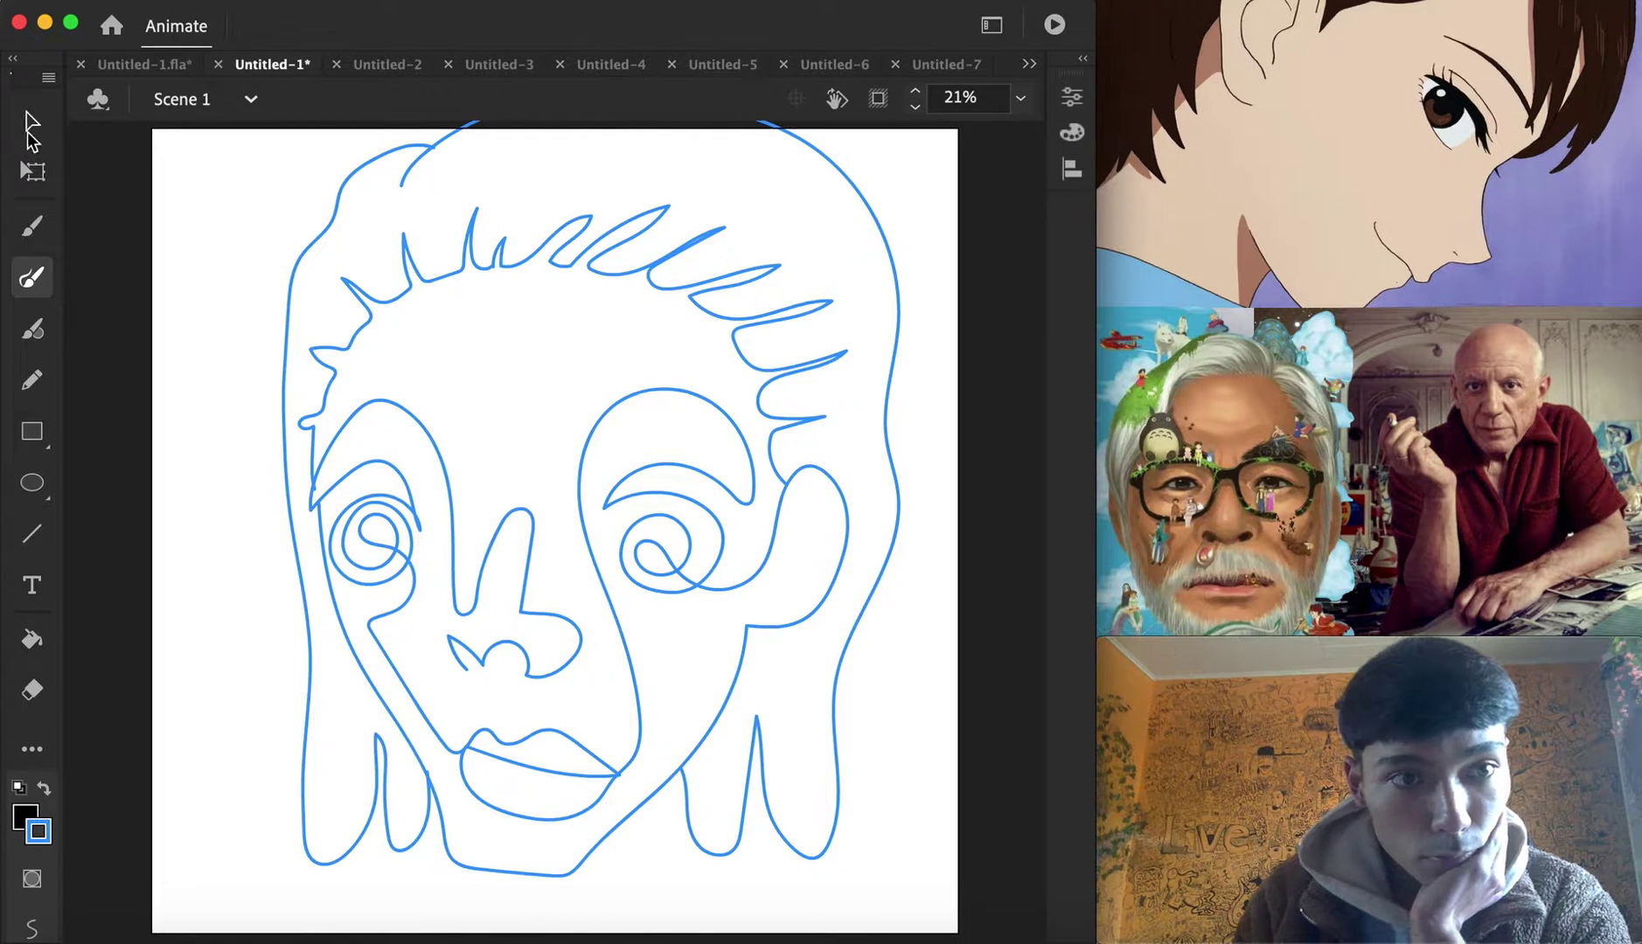
pyautogui.moveTo(241, 743)
pyautogui.mouseDown()
pyautogui.moveTo(904, 128)
pyautogui.moveTo(981, 99)
pyautogui.mouseUp()
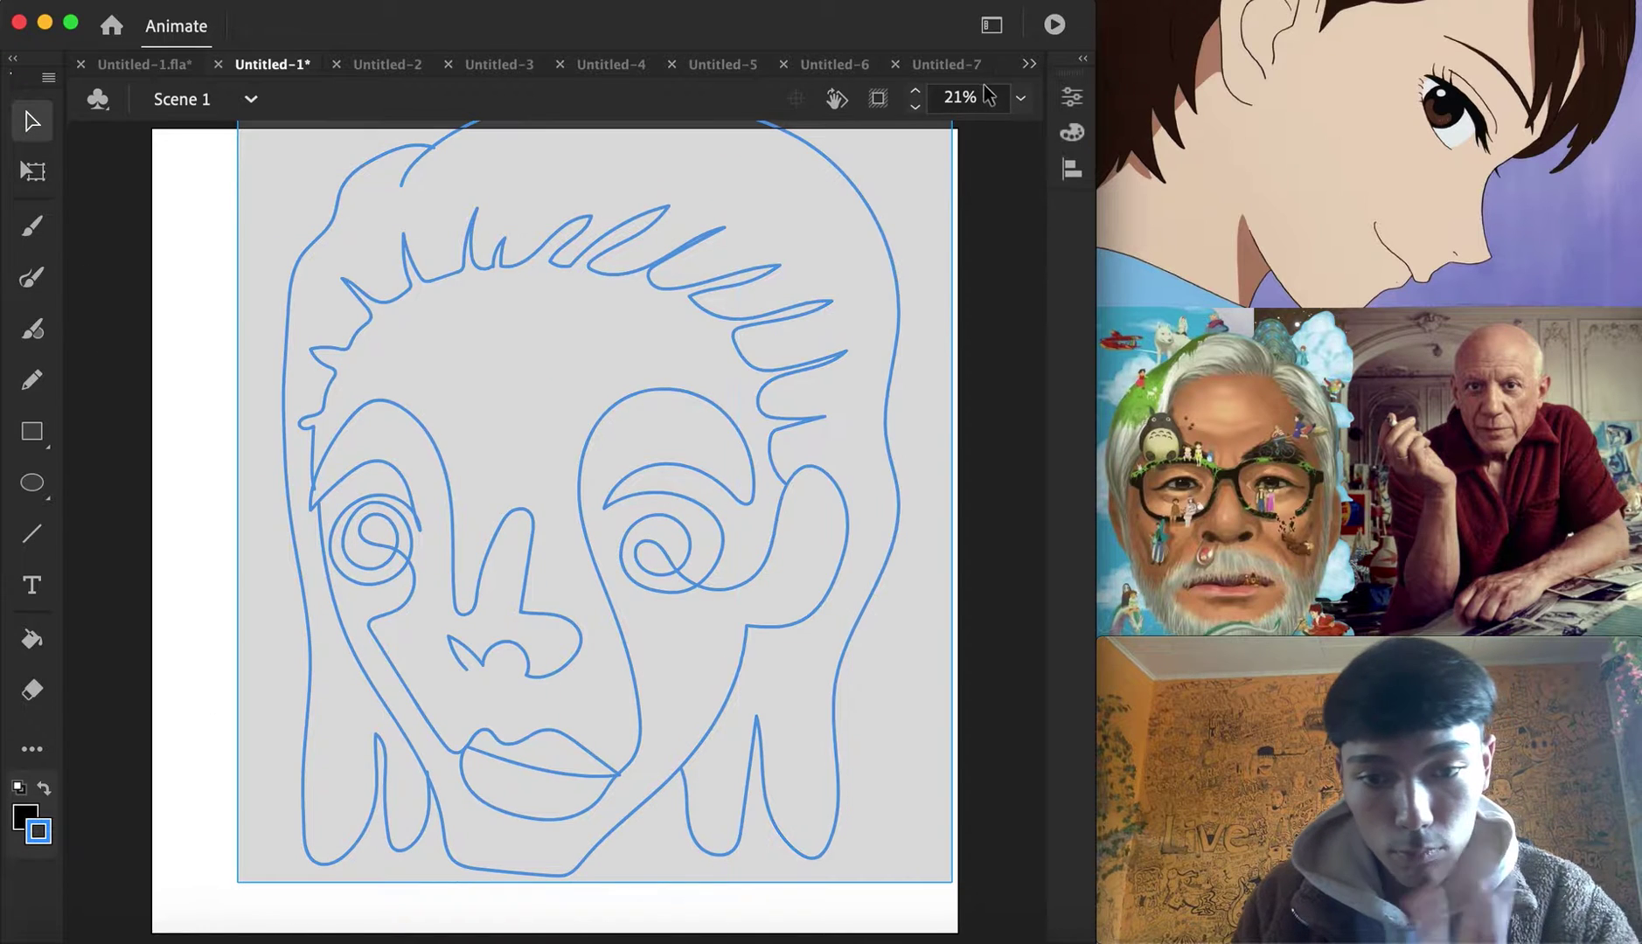
pyautogui.rightClick(897, 514)
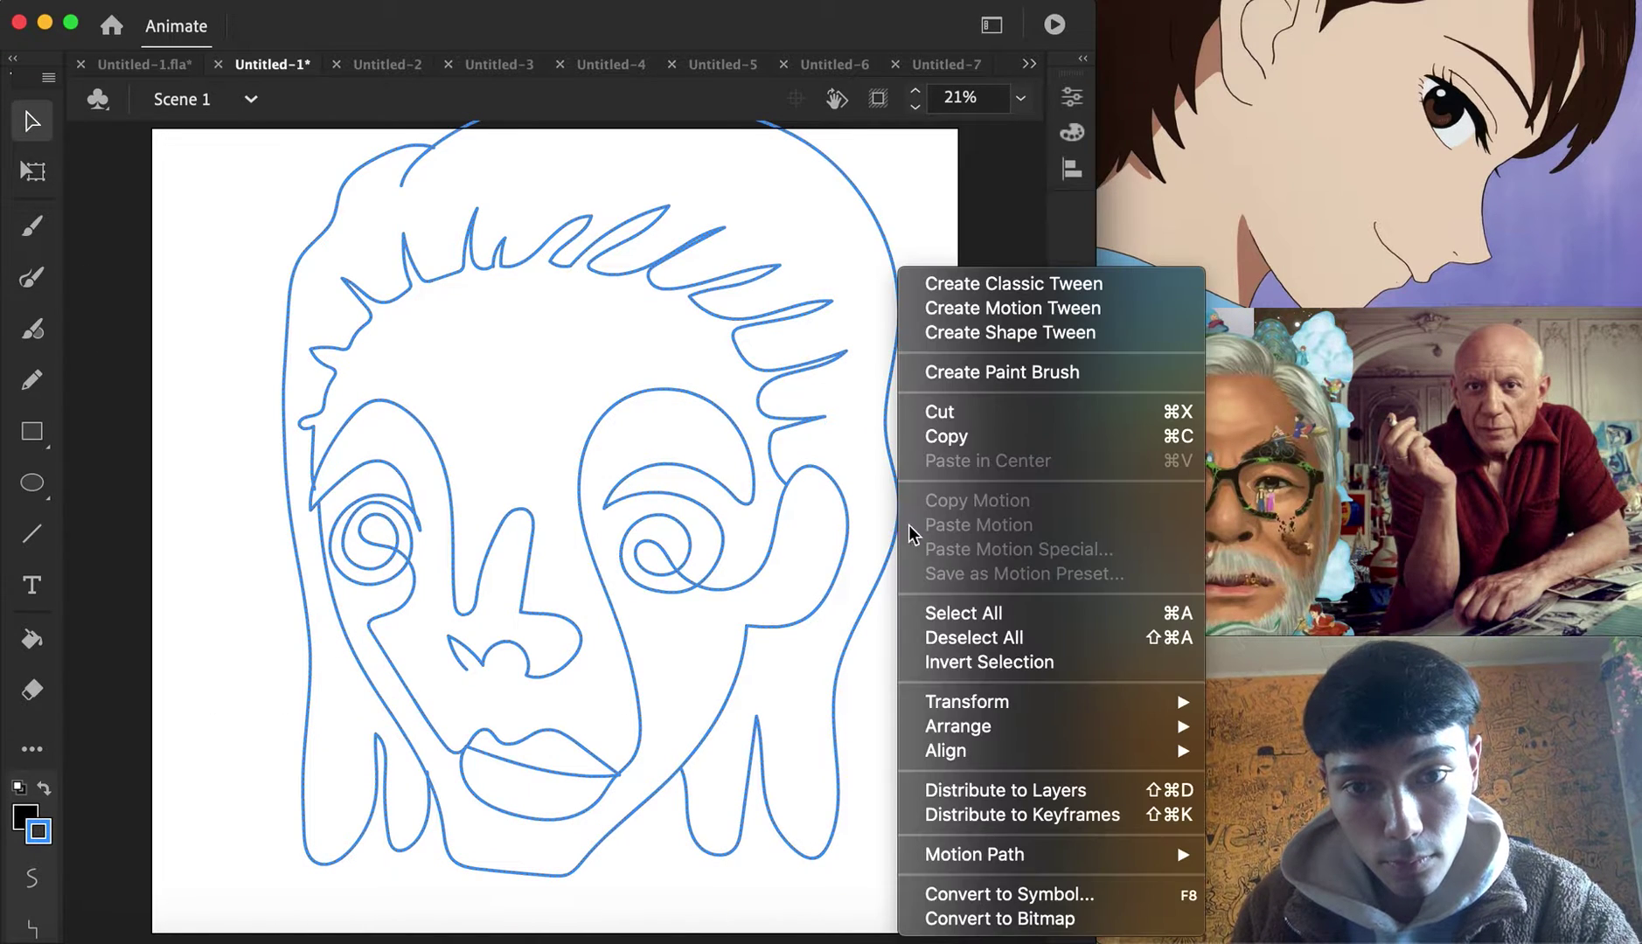
pyautogui.moveTo(1043, 700)
pyautogui.click(1250, 703)
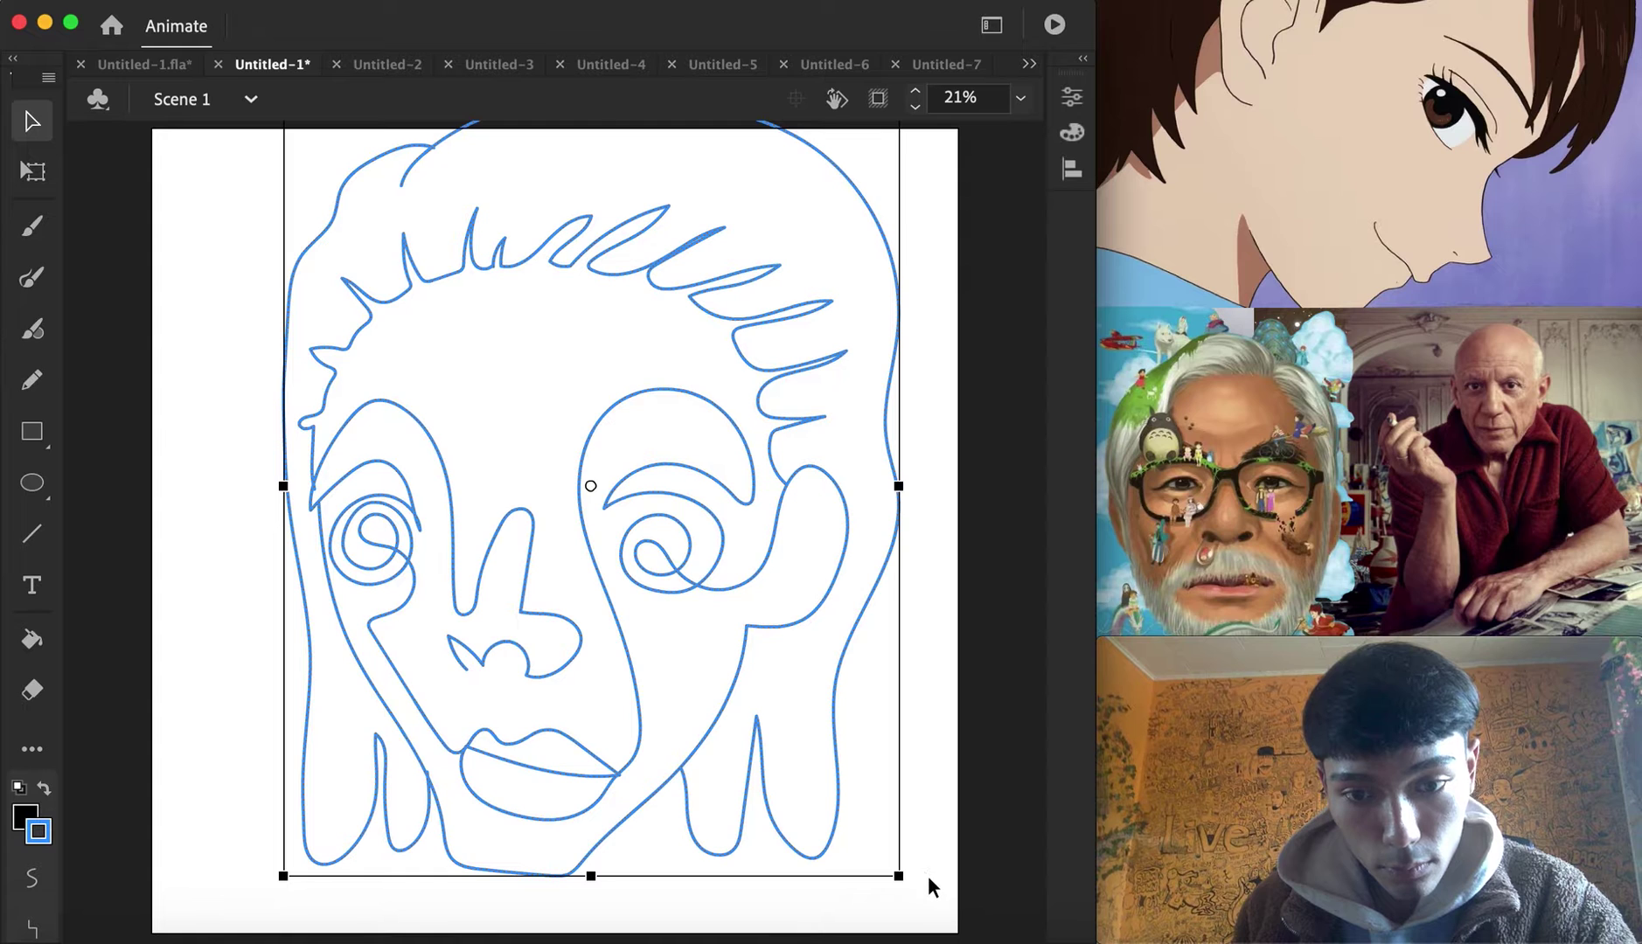
pyautogui.moveTo(901, 874); pyautogui.dragTo(857, 823)
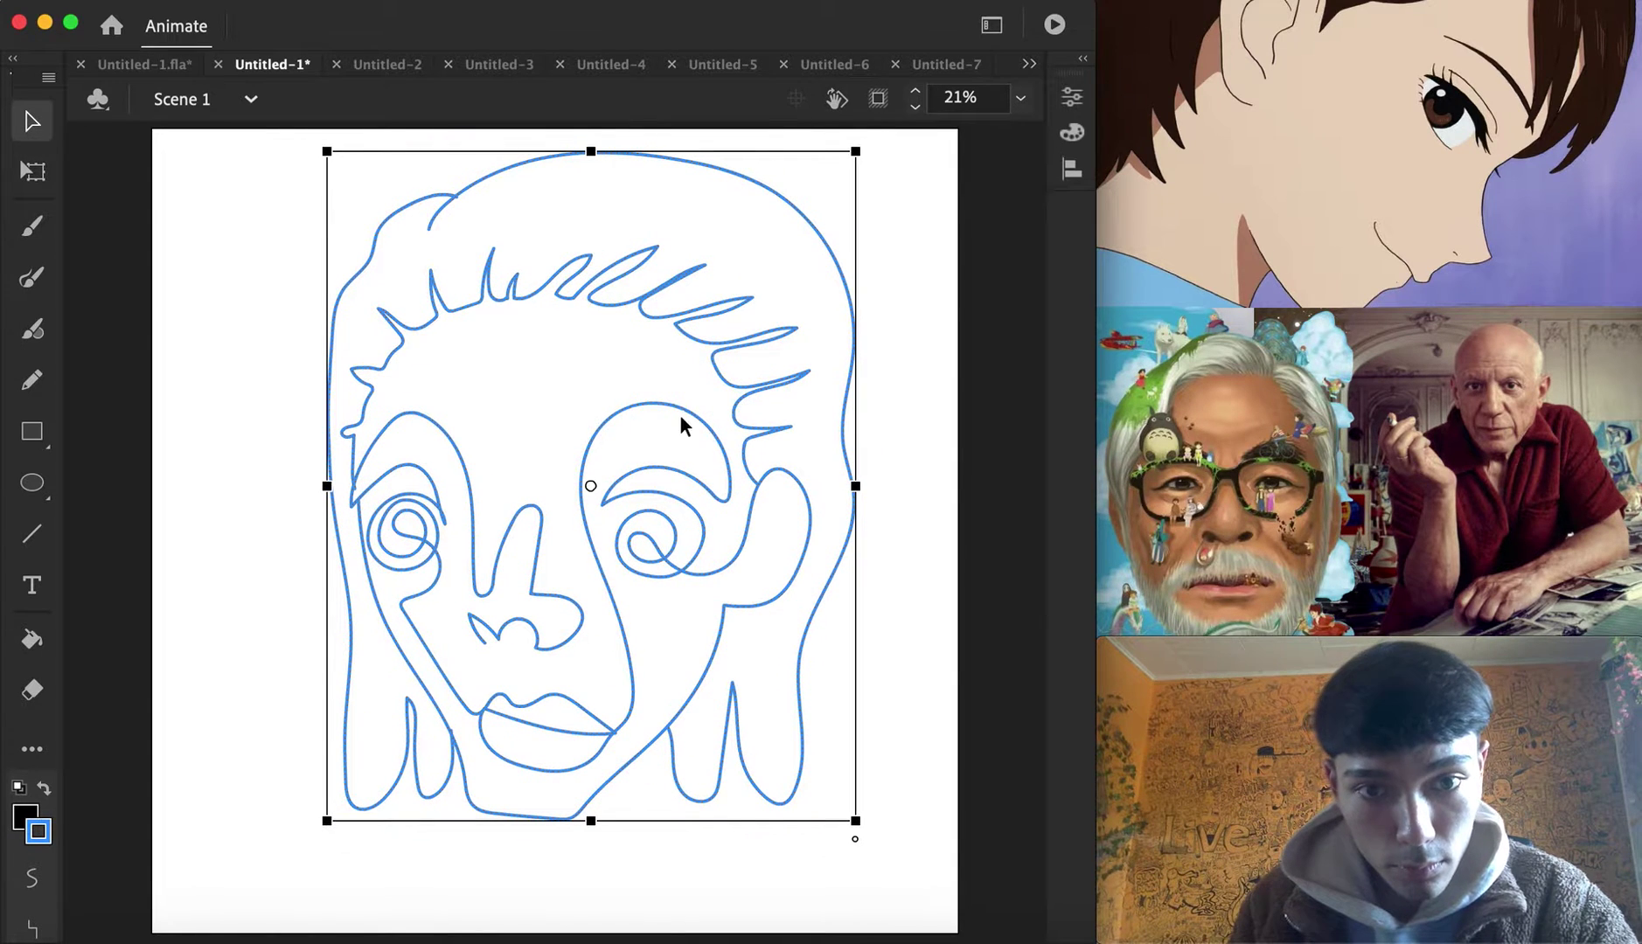
pyautogui.moveTo(682, 415); pyautogui.dragTo(667, 443)
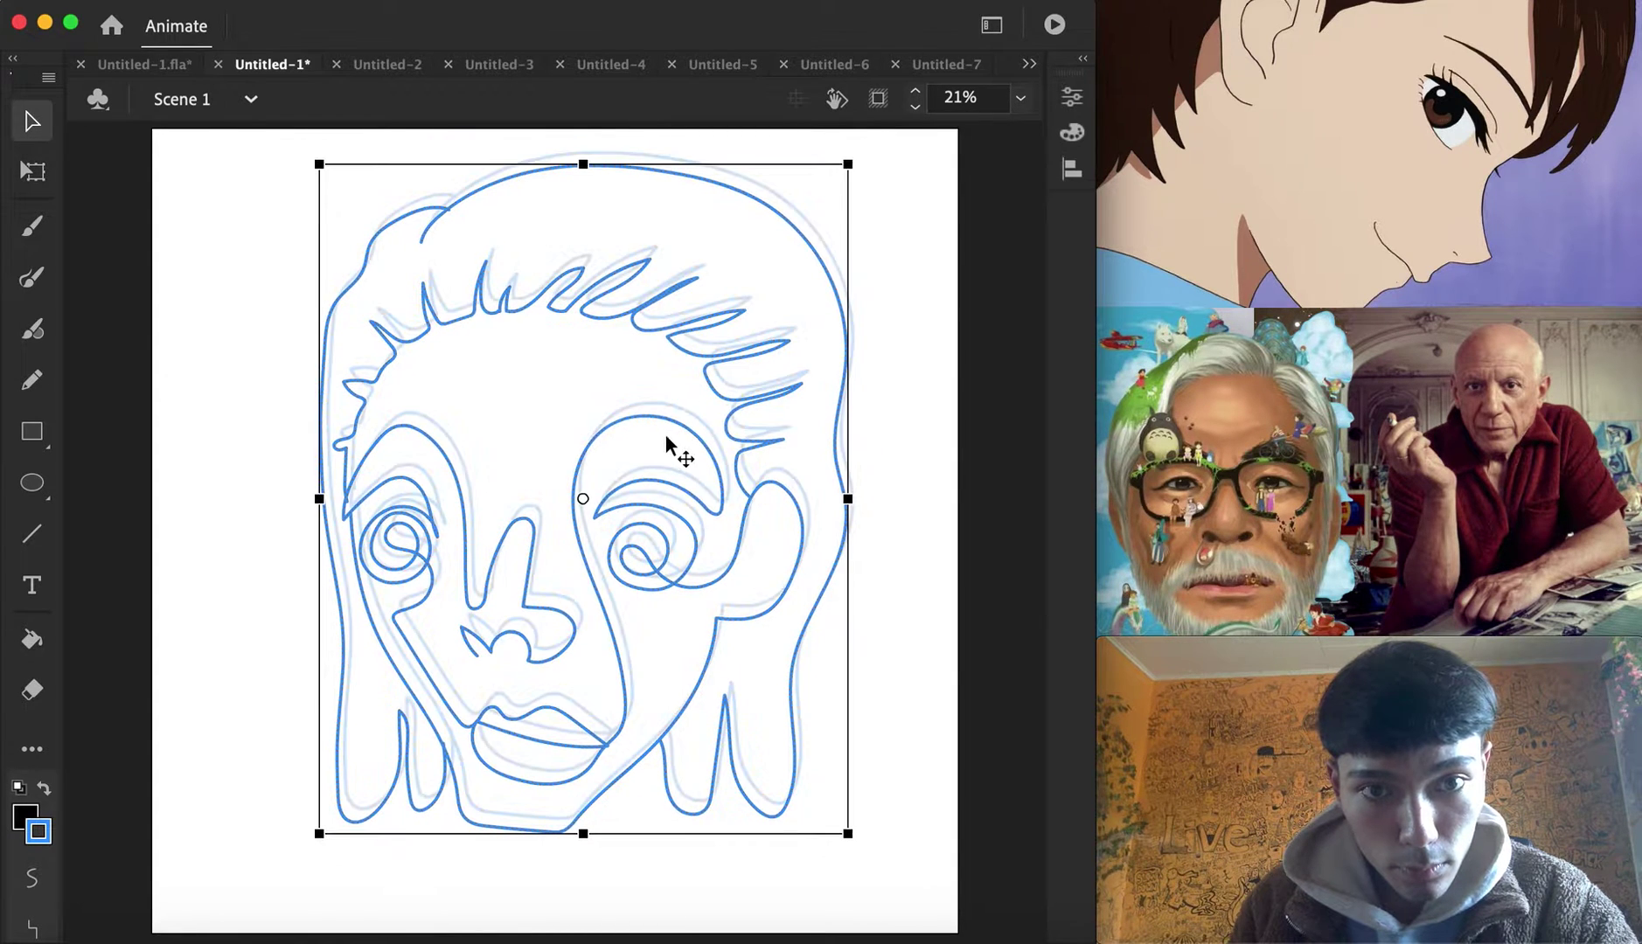
pyautogui.click(909, 332)
# Draw a flared shape with a small oval inside, projecting from the right-hand eye socket towards the middle of the forehead
pyautogui.click(1020, 98)
pyautogui.click(1073, 269)
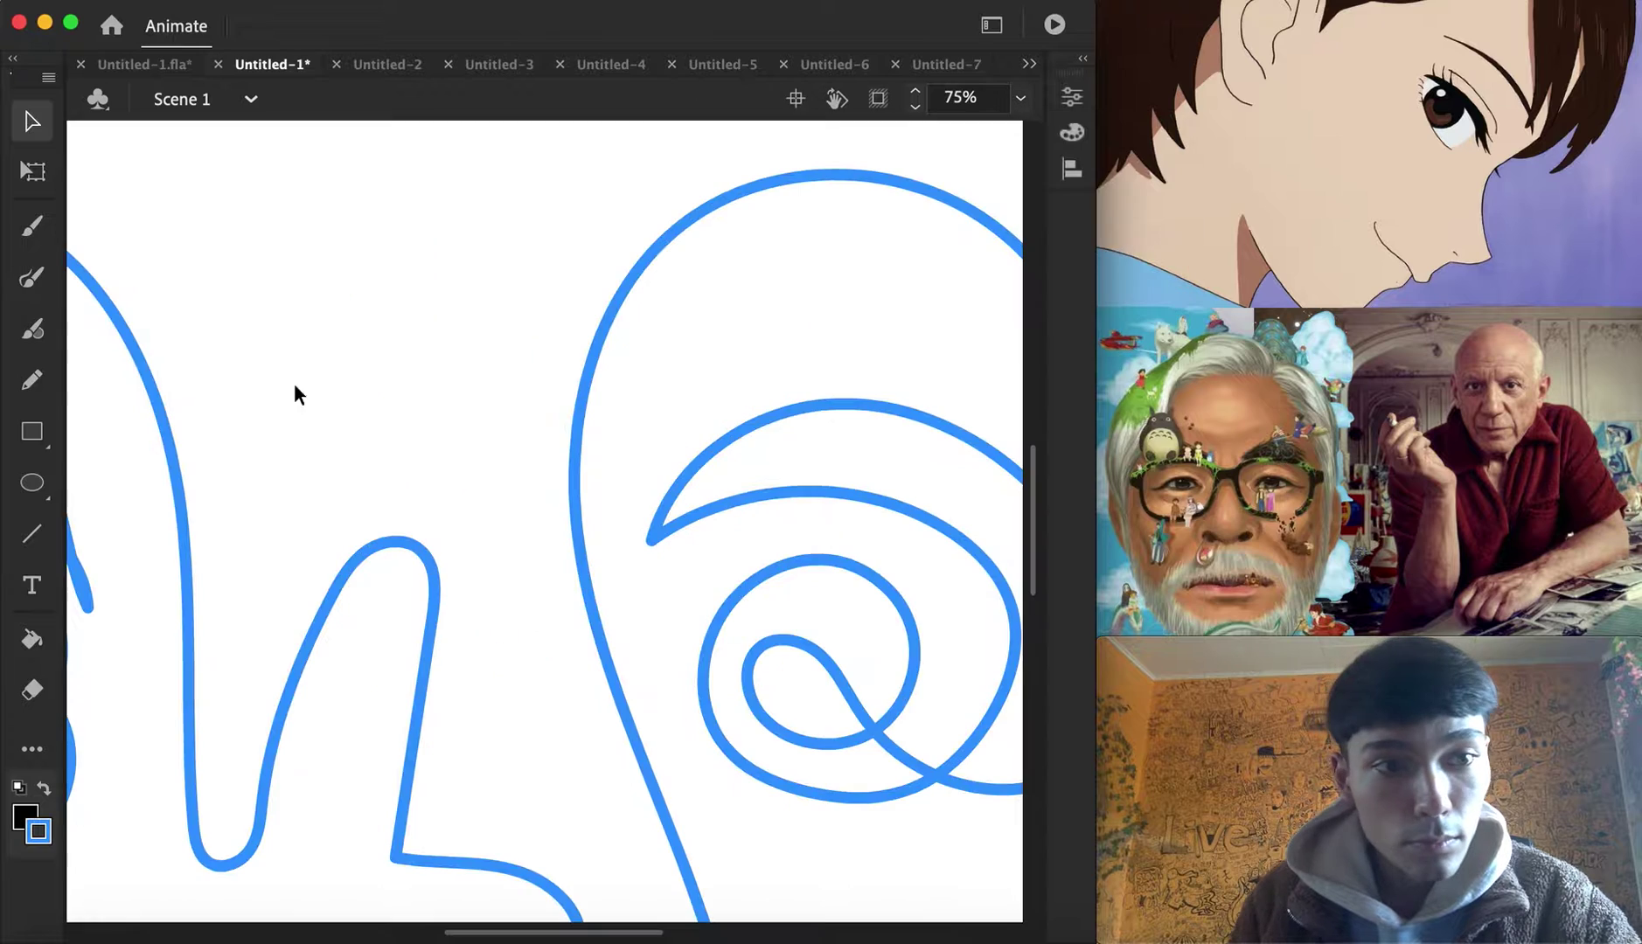
pyautogui.click(32, 277)
pyautogui.moveTo(652, 251)
pyautogui.mouseDown()
pyautogui.moveTo(442, 240)
pyautogui.moveTo(357, 372)
pyautogui.moveTo(509, 345)
pyautogui.moveTo(595, 378)
pyautogui.mouseUp()
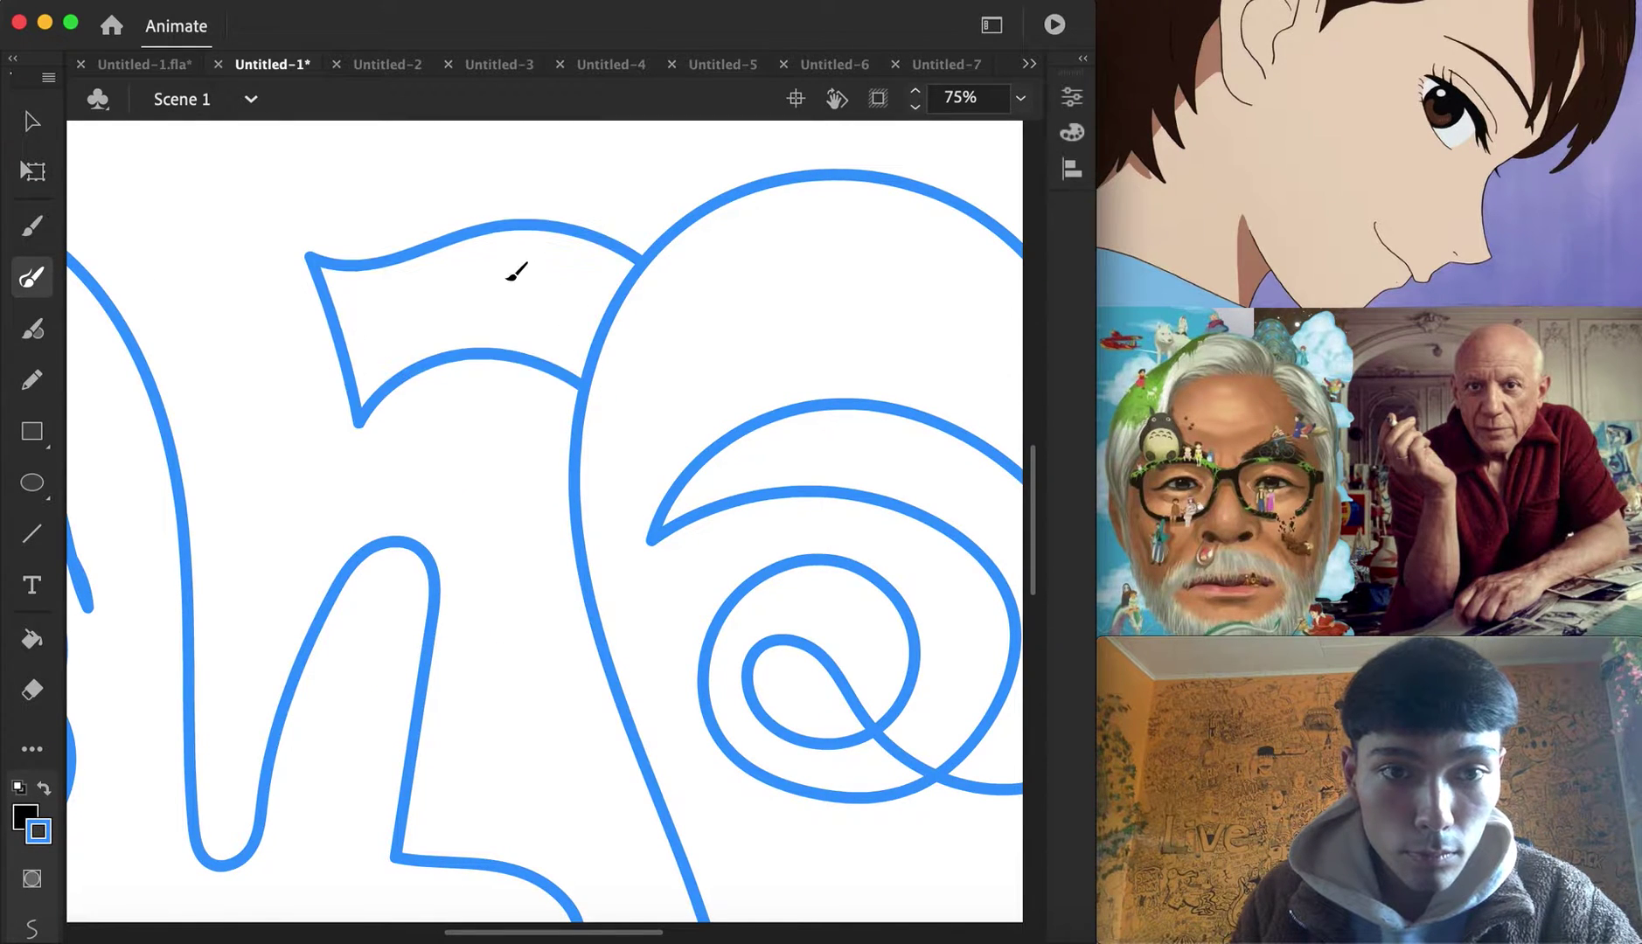
pyautogui.moveTo(507, 311)
pyautogui.mouseDown()
pyautogui.moveTo(517, 256)
pyautogui.moveTo(553, 284)
pyautogui.mouseUp()
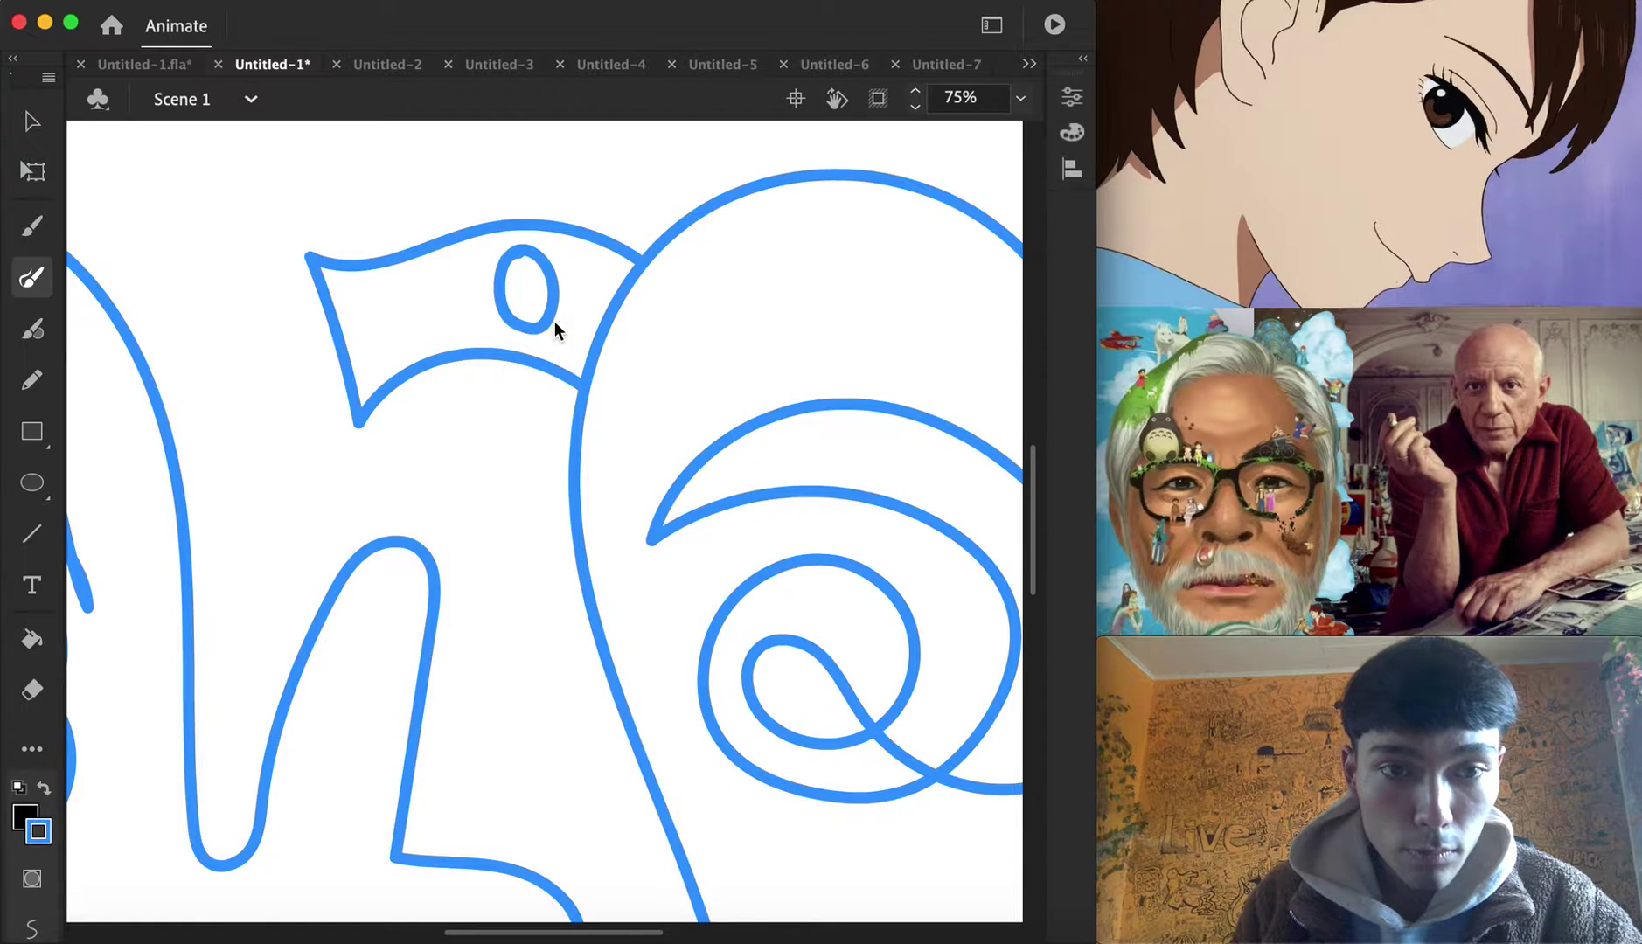
# Draw a stick figure and a flame above the left-hand eye socket and enclose them in a rectangular frame
pyautogui.scroll(4, 551, 322)
pyautogui.hscroll(-6, 551, 323)
pyautogui.moveTo(280, 326)
pyautogui.mouseDown()
pyautogui.moveTo(350, 288)
pyautogui.moveTo(301, 231)
pyautogui.moveTo(281, 256)
pyautogui.mouseUp()
pyautogui.moveTo(376, 417)
pyautogui.mouseDown()
pyautogui.moveTo(473, 235)
pyautogui.moveTo(505, 323)
pyautogui.moveTo(472, 428)
pyautogui.moveTo(381, 426)
pyautogui.moveTo(381, 393)
pyautogui.mouseUp()
pyautogui.hscroll(10, 568, 375)
pyautogui.scroll(5, 569, 376)
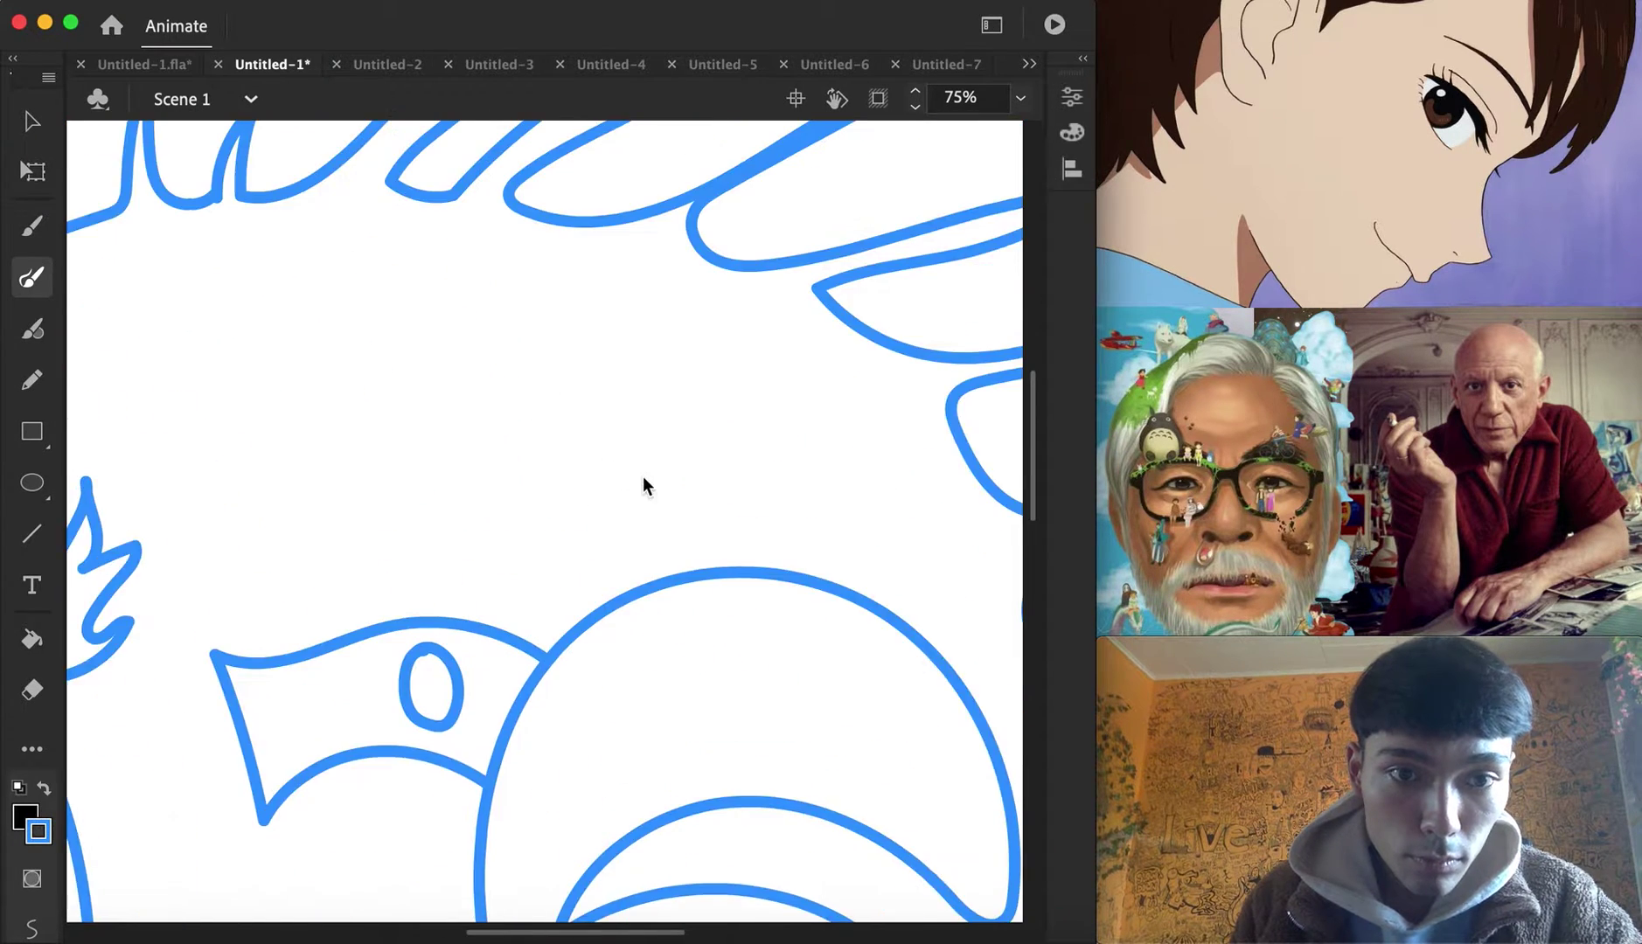
pyautogui.hscroll(-15, 426, 570)
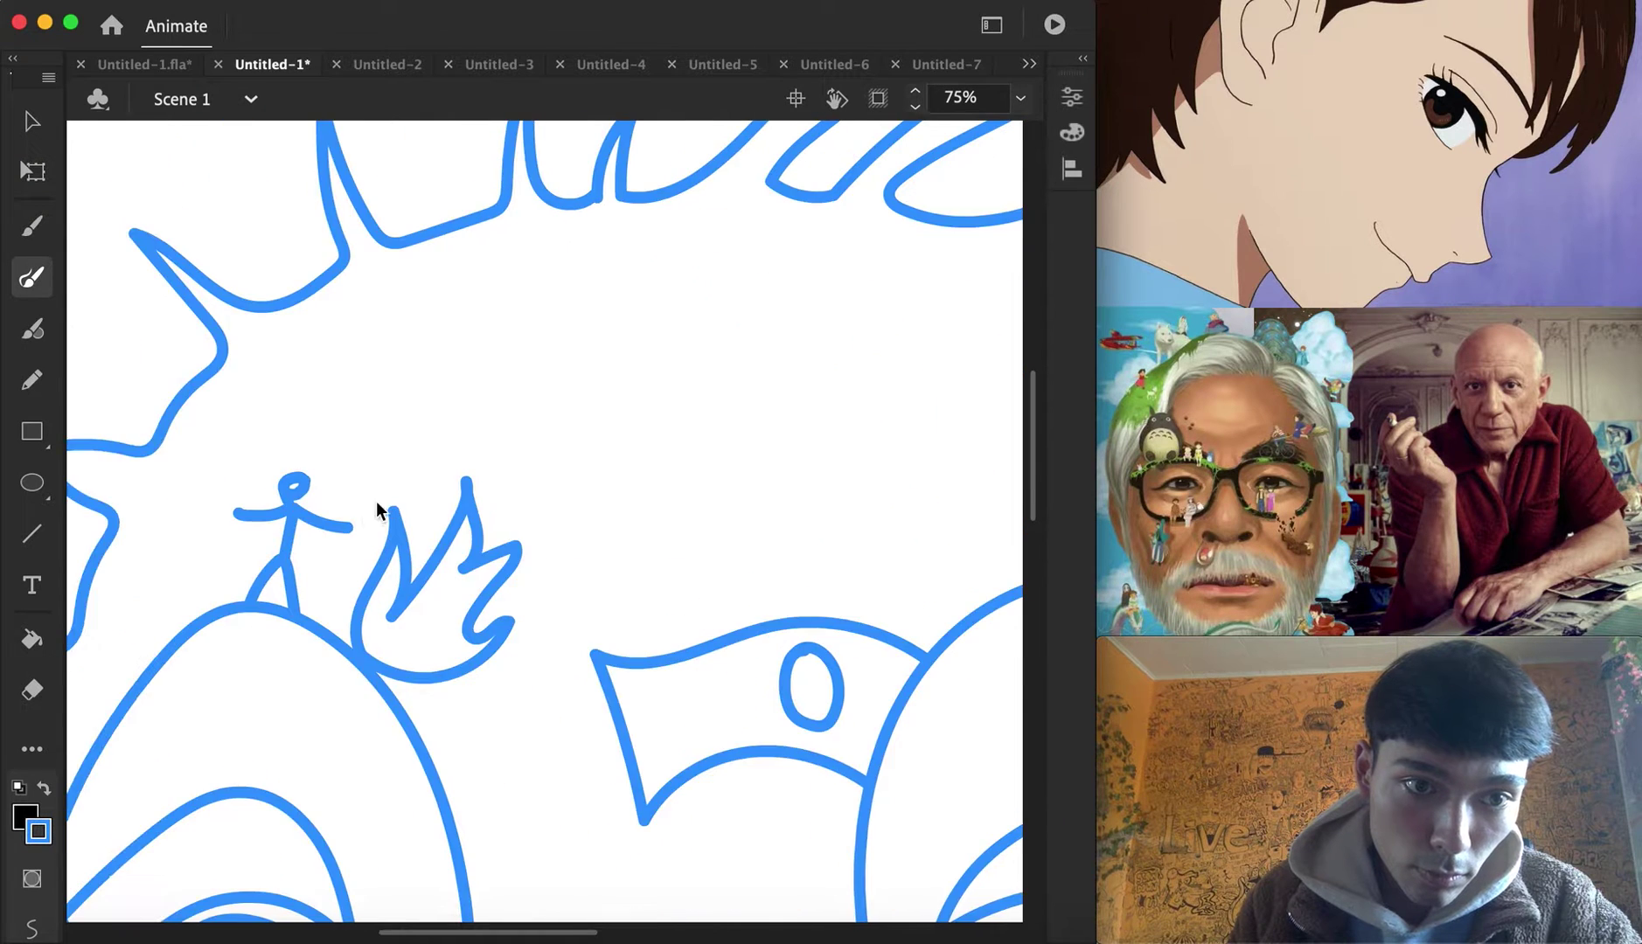
pyautogui.moveTo(322, 417)
pyautogui.mouseDown()
pyautogui.moveTo(718, 403)
pyautogui.moveTo(682, 648)
pyautogui.moveTo(481, 689)
pyautogui.mouseUp()
# Draw a stair-stepped line from the right-hand edge of the picture frame up to the hairline
pyautogui.hscroll(5, 682, 595)
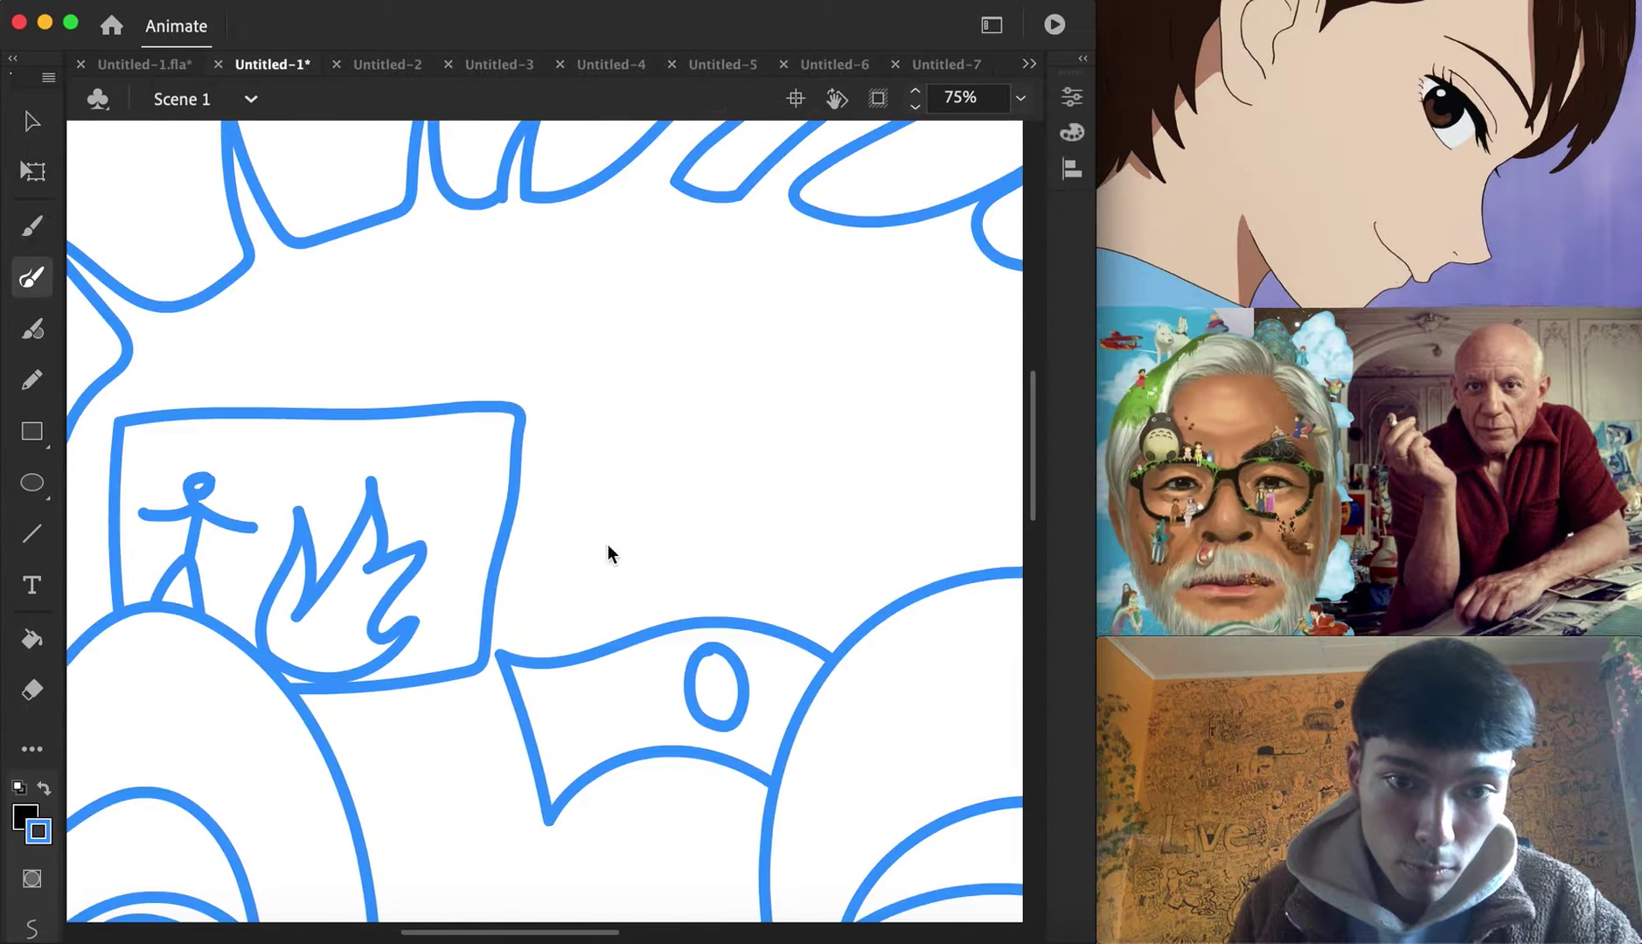
pyautogui.moveTo(514, 499); pyautogui.dragTo(581, 413)
pyautogui.moveTo(683, 316)
pyautogui.mouseDown()
pyautogui.moveTo(770, 238)
pyautogui.moveTo(839, 205)
pyautogui.mouseUp()
# Draw a two-lobed teardrop shape hanging below the right-hand spiral eye
pyautogui.hscroll(3, 803, 348)
pyautogui.scroll(-9, 803, 348)
pyautogui.hscroll(3, 802, 348)
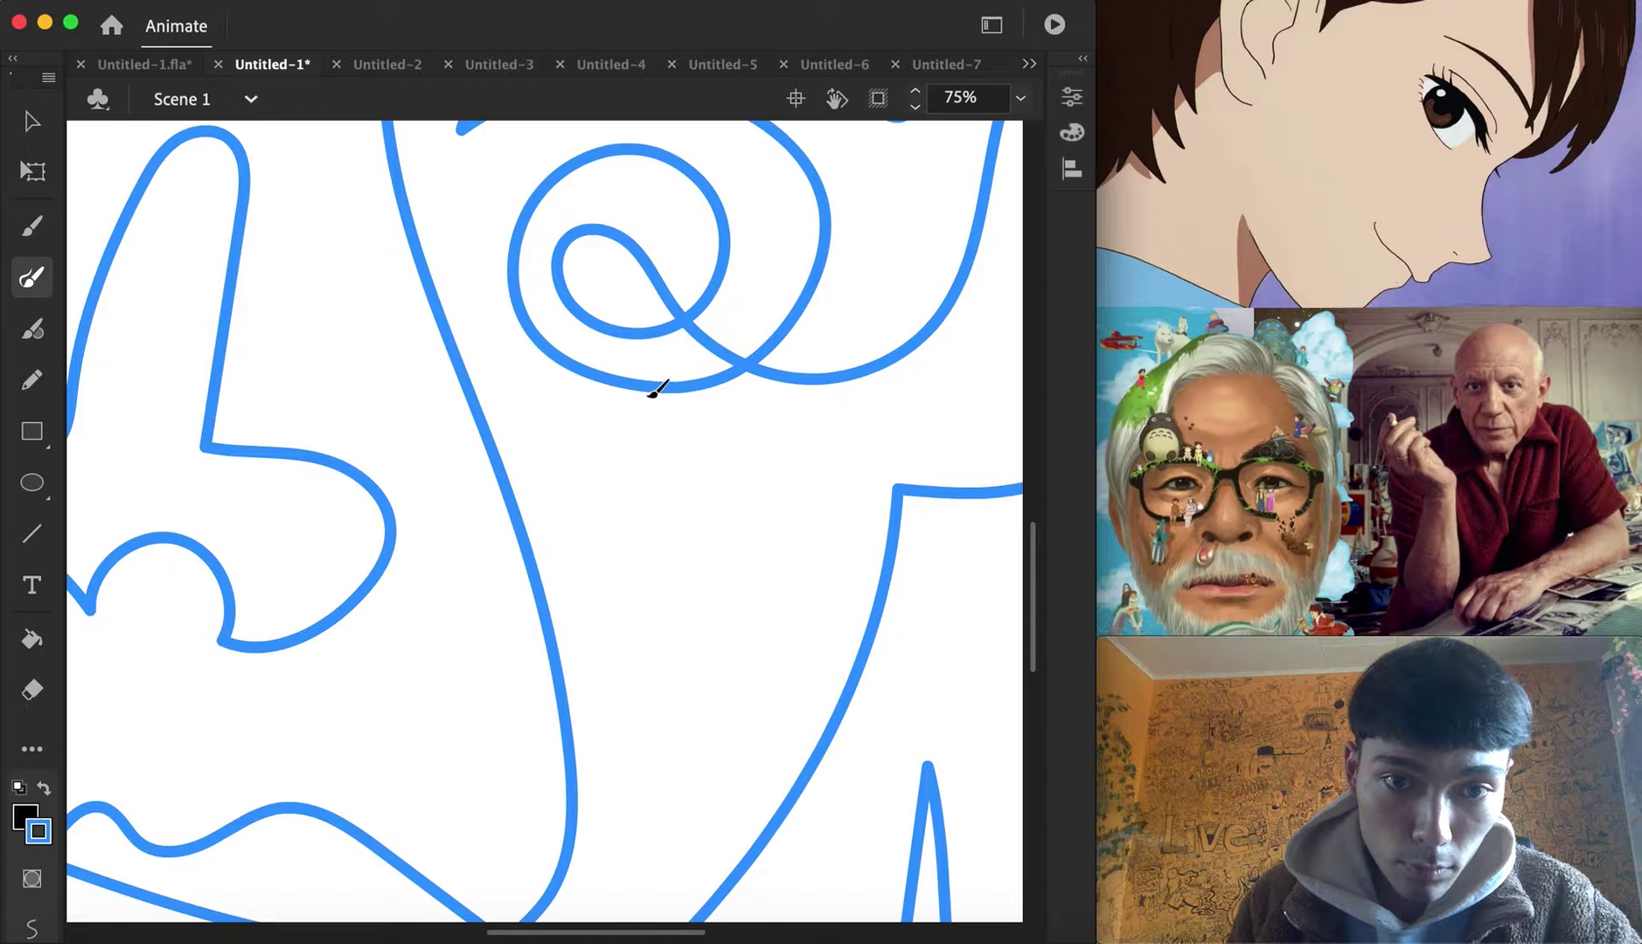
pyautogui.moveTo(615, 495)
pyautogui.mouseDown()
pyautogui.moveTo(762, 472)
pyautogui.moveTo(682, 384)
pyautogui.mouseUp()
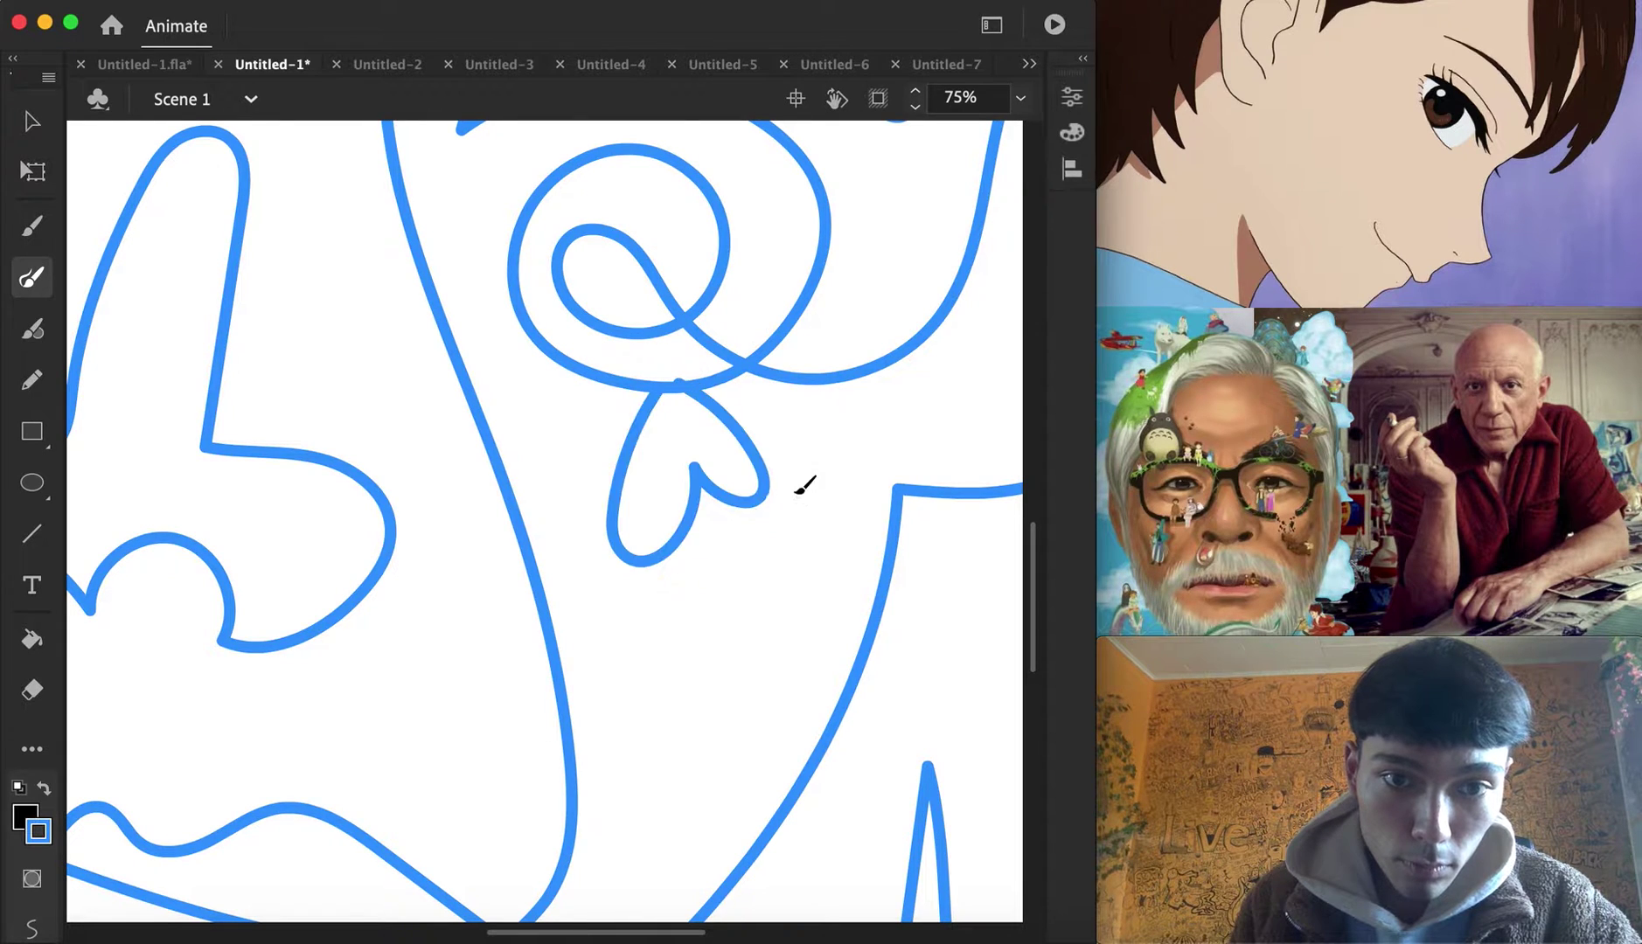
# Draw a diagonal scar with three cross stitches on the chin beside the left-hand corner of the lower lip
pyautogui.hscroll(-4, 765, 475)
pyautogui.scroll(-2, 765, 476)
pyautogui.scroll(-5, 736, 474)
pyautogui.hscroll(-4, 736, 475)
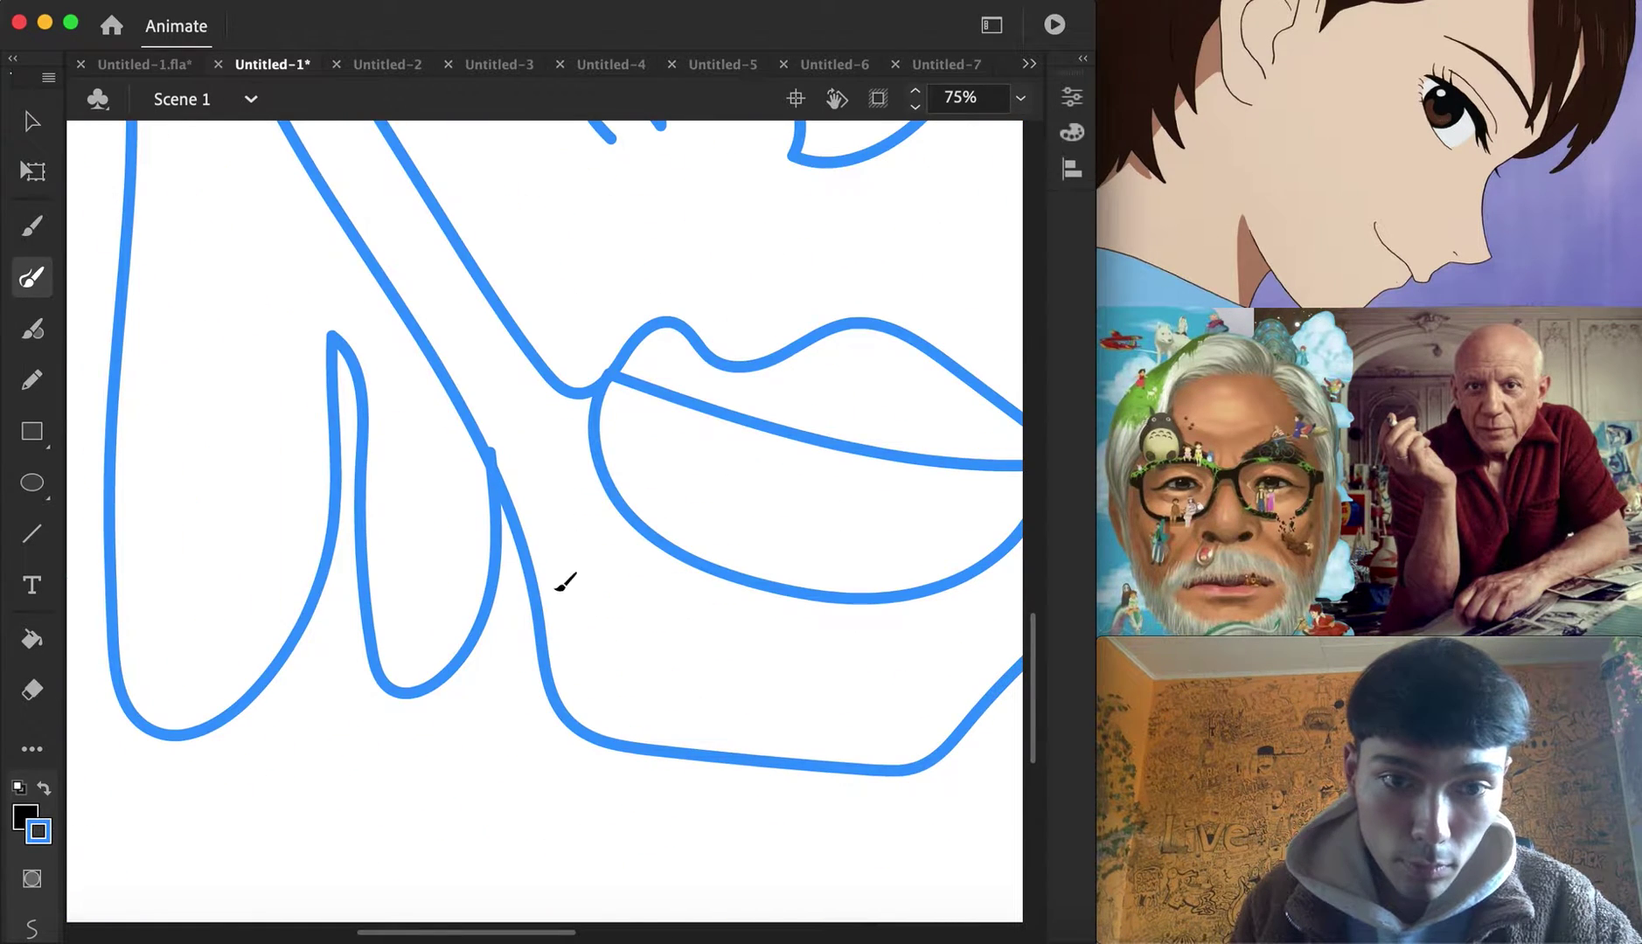
pyautogui.moveTo(570, 543); pyautogui.dragTo(701, 688)
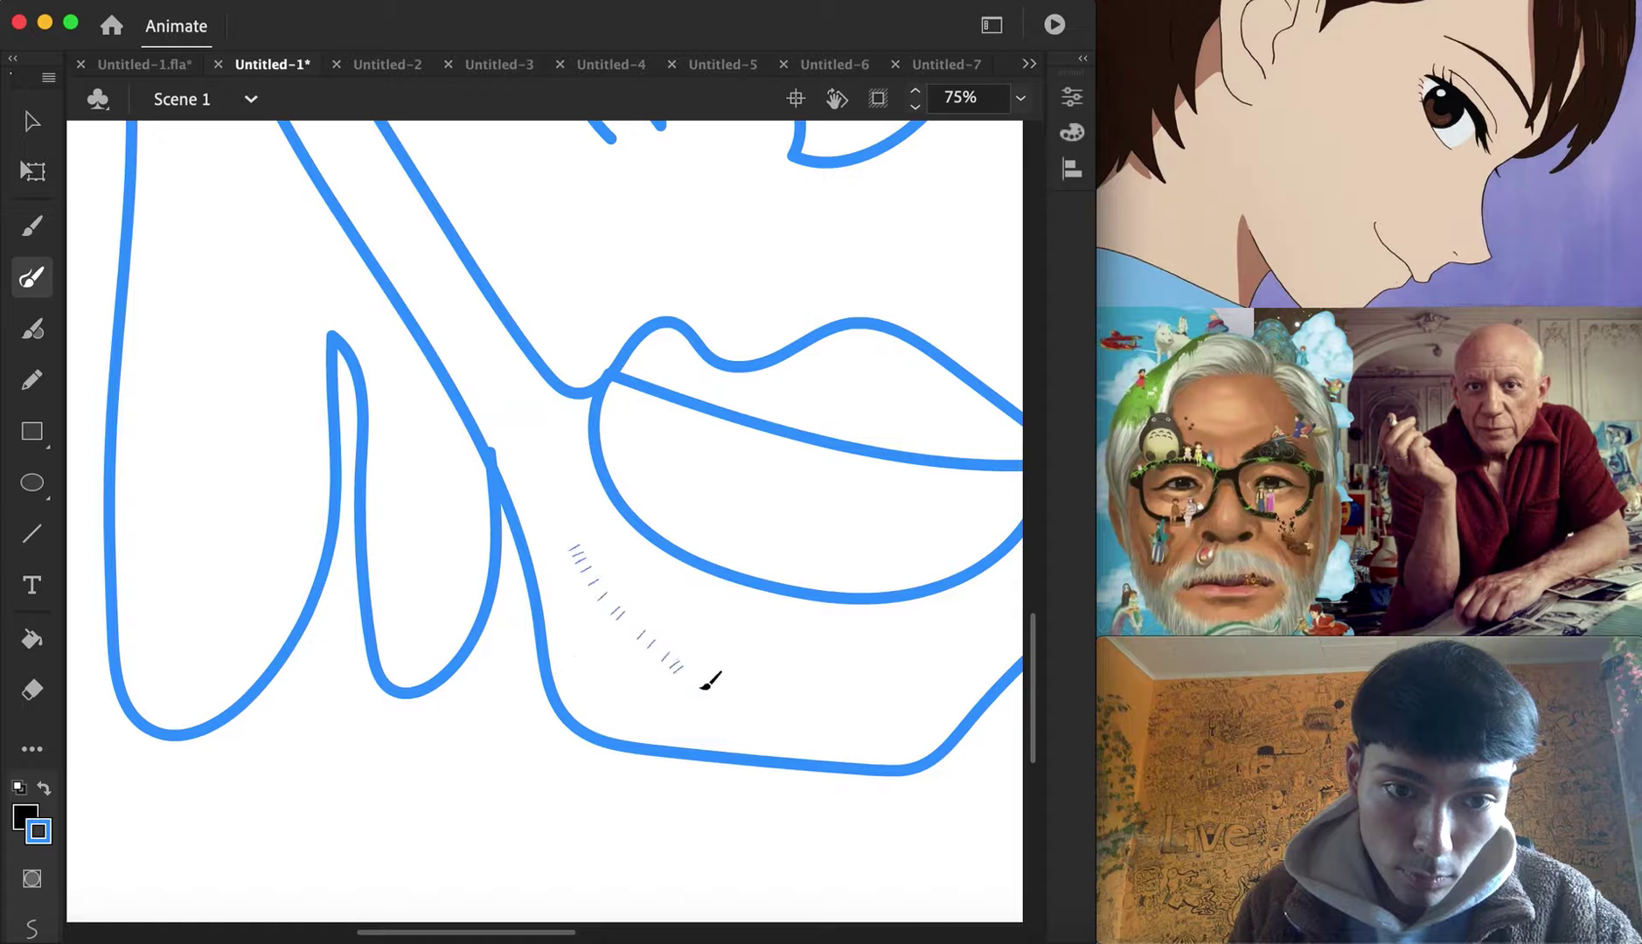
pyautogui.moveTo(600, 557)
pyautogui.mouseDown()
pyautogui.moveTo(586, 606)
pyautogui.moveTo(654, 683)
pyautogui.mouseUp()
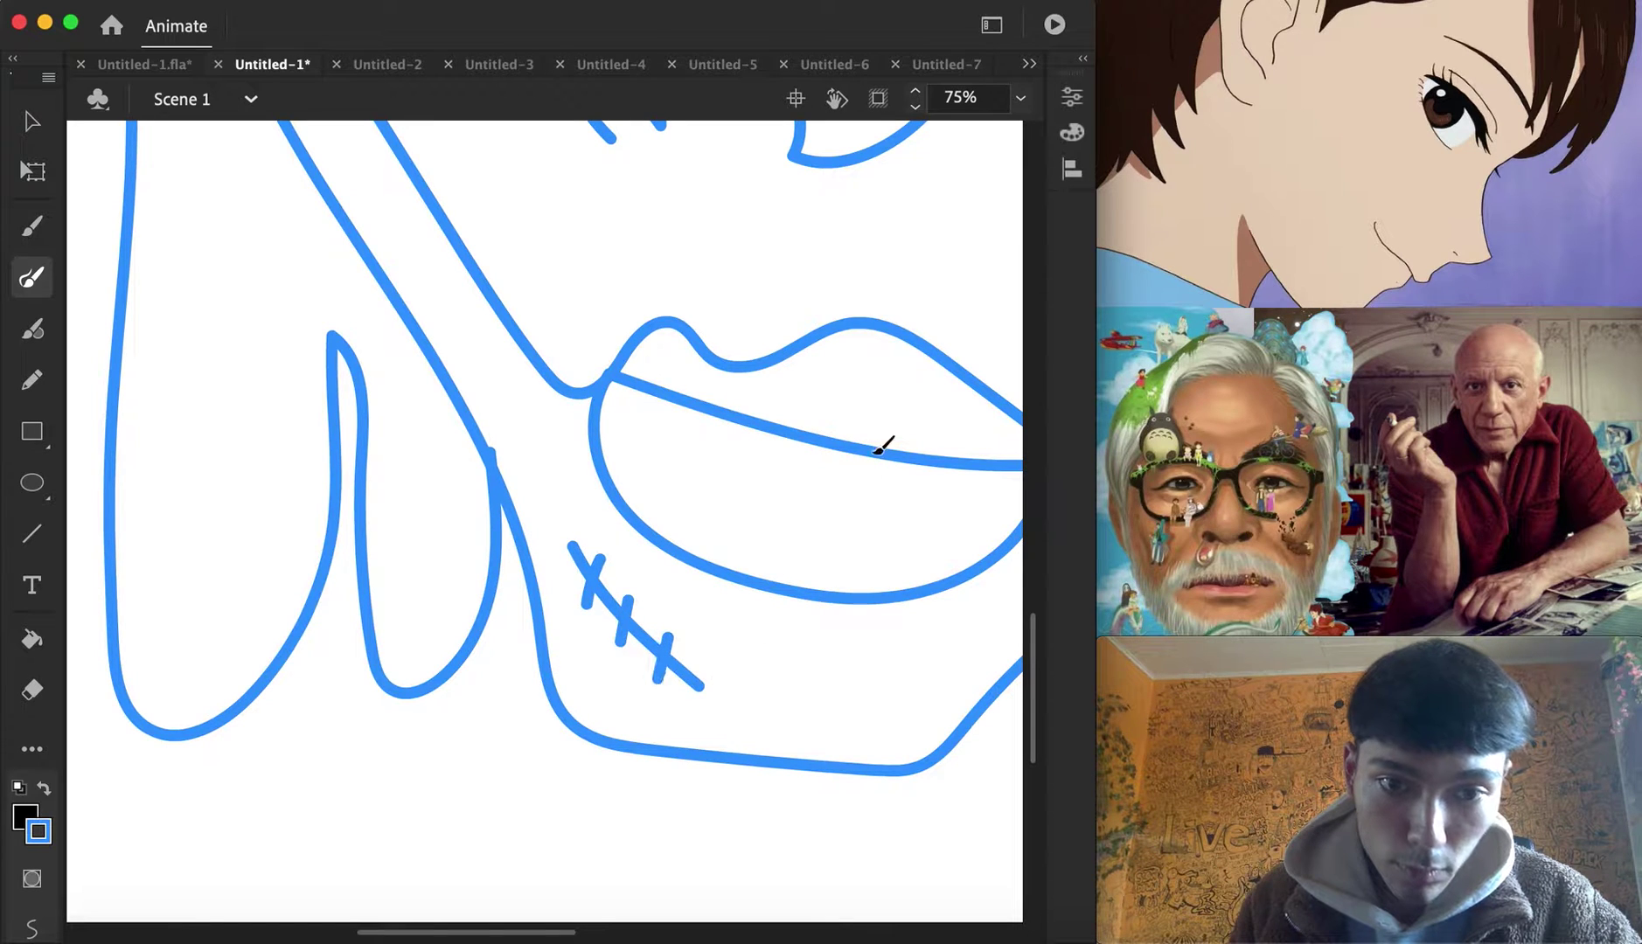
# Draw two lines from the upper right-hand lock tips to the hair outline, one wavy and one with a square bump
pyautogui.scroll(7, 538, 491)
pyautogui.scroll(10, 581, 492)
pyautogui.hscroll(5, 581, 492)
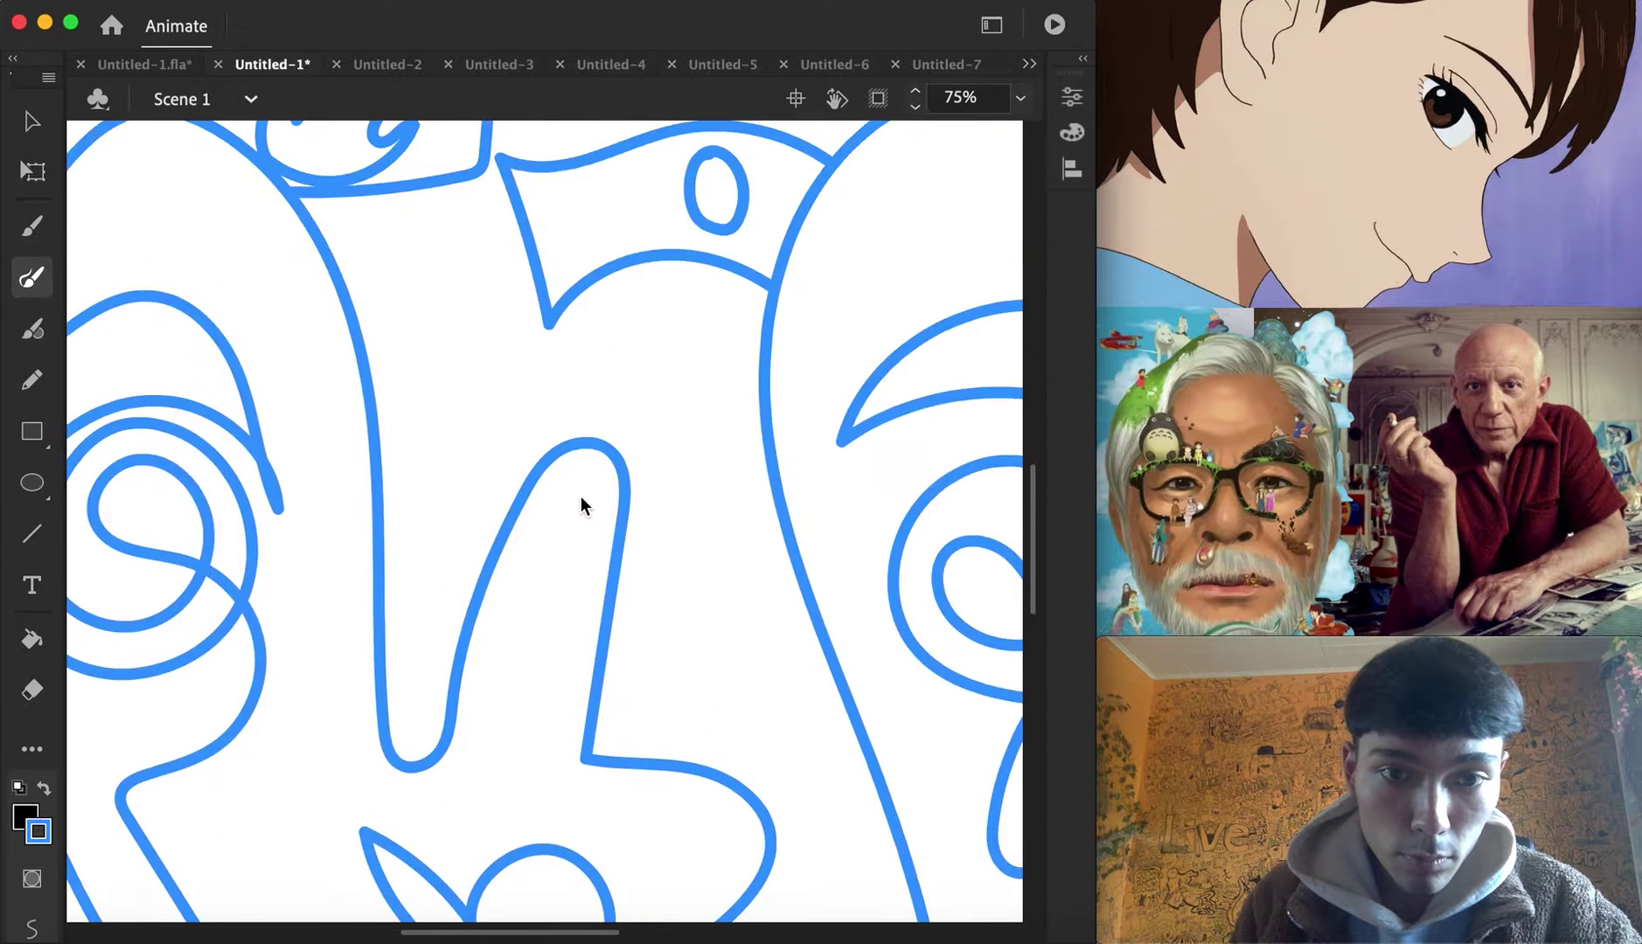
pyautogui.scroll(2, 583, 477)
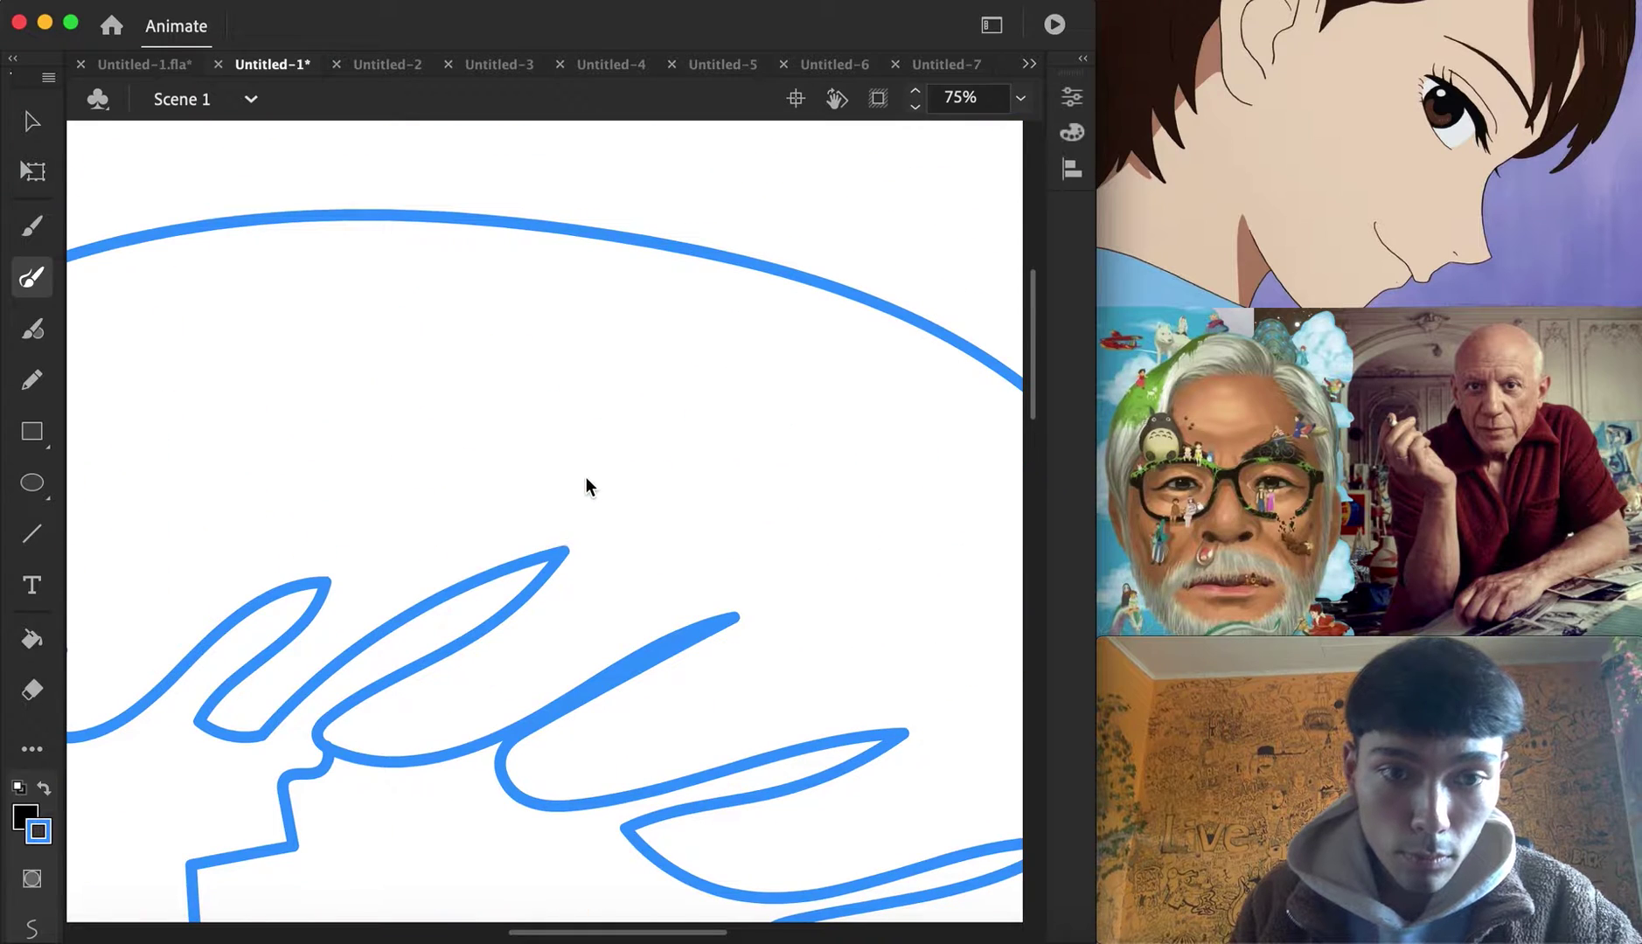
pyautogui.hscroll(5, 584, 478)
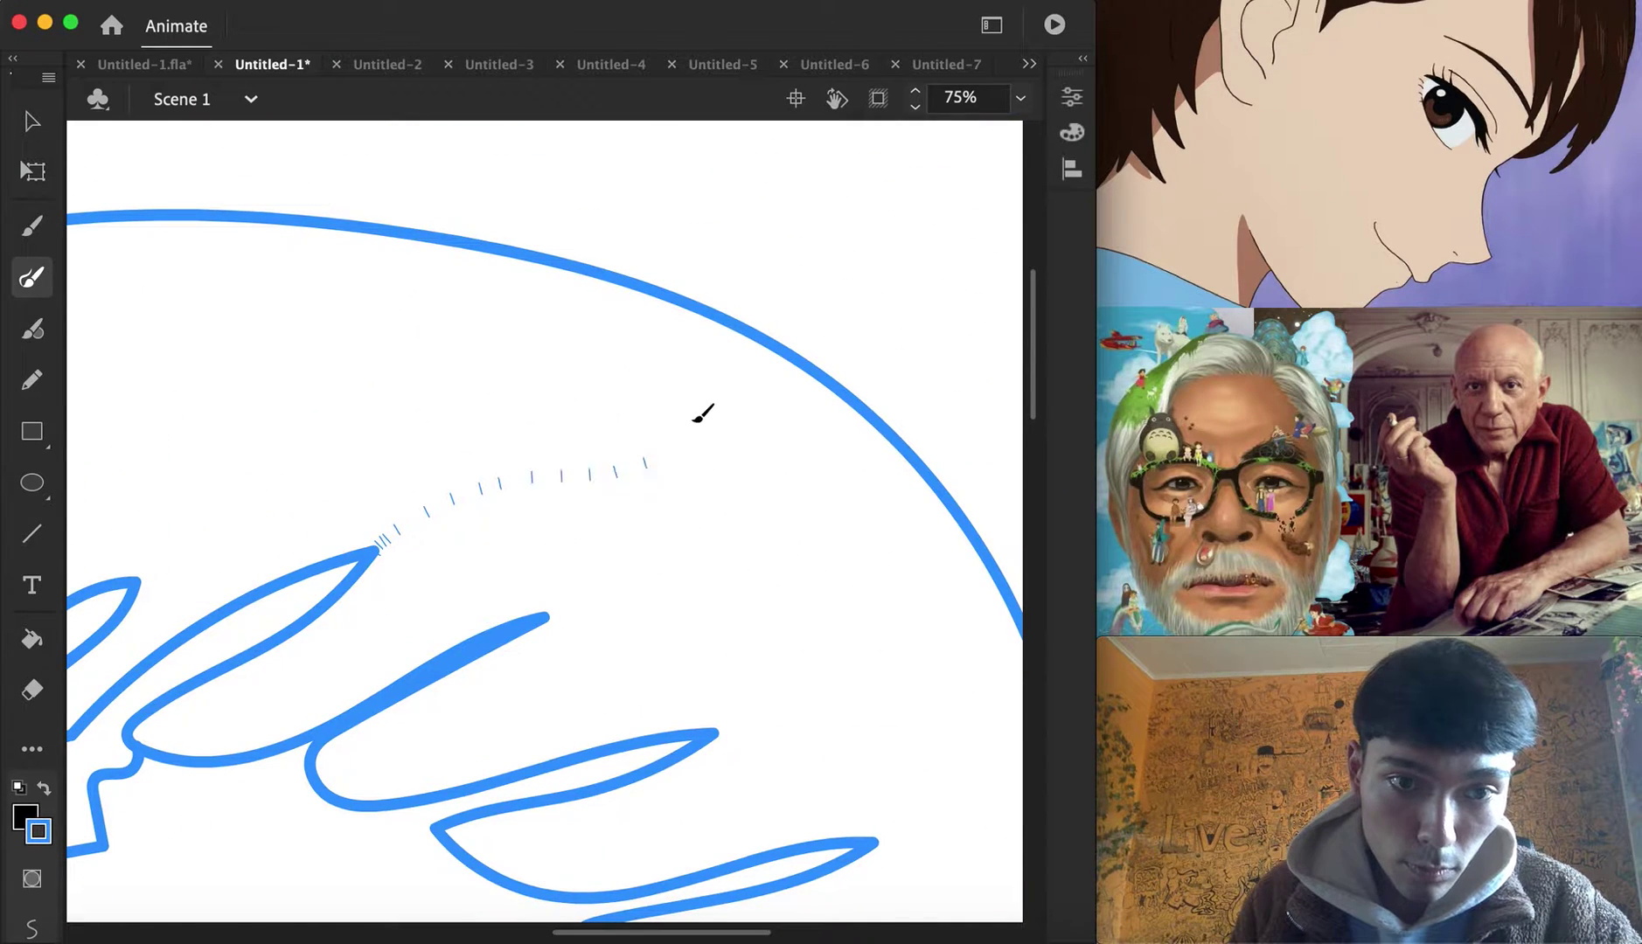
pyautogui.moveTo(652, 458); pyautogui.dragTo(841, 389)
pyautogui.moveTo(619, 609)
pyautogui.mouseDown()
pyautogui.moveTo(729, 510)
pyautogui.moveTo(853, 597)
pyautogui.moveTo(986, 557)
pyautogui.moveTo(1005, 590)
pyautogui.mouseUp()
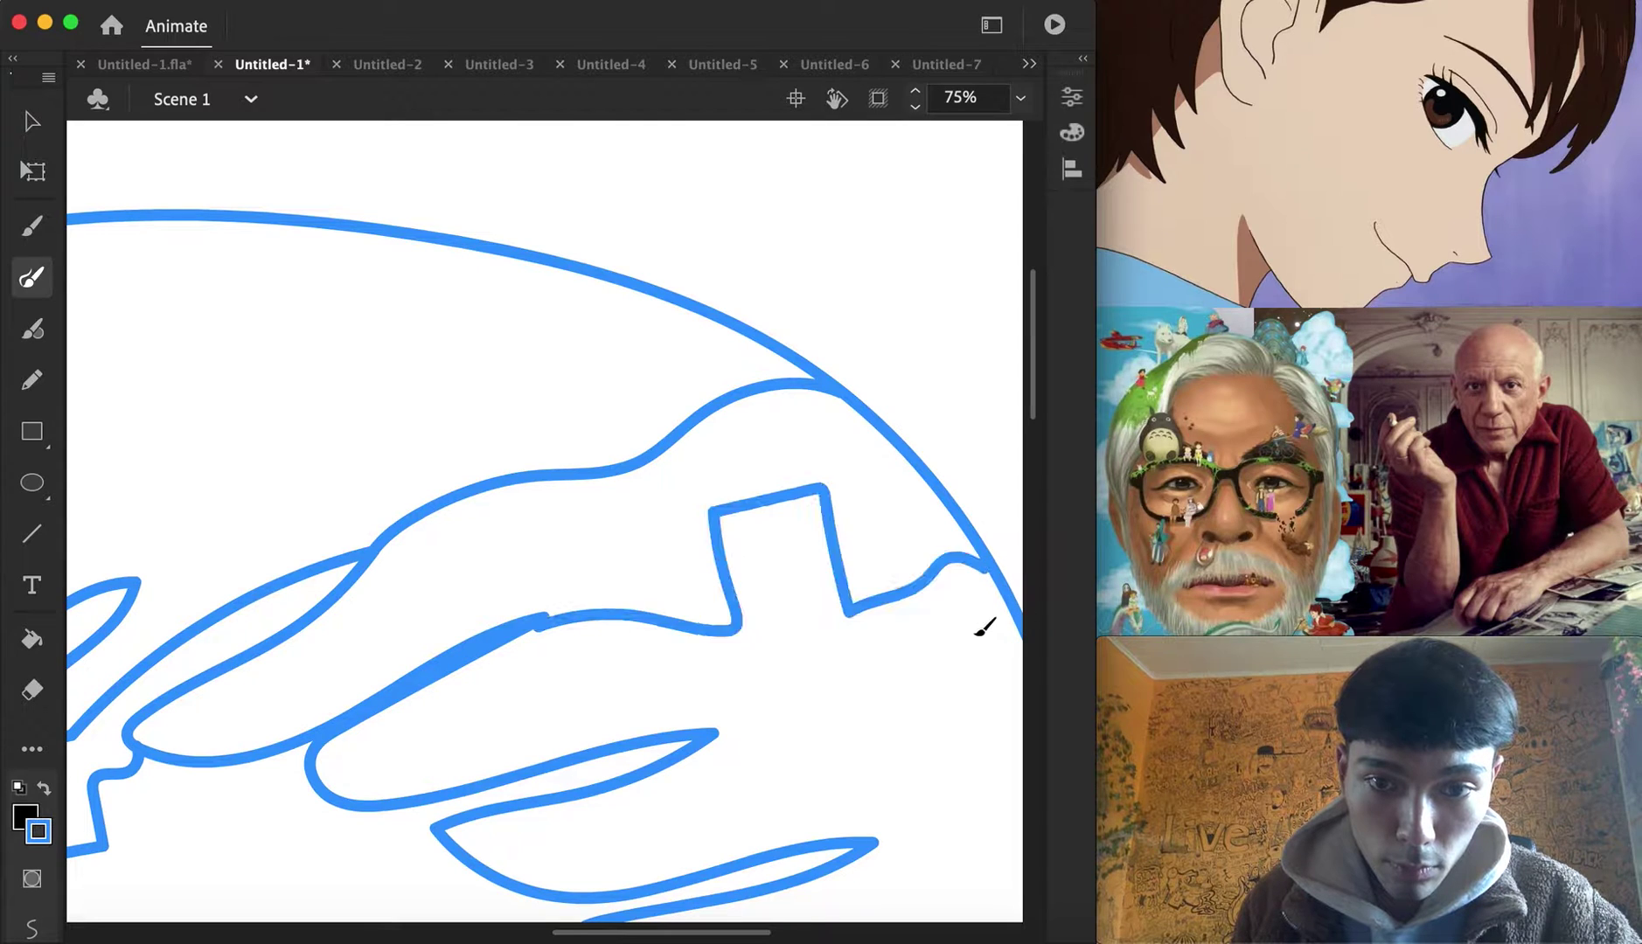
# Draw curving divider lines from the lower right-hand lock tips to the outer edge of the hair
pyautogui.scroll(-5, 918, 616)
pyautogui.hscroll(4, 917, 616)
pyautogui.moveTo(527, 491)
pyautogui.mouseDown()
pyautogui.moveTo(614, 471)
pyautogui.moveTo(621, 404)
pyautogui.moveTo(658, 450)
pyautogui.moveTo(734, 485)
pyautogui.moveTo(877, 507)
pyautogui.mouseUp()
pyautogui.scroll(-4, 735, 540)
pyautogui.moveTo(687, 435)
pyautogui.mouseDown()
pyautogui.moveTo(827, 586)
pyautogui.moveTo(874, 695)
pyautogui.mouseUp()
pyautogui.scroll(-4, 787, 681)
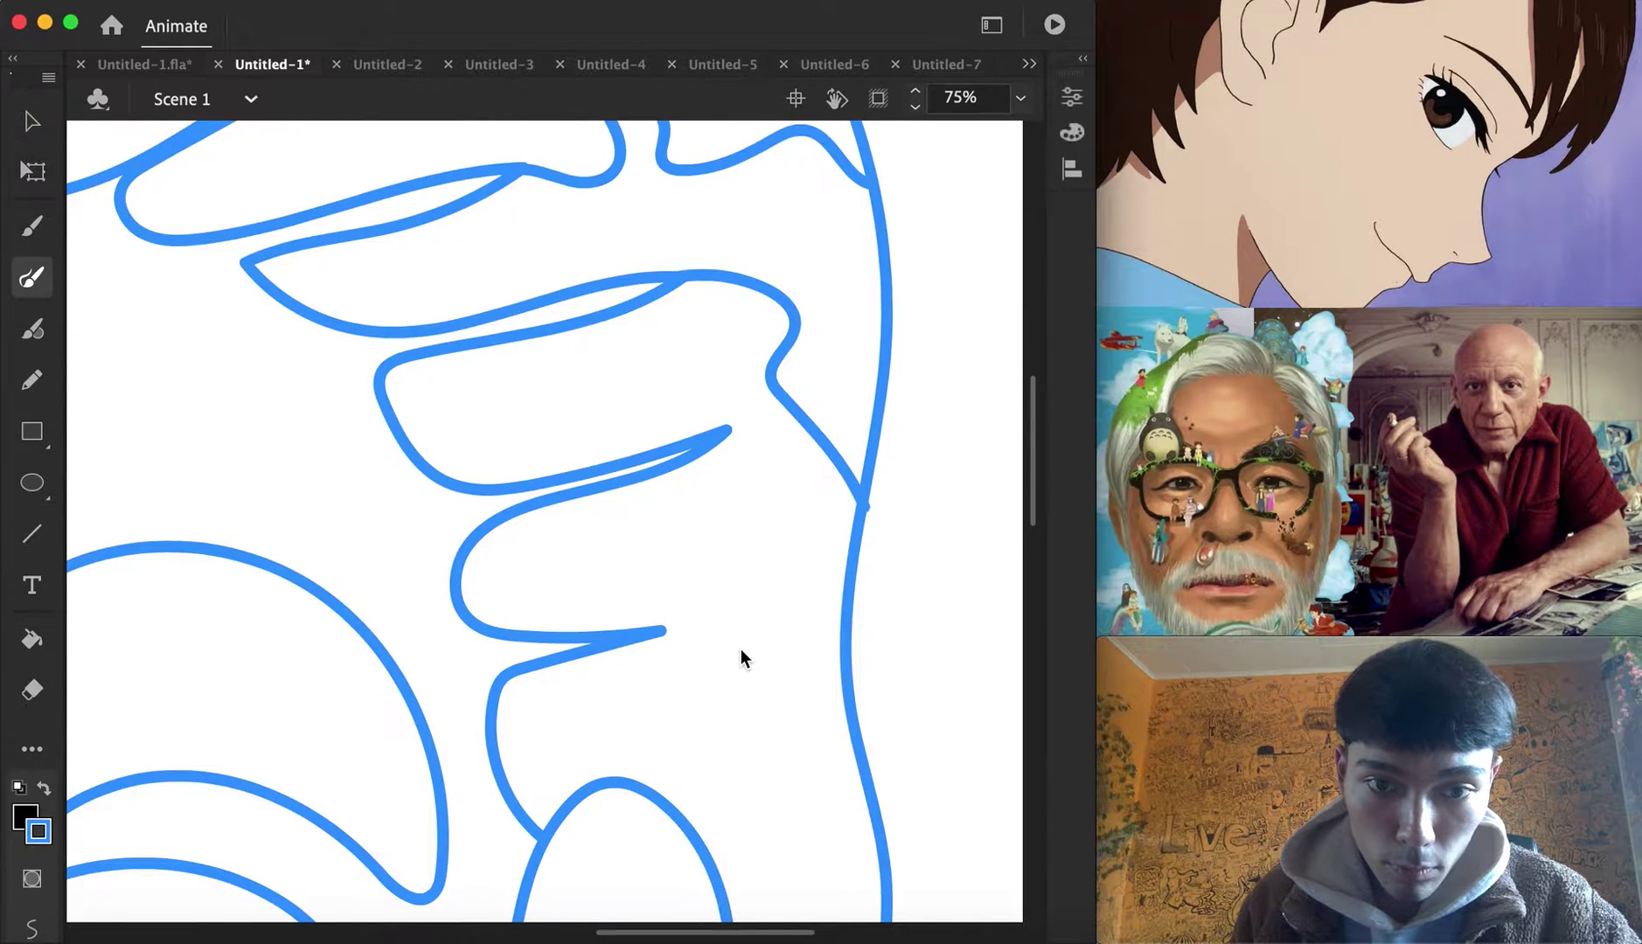
pyautogui.scroll(-4, 740, 649)
pyautogui.moveTo(669, 468); pyautogui.dragTo(895, 717)
# Draw a looping line from the tip of the central lock up to the crown of the hair outline
pyautogui.hscroll(-5, 664, 472)
pyautogui.scroll(10, 663, 463)
pyautogui.hscroll(-8, 663, 463)
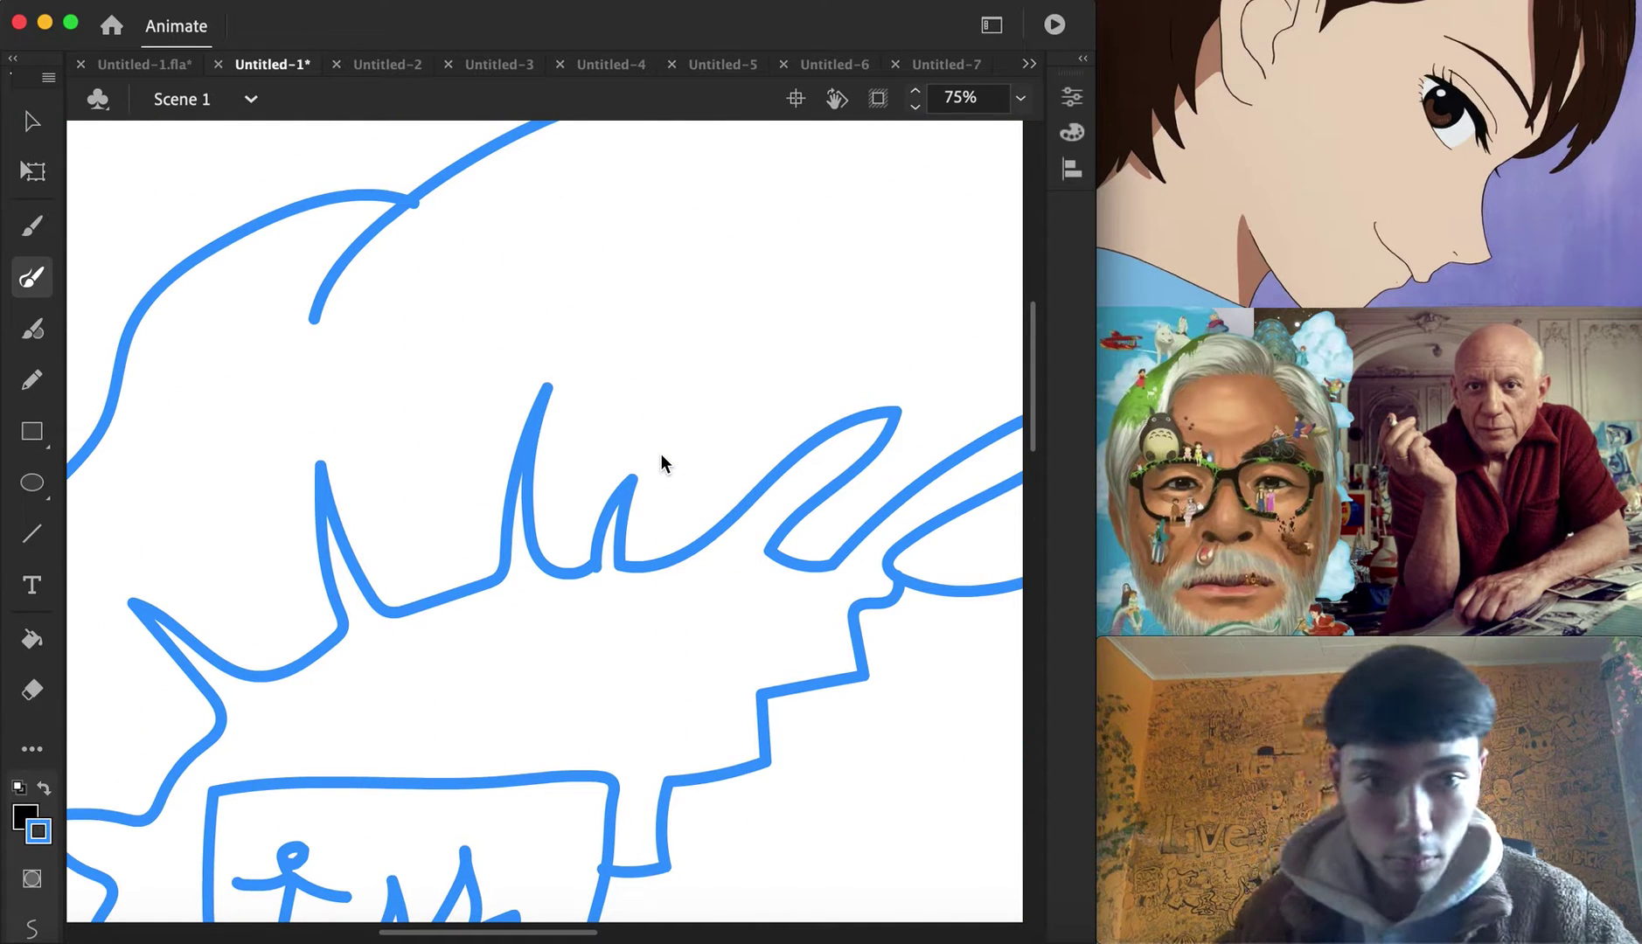
pyautogui.hscroll(5, 542, 470)
pyautogui.scroll(2, 542, 470)
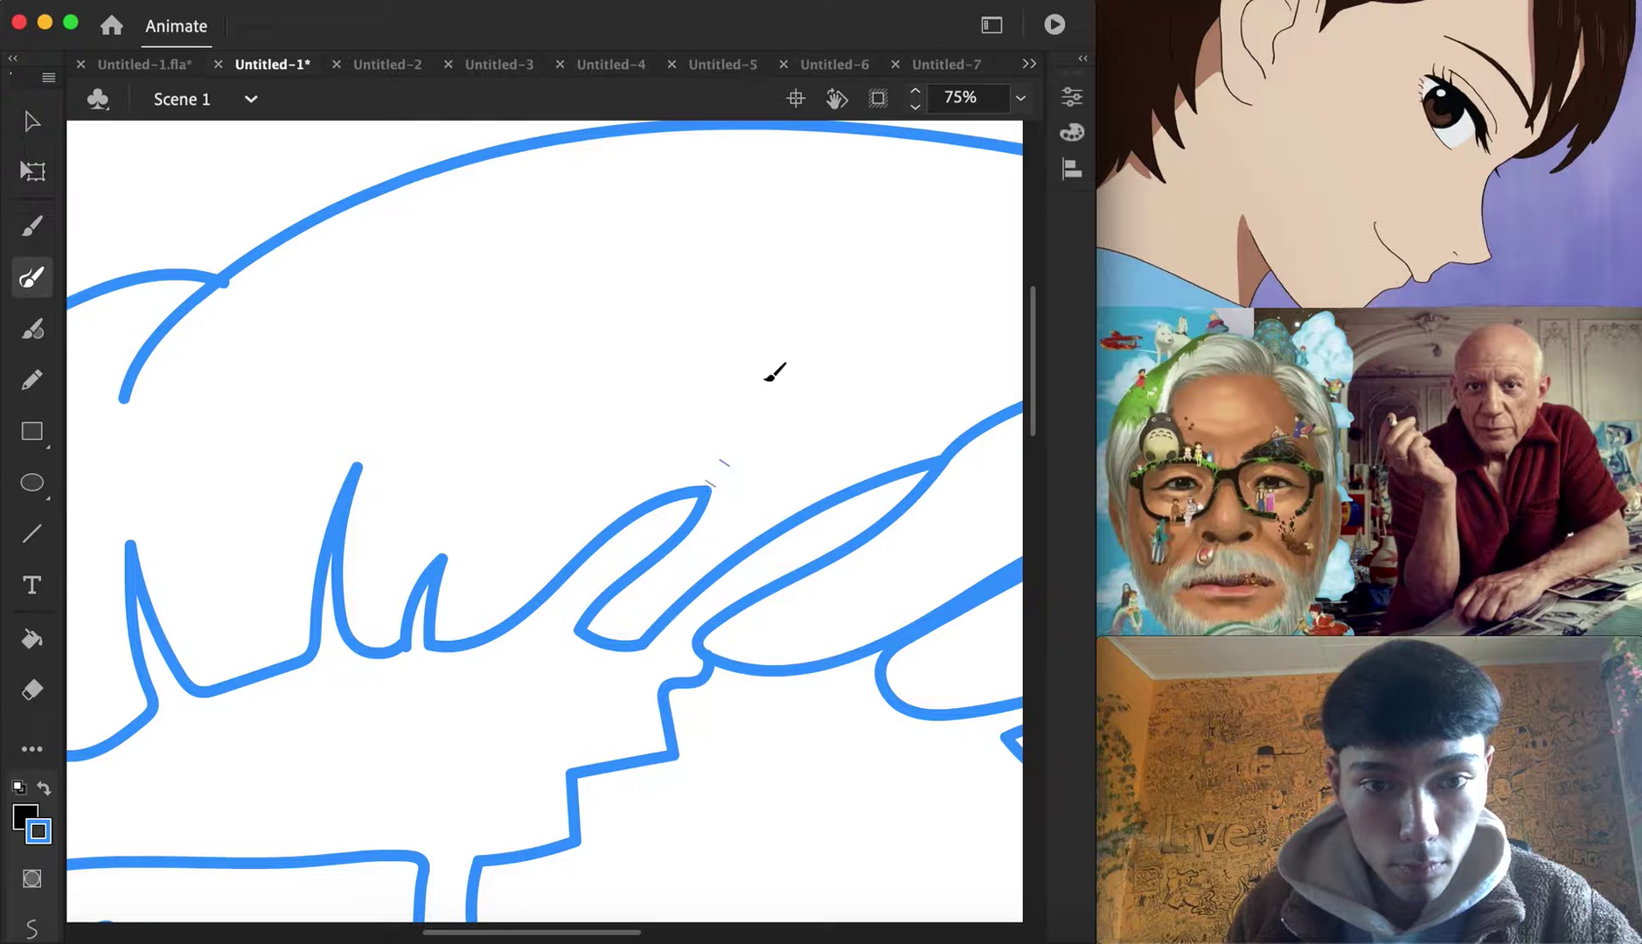
pyautogui.moveTo(430, 171); pyautogui.dragTo(430, 173)
# Draw three curving divider lines from the left-hand lock tips to the outer edge of the hair
pyautogui.scroll(-6, 419, 355)
pyautogui.hscroll(-10, 420, 355)
pyautogui.moveTo(504, 242)
pyautogui.mouseDown()
pyautogui.moveTo(521, 304)
pyautogui.moveTo(219, 349)
pyautogui.mouseUp()
pyautogui.moveTo(259, 517); pyautogui.dragTo(158, 583)
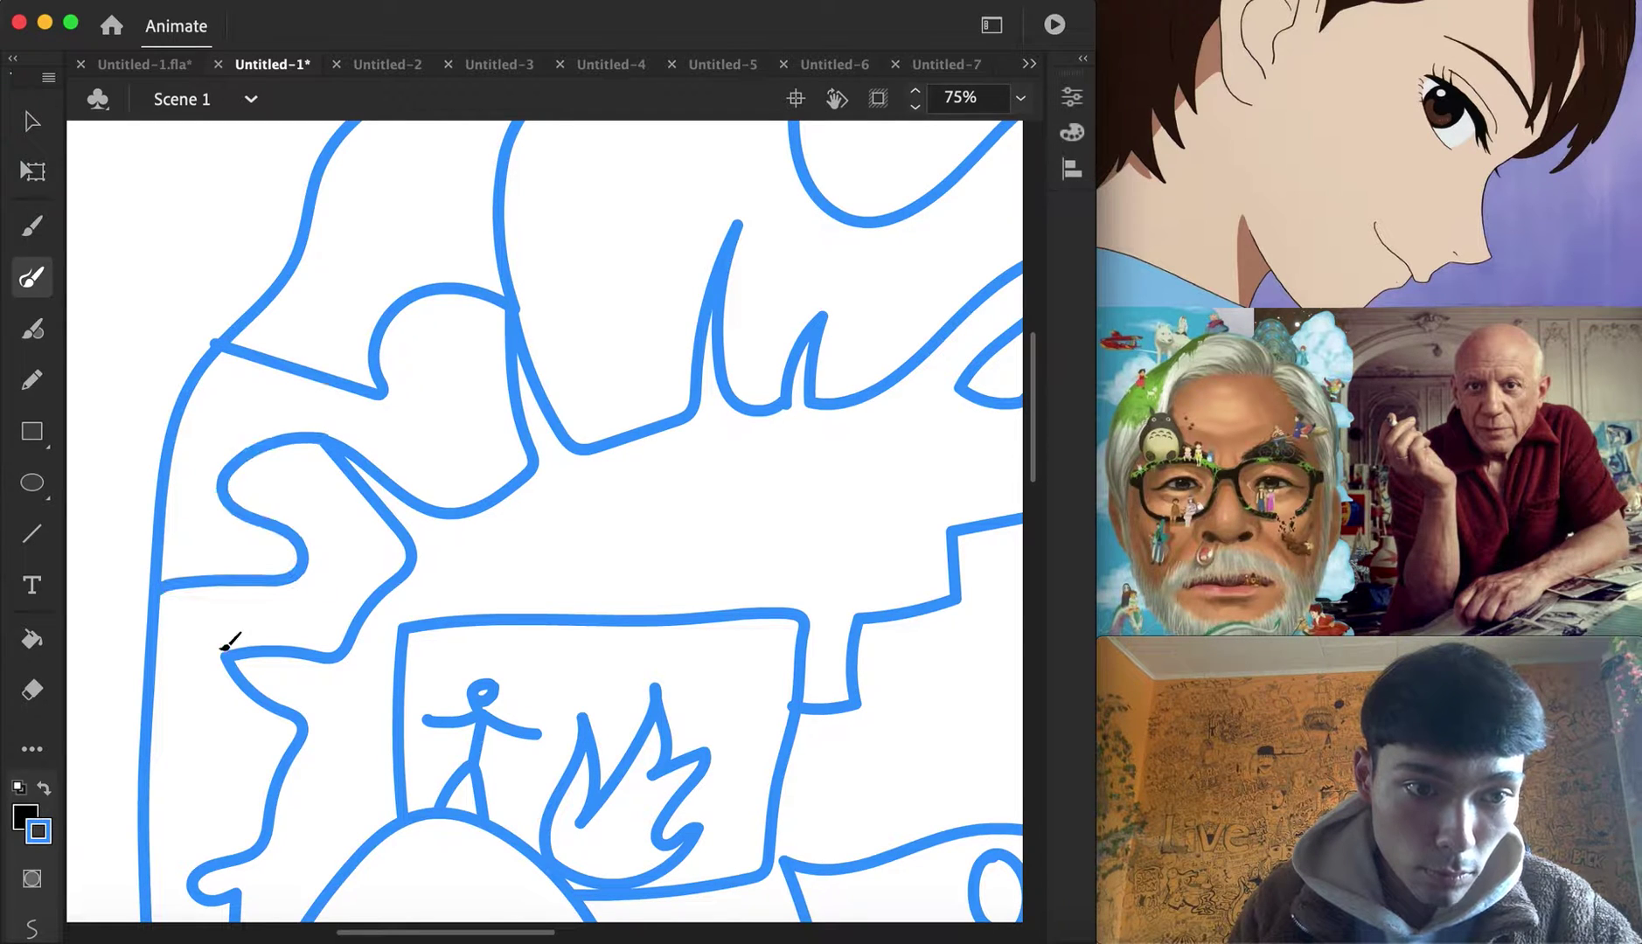
pyautogui.moveTo(220, 662)
pyautogui.mouseDown()
pyautogui.moveTo(201, 723)
pyautogui.moveTo(150, 773)
pyautogui.mouseUp()
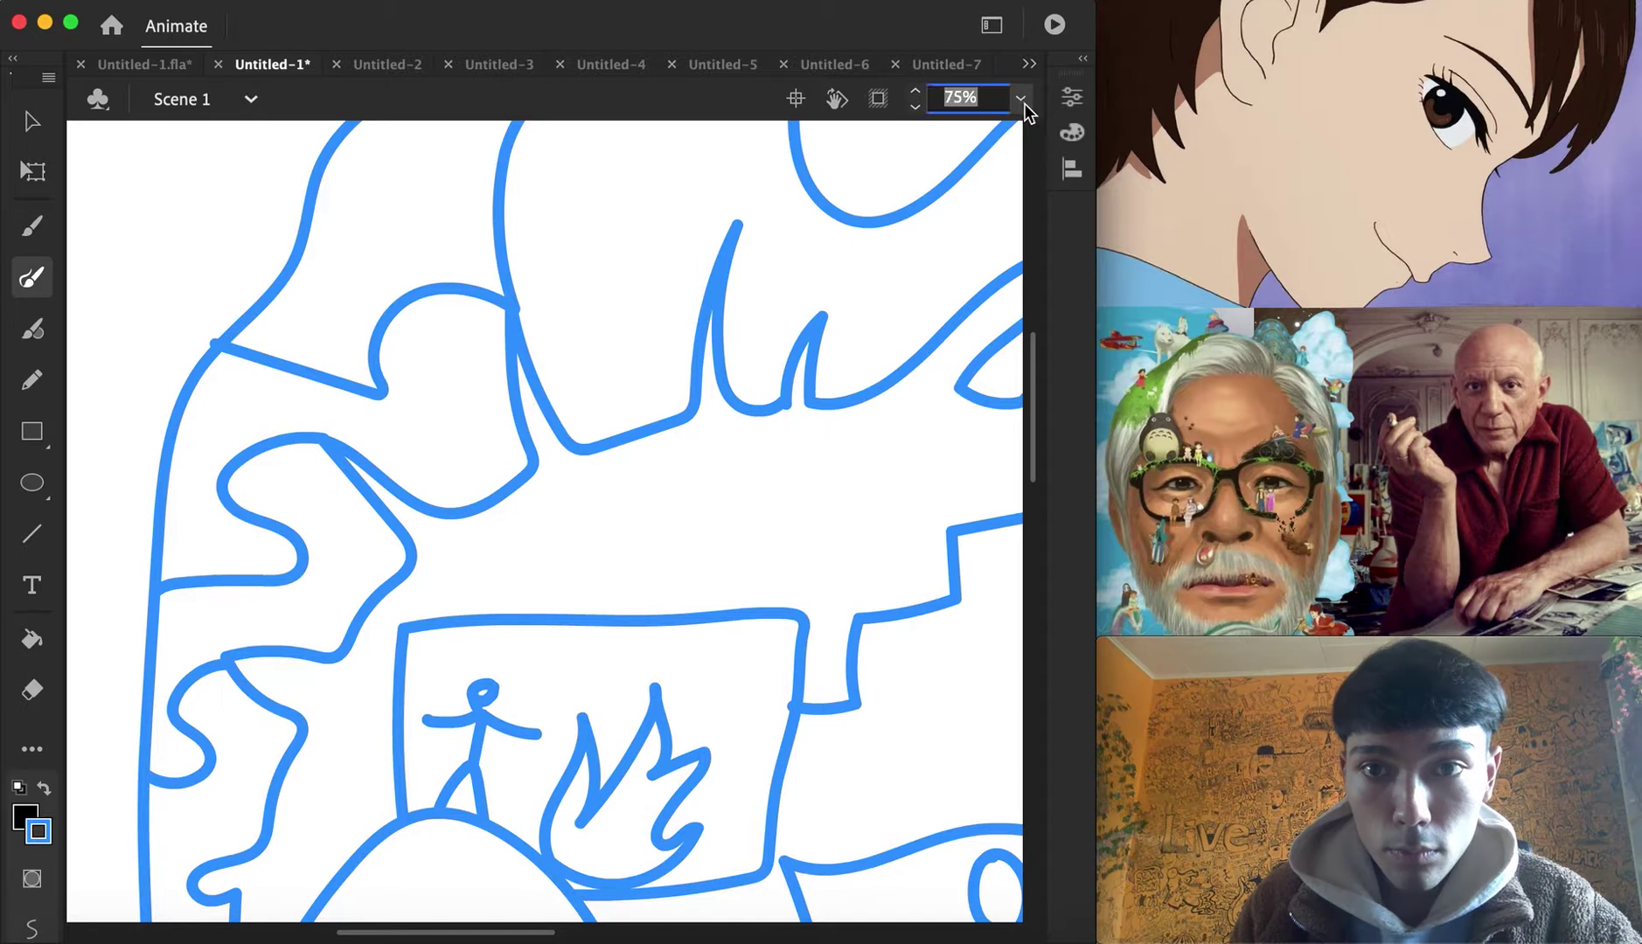
# Fill alternating sections of the upper hair with the same blue as the outlines using the Paint Bucket
pyautogui.click(1020, 97)
pyautogui.click(1075, 125)
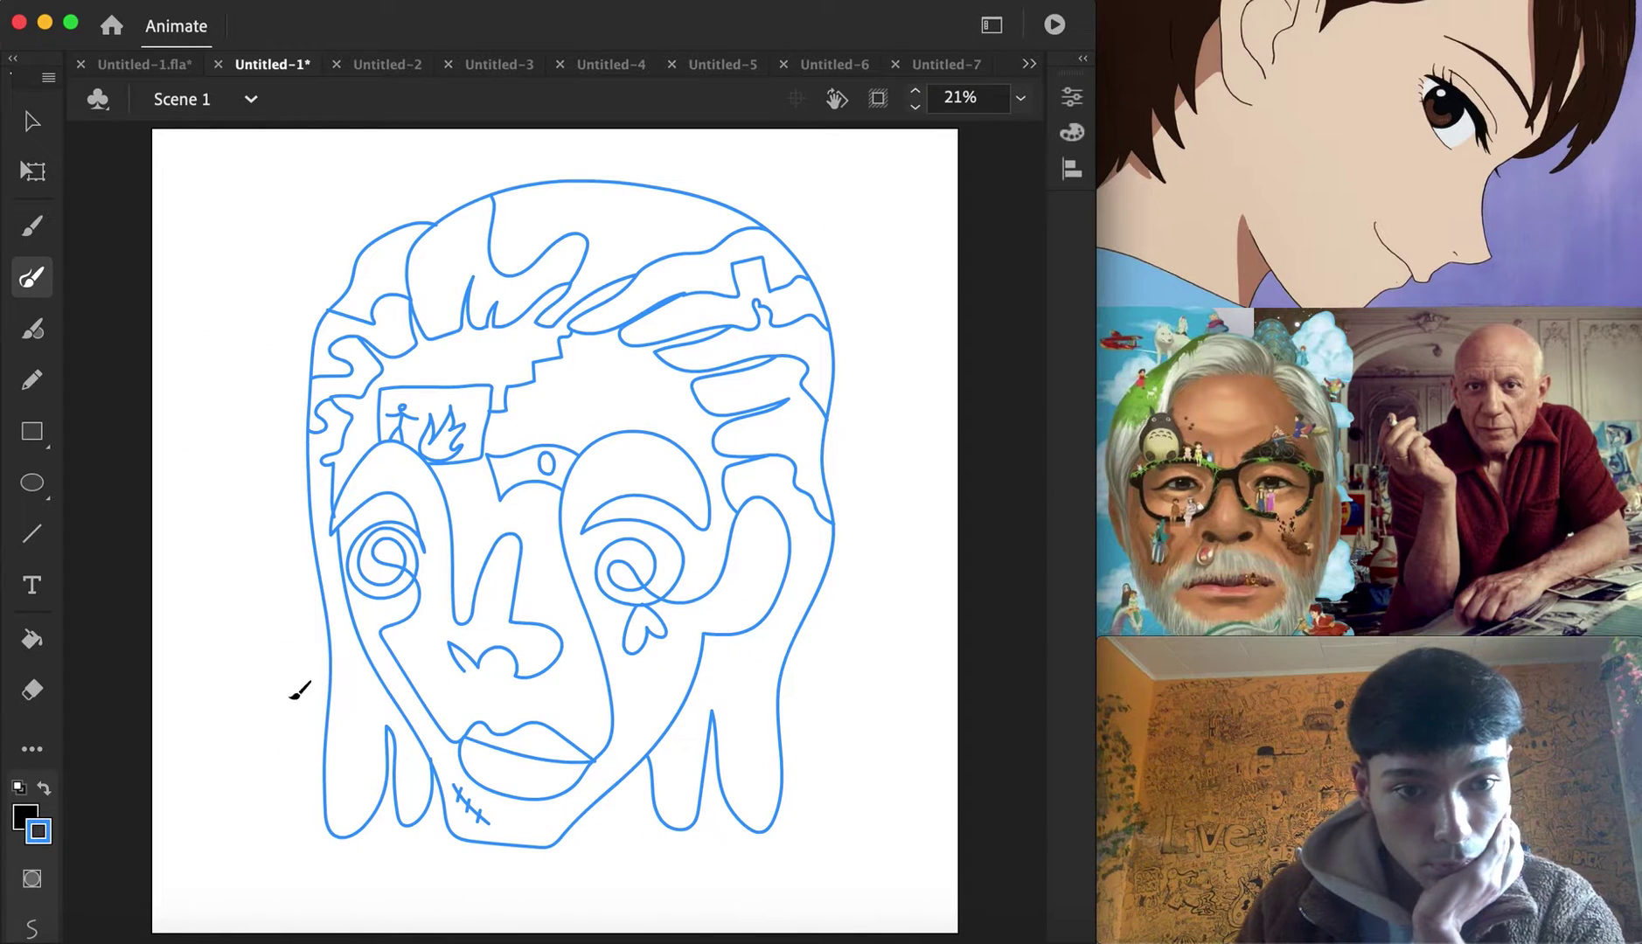
pyautogui.click(32, 640)
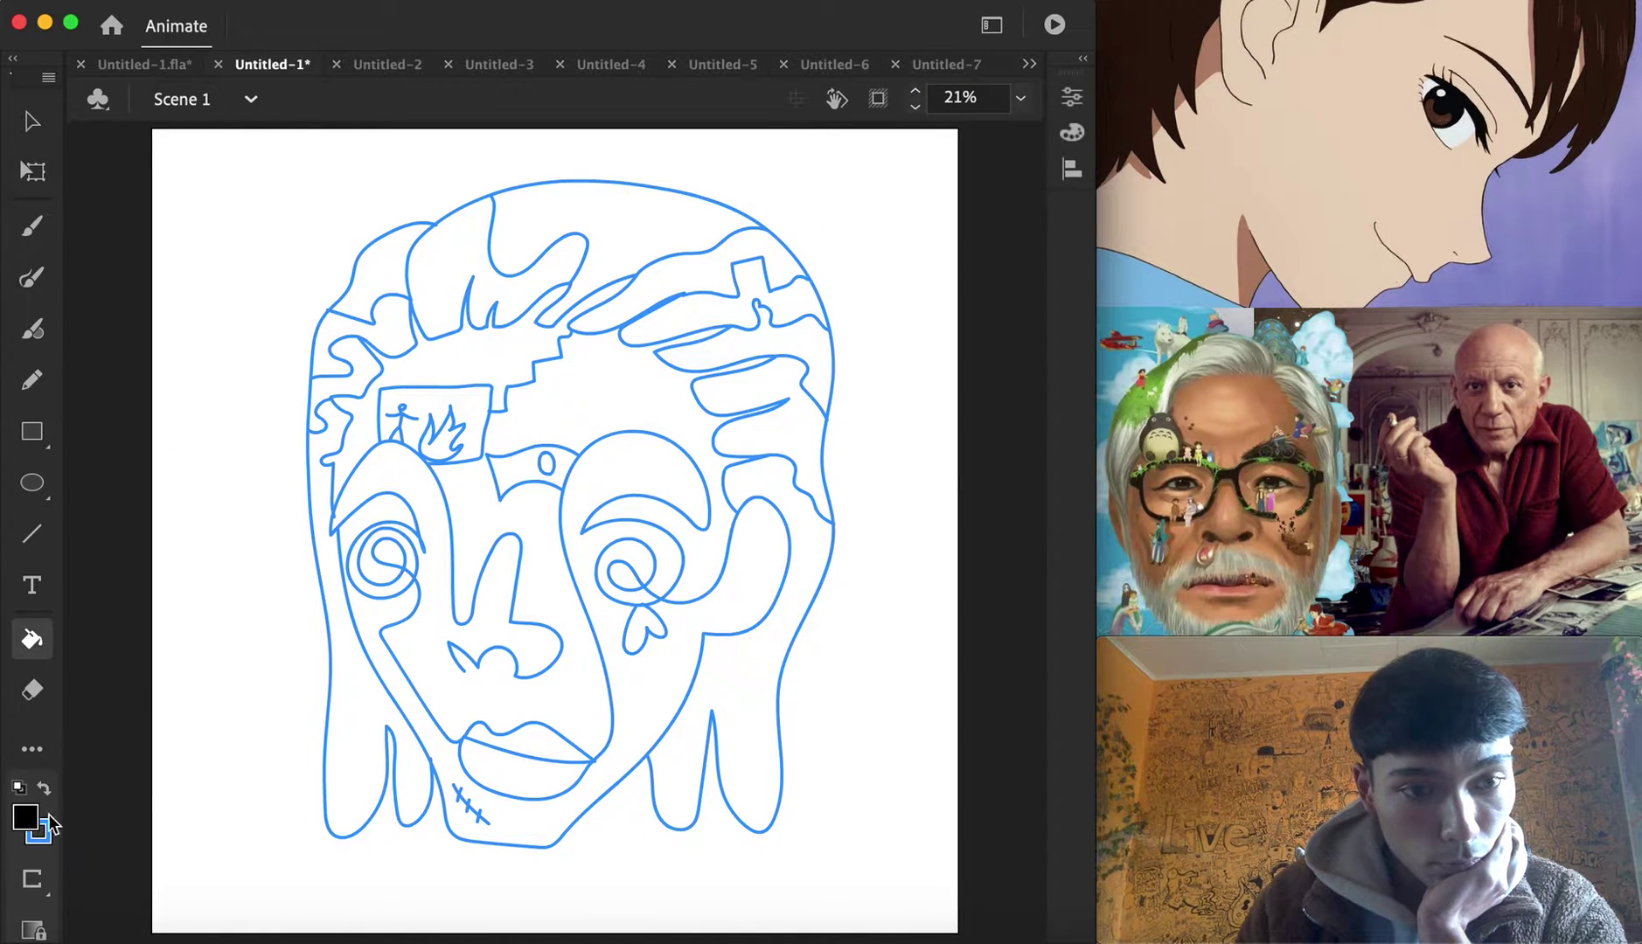
pyautogui.click(42, 817)
pyautogui.click(360, 262)
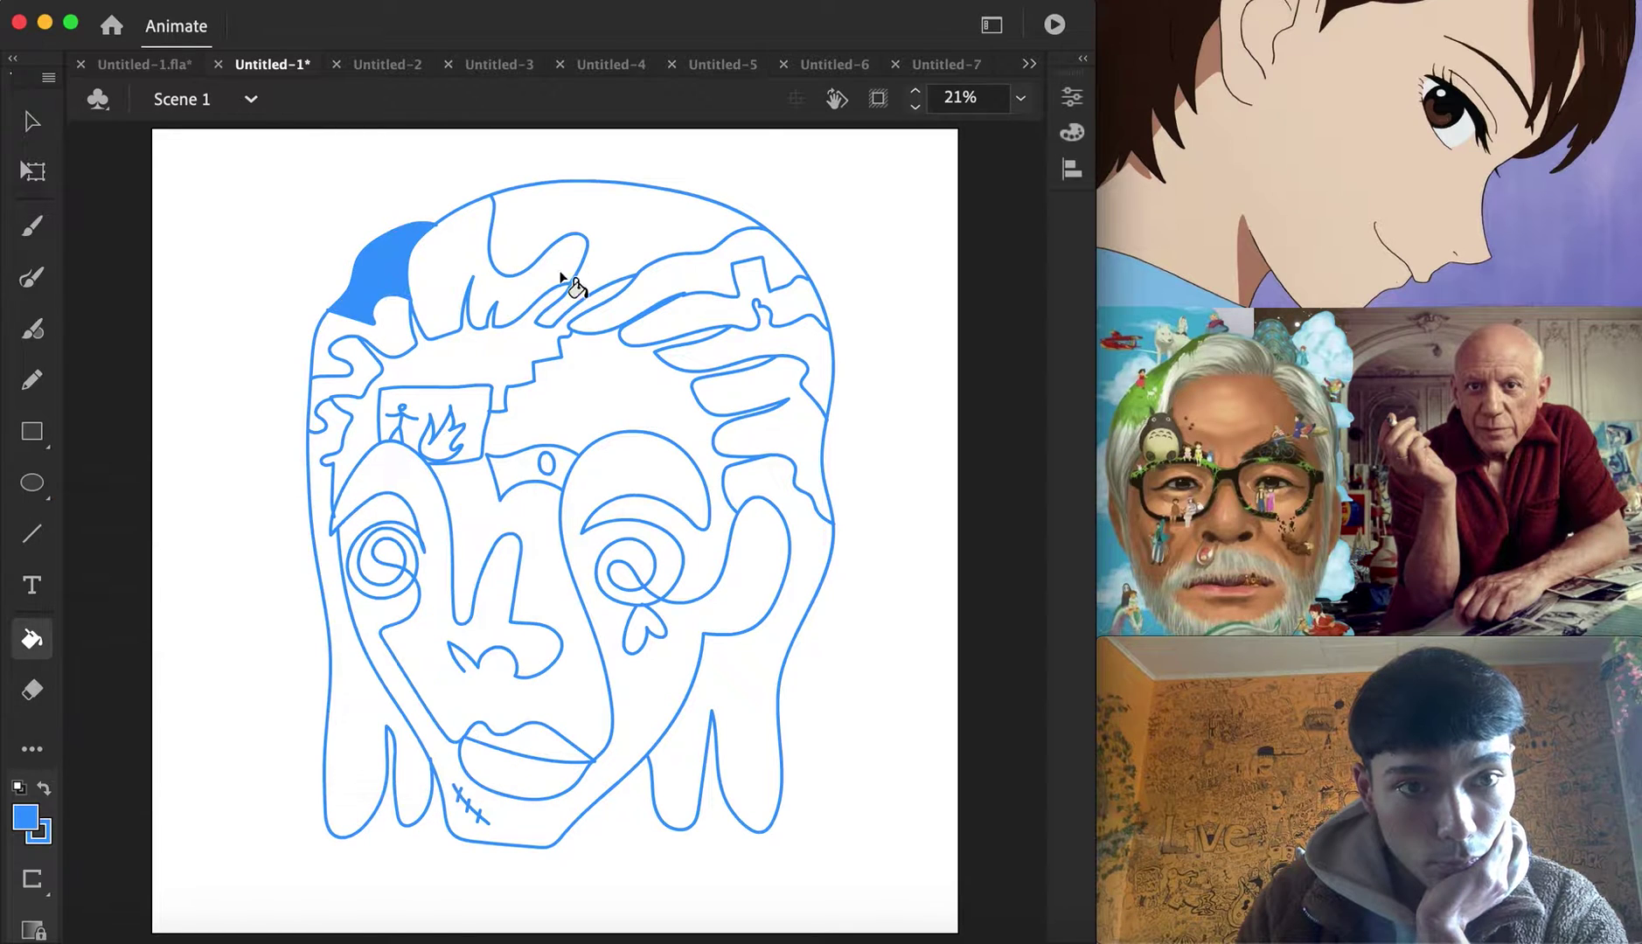
pyautogui.click(624, 263)
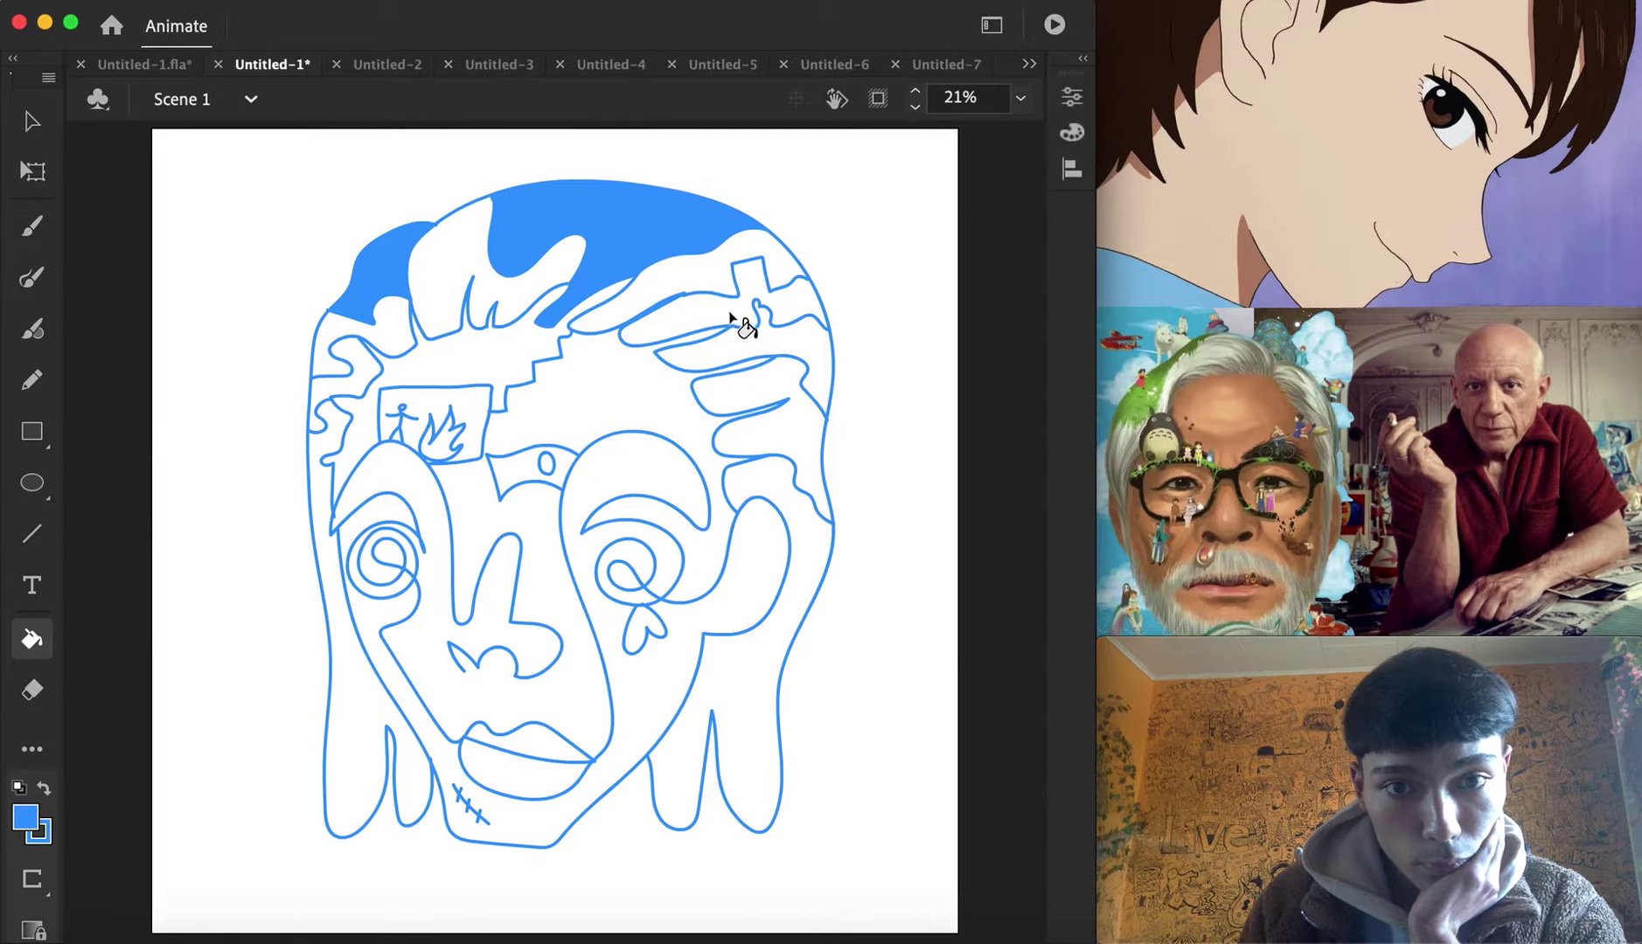
pyautogui.click(734, 321)
pyautogui.click(806, 441)
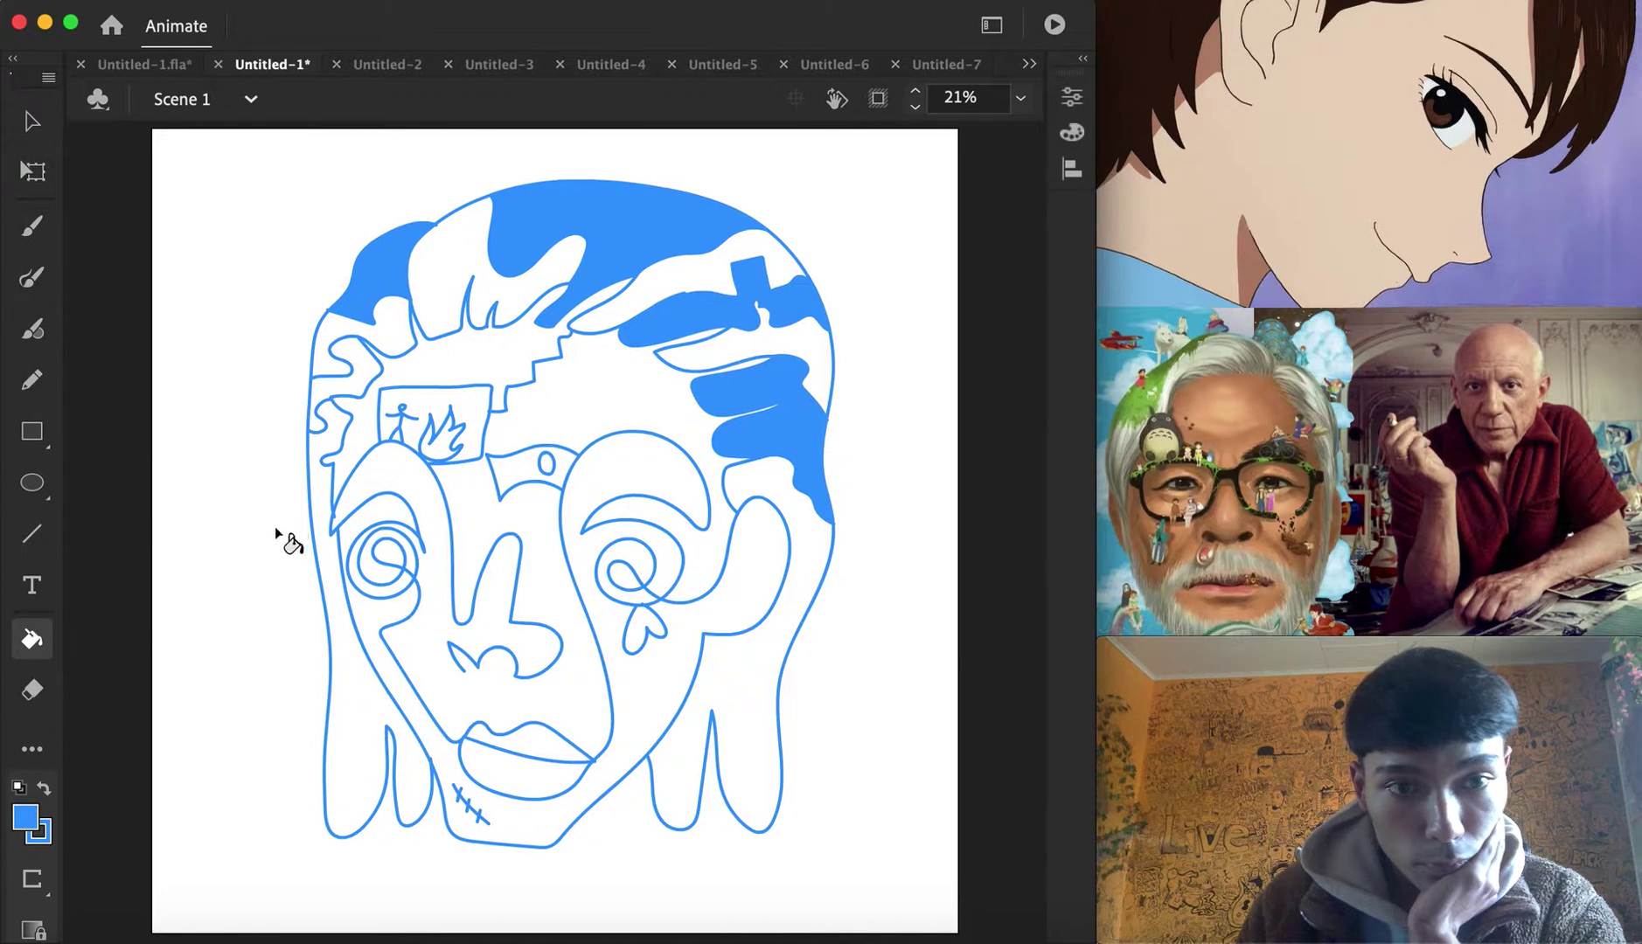
pyautogui.click(338, 395)
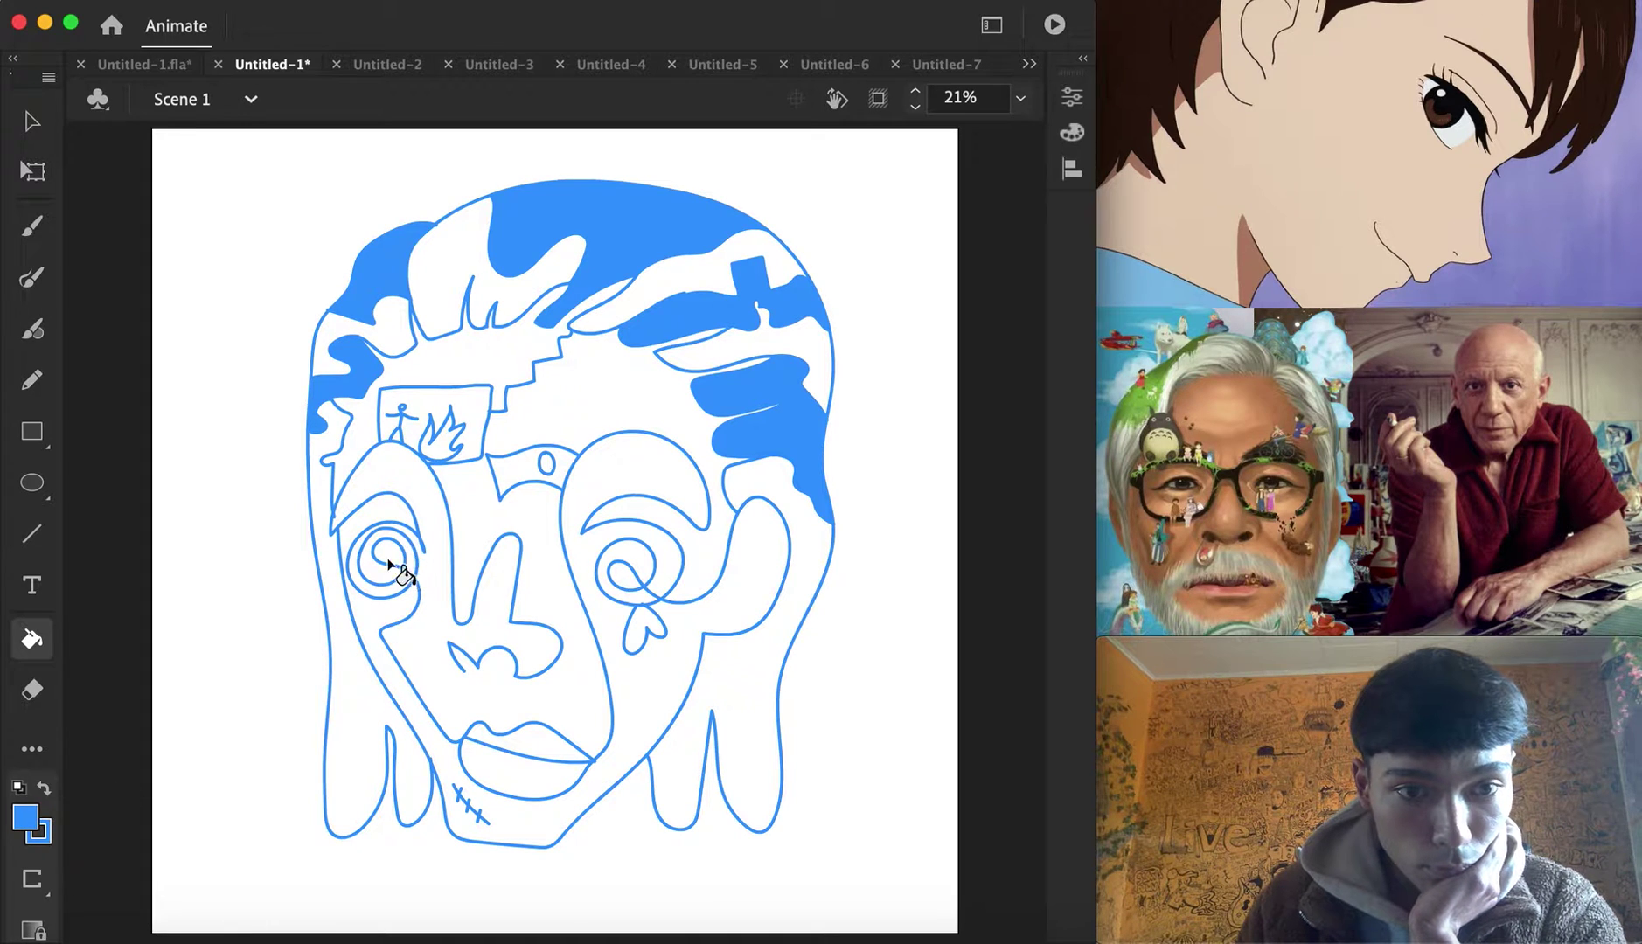
# Fill the irises of both eyes and the upper lip with the same blue
pyautogui.click(404, 579)
pyautogui.click(632, 573)
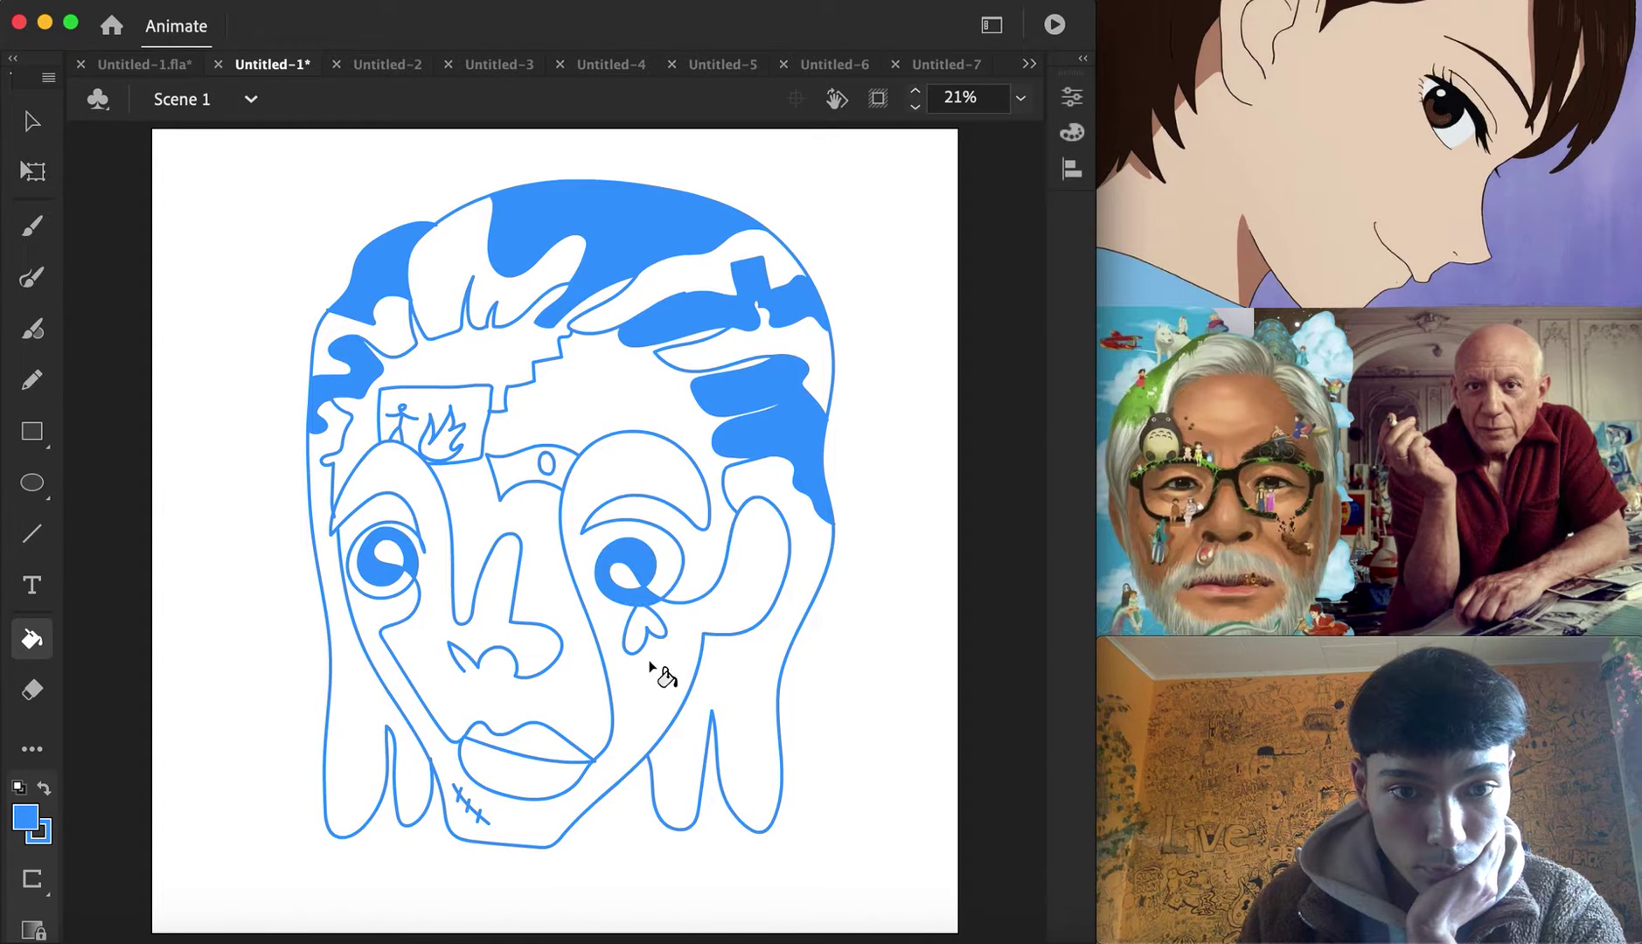
pyautogui.click(535, 743)
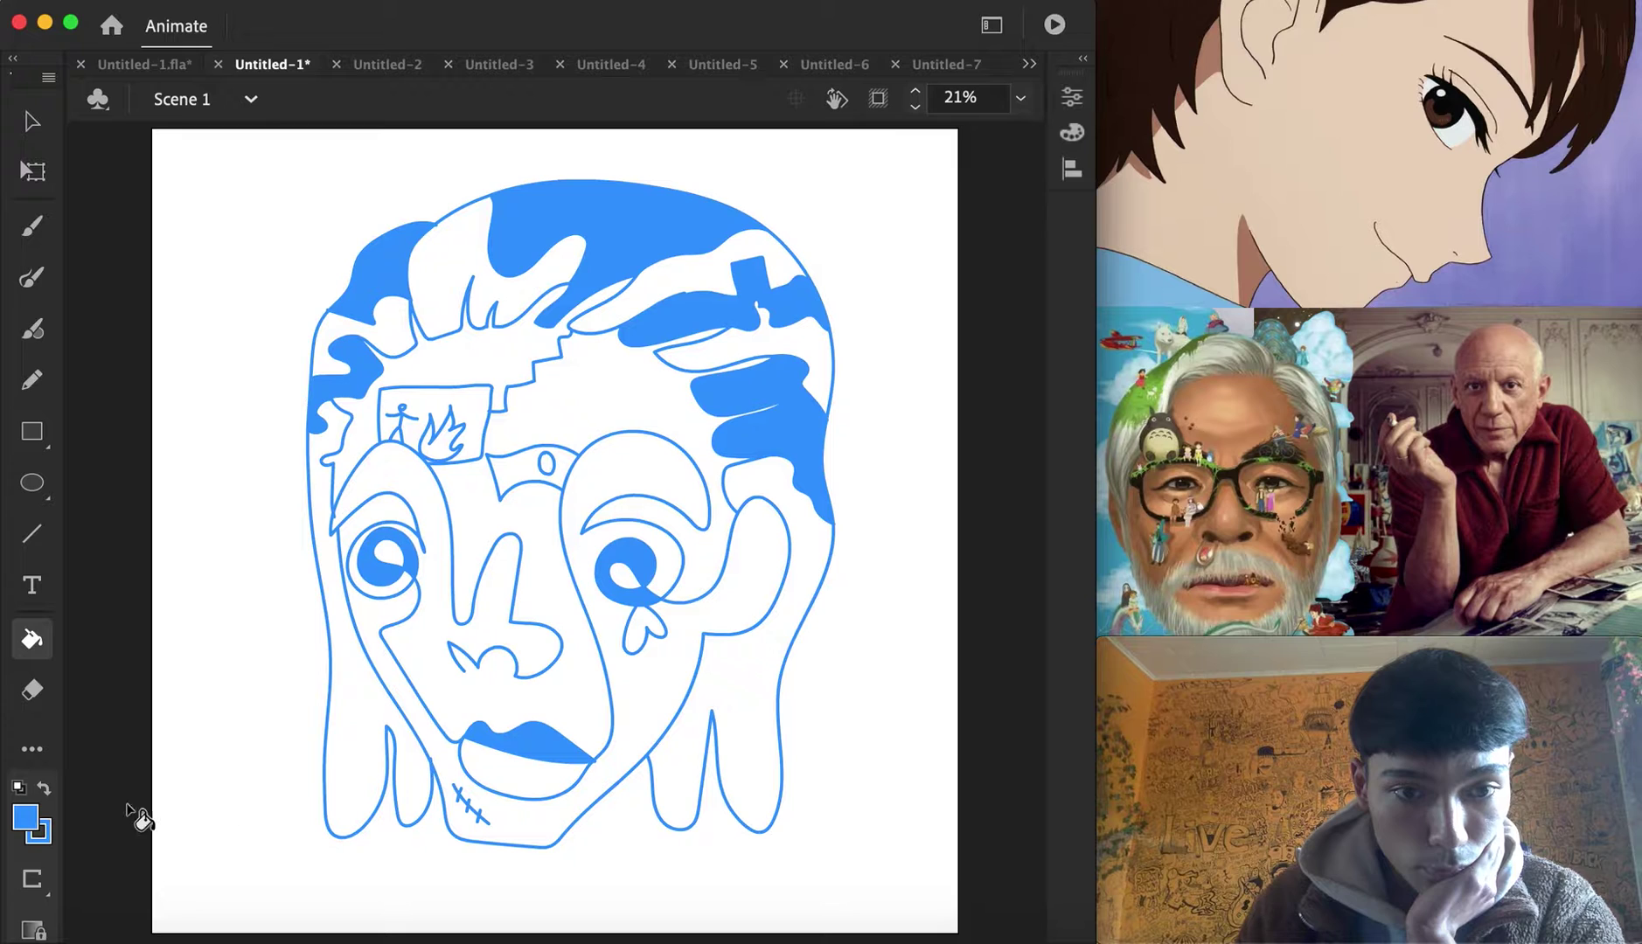
# Fill the flame, the lower lip and the long hanging hair on both sides with orange-red
pyautogui.click(36, 814)
pyautogui.click(410, 630)
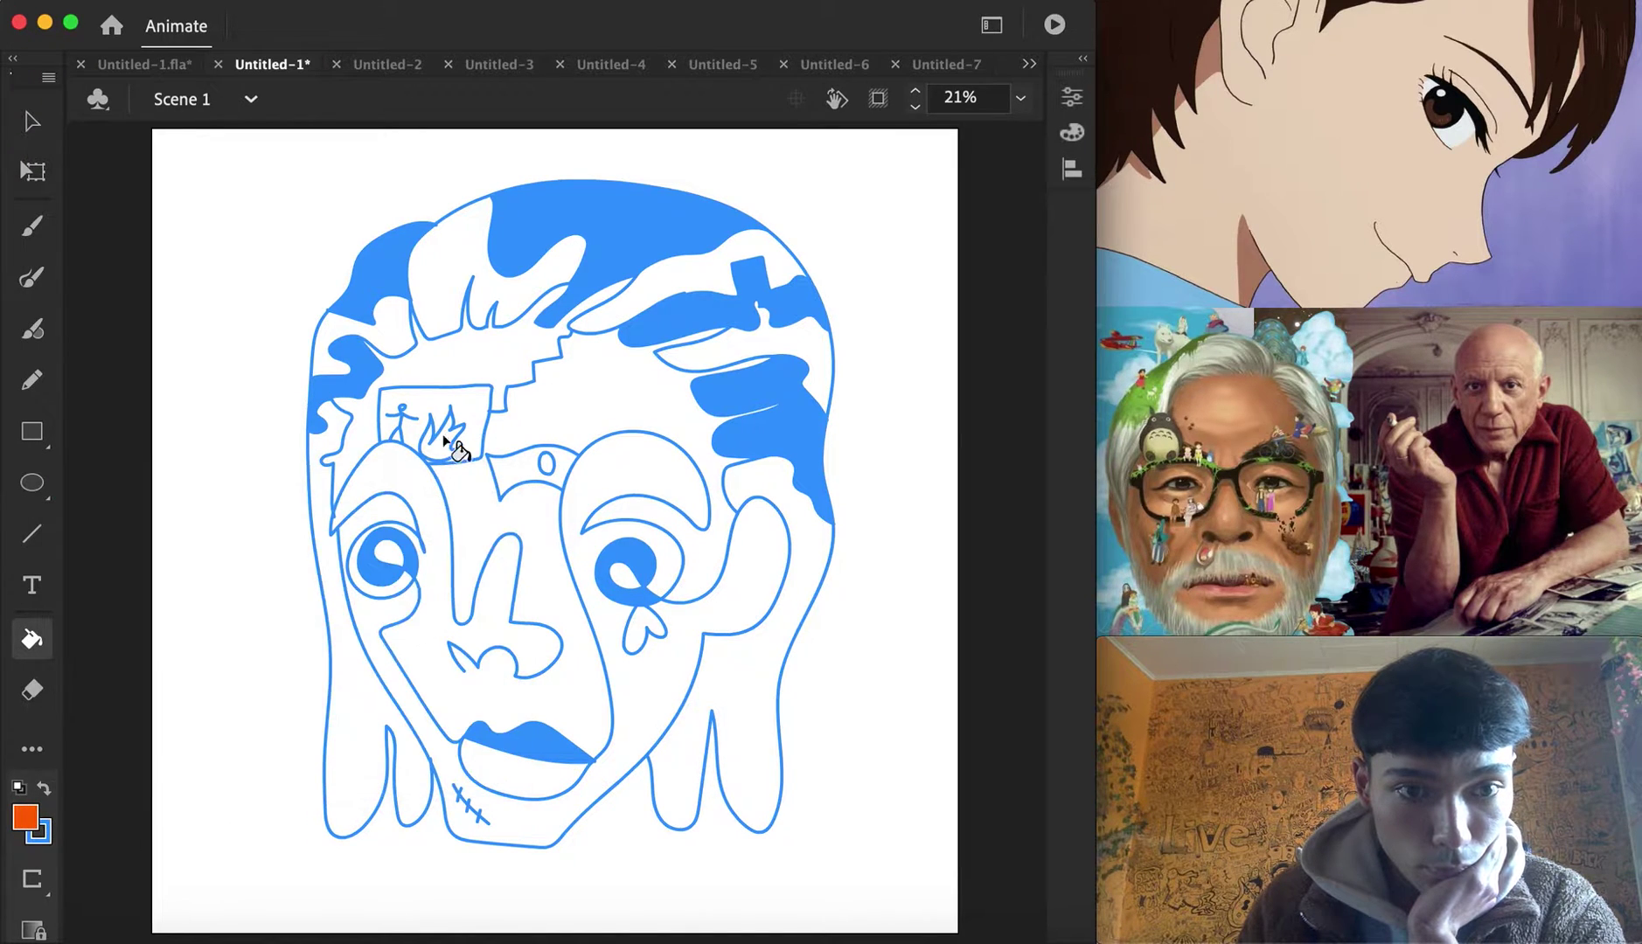
pyautogui.click(442, 437)
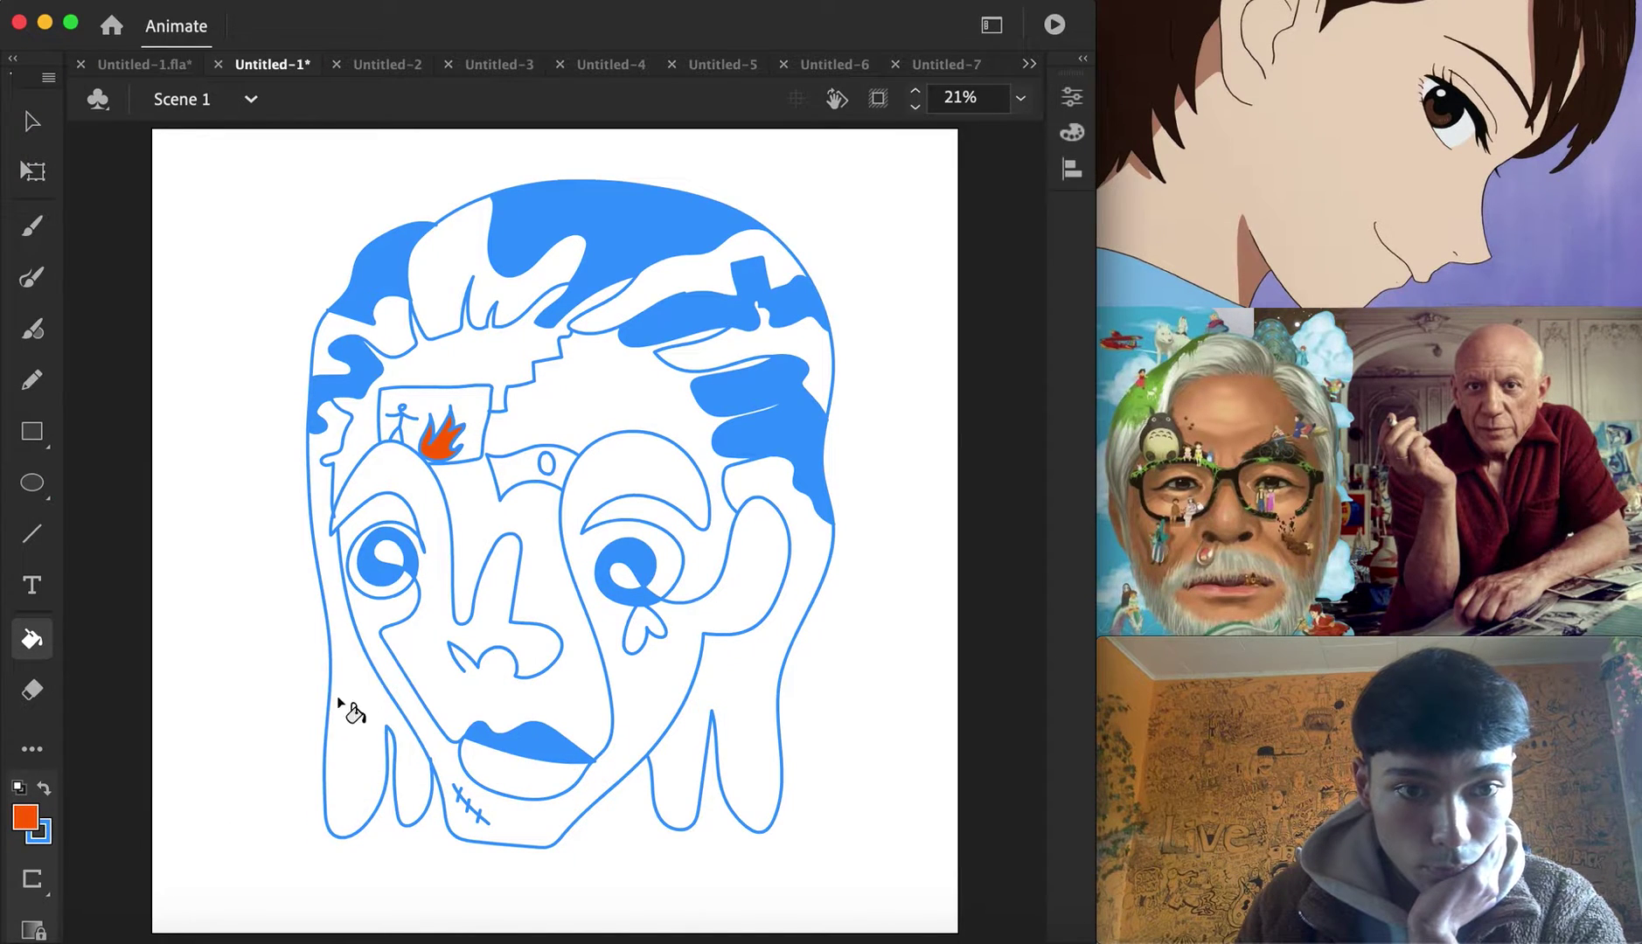
pyautogui.click(514, 791)
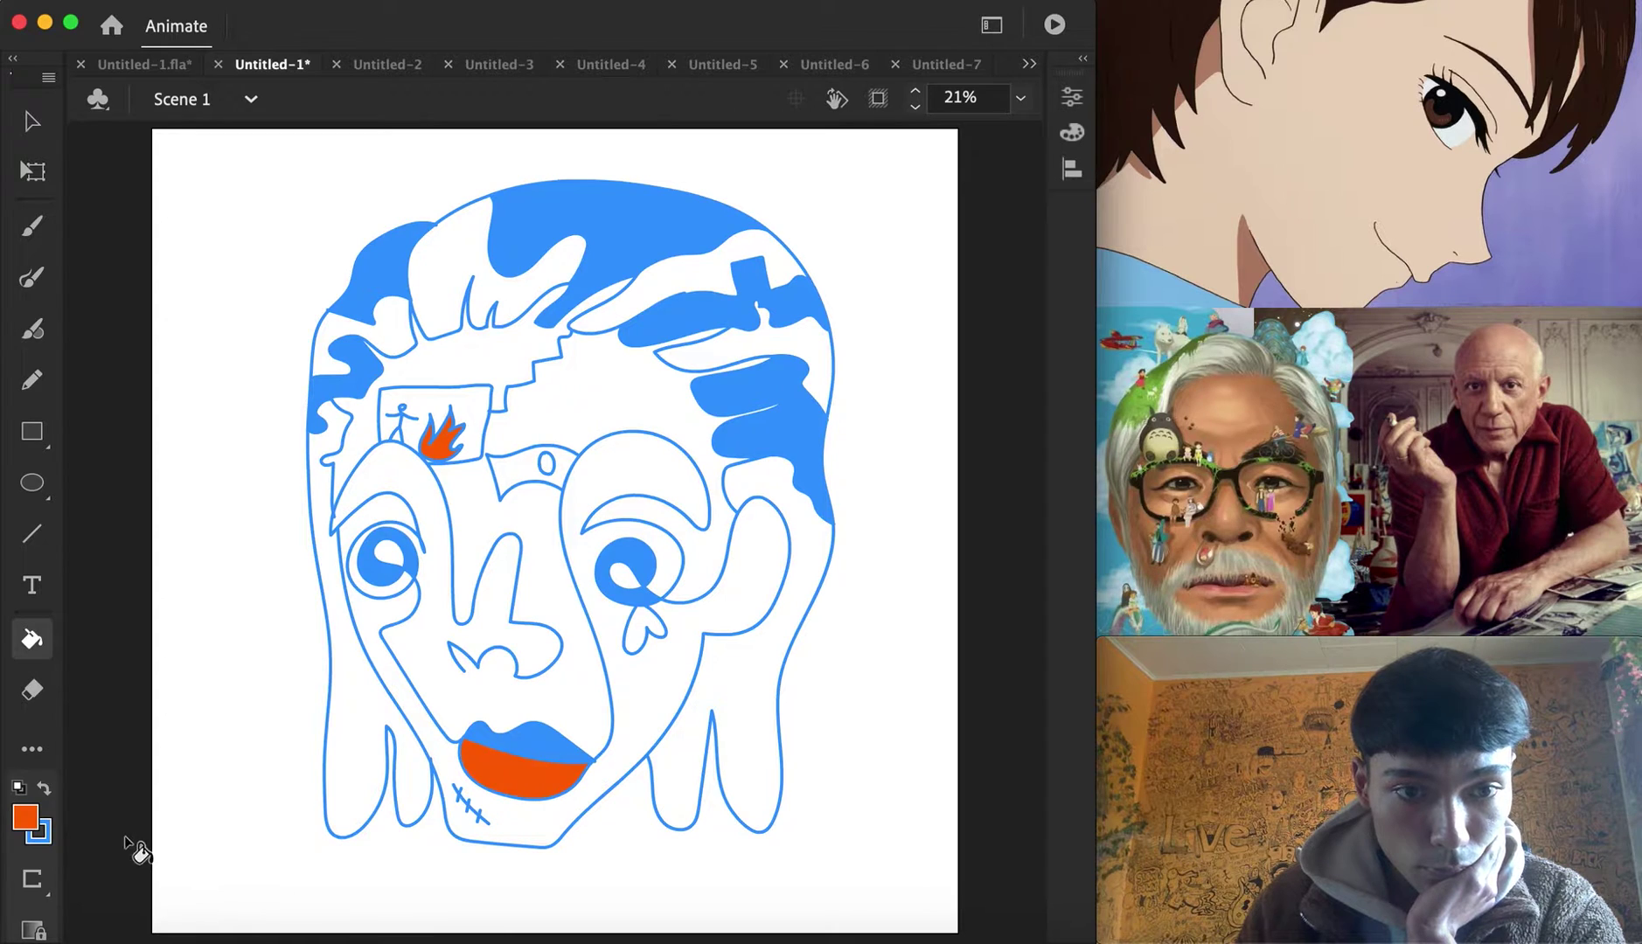
pyautogui.click(343, 710)
pyautogui.click(752, 681)
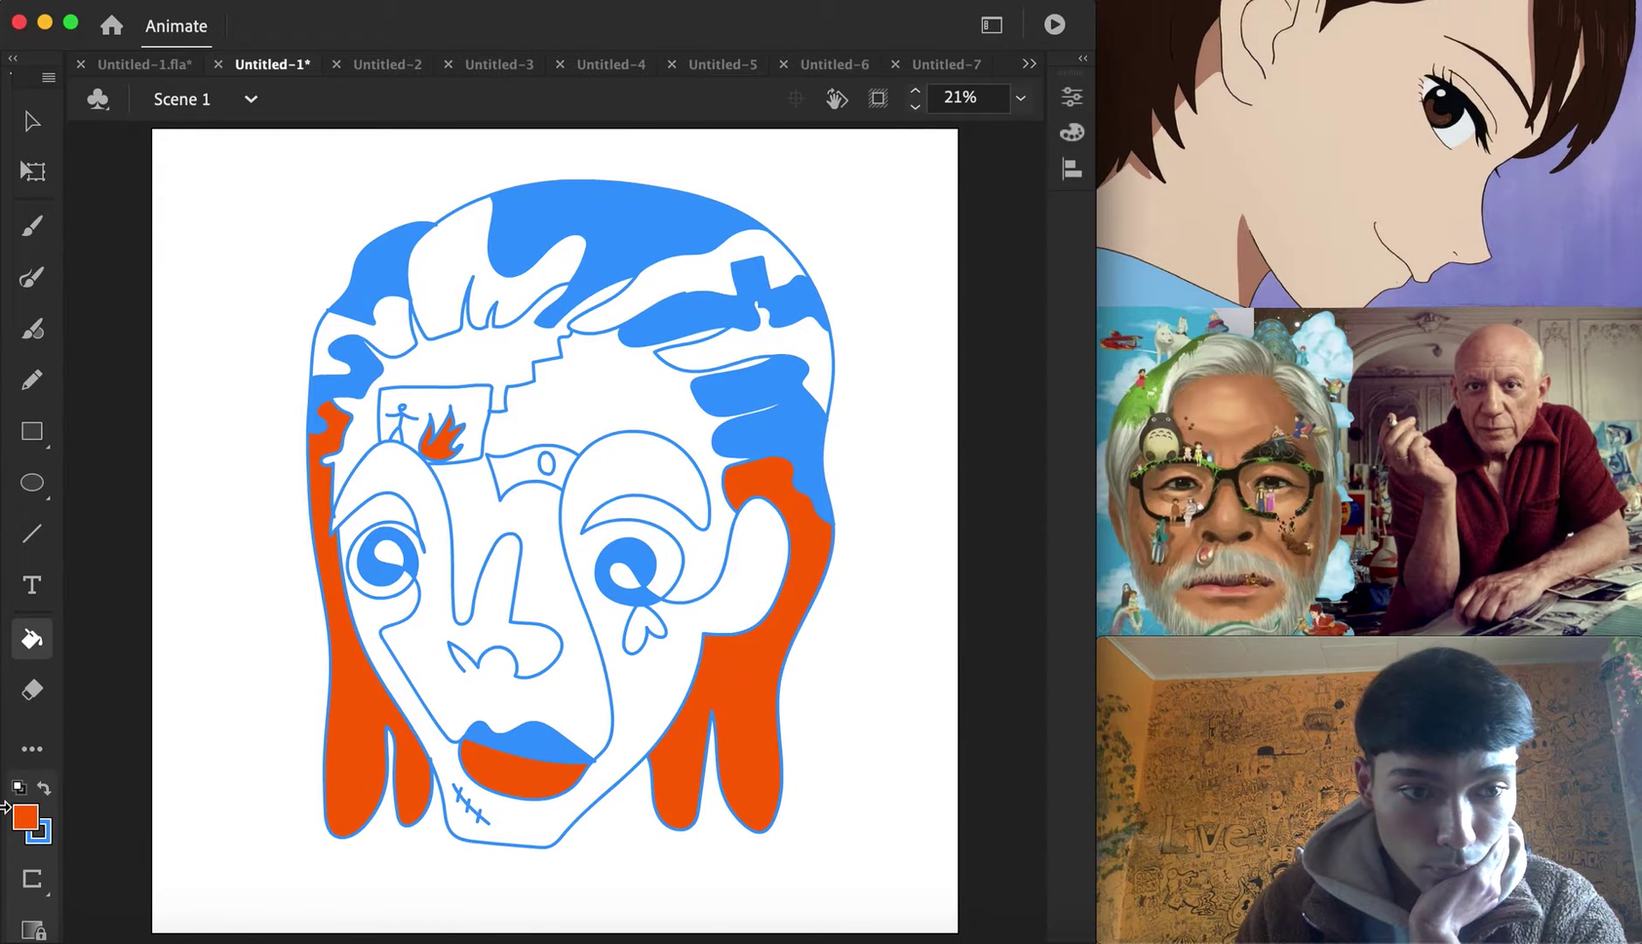
# Fill the right-hand hanging hair and the remaining unfilled sections of the upper hair with orange #FF9933
pyautogui.click(35, 815)
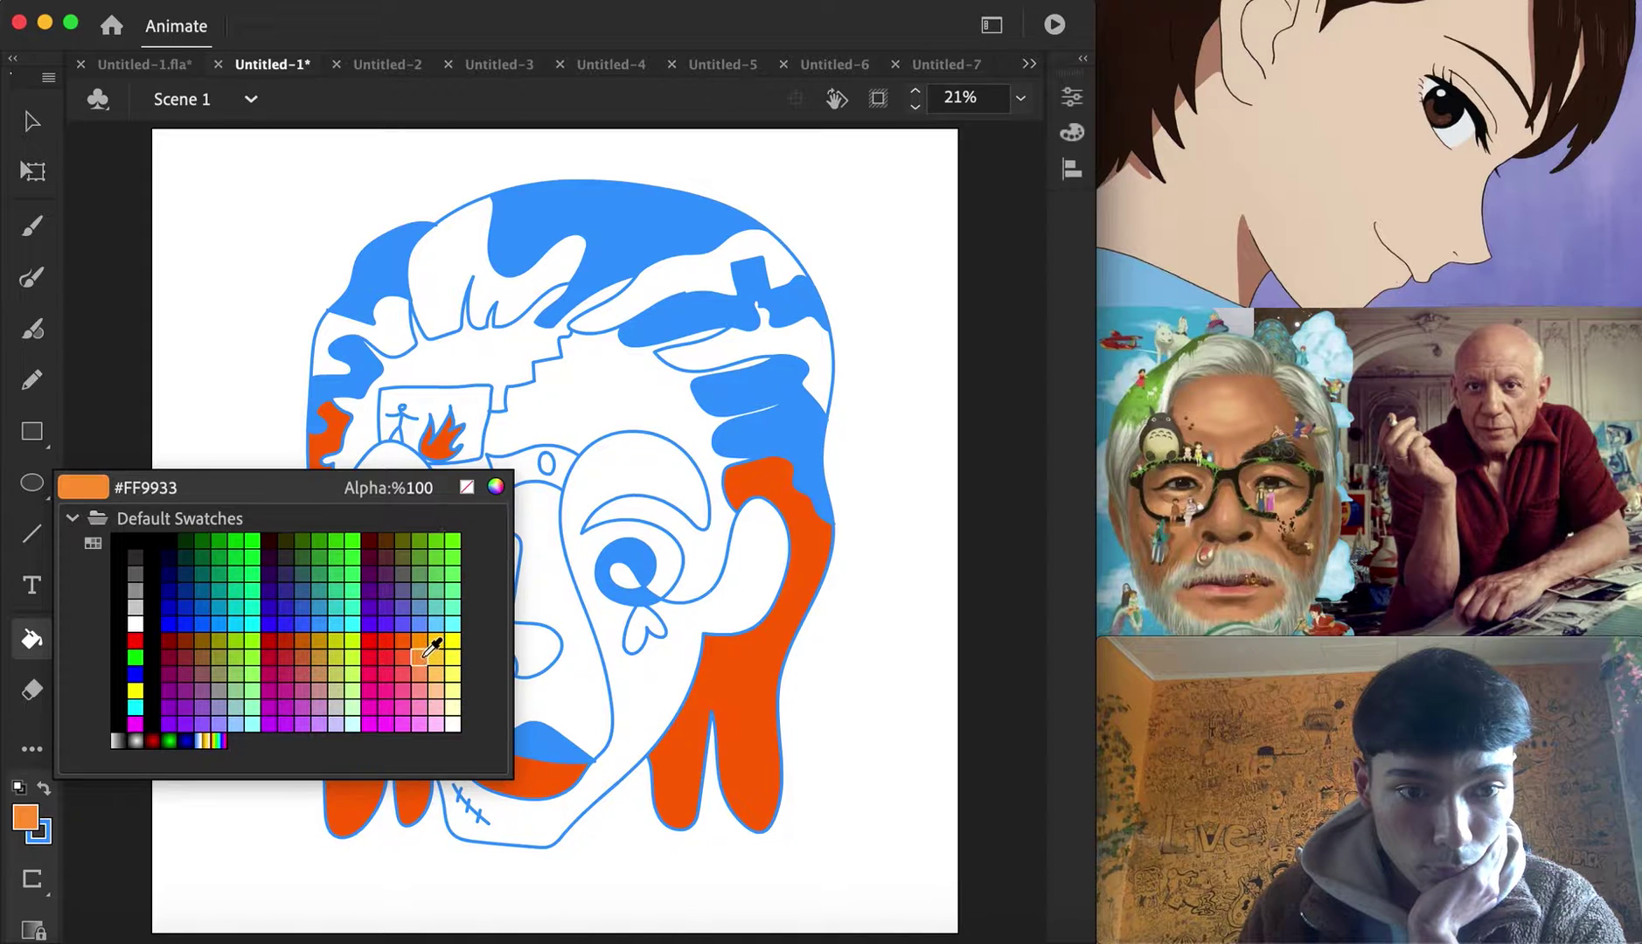
pyautogui.click(431, 647)
pyautogui.click(748, 689)
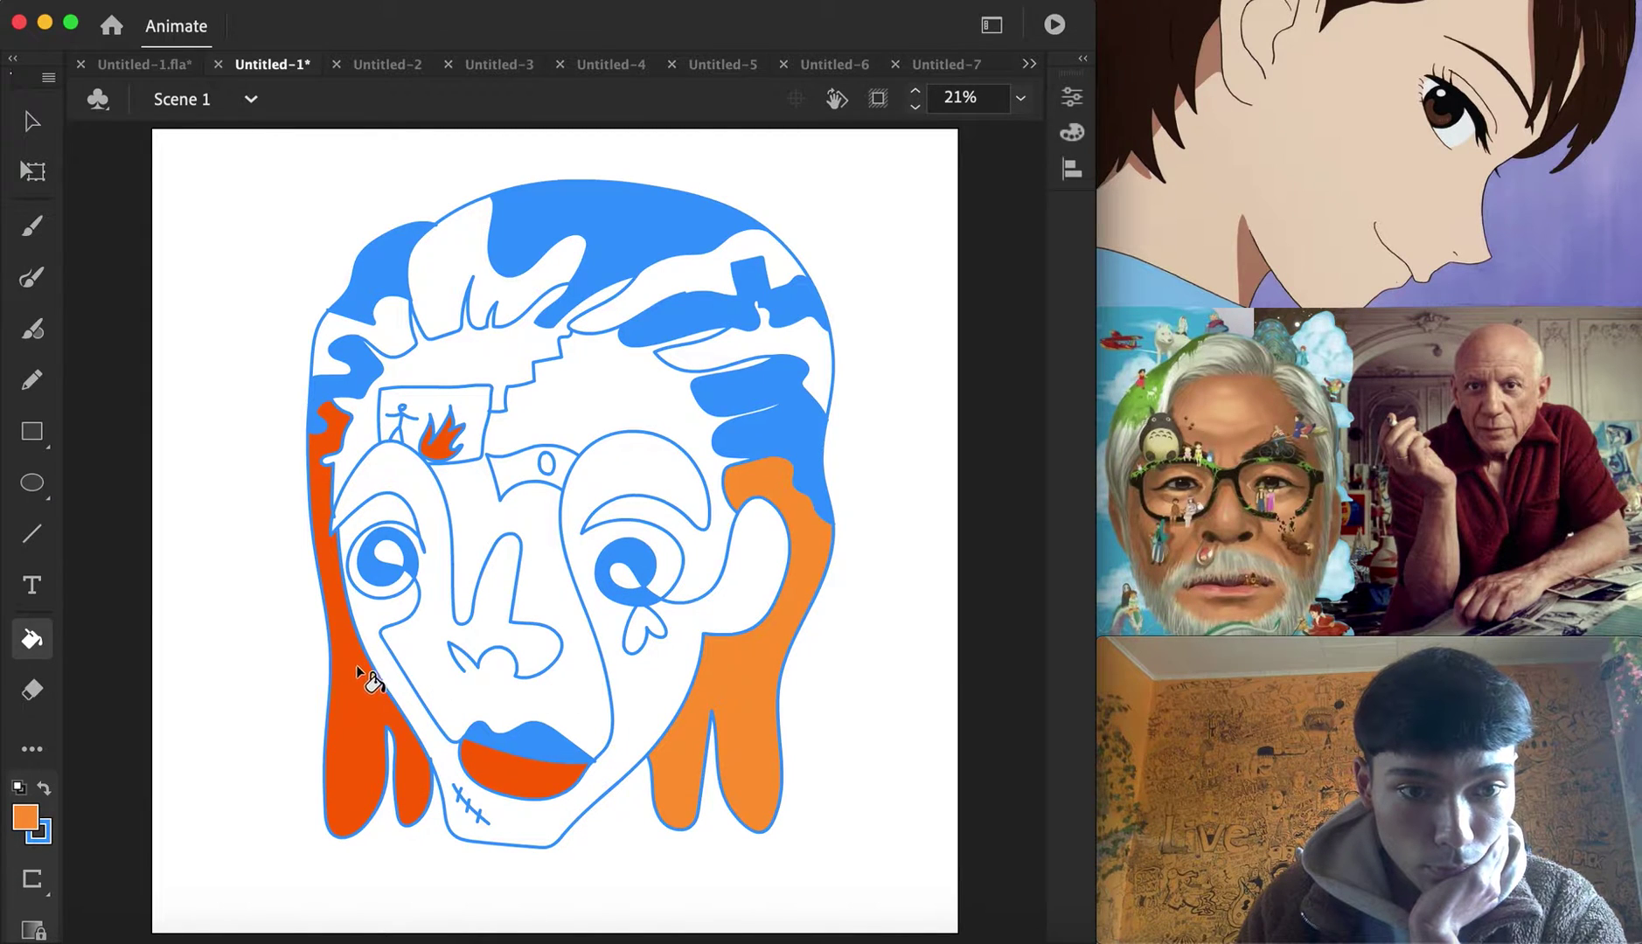
pyautogui.click(457, 274)
pyautogui.click(347, 351)
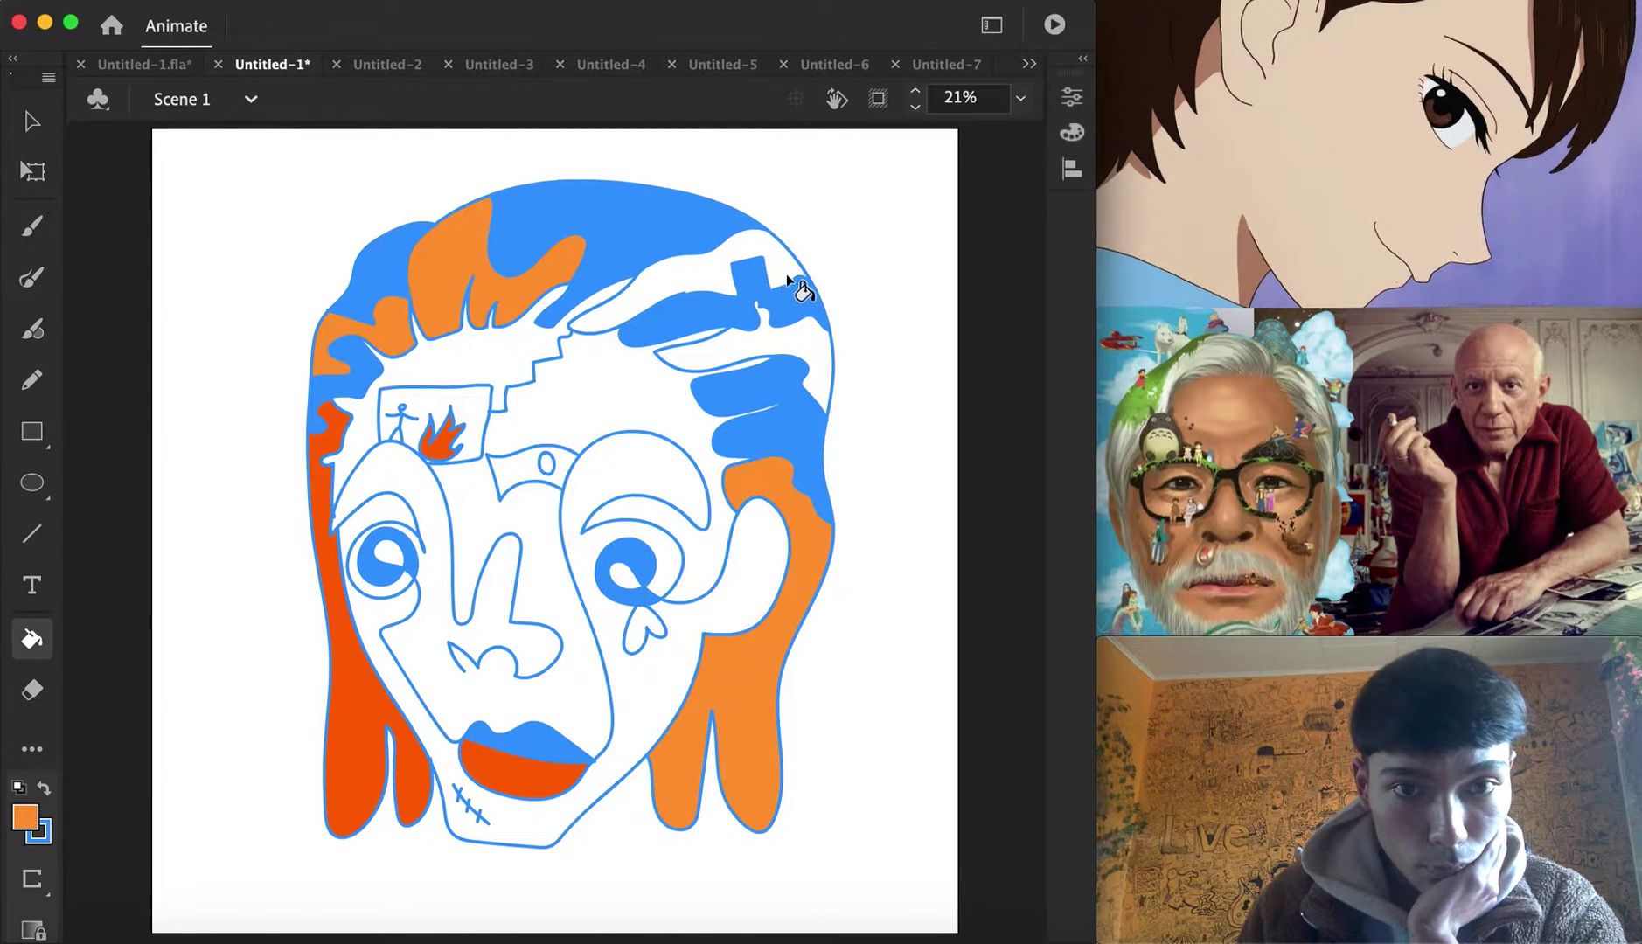
pyautogui.click(790, 304)
pyautogui.click(811, 376)
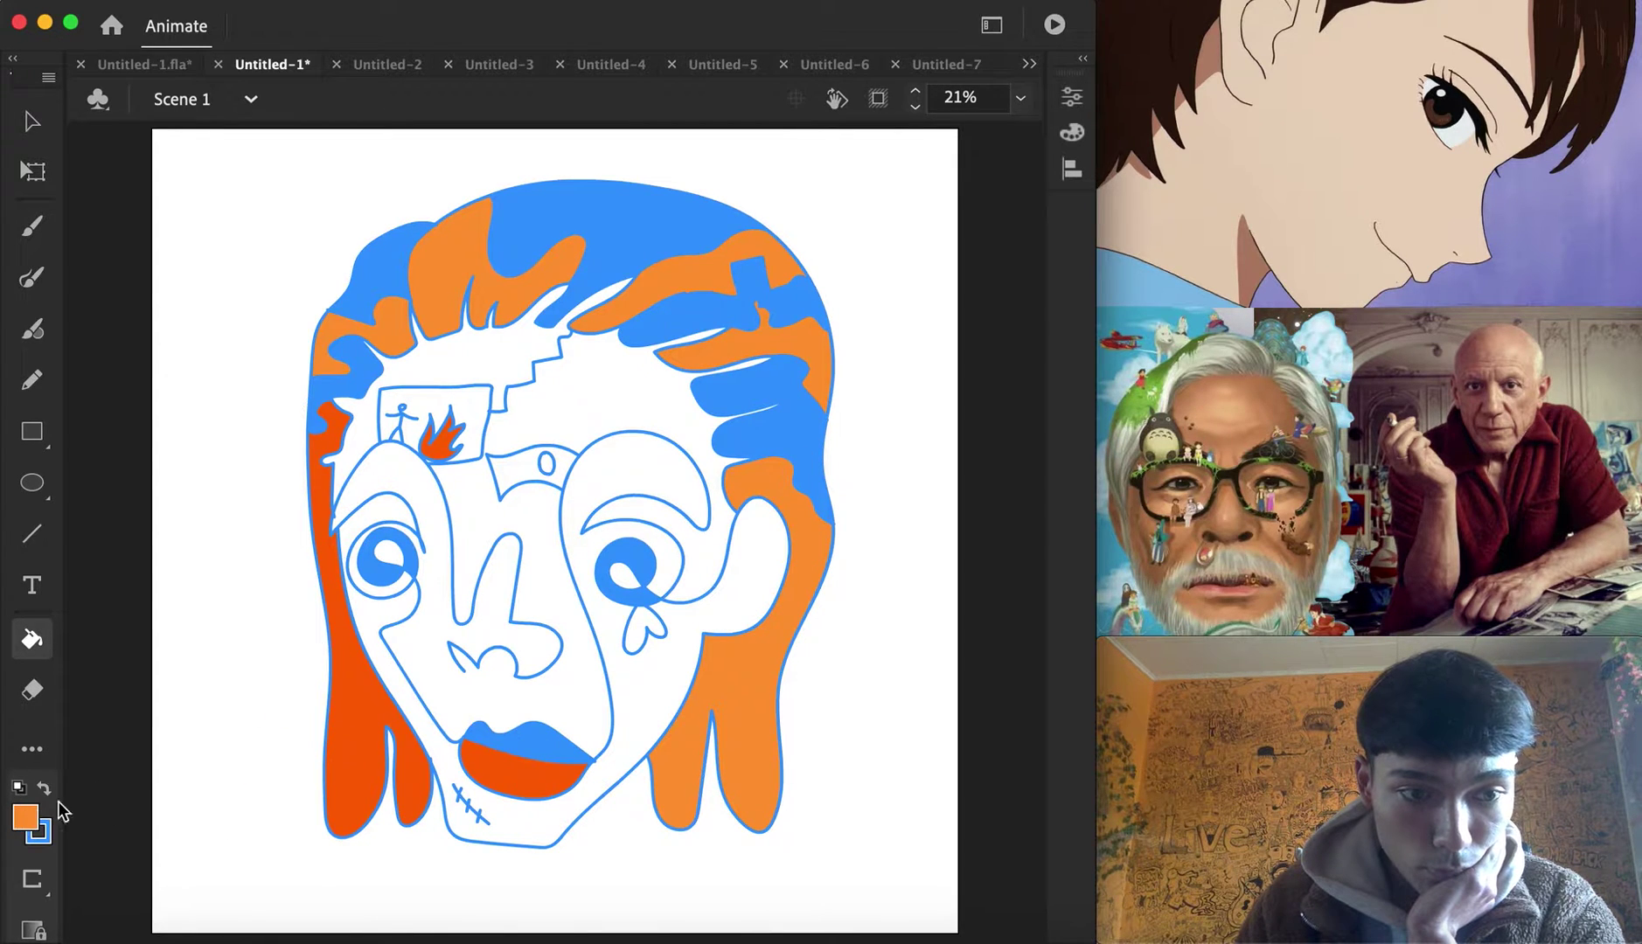
# Fill the central face area, including the nose, cheek and right half of the forehead, with pale cyan
pyautogui.click(26, 817)
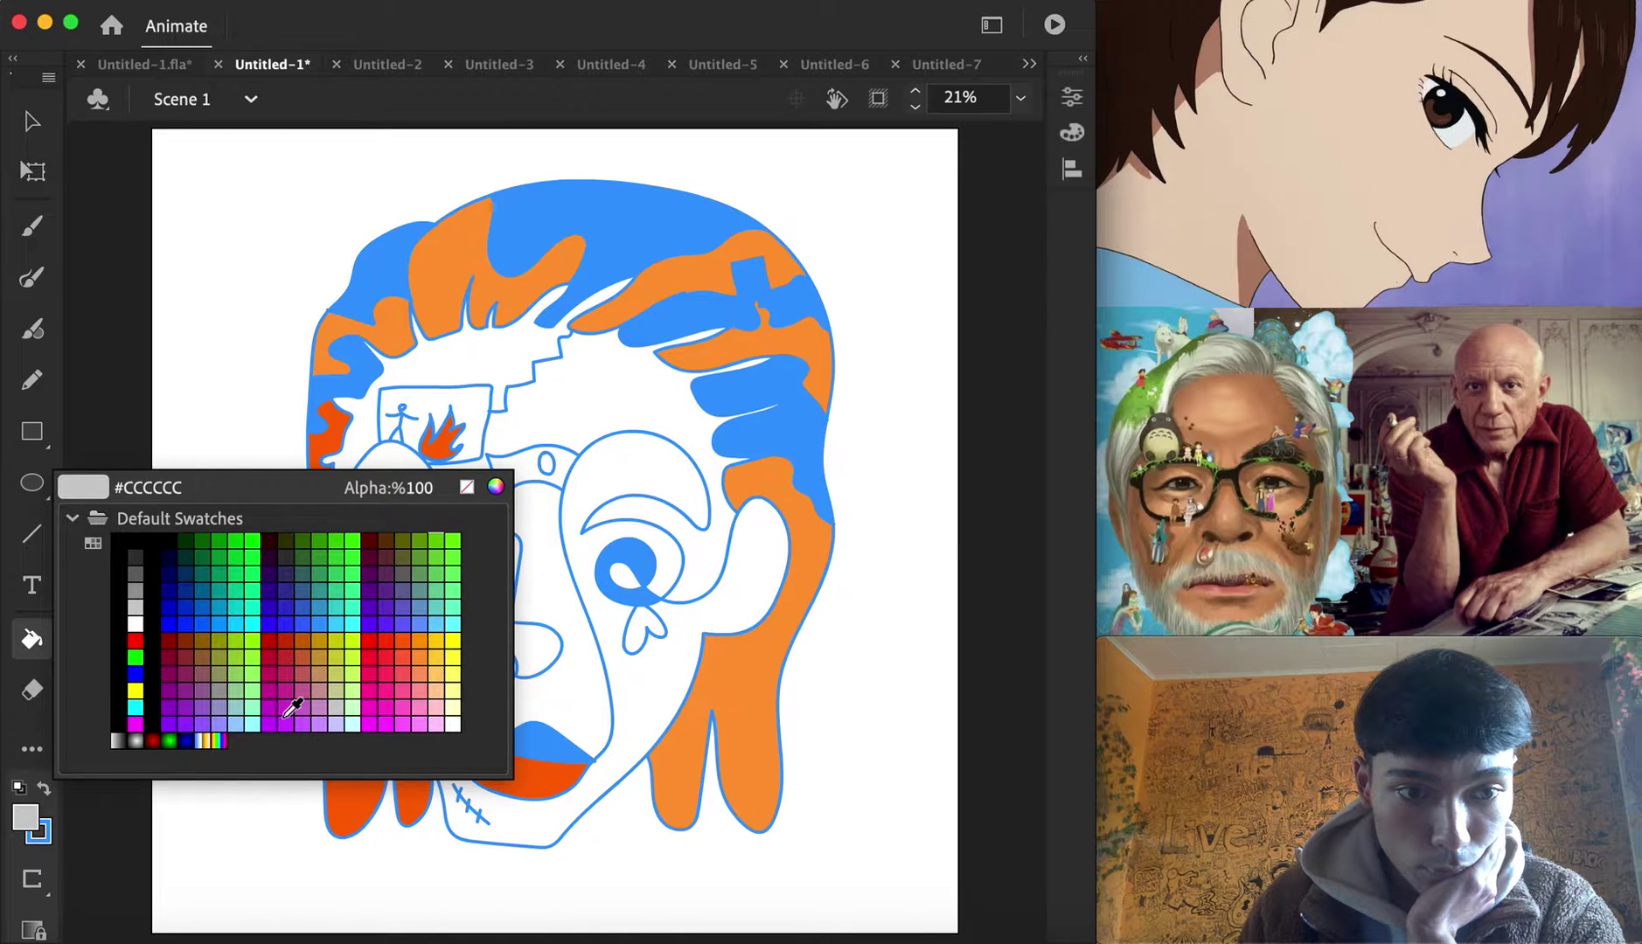
pyautogui.click(354, 704)
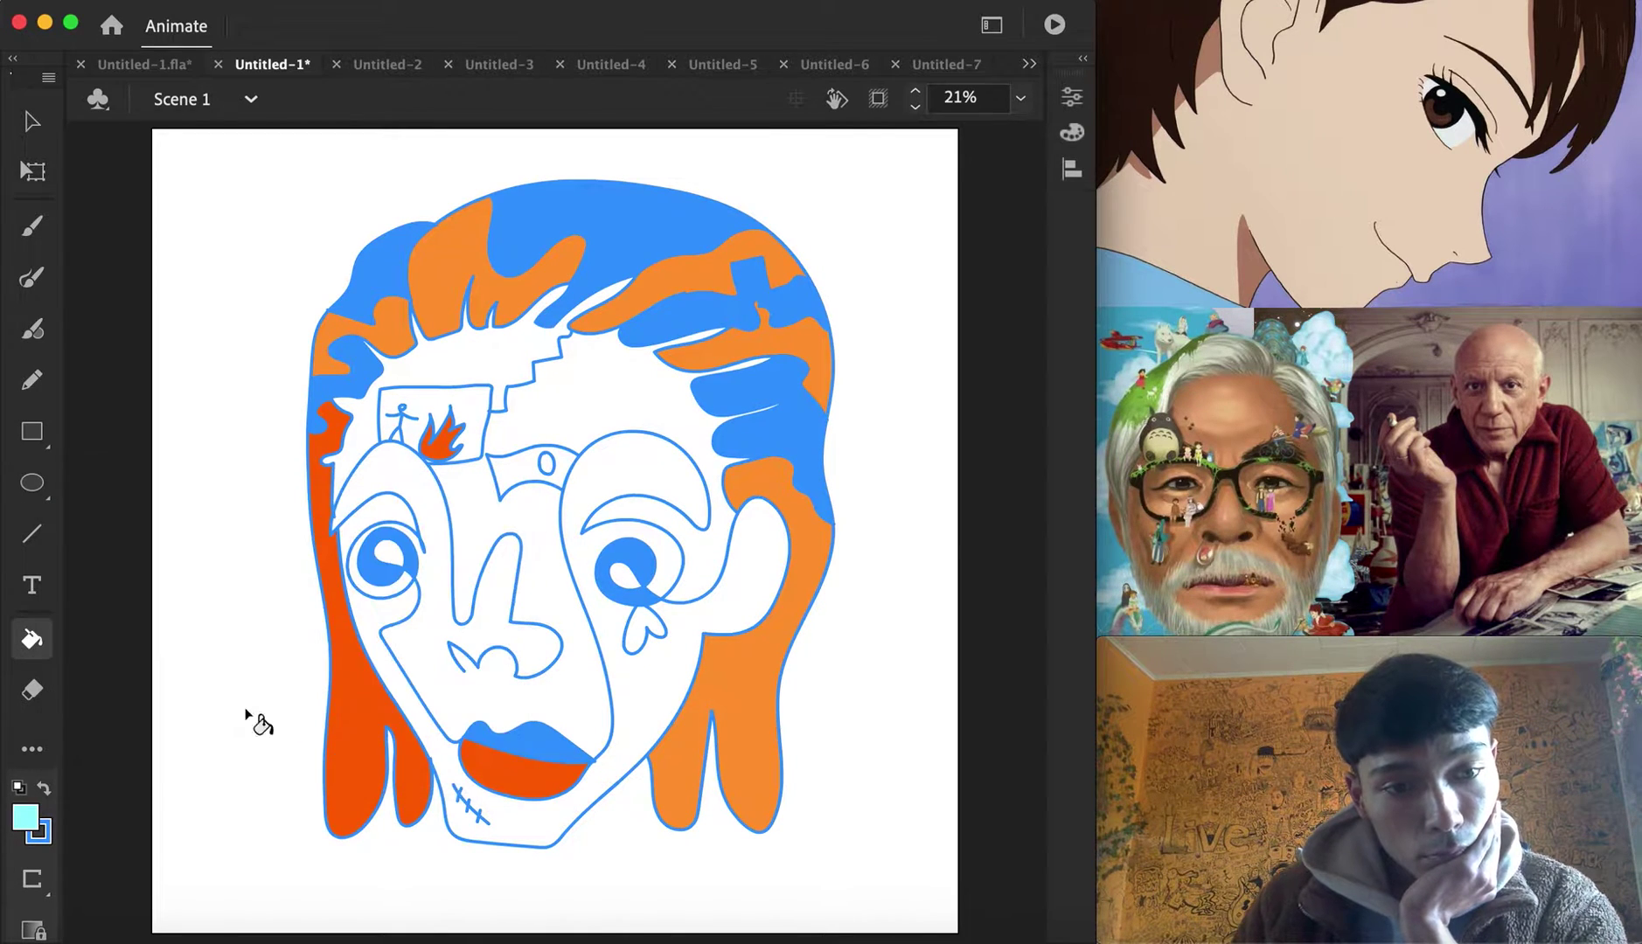
pyautogui.click(527, 647)
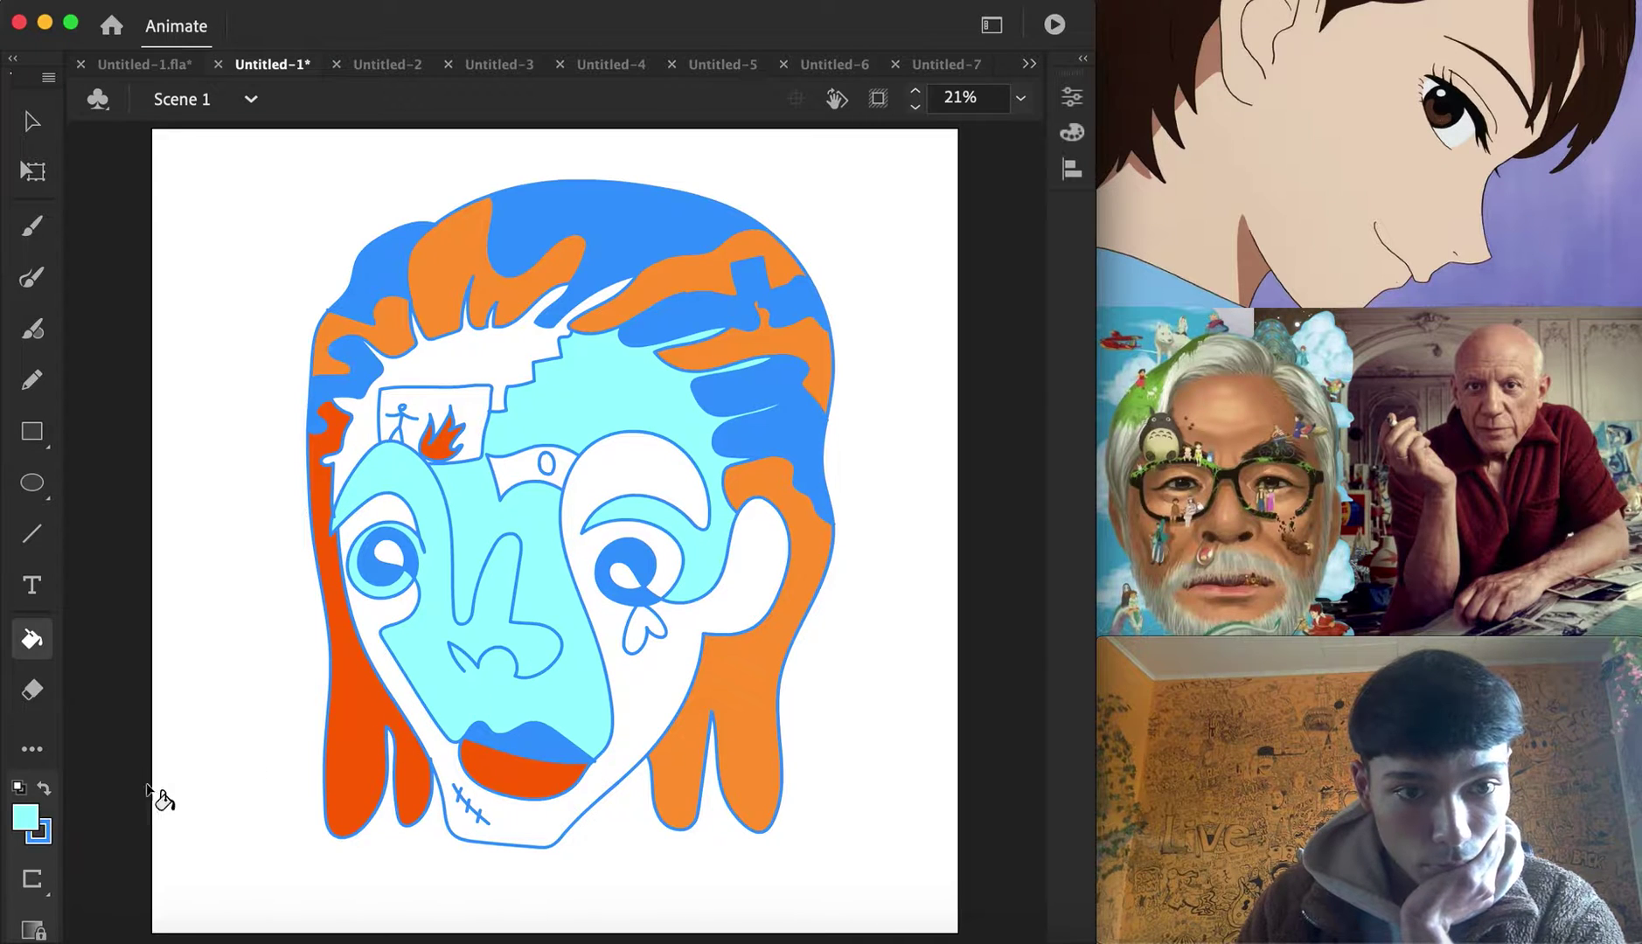
# Fill the outer cheeks, chin, ear and right eye surround with greyish teal
pyautogui.click(34, 822)
pyautogui.click(238, 697)
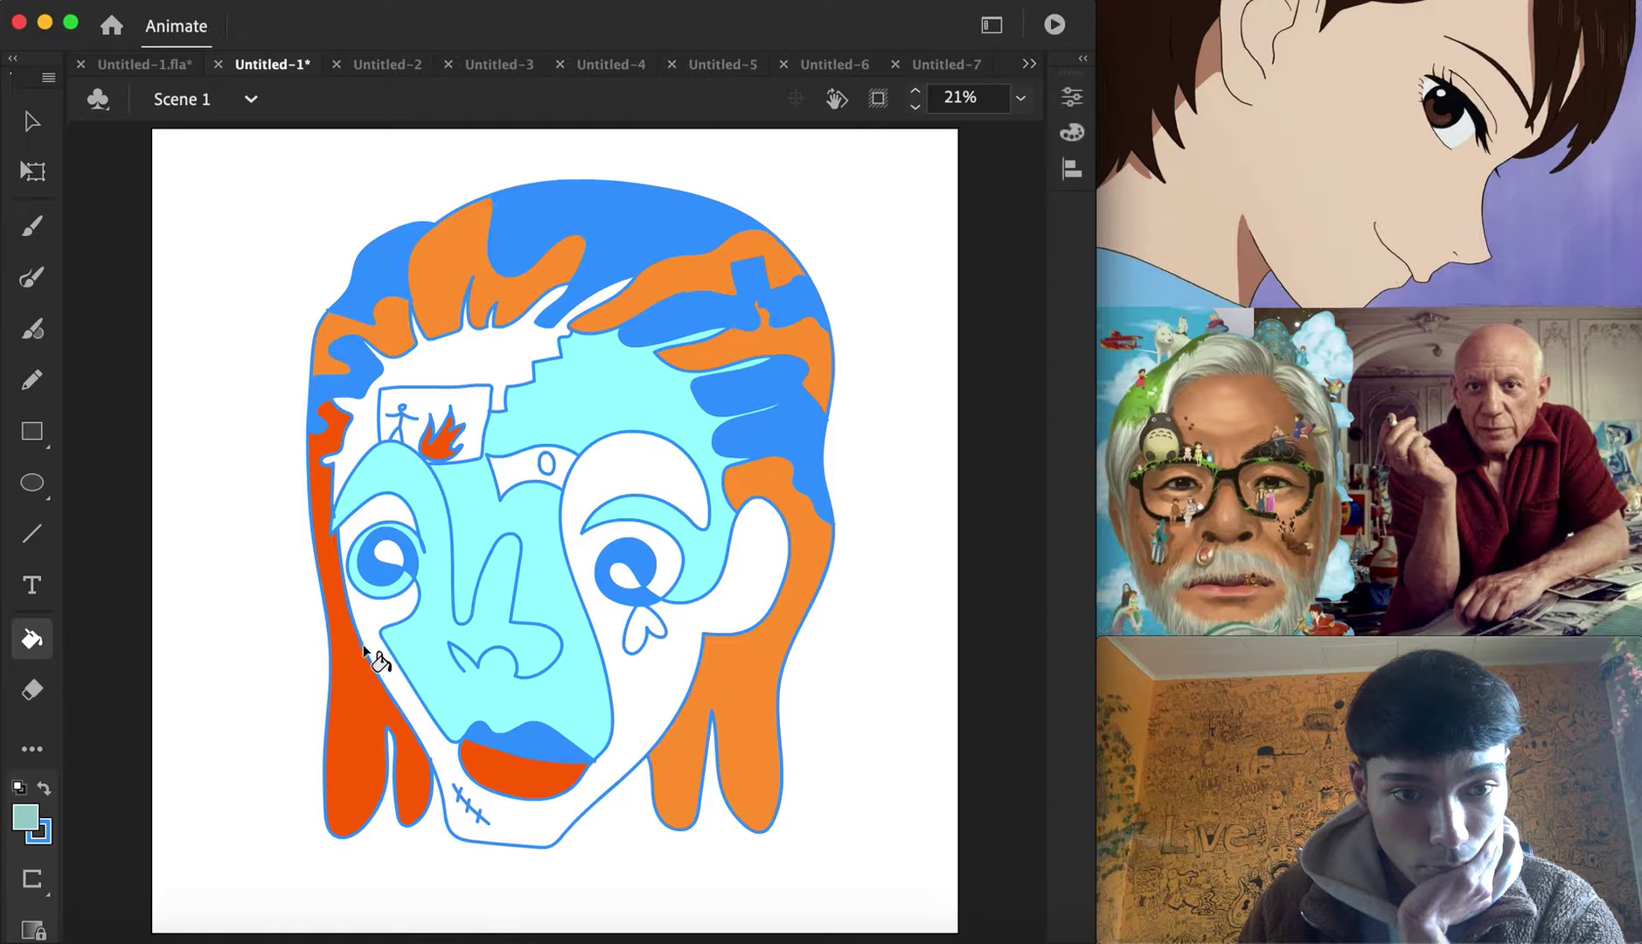
pyautogui.click(445, 729)
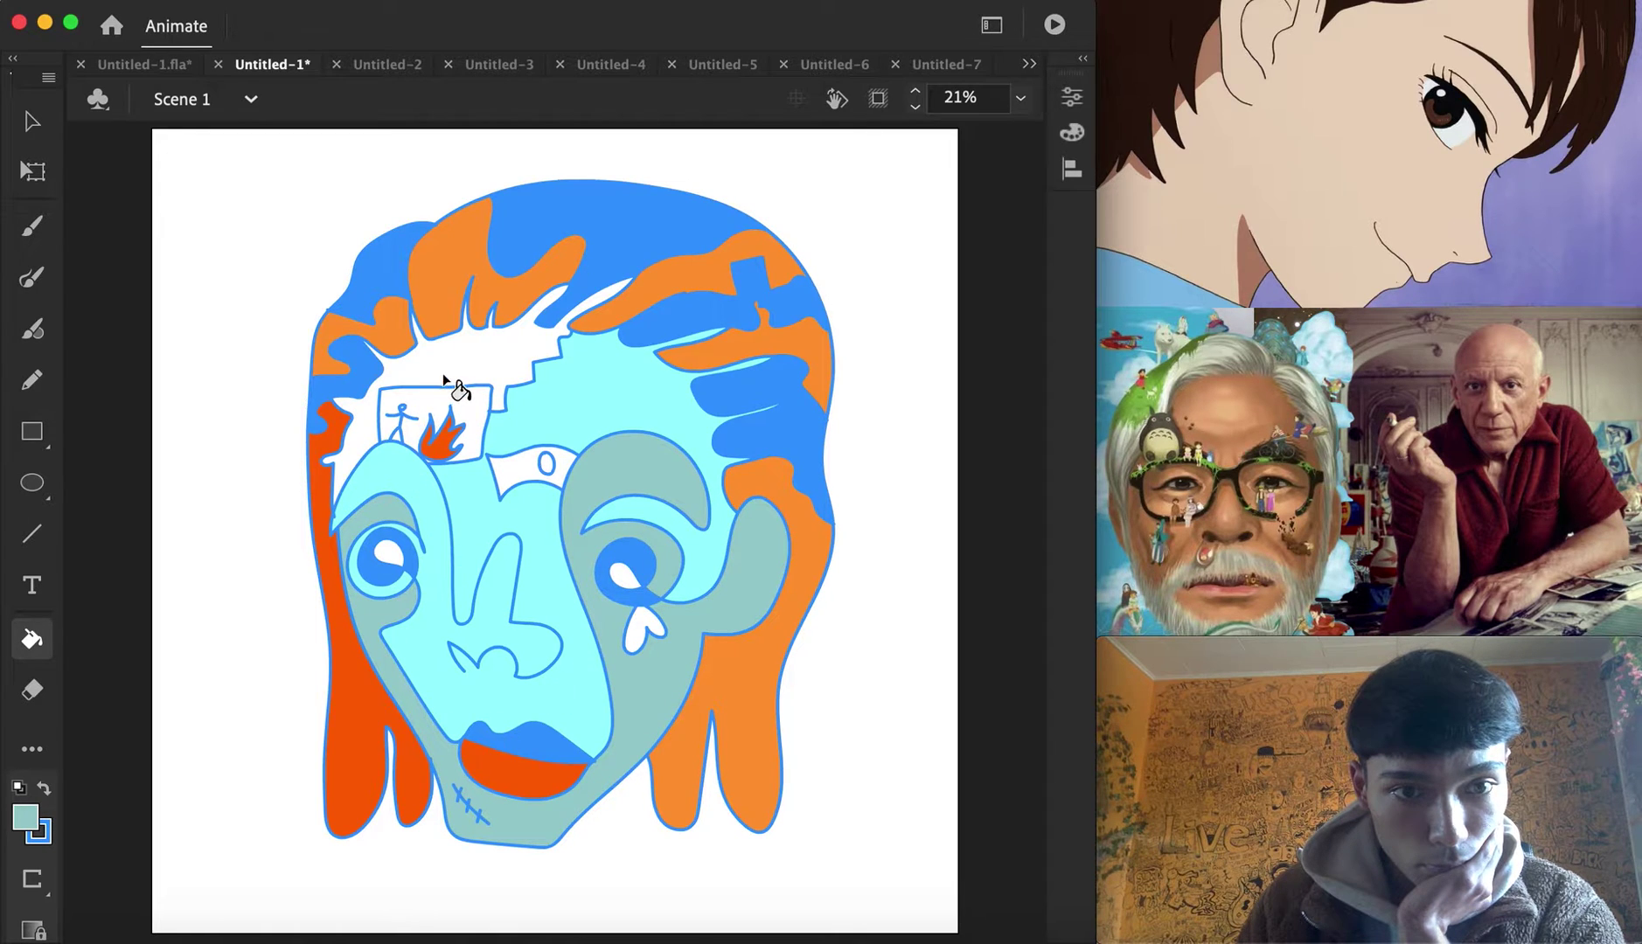
# Fill the left part of the forehead and the teardrop shapes under the right eye with medium teal
pyautogui.click(34, 824)
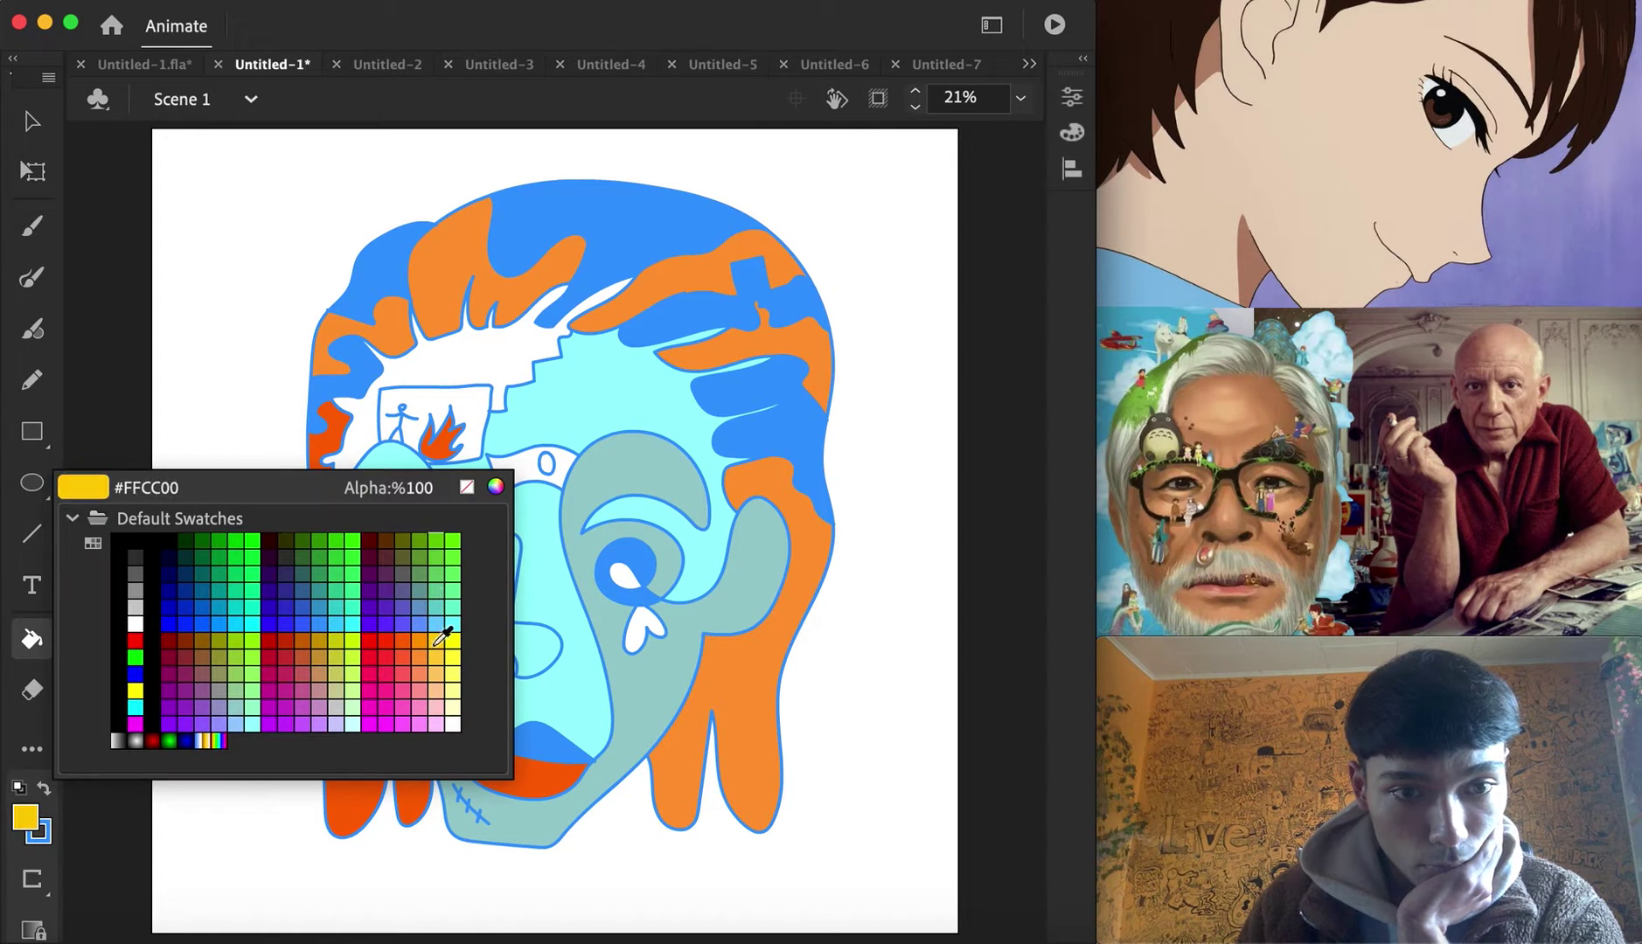
pyautogui.click(448, 598)
pyautogui.click(469, 375)
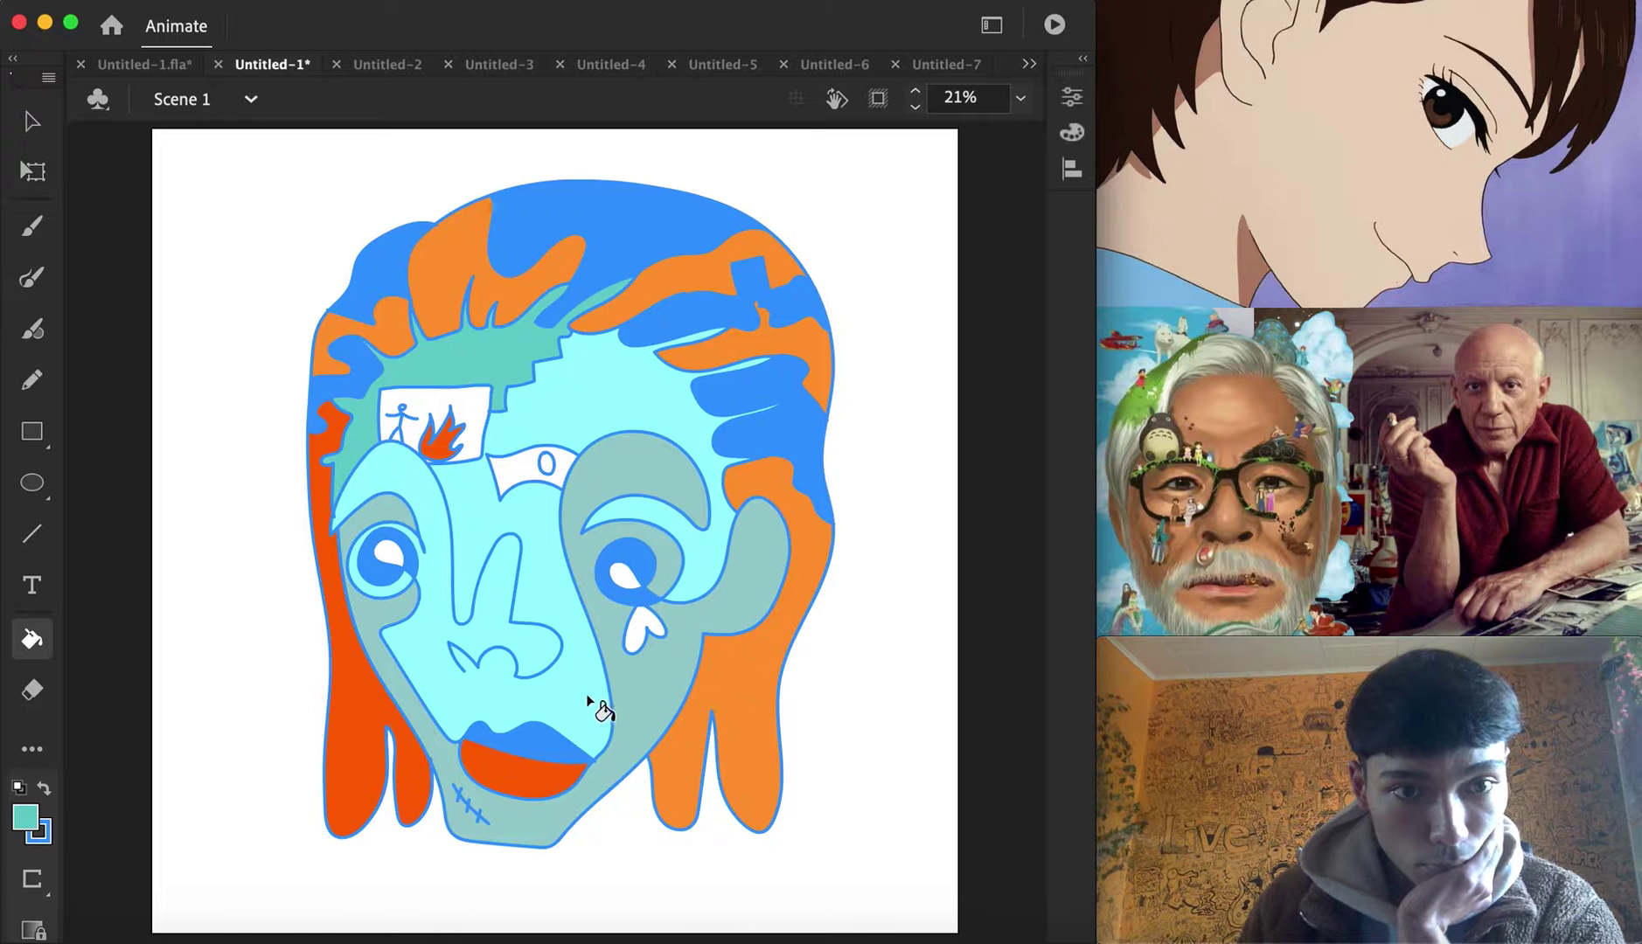
pyautogui.click(644, 633)
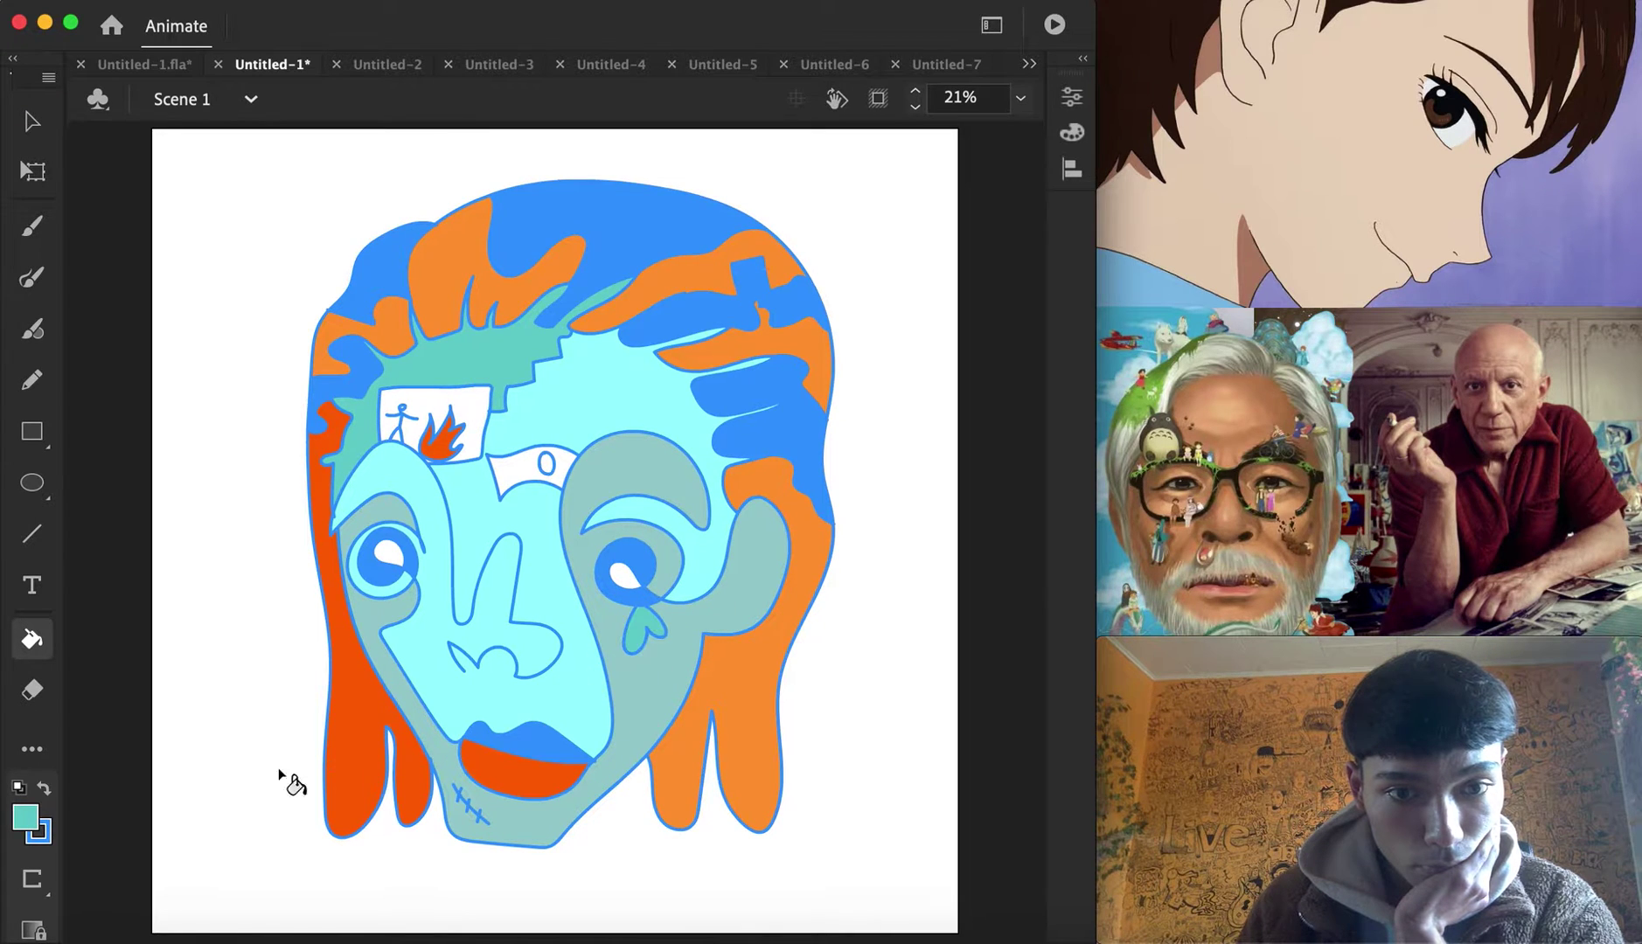
# Fill the strip between the brows and the background of the stick-figure panel with muted green
pyautogui.click(26, 817)
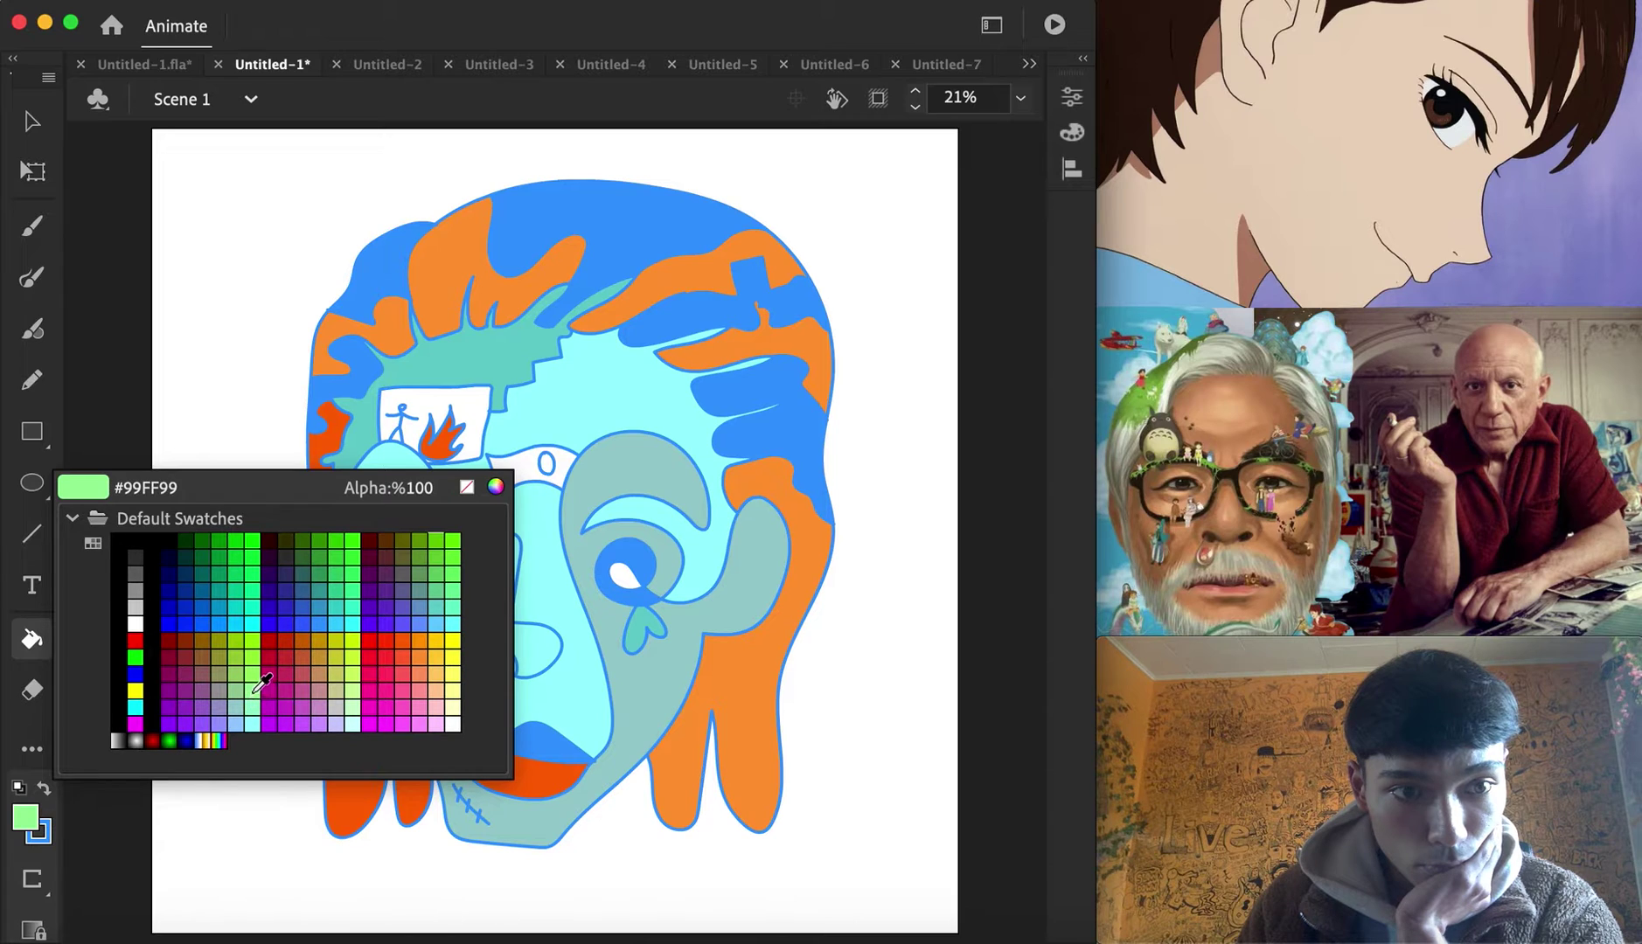
pyautogui.click(250, 675)
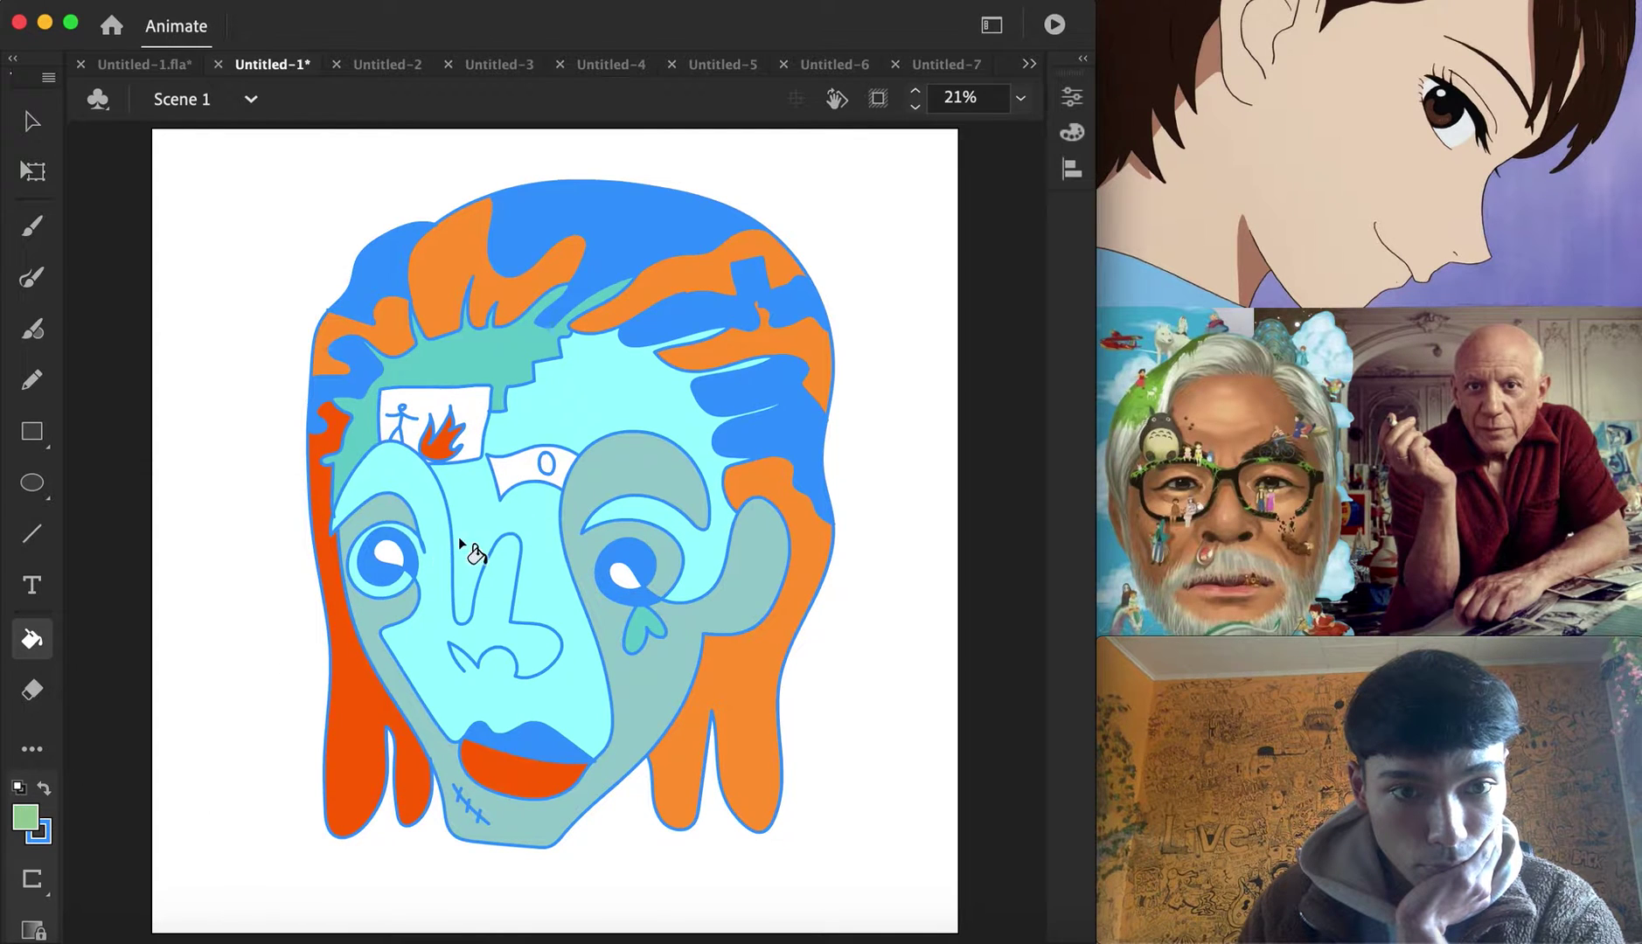
pyautogui.click(514, 472)
pyautogui.click(433, 408)
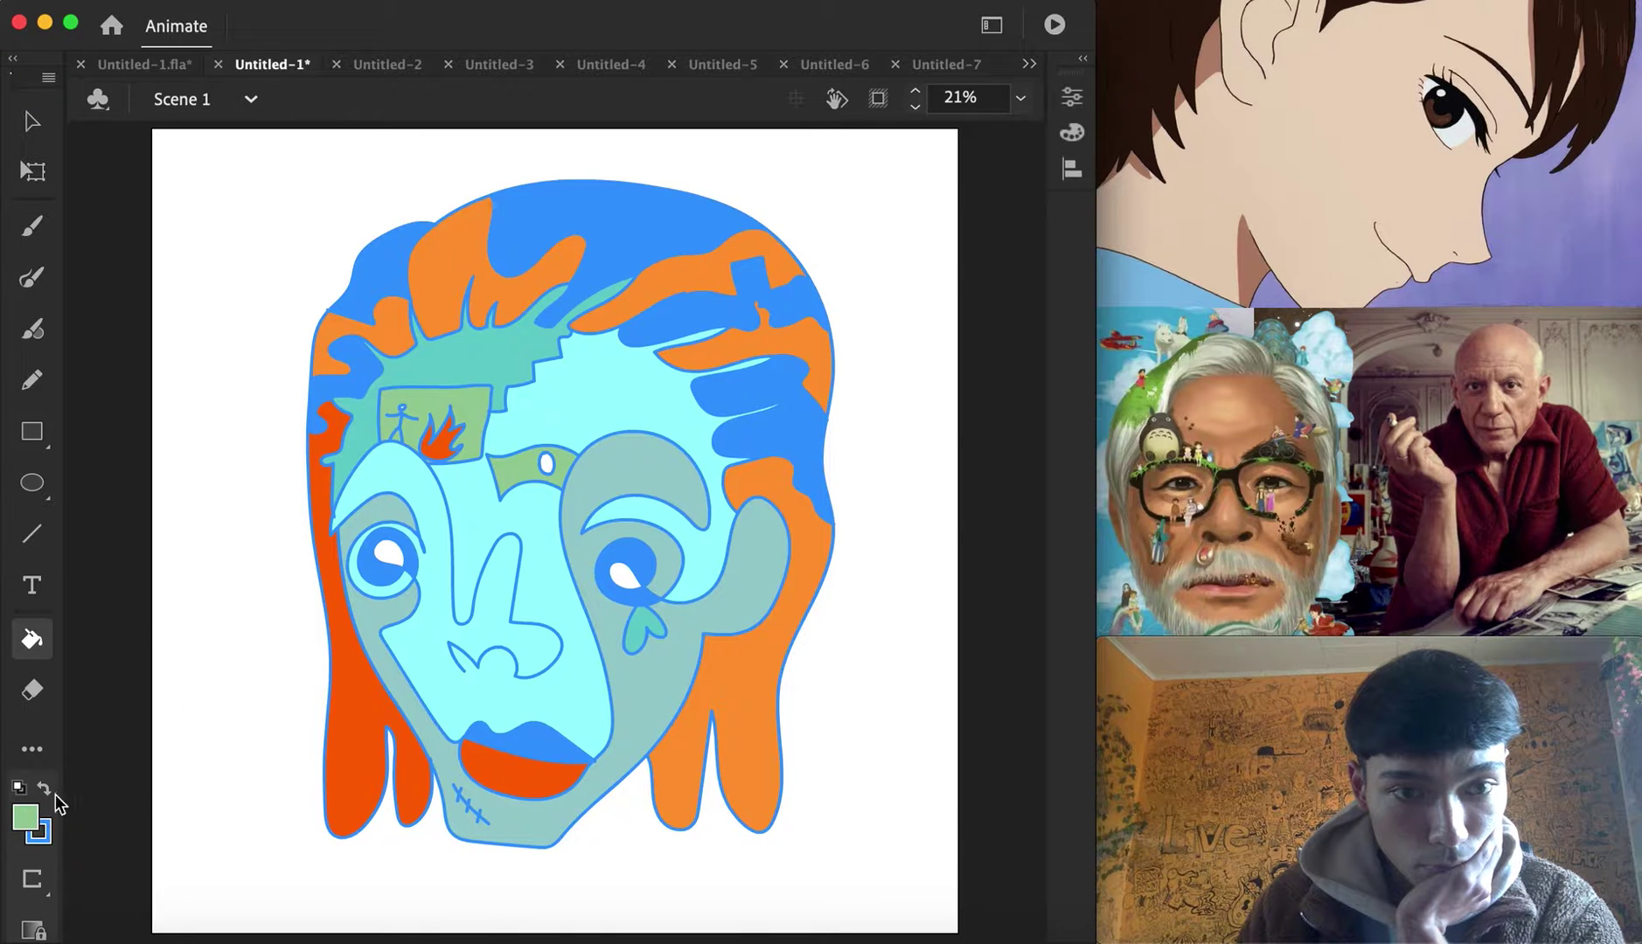
# Fill the small oval in the strip between the brows with bright green
pyautogui.click(39, 812)
pyautogui.click(226, 531)
pyautogui.click(547, 463)
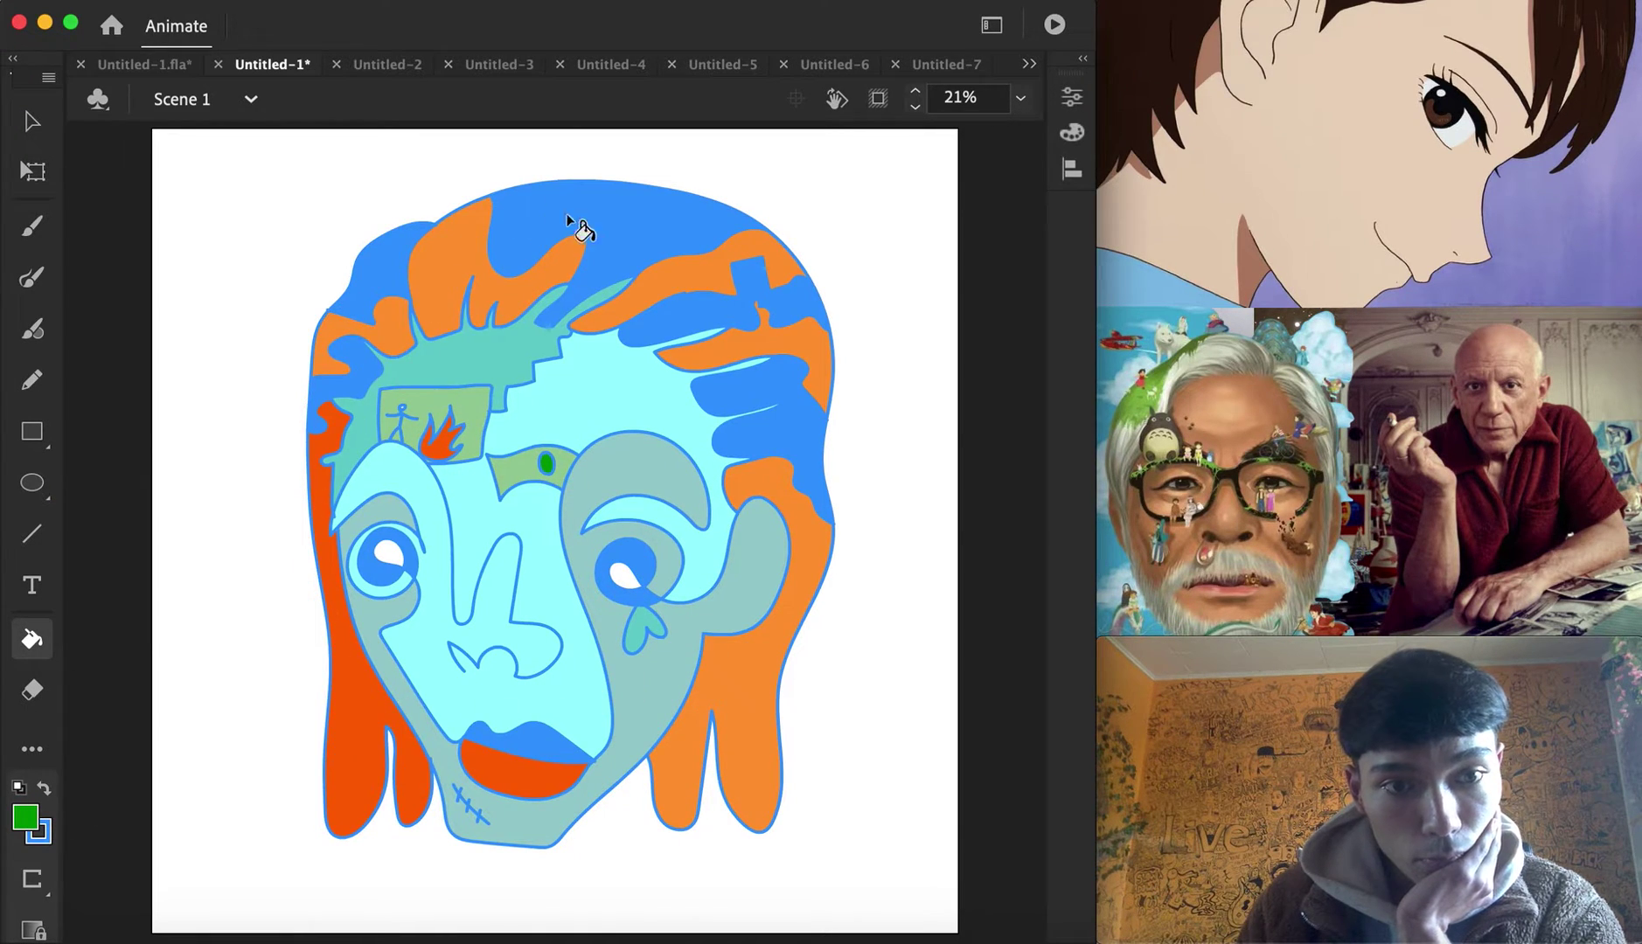
# In the Untitled-2 document, brush a face with half-closed eyes, a long nose, full lips and ears in blue #3333FF
pyautogui.click(384, 64)
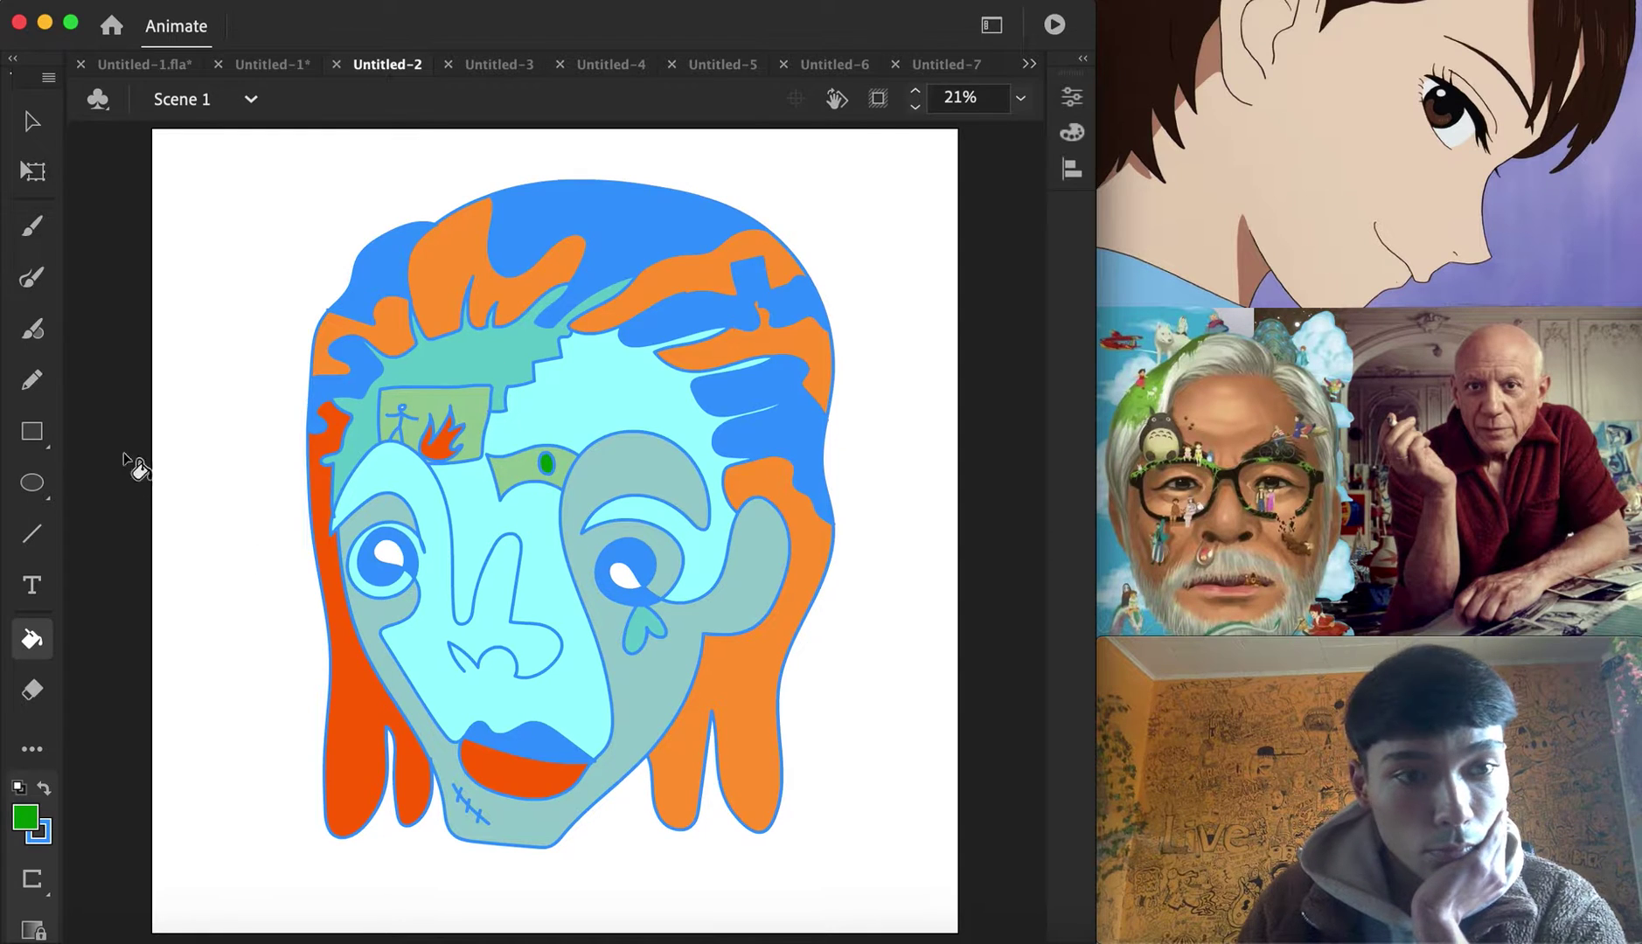
pyautogui.click(32, 277)
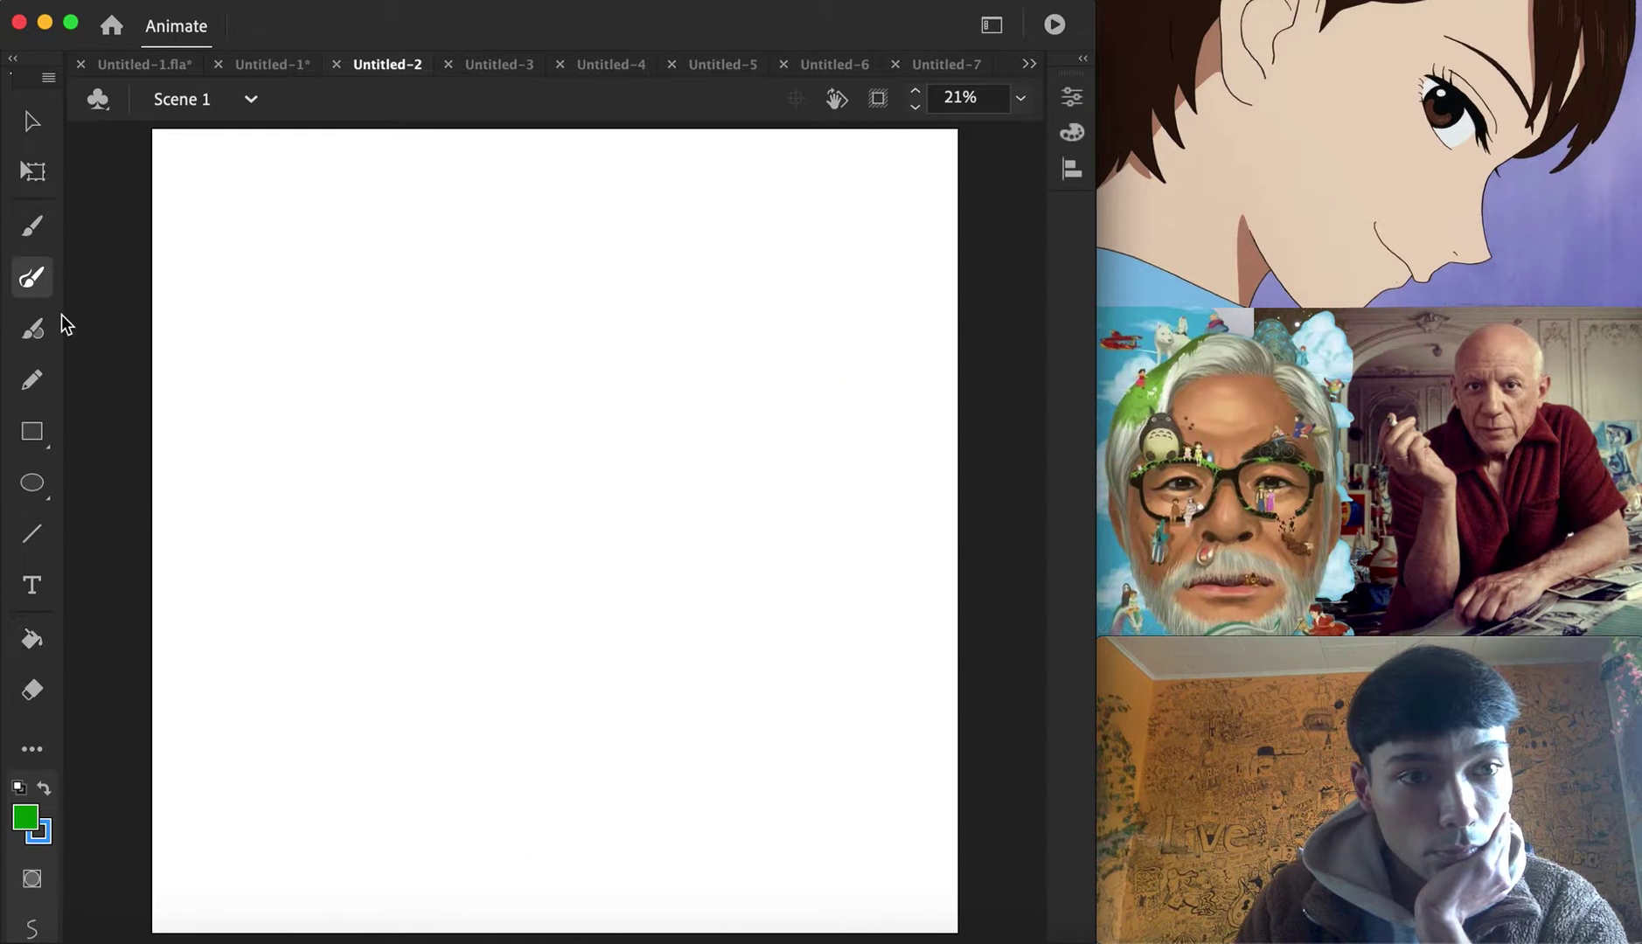
pyautogui.click(49, 835)
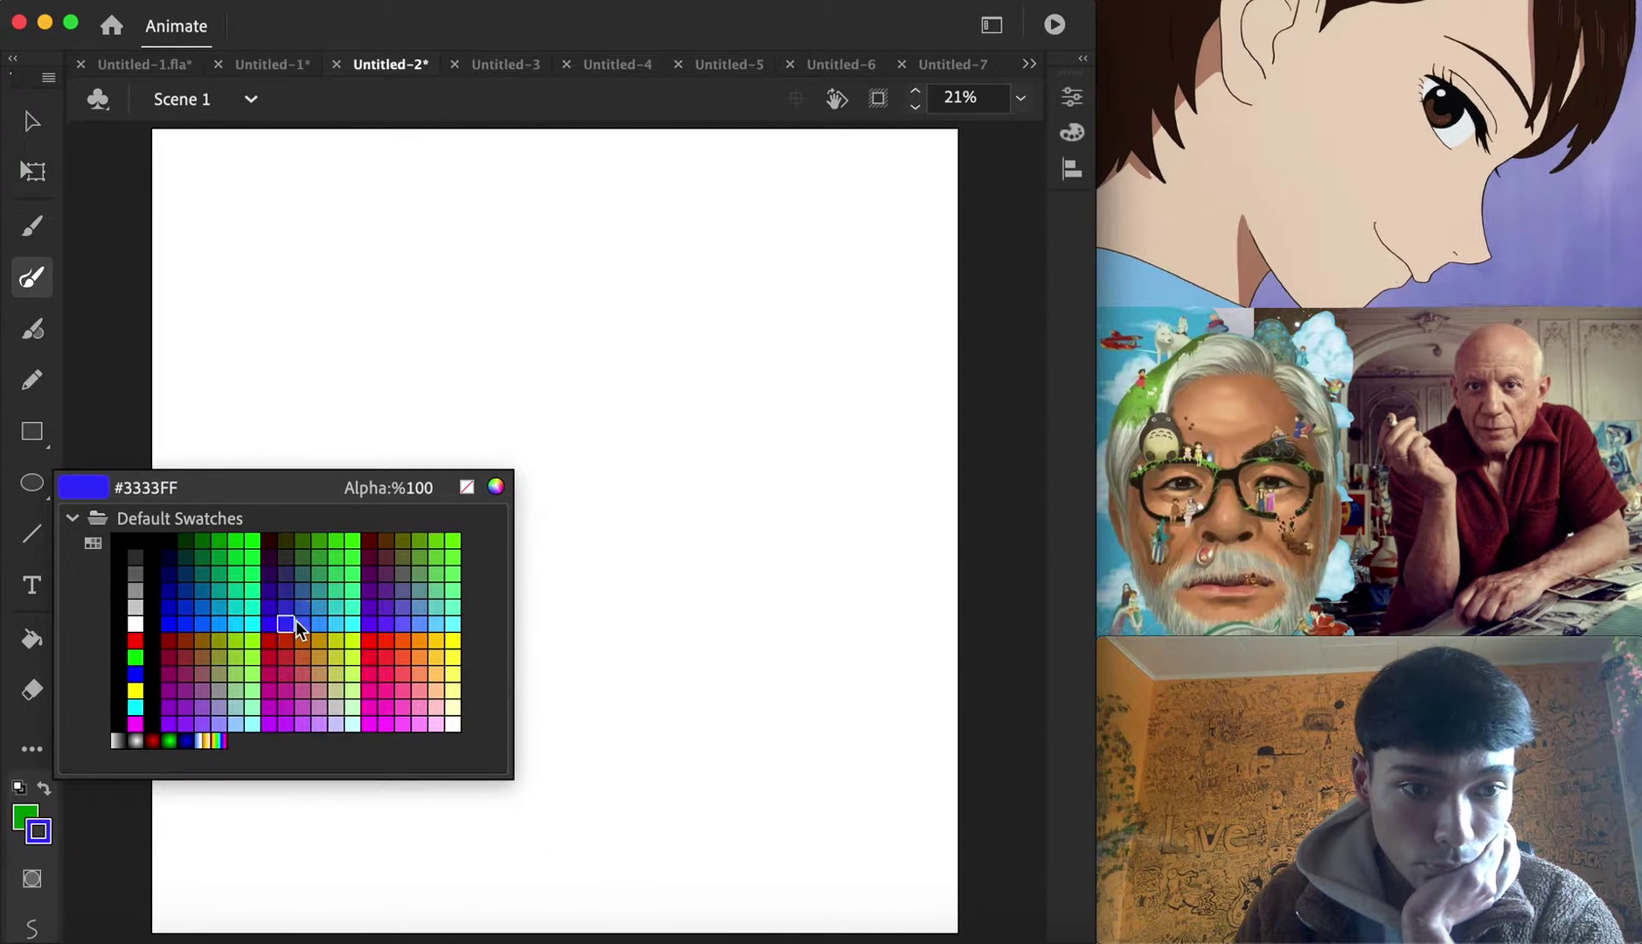
pyautogui.click(295, 622)
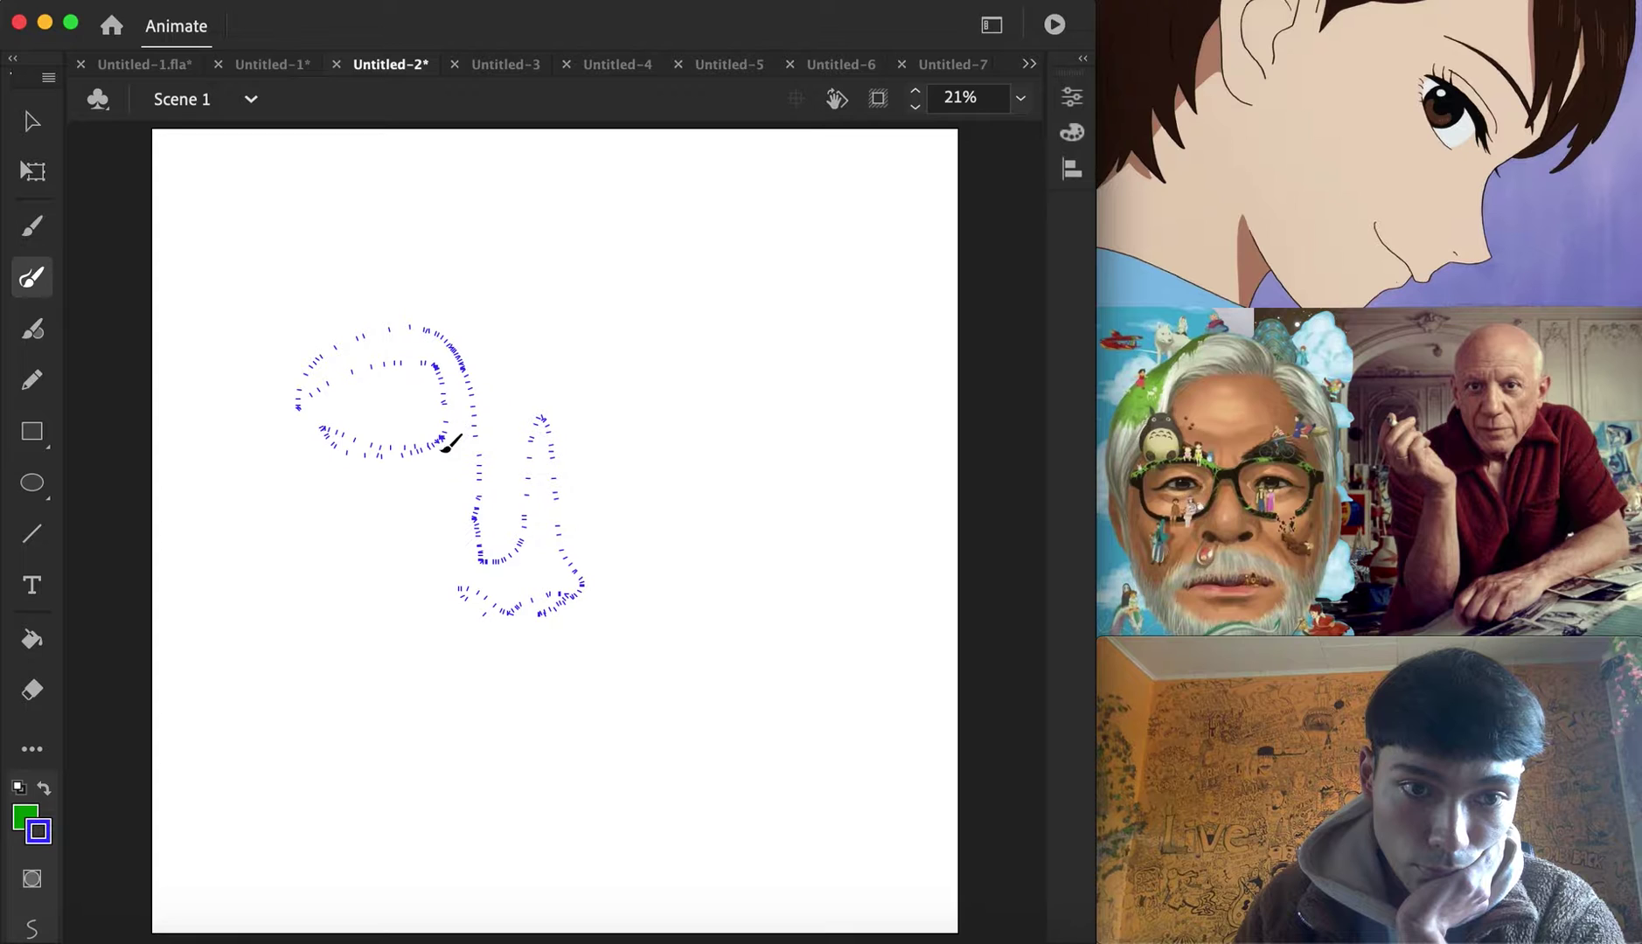
pyautogui.moveTo(422, 646); pyautogui.dragTo(479, 663)
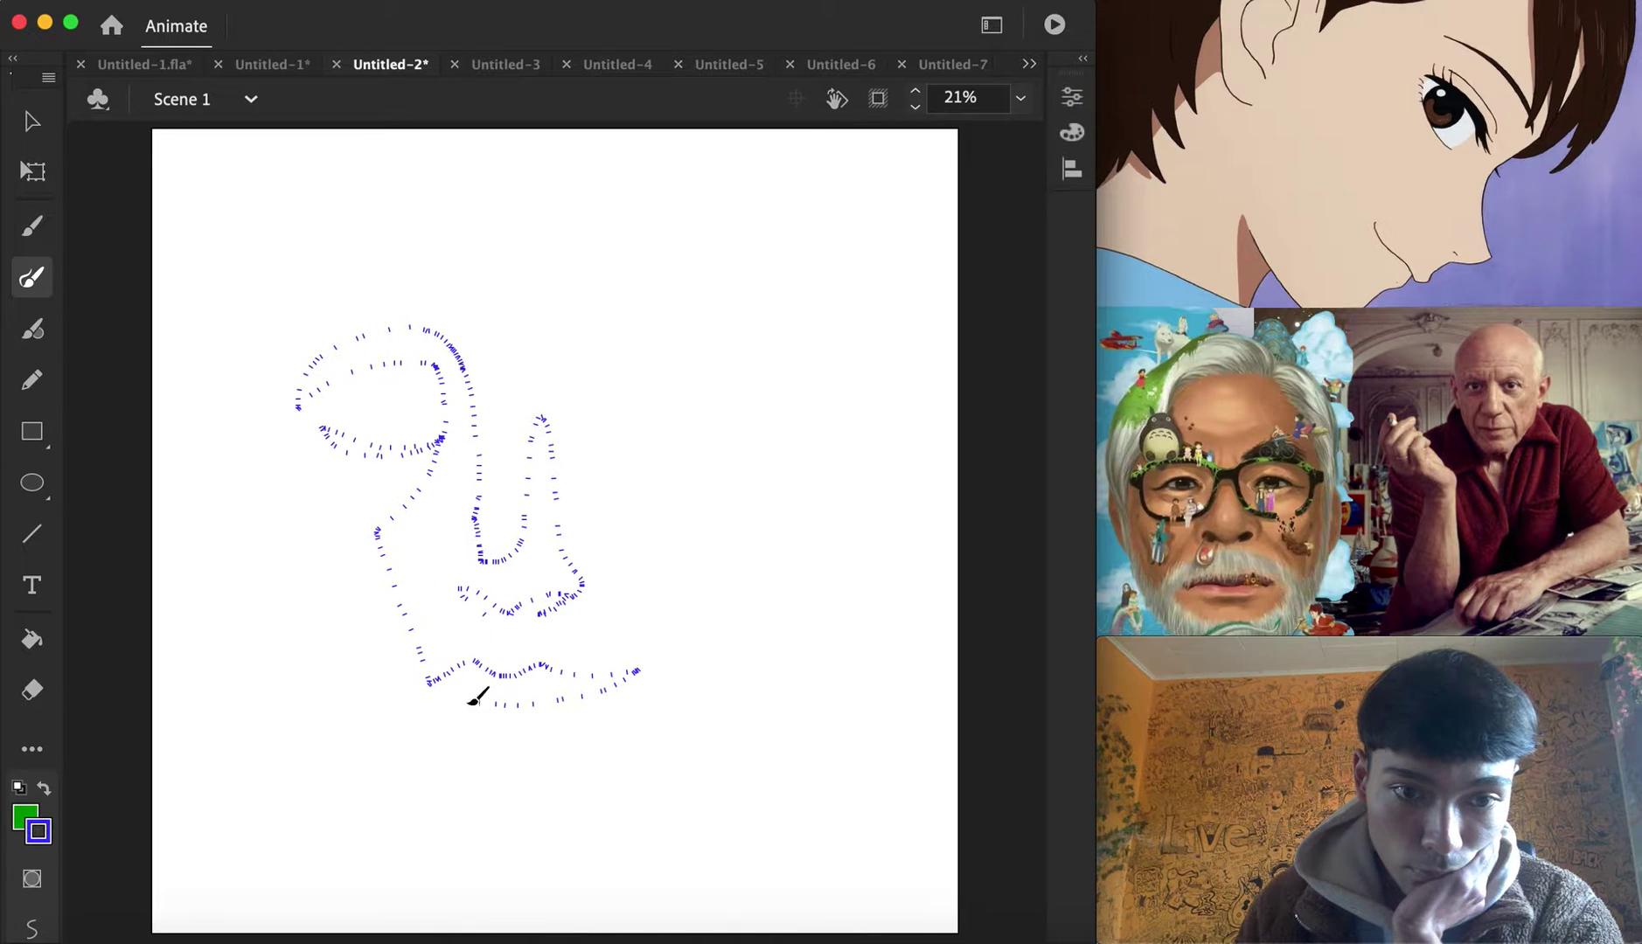
pyautogui.moveTo(592, 739); pyautogui.dragTo(636, 675)
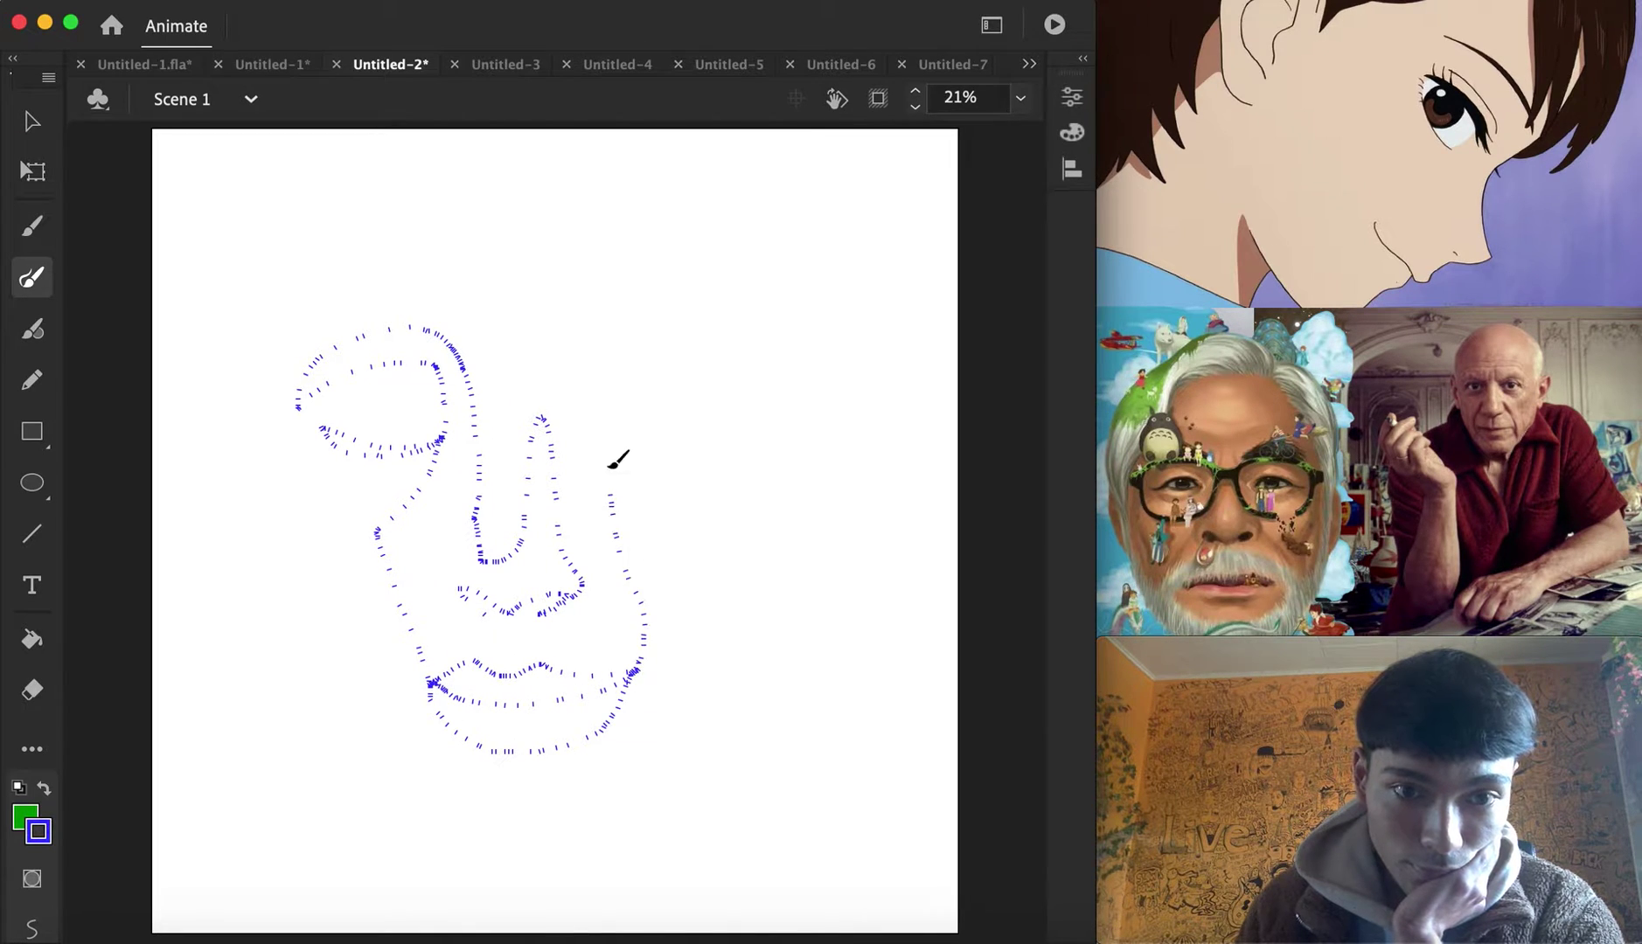
pyautogui.moveTo(610, 466); pyautogui.dragTo(745, 340)
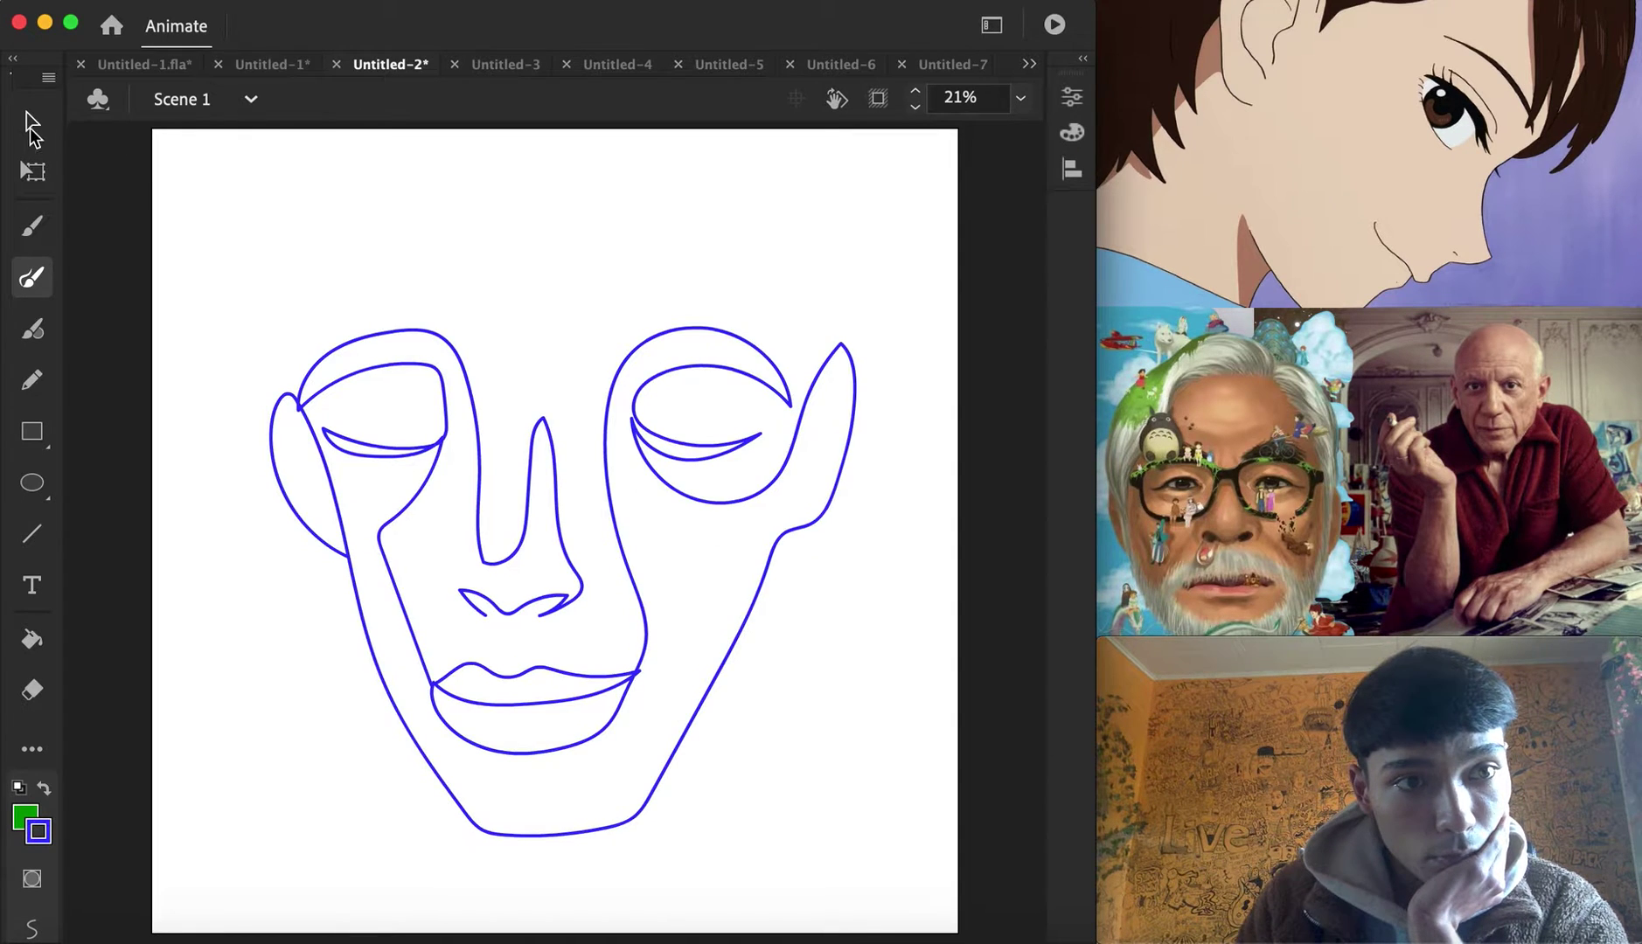
# Select the whole face drawing, scale it down slightly and move it lower on the canvas
pyautogui.click(32, 121)
pyautogui.moveTo(233, 259)
pyautogui.mouseDown()
pyautogui.moveTo(670, 545)
pyautogui.moveTo(897, 885)
pyautogui.moveTo(899, 865)
pyautogui.mouseUp()
pyautogui.rightClick(779, 543)
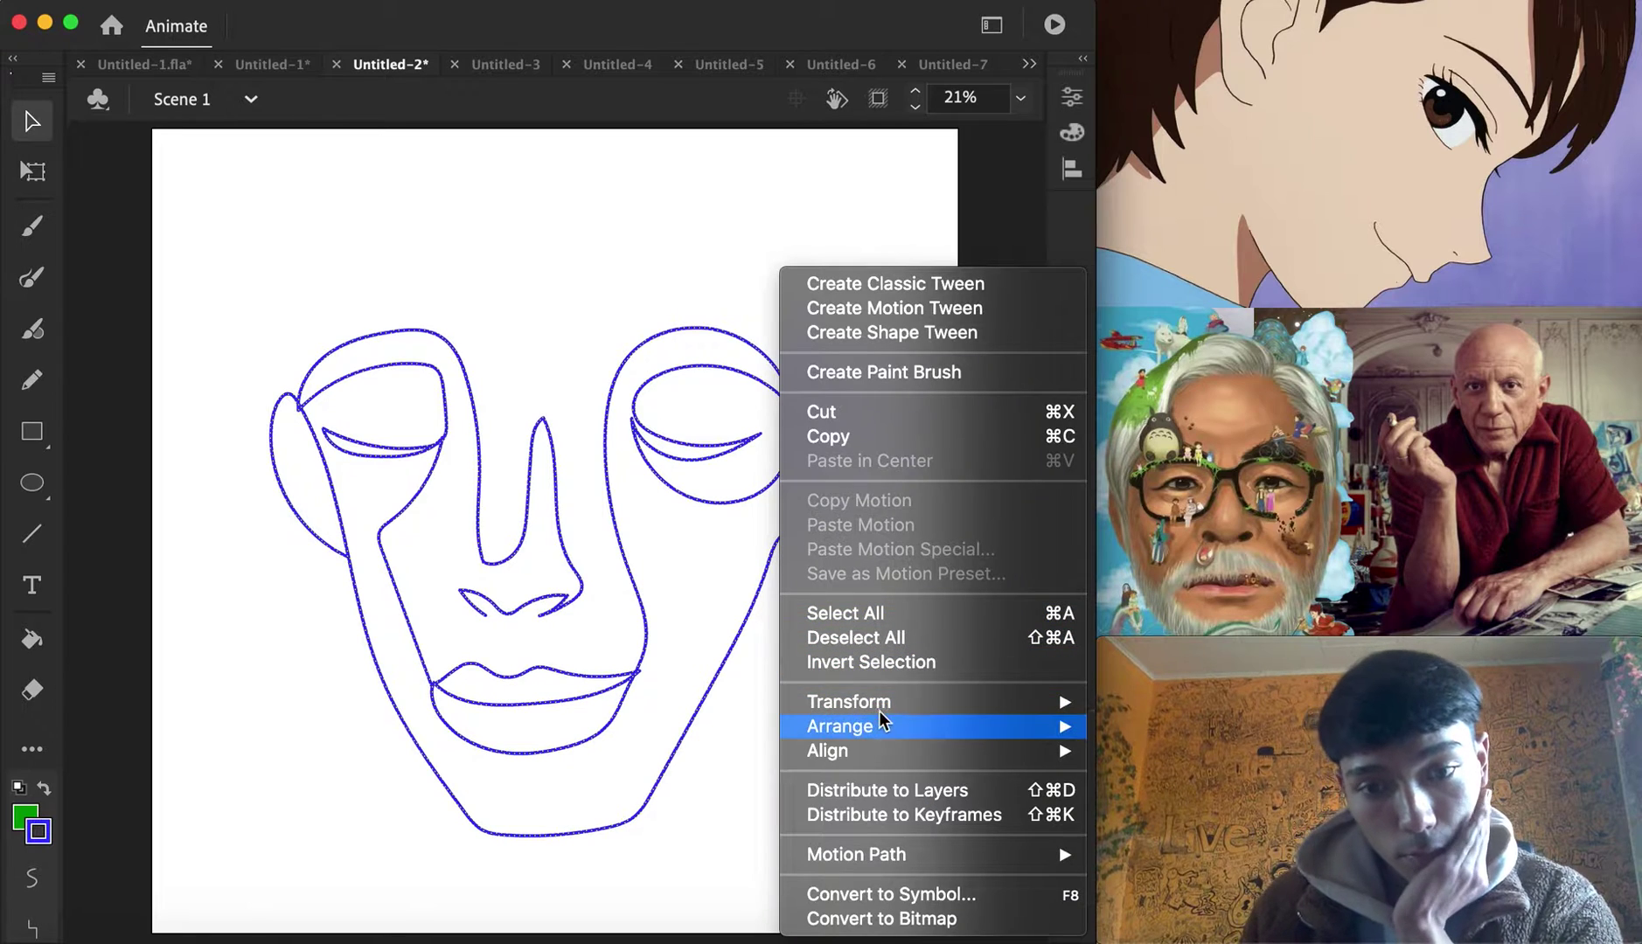
pyautogui.moveTo(1030, 704)
pyautogui.click(1115, 706)
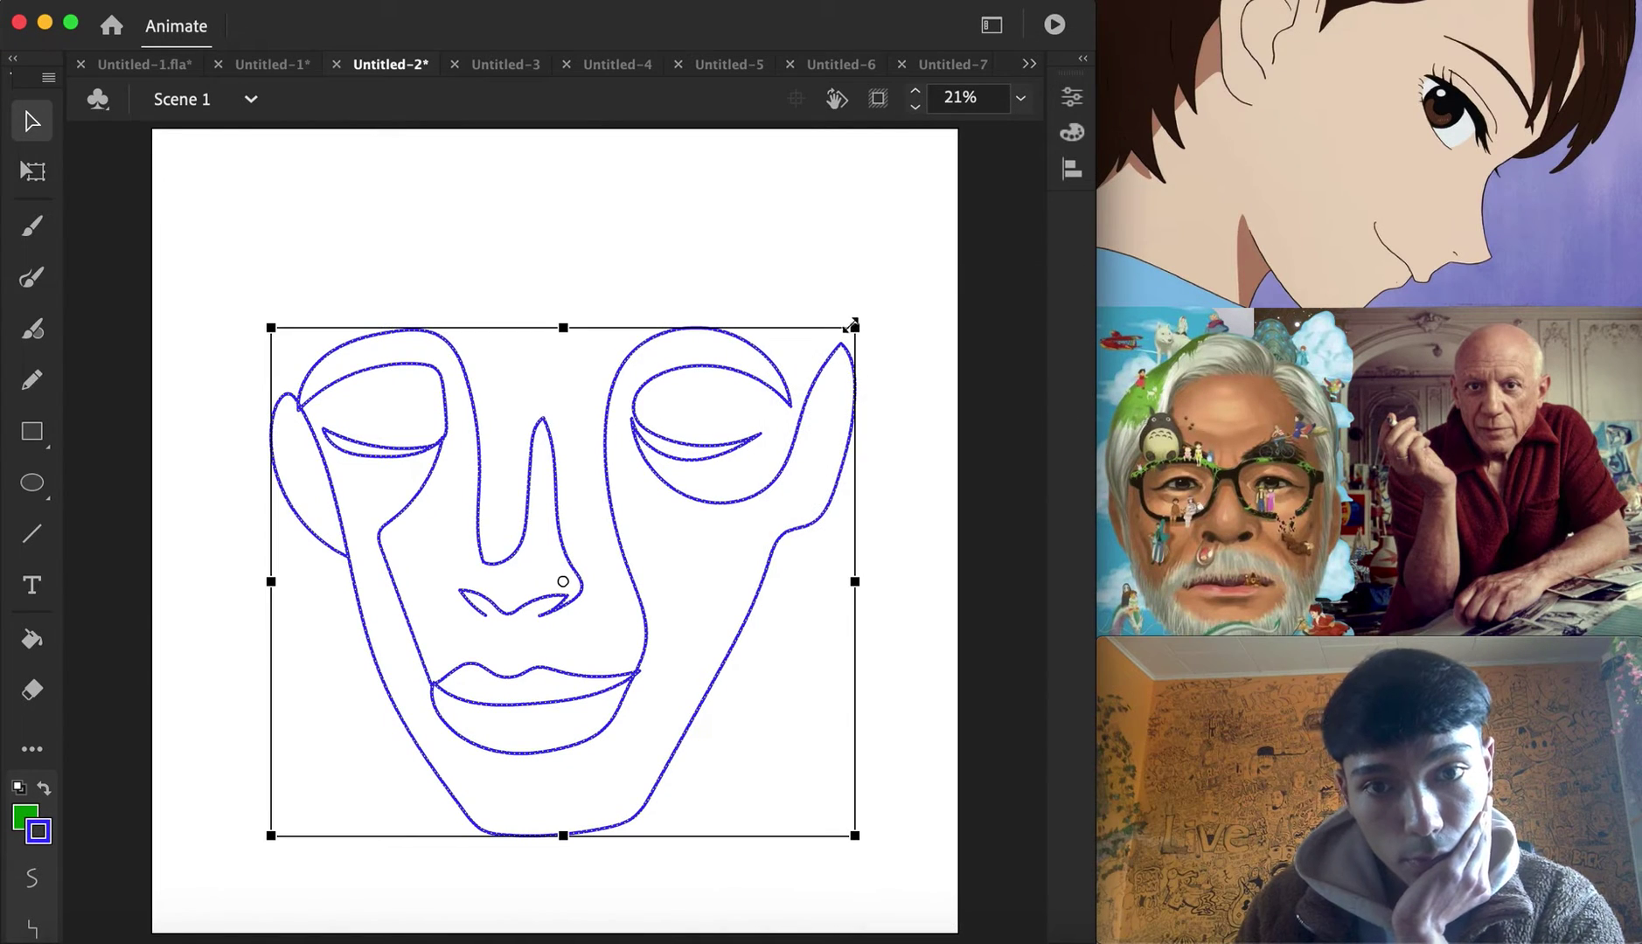
pyautogui.moveTo(847, 339); pyautogui.dragTo(815, 368)
pyautogui.moveTo(633, 448); pyautogui.dragTo(634, 497)
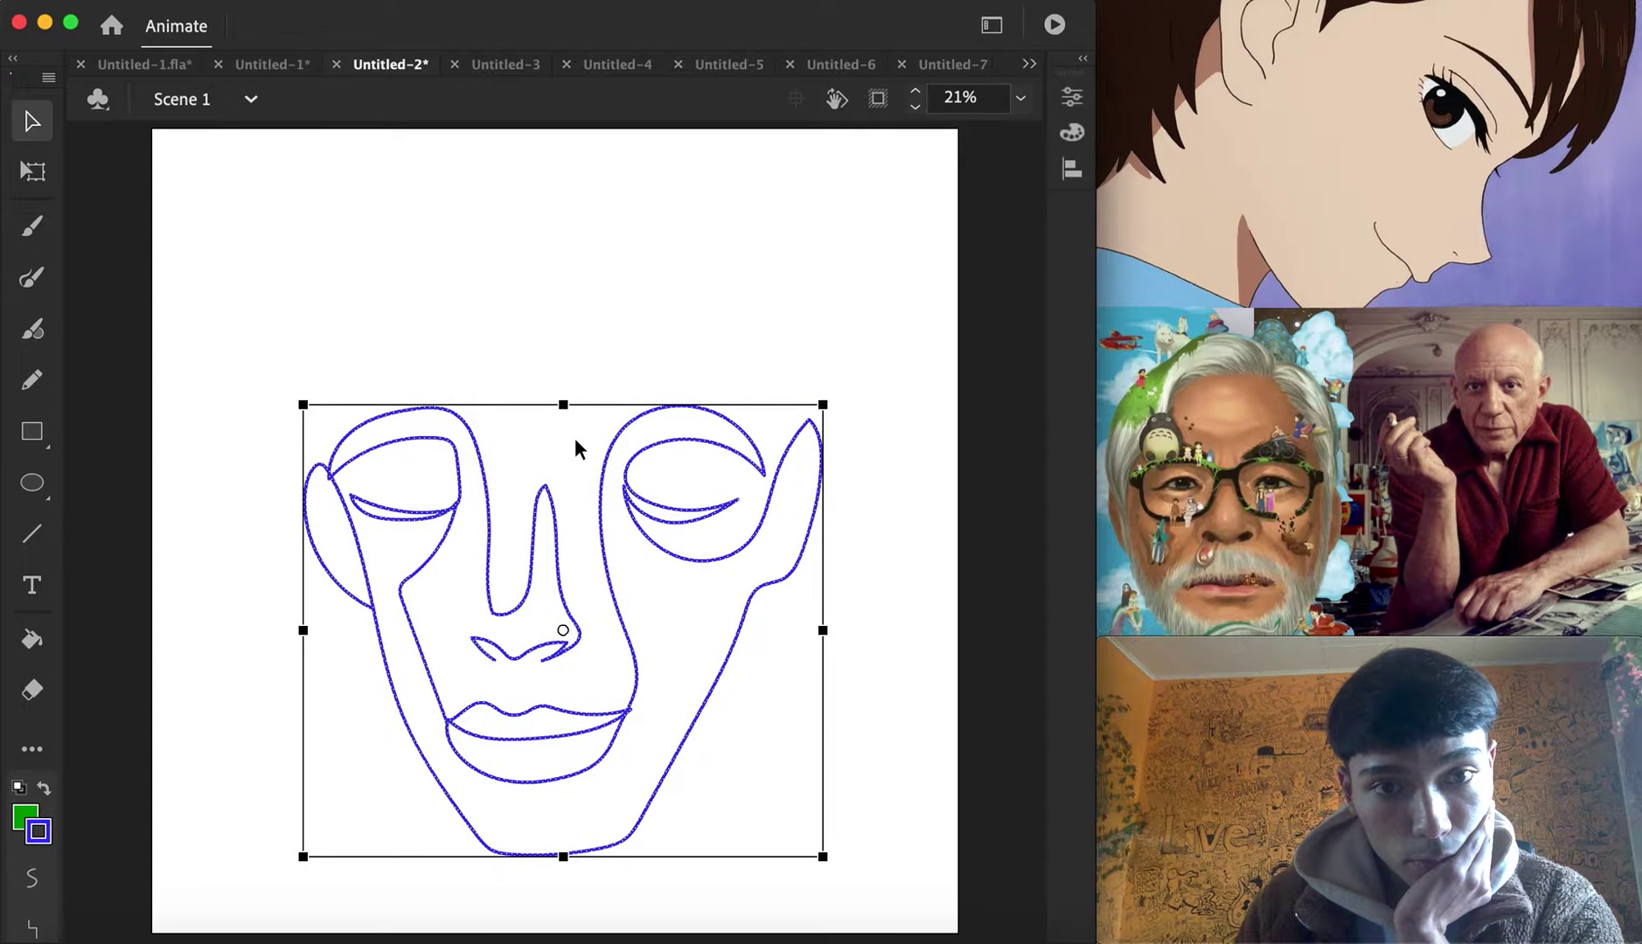
pyautogui.click(369, 359)
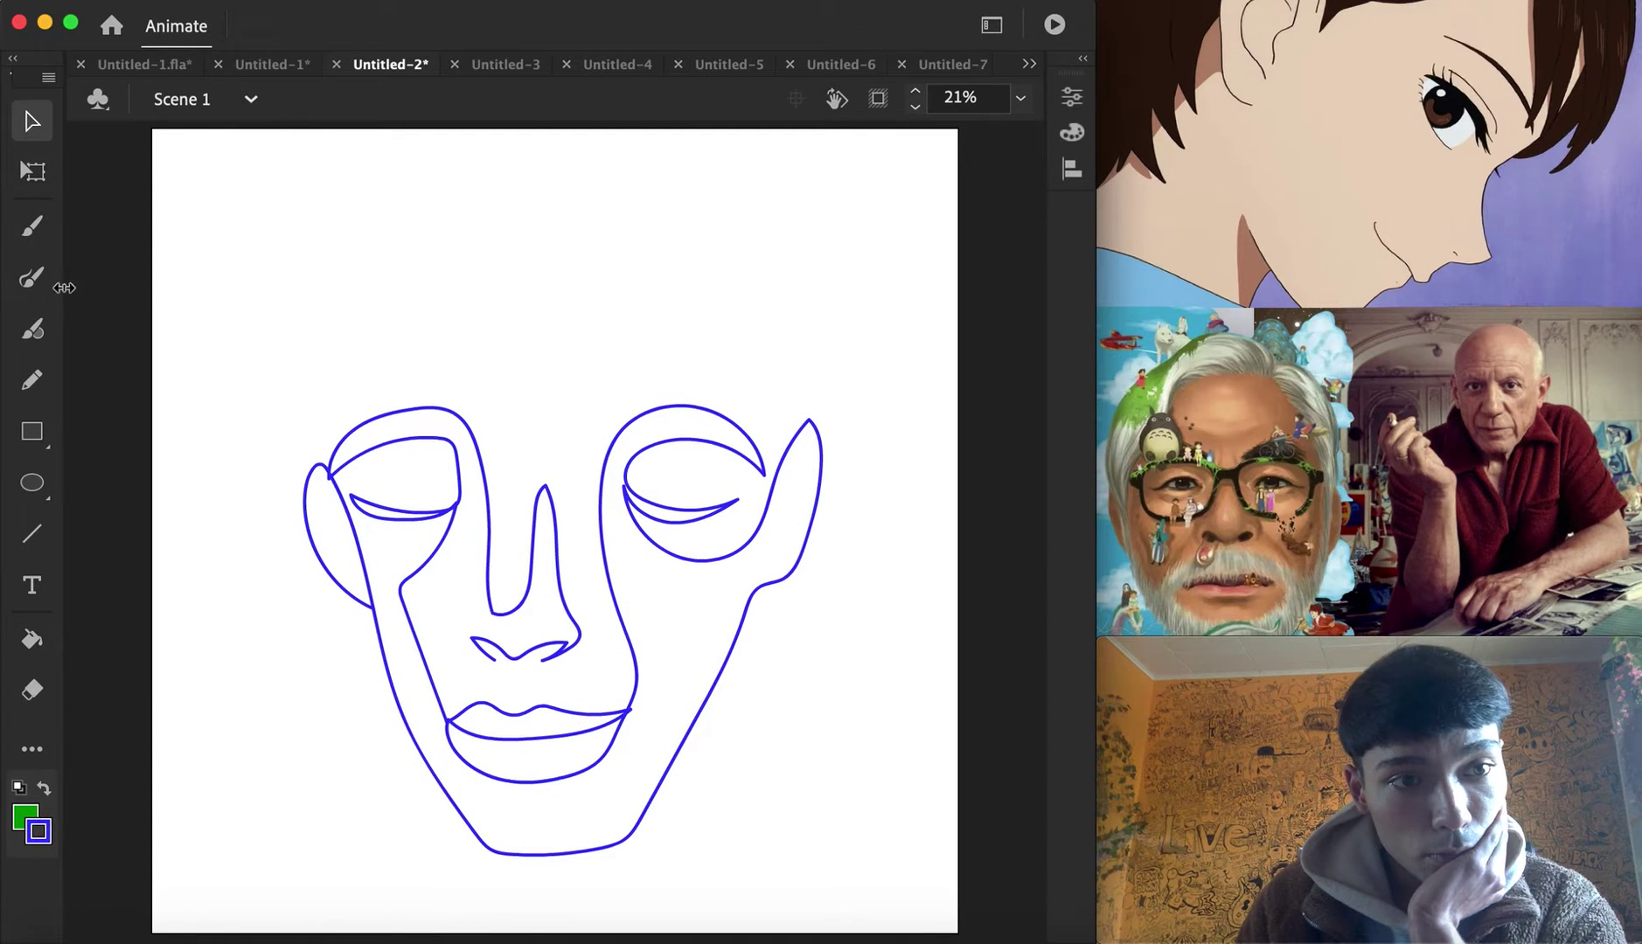
# Brush a spiky hairline across the forehead from the right ear to the left temple in the same blue
pyautogui.click(32, 278)
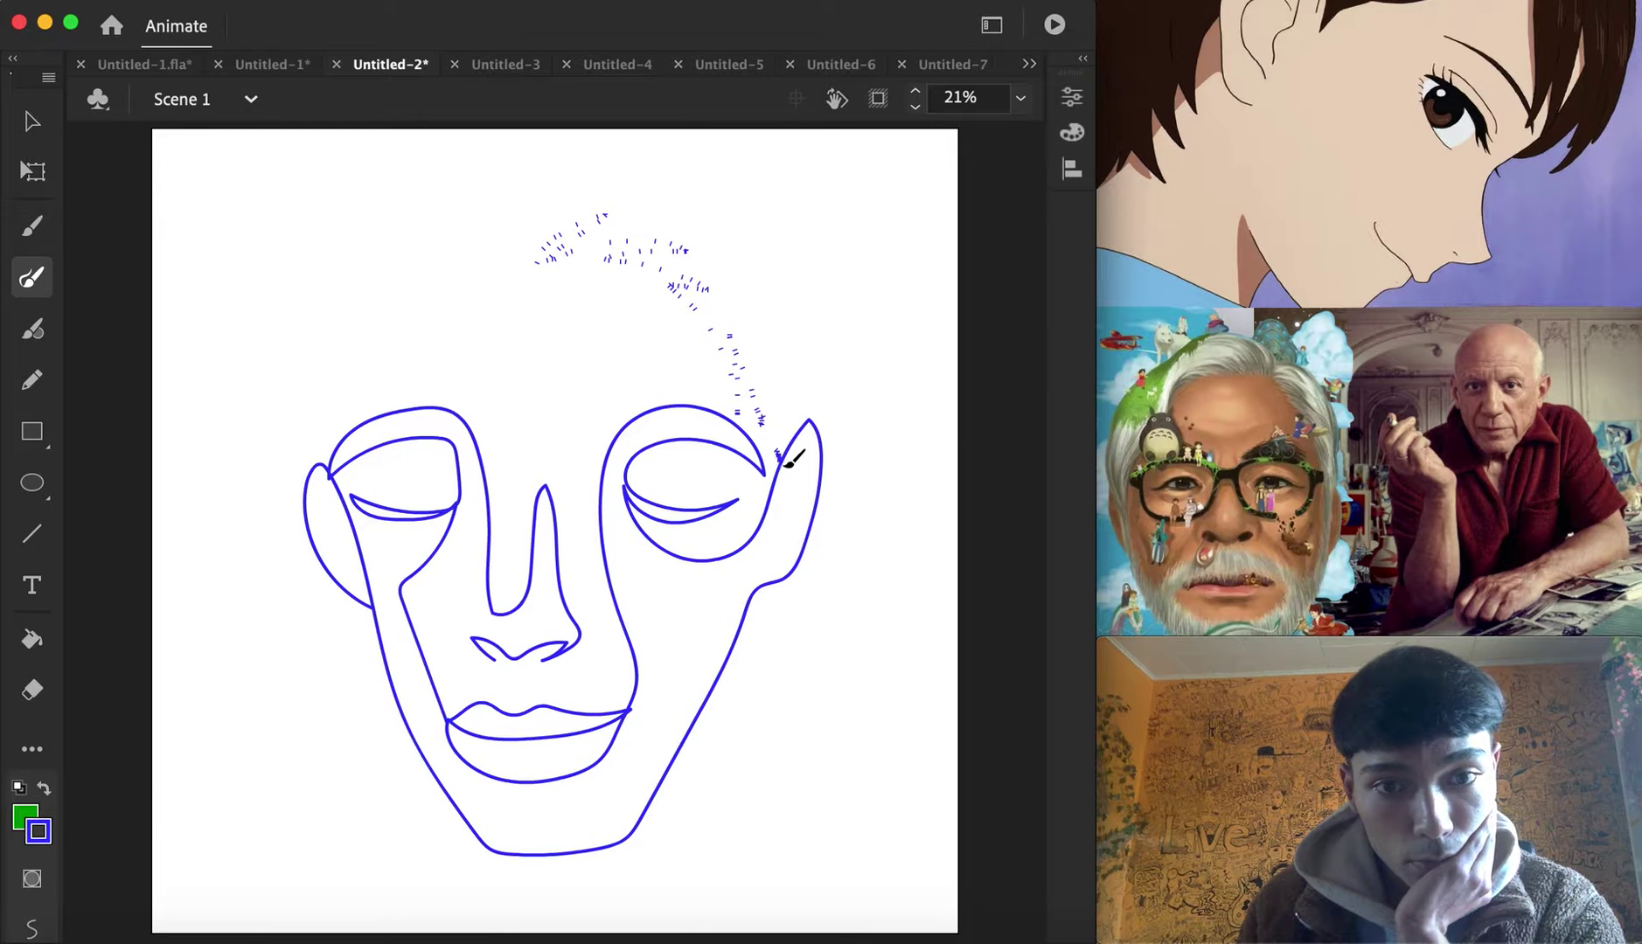
pyautogui.moveTo(785, 464); pyautogui.dragTo(781, 466)
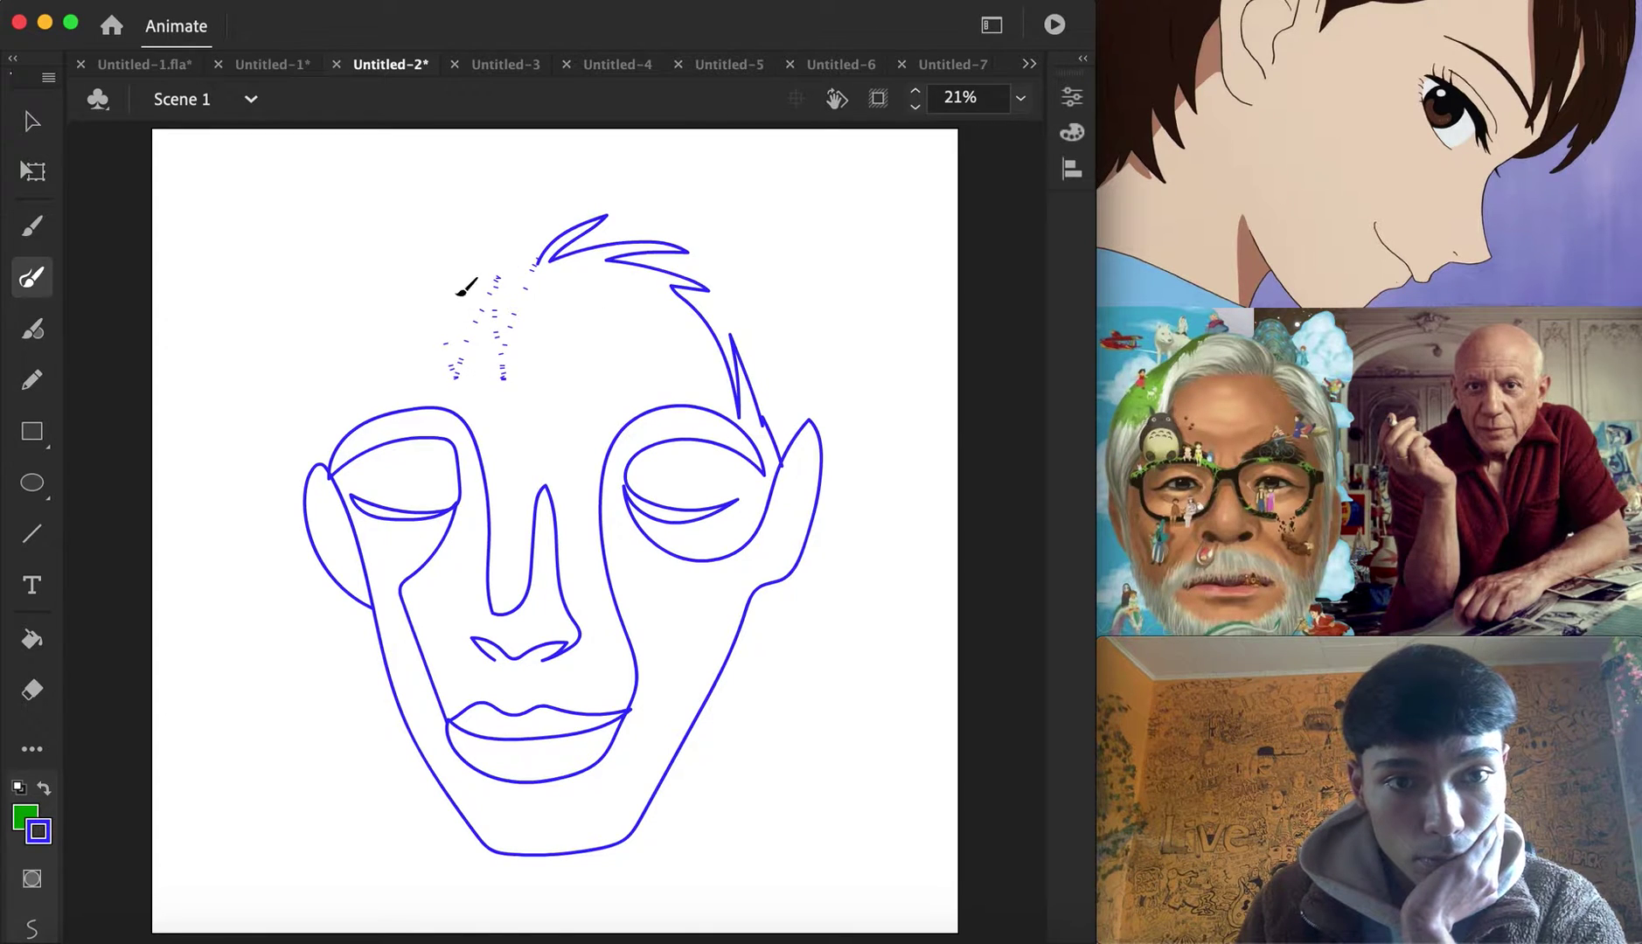
pyautogui.moveTo(331, 286); pyautogui.dragTo(333, 288)
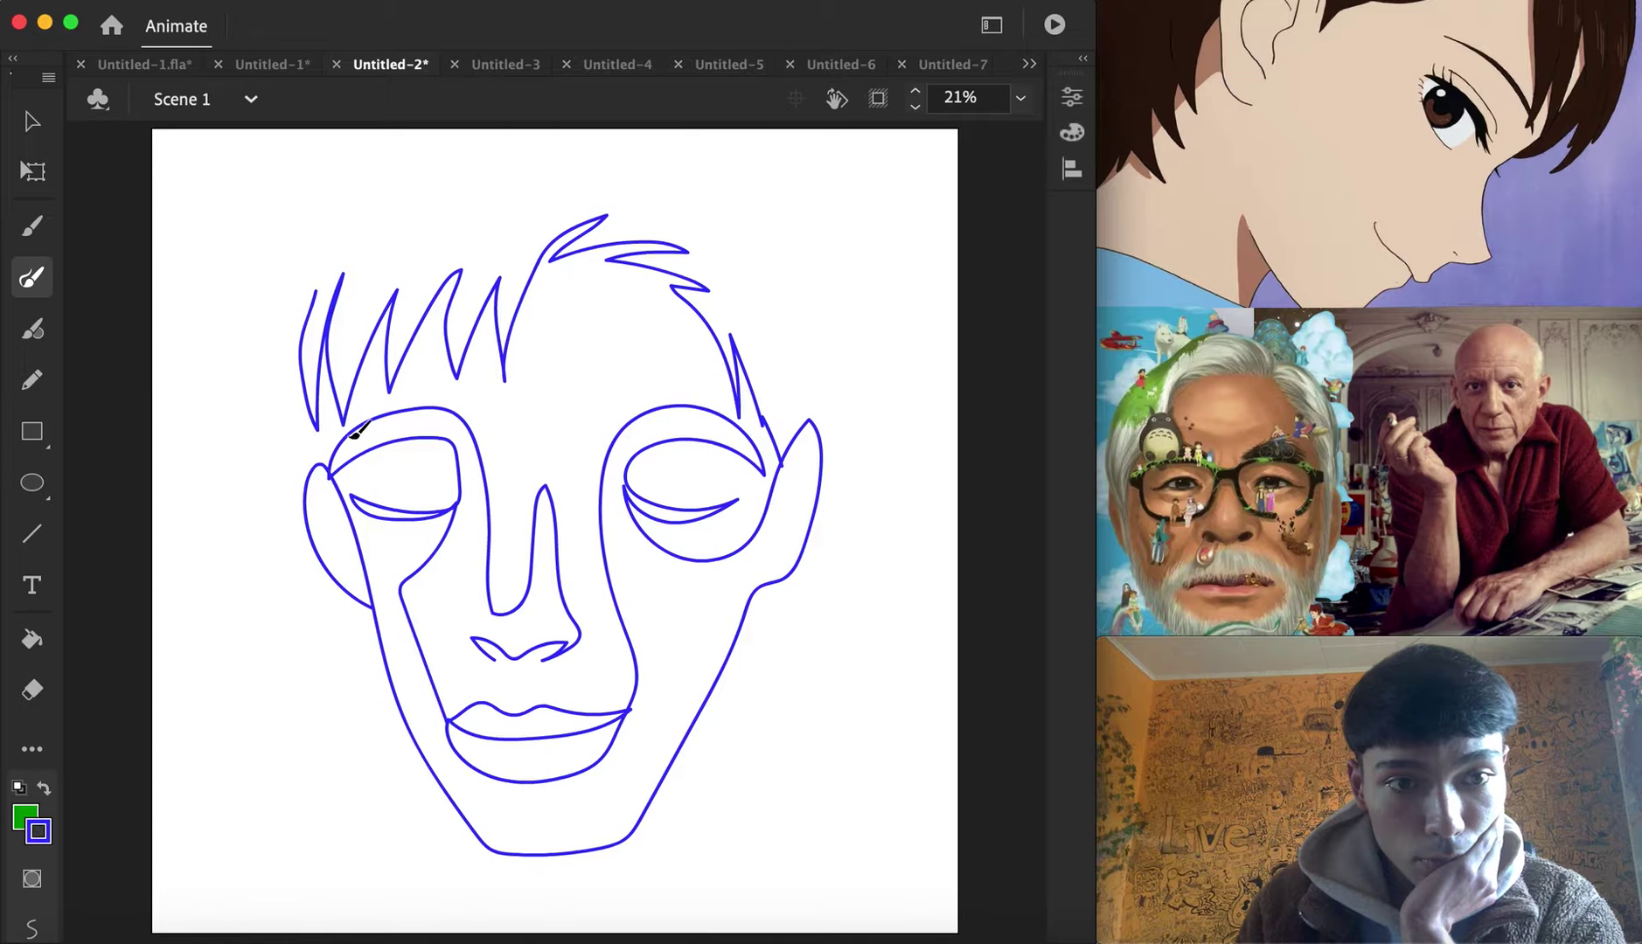
# Move the whole drawing a little further down to make room for hair above the head
pyautogui.click(31, 121)
pyautogui.moveTo(223, 172)
pyautogui.mouseDown()
pyautogui.moveTo(802, 655)
pyautogui.moveTo(890, 882)
pyautogui.mouseUp()
pyautogui.moveTo(742, 647)
pyautogui.mouseDown()
pyautogui.moveTo(751, 682)
pyautogui.moveTo(735, 699)
pyautogui.mouseUp()
# Brush the spiky outer contour of the hair from the right ear over the head to the left temple
pyautogui.click(31, 278)
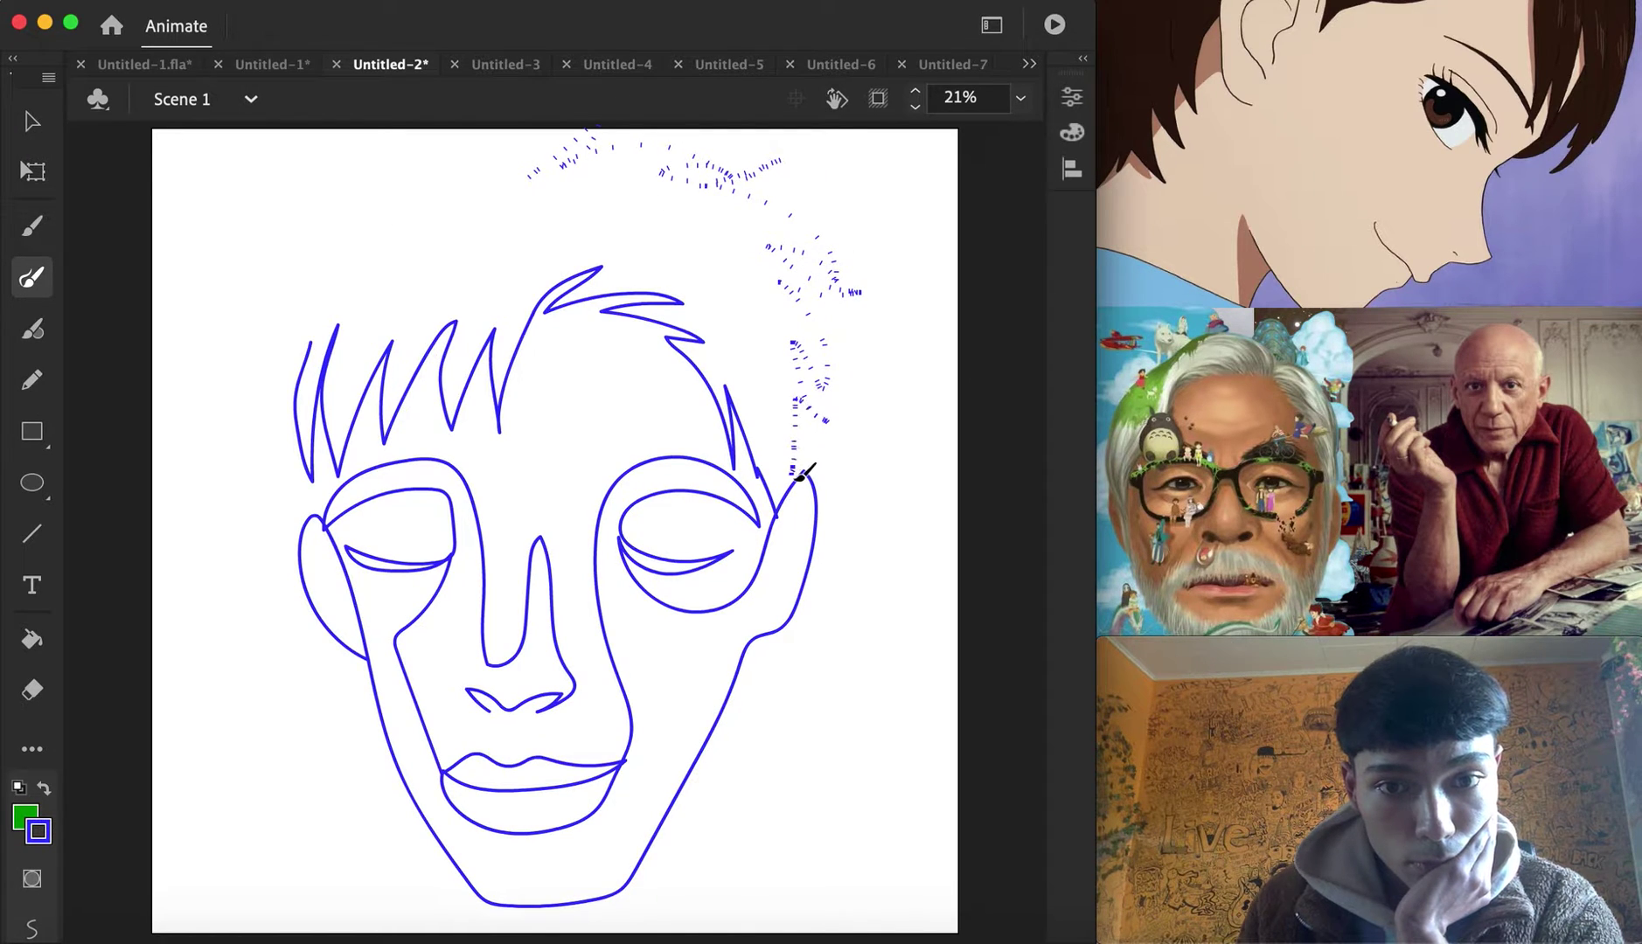
pyautogui.moveTo(817, 476); pyautogui.dragTo(817, 477)
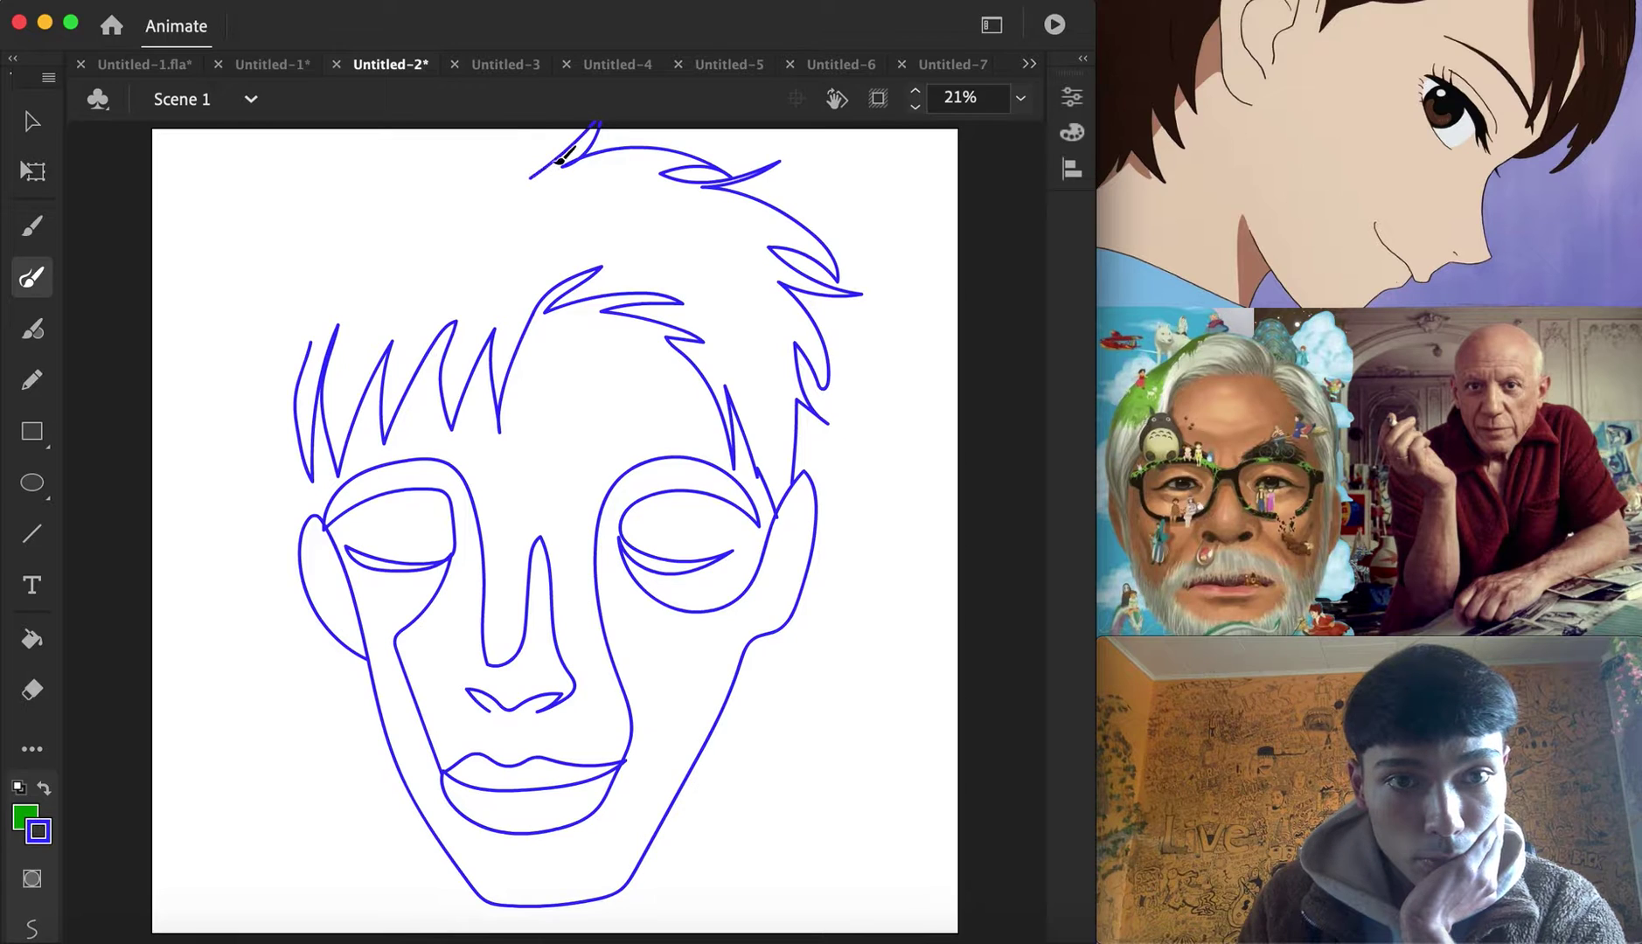
pyautogui.moveTo(437, 138)
pyautogui.mouseDown()
pyautogui.moveTo(338, 159)
pyautogui.moveTo(284, 264)
pyautogui.moveTo(308, 389)
pyautogui.mouseUp()
pyautogui.moveTo(324, 518); pyautogui.dragTo(325, 521)
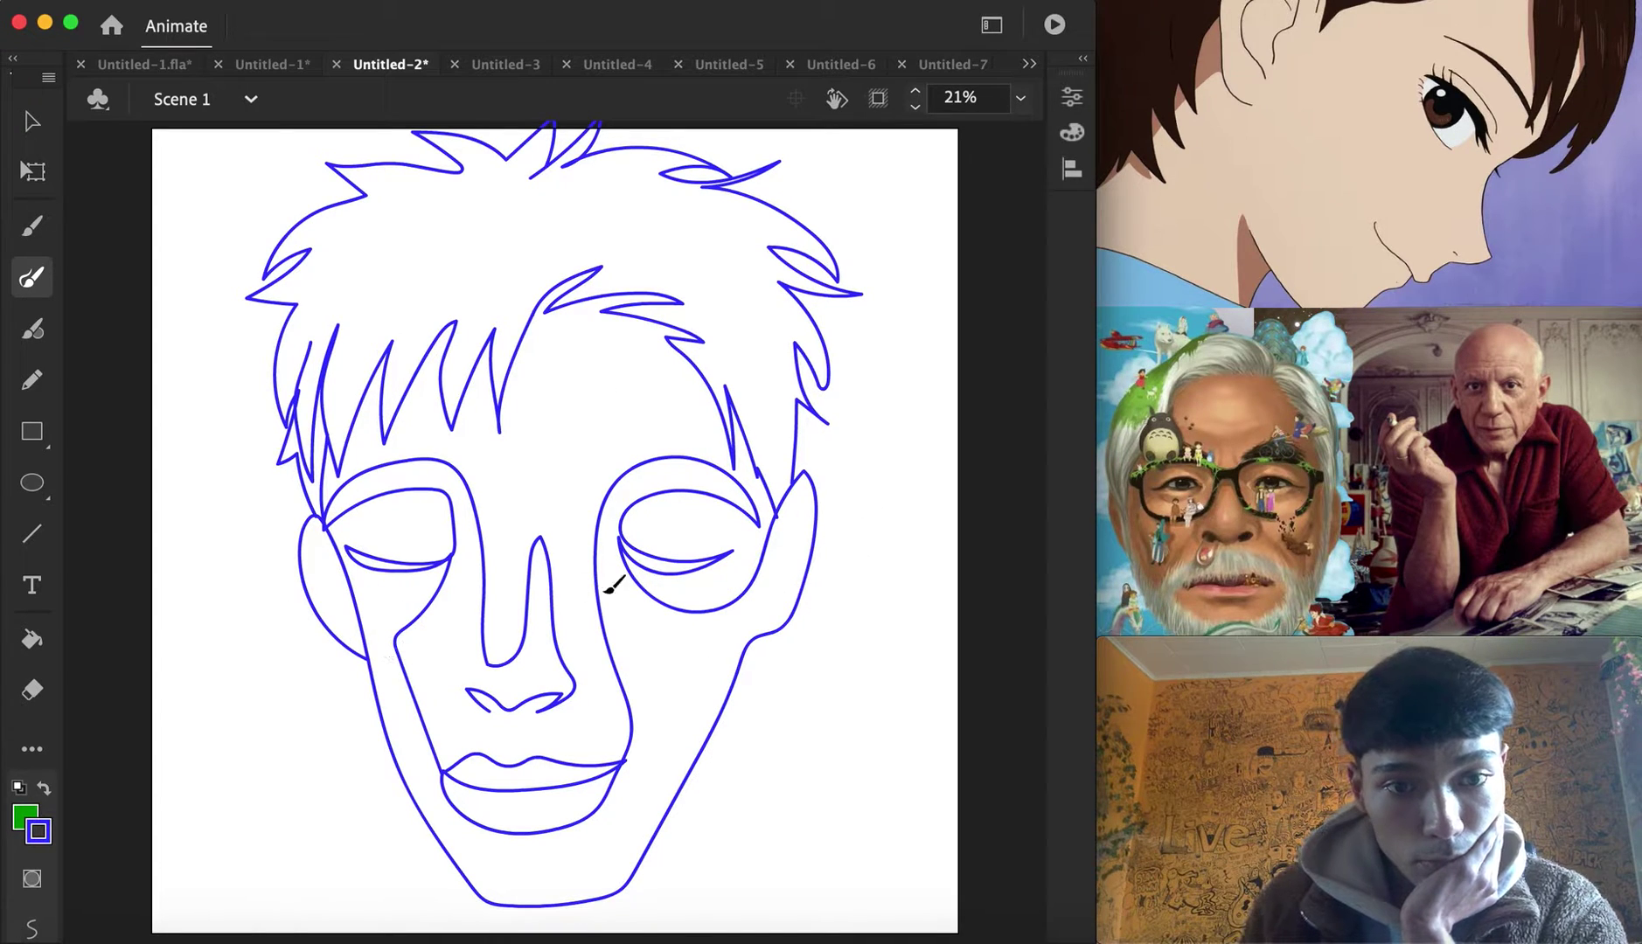
pyautogui.press('v')
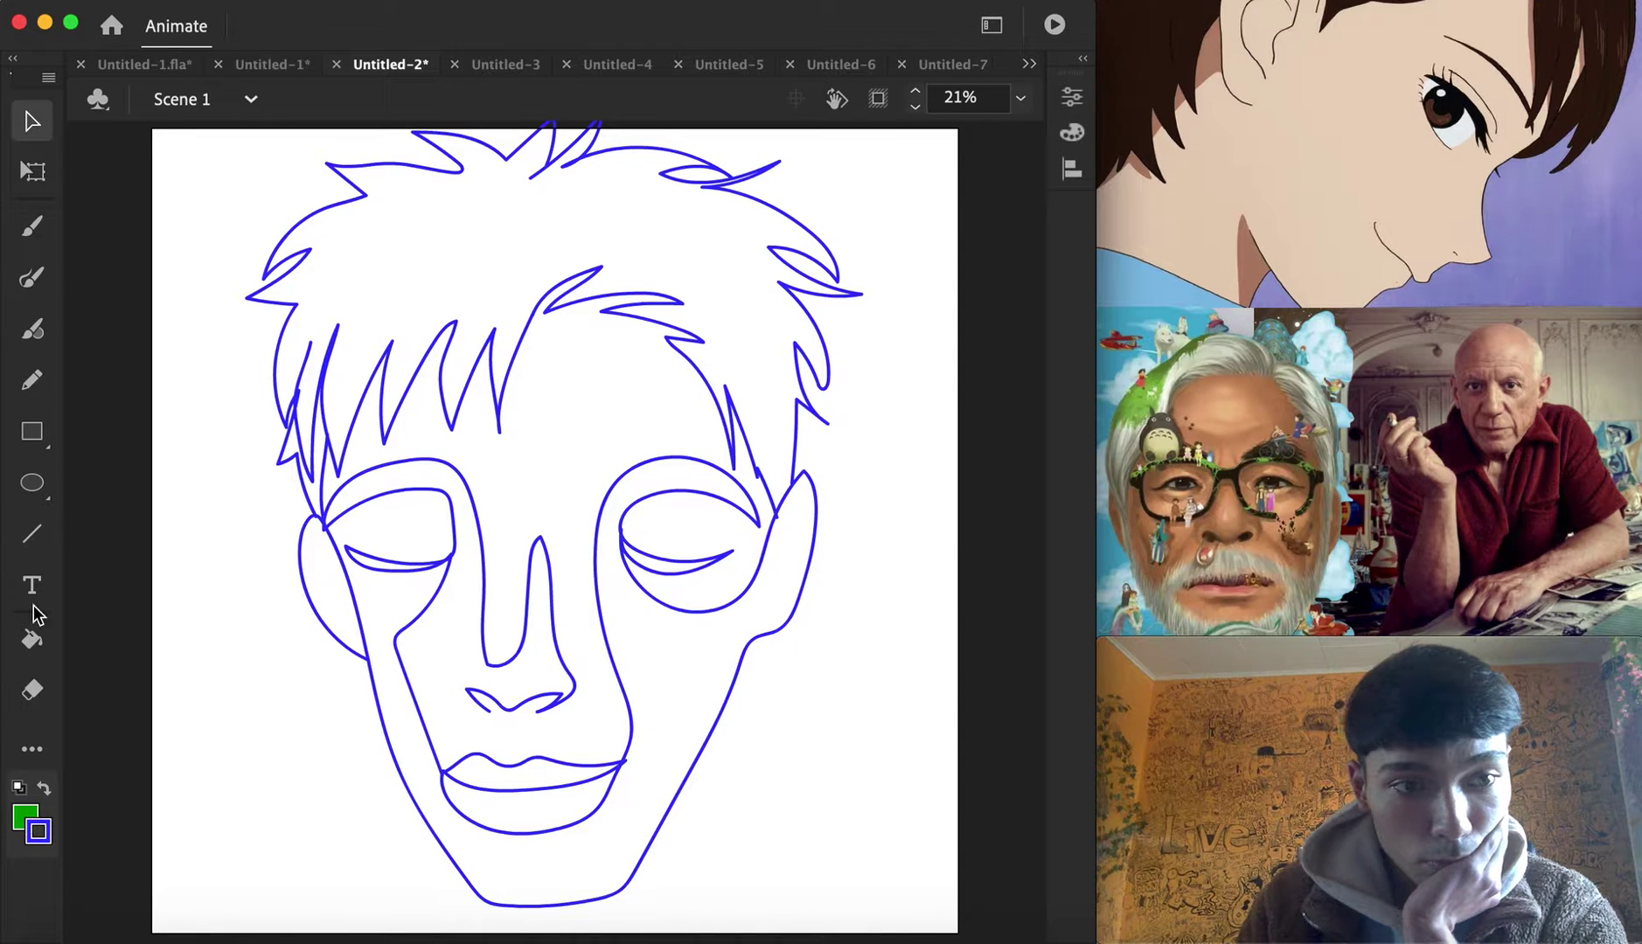
# Brush jagged inner lines that divide the hair into a parting, side bands and fringe sections
pyautogui.click(31, 277)
pyautogui.moveTo(540, 175)
pyautogui.mouseDown()
pyautogui.moveTo(743, 260)
pyautogui.moveTo(802, 395)
pyautogui.moveTo(734, 359)
pyautogui.moveTo(770, 374)
pyautogui.mouseUp()
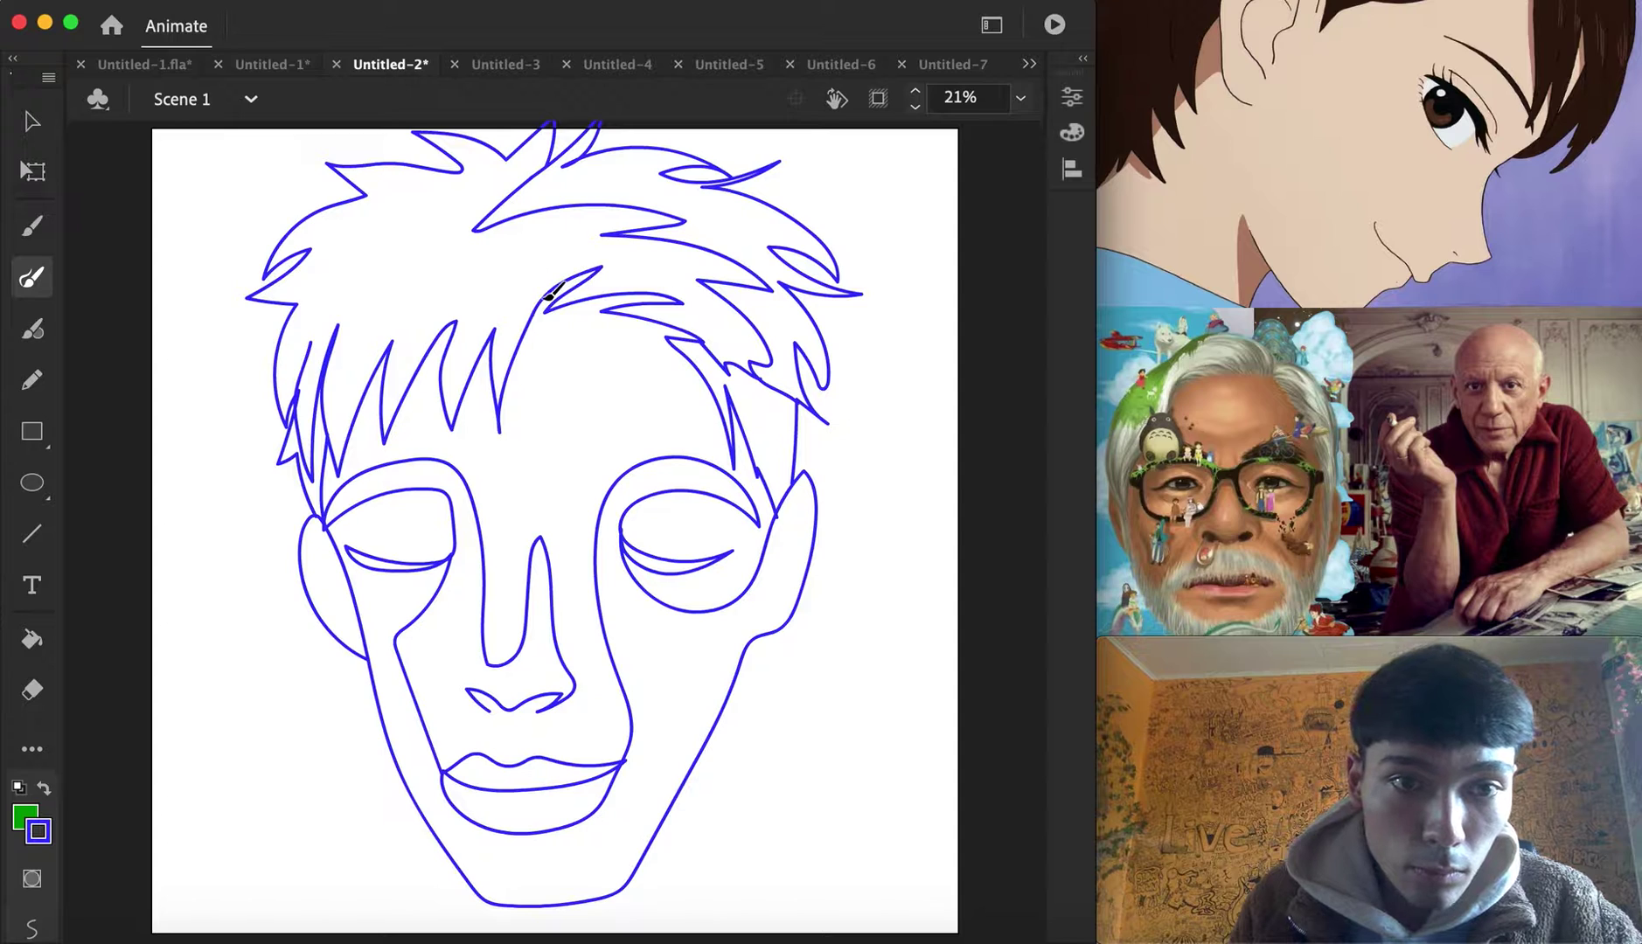
pyautogui.moveTo(543, 305)
pyautogui.mouseDown()
pyautogui.moveTo(485, 235)
pyautogui.moveTo(512, 229)
pyautogui.mouseUp()
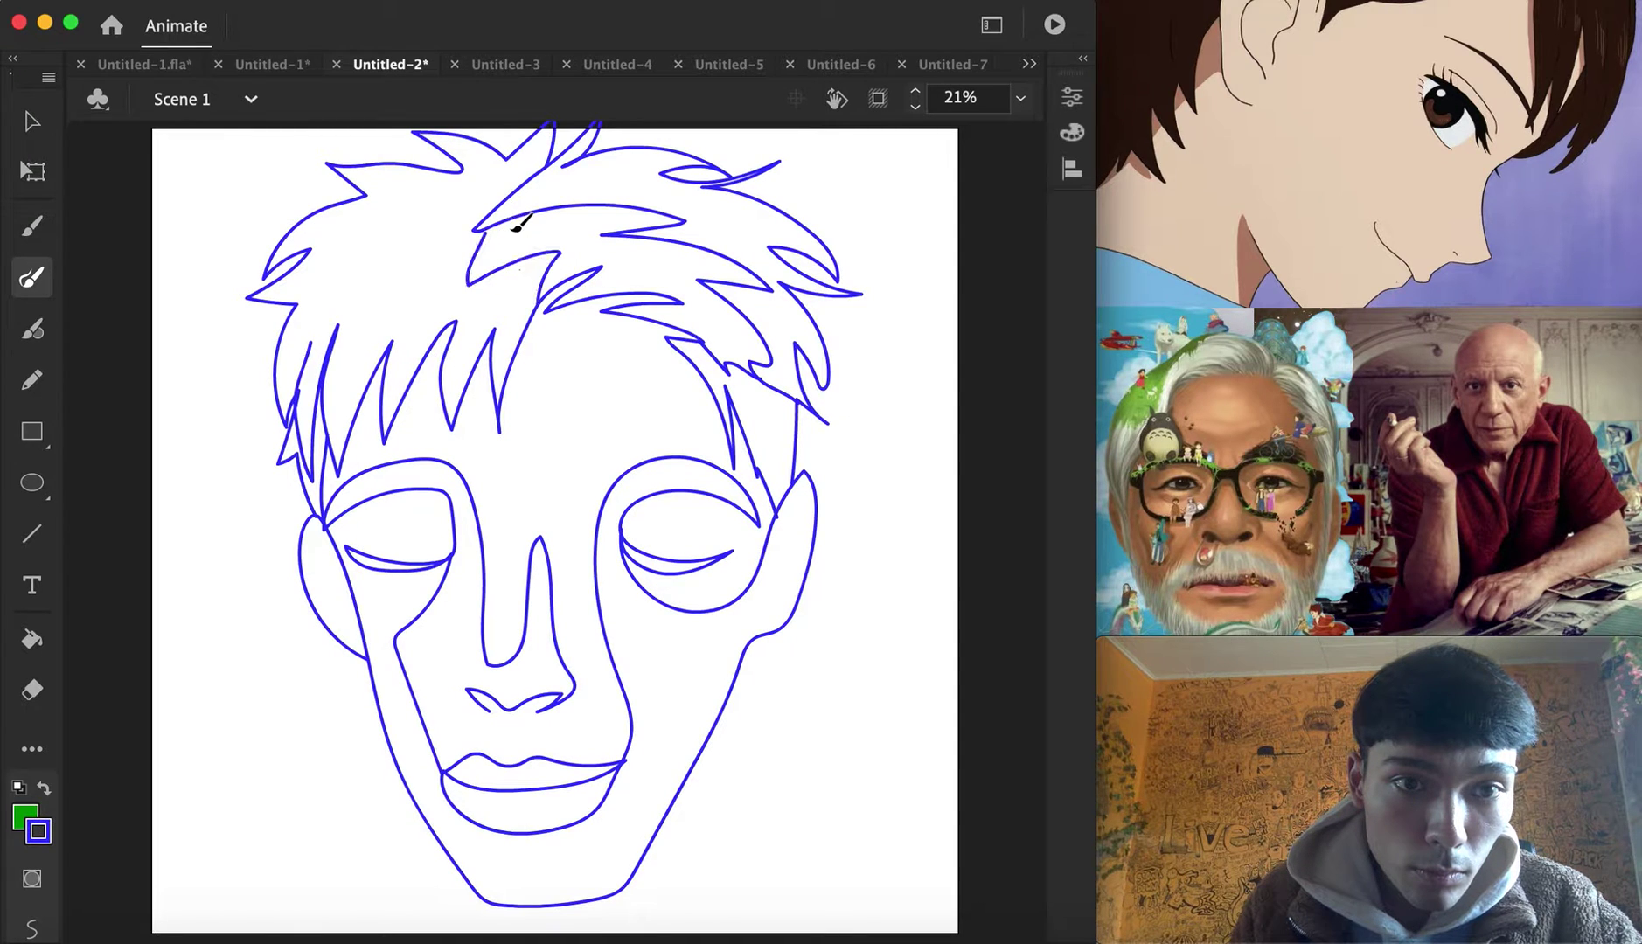
pyautogui.moveTo(379, 305); pyautogui.dragTo(333, 348)
pyautogui.moveTo(417, 203)
pyautogui.mouseDown()
pyautogui.moveTo(339, 213)
pyautogui.moveTo(305, 251)
pyautogui.mouseUp()
pyautogui.press('v')
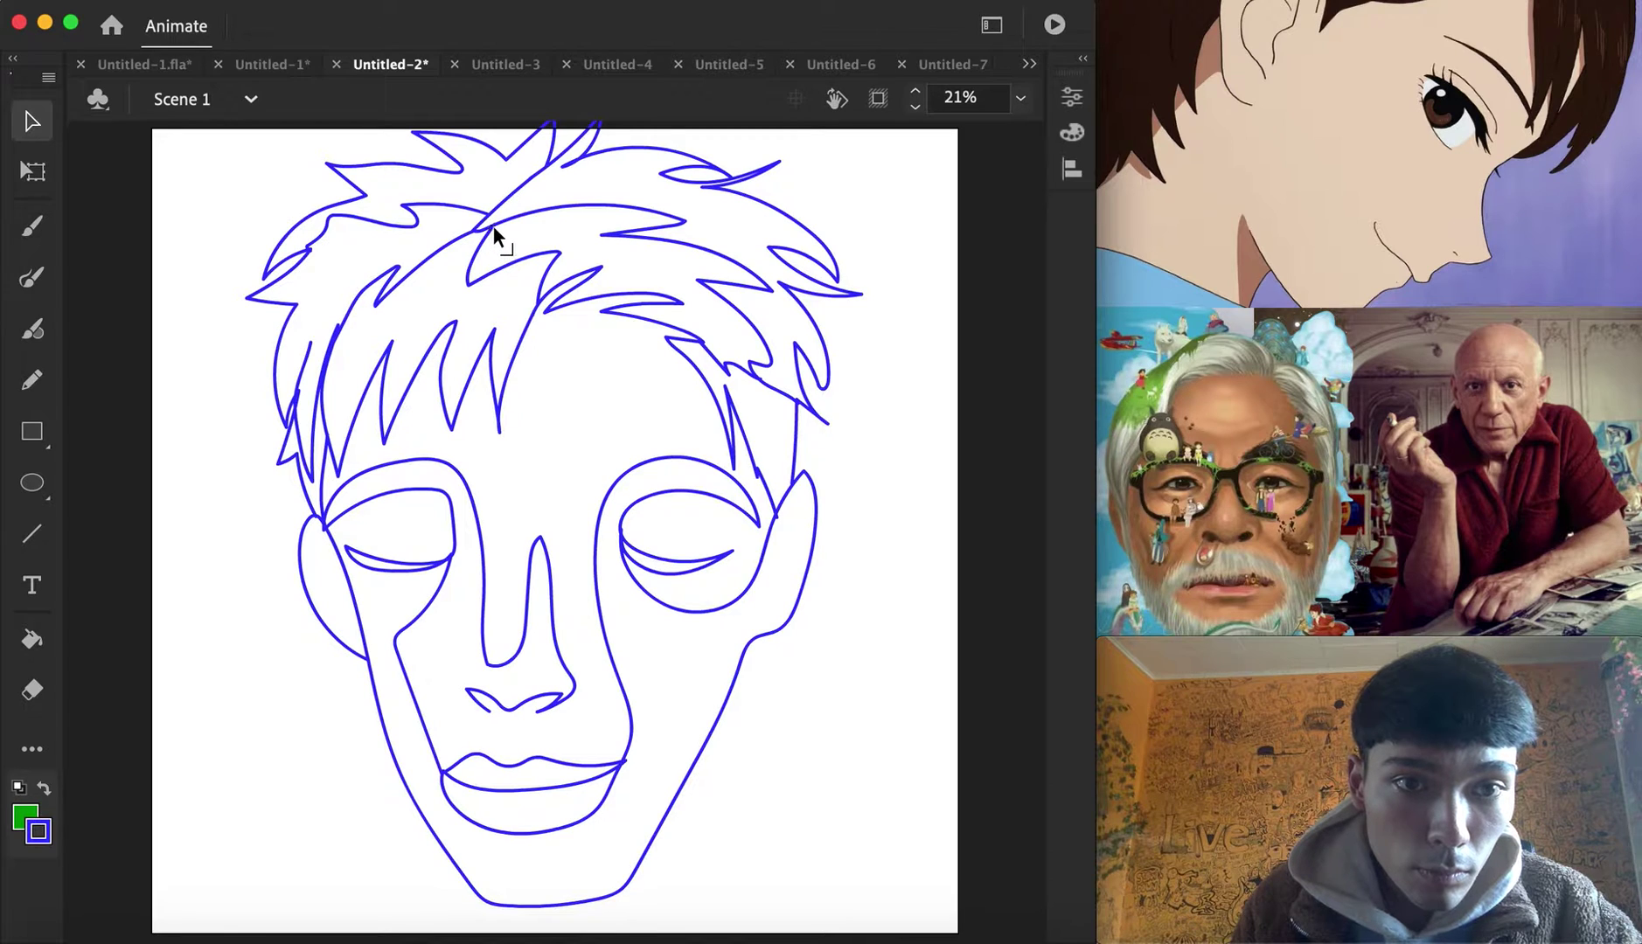
# Fill the middle hair bands and the strands at the right temple with the same blue as the outlines
pyautogui.click(30, 628)
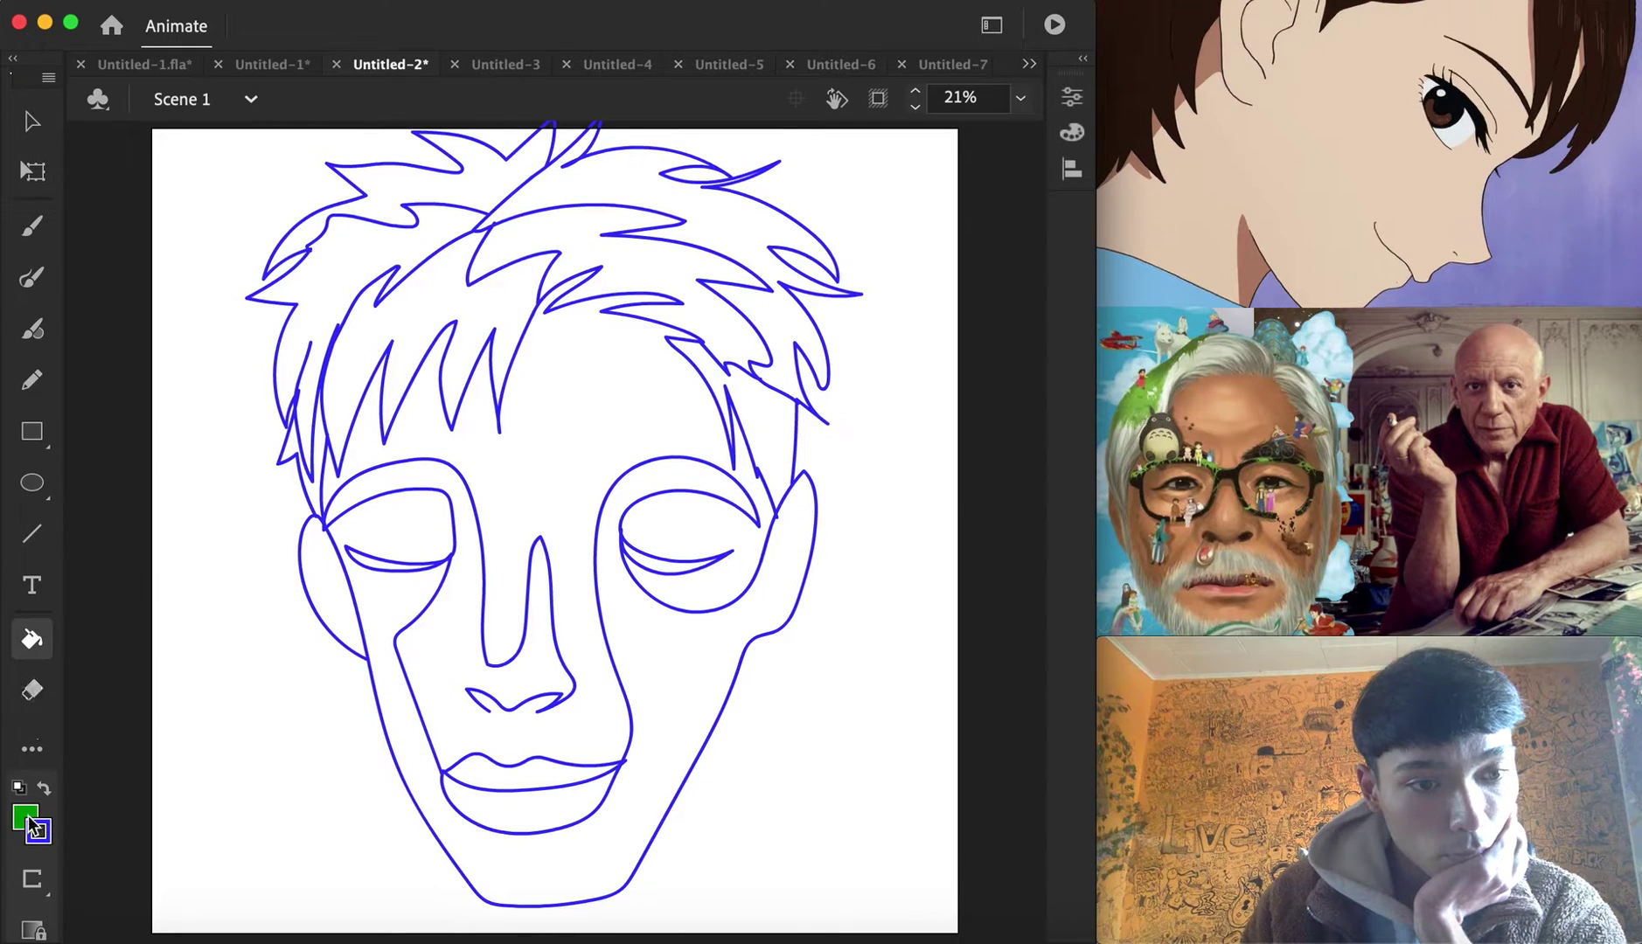
pyautogui.click(25, 817)
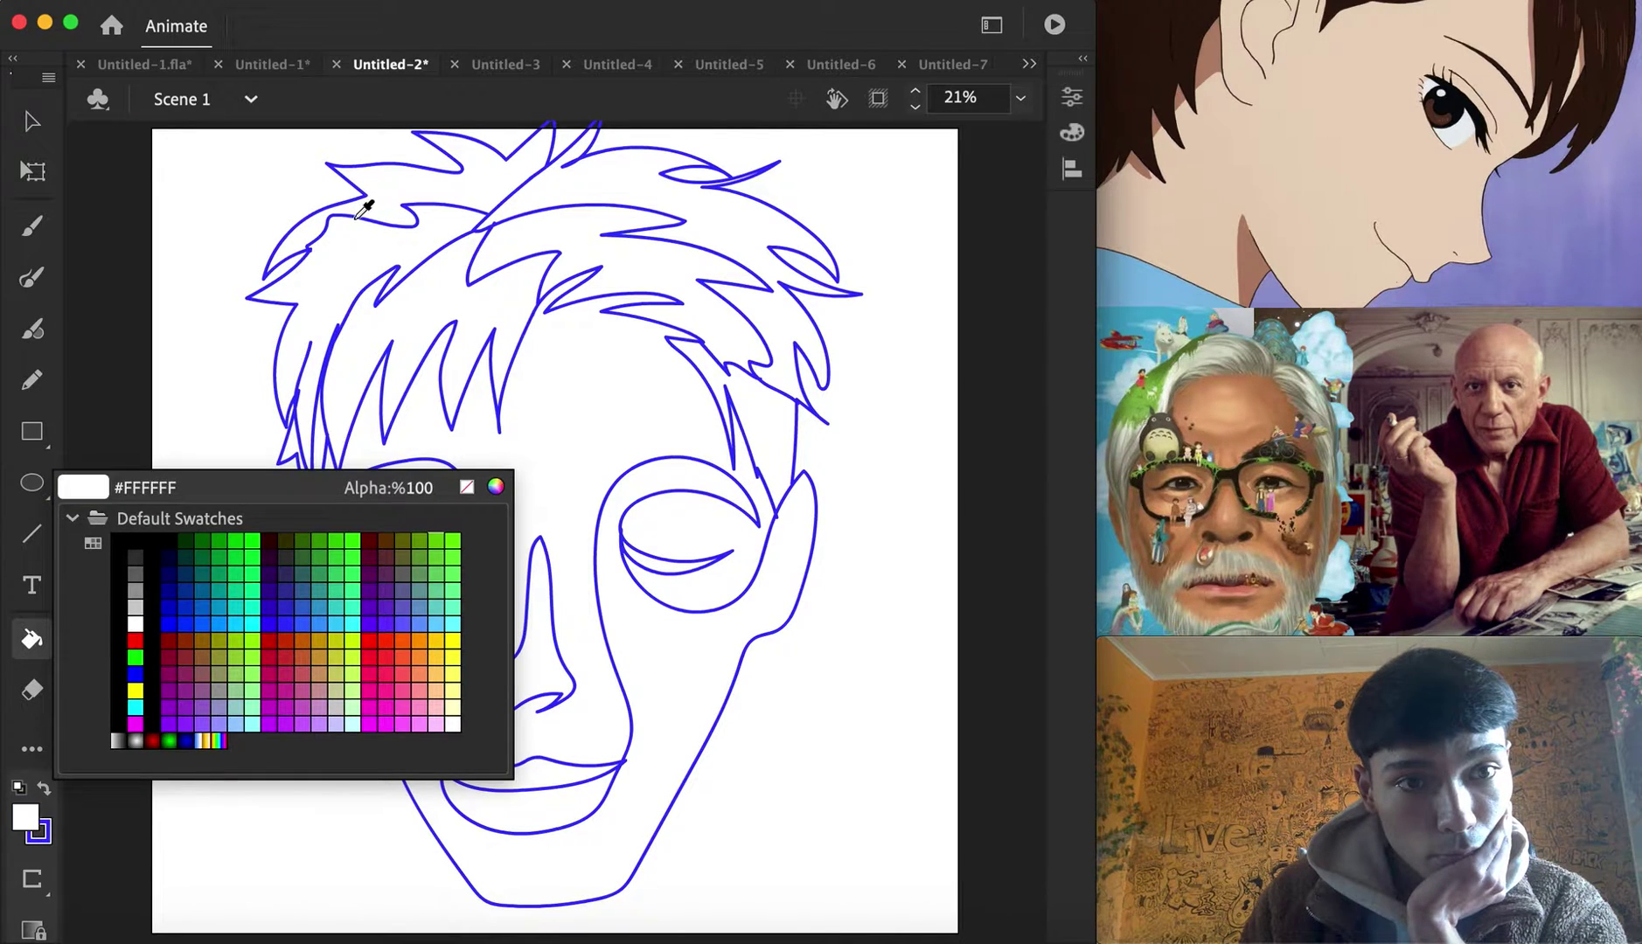
pyautogui.press('Escape')
pyautogui.click(376, 243)
pyautogui.click(619, 177)
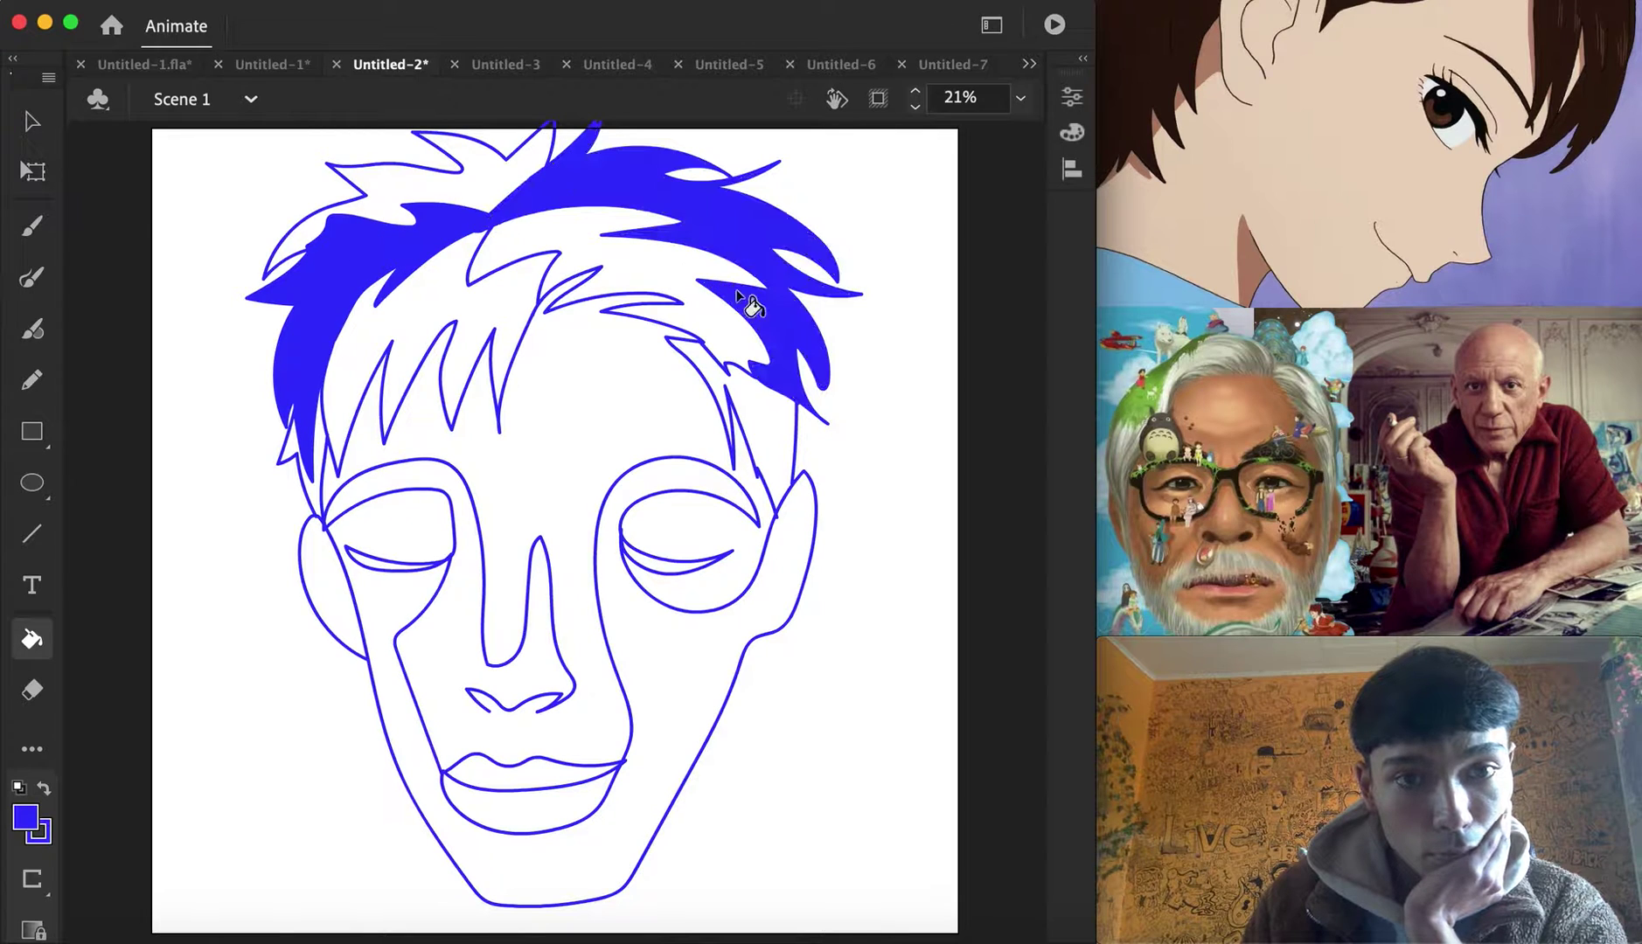
pyautogui.click(743, 411)
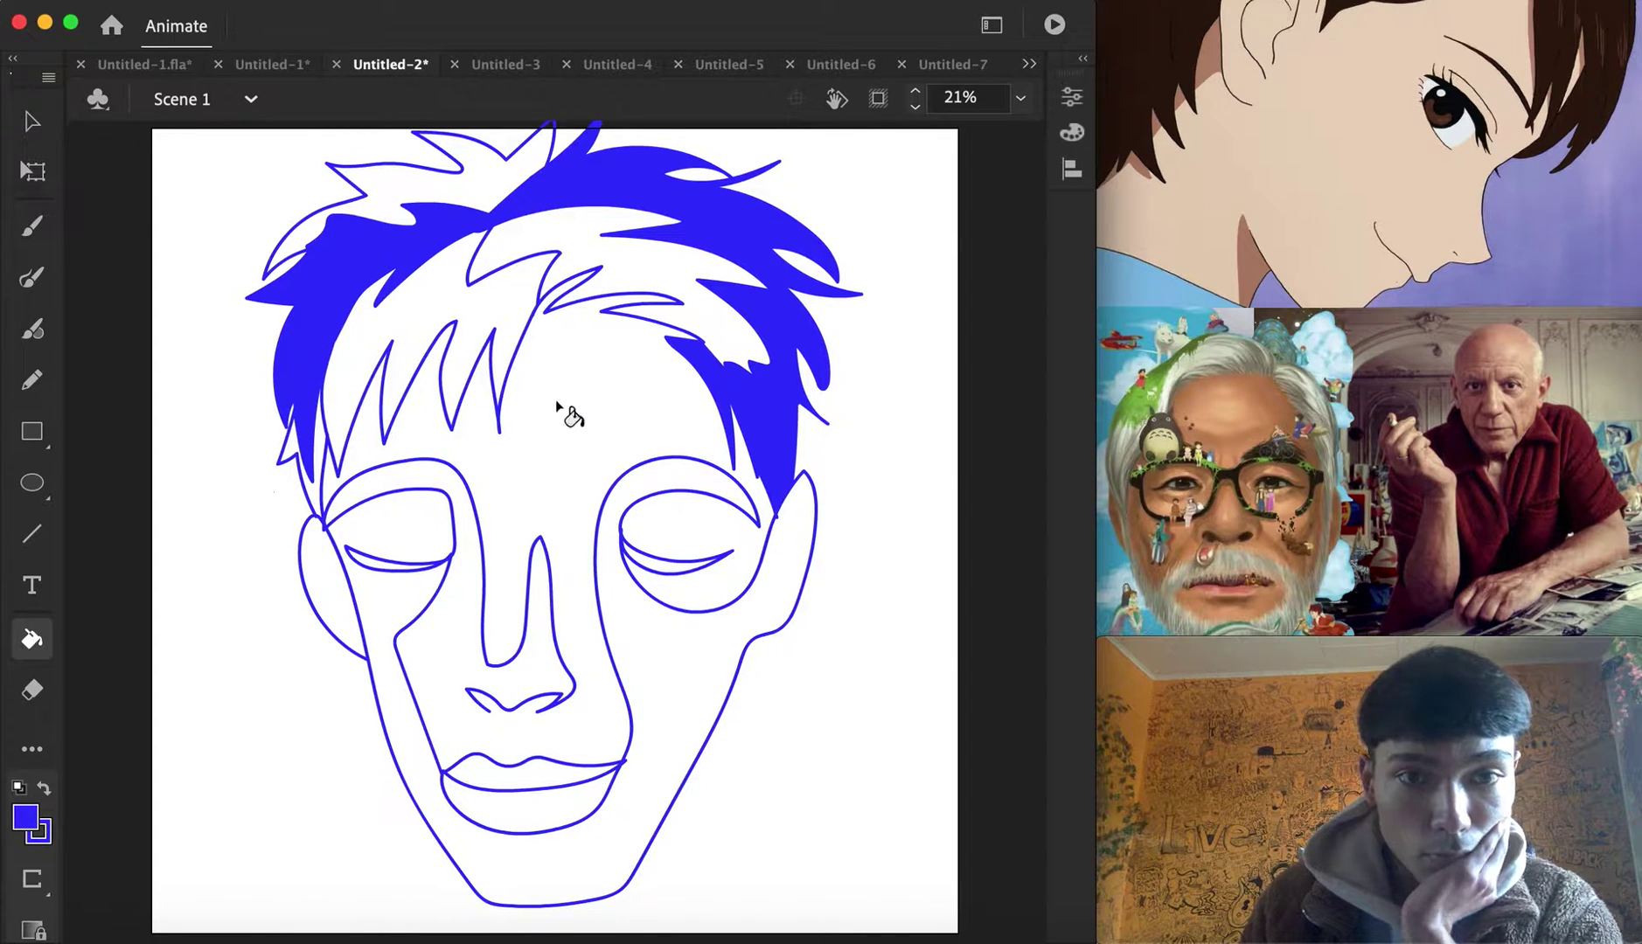
# Fill the left fringe and the tuft at the upper left of the hair with muted violet-blue #6666CC
pyautogui.click(26, 818)
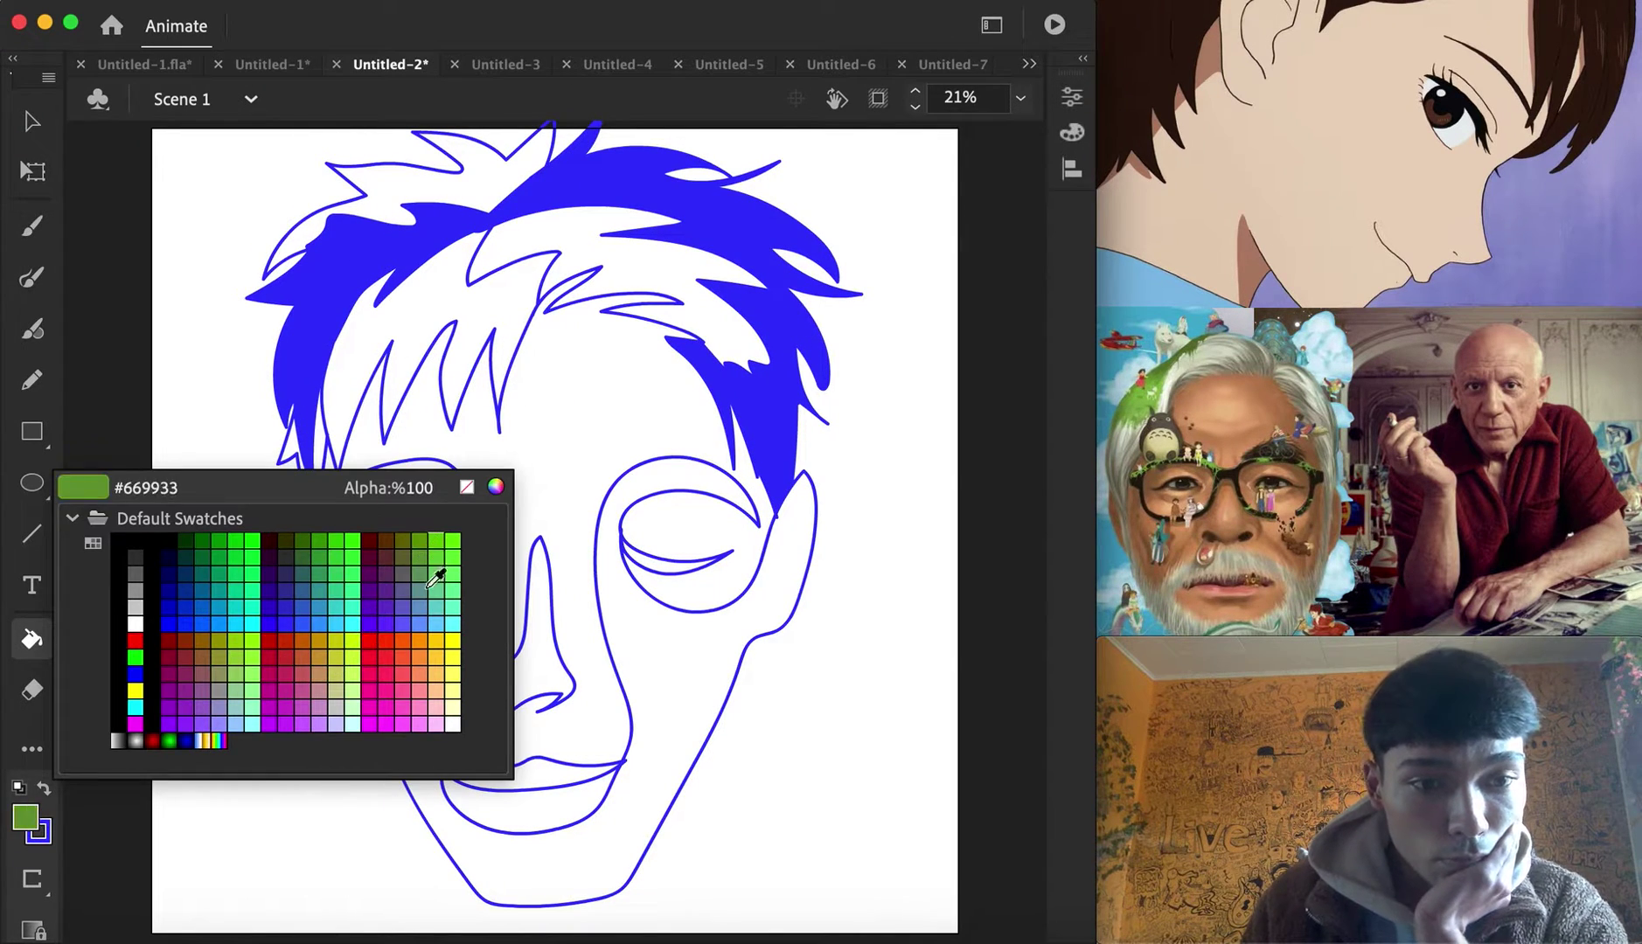
pyautogui.click(422, 587)
pyautogui.click(448, 319)
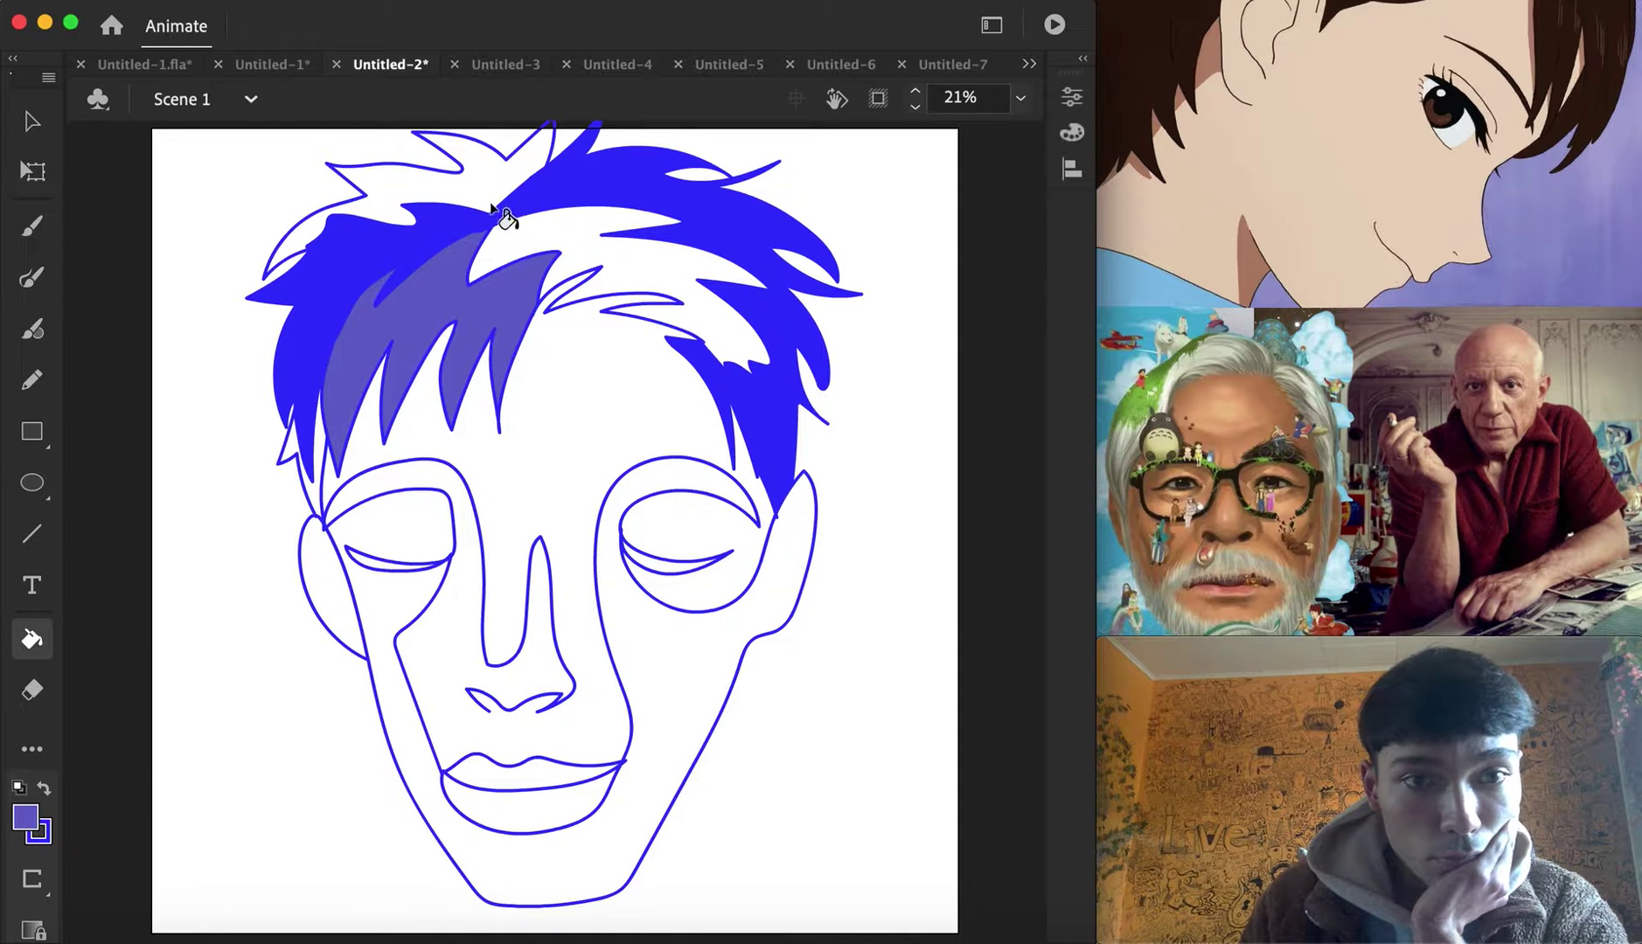
pyautogui.click(516, 185)
# Fill the right fringe, the outer face with the right ear, the left eyelid and the upper lip with light blue
pyautogui.click(26, 818)
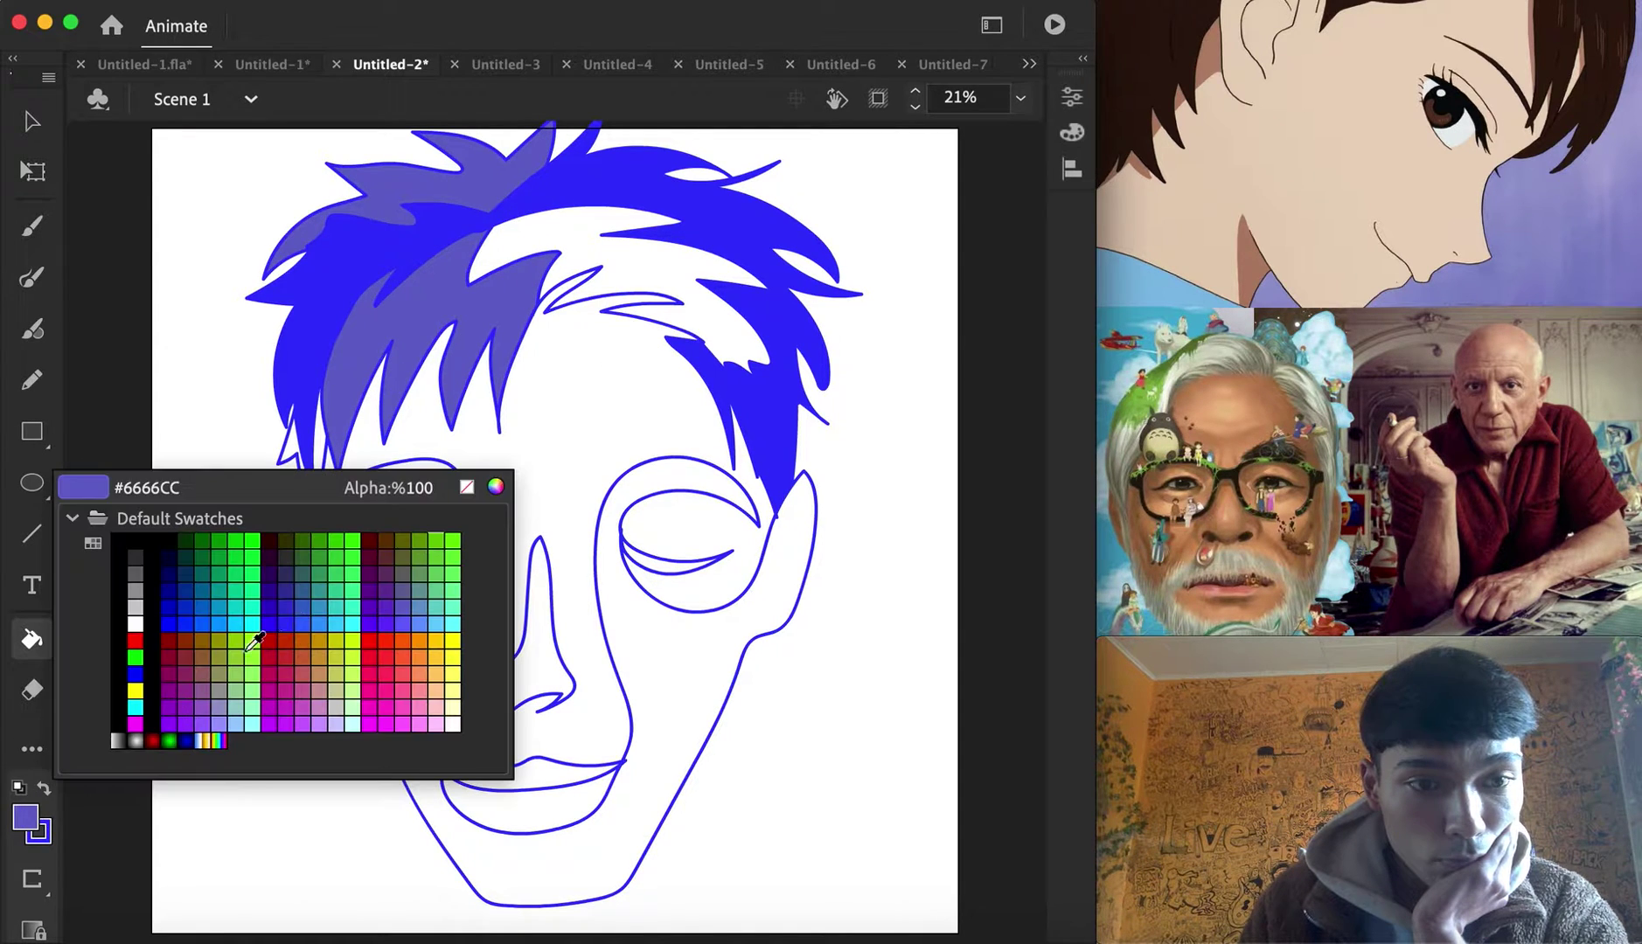
pyautogui.click(428, 612)
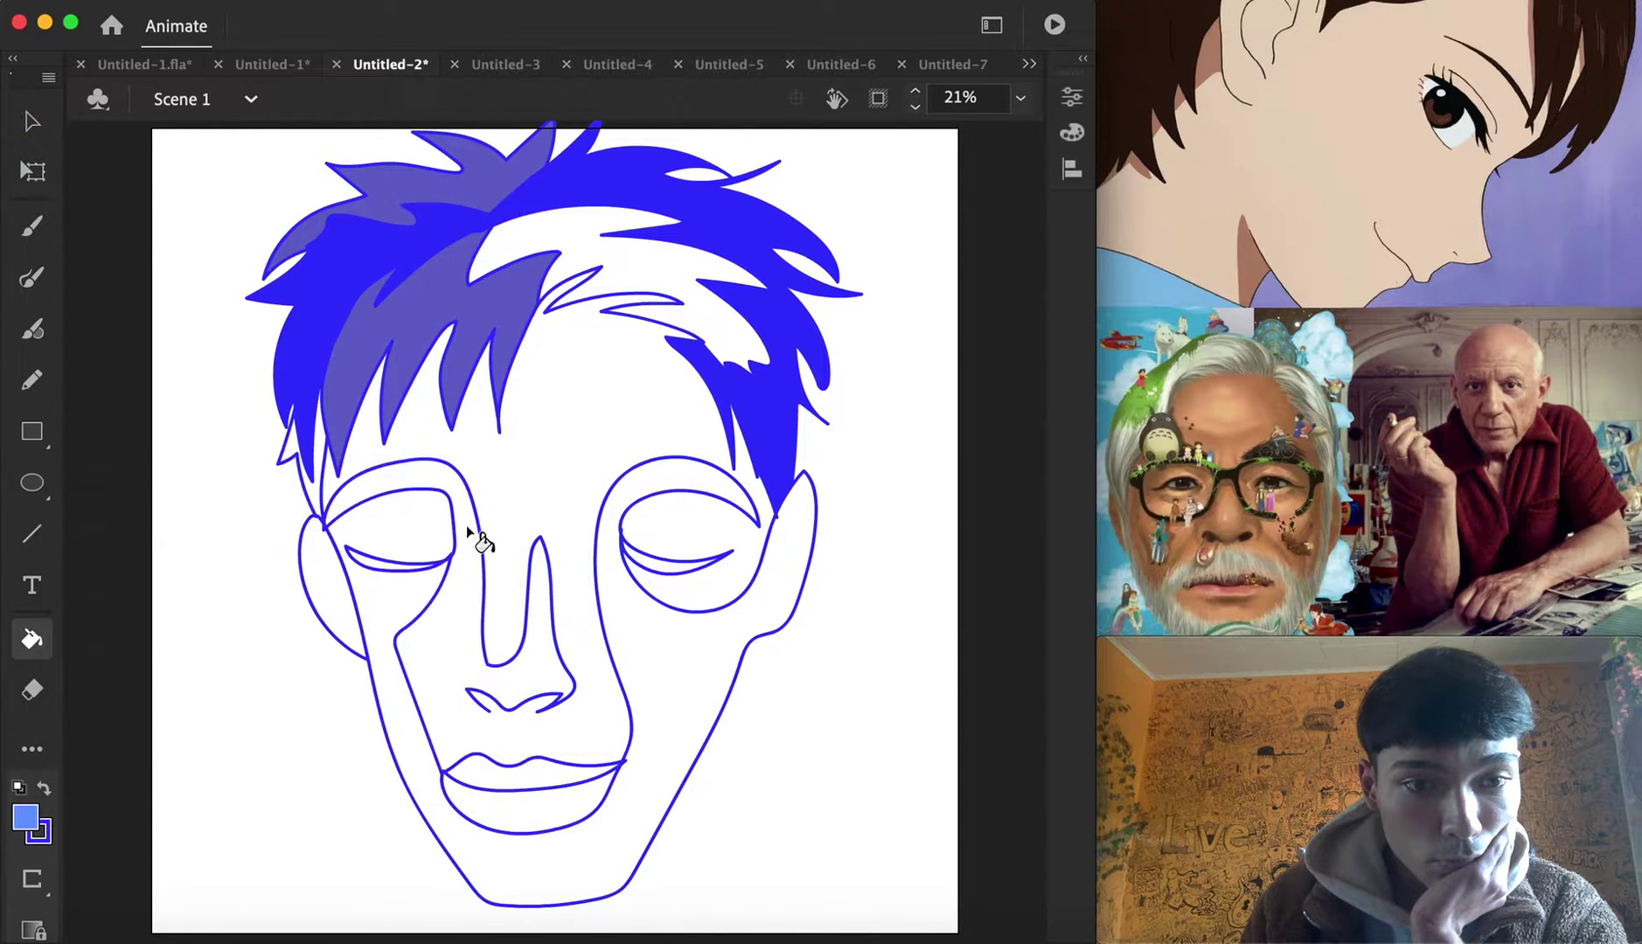
pyautogui.click(629, 272)
pyautogui.click(623, 666)
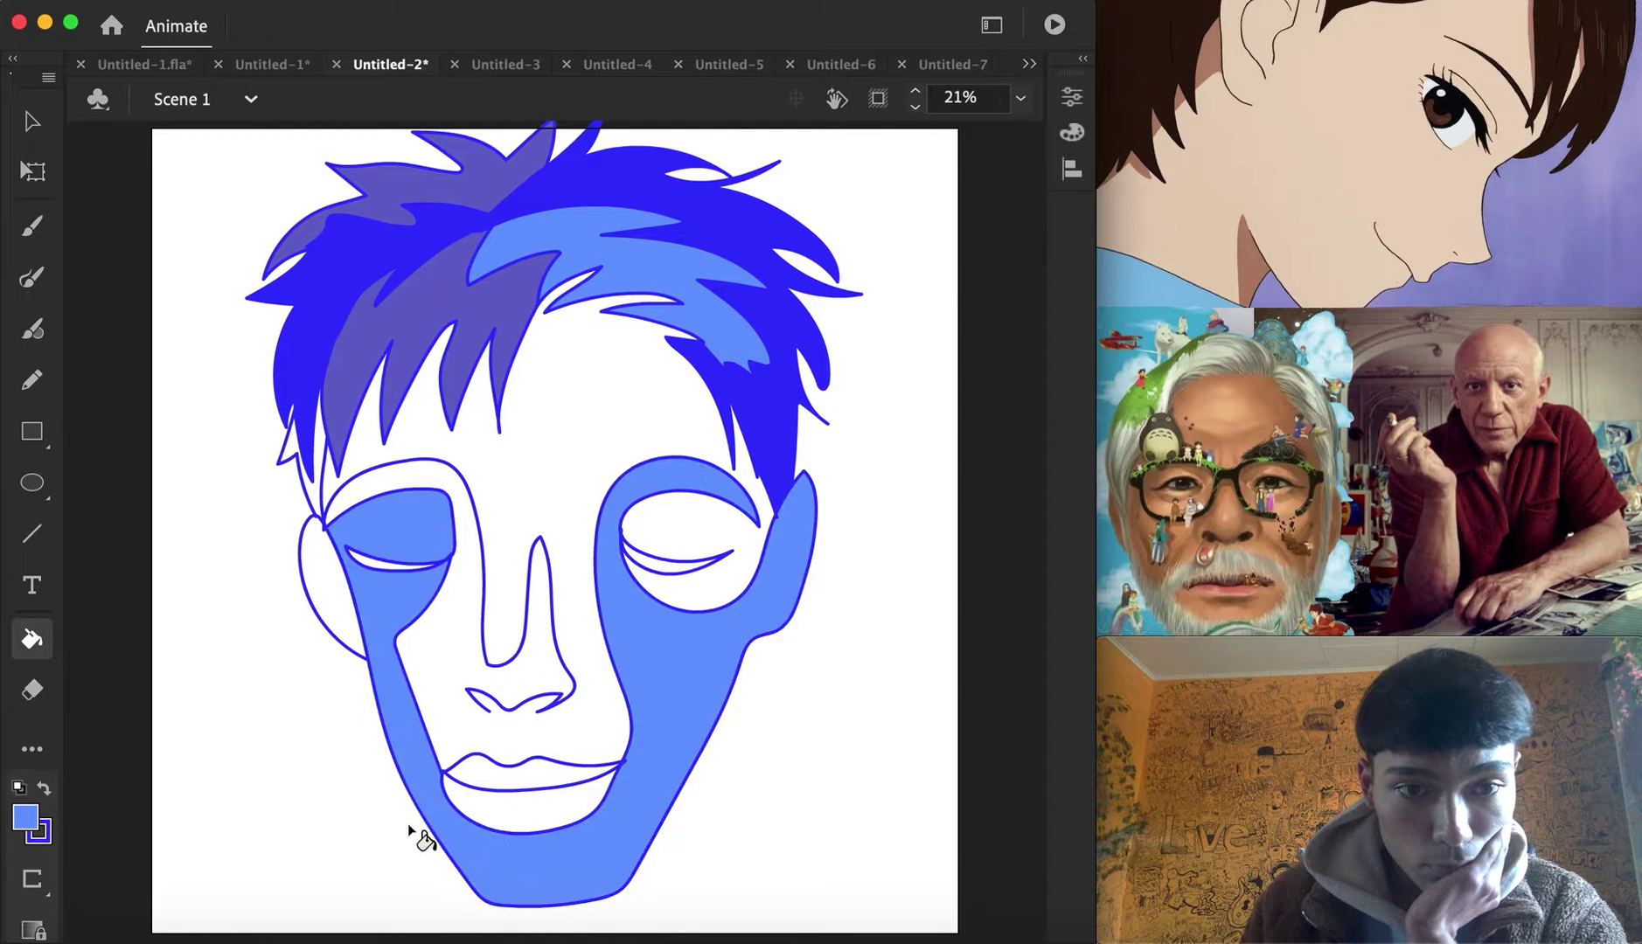
pyautogui.click(506, 778)
# Fill the narrow slits of both half-closed eyes with dark blue #0000CC
pyautogui.click(26, 818)
pyautogui.click(170, 607)
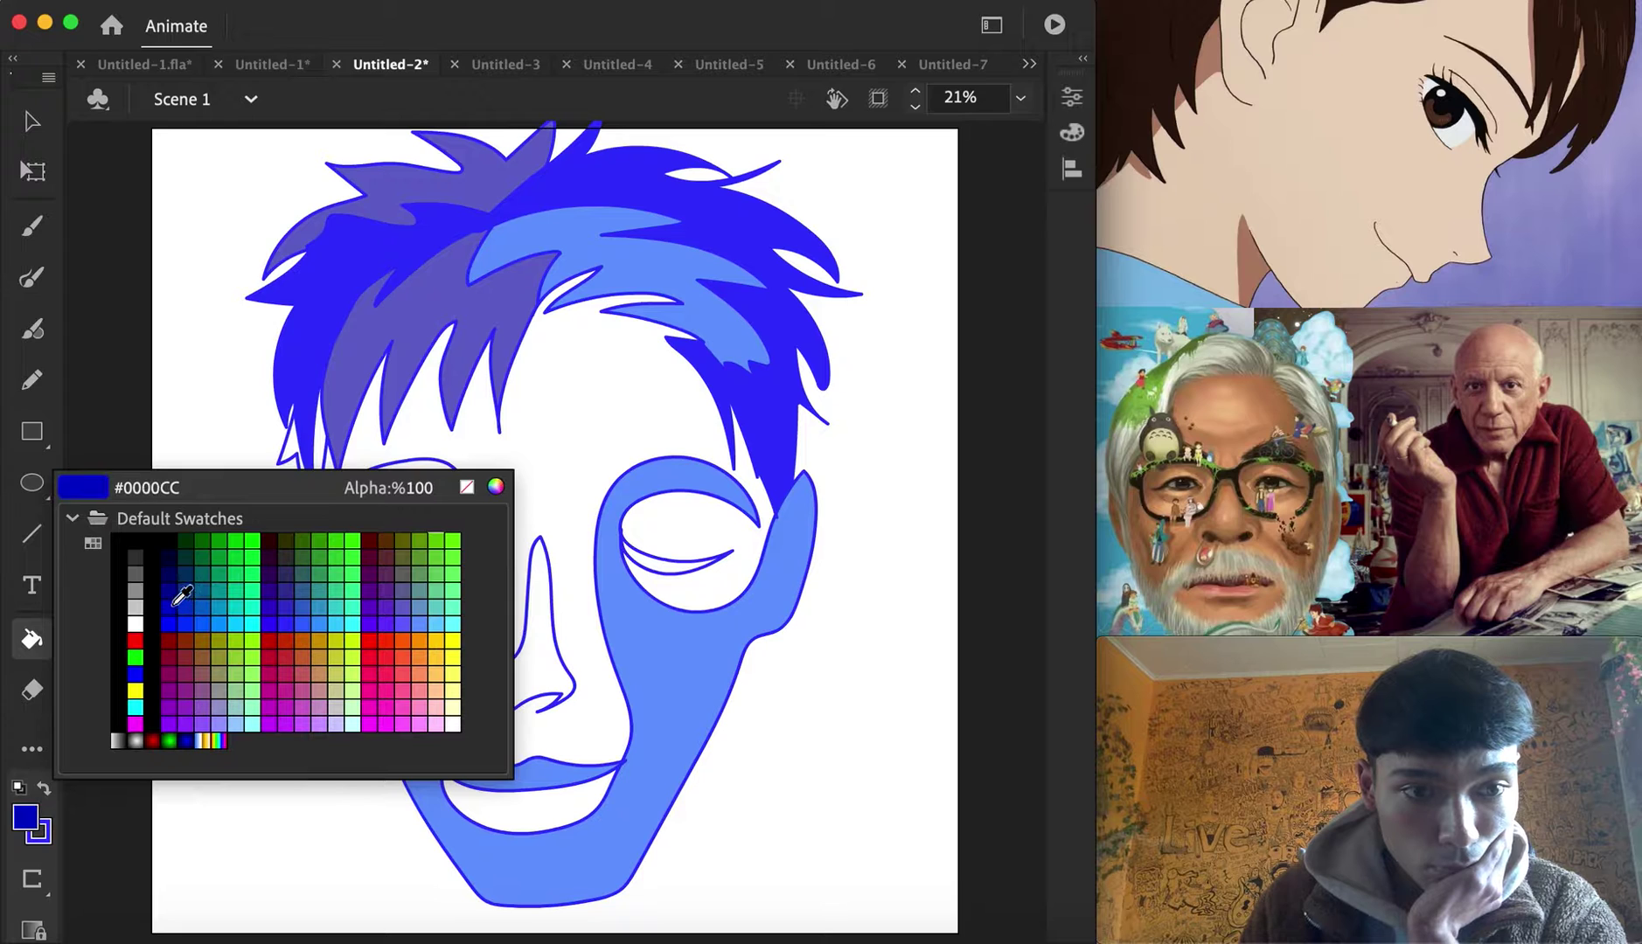
pyautogui.click(398, 564)
pyautogui.click(688, 573)
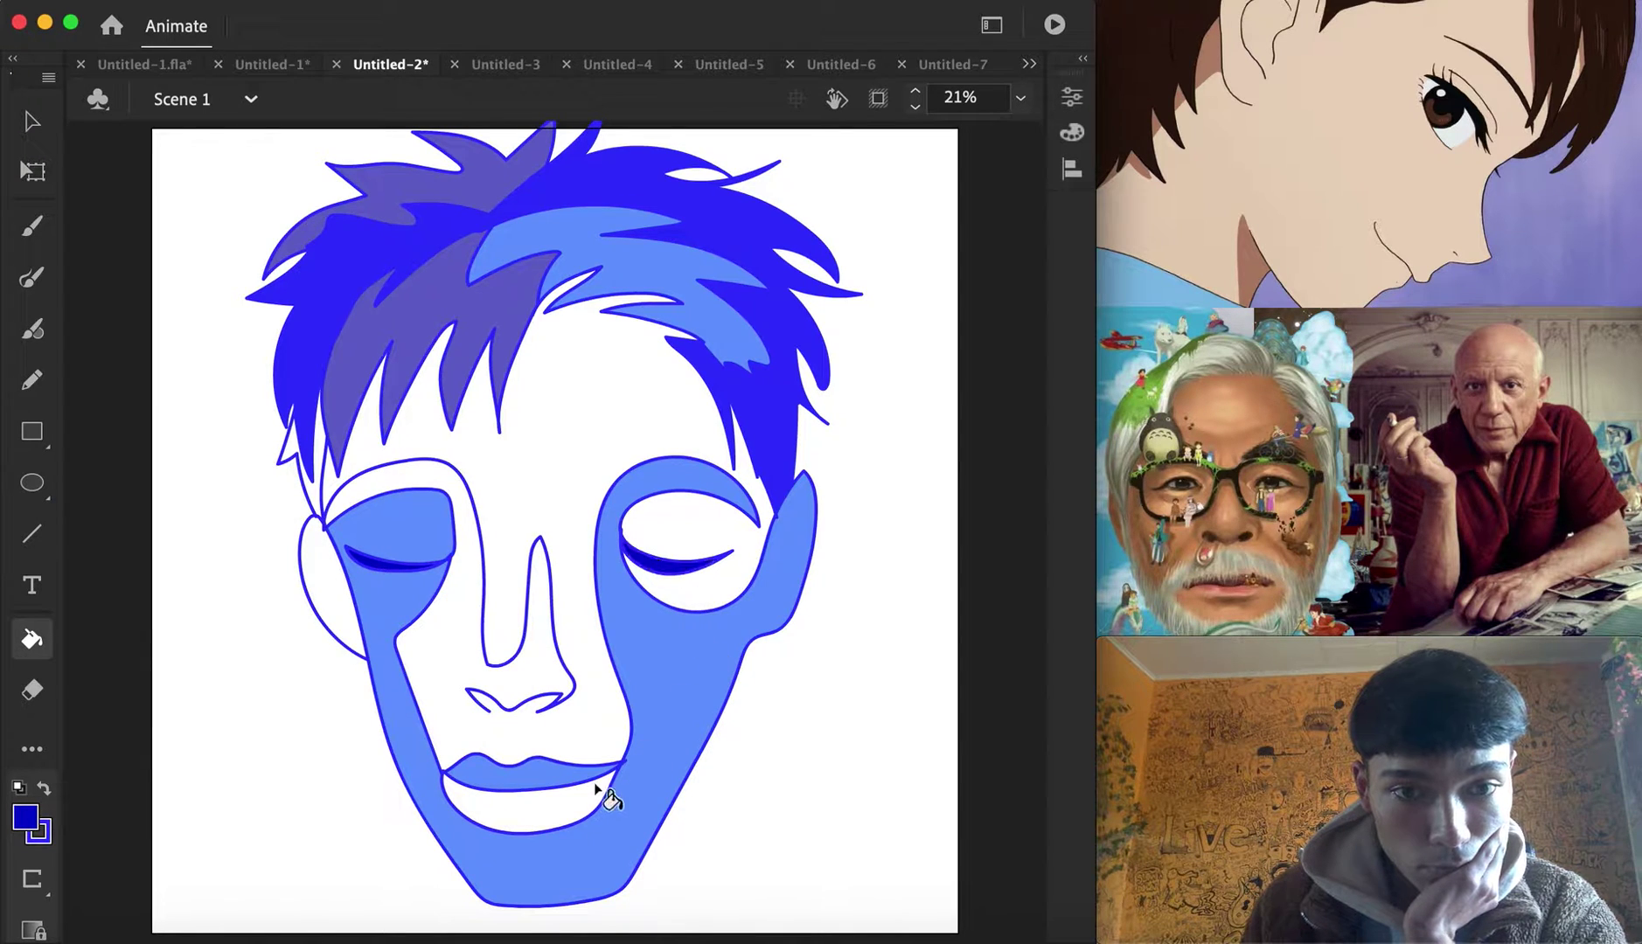
# Fill the forehead, nose area, right eyelid and left ear with pale blue, undoing the attempt on the lower lip
pyautogui.click(41, 818)
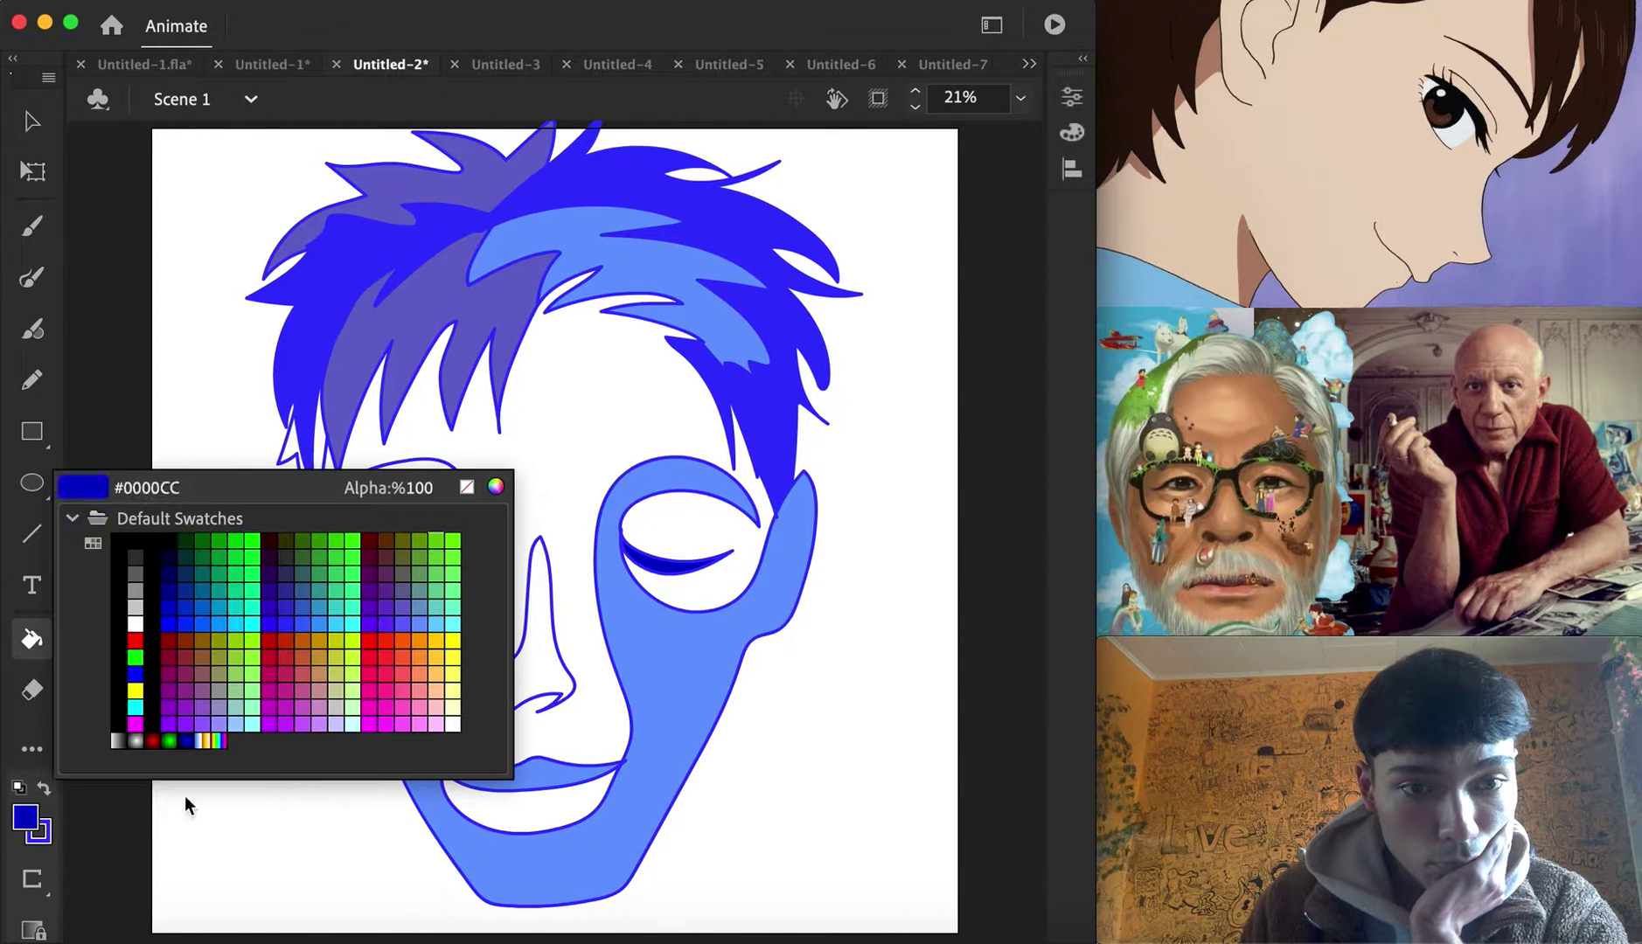
pyautogui.click(239, 726)
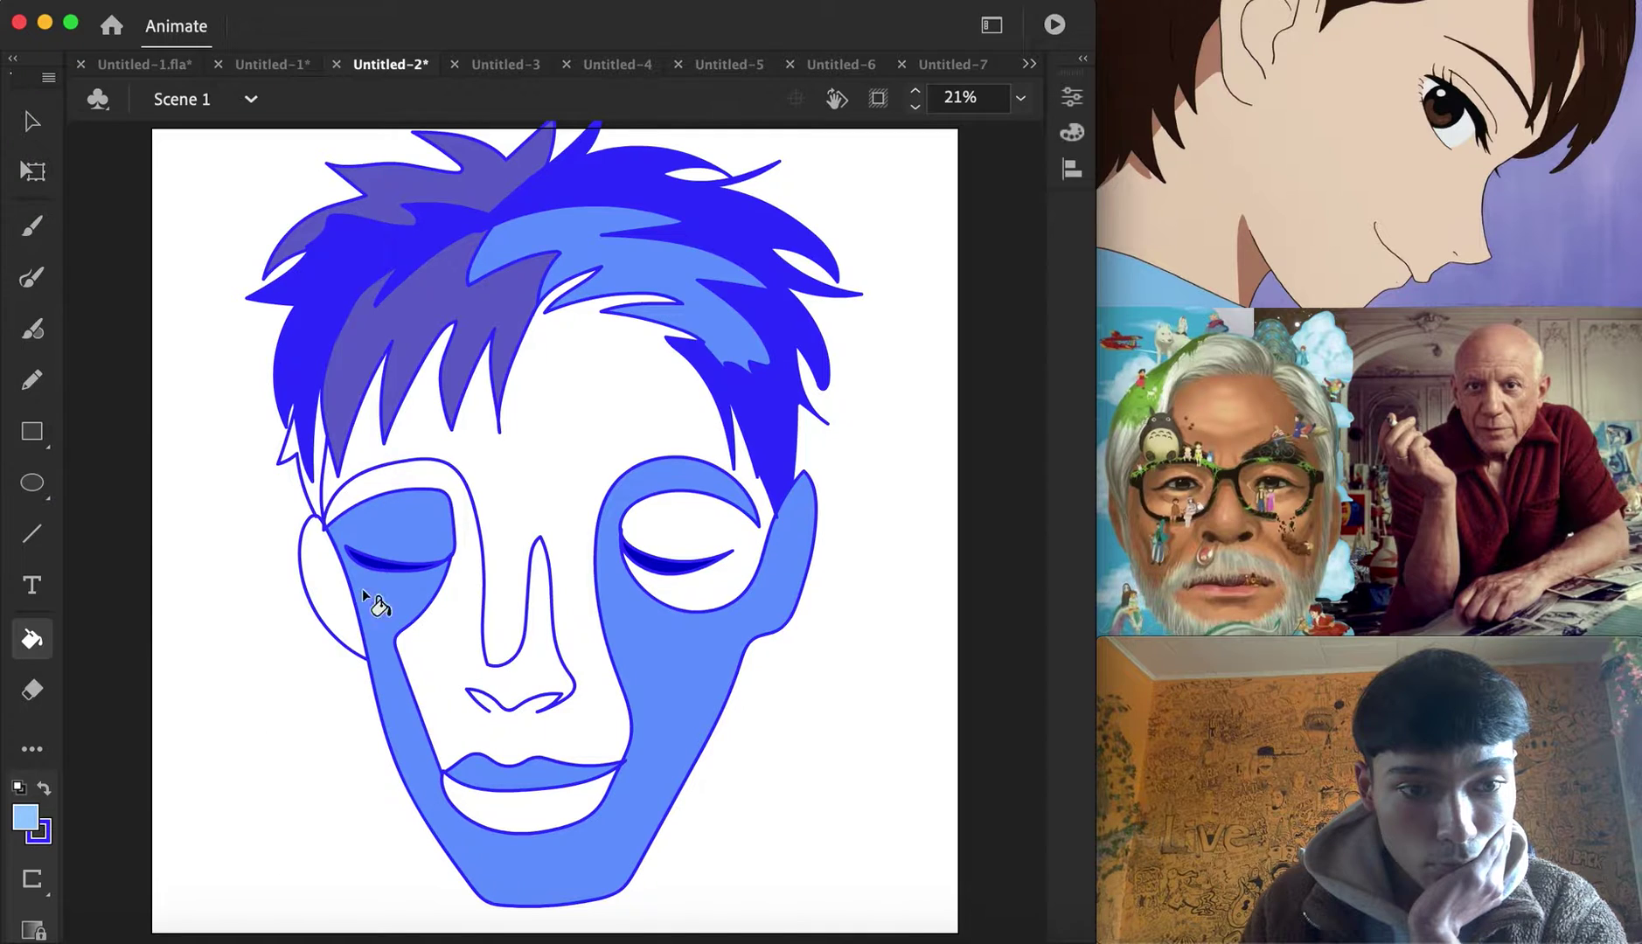
pyautogui.click(560, 643)
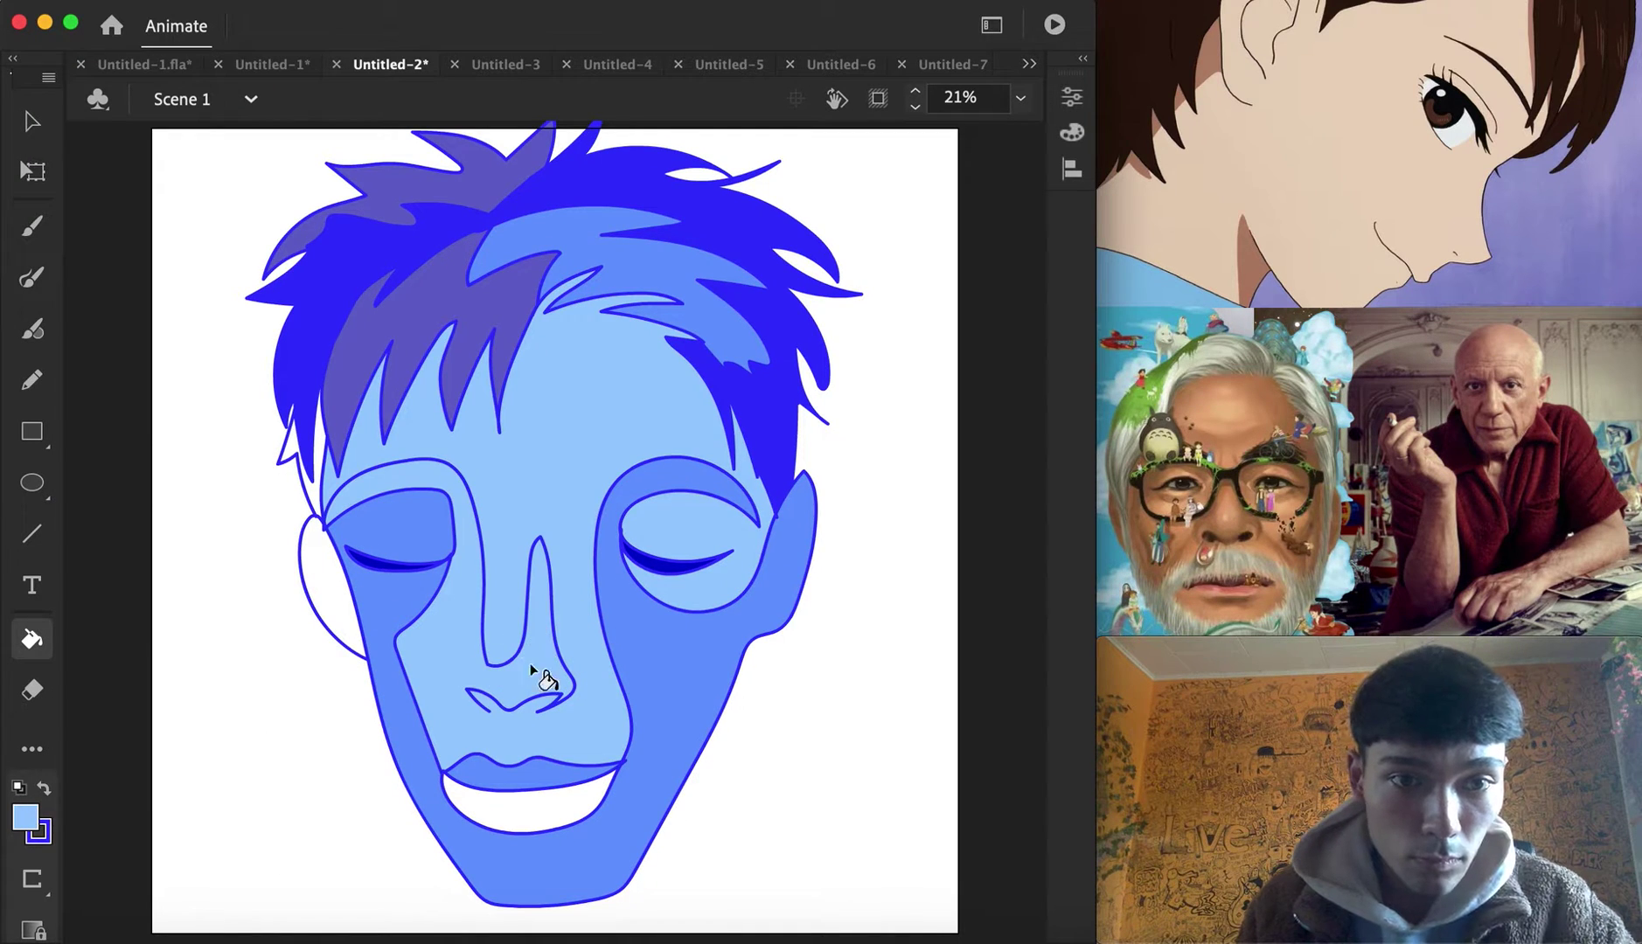
pyautogui.click(509, 811)
pyautogui.press('super+z')
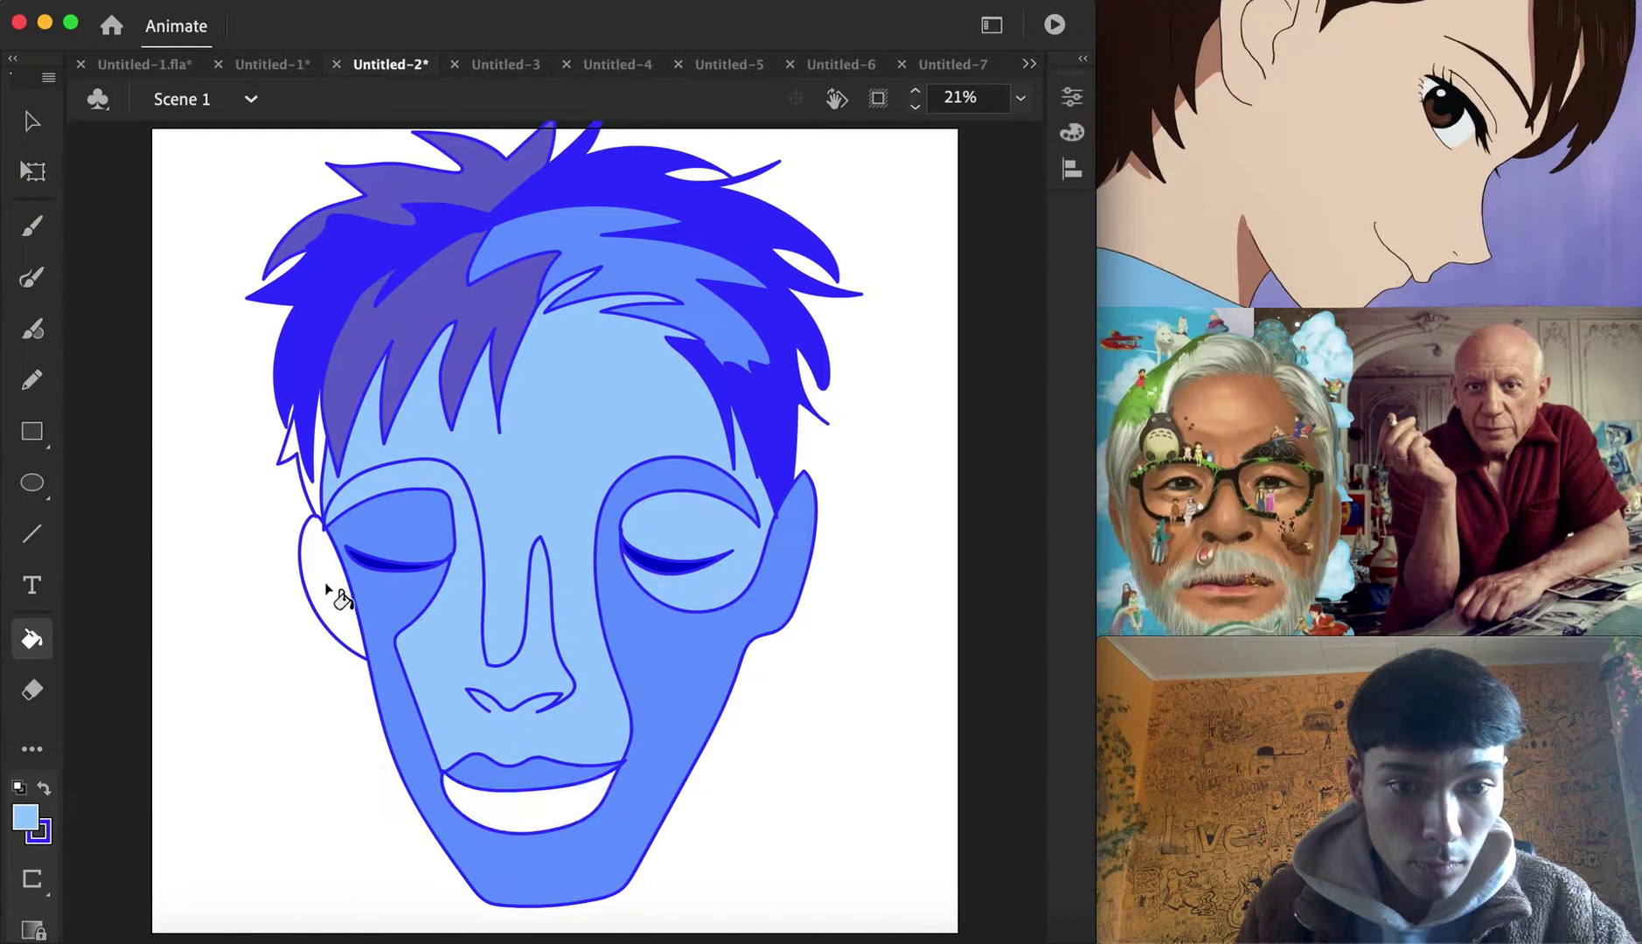
pyautogui.click(333, 586)
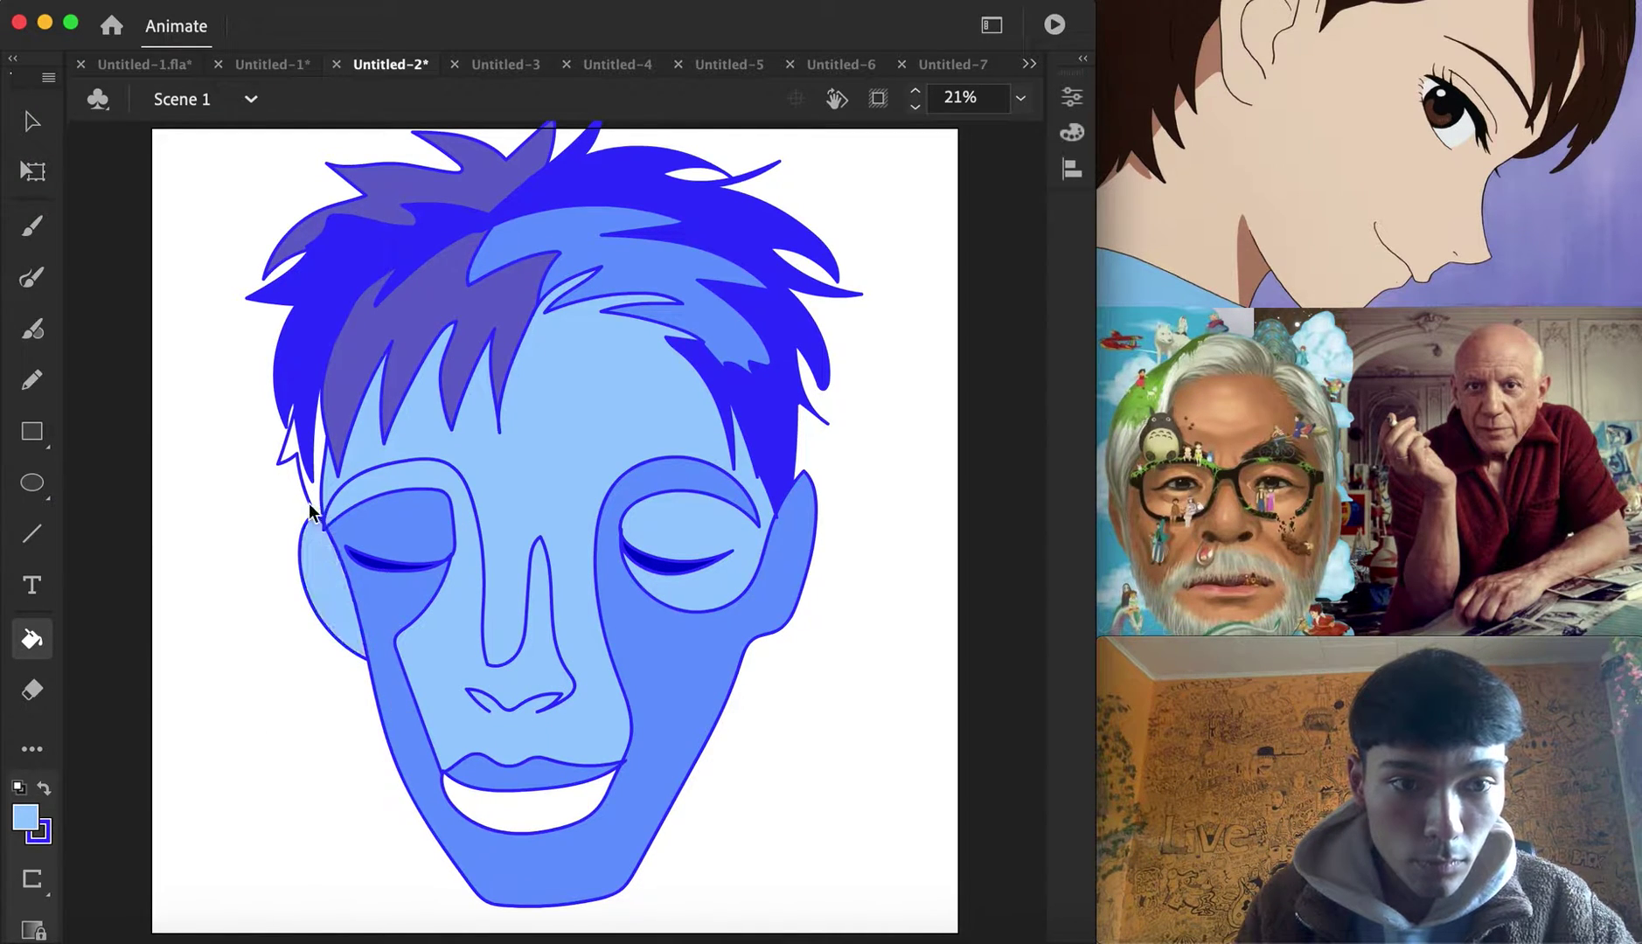
# Fill the small hair tuft above the left ear with the light blue of the right fringe
pyautogui.click(33, 826)
pyautogui.click(572, 263)
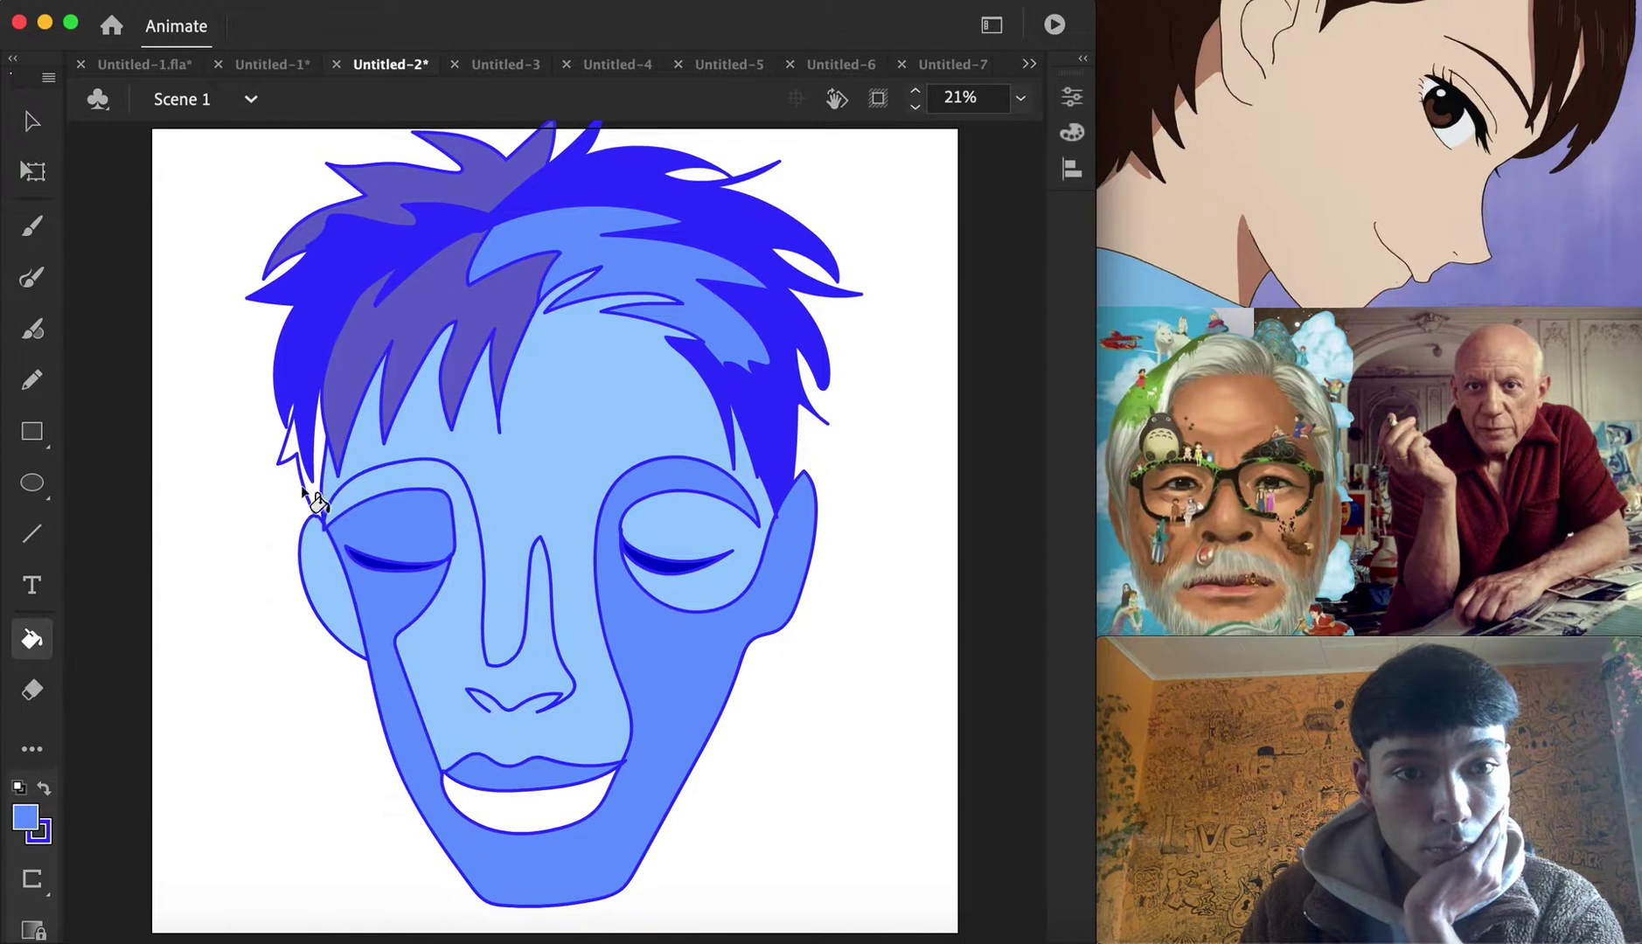
pyautogui.click(297, 450)
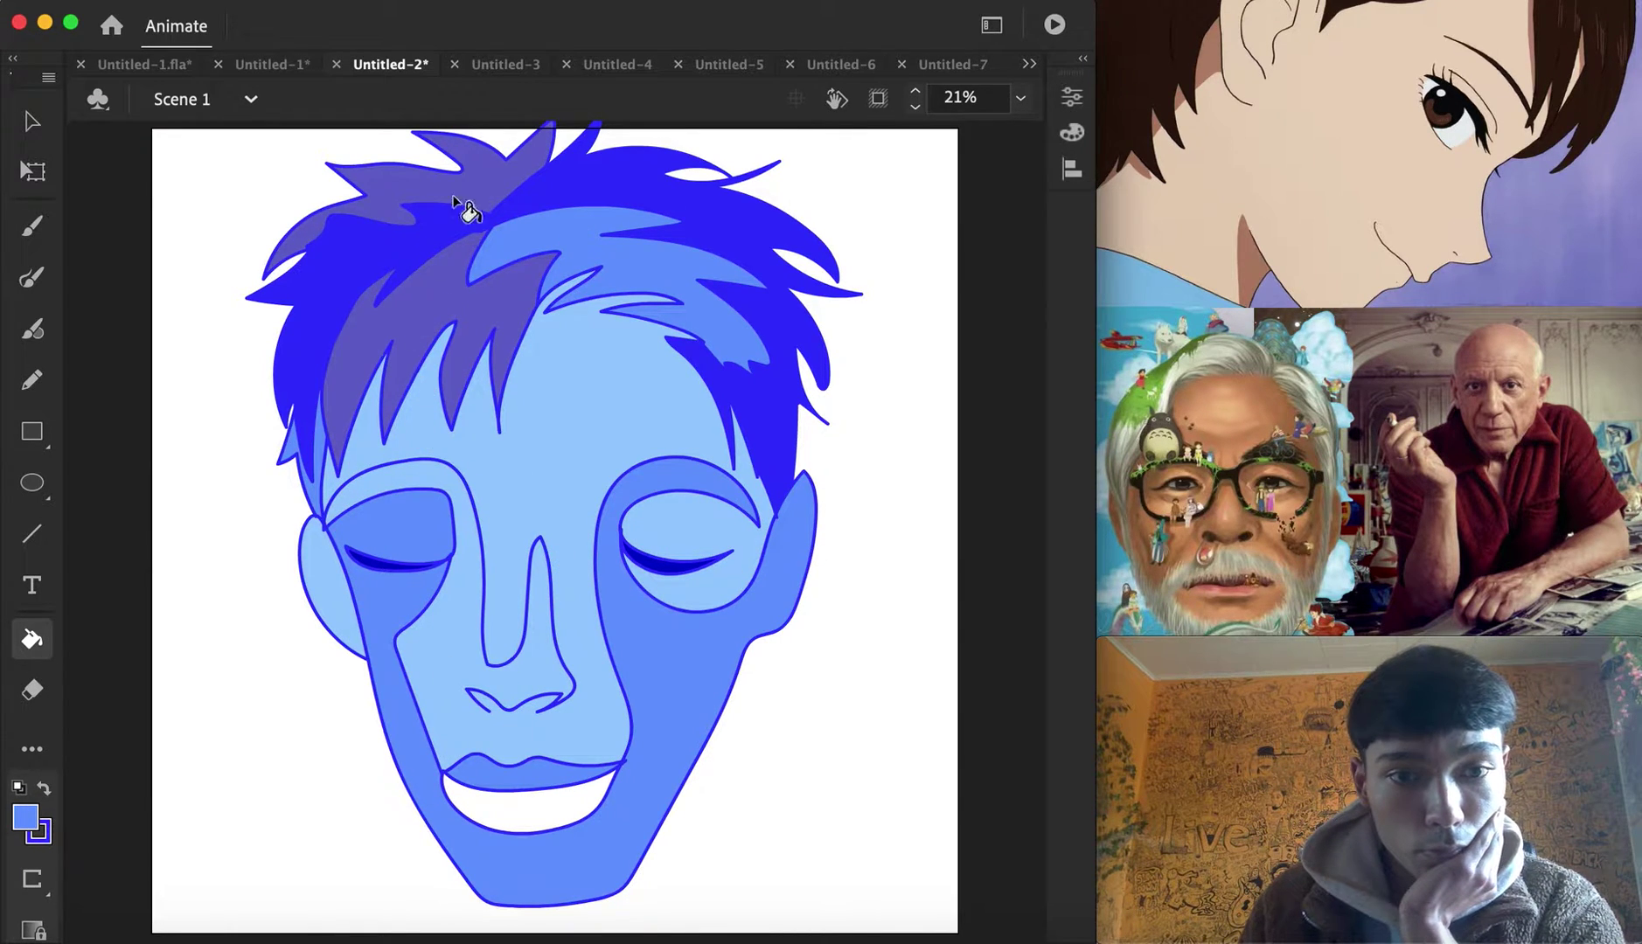
# Clear the existing artwork from the Untitled-3 document and set the brush's stroke colour to turquoise
pyautogui.click(511, 67)
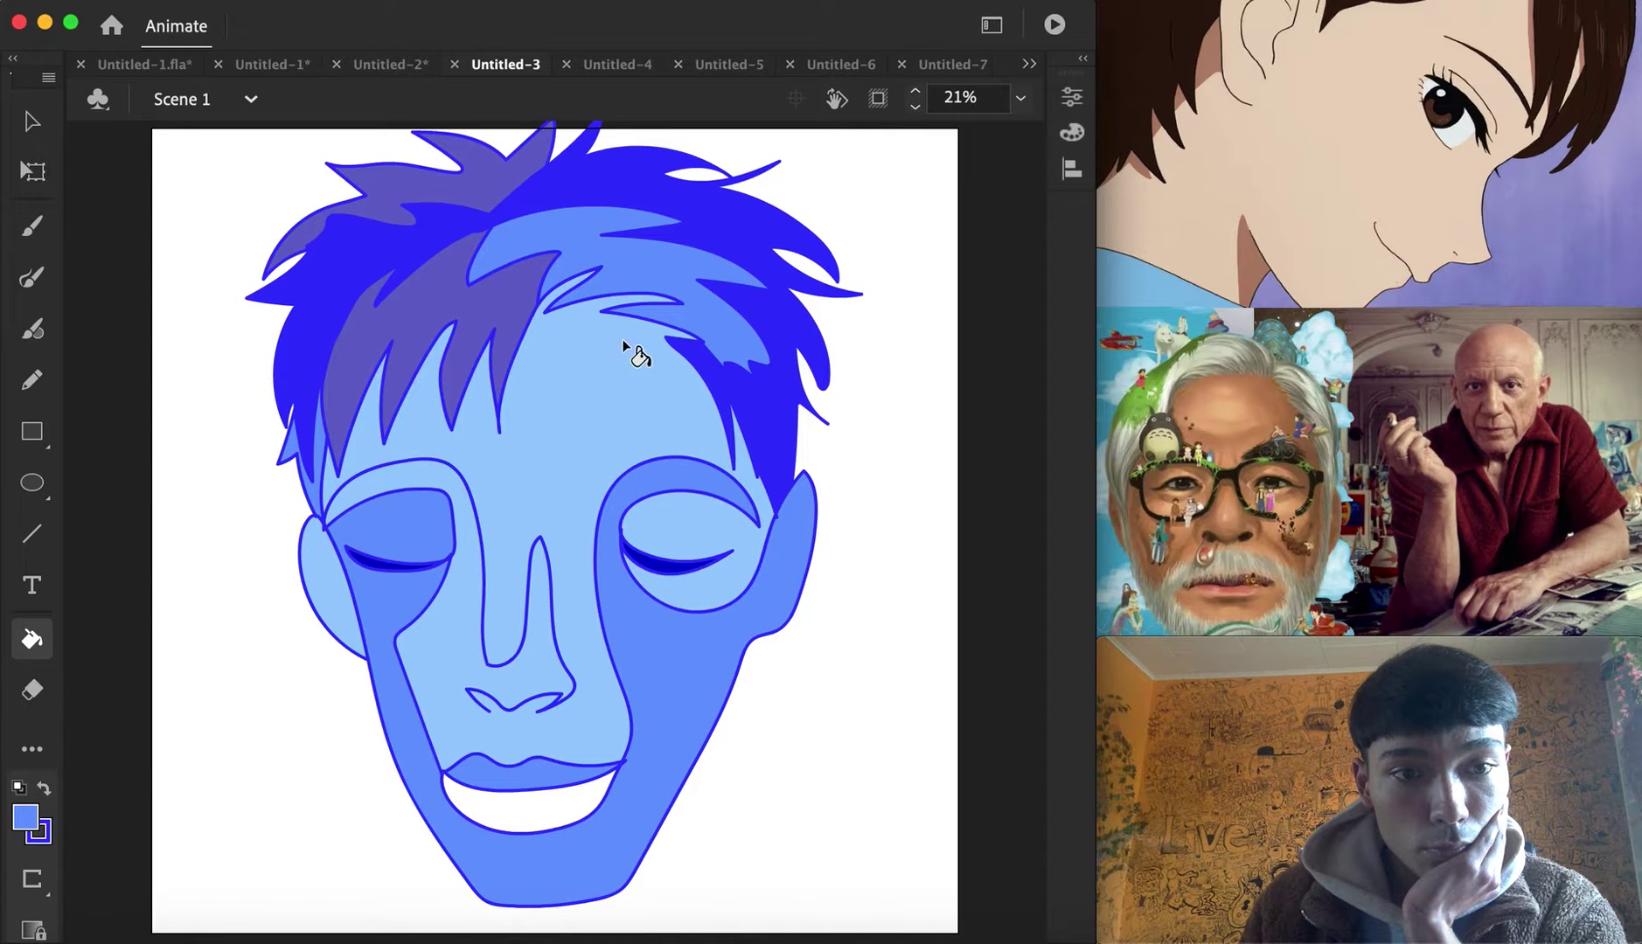
pyautogui.hotkey('ctrl', 'a')
pyautogui.press('Delete')
pyautogui.press('b')
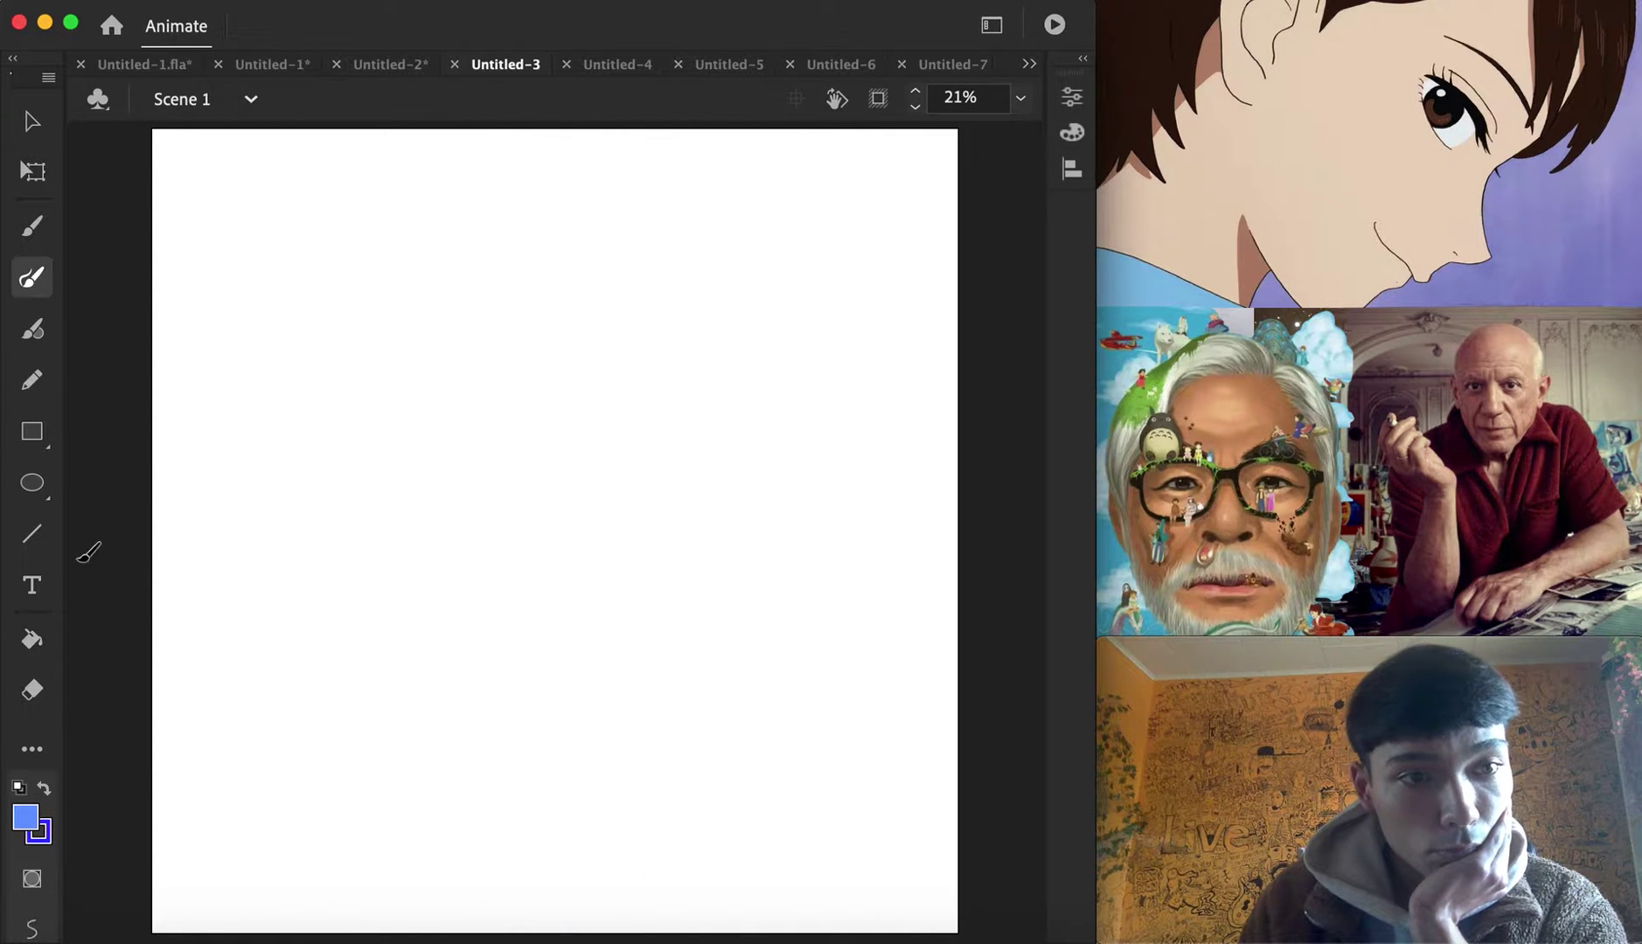
pyautogui.click(39, 831)
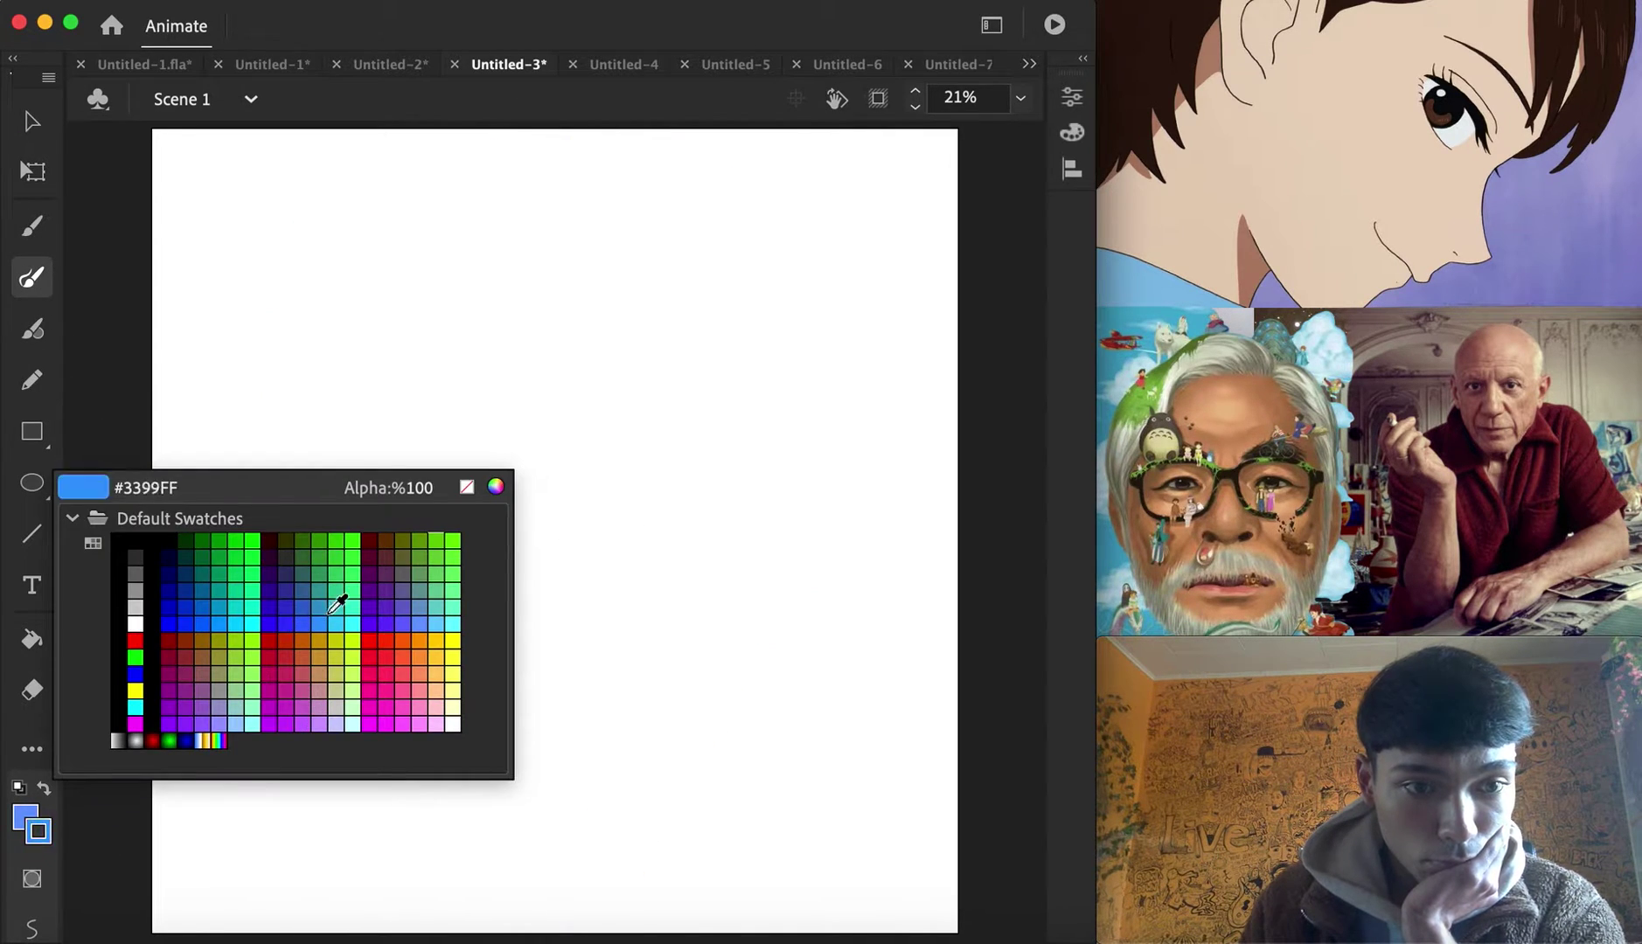
pyautogui.click(347, 599)
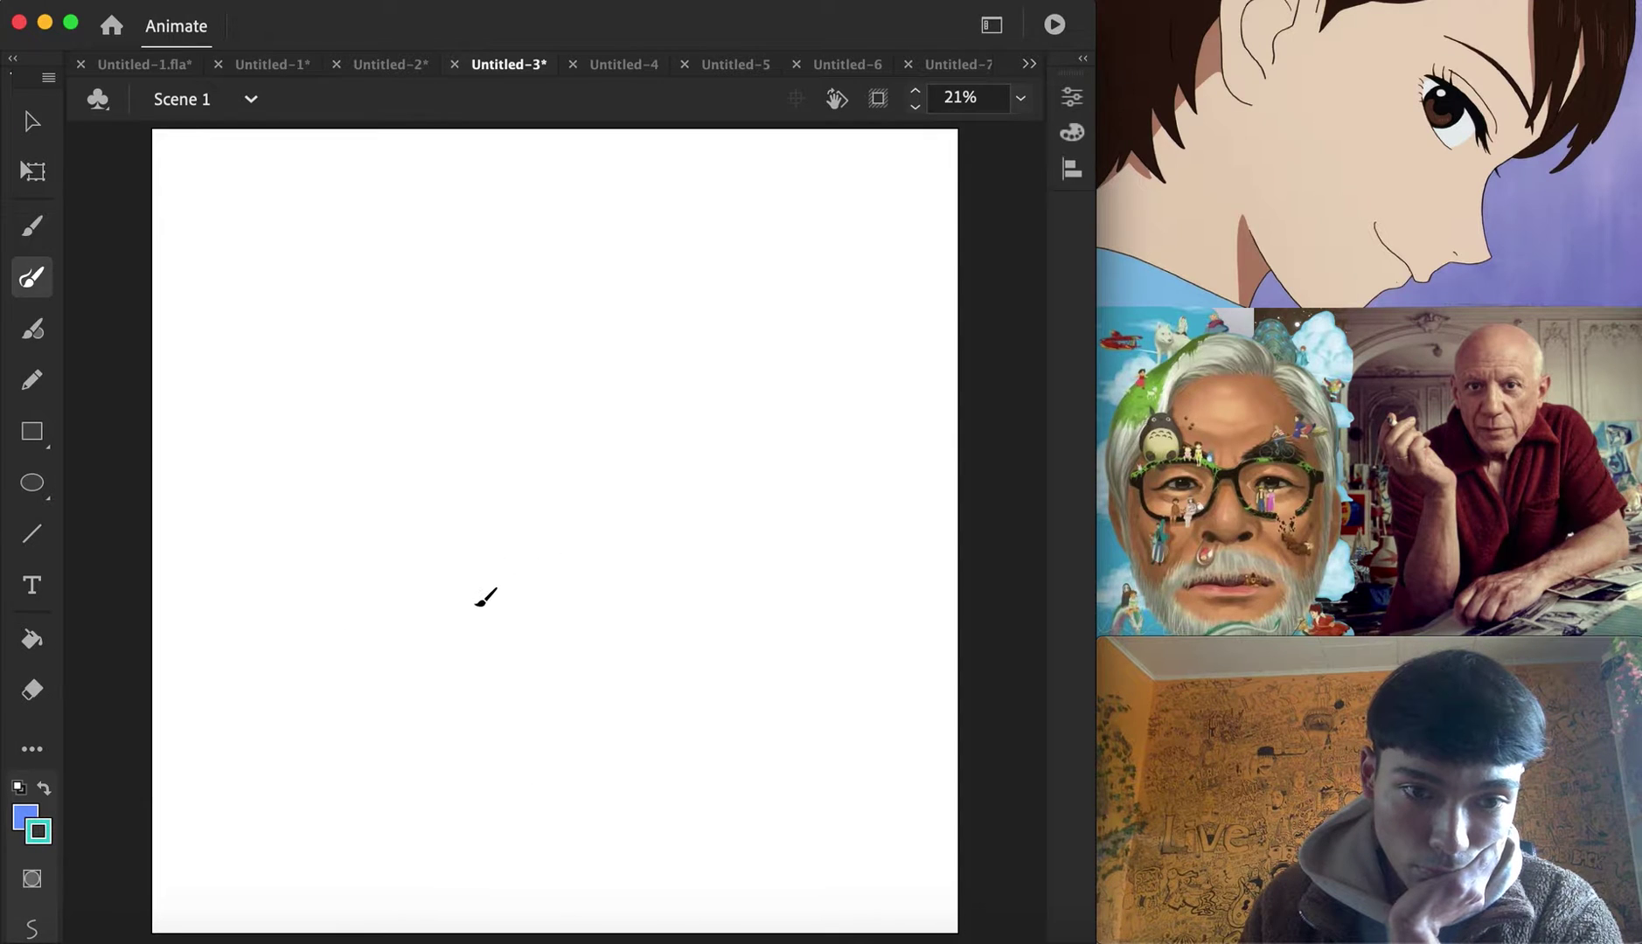
# Sketch a turquoise abstract face with a looping nose, mismatched eyes, a smiling mouth, both ears and a tapered jaw
pyautogui.moveTo(497, 577)
pyautogui.mouseDown()
pyautogui.moveTo(536, 533)
pyautogui.moveTo(488, 478)
pyautogui.mouseUp()
pyautogui.moveTo(447, 372)
pyautogui.mouseDown()
pyautogui.moveTo(322, 403)
pyautogui.moveTo(348, 410)
pyautogui.mouseUp()
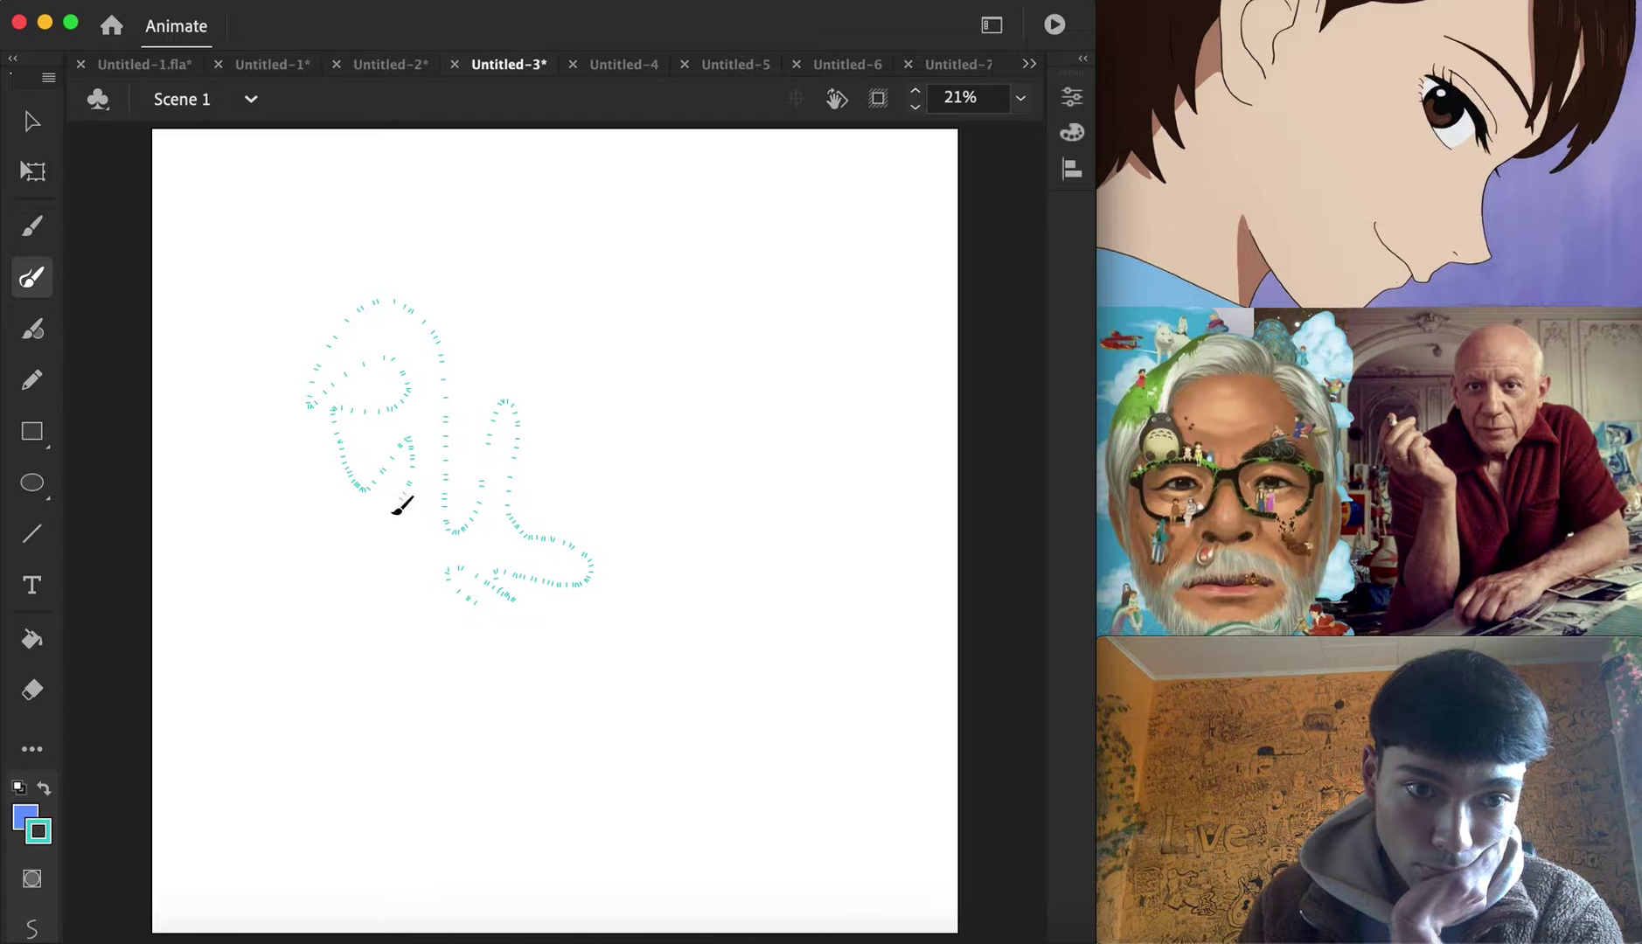
pyautogui.moveTo(455, 631)
pyautogui.mouseDown()
pyautogui.moveTo(546, 642)
pyautogui.moveTo(638, 615)
pyautogui.moveTo(533, 350)
pyautogui.mouseUp()
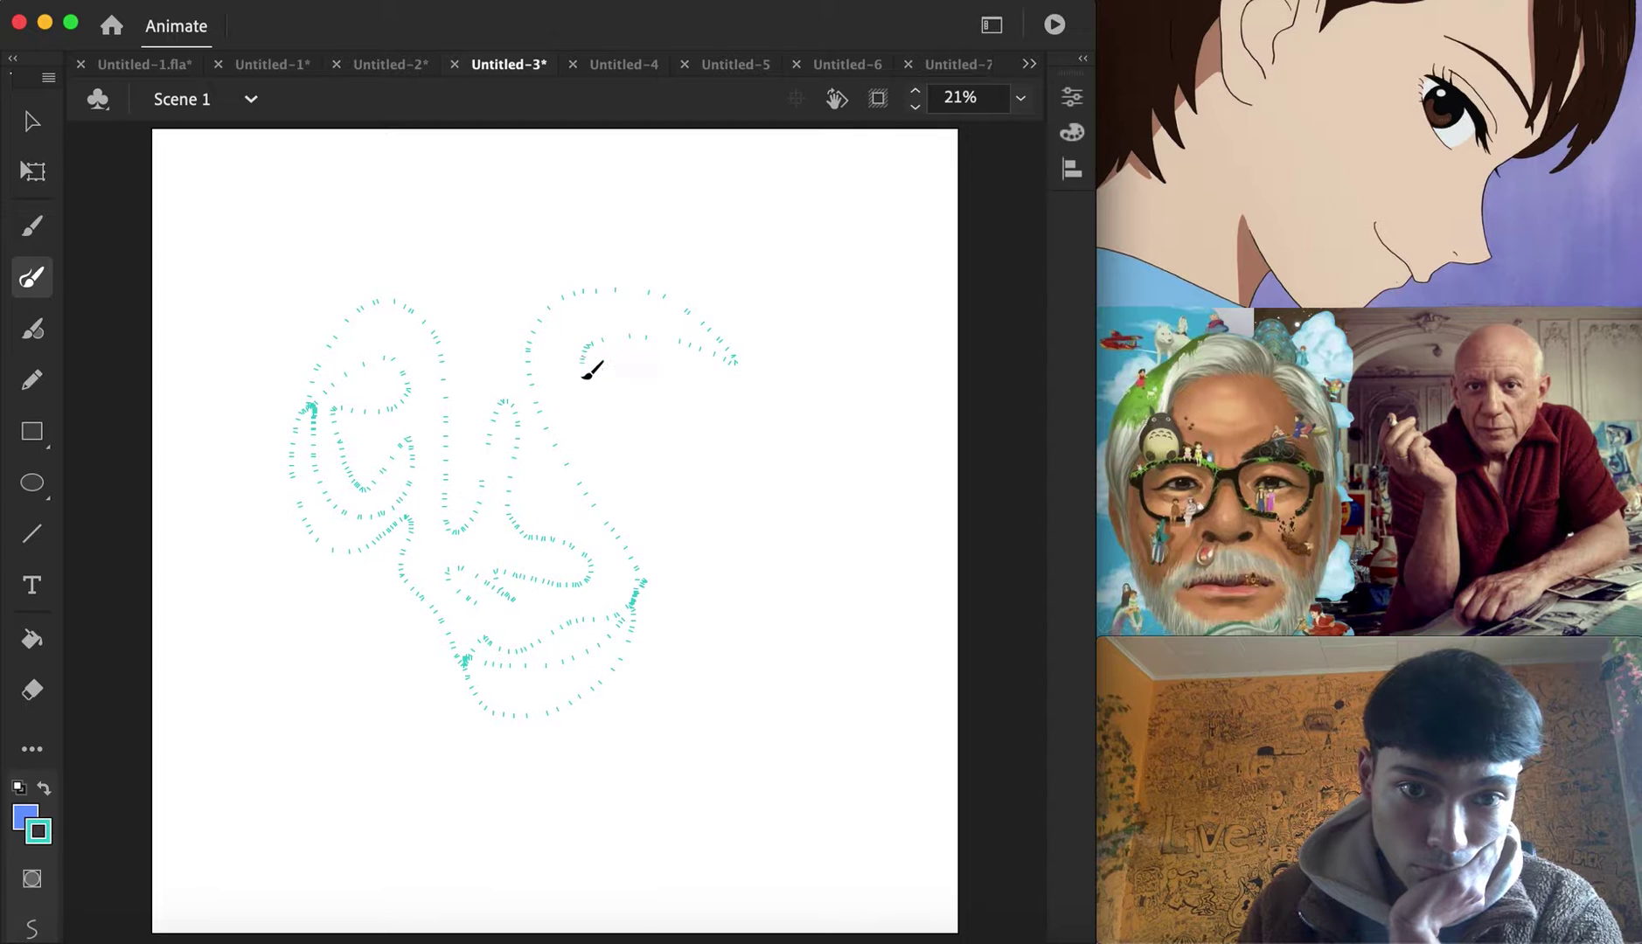
pyautogui.moveTo(694, 372); pyautogui.dragTo(587, 396)
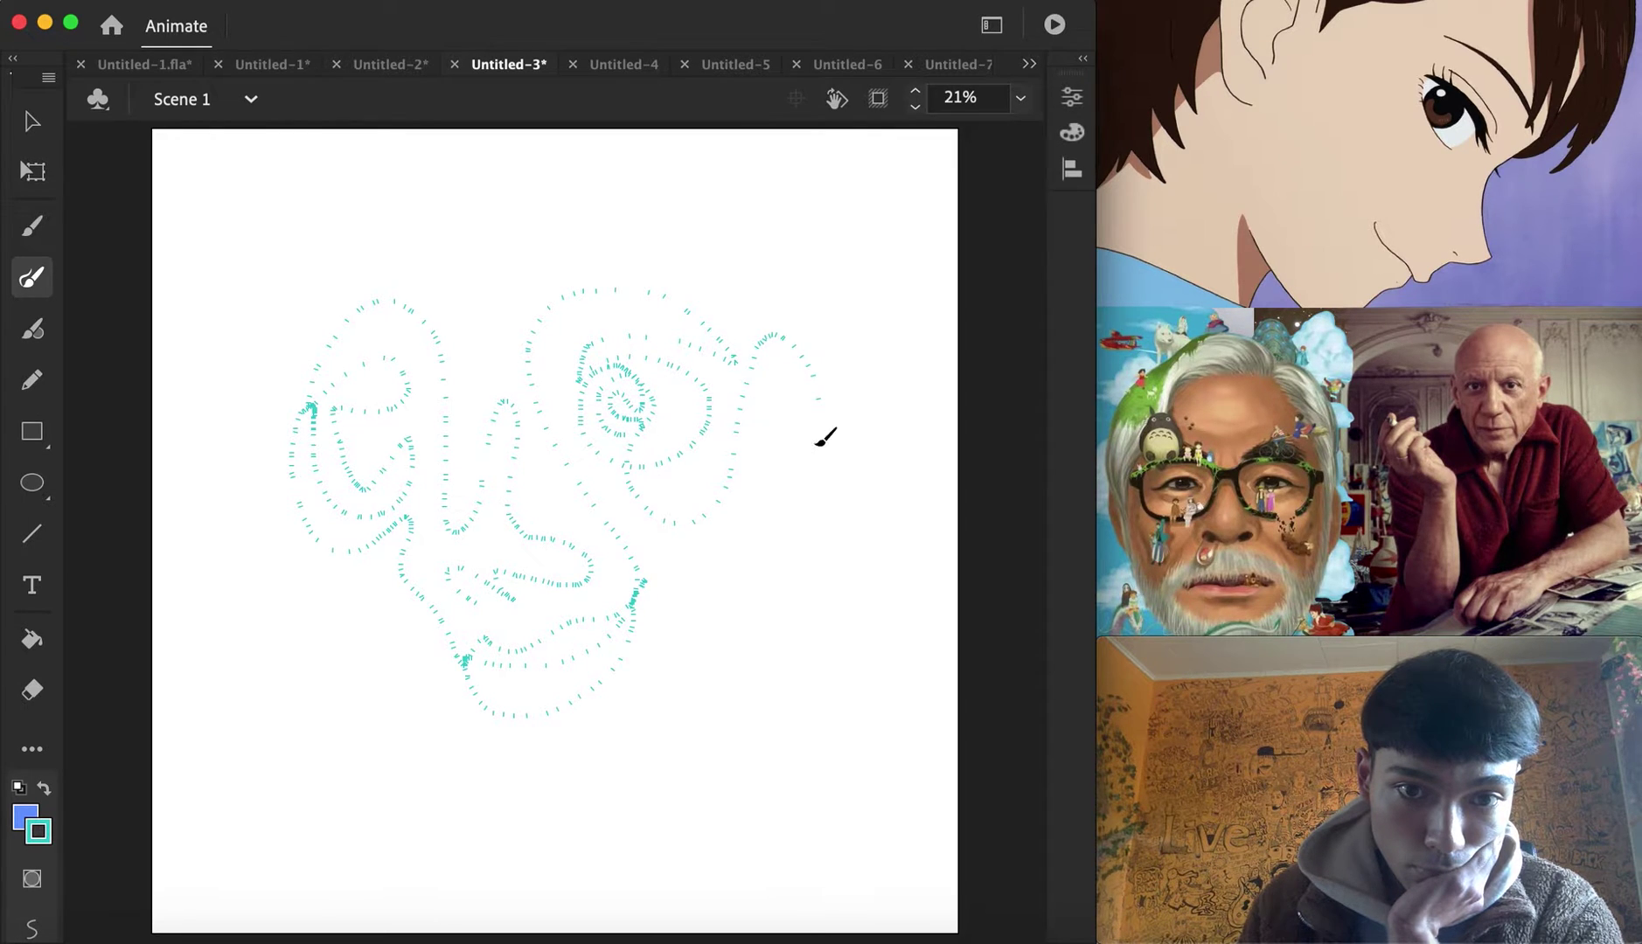
pyautogui.moveTo(825, 437); pyautogui.dragTo(693, 632)
pyautogui.moveTo(557, 761)
pyautogui.mouseDown()
pyautogui.moveTo(449, 657)
pyautogui.moveTo(378, 551)
pyautogui.mouseUp()
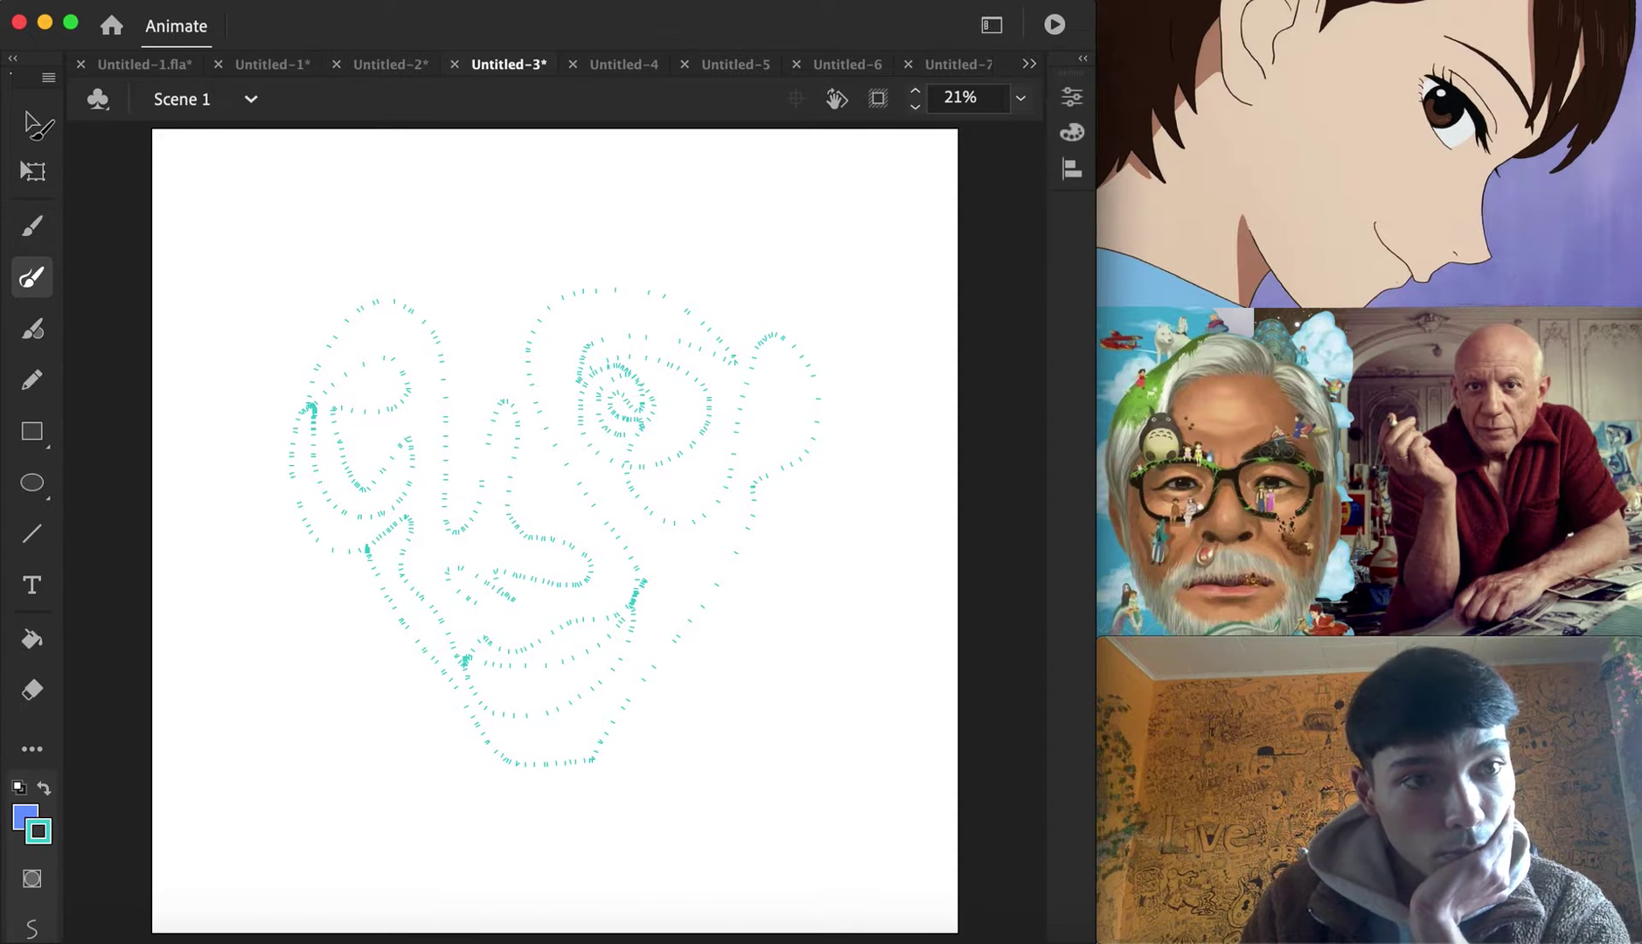
# Move the whole face drawing down to leave room for hair, and return to the brush
pyautogui.click(35, 130)
pyautogui.moveTo(259, 243)
pyautogui.mouseDown()
pyautogui.moveTo(852, 668)
pyautogui.moveTo(860, 831)
pyautogui.mouseUp()
pyautogui.moveTo(756, 497); pyautogui.dragTo(748, 622)
pyautogui.click(736, 764)
pyautogui.click(32, 278)
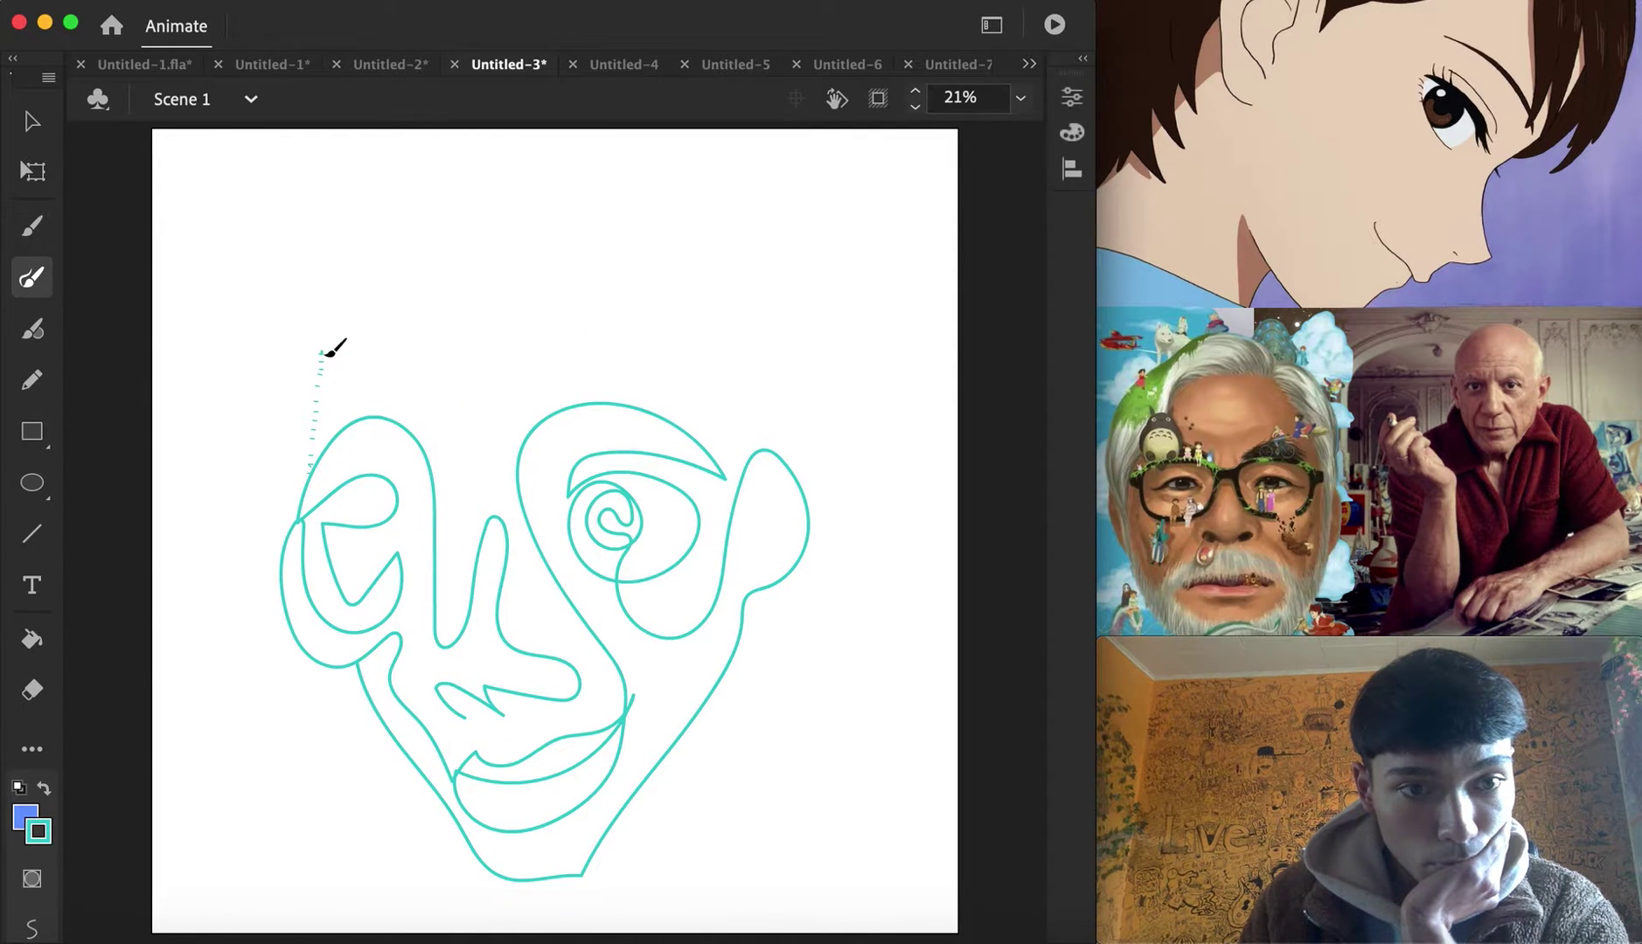
# Draw a scalloped curly hair outline over the head, with temple lines and a rounded curly clump on each side
pyautogui.moveTo(308, 260)
pyautogui.mouseDown()
pyautogui.moveTo(446, 157)
pyautogui.moveTo(657, 121)
pyautogui.moveTo(775, 245)
pyautogui.mouseUp()
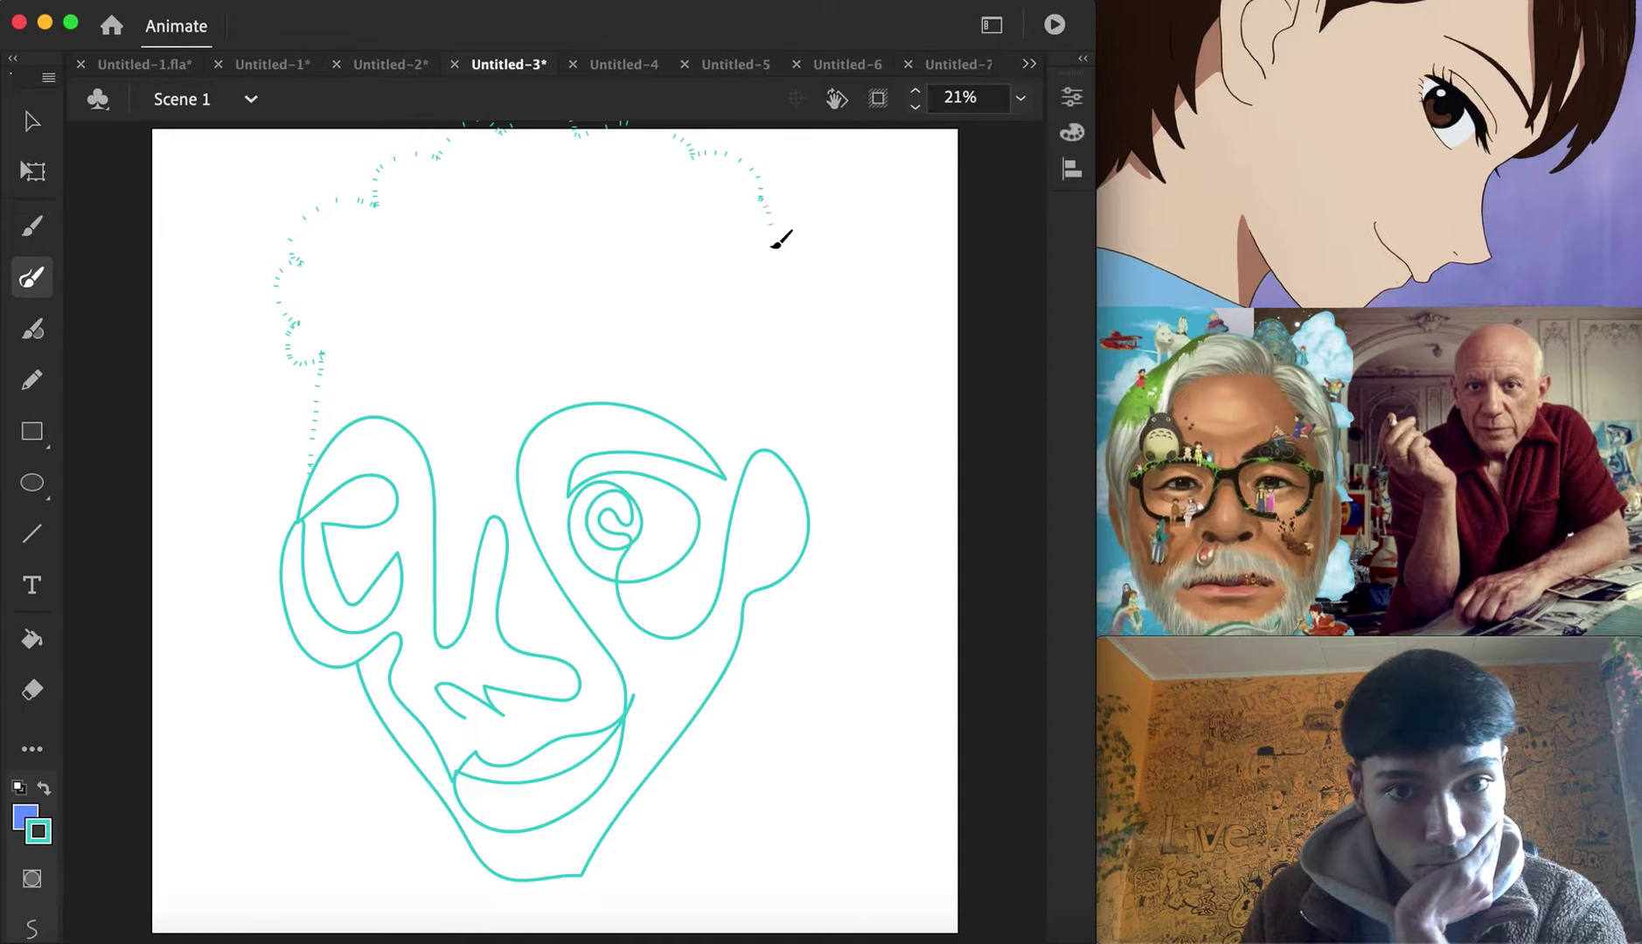
pyautogui.moveTo(714, 331); pyautogui.dragTo(753, 461)
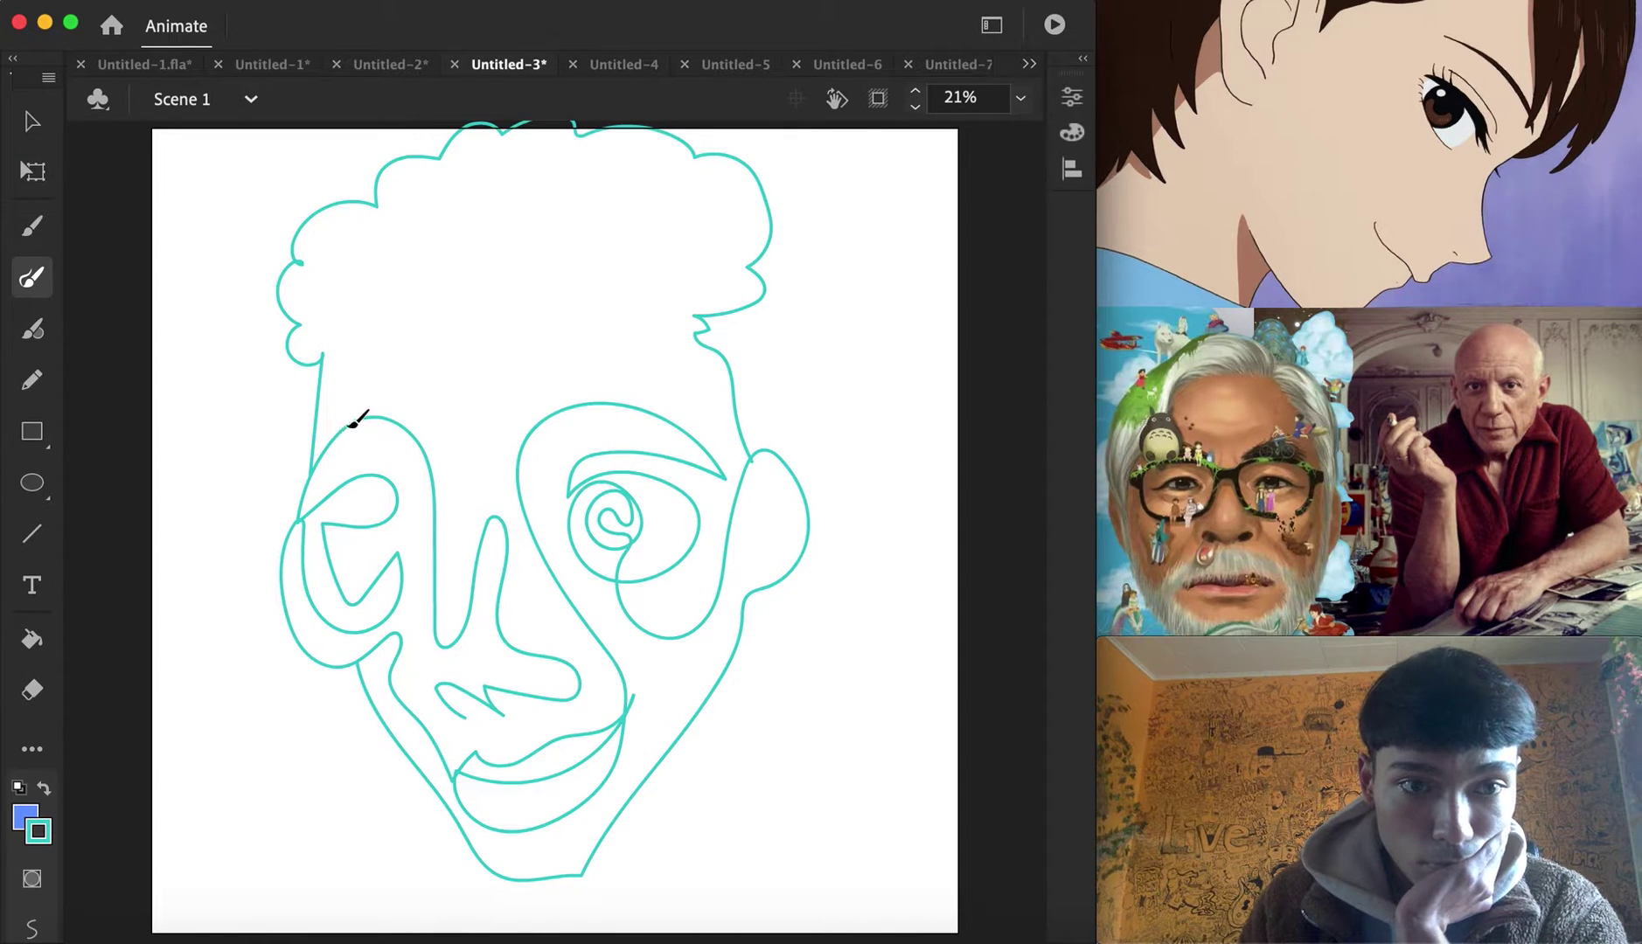
pyautogui.moveTo(463, 351)
pyautogui.mouseDown()
pyautogui.moveTo(454, 234)
pyautogui.moveTo(377, 207)
pyautogui.mouseUp()
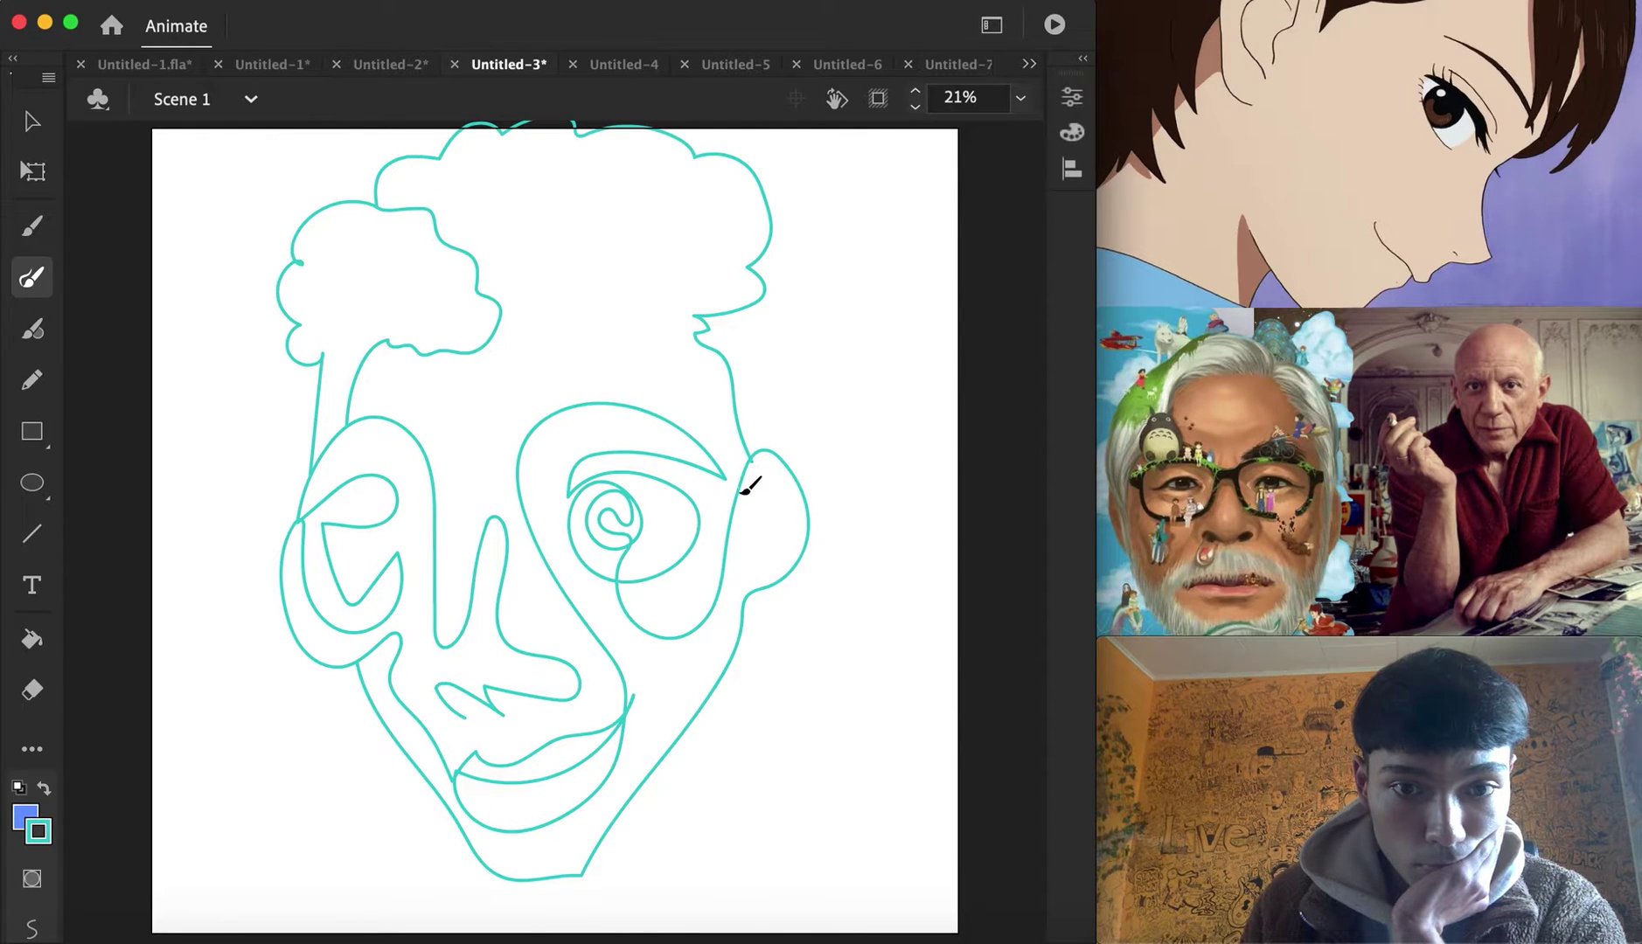
pyautogui.moveTo(728, 477)
pyautogui.mouseDown()
pyautogui.moveTo(700, 395)
pyautogui.moveTo(633, 348)
pyautogui.mouseUp()
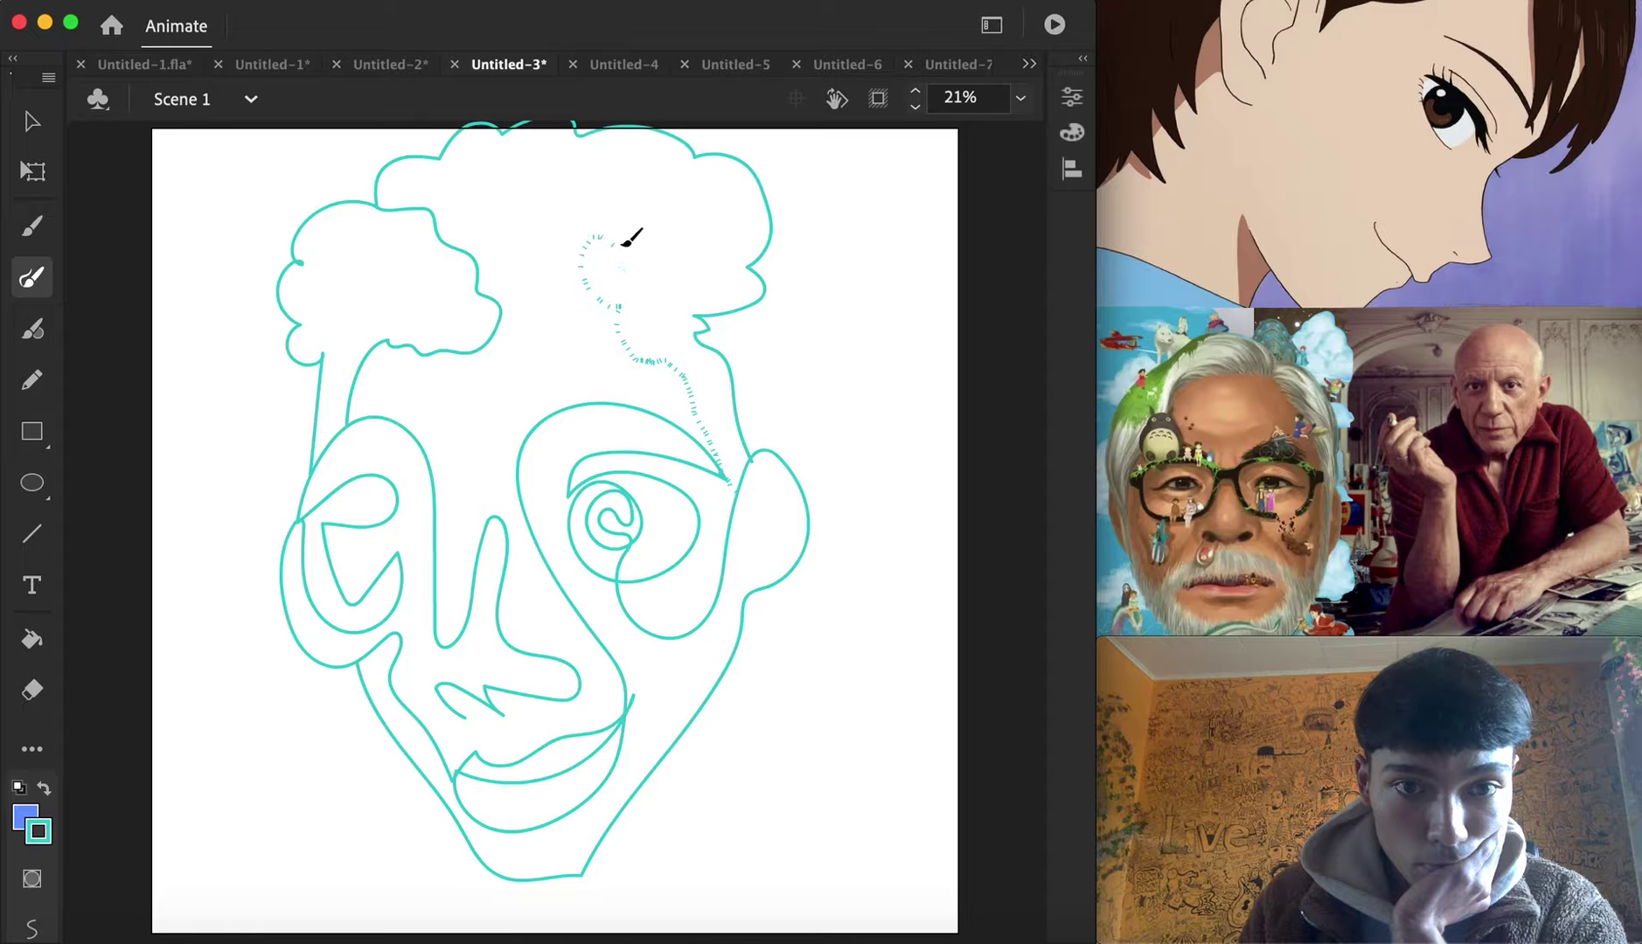
pyautogui.moveTo(734, 249); pyautogui.dragTo(749, 270)
pyautogui.moveTo(715, 362); pyautogui.dragTo(718, 367)
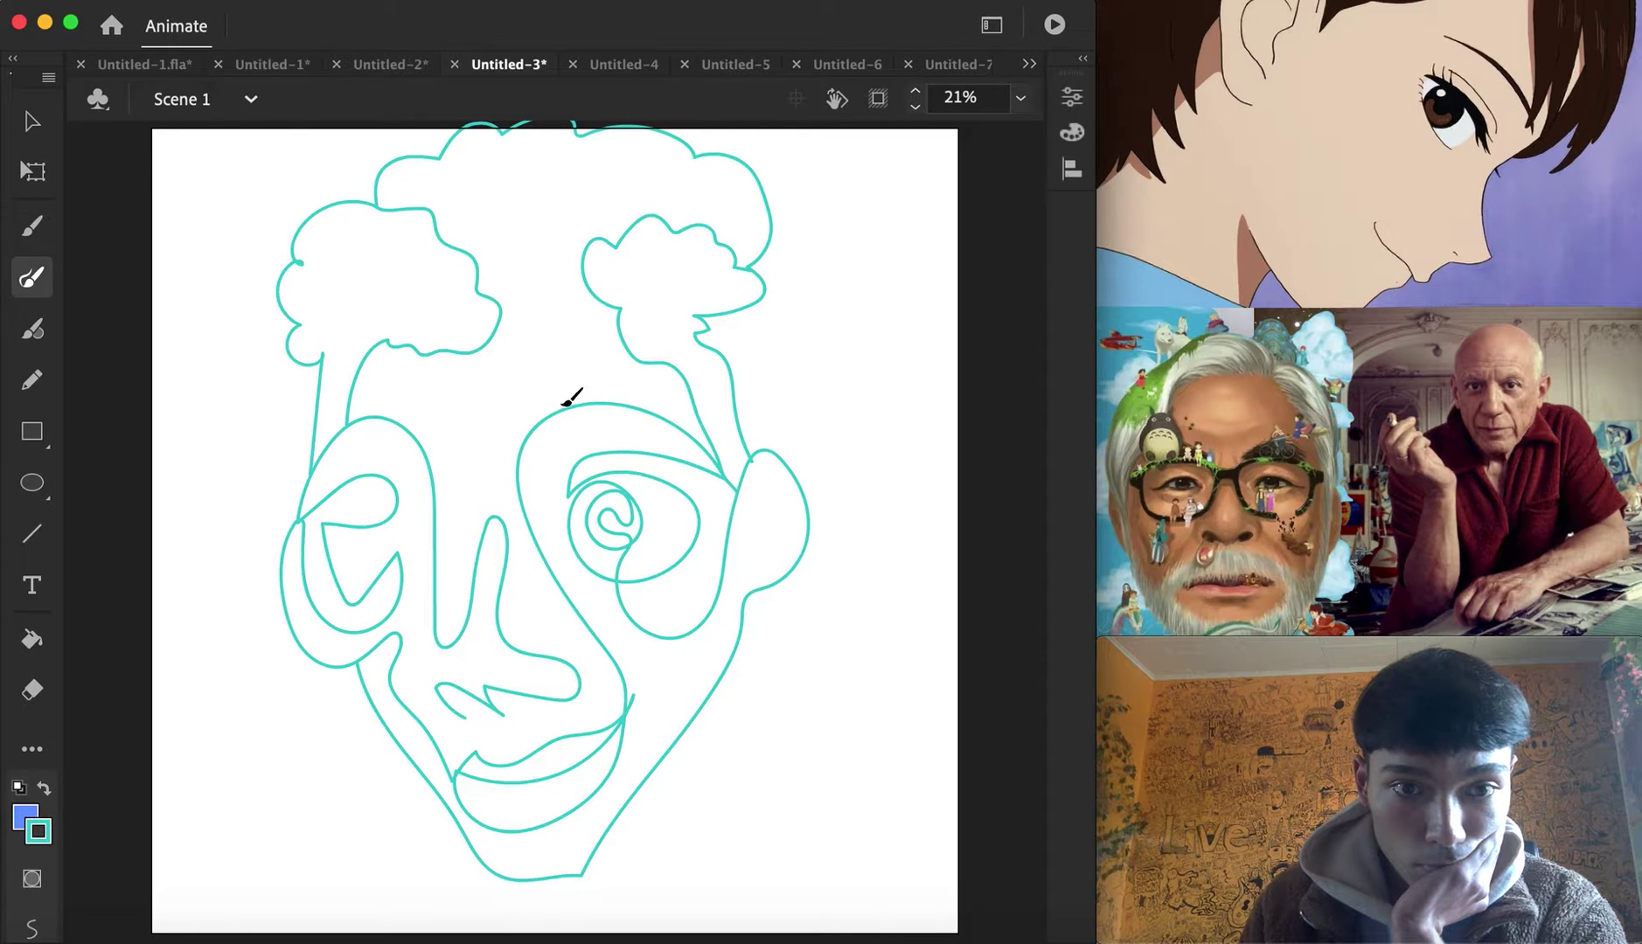
# Draw the forehead lines and scalloped edges of the central hair section, adding small jagged strands along the hairline
pyautogui.moveTo(553, 407); pyautogui.dragTo(625, 334)
pyautogui.moveTo(527, 424)
pyautogui.mouseDown()
pyautogui.moveTo(522, 354)
pyautogui.moveTo(486, 349)
pyautogui.mouseUp()
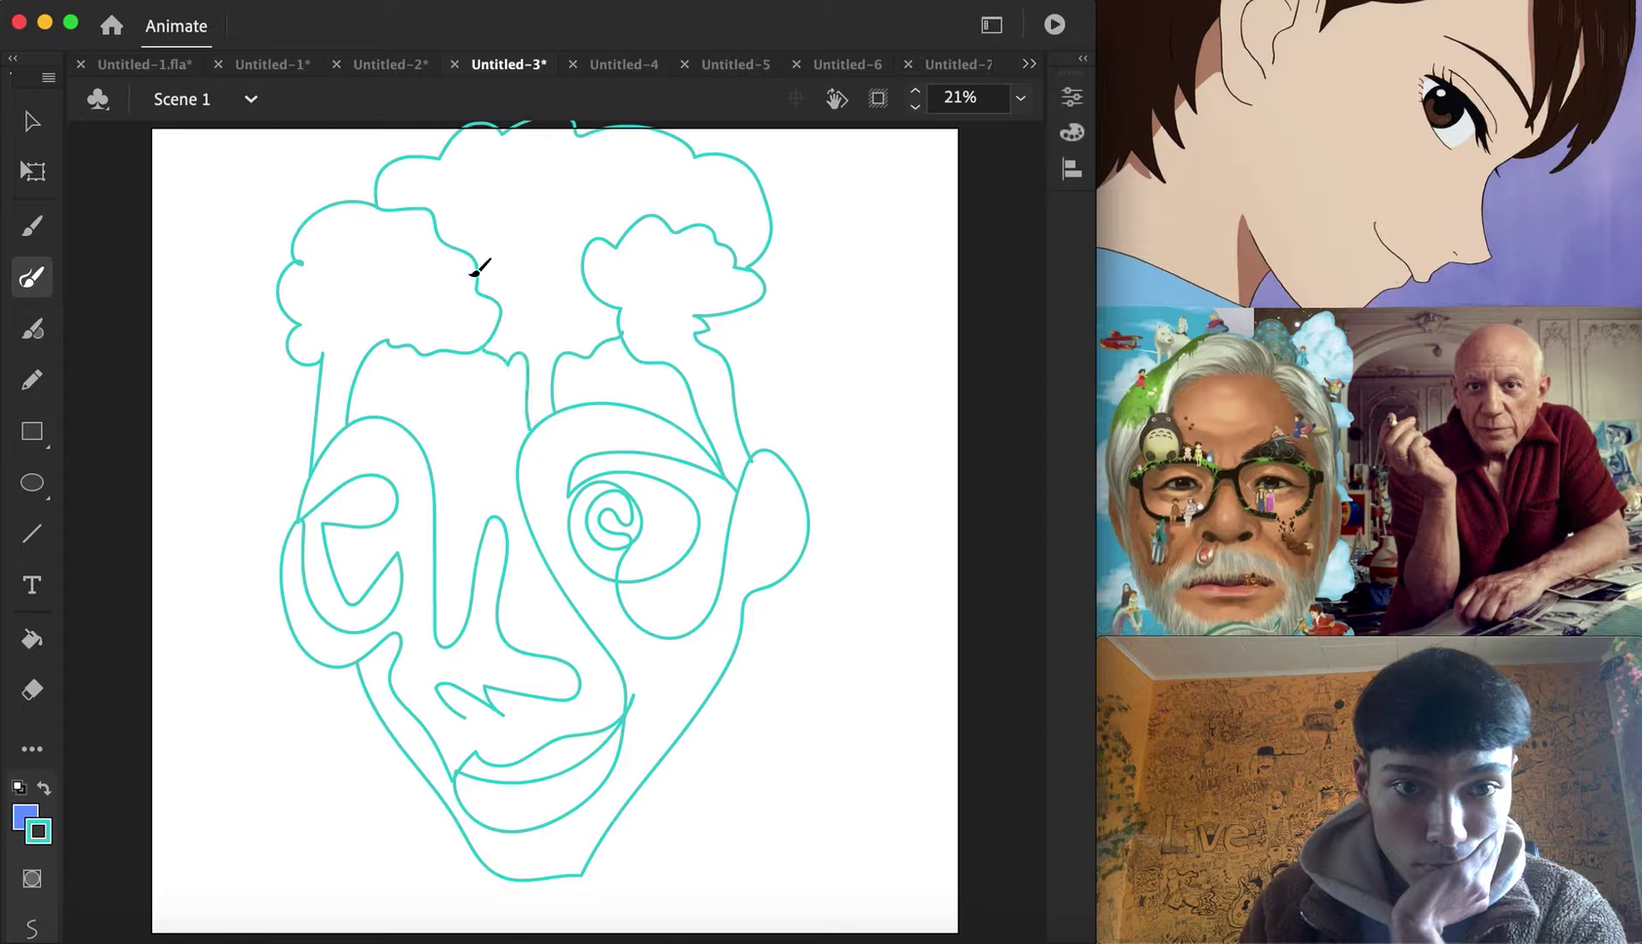
pyautogui.moveTo(498, 204)
pyautogui.mouseDown()
pyautogui.moveTo(630, 191)
pyautogui.moveTo(681, 239)
pyautogui.mouseUp()
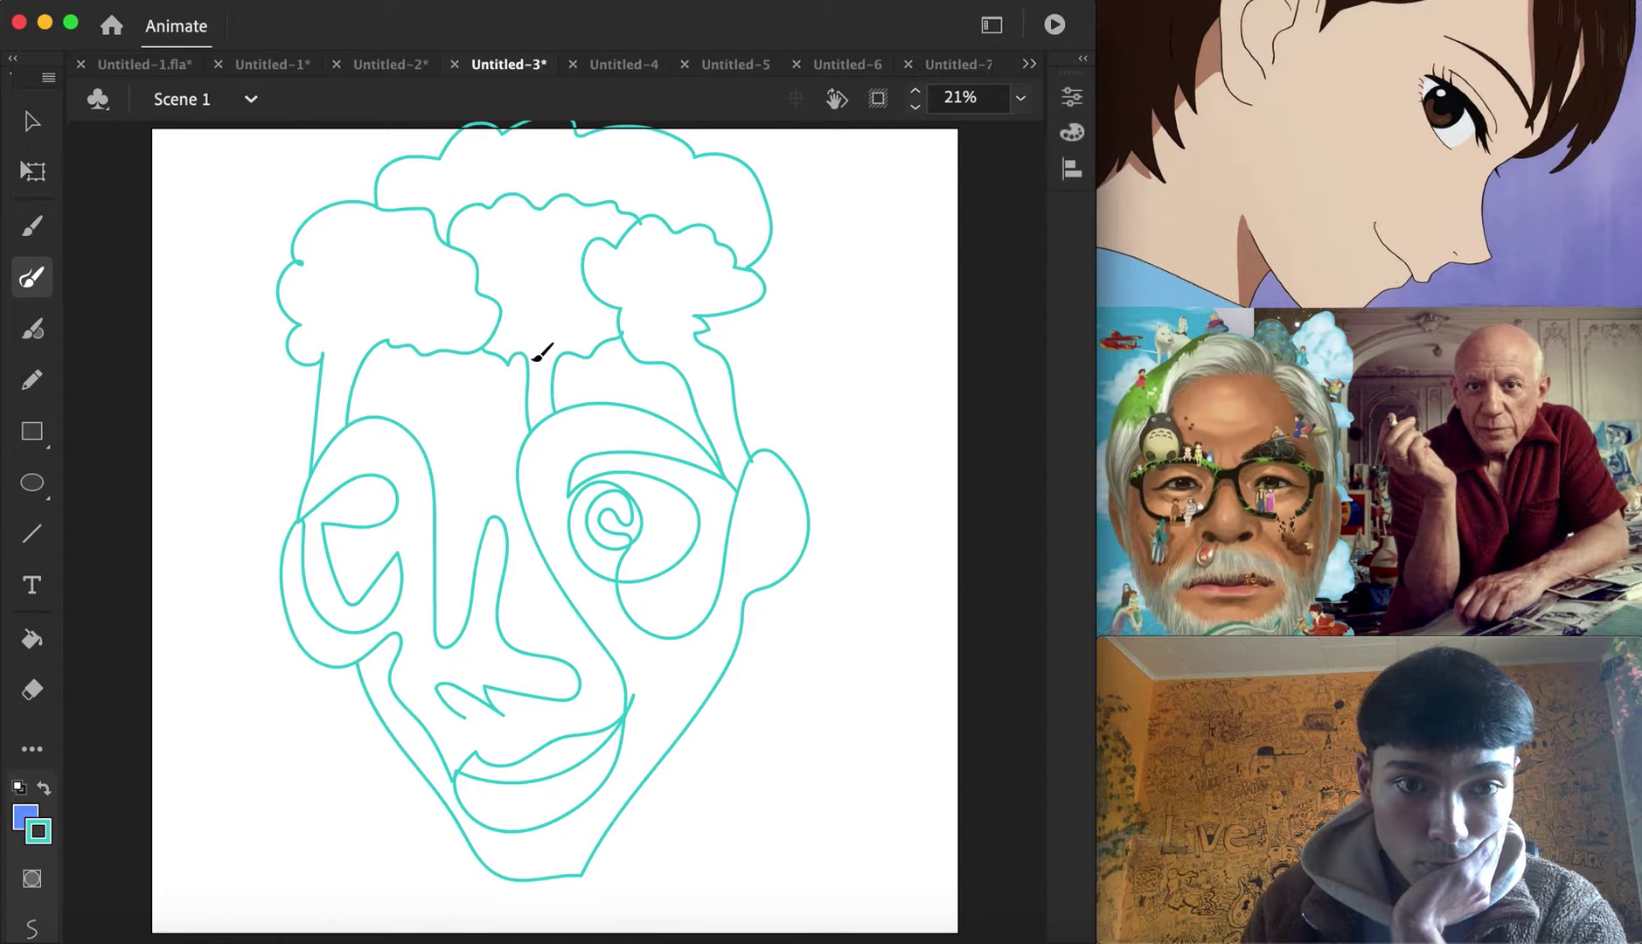
pyautogui.moveTo(564, 351); pyautogui.dragTo(565, 353)
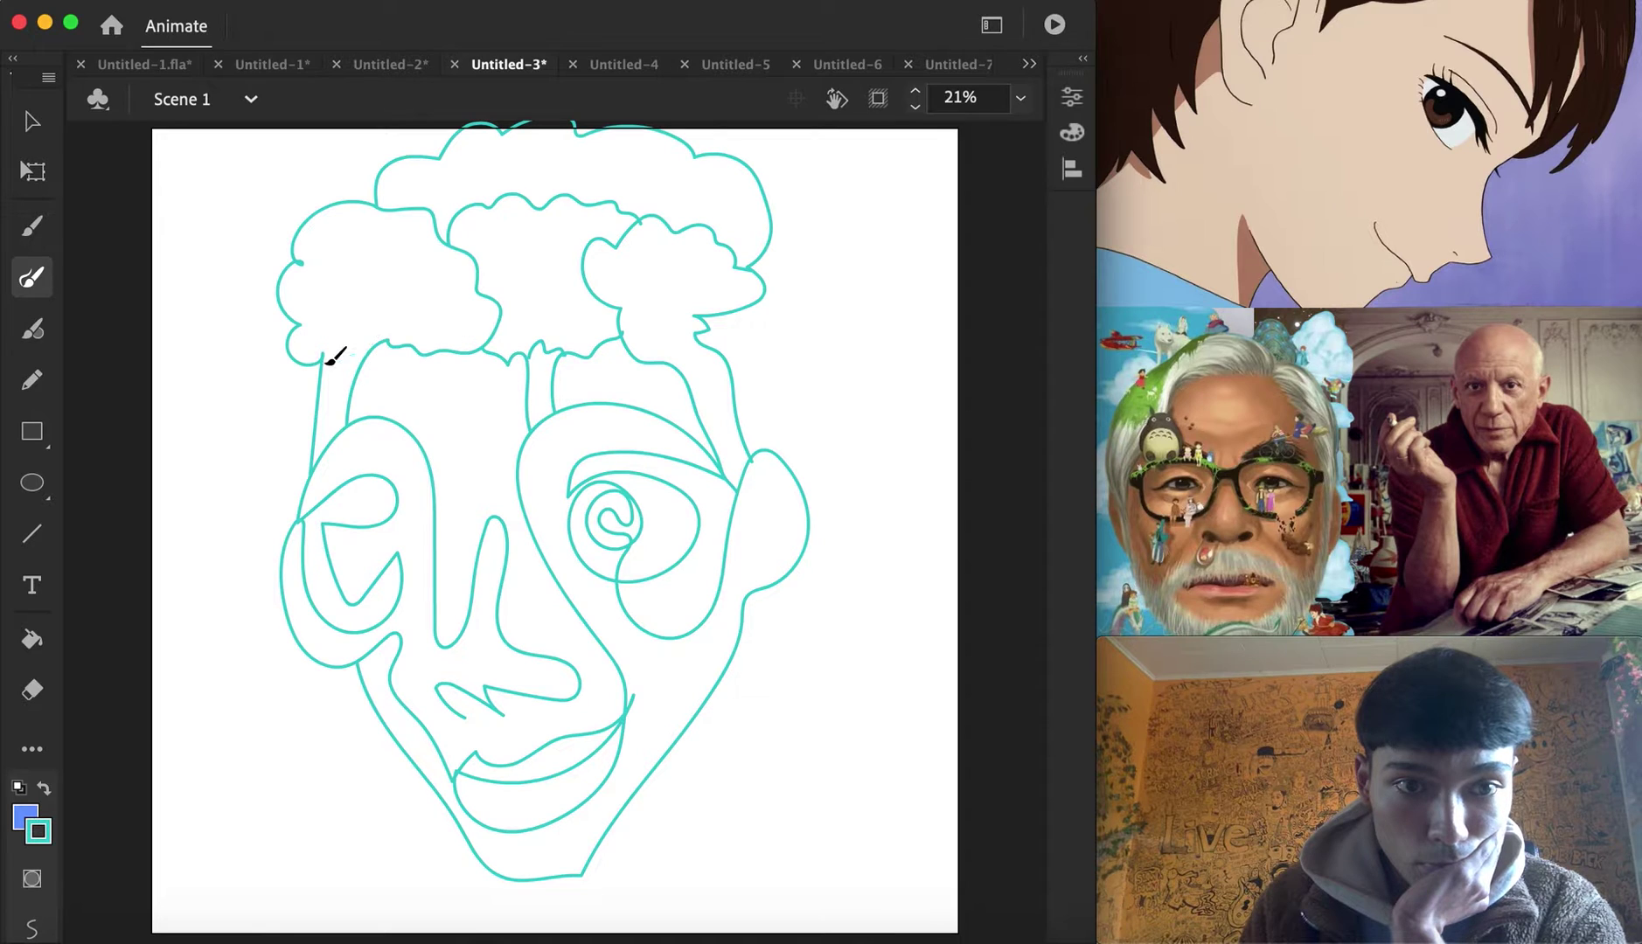
pyautogui.moveTo(394, 340); pyautogui.dragTo(392, 337)
pyautogui.moveTo(686, 320); pyautogui.dragTo(683, 368)
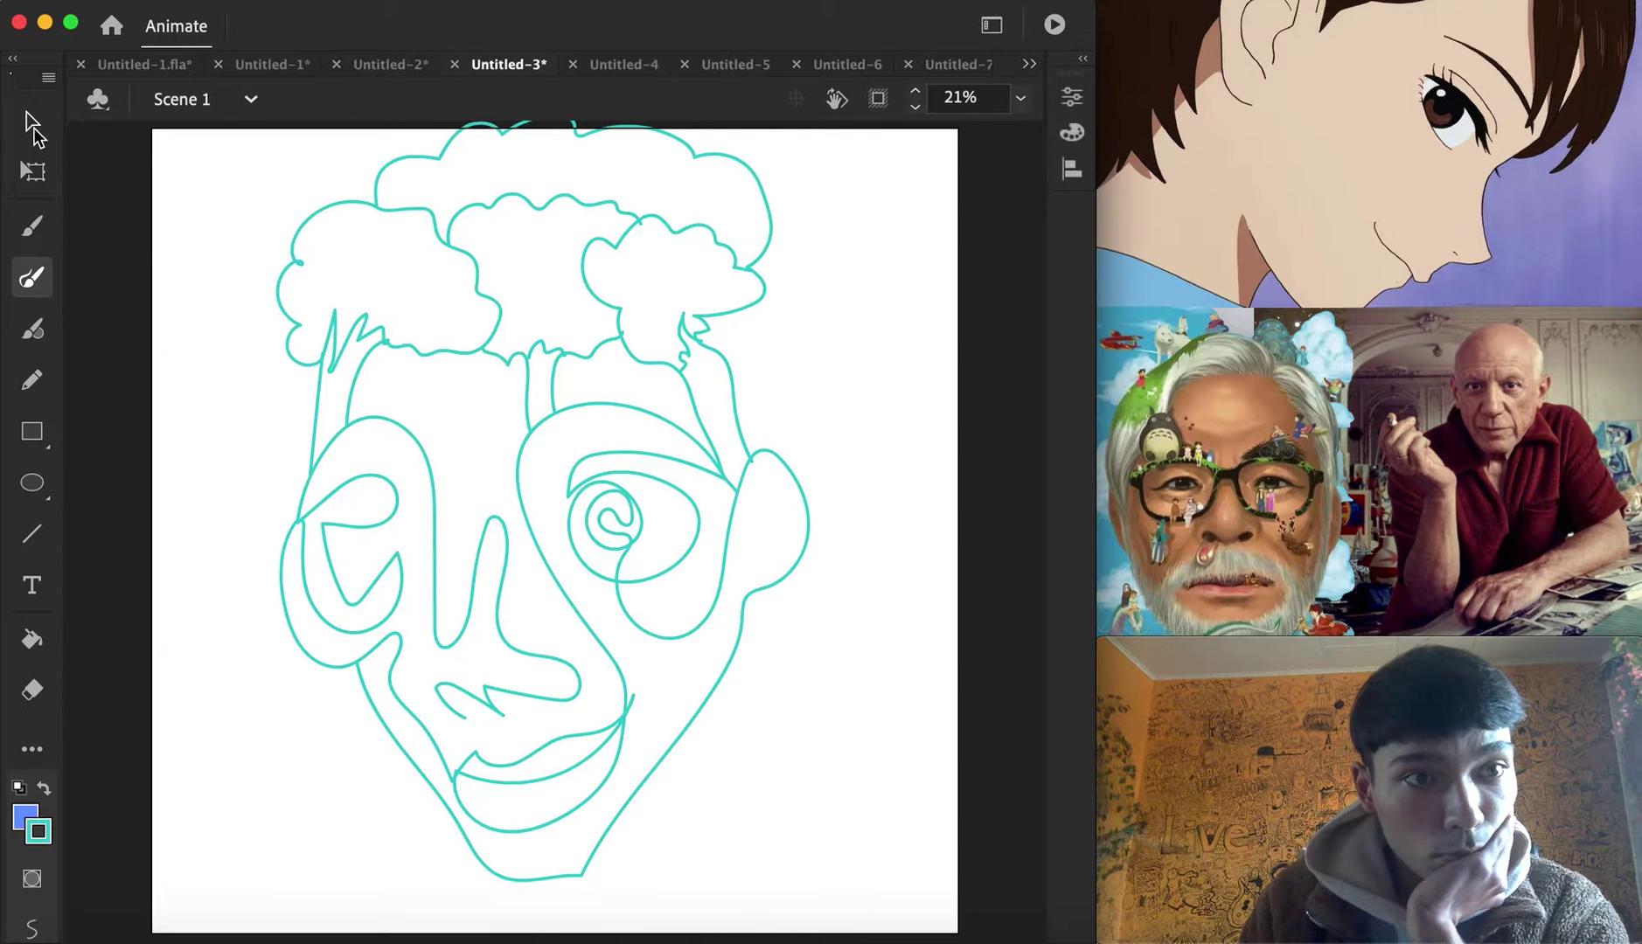
pyautogui.click(27, 115)
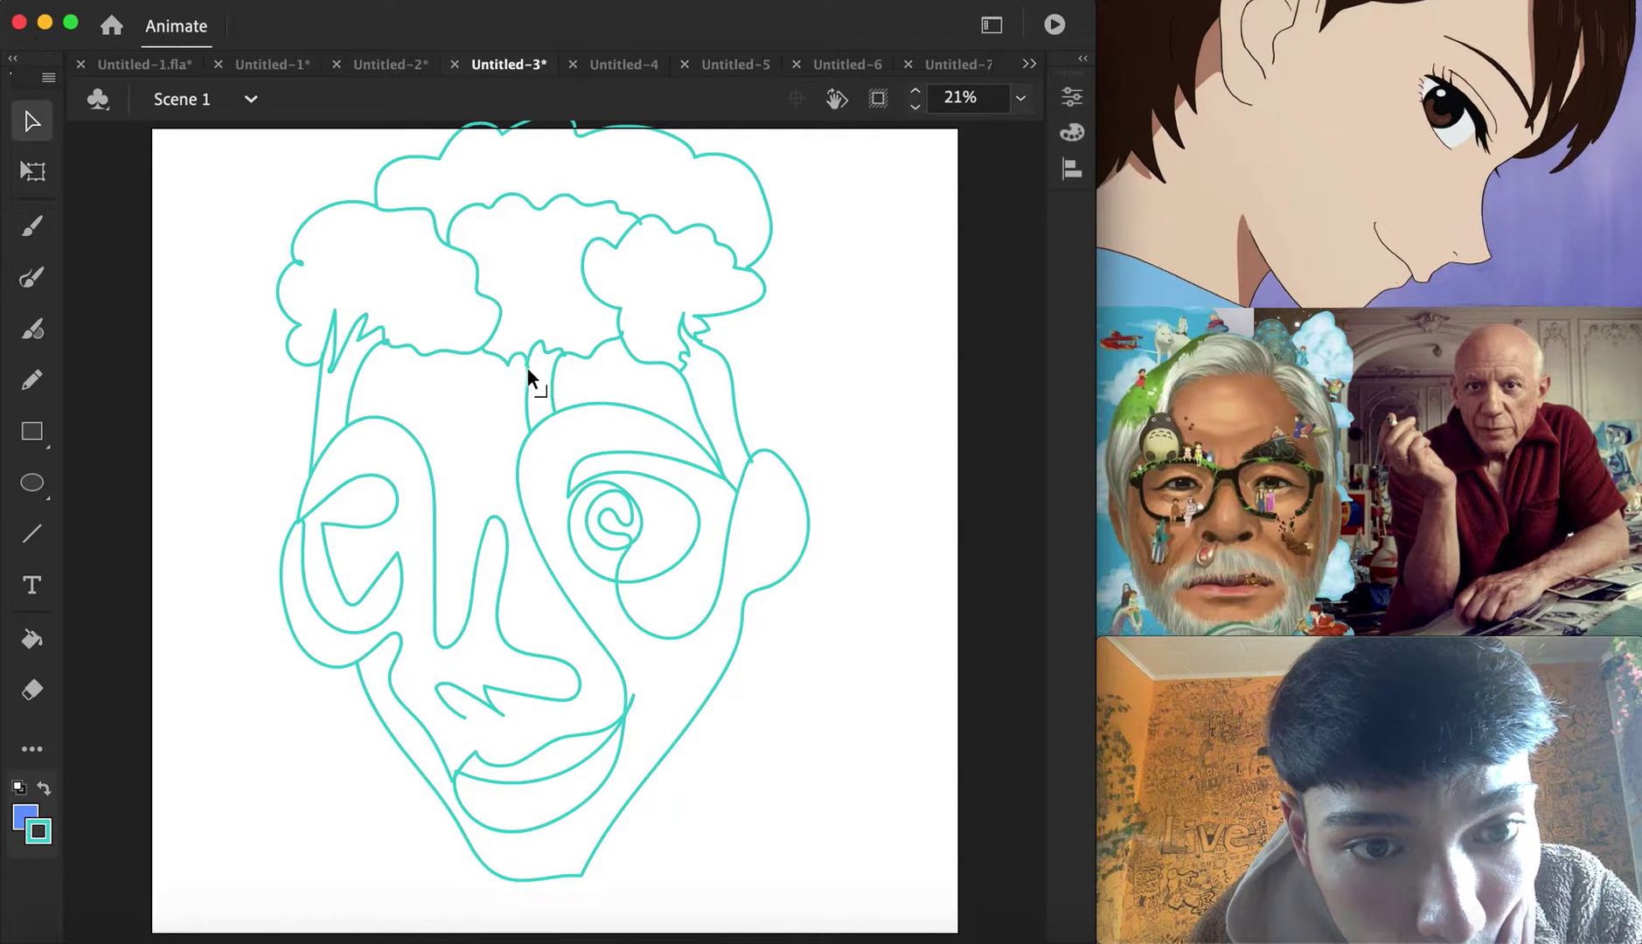
# Fill the left and right curly hair clumps with the outline's turquoise, undoing the fill on the upper hair
pyautogui.click(30, 639)
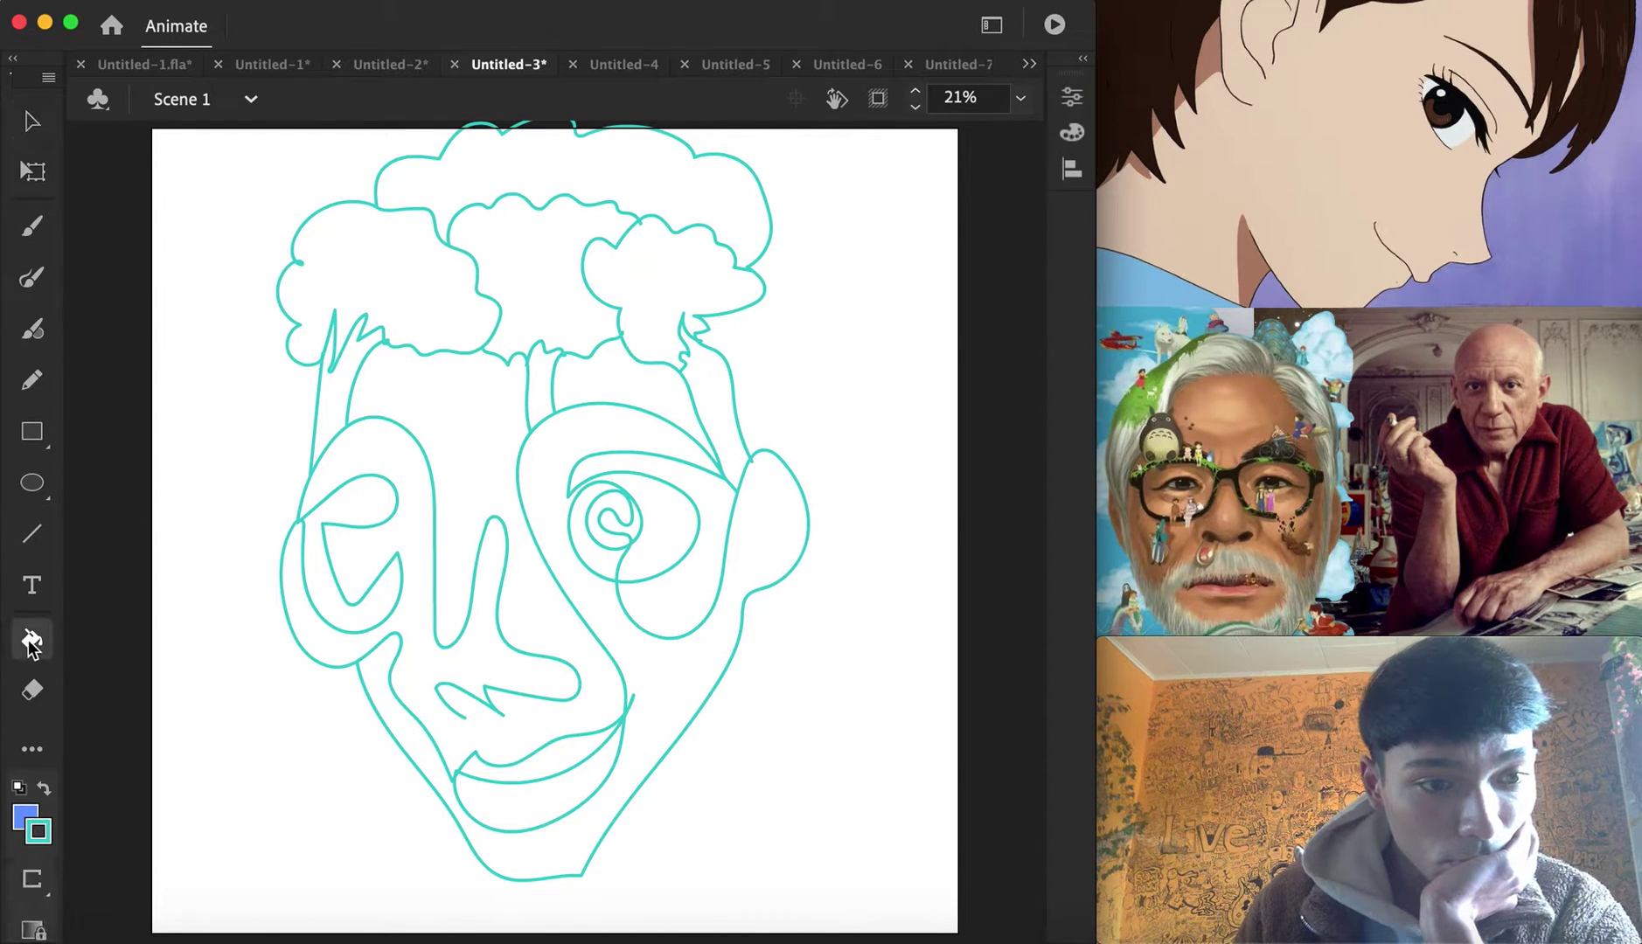
pyautogui.click(28, 829)
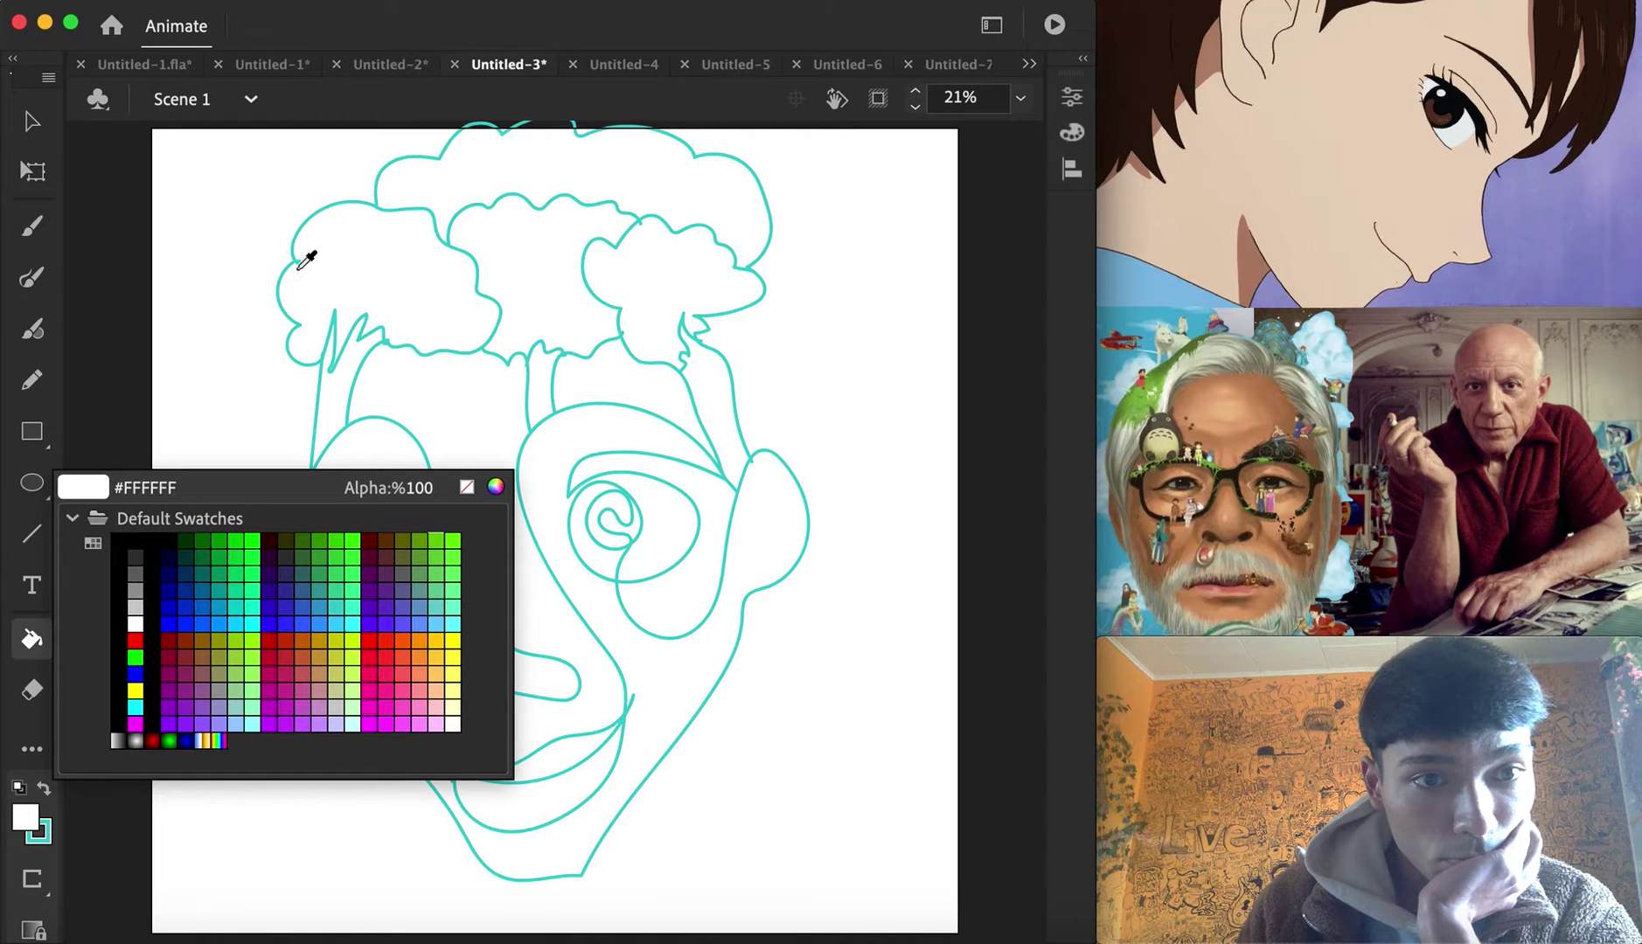
pyautogui.click(355, 282)
pyautogui.click(684, 194)
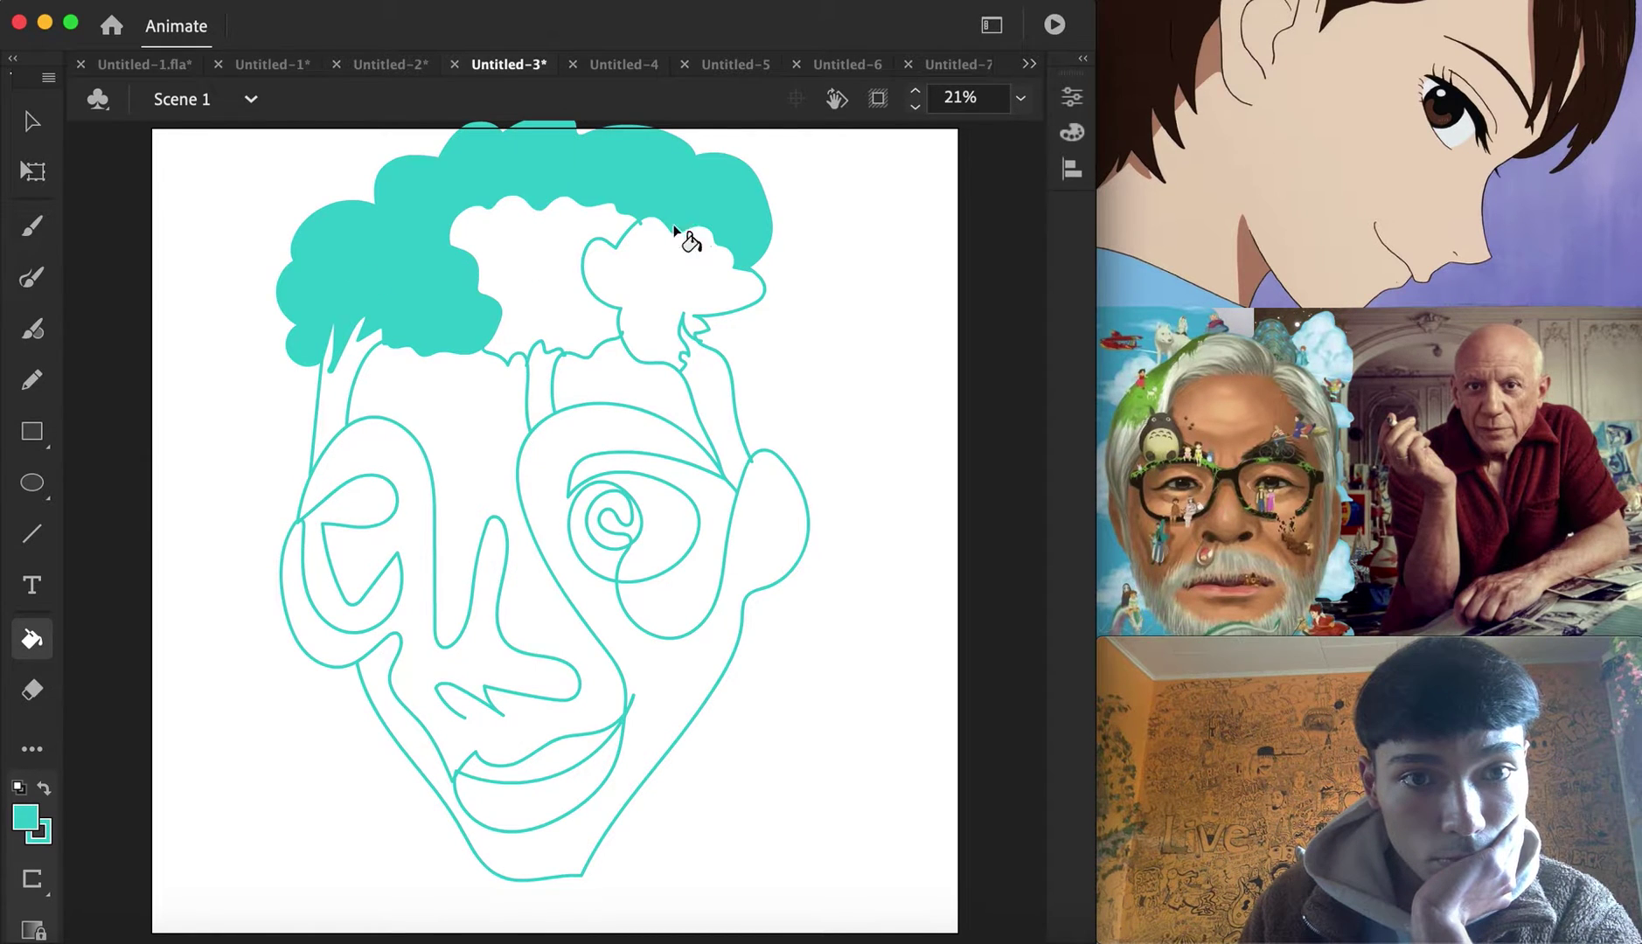
pyautogui.hotkey('ctrl', 'z')
pyautogui.click(665, 285)
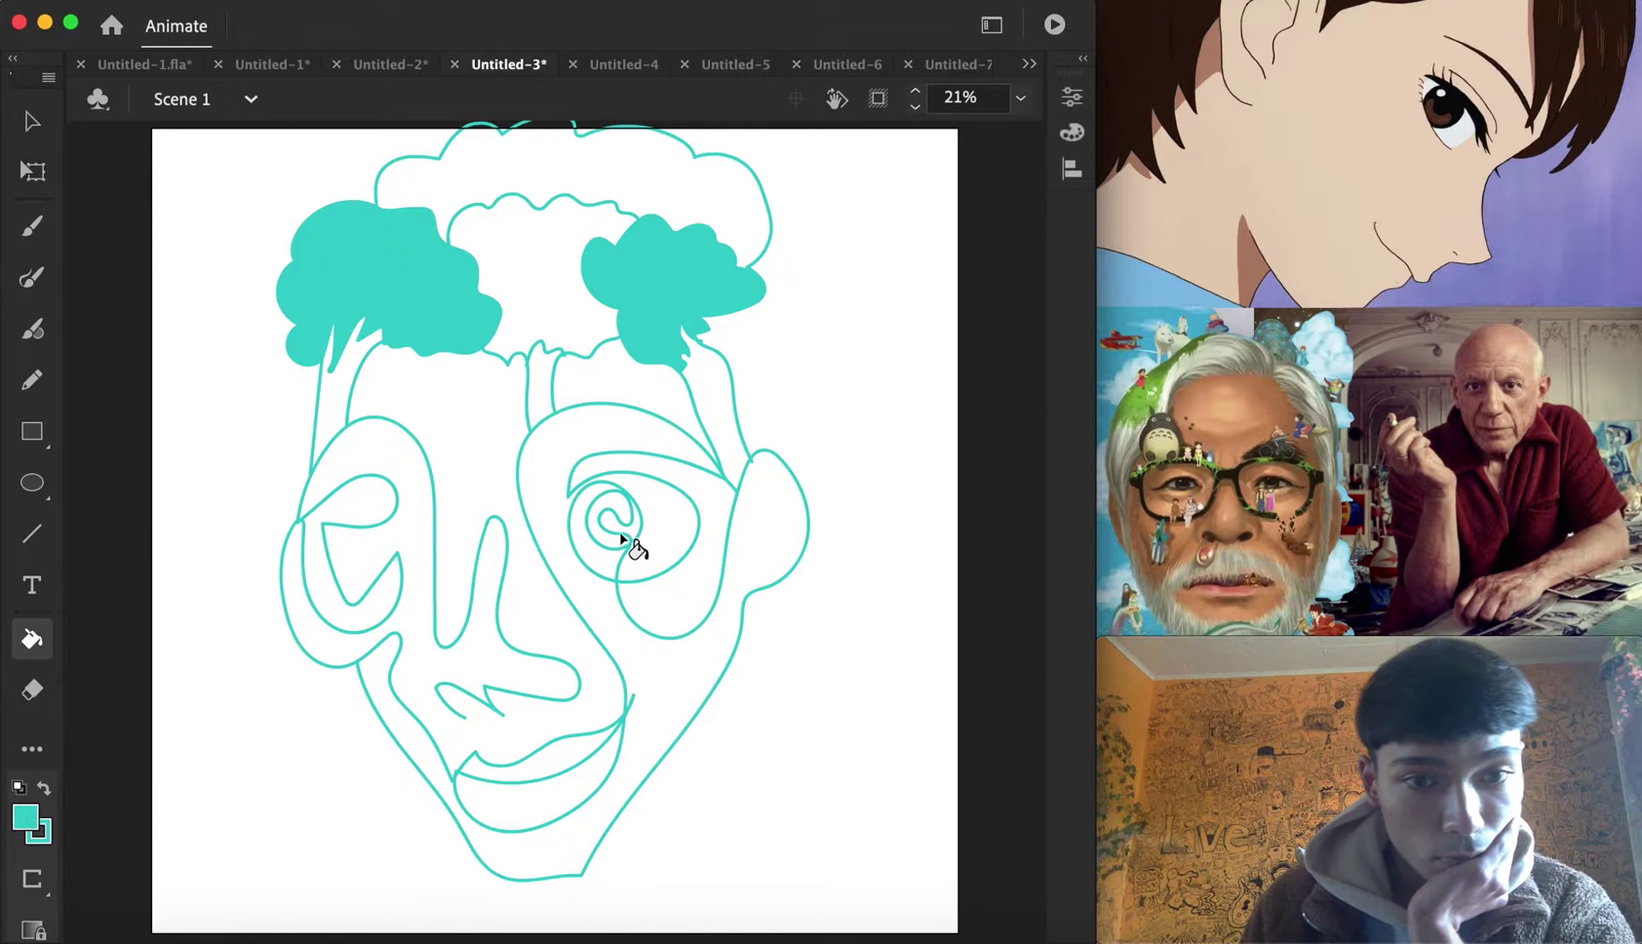
# Fill the left eye's curved shape, the ring around the right eye's spiral and the upper lip with turquoise
pyautogui.click(603, 564)
pyautogui.click(343, 581)
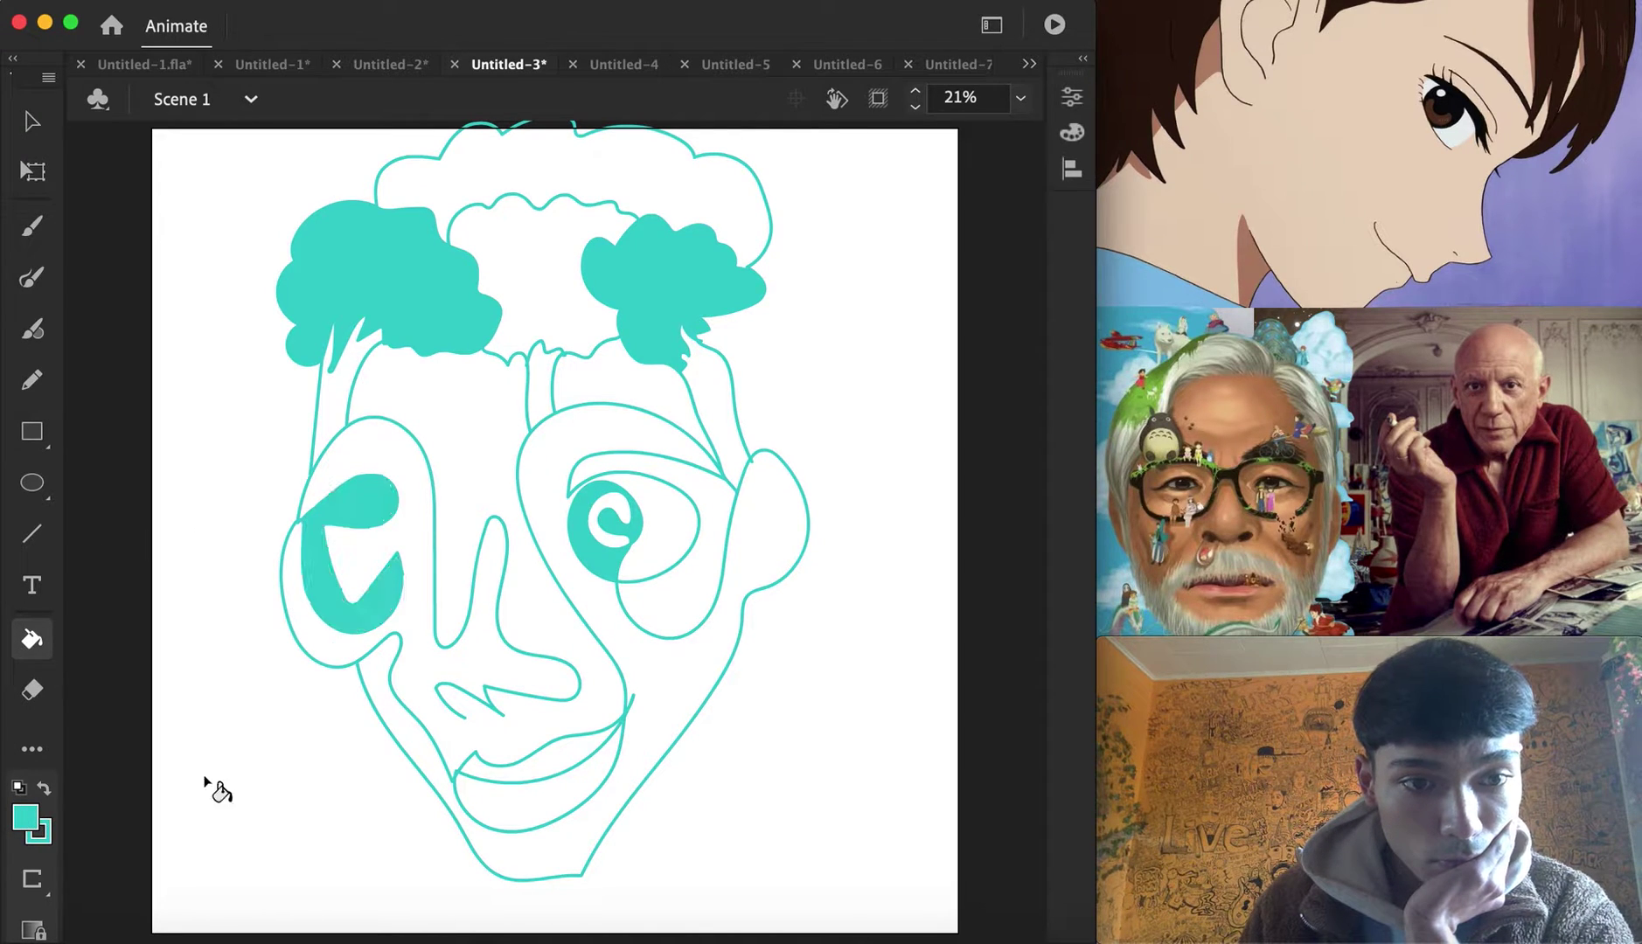
pyautogui.click(579, 750)
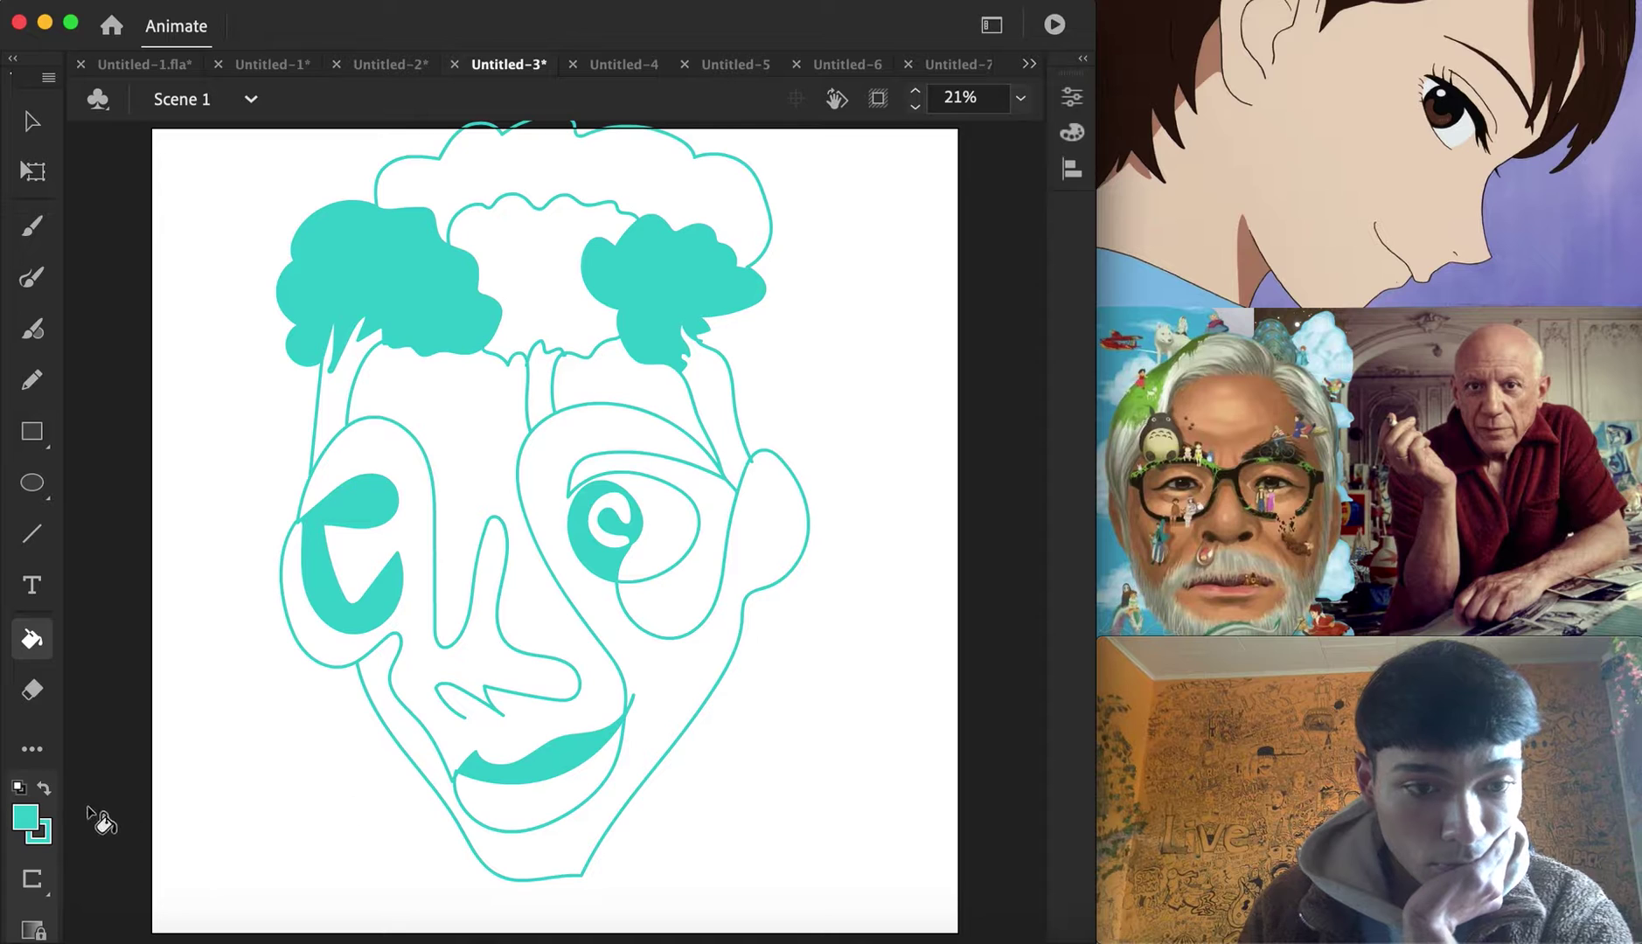
# Fill the upper hair band and the outer face, including the right ear, with muted green
pyautogui.click(26, 819)
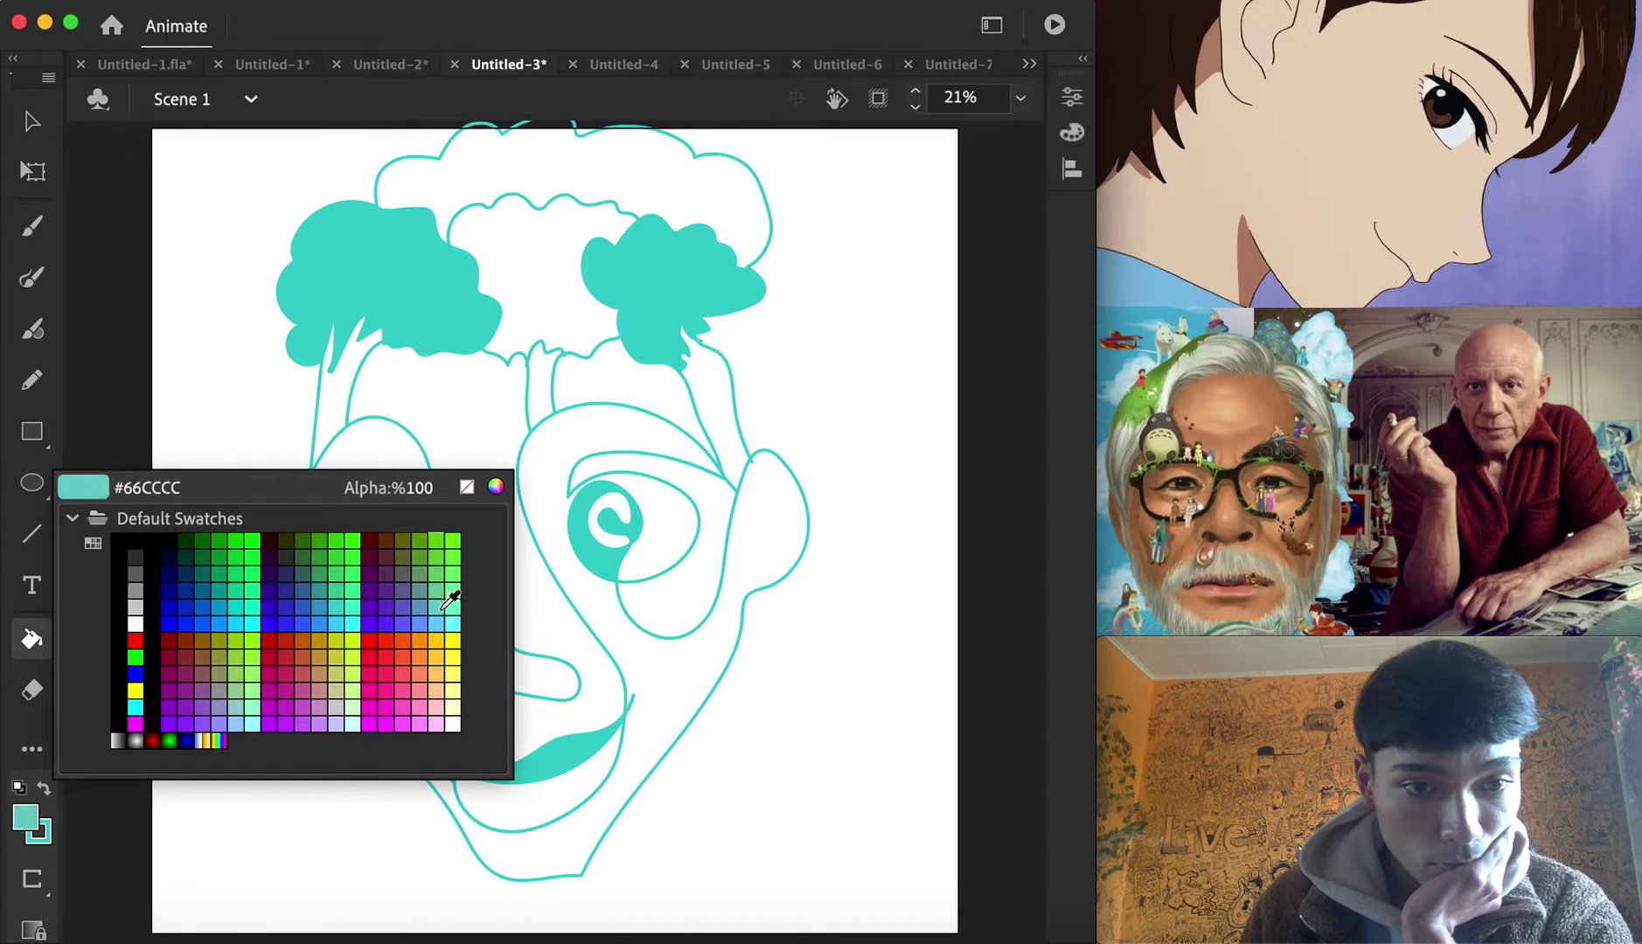
pyautogui.click(434, 560)
pyautogui.click(527, 179)
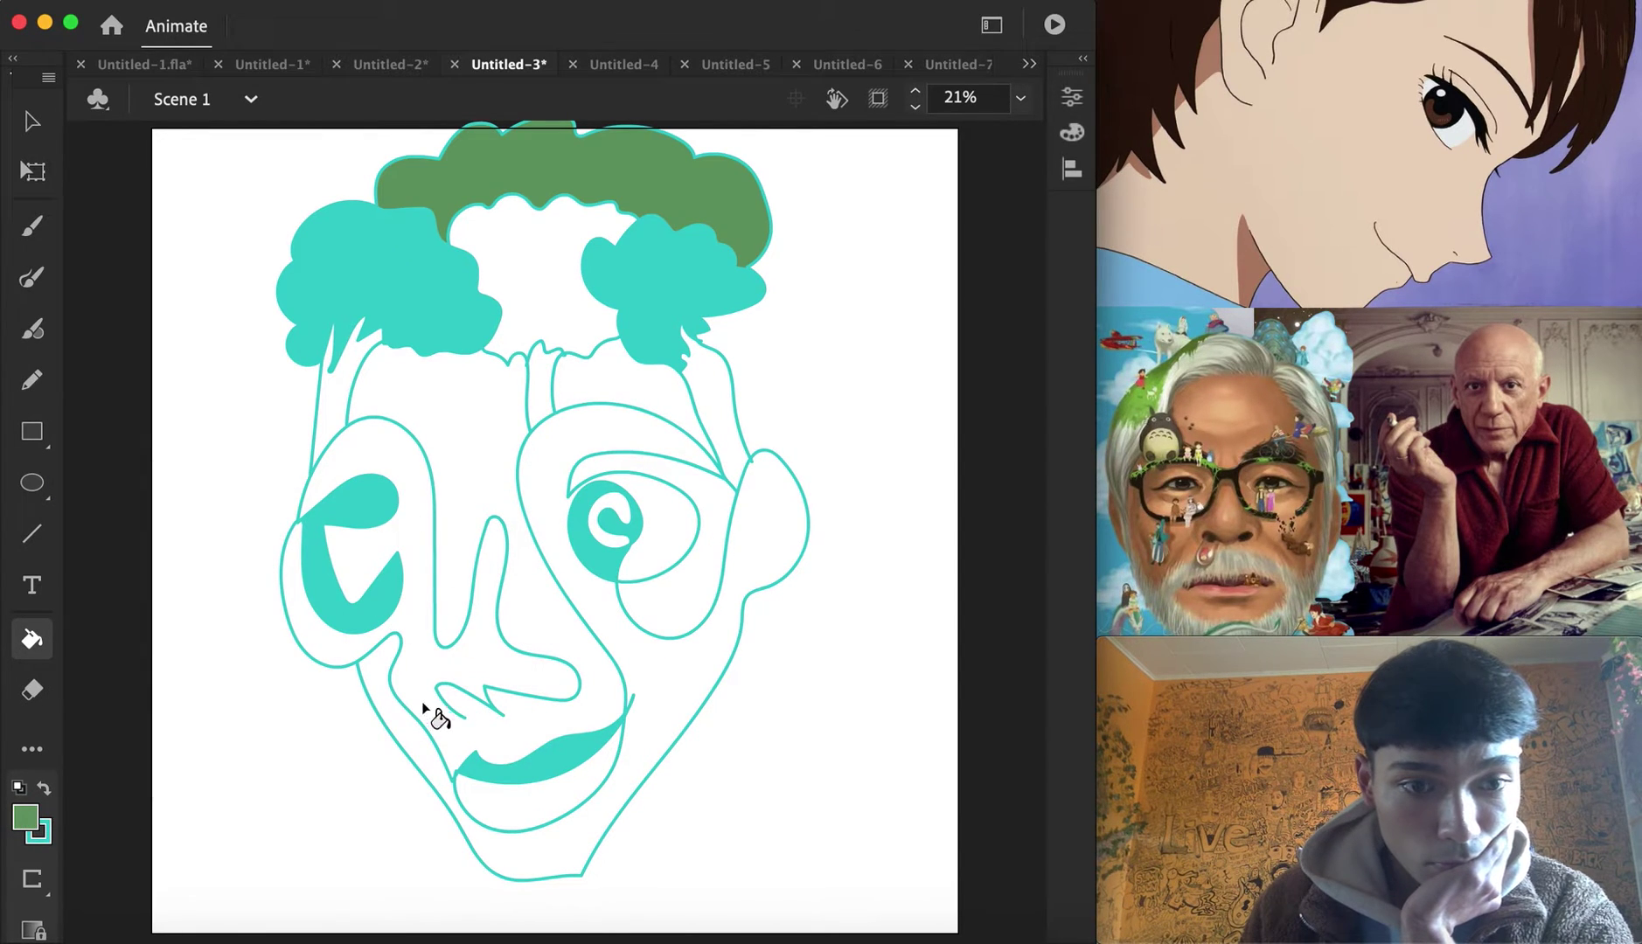
pyautogui.click(396, 706)
# Fill the central hair section between the two curly clumps with green #339966
pyautogui.click(26, 818)
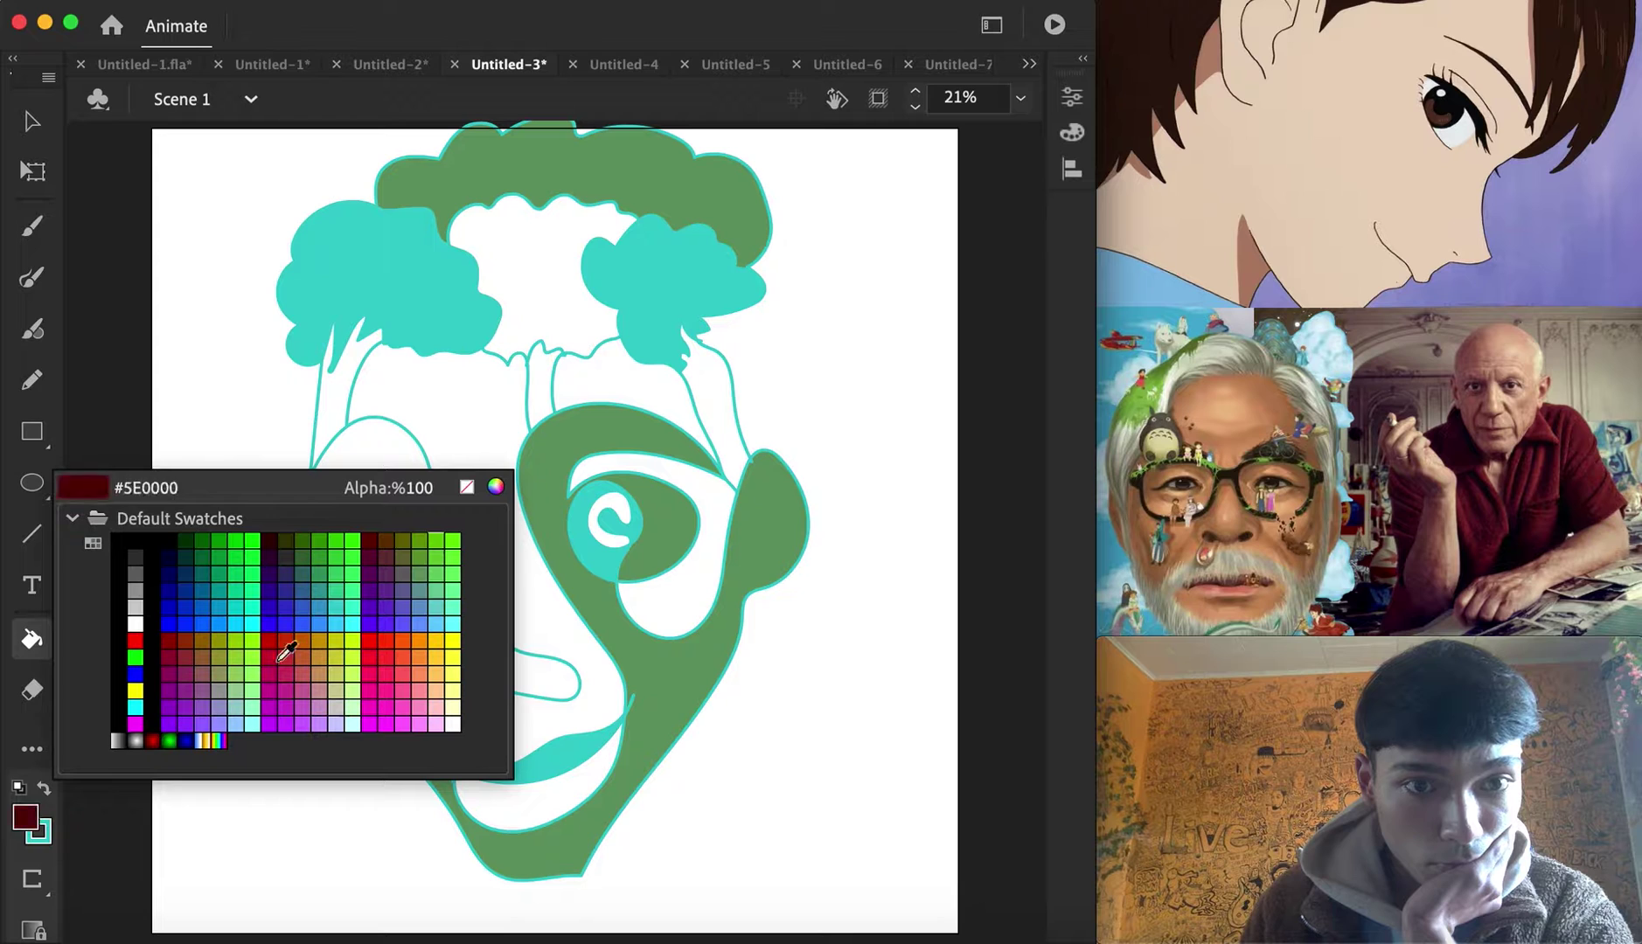
pyautogui.click(325, 573)
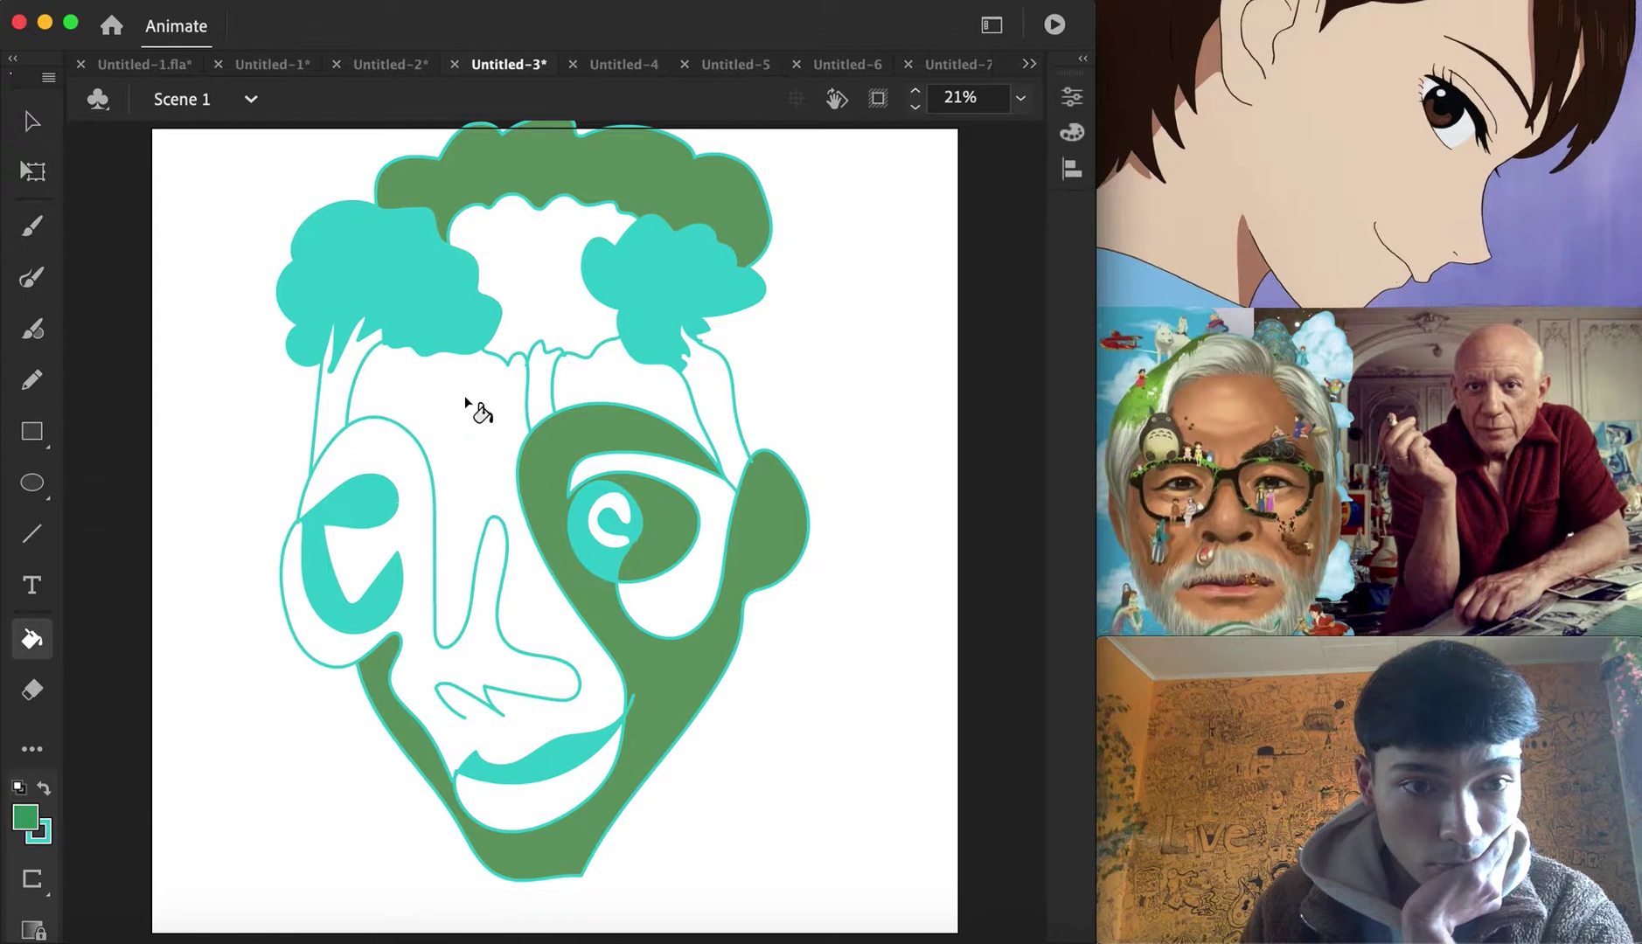
pyautogui.click(556, 392)
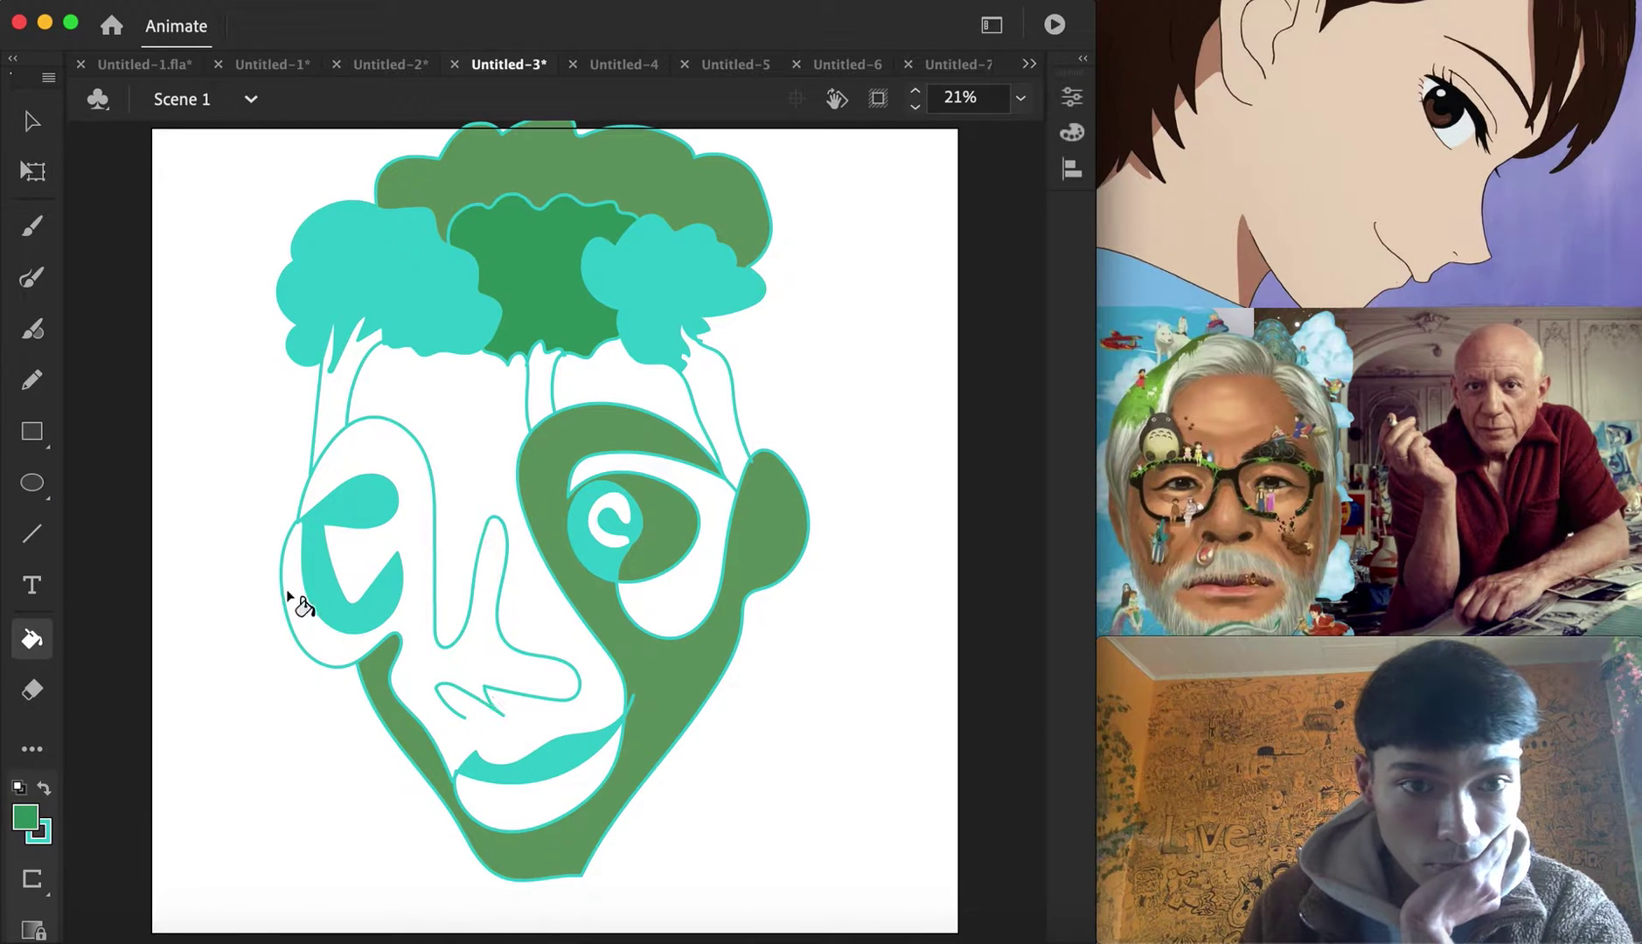
# Fill the right section of the forehead with light blue, undoing the fills on the left side of the face and nose
pyautogui.click(32, 815)
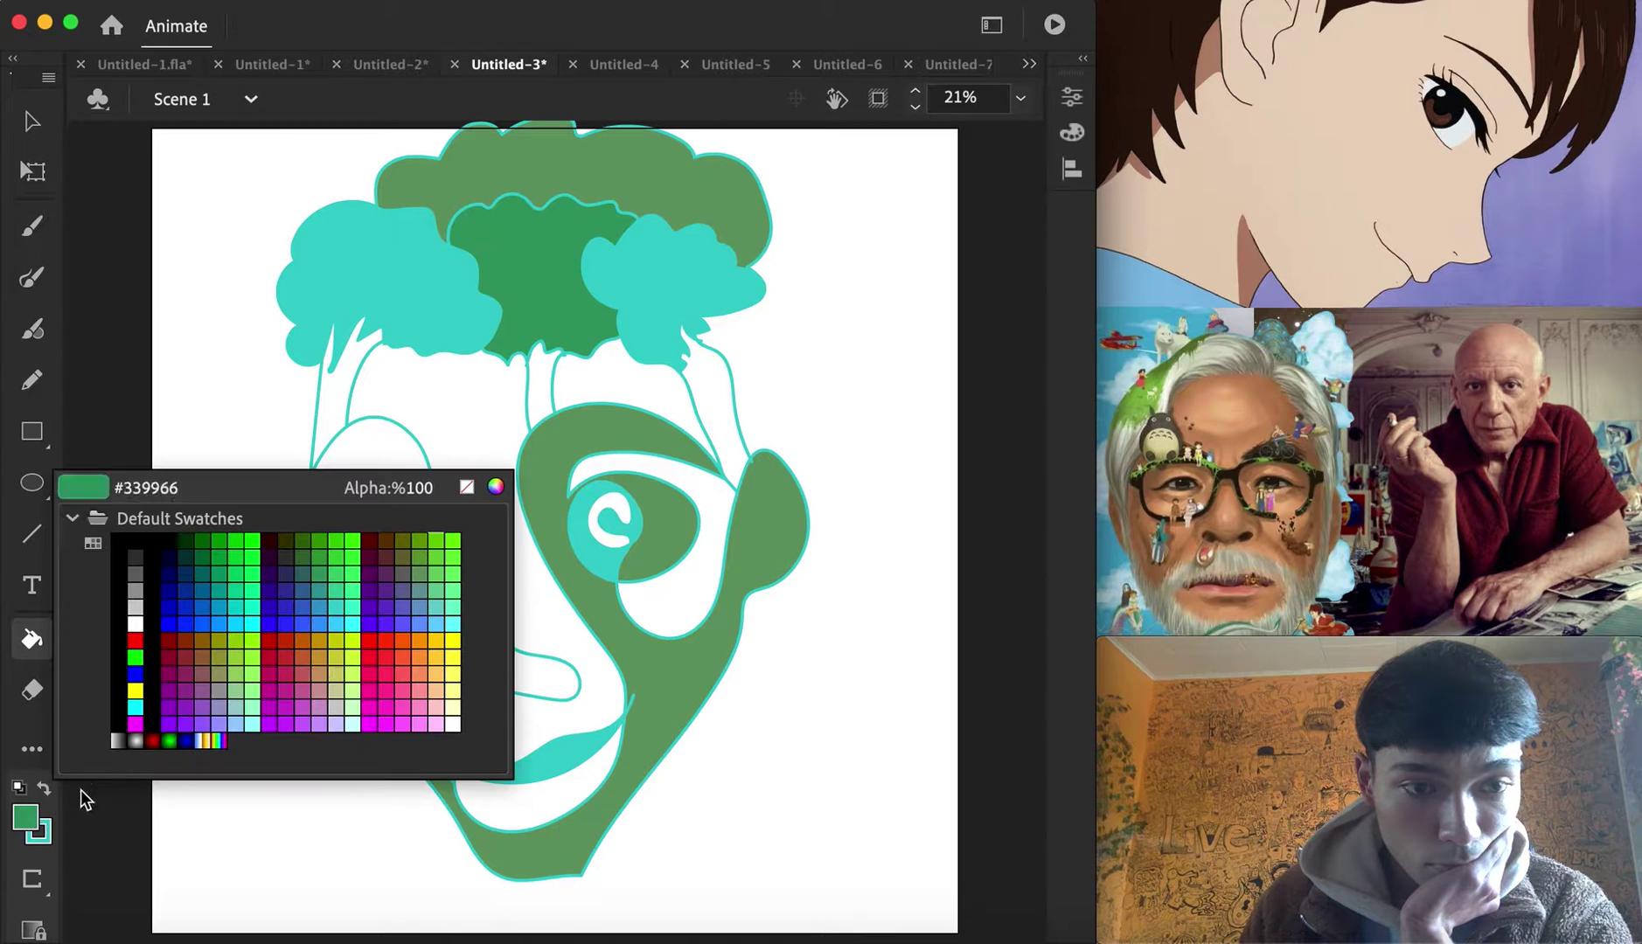
pyautogui.click(441, 620)
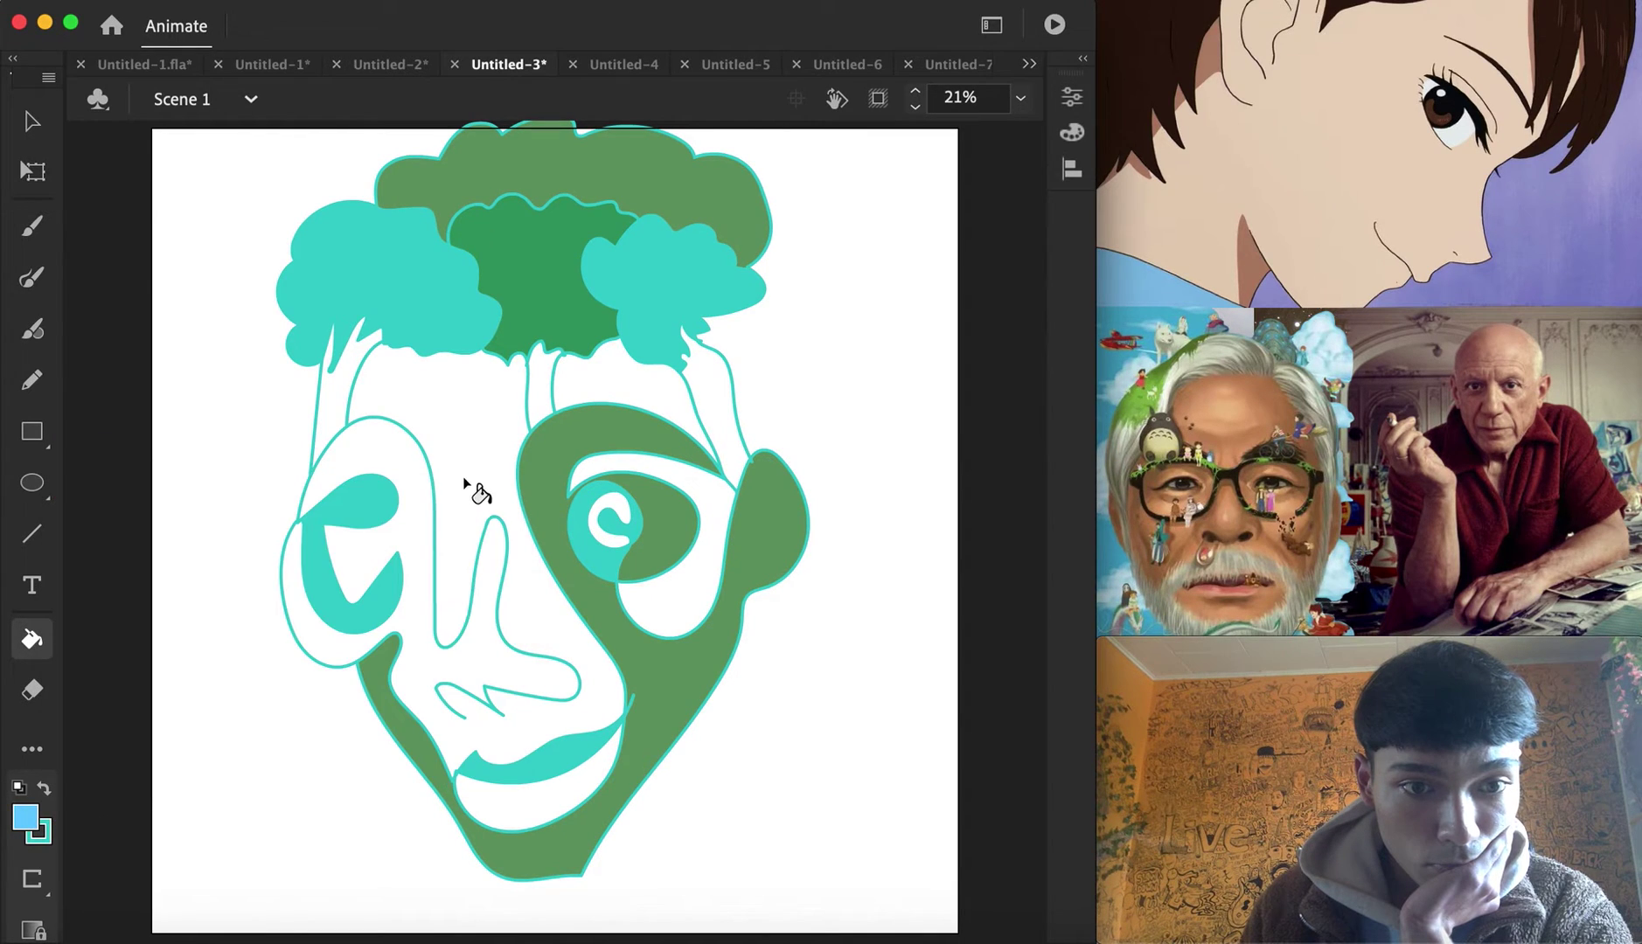
pyautogui.click(341, 647)
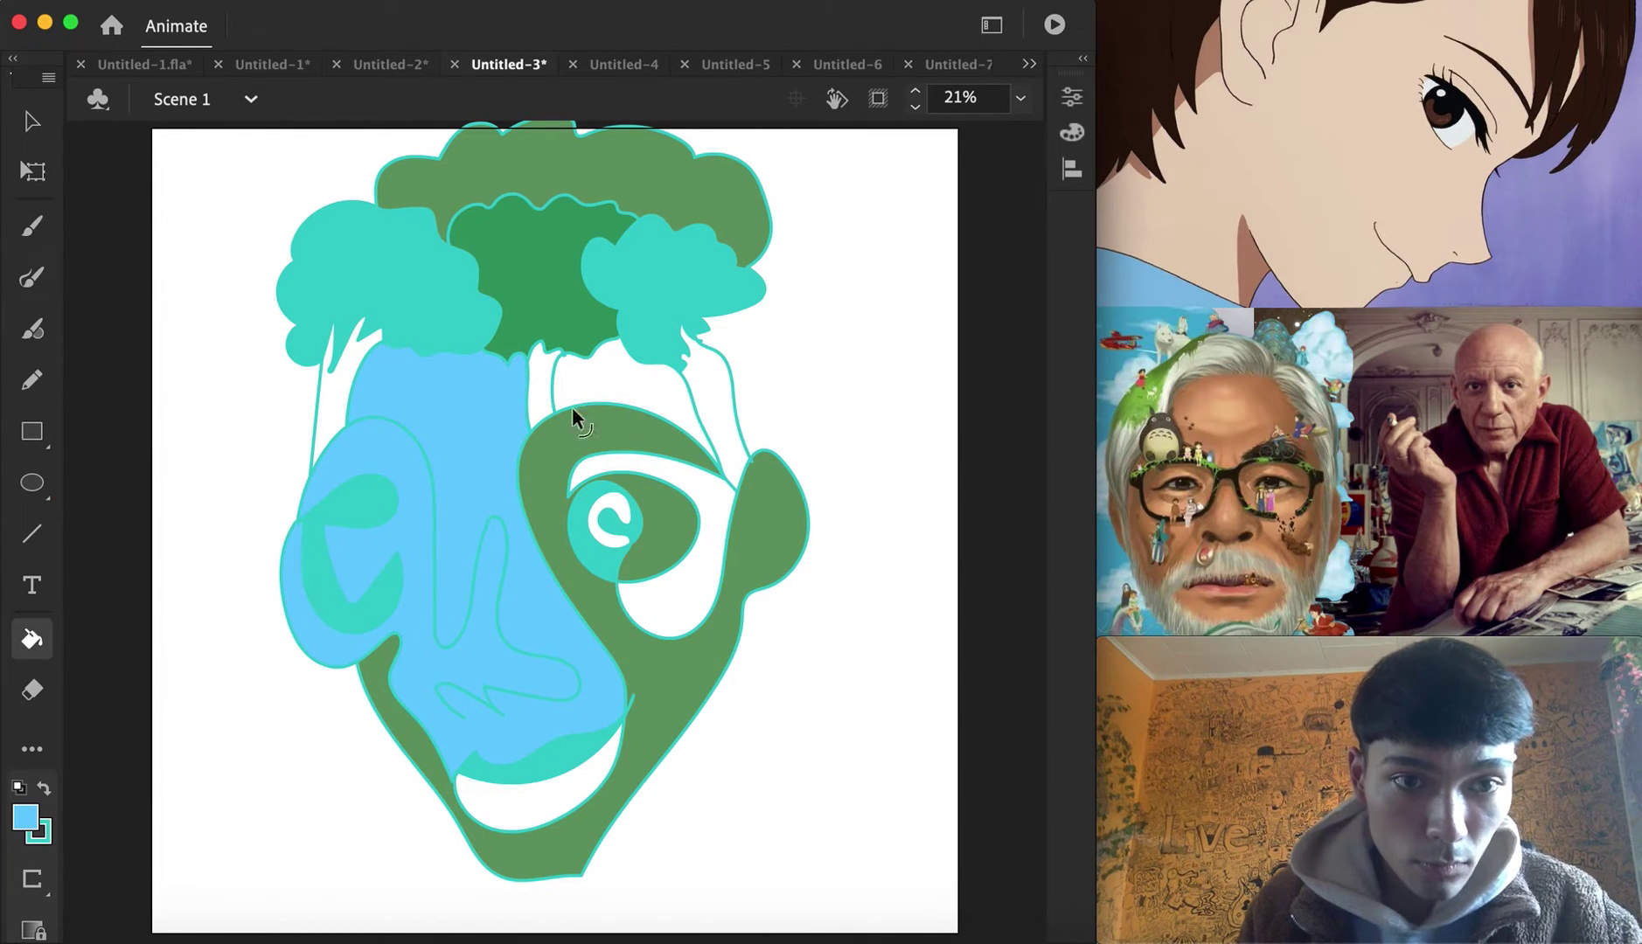
pyautogui.press('super+z')
pyautogui.click(446, 490)
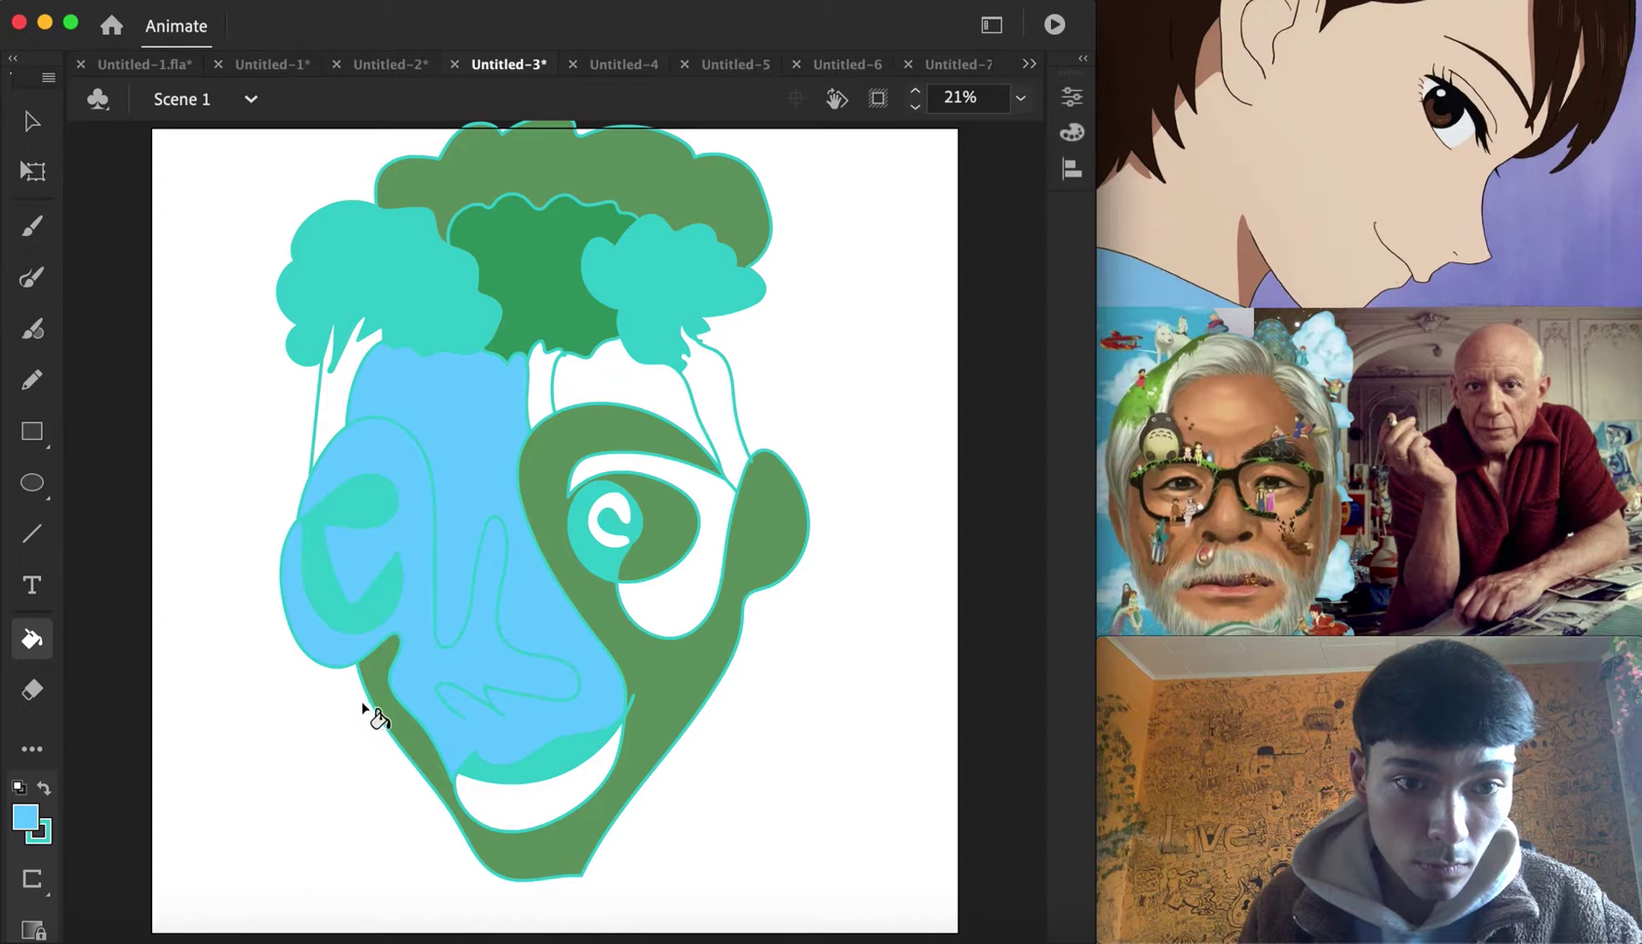
pyautogui.click(610, 389)
pyautogui.press('super+z')
pyautogui.press('super+z')
pyautogui.click(640, 396)
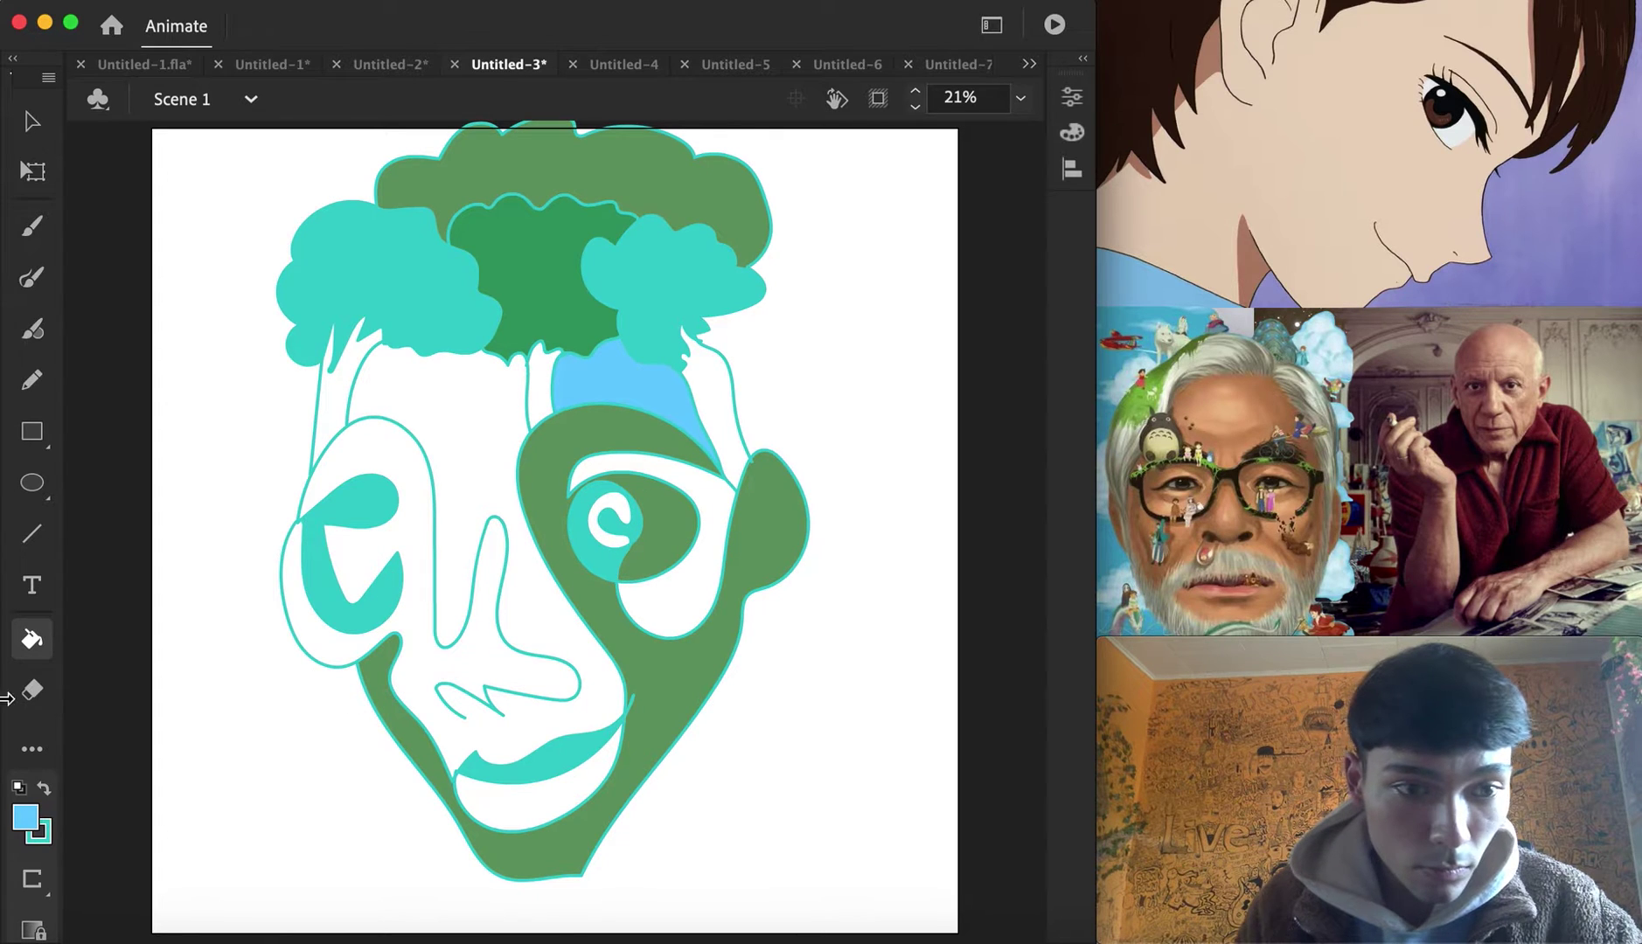
# Close the gap at the top of the nose line and fill the left forehead and nose bridge with light blue
pyautogui.click(32, 121)
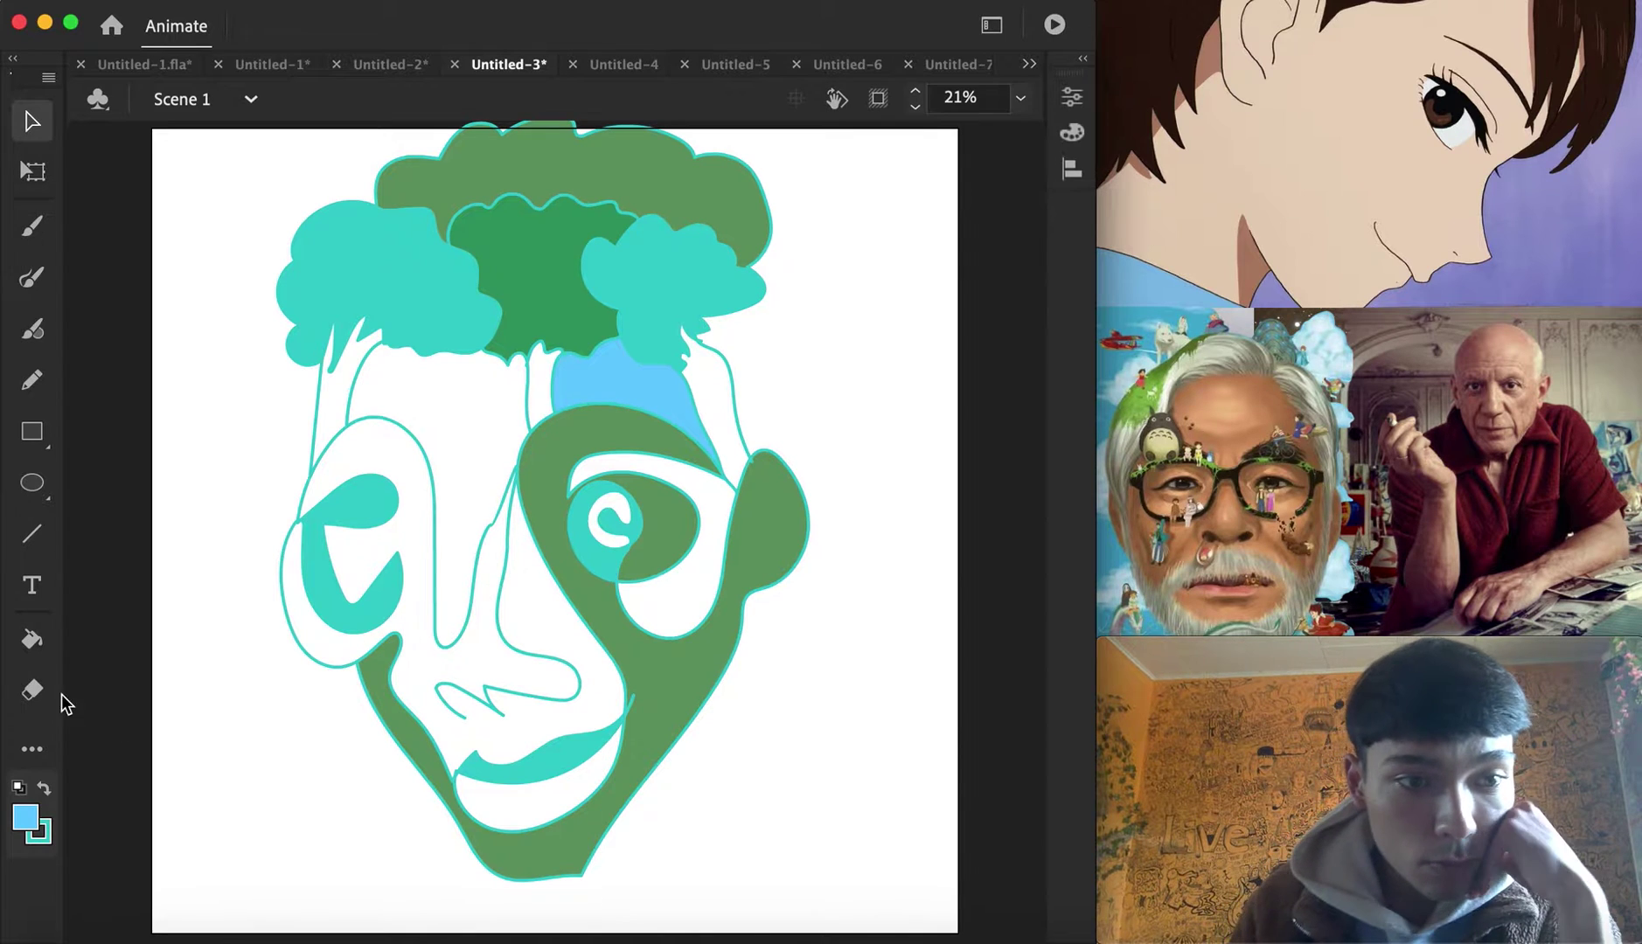
pyautogui.click(32, 639)
pyautogui.click(451, 461)
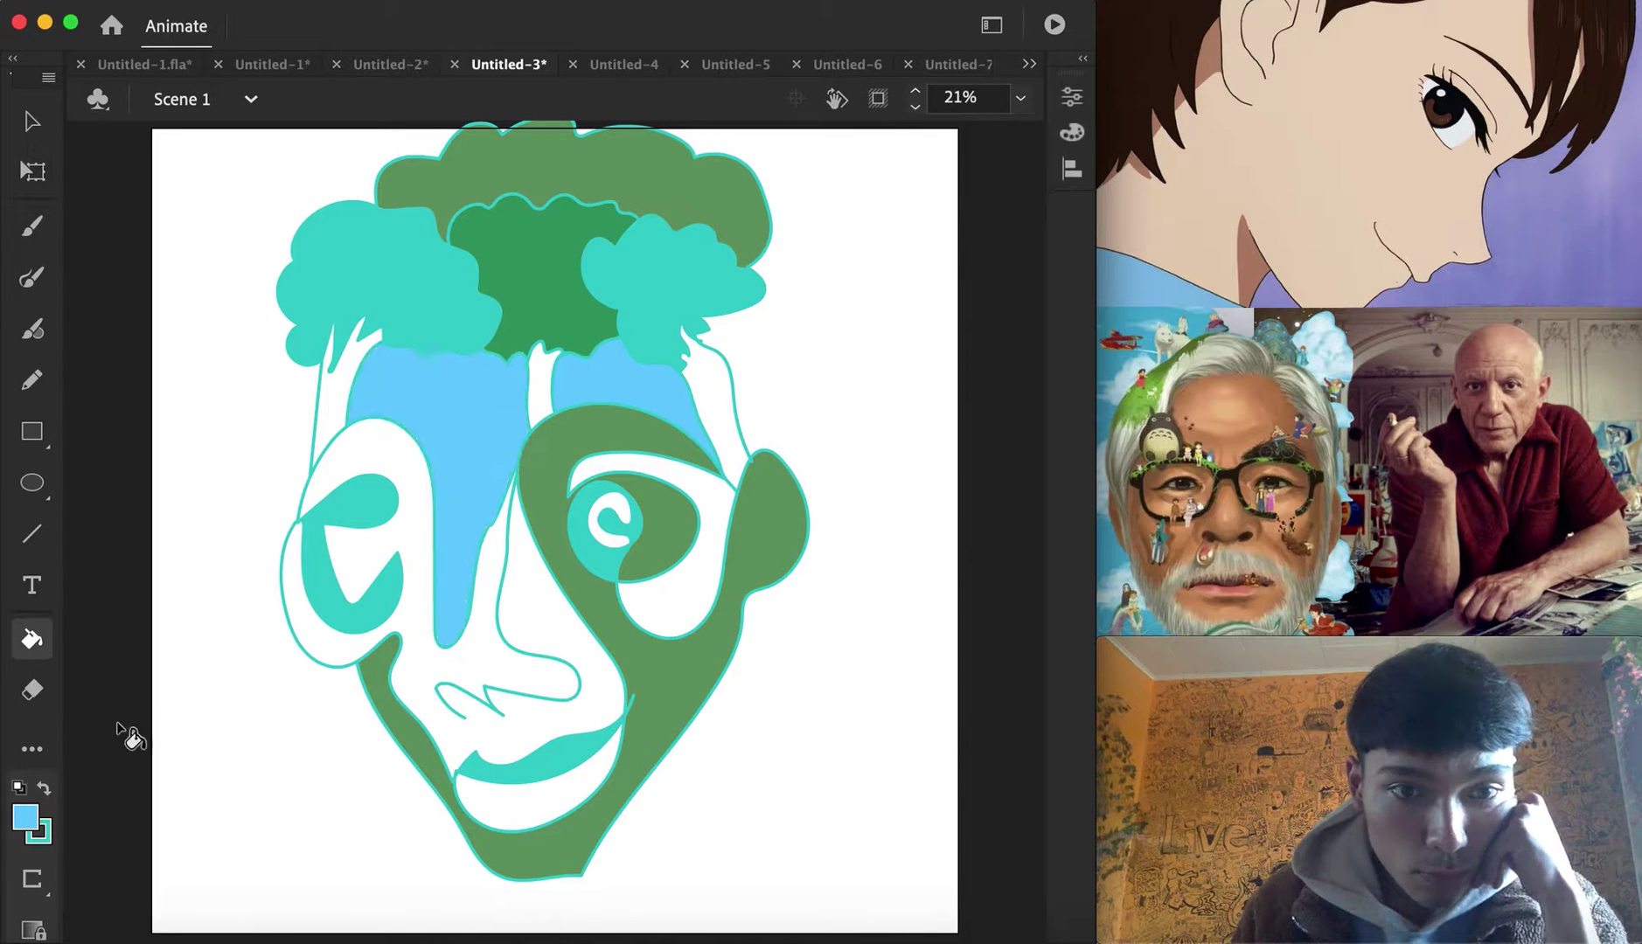
# Fill the inner face, including the nose and left eye surround, and the area around the right eye with medium green
pyautogui.click(26, 818)
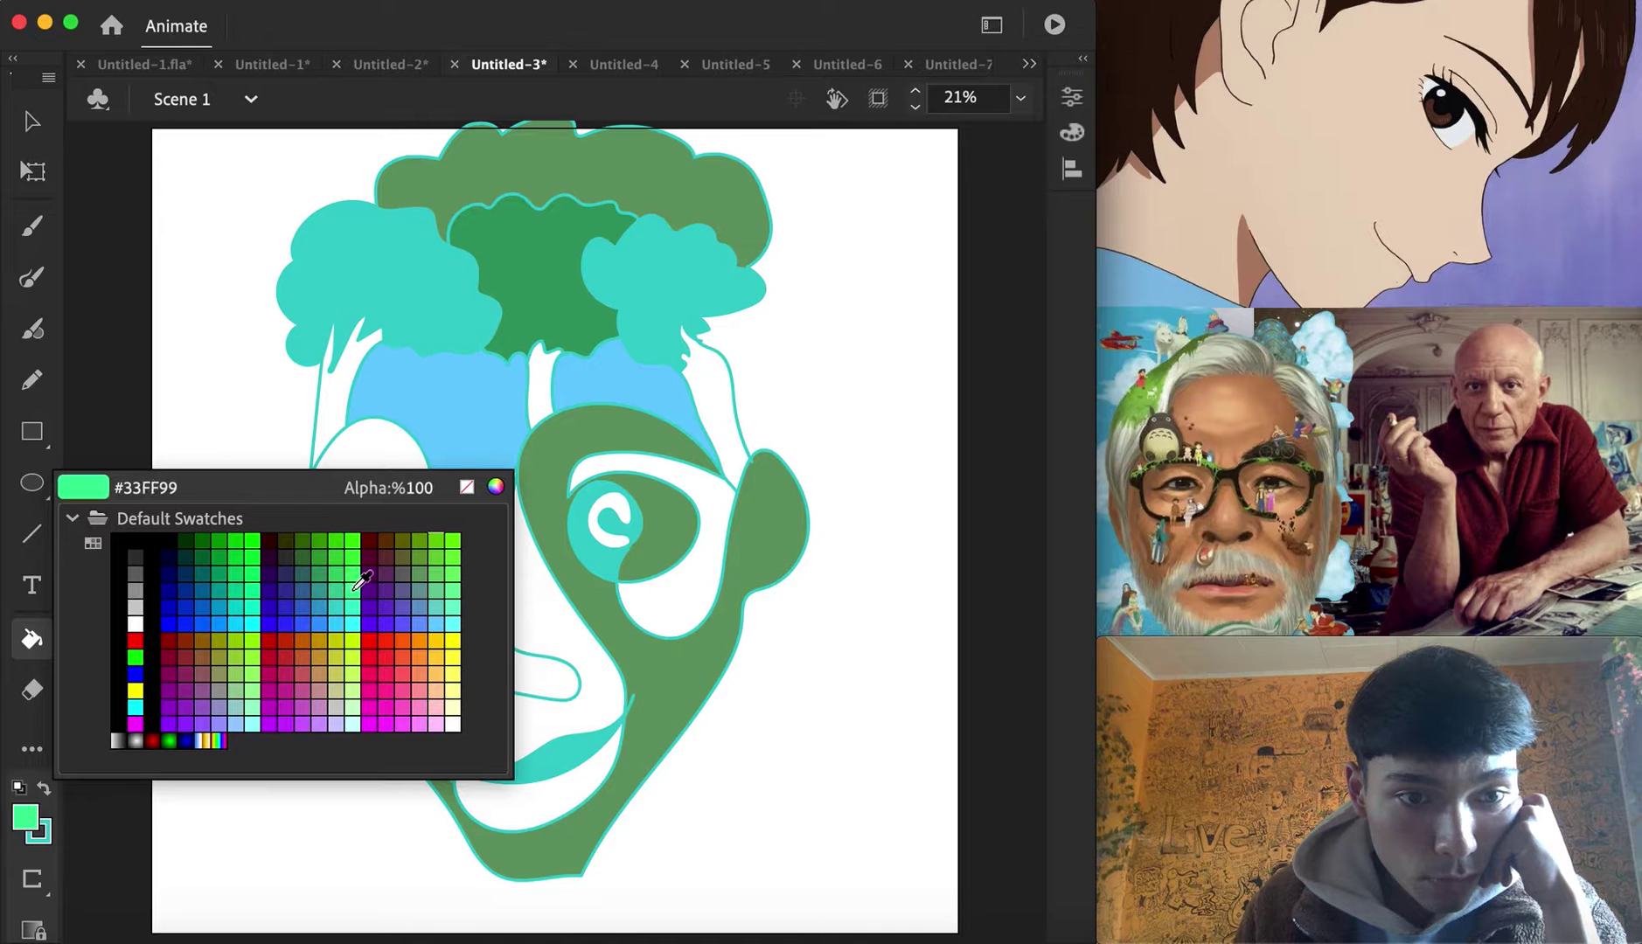
pyautogui.click(325, 552)
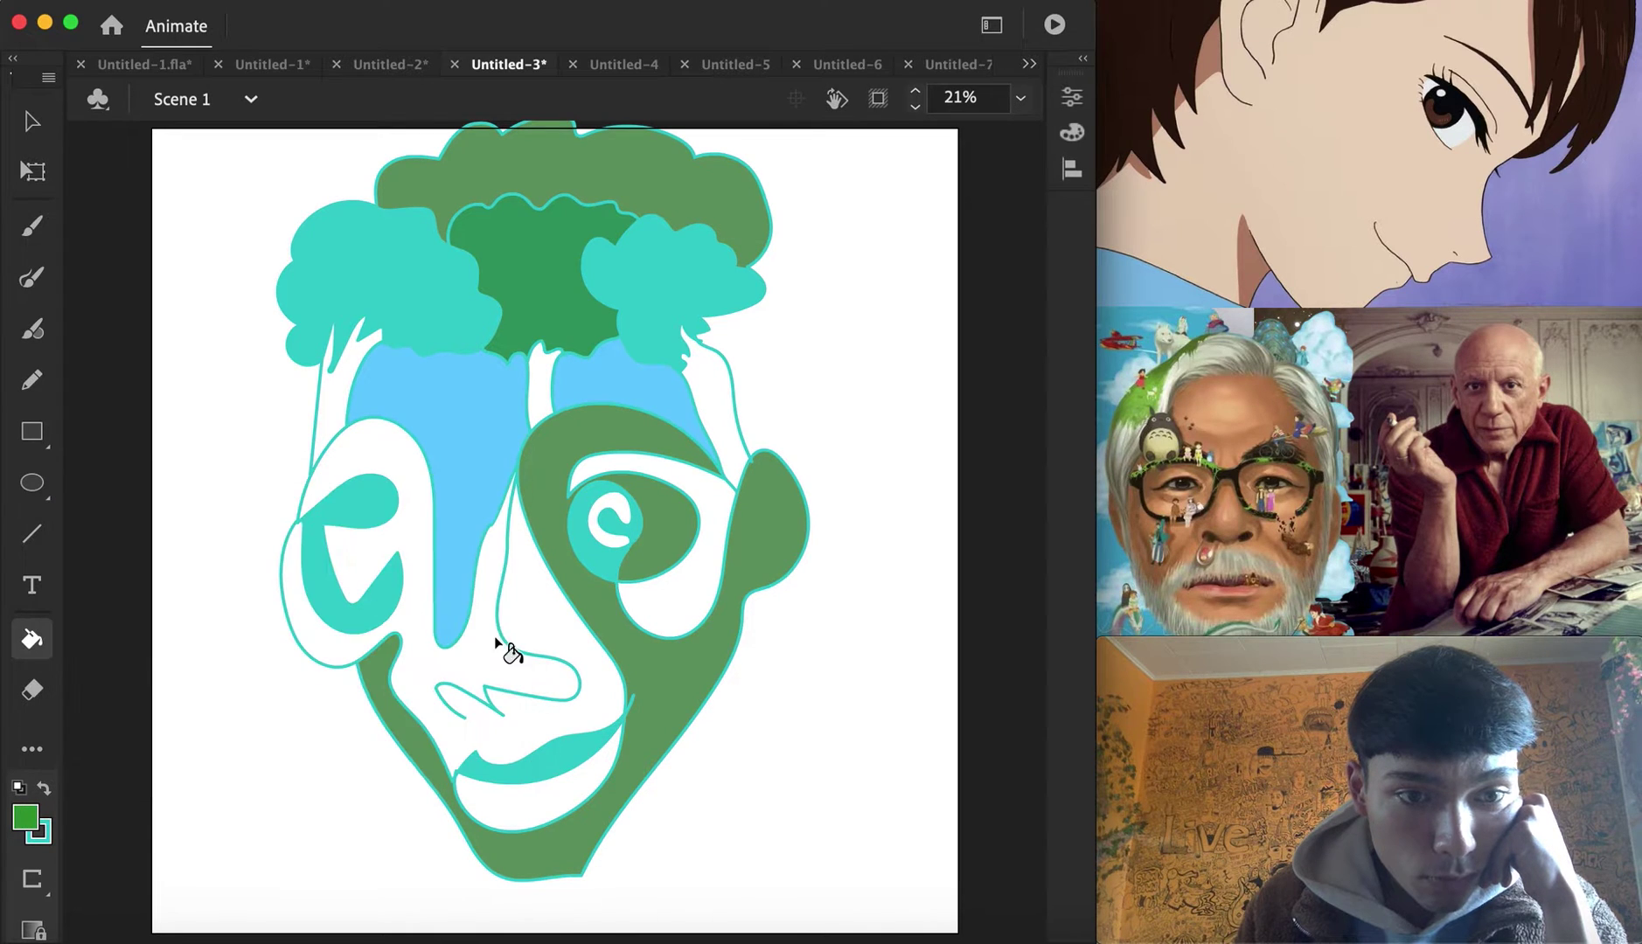
pyautogui.click(556, 660)
pyautogui.click(671, 622)
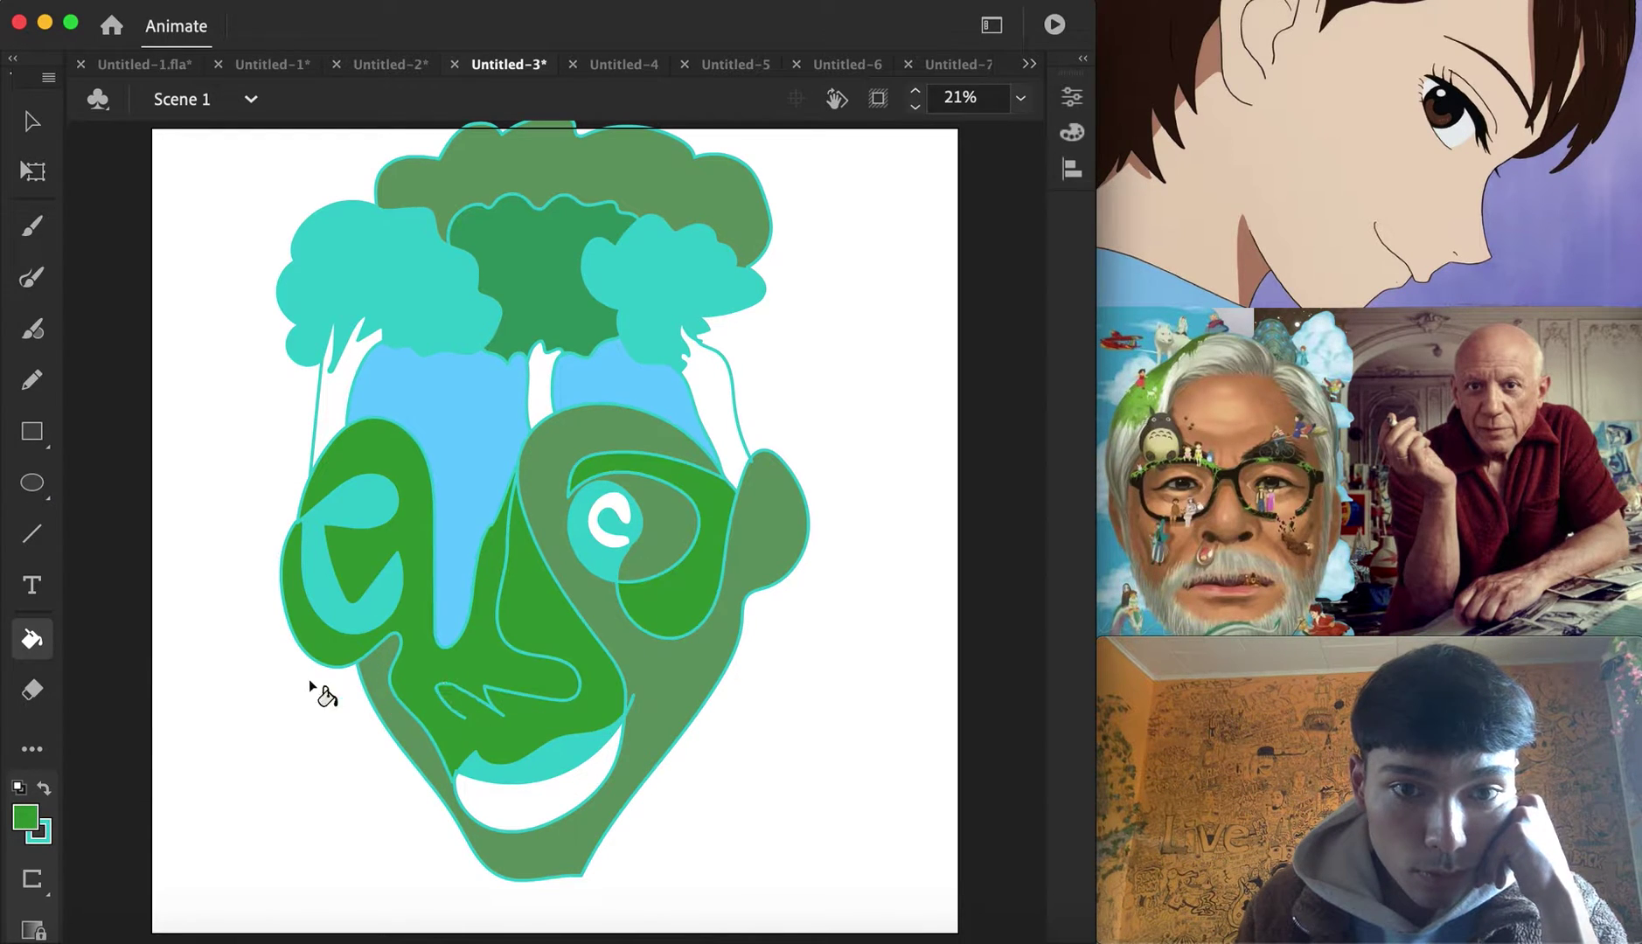
# Fill the three trunk-like strips below the hair and the lower lip with brown
pyautogui.click(26, 817)
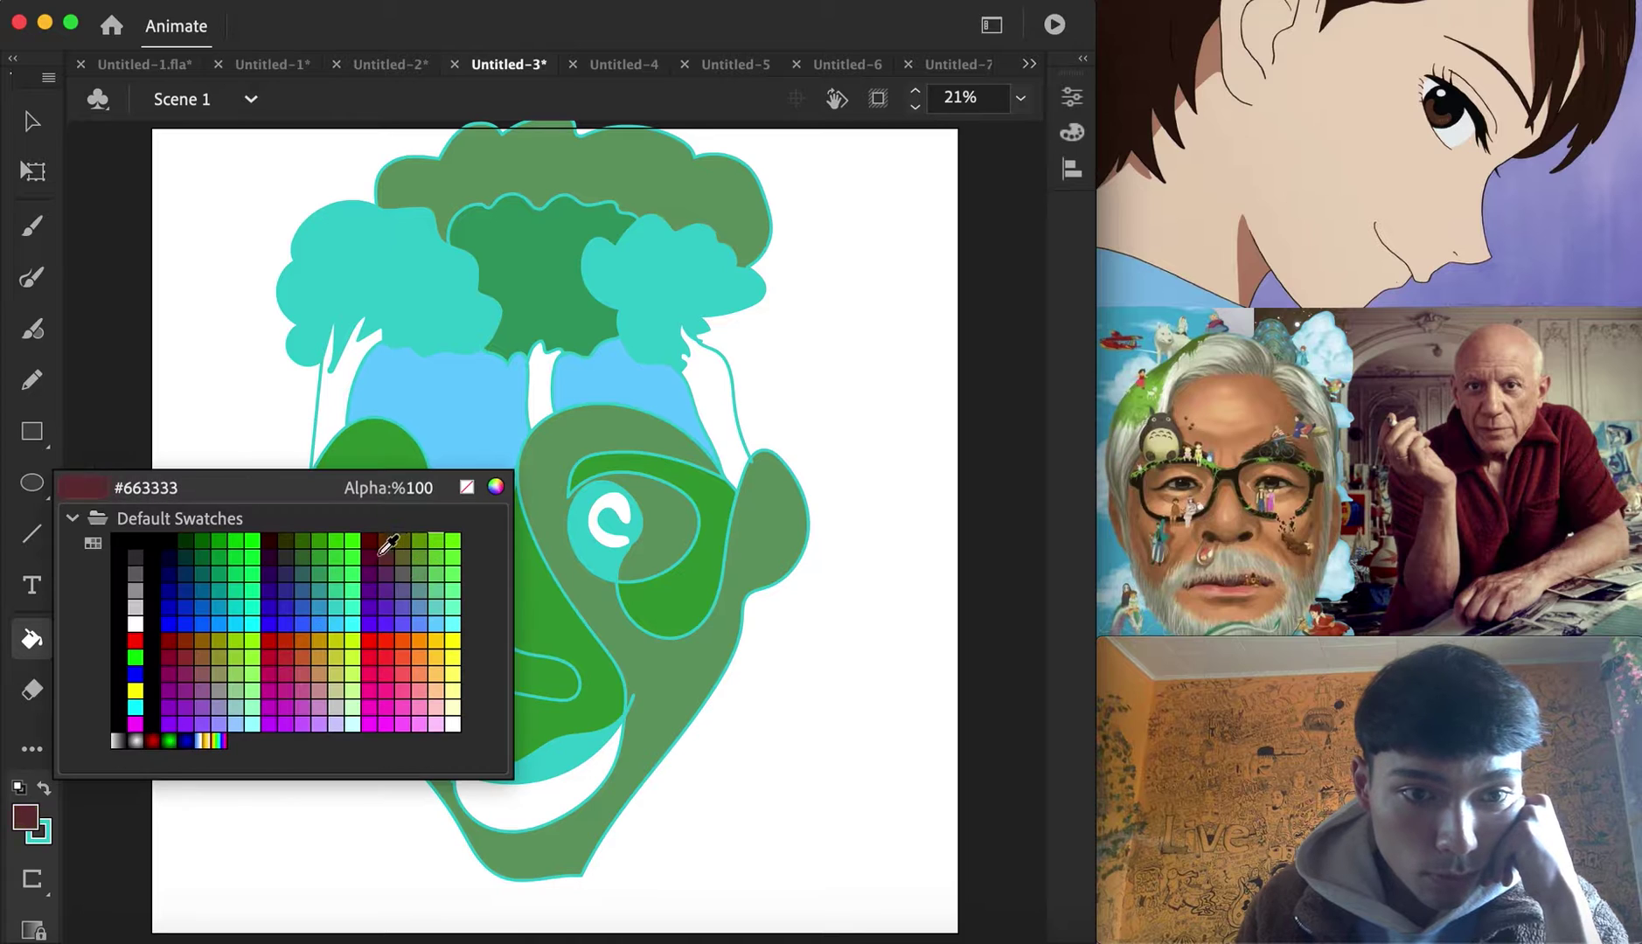
pyautogui.click(207, 640)
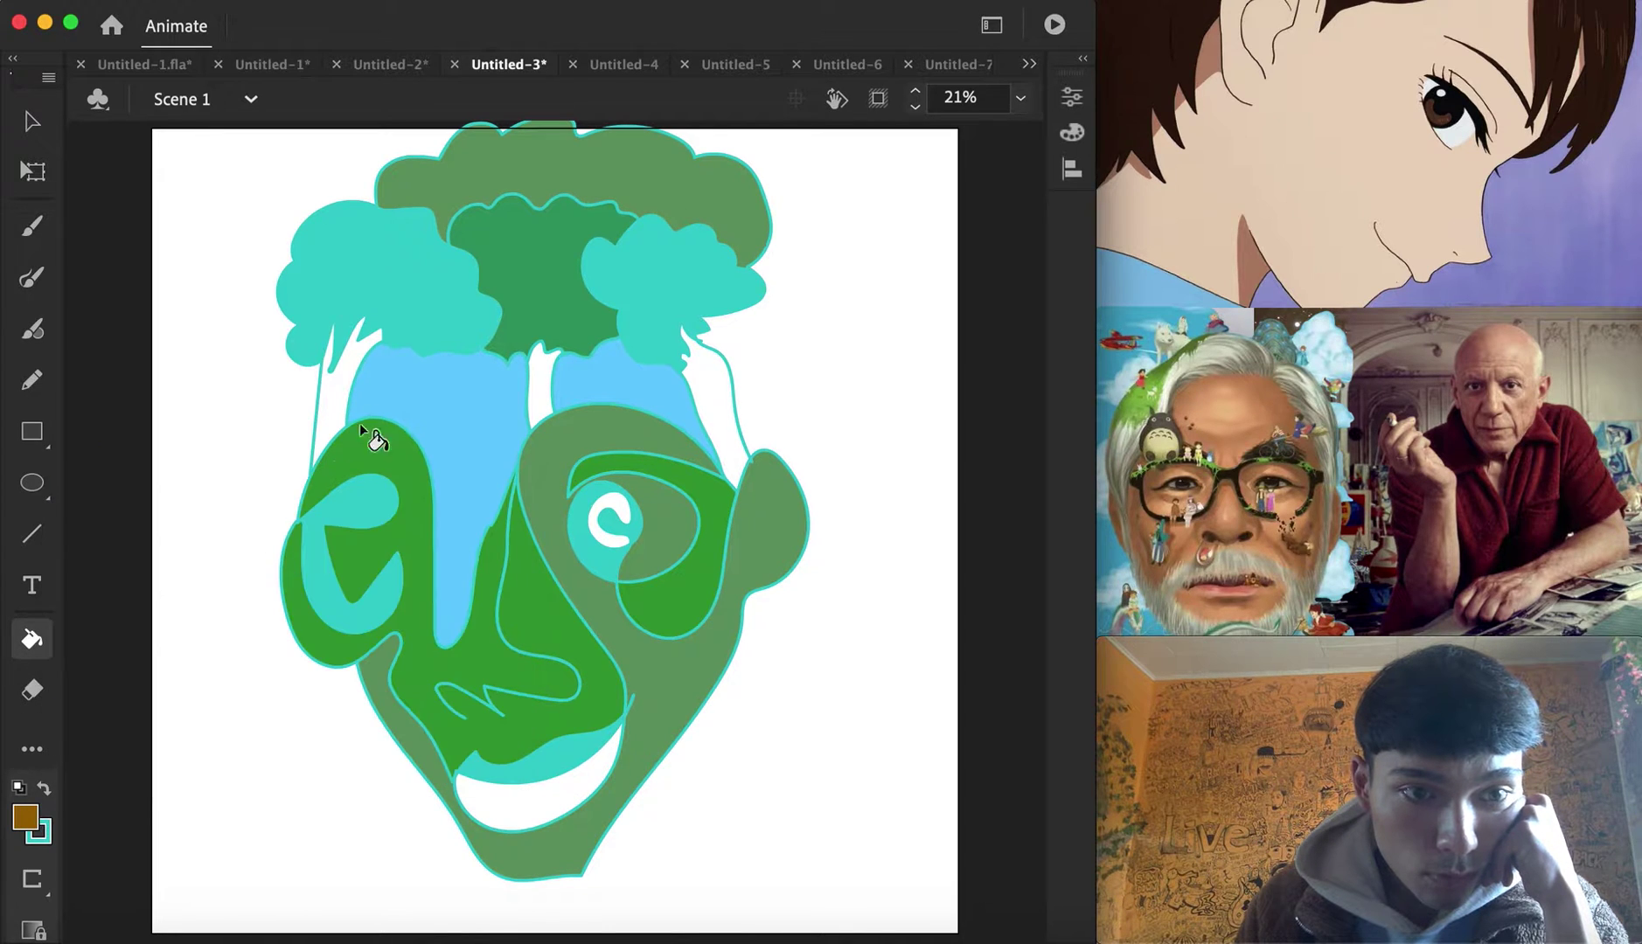
pyautogui.click(333, 396)
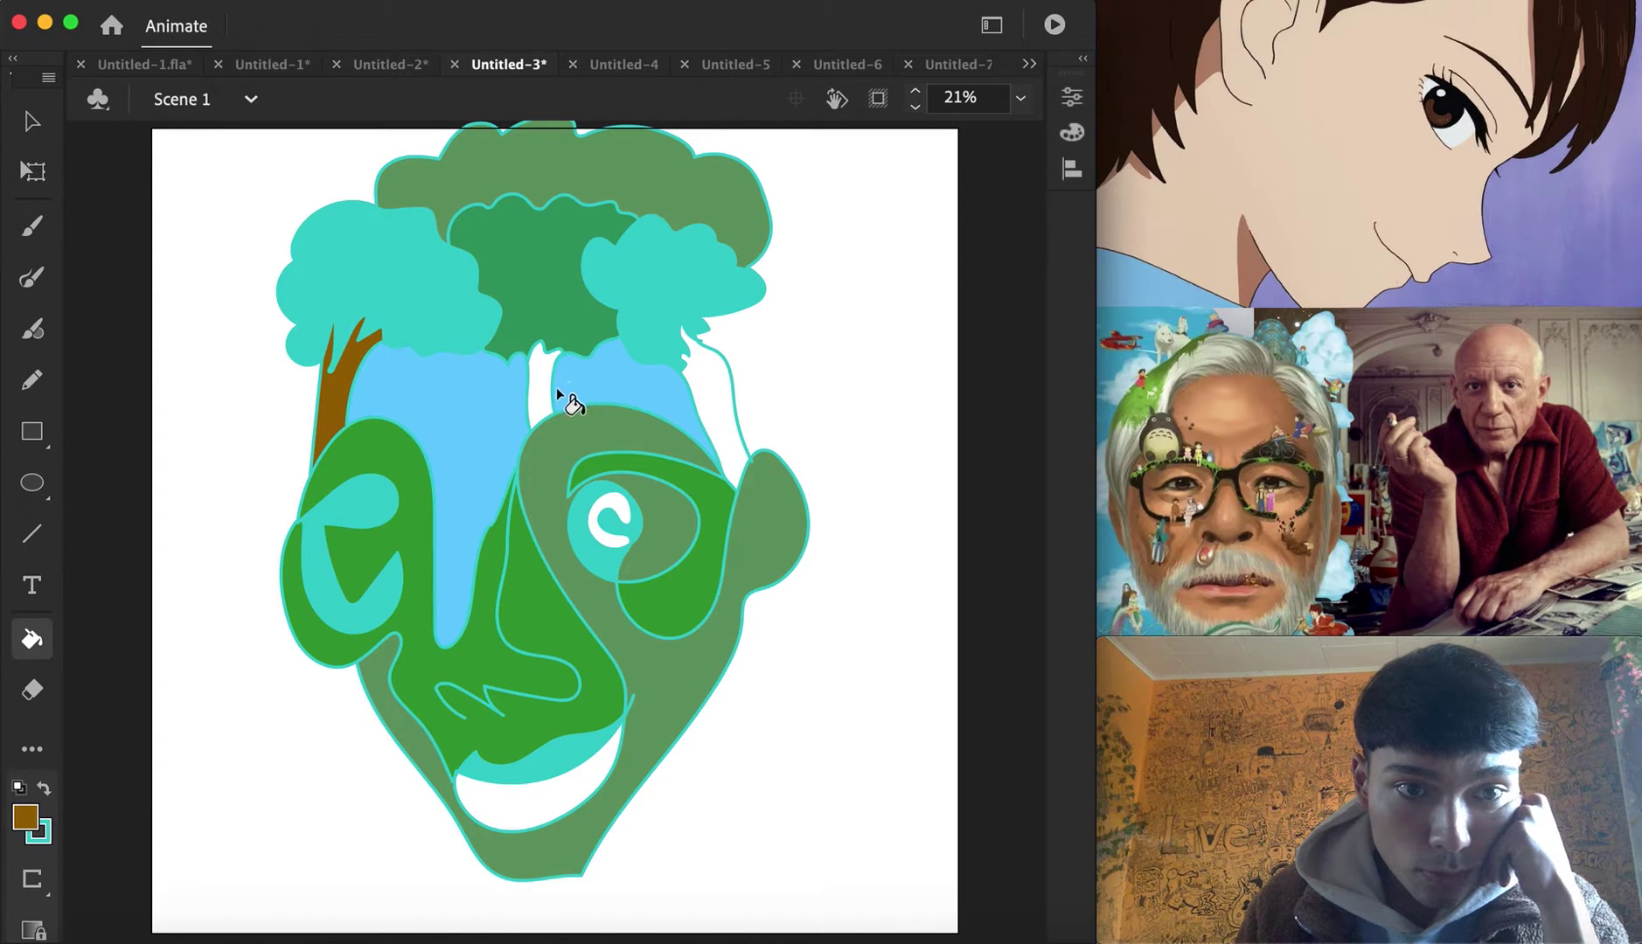
pyautogui.click(724, 404)
pyautogui.click(512, 812)
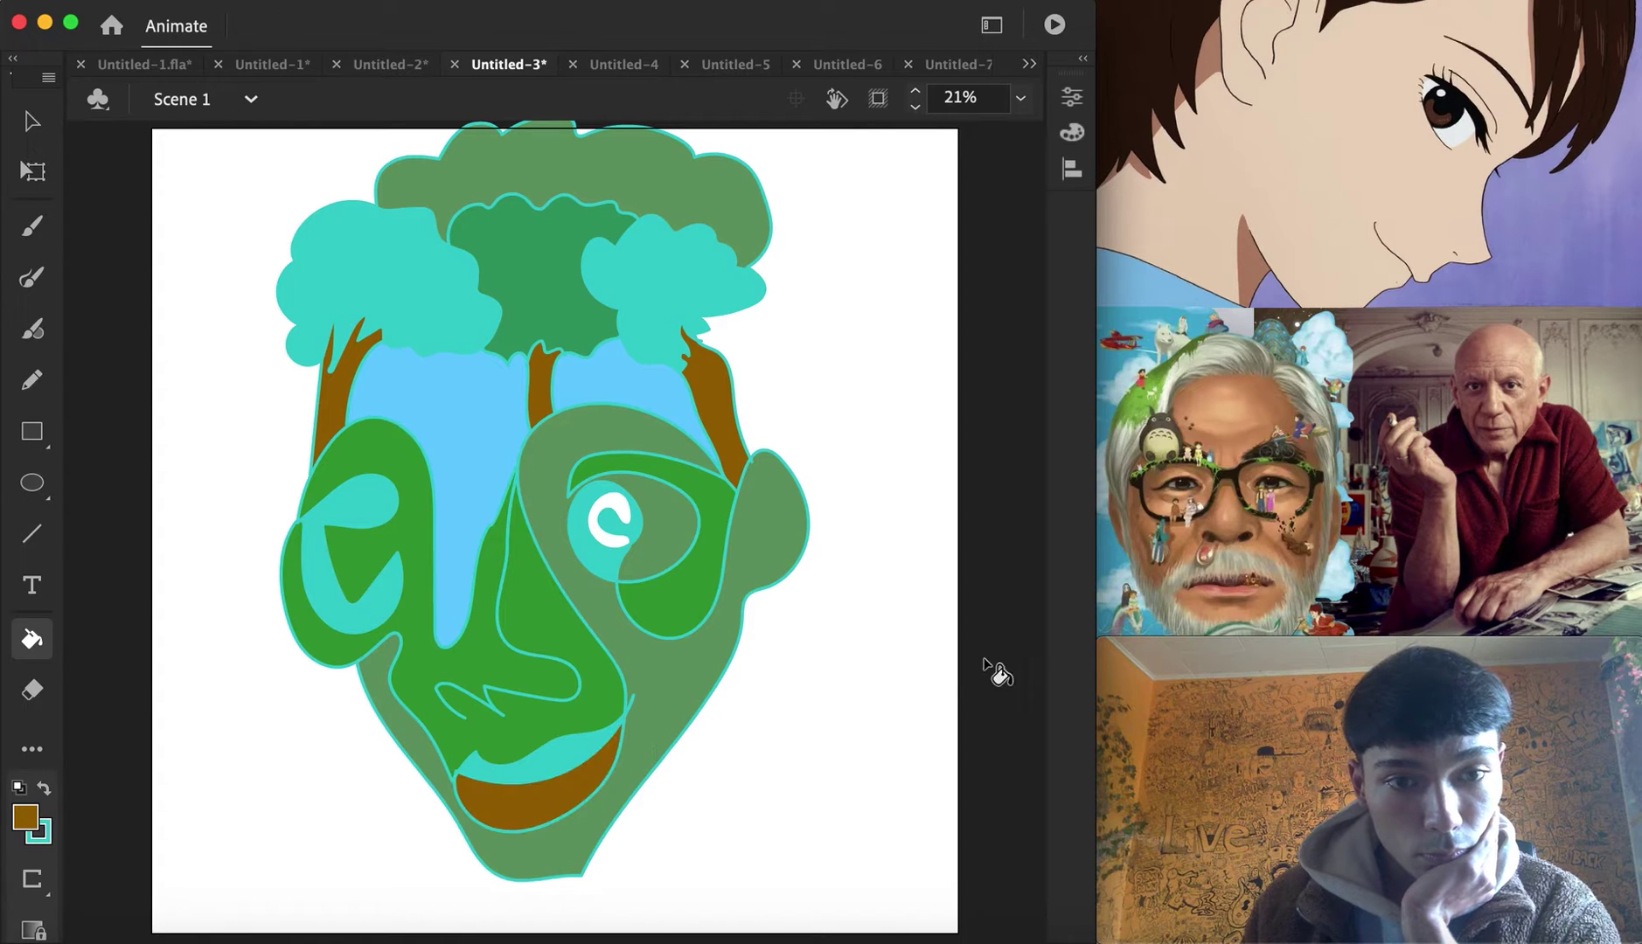
# Fill the small spiral inside the right eye with golden yellow
pyautogui.click(28, 819)
pyautogui.click(449, 632)
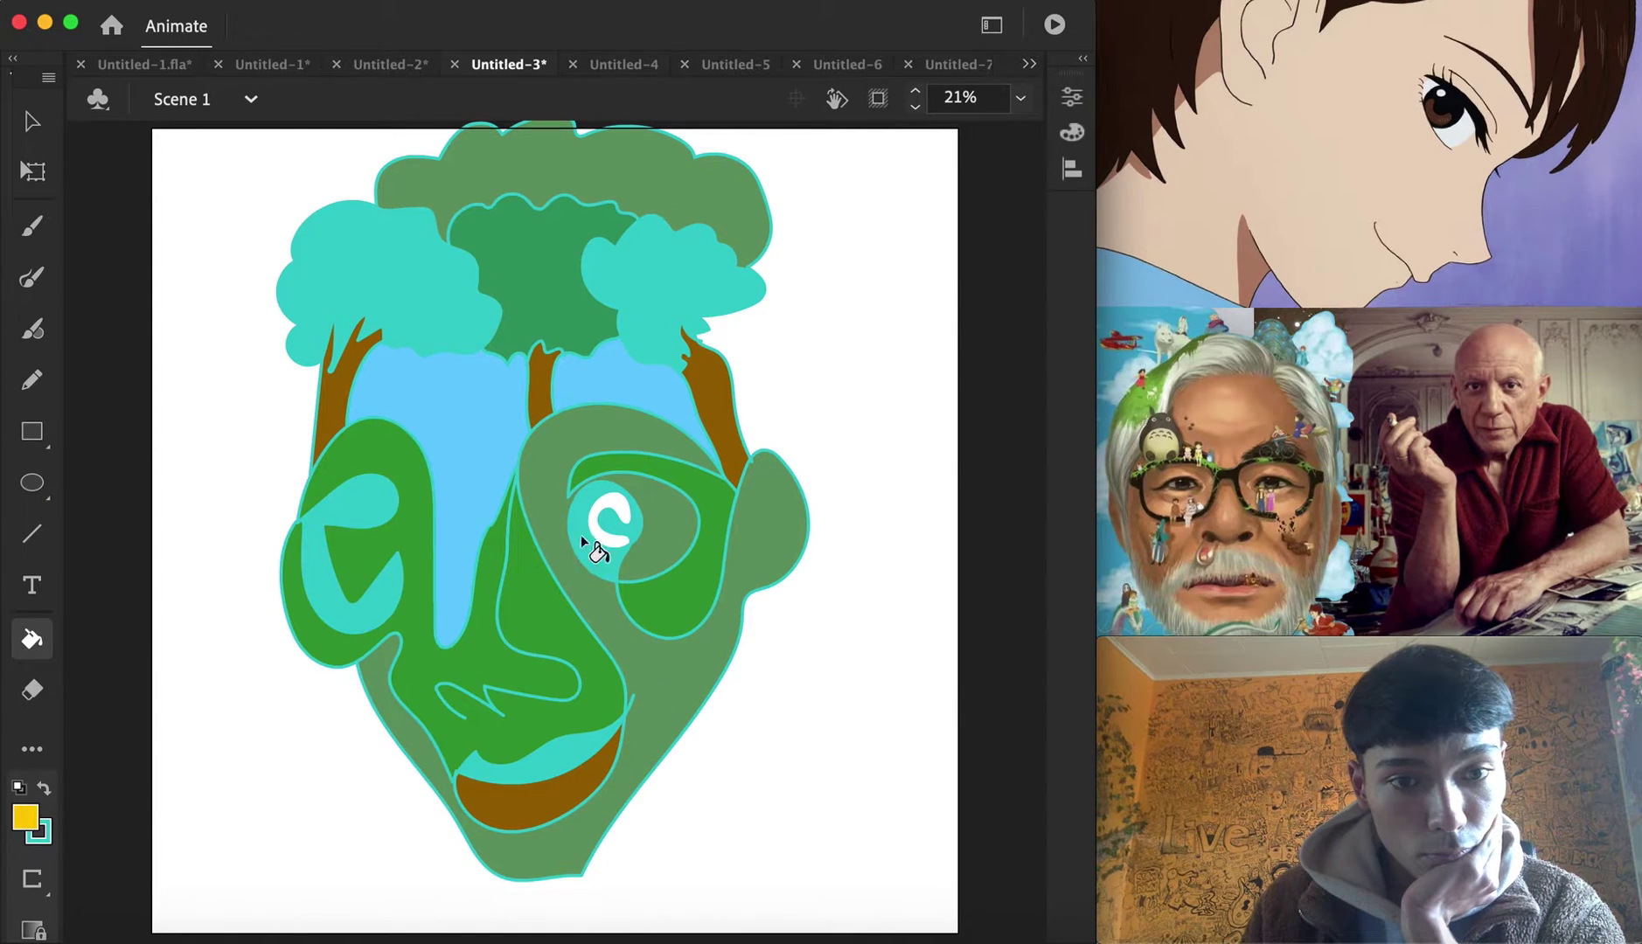
pyautogui.click(607, 542)
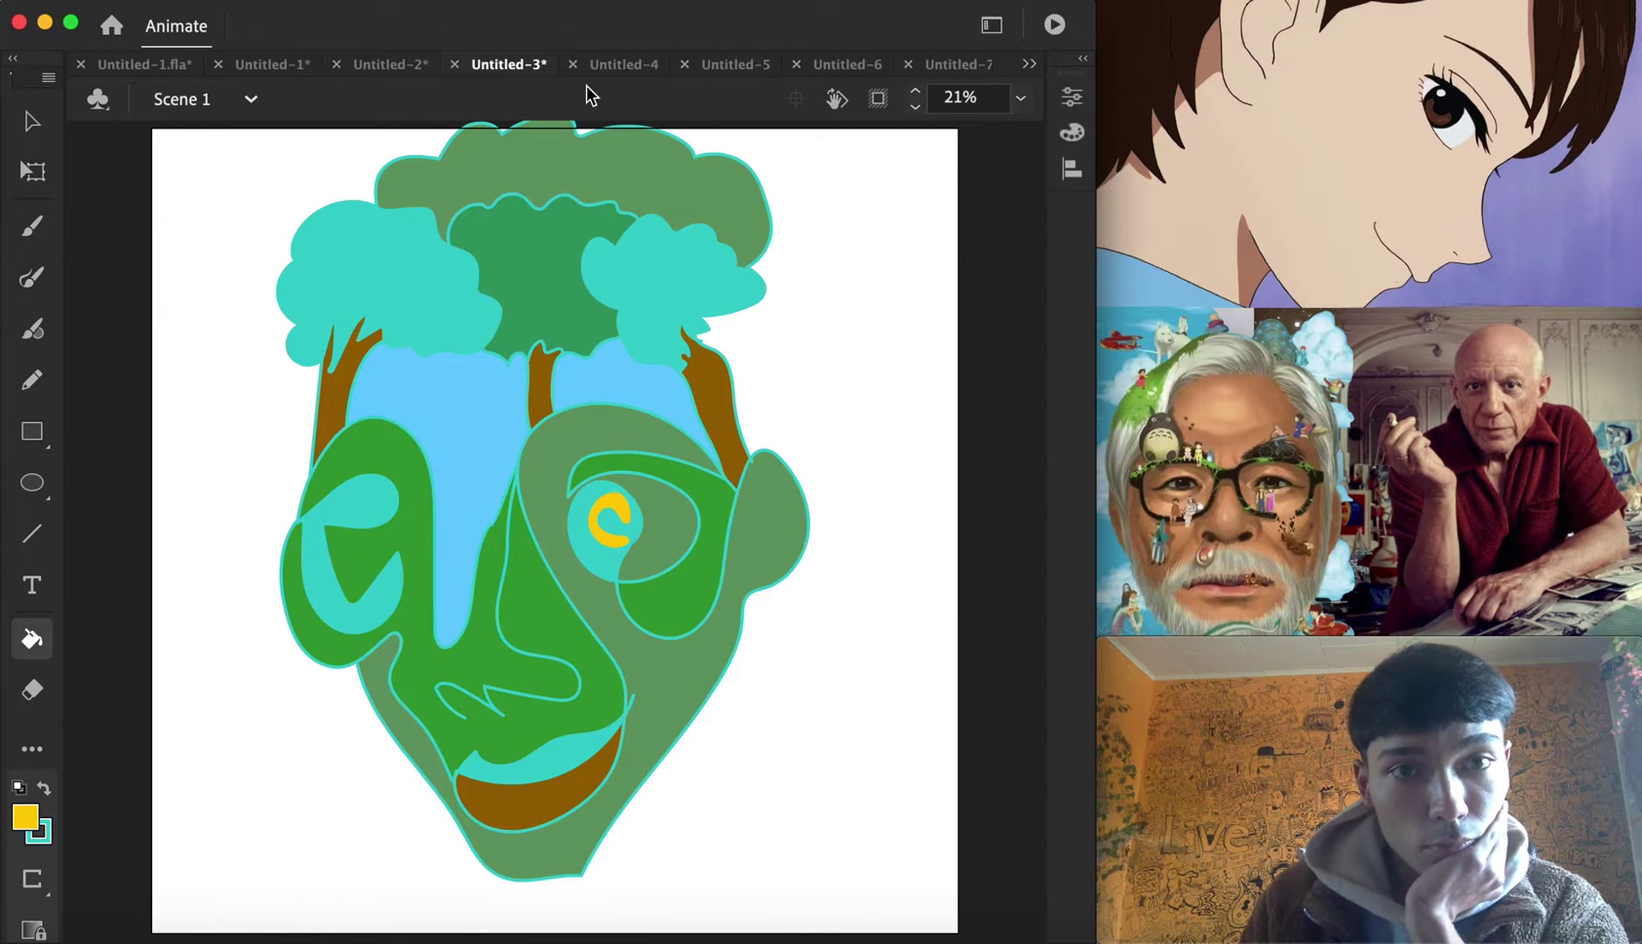
# In the blank Untitled-4 document, draw the nose running up into a pointed left eyebrow and a rounded left eye
pyautogui.click(610, 63)
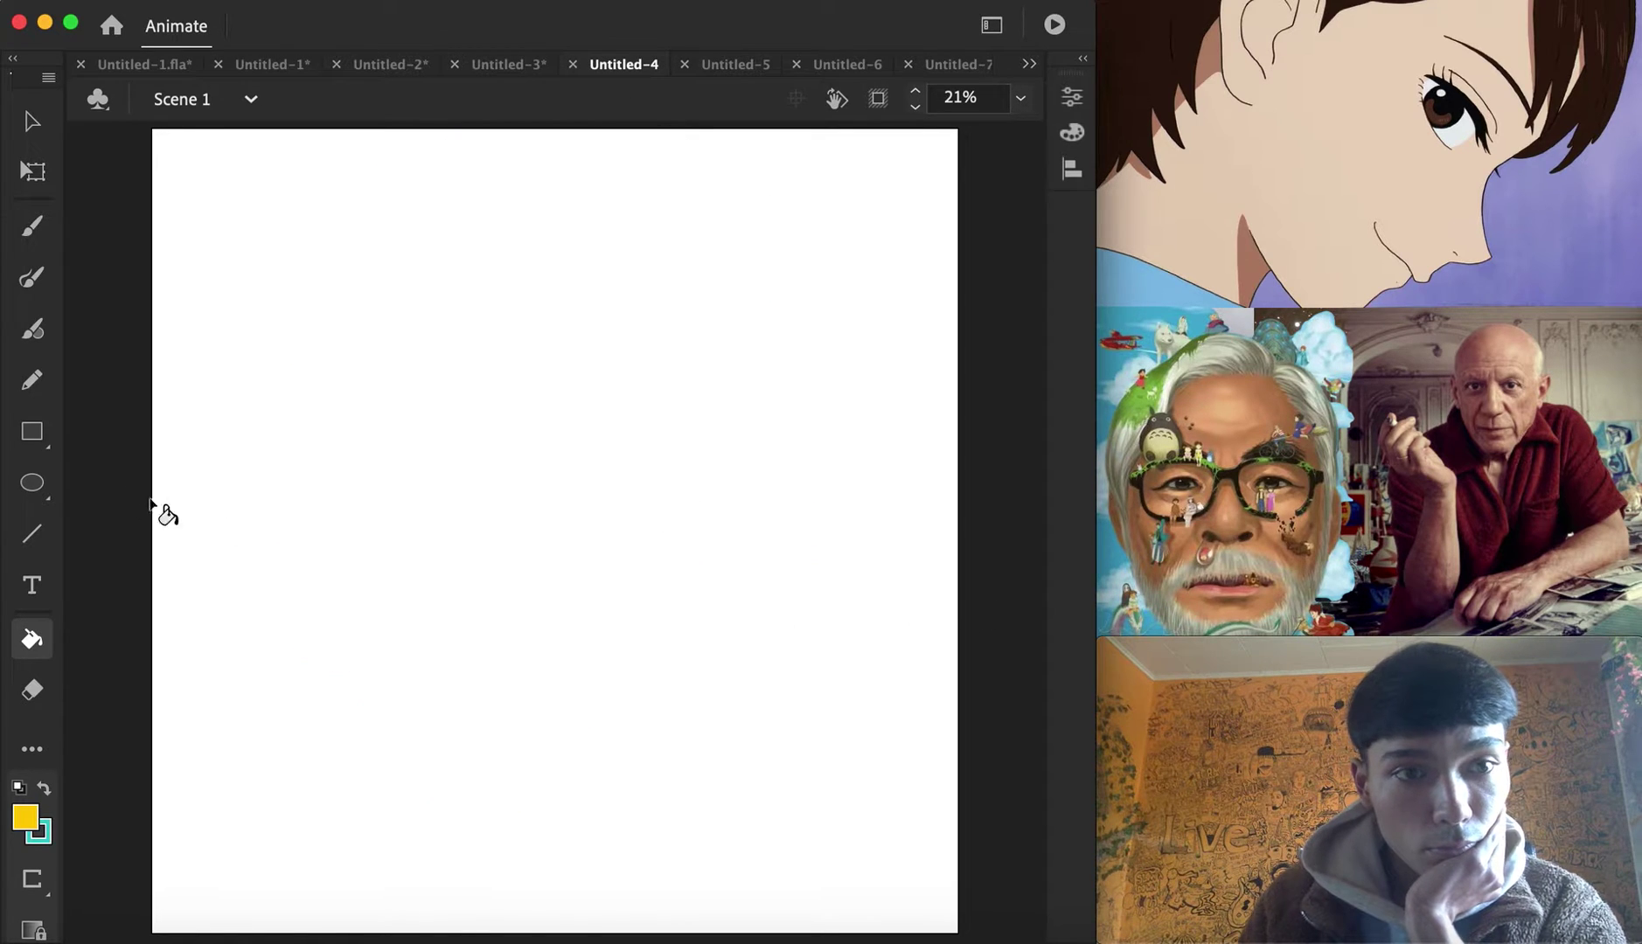
pyautogui.click(32, 278)
pyautogui.moveTo(454, 591)
pyautogui.mouseDown()
pyautogui.moveTo(499, 610)
pyautogui.moveTo(479, 474)
pyautogui.mouseUp()
pyautogui.moveTo(479, 412)
pyautogui.mouseDown()
pyautogui.moveTo(453, 333)
pyautogui.moveTo(367, 210)
pyautogui.moveTo(284, 265)
pyautogui.mouseUp()
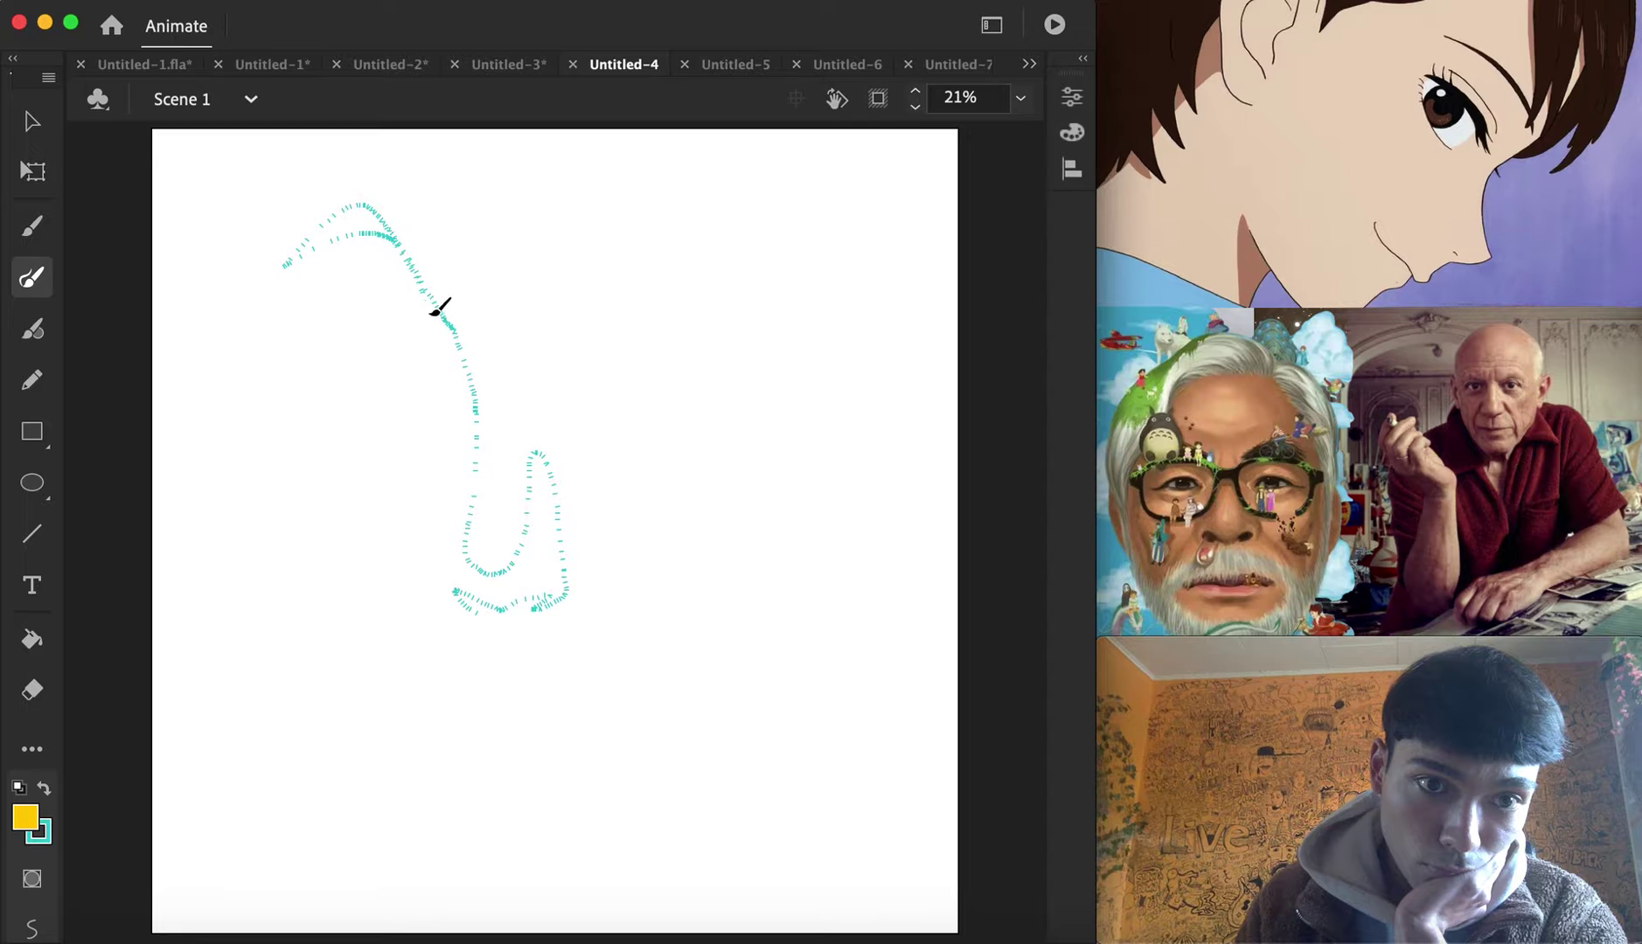
pyautogui.moveTo(435, 361)
pyautogui.mouseDown()
pyautogui.moveTo(311, 378)
pyautogui.moveTo(435, 404)
pyautogui.mouseUp()
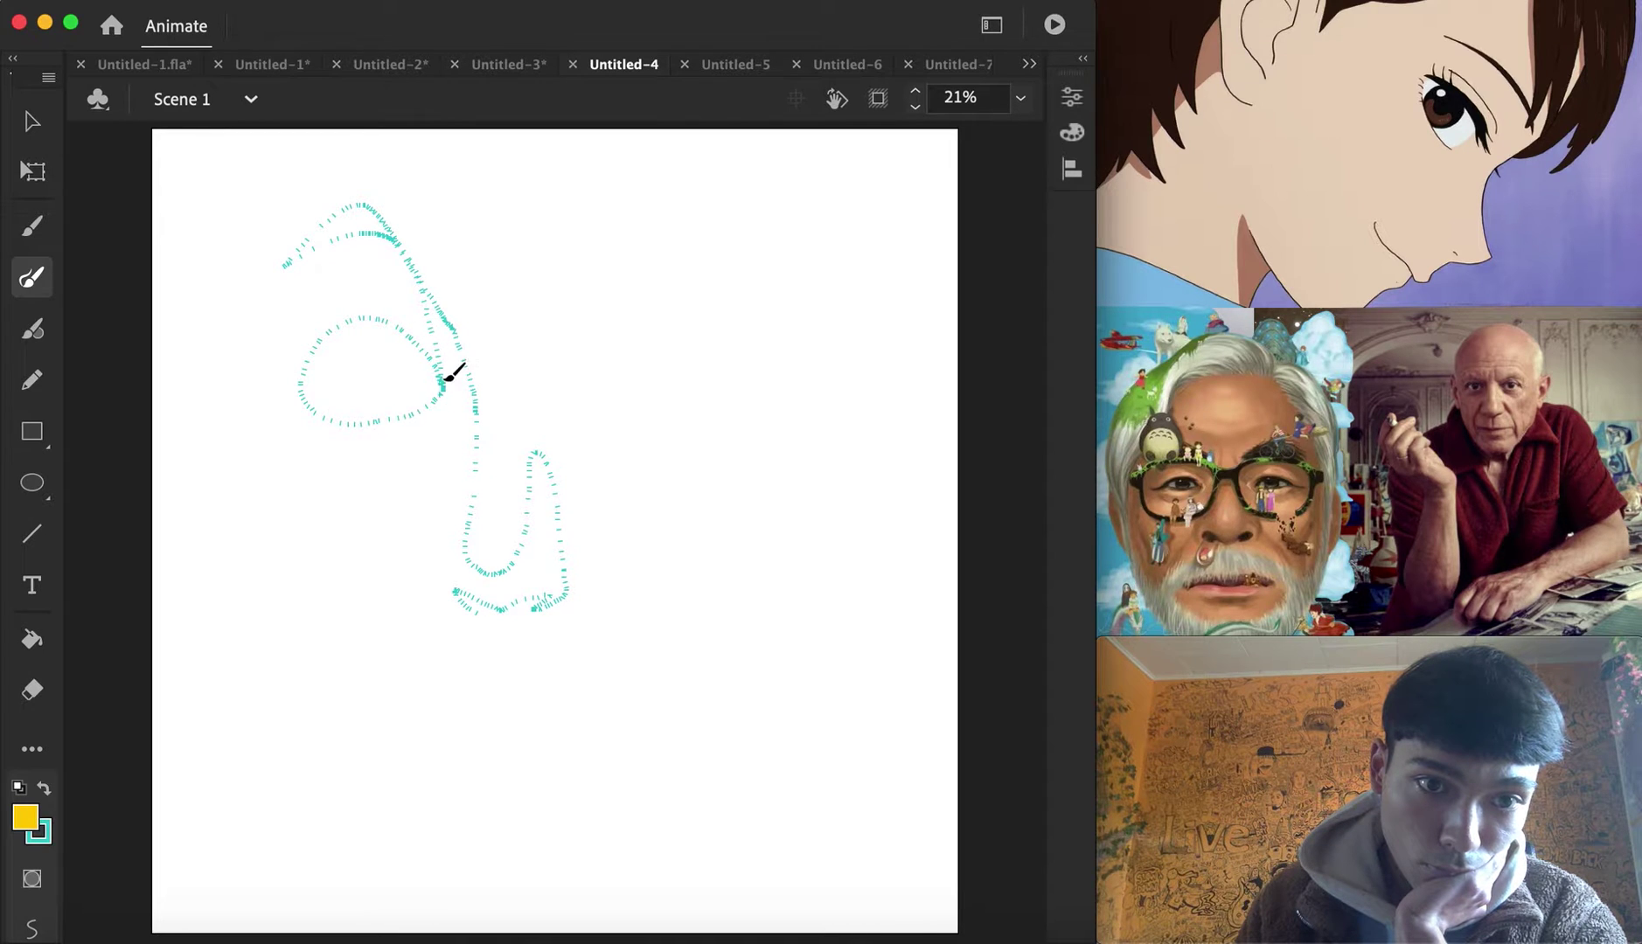
# Draw an arched right eyebrow, an almond-shaped right eye and the lips below the nose
pyautogui.moveTo(666, 252)
pyautogui.mouseDown()
pyautogui.moveTo(689, 305)
pyautogui.moveTo(590, 264)
pyautogui.moveTo(575, 276)
pyautogui.mouseUp()
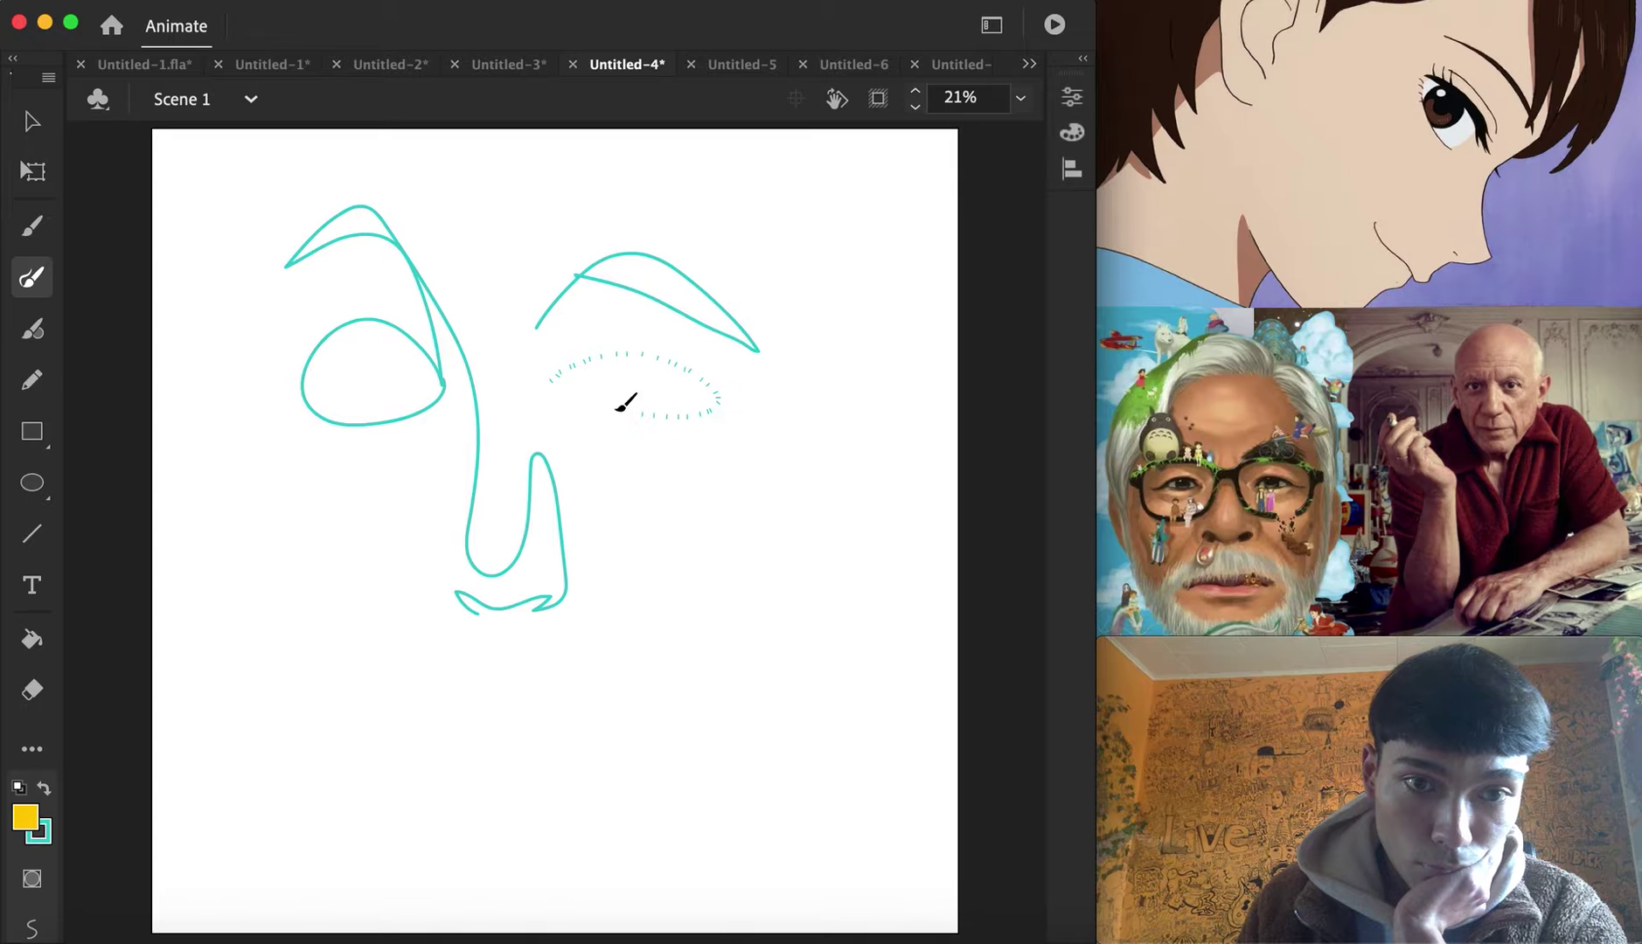
pyautogui.moveTo(570, 372); pyautogui.dragTo(567, 373)
pyautogui.moveTo(453, 674)
pyautogui.mouseDown()
pyautogui.moveTo(624, 714)
pyautogui.moveTo(462, 684)
pyautogui.moveTo(585, 743)
pyautogui.moveTo(624, 713)
pyautogui.mouseUp()
# Scale the whole set of facial features down slightly and position it lower on the canvas
pyautogui.click(31, 121)
pyautogui.moveTo(251, 185)
pyautogui.mouseDown()
pyautogui.moveTo(827, 780)
pyautogui.moveTo(798, 781)
pyautogui.mouseUp()
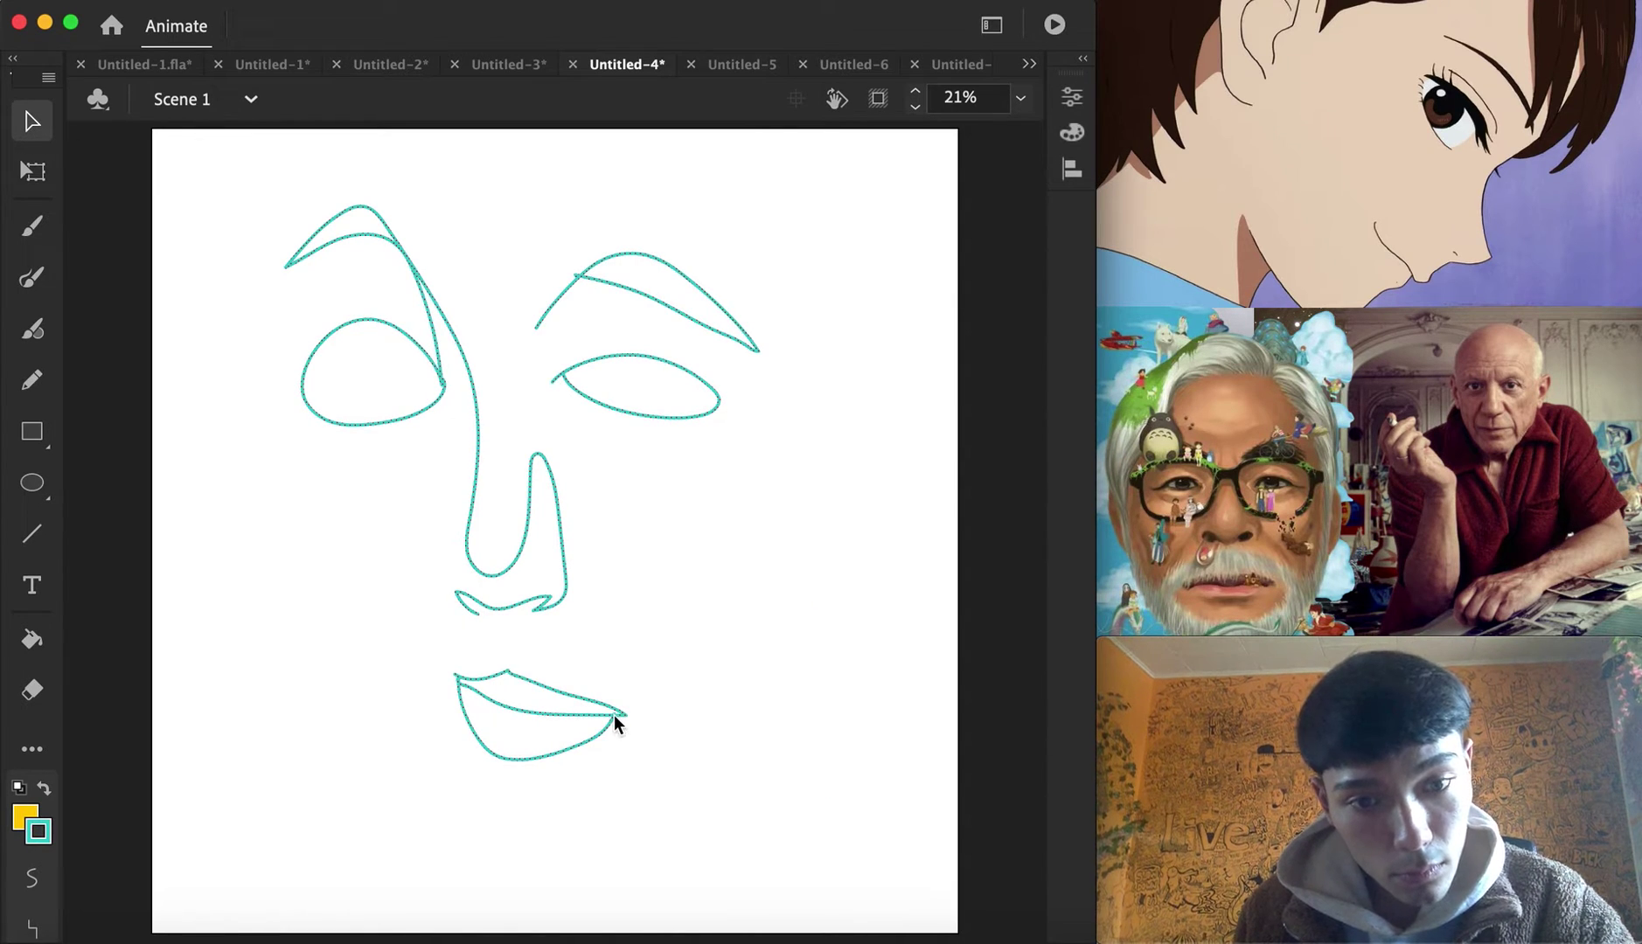
pyautogui.rightClick(612, 714)
pyautogui.moveTo(875, 699)
pyautogui.click(957, 703)
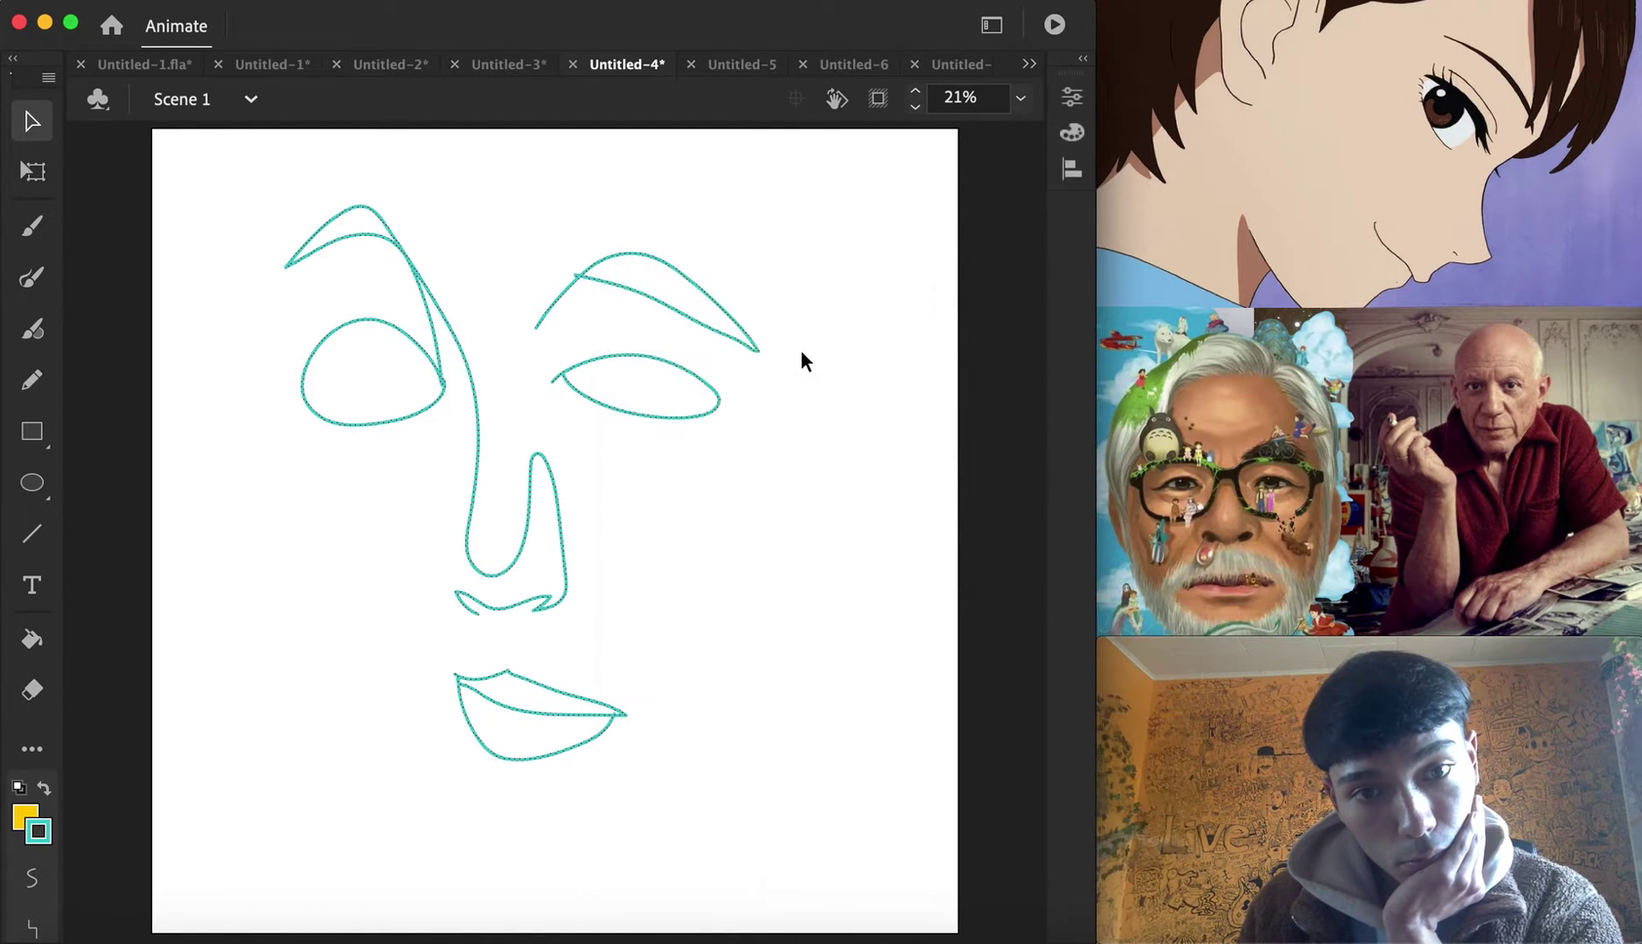
pyautogui.moveTo(743, 226); pyautogui.dragTo(734, 232)
pyautogui.press('F6')
pyautogui.moveTo(645, 388); pyautogui.dragTo(648, 445)
pyautogui.moveTo(737, 299); pyautogui.dragTo(717, 320)
pyautogui.click(737, 434)
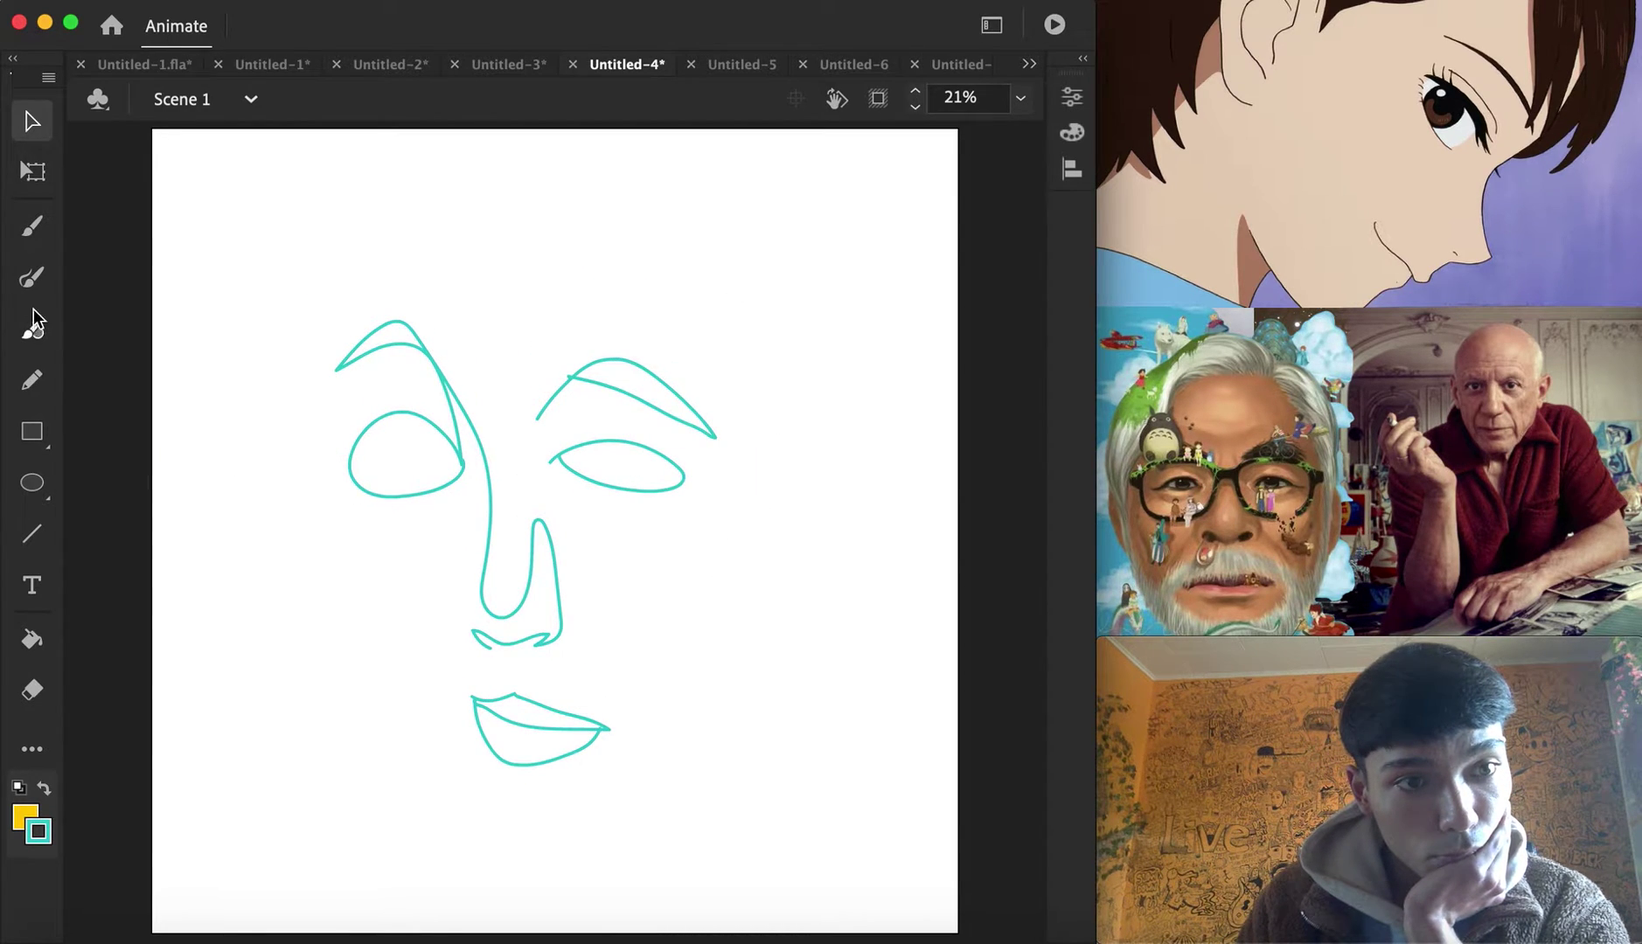
# Outline the face with stacked angular shapes down the left cheek, a curved right cheek, a jaw and an angular right ear
pyautogui.click(31, 277)
pyautogui.moveTo(344, 375)
pyautogui.mouseDown()
pyautogui.moveTo(362, 414)
pyautogui.moveTo(325, 473)
pyautogui.moveTo(462, 488)
pyautogui.mouseUp()
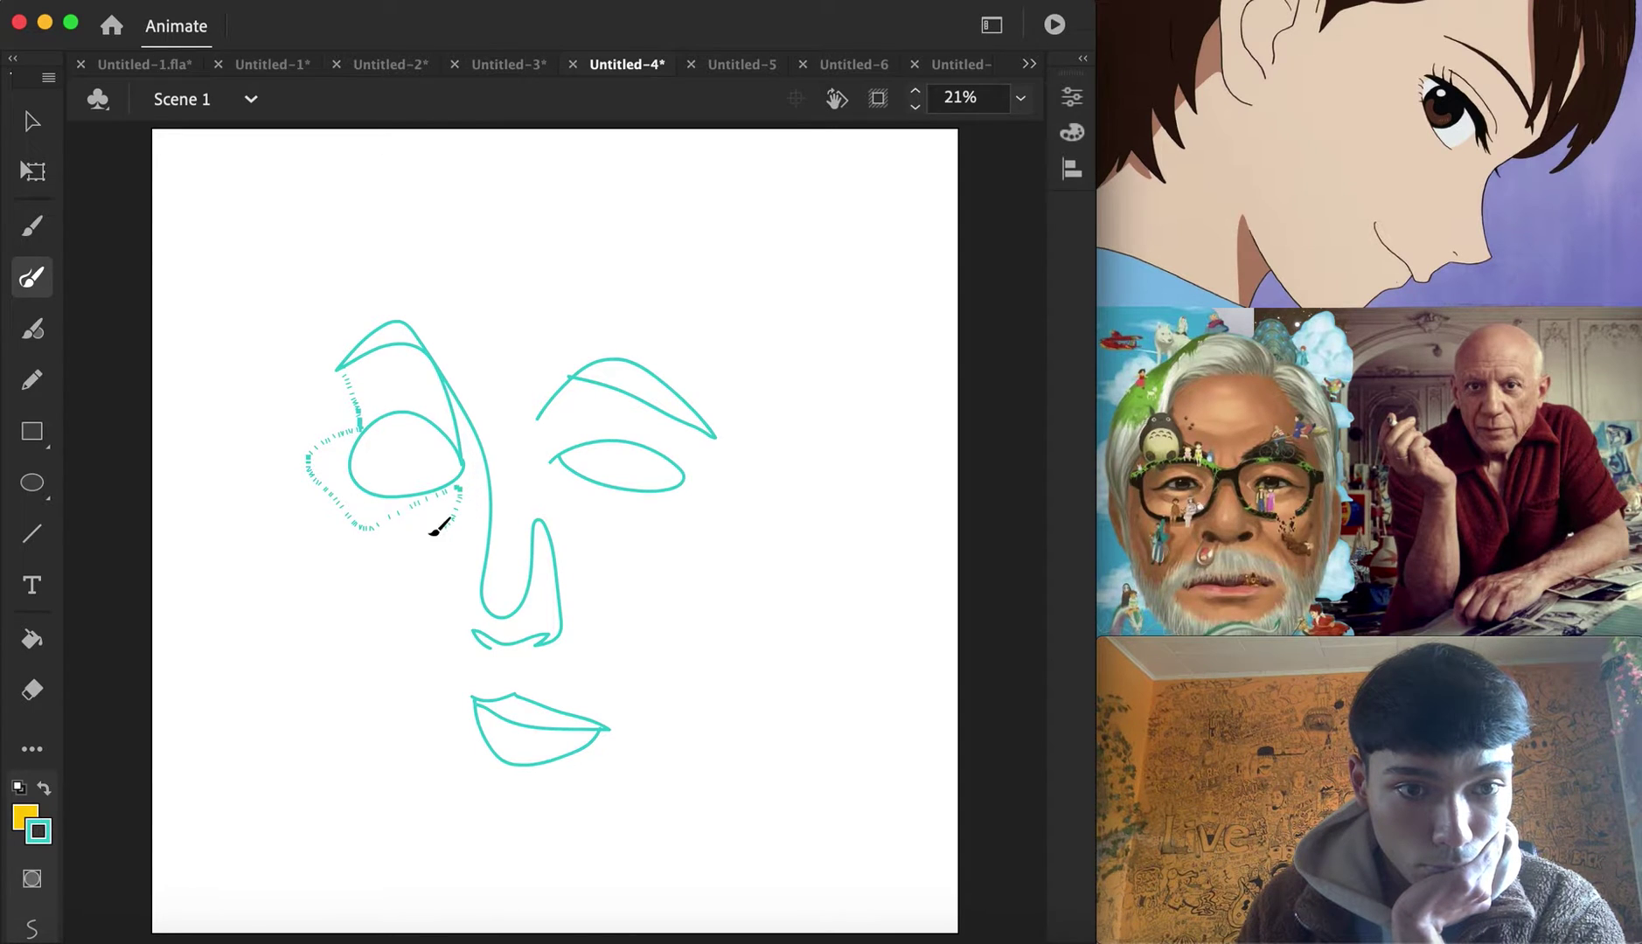
pyautogui.moveTo(347, 515); pyautogui.dragTo(352, 581)
pyautogui.moveTo(442, 618); pyautogui.dragTo(368, 585)
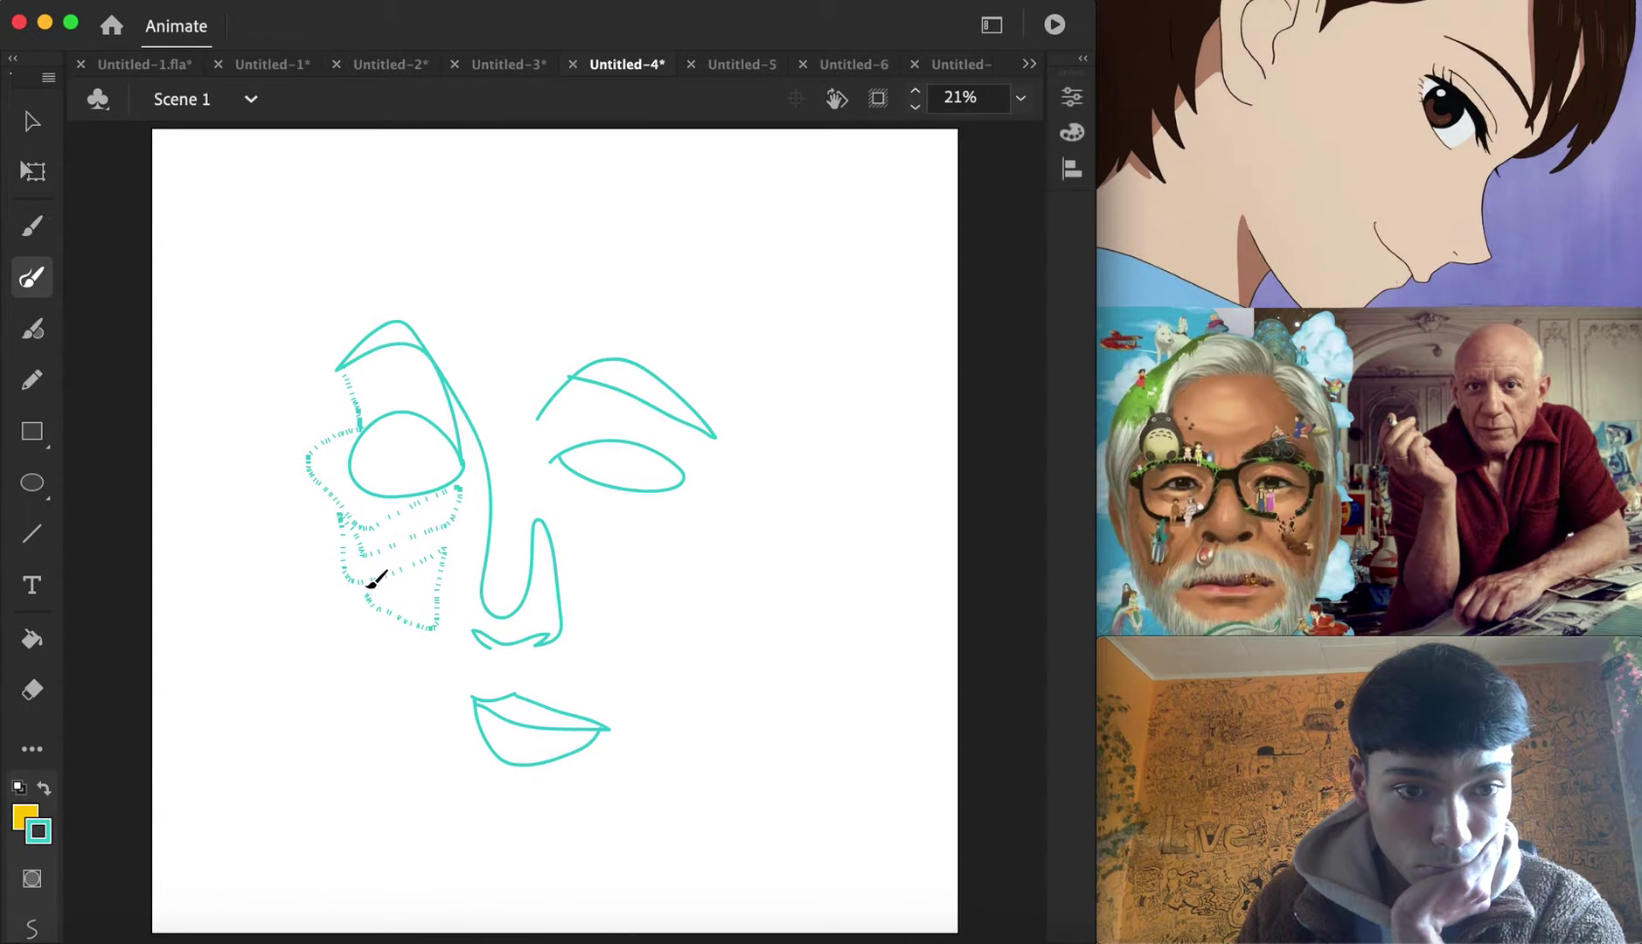
pyautogui.moveTo(385, 680)
pyautogui.mouseDown()
pyautogui.moveTo(450, 669)
pyautogui.moveTo(421, 618)
pyautogui.mouseUp()
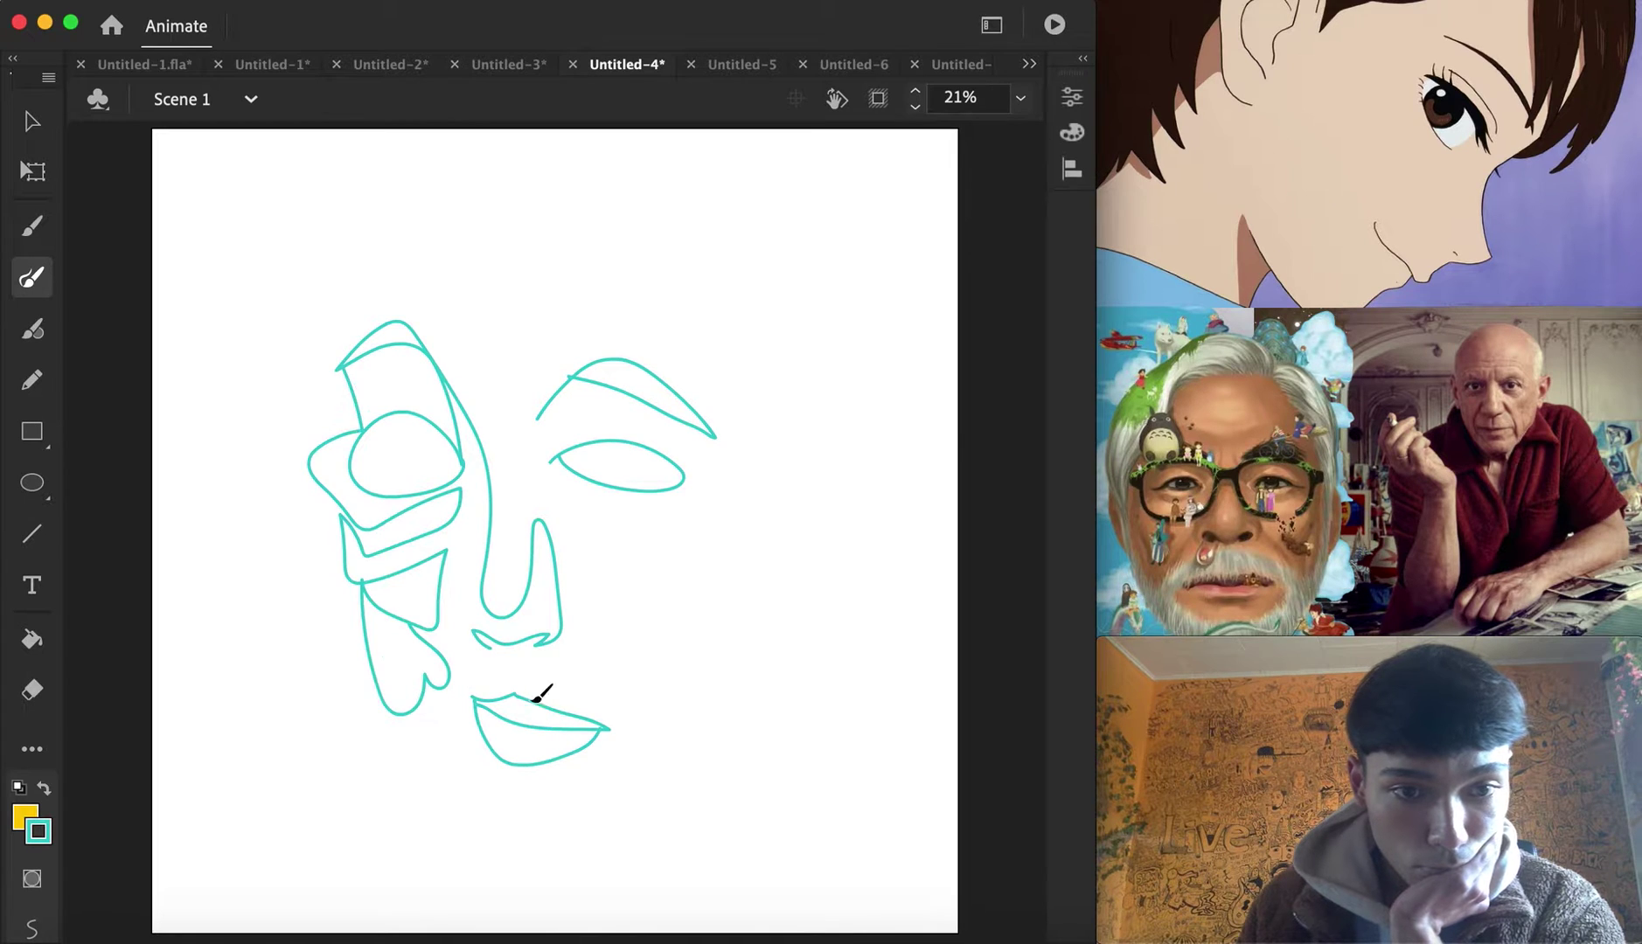
pyautogui.moveTo(728, 479)
pyautogui.mouseDown()
pyautogui.moveTo(745, 422)
pyautogui.moveTo(831, 490)
pyautogui.moveTo(732, 576)
pyautogui.moveTo(680, 491)
pyautogui.mouseUp()
pyautogui.moveTo(425, 686)
pyautogui.mouseDown()
pyautogui.moveTo(473, 804)
pyautogui.moveTo(667, 733)
pyautogui.moveTo(598, 585)
pyautogui.moveTo(622, 535)
pyautogui.moveTo(682, 641)
pyautogui.moveTo(721, 568)
pyautogui.mouseUp()
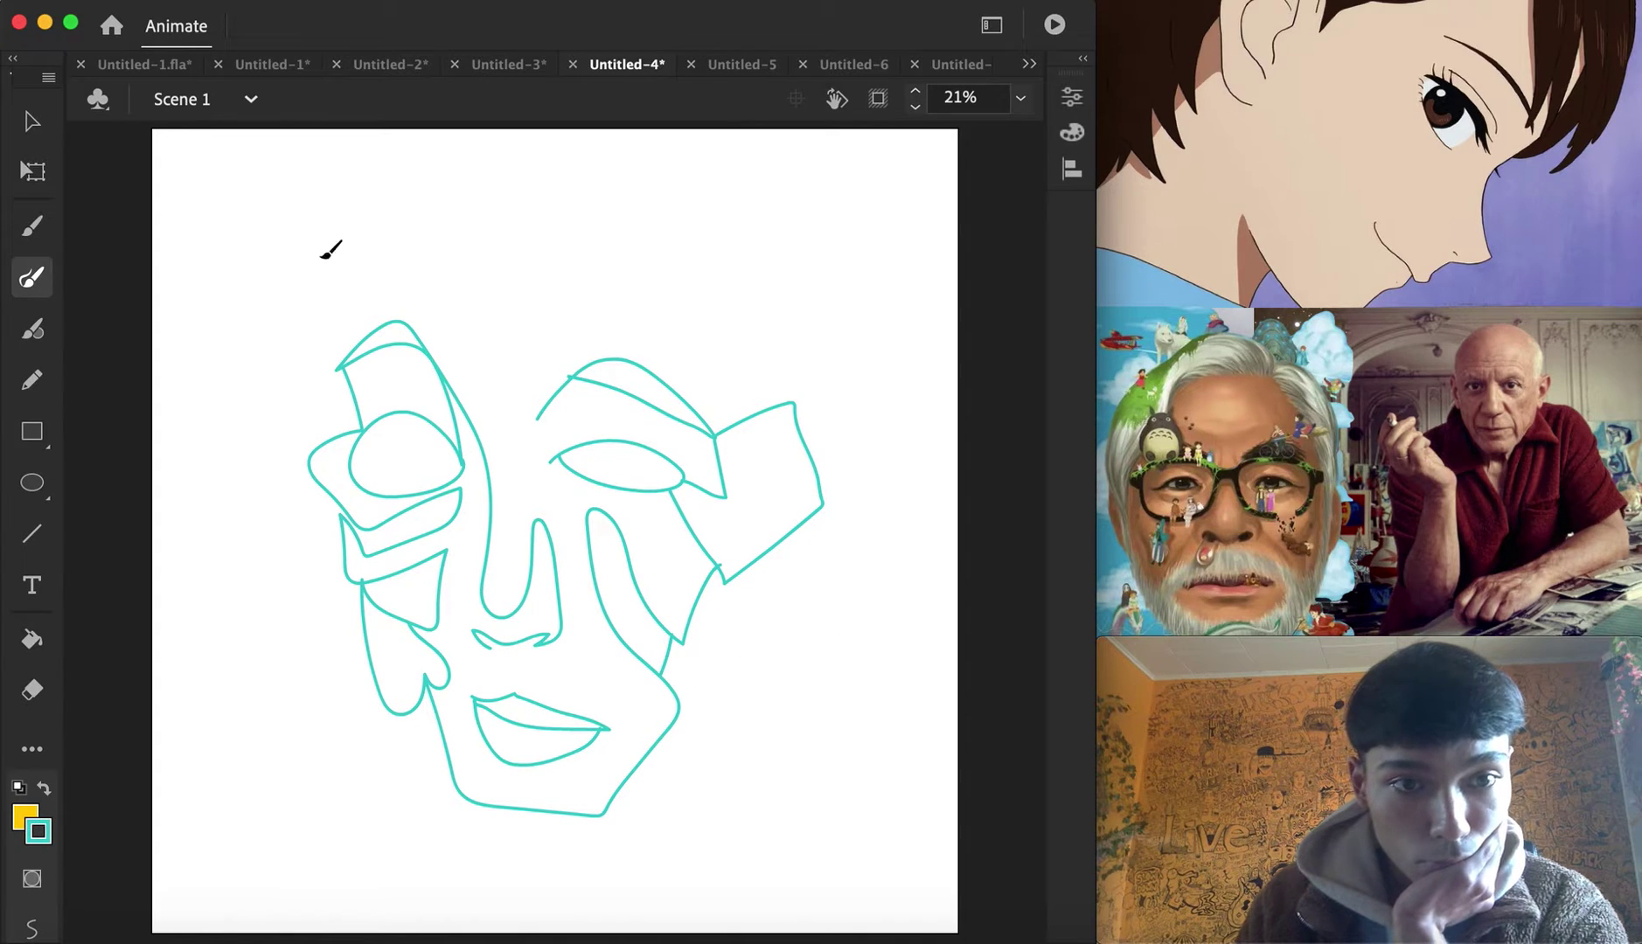
# Draw the upper head sides, short curly hair with a jagged hairline, and a line separating the right temple
pyautogui.moveTo(417, 245)
pyautogui.mouseDown()
pyautogui.moveTo(434, 186)
pyautogui.moveTo(535, 112)
pyautogui.moveTo(707, 116)
pyautogui.moveTo(796, 204)
pyautogui.moveTo(771, 408)
pyautogui.mouseUp()
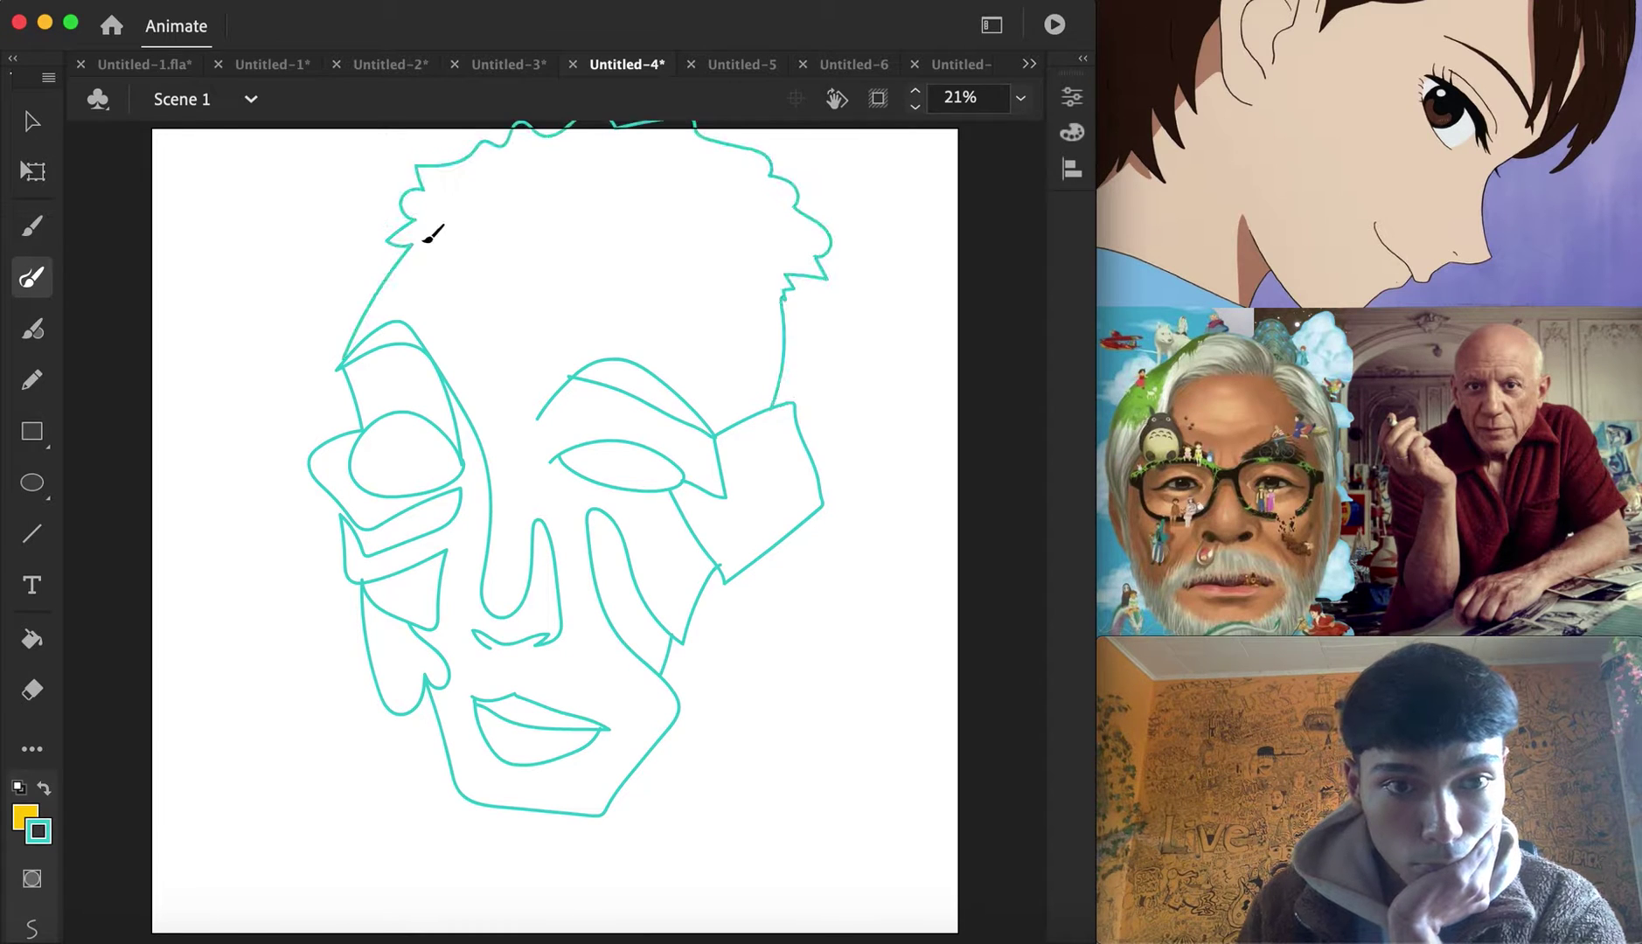
pyautogui.moveTo(448, 249)
pyautogui.mouseDown()
pyautogui.moveTo(736, 286)
pyautogui.moveTo(783, 295)
pyautogui.moveTo(787, 313)
pyautogui.mouseUp()
pyautogui.moveTo(712, 356); pyautogui.dragTo(715, 422)
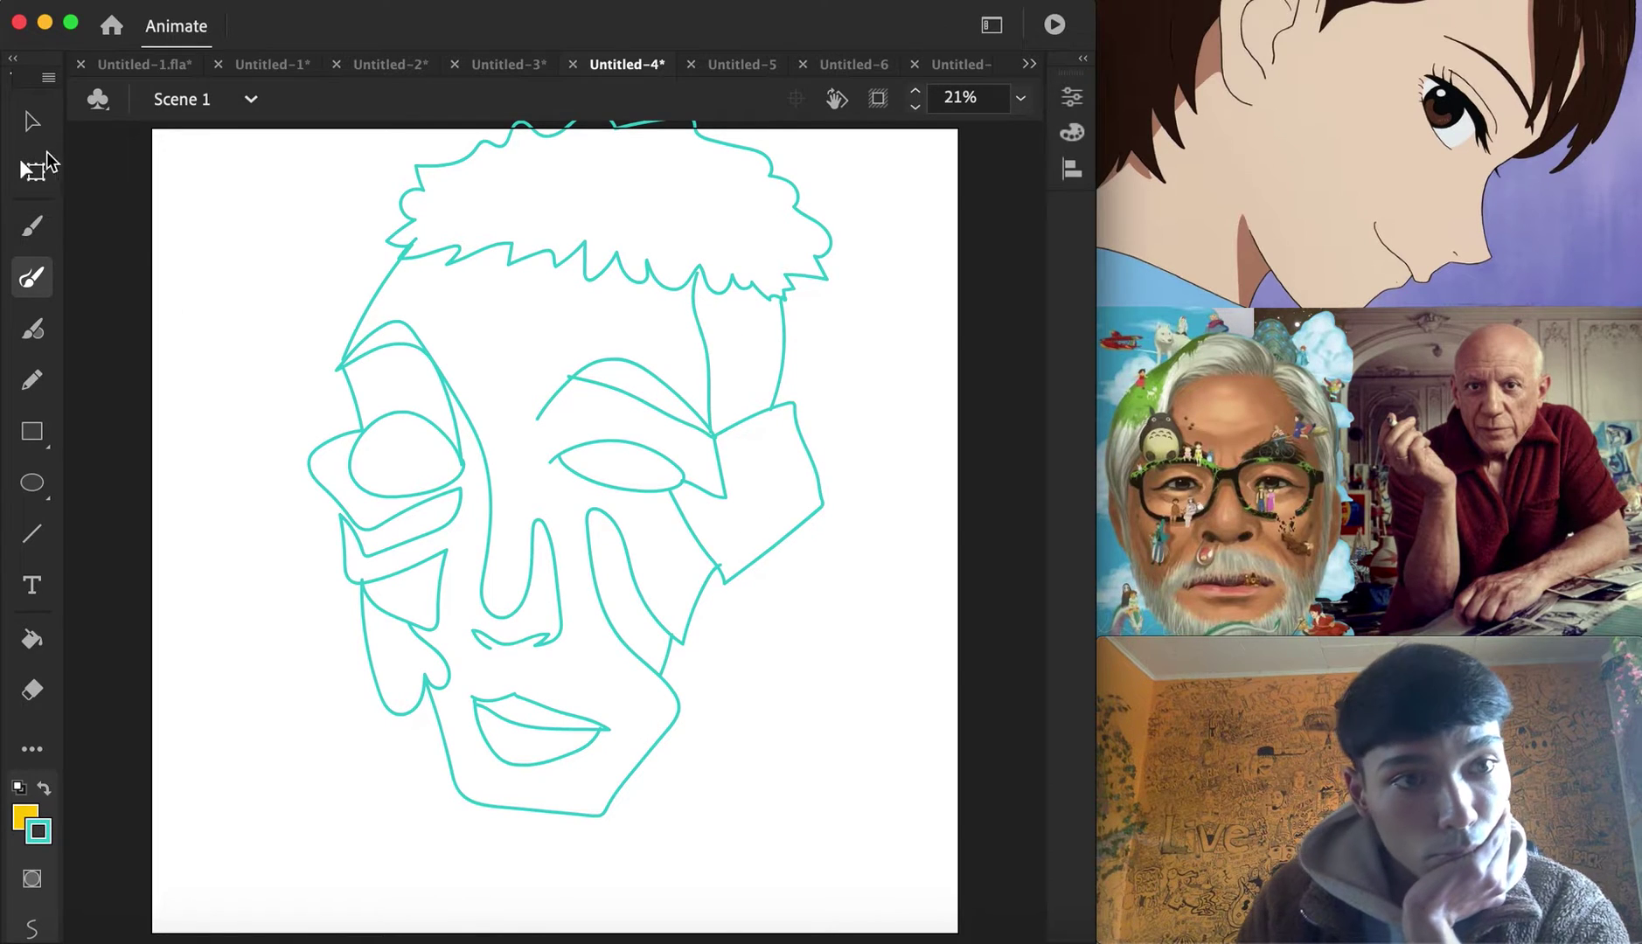
# Move the entire face drawing down so the hair fits inside the canvas
pyautogui.click(32, 121)
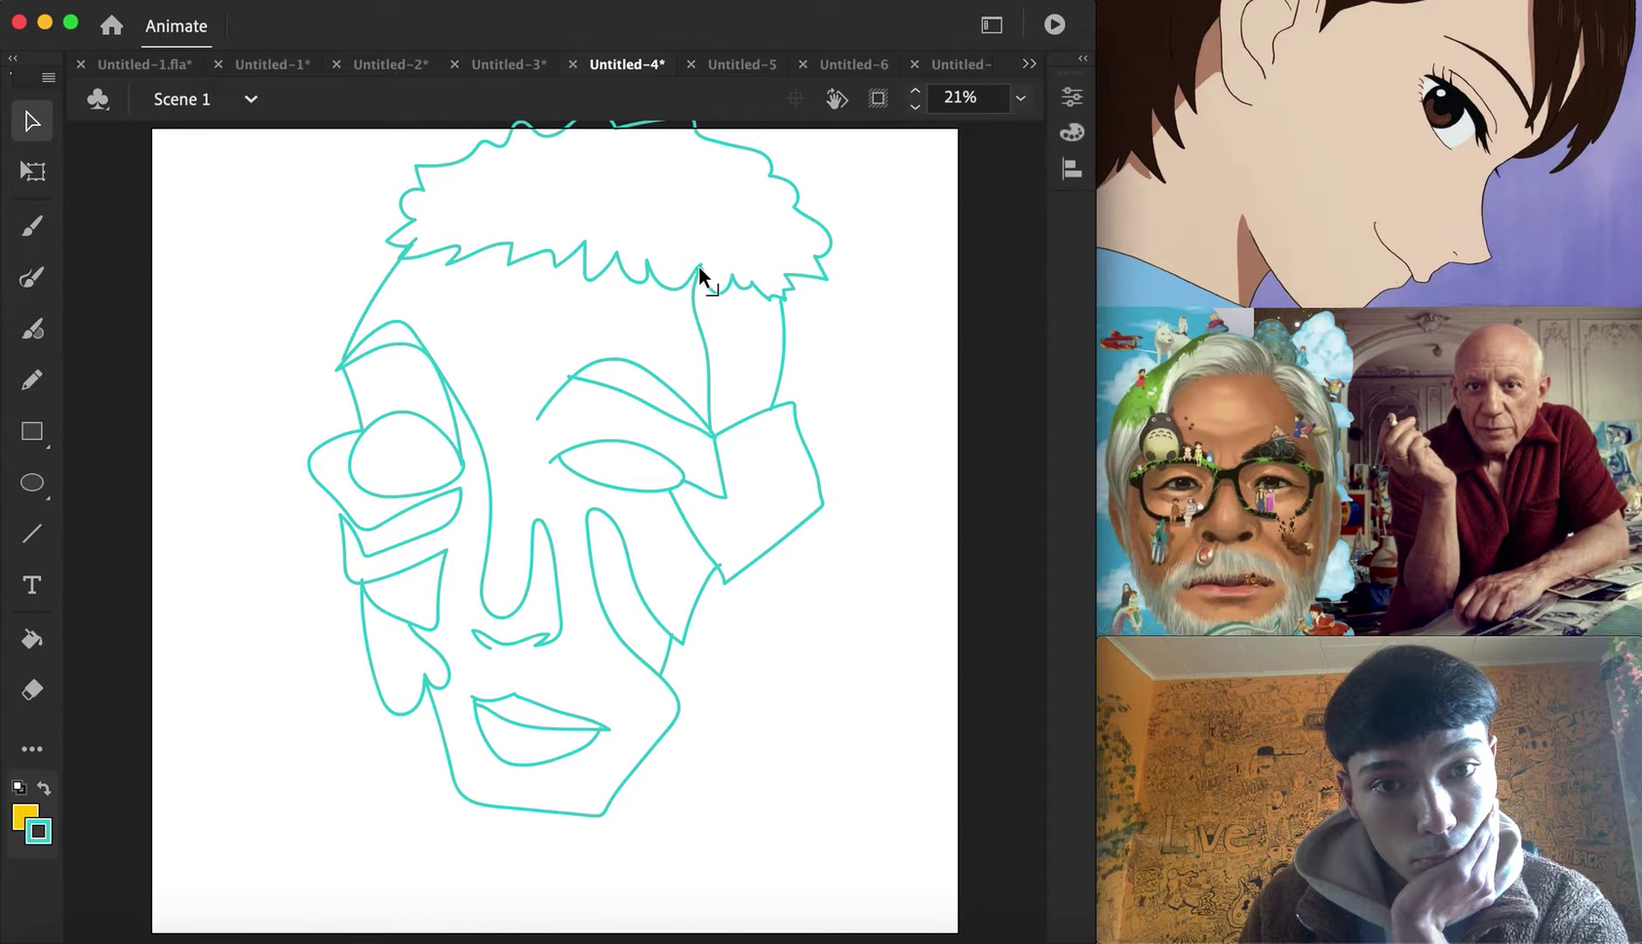
pyautogui.moveTo(893, 835)
pyautogui.mouseDown()
pyautogui.moveTo(345, 642)
pyautogui.moveTo(278, 136)
pyautogui.moveTo(289, 109)
pyautogui.mouseUp()
pyautogui.moveTo(512, 251); pyautogui.dragTo(500, 301)
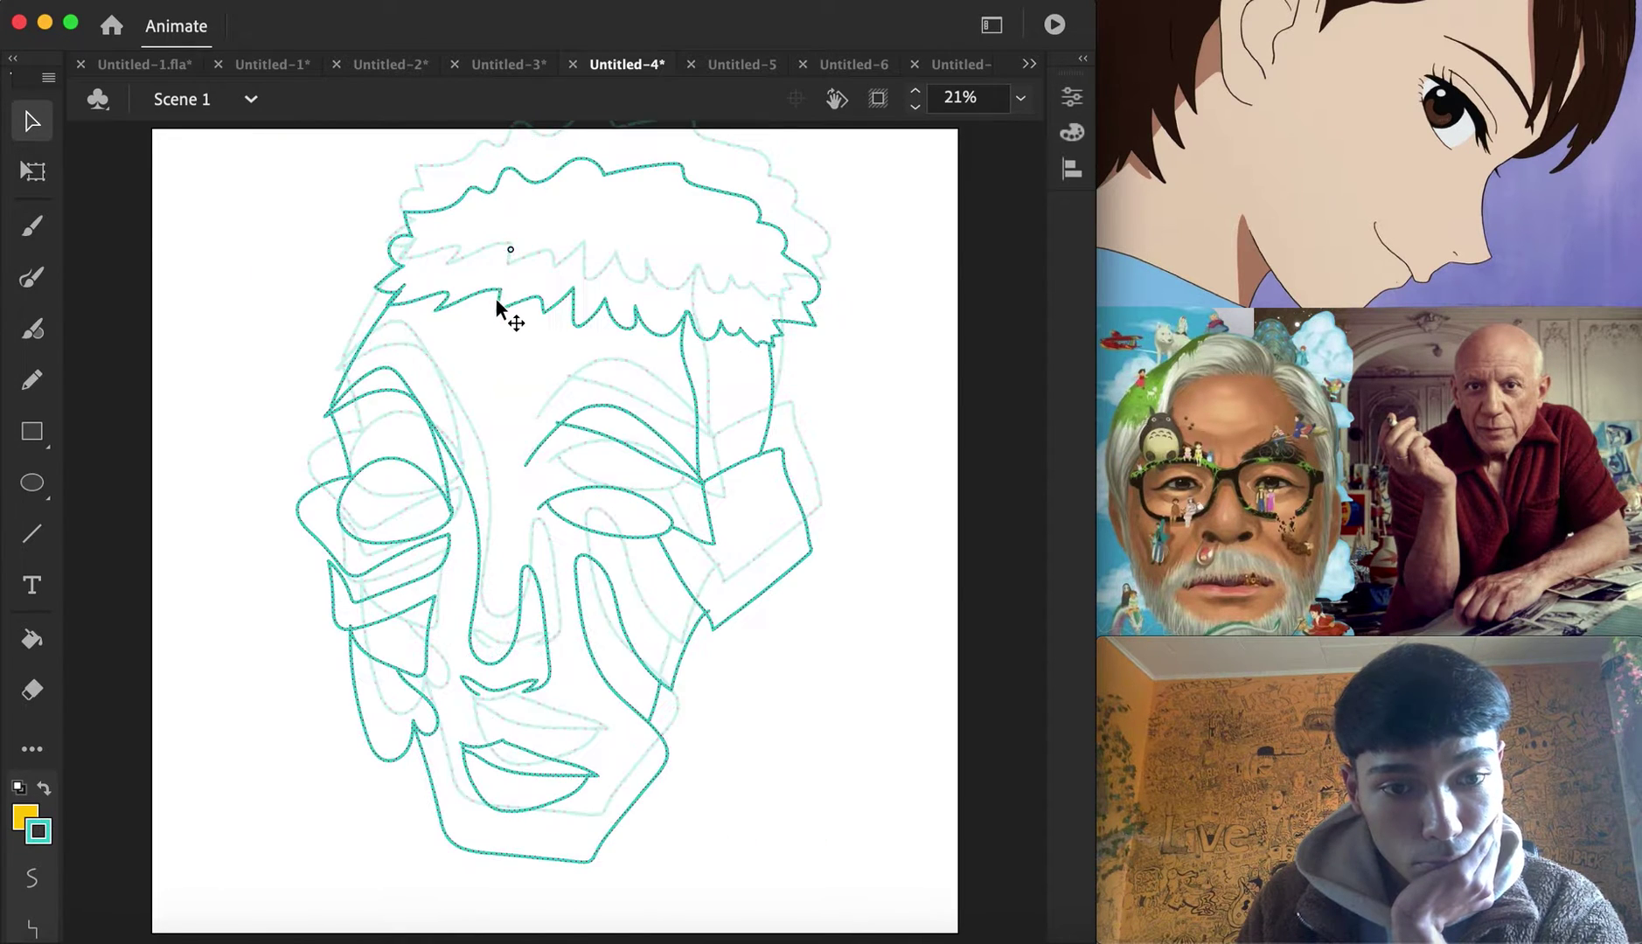
pyautogui.click(807, 678)
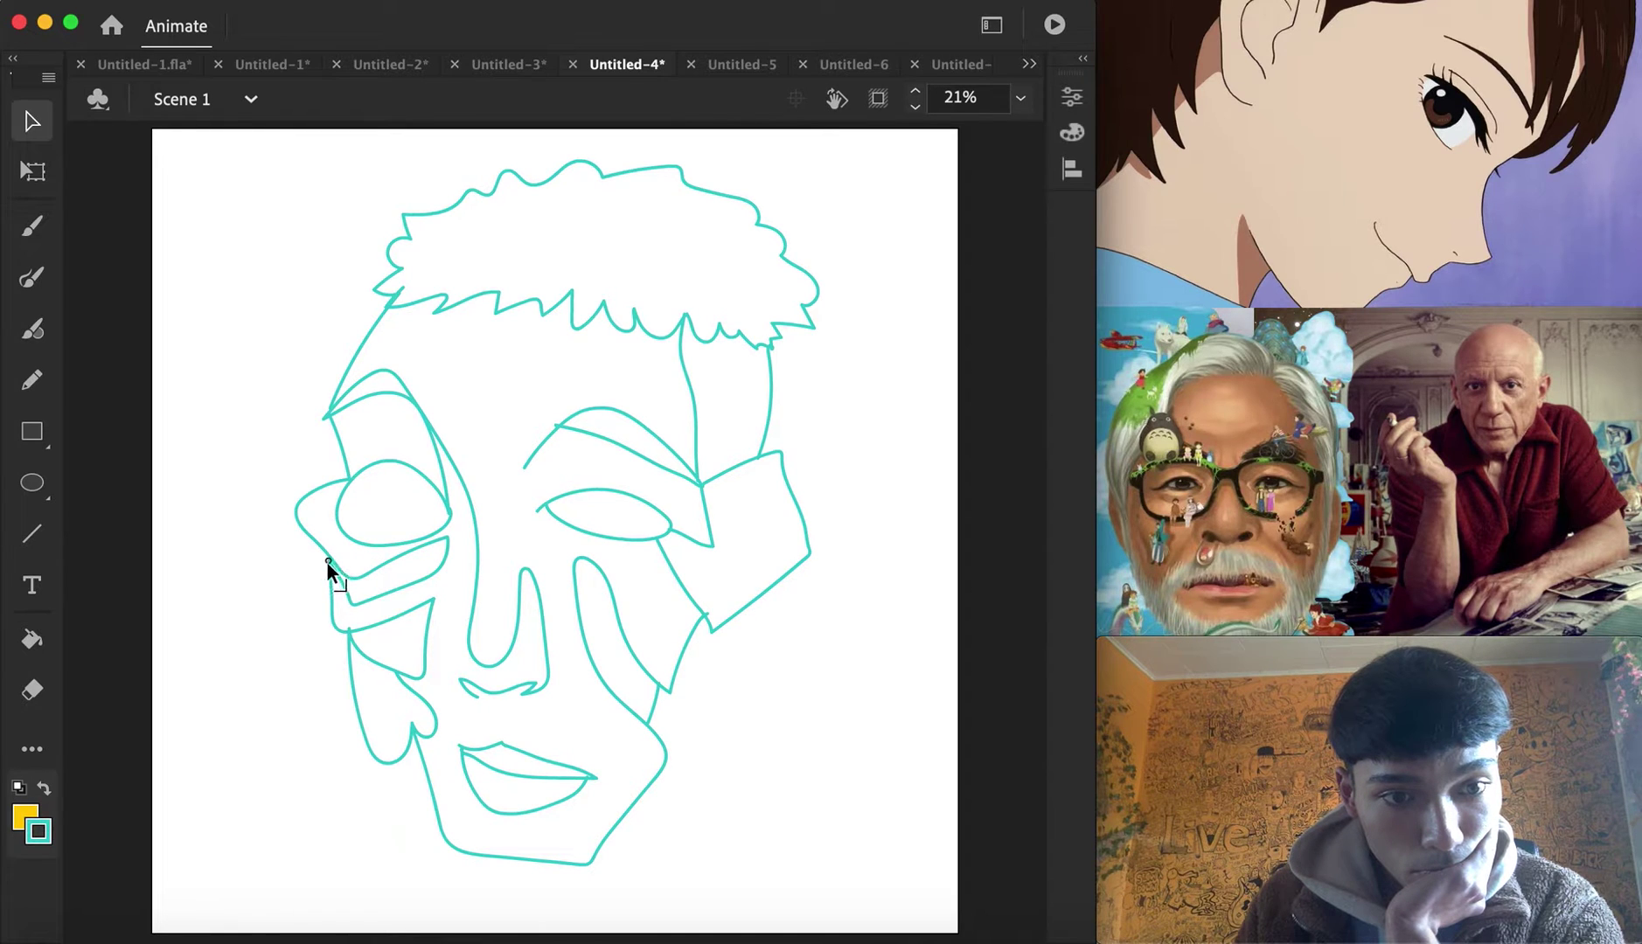
# Draw a spiral pupil in the left eye and a scribbled circular pupil in the right eye
pyautogui.click(40, 651)
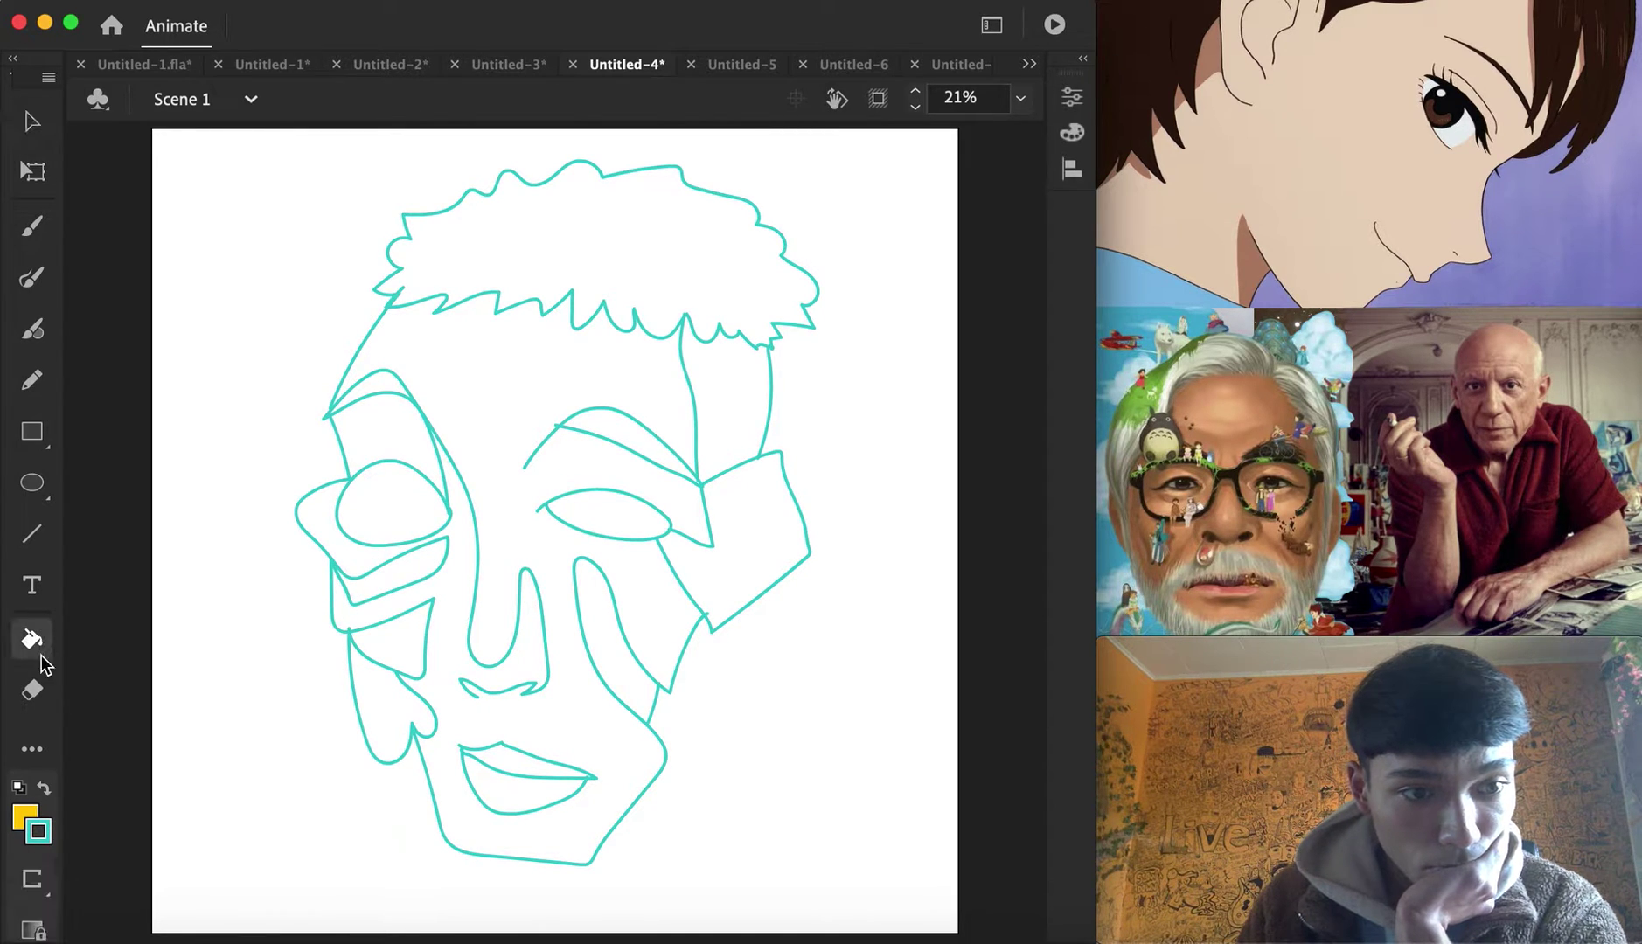
pyautogui.click(33, 278)
pyautogui.moveTo(385, 474); pyautogui.dragTo(382, 487)
pyautogui.moveTo(593, 494); pyautogui.dragTo(647, 505)
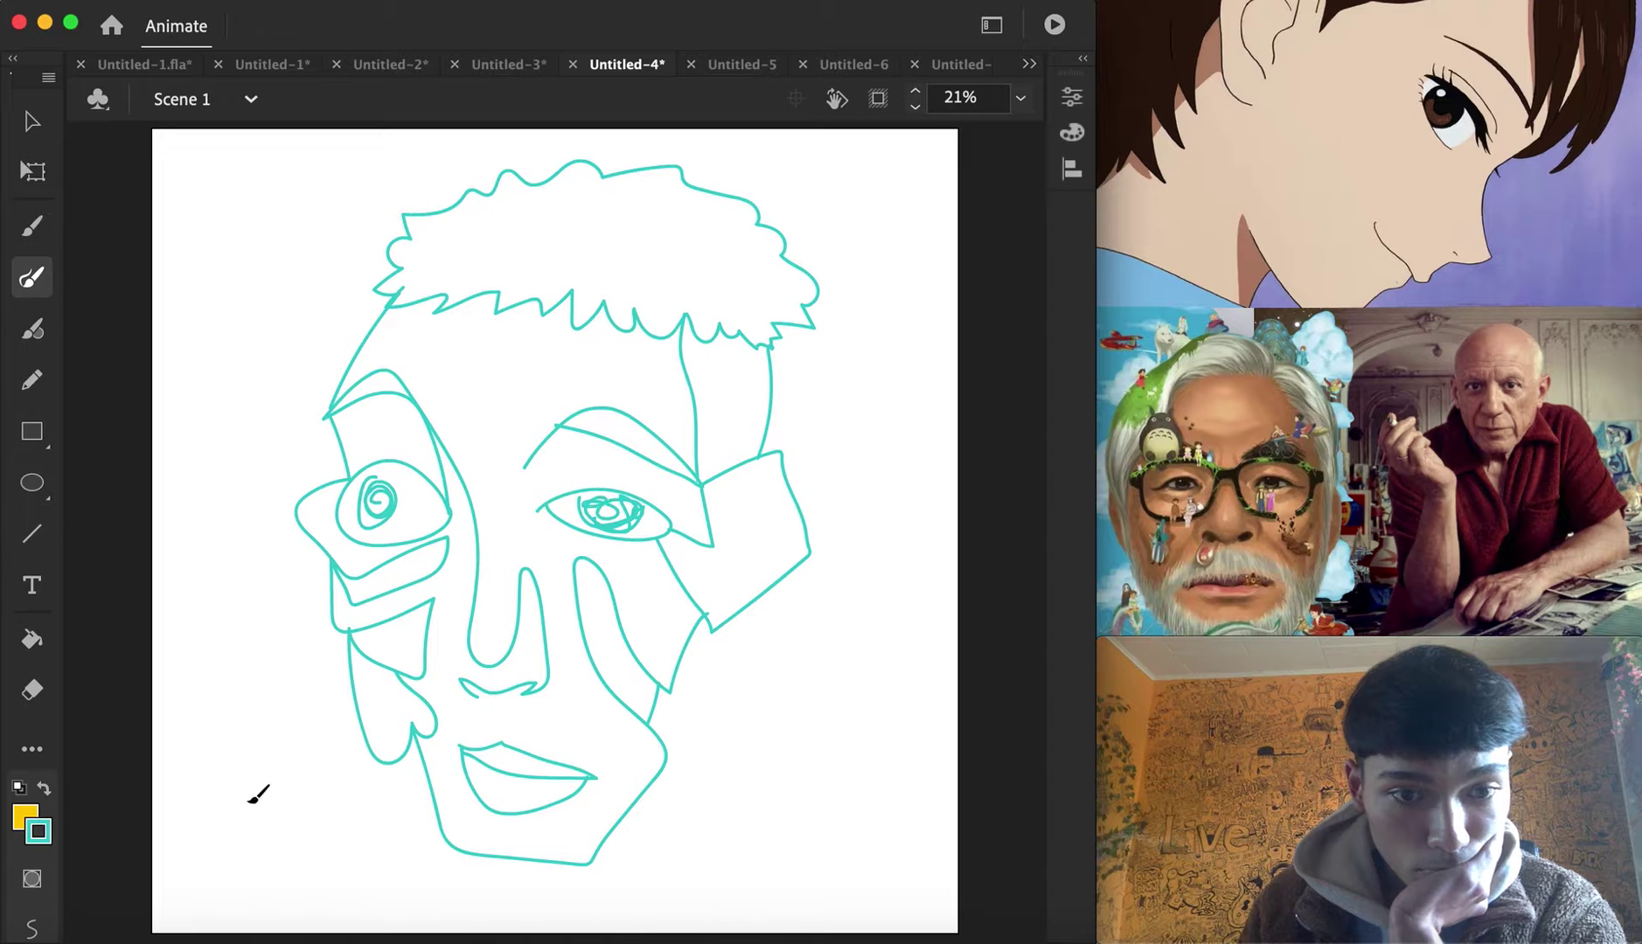
# Fill both eyes around the pupils, the upper lip and the hair with golden yellow
pyautogui.click(31, 639)
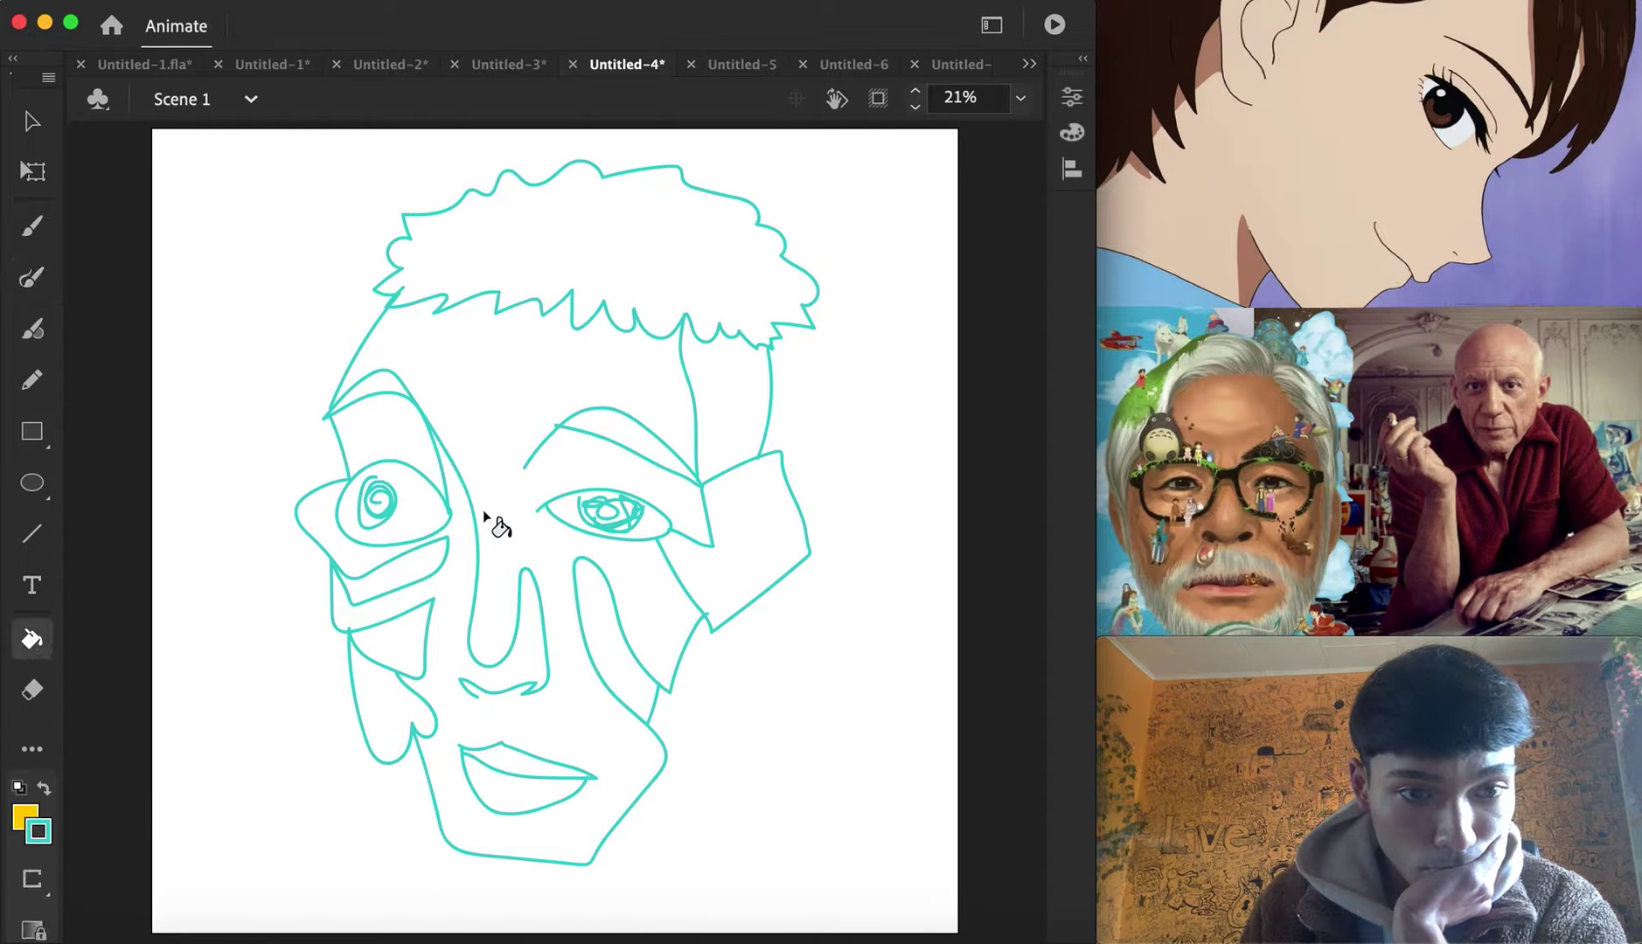
pyautogui.click(404, 516)
pyautogui.click(575, 516)
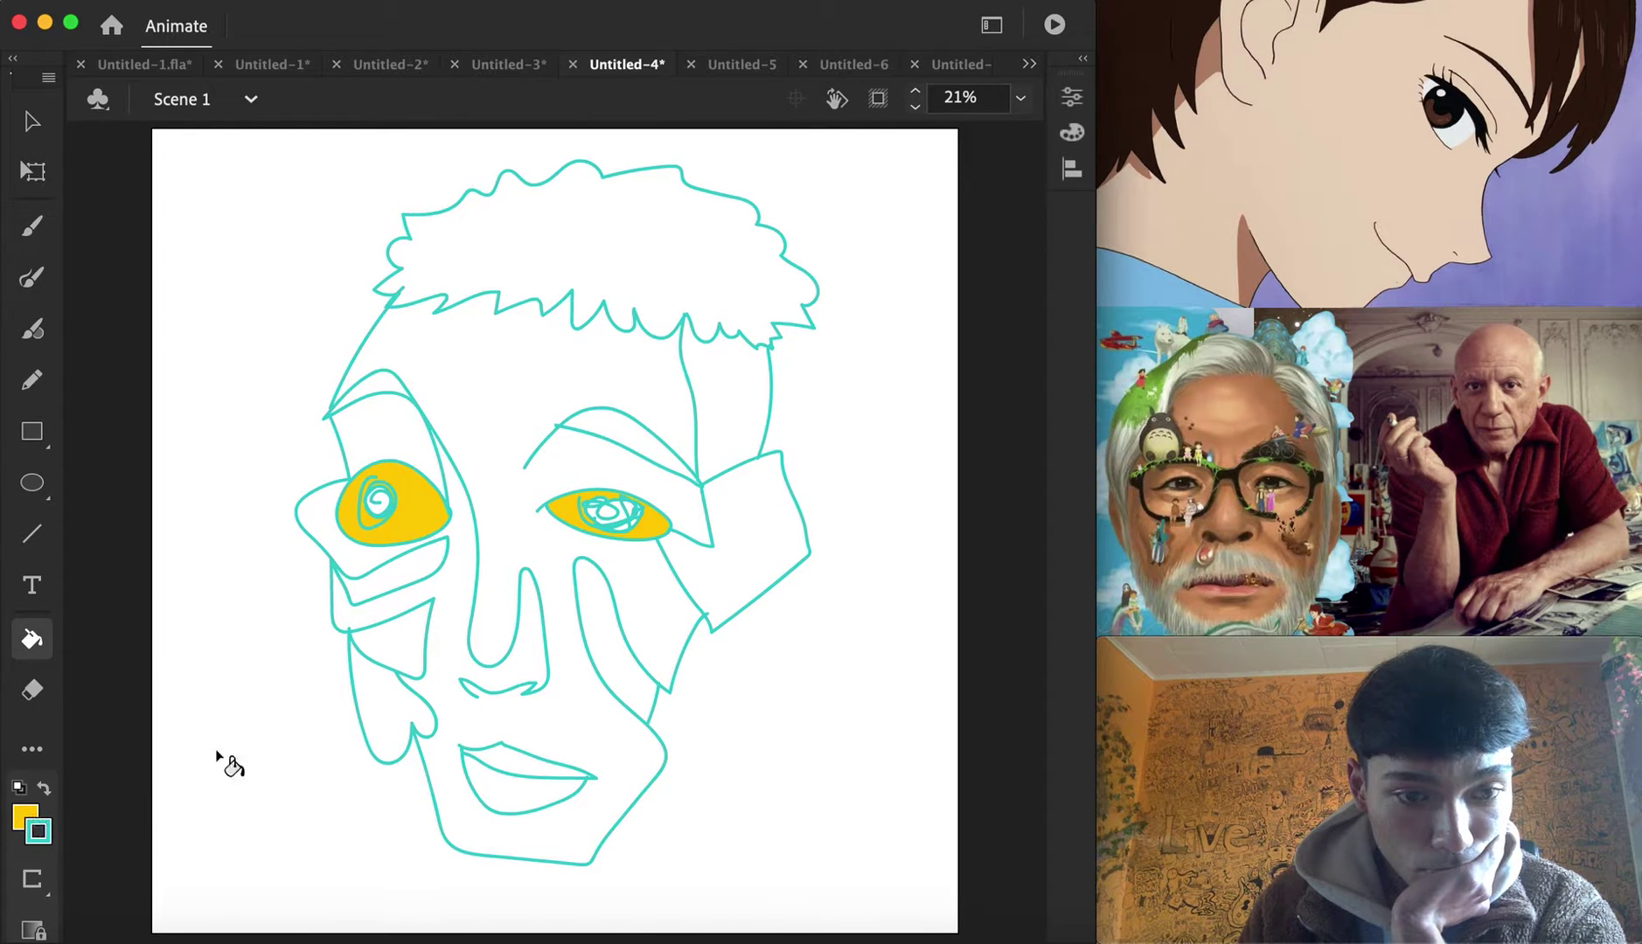
pyautogui.click(518, 757)
pyautogui.click(564, 262)
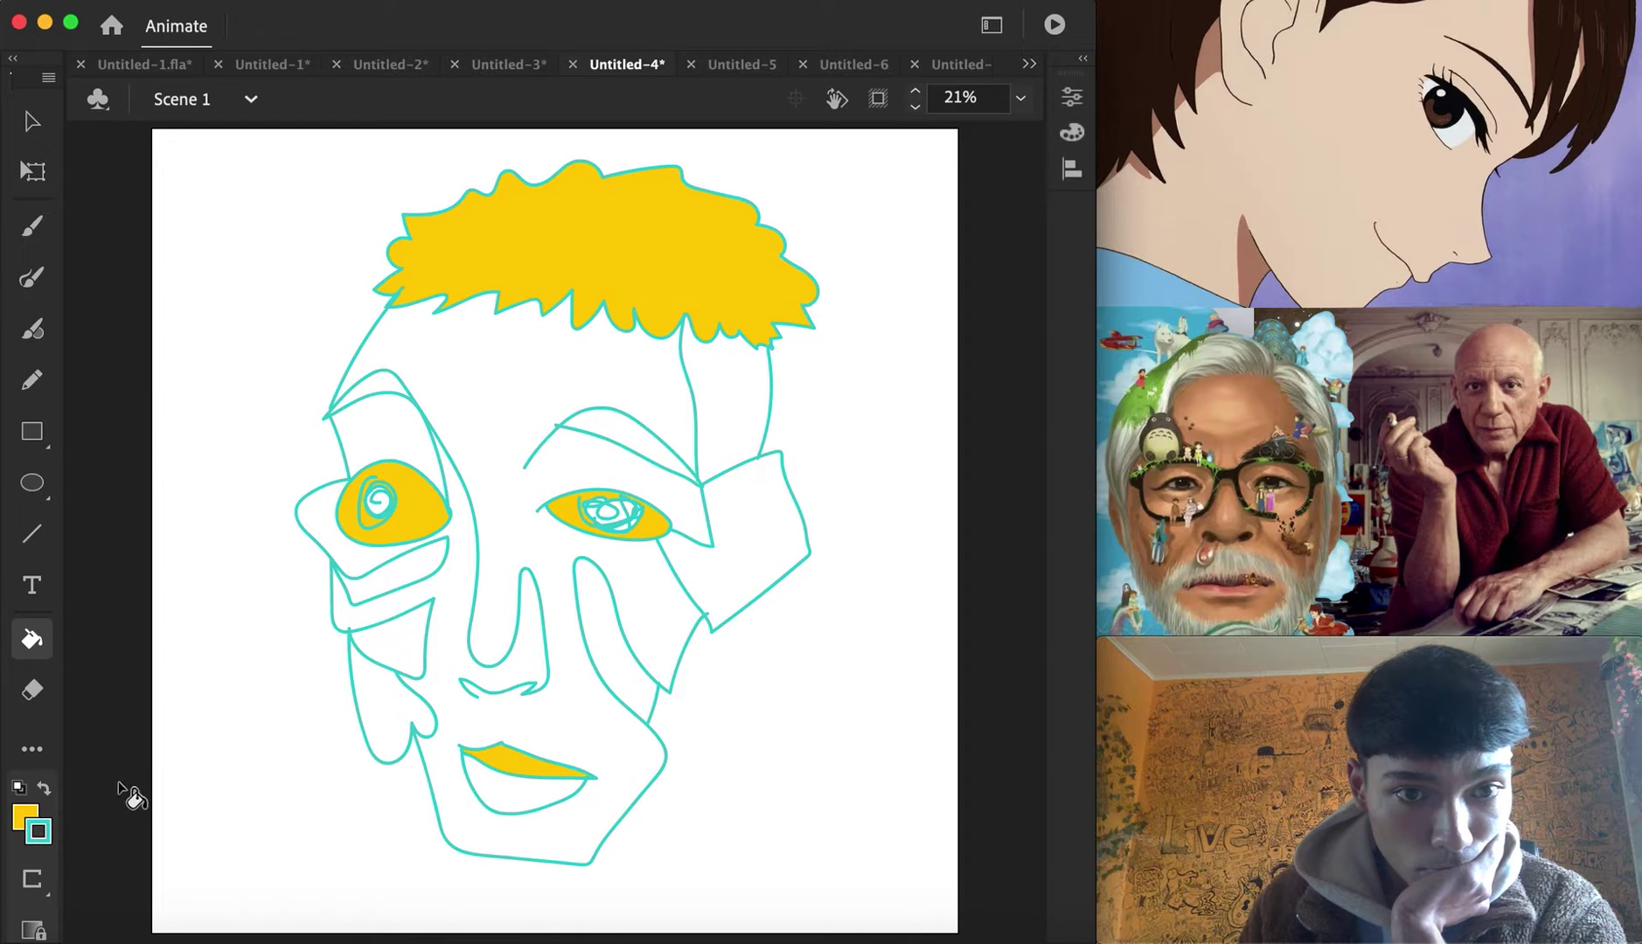
# Fill the main face area, from forehead to chin, with bright mint green
pyautogui.click(29, 820)
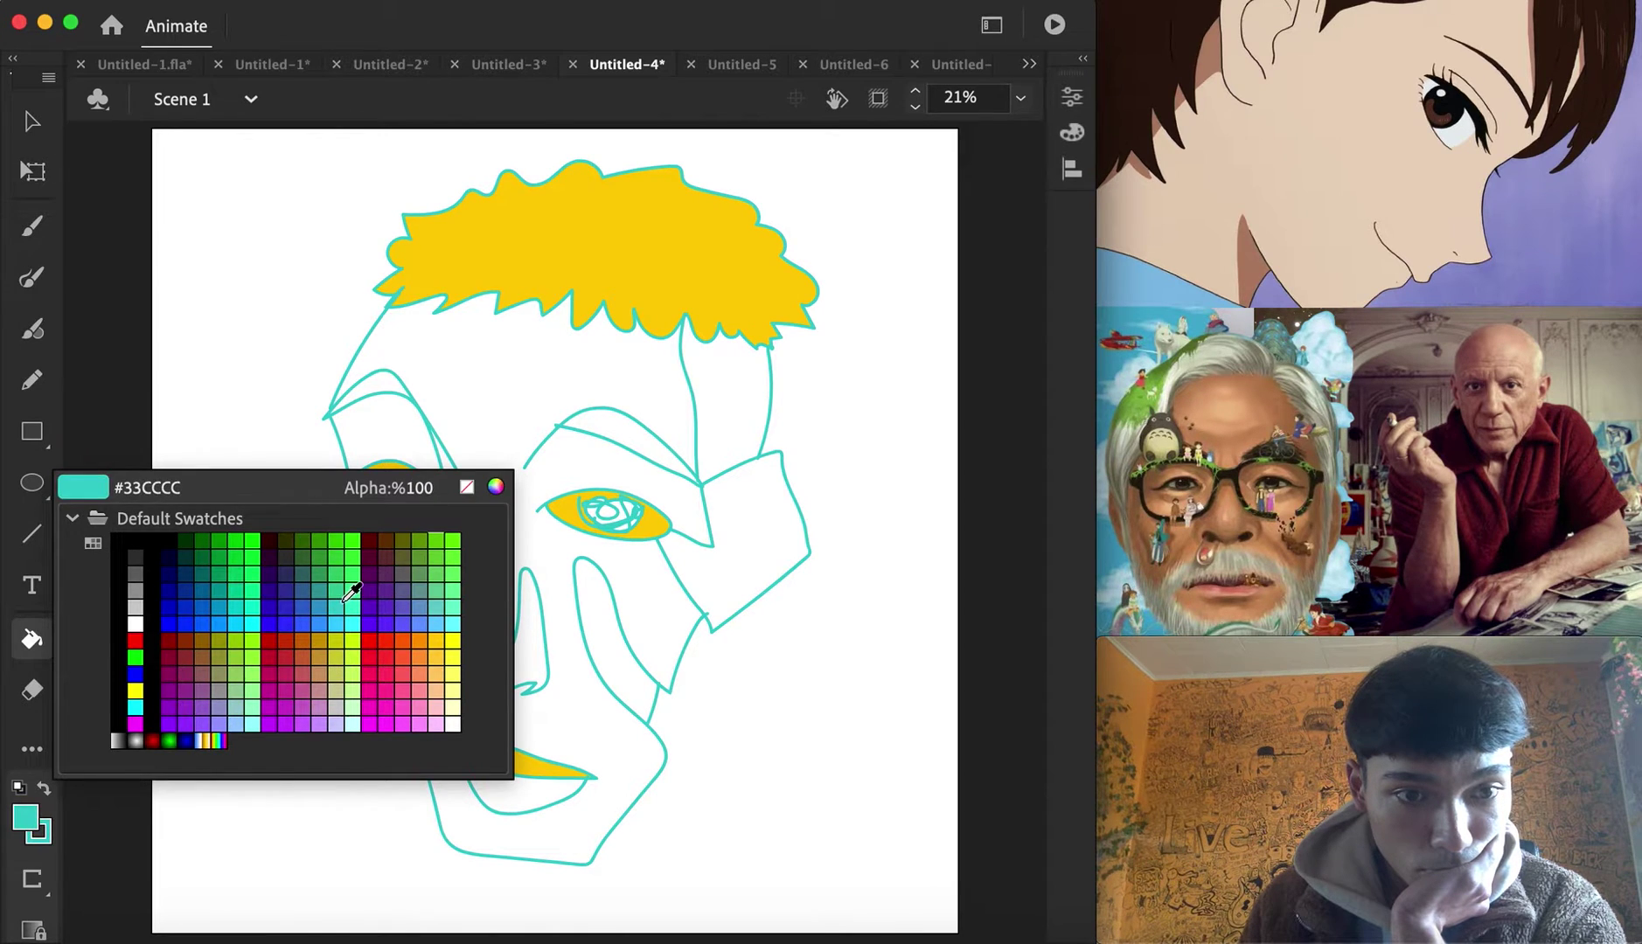
pyautogui.click(354, 584)
pyautogui.click(432, 577)
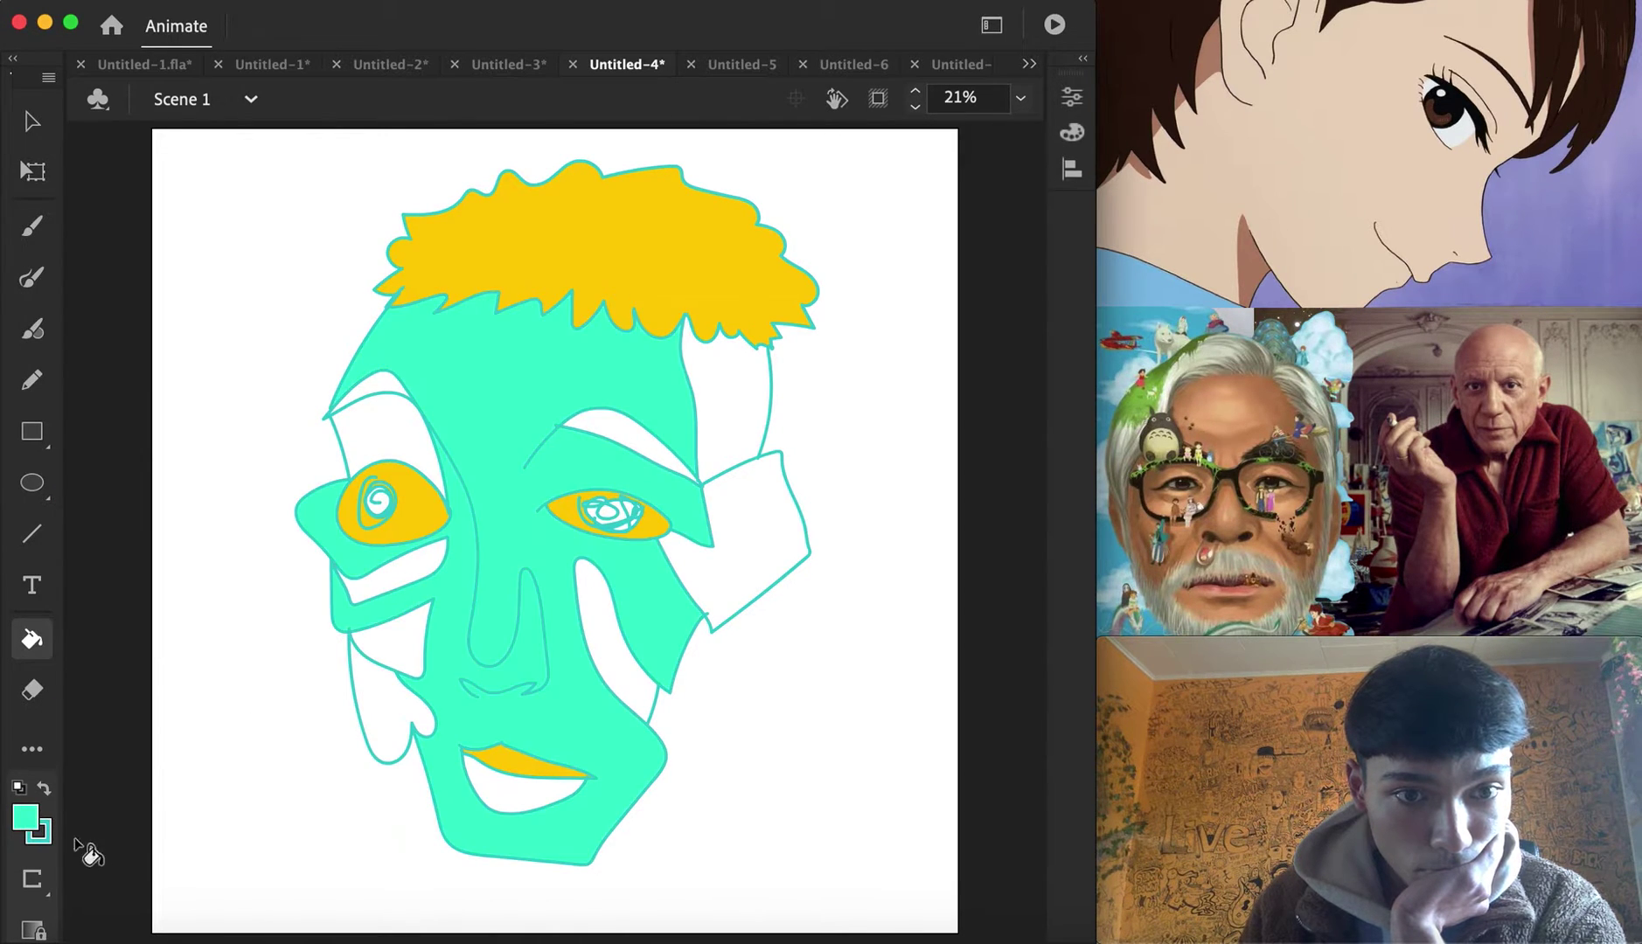
# Fill the right temple, the left eyelid, the right cheek stripe and both patches below the left eye with bright blue
pyautogui.click(30, 819)
pyautogui.click(229, 614)
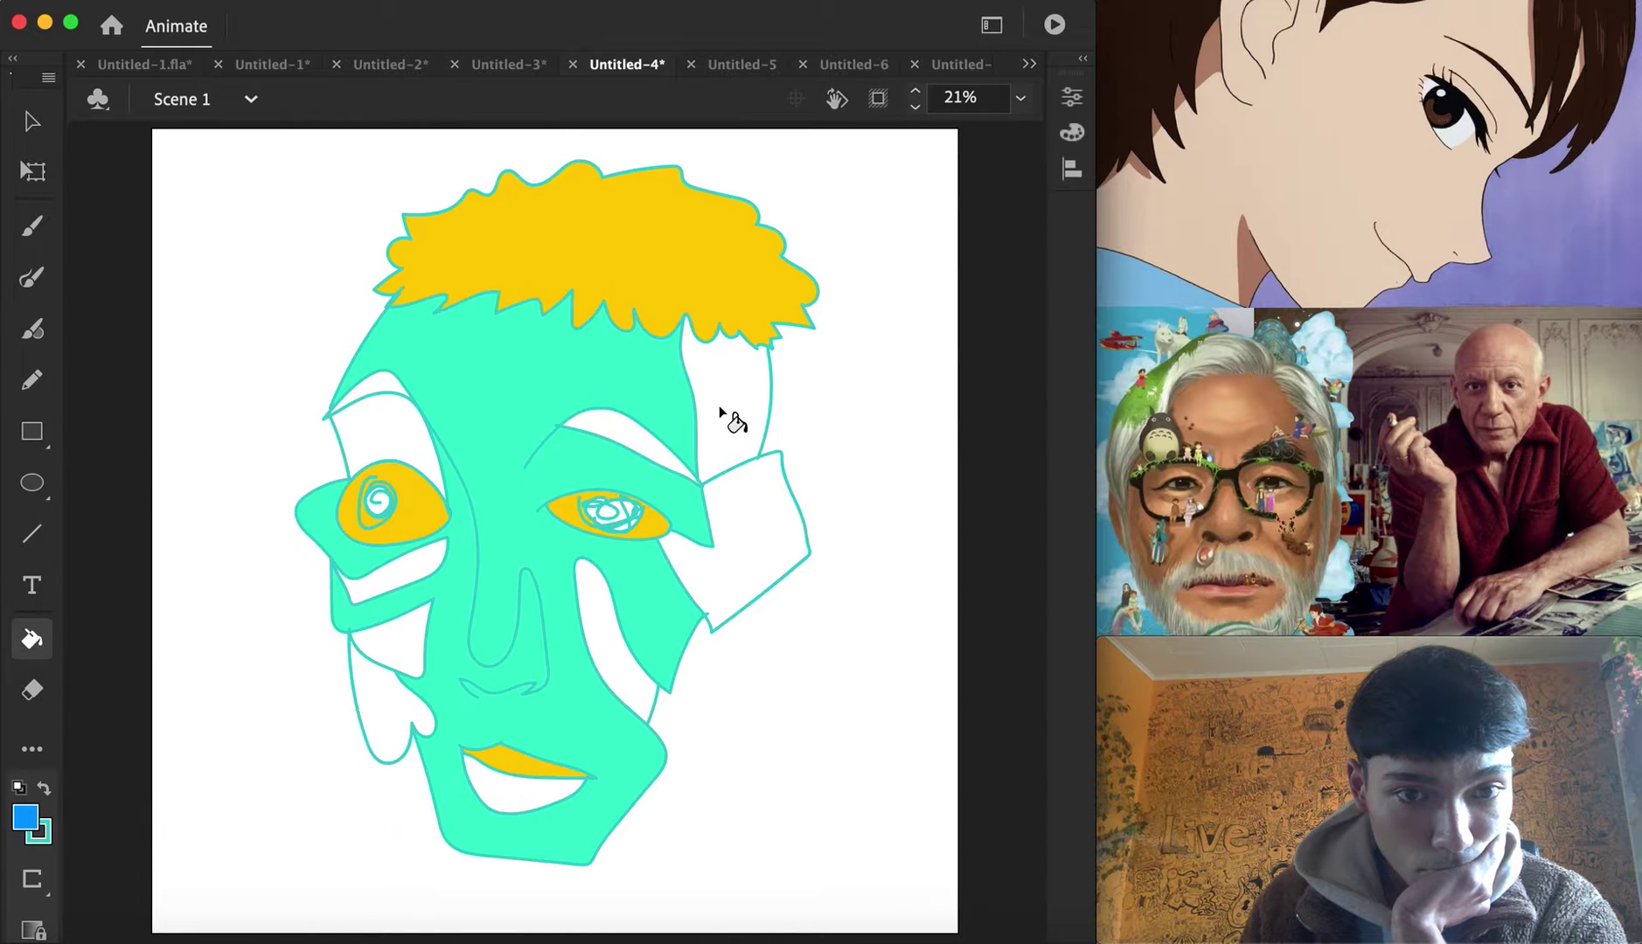
pyautogui.click(734, 418)
pyautogui.click(404, 451)
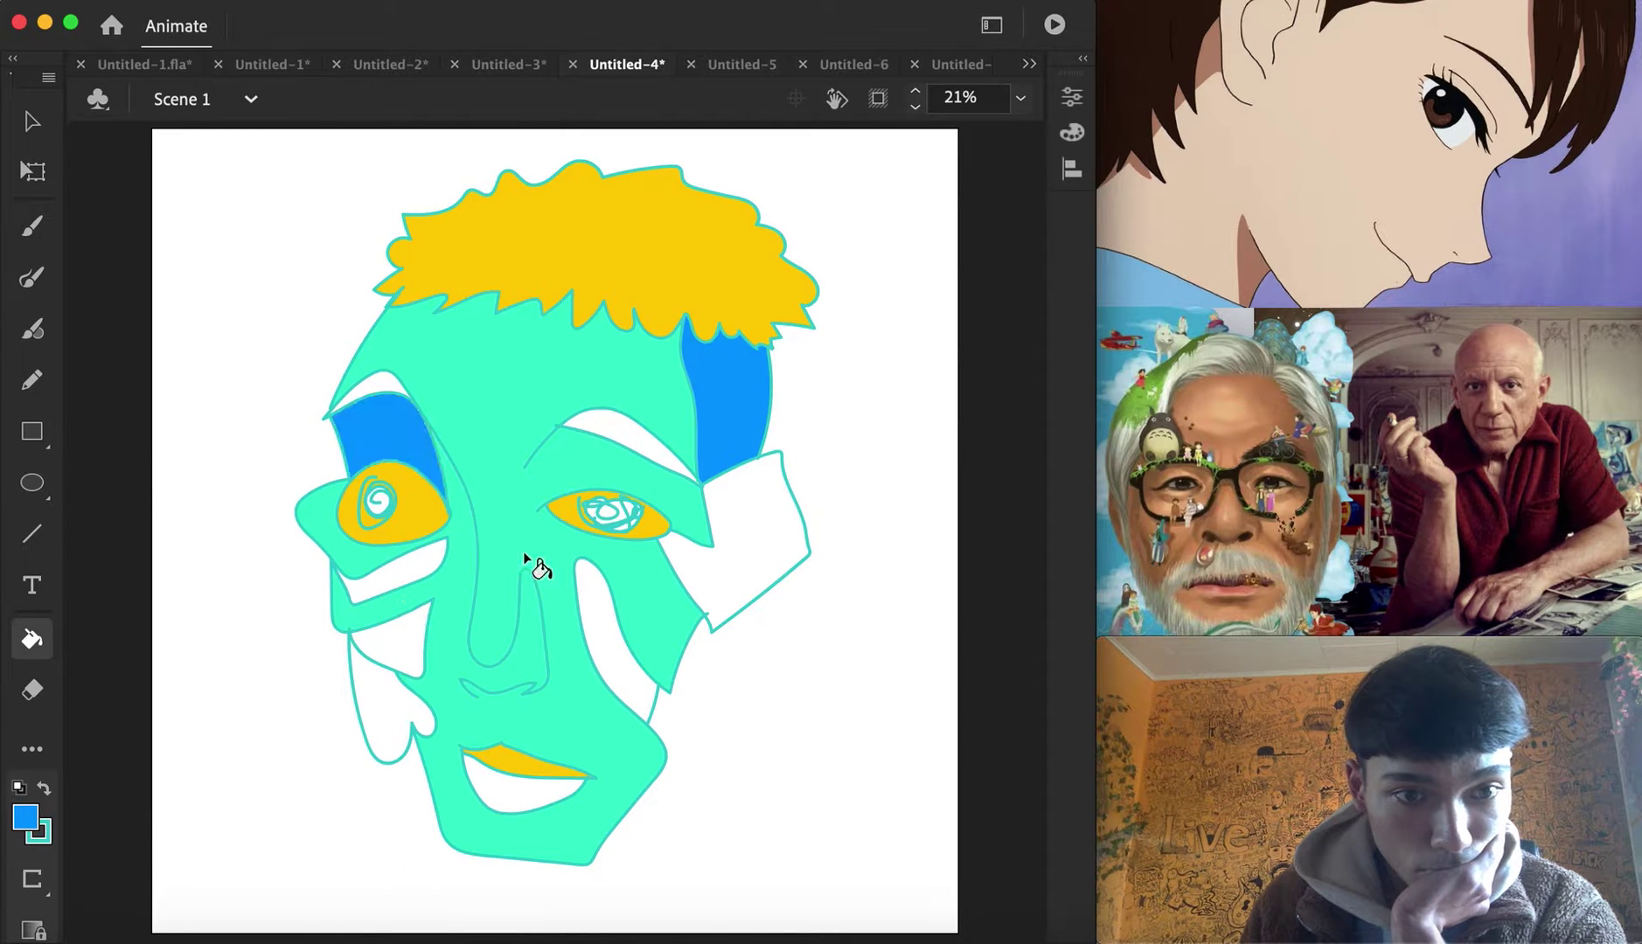
pyautogui.click(632, 648)
pyautogui.click(411, 589)
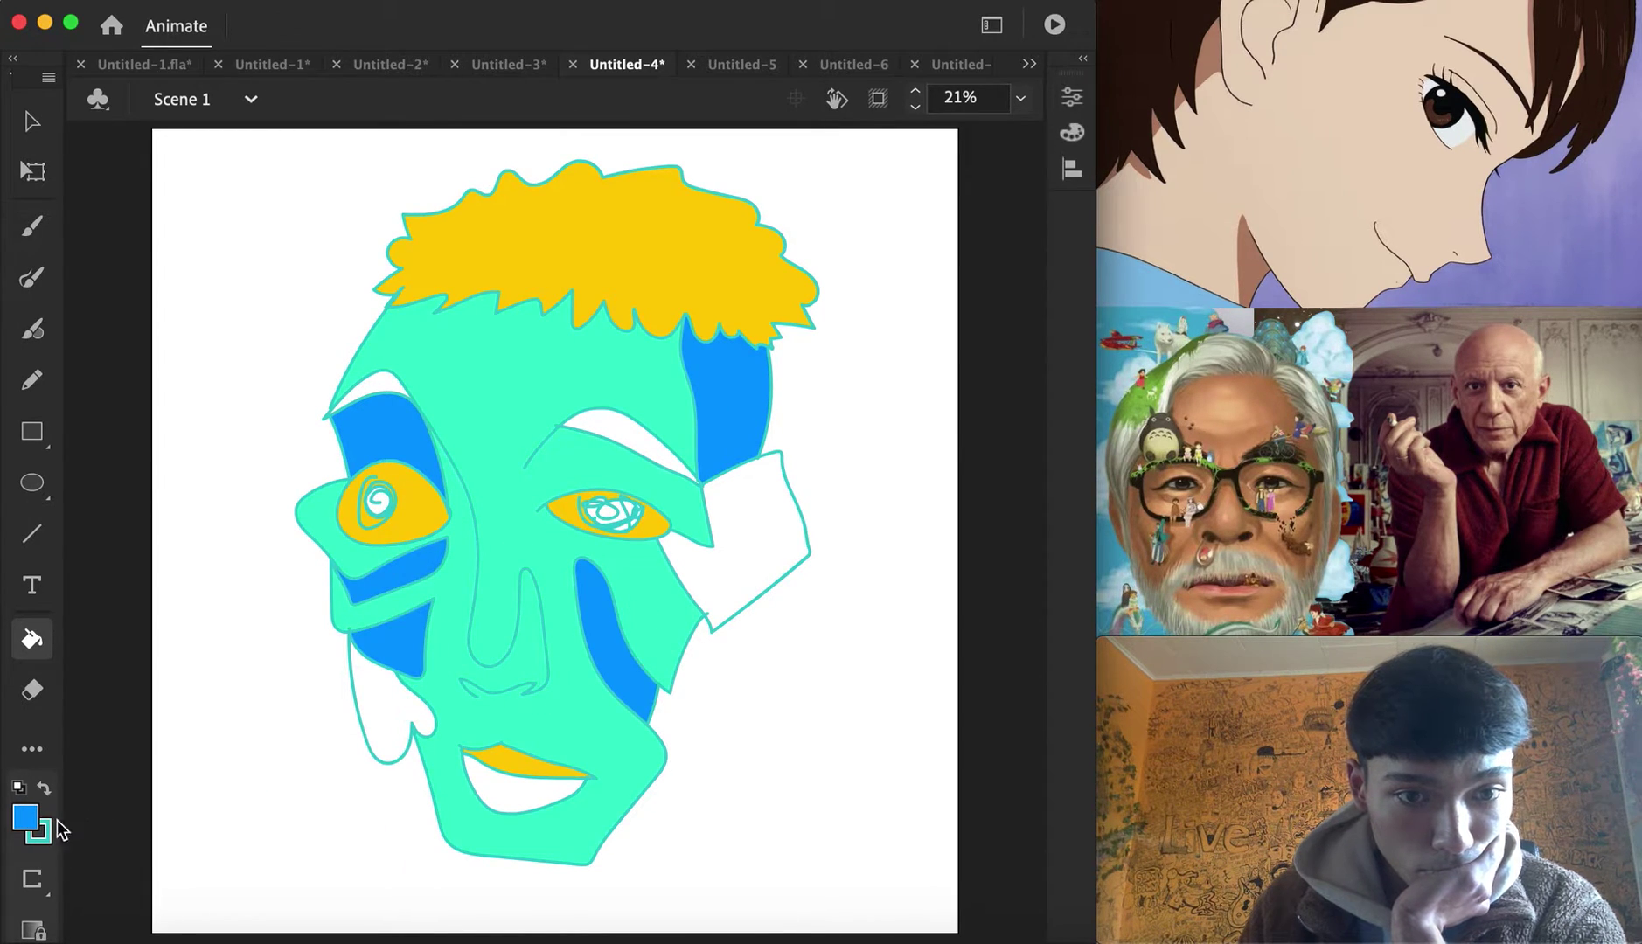
# Fill the lower left cheek, the lower lip, the ear shape on the right and both brow shapes with light pink
pyautogui.click(24, 822)
pyautogui.click(442, 727)
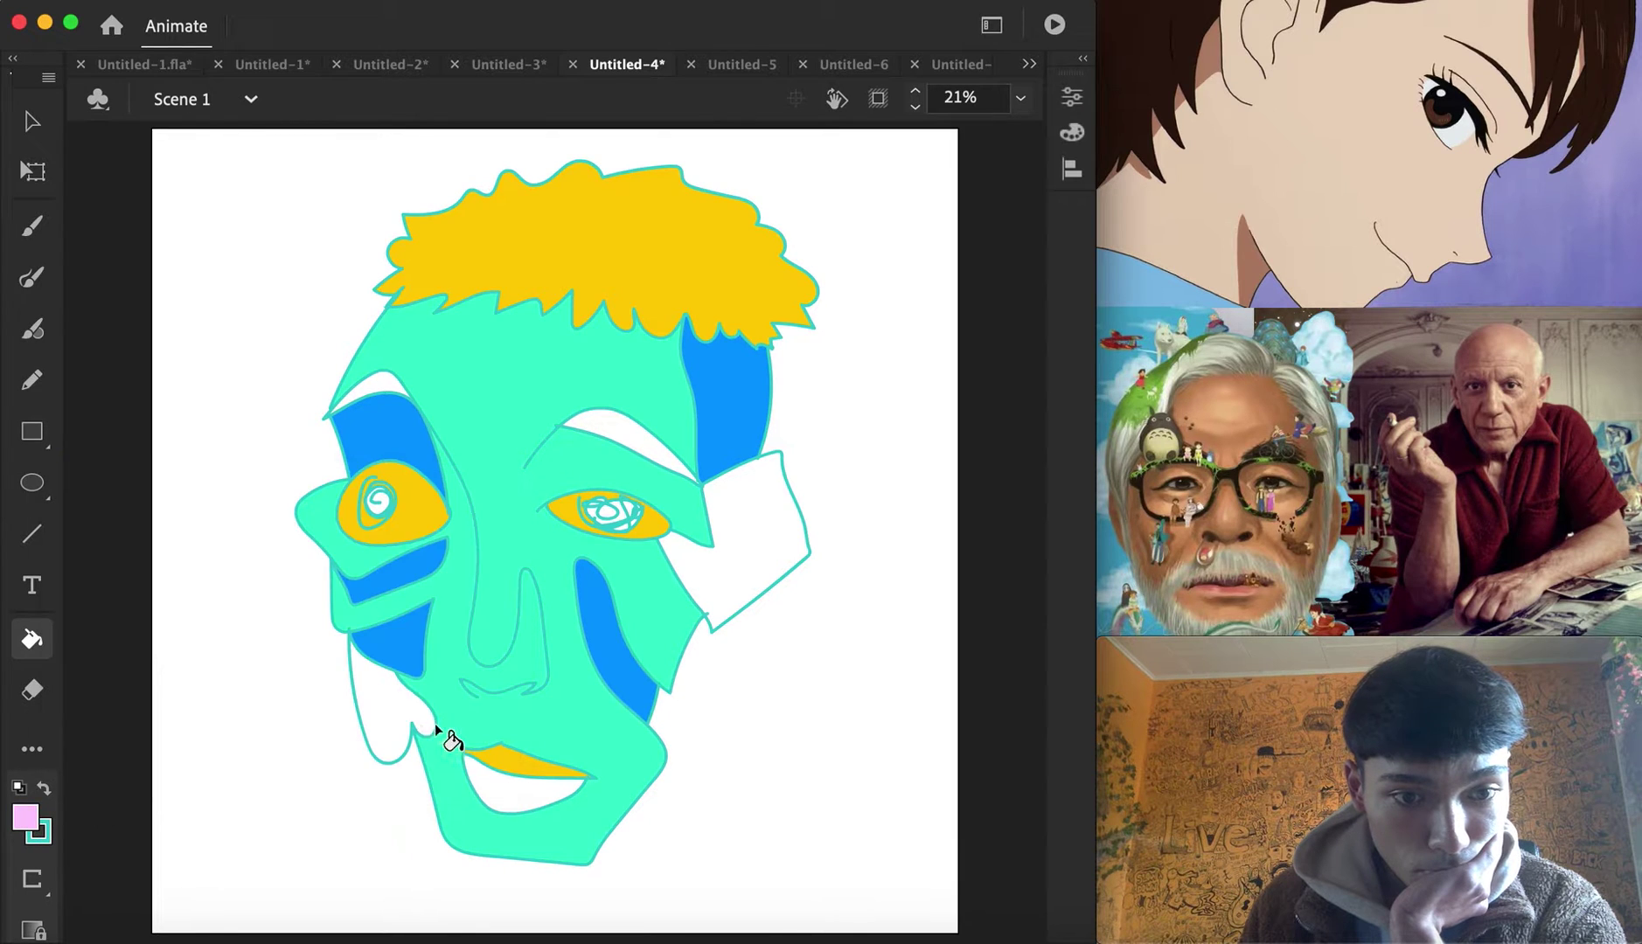
pyautogui.click(400, 722)
pyautogui.click(522, 795)
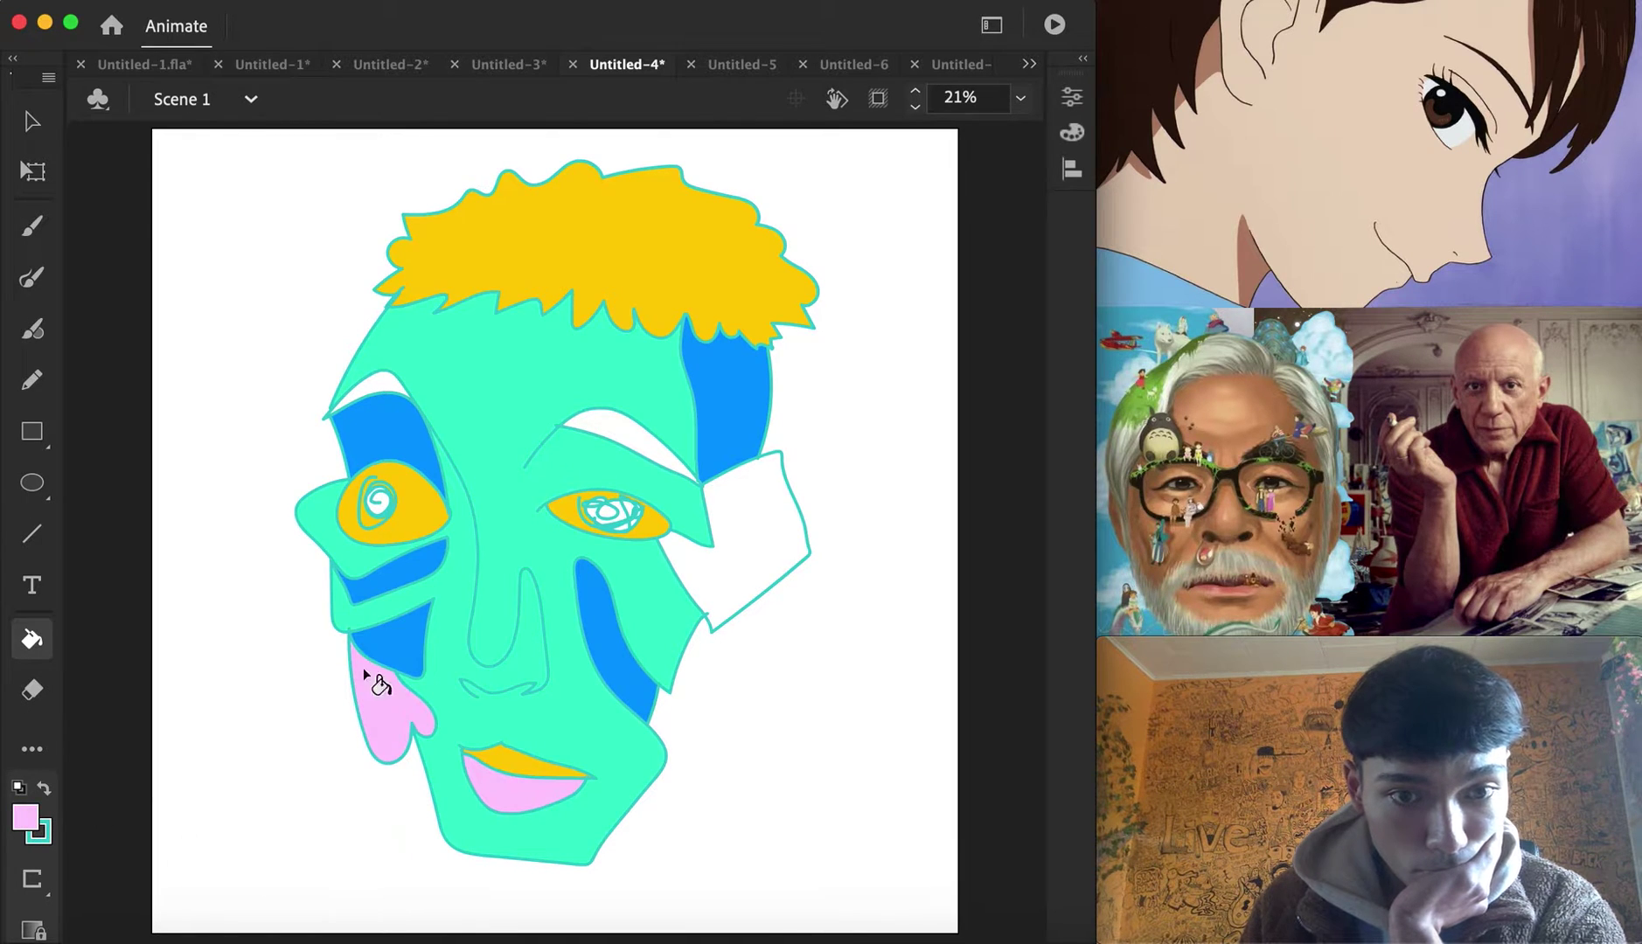
pyautogui.click(757, 556)
pyautogui.click(586, 433)
pyautogui.click(384, 392)
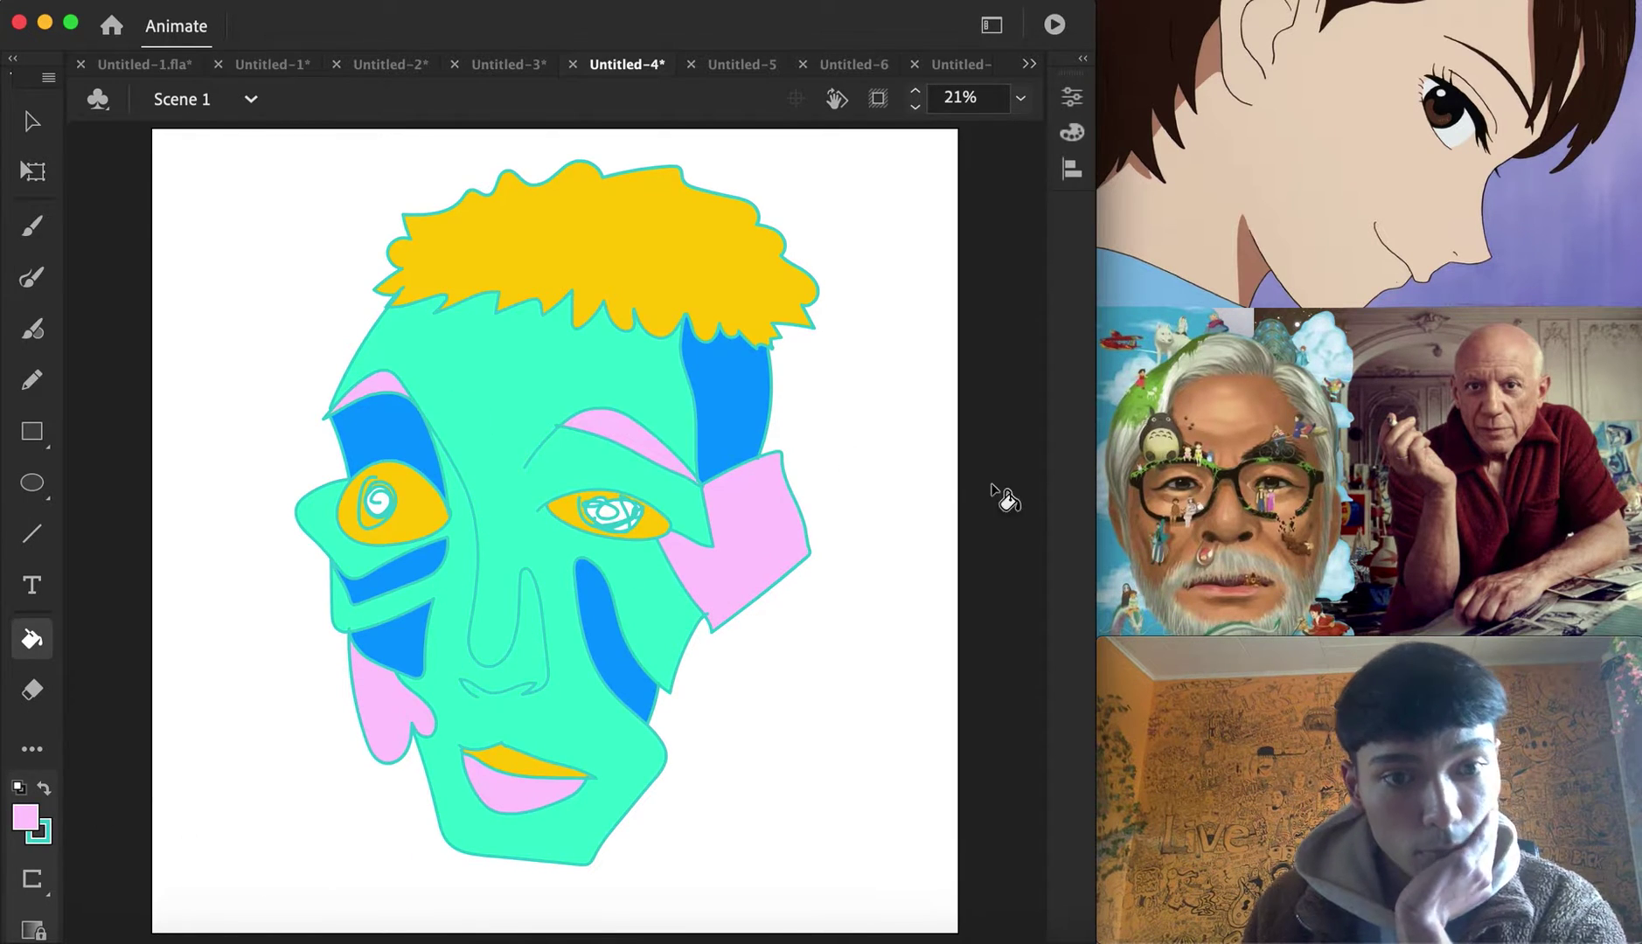
# In the Untitled-5 document, draw a central nose and a left-facing profile with forehead and eye, using #99CC99 green brush strokes
pyautogui.click(725, 66)
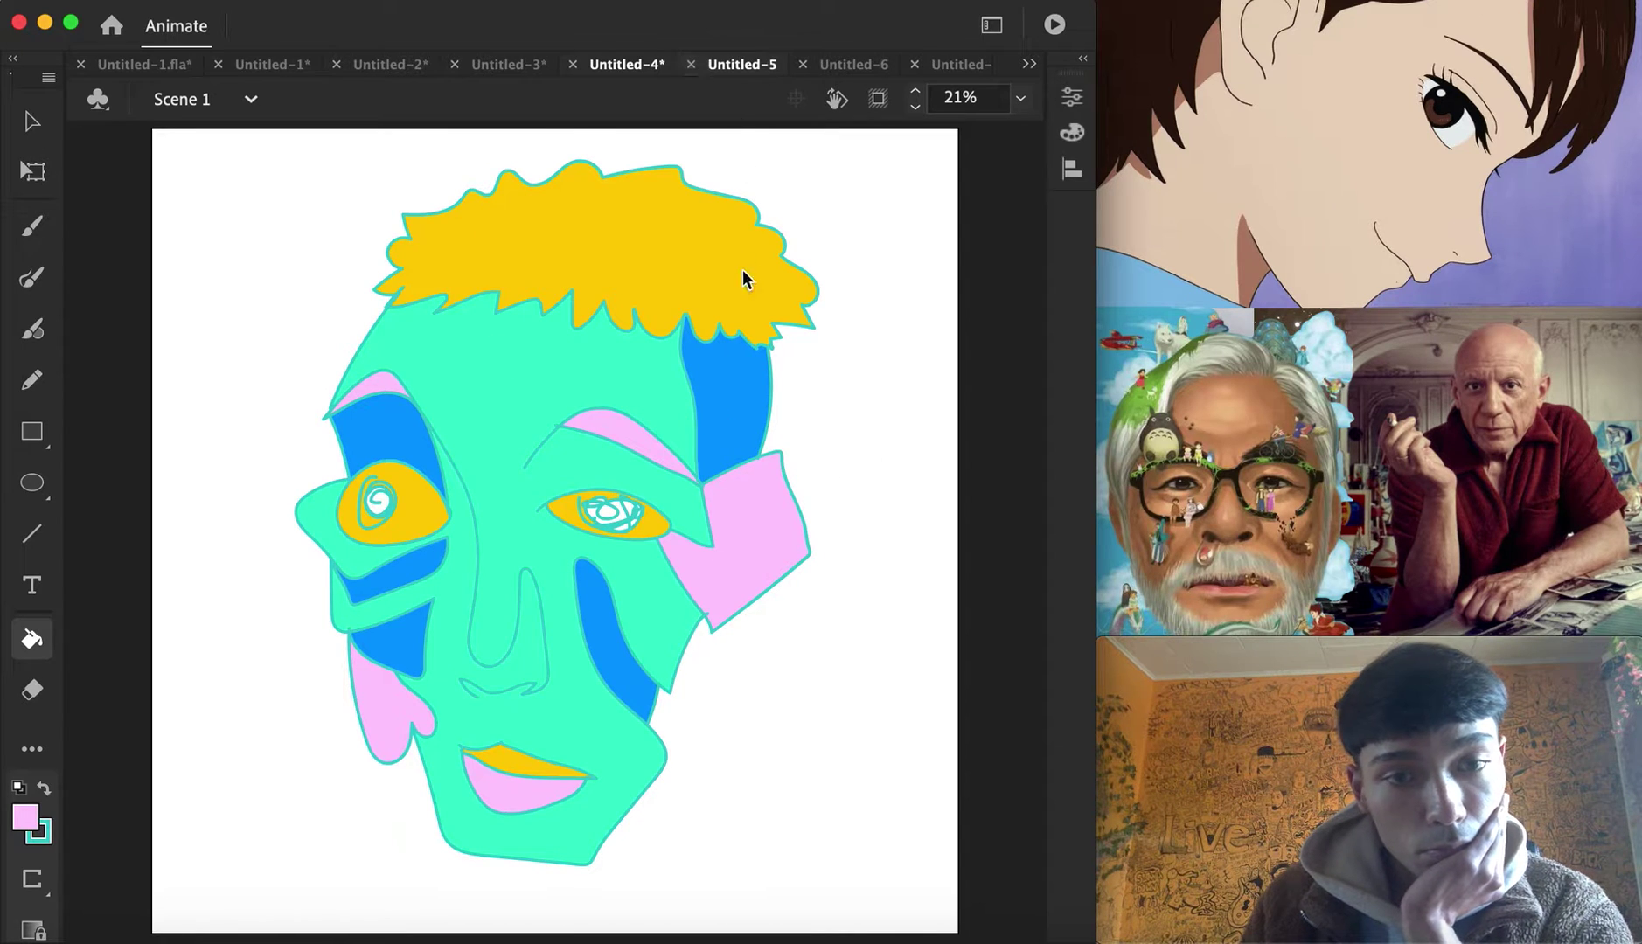
pyautogui.click(33, 281)
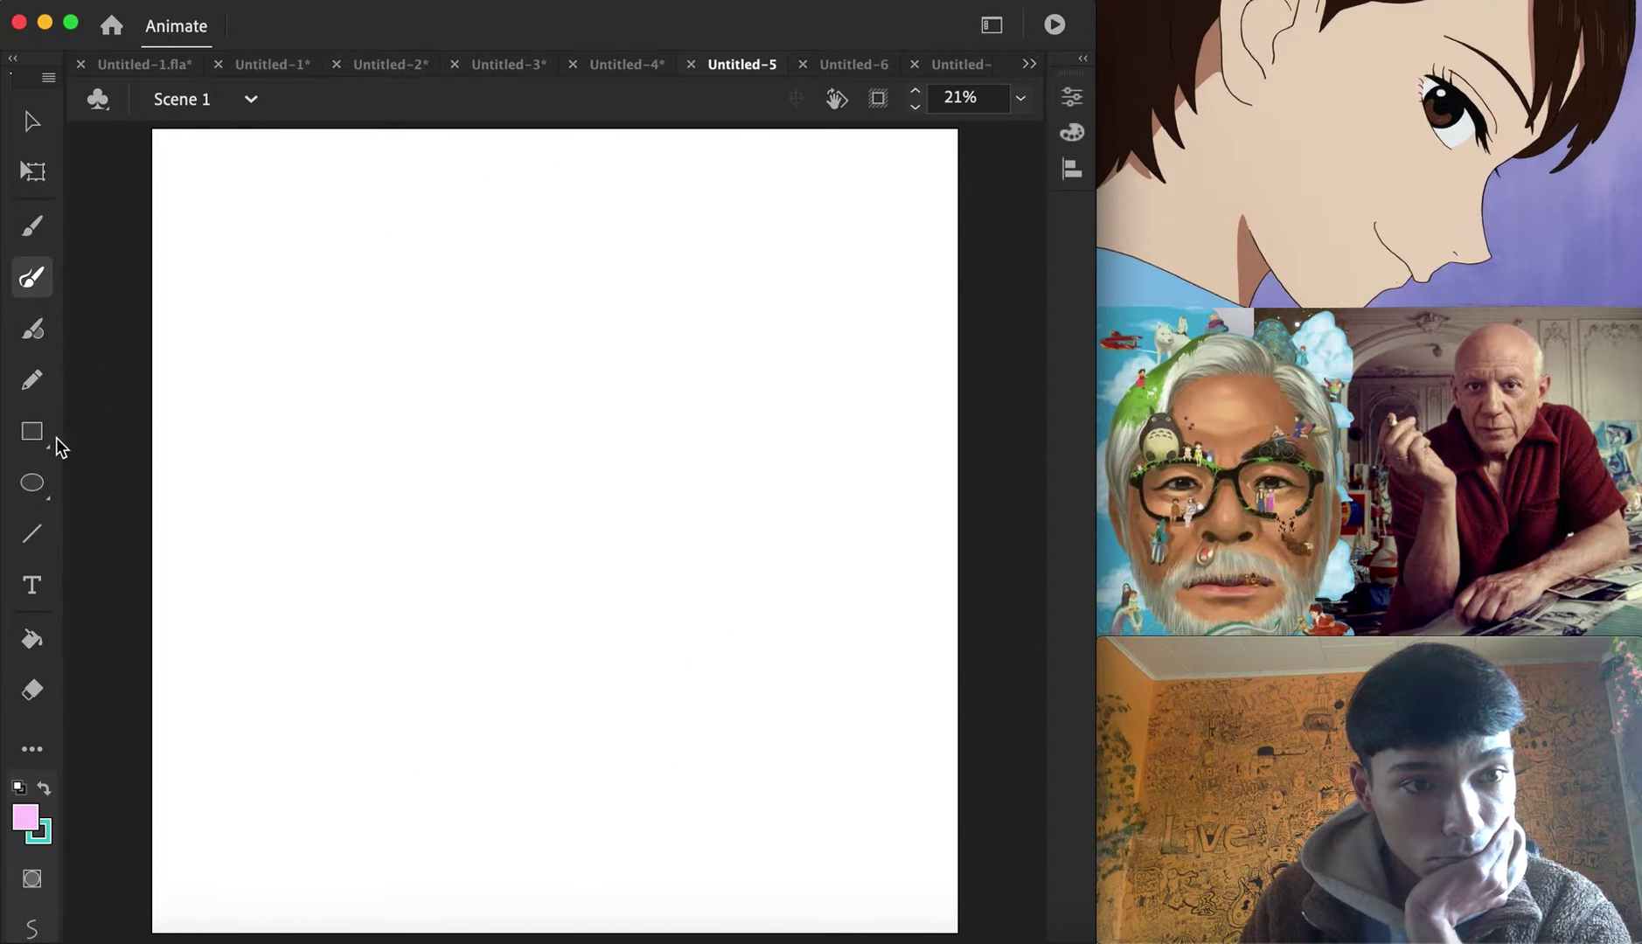
pyautogui.click(38, 830)
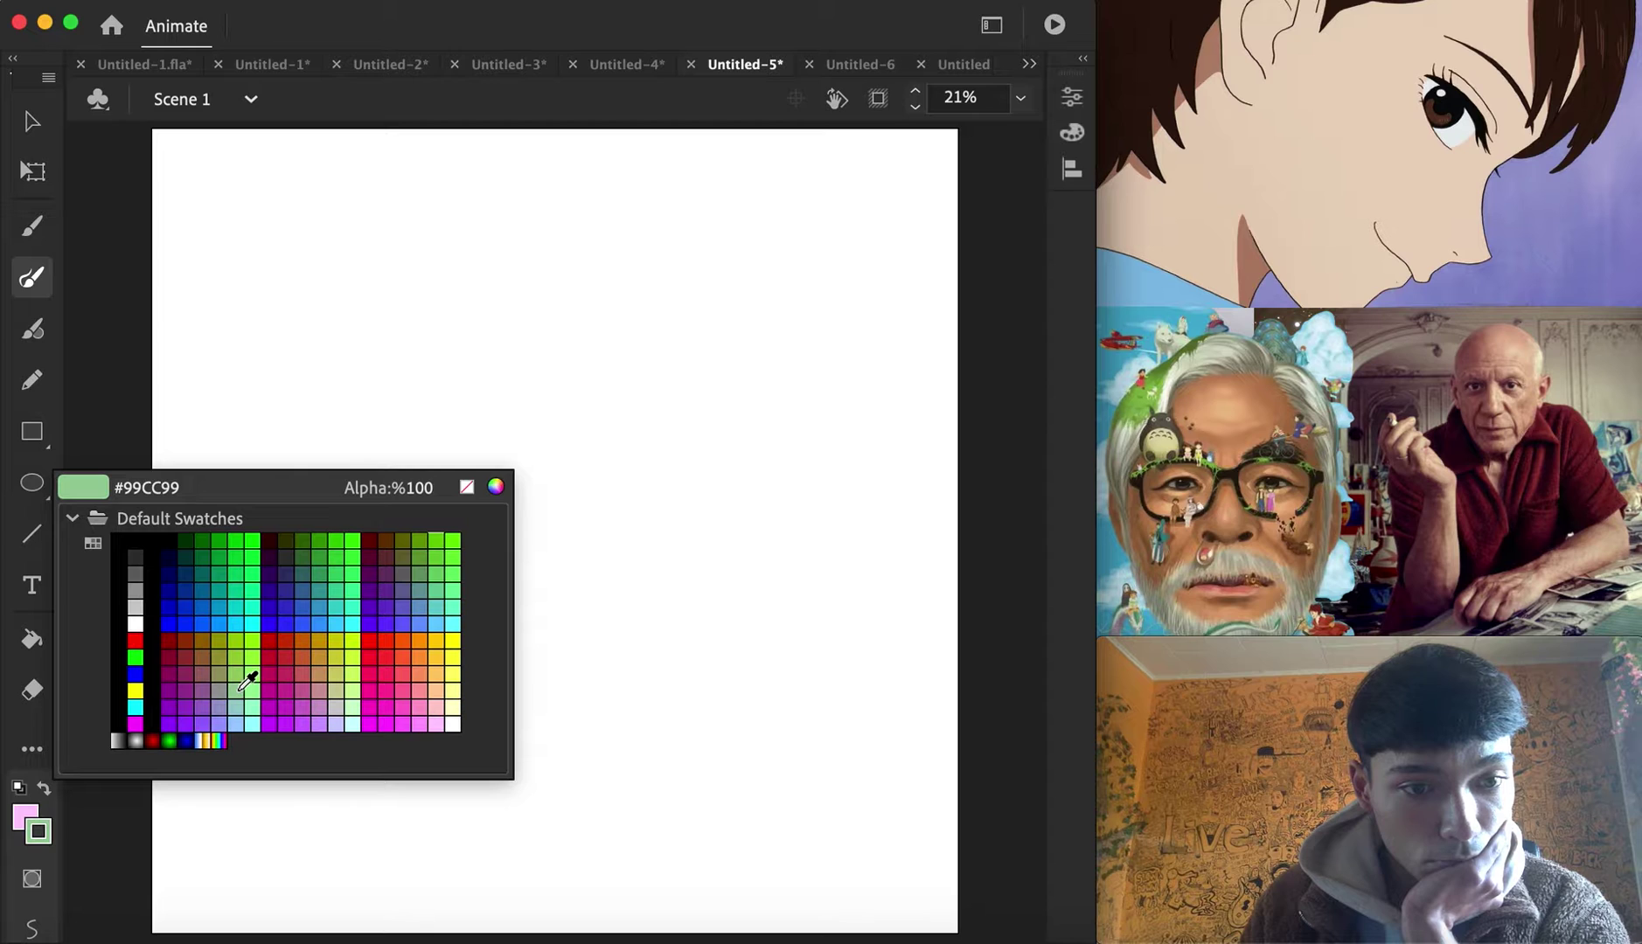
pyautogui.click(245, 689)
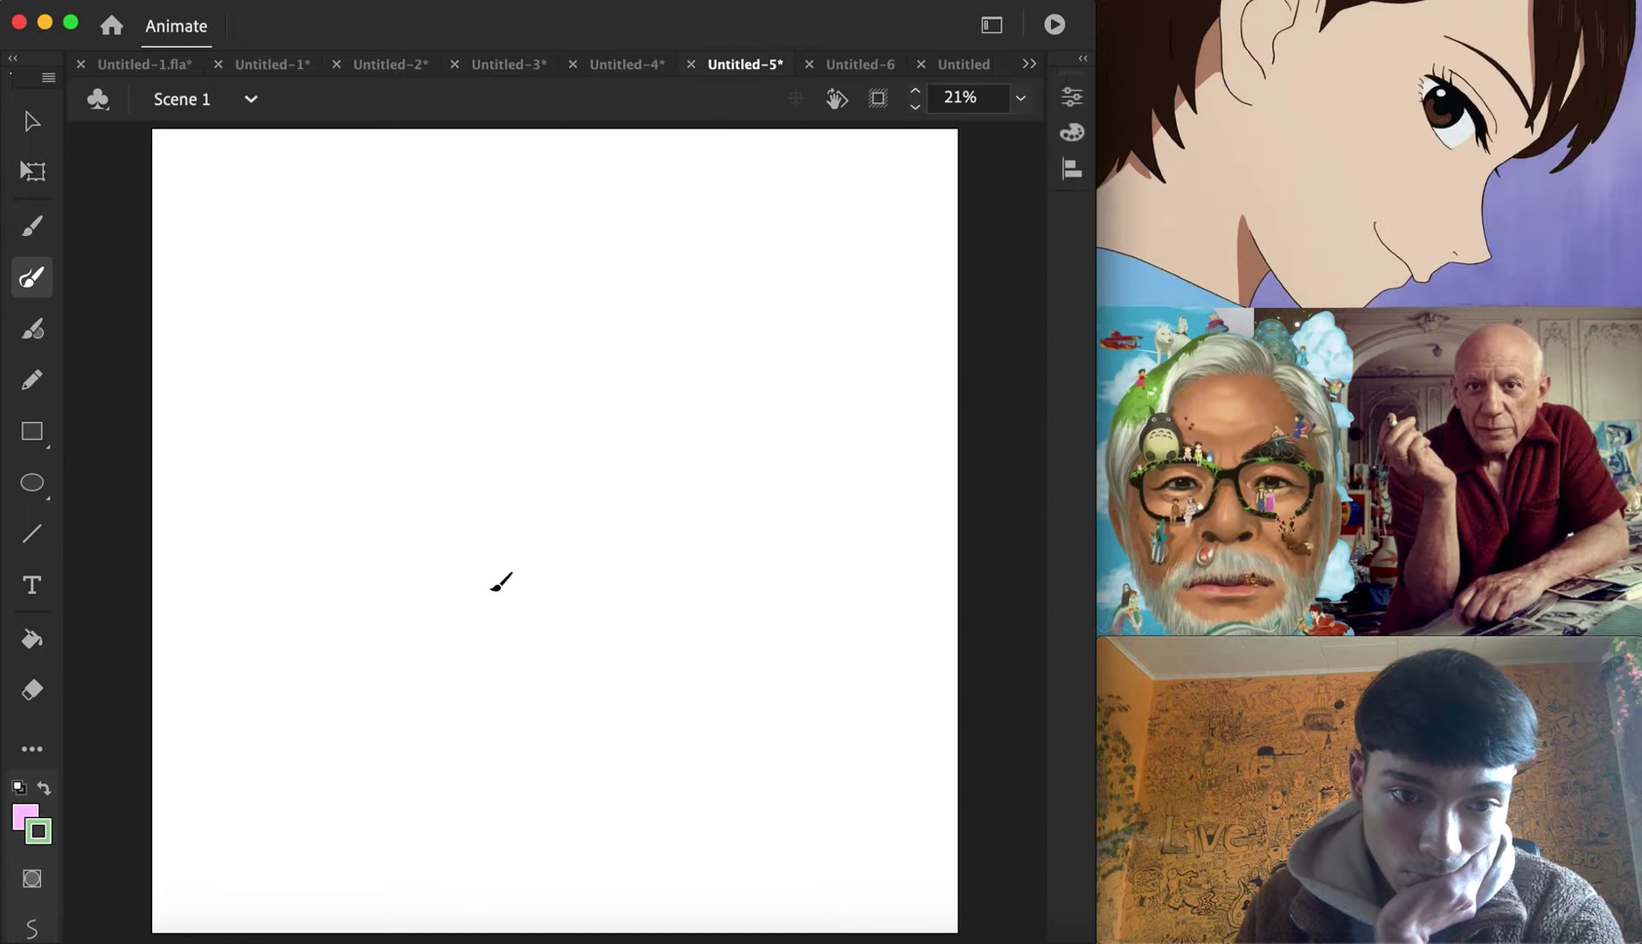
pyautogui.moveTo(456, 567)
pyautogui.mouseDown()
pyautogui.moveTo(559, 584)
pyautogui.moveTo(562, 463)
pyautogui.moveTo(505, 557)
pyautogui.mouseUp()
pyautogui.moveTo(484, 405)
pyautogui.mouseDown()
pyautogui.moveTo(448, 520)
pyautogui.moveTo(445, 568)
pyautogui.moveTo(473, 592)
pyautogui.moveTo(280, 544)
pyautogui.moveTo(330, 530)
pyautogui.moveTo(278, 496)
pyautogui.moveTo(329, 422)
pyautogui.moveTo(360, 460)
pyautogui.mouseUp()
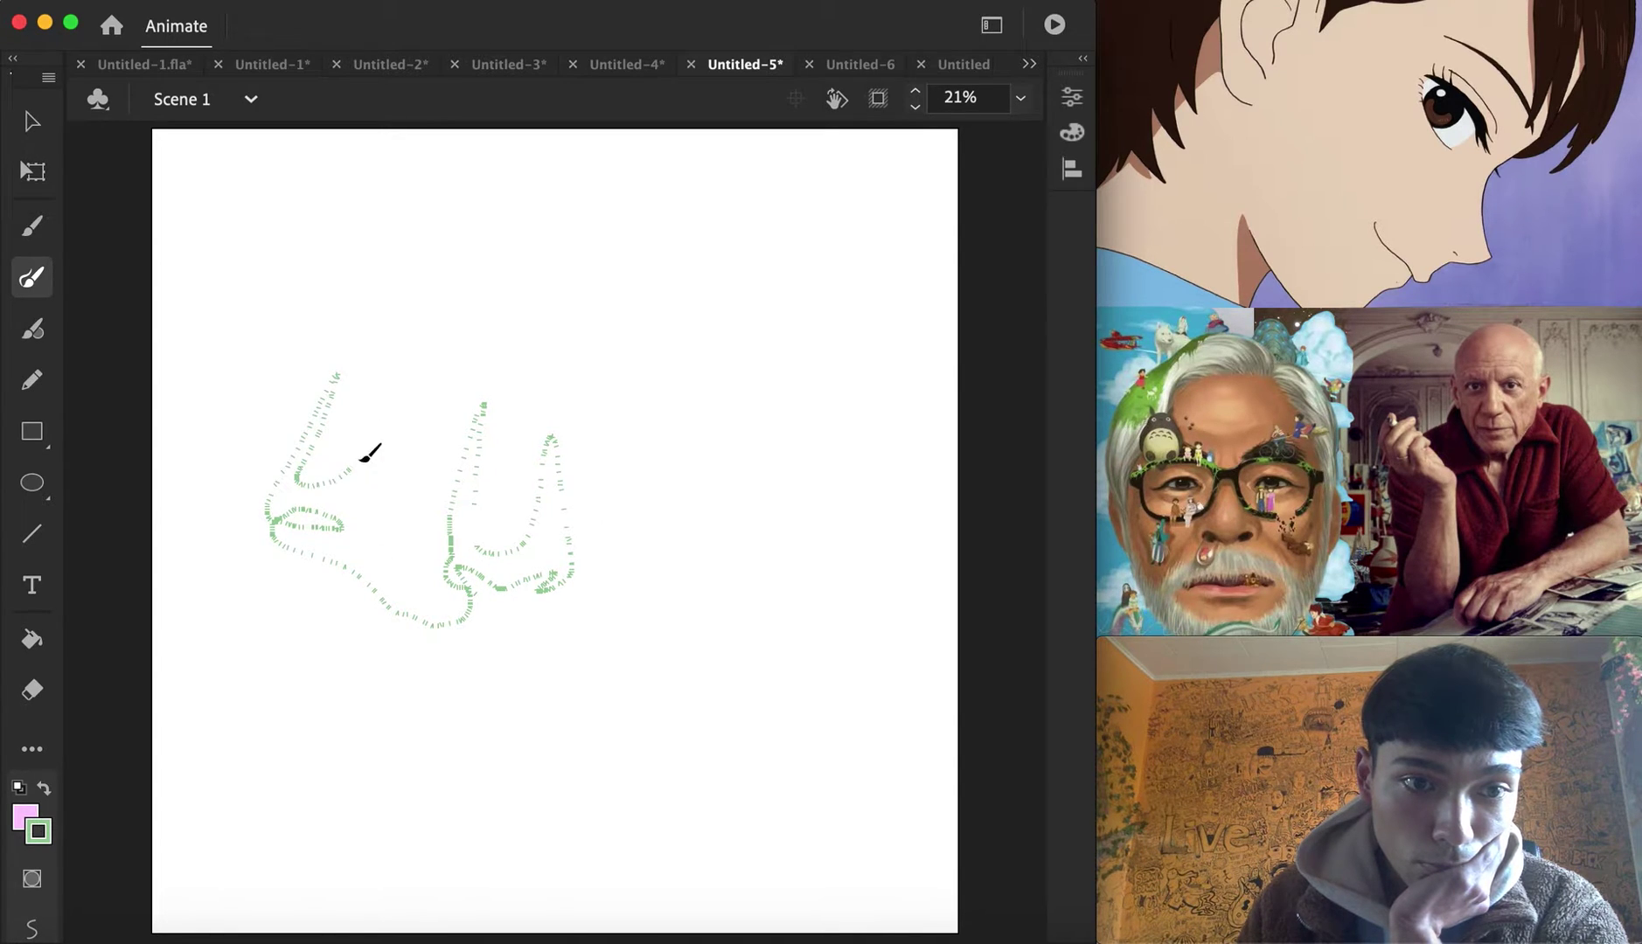
pyautogui.moveTo(339, 375)
pyautogui.mouseDown()
pyautogui.moveTo(304, 313)
pyautogui.moveTo(359, 207)
pyautogui.mouseUp()
pyautogui.moveTo(456, 219)
pyautogui.mouseDown()
pyautogui.moveTo(484, 381)
pyautogui.moveTo(400, 330)
pyautogui.mouseUp()
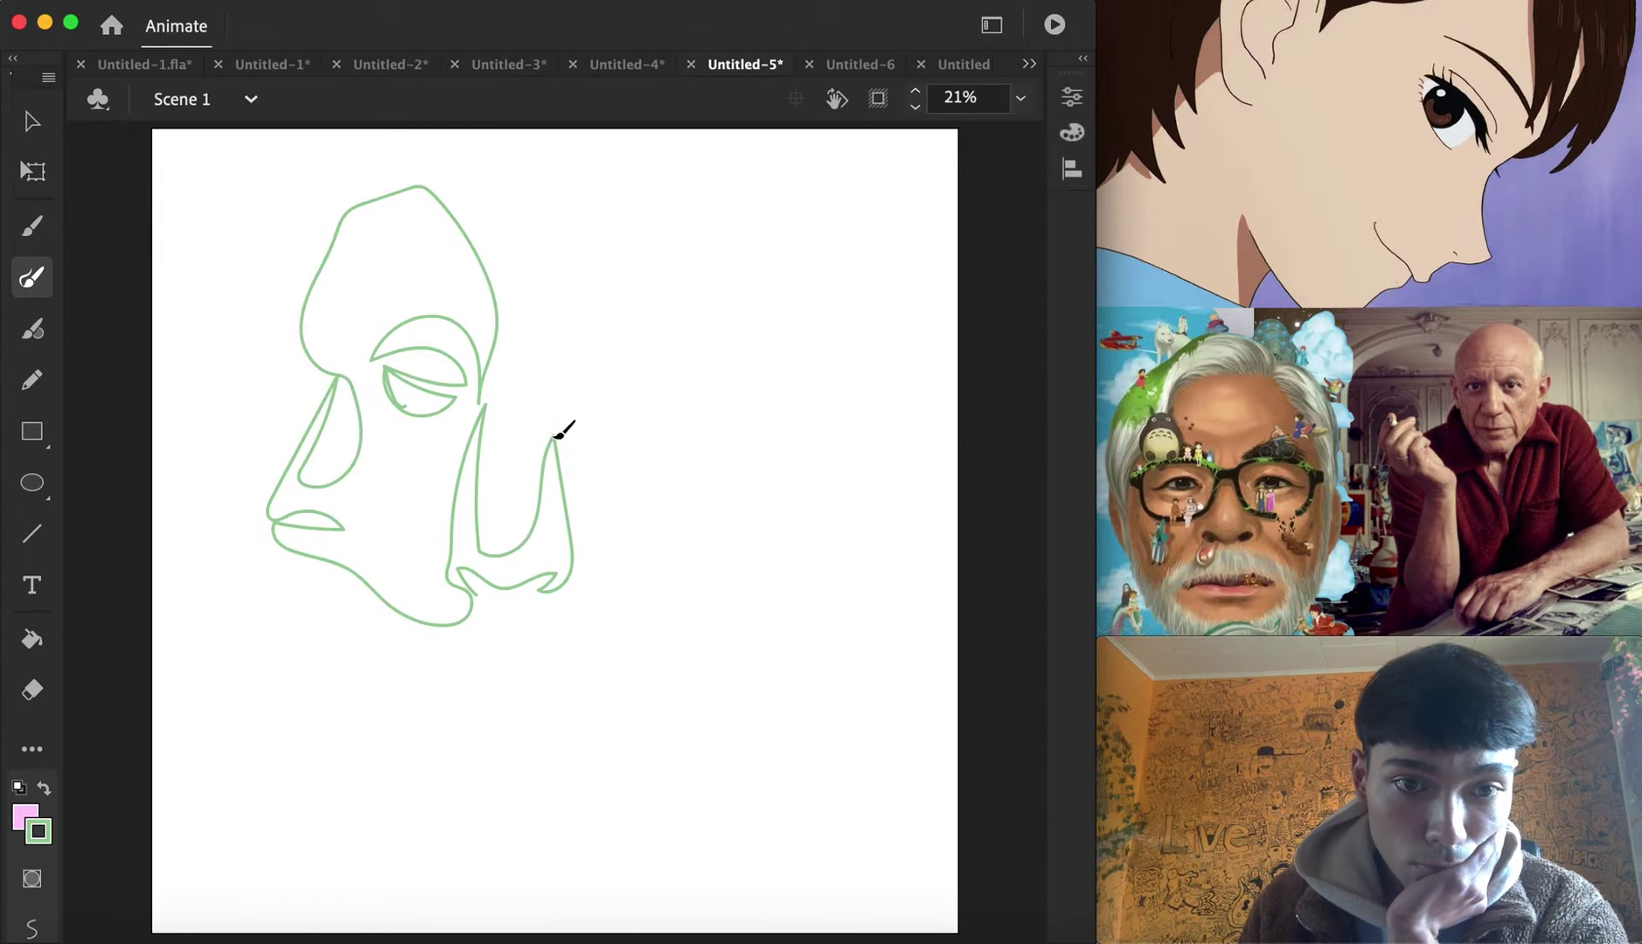
# Draw the half-closed right eye and a right-facing profile with brow line, nose, nostril and lips
pyautogui.moveTo(598, 405)
pyautogui.mouseDown()
pyautogui.moveTo(755, 375)
pyautogui.moveTo(720, 457)
pyautogui.mouseUp()
pyautogui.moveTo(741, 583); pyautogui.dragTo(651, 553)
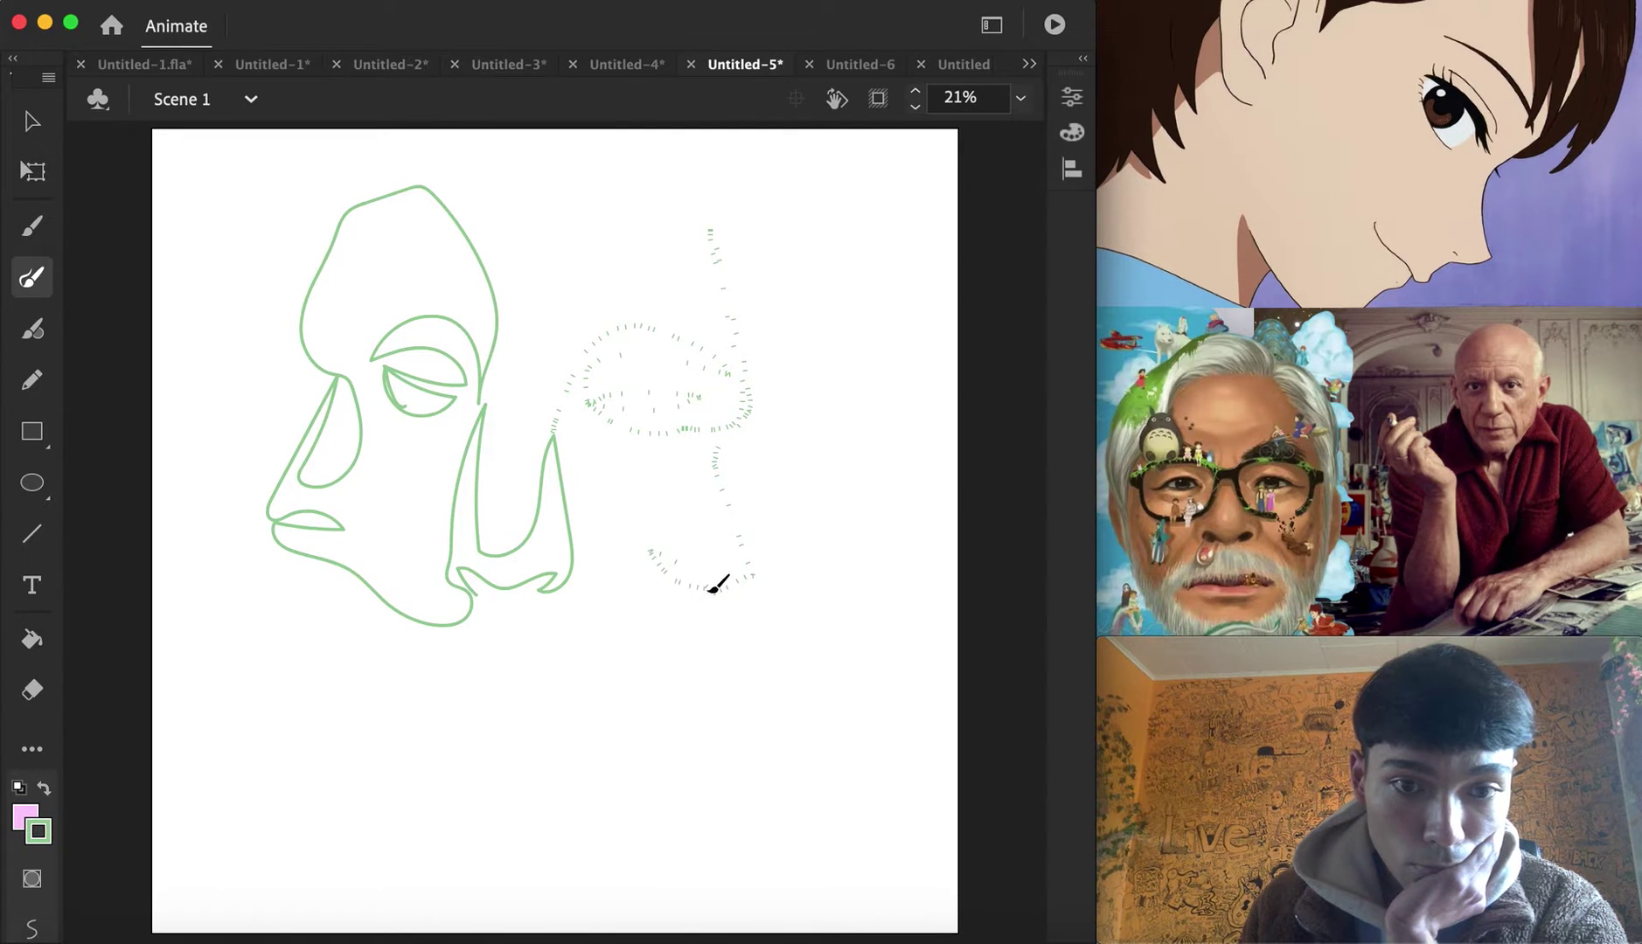
pyautogui.moveTo(658, 631)
pyautogui.mouseDown()
pyautogui.moveTo(695, 652)
pyautogui.moveTo(630, 644)
pyautogui.moveTo(673, 651)
pyautogui.mouseUp()
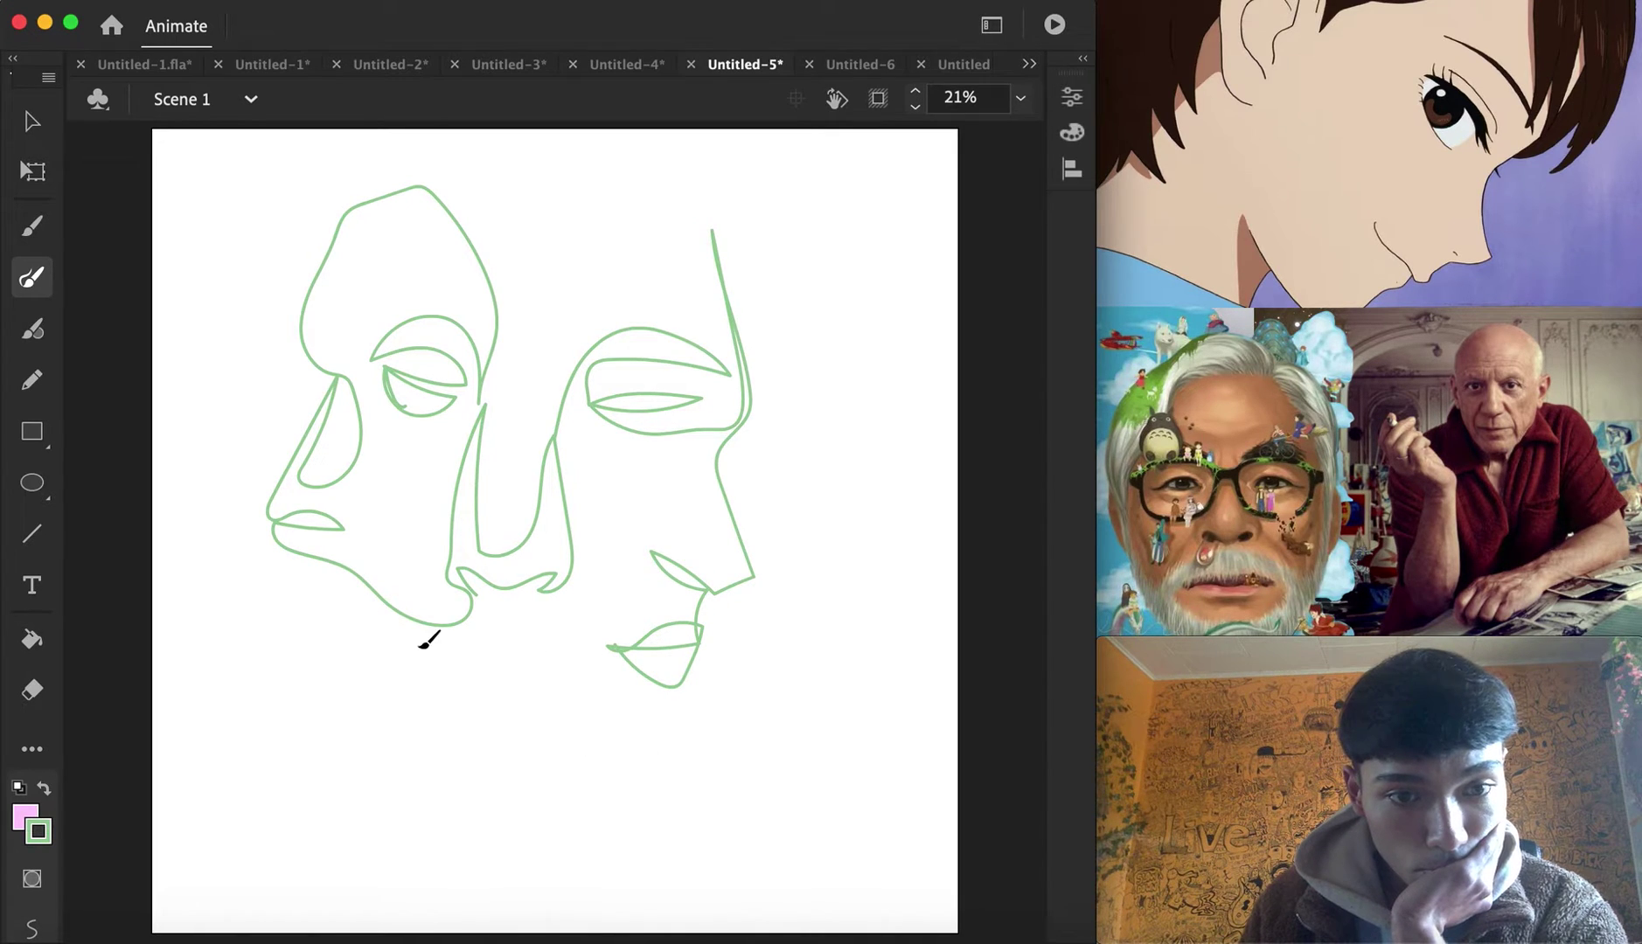
# Draw a central mouth holding a cigarette and a wavy jaw outline running from the left profile around the chin to the right lips
pyautogui.moveTo(477, 657)
pyautogui.mouseDown()
pyautogui.moveTo(611, 695)
pyautogui.moveTo(454, 675)
pyautogui.moveTo(394, 795)
pyautogui.mouseUp()
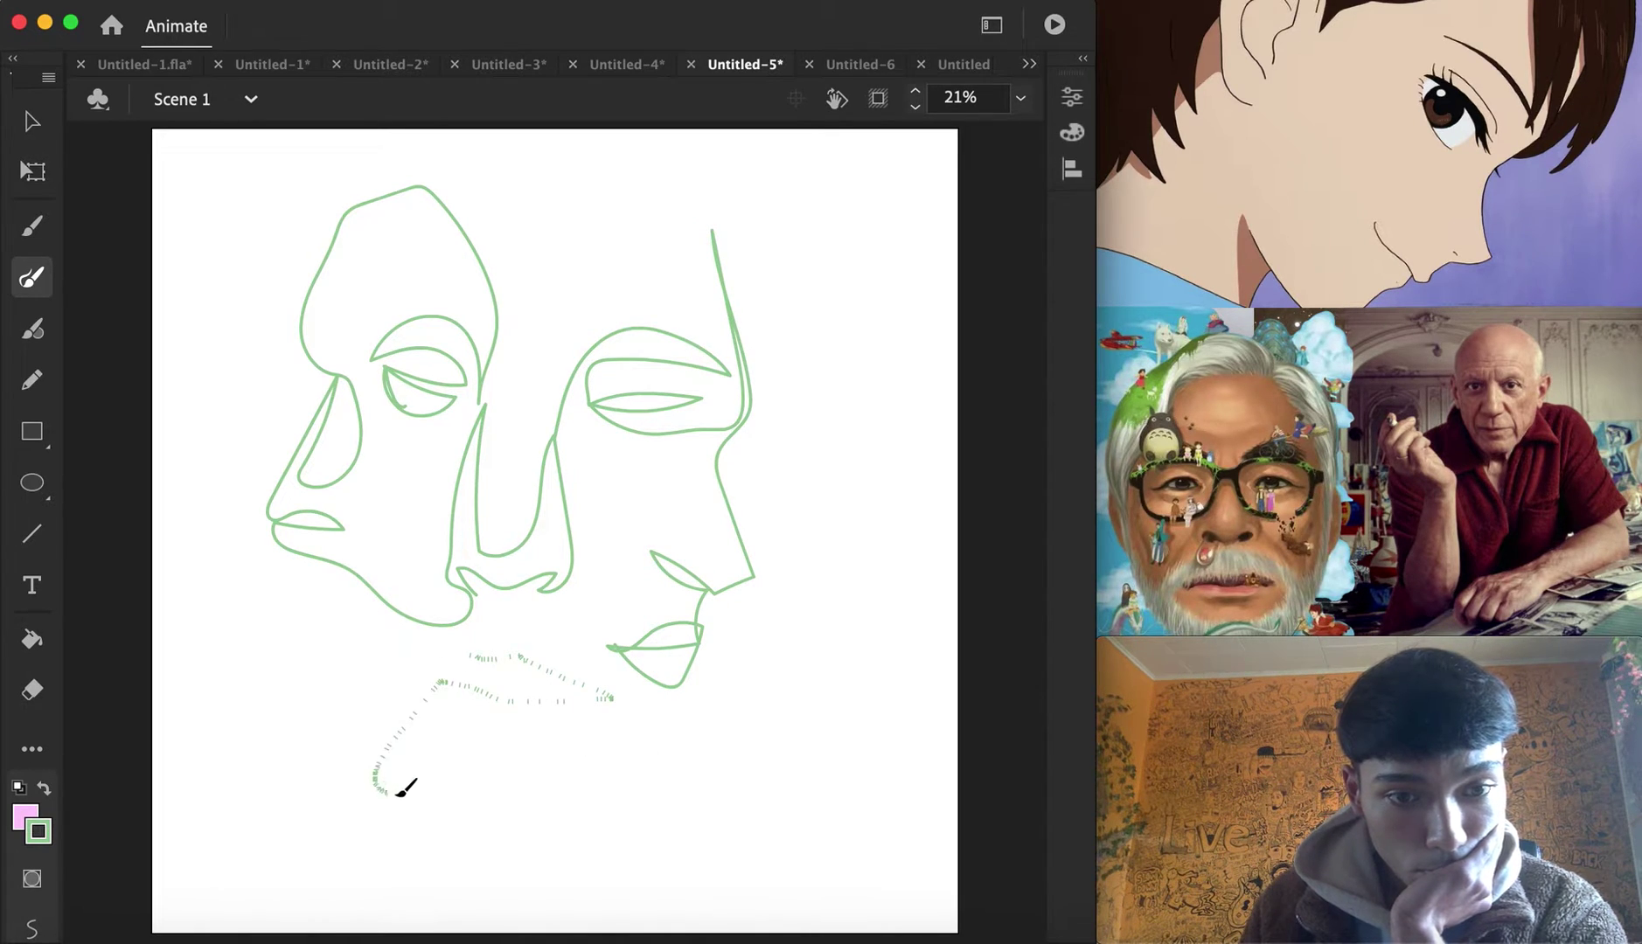
pyautogui.moveTo(479, 695)
pyautogui.mouseDown()
pyautogui.moveTo(480, 712)
pyautogui.moveTo(591, 717)
pyautogui.moveTo(614, 699)
pyautogui.mouseUp()
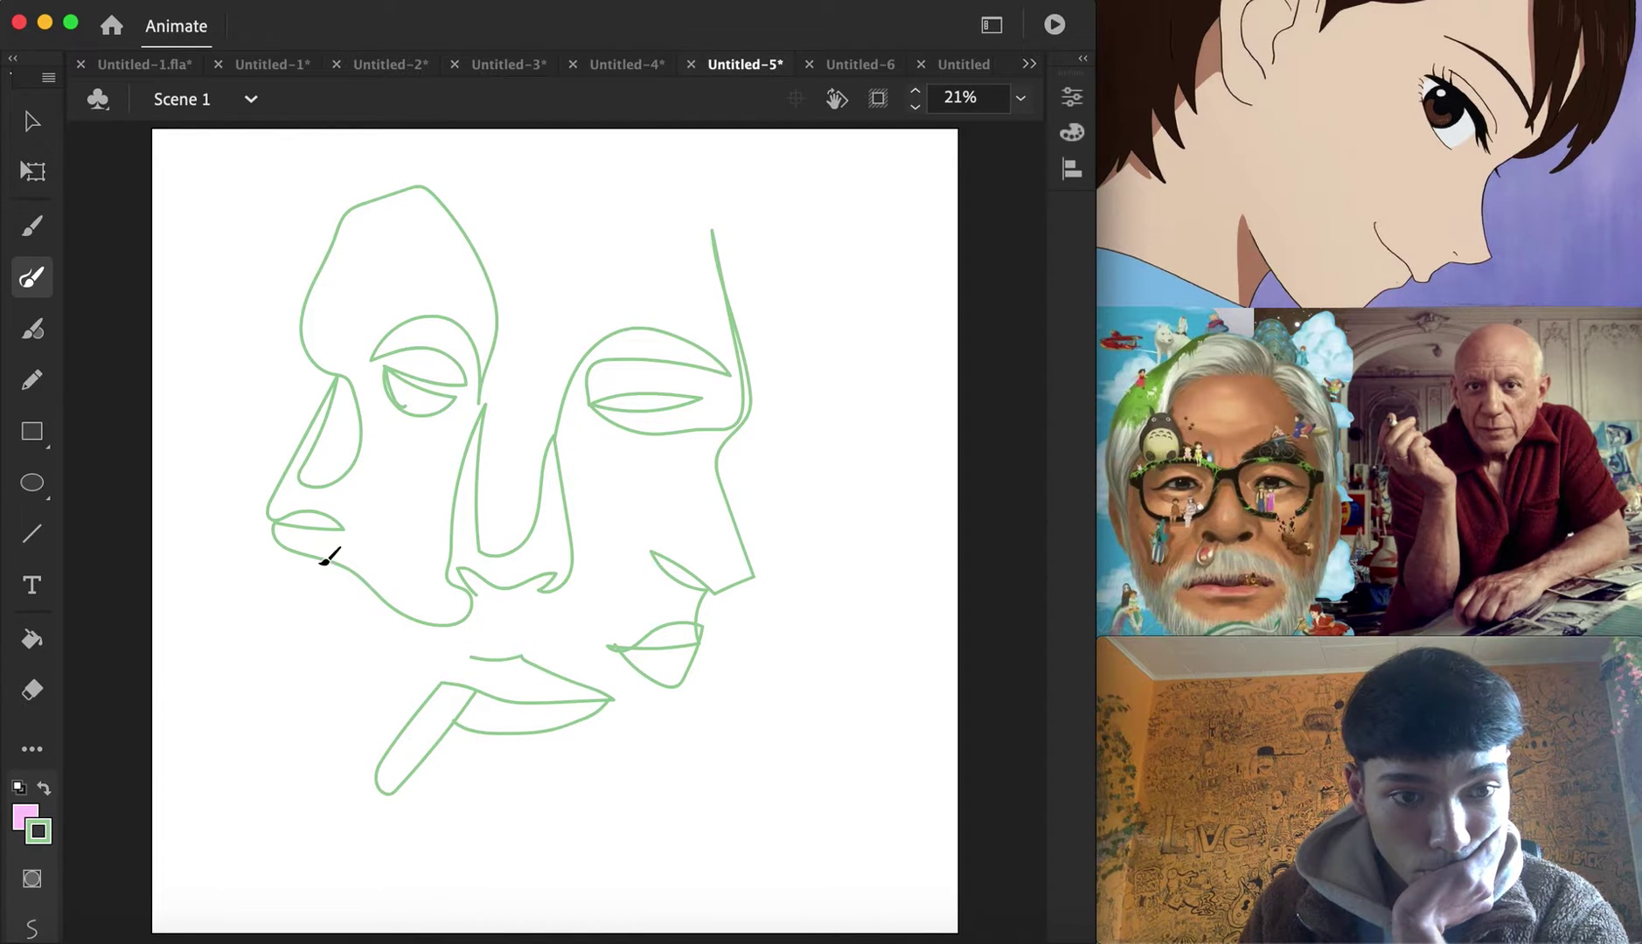
pyautogui.moveTo(311, 643)
pyautogui.mouseDown()
pyautogui.moveTo(352, 761)
pyautogui.moveTo(491, 811)
pyautogui.moveTo(577, 812)
pyautogui.moveTo(688, 720)
pyautogui.mouseUp()
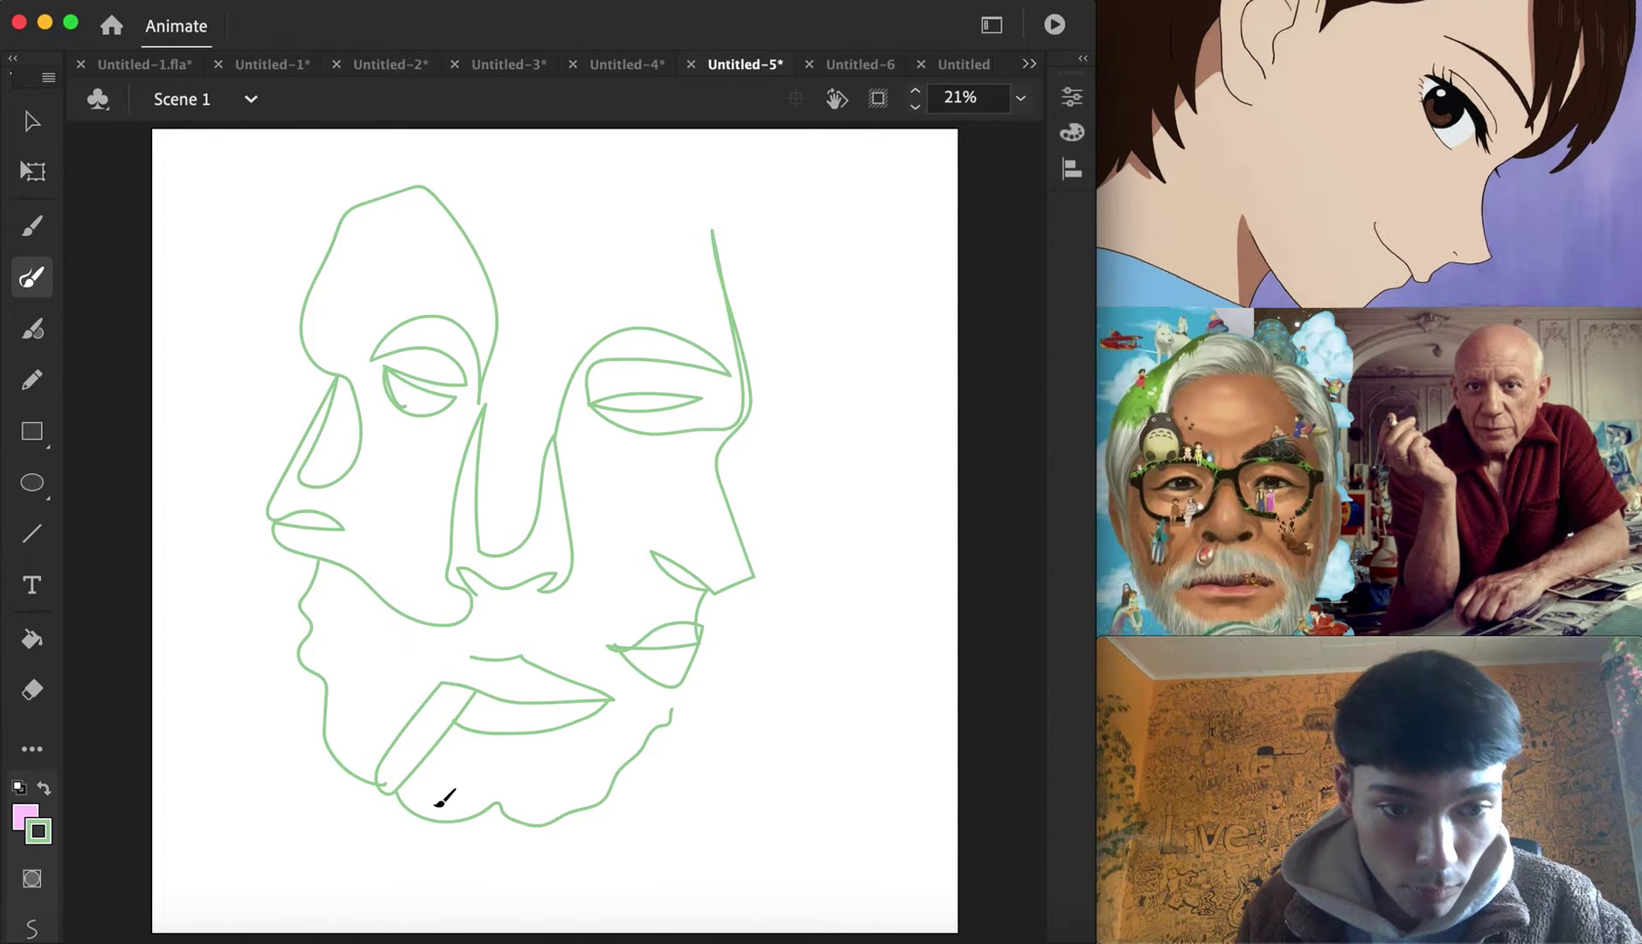
pyautogui.press('super+z')
pyautogui.moveTo(378, 785)
pyautogui.mouseDown()
pyautogui.moveTo(431, 859)
pyautogui.moveTo(495, 891)
pyautogui.moveTo(572, 870)
pyautogui.moveTo(663, 802)
pyautogui.moveTo(686, 722)
pyautogui.moveTo(673, 682)
pyautogui.mouseUp()
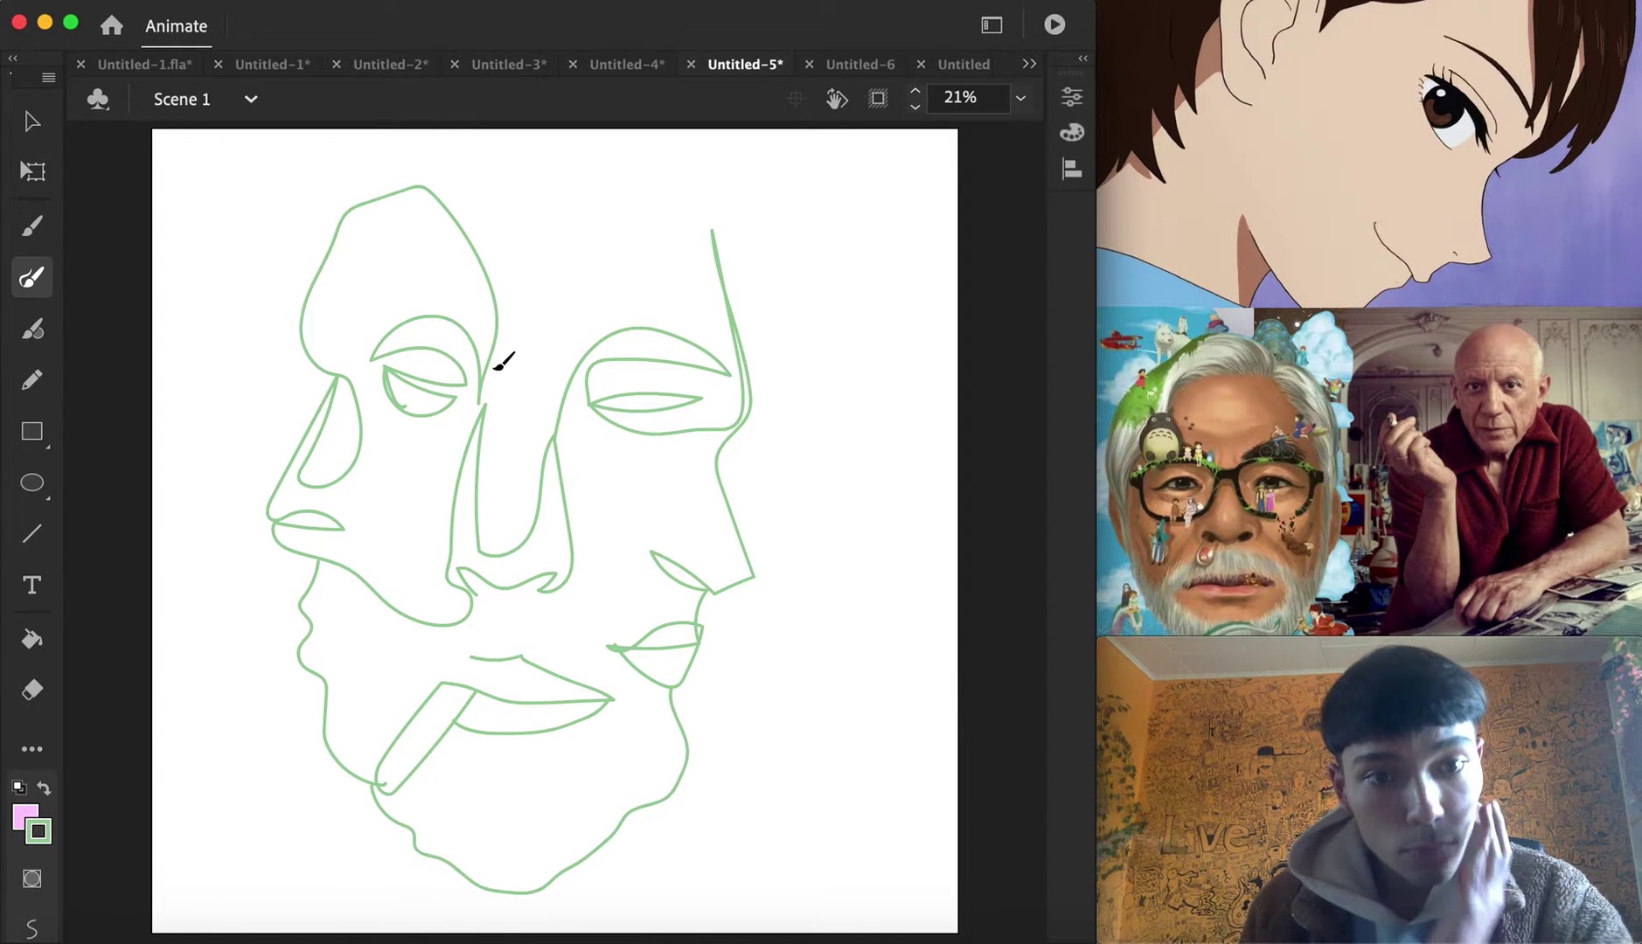
# Scale the whole face drawing down slightly and move it lower on the canvas to leave room for hair
pyautogui.press('v')
pyautogui.moveTo(312, 229)
pyautogui.mouseDown()
pyautogui.moveTo(850, 882)
pyautogui.moveTo(854, 936)
pyautogui.mouseUp()
pyautogui.rightClick(687, 753)
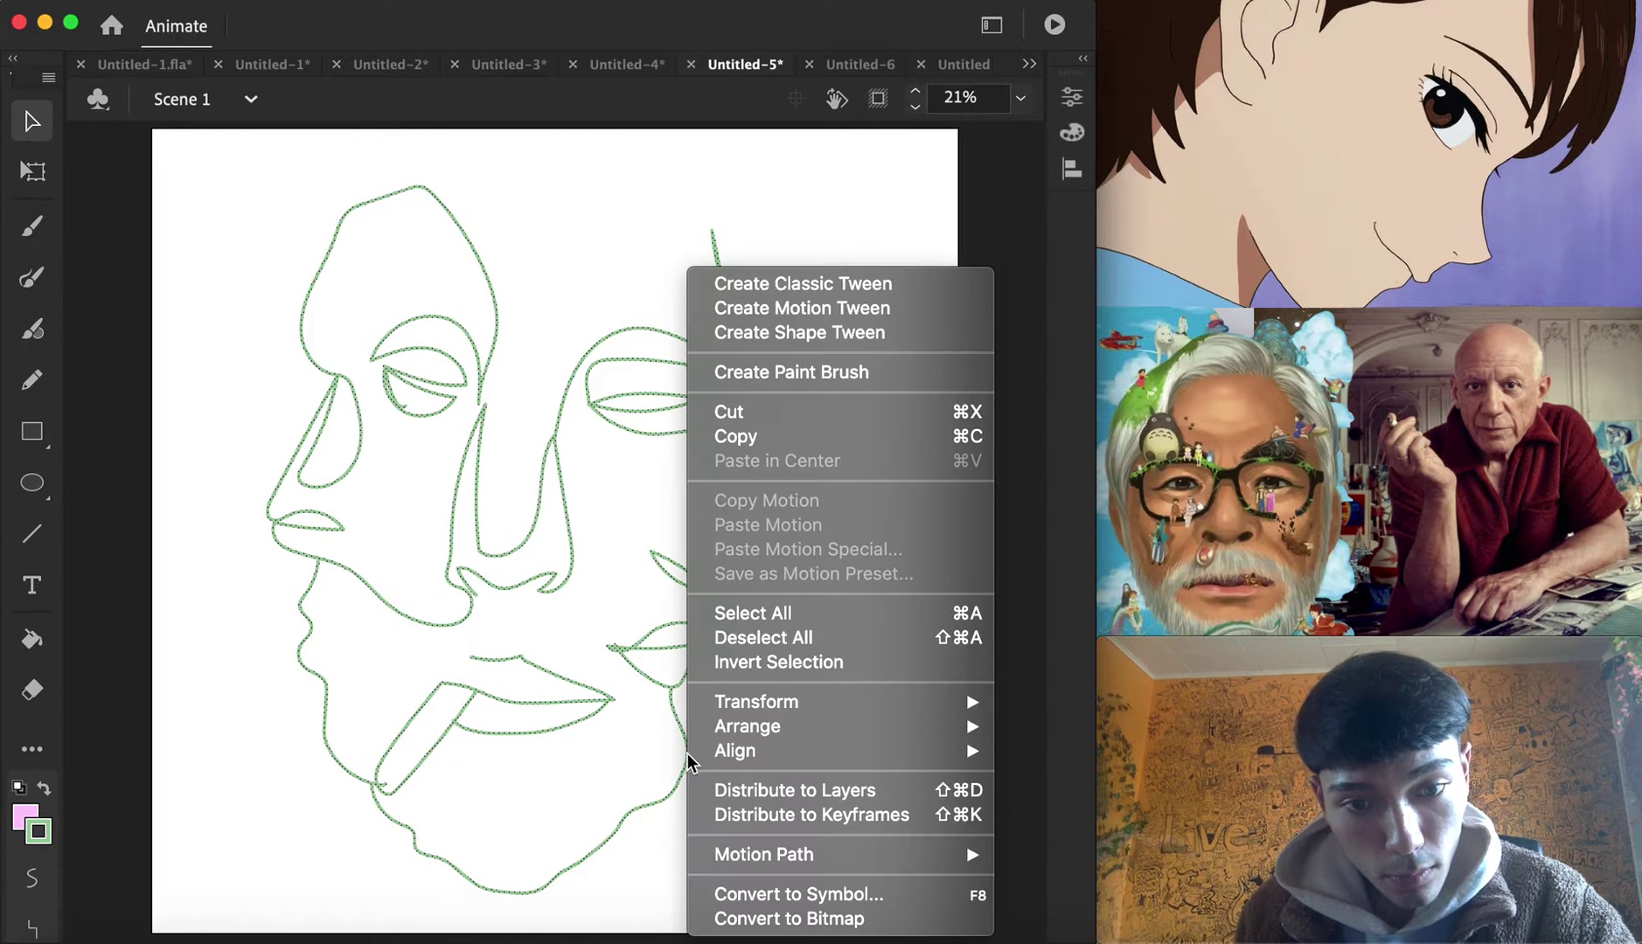
pyautogui.moveTo(820, 702)
pyautogui.click(1046, 703)
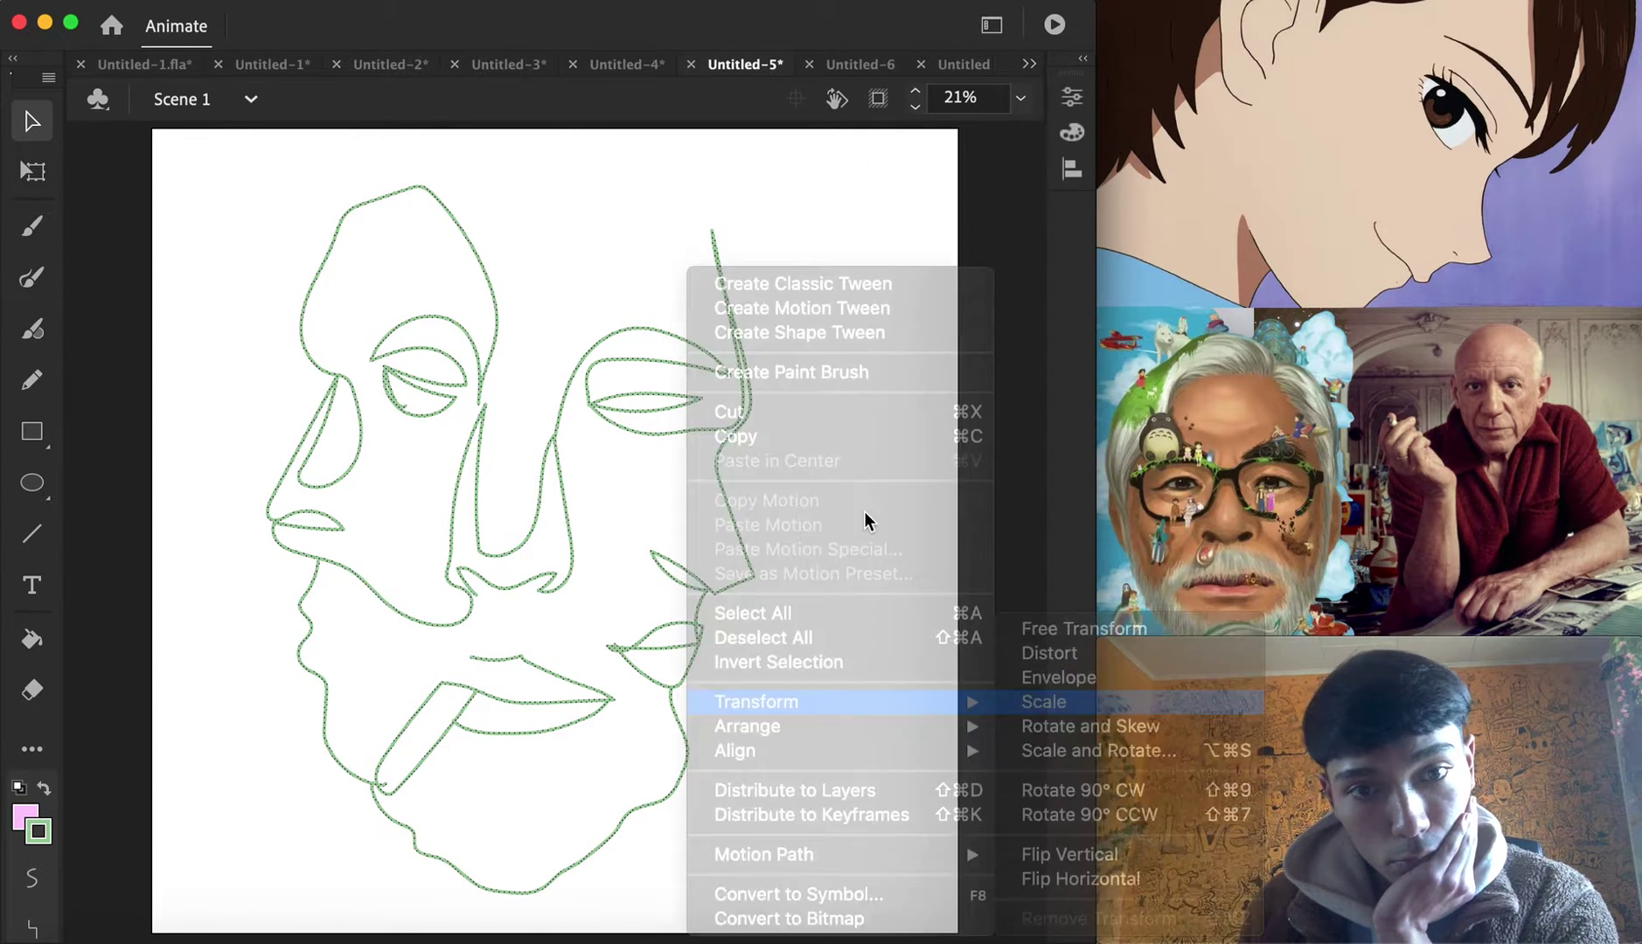
pyautogui.moveTo(747, 212); pyautogui.dragTo(716, 267)
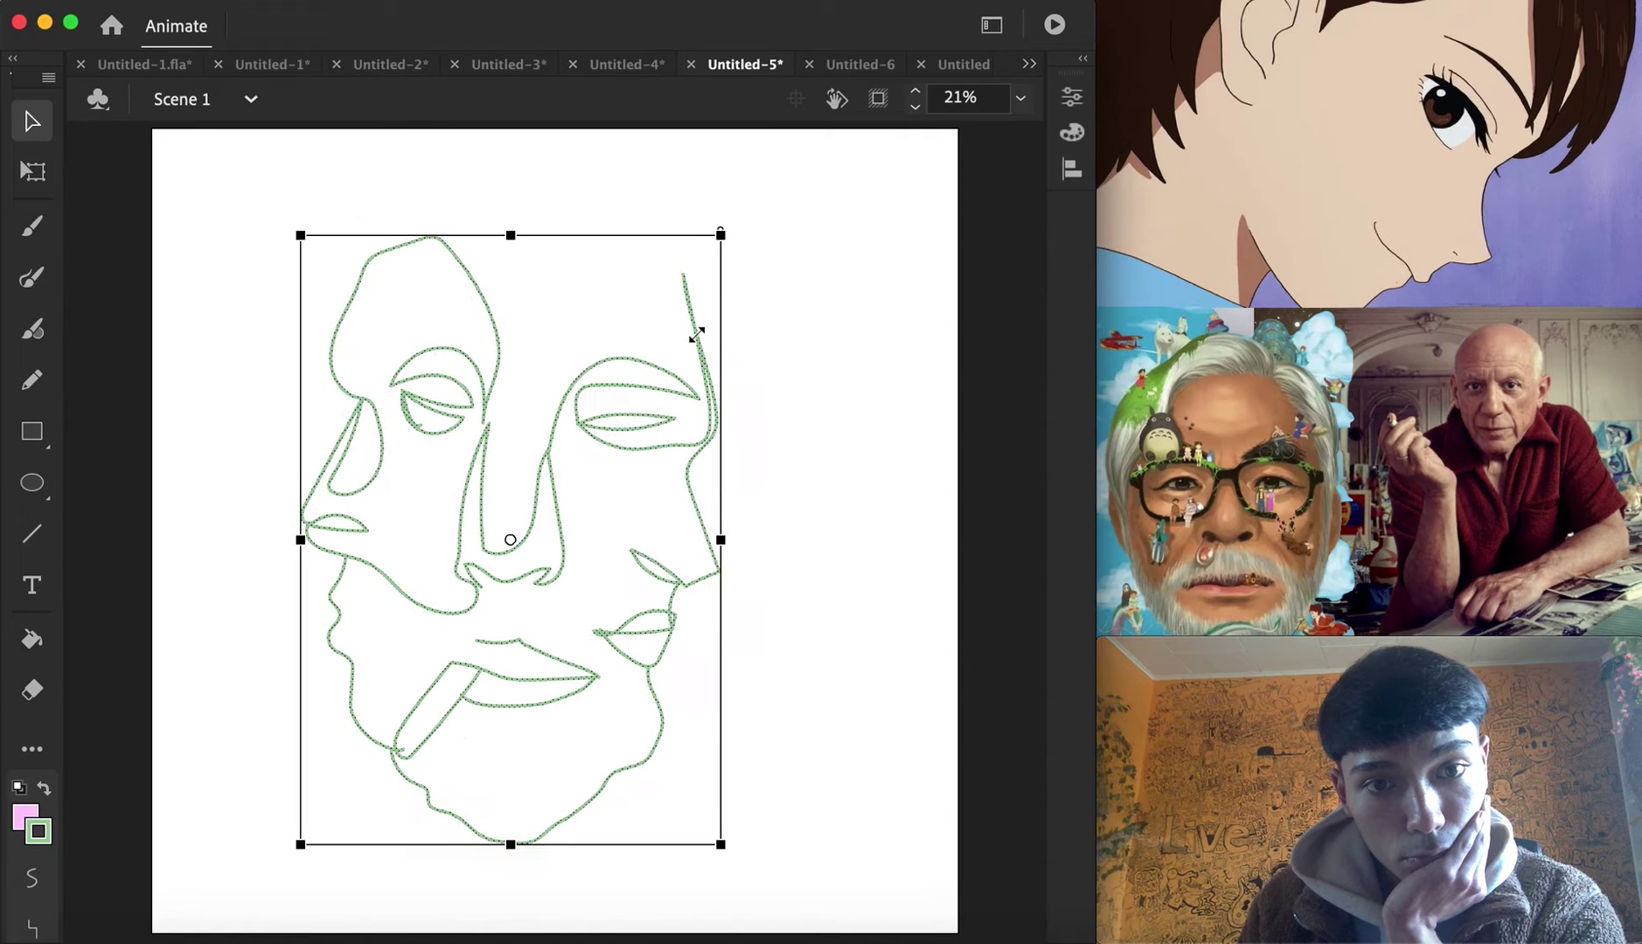
pyautogui.moveTo(727, 411); pyautogui.dragTo(763, 467)
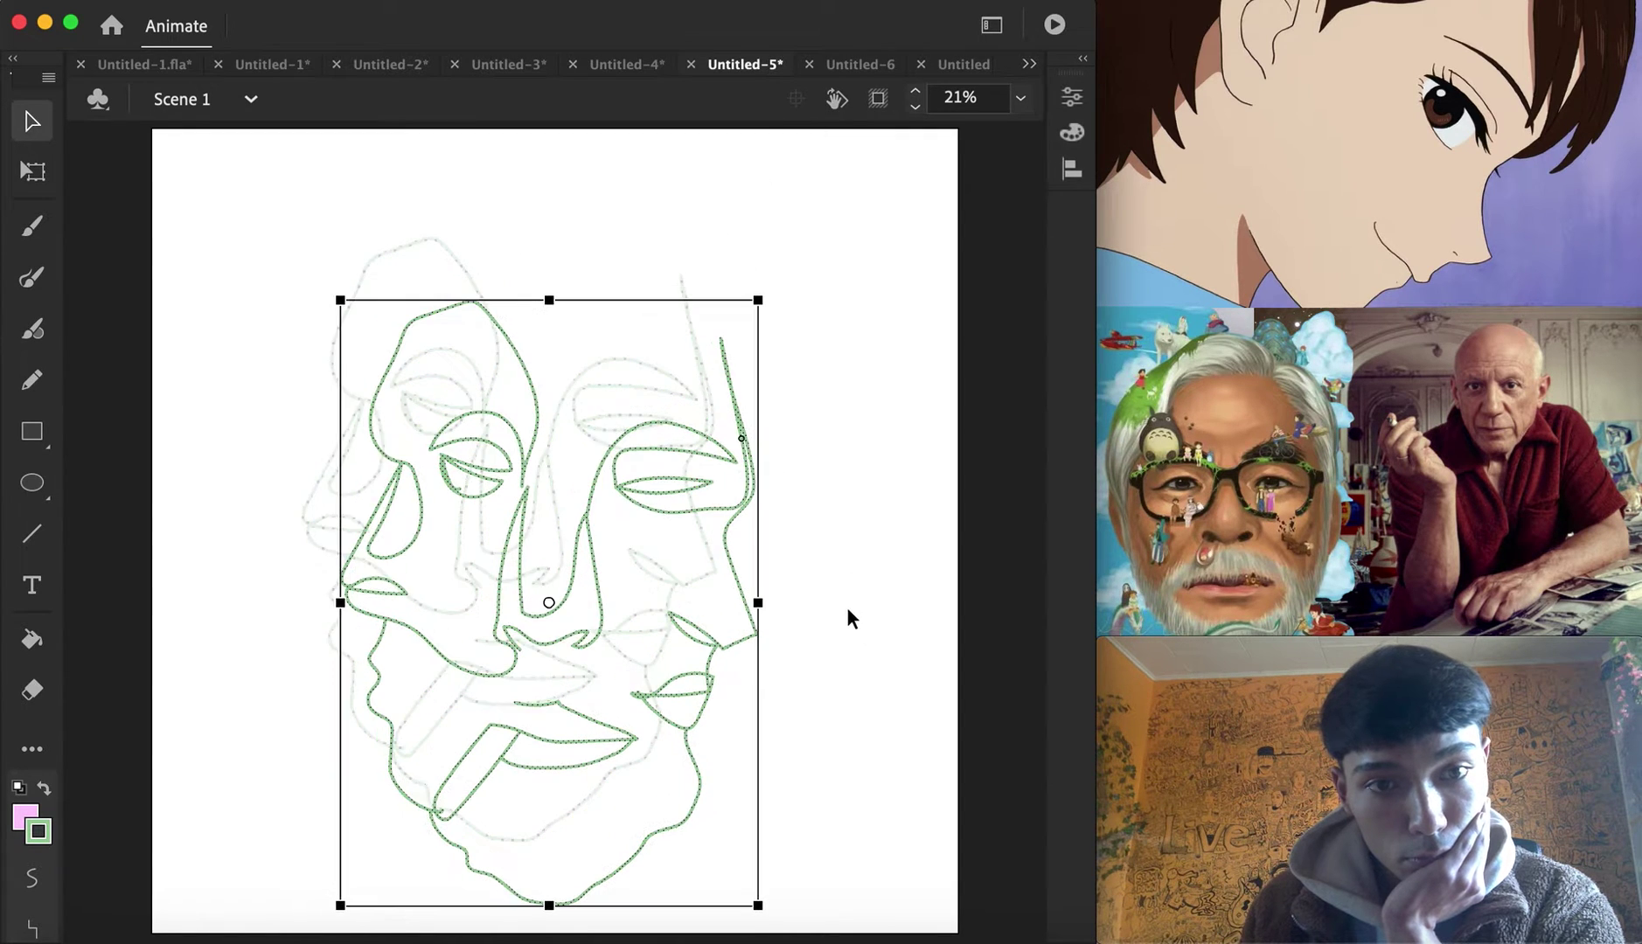
pyautogui.click(267, 516)
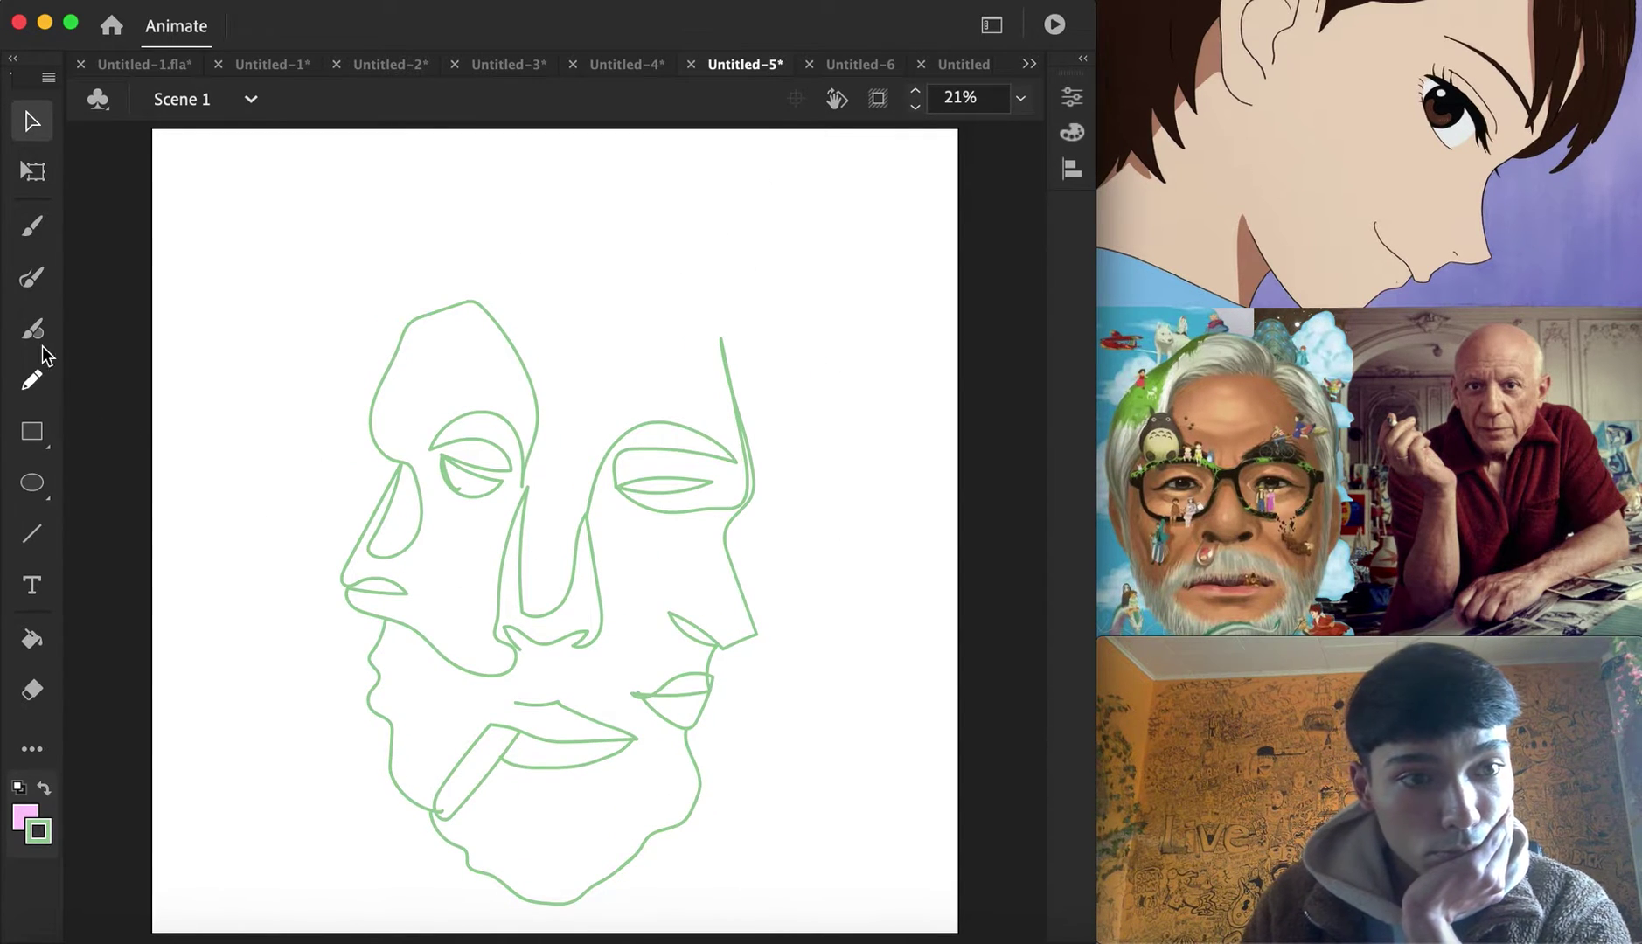
# Draw the hair outline with a curly section on the right, pointed bangs over the forehead and spiky edges on the left
pyautogui.click(35, 278)
pyautogui.moveTo(724, 340)
pyautogui.mouseDown()
pyautogui.moveTo(772, 360)
pyautogui.moveTo(788, 271)
pyautogui.mouseUp()
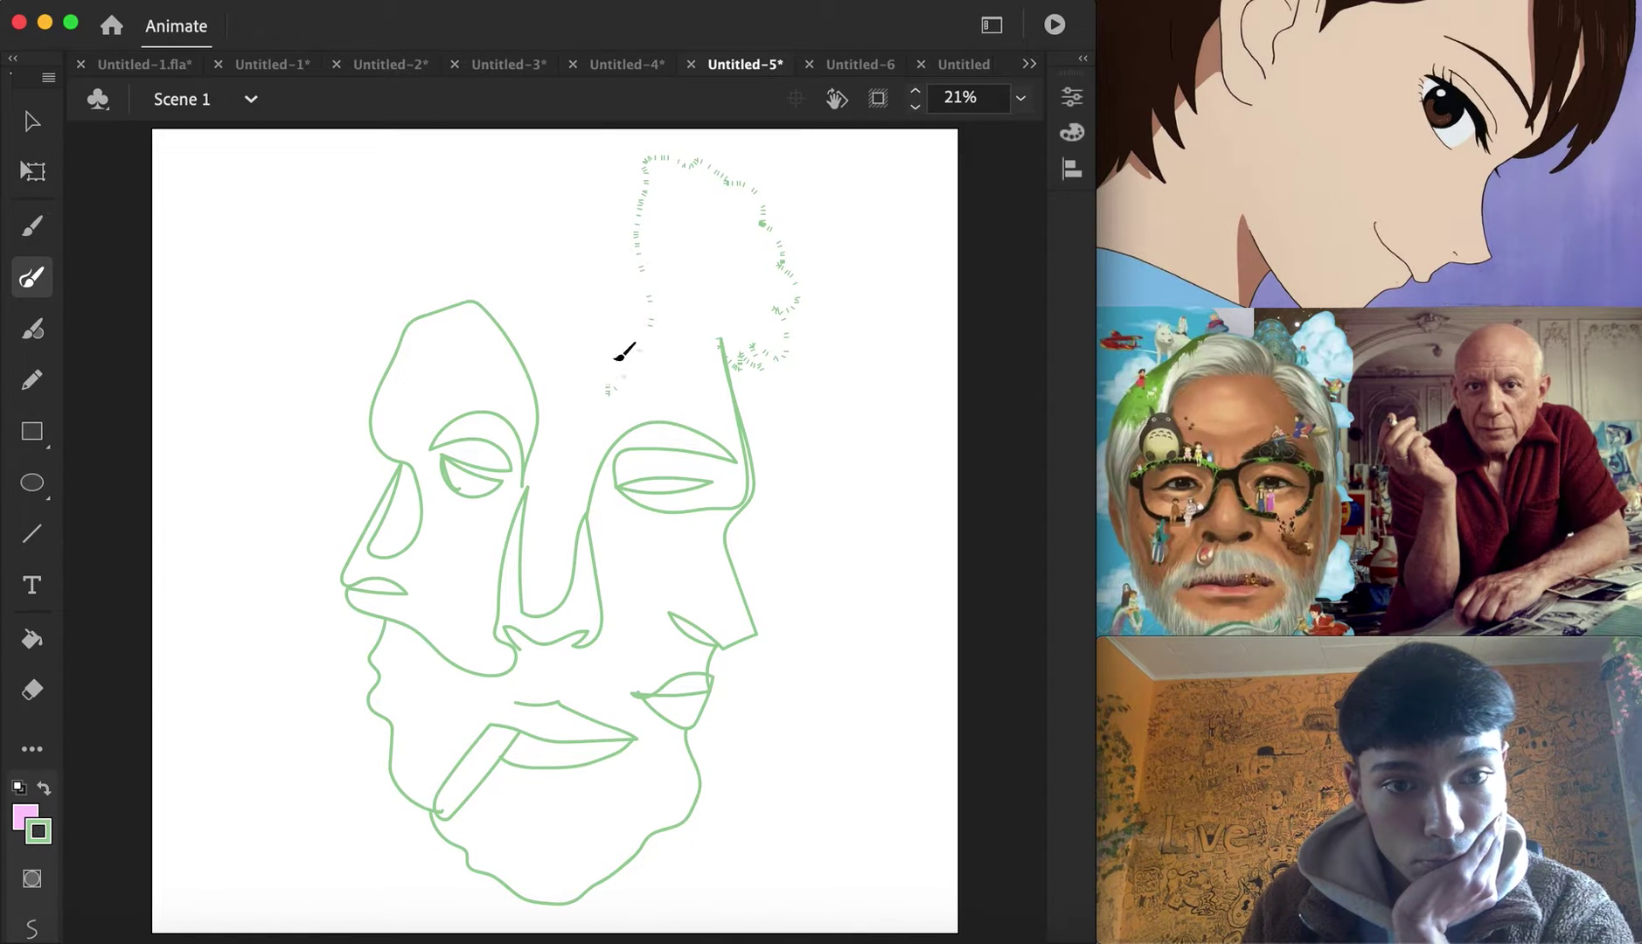
pyautogui.moveTo(553, 327)
pyautogui.mouseDown()
pyautogui.moveTo(495, 267)
pyautogui.moveTo(477, 300)
pyautogui.mouseUp()
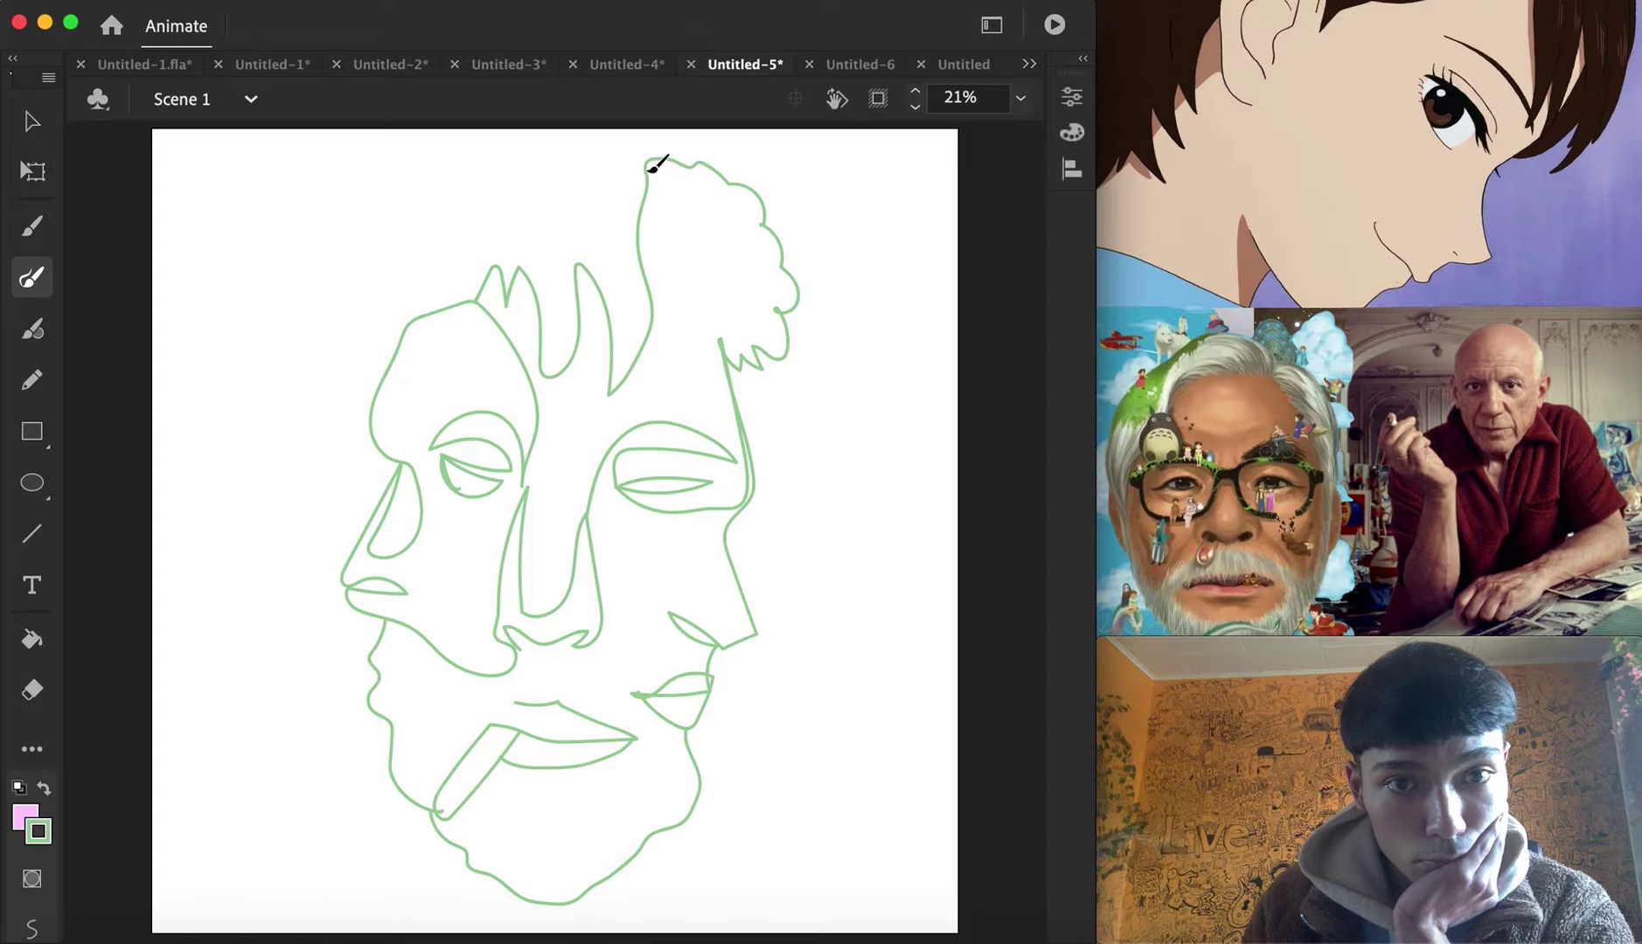
pyautogui.moveTo(650, 156); pyautogui.dragTo(490, 162)
pyautogui.moveTo(359, 218); pyautogui.dragTo(351, 353)
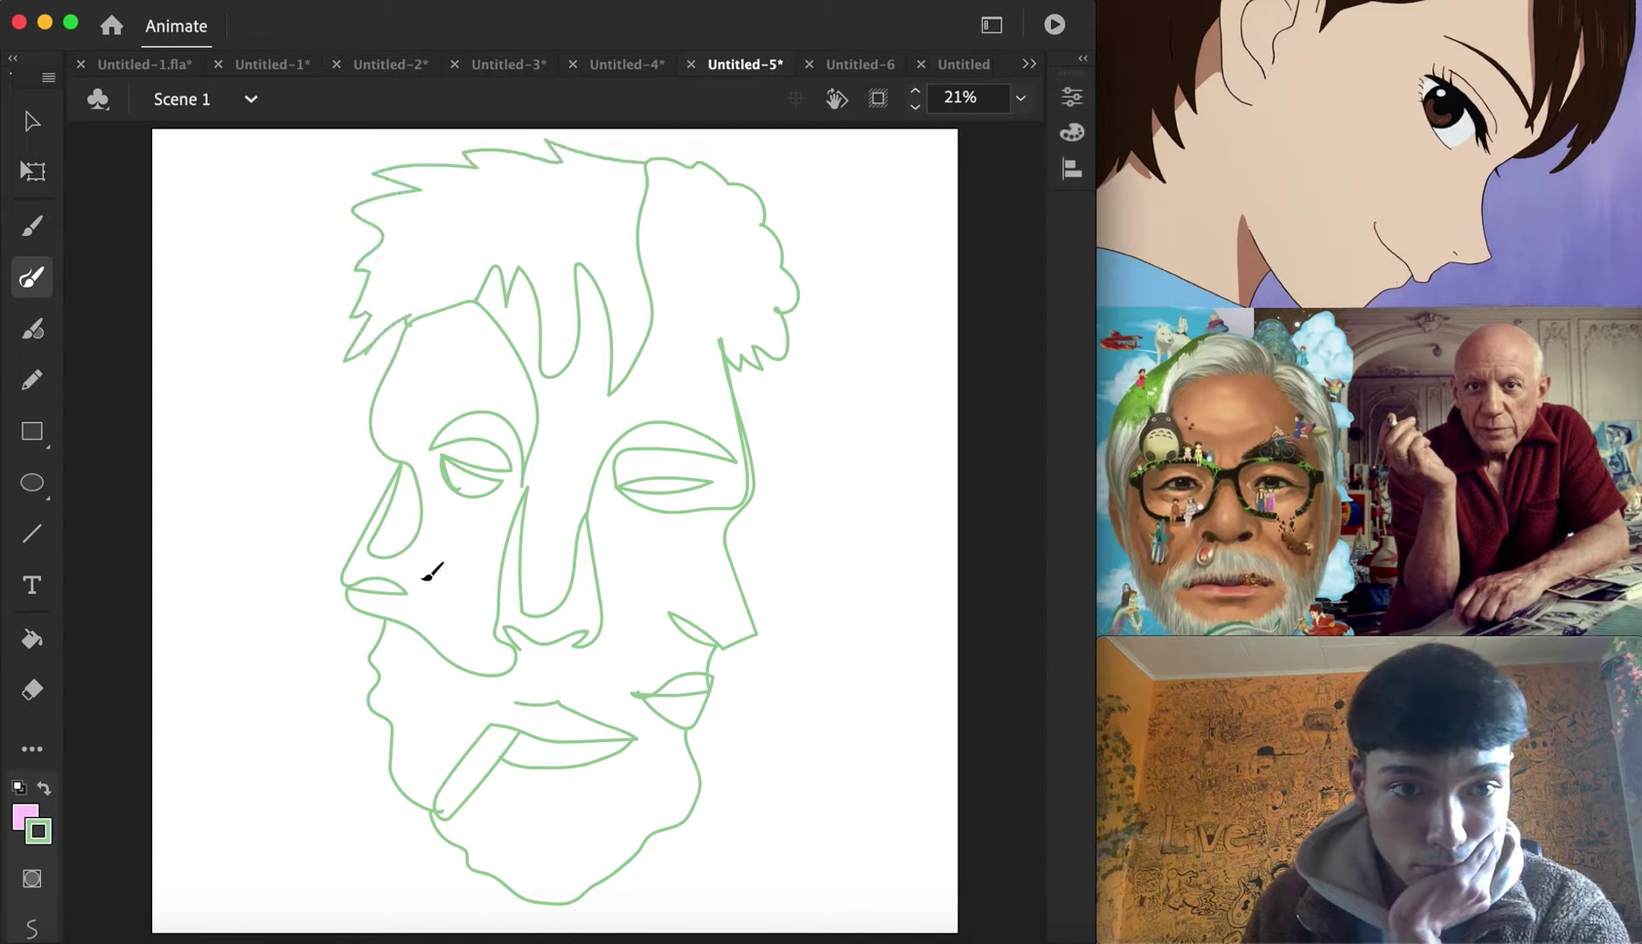
# Draw a beard line across the left cheek and a small wavy patch beside the mouth, and join the line's end to the upper lip
pyautogui.moveTo(643, 759); pyautogui.dragTo(671, 730)
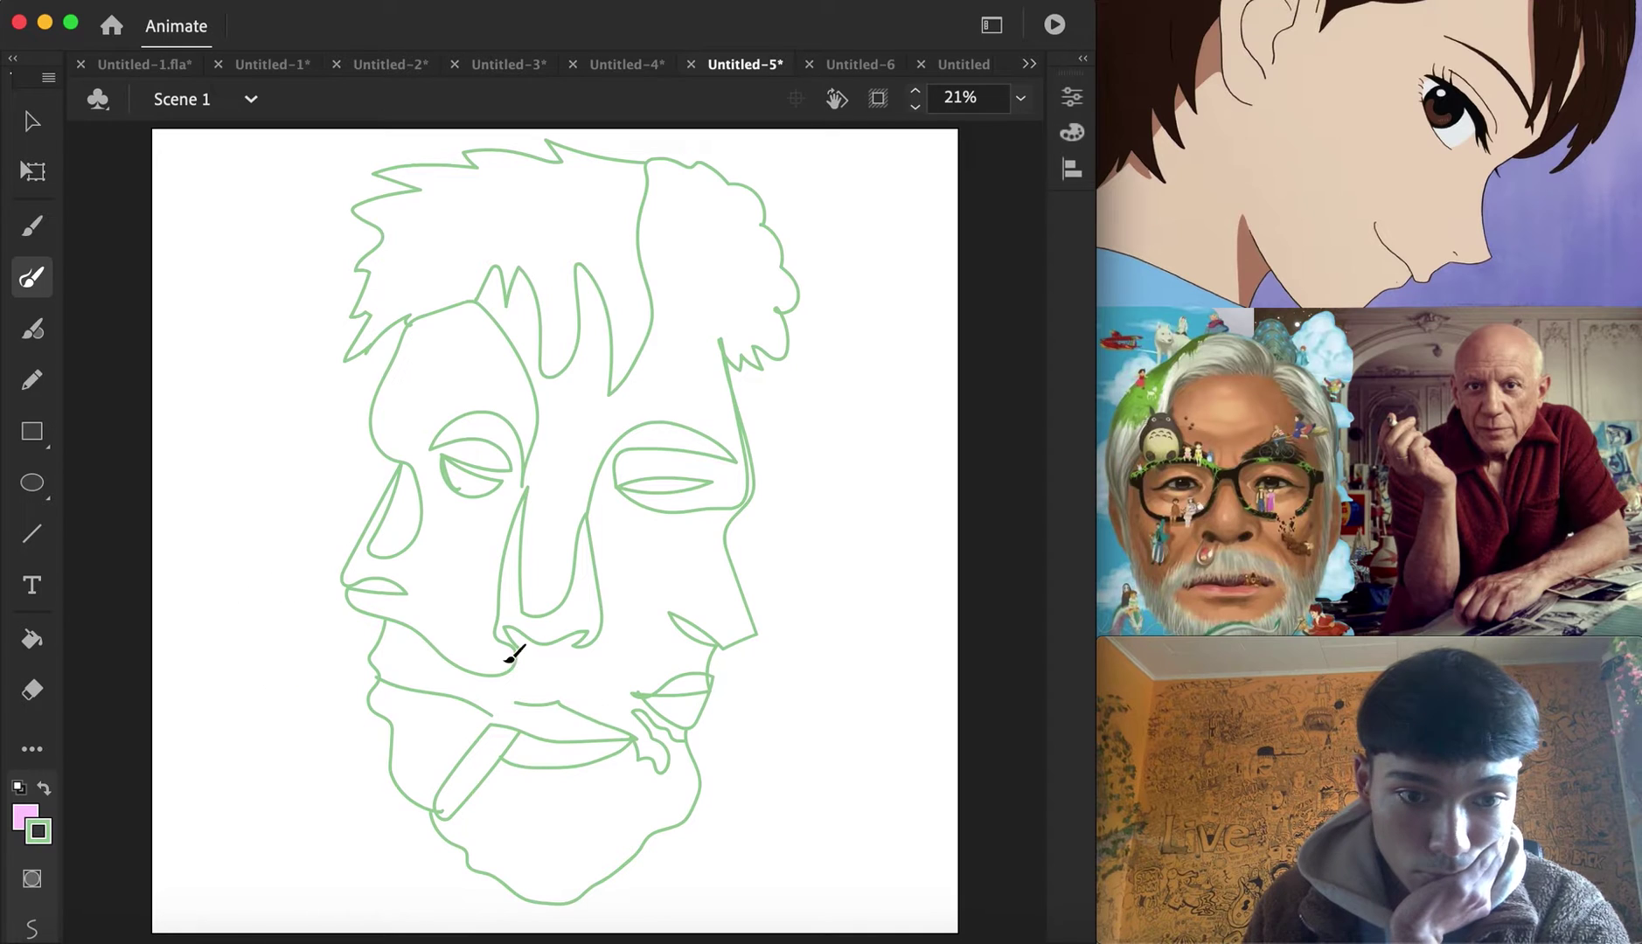
pyautogui.click(32, 123)
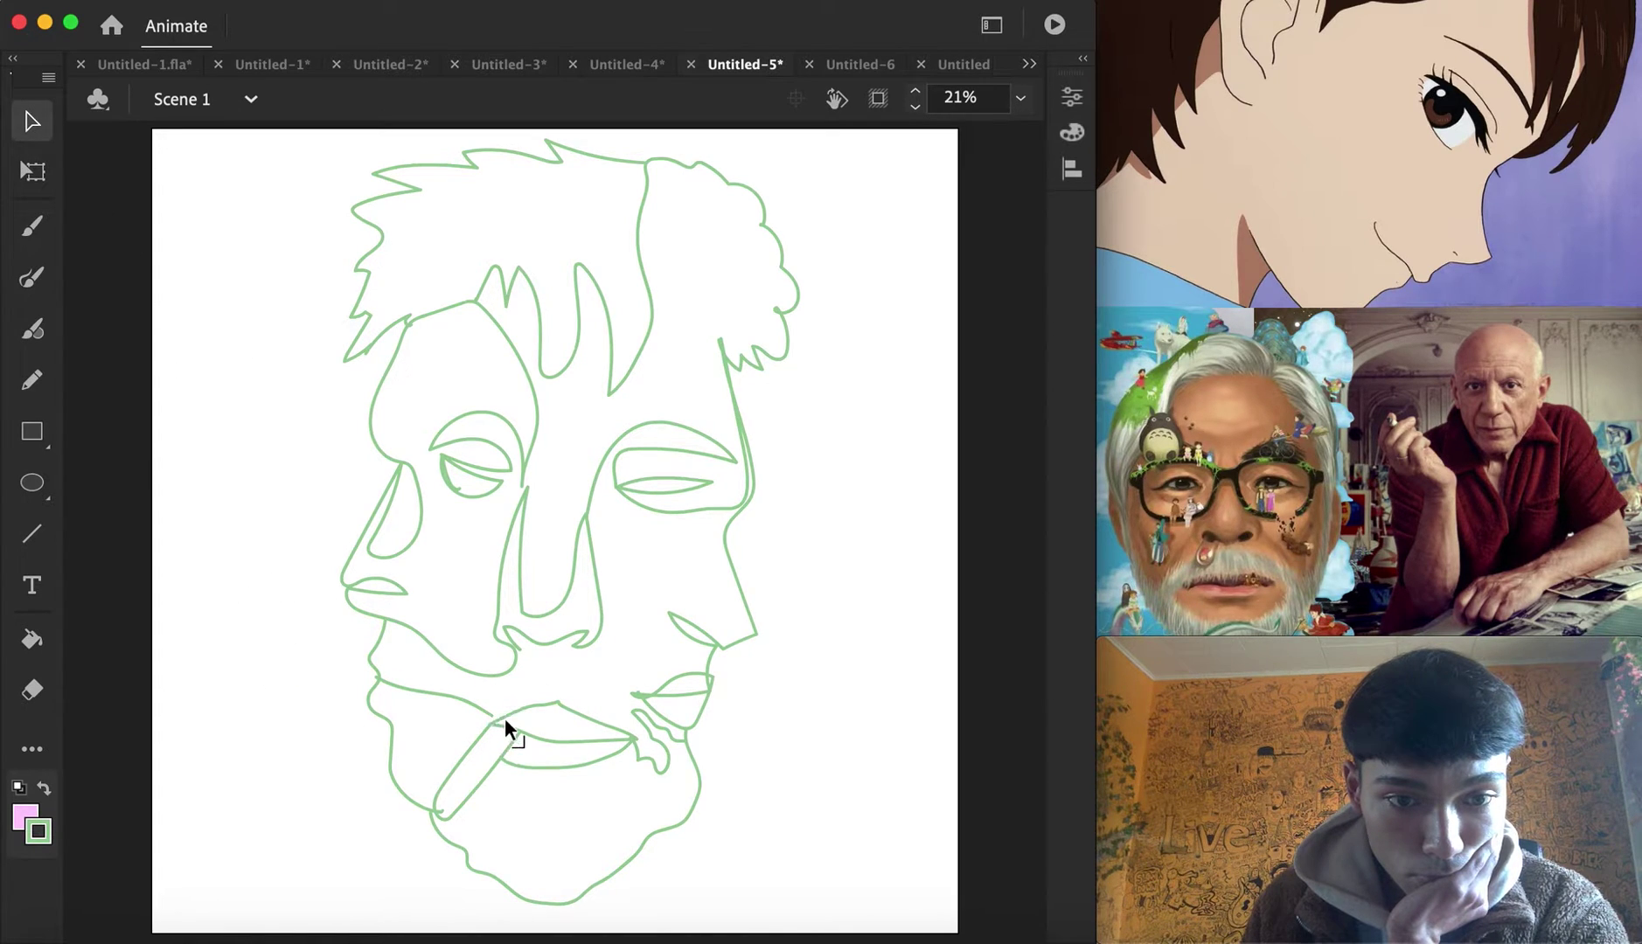
pyautogui.moveTo(482, 714); pyautogui.dragTo(510, 723)
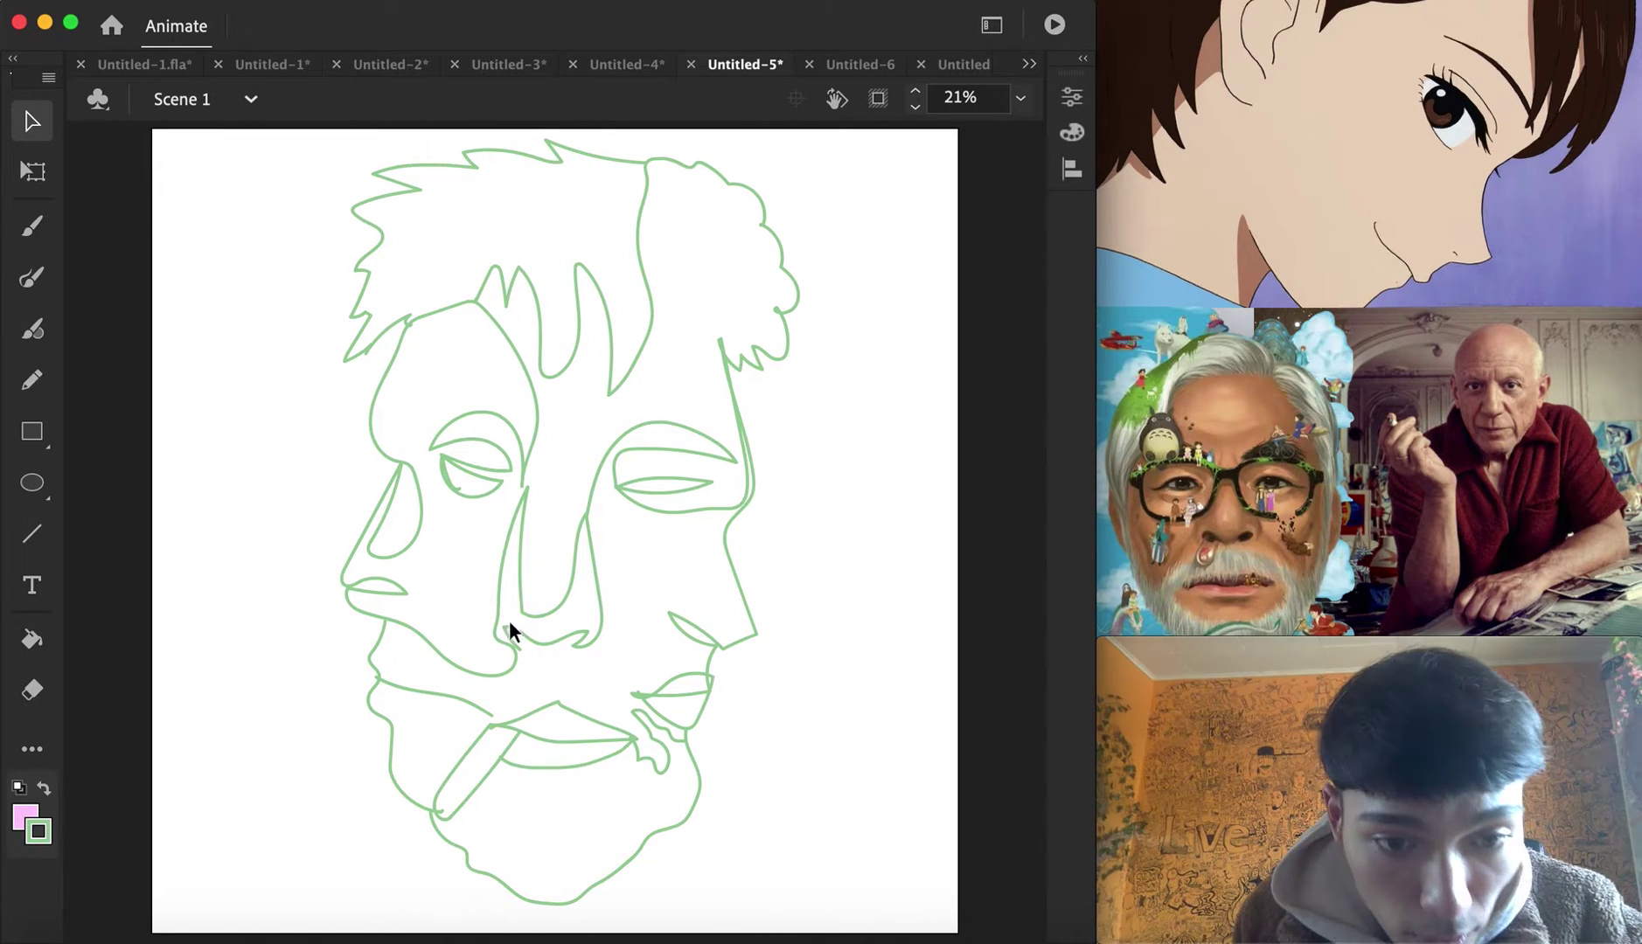
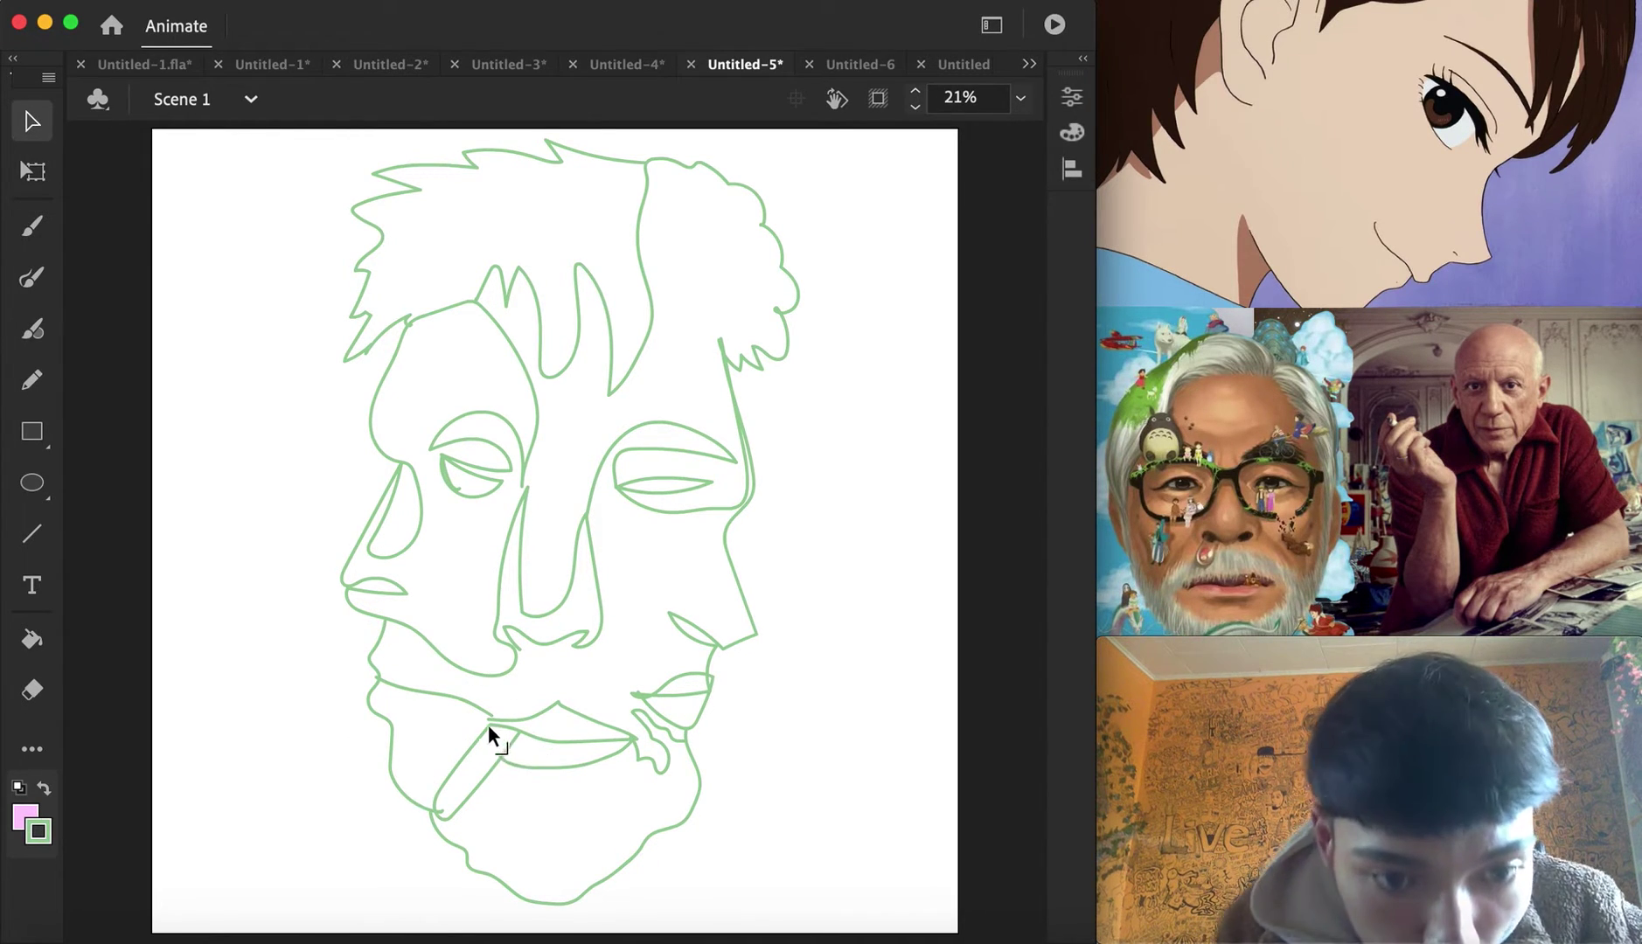
pyautogui.moveTo(491, 714); pyautogui.dragTo(490, 725)
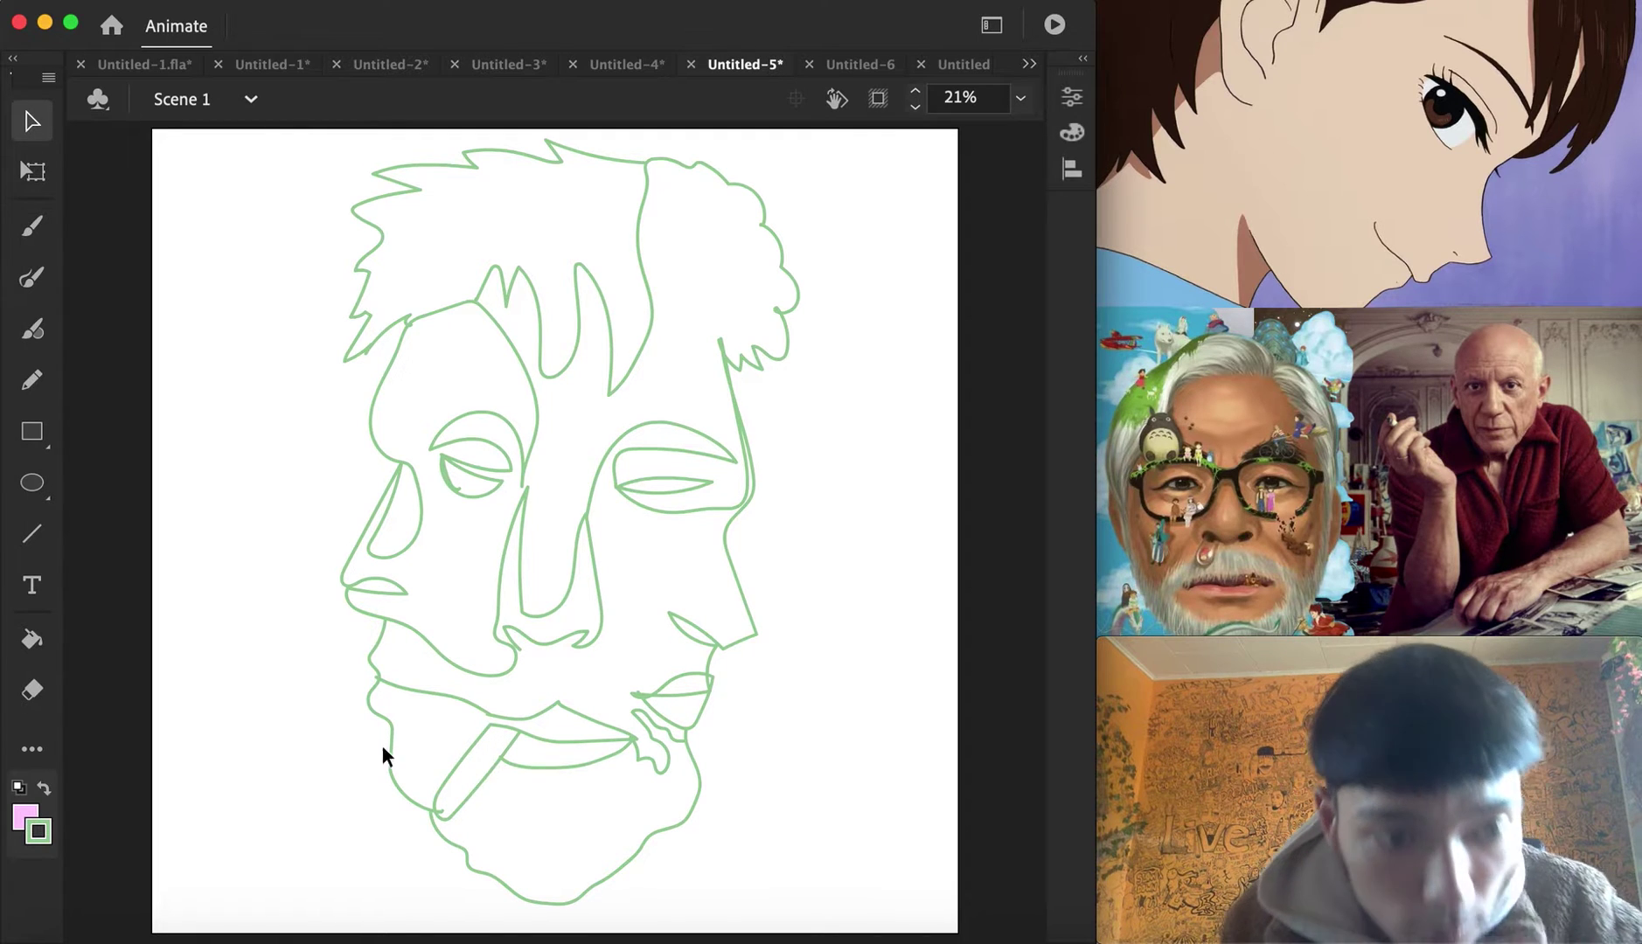
# Fill the spiky left section of the hair using the Paint Bucket
pyautogui.click(32, 639)
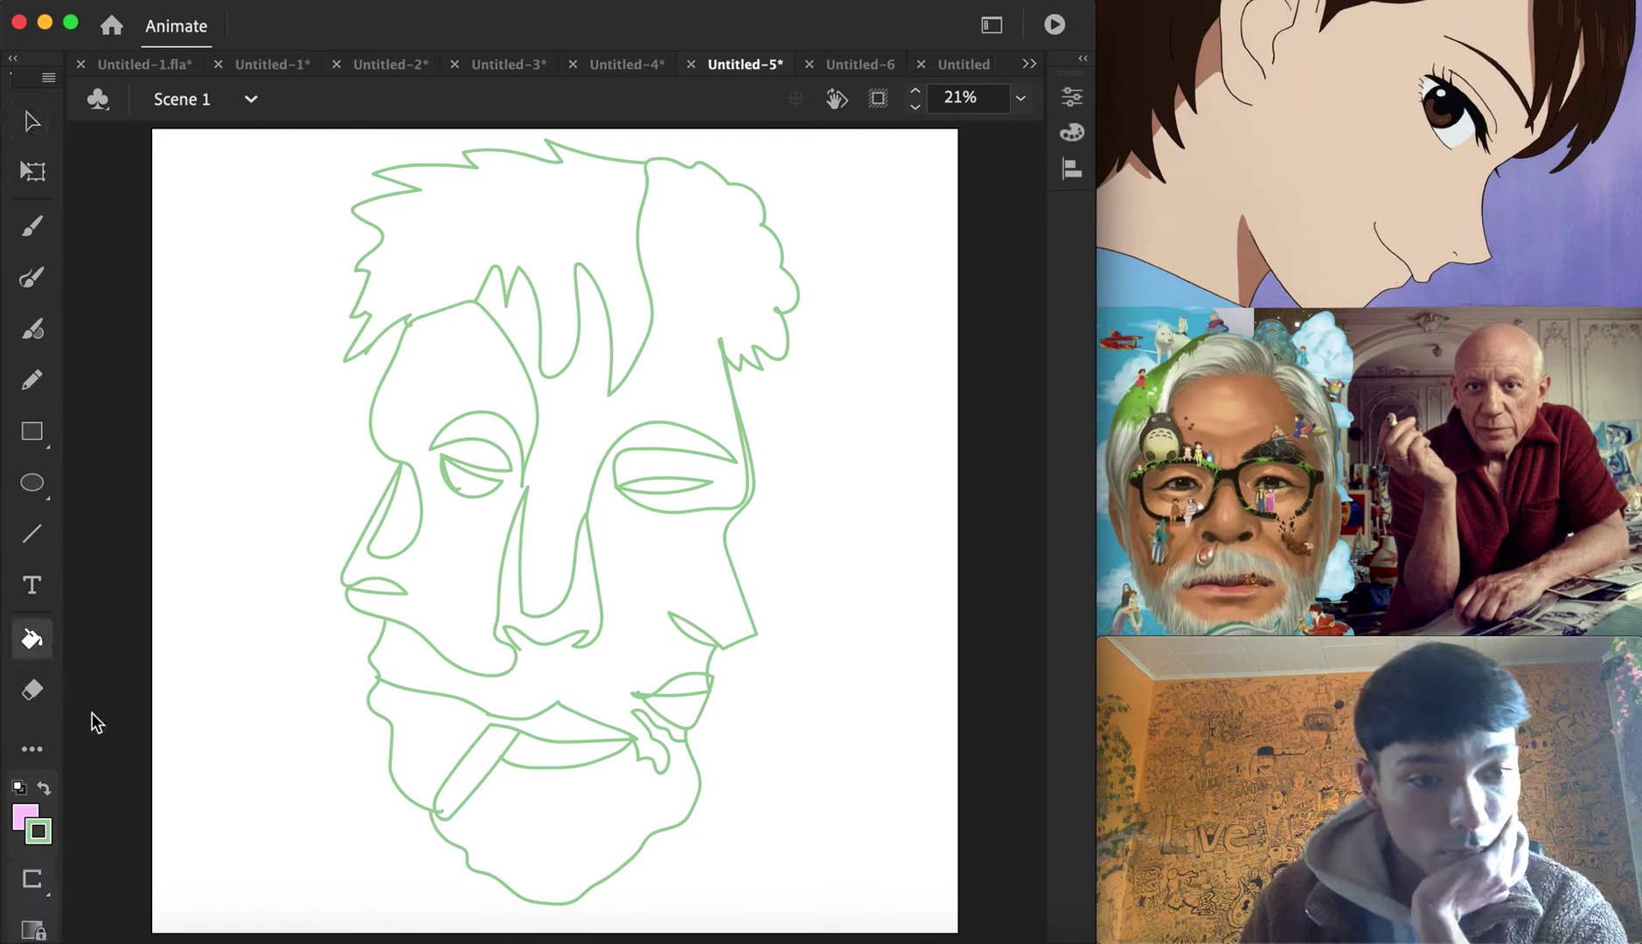
pyautogui.click(37, 830)
pyautogui.click(366, 278)
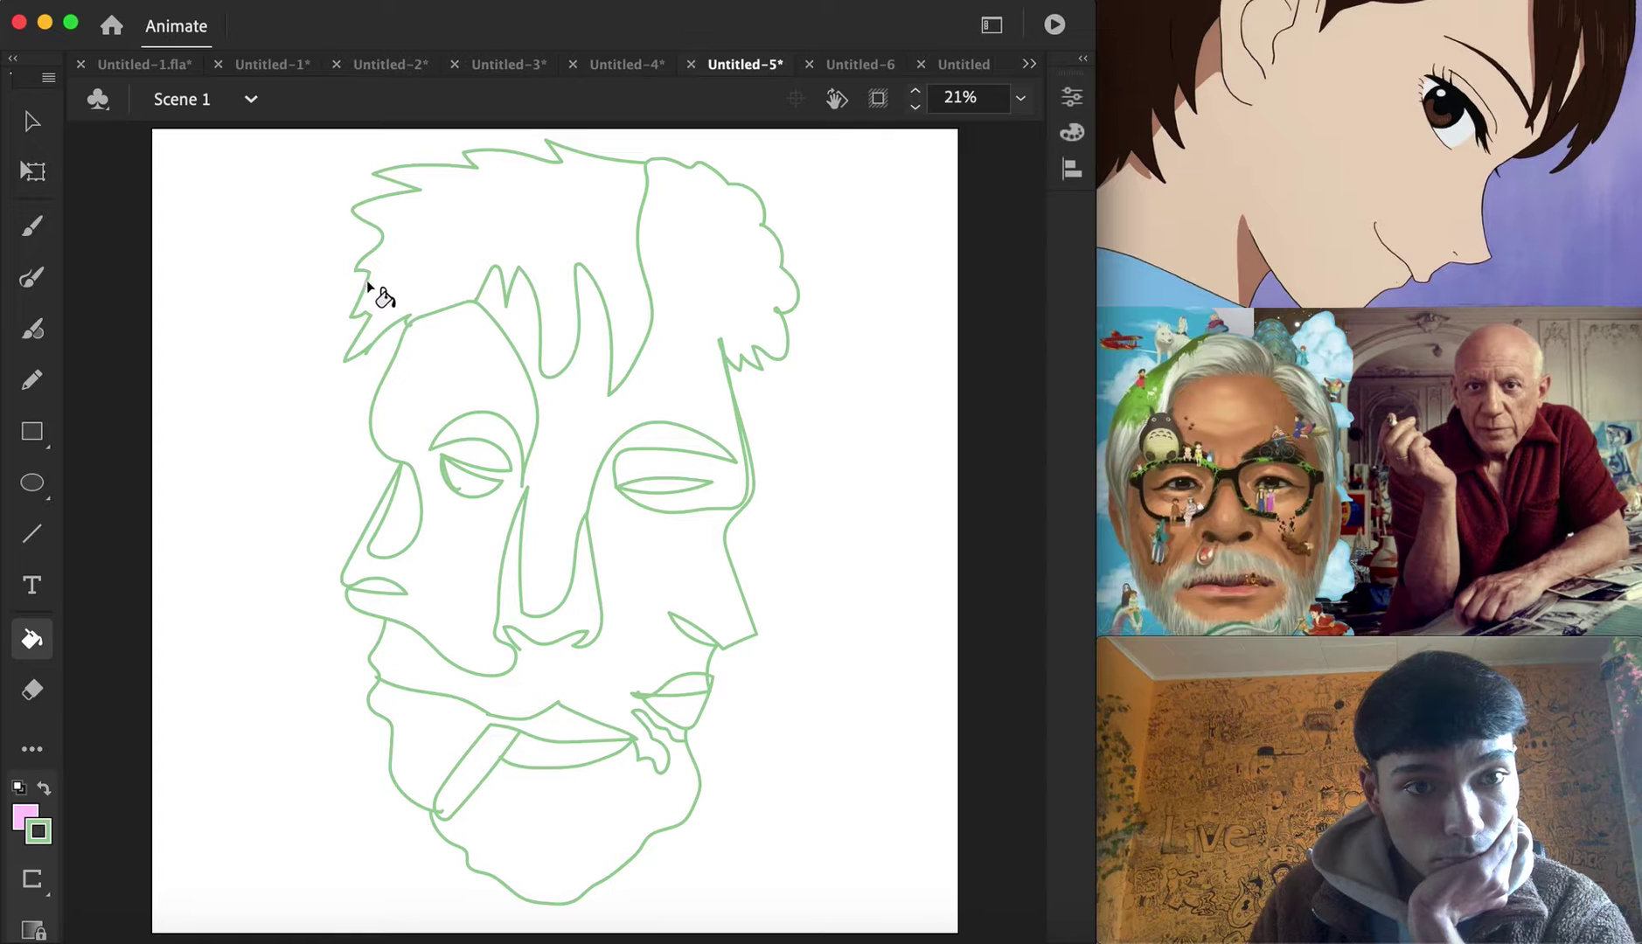
pyautogui.click(385, 293)
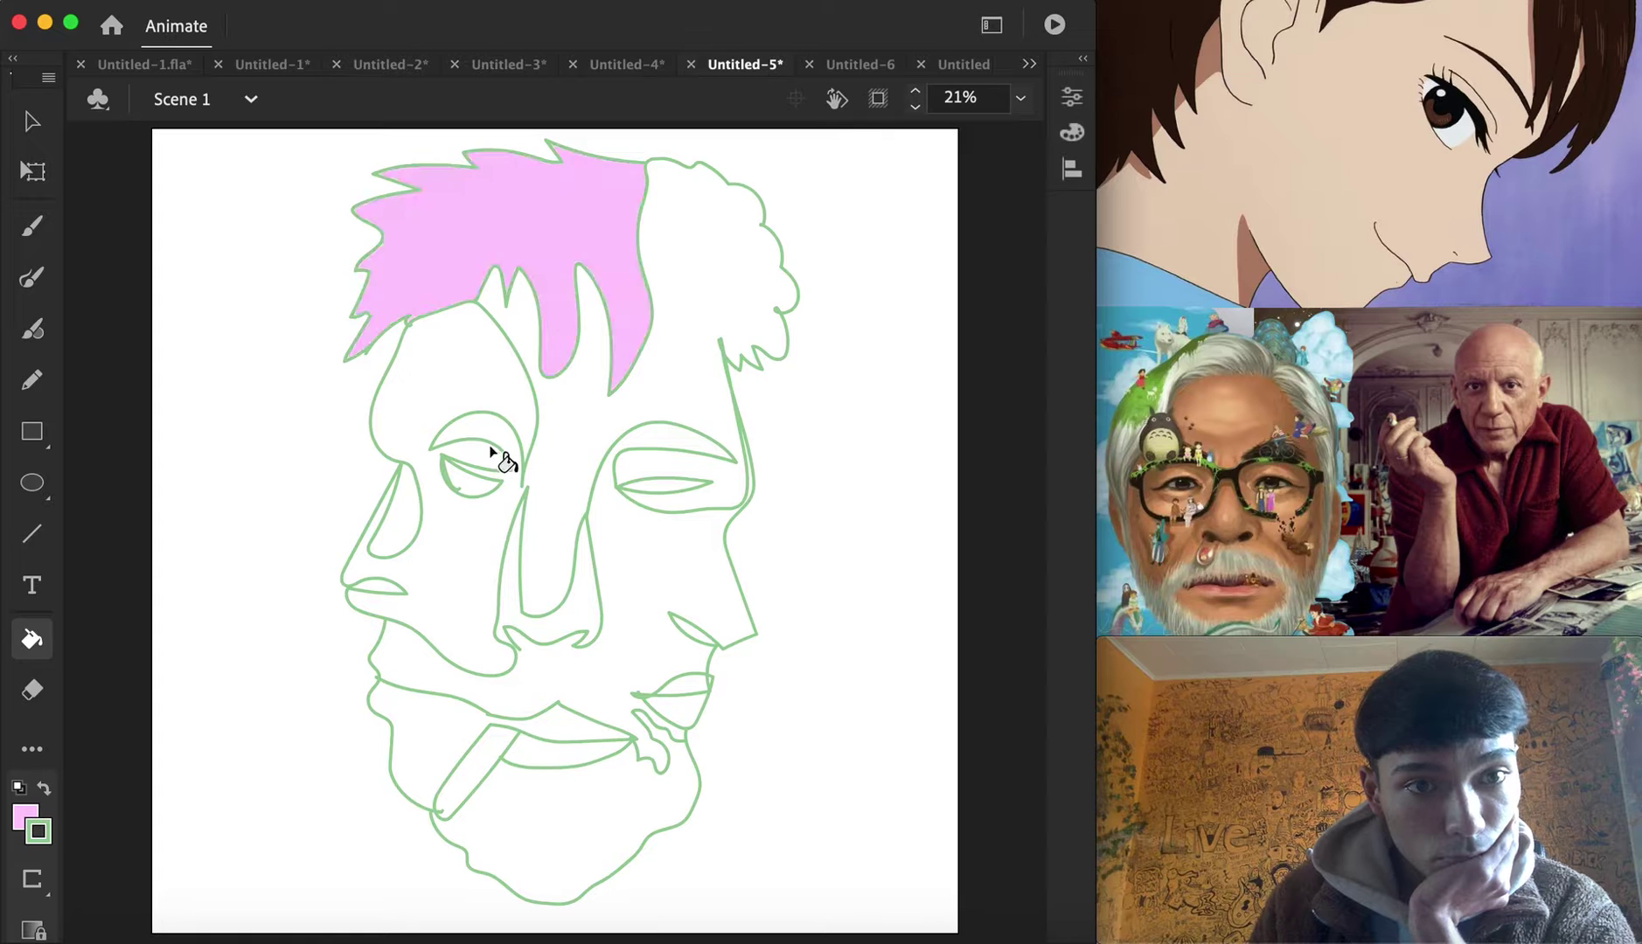
pyautogui.click(30, 824)
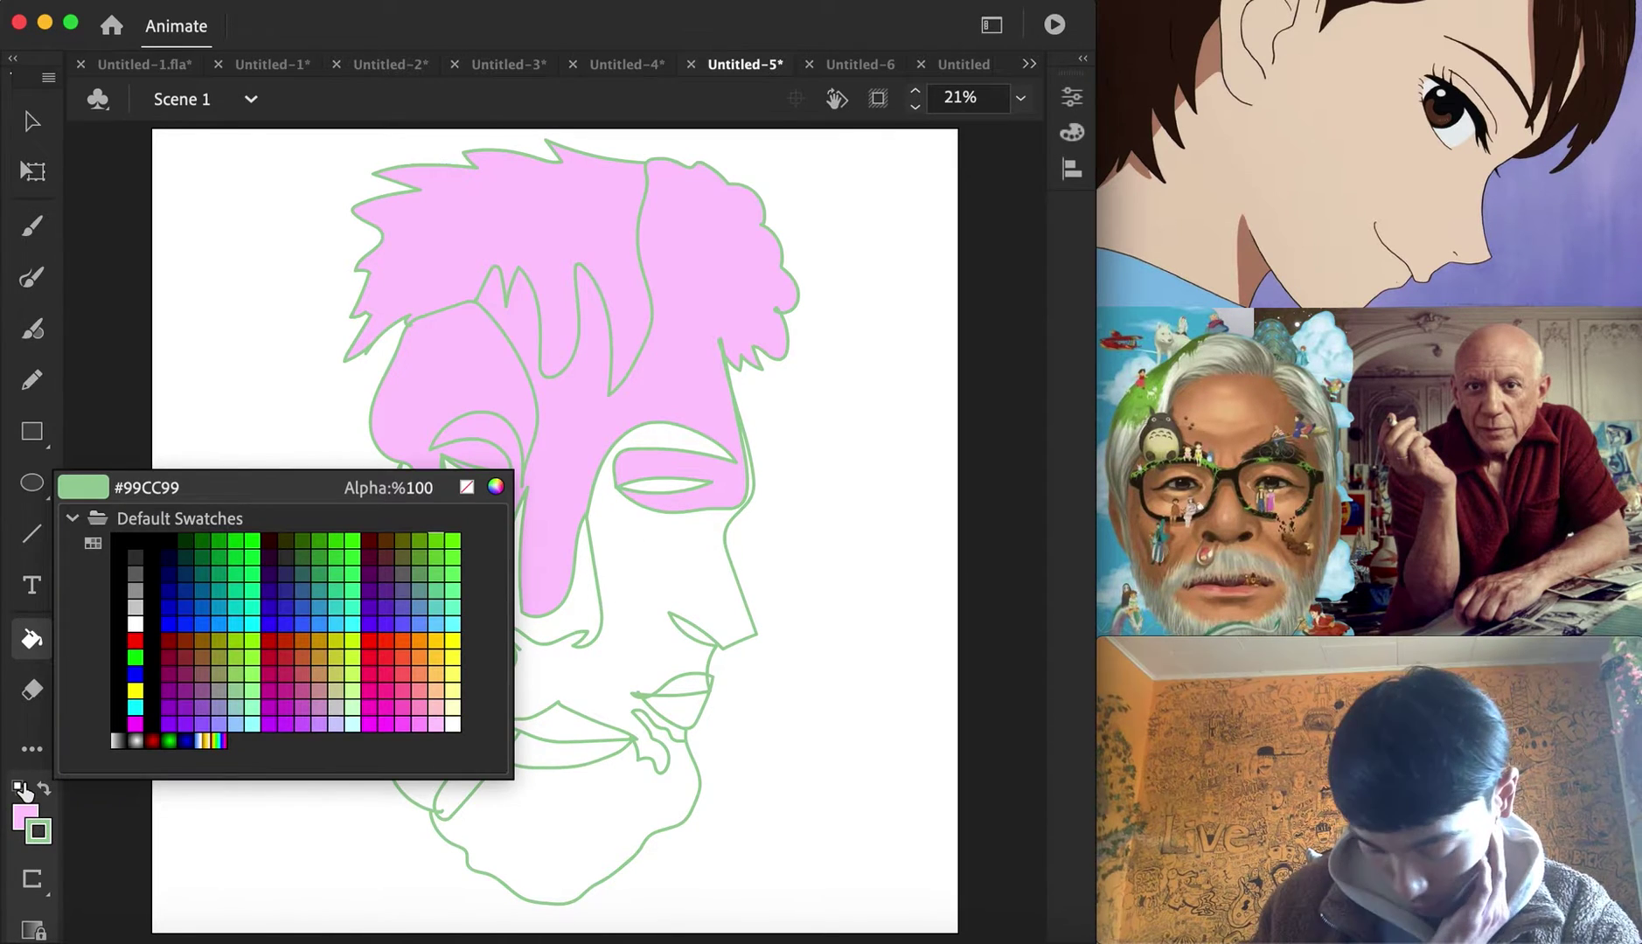
pyautogui.click(336, 606)
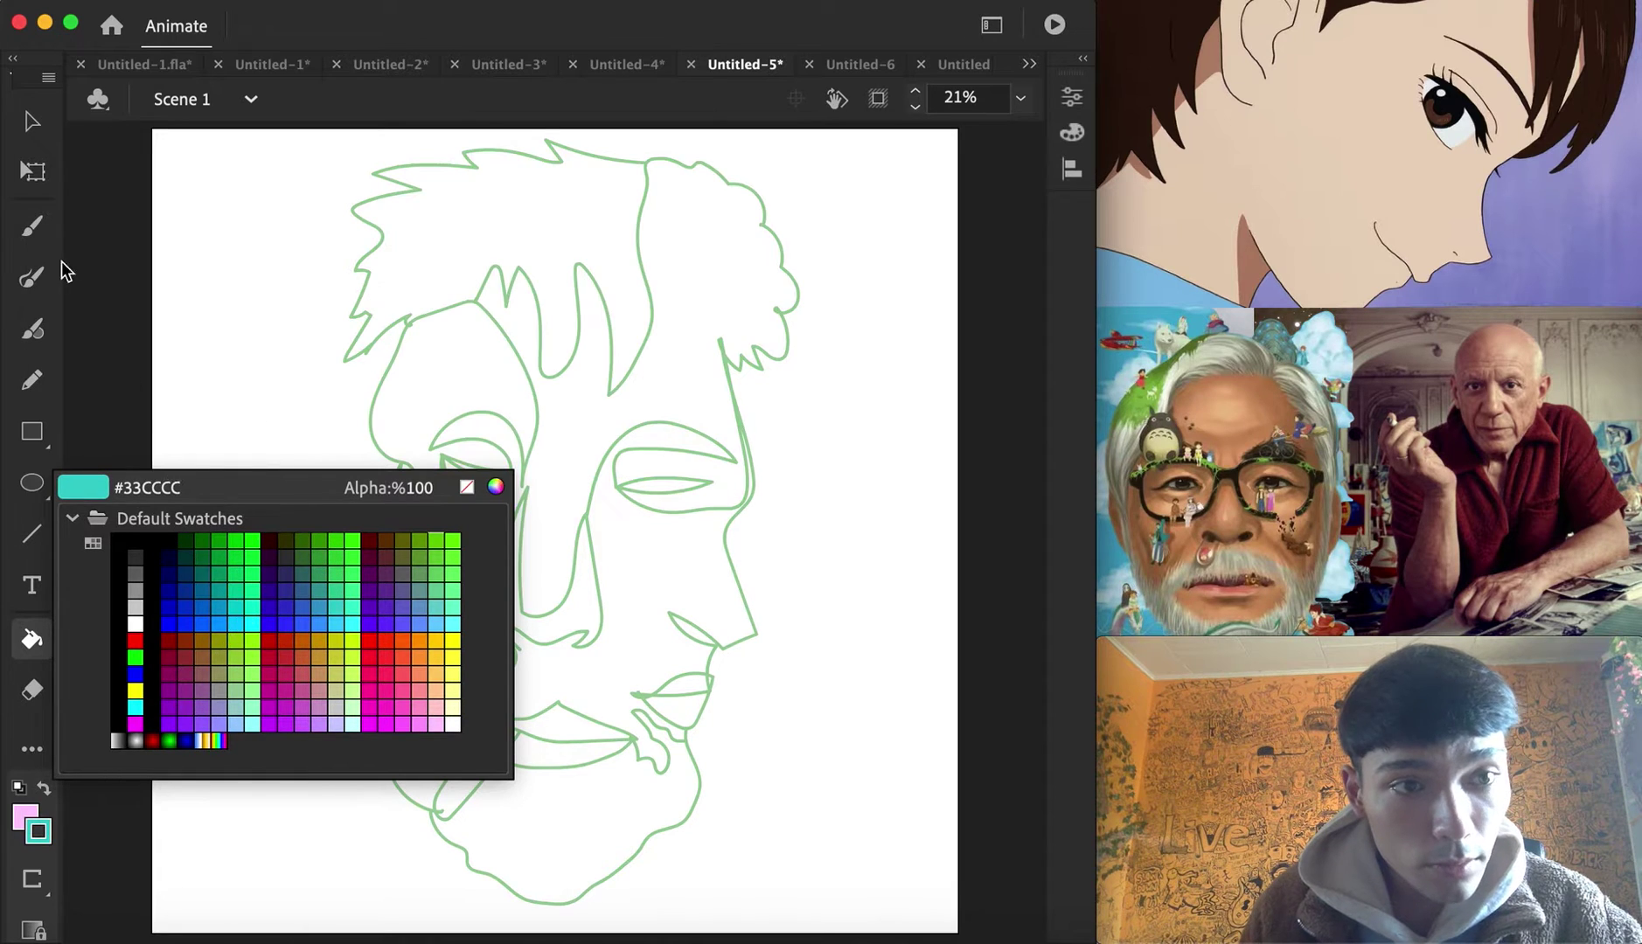
pyautogui.click(63, 260)
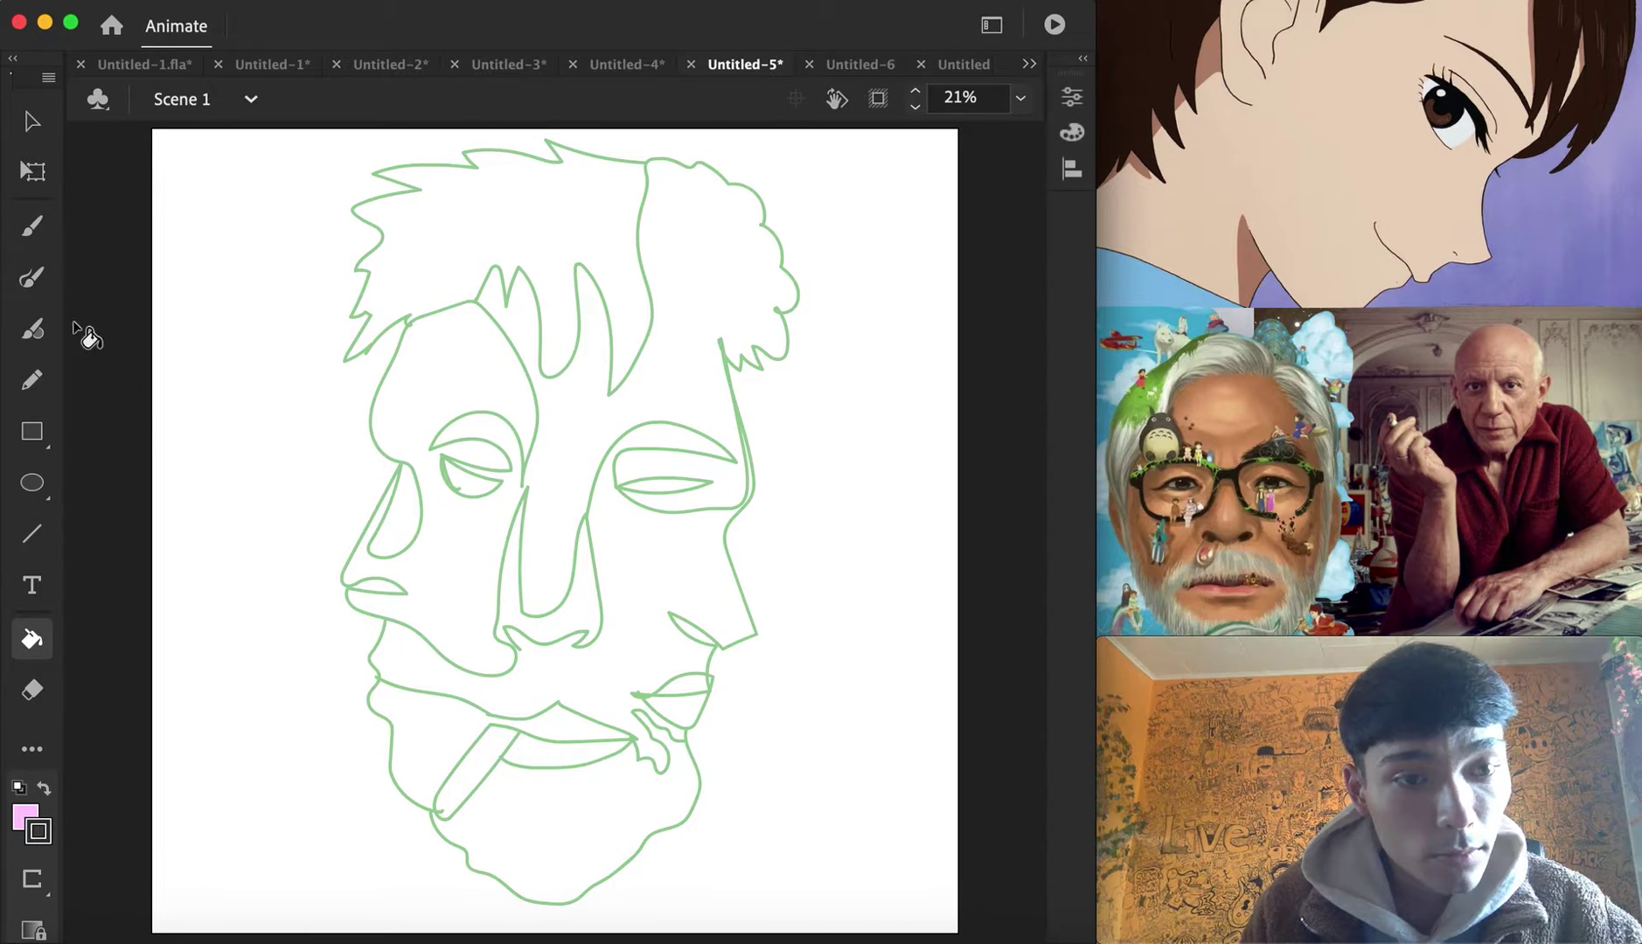
# Fill the spiky hair and the beard of the face drawing with light green
pyautogui.click(29, 820)
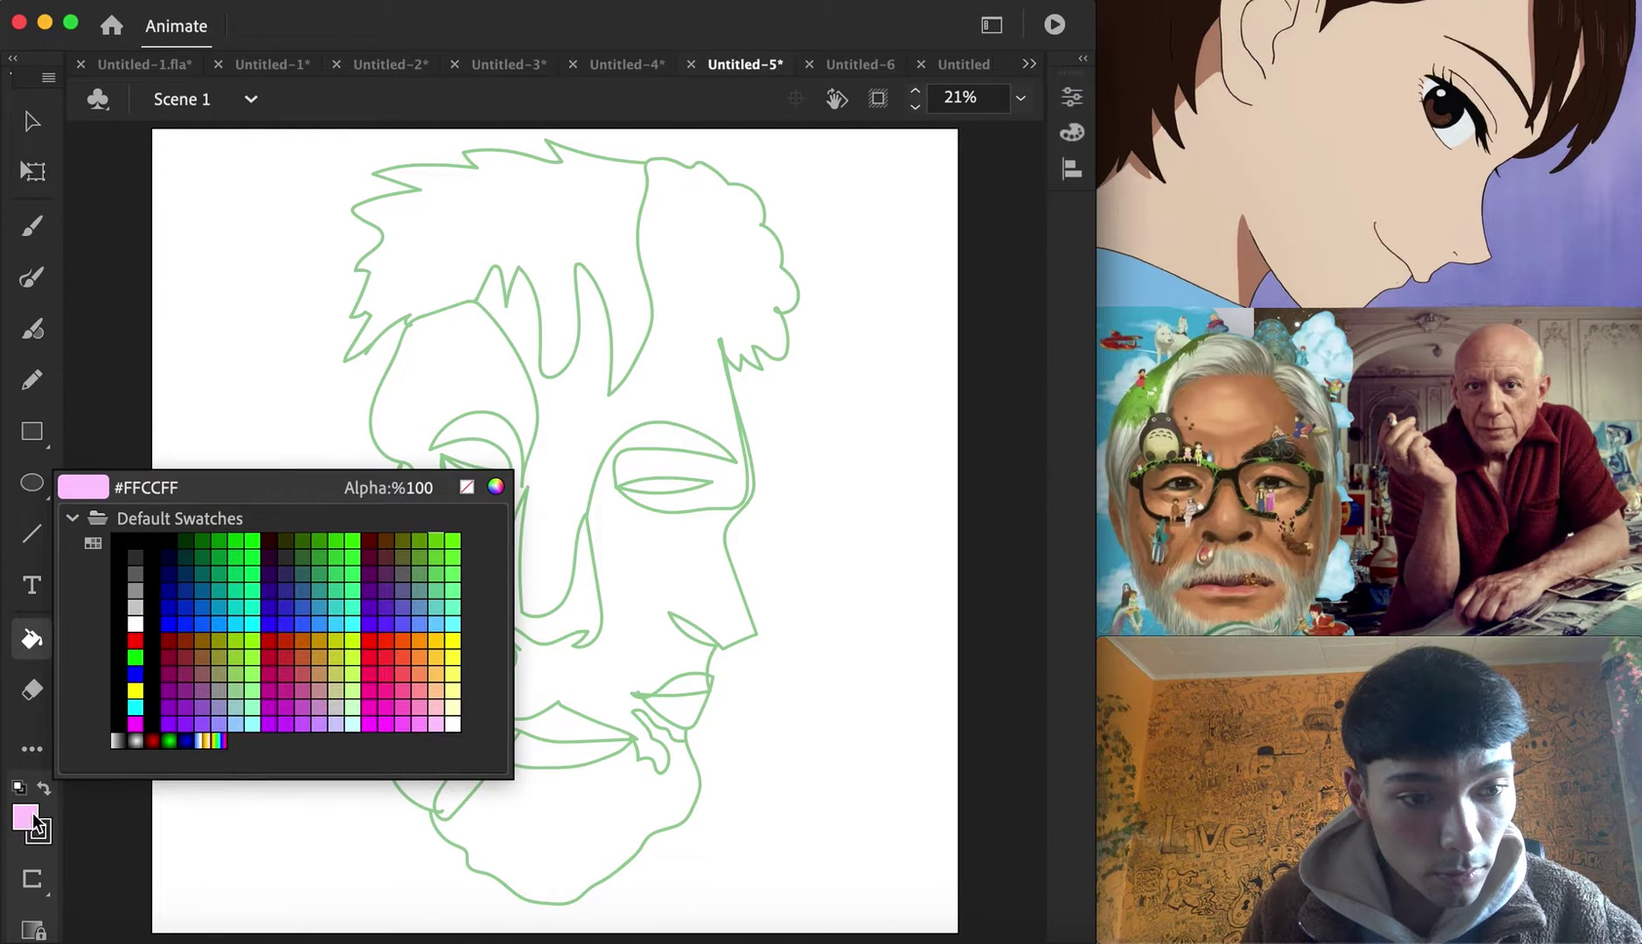
pyautogui.click(240, 696)
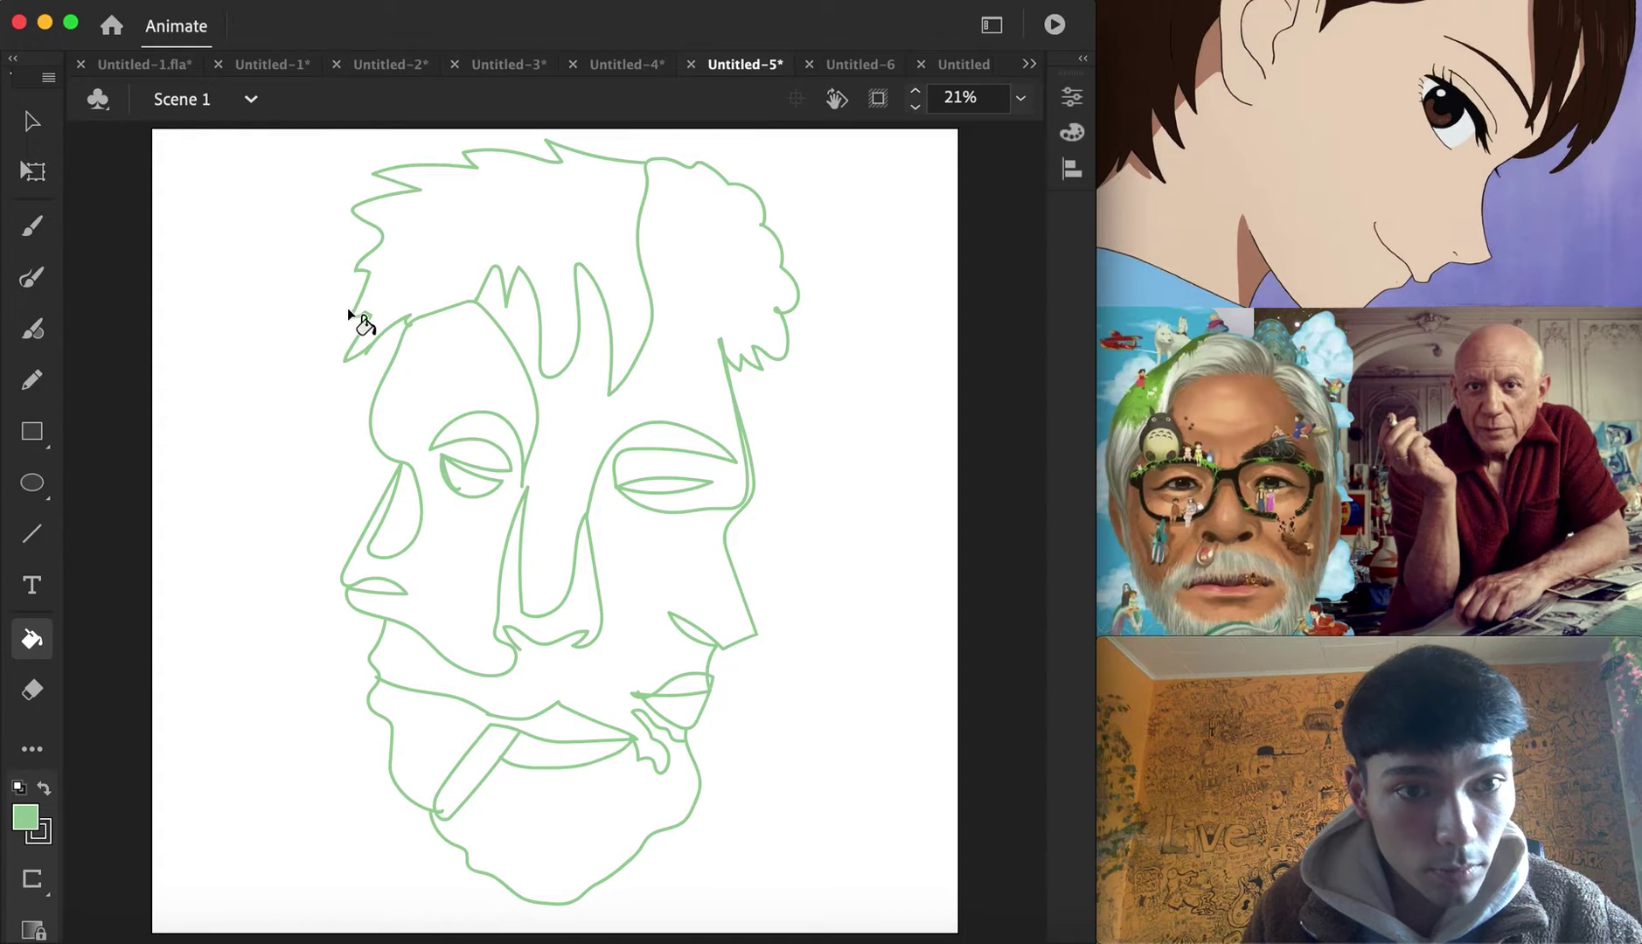
pyautogui.click(522, 308)
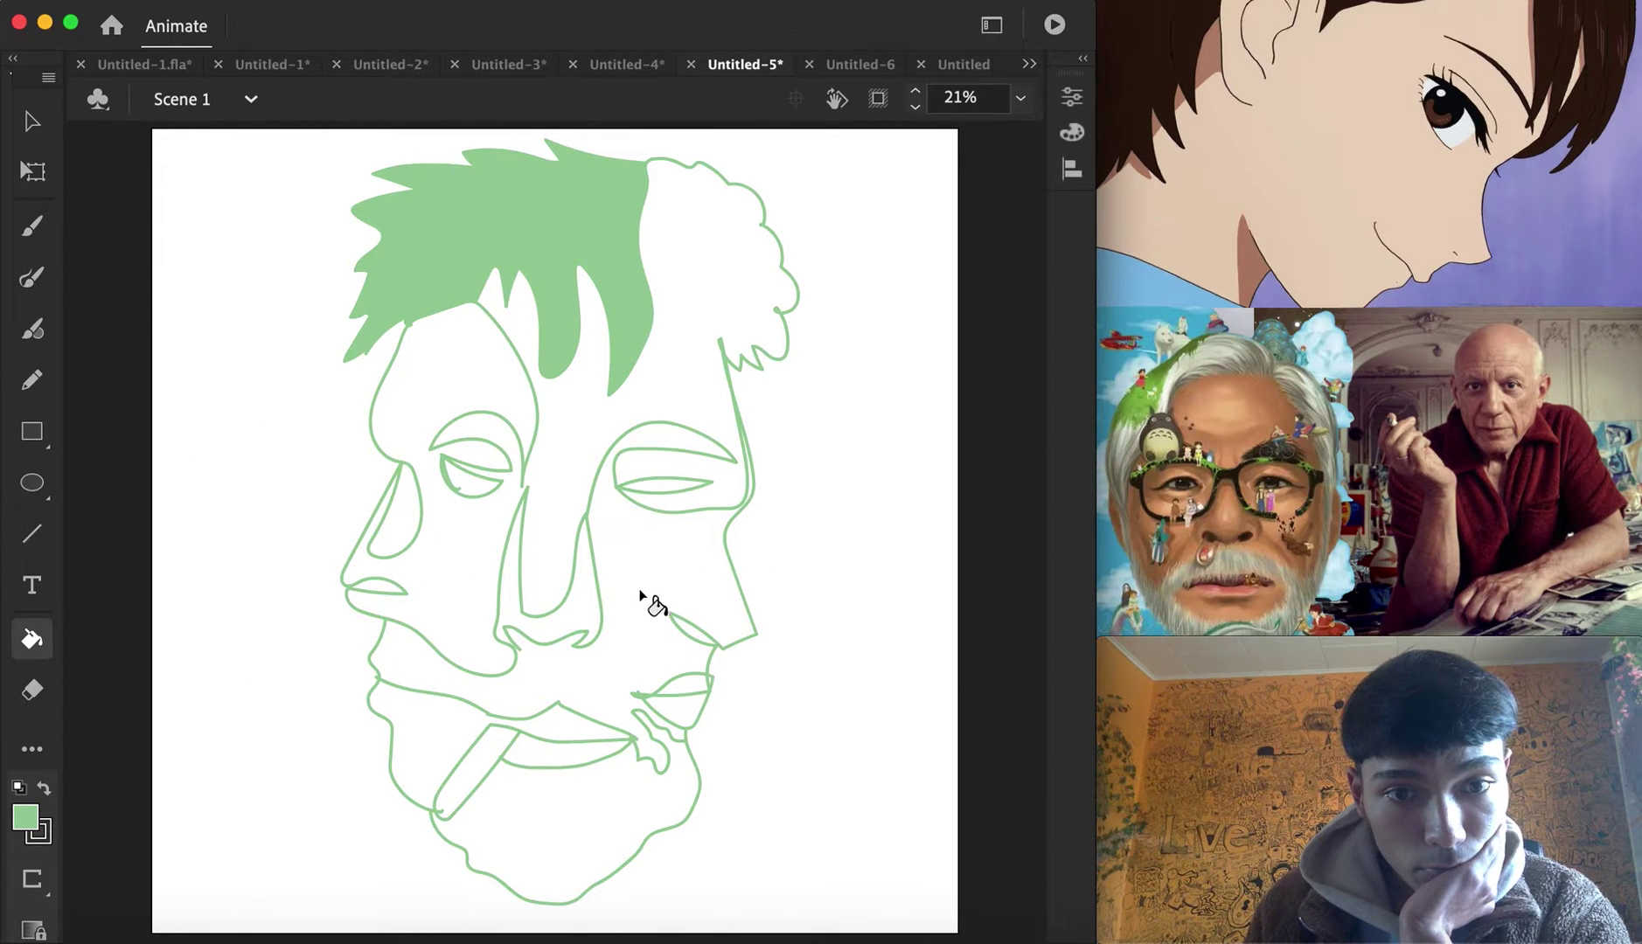
pyautogui.click(633, 835)
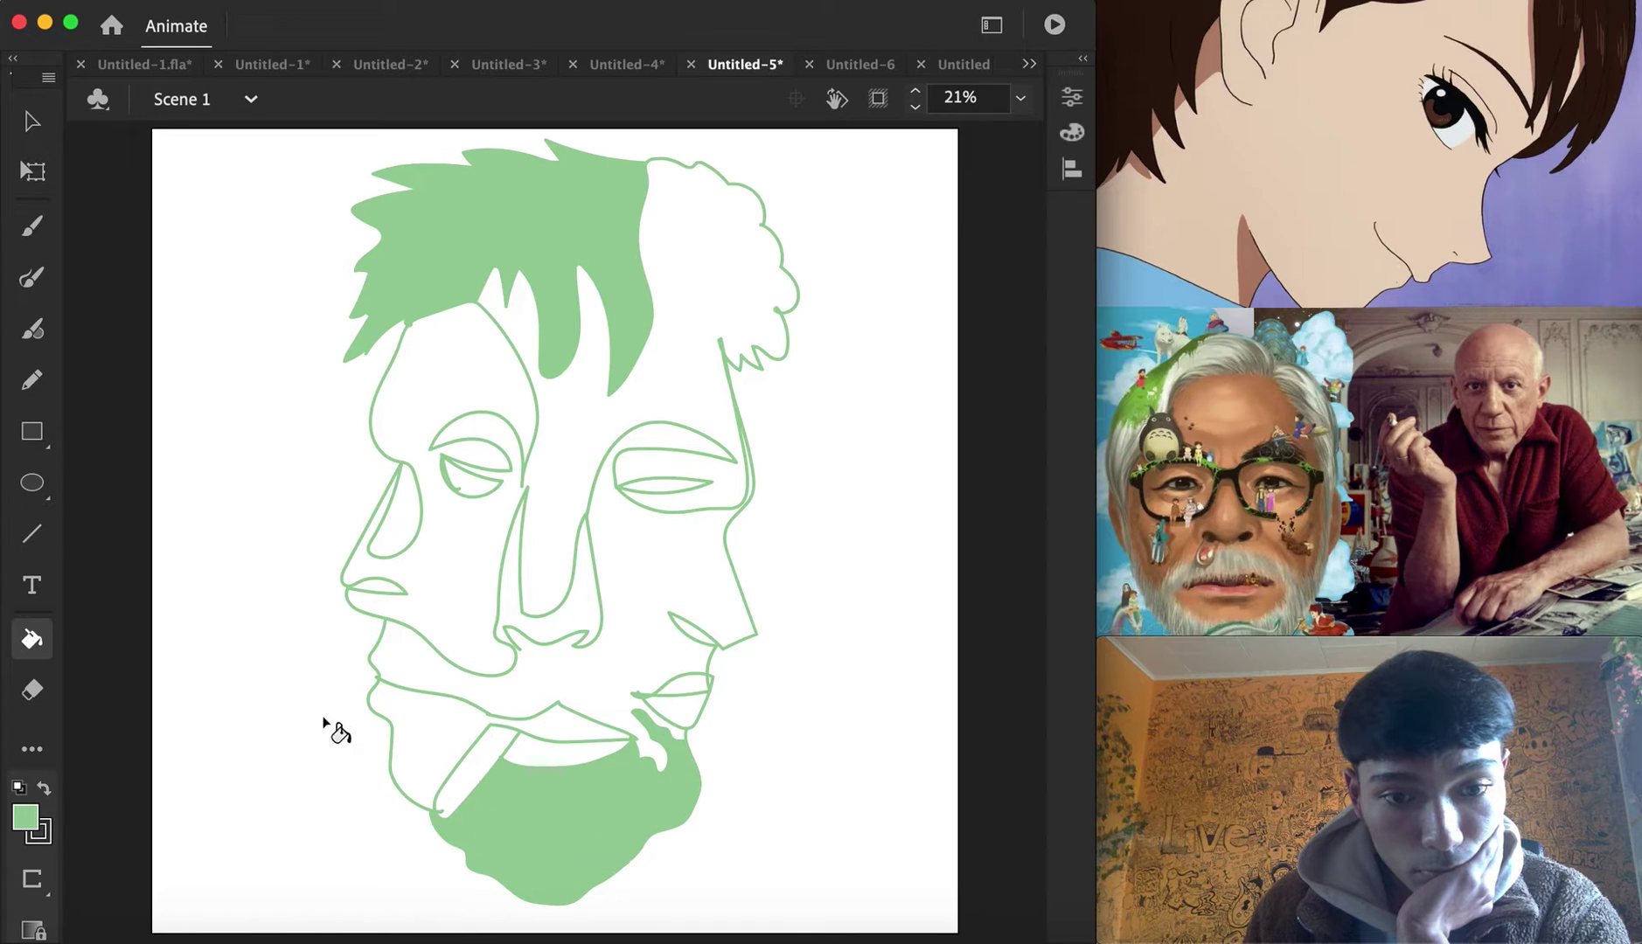
# Fill the dark side of the face, the forehead, the curly hair and the upper lip of the right-hand profile with olive
pyautogui.click(26, 817)
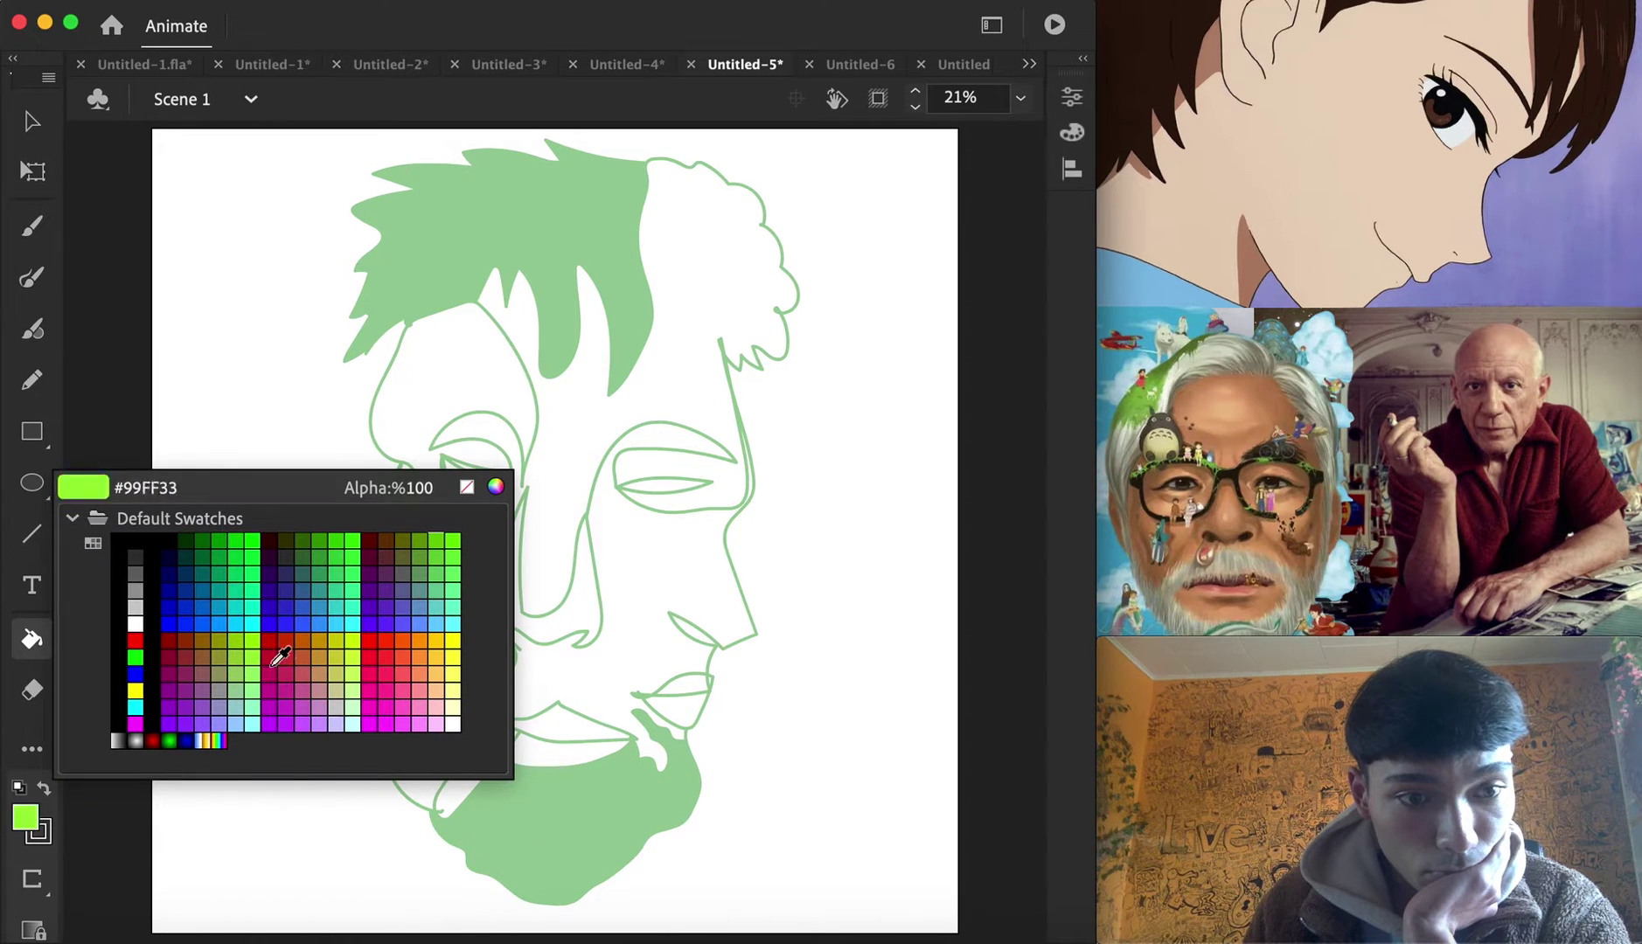
pyautogui.click(226, 671)
pyautogui.click(32, 121)
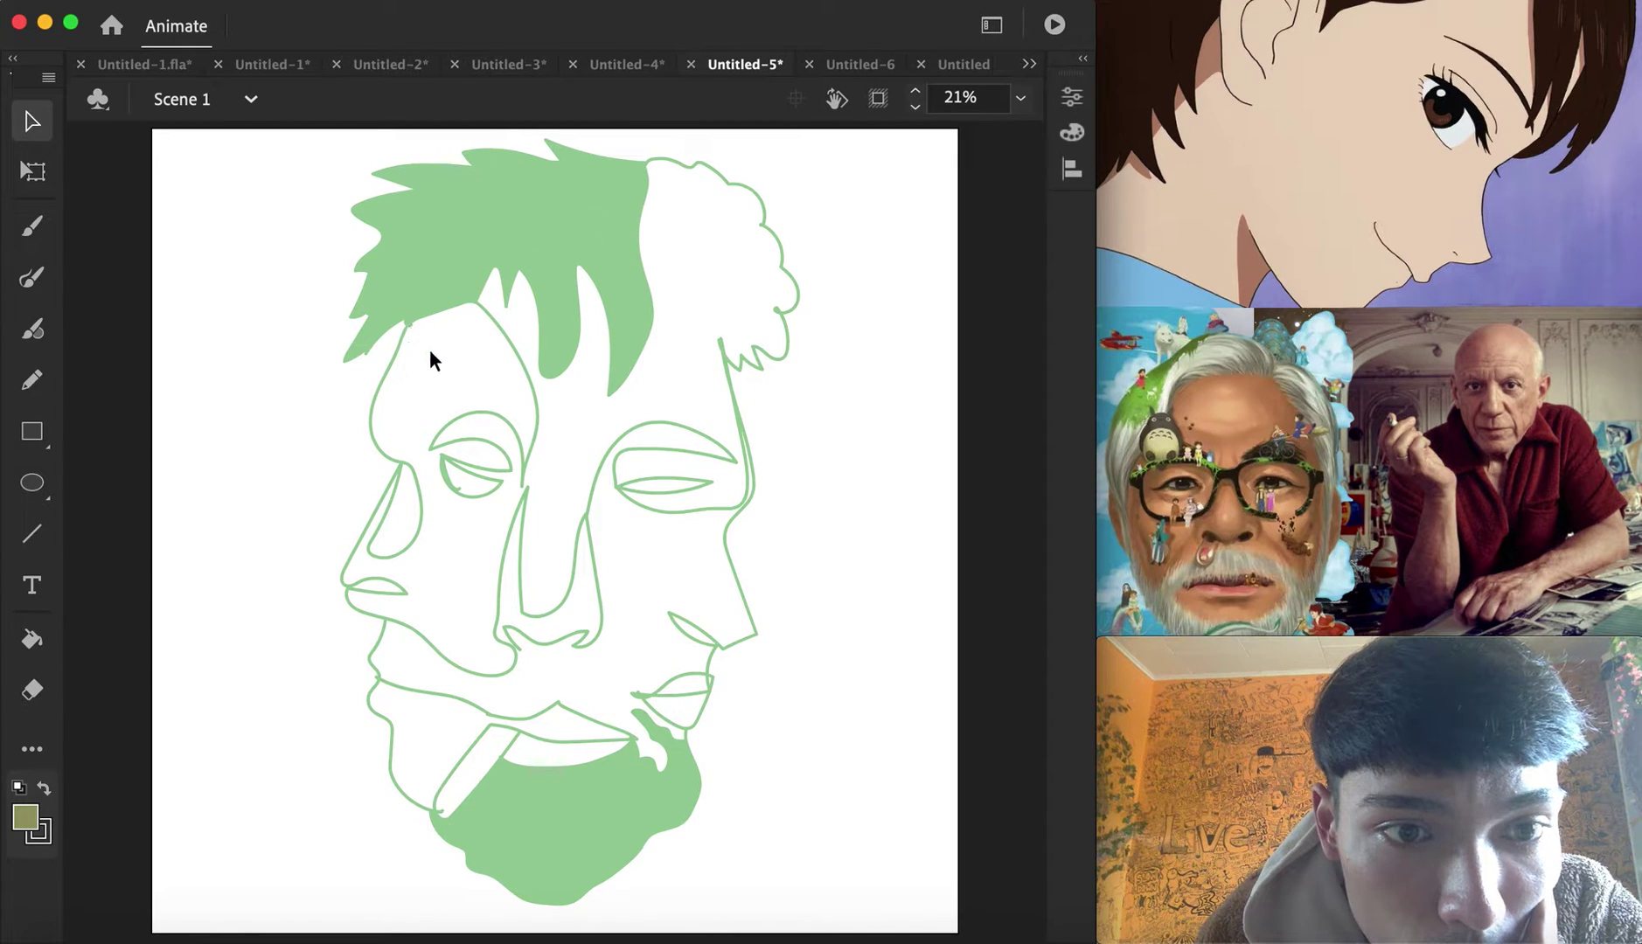
pyautogui.click(31, 639)
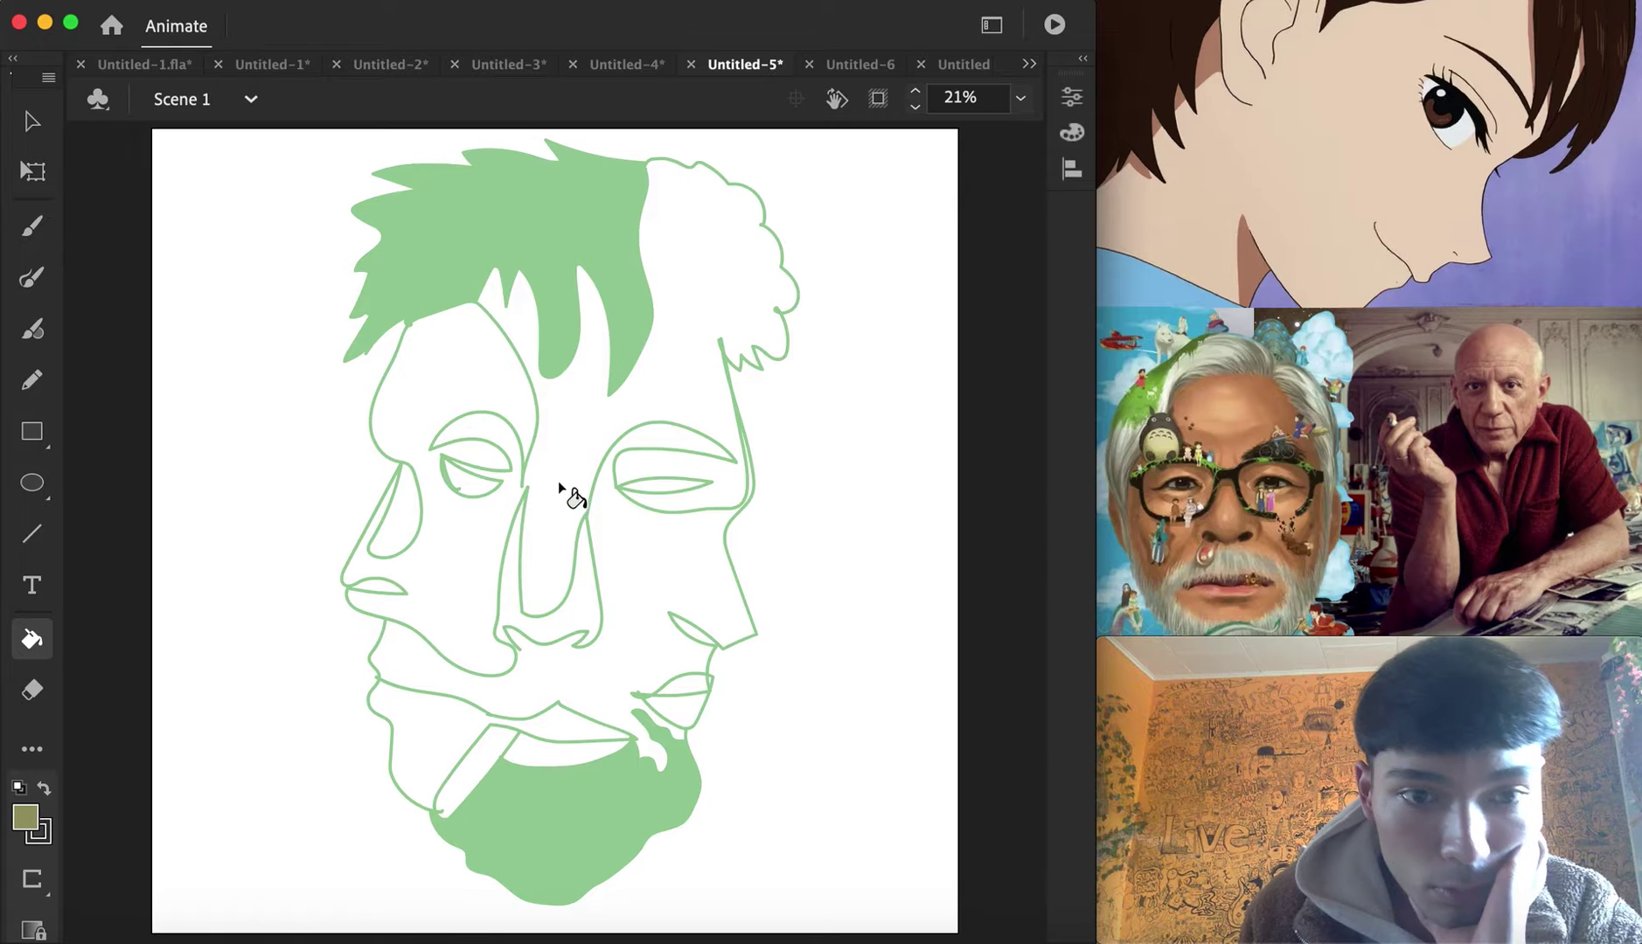
pyautogui.click(563, 523)
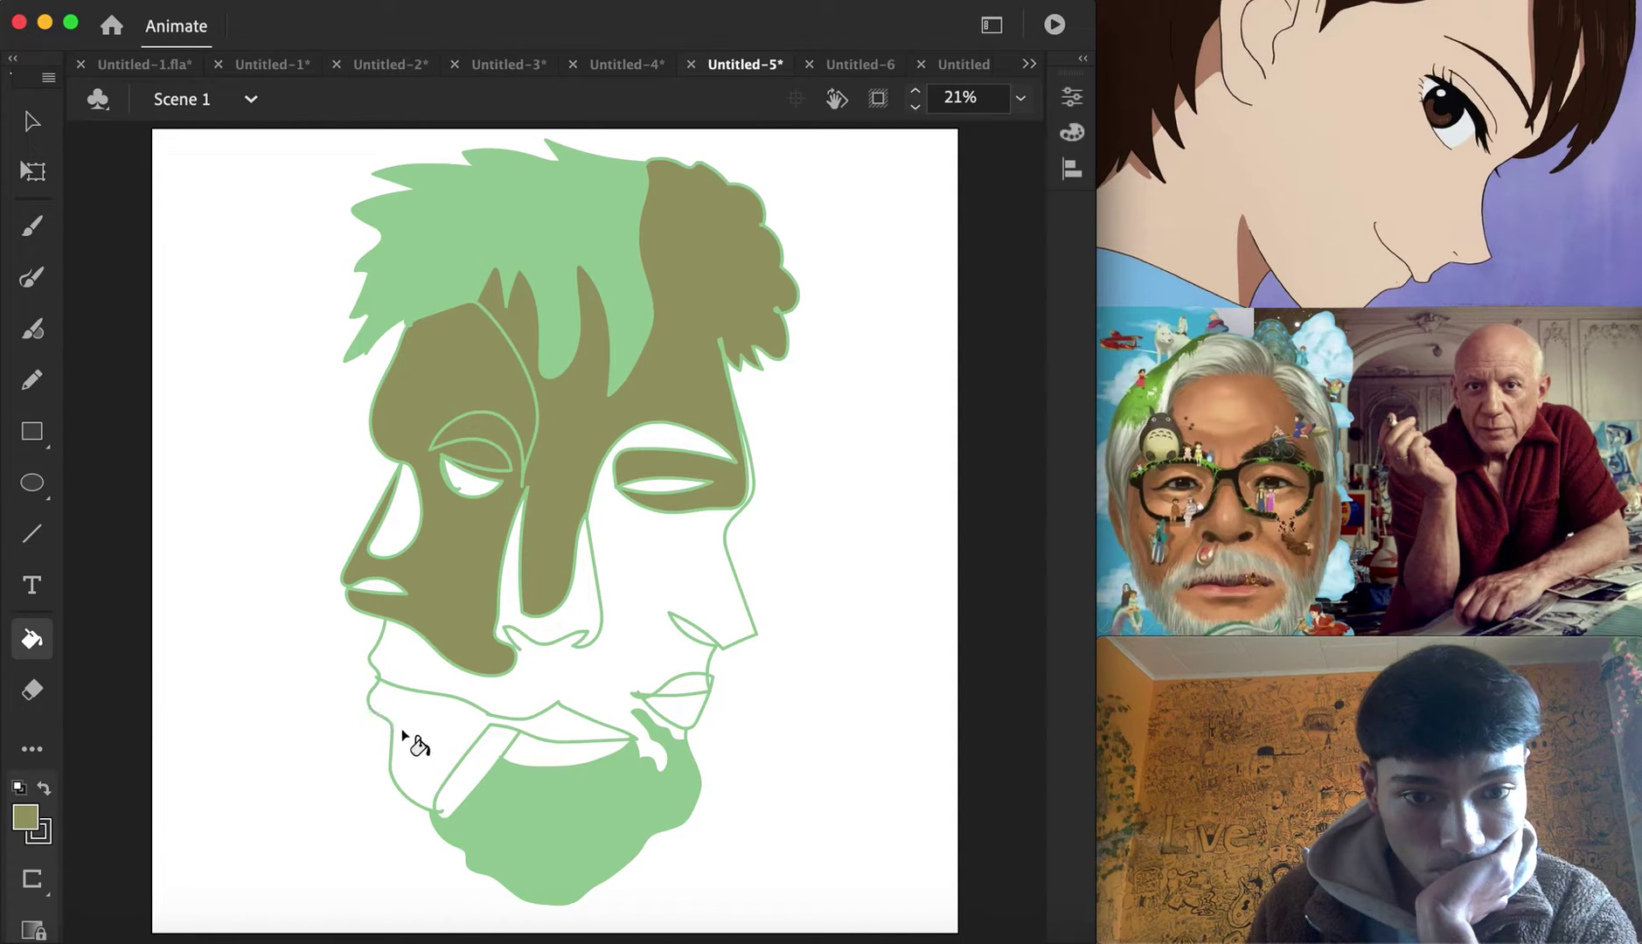
pyautogui.click(670, 692)
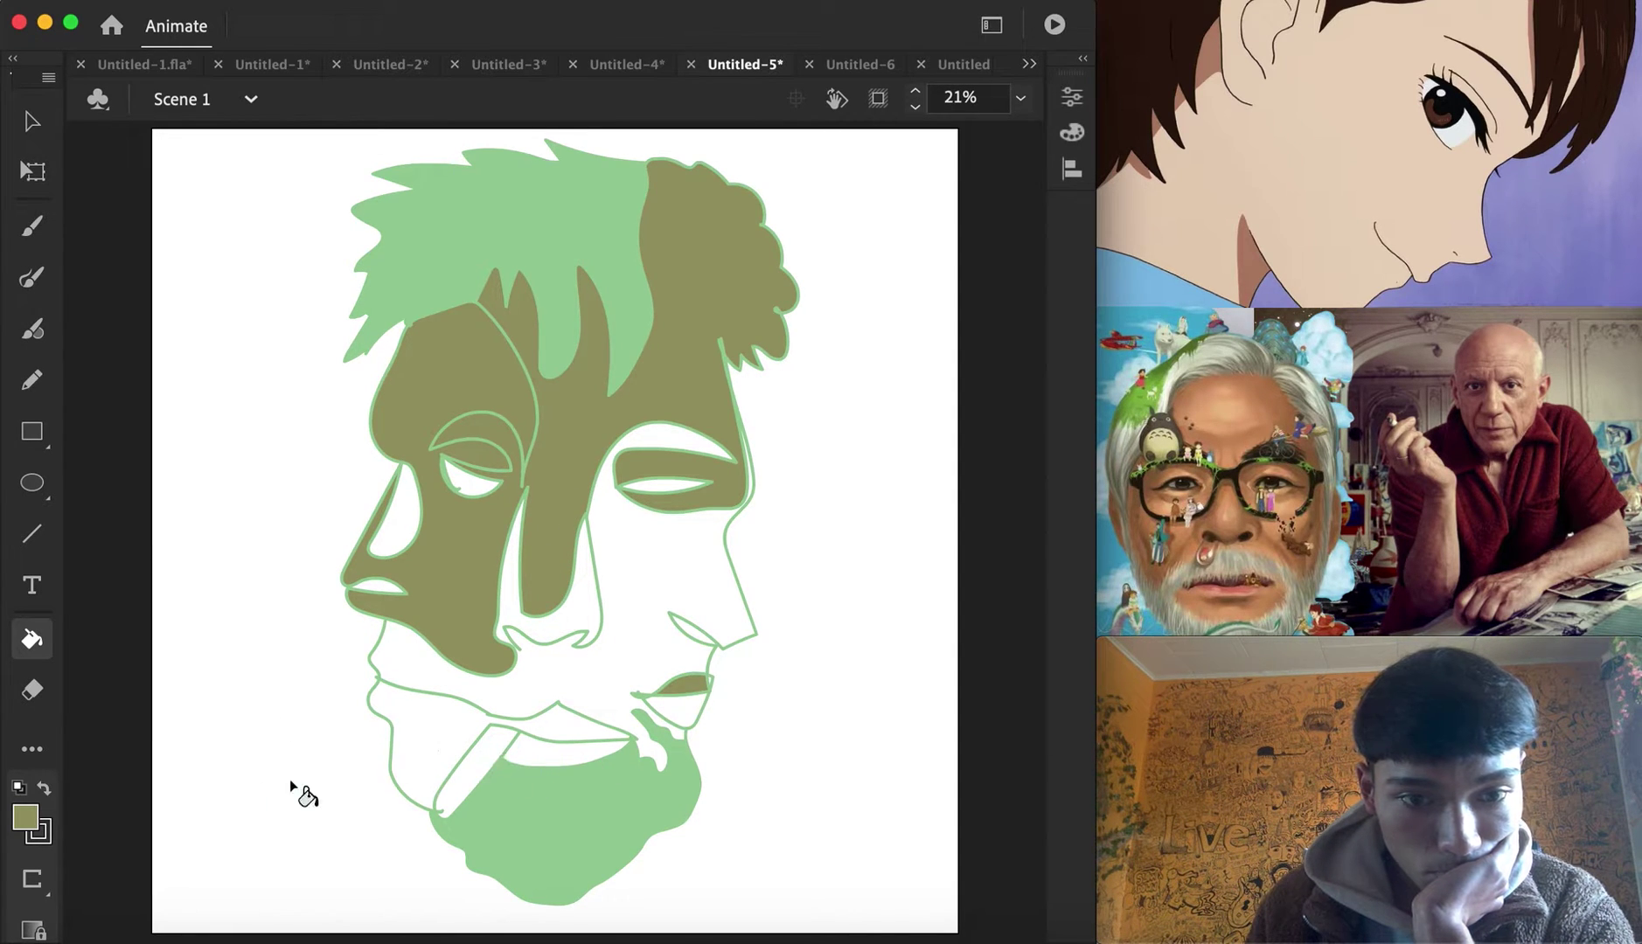
# Fill the curved shape along the nose of the left-facing profile with orange-red
pyautogui.click(26, 816)
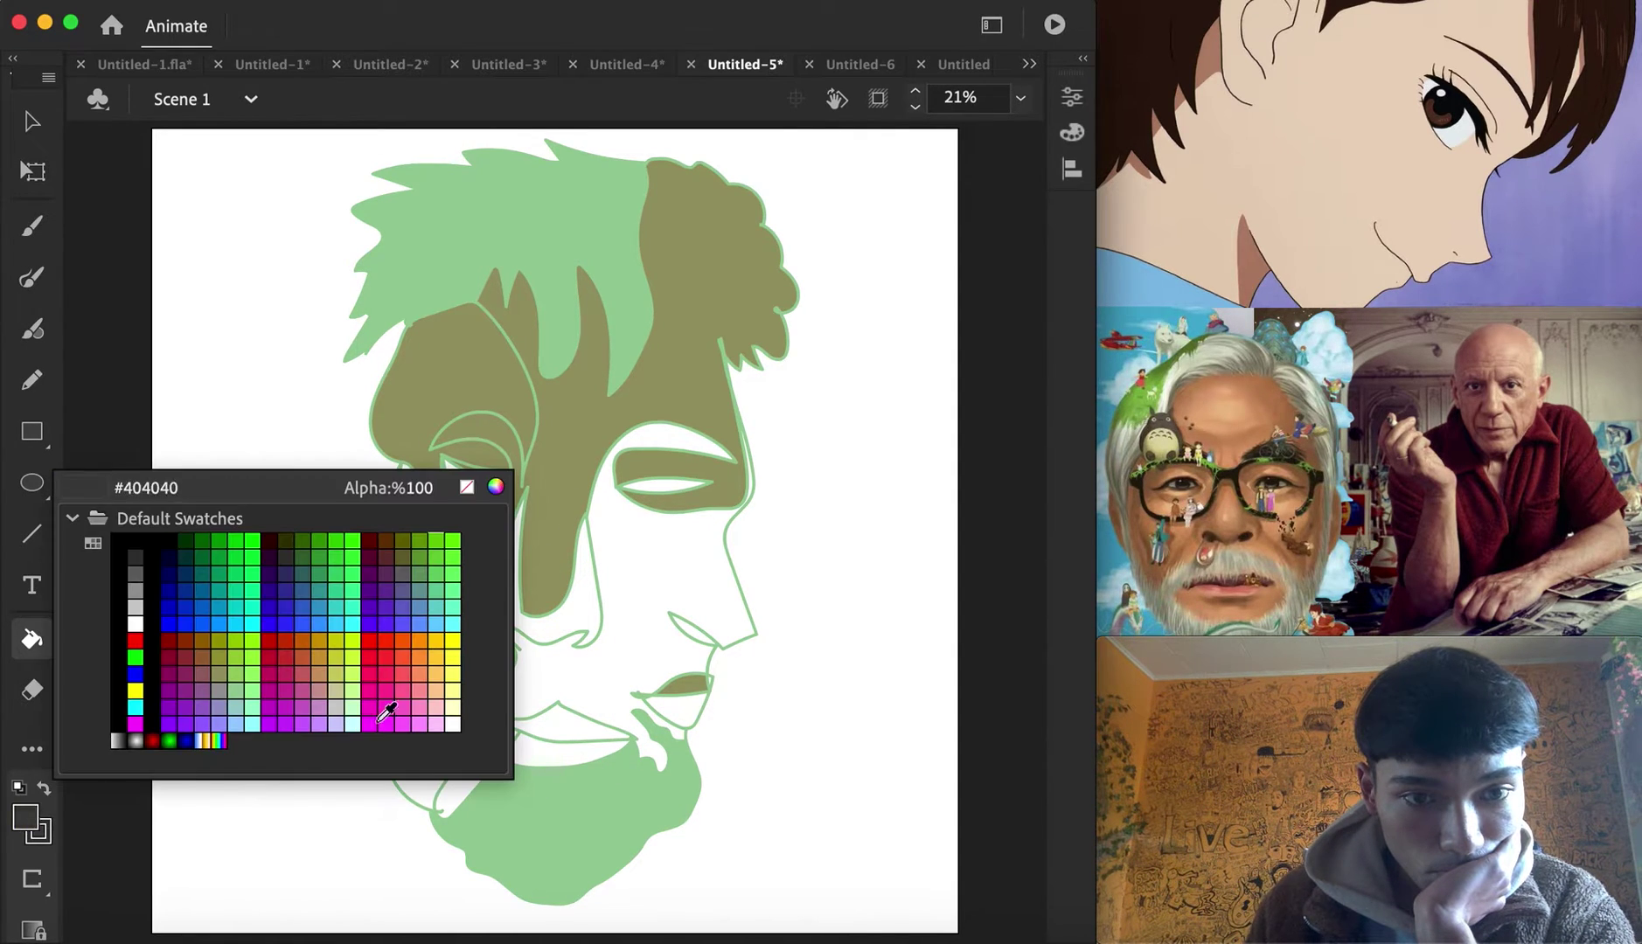
pyautogui.click(421, 641)
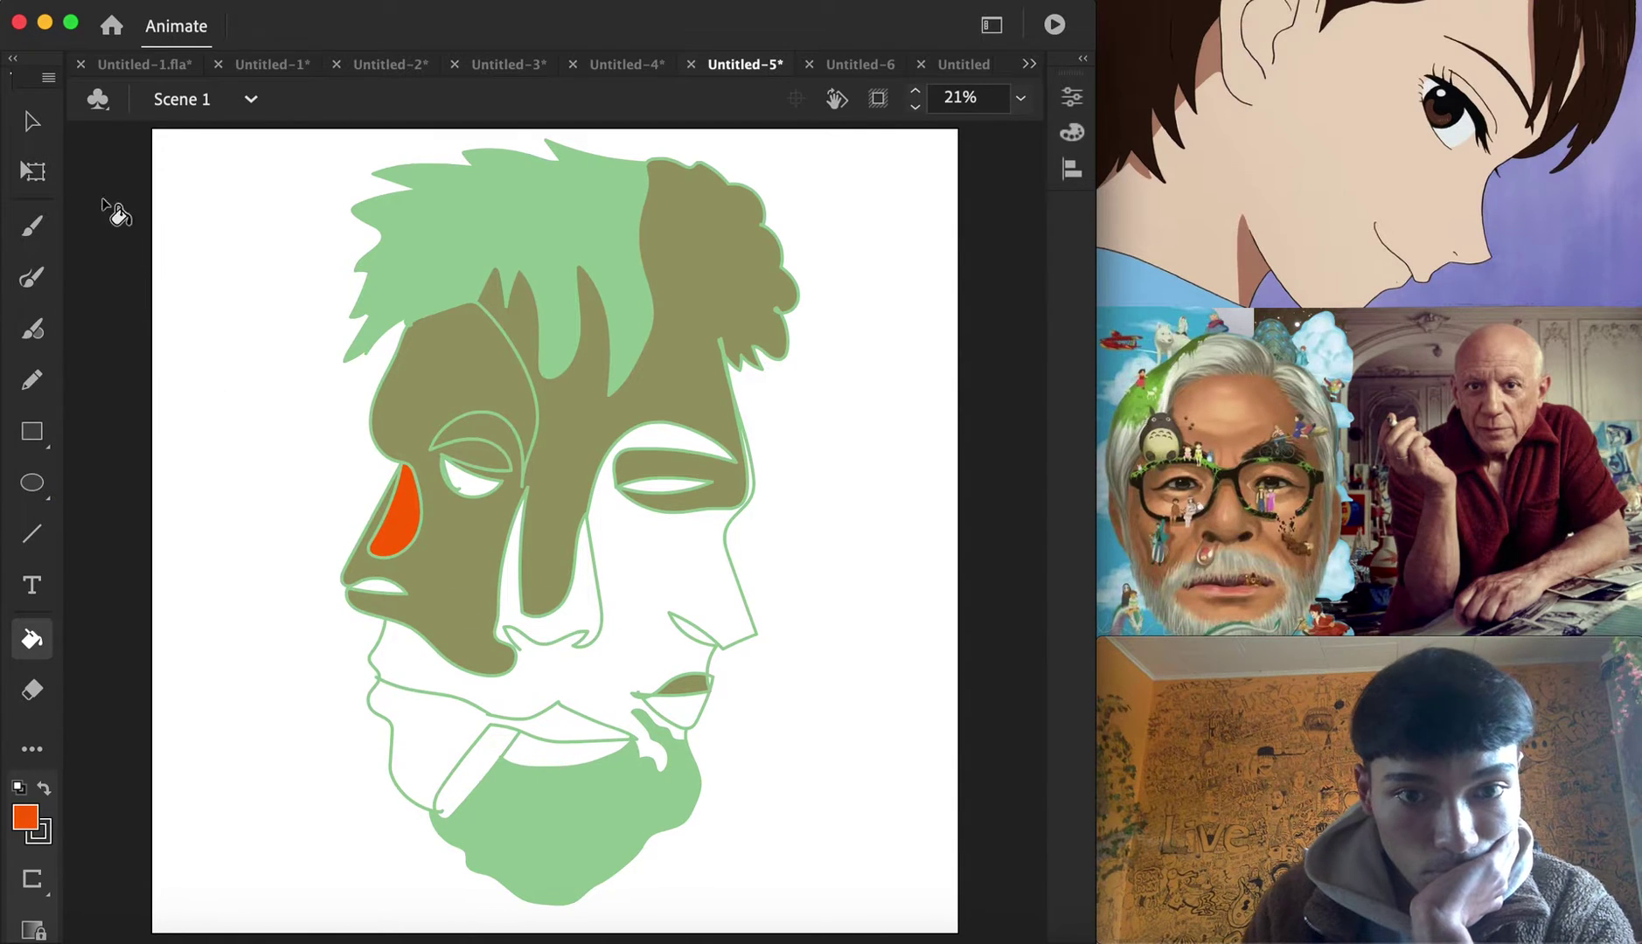
# Adjust the outlines at the olive area's lower tip and beside the right temple
pyautogui.click(31, 120)
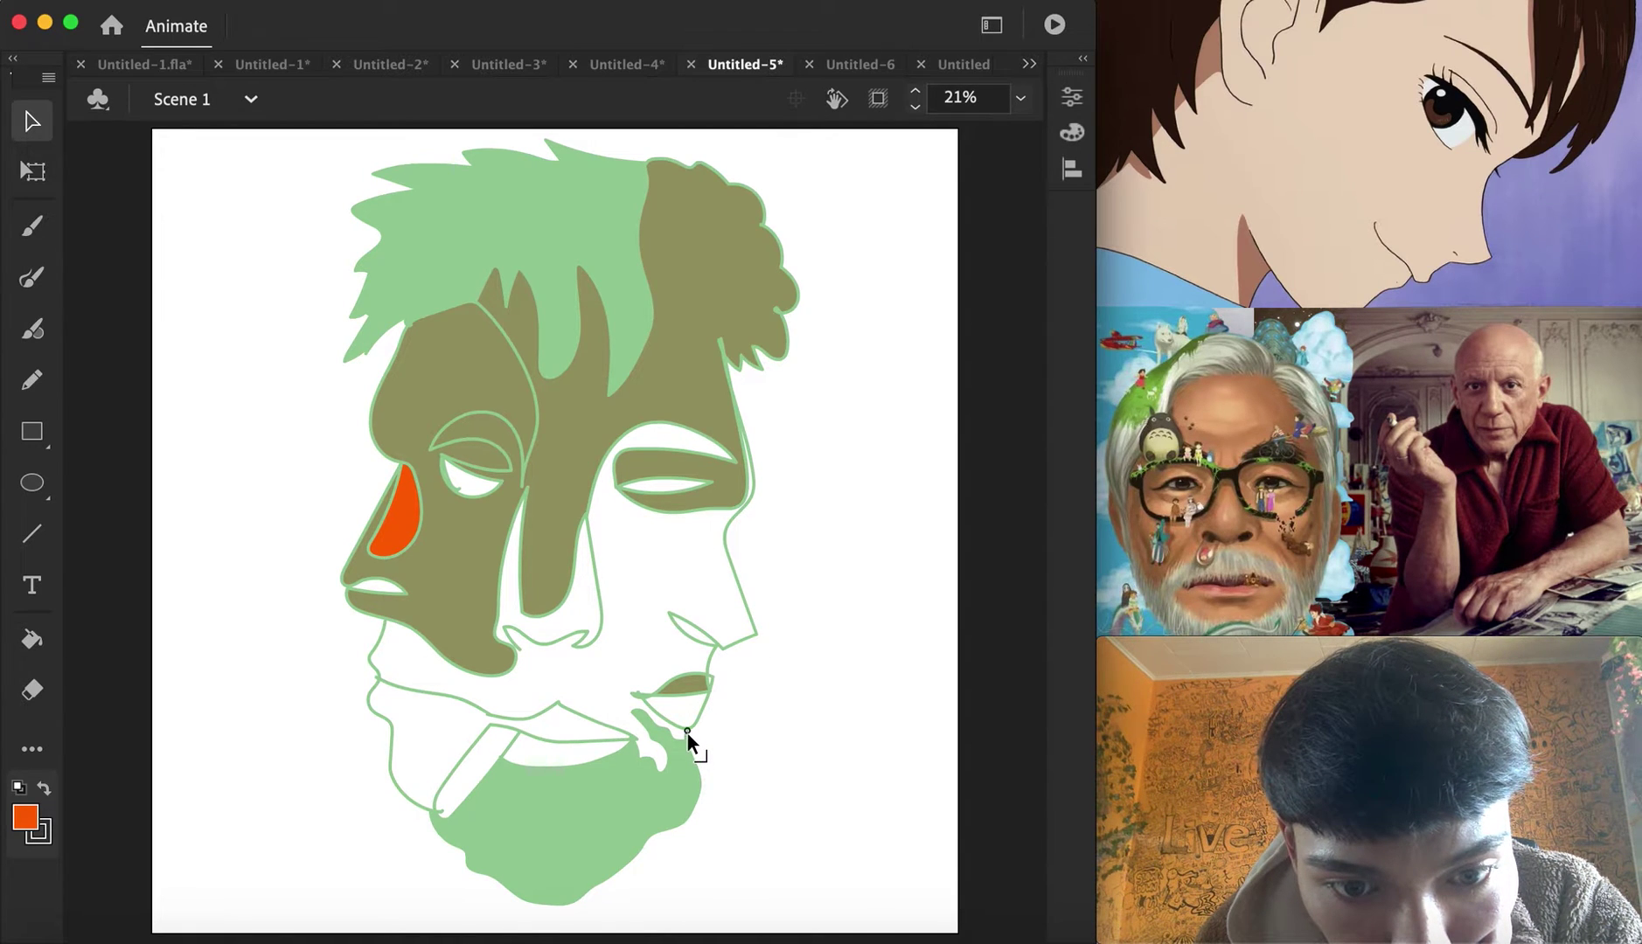
pyautogui.press('k')
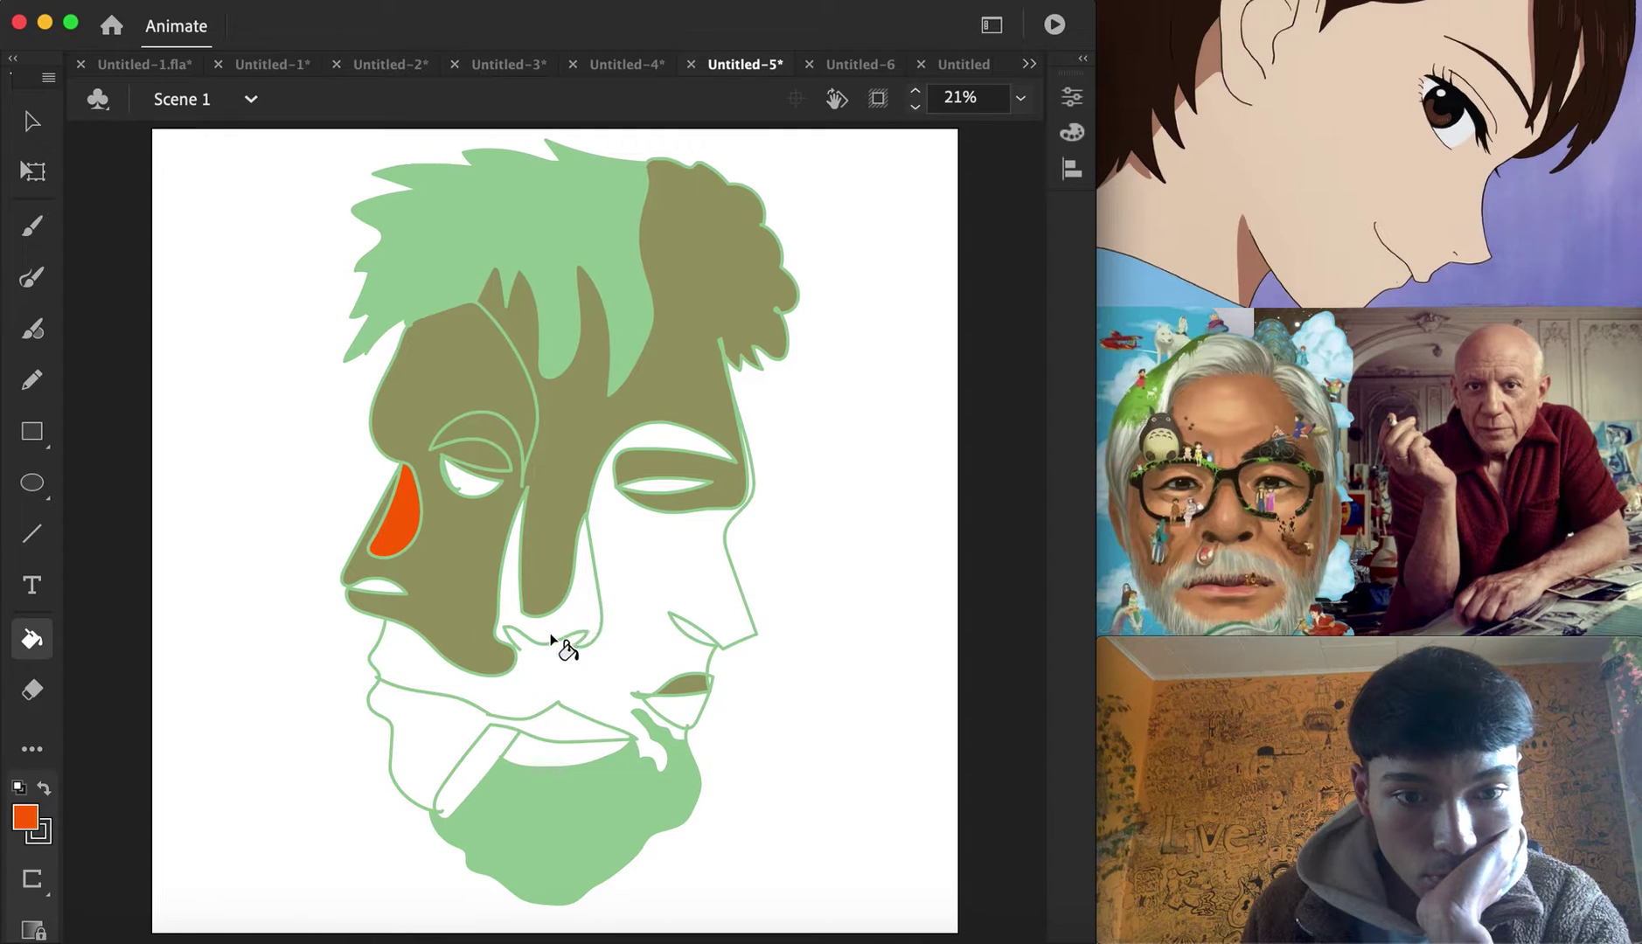
pyautogui.click(32, 121)
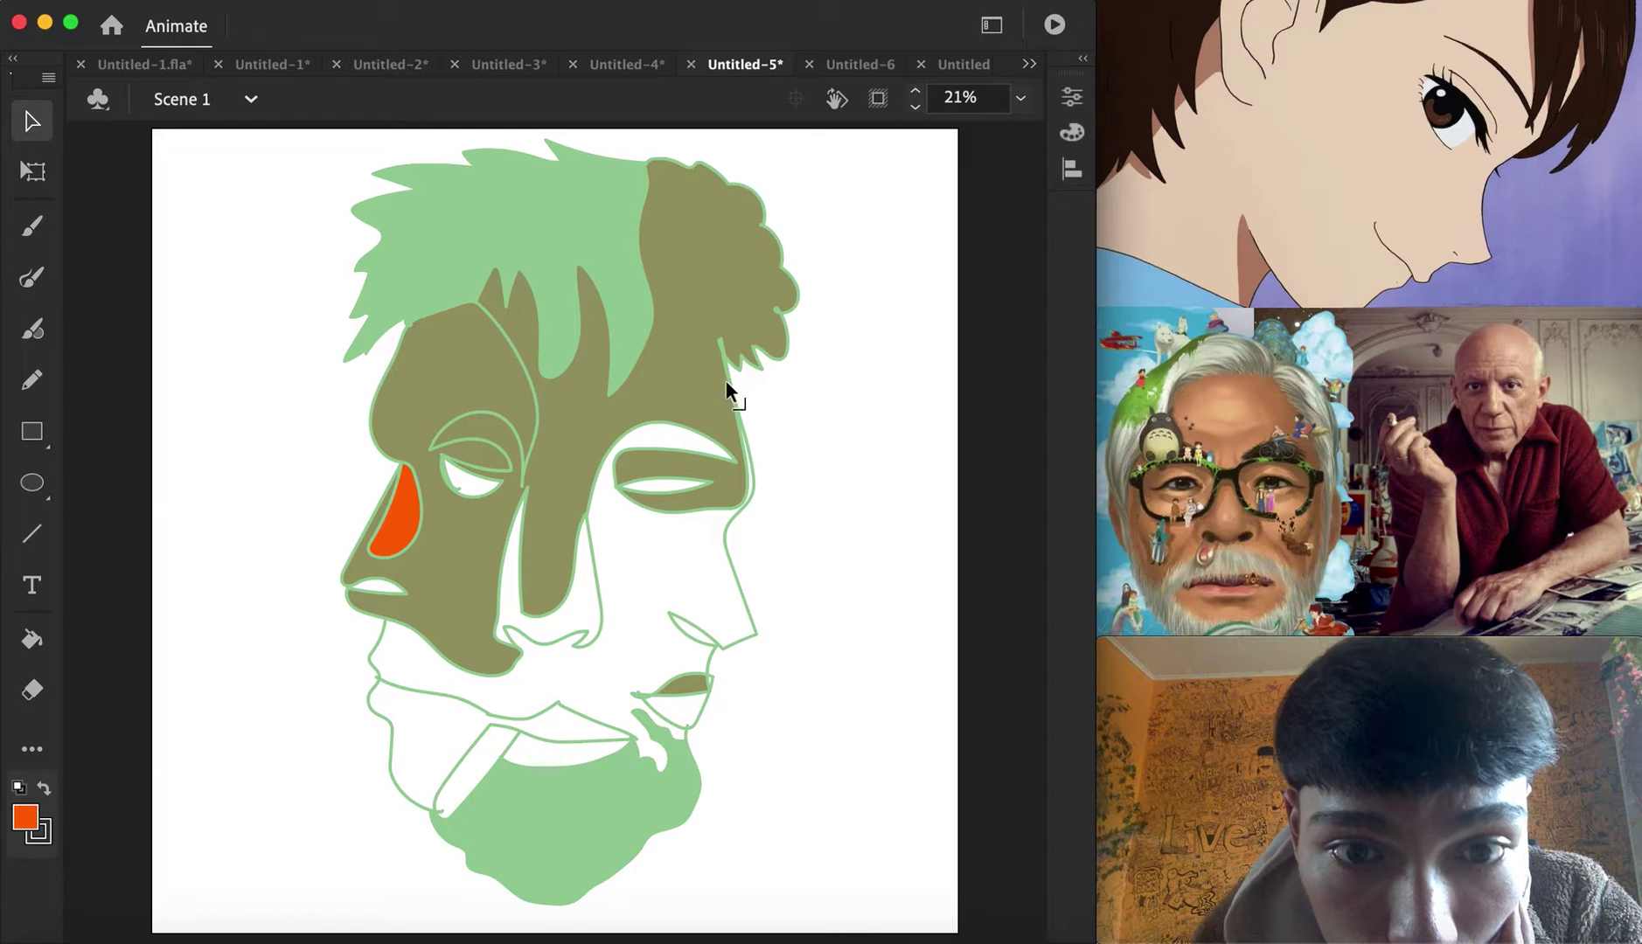
pyautogui.moveTo(762, 433); pyautogui.dragTo(756, 418)
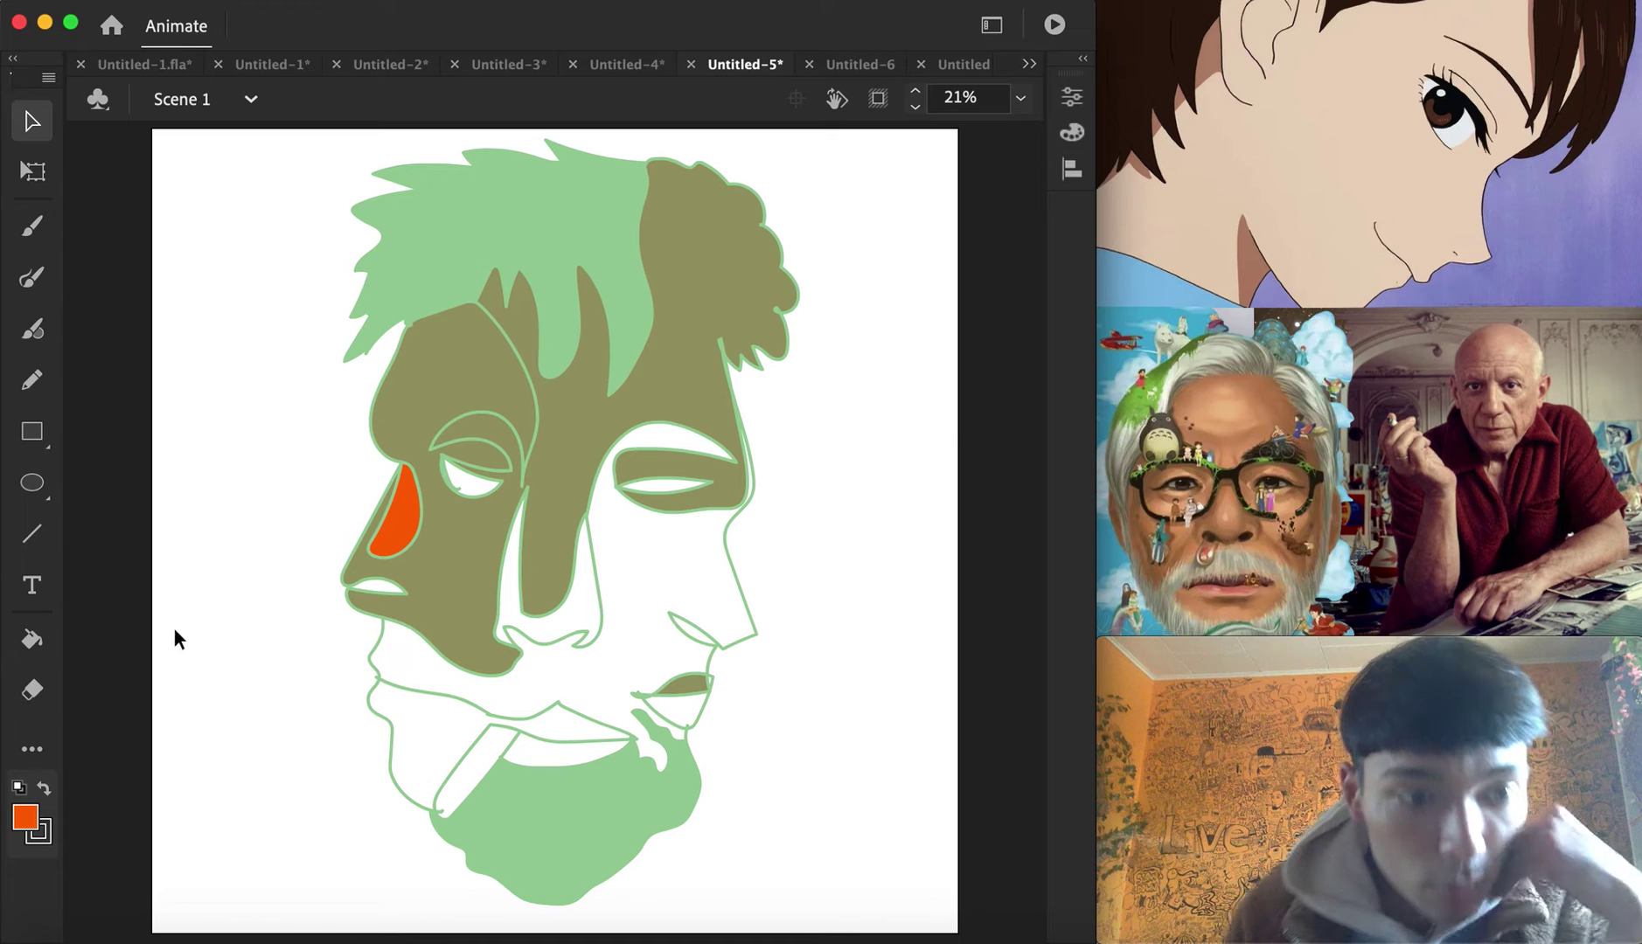
# Fill the lower face and the right-hand cheek and profile with yellow-green
pyautogui.click(31, 639)
pyautogui.click(26, 820)
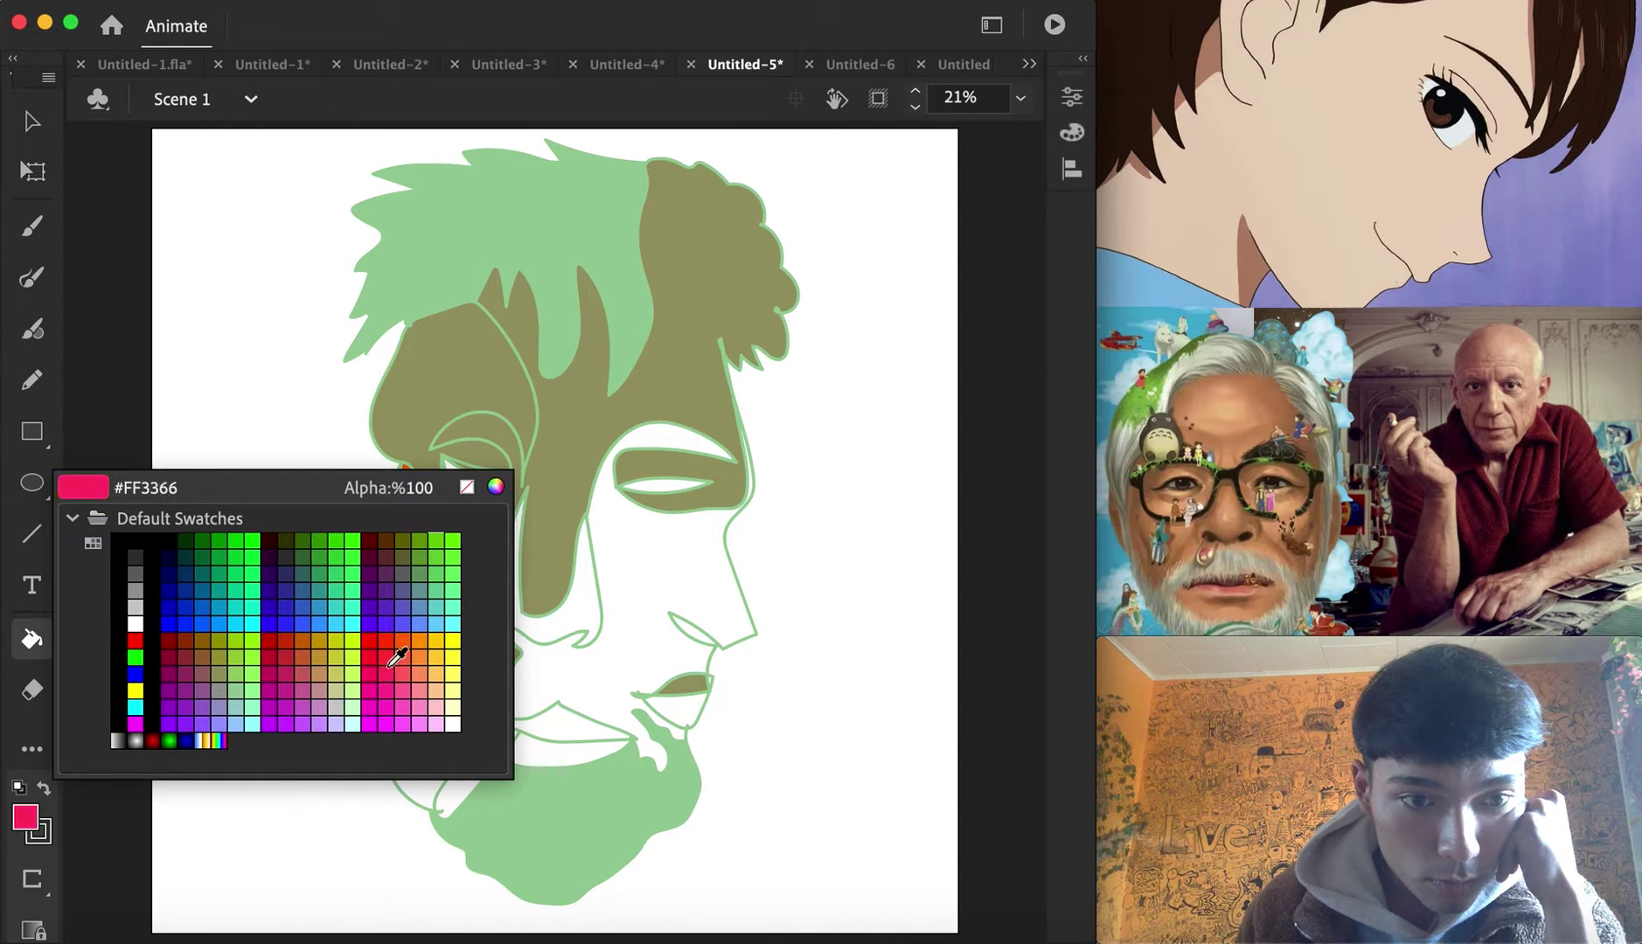
pyautogui.click(341, 651)
pyautogui.click(635, 666)
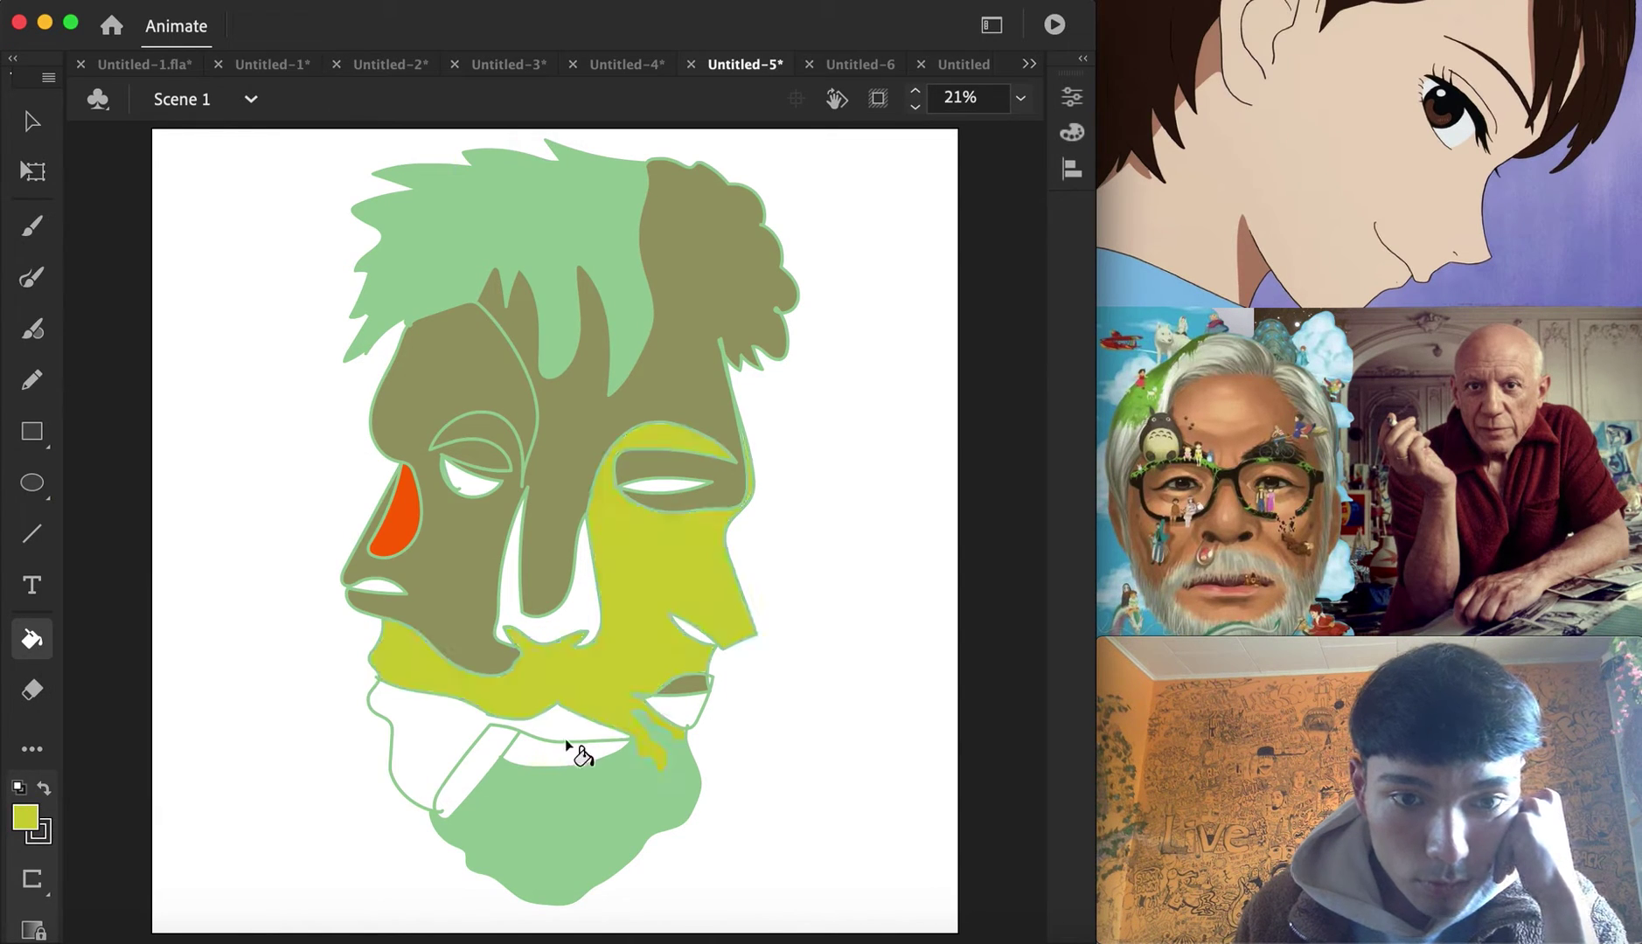
# Fill the central nose, lower-left jaw, remaining lip shapes, right nostril and both eye openings with orange-red
pyautogui.click(37, 826)
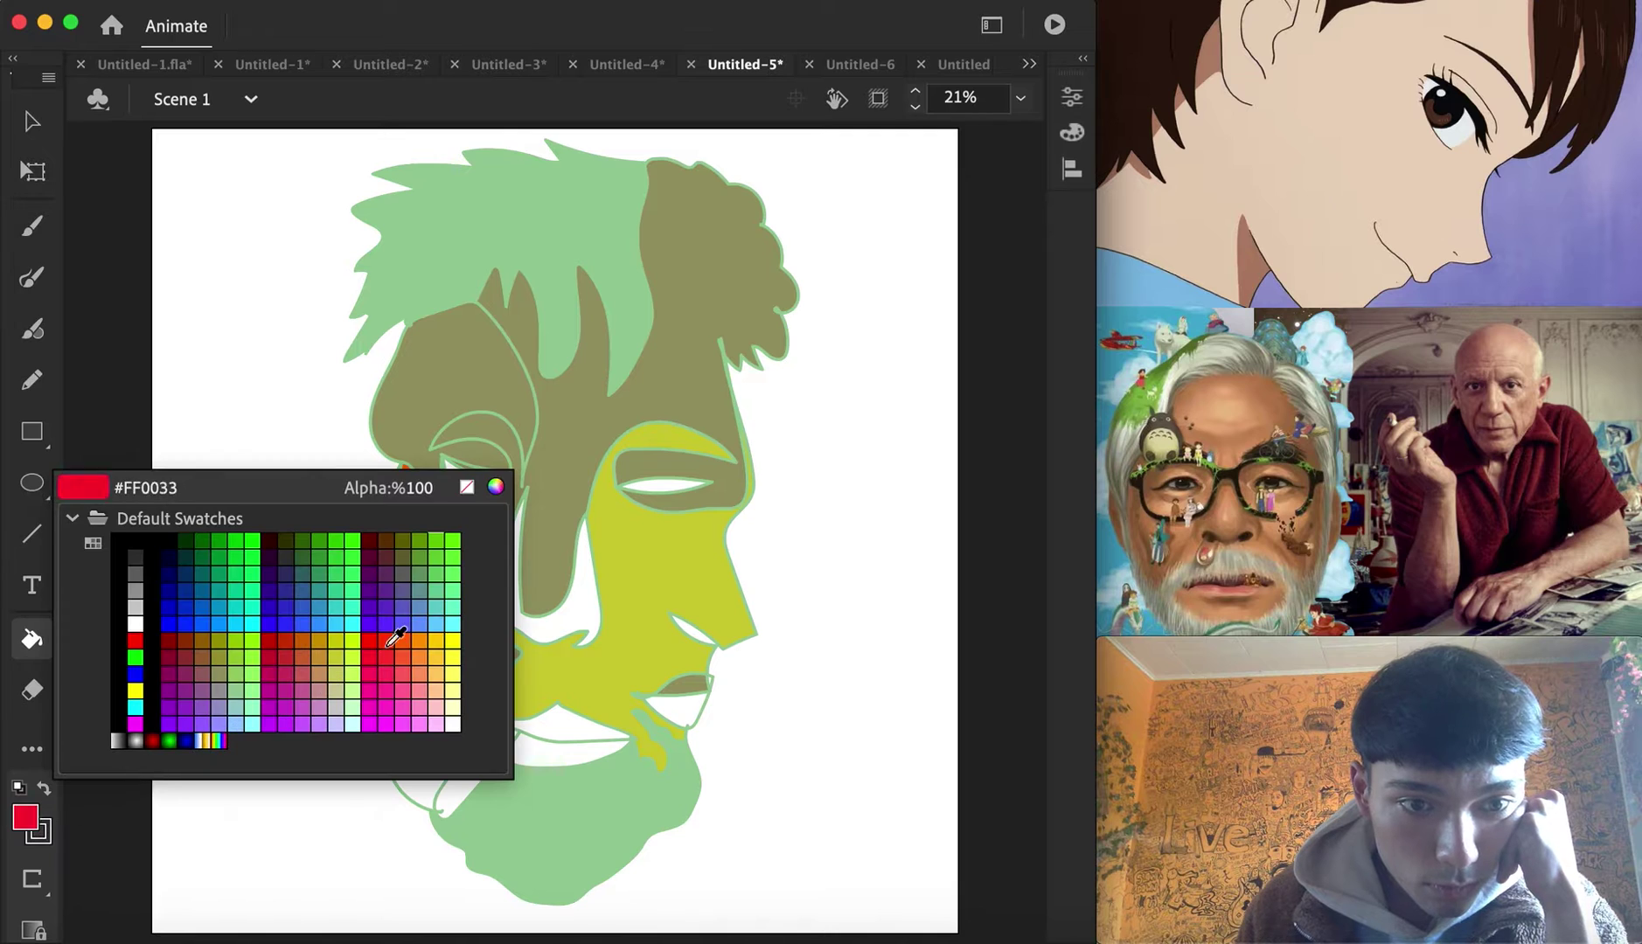
pyautogui.click(414, 630)
pyautogui.click(554, 622)
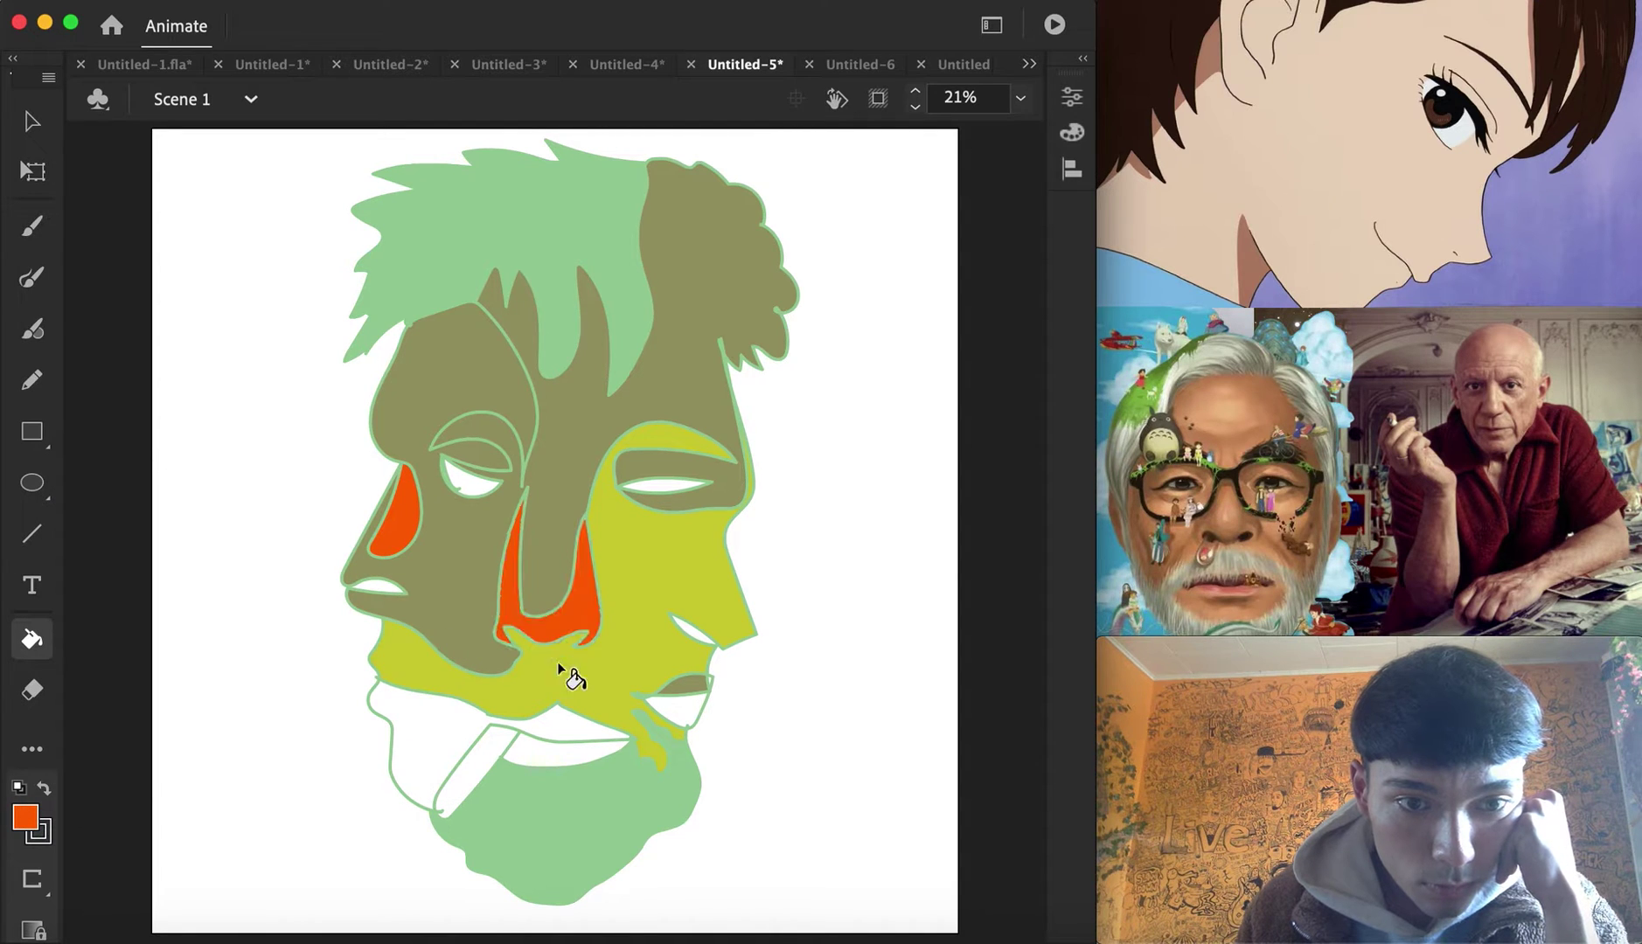
pyautogui.click(556, 729)
pyautogui.click(695, 715)
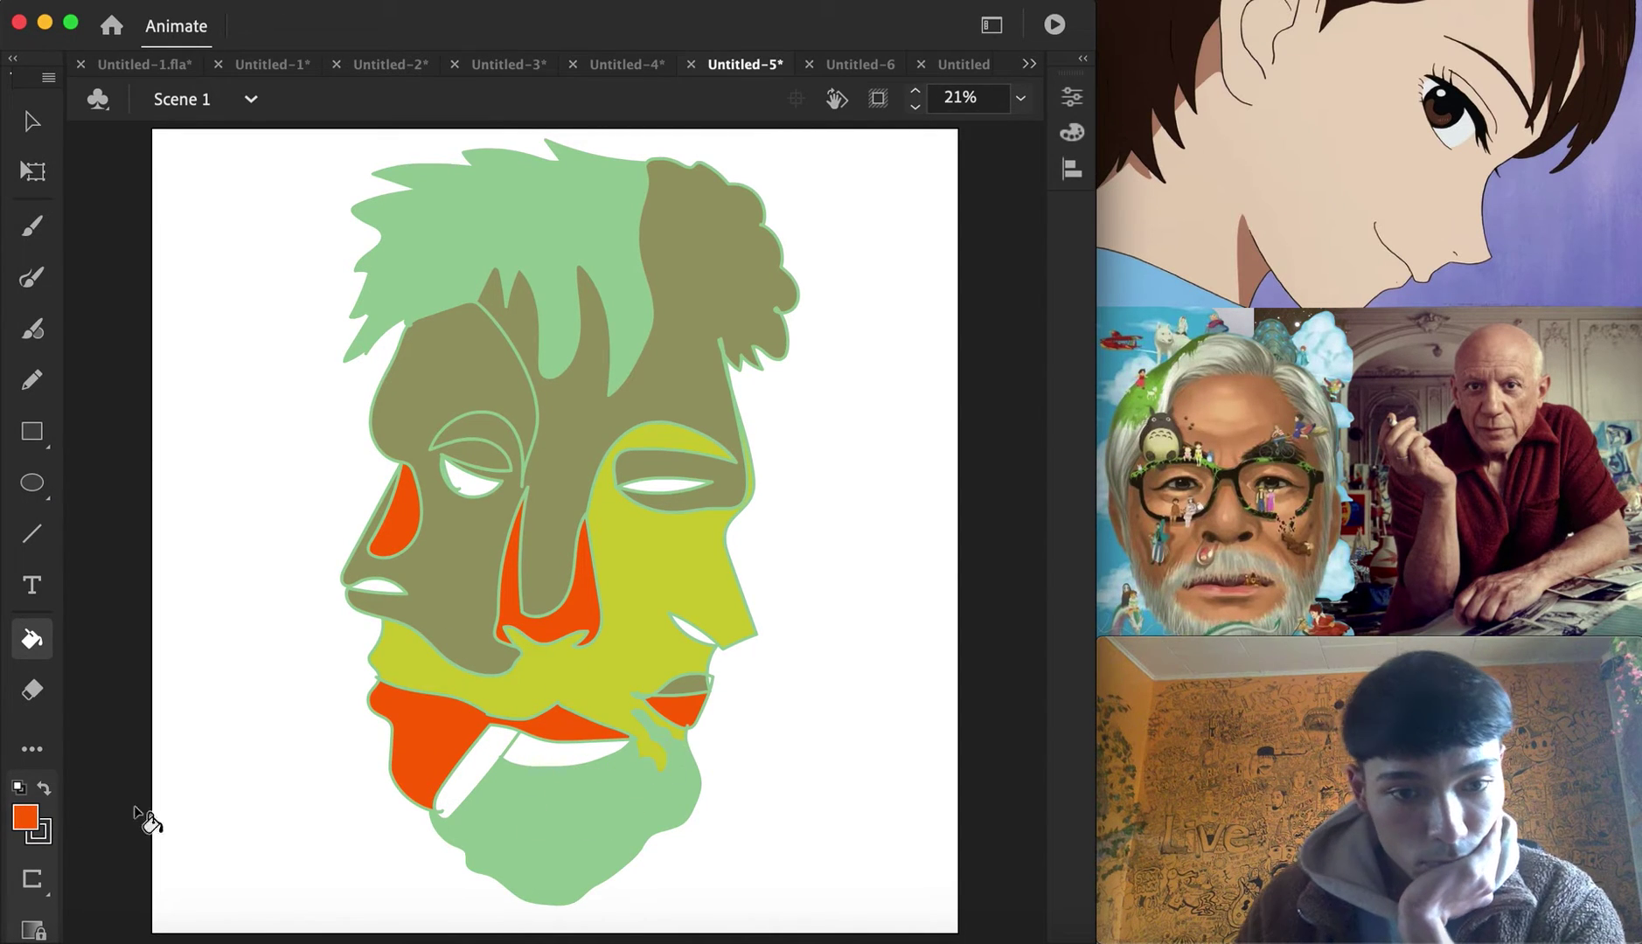
pyautogui.click(698, 632)
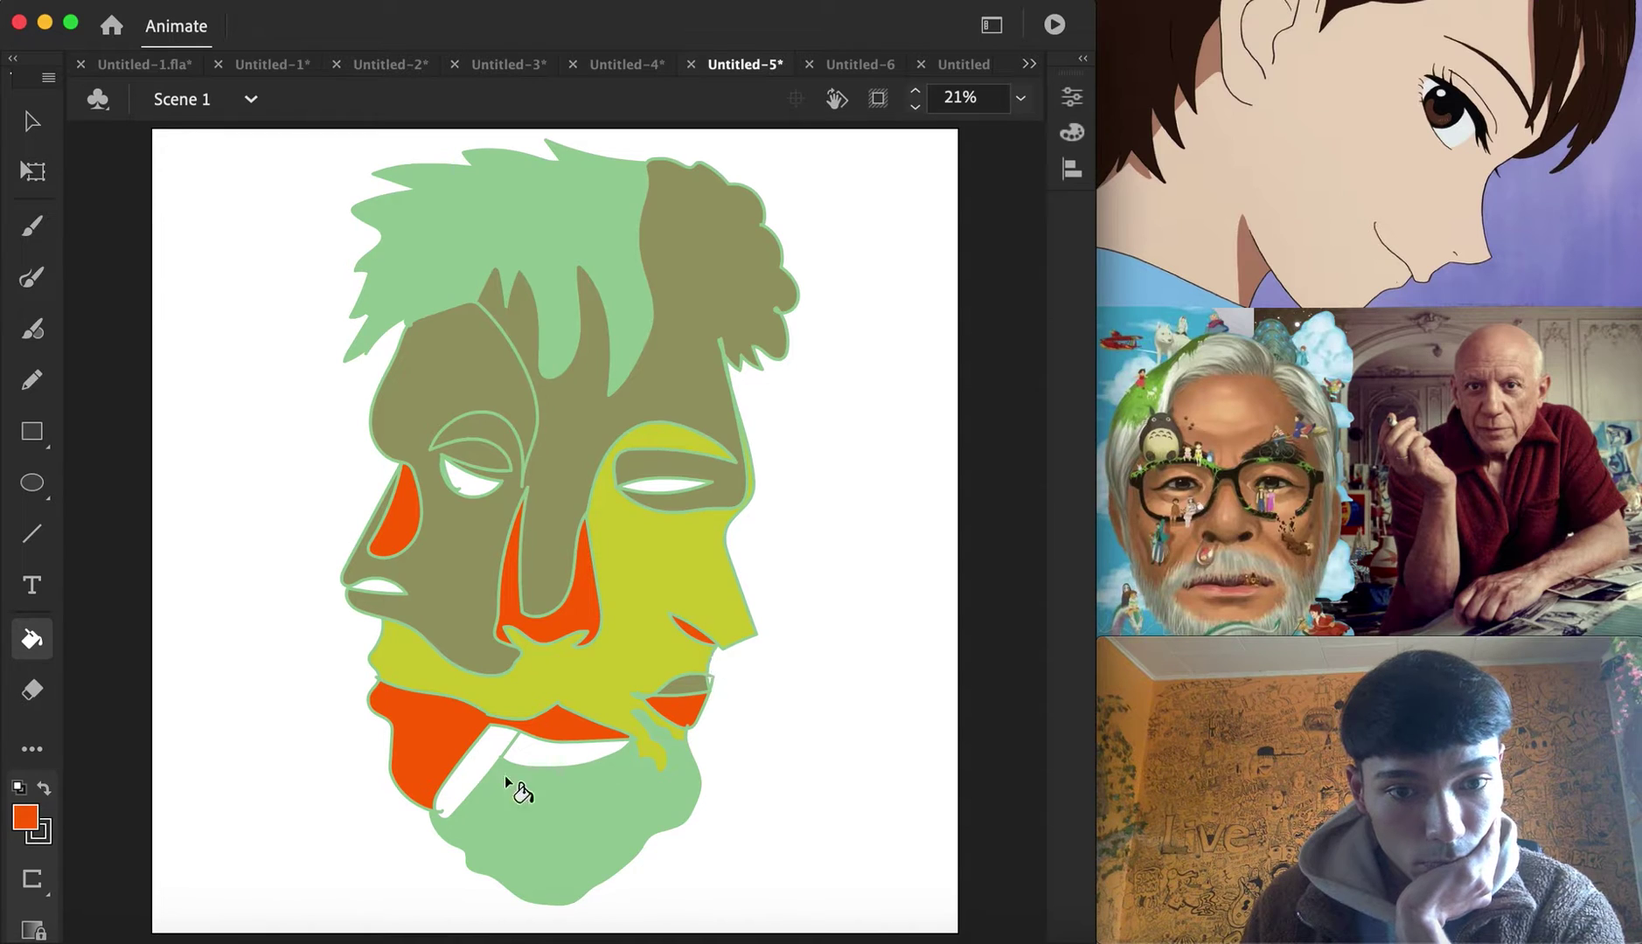
pyautogui.click(664, 487)
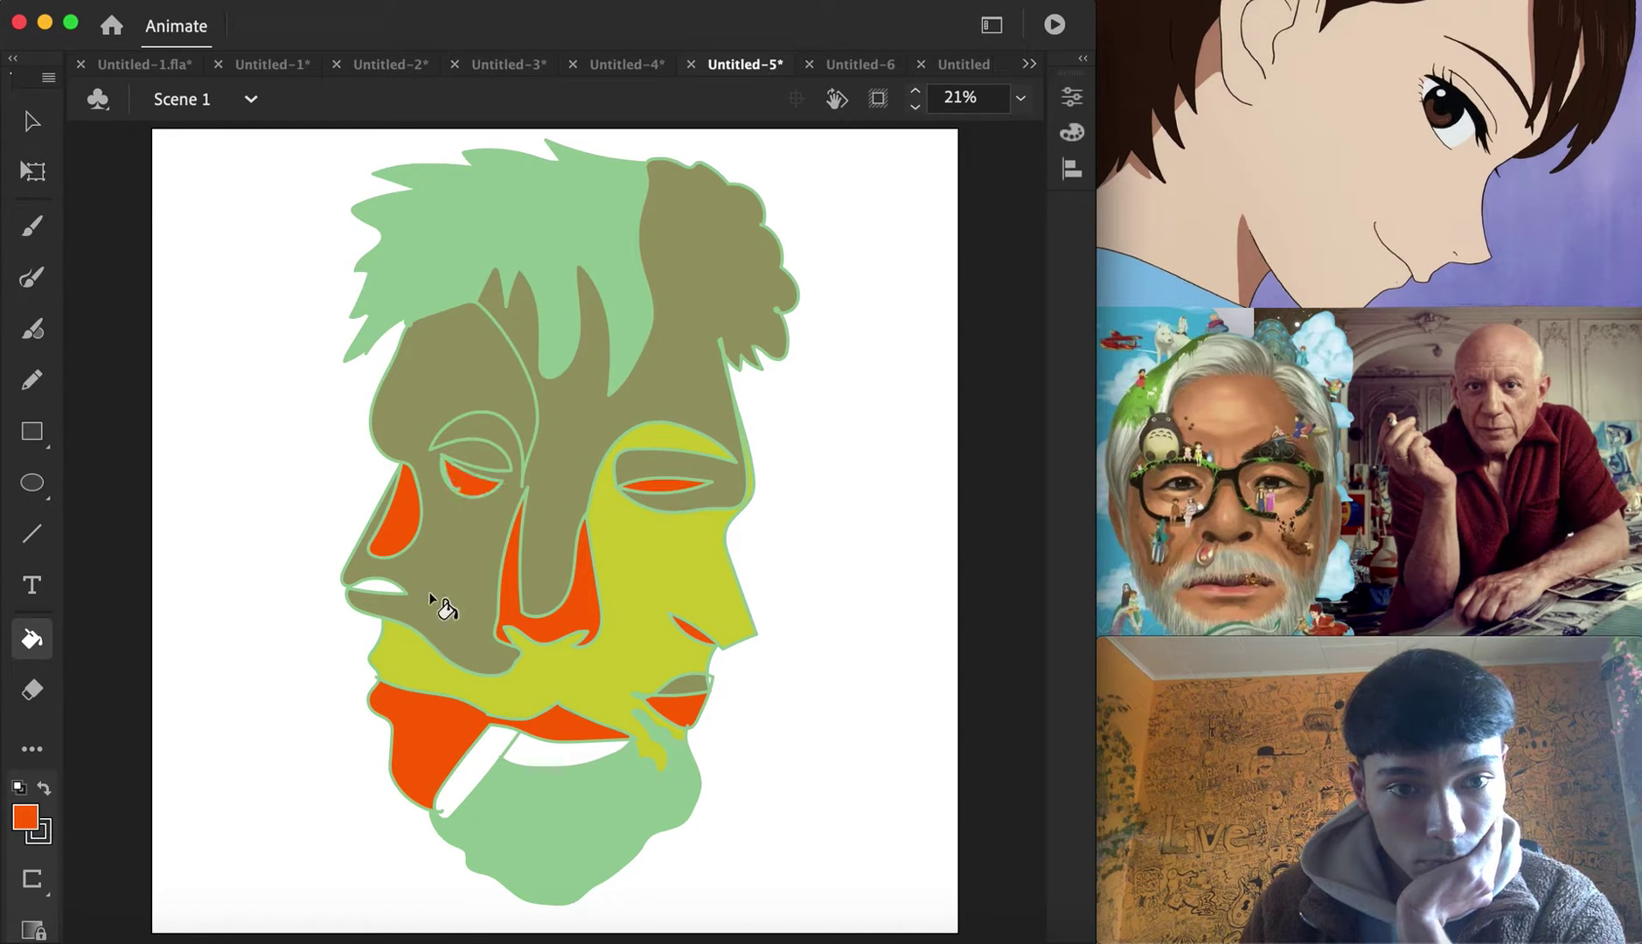
pyautogui.click(398, 594)
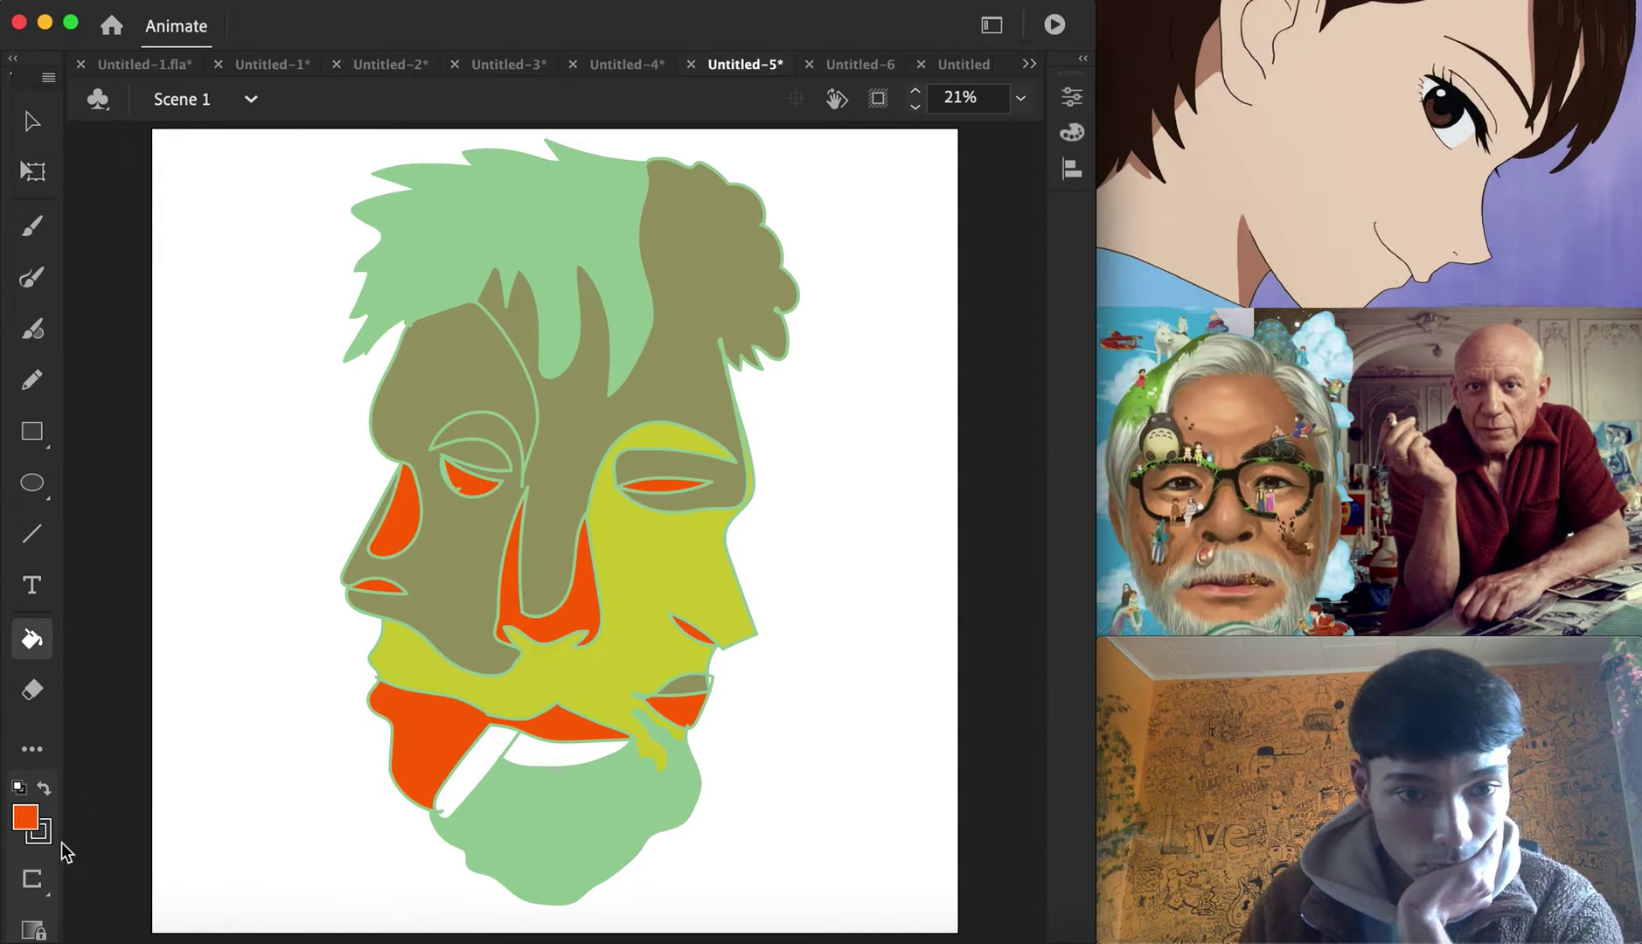
# Fill the central mouth's lower lip with pale yellow-green and the cigarette with bright green
pyautogui.click(38, 829)
pyautogui.click(353, 663)
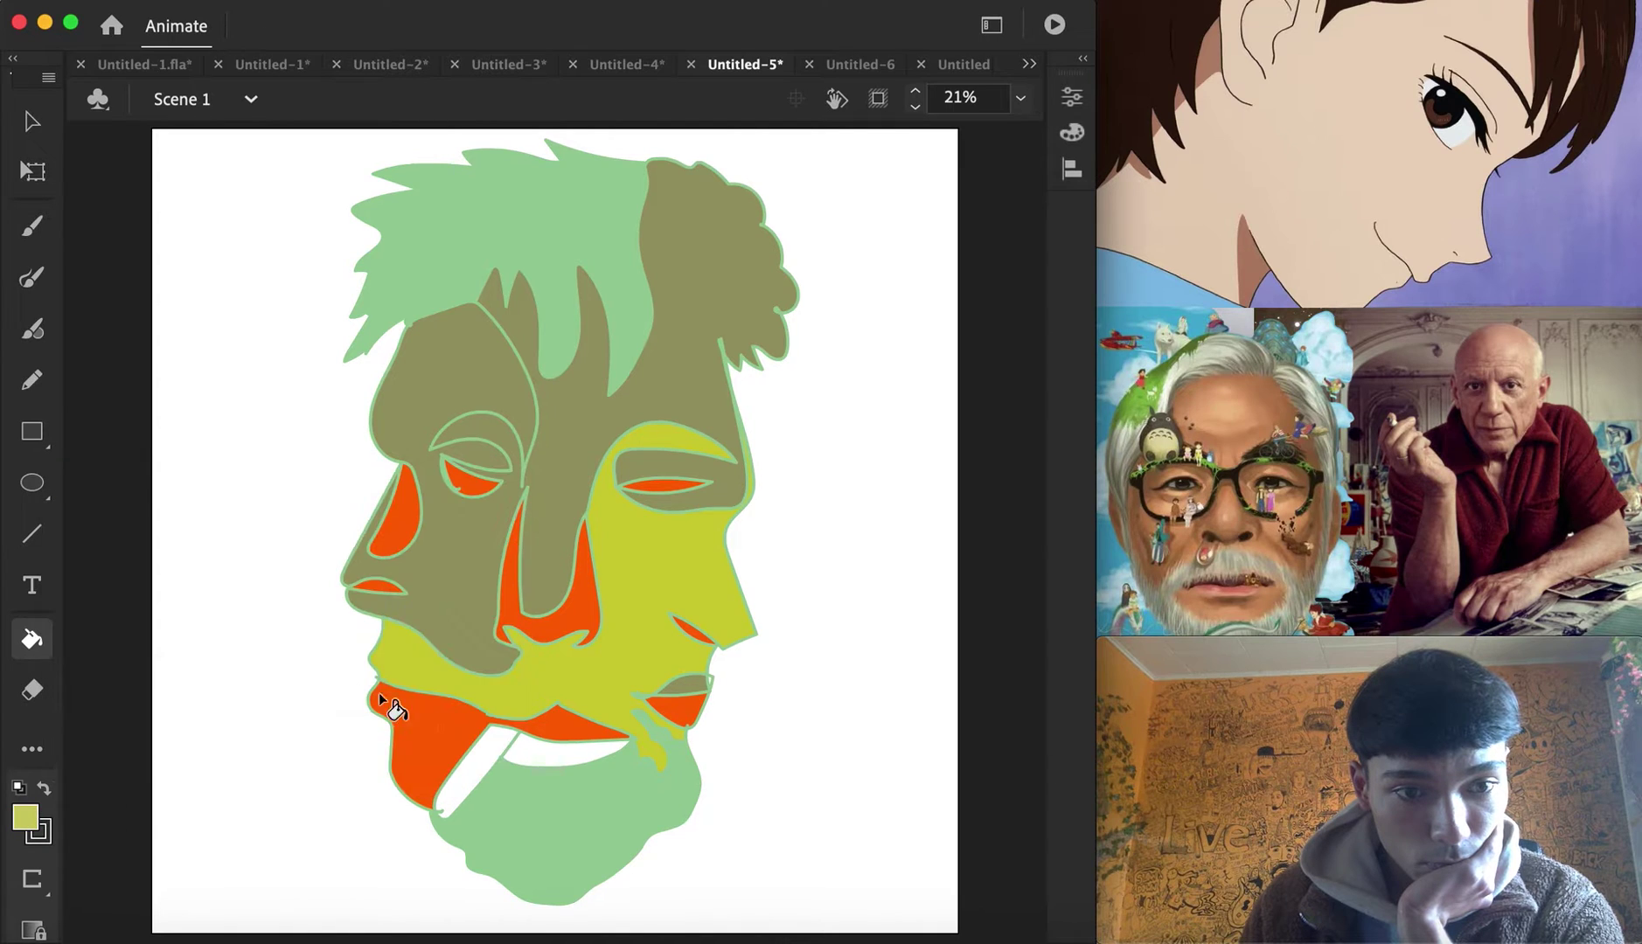
pyautogui.click(562, 763)
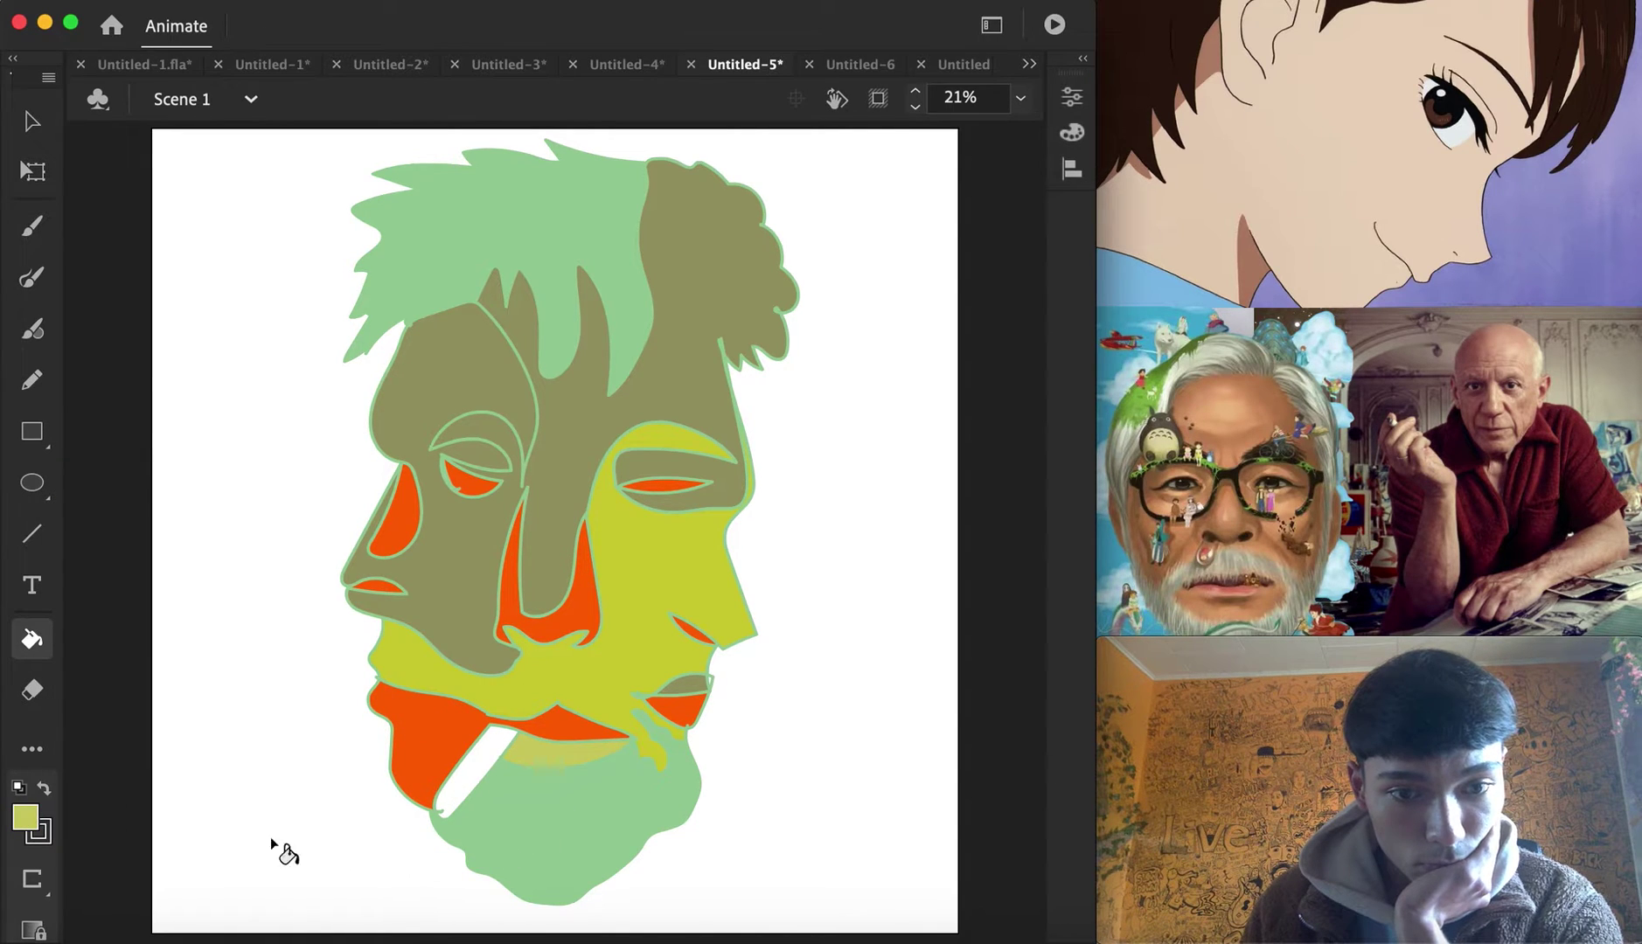
pyautogui.click(35, 821)
pyautogui.click(232, 658)
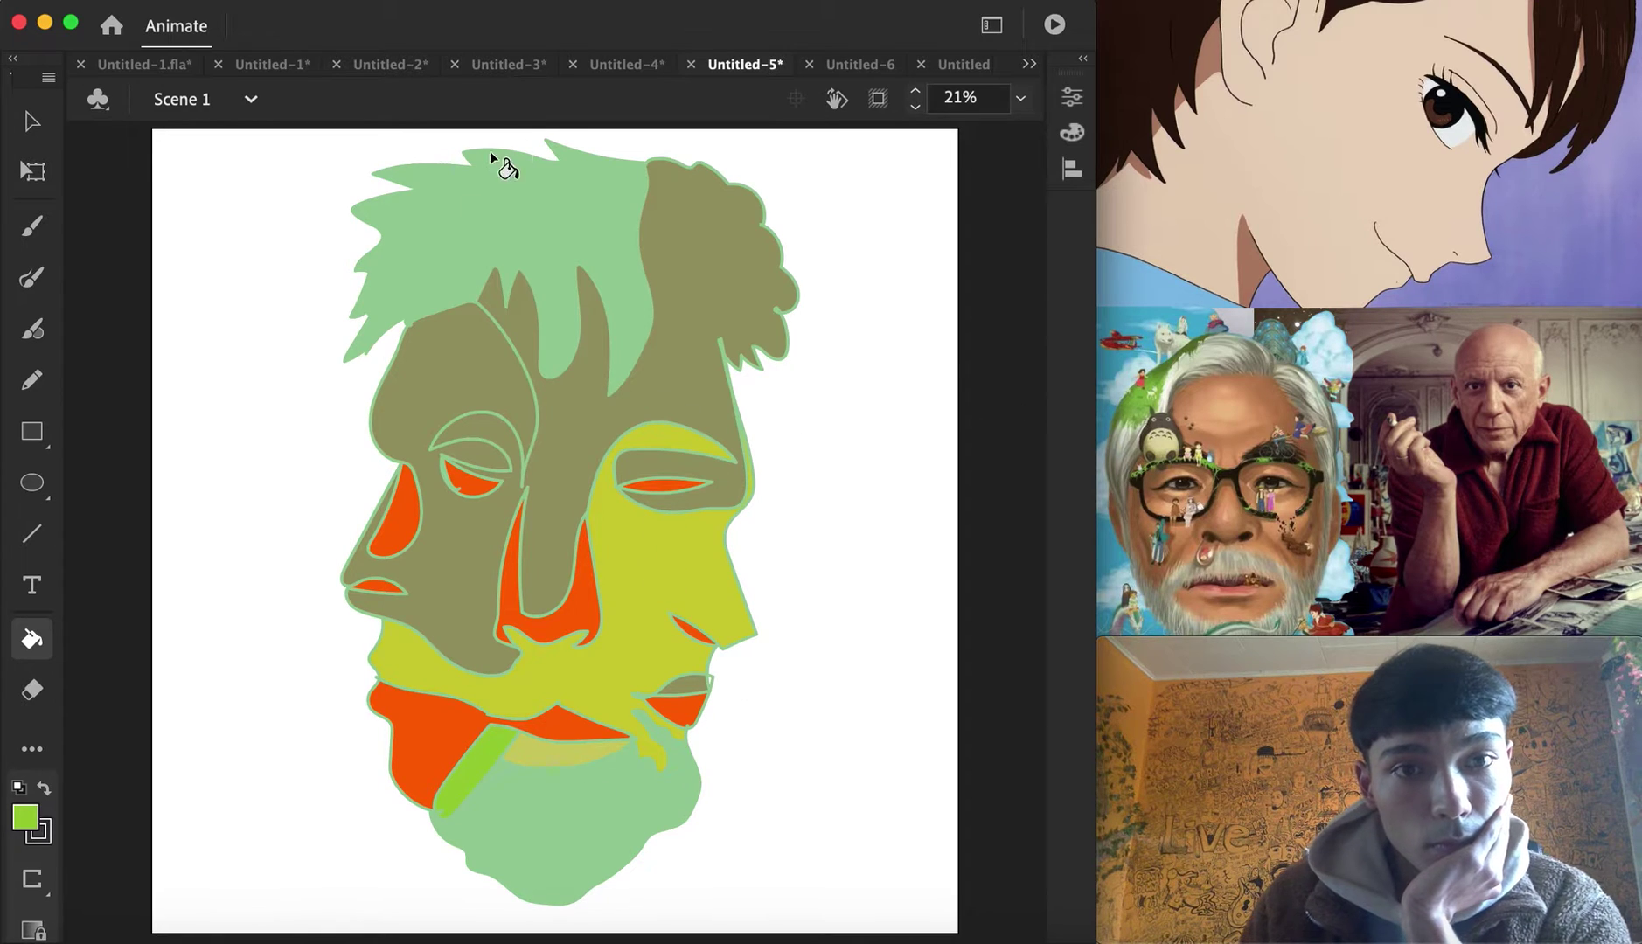
# In the blank Untitled-6 document, draw brush outlines of the long nose with nostrils and the full lips
pyautogui.click(853, 72)
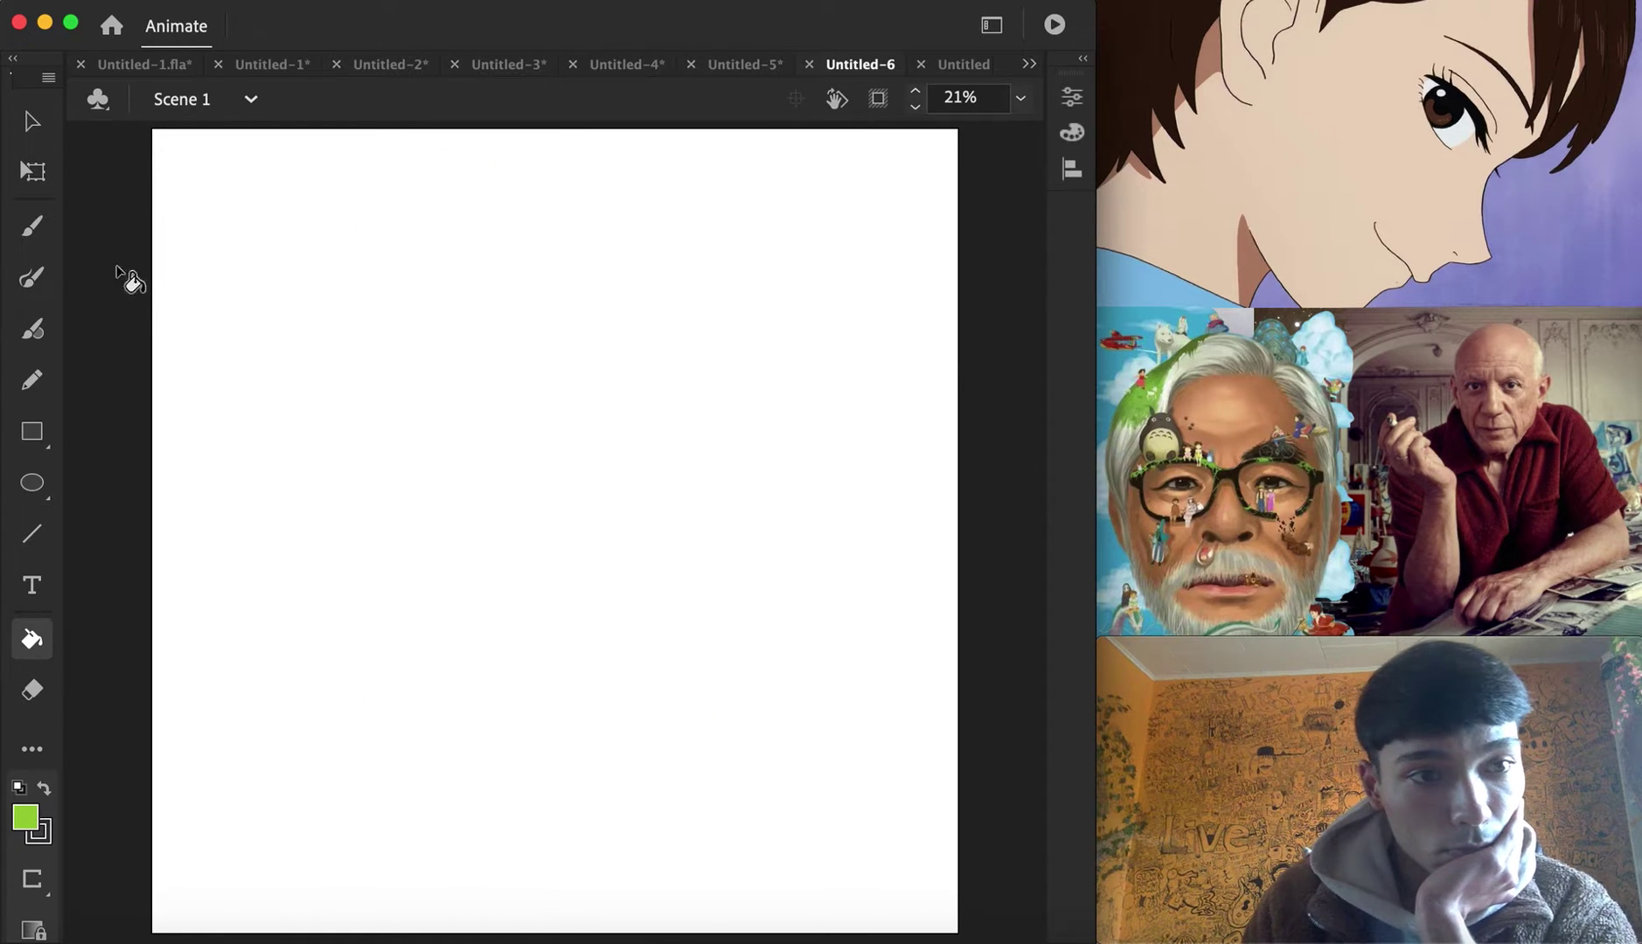
pyautogui.click(36, 293)
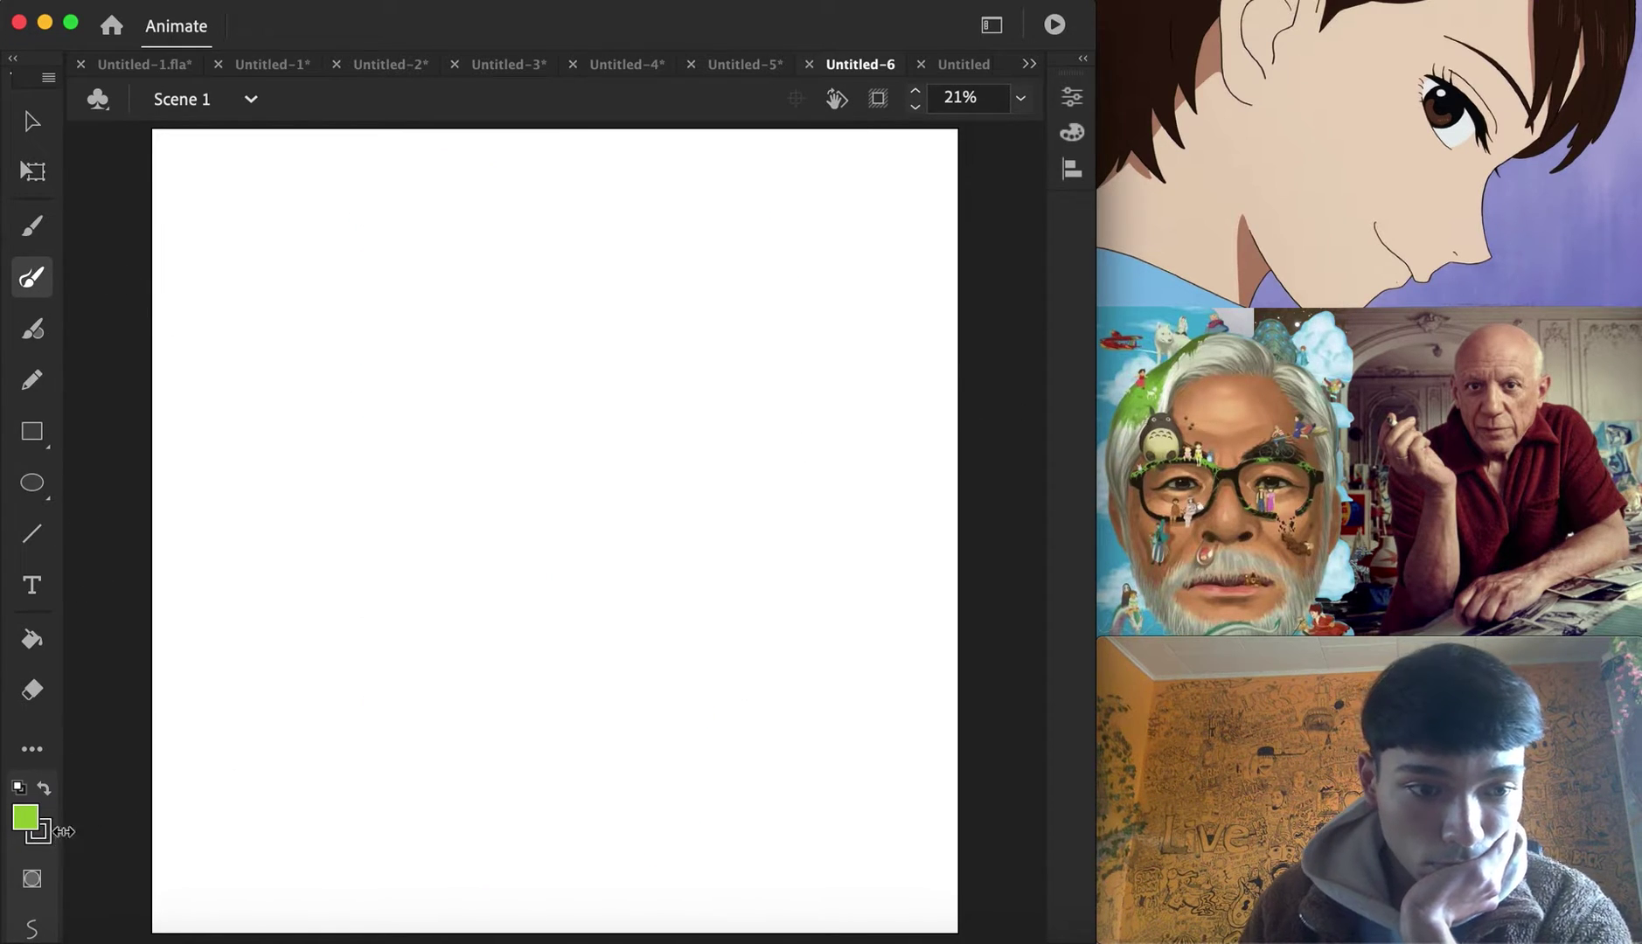
pyautogui.moveTo(495, 601)
pyautogui.mouseDown()
pyautogui.moveTo(495, 580)
pyautogui.moveTo(560, 601)
pyautogui.mouseUp()
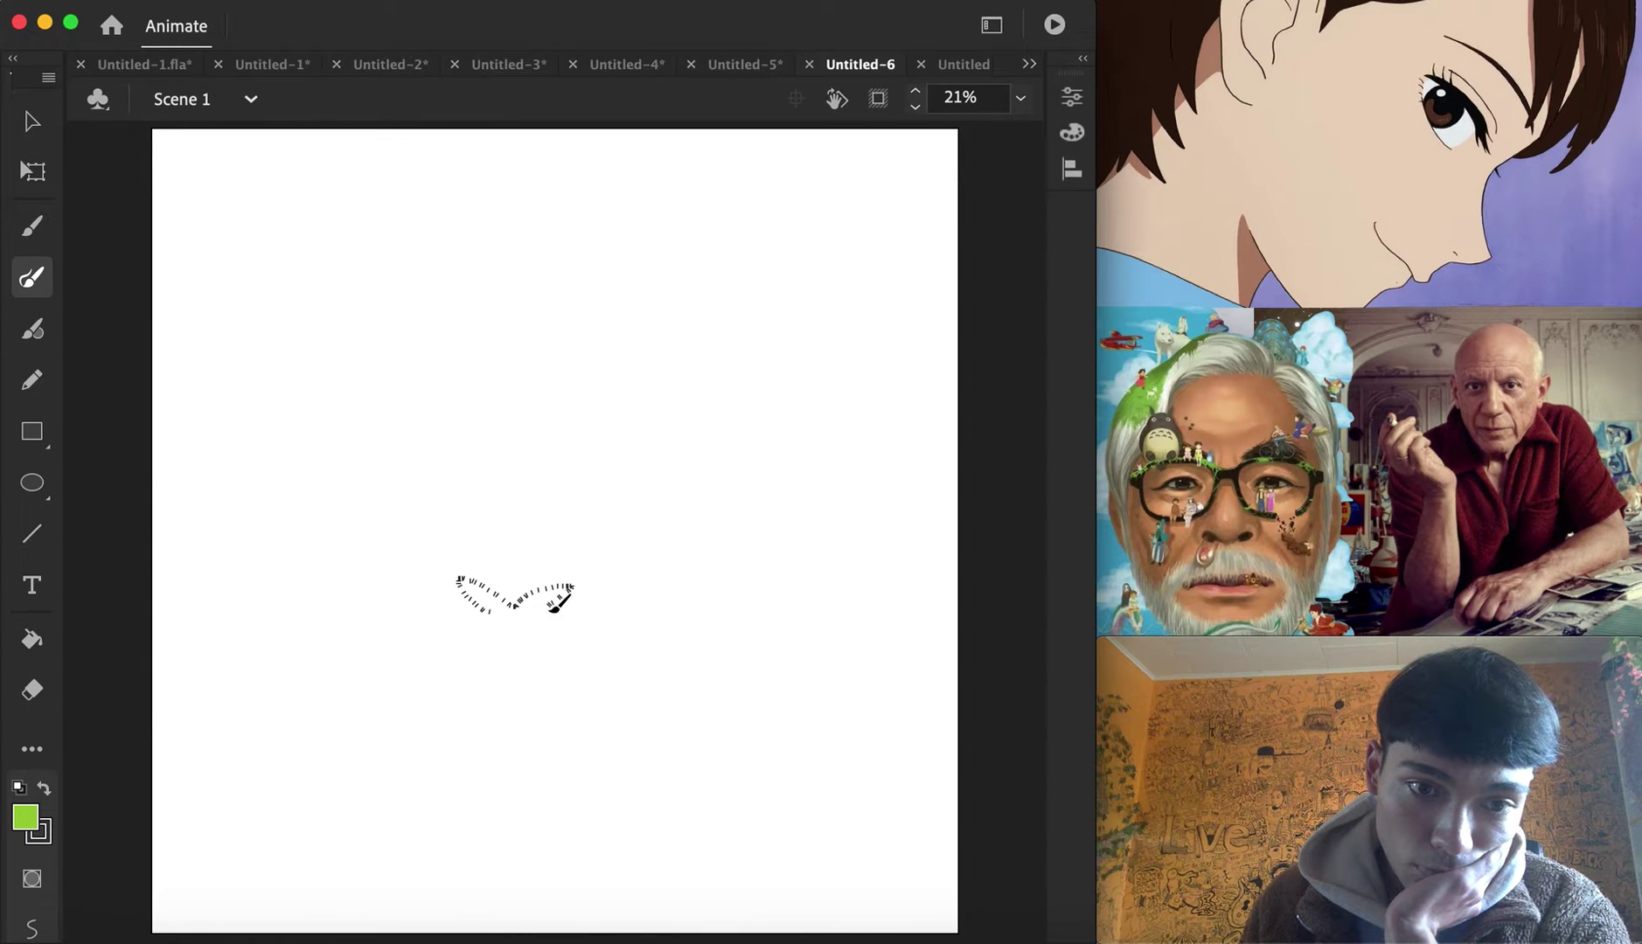
pyautogui.moveTo(570, 463)
pyautogui.mouseDown()
pyautogui.moveTo(551, 491)
pyautogui.moveTo(486, 388)
pyautogui.moveTo(440, 568)
pyautogui.moveTo(486, 609)
pyautogui.moveTo(465, 648)
pyautogui.moveTo(521, 675)
pyautogui.mouseUp()
pyautogui.moveTo(651, 719); pyautogui.dragTo(463, 673)
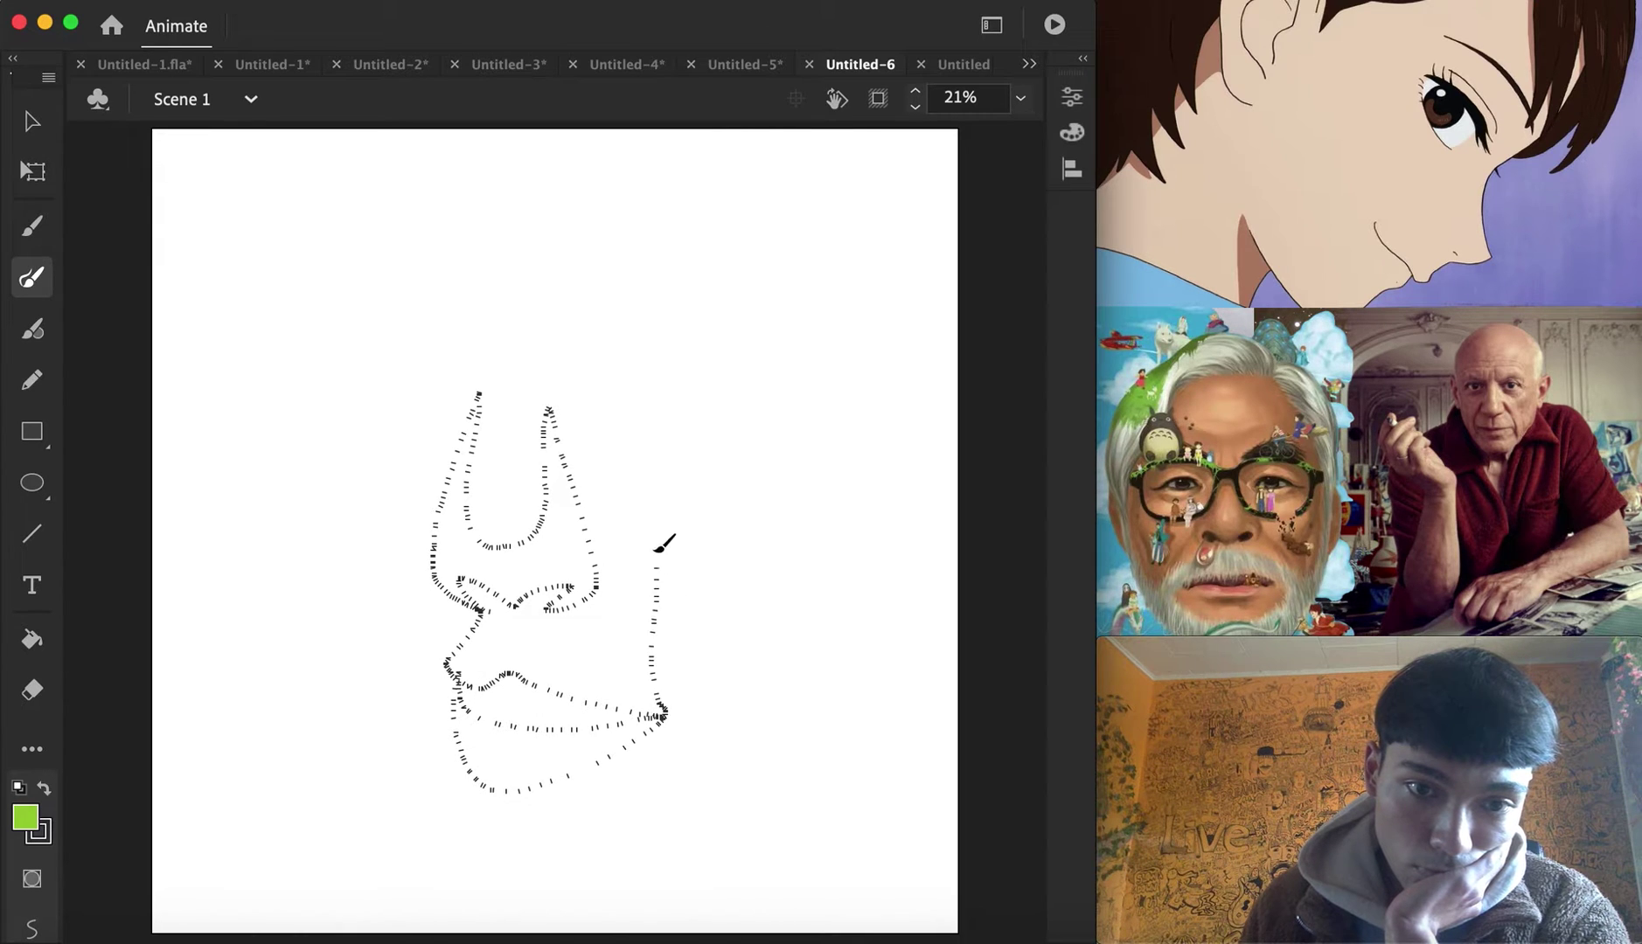
# Draw both eyes with their lids and brows, and the angular face contour with a pointed ear beside the right eye
pyautogui.moveTo(632, 265)
pyautogui.mouseDown()
pyautogui.moveTo(752, 288)
pyautogui.moveTo(608, 336)
pyautogui.moveTo(719, 367)
pyautogui.moveTo(712, 404)
pyautogui.moveTo(622, 385)
pyautogui.mouseUp()
pyautogui.moveTo(765, 425)
pyautogui.mouseDown()
pyautogui.moveTo(865, 359)
pyautogui.moveTo(647, 809)
pyautogui.moveTo(535, 854)
pyautogui.moveTo(472, 835)
pyautogui.moveTo(341, 712)
pyautogui.moveTo(305, 509)
pyautogui.mouseUp()
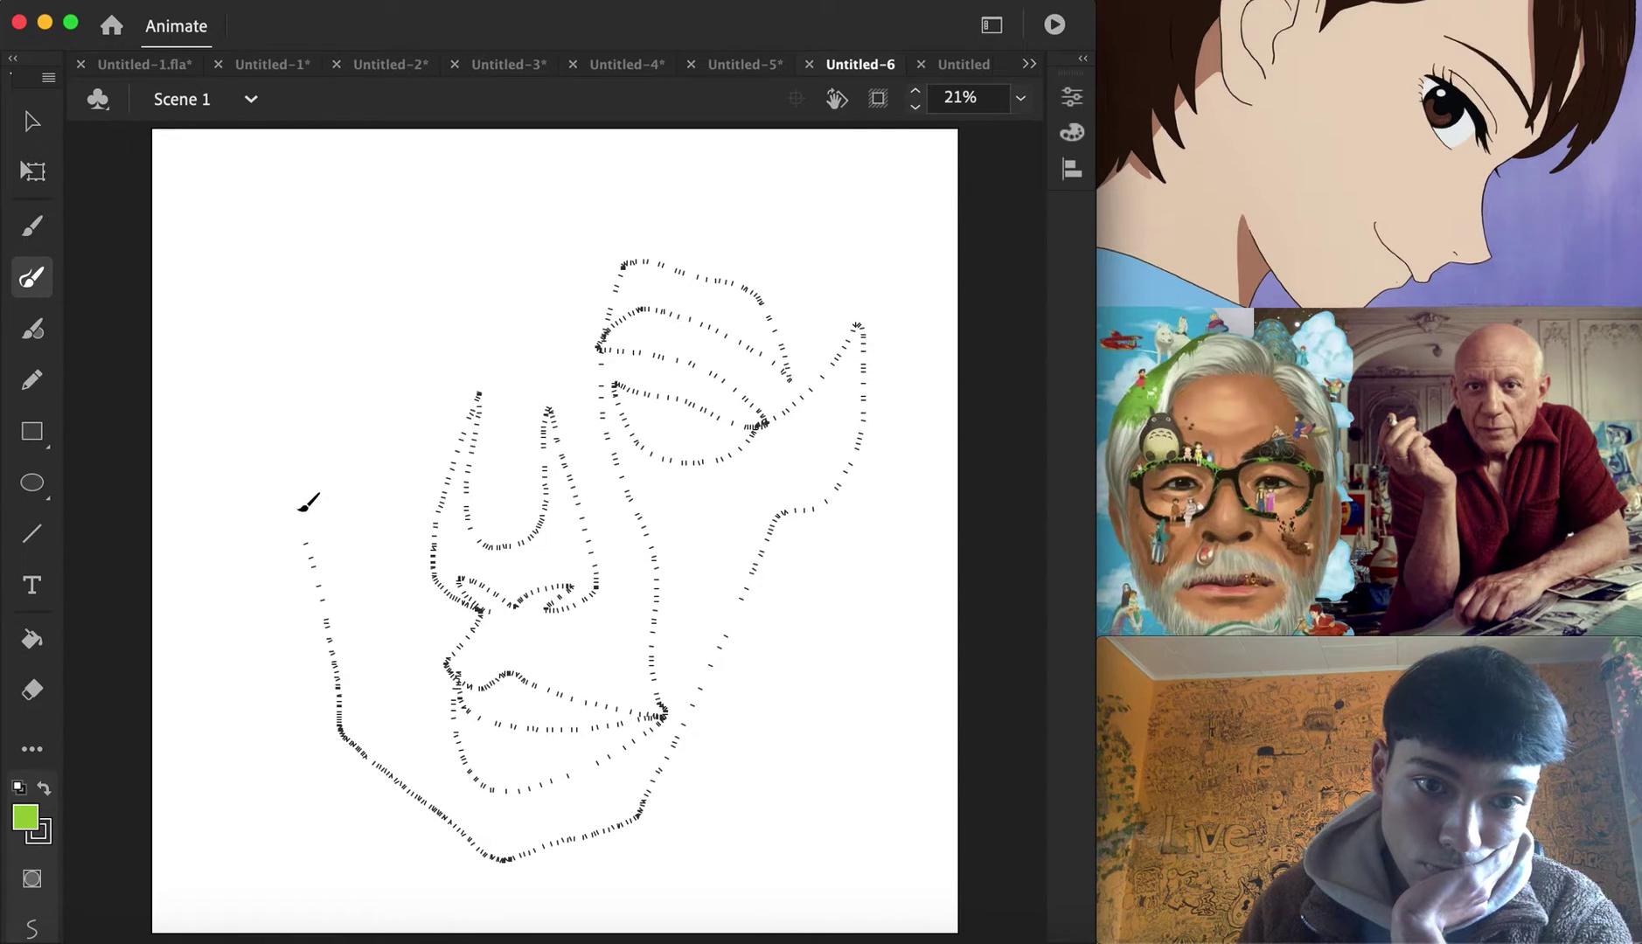
pyautogui.moveTo(319, 313)
pyautogui.mouseDown()
pyautogui.moveTo(478, 306)
pyautogui.moveTo(299, 340)
pyautogui.moveTo(423, 366)
pyautogui.mouseUp()
pyautogui.moveTo(308, 395)
pyautogui.mouseDown()
pyautogui.moveTo(342, 437)
pyautogui.moveTo(447, 382)
pyautogui.mouseUp()
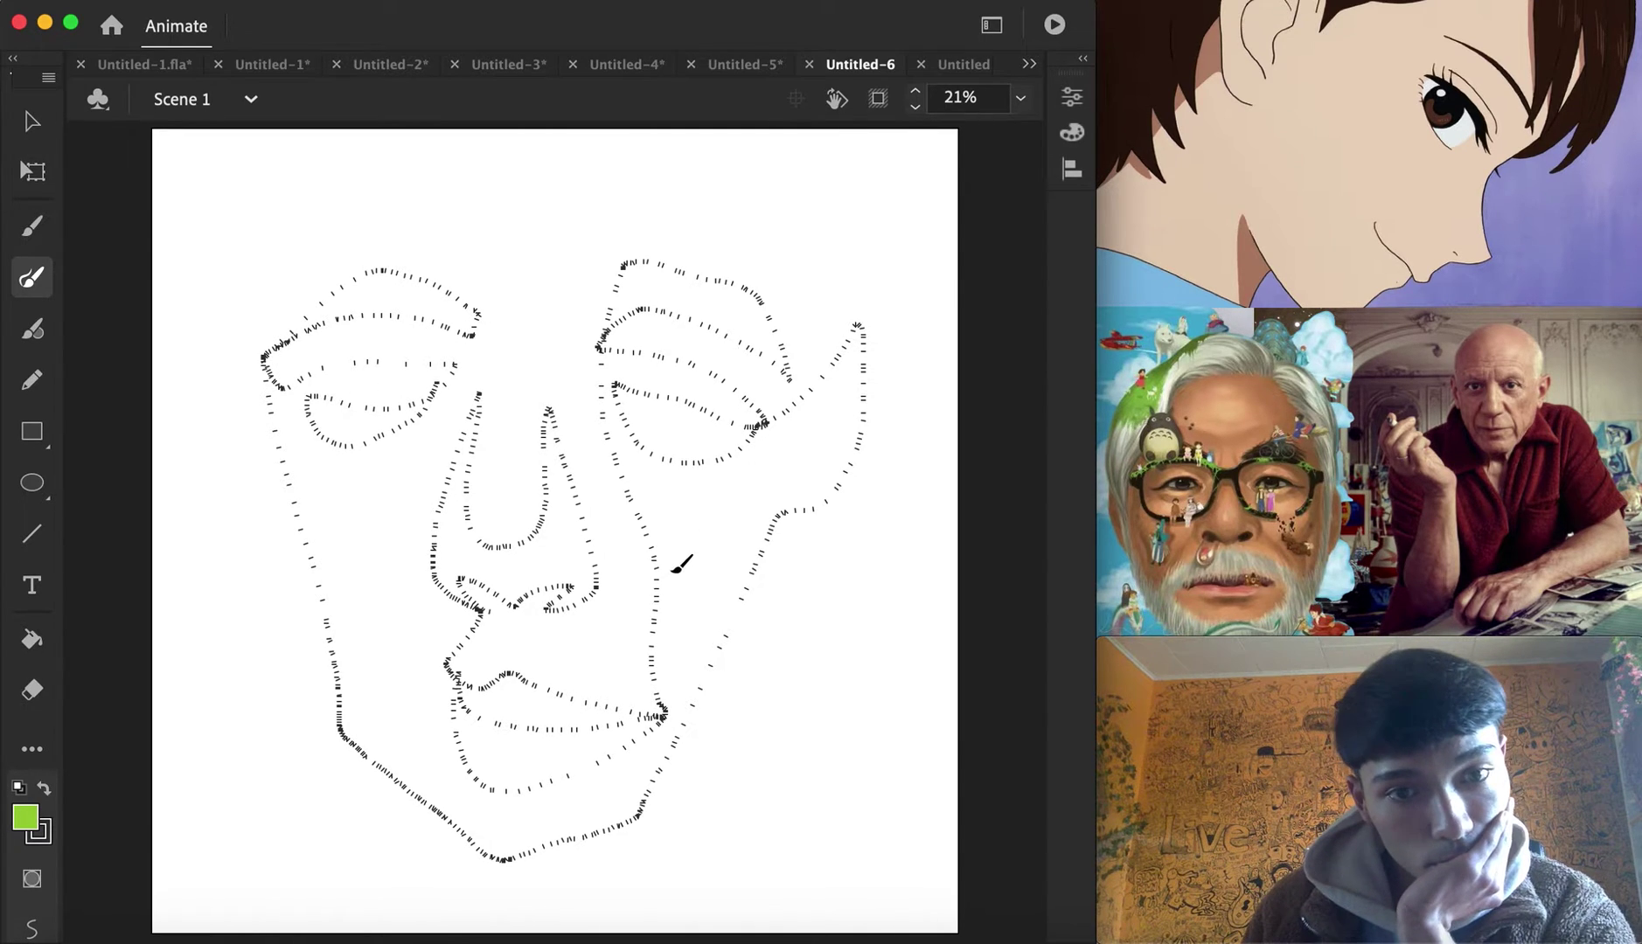
pyautogui.moveTo(674, 571); pyautogui.dragTo(676, 568)
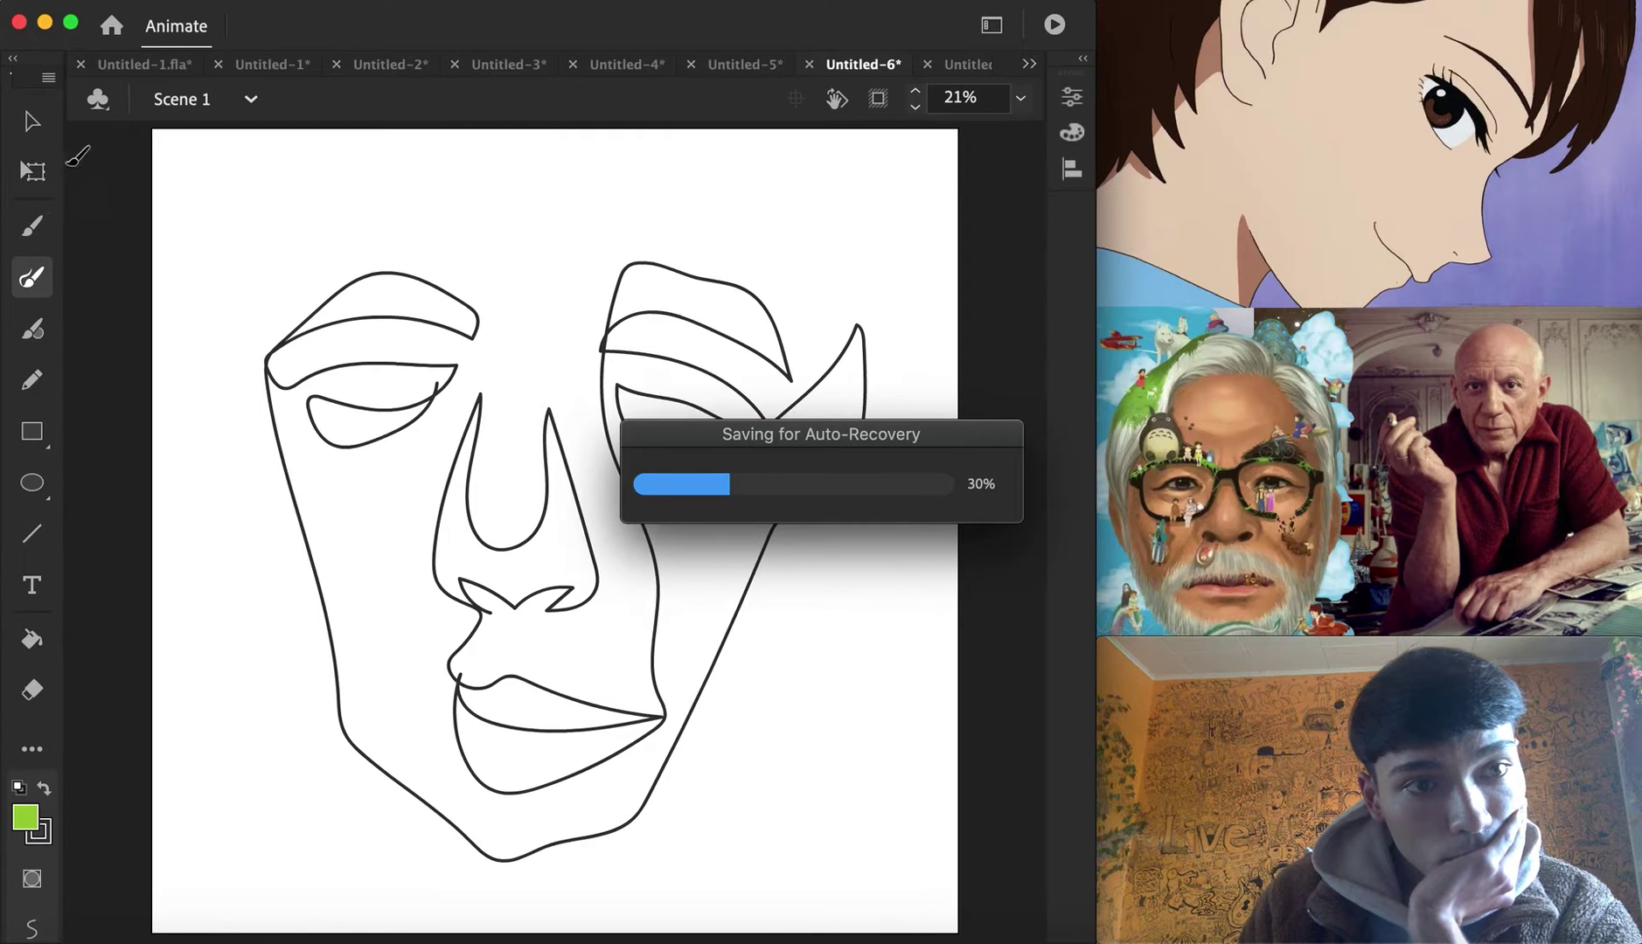
# Scale the whole face drawing down proportionally and move it lower on the canvas to leave space for hair
pyautogui.click(32, 121)
pyautogui.moveTo(244, 203)
pyautogui.mouseDown()
pyautogui.moveTo(675, 567)
pyautogui.moveTo(911, 883)
pyautogui.mouseUp()
pyautogui.rightClick(743, 600)
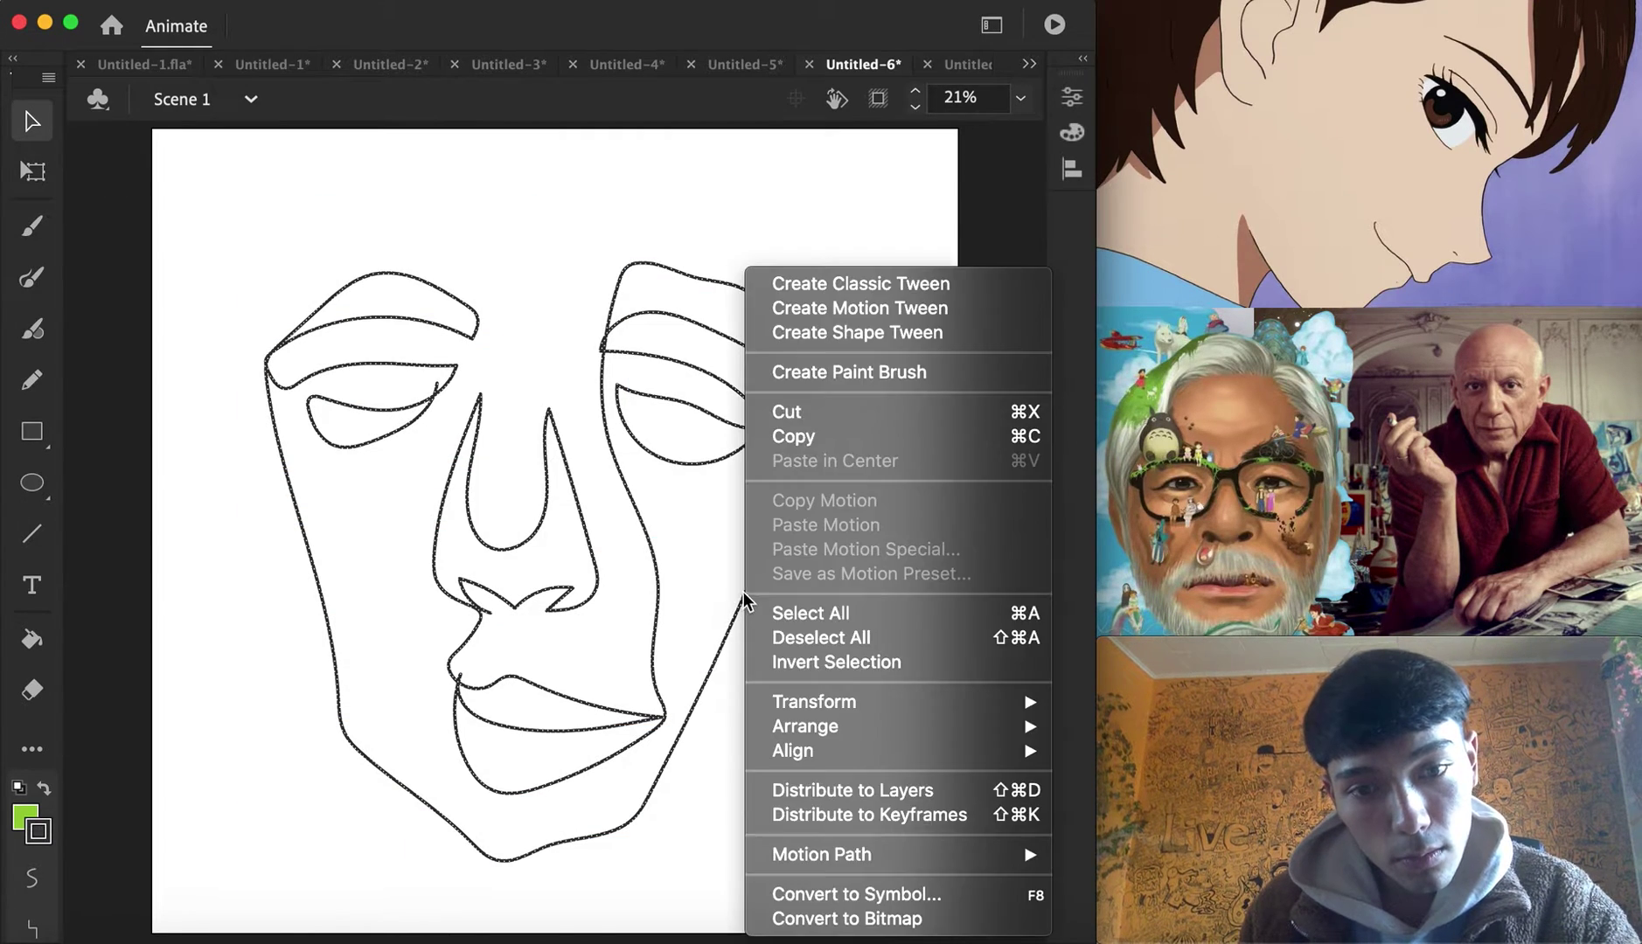
pyautogui.moveTo(871, 699)
pyautogui.click(1224, 708)
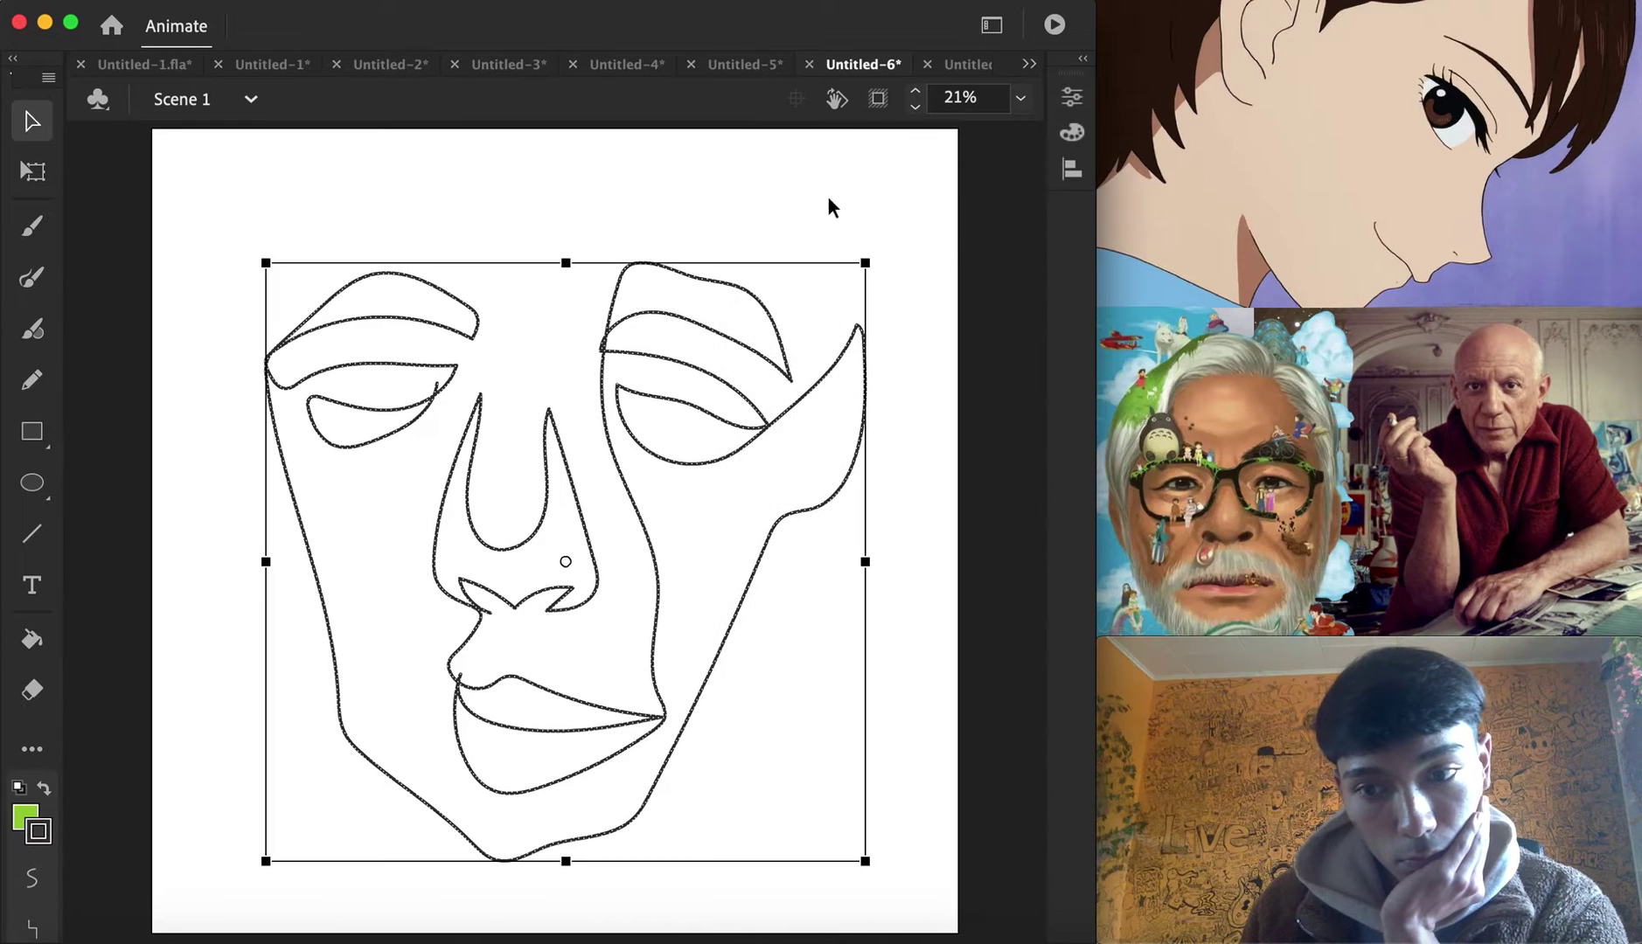
pyautogui.moveTo(863, 264); pyautogui.dragTo(829, 299)
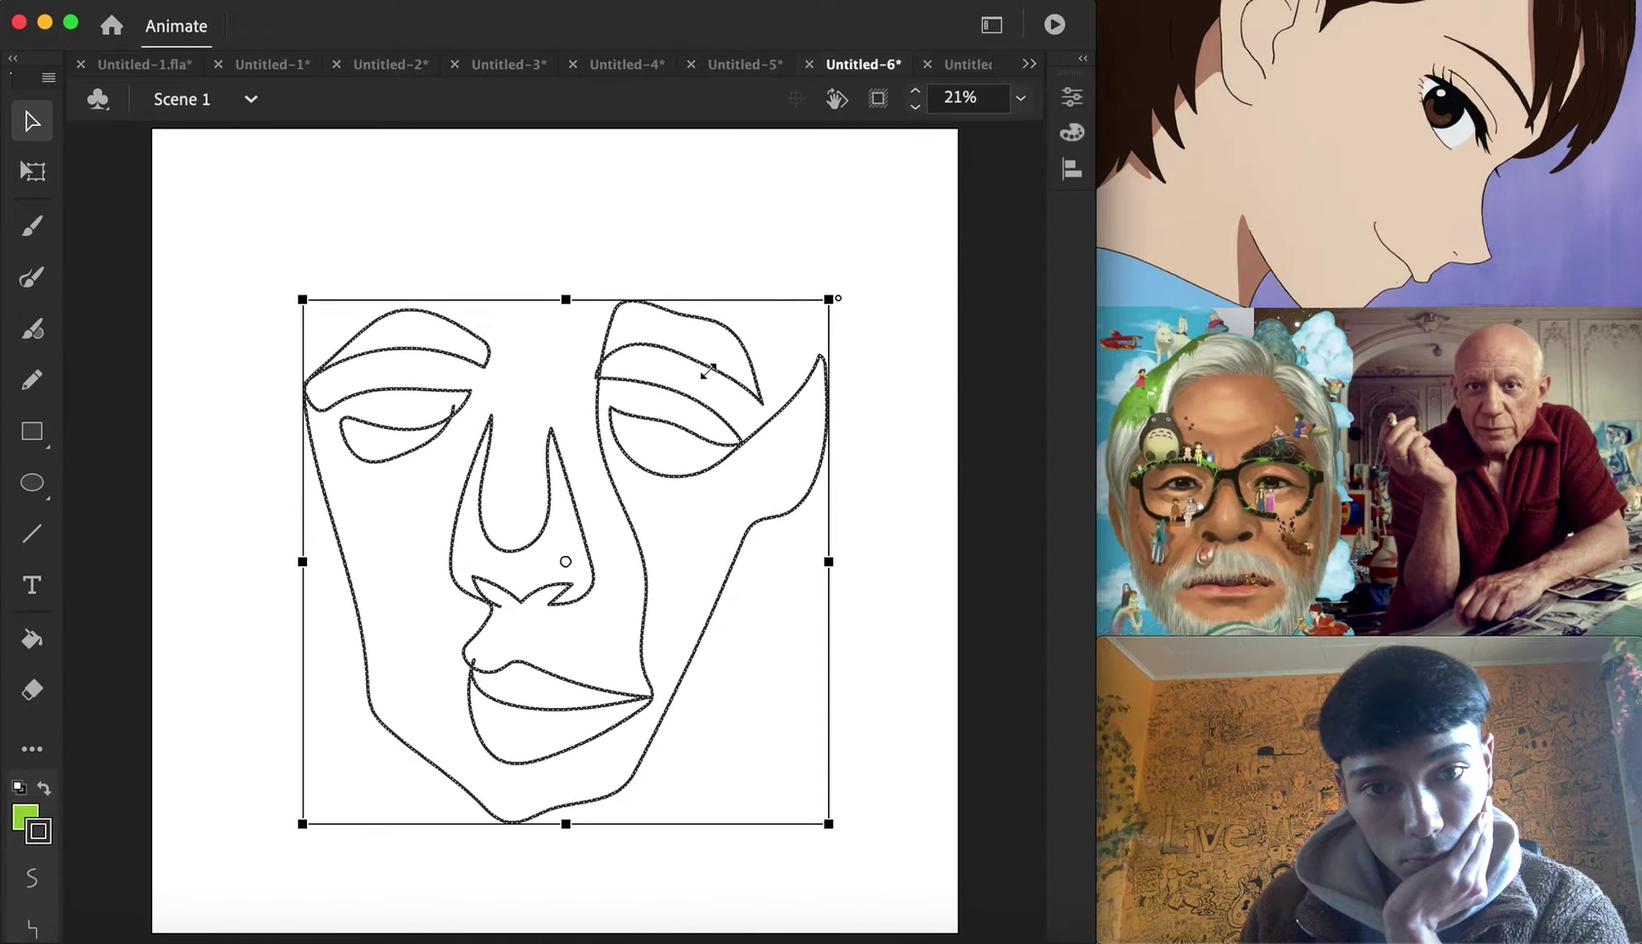
pyautogui.moveTo(705, 372); pyautogui.dragTo(701, 417)
pyautogui.moveTo(825, 348); pyautogui.dragTo(797, 378)
pyautogui.click(868, 357)
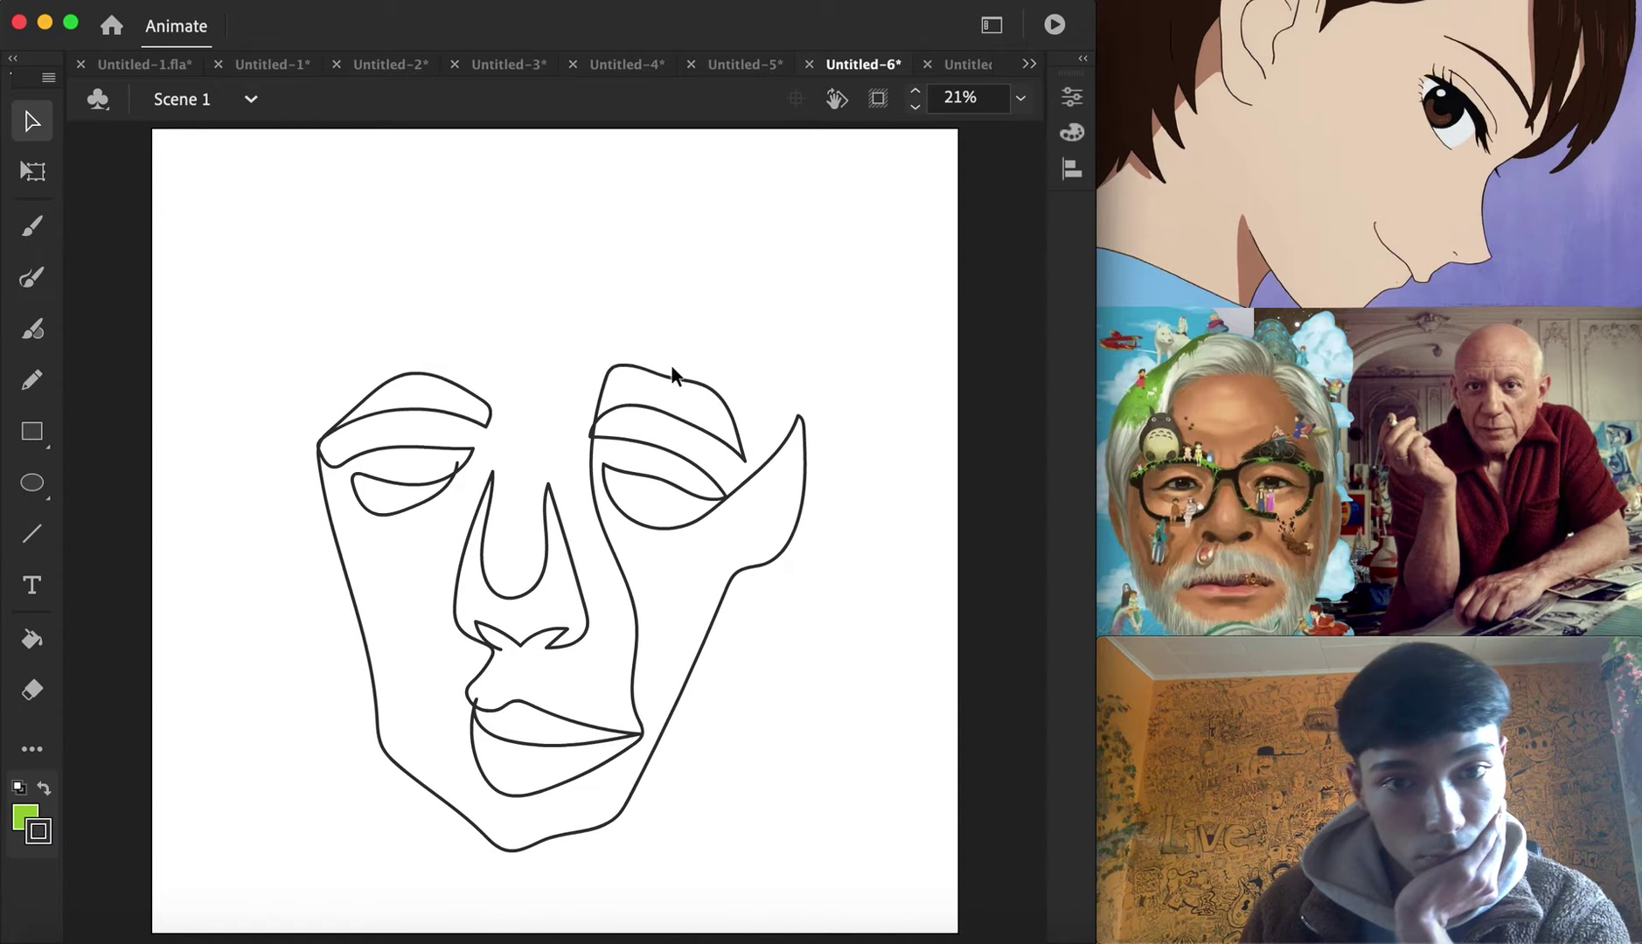
# Draw a wavy hair outline with long drooping strands on both sides and a spiky hairline across the forehead
pyautogui.click(33, 277)
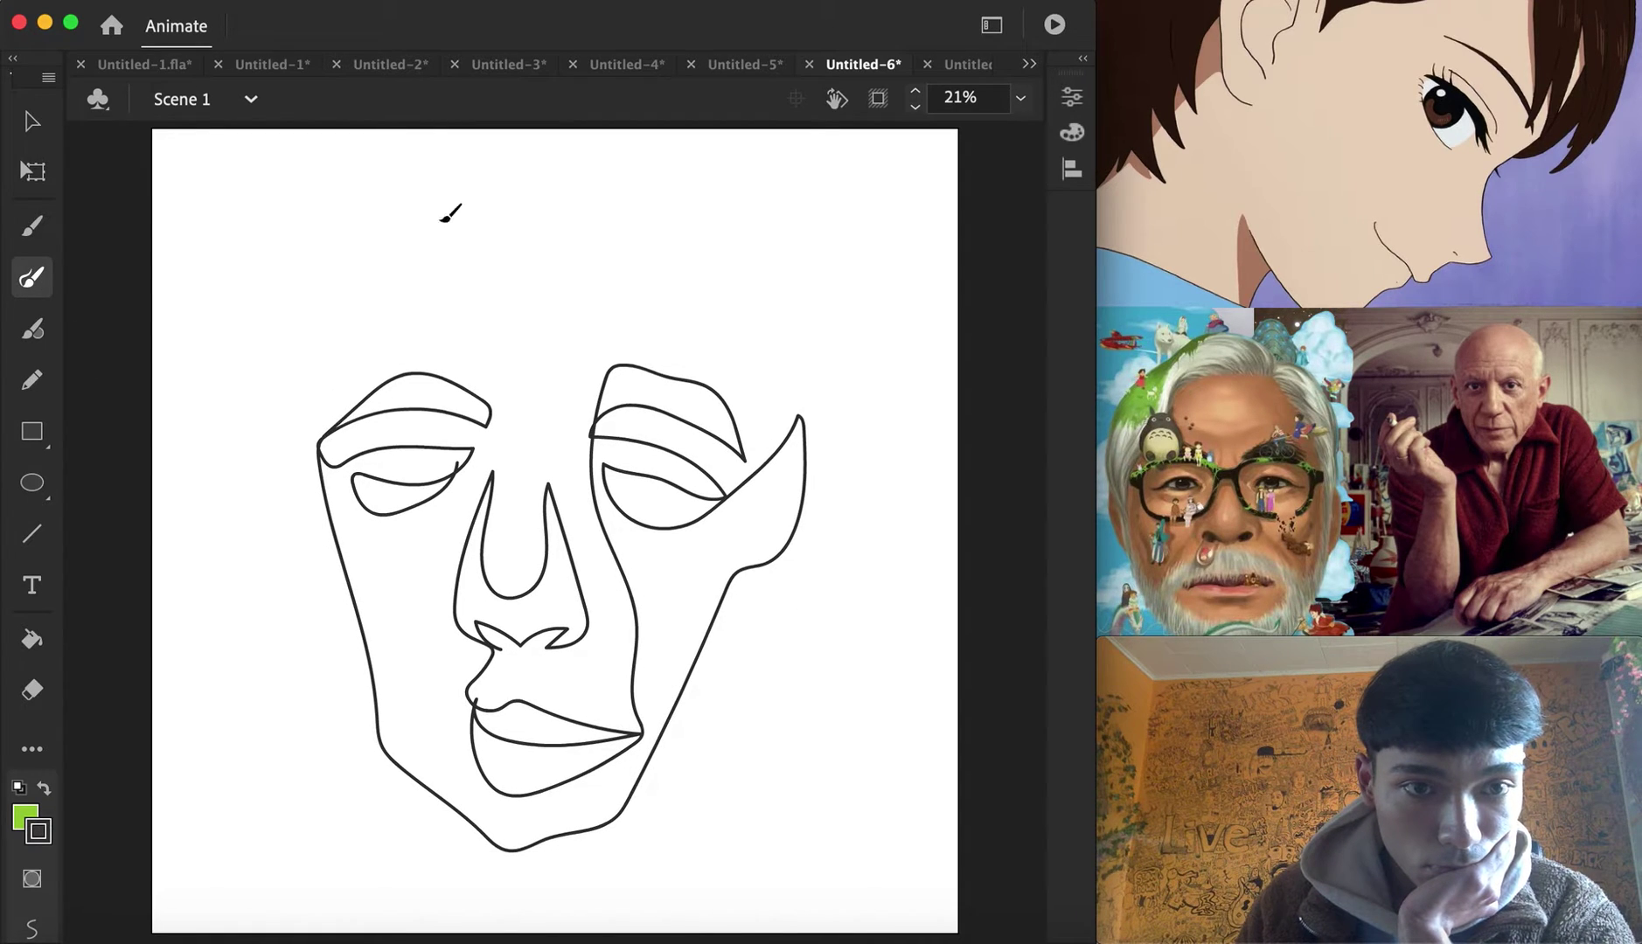
pyautogui.moveTo(505, 165)
pyautogui.mouseDown()
pyautogui.moveTo(276, 294)
pyautogui.moveTo(280, 643)
pyautogui.moveTo(320, 613)
pyautogui.moveTo(370, 786)
pyautogui.moveTo(395, 778)
pyautogui.moveTo(392, 760)
pyautogui.mouseUp()
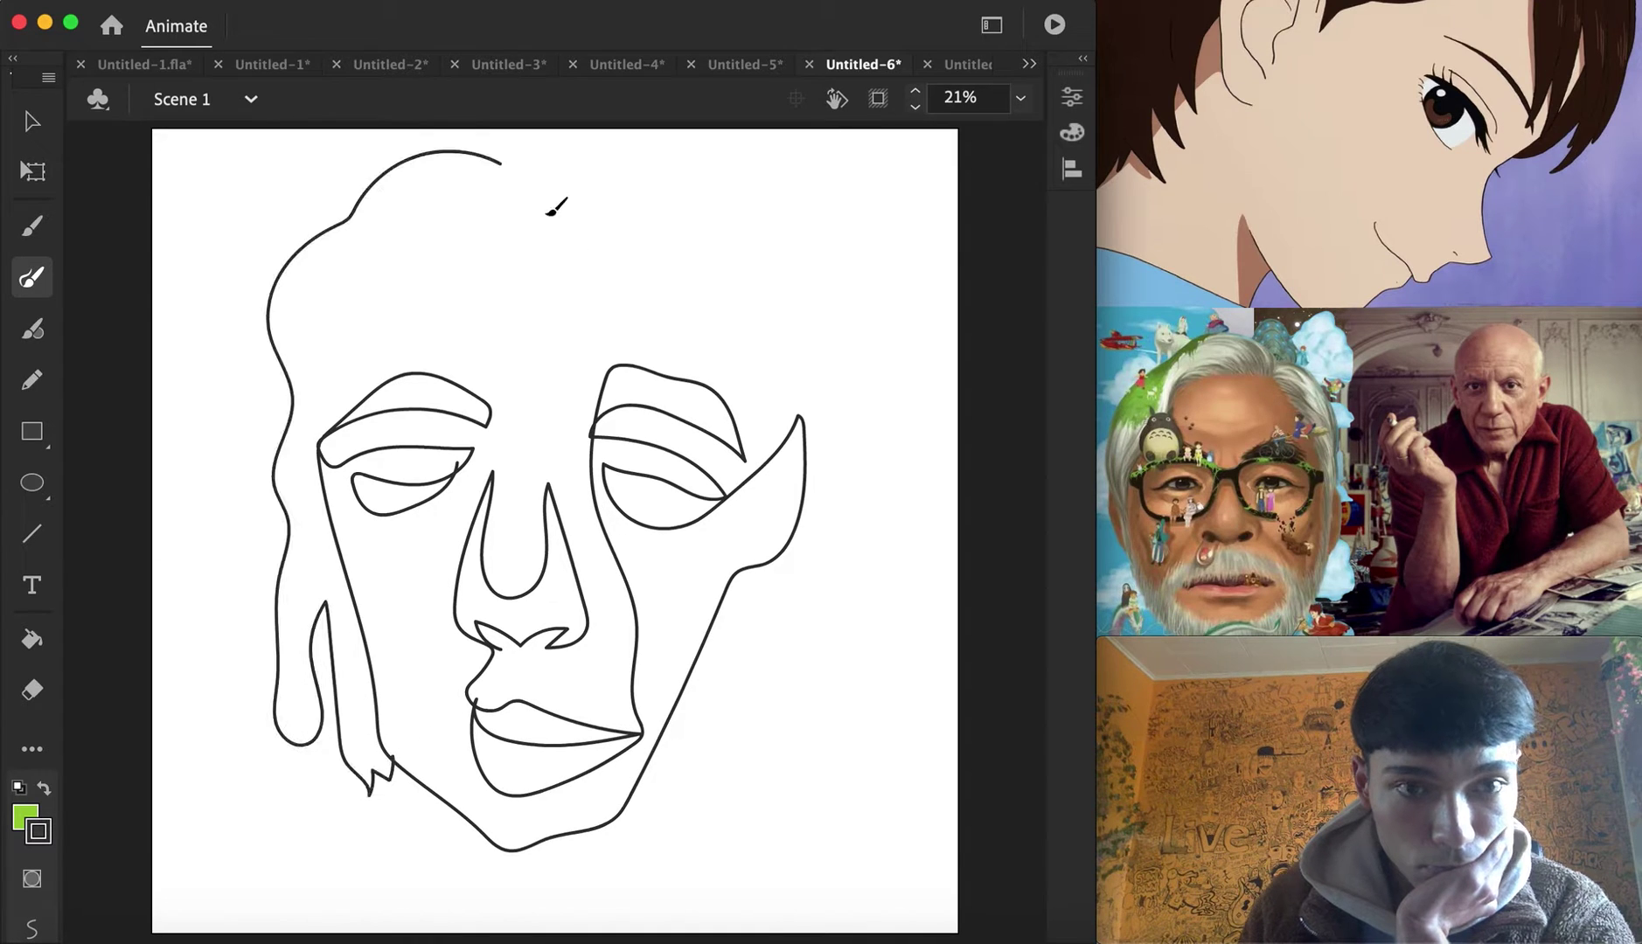
pyautogui.moveTo(504, 165)
pyautogui.mouseDown()
pyautogui.moveTo(744, 203)
pyautogui.moveTo(789, 439)
pyautogui.mouseUp()
pyautogui.moveTo(767, 748)
pyautogui.mouseDown()
pyautogui.moveTo(712, 683)
pyautogui.moveTo(662, 769)
pyautogui.moveTo(658, 753)
pyautogui.mouseUp()
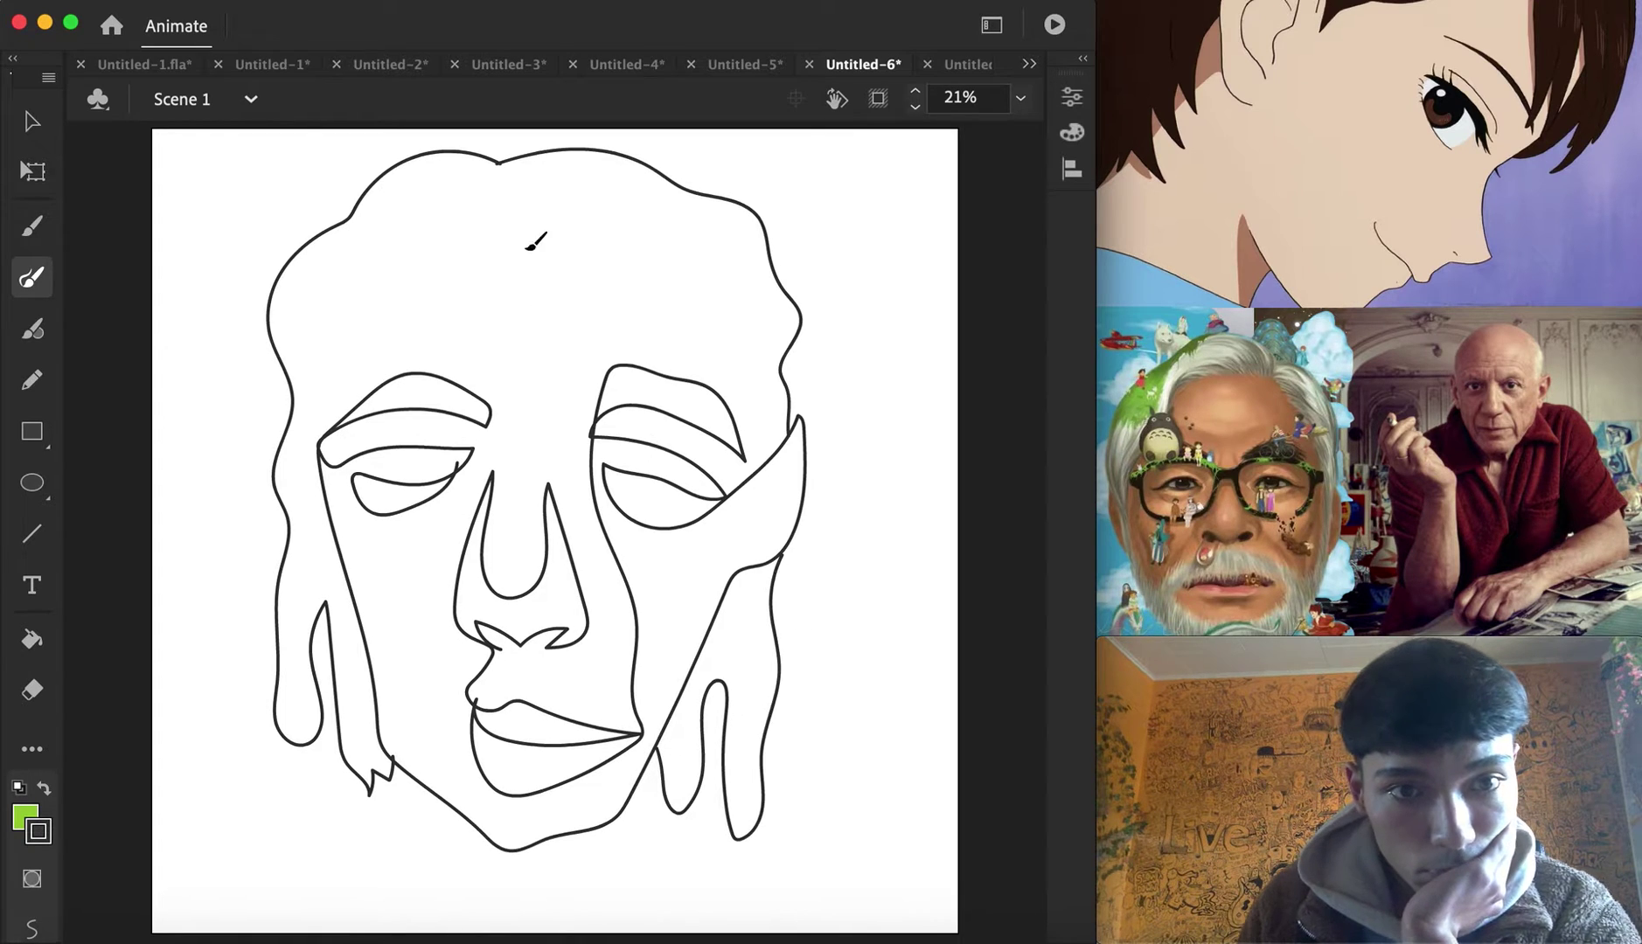
pyautogui.moveTo(529, 235)
pyautogui.mouseDown()
pyautogui.moveTo(544, 267)
pyautogui.moveTo(596, 217)
pyautogui.moveTo(669, 227)
pyautogui.moveTo(643, 291)
pyautogui.moveTo(669, 291)
pyautogui.moveTo(727, 355)
pyautogui.moveTo(768, 470)
pyautogui.mouseUp()
pyautogui.moveTo(448, 219)
pyautogui.mouseDown()
pyautogui.moveTo(489, 266)
pyautogui.moveTo(376, 269)
pyautogui.moveTo(345, 297)
pyautogui.moveTo(367, 327)
pyautogui.moveTo(310, 345)
pyautogui.moveTo(328, 382)
pyautogui.moveTo(322, 447)
pyautogui.mouseUp()
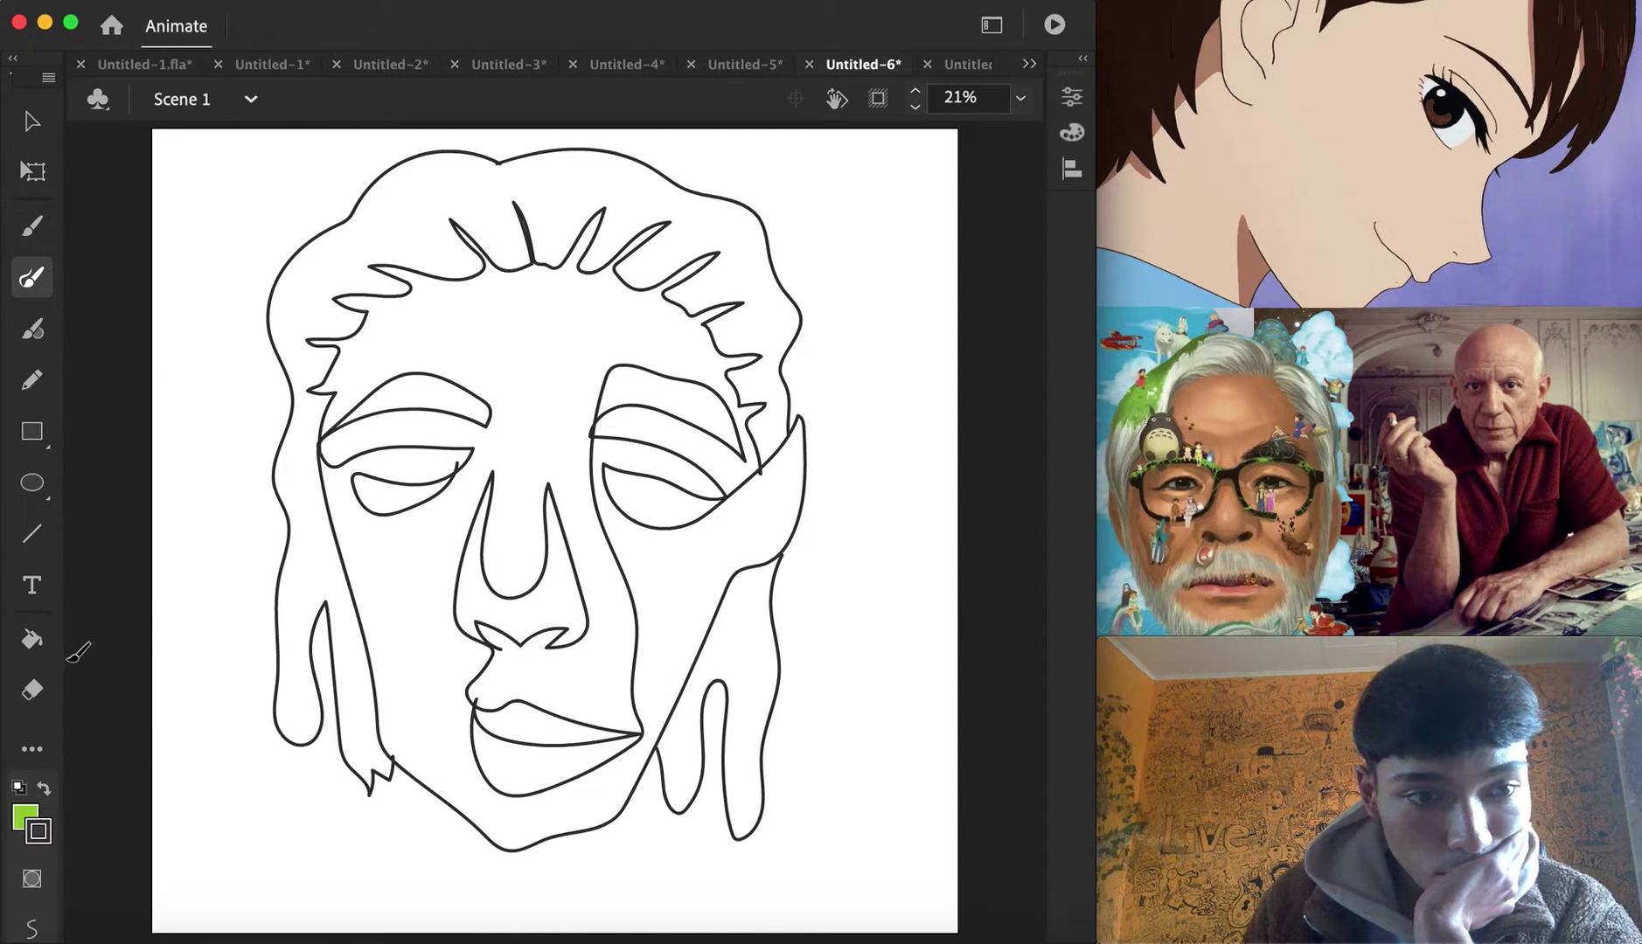
# Fill the face skin with black using the Paint Bucket
pyautogui.click(31, 639)
pyautogui.click(53, 814)
pyautogui.click(130, 524)
pyautogui.click(528, 403)
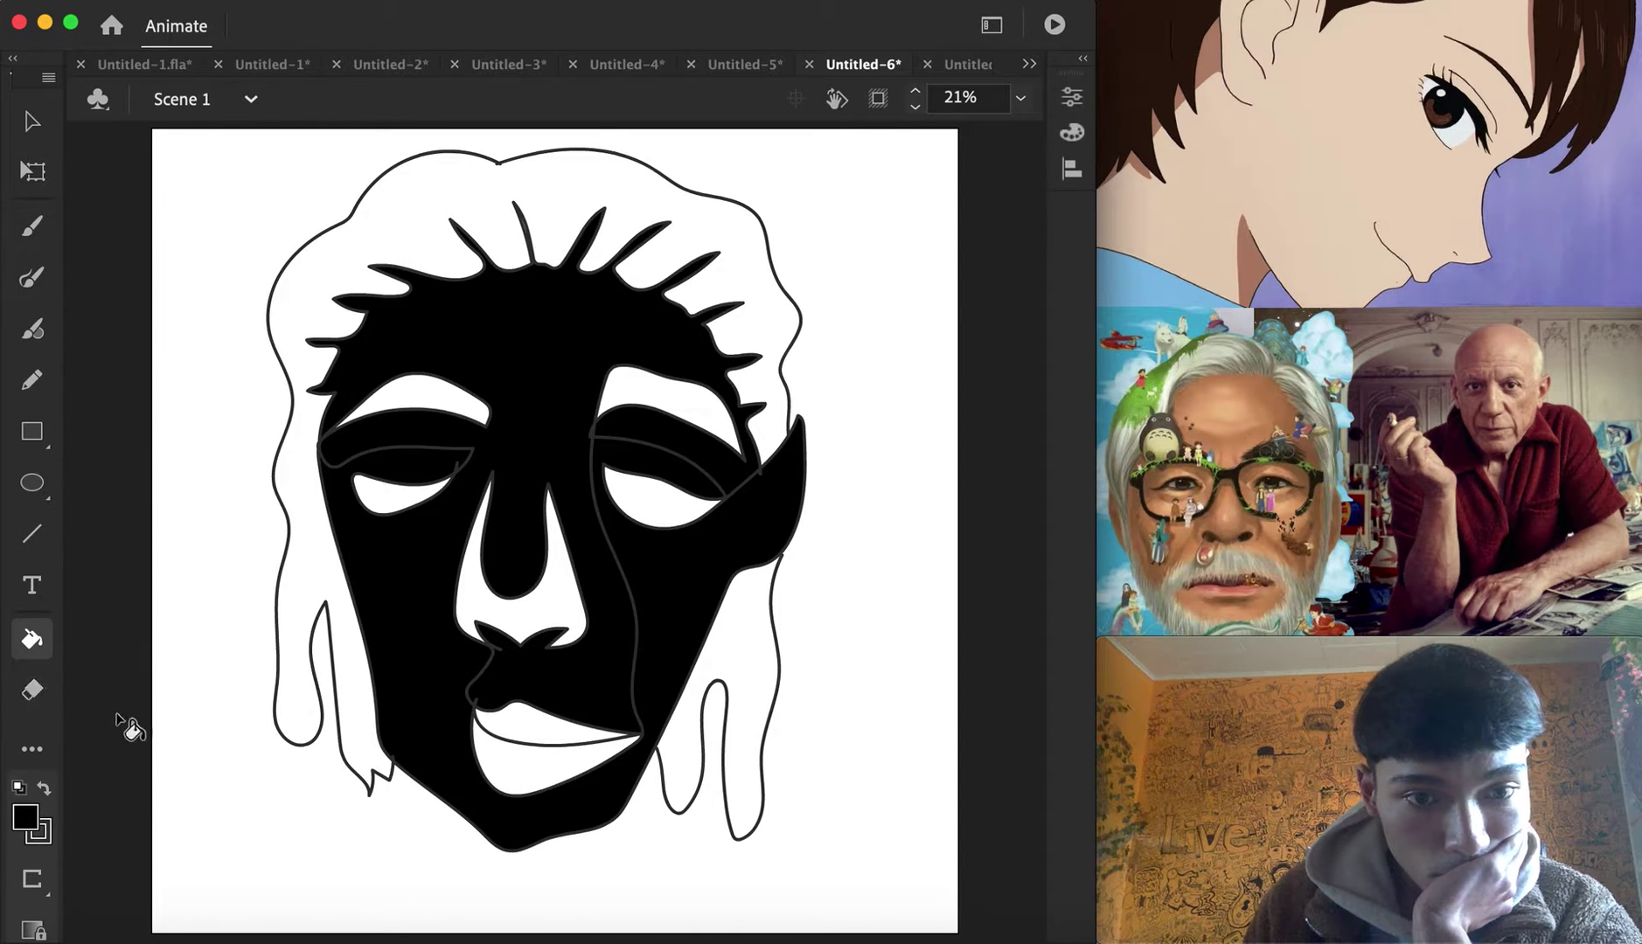
# Fill the main hair shape and the hair strands below the right ear with red
pyautogui.click(26, 822)
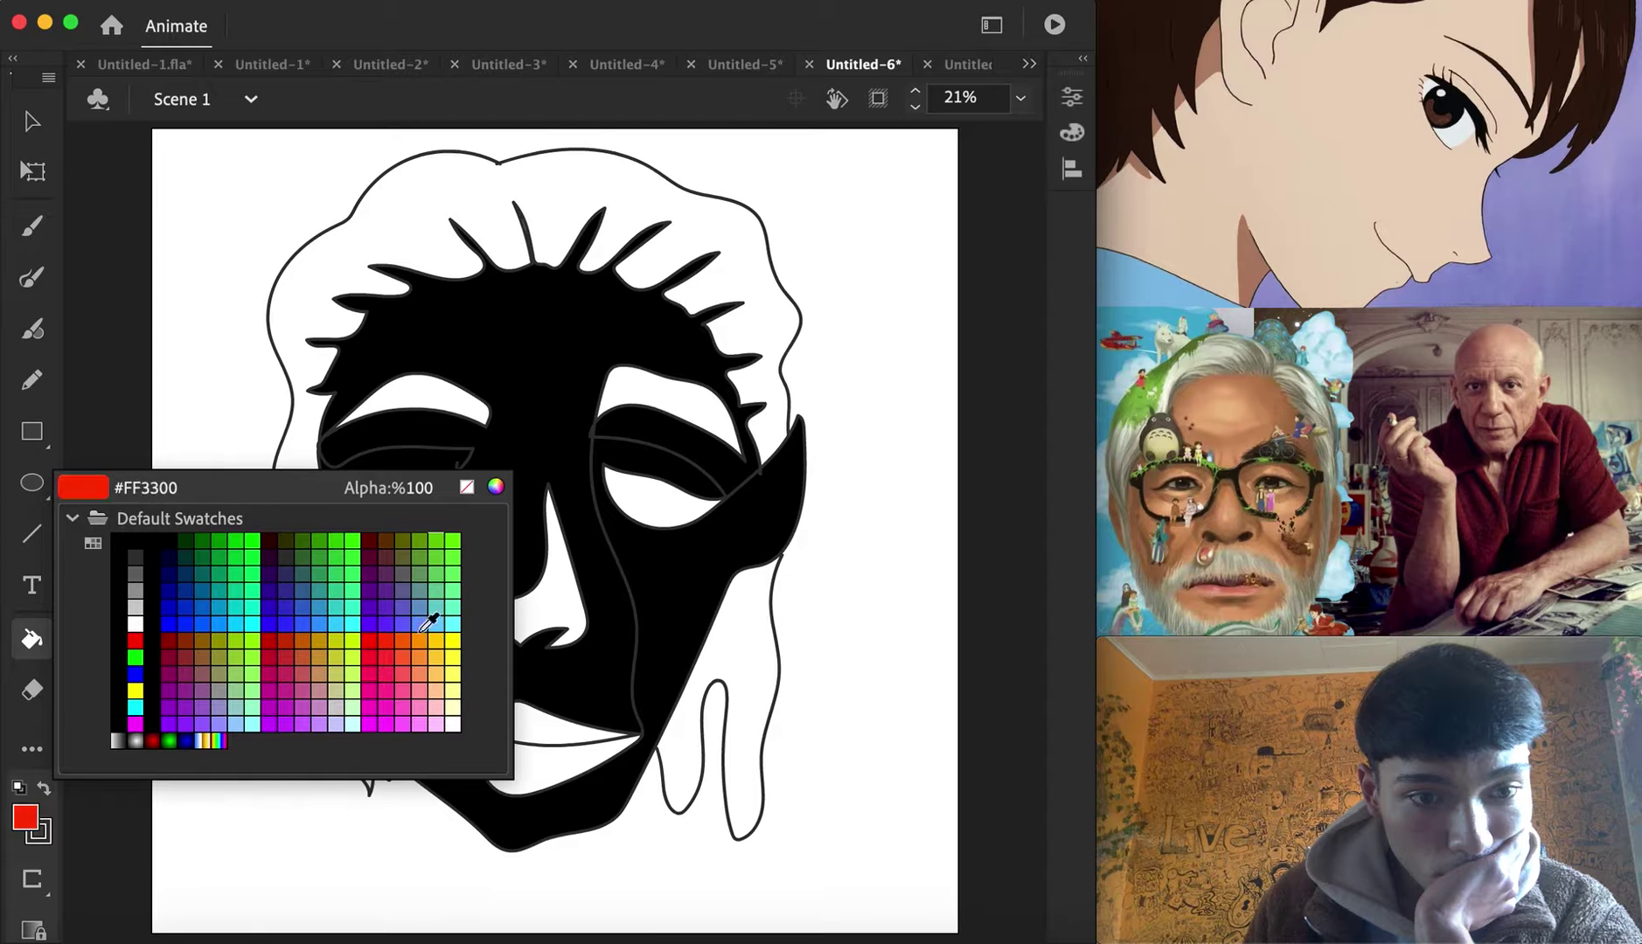
pyautogui.click(370, 626)
pyautogui.click(503, 242)
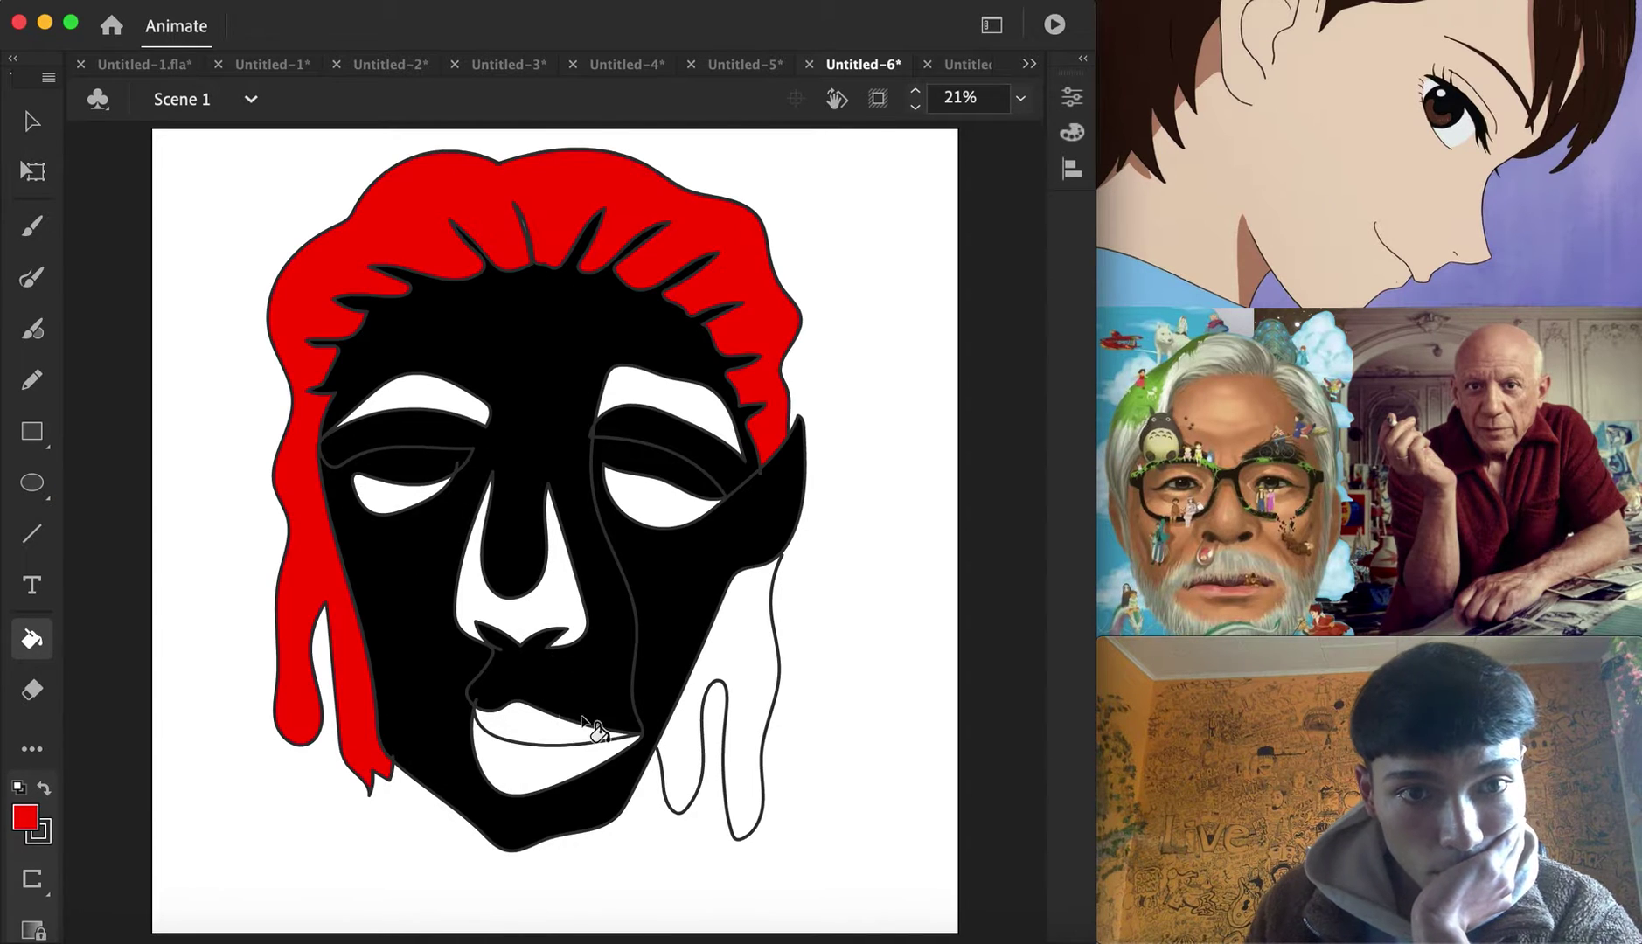
pyautogui.click(739, 674)
# Fill the upper lip and both eyebrow shapes with dark red
pyautogui.click(25, 817)
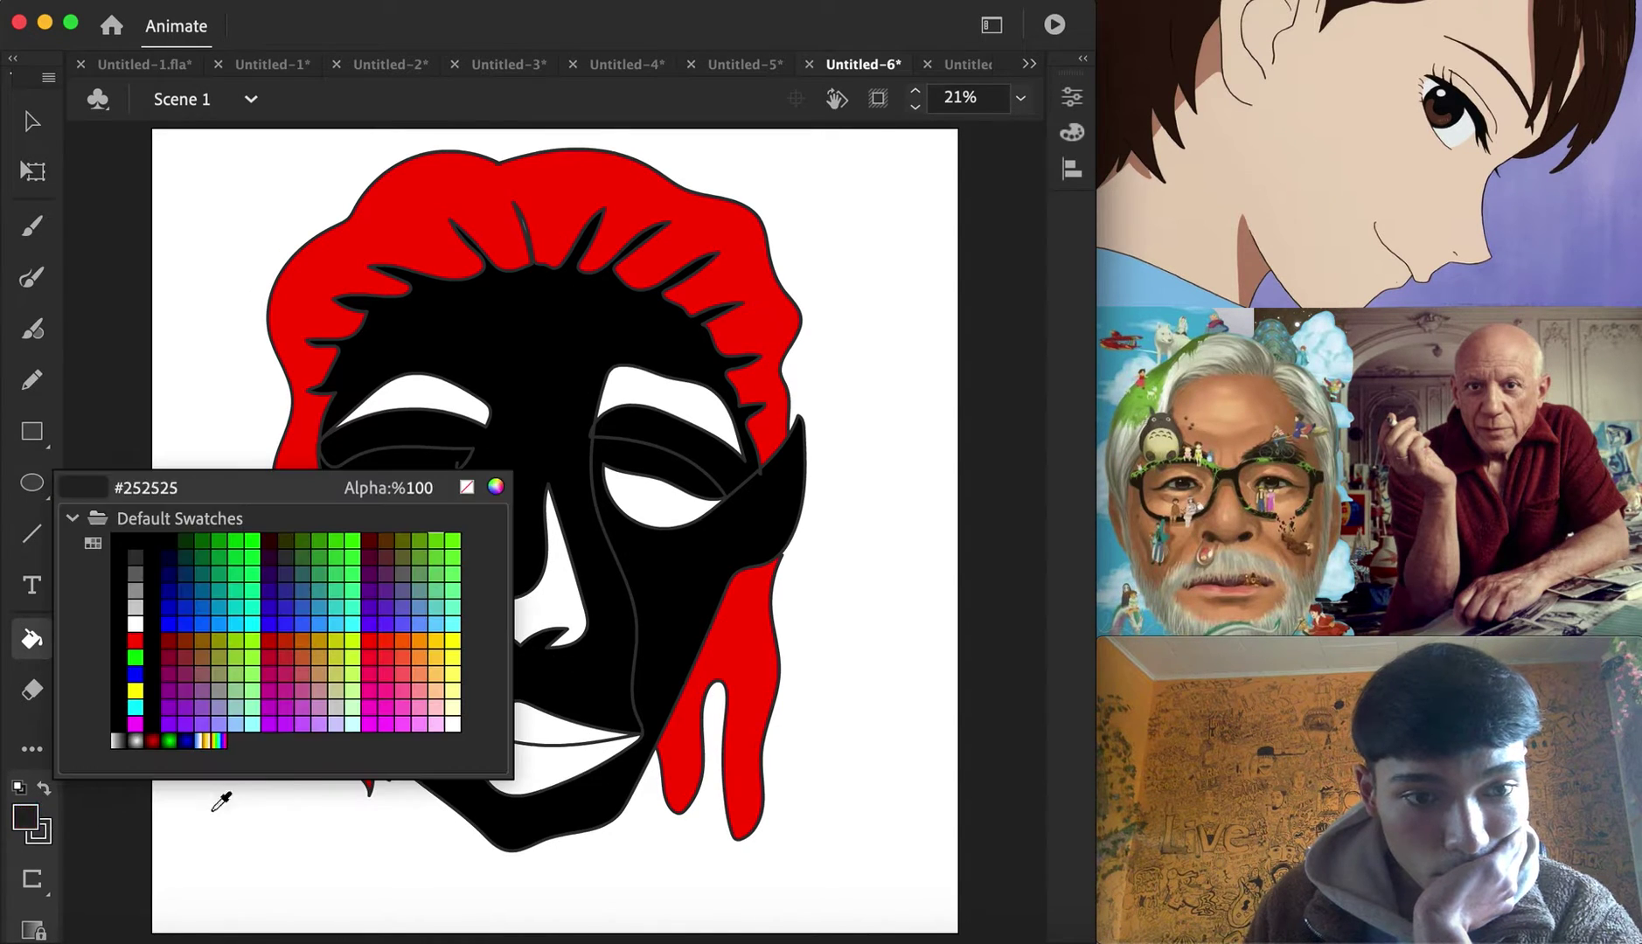
pyautogui.click(169, 639)
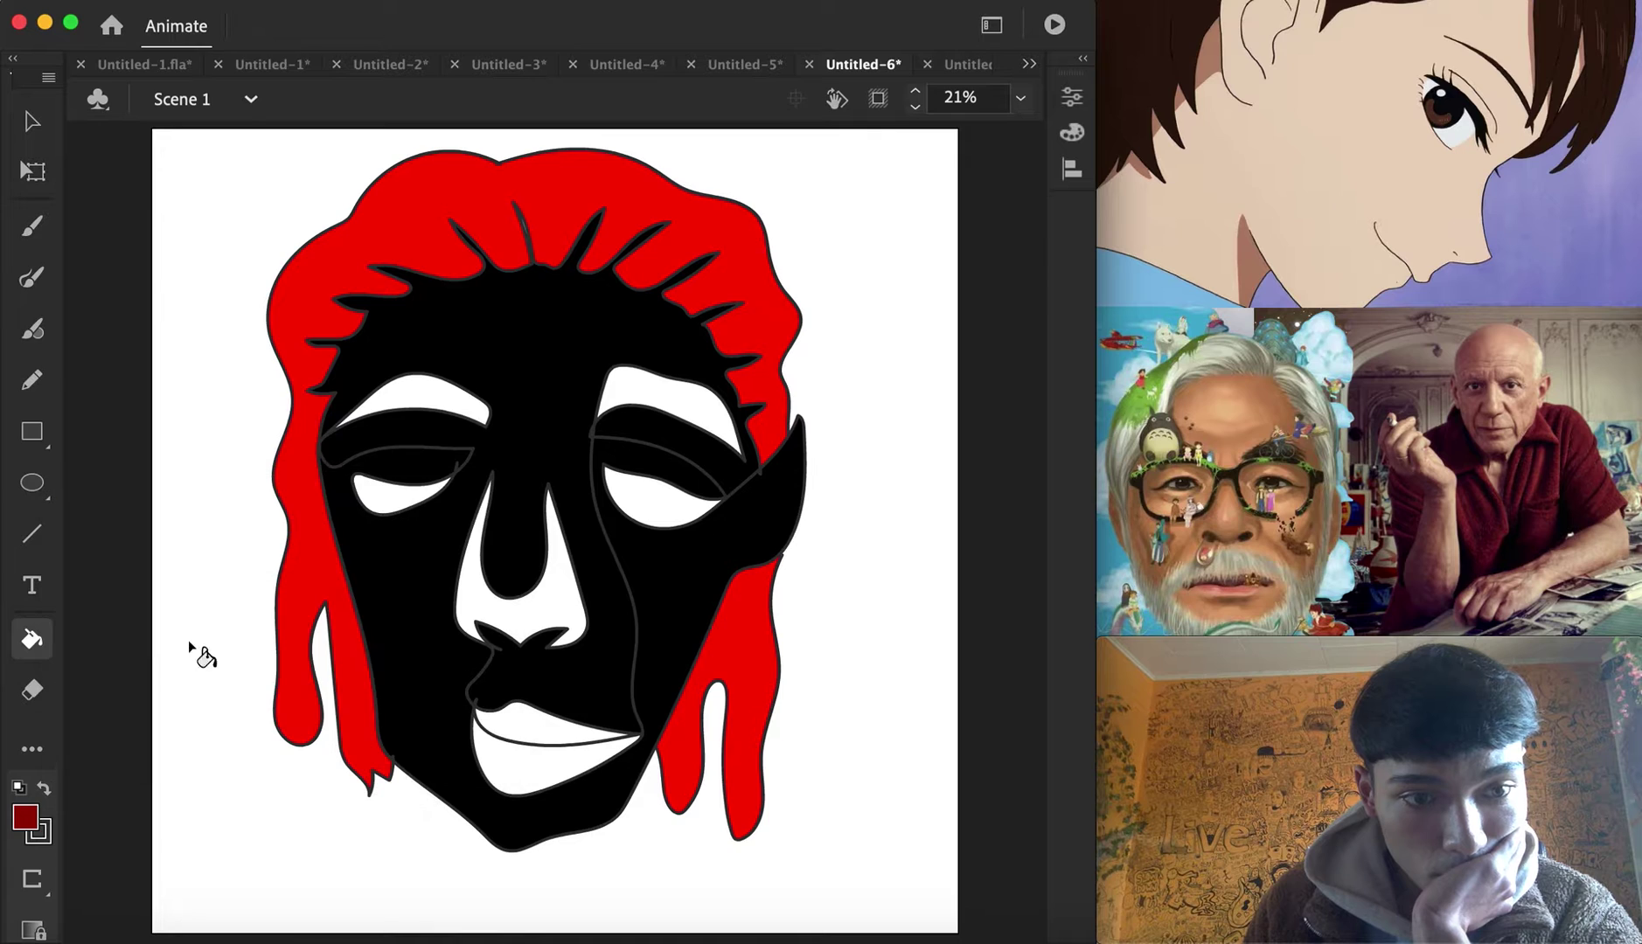
pyautogui.click(535, 736)
pyautogui.click(419, 409)
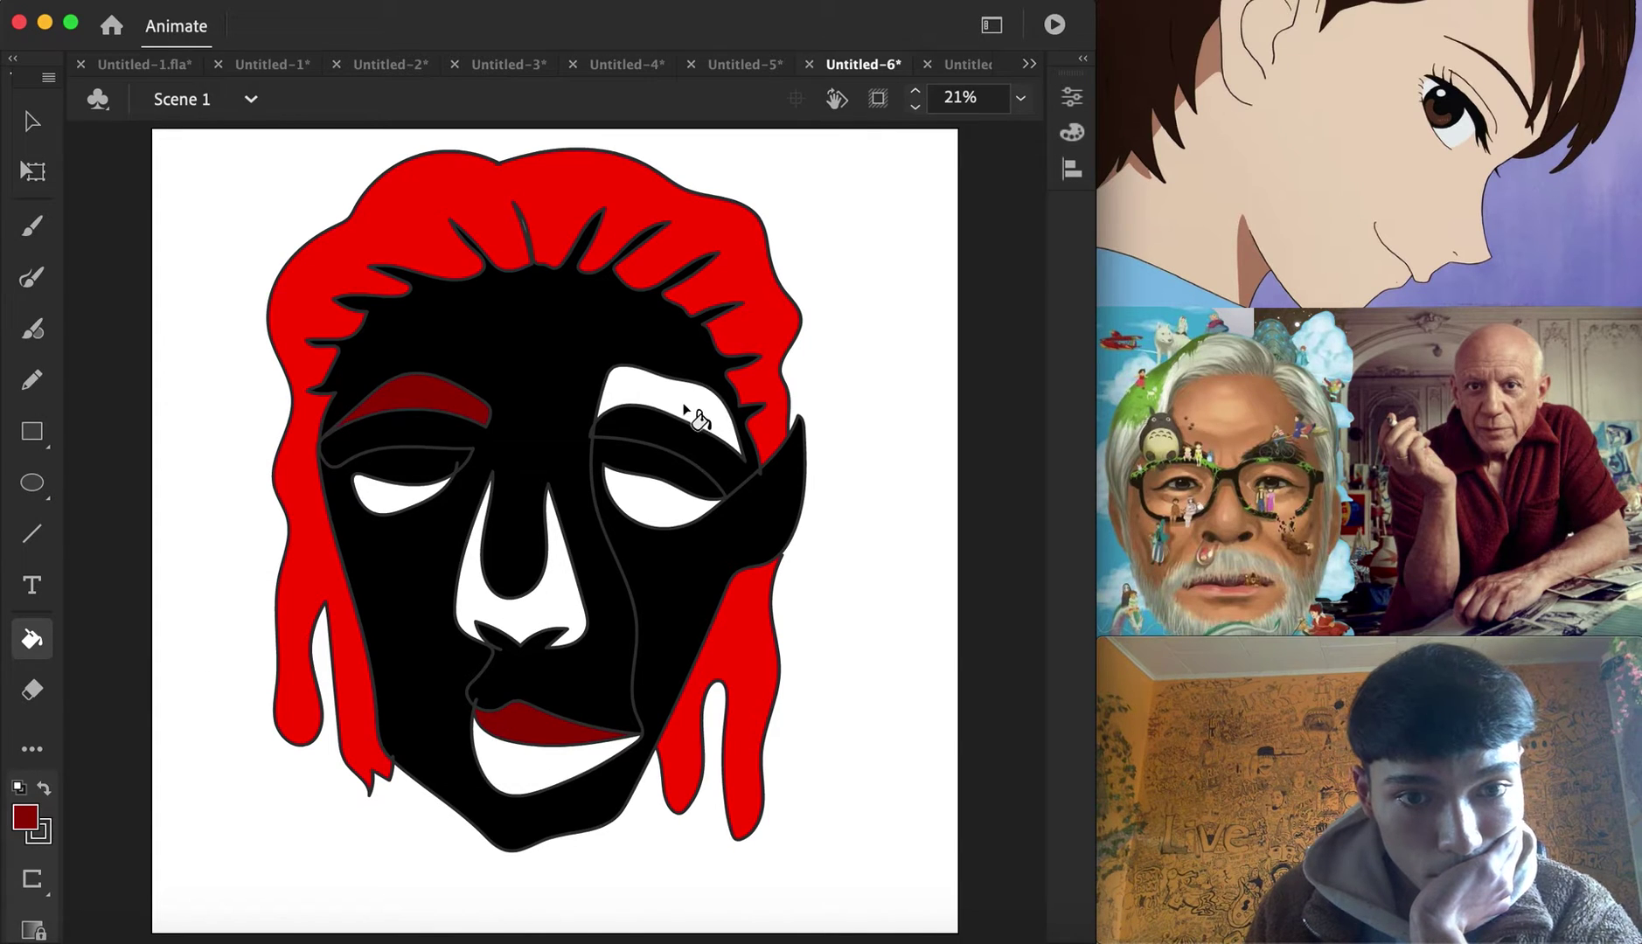
pyautogui.click(685, 409)
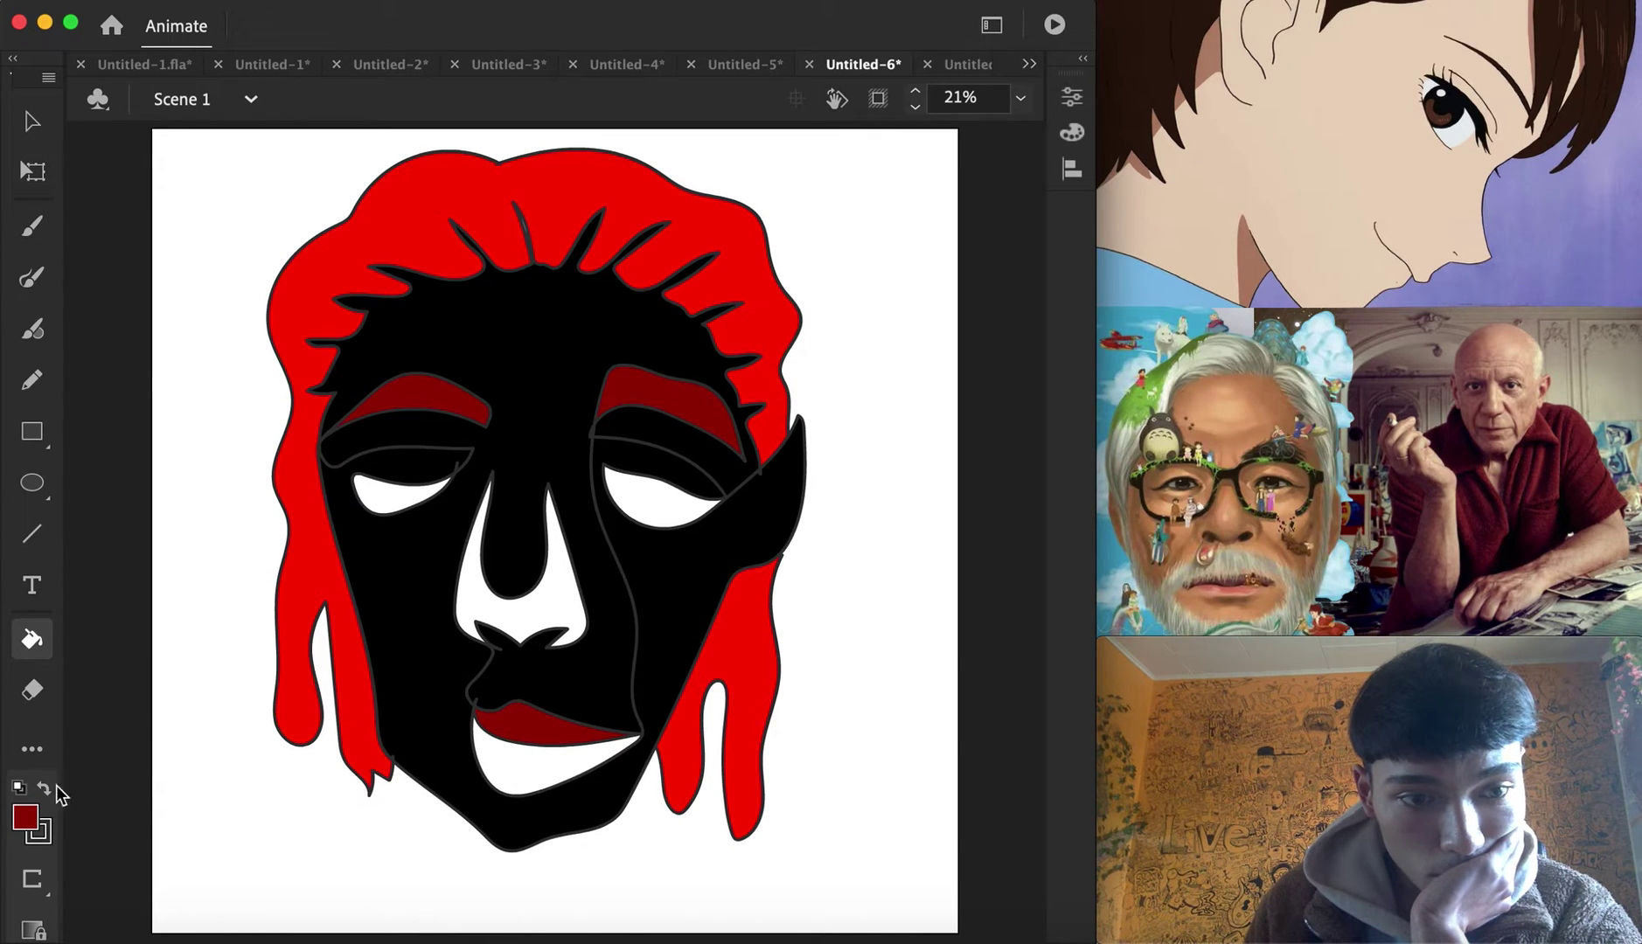
# Fill the nose, both eye openings and the lower lip with orange #FF6600
pyautogui.click(26, 817)
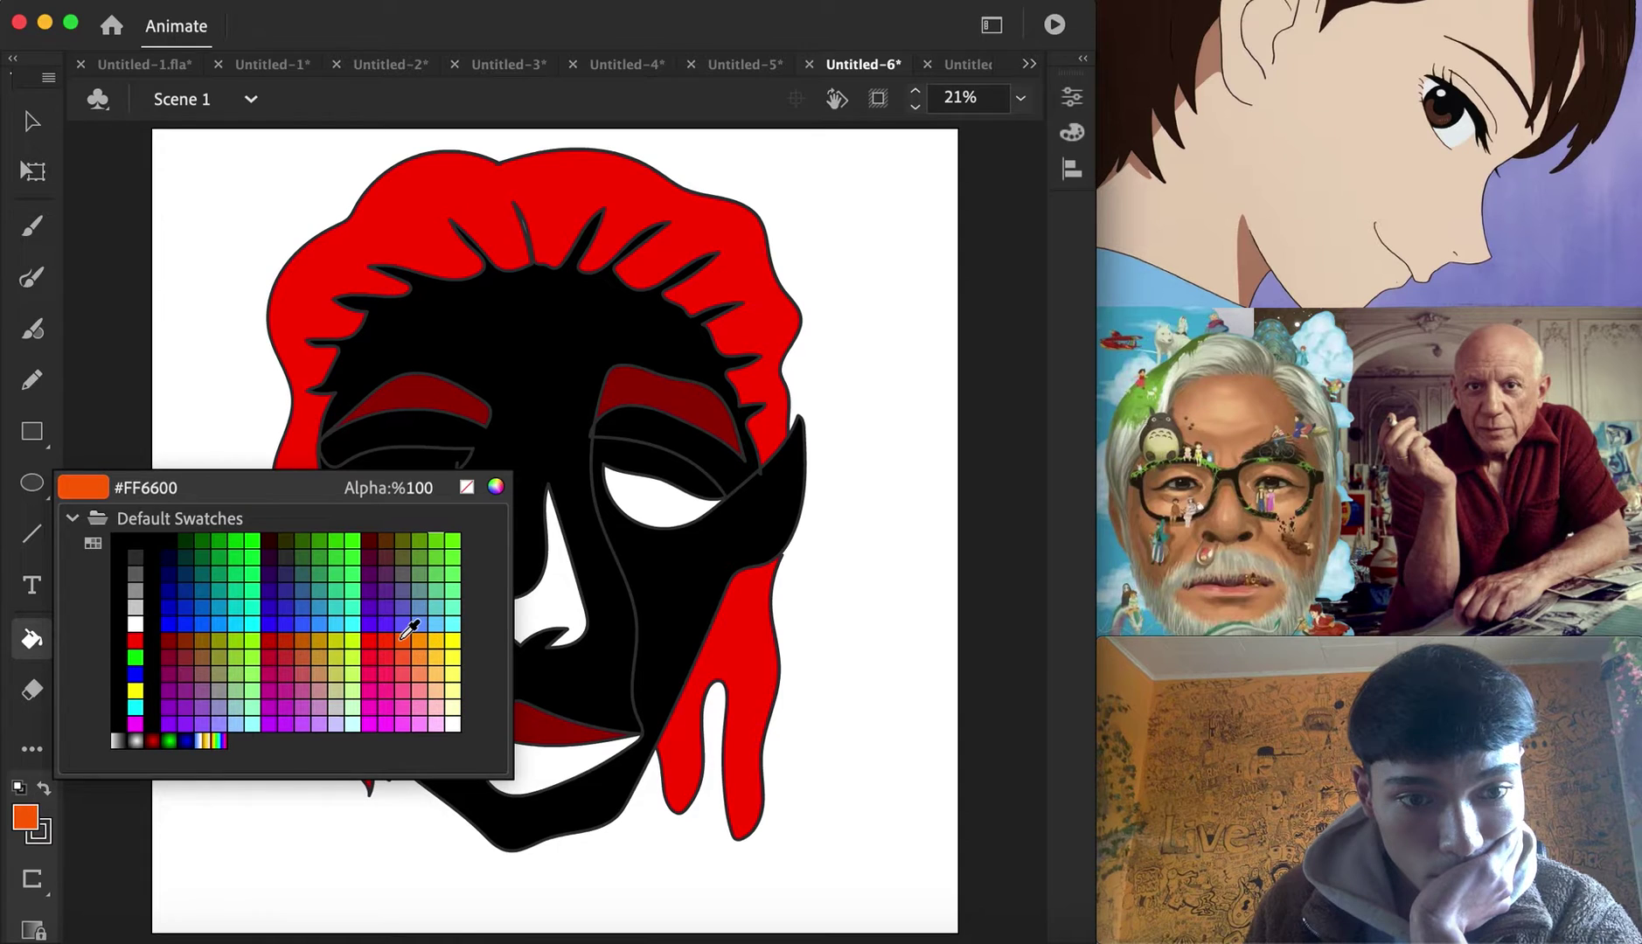
pyautogui.click(405, 631)
pyautogui.click(520, 607)
pyautogui.click(442, 496)
pyautogui.click(681, 509)
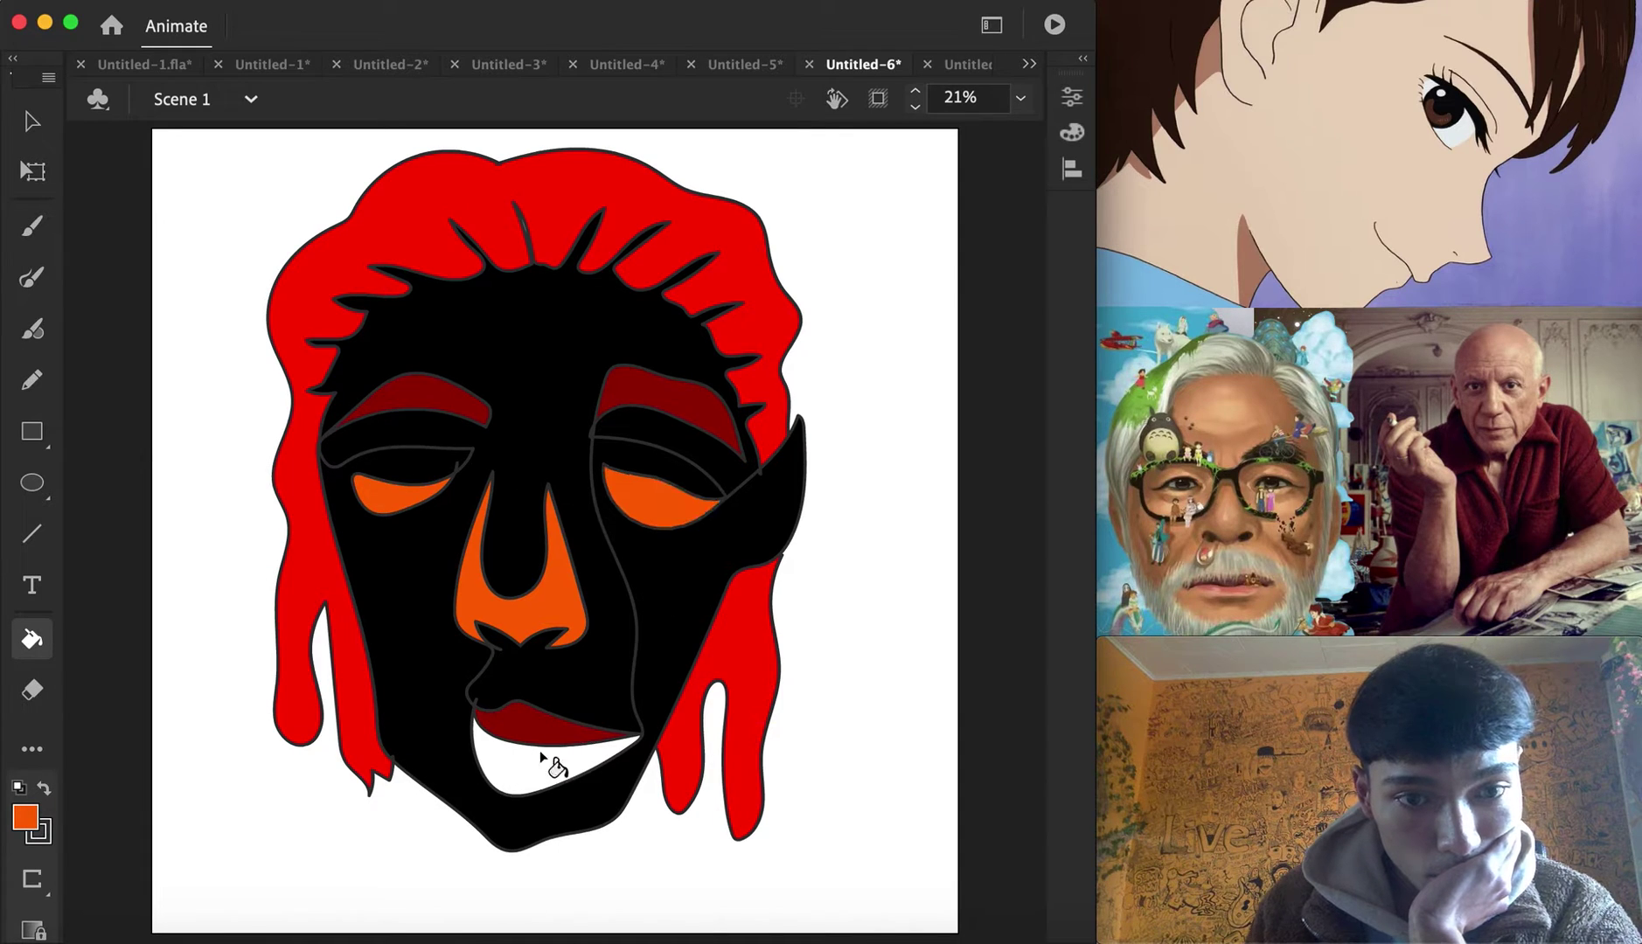
pyautogui.click(542, 753)
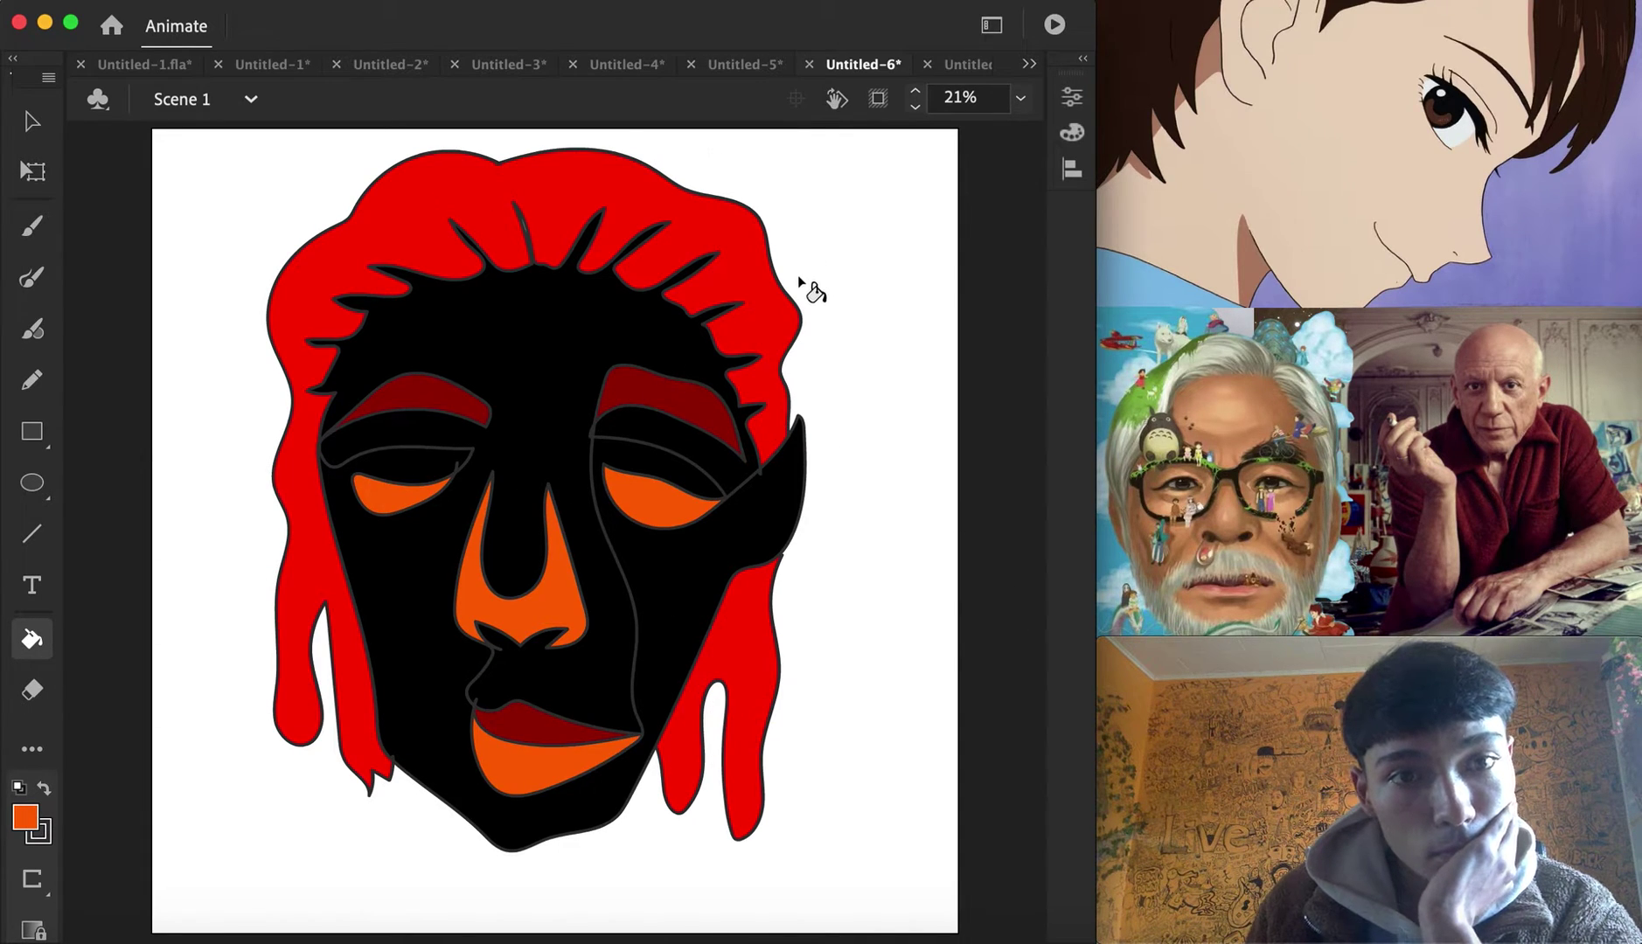
# In the blank Untitled-7 document, set the stroke to black and draw the left brow and eye, nose, lips and cheek line
pyautogui.click(944, 75)
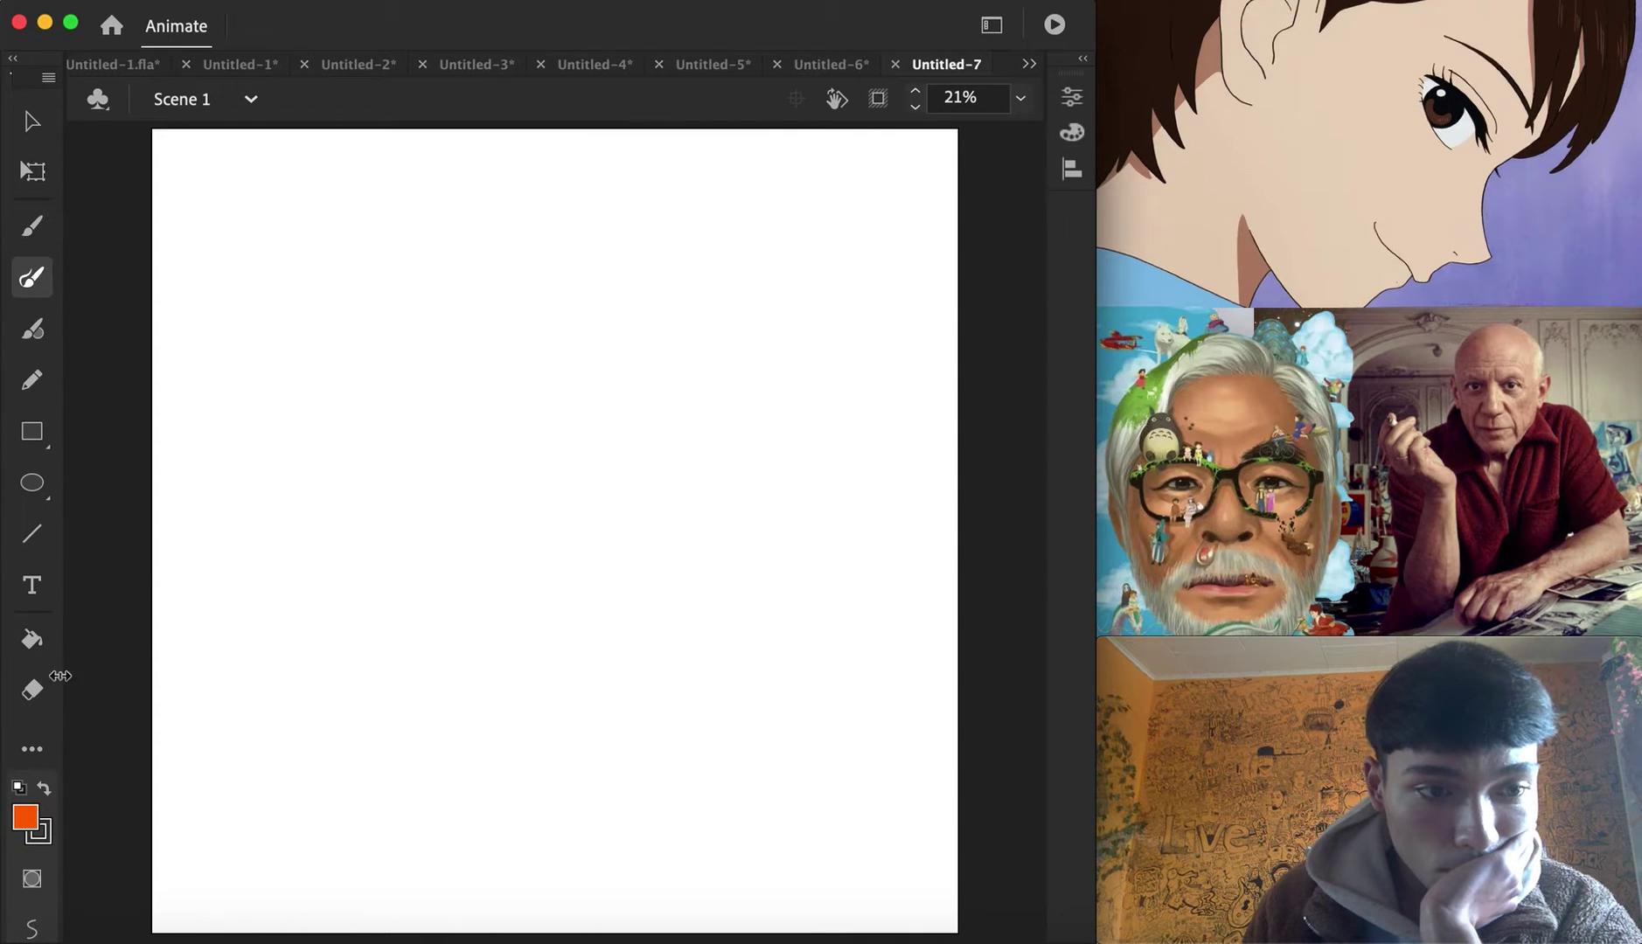
pyautogui.click(47, 831)
pyautogui.click(169, 644)
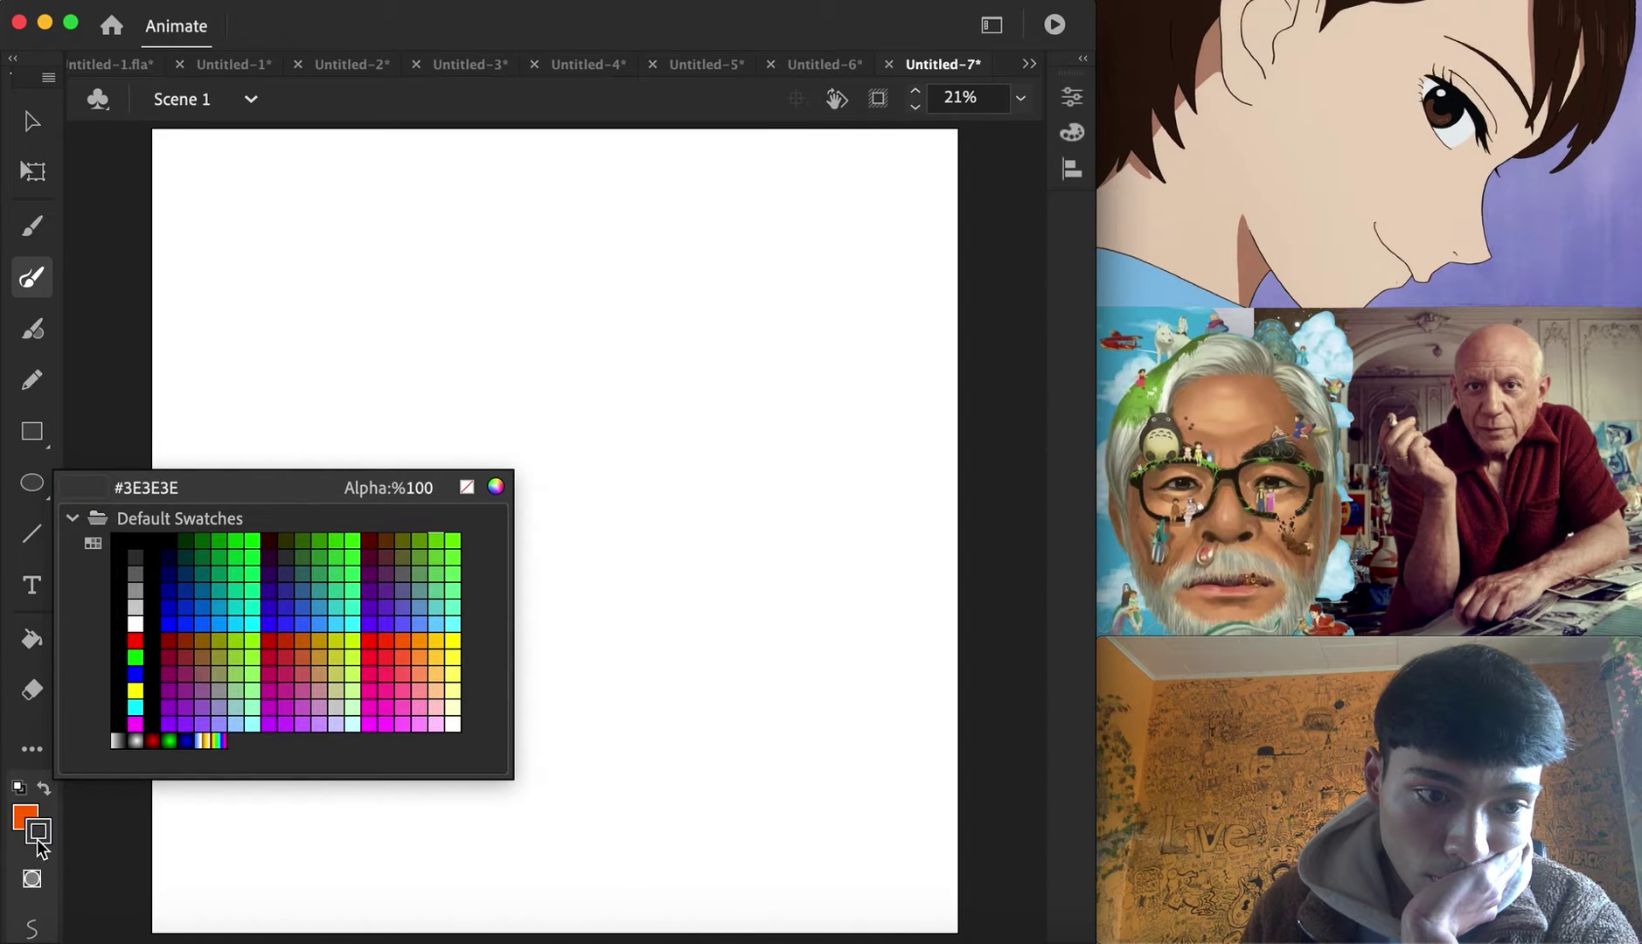
pyautogui.click(131, 547)
pyautogui.moveTo(477, 593)
pyautogui.mouseDown()
pyautogui.moveTo(490, 549)
pyautogui.moveTo(510, 554)
pyautogui.moveTo(444, 522)
pyautogui.moveTo(380, 415)
pyautogui.moveTo(372, 511)
pyautogui.moveTo(536, 736)
pyautogui.mouseUp()
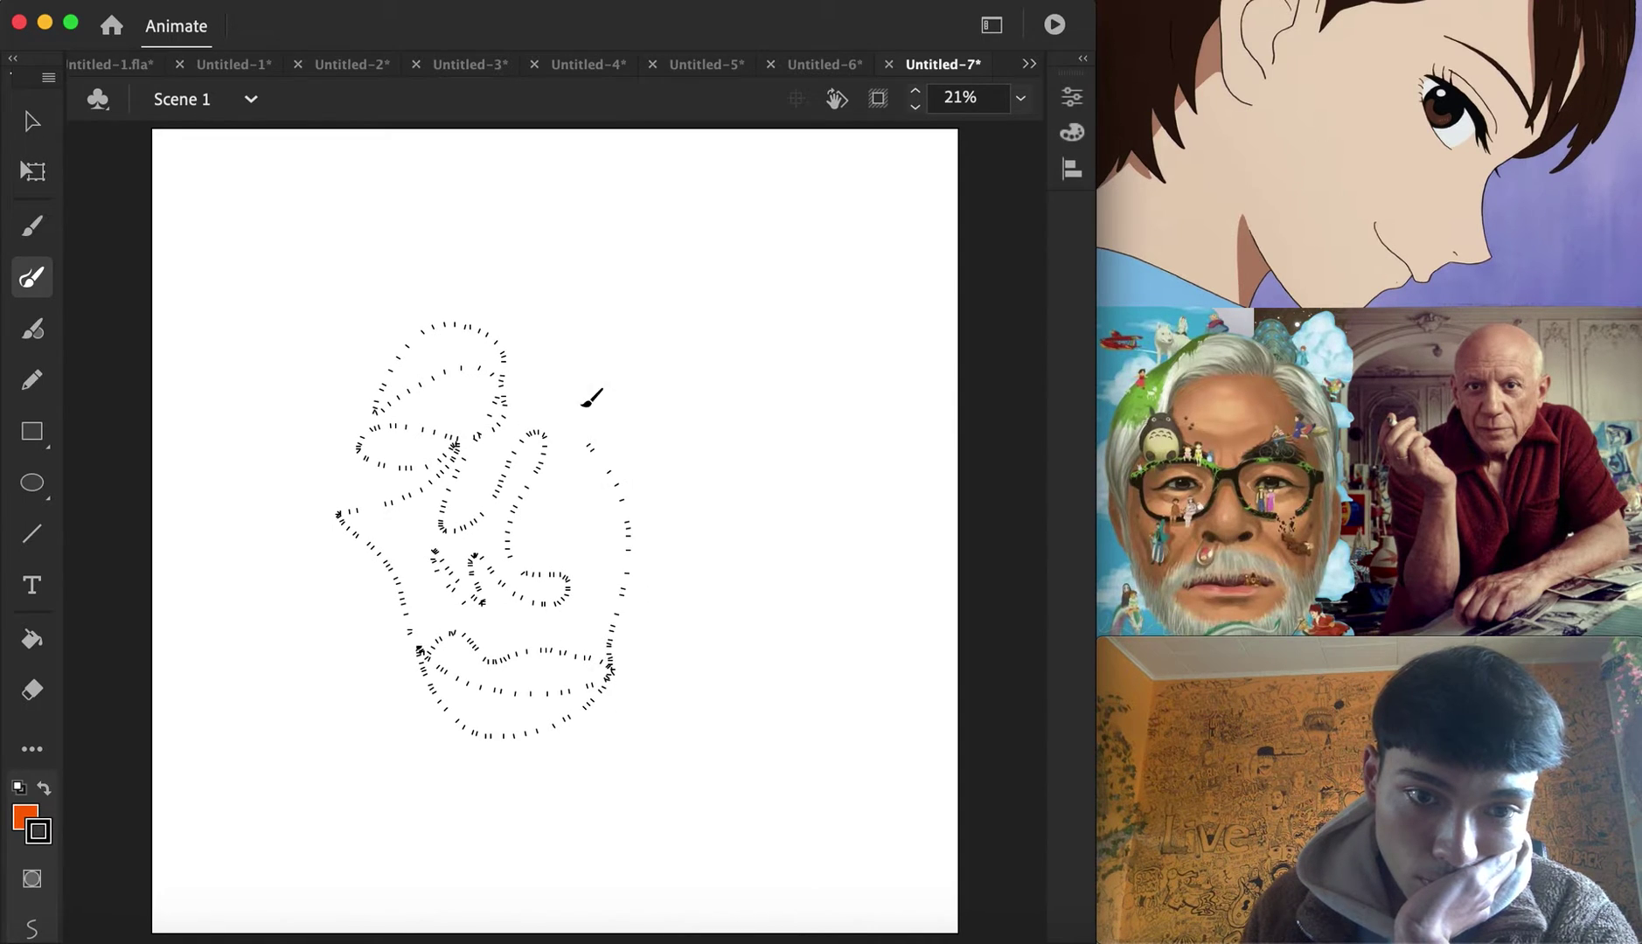
# Draw the right brow and eye, the wavy fringed hair, the sideburn and ear, and the outer jaw and temple contour
pyautogui.moveTo(606, 426); pyautogui.dragTo(600, 486)
pyautogui.moveTo(754, 423)
pyautogui.mouseDown()
pyautogui.moveTo(702, 289)
pyautogui.moveTo(583, 253)
pyautogui.mouseUp()
pyautogui.moveTo(435, 290)
pyautogui.mouseDown()
pyautogui.moveTo(385, 244)
pyautogui.moveTo(486, 131)
pyautogui.mouseUp()
pyautogui.moveTo(870, 300)
pyautogui.mouseDown()
pyautogui.moveTo(797, 314)
pyautogui.moveTo(787, 407)
pyautogui.moveTo(718, 564)
pyautogui.mouseUp()
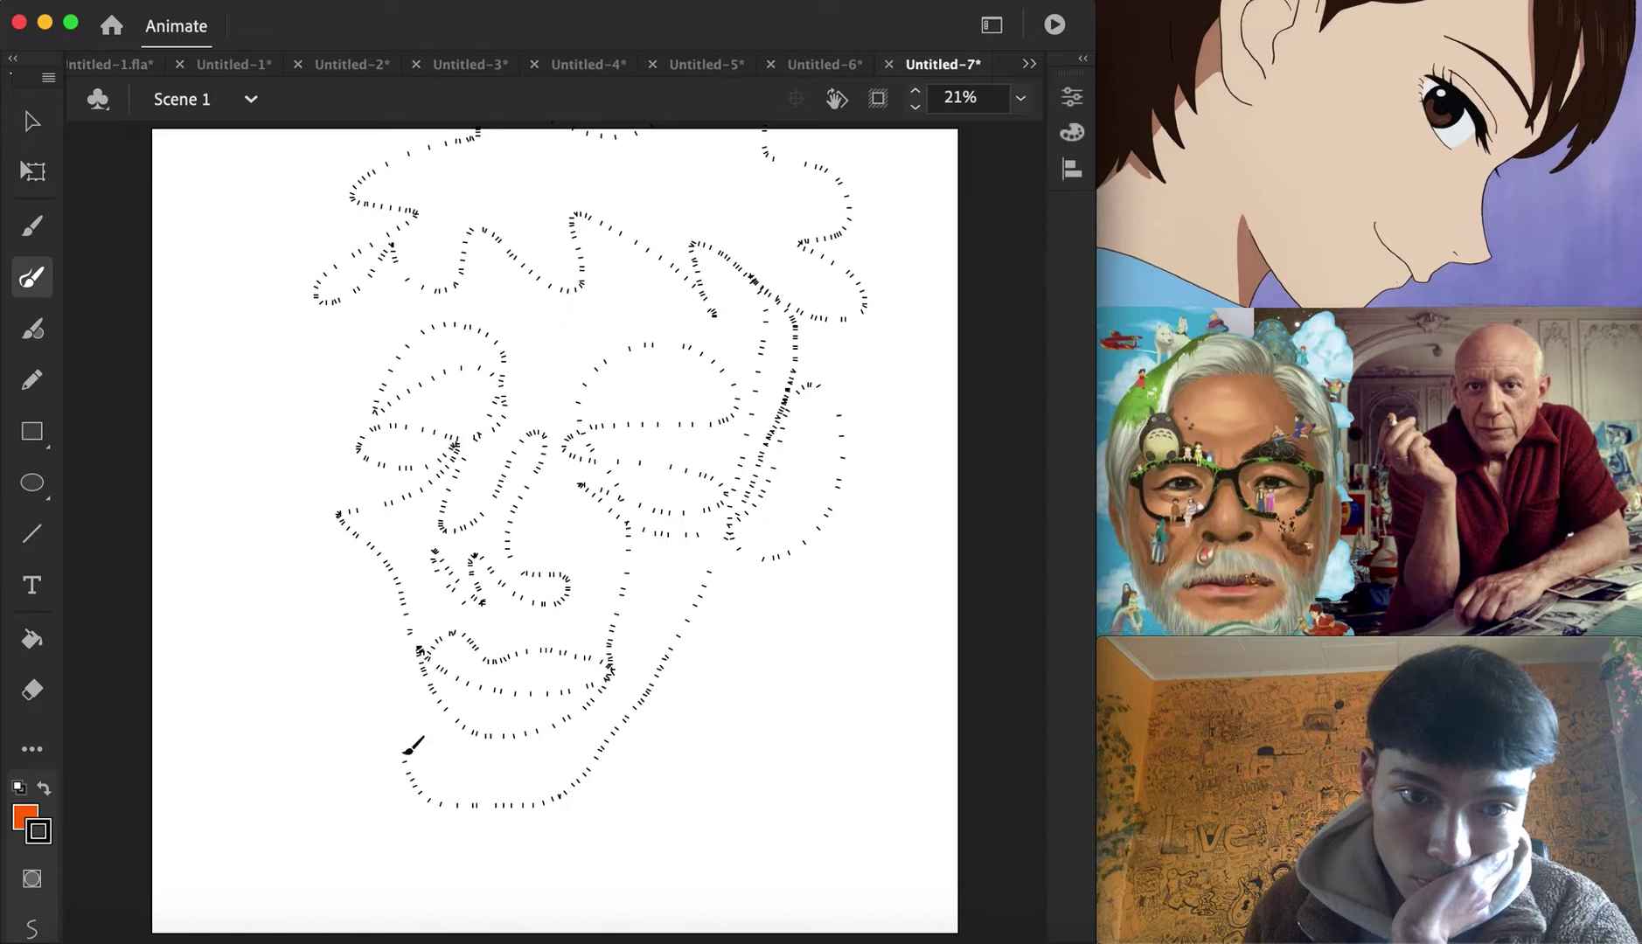
pyautogui.moveTo(372, 461); pyautogui.dragTo(361, 343)
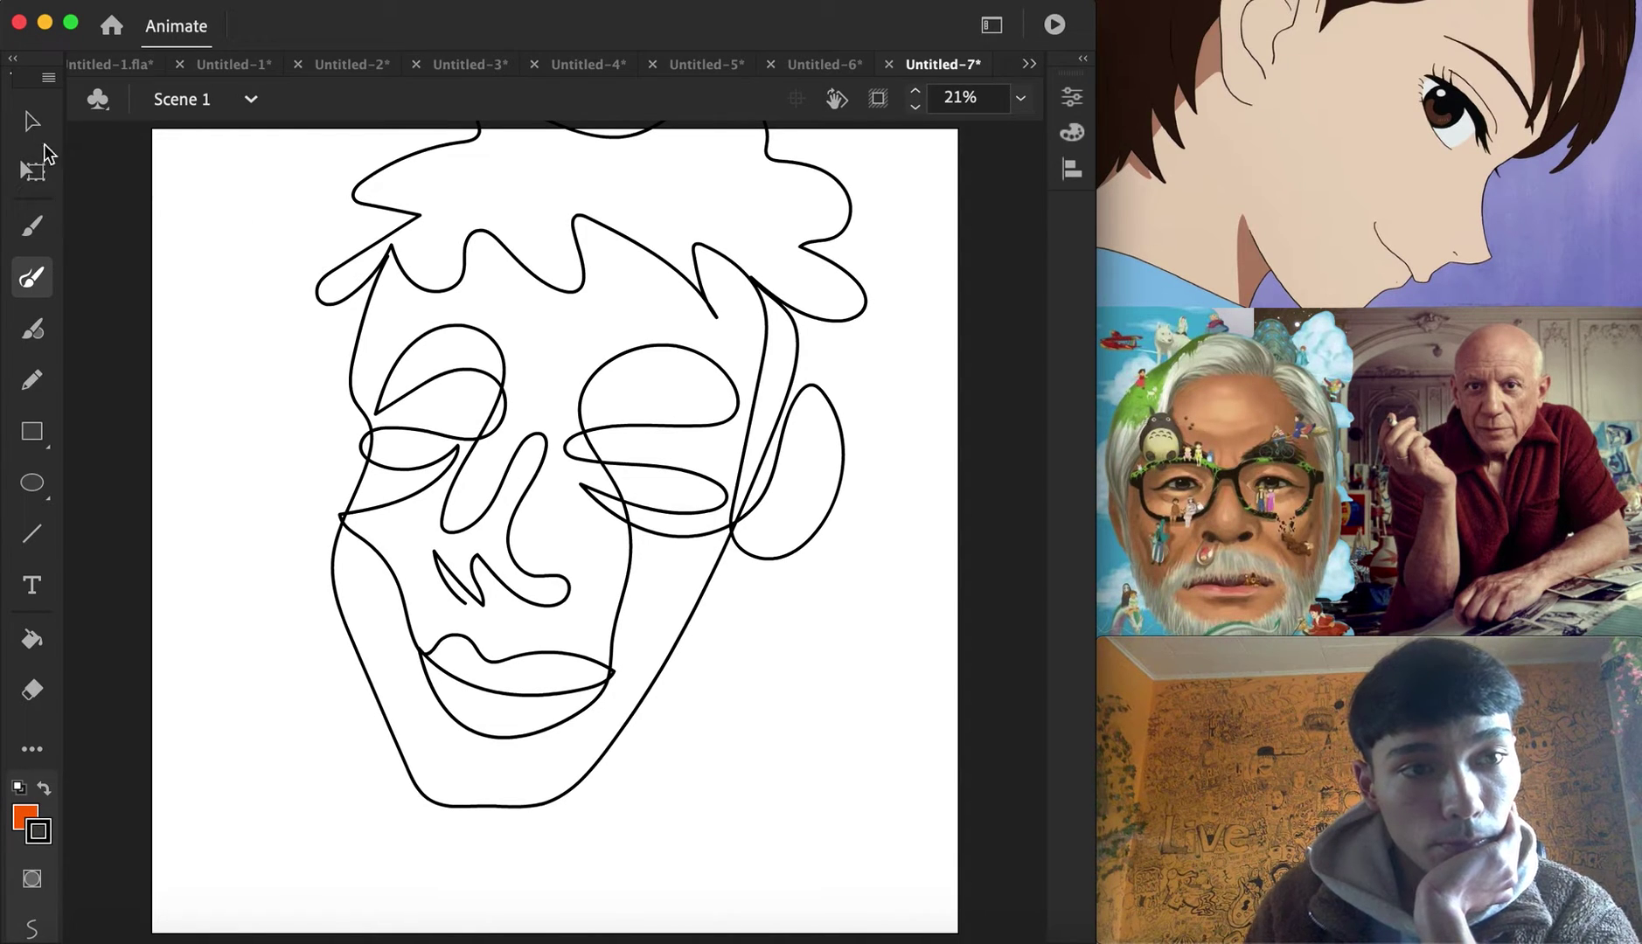
# Move the entire face drawing down and slightly left so the hair fits on the canvas
pyautogui.click(27, 120)
pyautogui.moveTo(256, 798)
pyautogui.mouseDown()
pyautogui.moveTo(798, 64)
pyautogui.moveTo(866, 44)
pyautogui.mouseUp()
pyautogui.moveTo(894, 225)
pyautogui.mouseDown()
pyautogui.moveTo(781, 355)
pyautogui.moveTo(822, 322)
pyautogui.moveTo(801, 367)
pyautogui.mouseUp()
pyautogui.click(789, 687)
# Fill the hair, its side lock and the right sideburn with black #000000
pyautogui.click(32, 639)
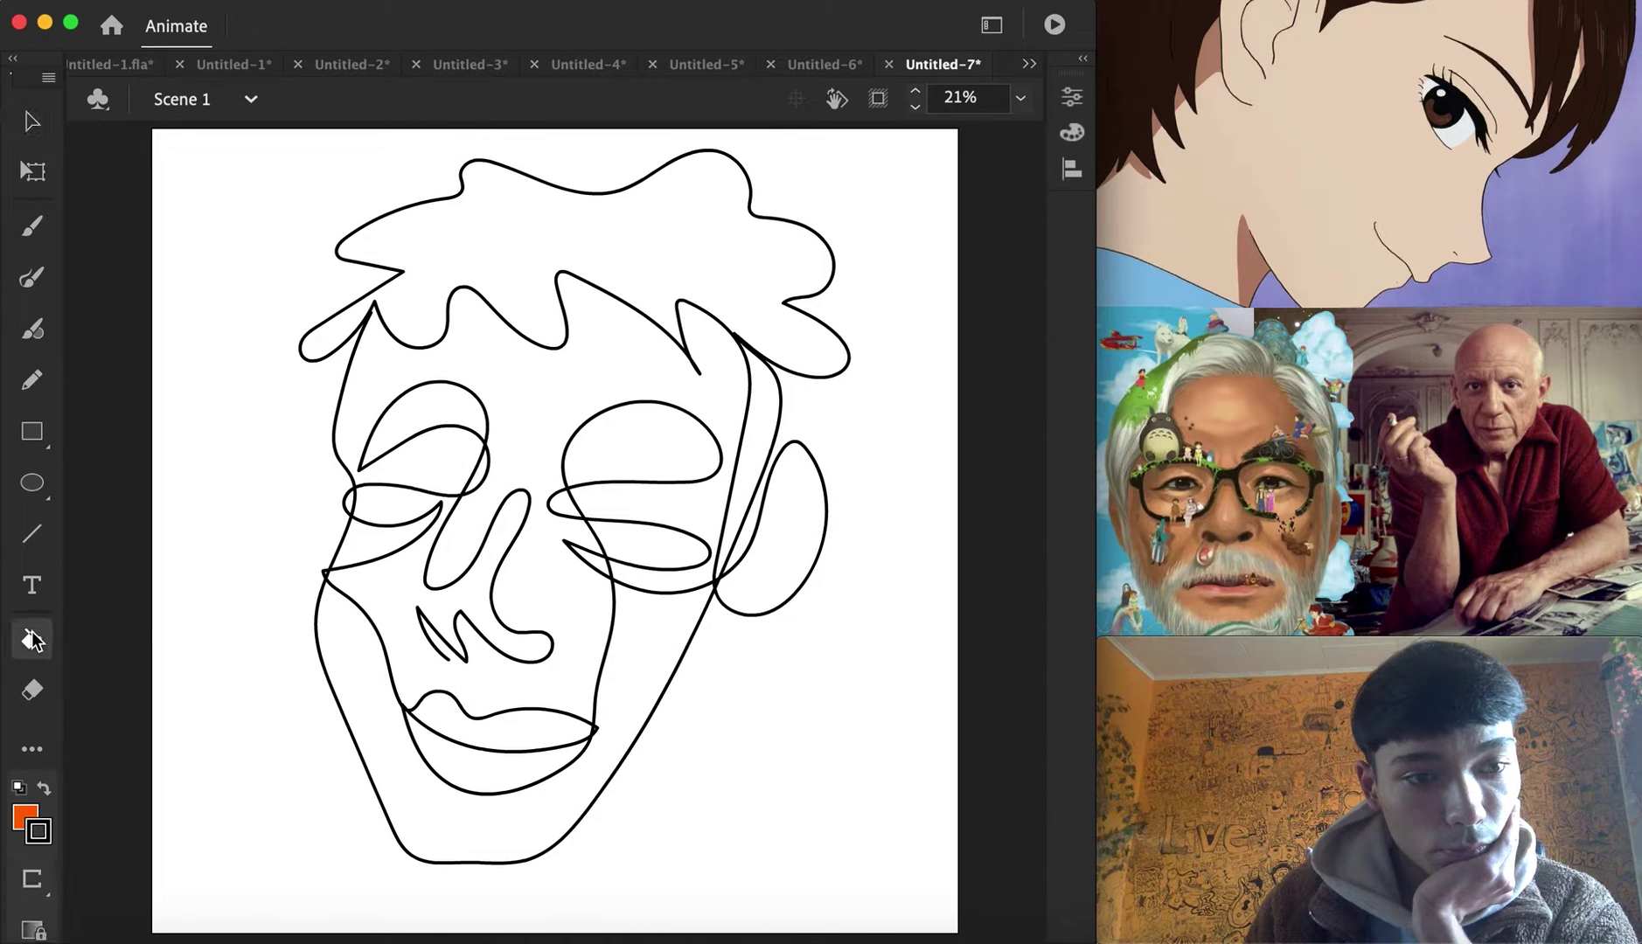
pyautogui.click(26, 818)
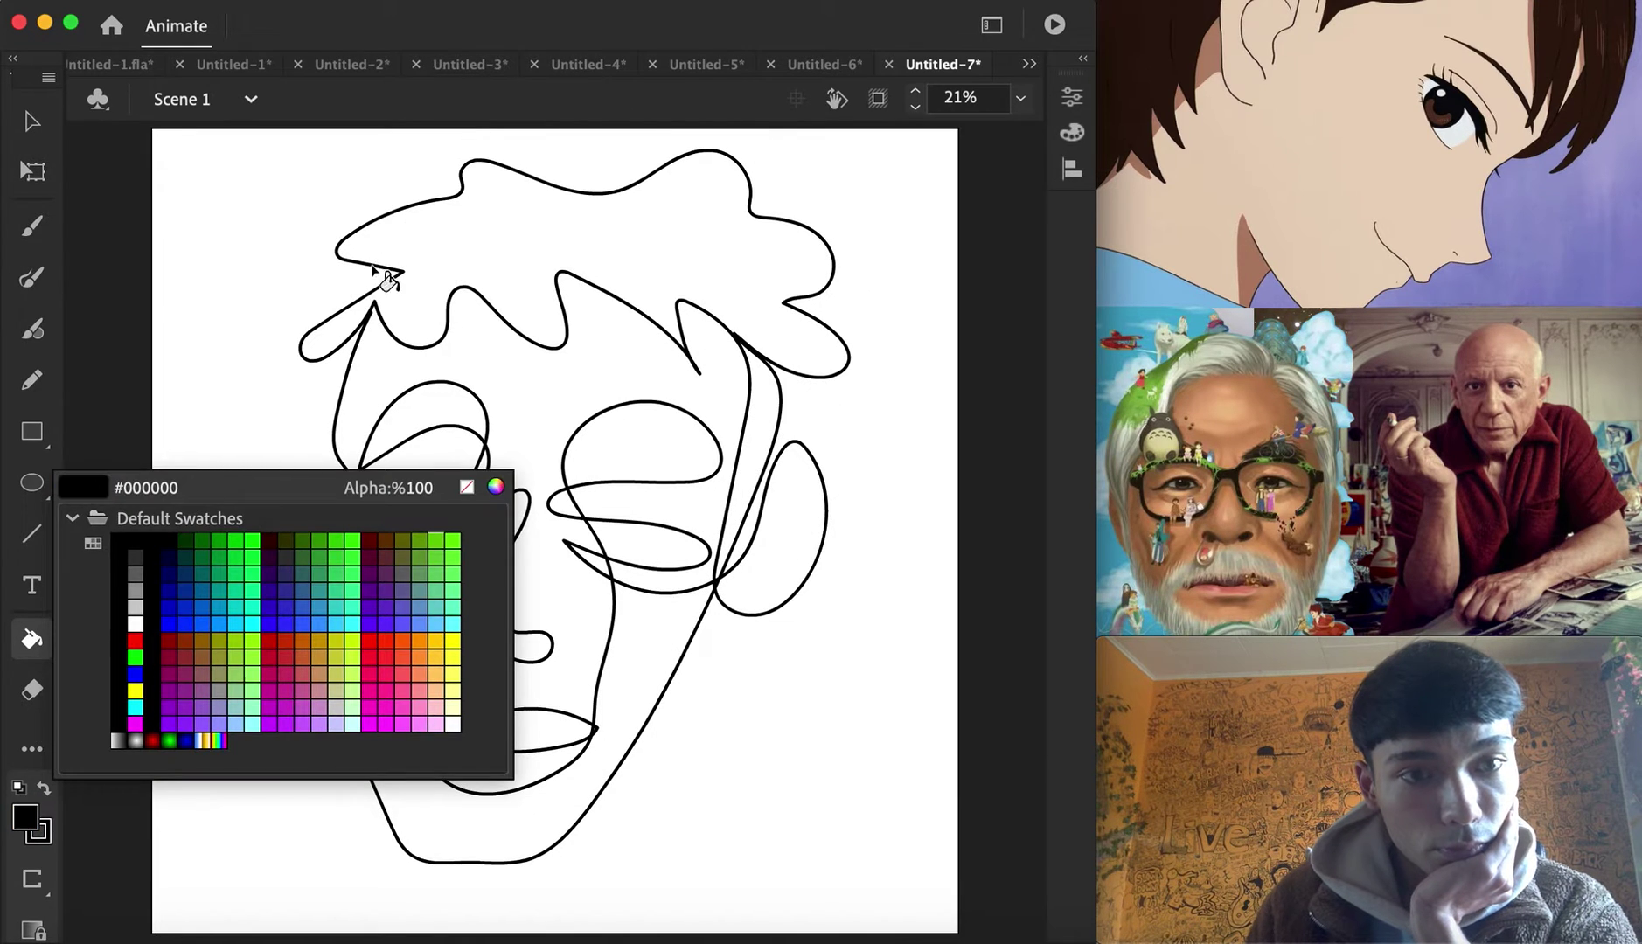
pyautogui.click(386, 268)
pyautogui.click(433, 280)
pyautogui.click(757, 468)
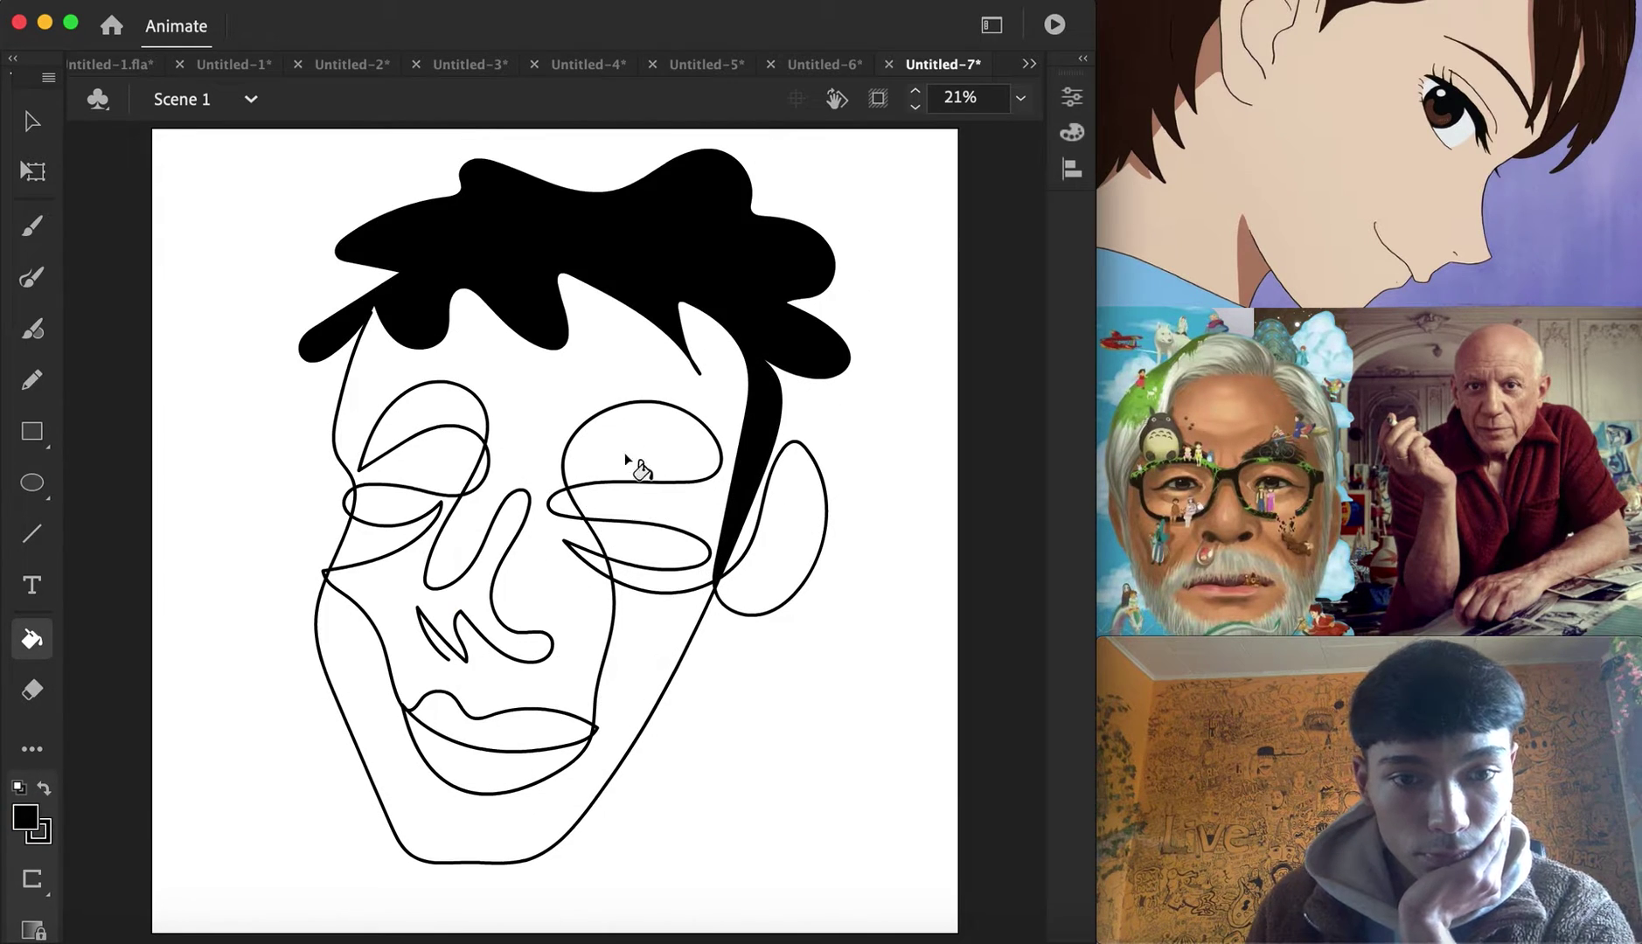
# Fill both eyebrow shapes and the beard area around the jaw with black
pyautogui.click(631, 454)
pyautogui.click(440, 431)
pyautogui.click(437, 559)
pyautogui.press('super+z')
pyautogui.click(573, 660)
pyautogui.press('super+z')
pyautogui.click(511, 830)
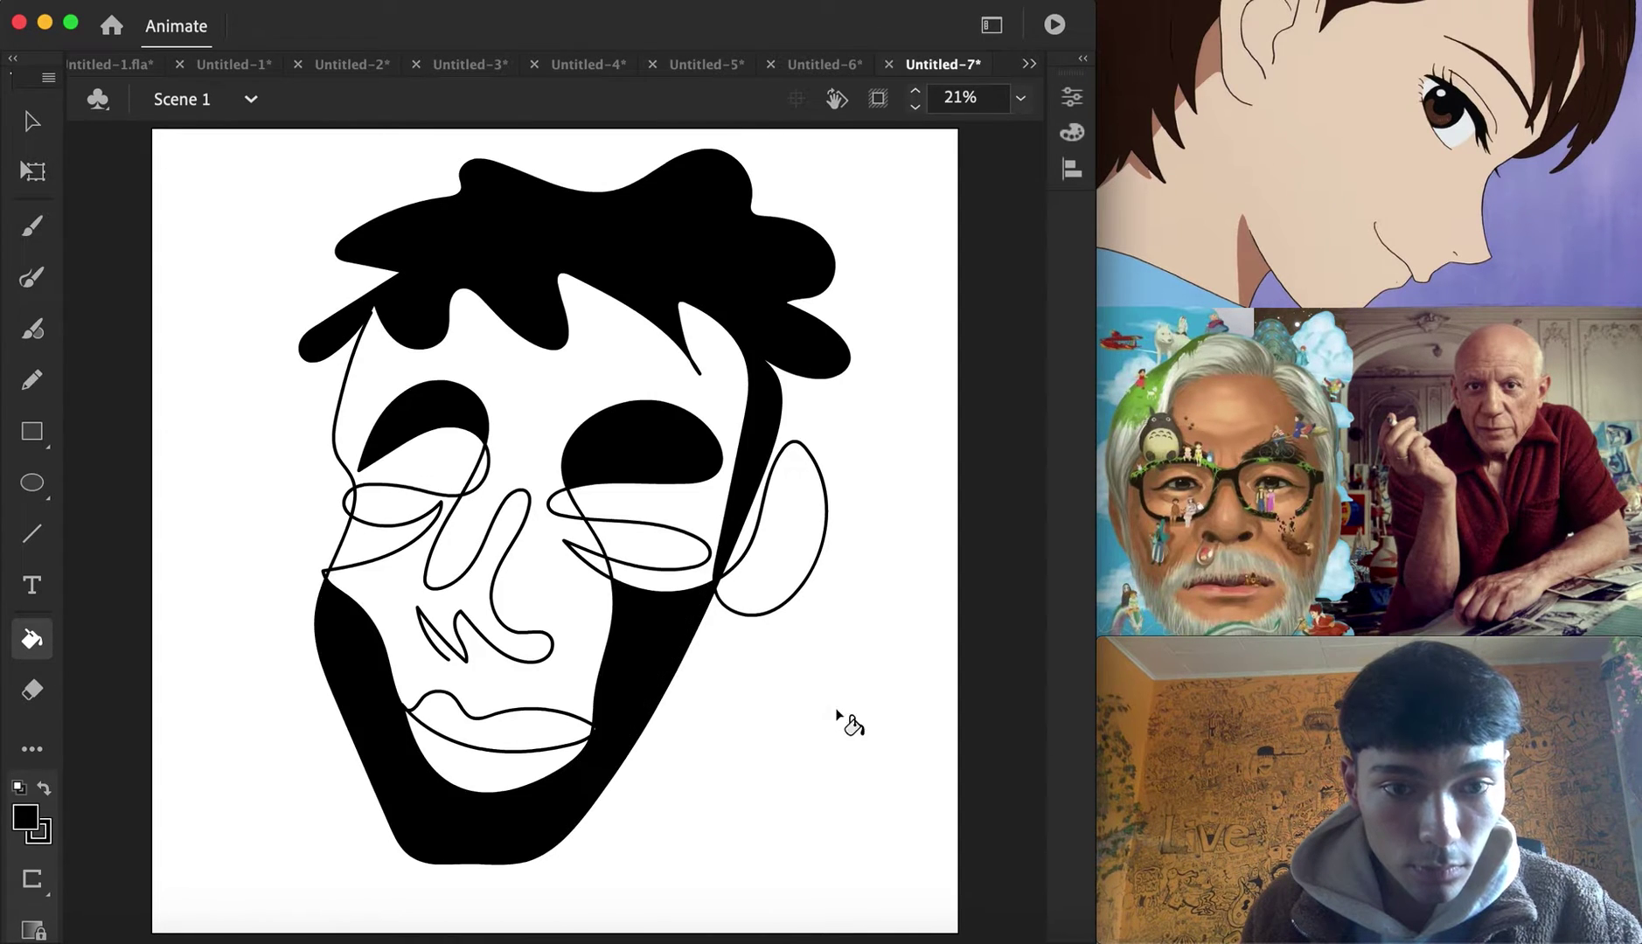
# Fill the crescent beside the left eye, the small shapes at the right eye's inner corner and the upper lip with black
pyautogui.click(481, 477)
pyautogui.click(559, 504)
pyautogui.click(590, 559)
pyautogui.click(460, 717)
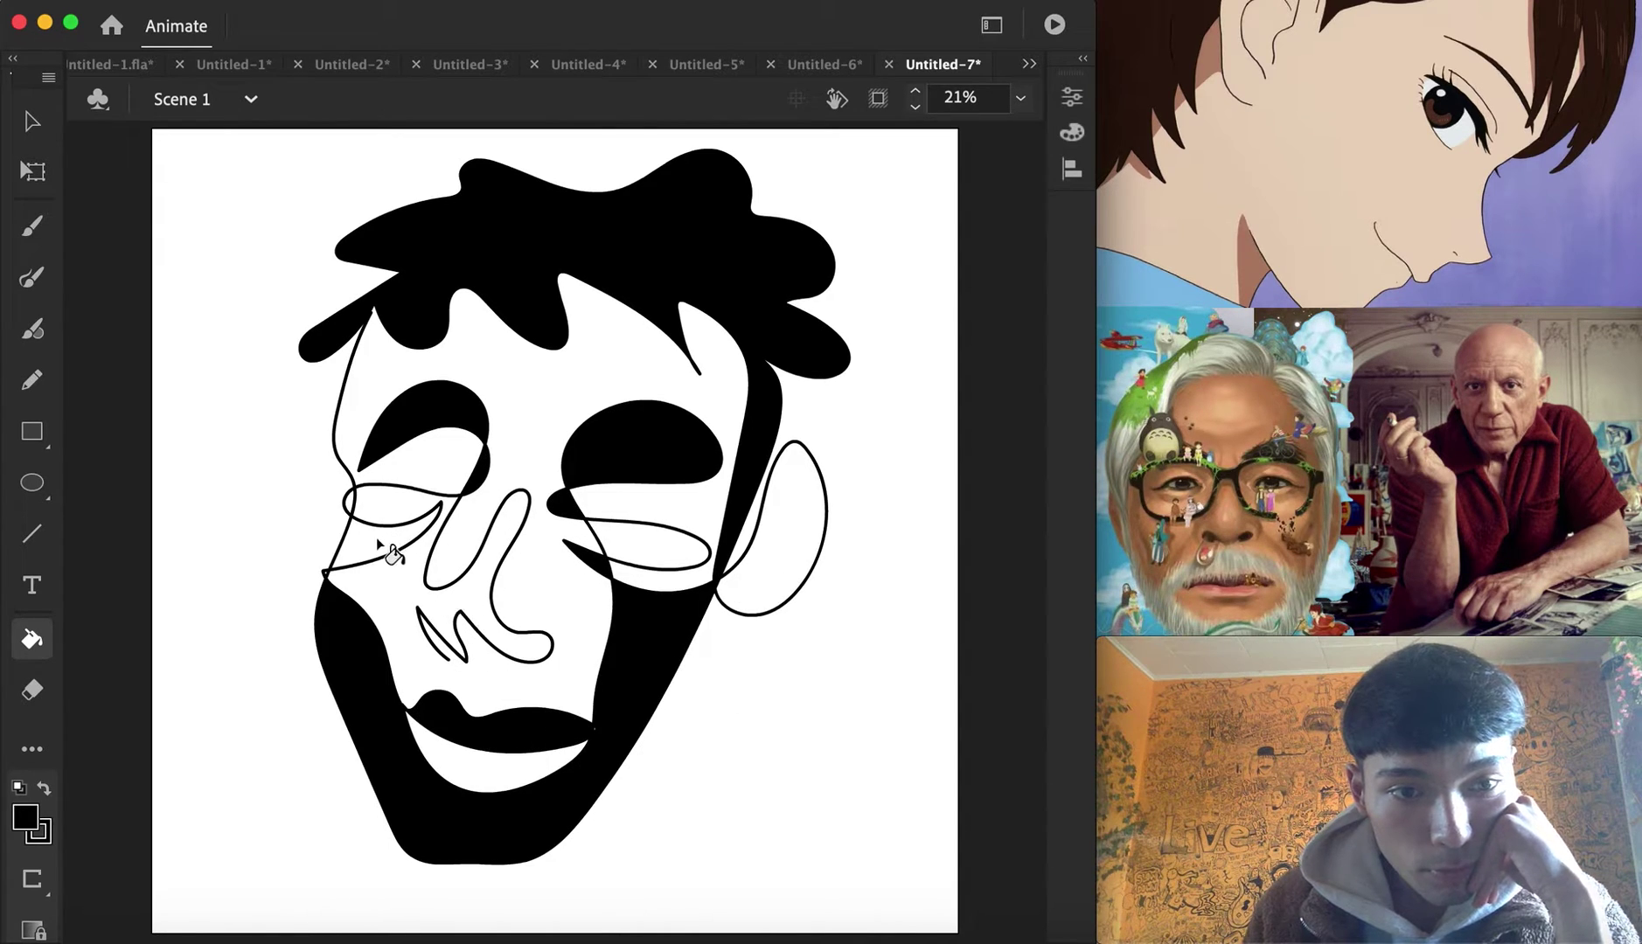
# Fill the area beneath the left eye with black and set the stroke colour to #000000
pyautogui.click(389, 551)
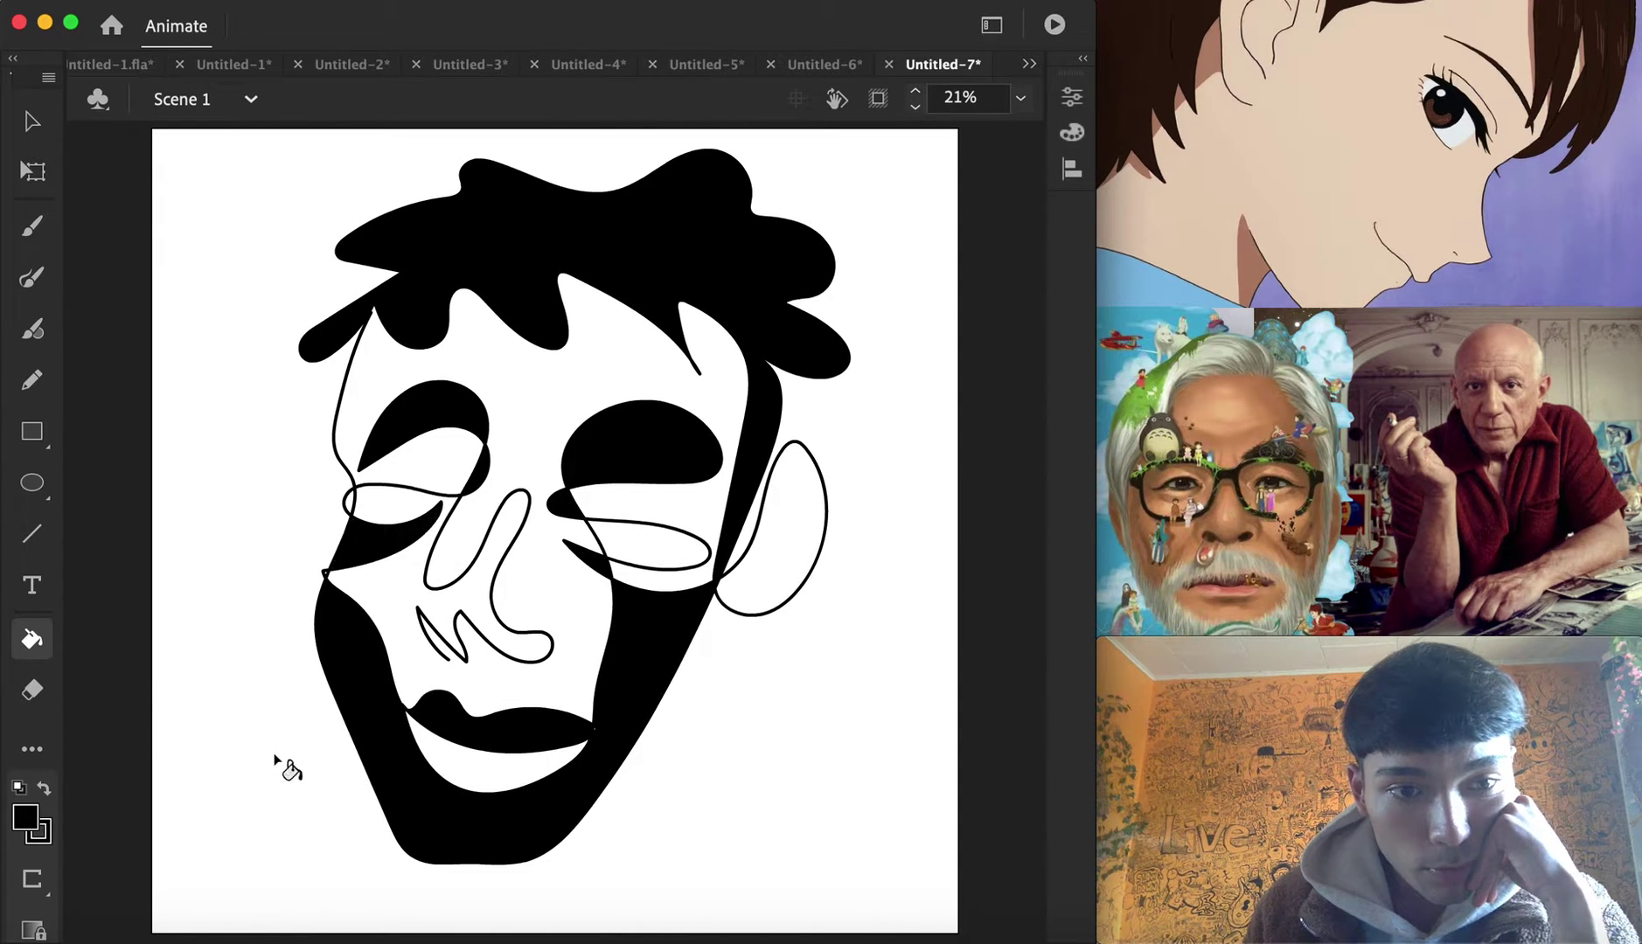
pyautogui.click(35, 826)
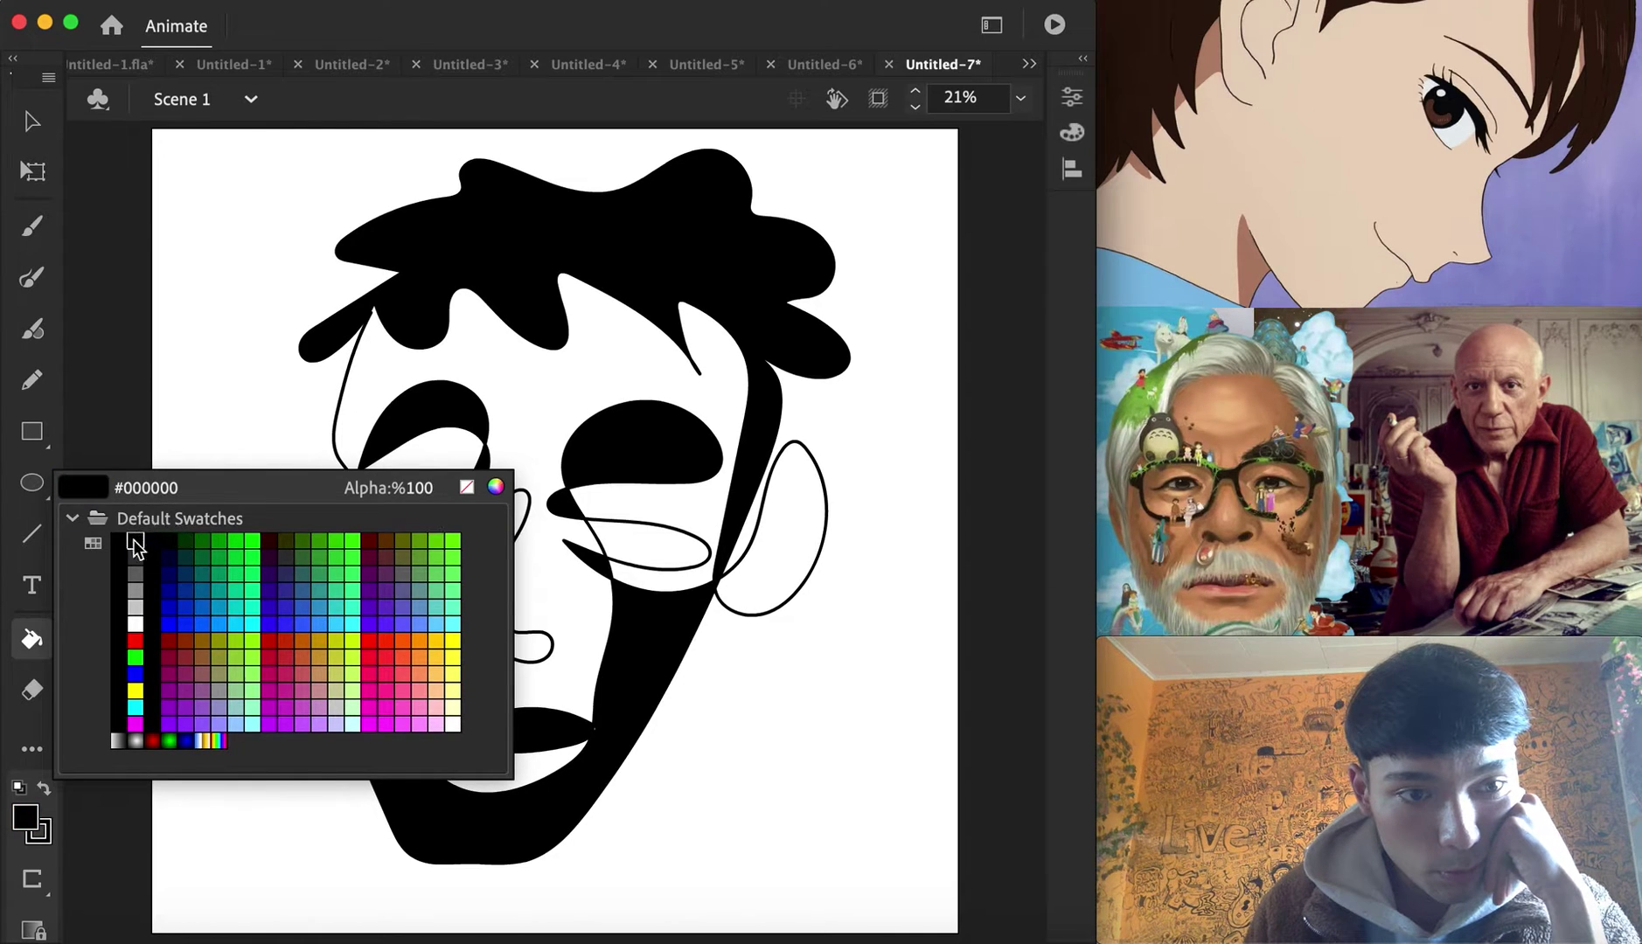
pyautogui.click(136, 539)
# Draw curved iris edge lines inside the right and left eyes with the brush
pyautogui.click(1019, 98)
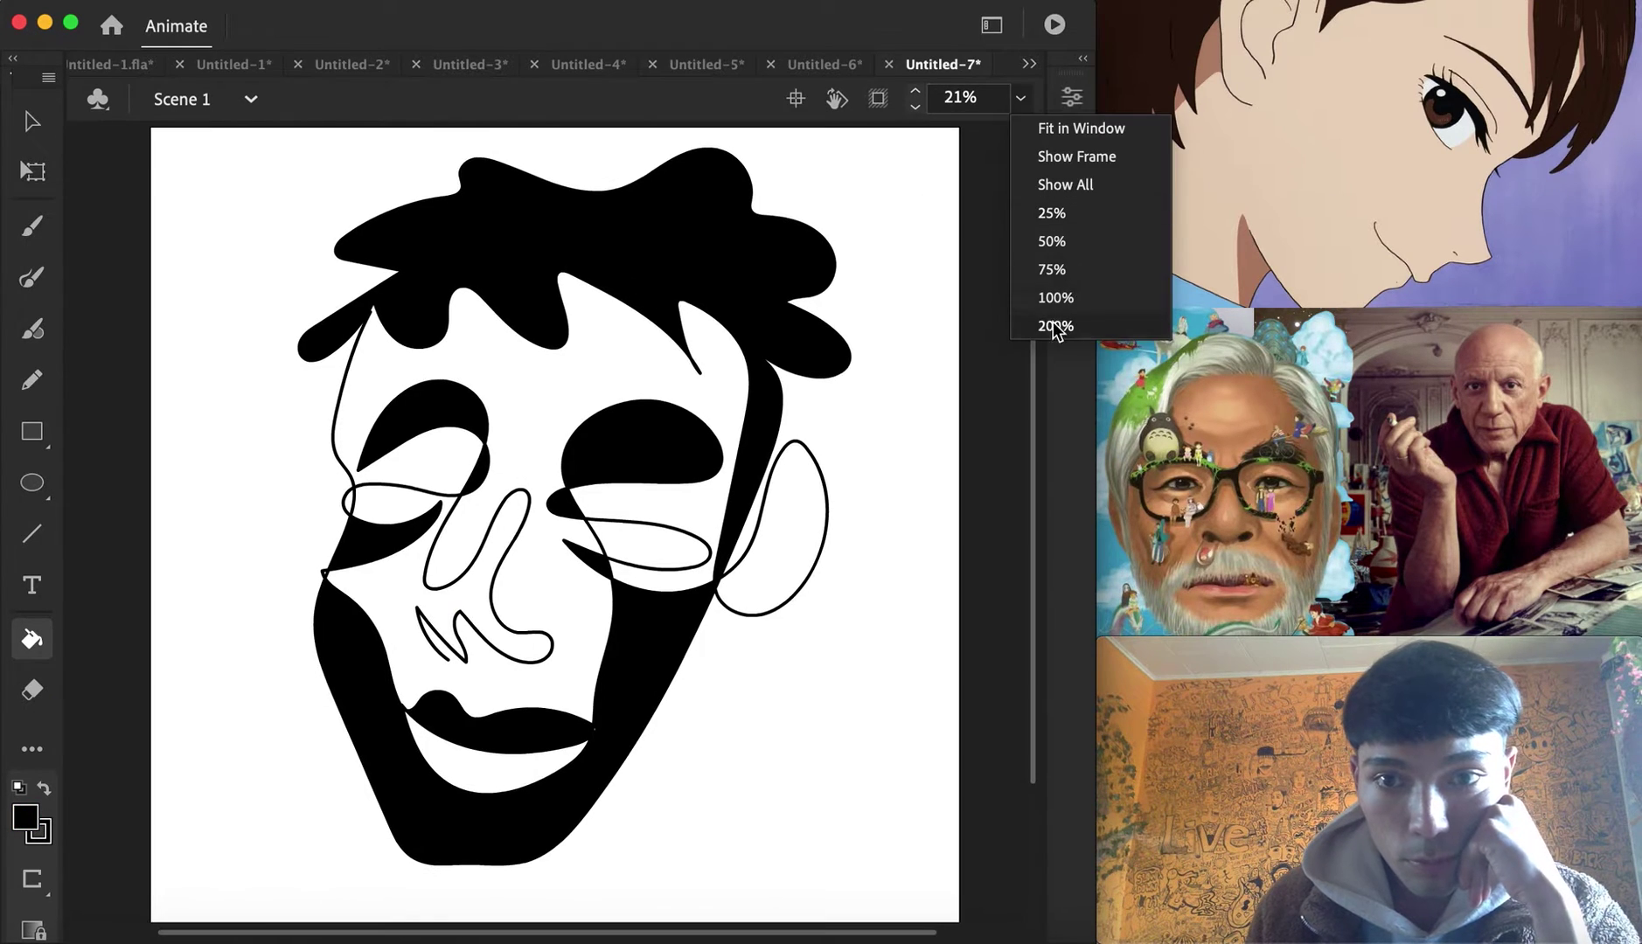
pyautogui.click(1052, 270)
pyautogui.hscroll(5, 717, 552)
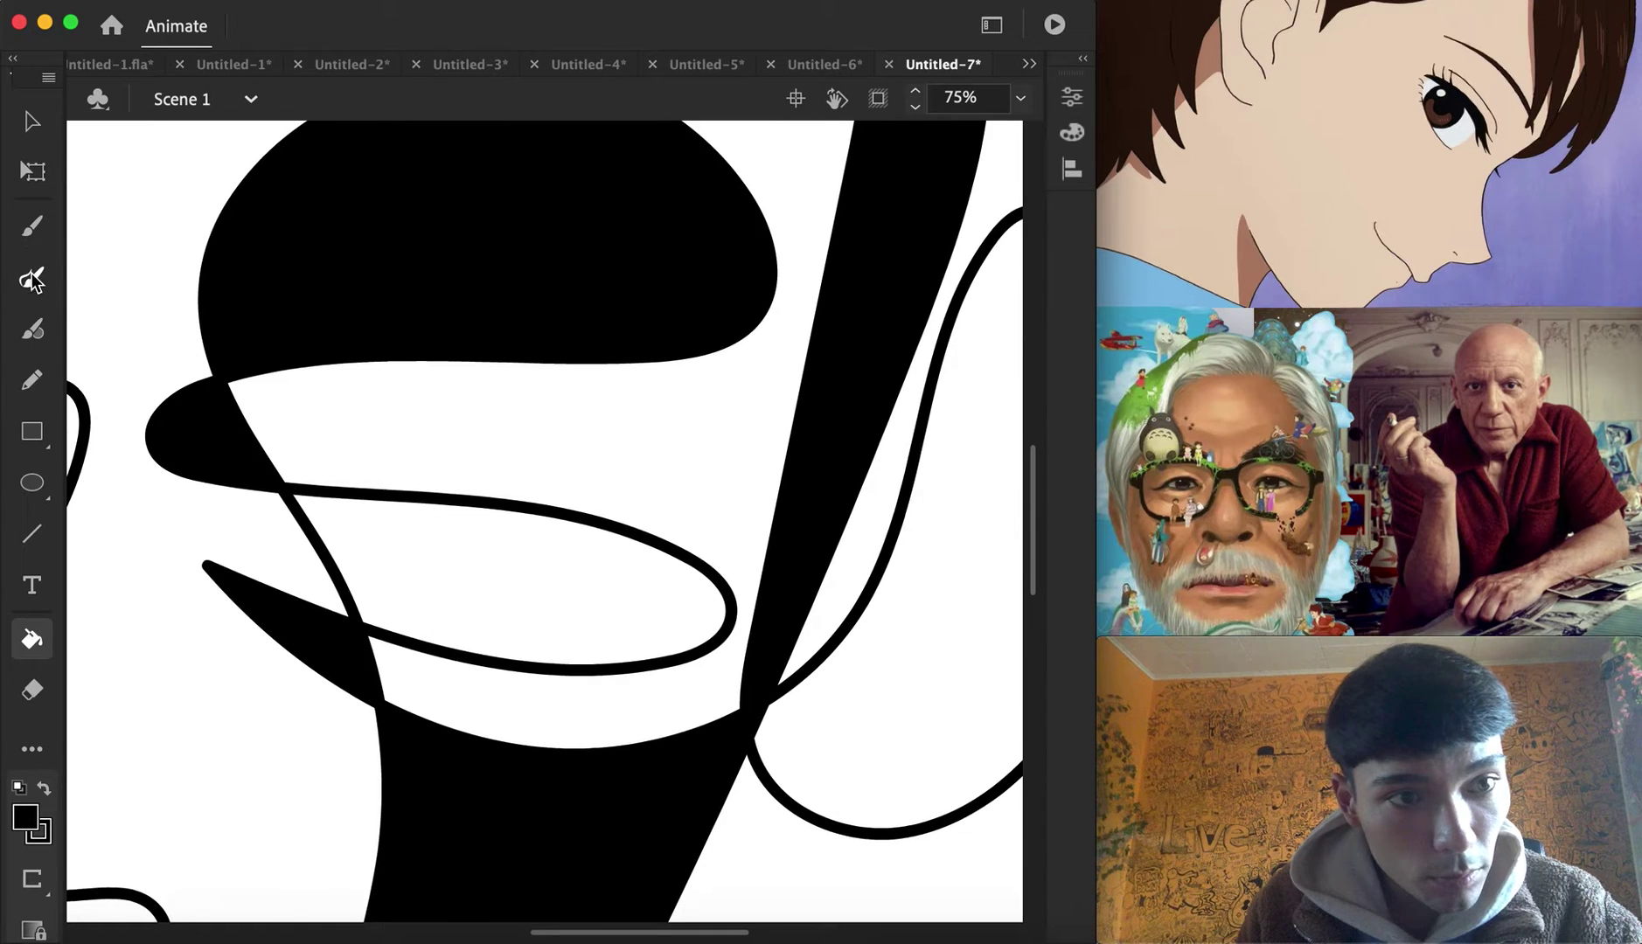
pyautogui.click(30, 279)
pyautogui.moveTo(656, 538); pyautogui.dragTo(559, 666)
pyautogui.moveTo(535, 514); pyautogui.dragTo(608, 626)
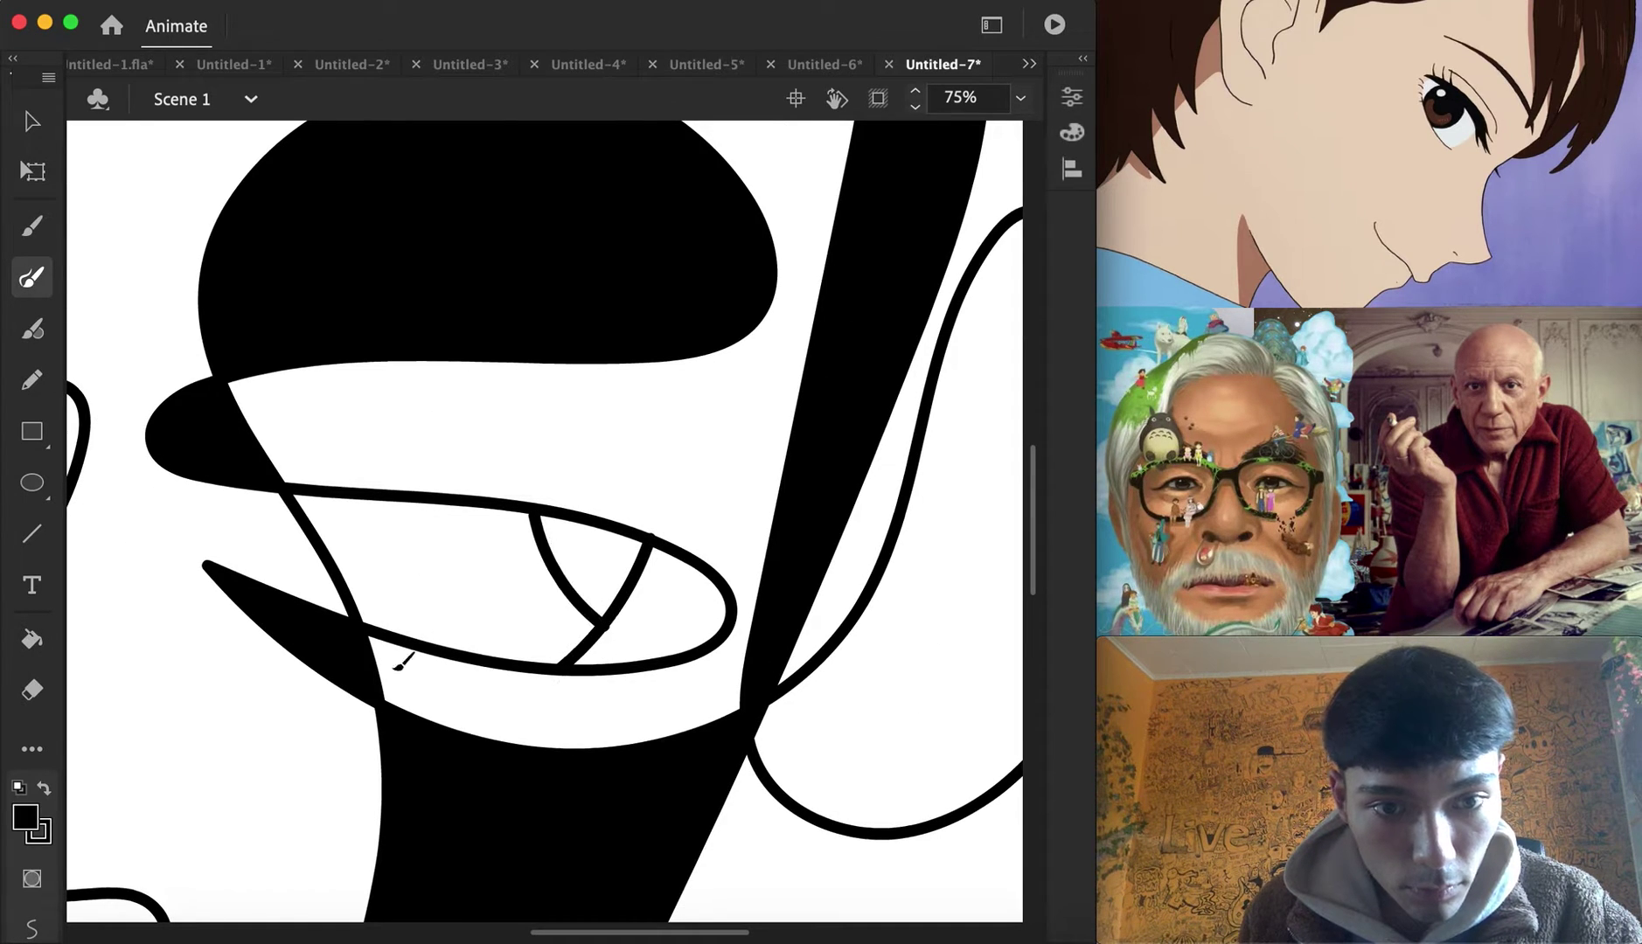
pyautogui.hscroll(-10, 365, 579)
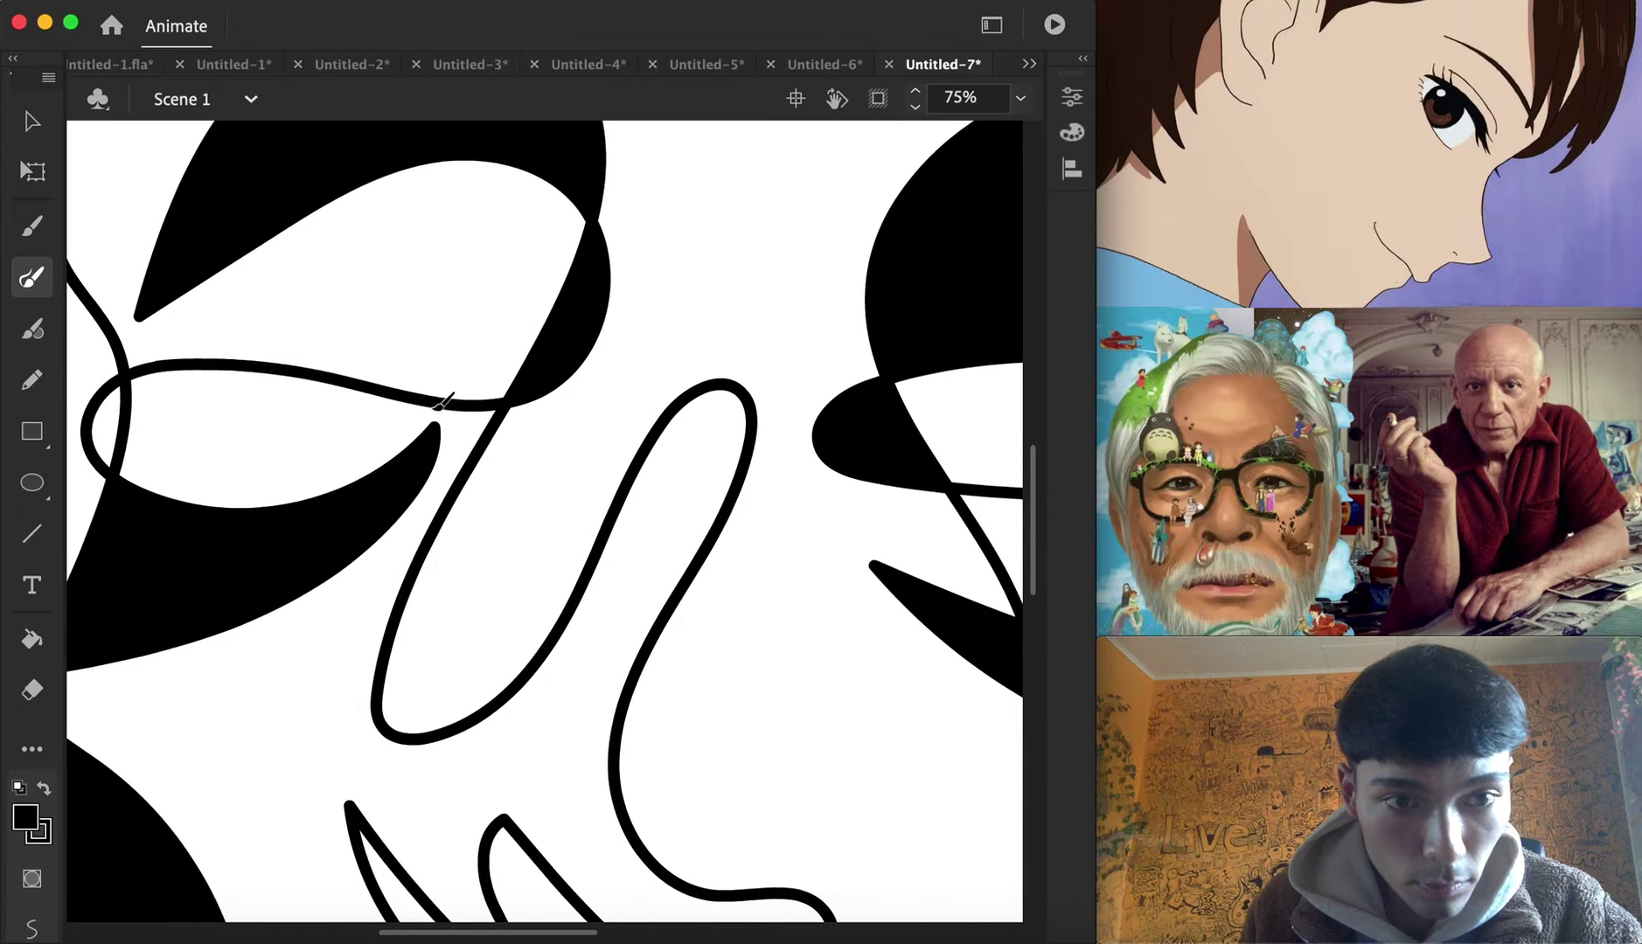
pyautogui.moveTo(187, 378); pyautogui.dragTo(248, 507)
# Draw two drip-like lash shapes hanging from the right eye's upper lid, linked by short lines across the iris
pyautogui.hscroll(10, 616, 541)
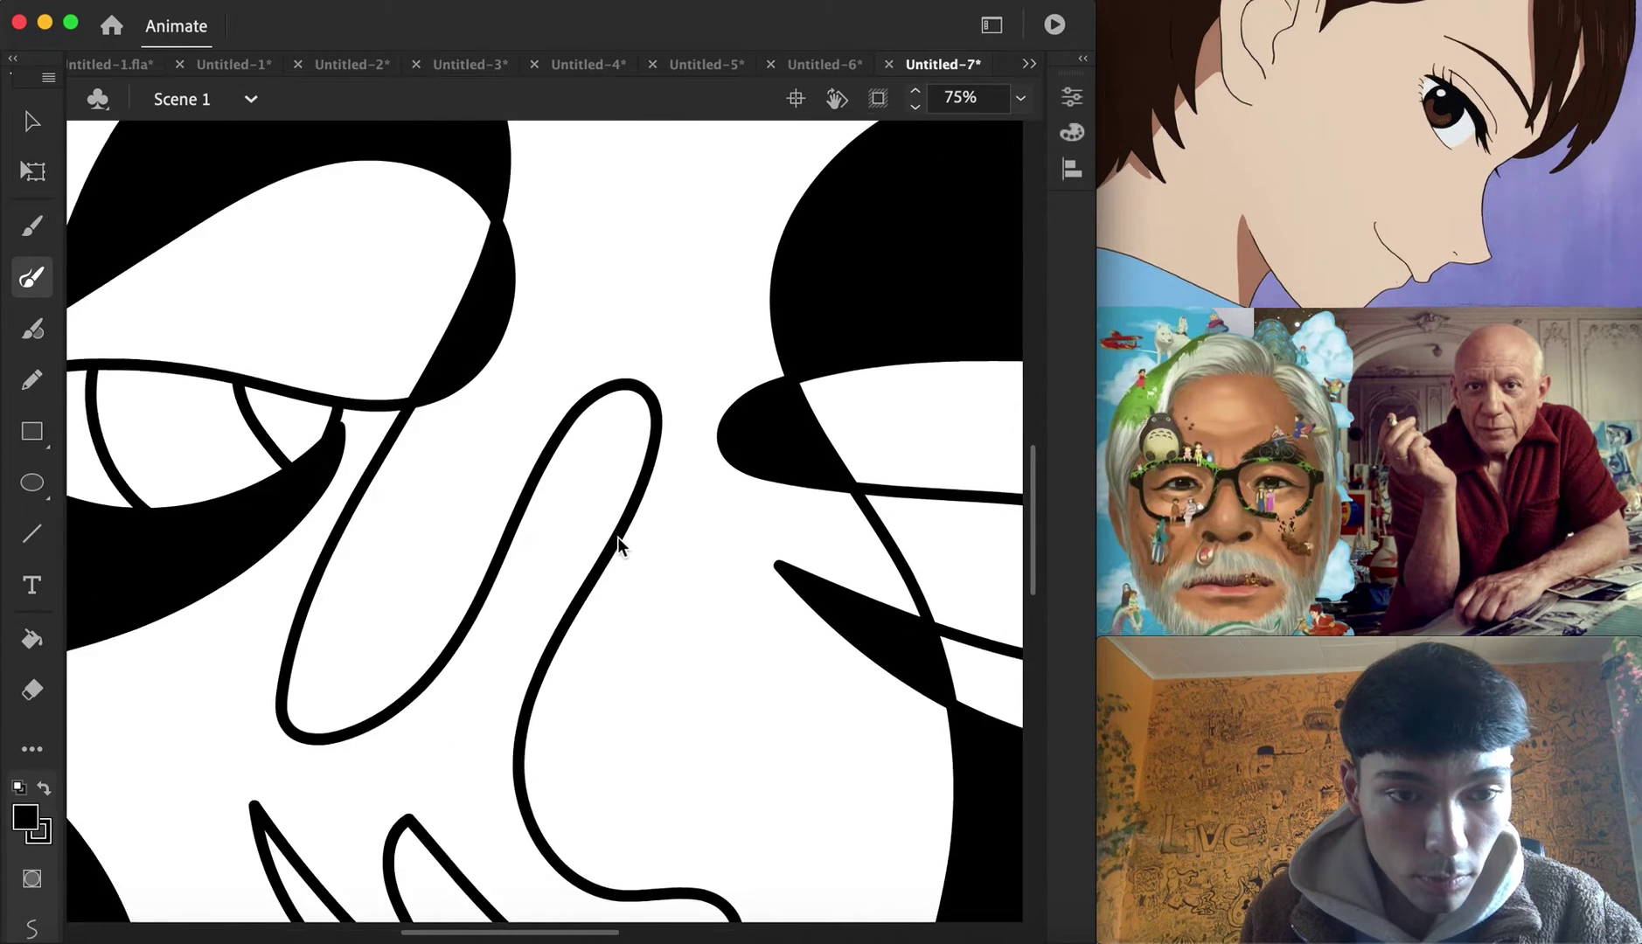
pyautogui.moveTo(533, 498)
pyautogui.mouseDown()
pyautogui.moveTo(581, 572)
pyautogui.moveTo(633, 549)
pyautogui.moveTo(623, 502)
pyautogui.moveTo(570, 529)
pyautogui.moveTo(603, 560)
pyautogui.mouseUp()
pyautogui.moveTo(668, 505)
pyautogui.mouseDown()
pyautogui.moveTo(733, 604)
pyautogui.moveTo(733, 535)
pyautogui.mouseUp()
pyautogui.moveTo(696, 510)
pyautogui.mouseDown()
pyautogui.moveTo(696, 555)
pyautogui.moveTo(724, 582)
pyautogui.mouseUp()
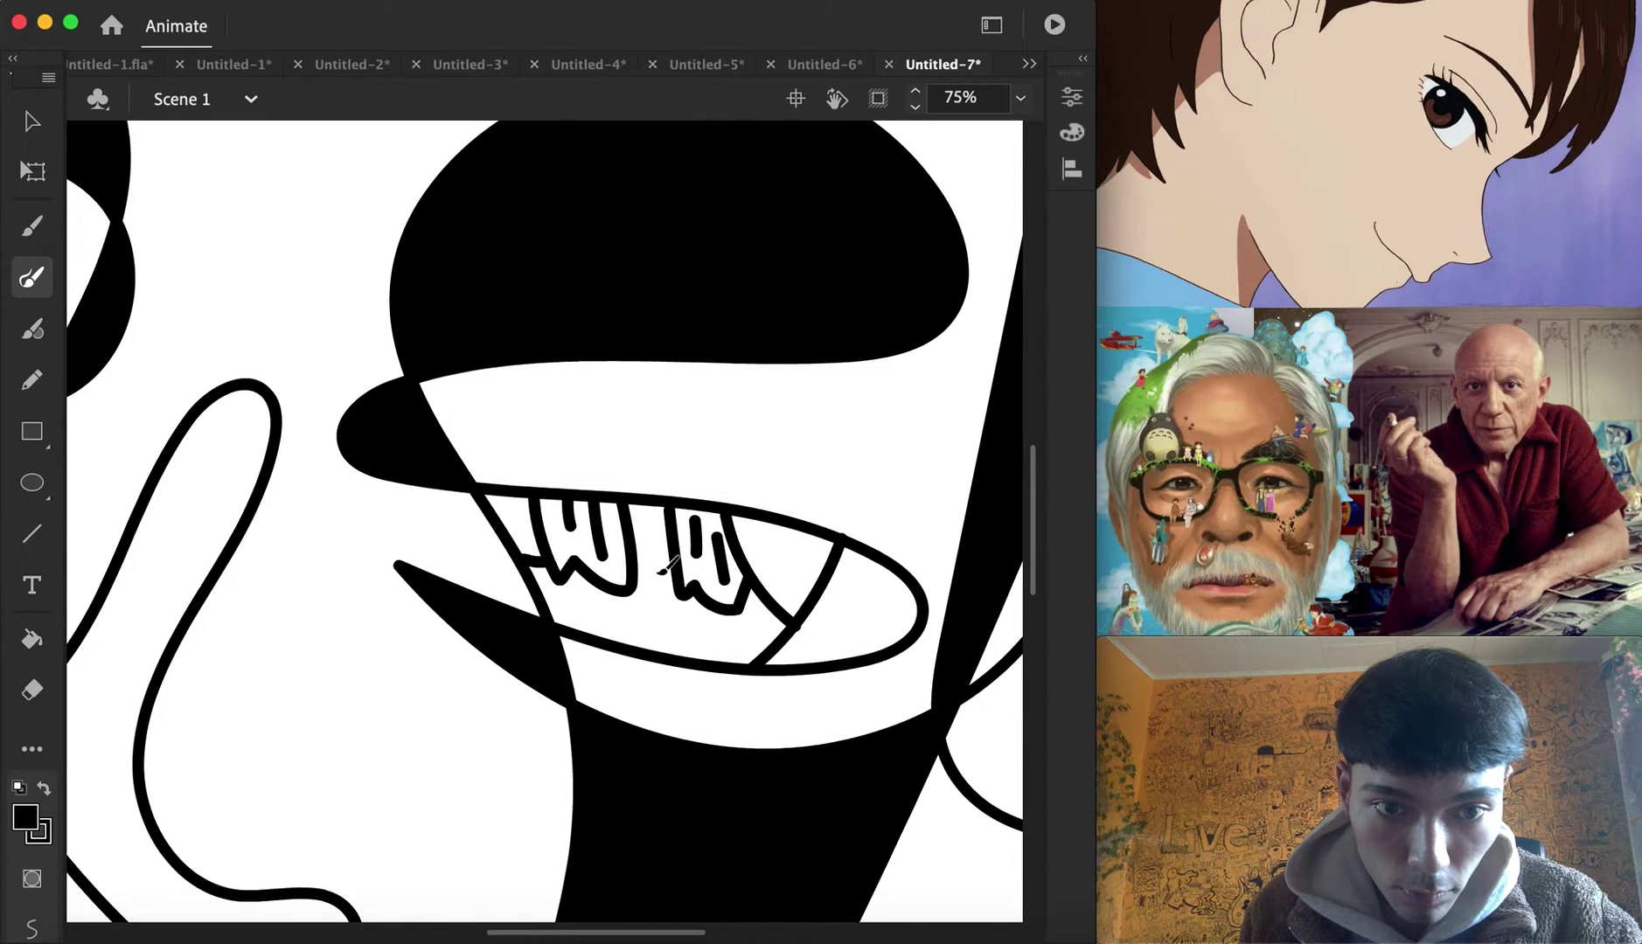
pyautogui.moveTo(643, 575); pyautogui.dragTo(692, 573)
# Draw a branching Y-shaped figure in the left iris and fill the iris around it with the grey radial gradient
pyautogui.hscroll(-10, 734, 579)
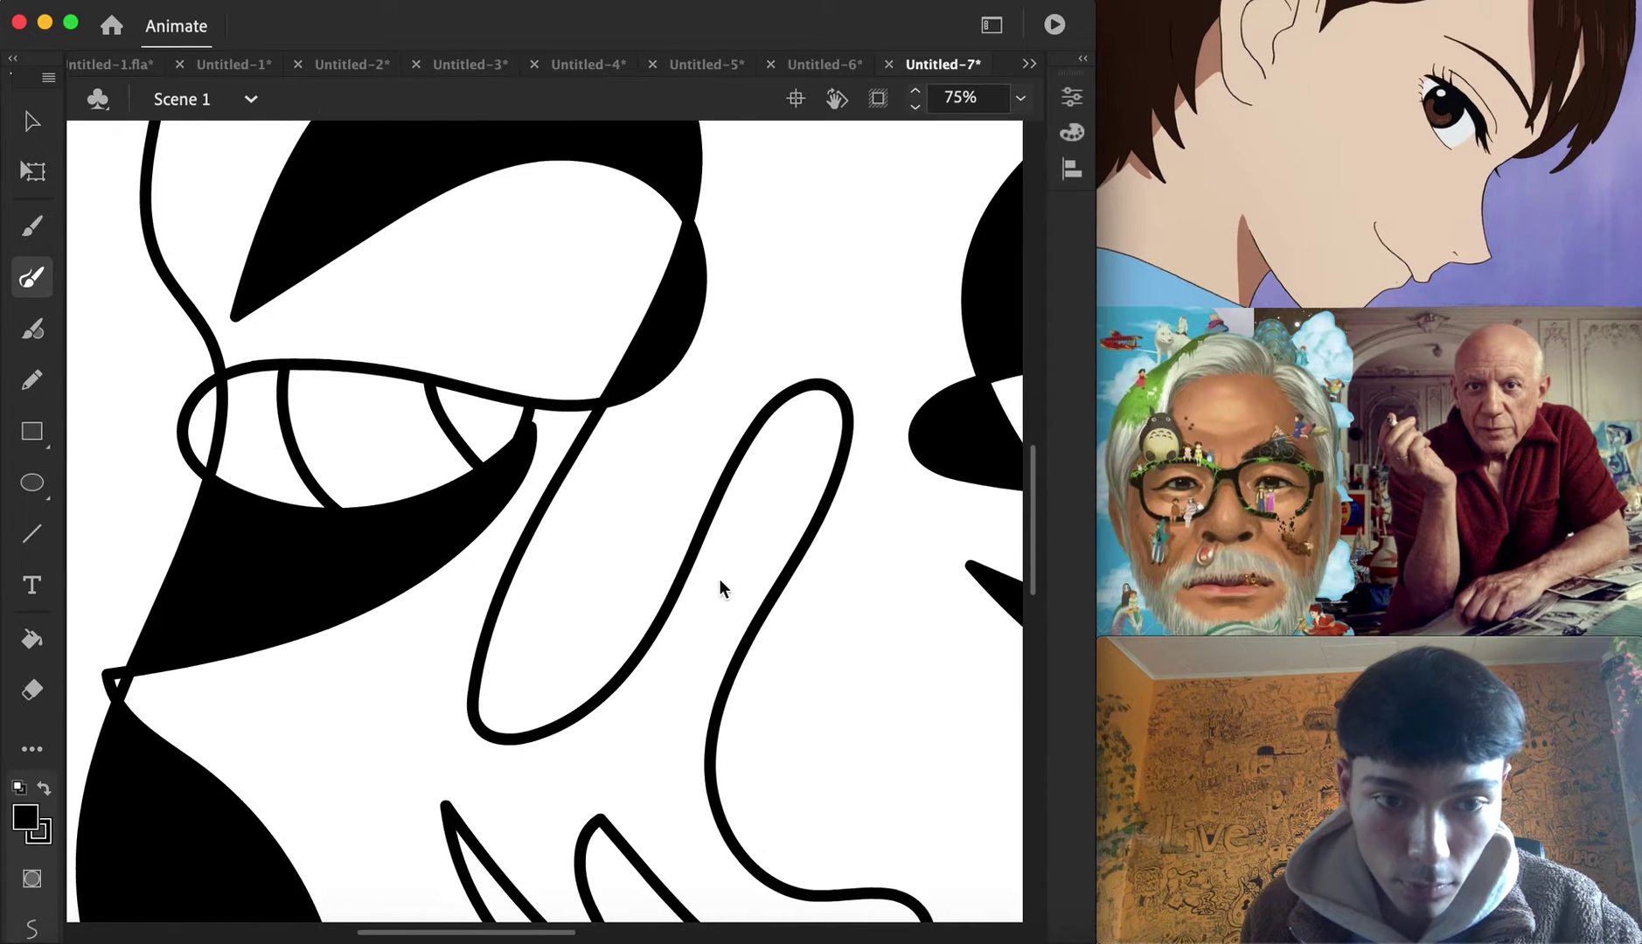
pyautogui.moveTo(363, 507)
pyautogui.mouseDown()
pyautogui.moveTo(368, 446)
pyautogui.moveTo(310, 400)
pyautogui.moveTo(433, 398)
pyautogui.moveTo(397, 503)
pyautogui.mouseUp()
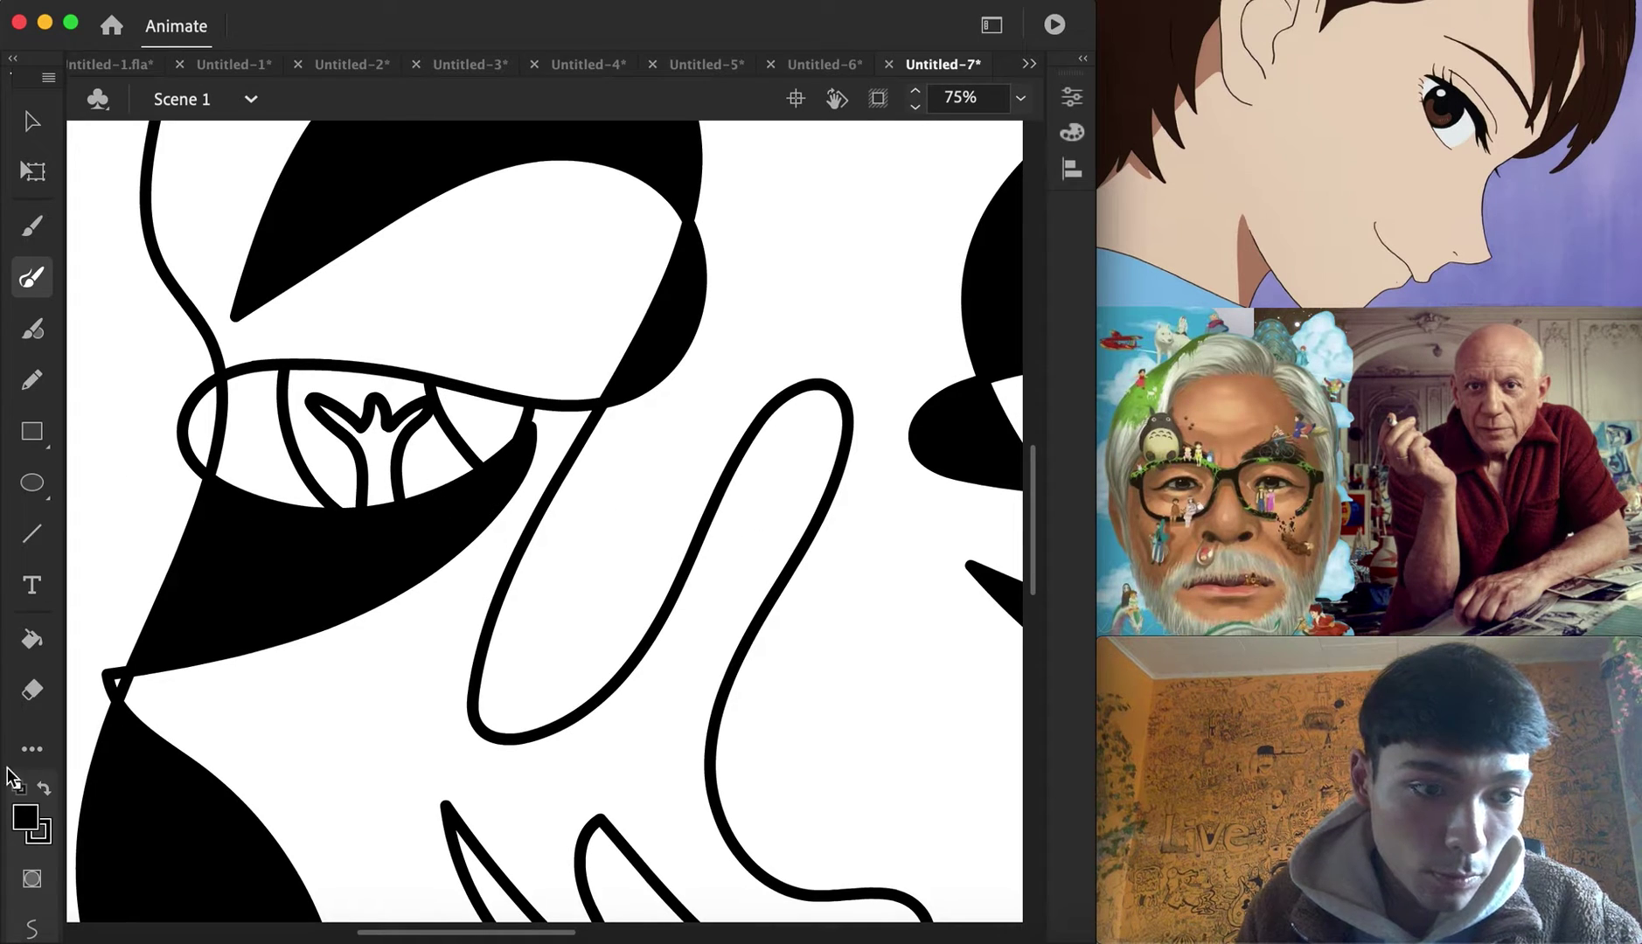
pyautogui.click(26, 817)
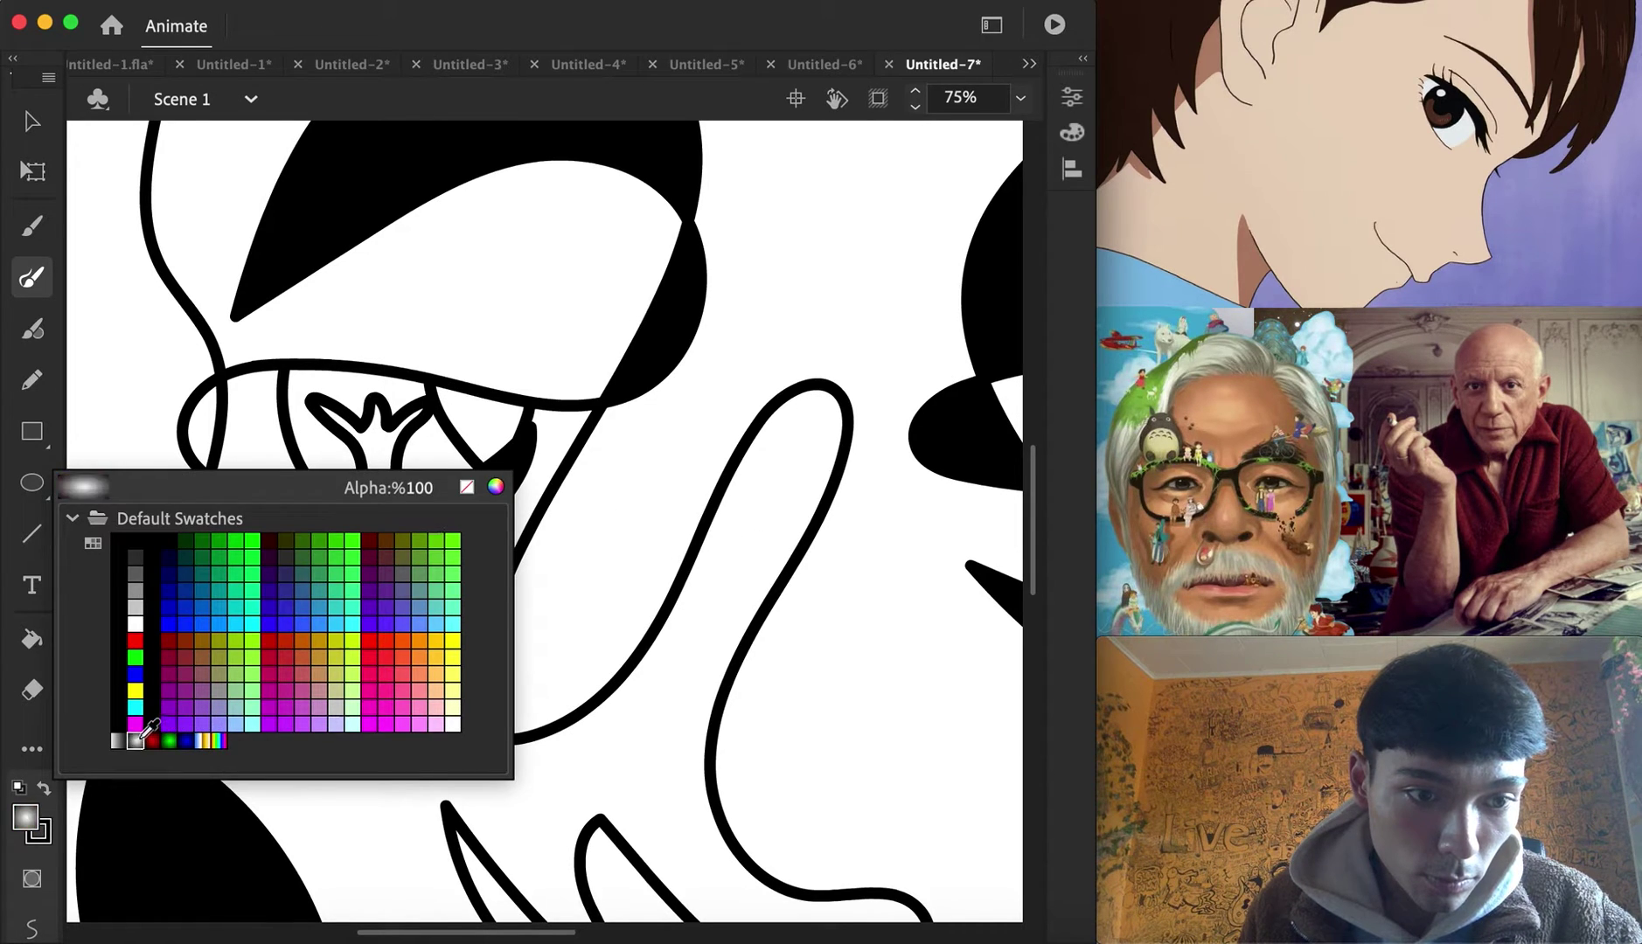
pyautogui.click(143, 742)
pyautogui.click(27, 631)
pyautogui.click(344, 465)
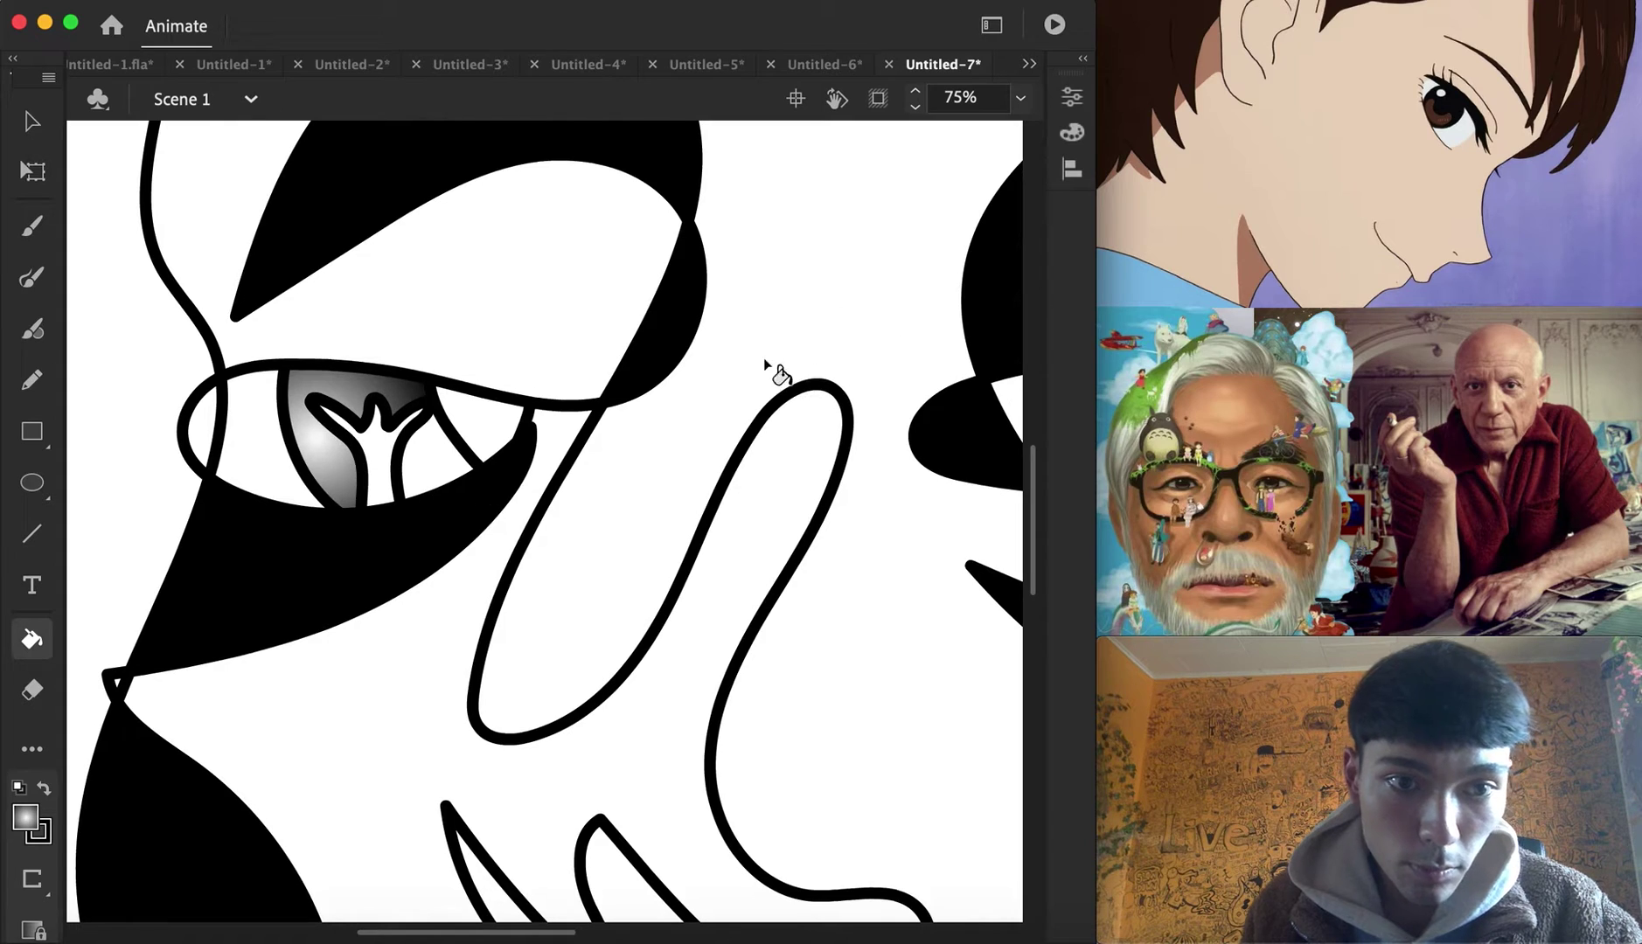
# Fill the lower part of the right iris with light green and the gaps between the drips with purple #6666CC
pyautogui.hscroll(10, 427, 458)
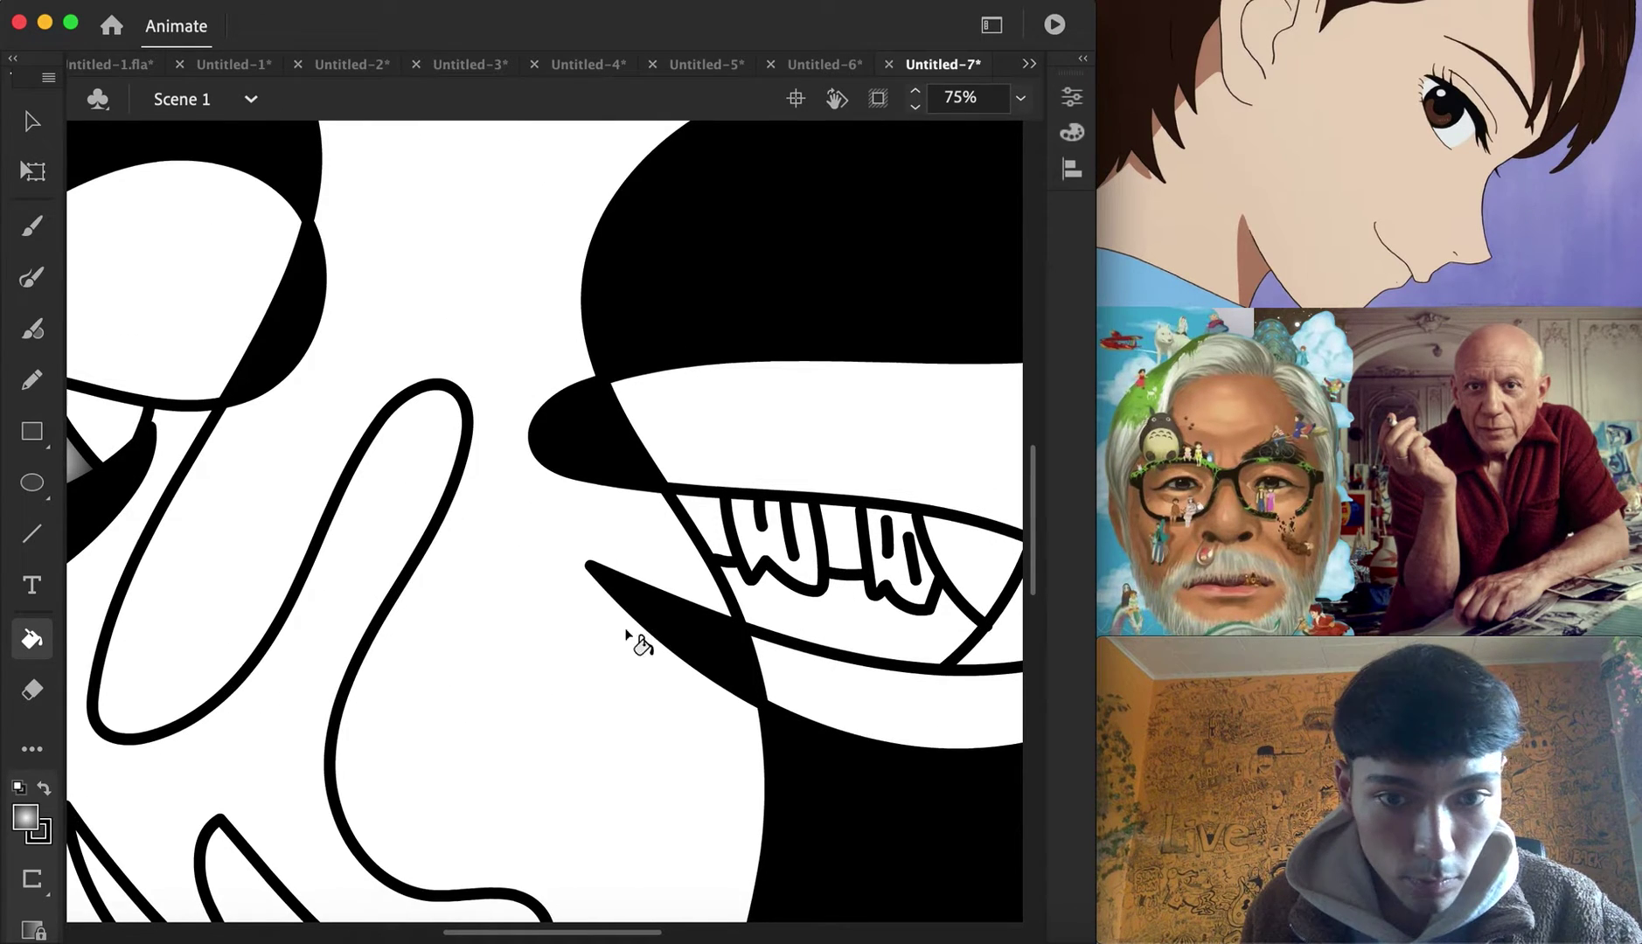
pyautogui.click(27, 817)
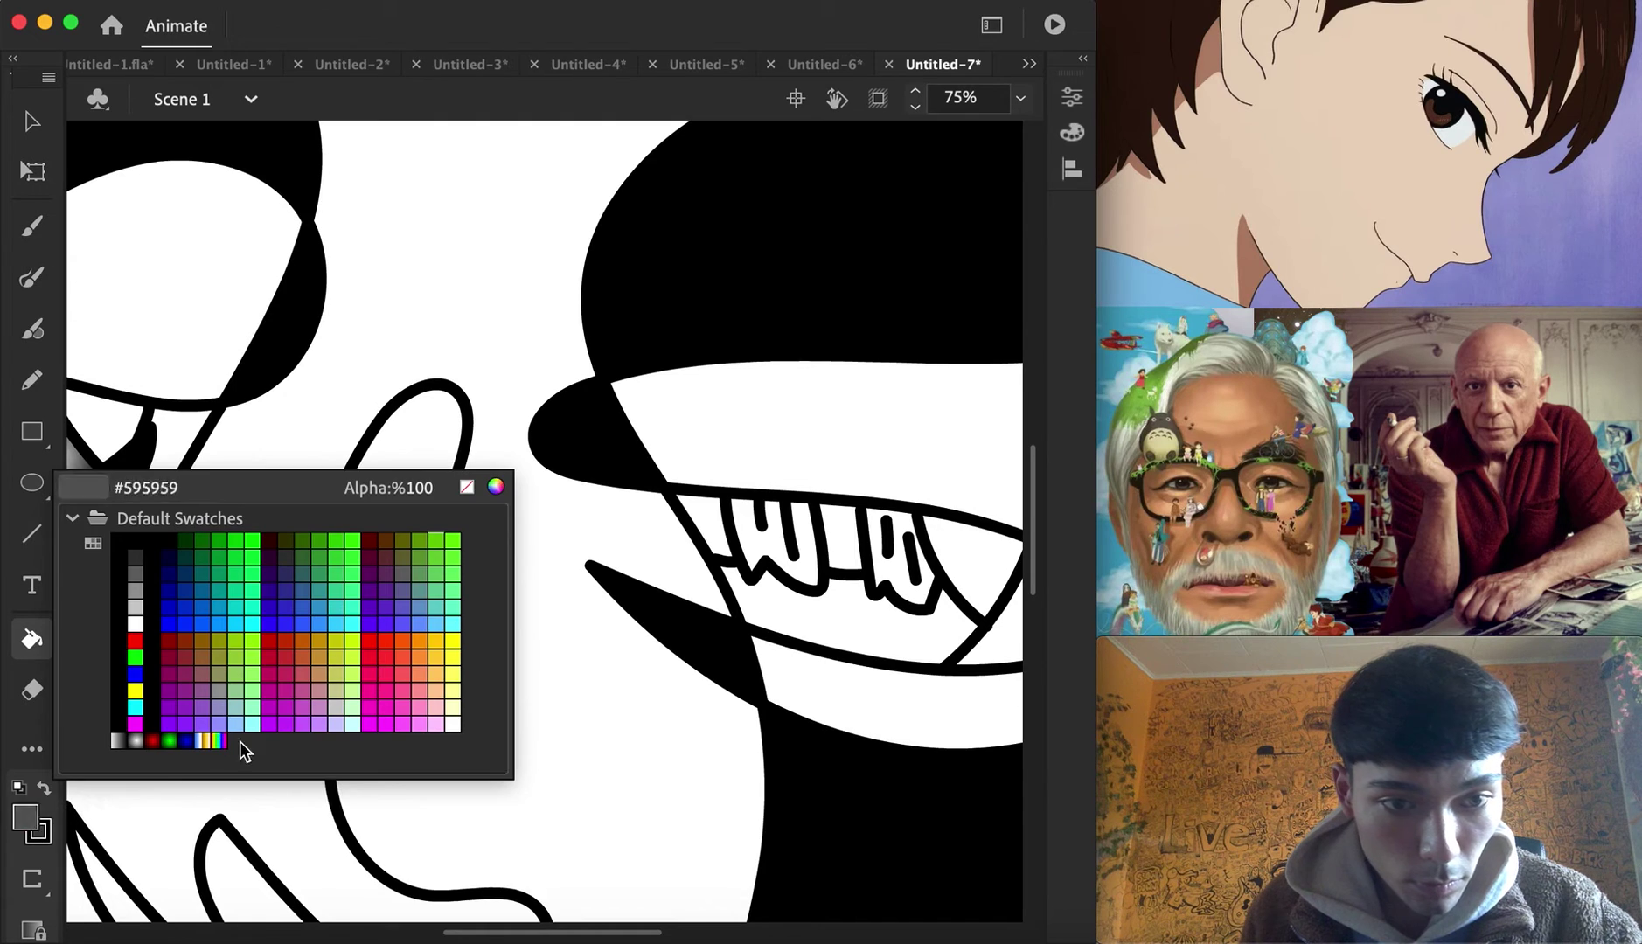
pyautogui.click(440, 584)
pyautogui.click(750, 634)
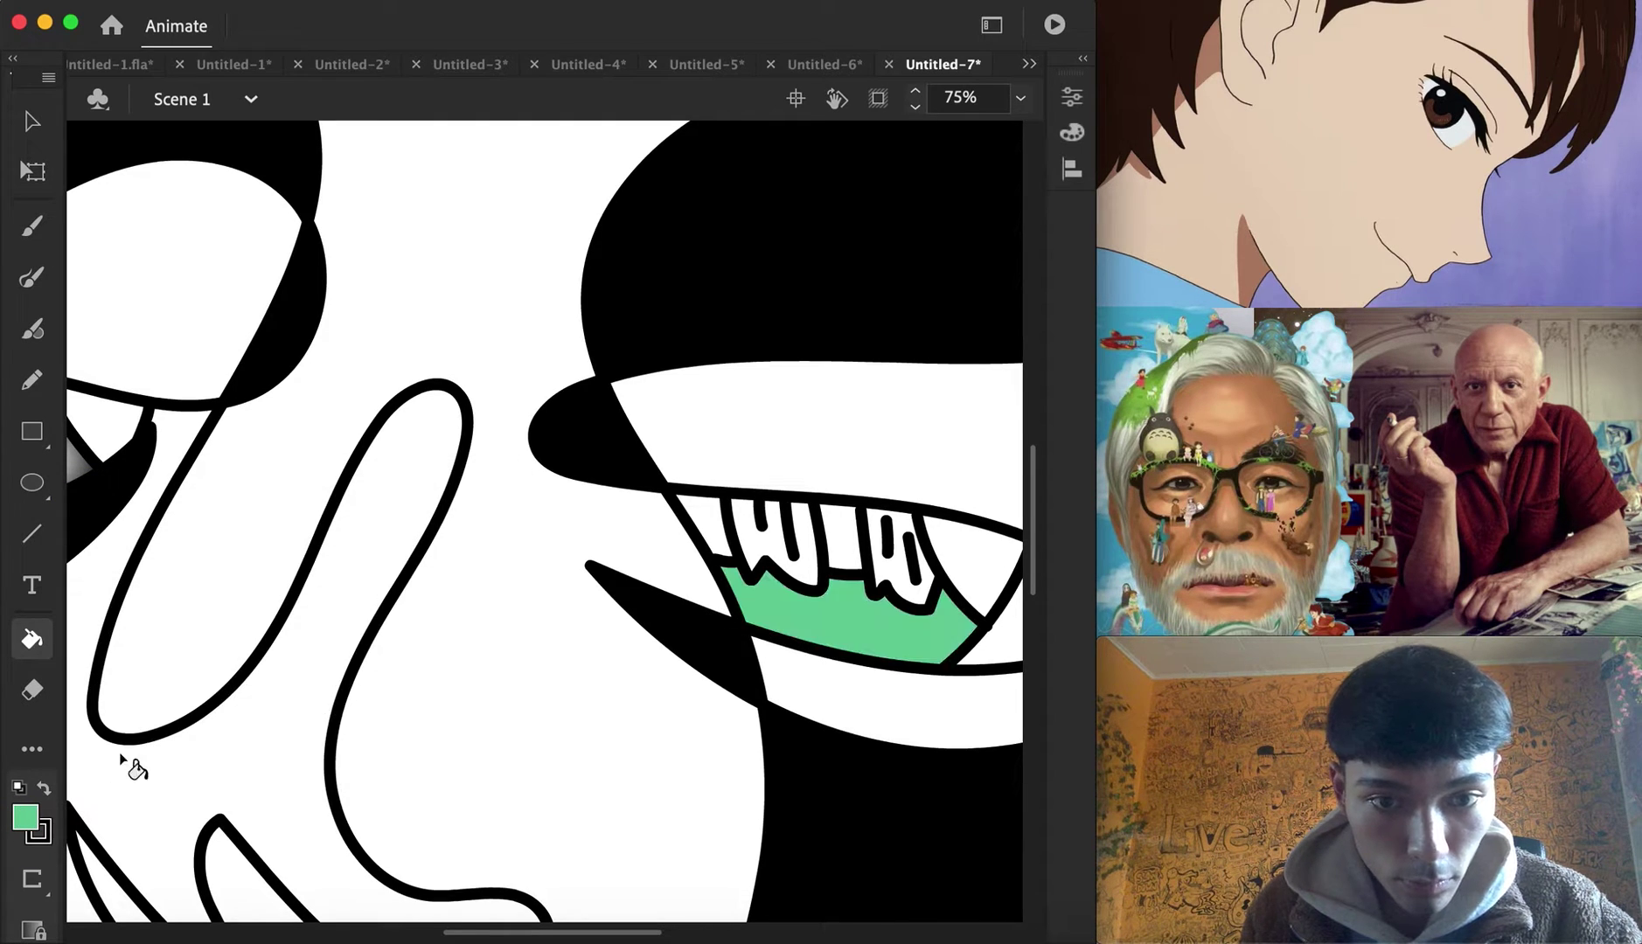
pyautogui.click(26, 820)
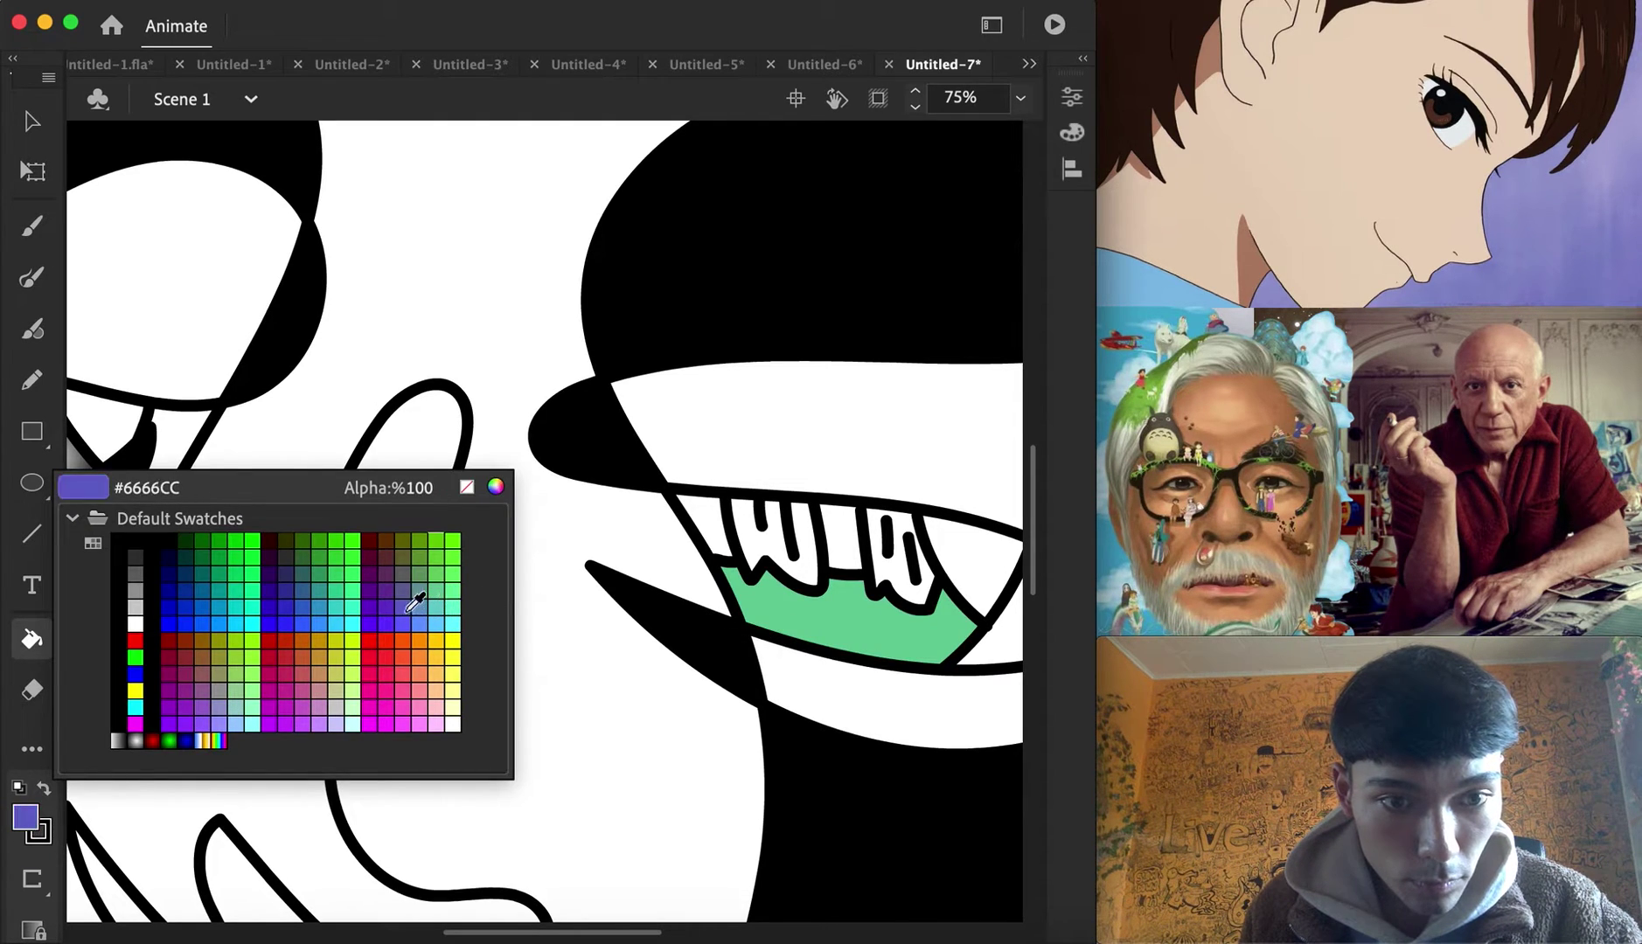
pyautogui.click(404, 604)
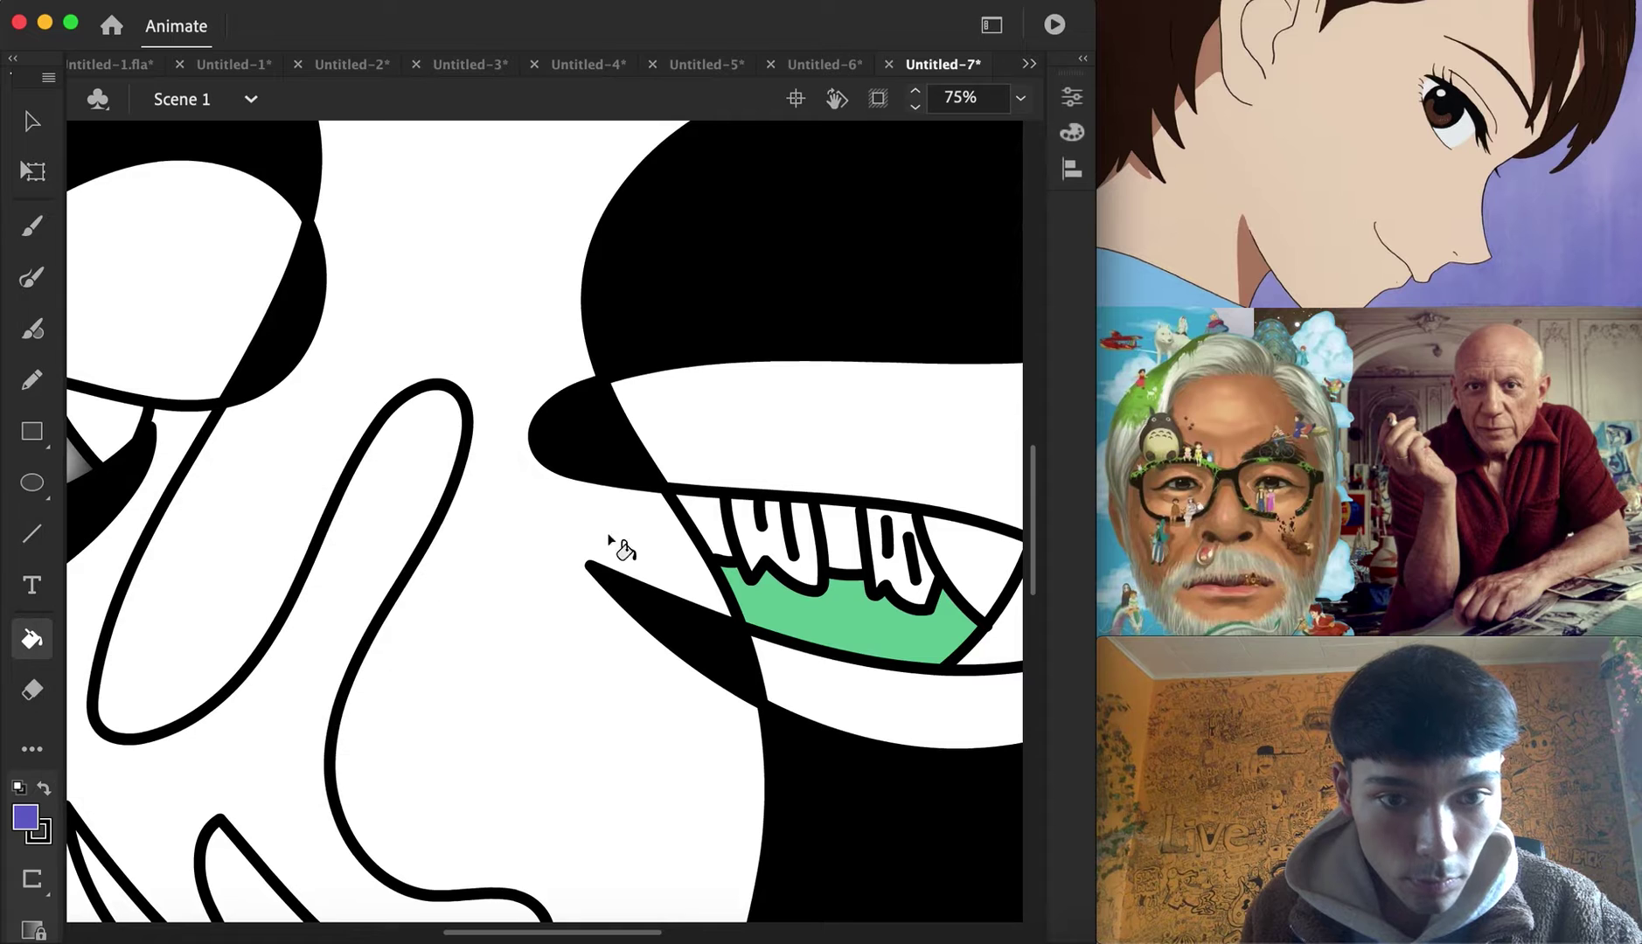
pyautogui.click(846, 536)
pyautogui.click(1020, 97)
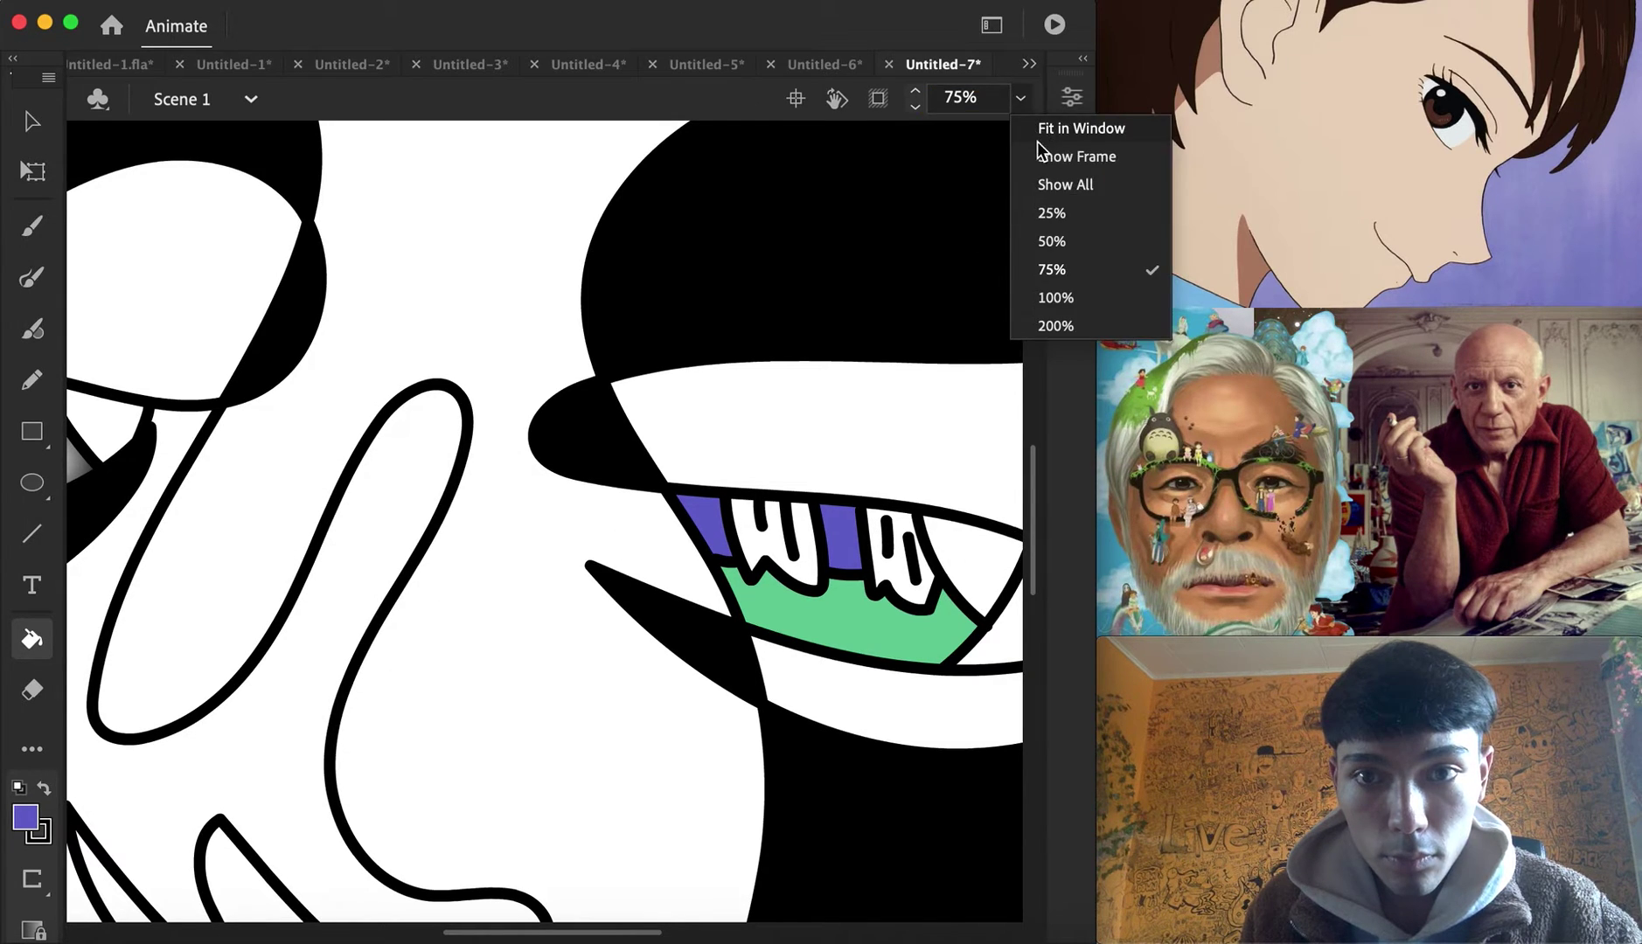
pyautogui.click(1038, 130)
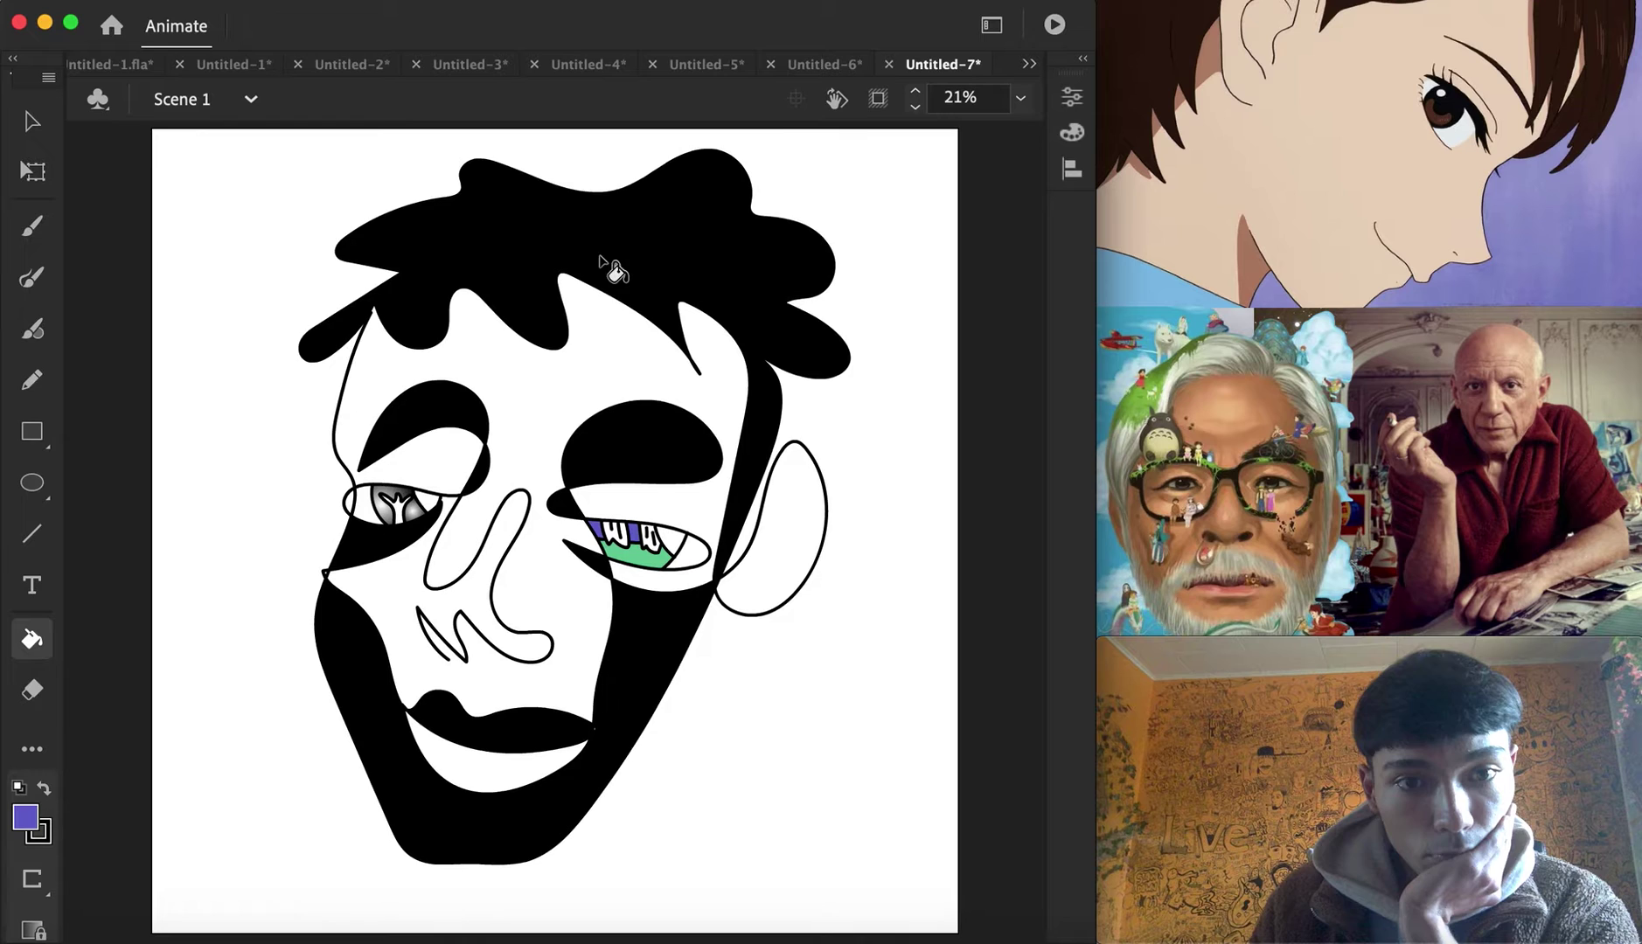
# Switch to the Untitled-8 document and draw a new face's nose, left eyebrow and left eye
pyautogui.click(1029, 64)
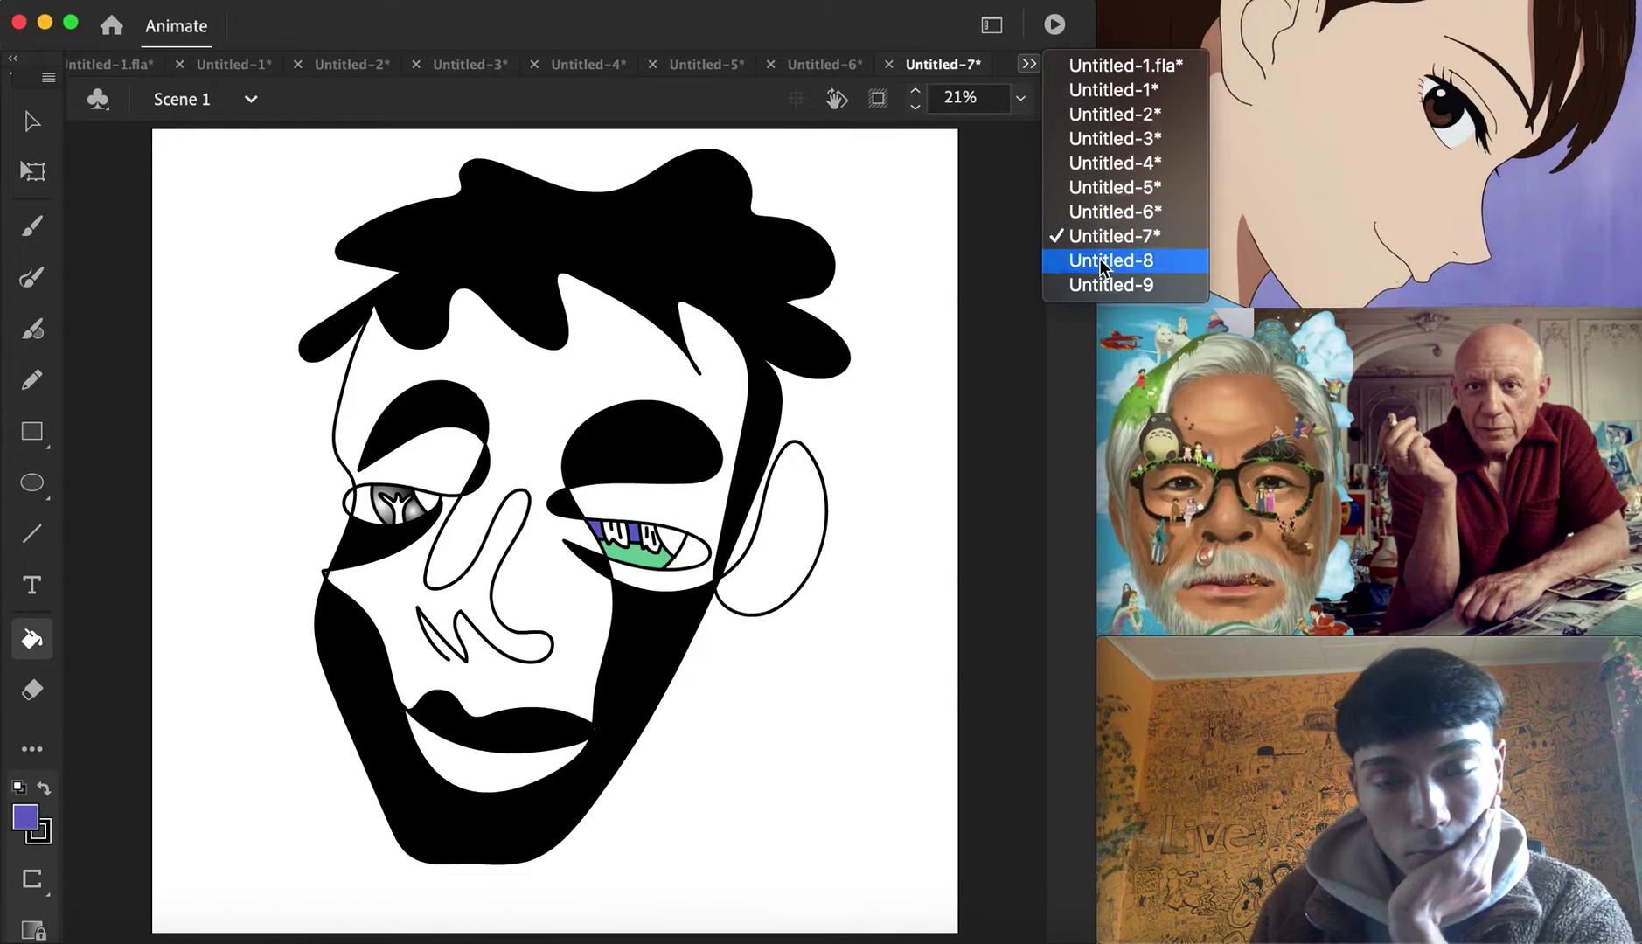
pyautogui.click(1099, 259)
pyautogui.click(37, 285)
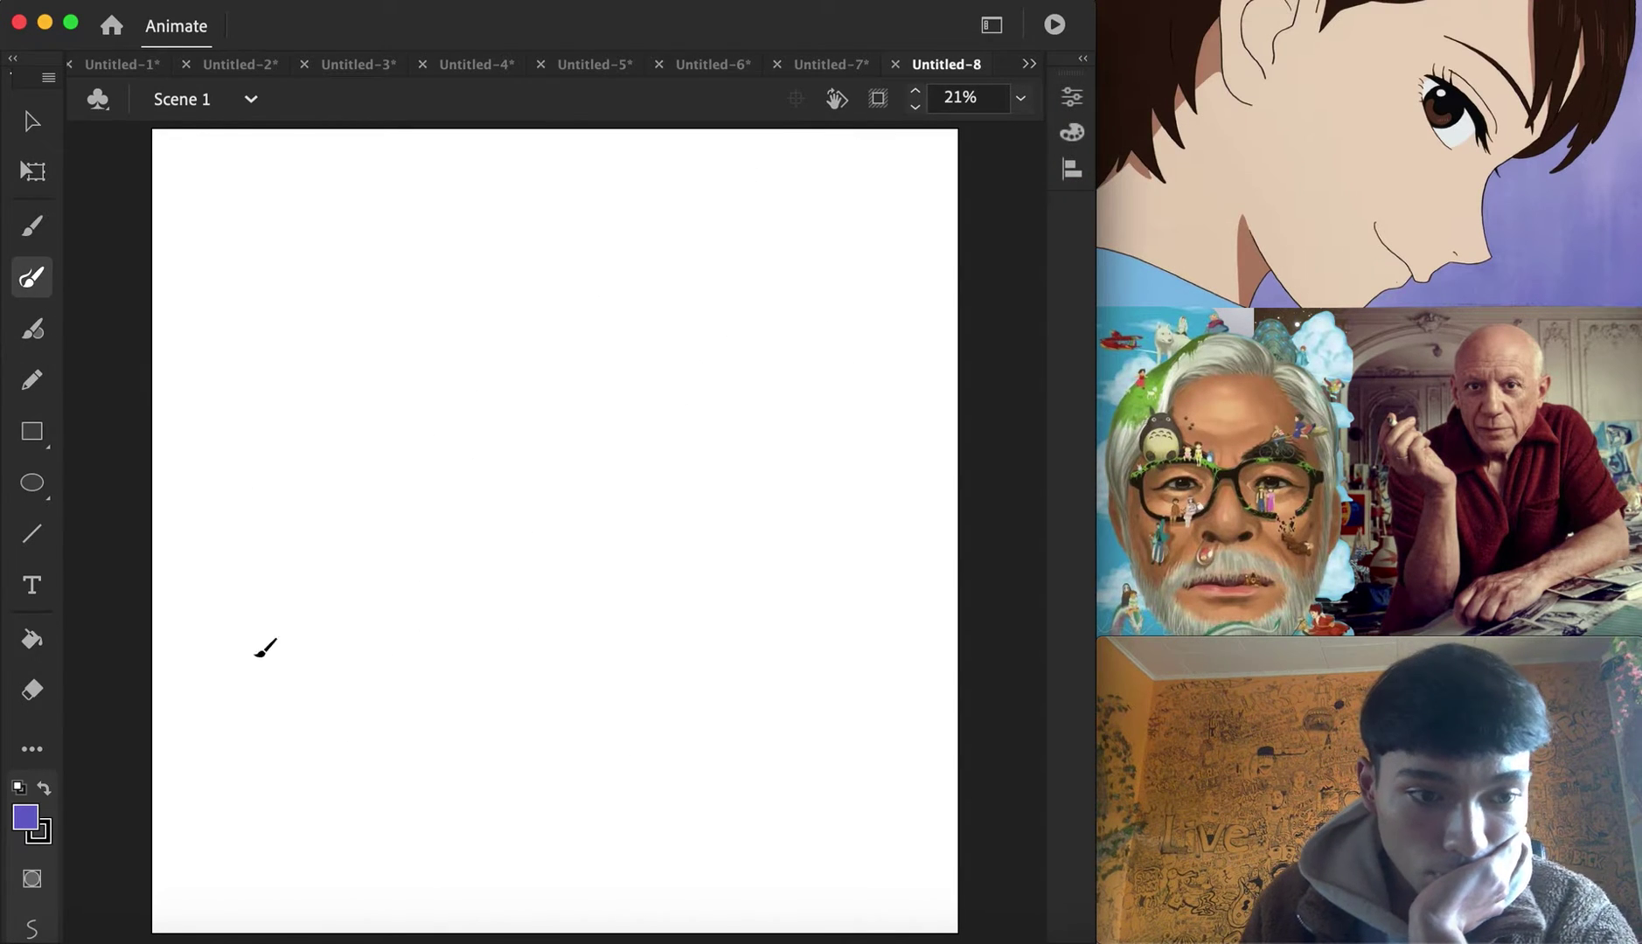
pyautogui.moveTo(490, 615)
pyautogui.mouseDown()
pyautogui.moveTo(466, 595)
pyautogui.moveTo(558, 599)
pyautogui.moveTo(559, 469)
pyautogui.moveTo(540, 537)
pyautogui.moveTo(507, 489)
pyautogui.moveTo(502, 392)
pyautogui.moveTo(381, 319)
pyautogui.moveTo(408, 345)
pyautogui.mouseUp()
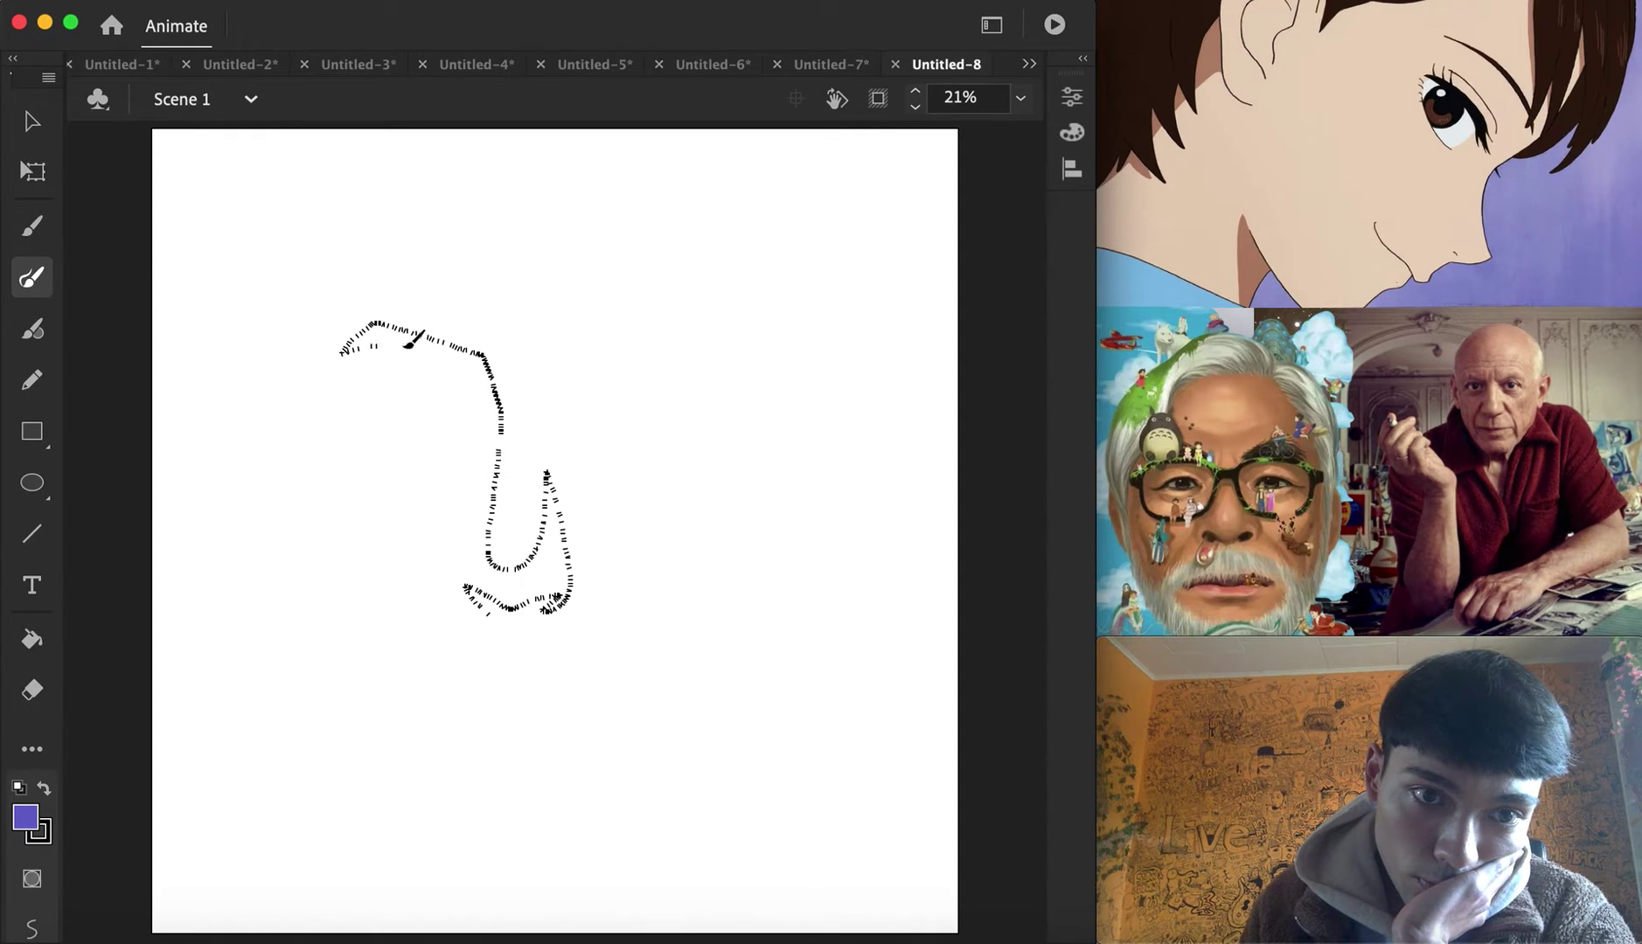
pyautogui.moveTo(503, 404); pyautogui.dragTo(467, 412)
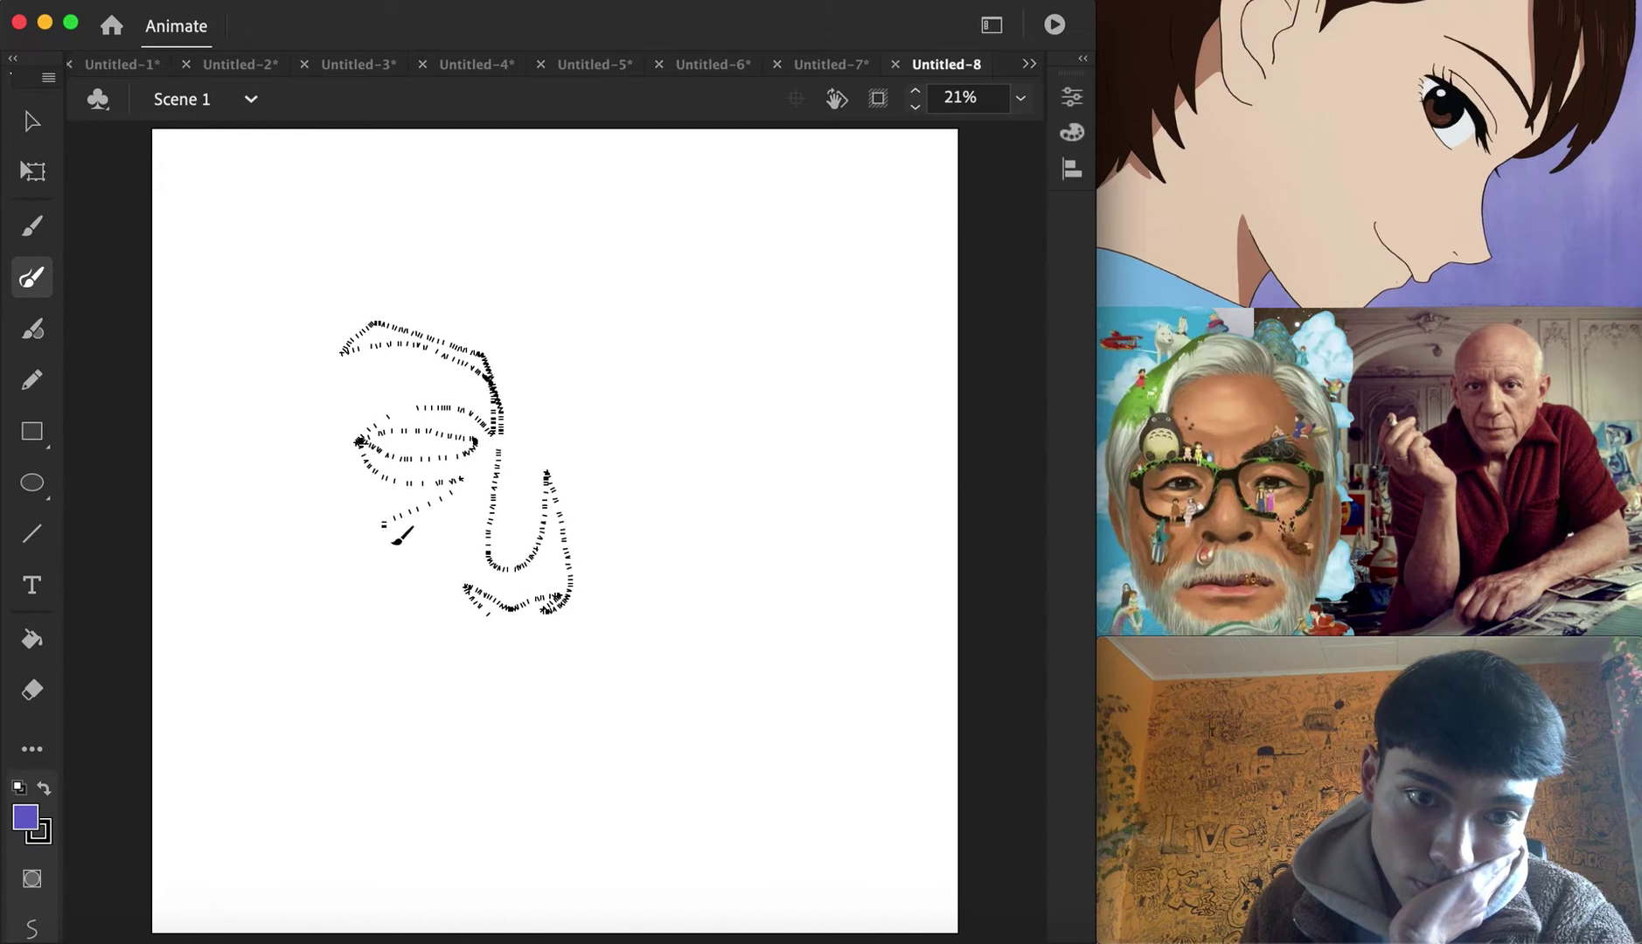
# Draw the left cheek line, the lips with a cigarette at their left corner, and the line rising from the mouth to the right brow
pyautogui.moveTo(523, 662)
pyautogui.mouseDown()
pyautogui.moveTo(601, 684)
pyautogui.moveTo(445, 671)
pyautogui.mouseUp()
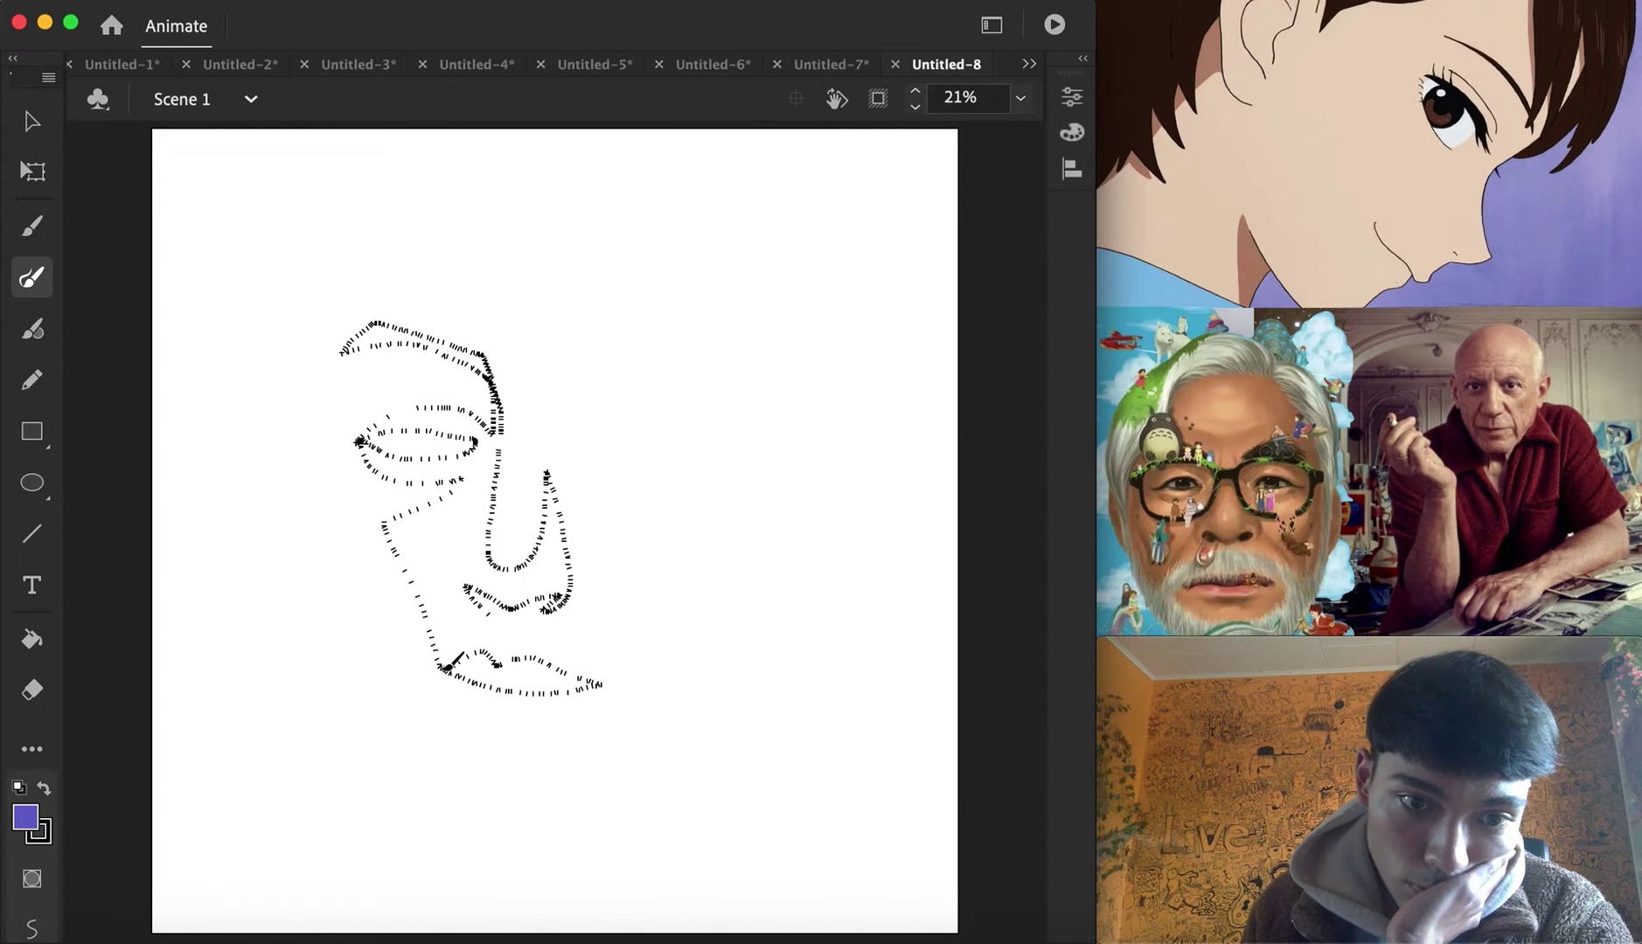
pyautogui.moveTo(398, 742); pyautogui.dragTo(417, 767)
pyautogui.moveTo(467, 680)
pyautogui.mouseDown()
pyautogui.moveTo(492, 723)
pyautogui.moveTo(585, 690)
pyautogui.moveTo(634, 592)
pyautogui.moveTo(588, 421)
pyautogui.mouseUp()
# Draw the right eyebrow and the half-closed right eye with its lid
pyautogui.moveTo(647, 348); pyautogui.dragTo(743, 401)
pyautogui.moveTo(588, 391); pyautogui.dragTo(603, 374)
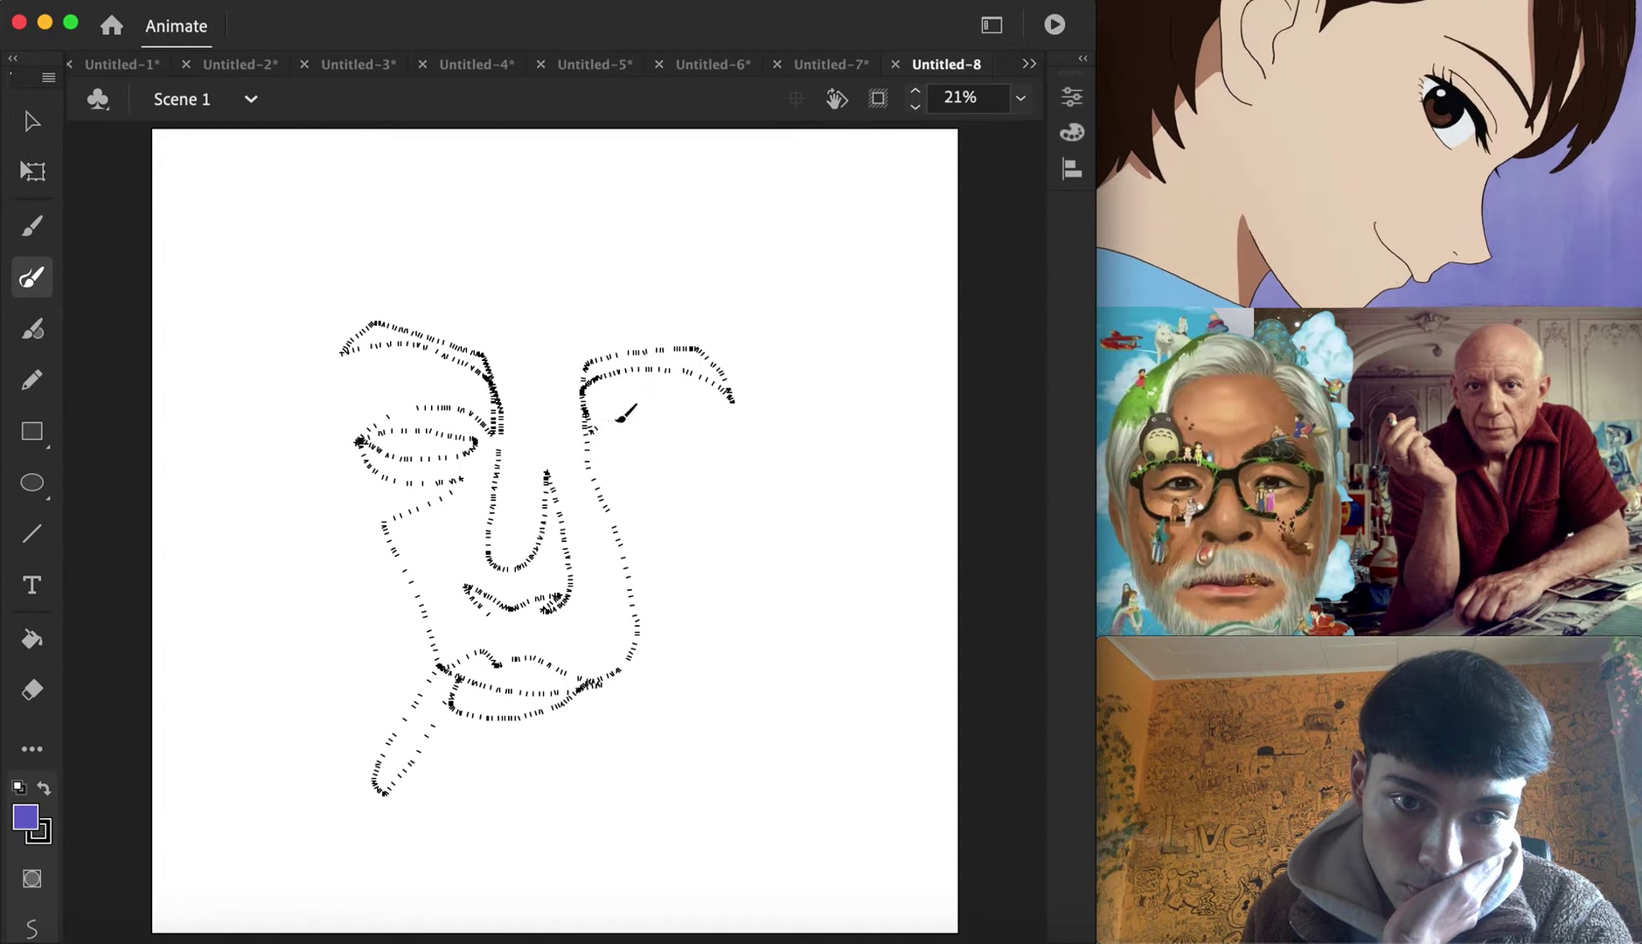
pyautogui.moveTo(612, 435)
pyautogui.mouseDown()
pyautogui.moveTo(660, 434)
pyautogui.moveTo(667, 467)
pyautogui.moveTo(636, 479)
pyautogui.mouseUp()
# Draw the pointed right ear continuing into the jaw and chin, the left face contour and the elongated left ear
pyautogui.moveTo(796, 389)
pyautogui.mouseDown()
pyautogui.moveTo(795, 509)
pyautogui.moveTo(623, 765)
pyautogui.moveTo(543, 821)
pyautogui.moveTo(433, 725)
pyautogui.mouseUp()
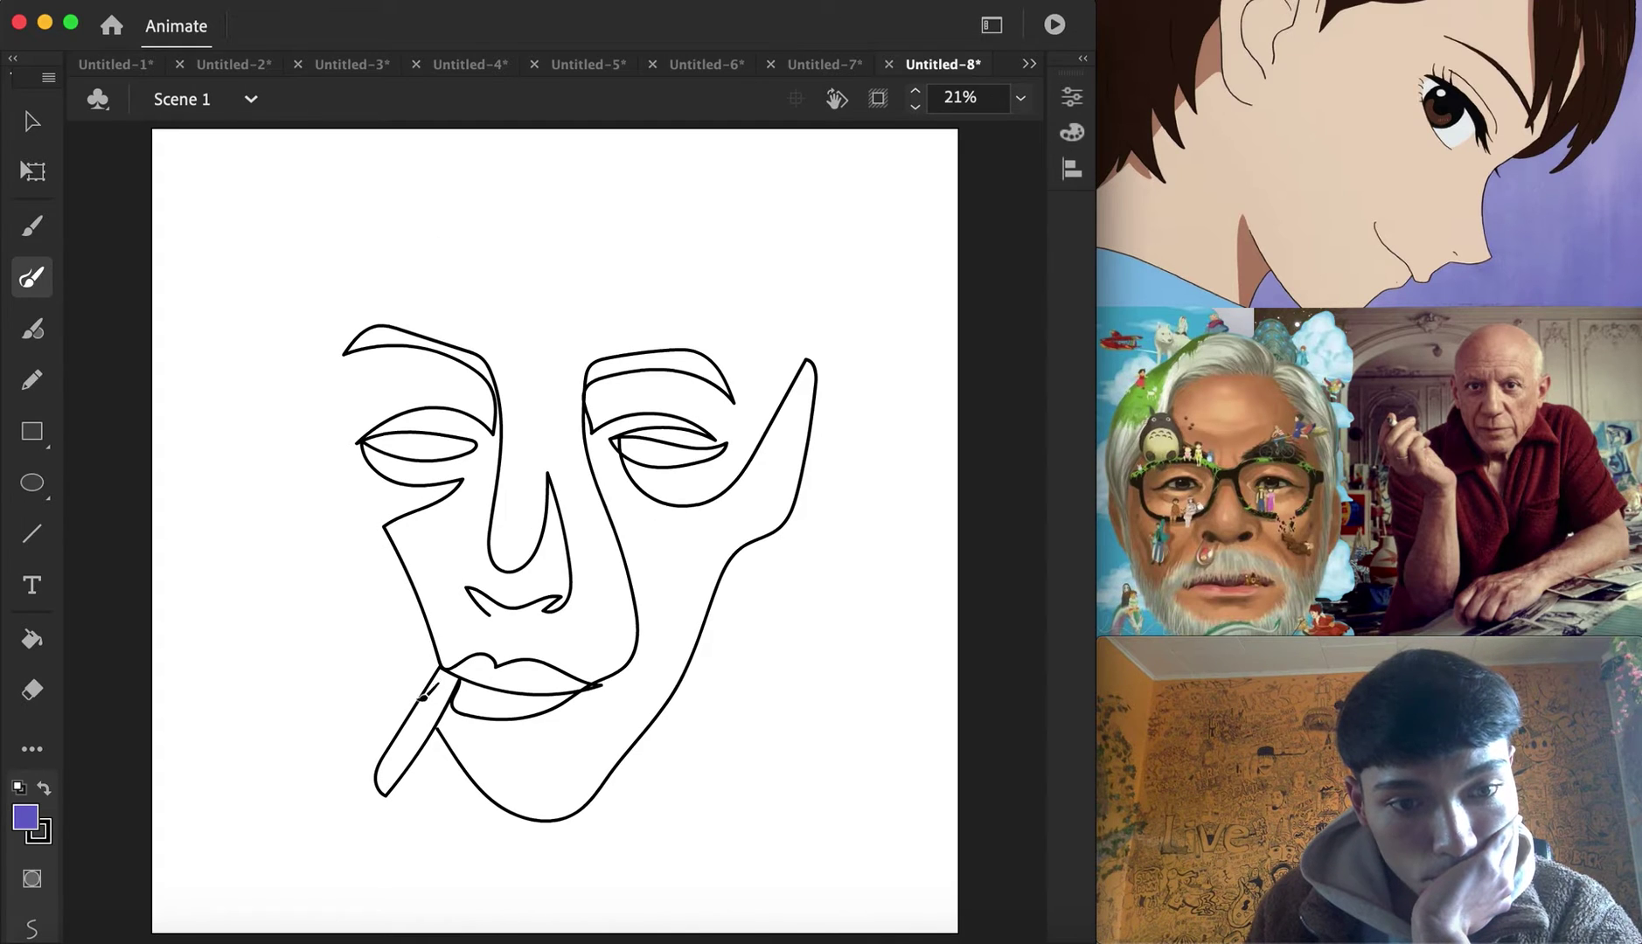
pyautogui.moveTo(422, 698); pyautogui.dragTo(371, 558)
pyautogui.moveTo(355, 389)
pyautogui.mouseDown()
pyautogui.moveTo(325, 480)
pyautogui.moveTo(367, 542)
pyautogui.mouseUp()
# Select the whole face drawing and move it down on the canvas to make room for the hair
pyautogui.click(33, 120)
pyautogui.moveTo(246, 264)
pyautogui.mouseDown()
pyautogui.moveTo(319, 362)
pyautogui.moveTo(881, 898)
pyautogui.mouseUp()
pyautogui.moveTo(688, 673)
pyautogui.mouseDown()
pyautogui.moveTo(685, 744)
pyautogui.moveTo(719, 802)
pyautogui.moveTo(690, 817)
pyautogui.mouseUp()
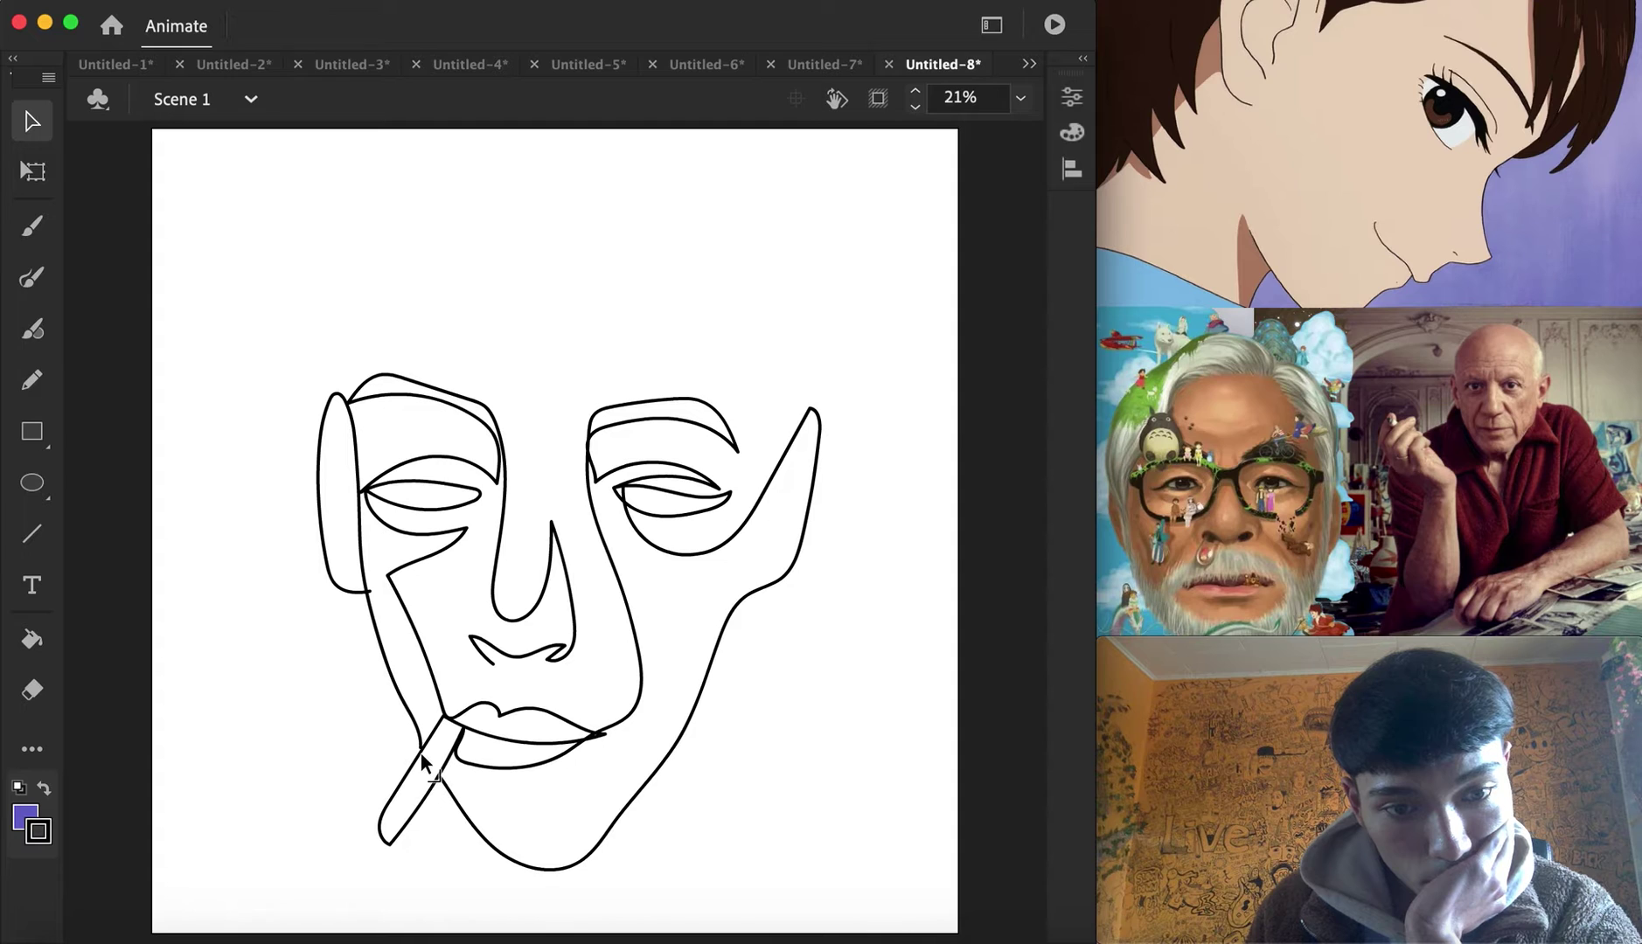
# Draw a spiky zigzag fringe across the forehead from the left ear towards the right side
pyautogui.click(33, 277)
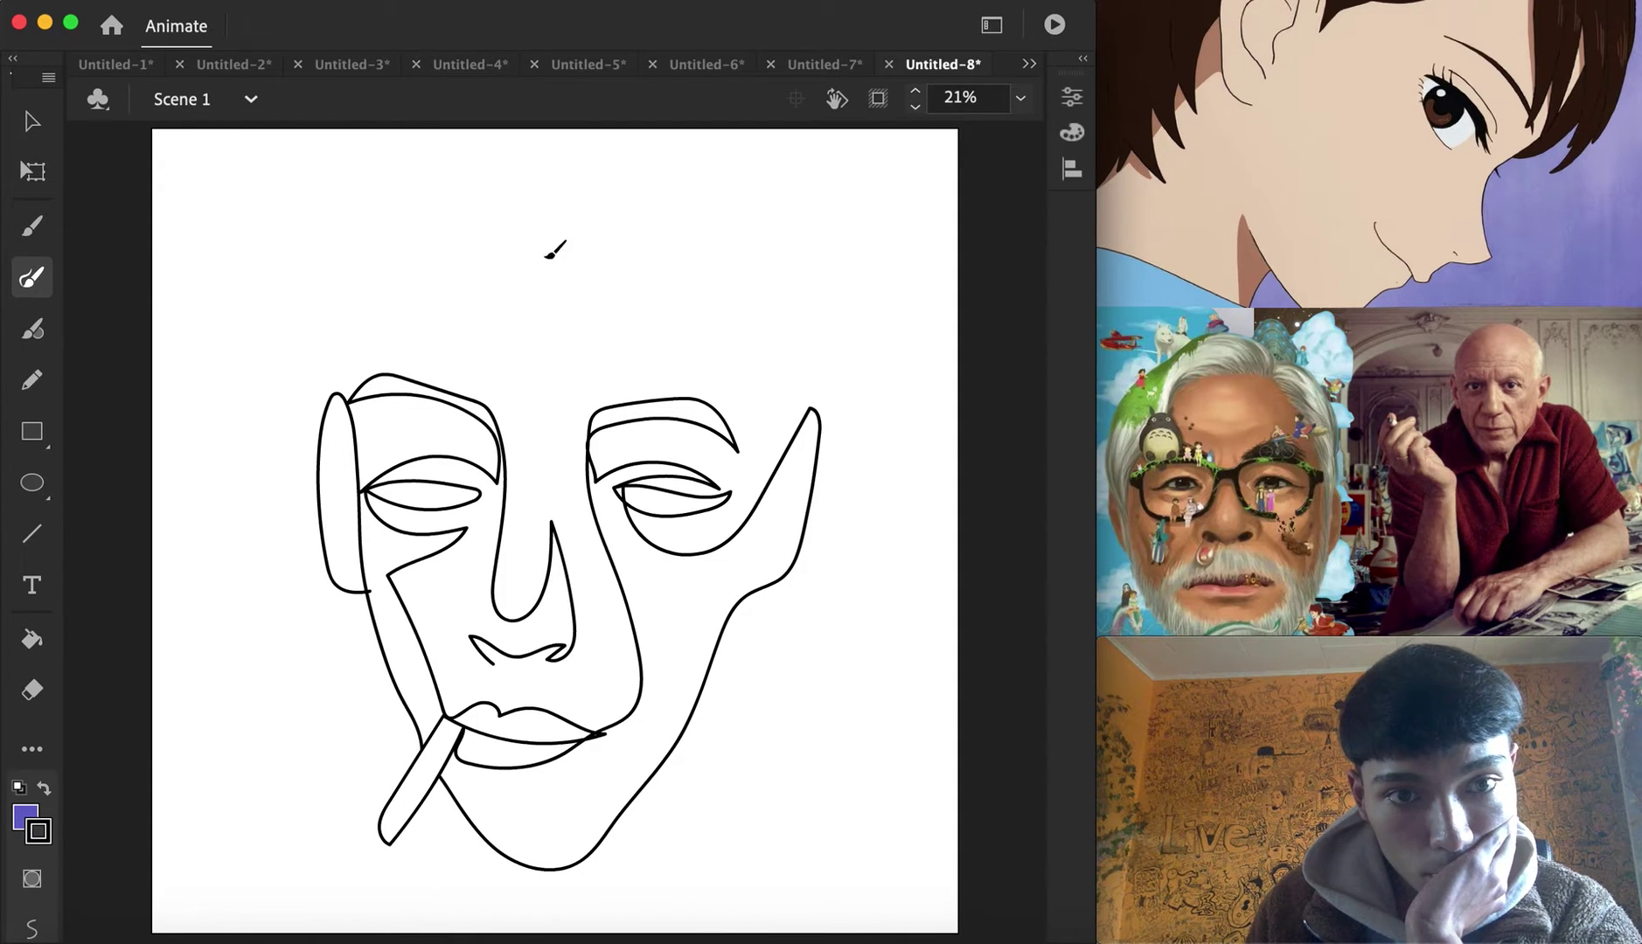
pyautogui.moveTo(537, 226); pyautogui.dragTo(523, 337)
pyautogui.moveTo(504, 250); pyautogui.dragTo(492, 344)
pyautogui.moveTo(455, 266)
pyautogui.mouseDown()
pyautogui.moveTo(413, 255)
pyautogui.moveTo(350, 397)
pyautogui.mouseUp()
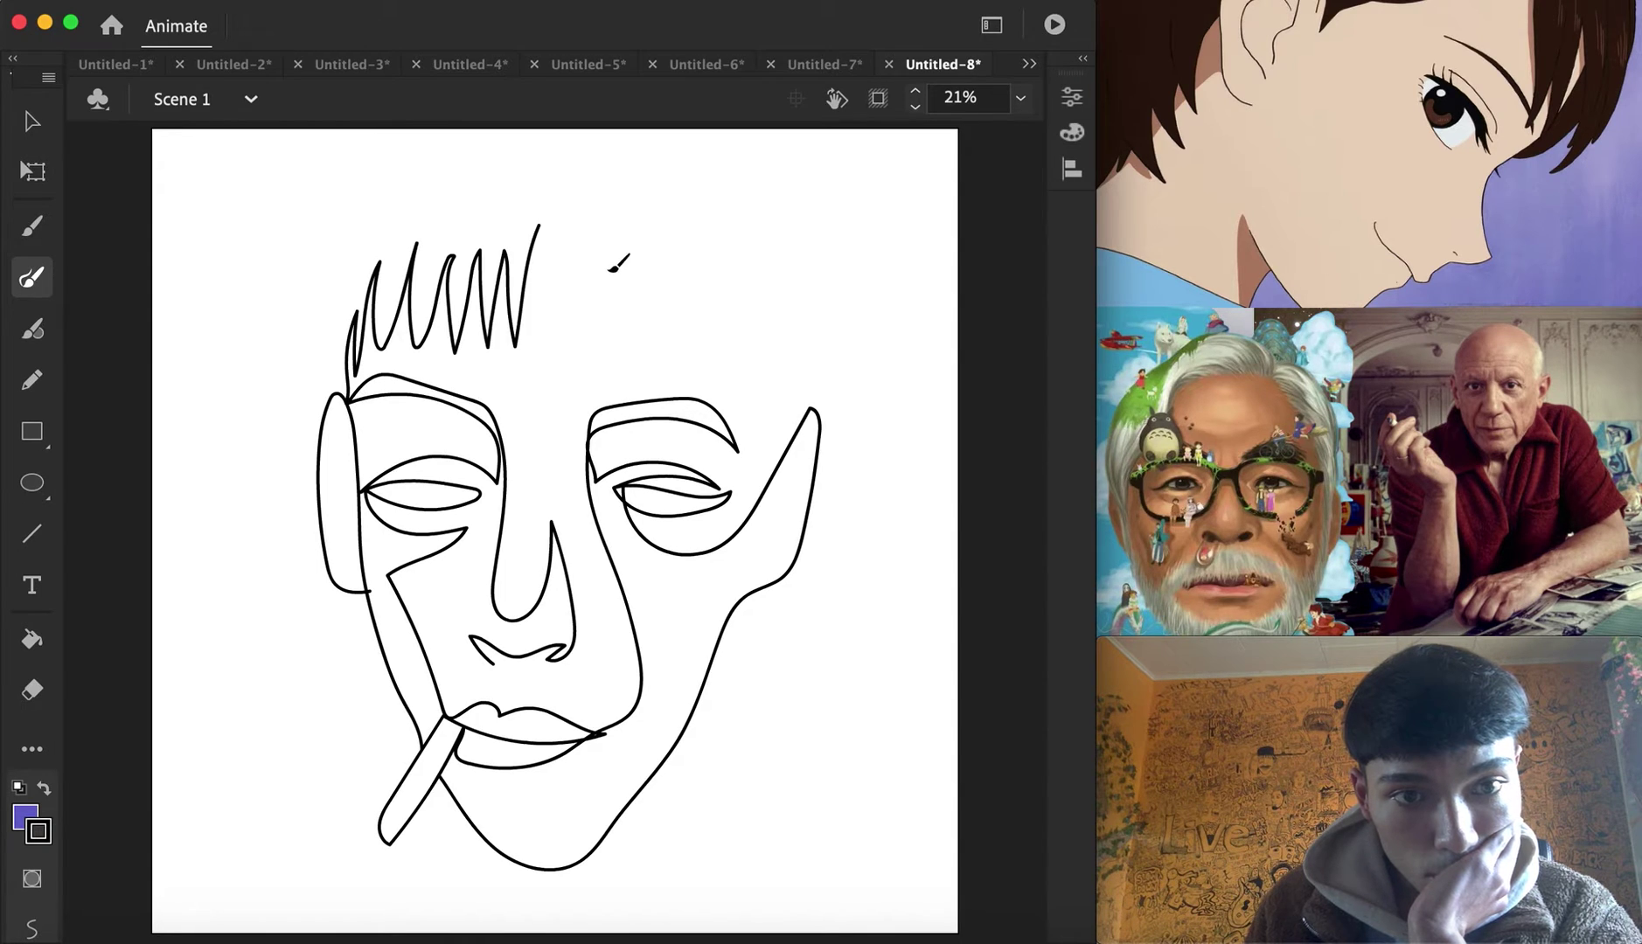
pyautogui.moveTo(553, 236)
pyautogui.mouseDown()
pyautogui.moveTo(563, 345)
pyautogui.moveTo(591, 357)
pyautogui.mouseUp()
pyautogui.moveTo(621, 256); pyautogui.dragTo(625, 358)
pyautogui.moveTo(652, 249)
pyautogui.mouseDown()
pyautogui.moveTo(666, 350)
pyautogui.moveTo(692, 363)
pyautogui.mouseUp()
pyautogui.moveTo(715, 284); pyautogui.dragTo(752, 386)
# Draw the jagged outer hair contour over the head and a pointed sideburn beside the right ear
pyautogui.moveTo(763, 299)
pyautogui.mouseDown()
pyautogui.moveTo(791, 352)
pyautogui.moveTo(807, 210)
pyautogui.moveTo(782, 171)
pyautogui.moveTo(709, 133)
pyautogui.mouseUp()
pyautogui.click(374, 124)
pyautogui.moveTo(331, 333); pyautogui.dragTo(346, 395)
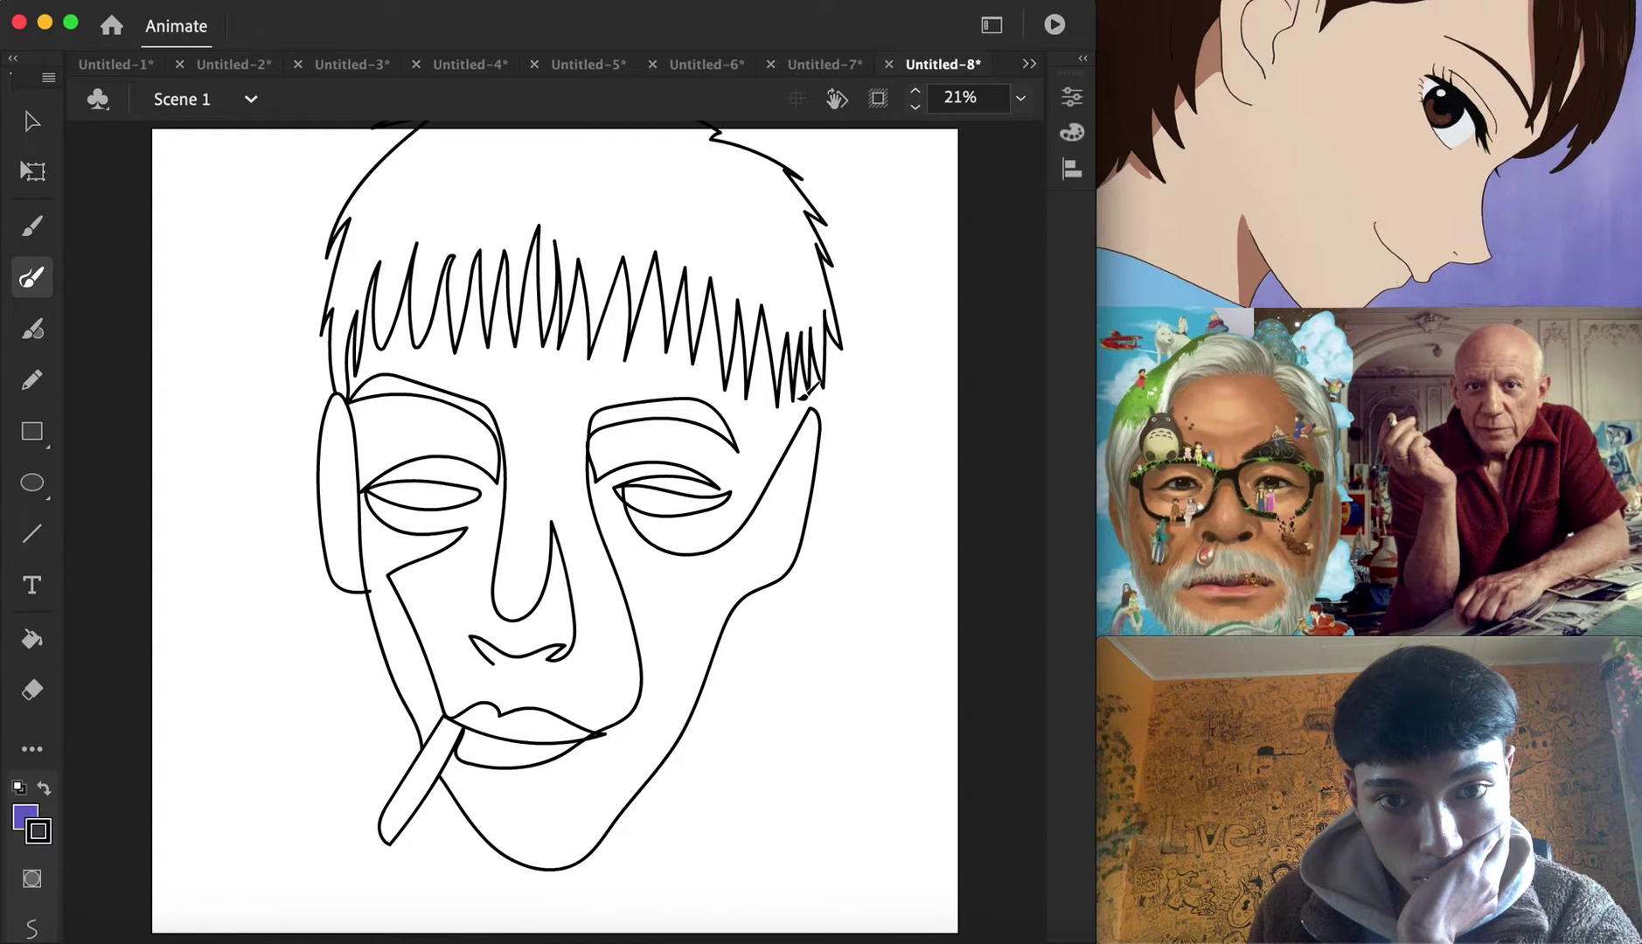
pyautogui.moveTo(775, 470); pyautogui.dragTo(771, 478)
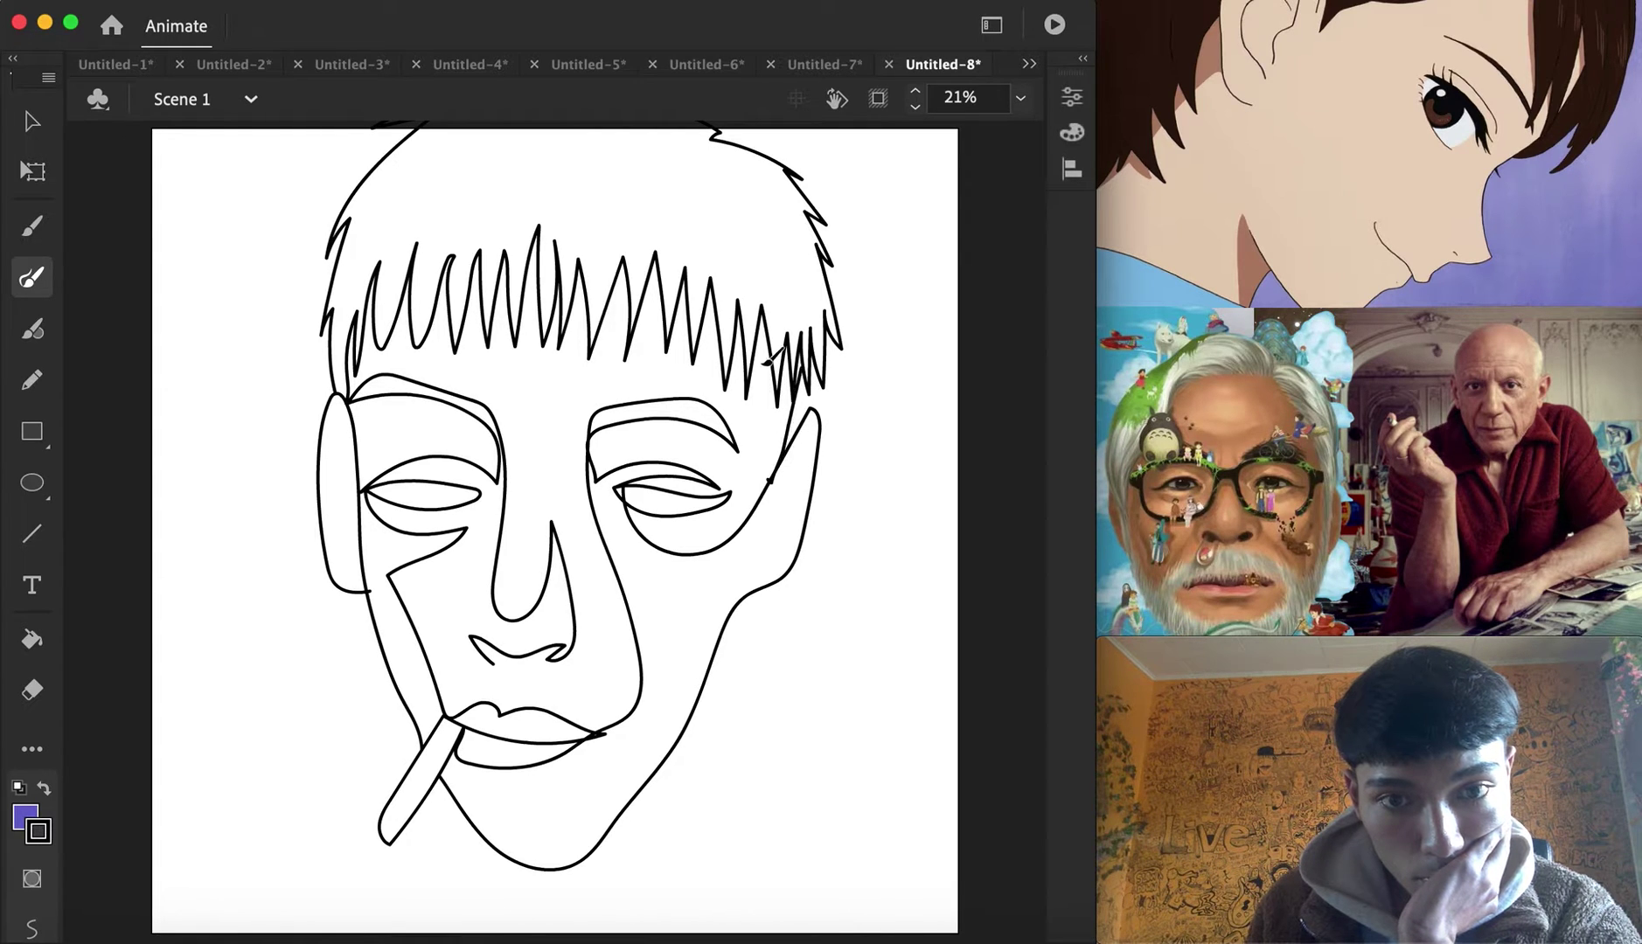
pyautogui.moveTo(754, 349); pyautogui.dragTo(783, 477)
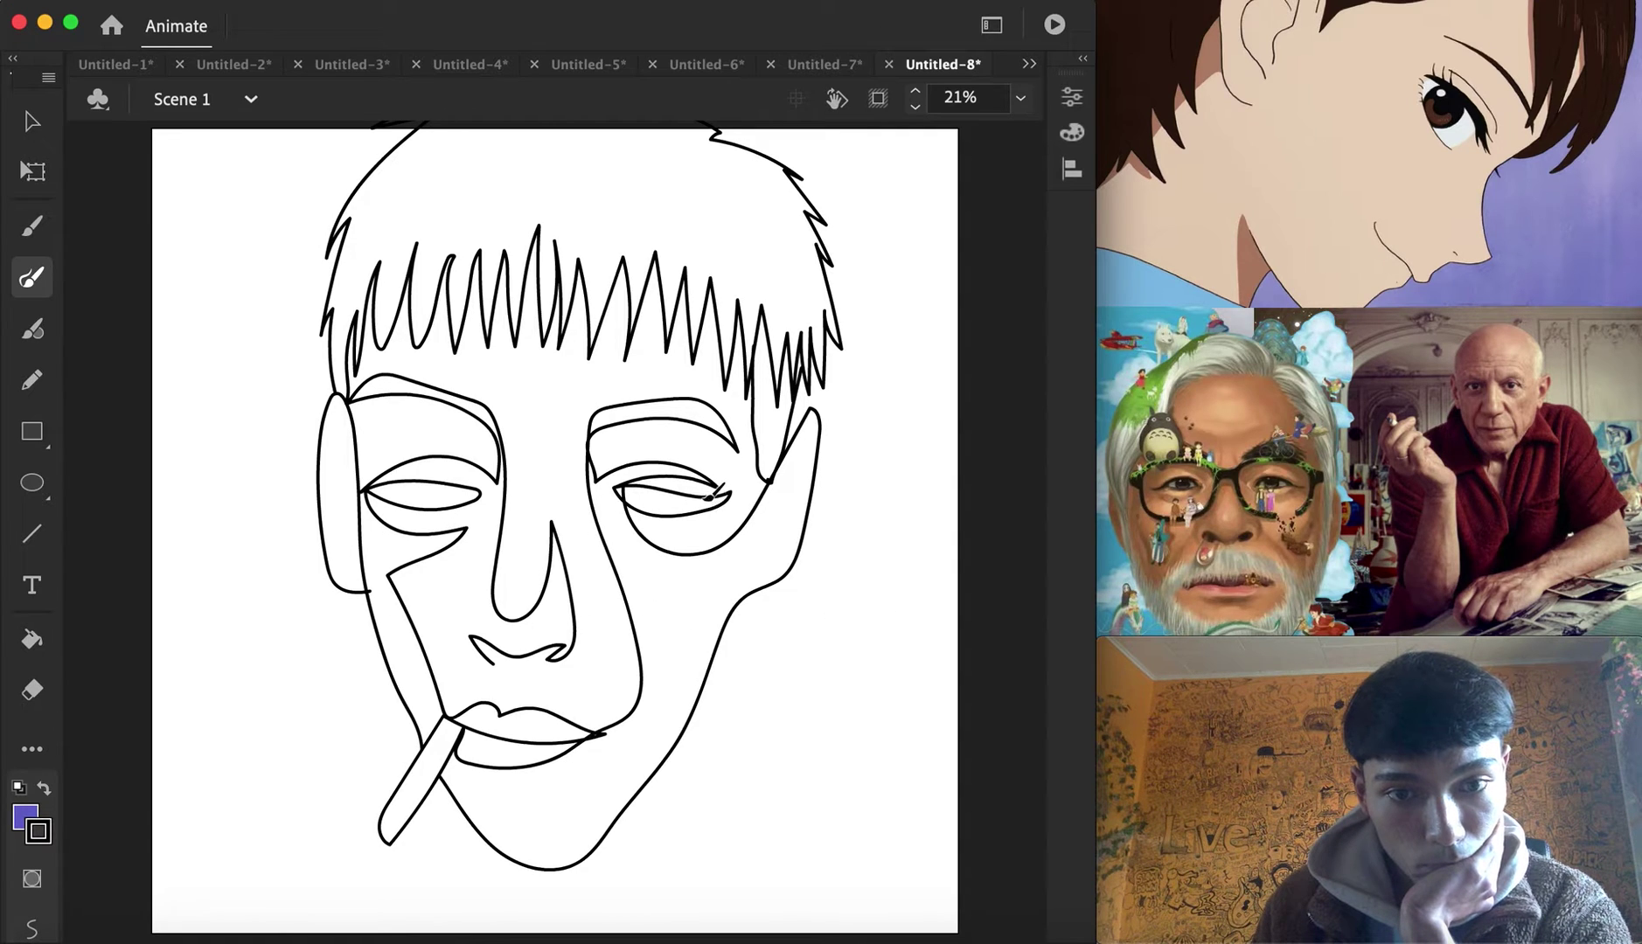
# Draw iris edge lines in both eyes, undoing the stray strokes
pyautogui.moveTo(454, 486); pyautogui.dragTo(431, 516)
pyautogui.press('super+z')
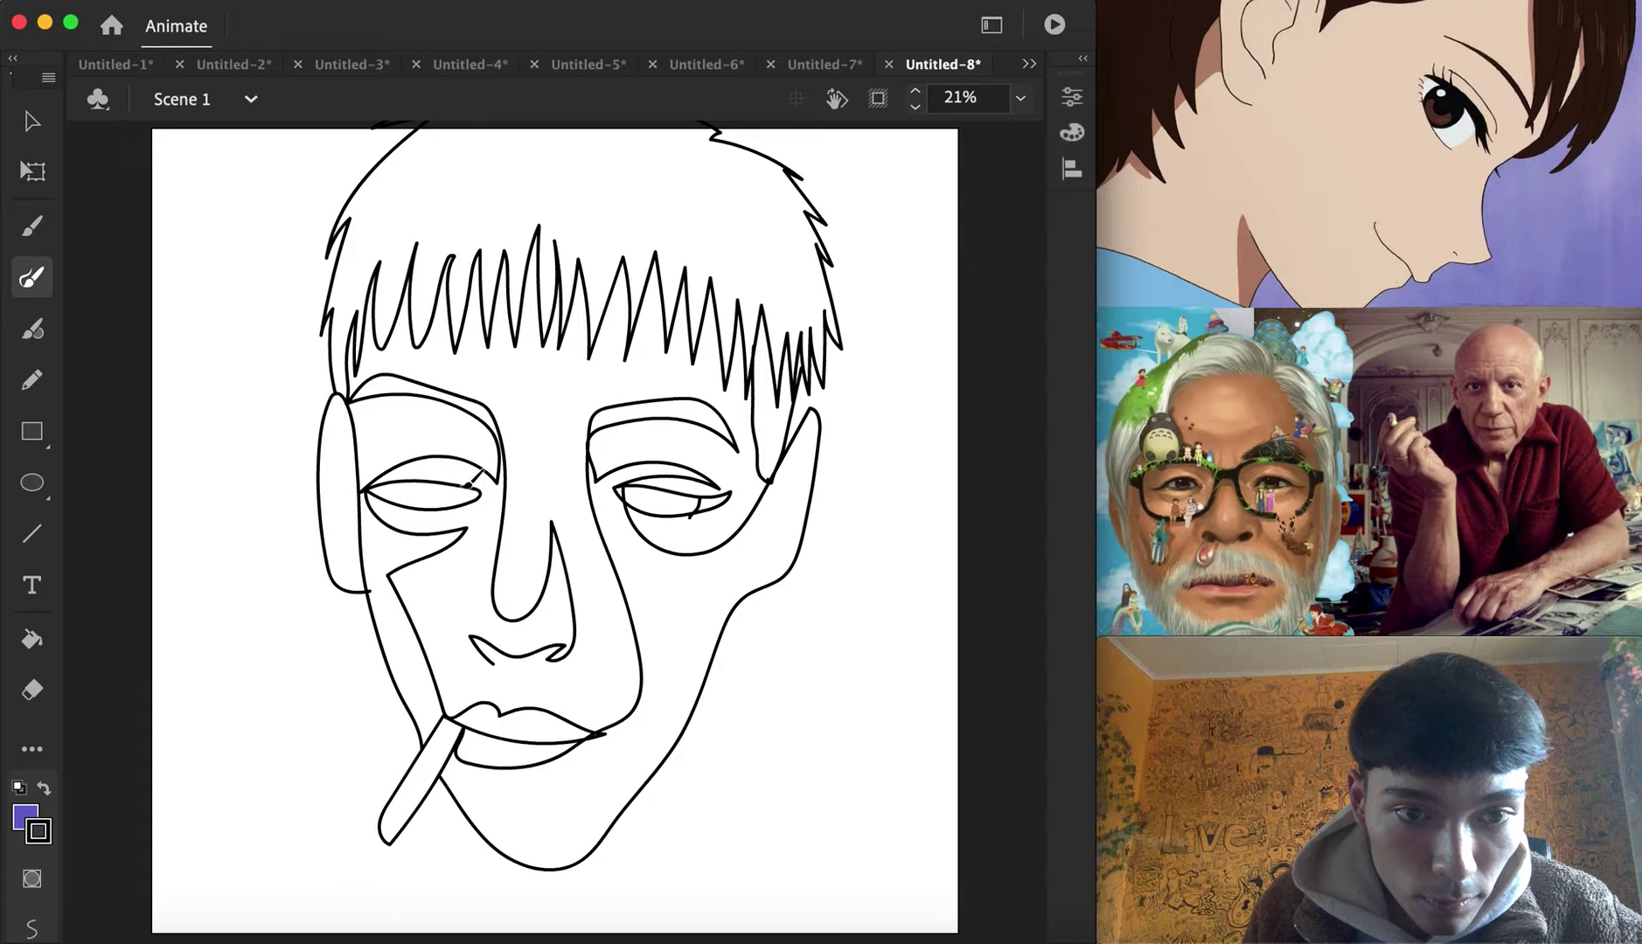
pyautogui.click(1027, 105)
pyautogui.click(1074, 250)
pyautogui.moveTo(330, 425); pyautogui.dragTo(304, 475)
pyautogui.moveTo(175, 416); pyautogui.dragTo(178, 462)
pyautogui.press('super+z')
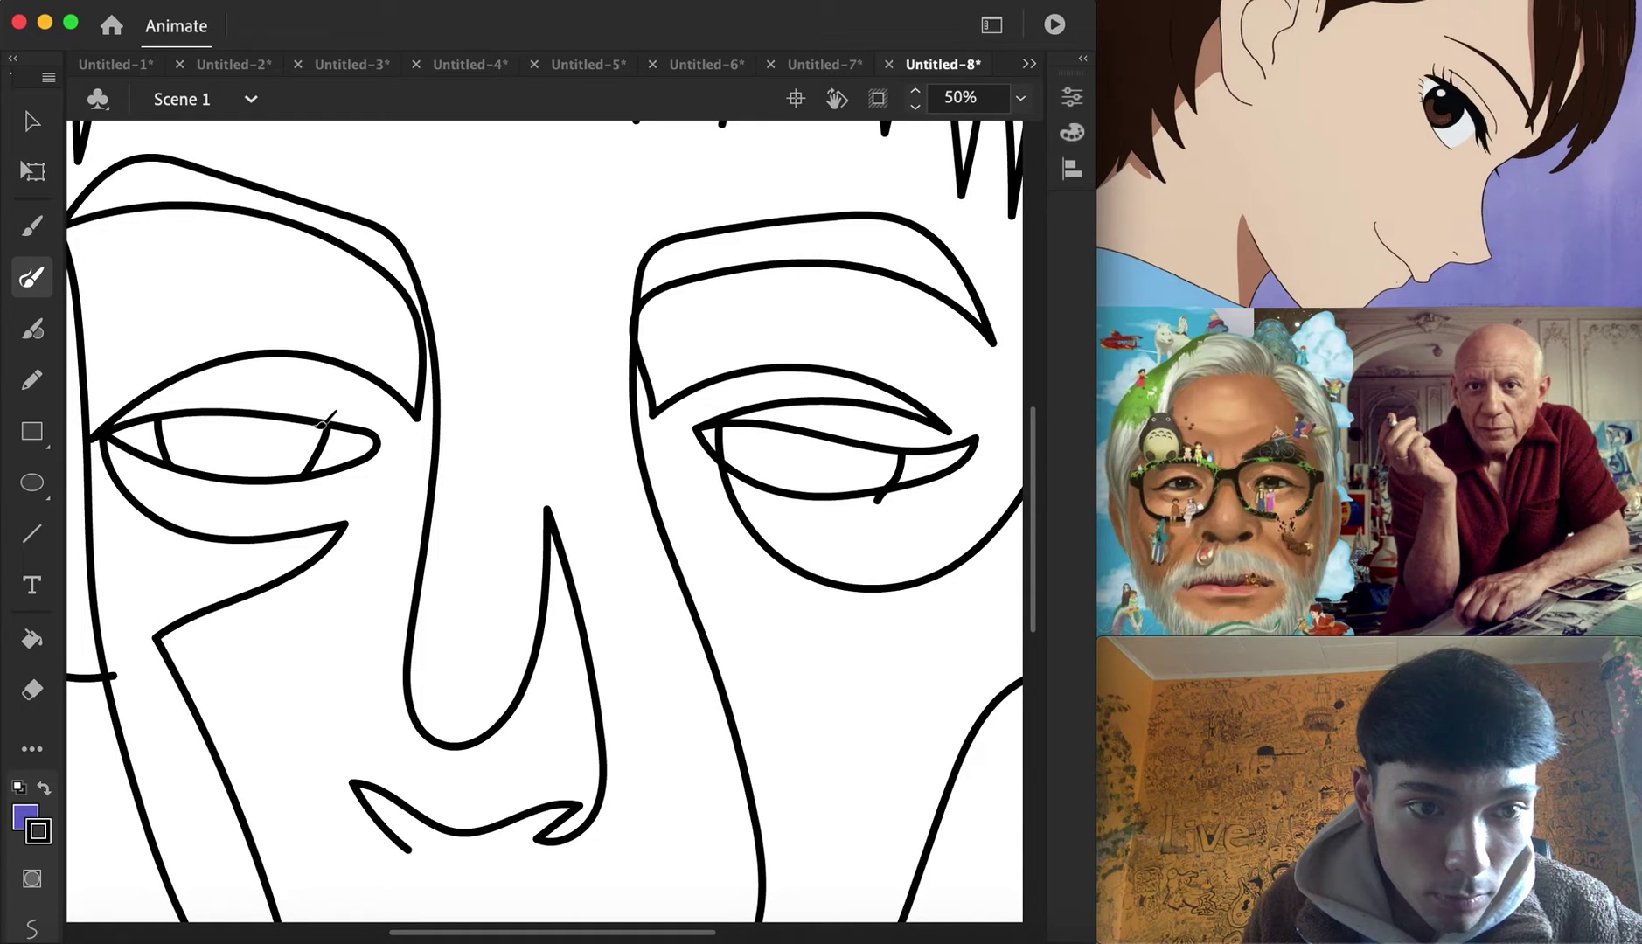
# Add a slanted line inside each iris to form a wedge-shaped highlight
pyautogui.moveTo(278, 420); pyautogui.dragTo(304, 471)
pyautogui.moveTo(834, 437); pyautogui.dragTo(867, 492)
pyautogui.click(1021, 98)
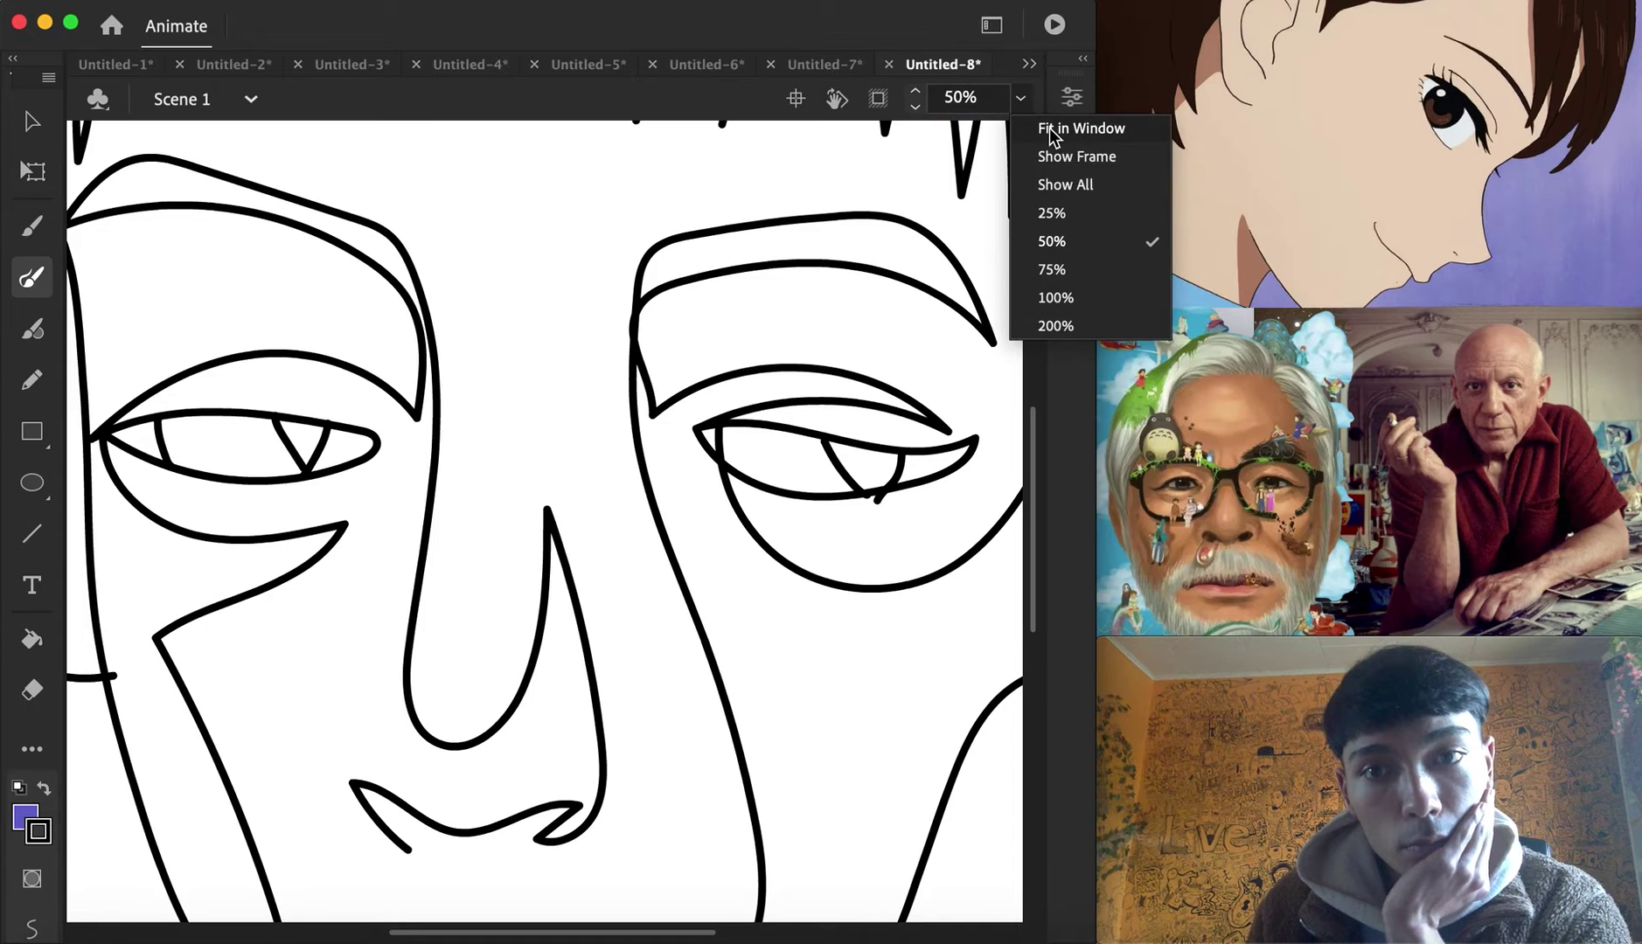
# Fit the canvas in the window, then select the whole face drawing and move it slightly down
pyautogui.click(1052, 129)
pyautogui.click(39, 134)
pyautogui.moveTo(254, 882)
pyautogui.mouseDown()
pyautogui.moveTo(609, 221)
pyautogui.moveTo(908, 120)
pyautogui.mouseUp()
pyautogui.moveTo(793, 175); pyautogui.dragTo(803, 225)
pyautogui.click(850, 245)
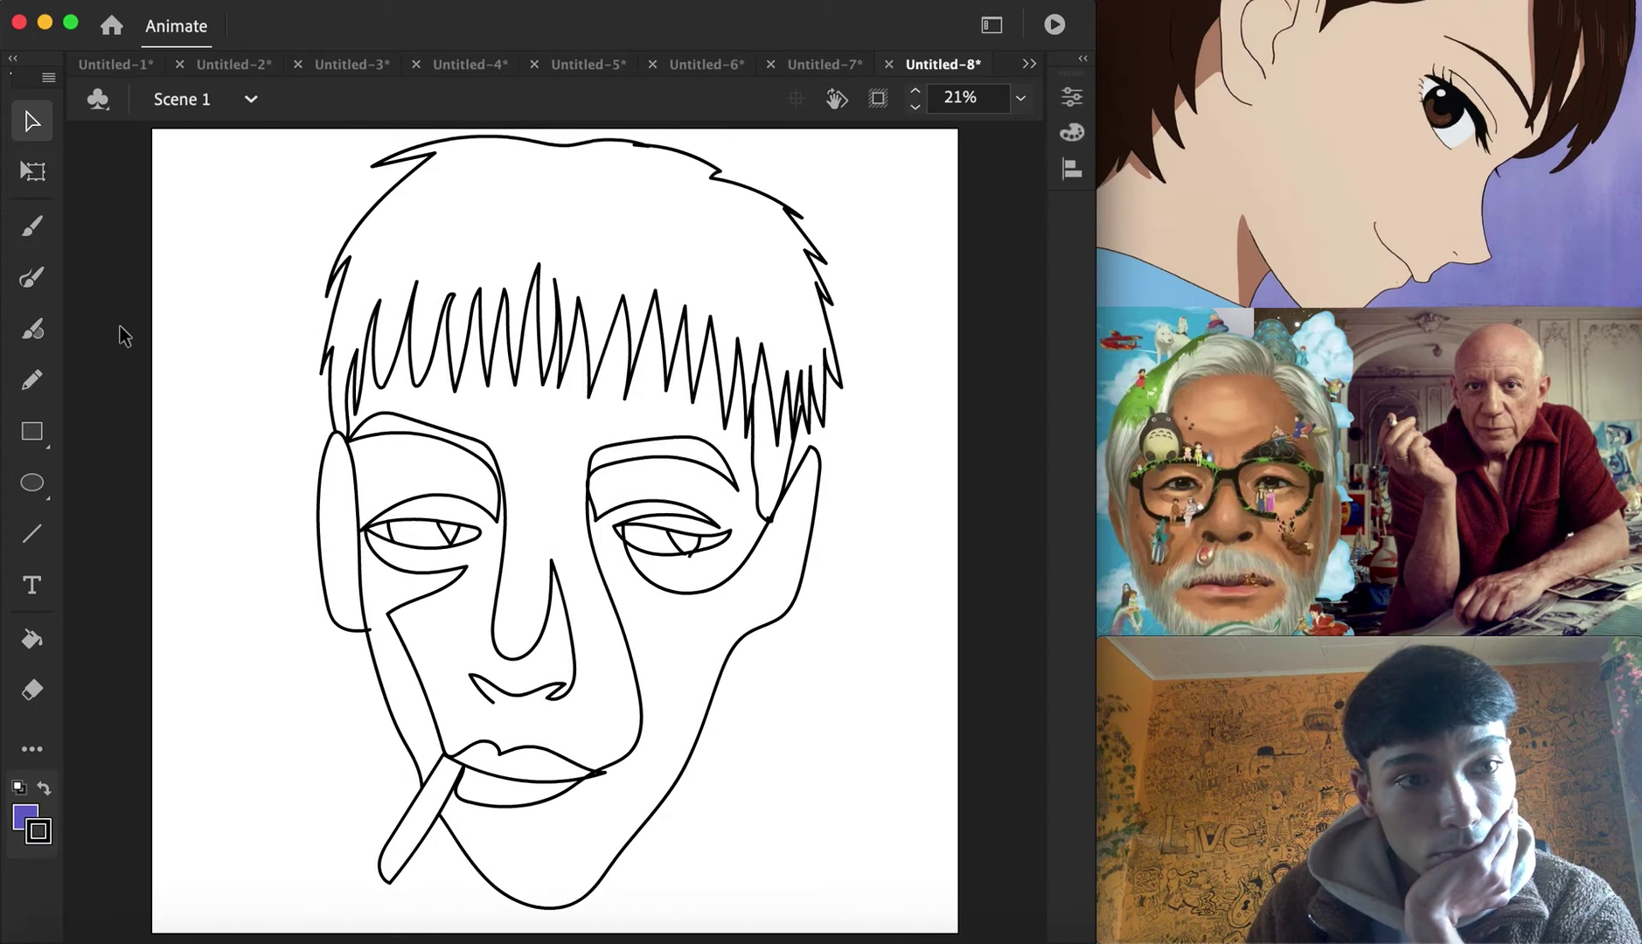
# Draw jagged strand lines inside the hair, running from the crown and outer contour down to the fringe
pyautogui.click(35, 278)
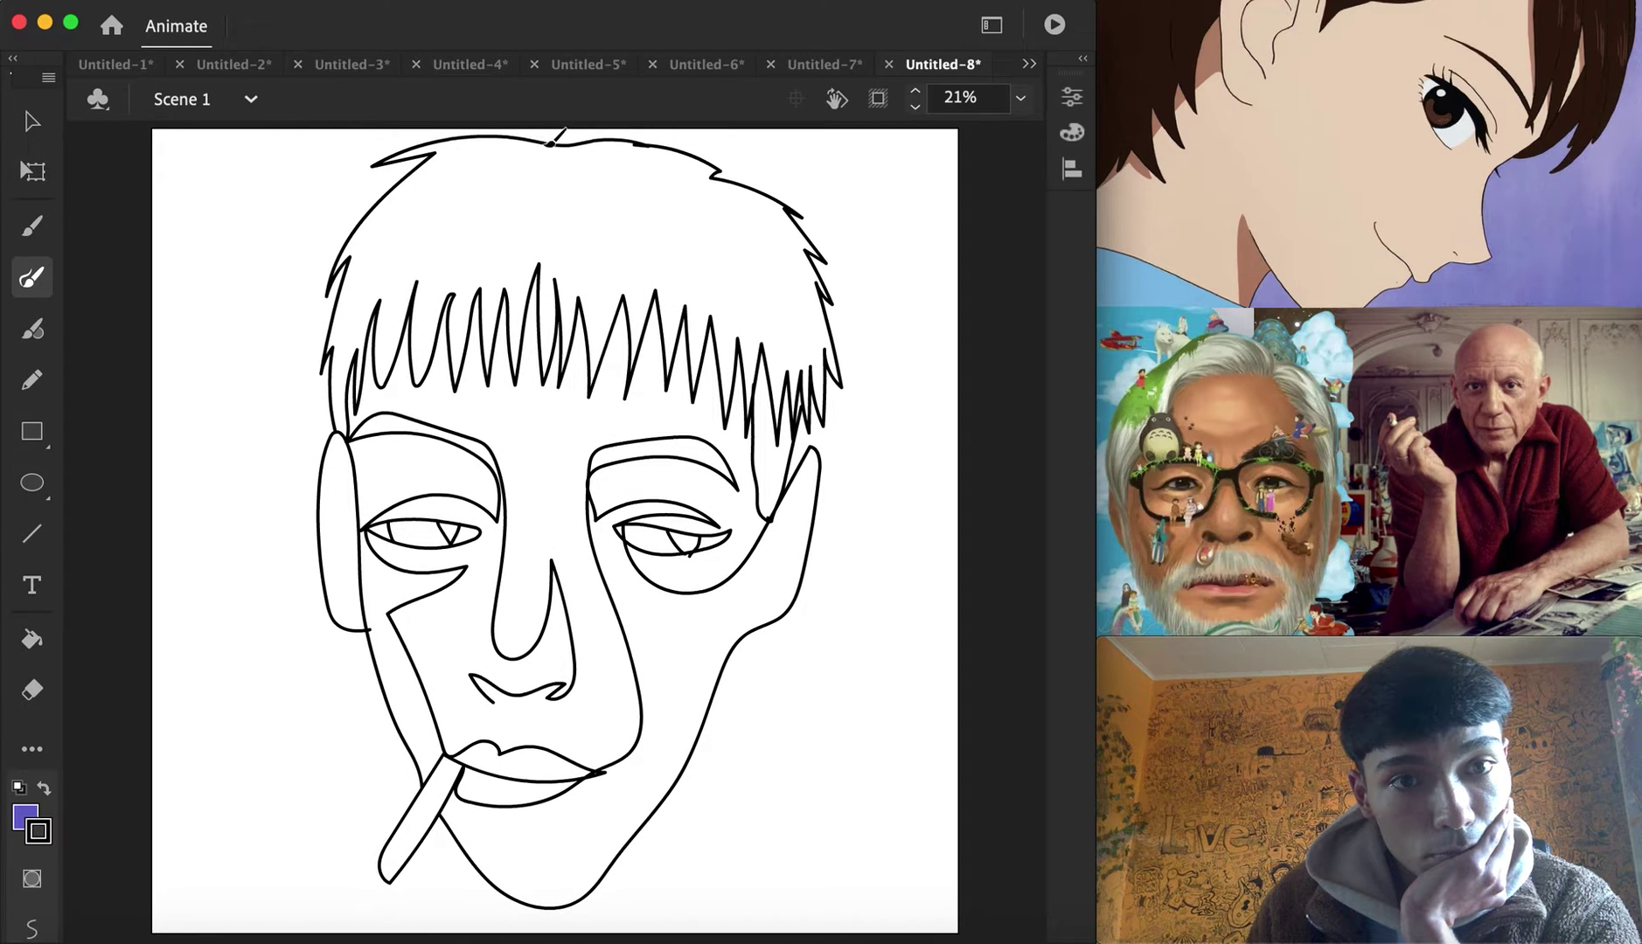
pyautogui.moveTo(470, 179)
pyautogui.mouseDown()
pyautogui.moveTo(384, 297)
pyautogui.moveTo(548, 171)
pyautogui.mouseUp()
pyautogui.moveTo(572, 132); pyautogui.dragTo(579, 140)
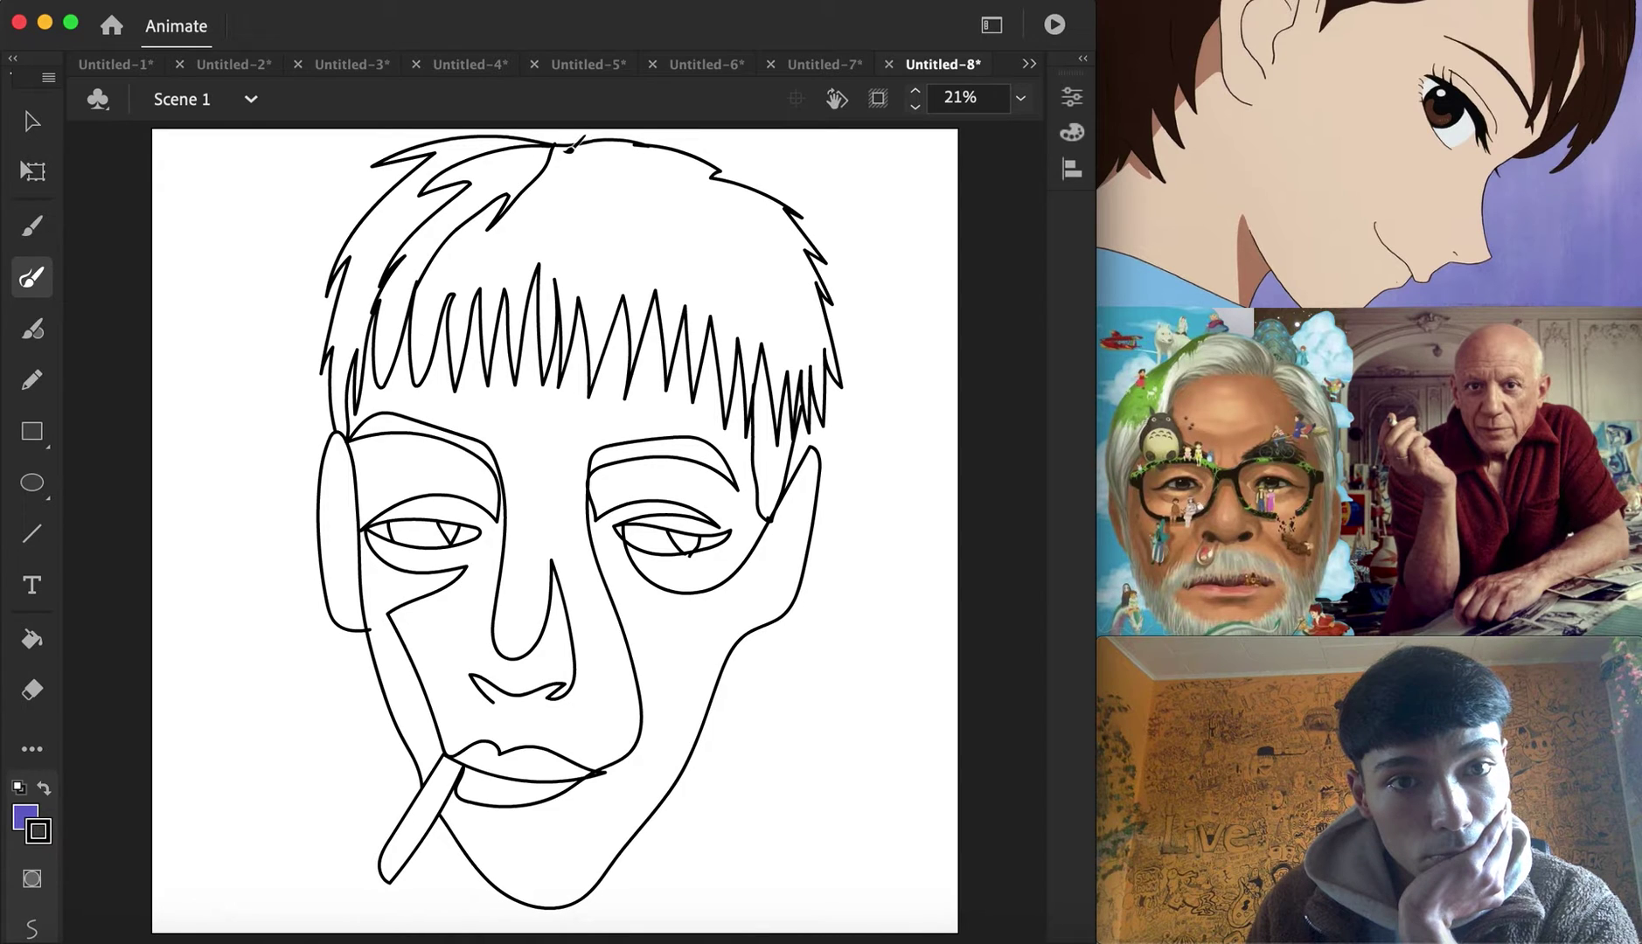
pyautogui.moveTo(557, 238); pyautogui.dragTo(553, 262)
pyautogui.moveTo(566, 142)
pyautogui.mouseDown()
pyautogui.moveTo(601, 181)
pyautogui.moveTo(600, 348)
pyautogui.moveTo(665, 304)
pyautogui.mouseUp()
pyautogui.moveTo(676, 225)
pyautogui.mouseDown()
pyautogui.moveTo(627, 150)
pyautogui.moveTo(680, 164)
pyautogui.moveTo(749, 303)
pyautogui.mouseUp()
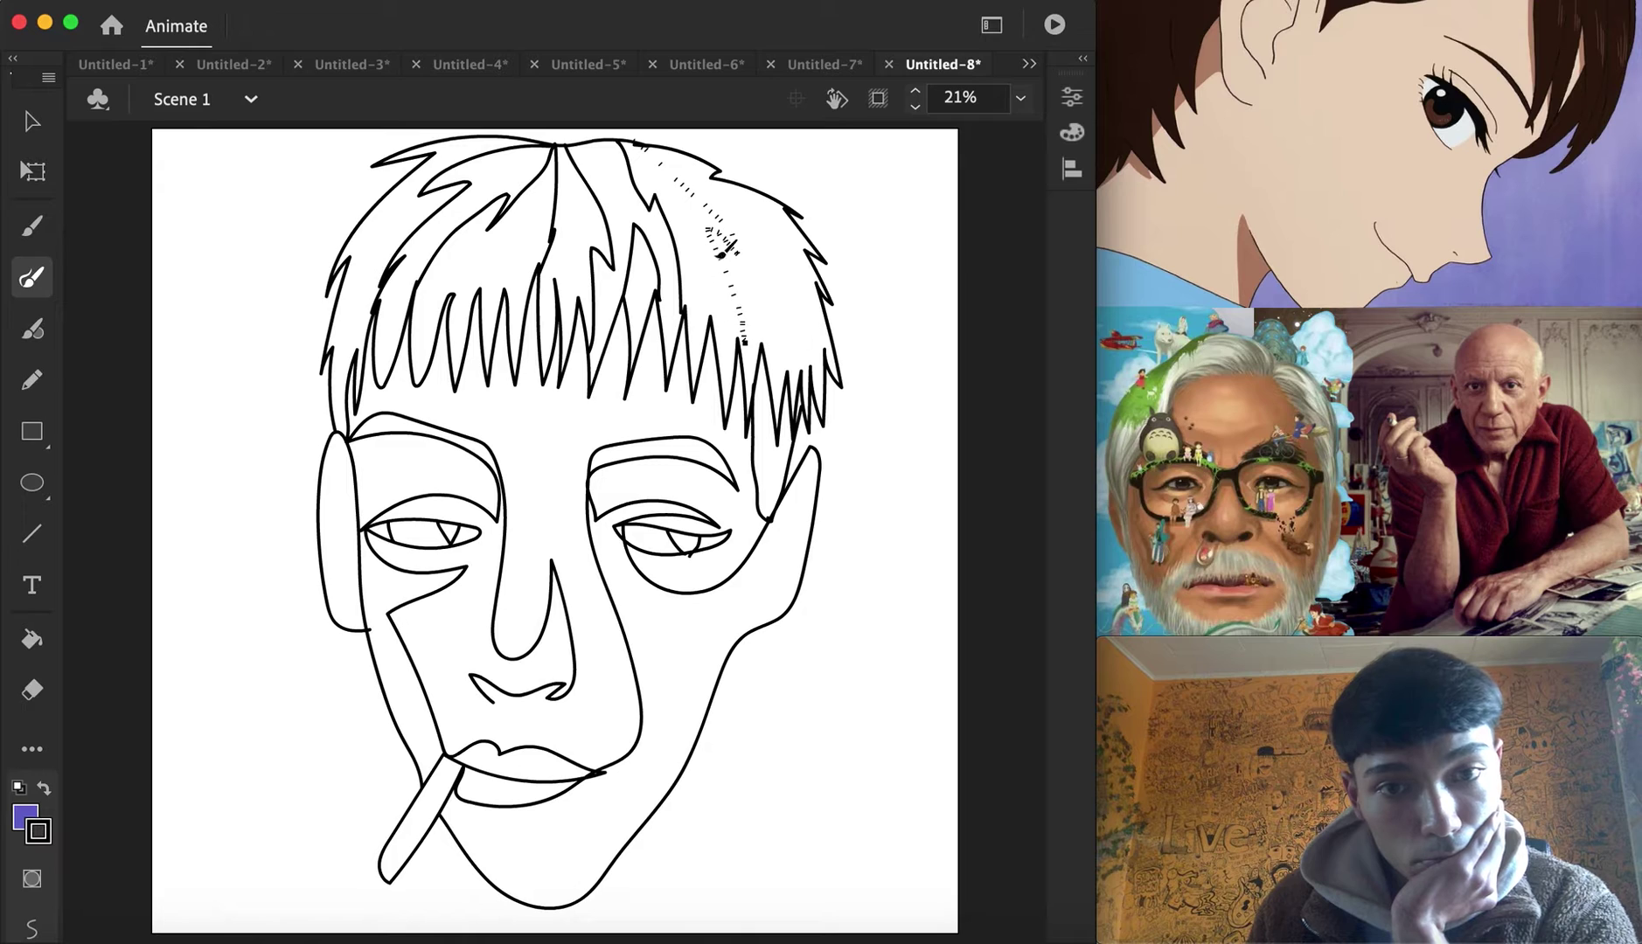
pyautogui.moveTo(794, 351); pyautogui.dragTo(795, 354)
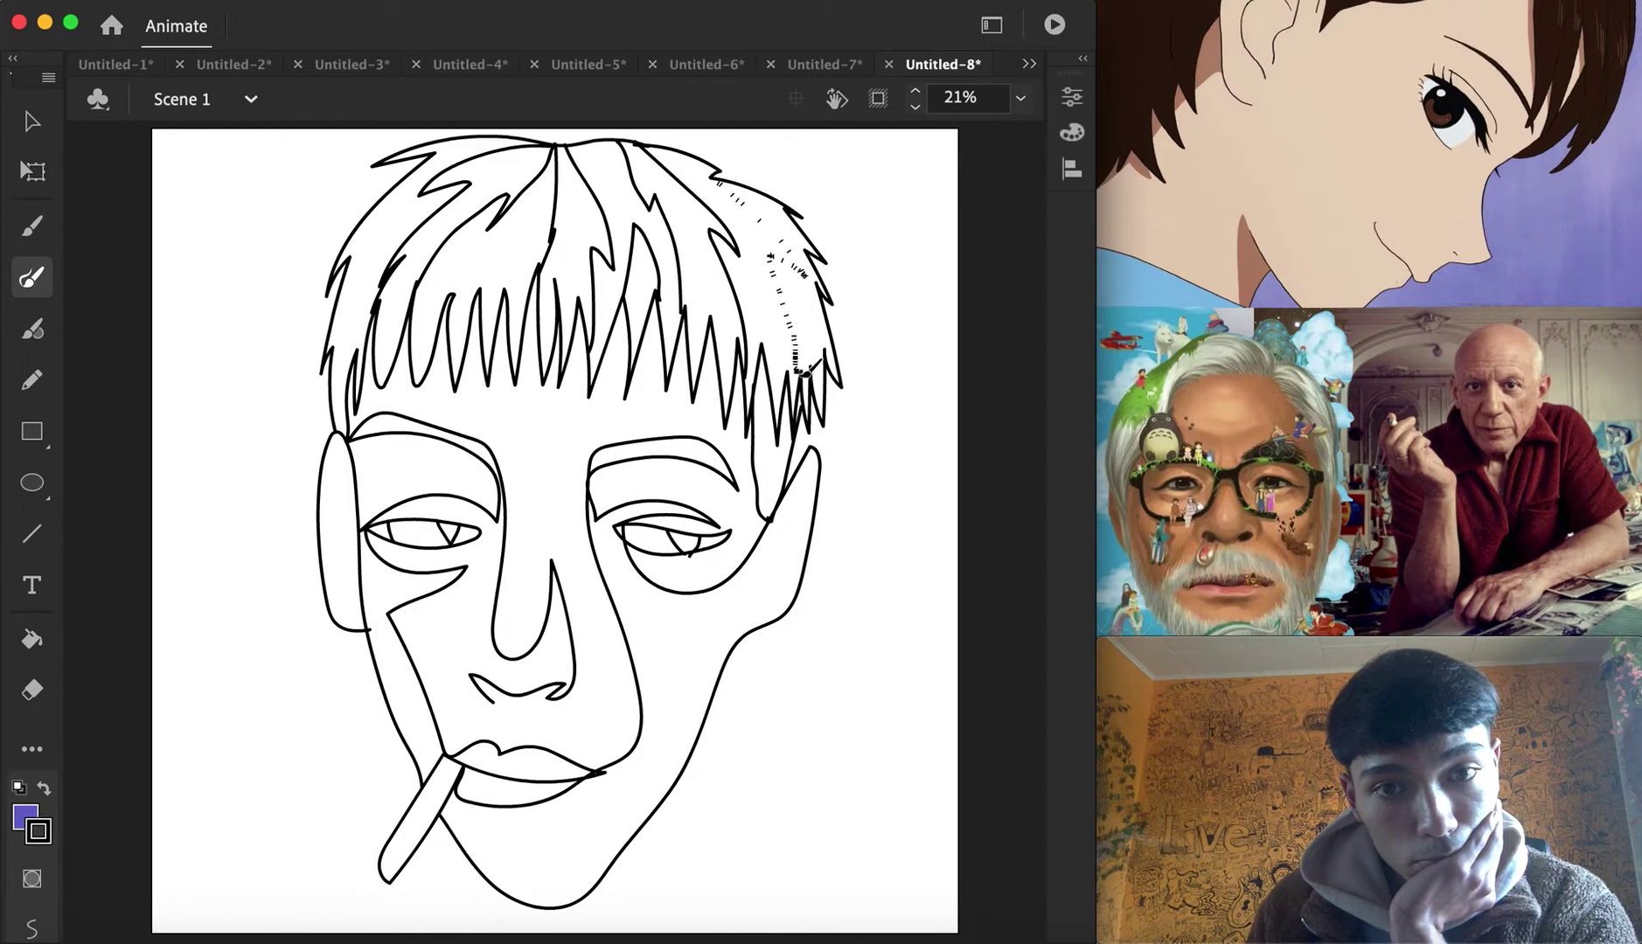
pyautogui.moveTo(806, 393); pyautogui.dragTo(808, 395)
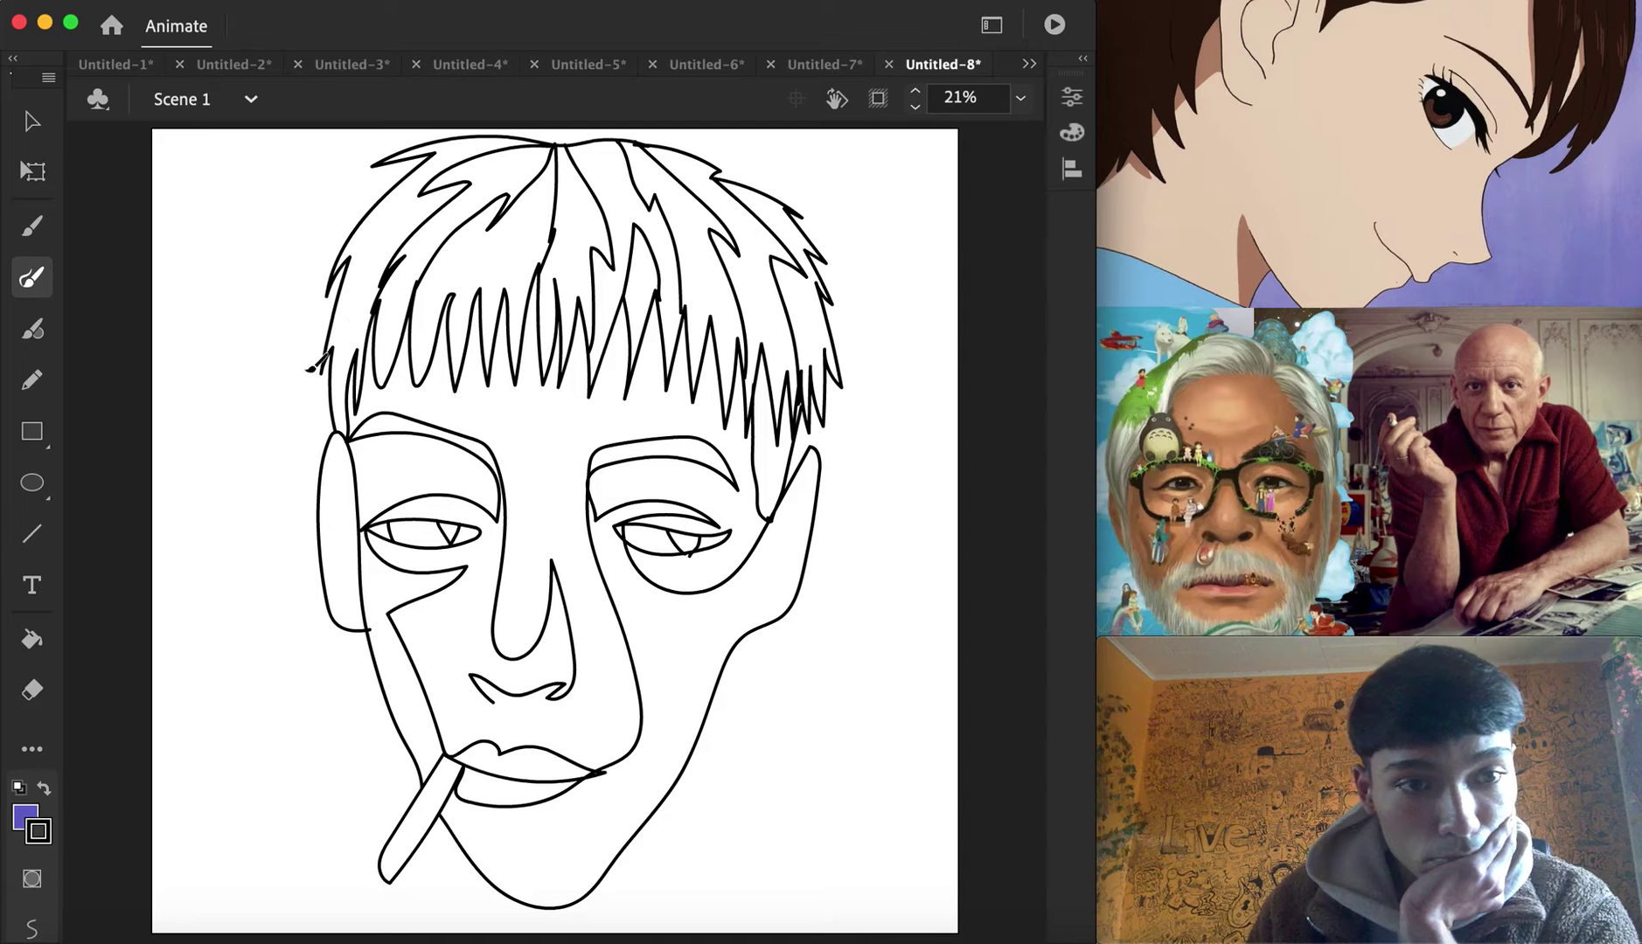
# Fill alternating locks of the hair and fringe with black, leaving white highlight strands between them
pyautogui.click(33, 639)
pyautogui.click(37, 829)
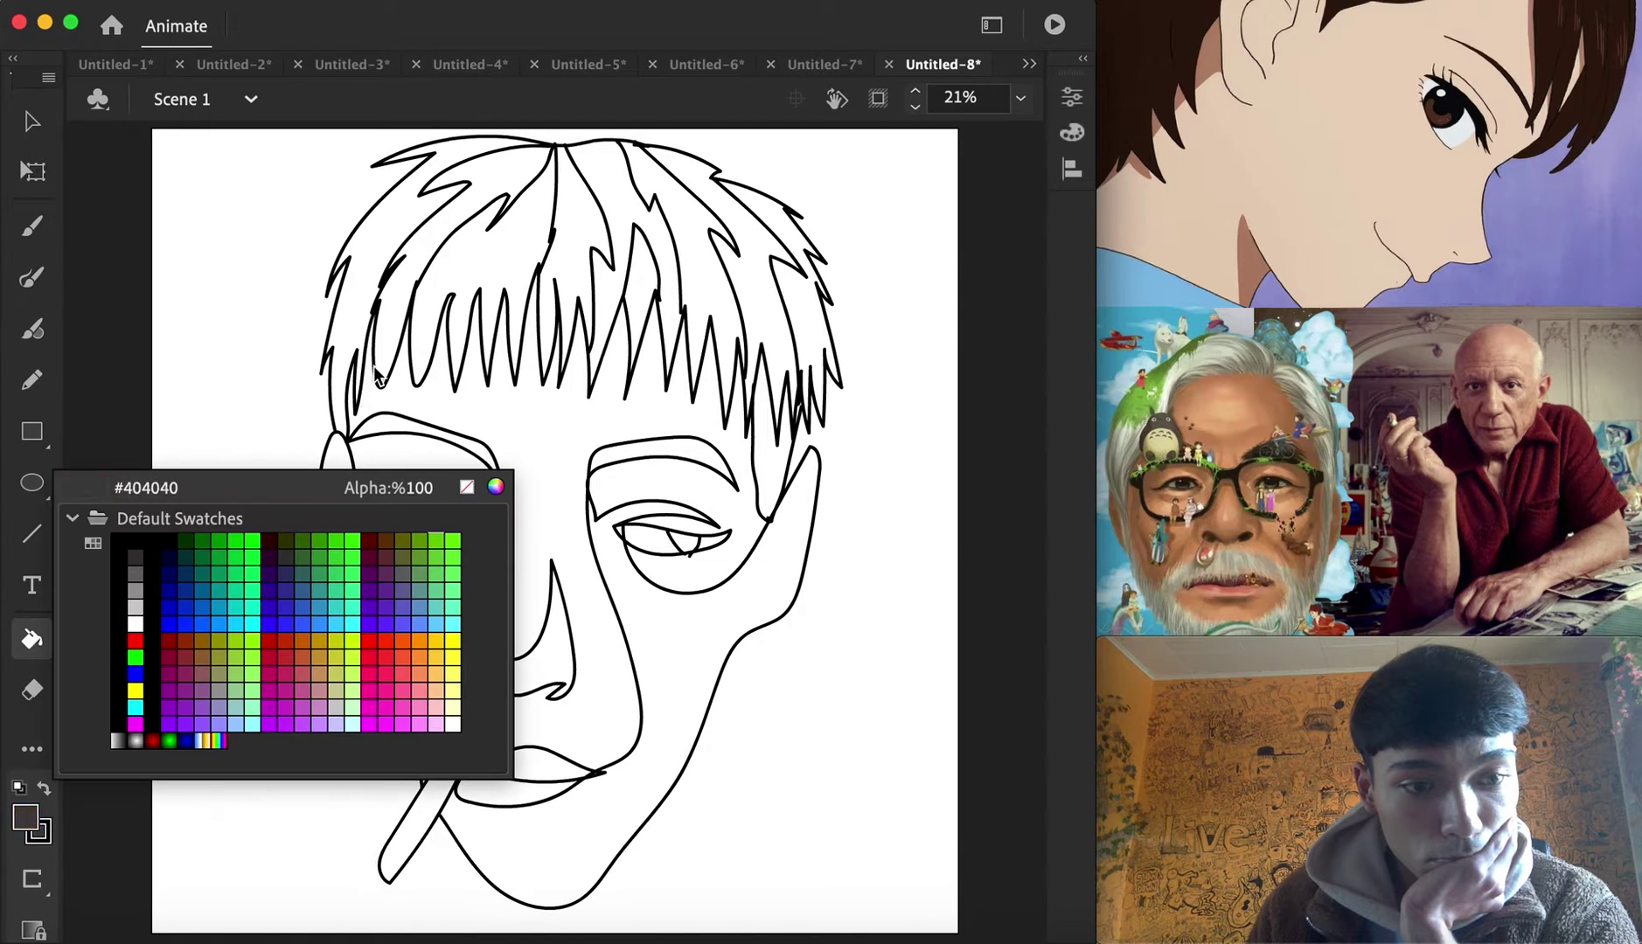
pyautogui.click(377, 272)
pyautogui.click(421, 252)
pyautogui.click(532, 249)
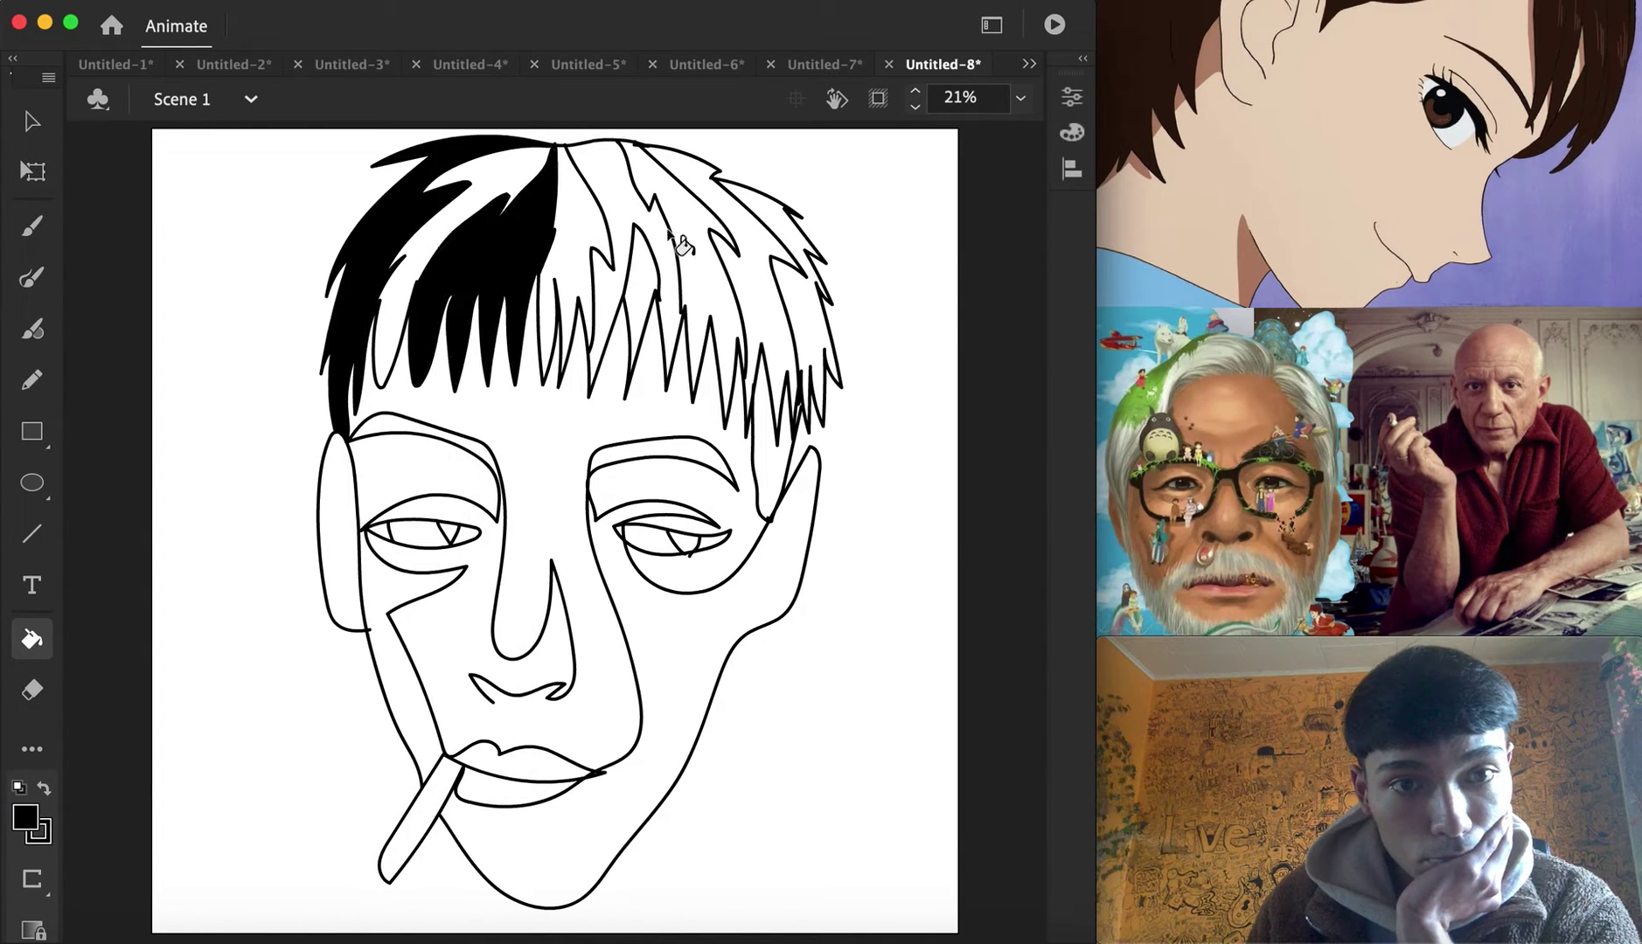
pyautogui.click(649, 214)
pyautogui.click(806, 306)
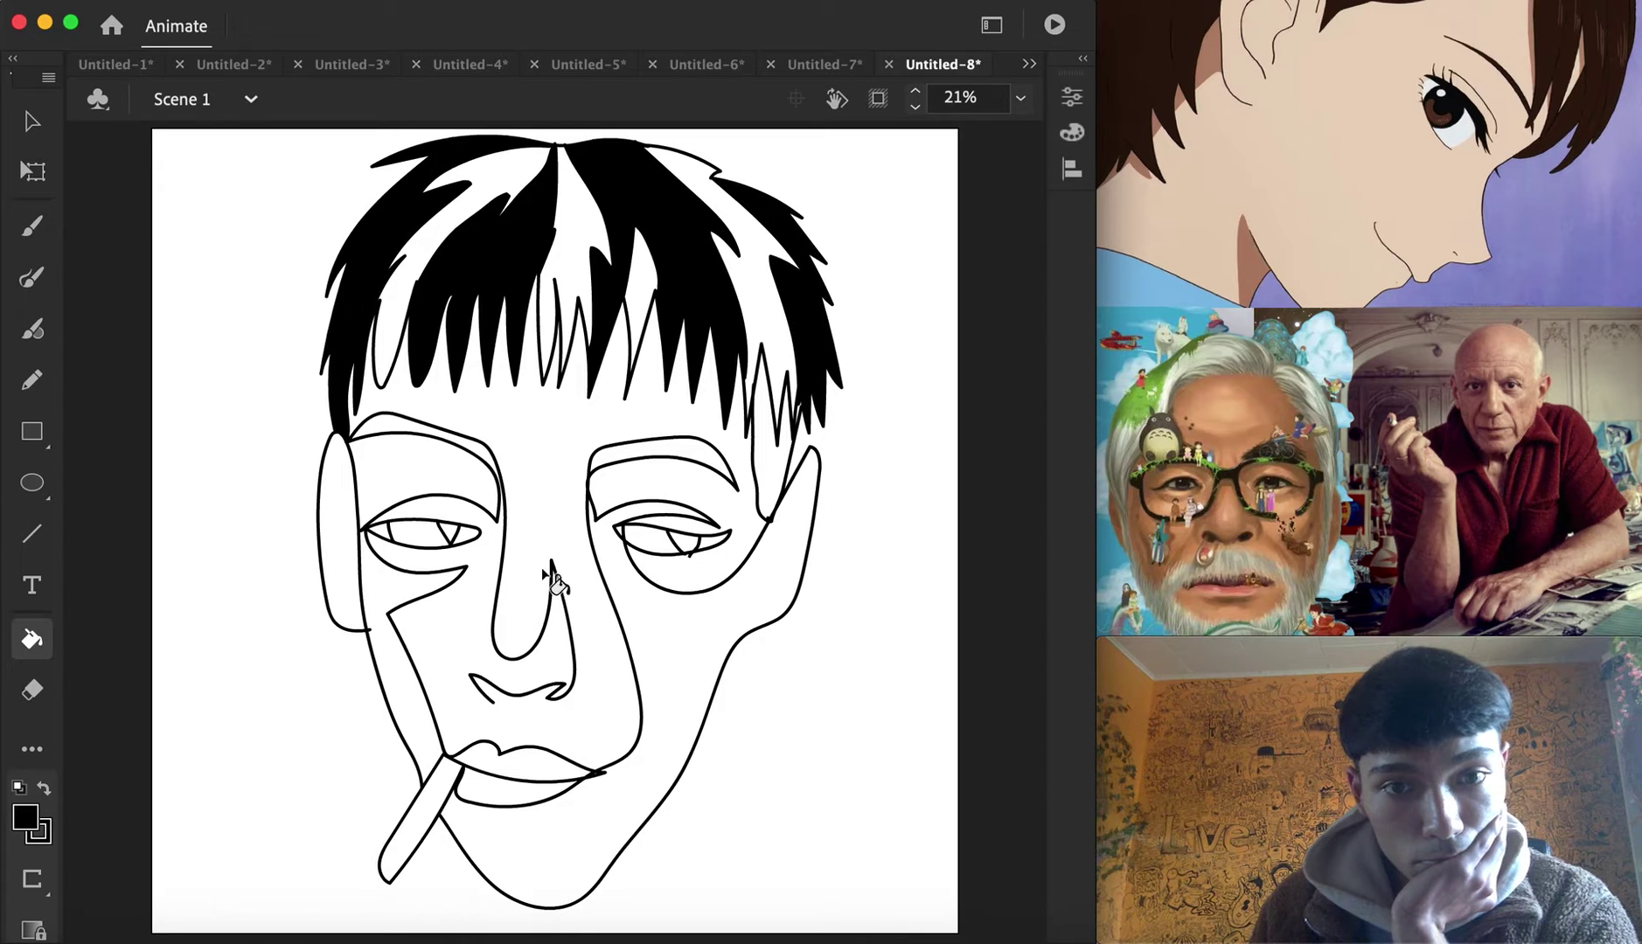
# Fill the right eyebrow and the shadow along the right cheek, ear and chin with black, undoing the fill that spills across the face
pyautogui.click(664, 461)
pyautogui.click(426, 433)
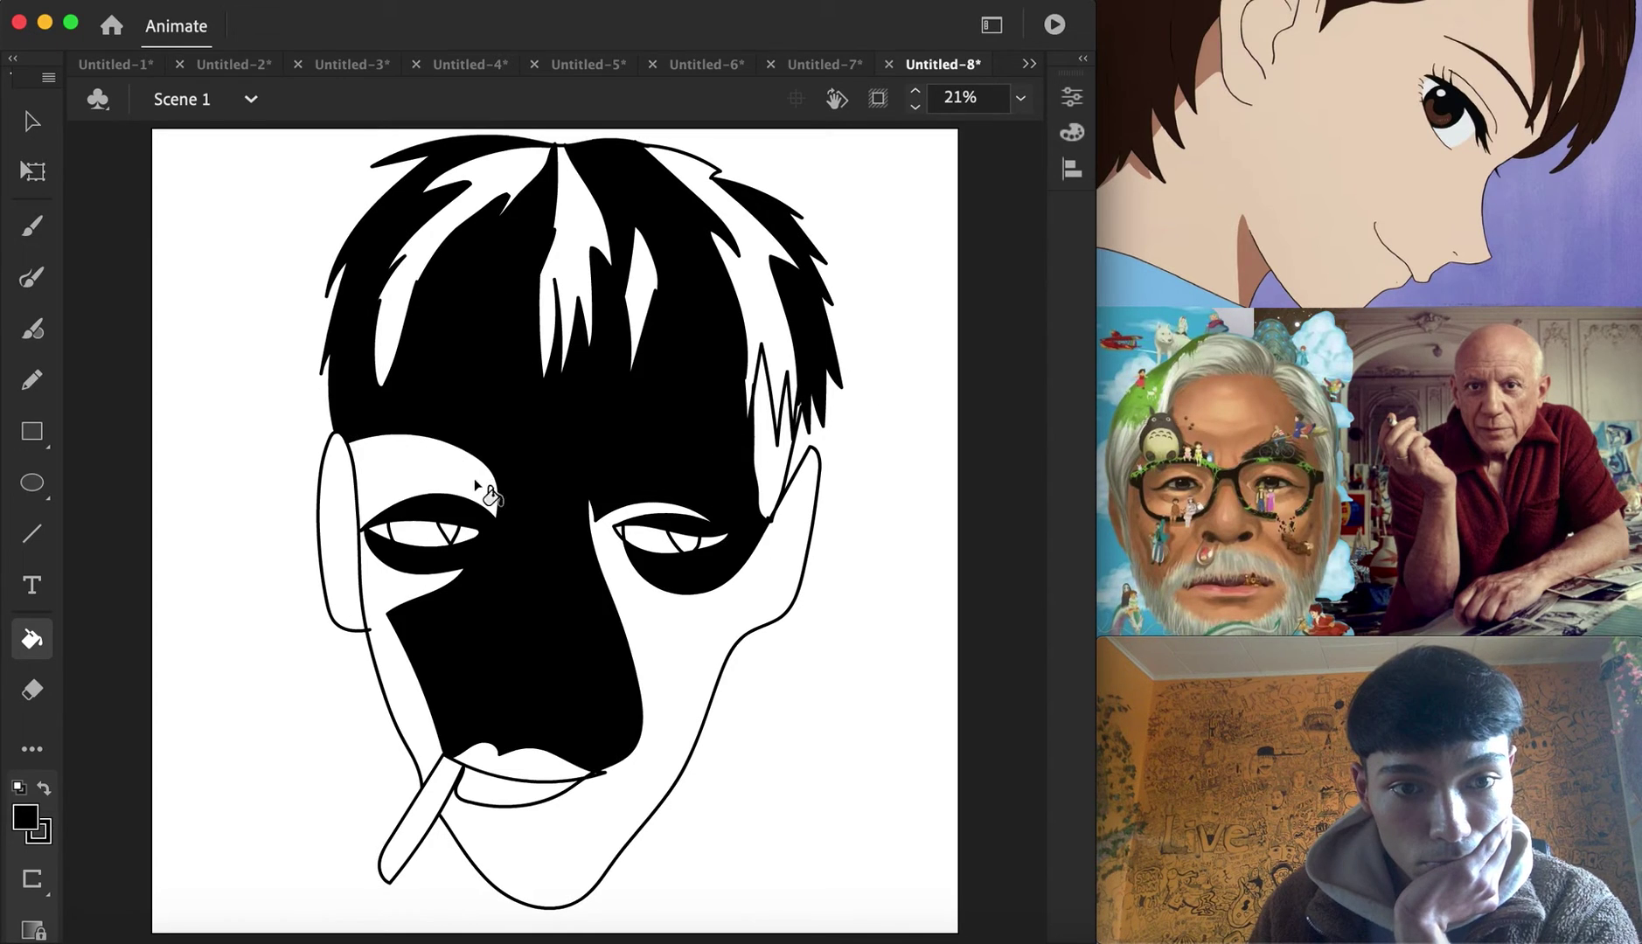
pyautogui.press('super+z')
pyautogui.click(662, 677)
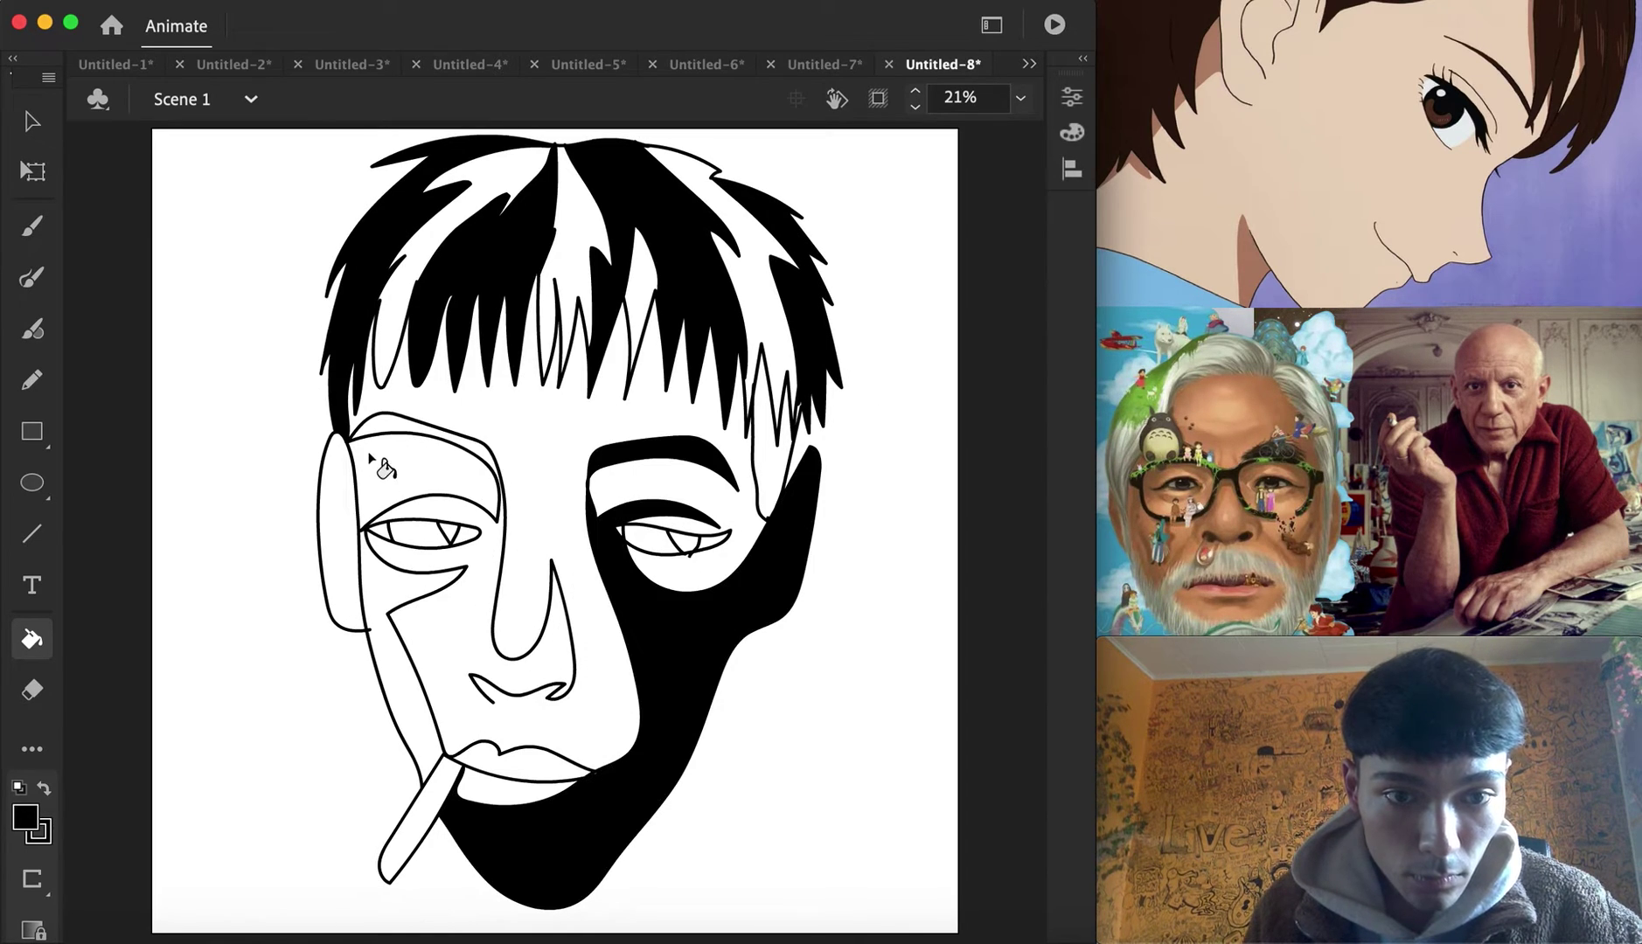
# Fill the left brow area, the left iris and the upper lip with black, undoing the black fill on the left cheek
pyautogui.click(403, 463)
pyautogui.click(395, 595)
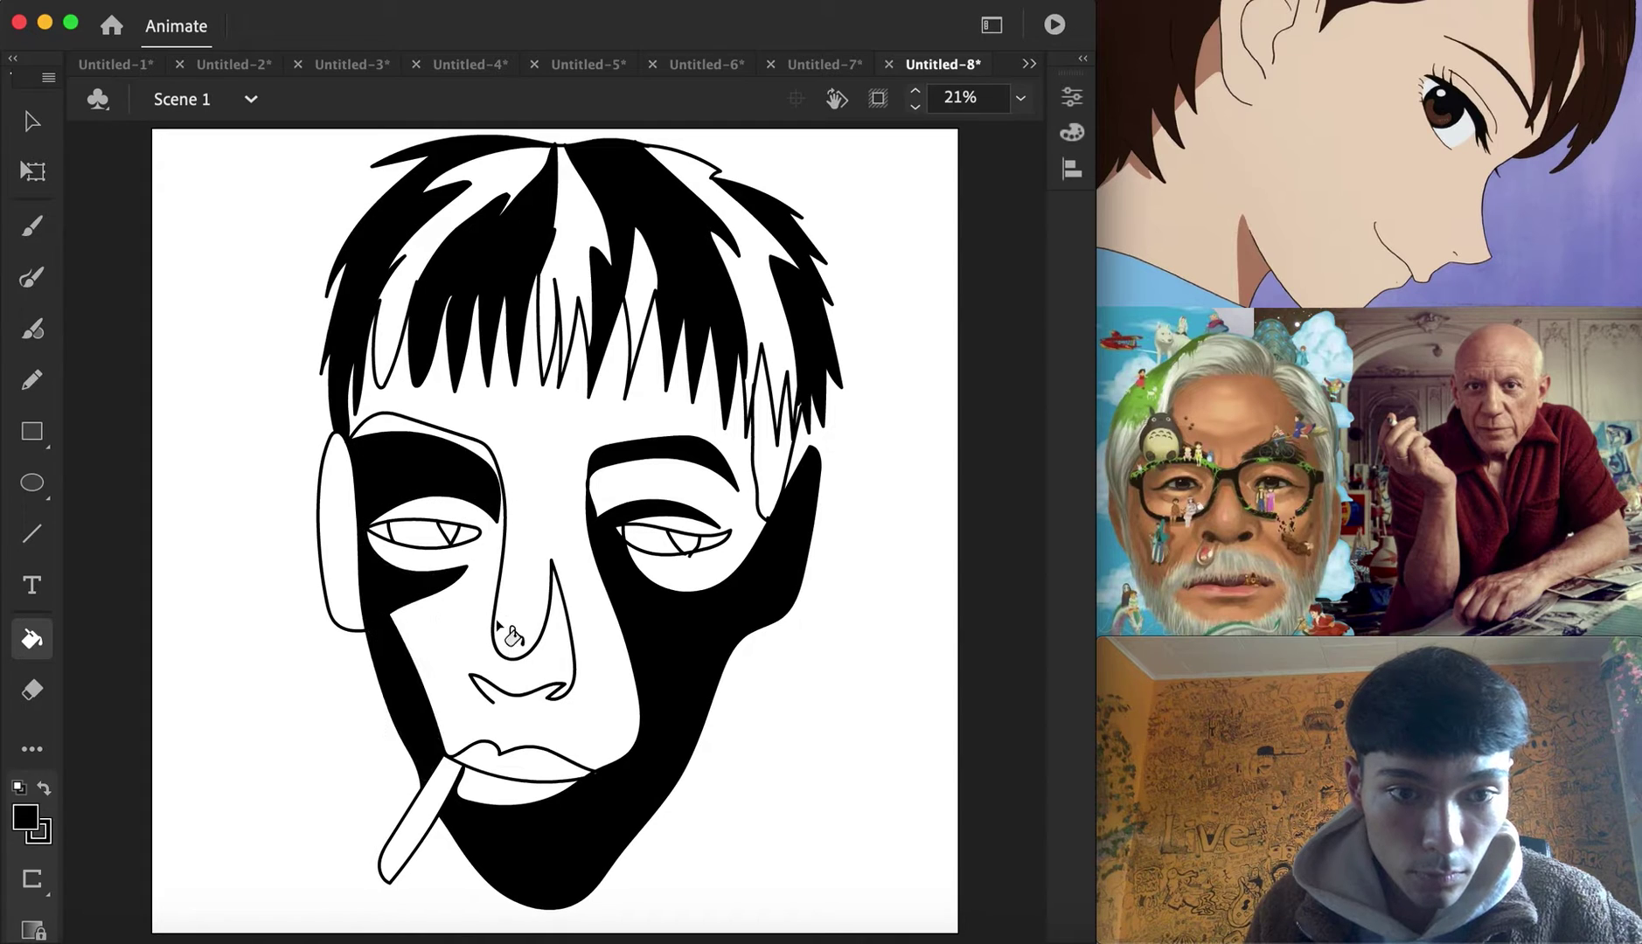
pyautogui.press('super+z')
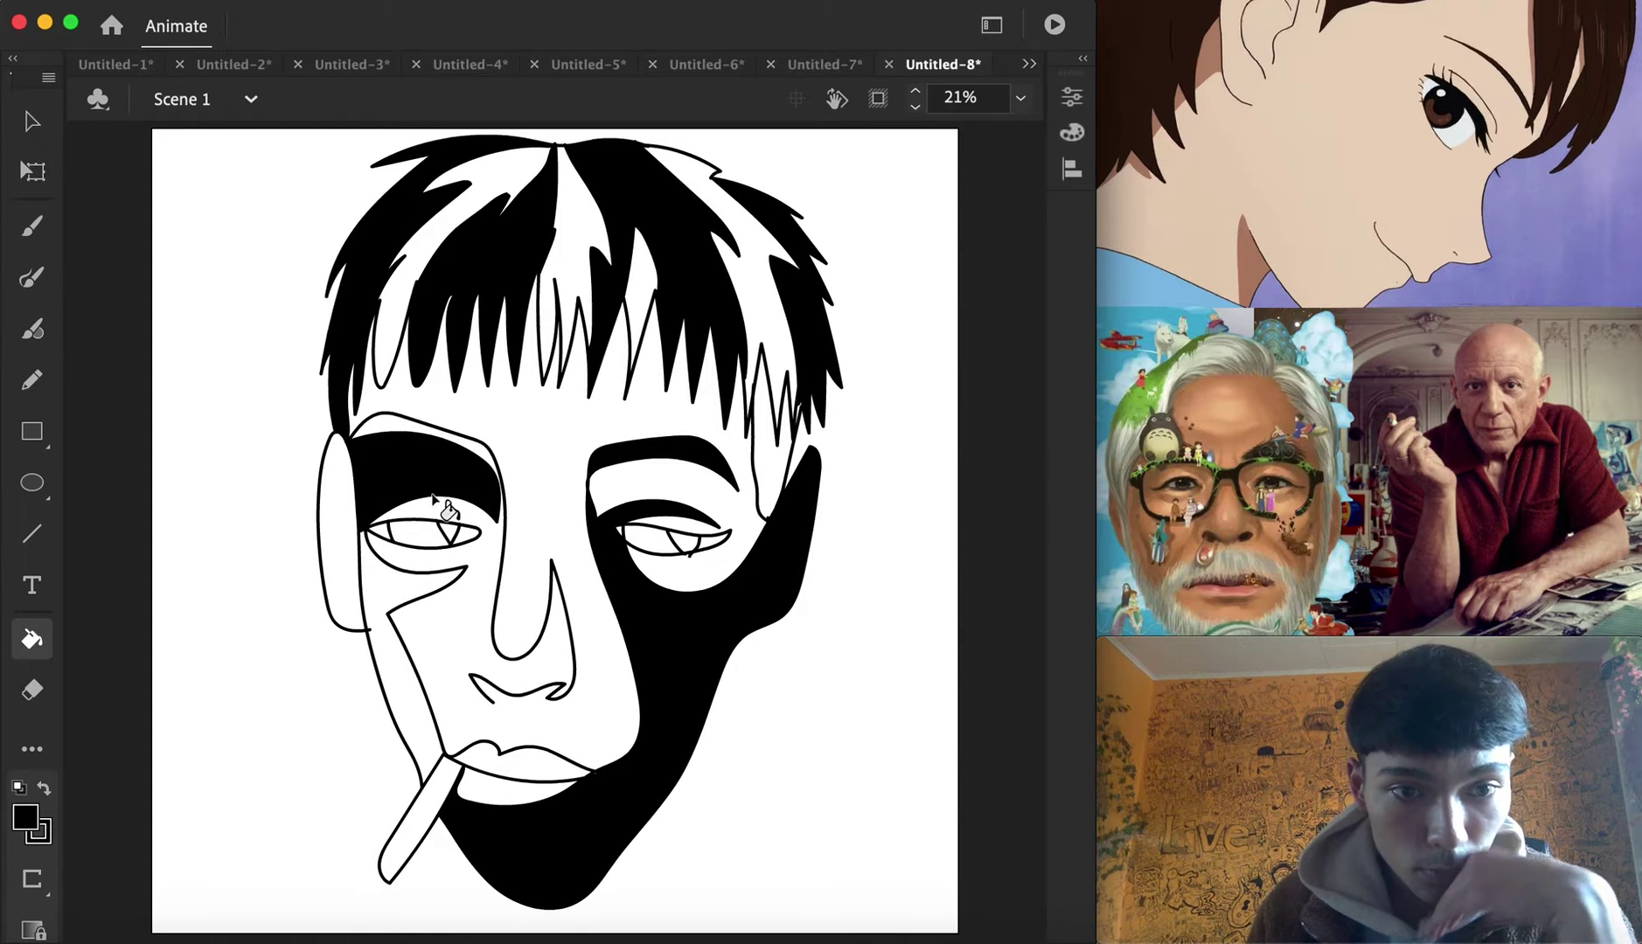
pyautogui.click(418, 538)
pyautogui.click(525, 759)
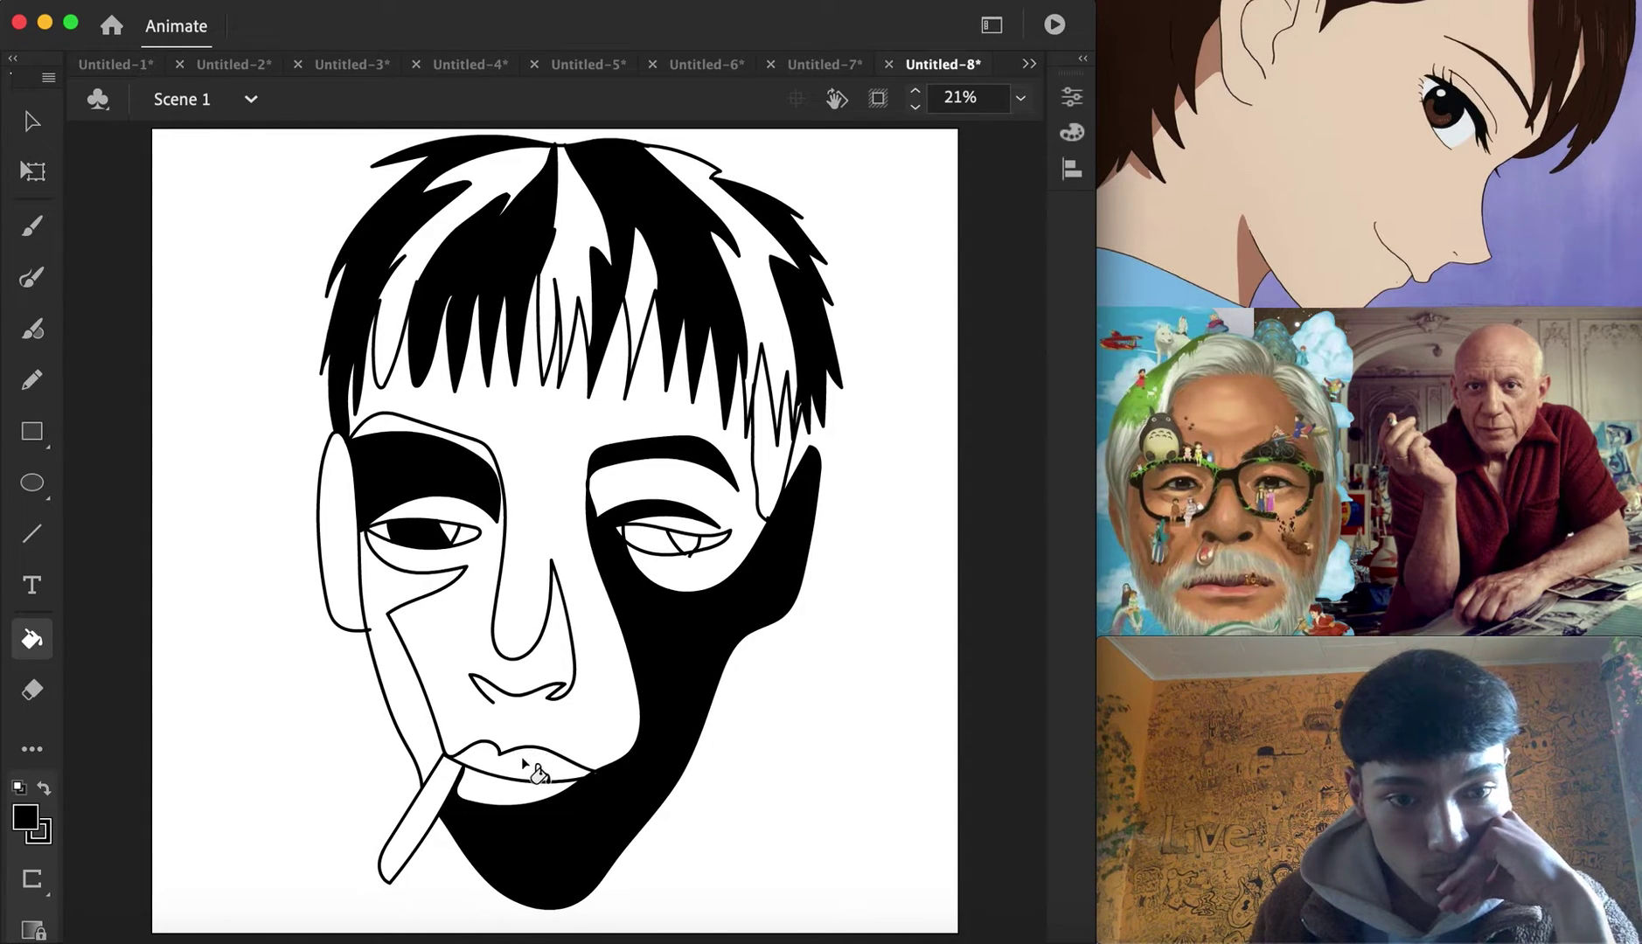
# Fill the right eye and the left cheek shape with pale yellow
pyautogui.click(26, 817)
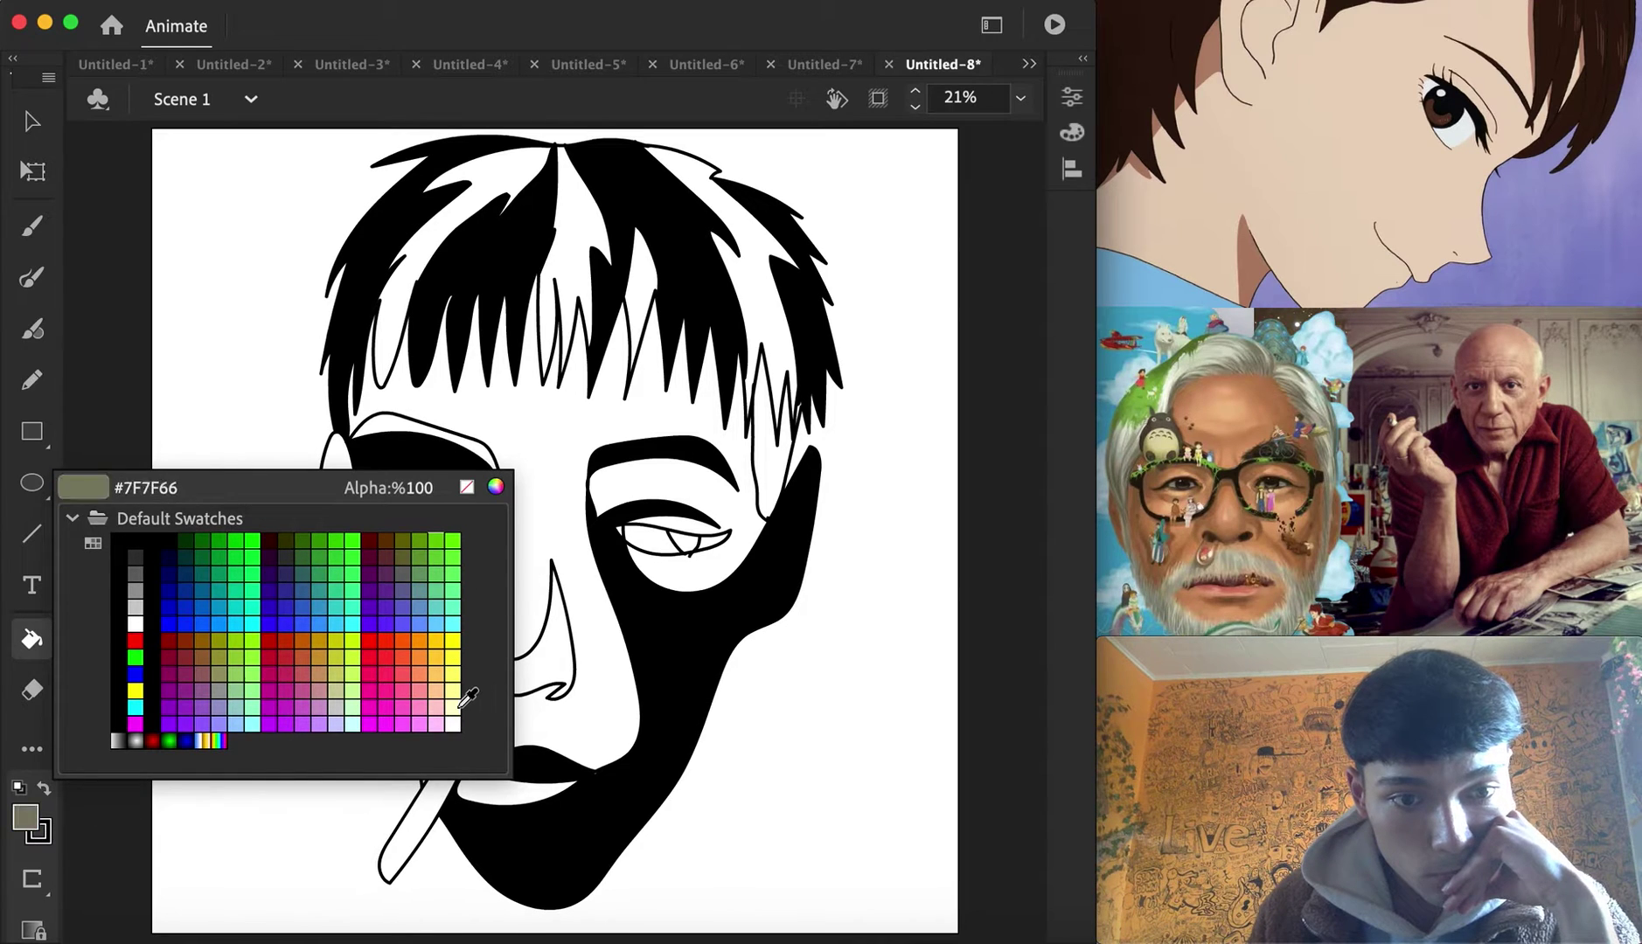
pyautogui.click(453, 707)
pyautogui.click(654, 542)
pyautogui.click(398, 654)
# Fill the main skin area of the face with peach, undoing the peach fill on the left ear
pyautogui.click(37, 815)
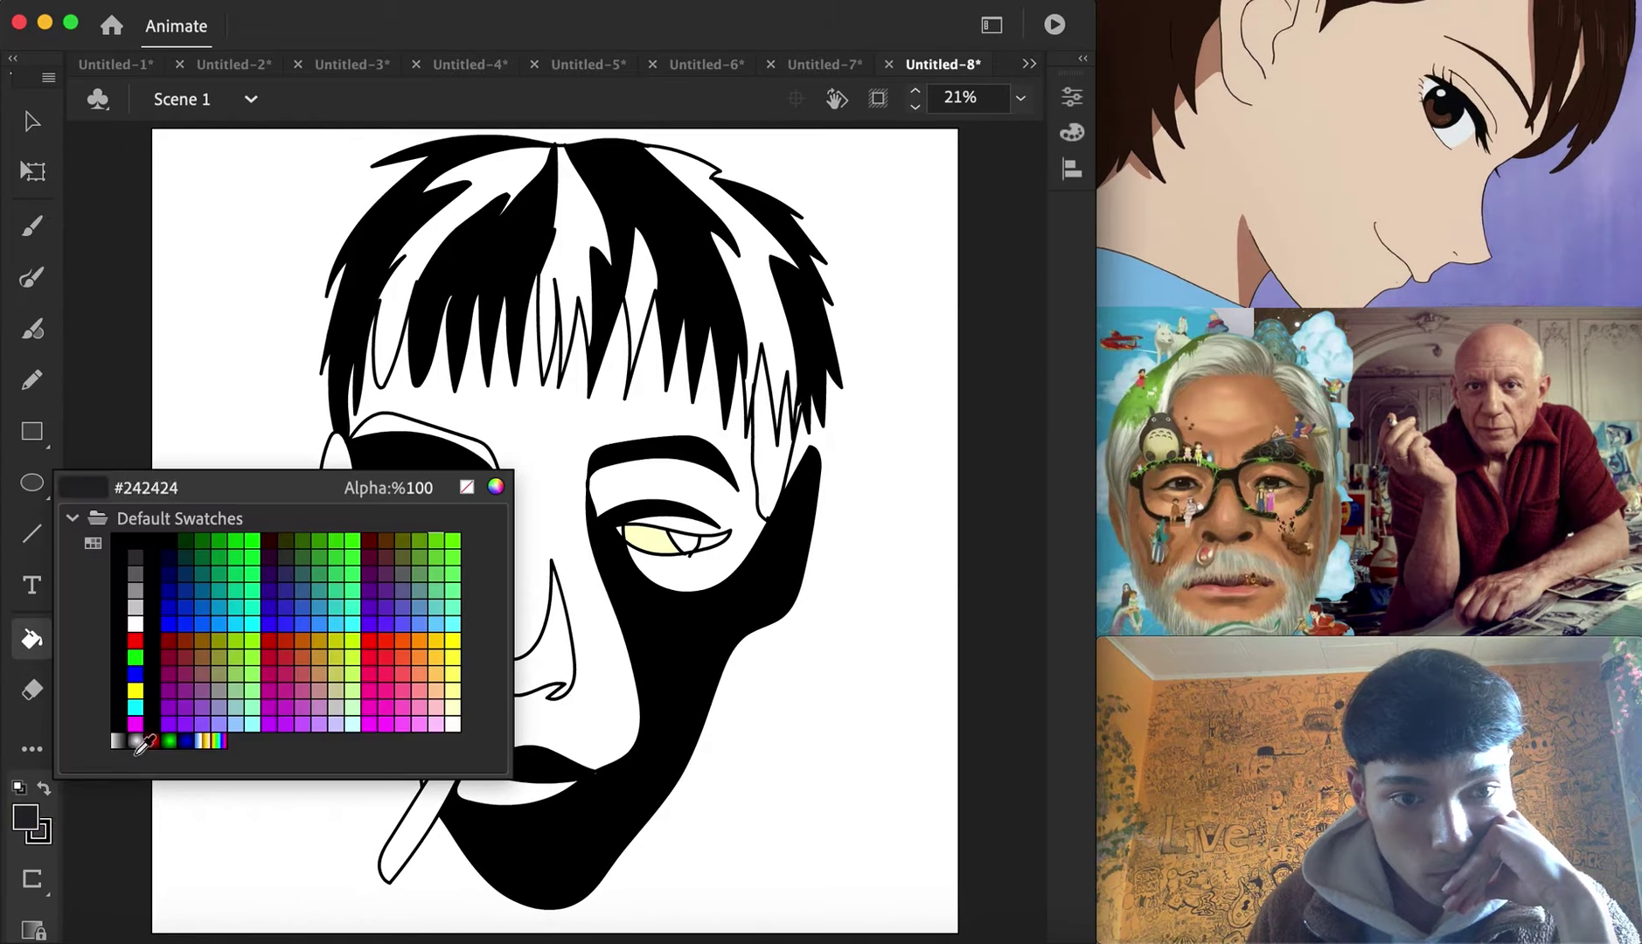
pyautogui.click(440, 691)
pyautogui.click(341, 535)
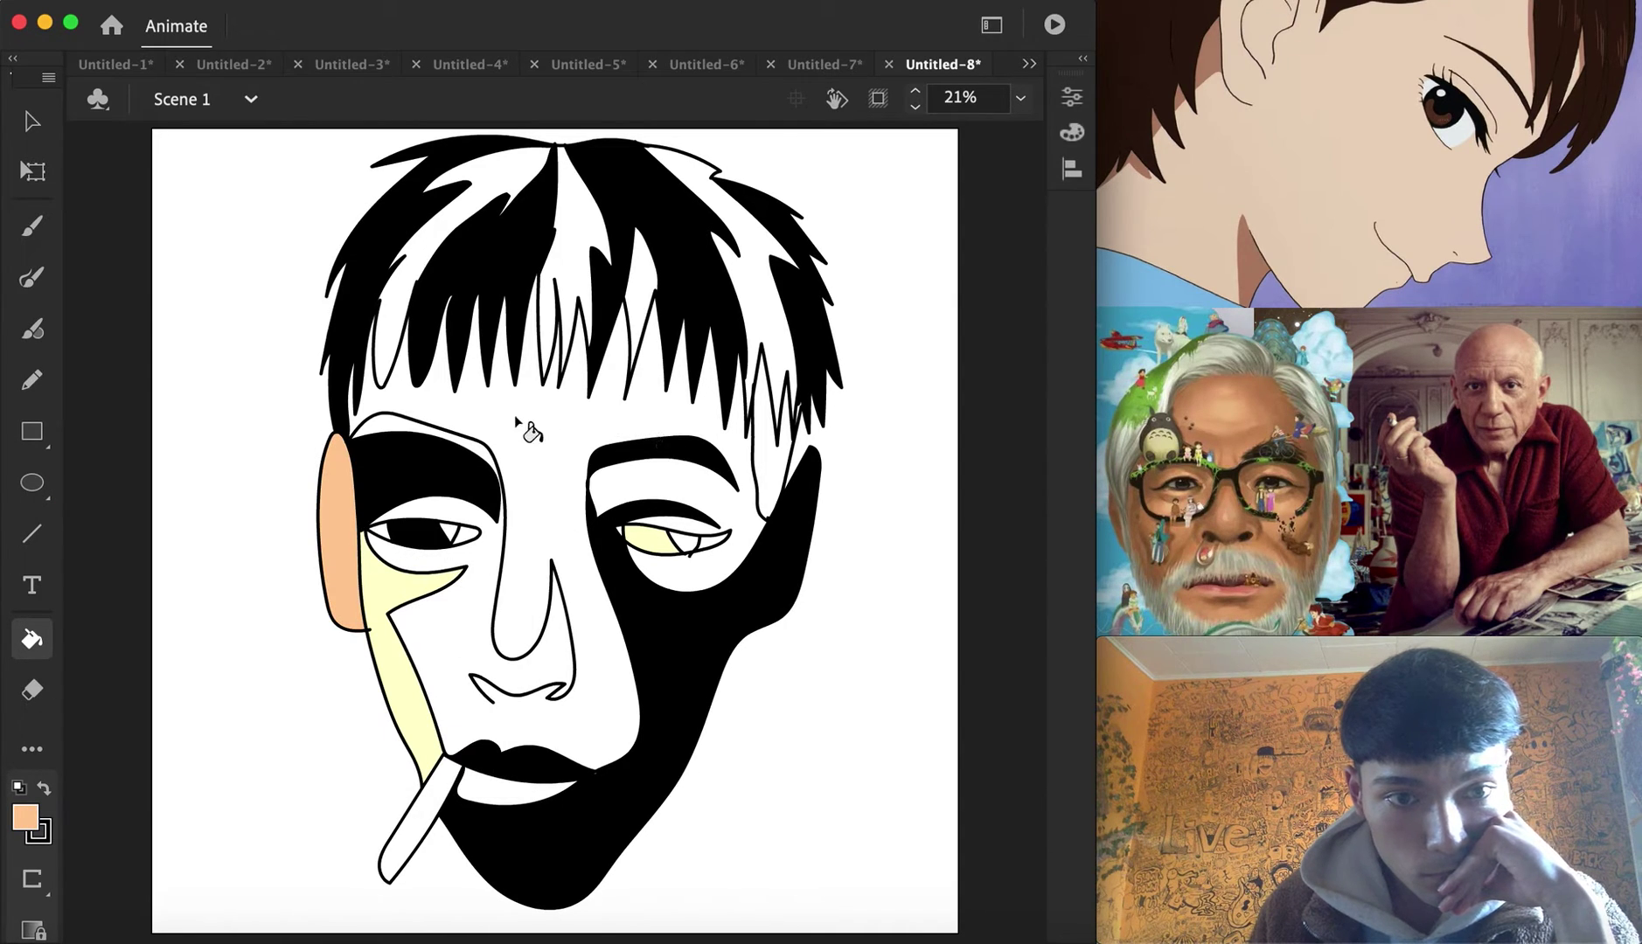
pyautogui.click(556, 433)
pyautogui.press('super+z')
pyautogui.press('super+z')
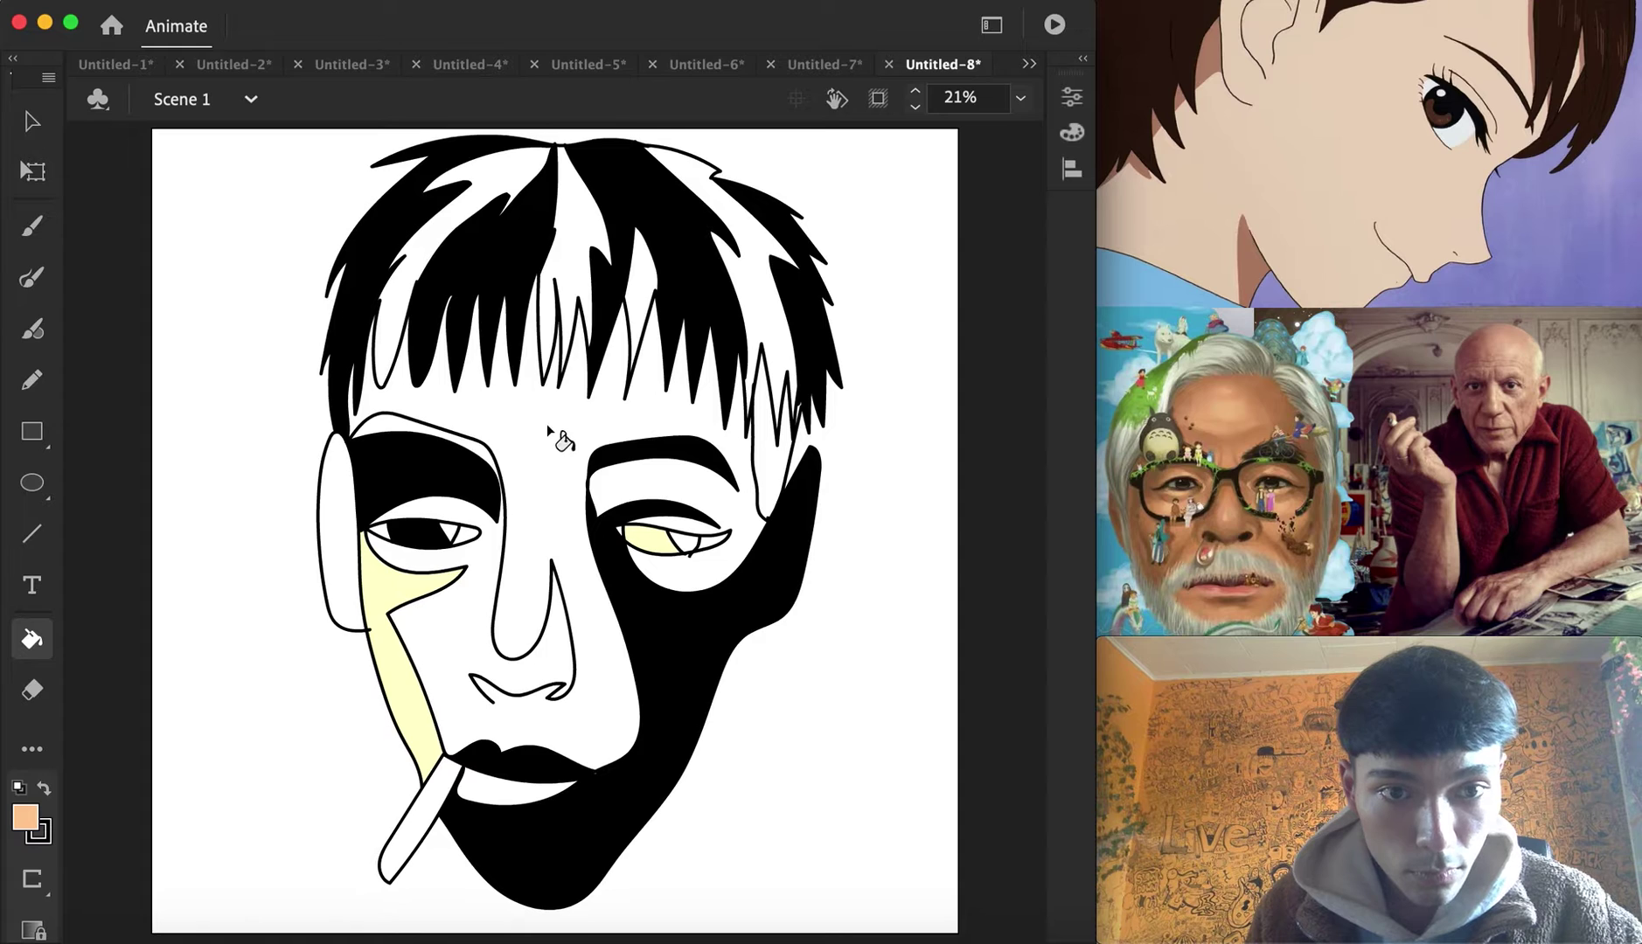
pyautogui.click(550, 437)
# Fill the pointed sideburn beside the right ear with grey
pyautogui.click(26, 817)
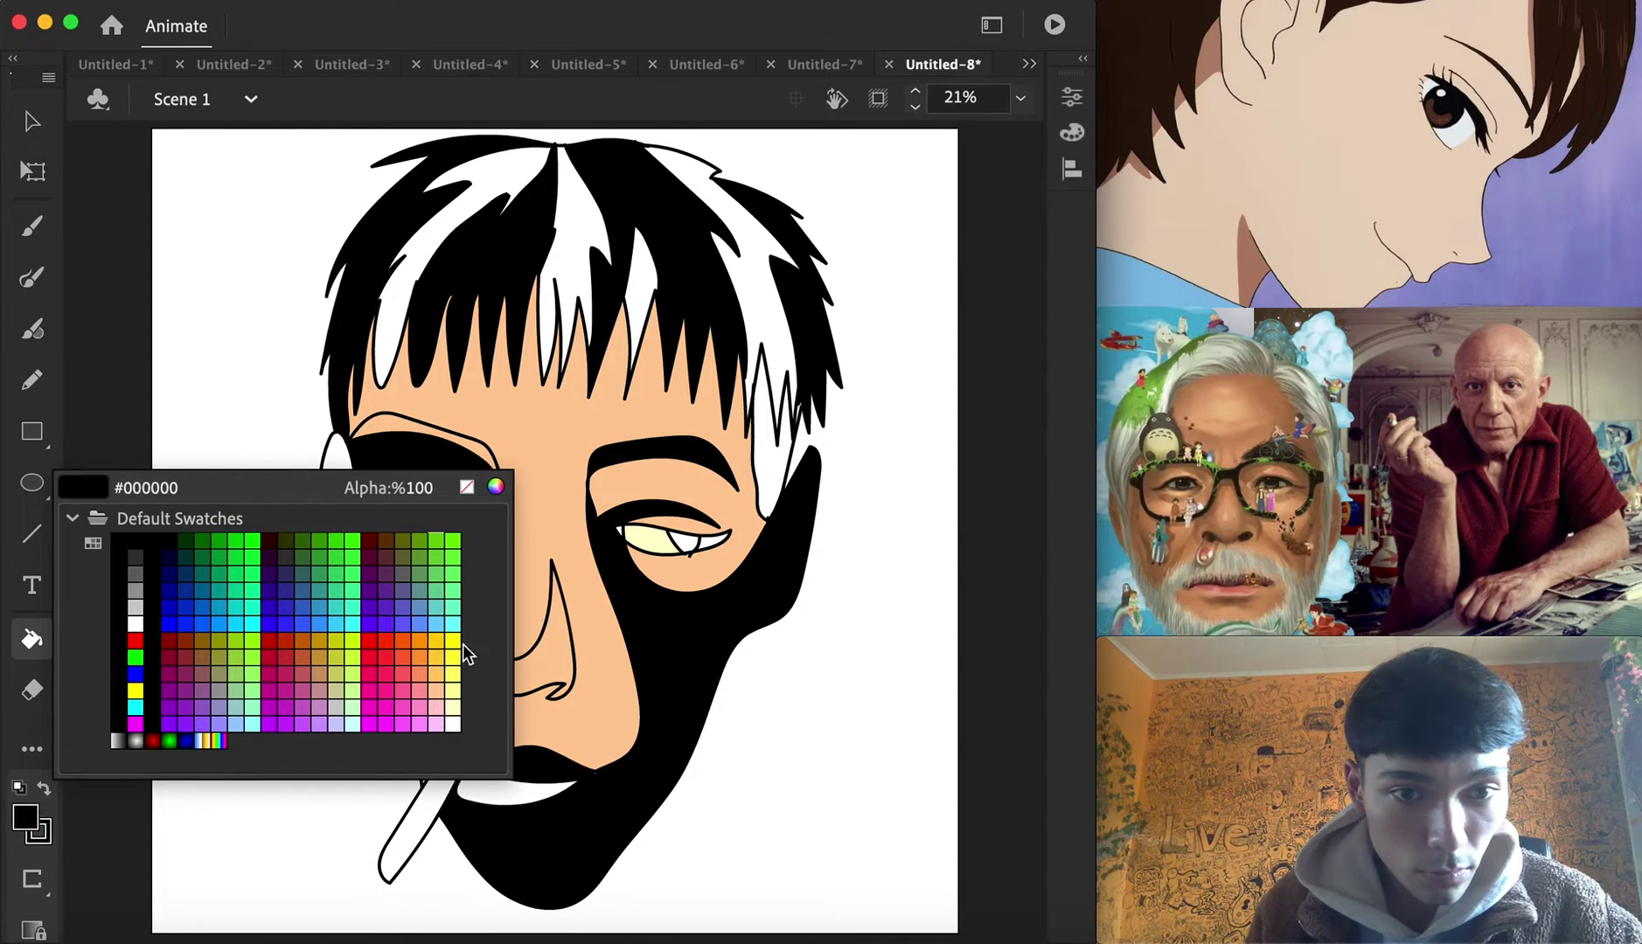
pyautogui.click(135, 591)
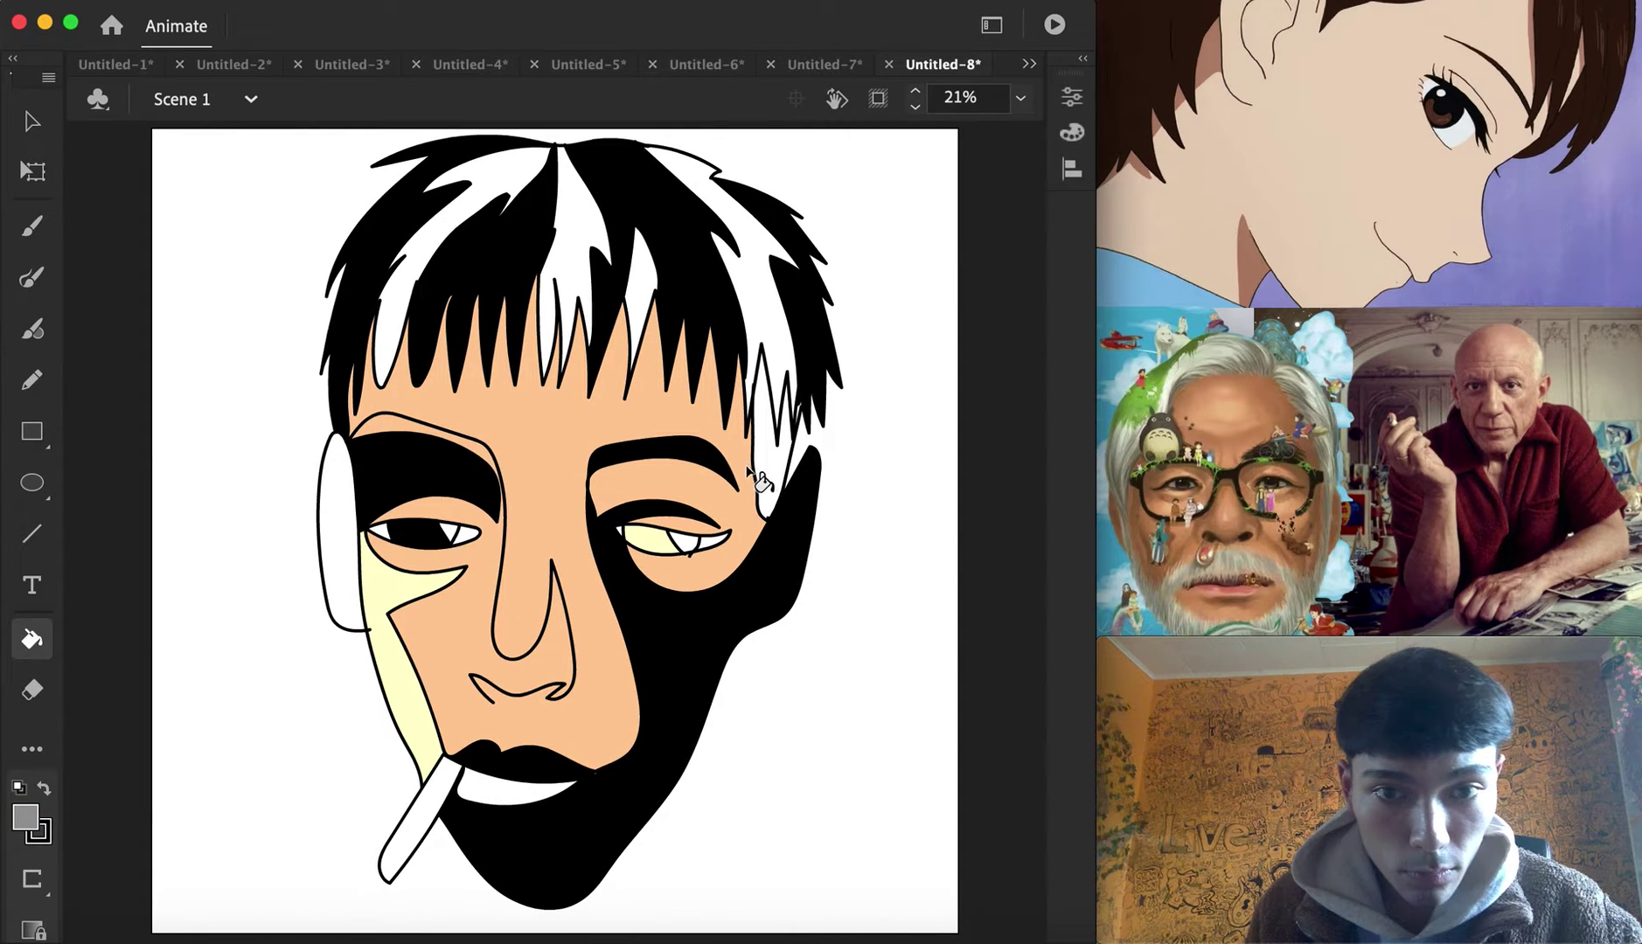
pyautogui.click(765, 479)
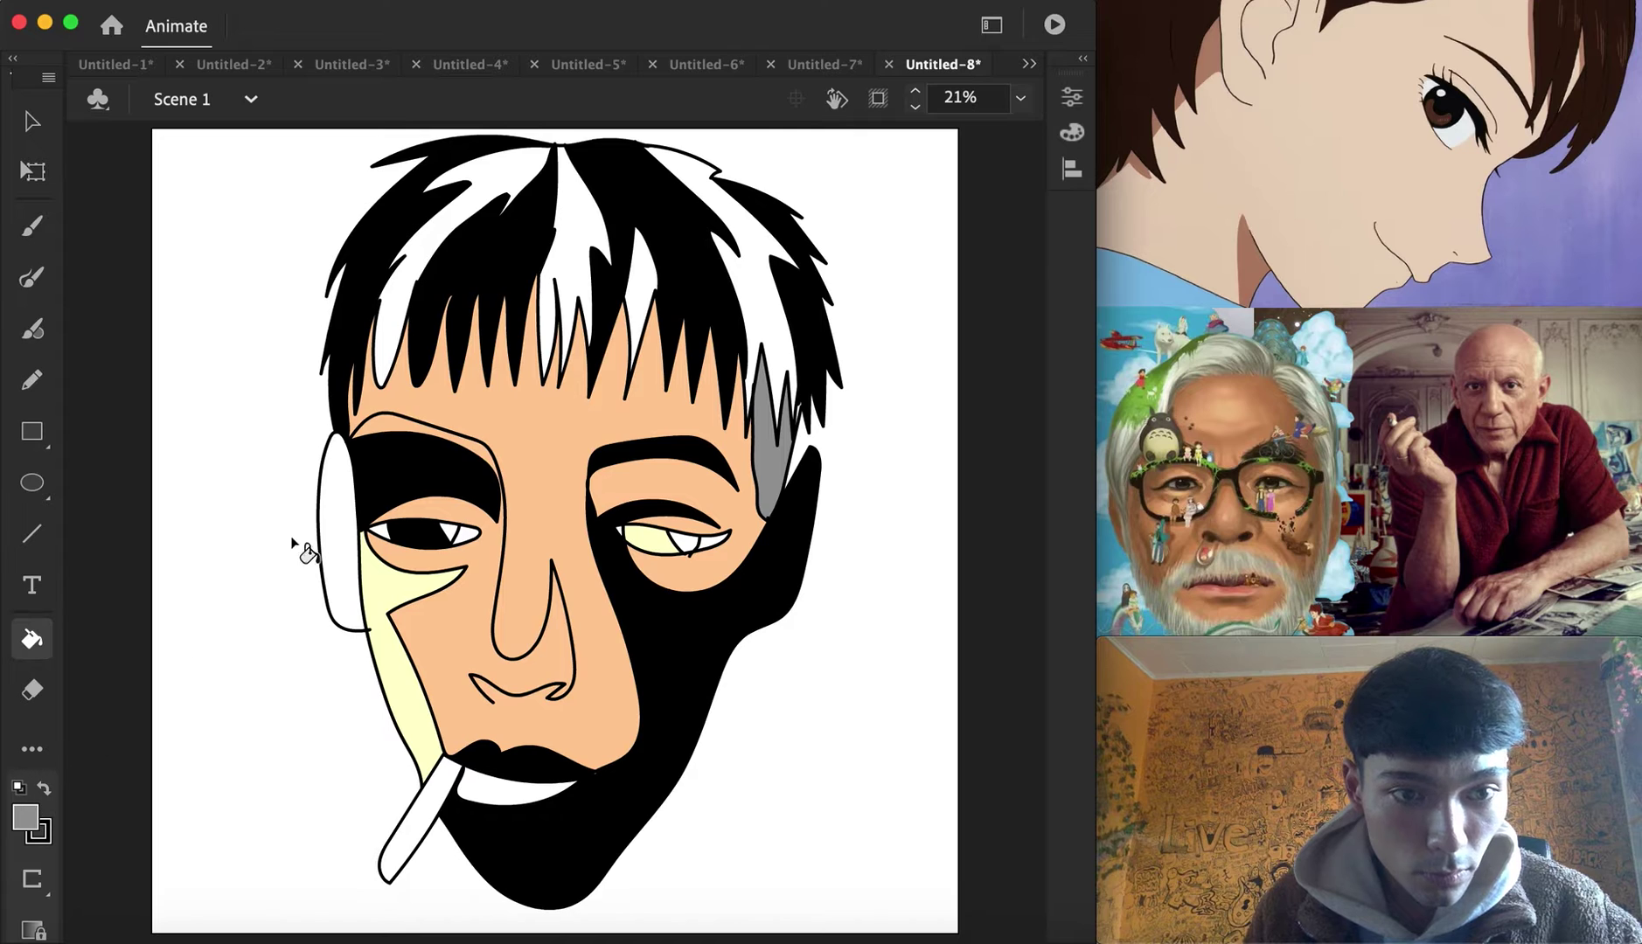
# Fill the cigarette with the grey radial gradient
pyautogui.click(25, 817)
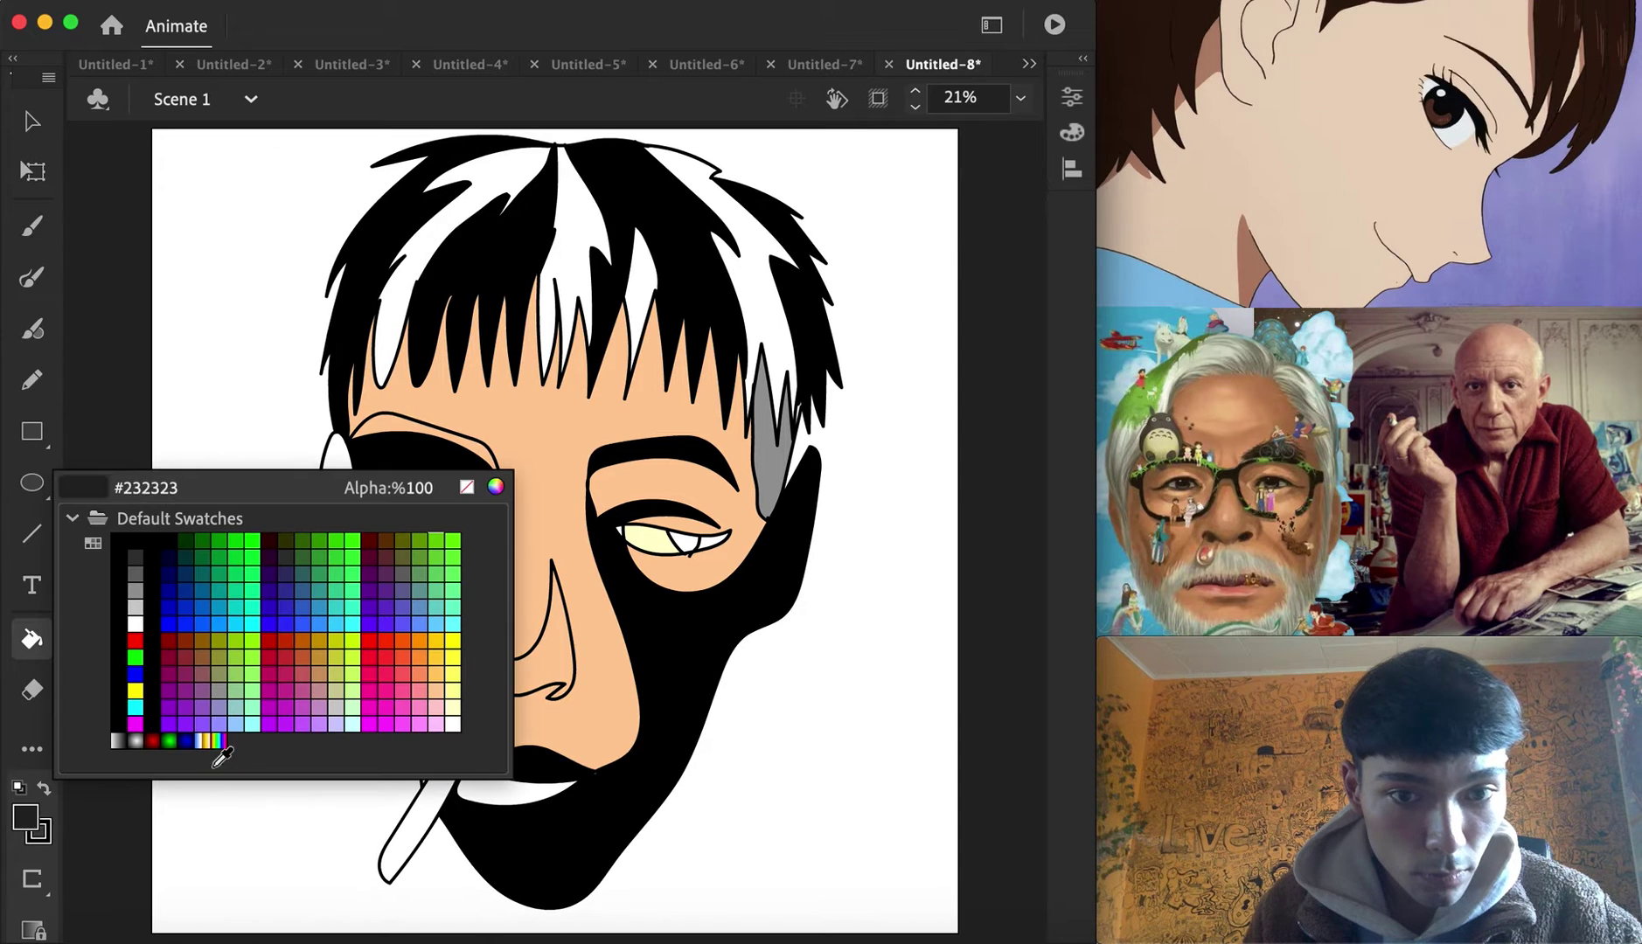
pyautogui.click(454, 724)
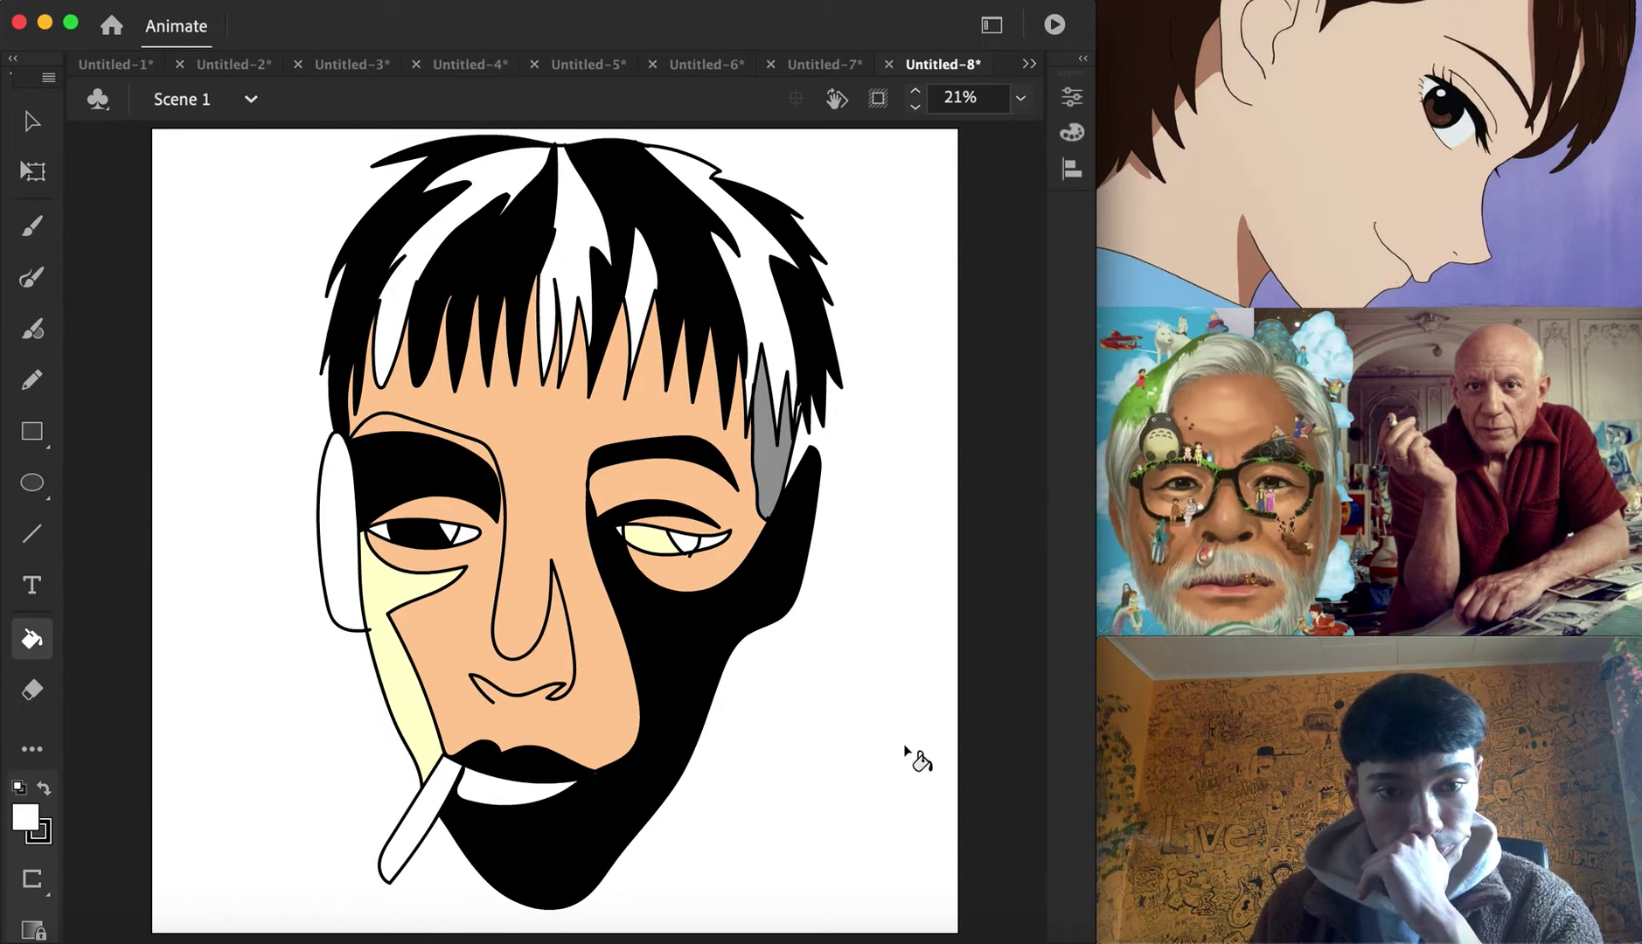
pyautogui.click(27, 818)
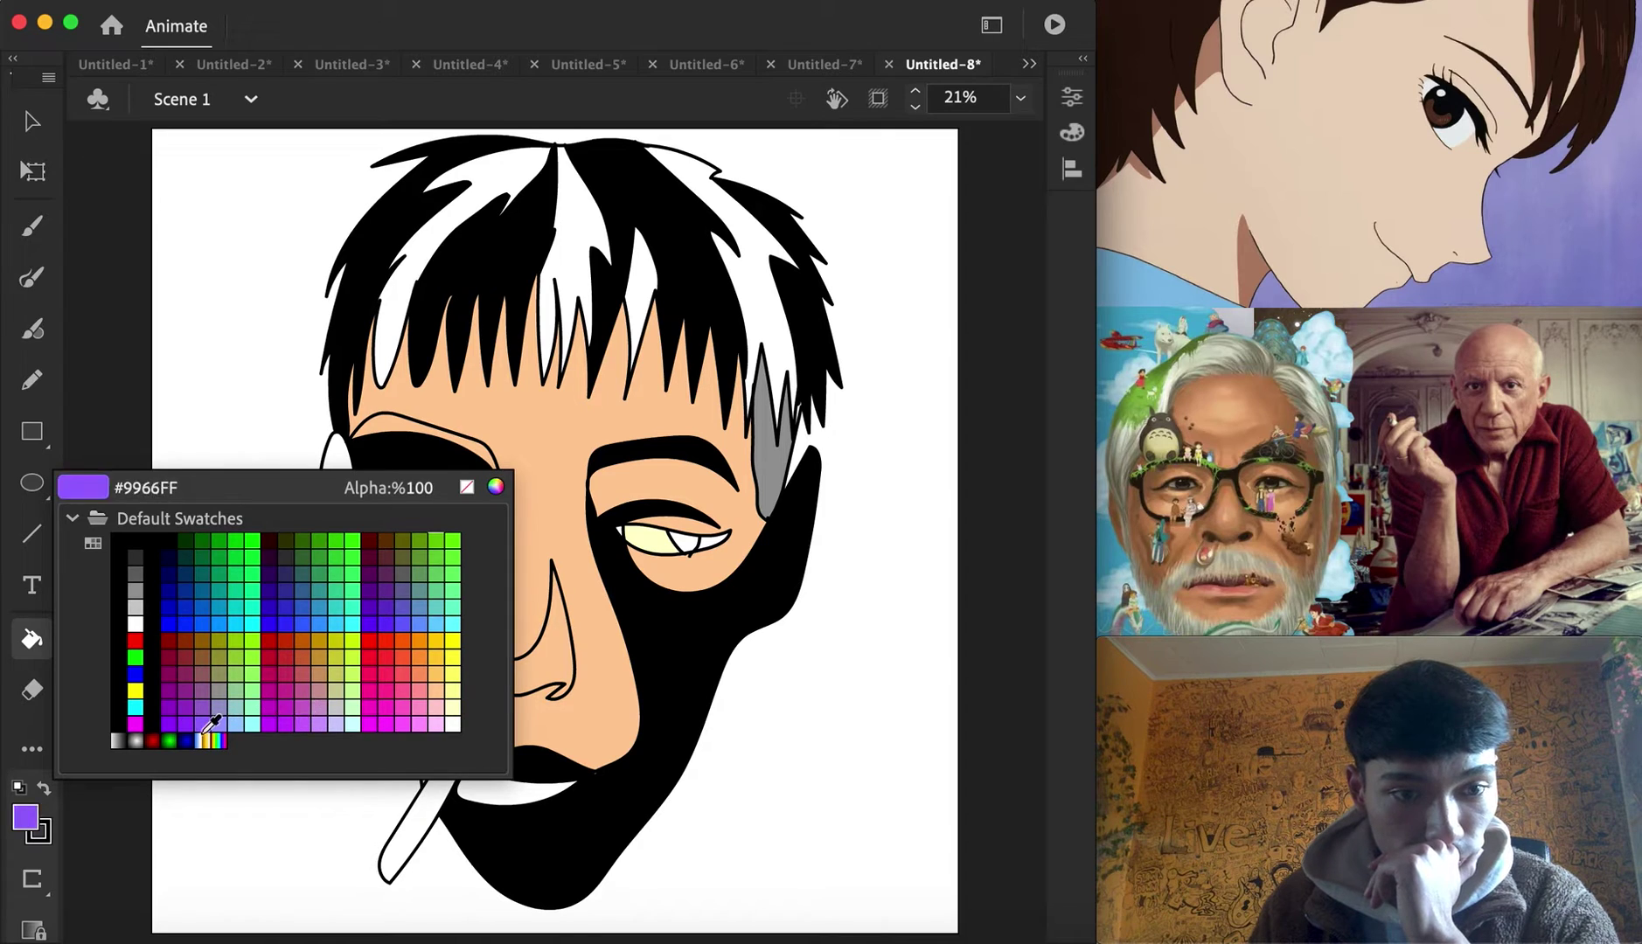
pyautogui.click(135, 741)
pyautogui.click(441, 809)
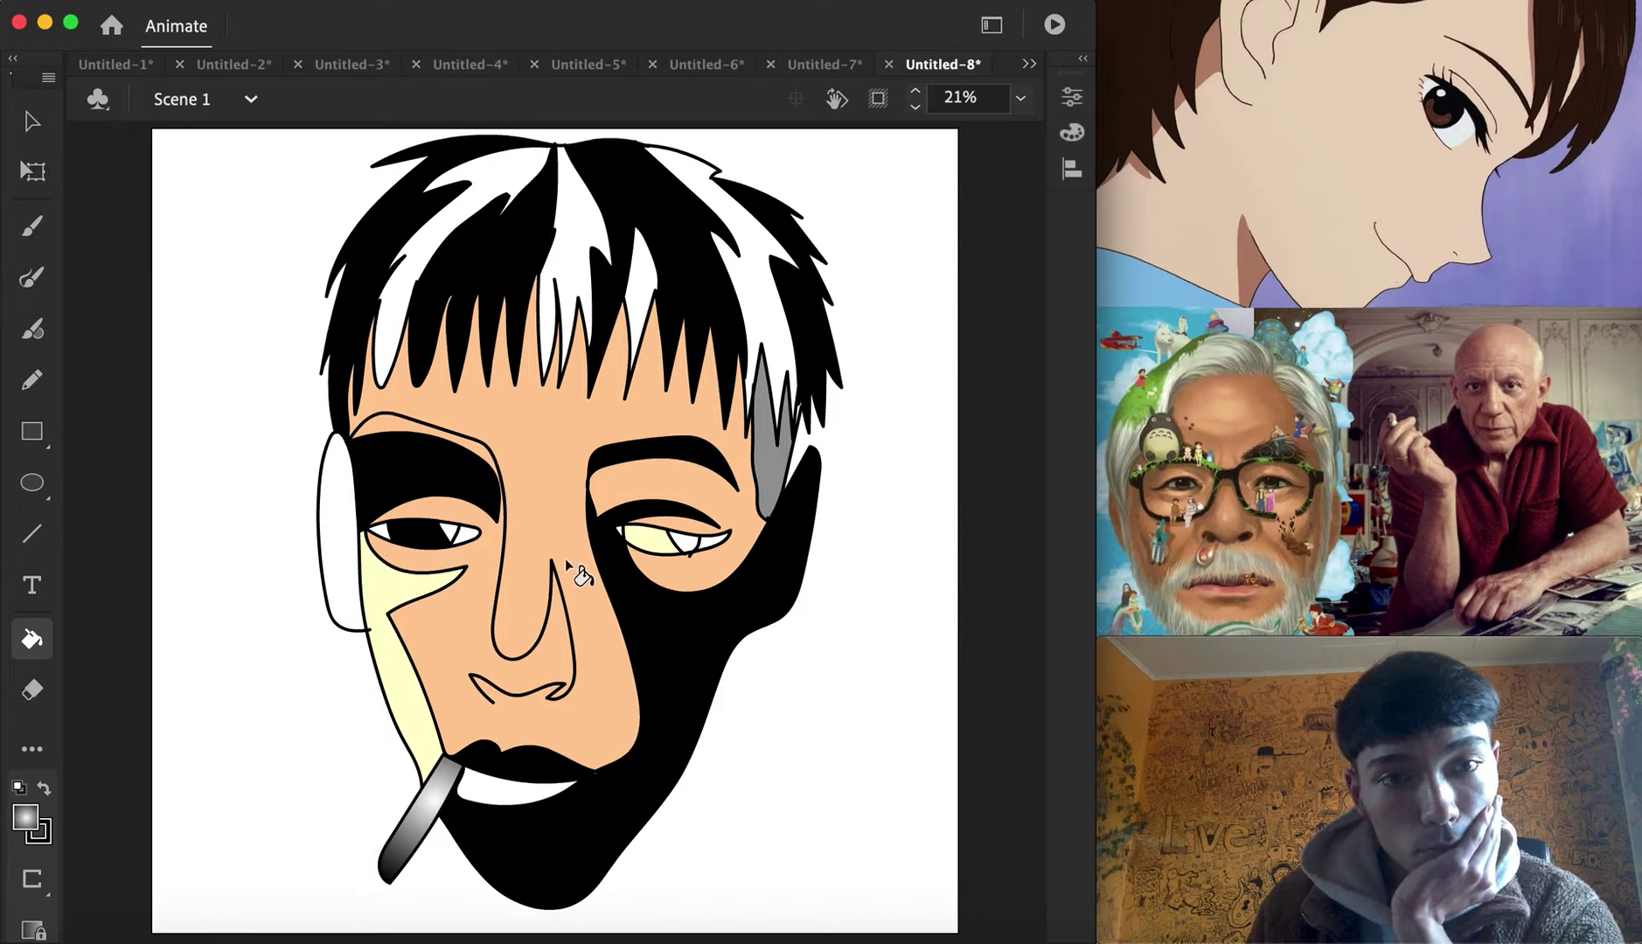
# Switch to Untitled-9 and draw a new face's nose, left eyebrow and left upper eyelid with a pink brush stroke
pyautogui.click(1028, 64)
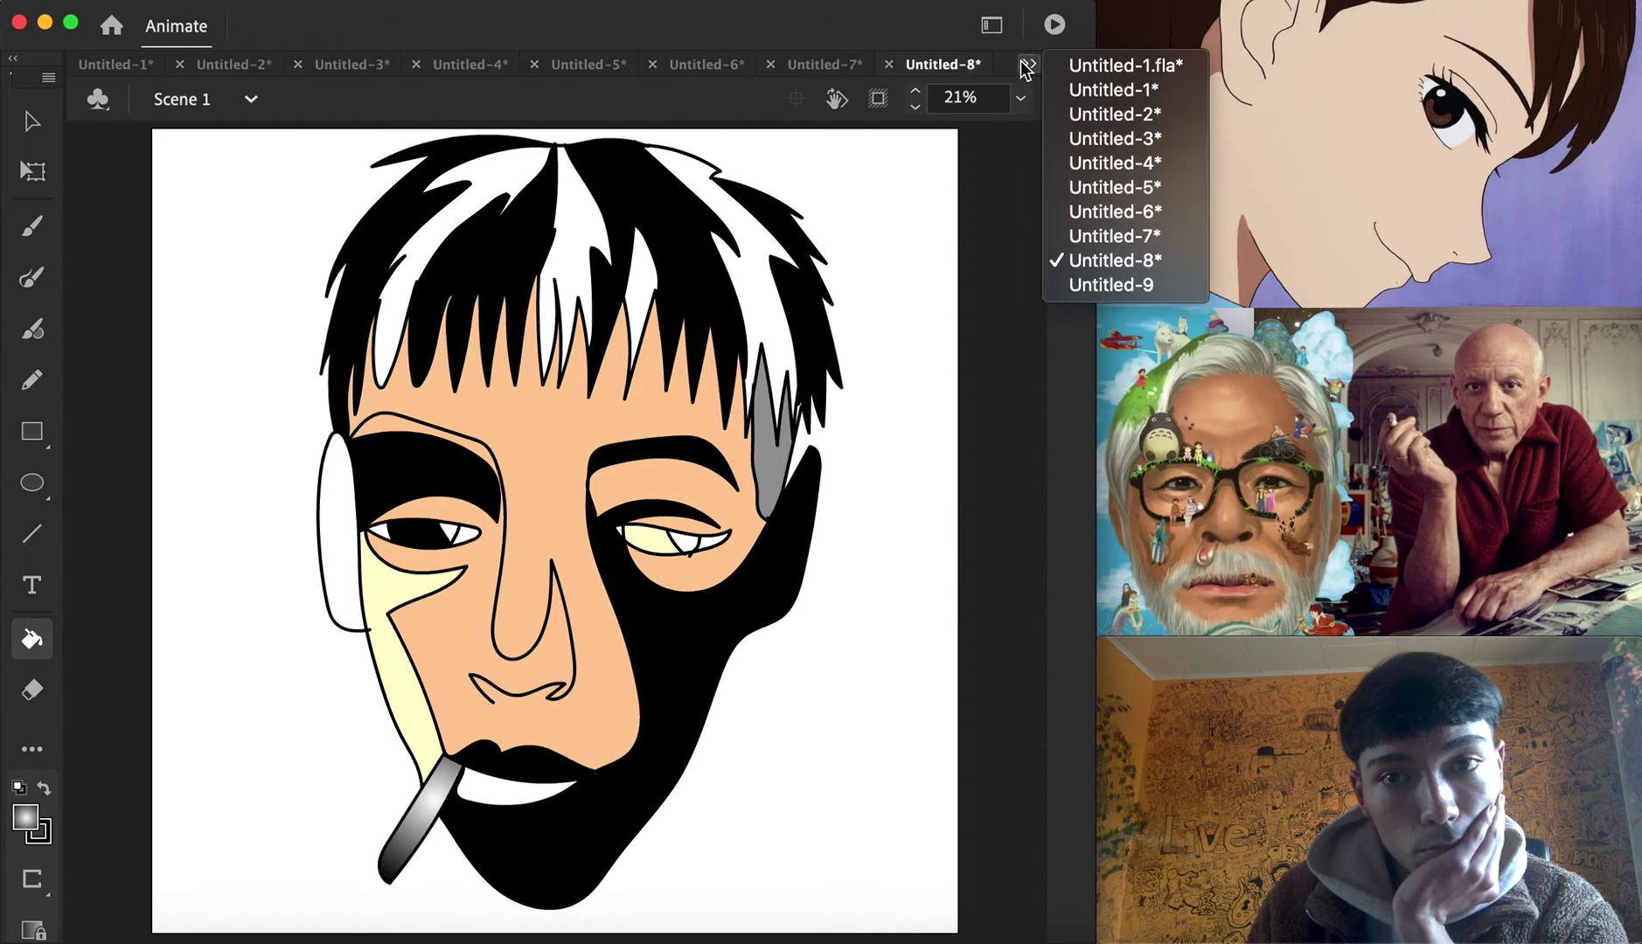
pyautogui.click(1074, 293)
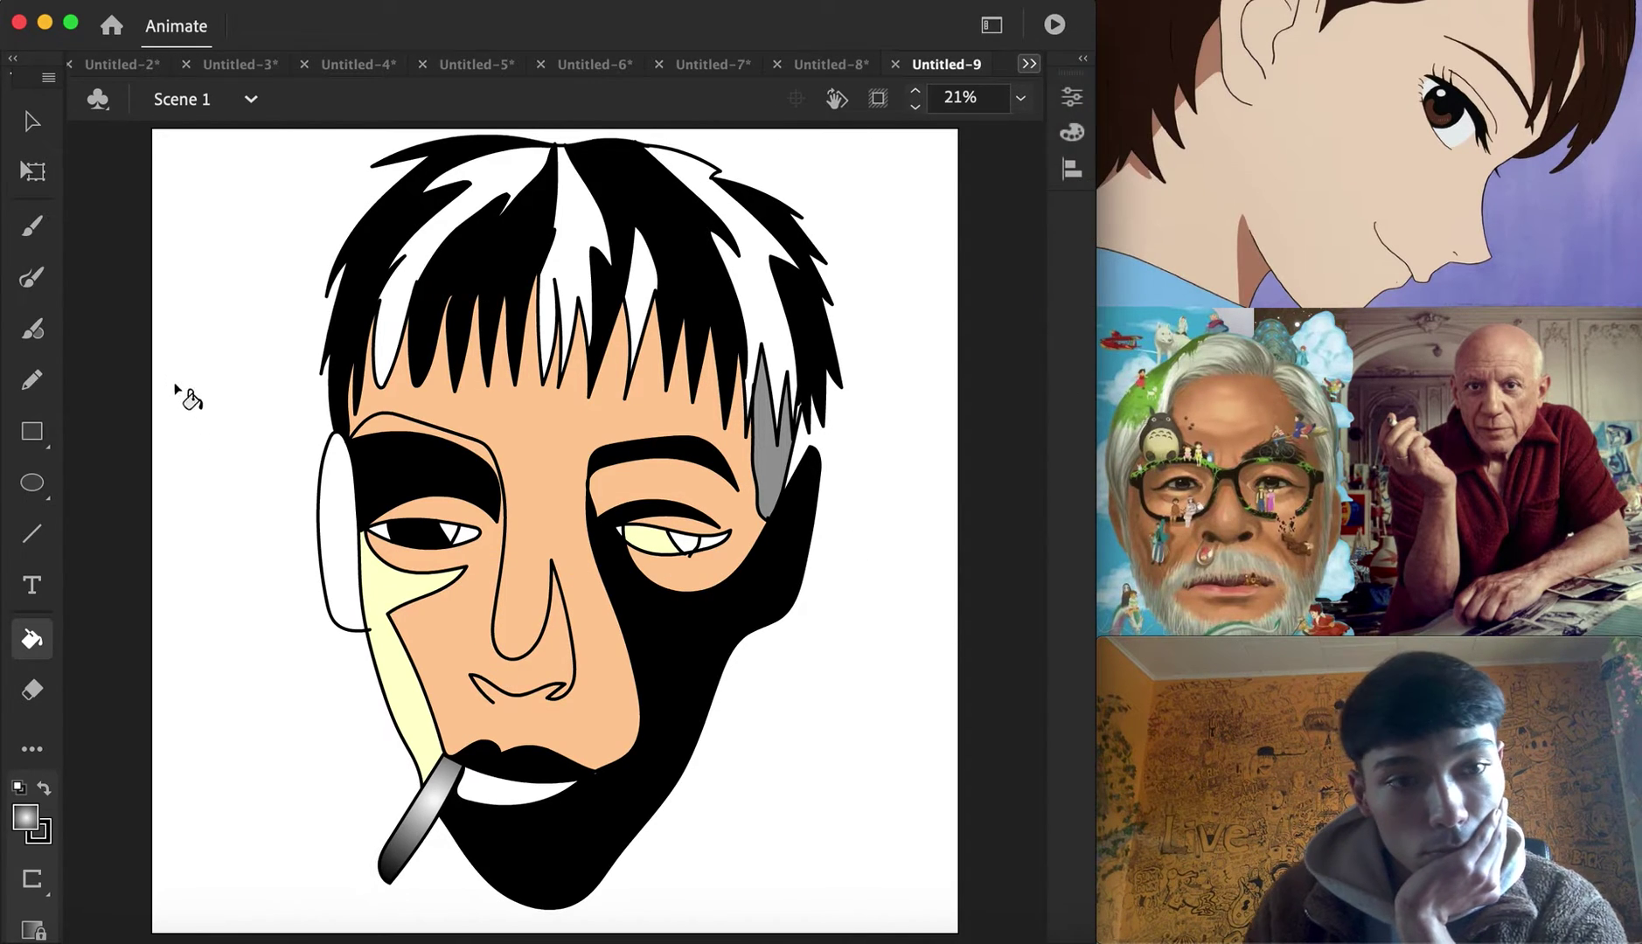
pyautogui.click(33, 279)
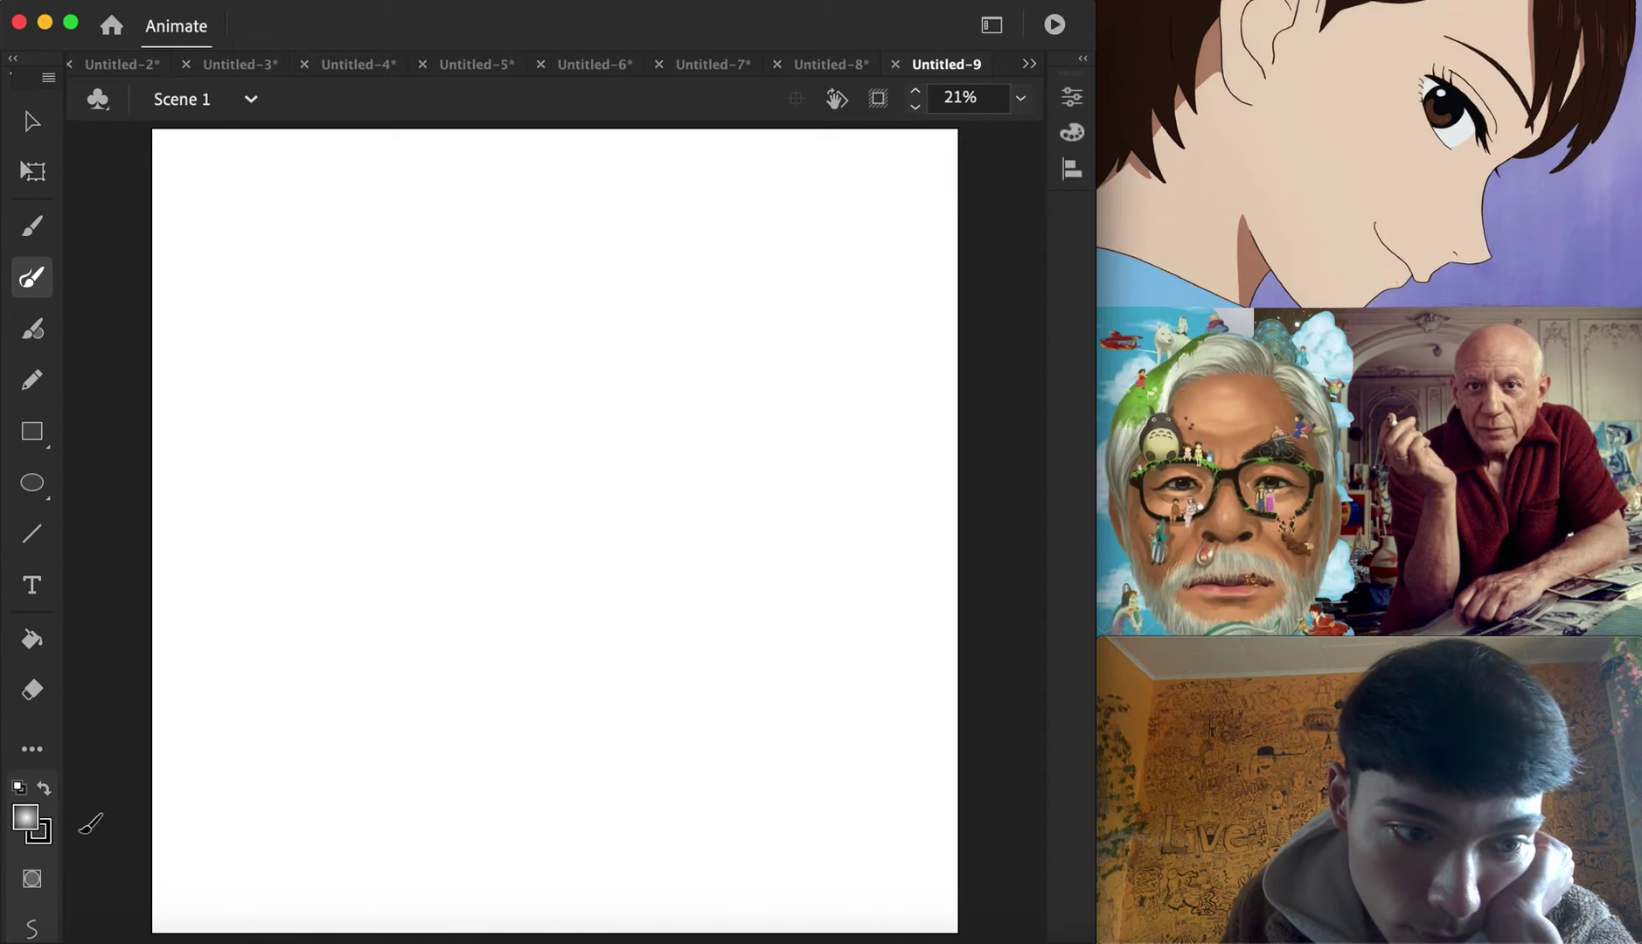
pyautogui.click(44, 831)
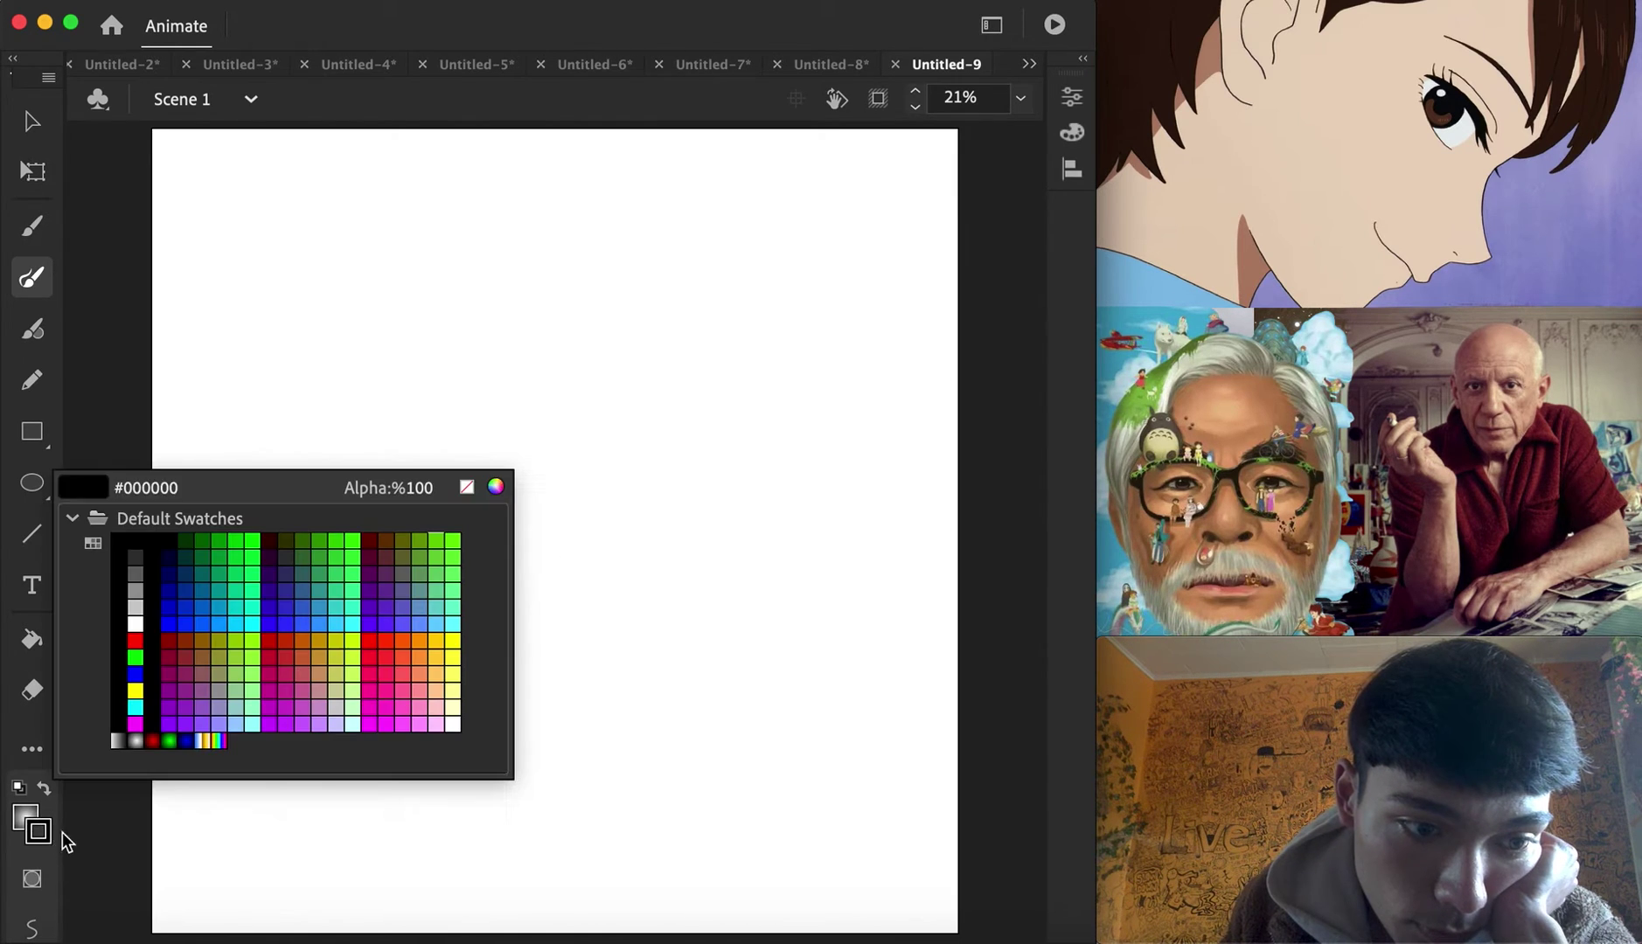
pyautogui.click(433, 715)
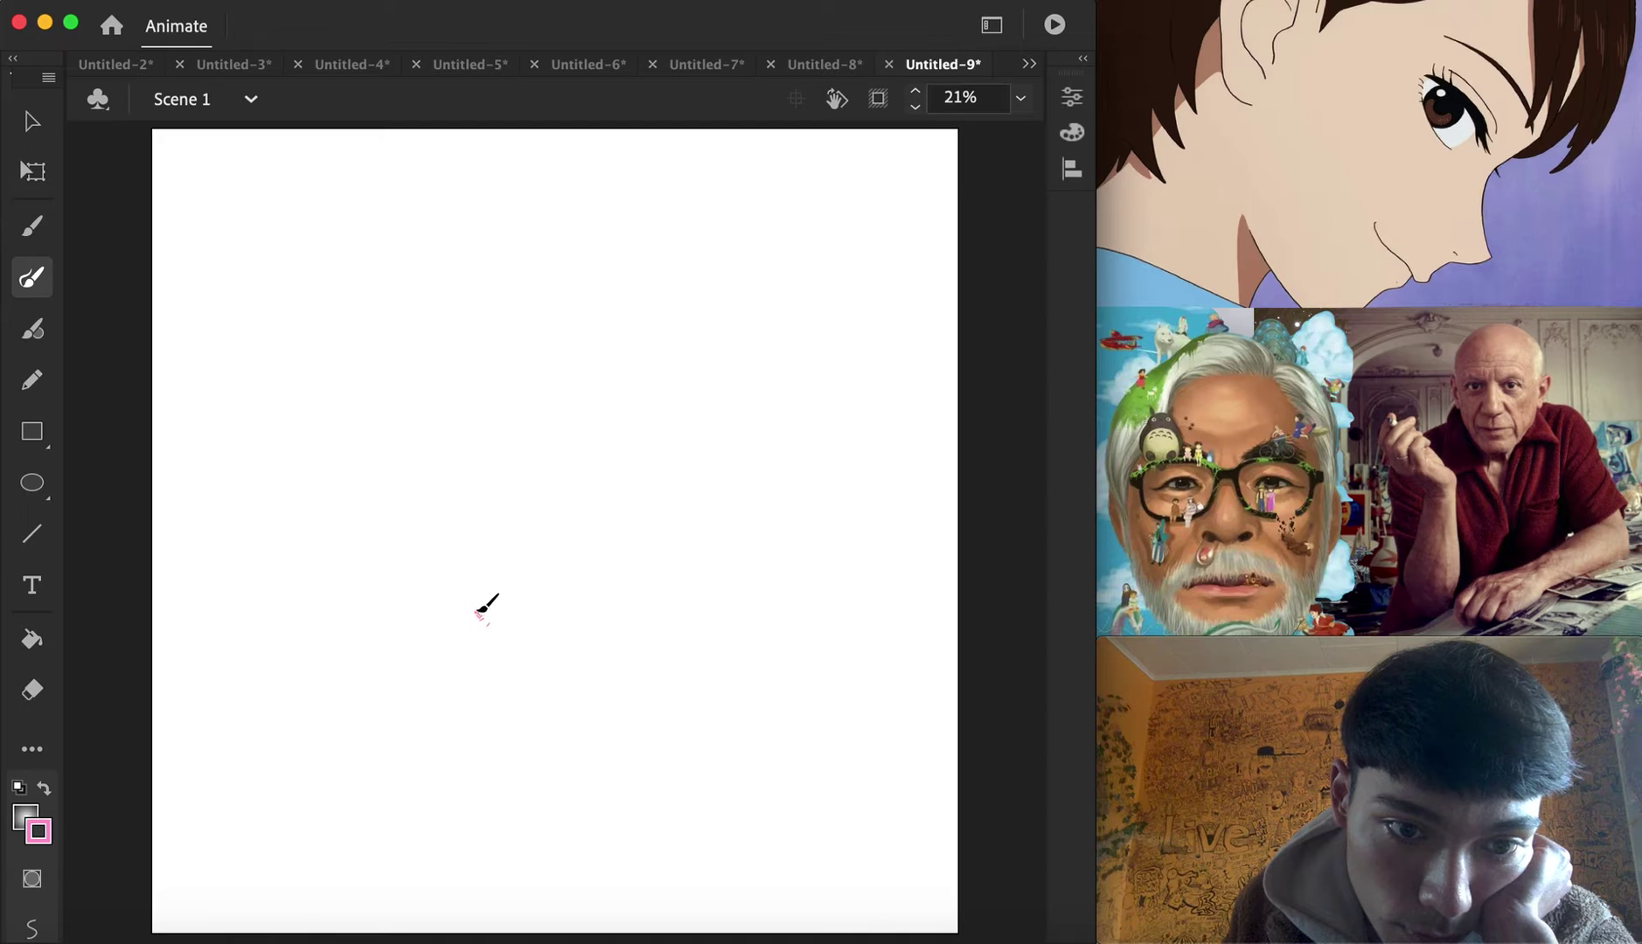
pyautogui.moveTo(556, 620); pyautogui.dragTo(545, 533)
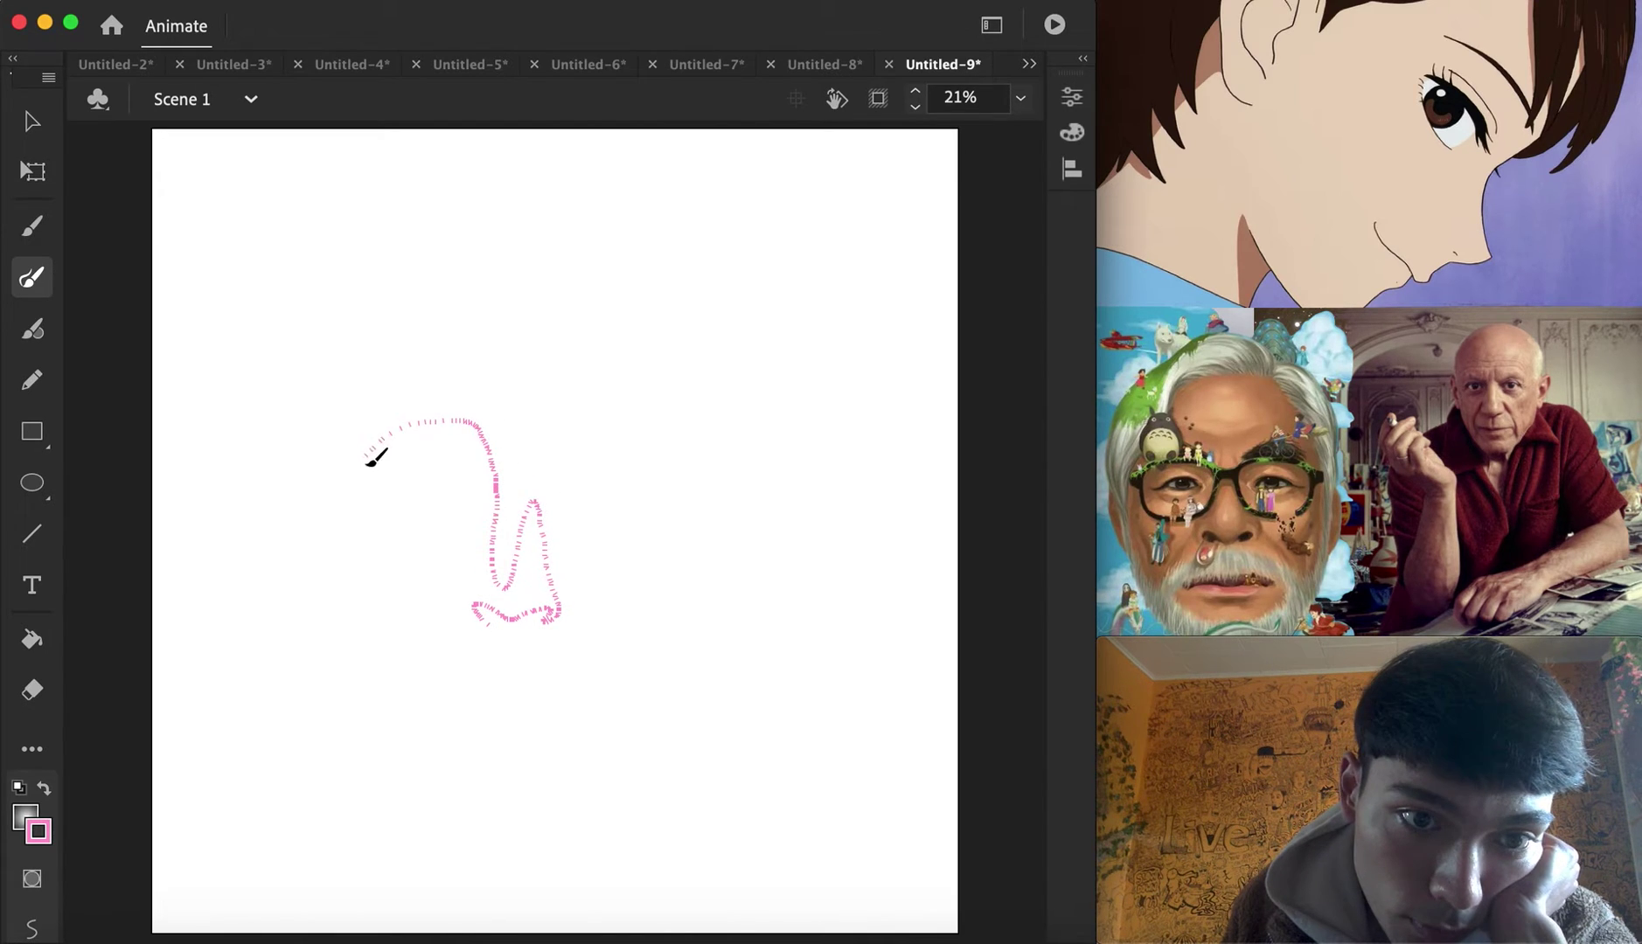
pyautogui.moveTo(487, 442); pyautogui.dragTo(496, 485)
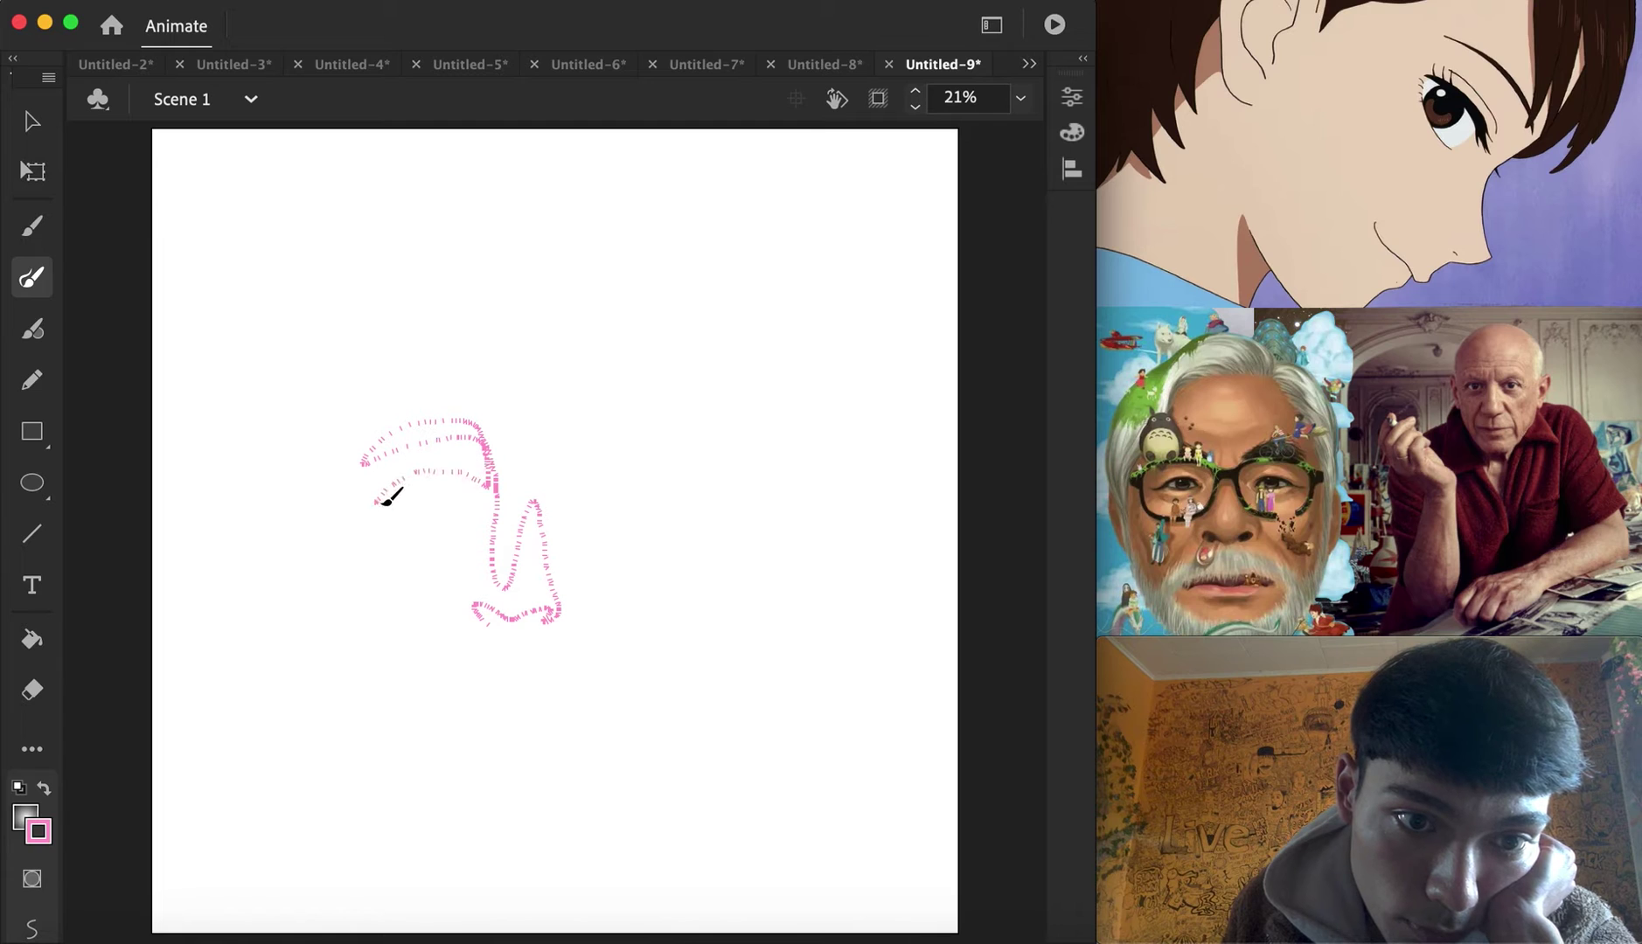
# Complete the pink line face with the rest of both eyes, the right eyebrow, cheek lines, lips, ears and jaw contour
pyautogui.moveTo(407, 517)
pyautogui.mouseDown()
pyautogui.moveTo(486, 507)
pyautogui.moveTo(447, 627)
pyautogui.moveTo(548, 648)
pyautogui.mouseUp()
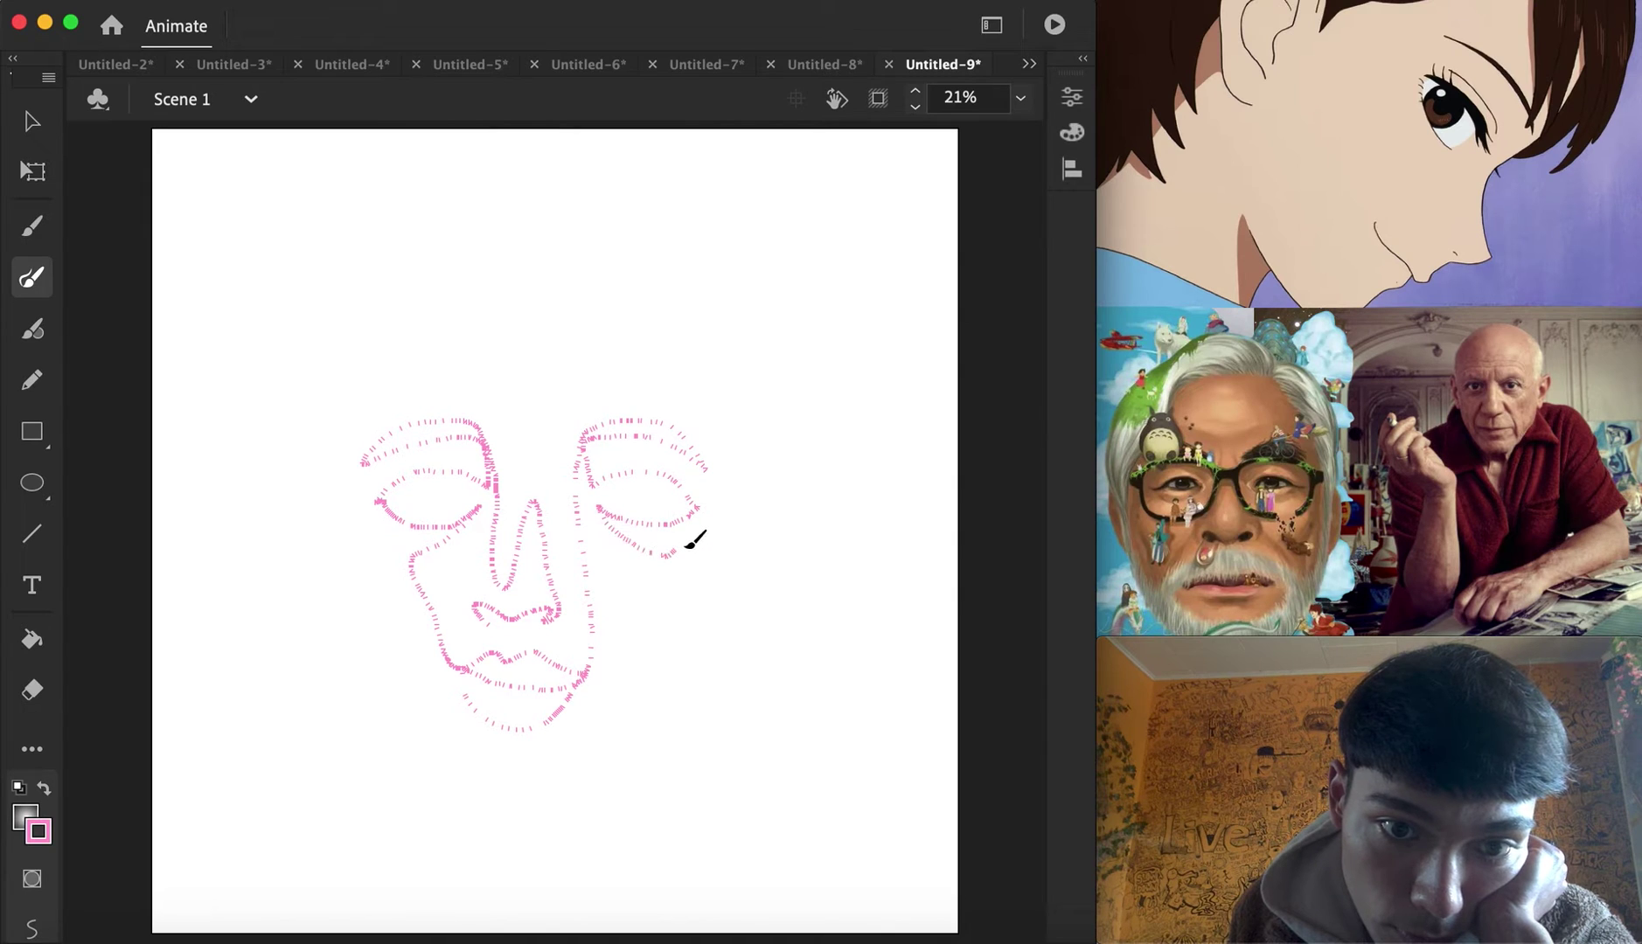
pyautogui.moveTo(749, 544); pyautogui.dragTo(673, 619)
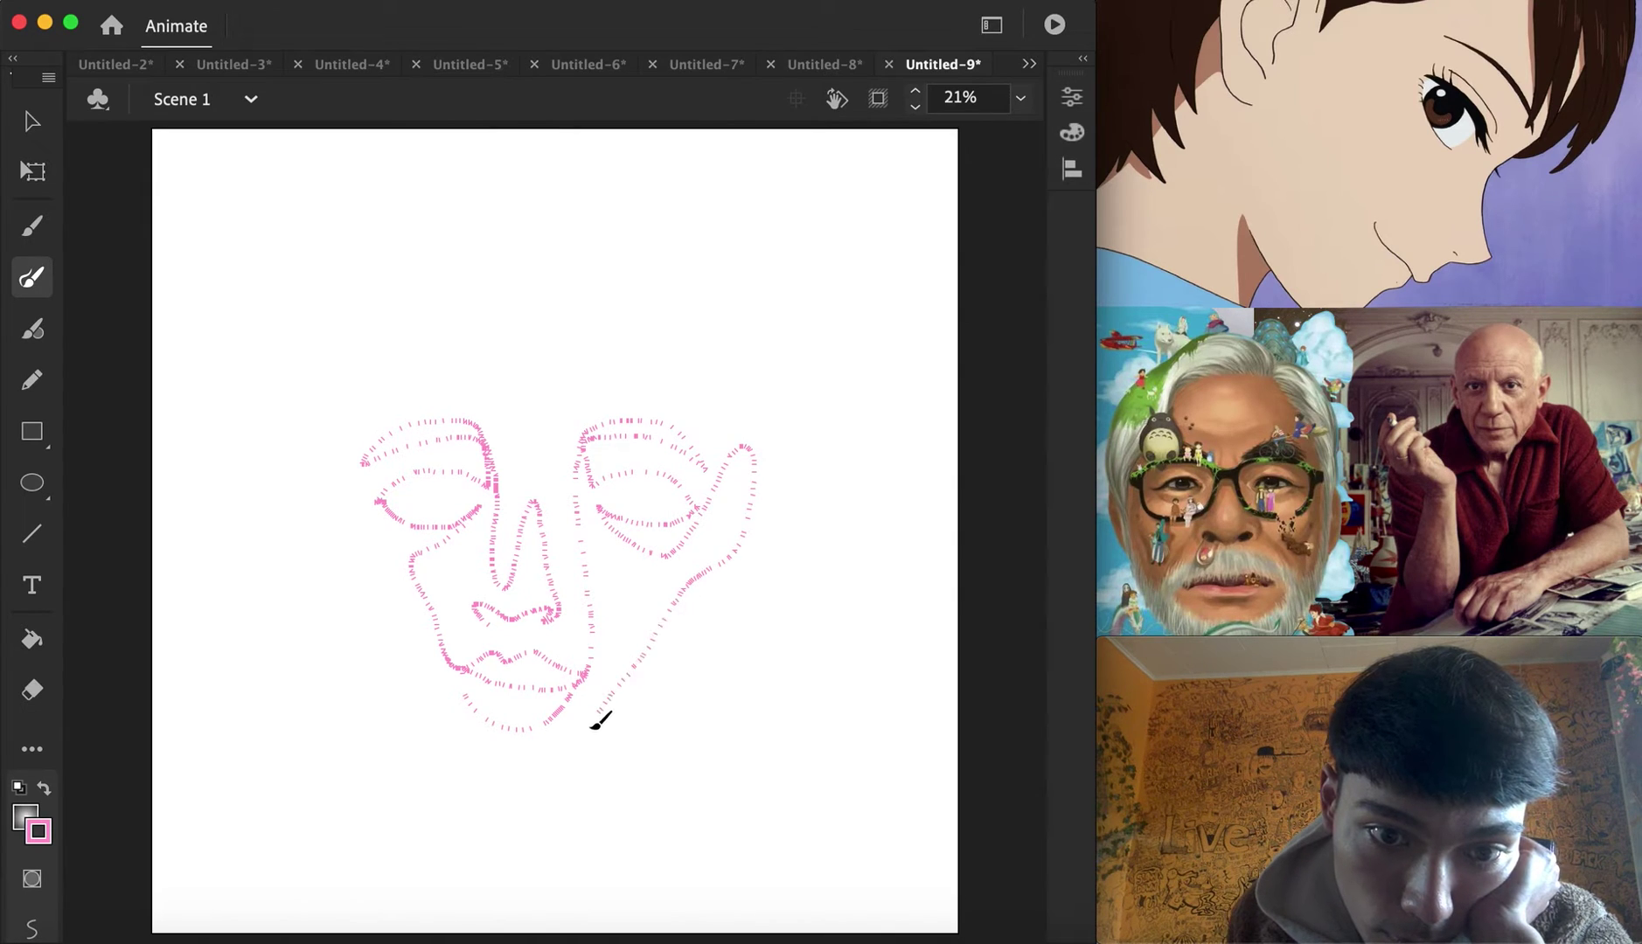
pyautogui.moveTo(459, 739); pyautogui.dragTo(390, 616)
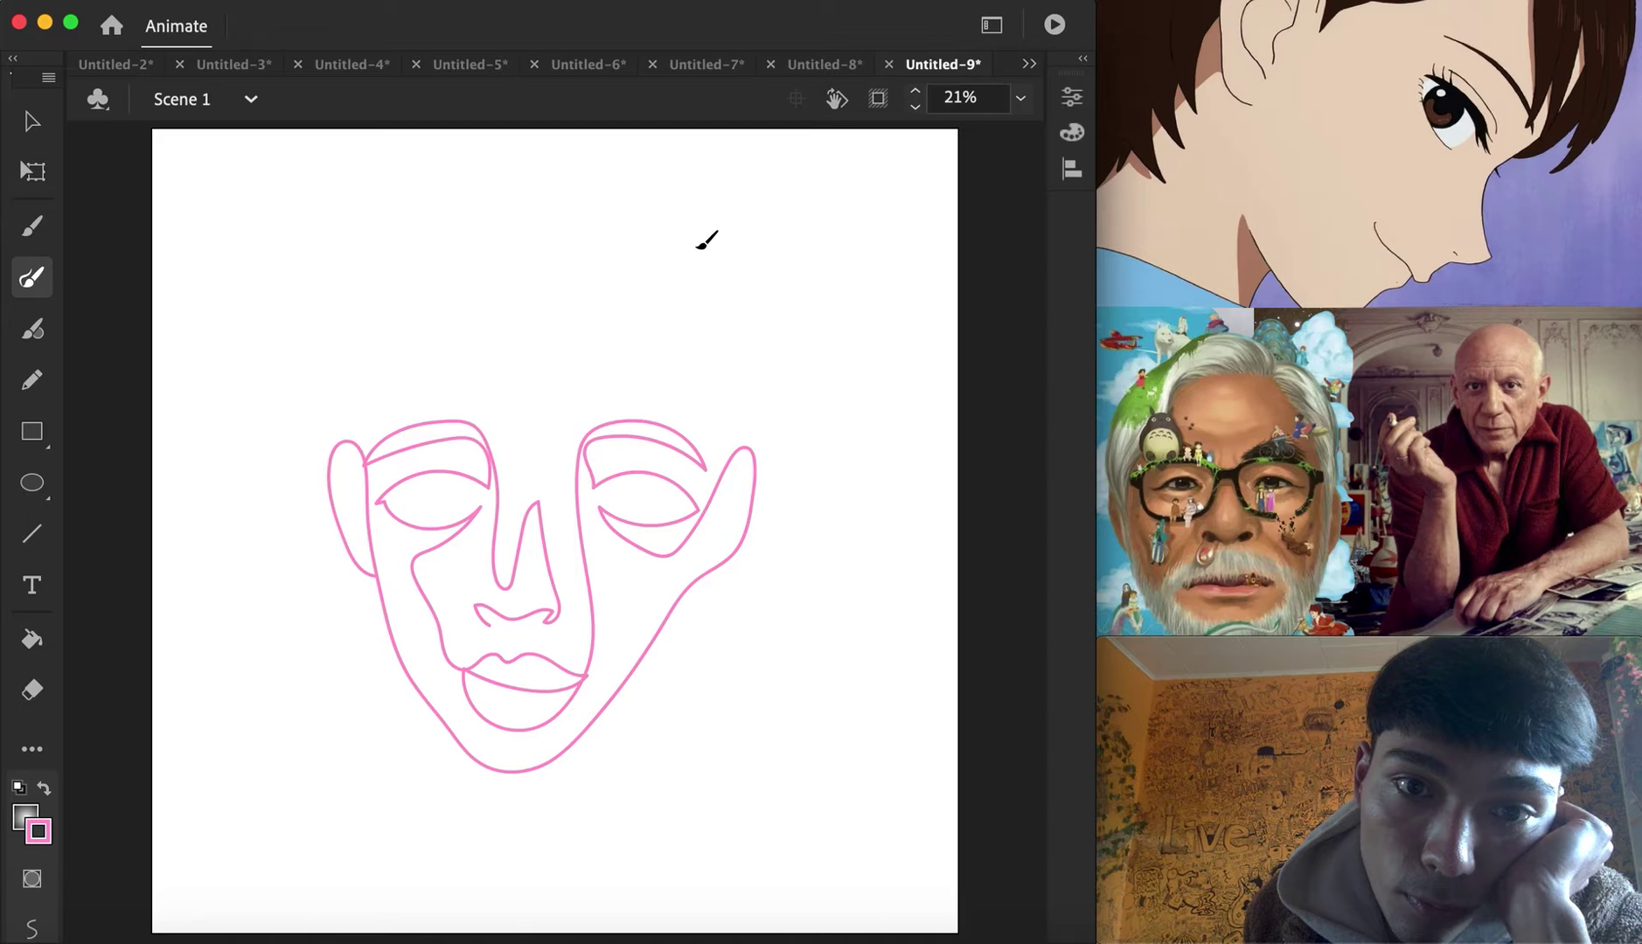
# Draw the jagged outer hair outline from the left ear over the top of the head down to the right ear
pyautogui.moveTo(385, 241)
pyautogui.mouseDown()
pyautogui.moveTo(346, 297)
pyautogui.moveTo(331, 369)
pyautogui.mouseUp()
pyautogui.moveTo(353, 439); pyautogui.dragTo(351, 441)
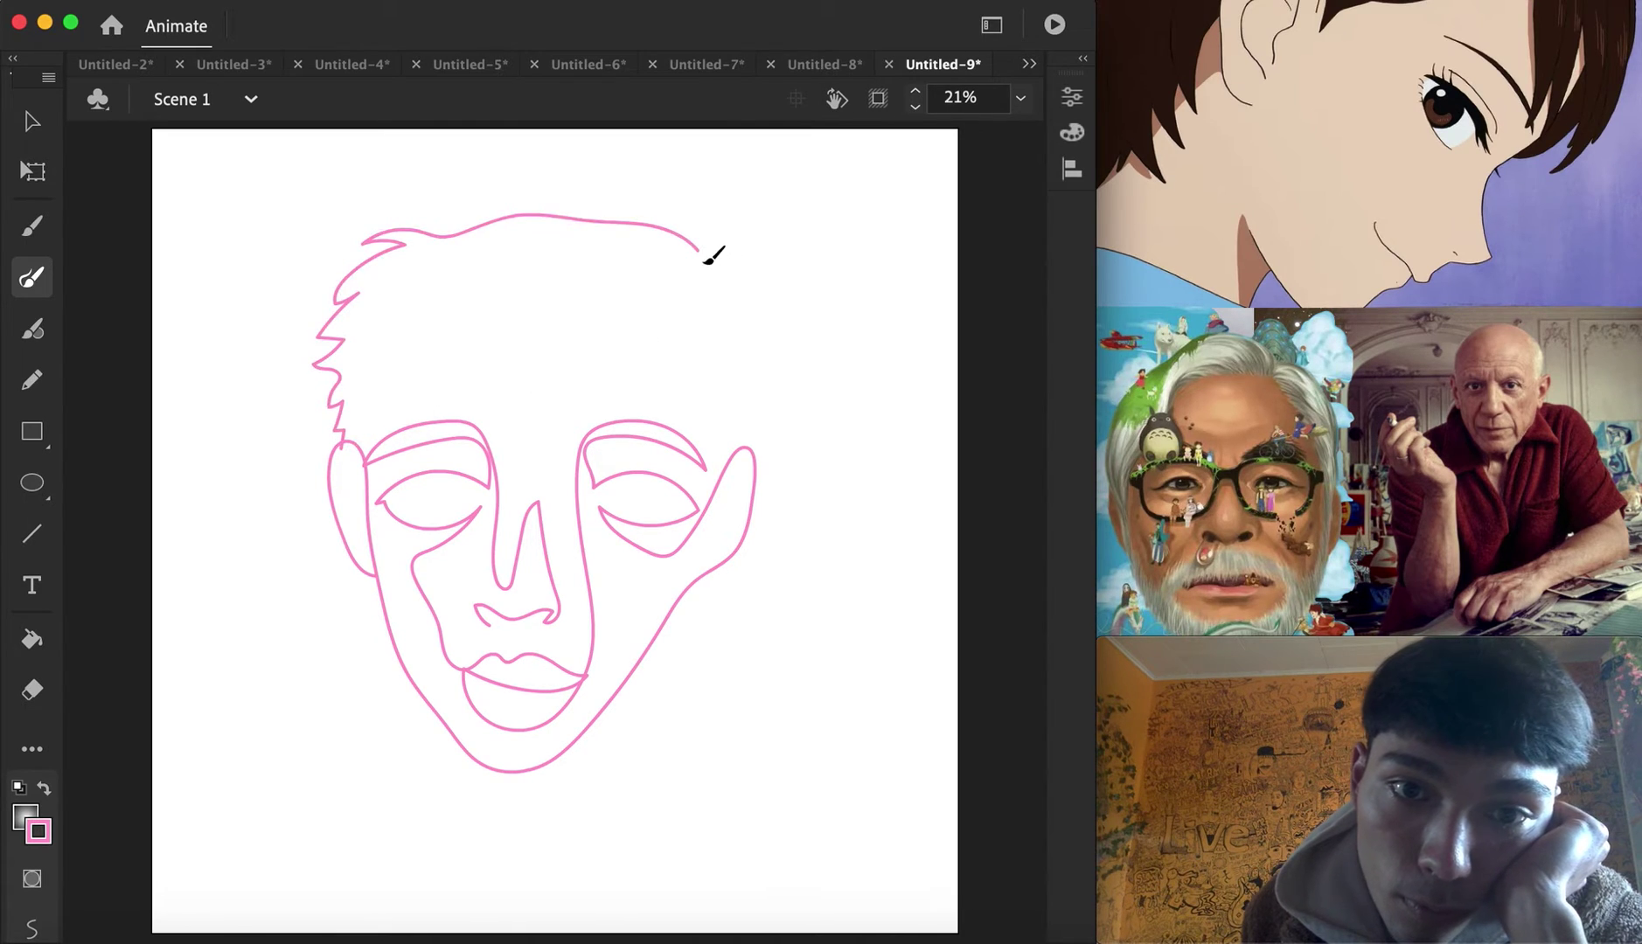
pyautogui.moveTo(747, 300); pyautogui.dragTo(728, 401)
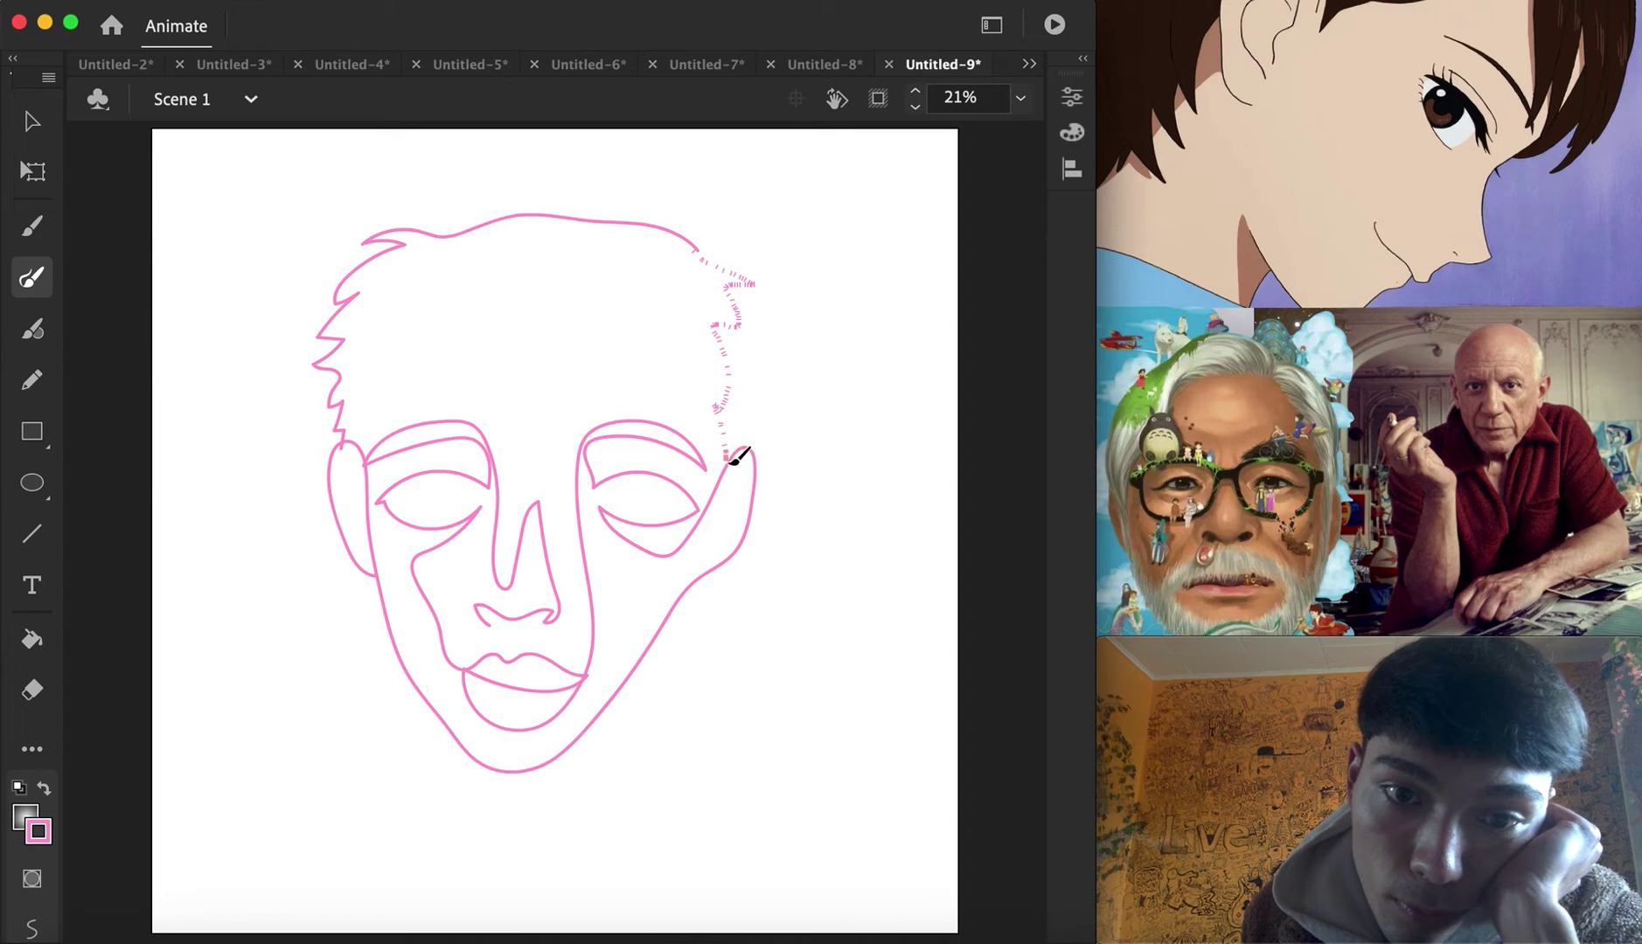
pyautogui.moveTo(731, 461); pyautogui.dragTo(729, 462)
pyautogui.press('super+z')
pyautogui.moveTo(749, 309); pyautogui.dragTo(769, 458)
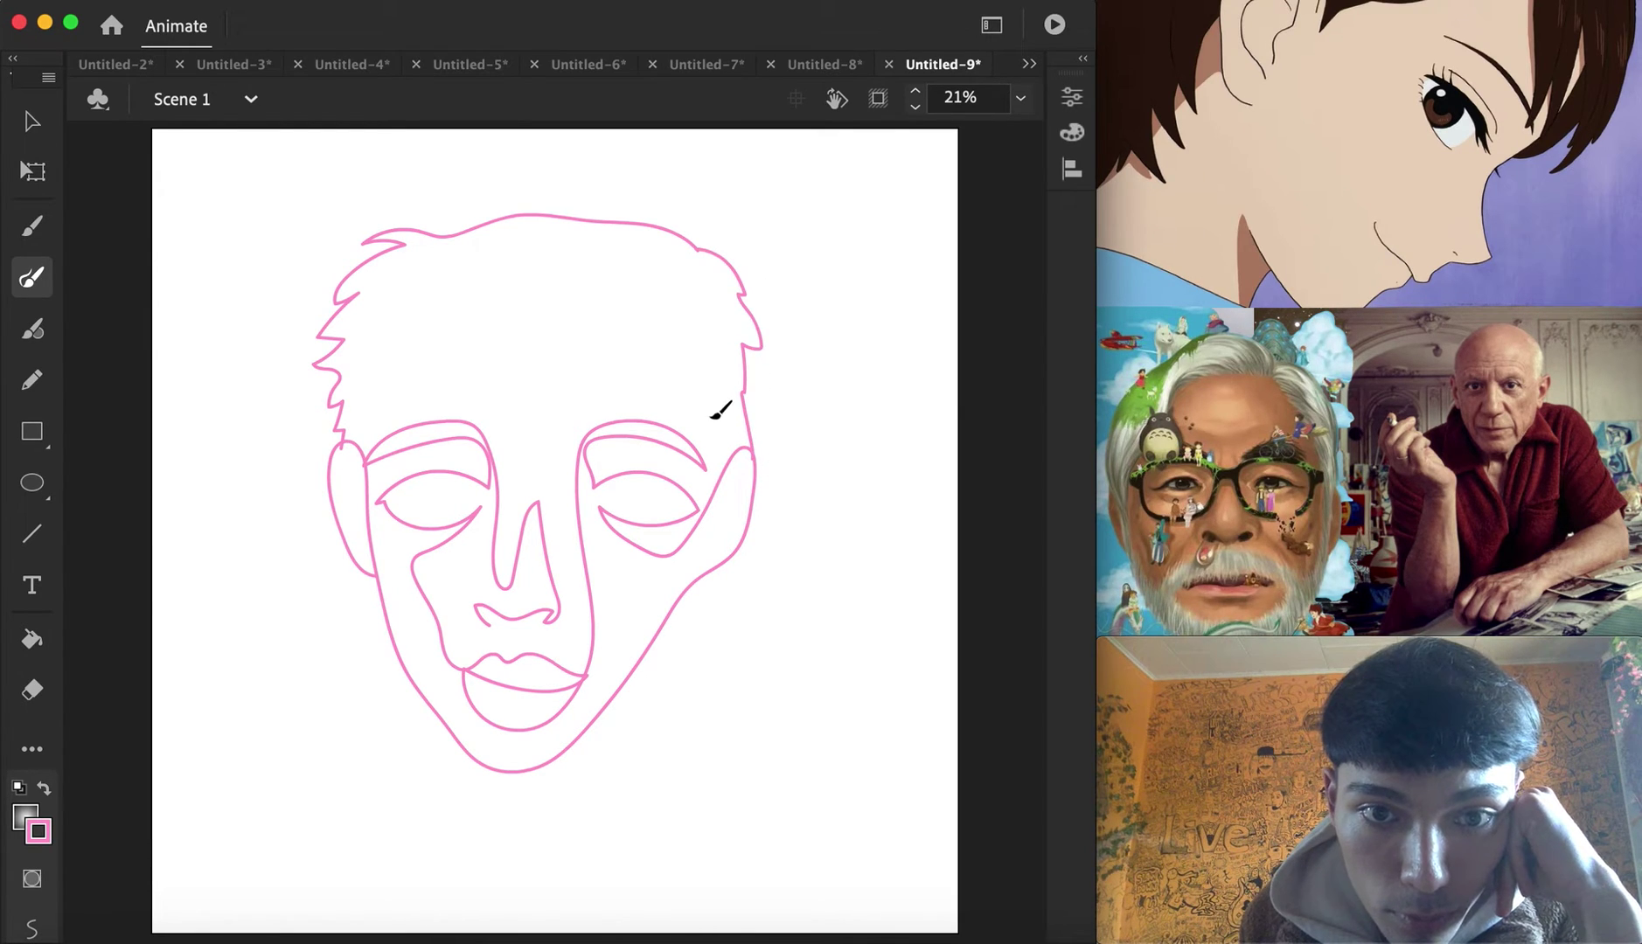
# Draw pointed hanging locks below both ears and a jagged inner hairline across the forehead and temples
pyautogui.moveTo(738, 554)
pyautogui.mouseDown()
pyautogui.moveTo(704, 759)
pyautogui.moveTo(682, 700)
pyautogui.moveTo(647, 728)
pyautogui.moveTo(594, 724)
pyautogui.mouseUp()
pyautogui.moveTo(364, 572)
pyautogui.mouseDown()
pyautogui.moveTo(444, 793)
pyautogui.moveTo(472, 743)
pyautogui.mouseUp()
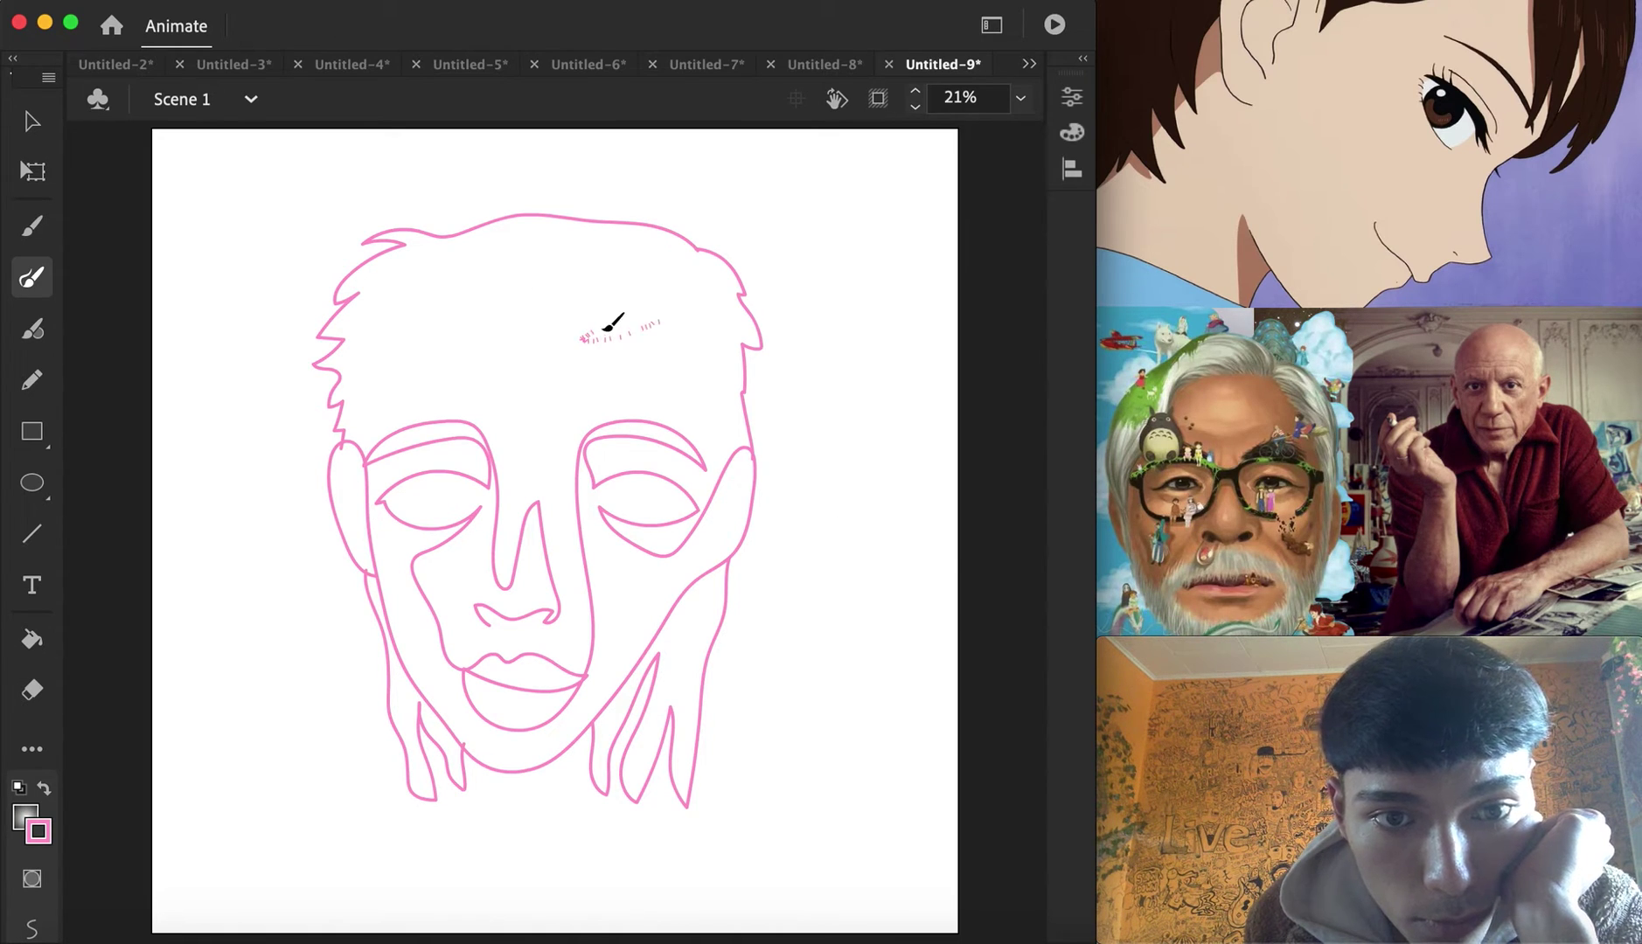
pyautogui.moveTo(492, 344); pyautogui.dragTo(393, 349)
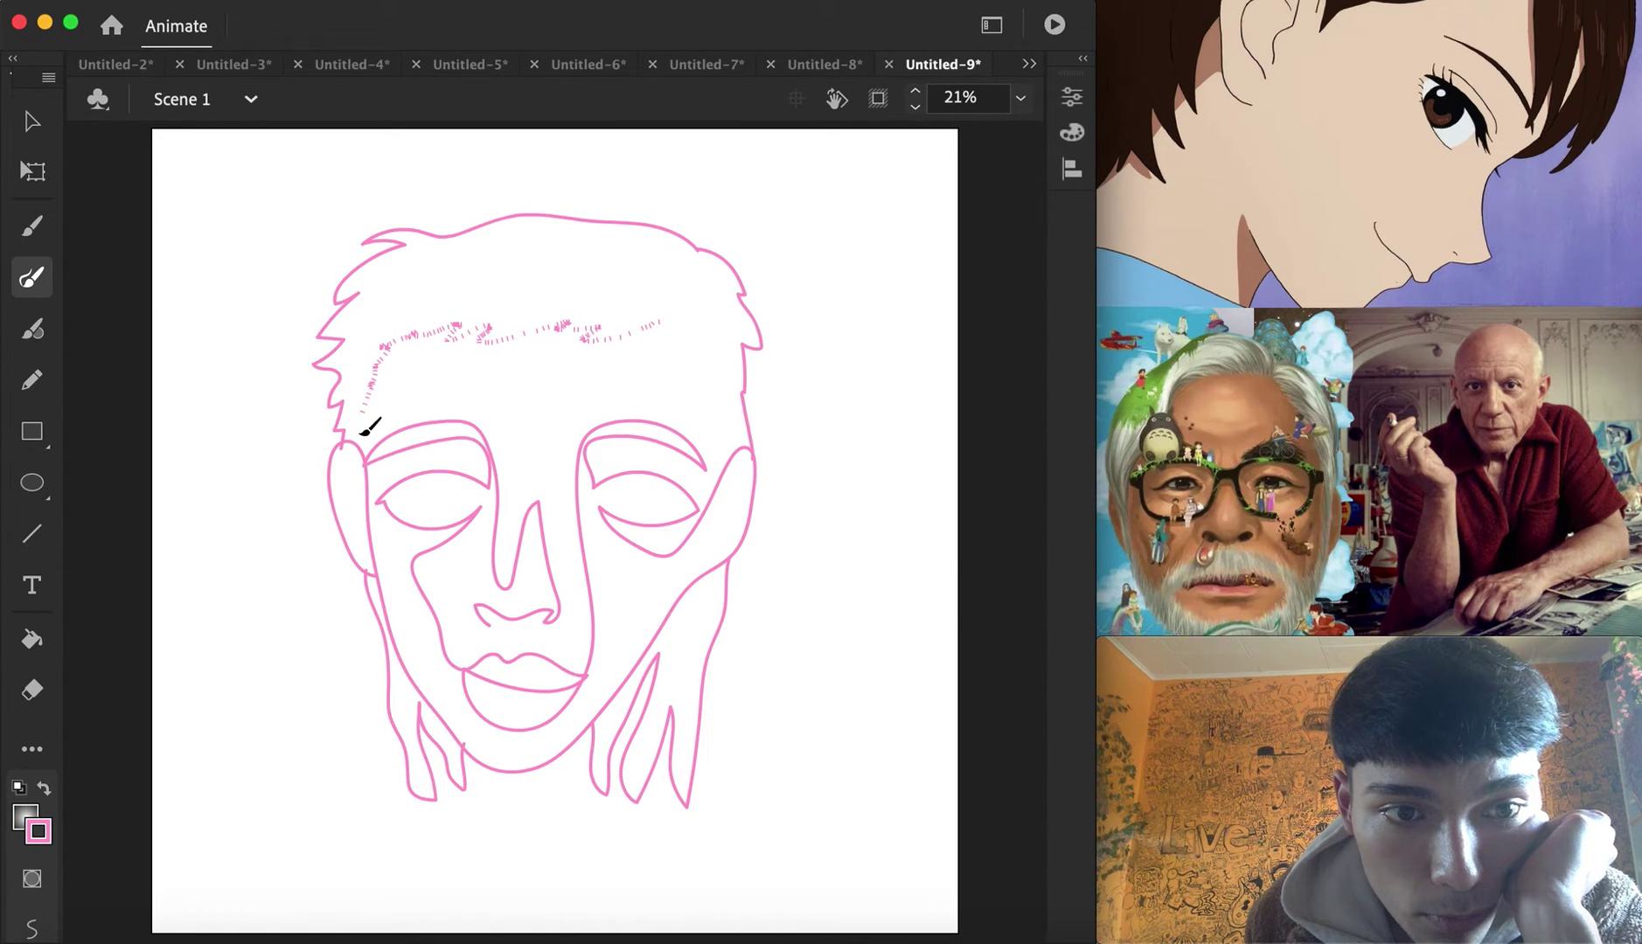
pyautogui.moveTo(371, 446); pyautogui.dragTo(373, 444)
pyautogui.moveTo(673, 362)
pyautogui.mouseDown()
pyautogui.moveTo(699, 383)
pyautogui.moveTo(725, 481)
pyautogui.mouseUp()
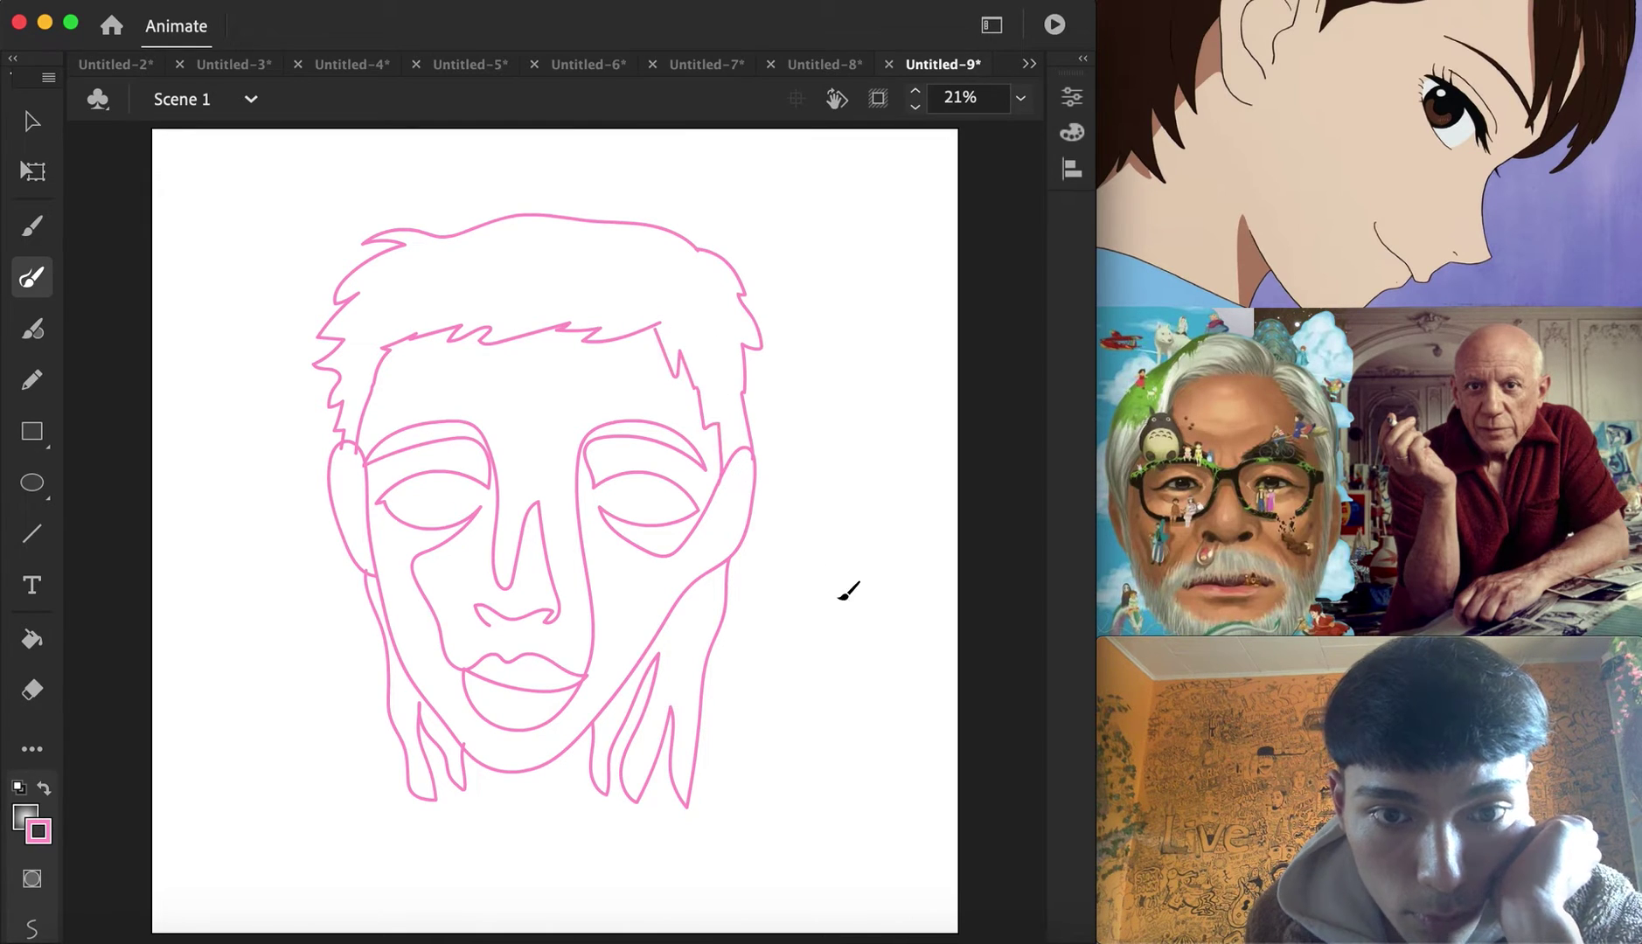
# Brush a curling figure with an outstretched arm into the right part of the hair, with small branching strokes at its hand
pyautogui.click(33, 123)
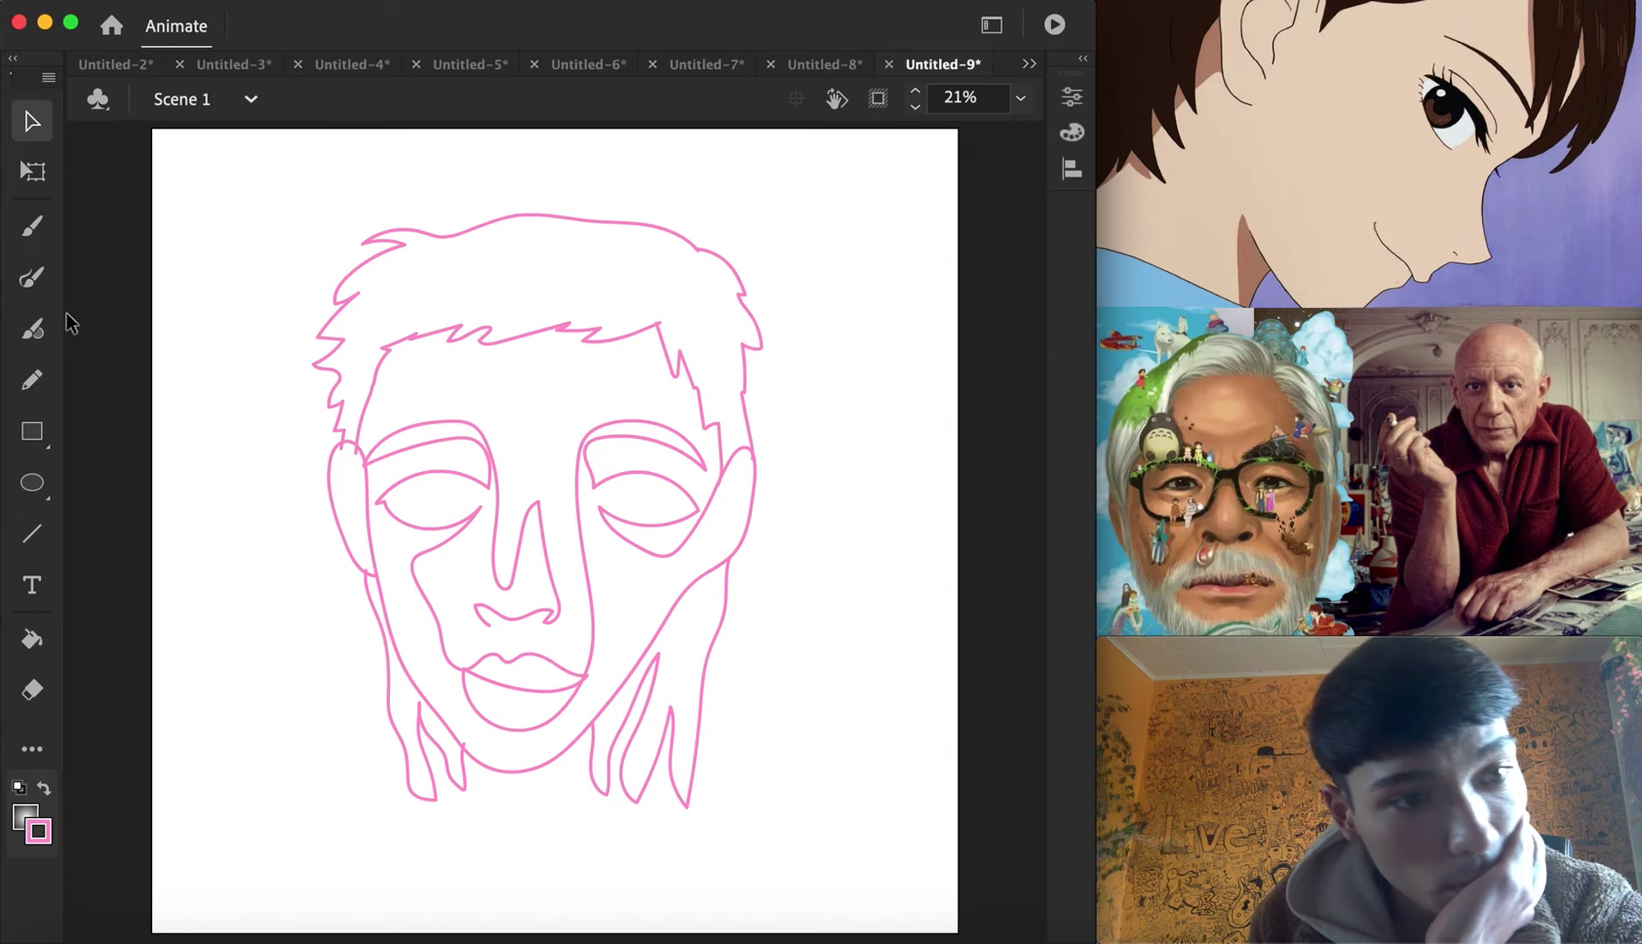
pyautogui.click(31, 277)
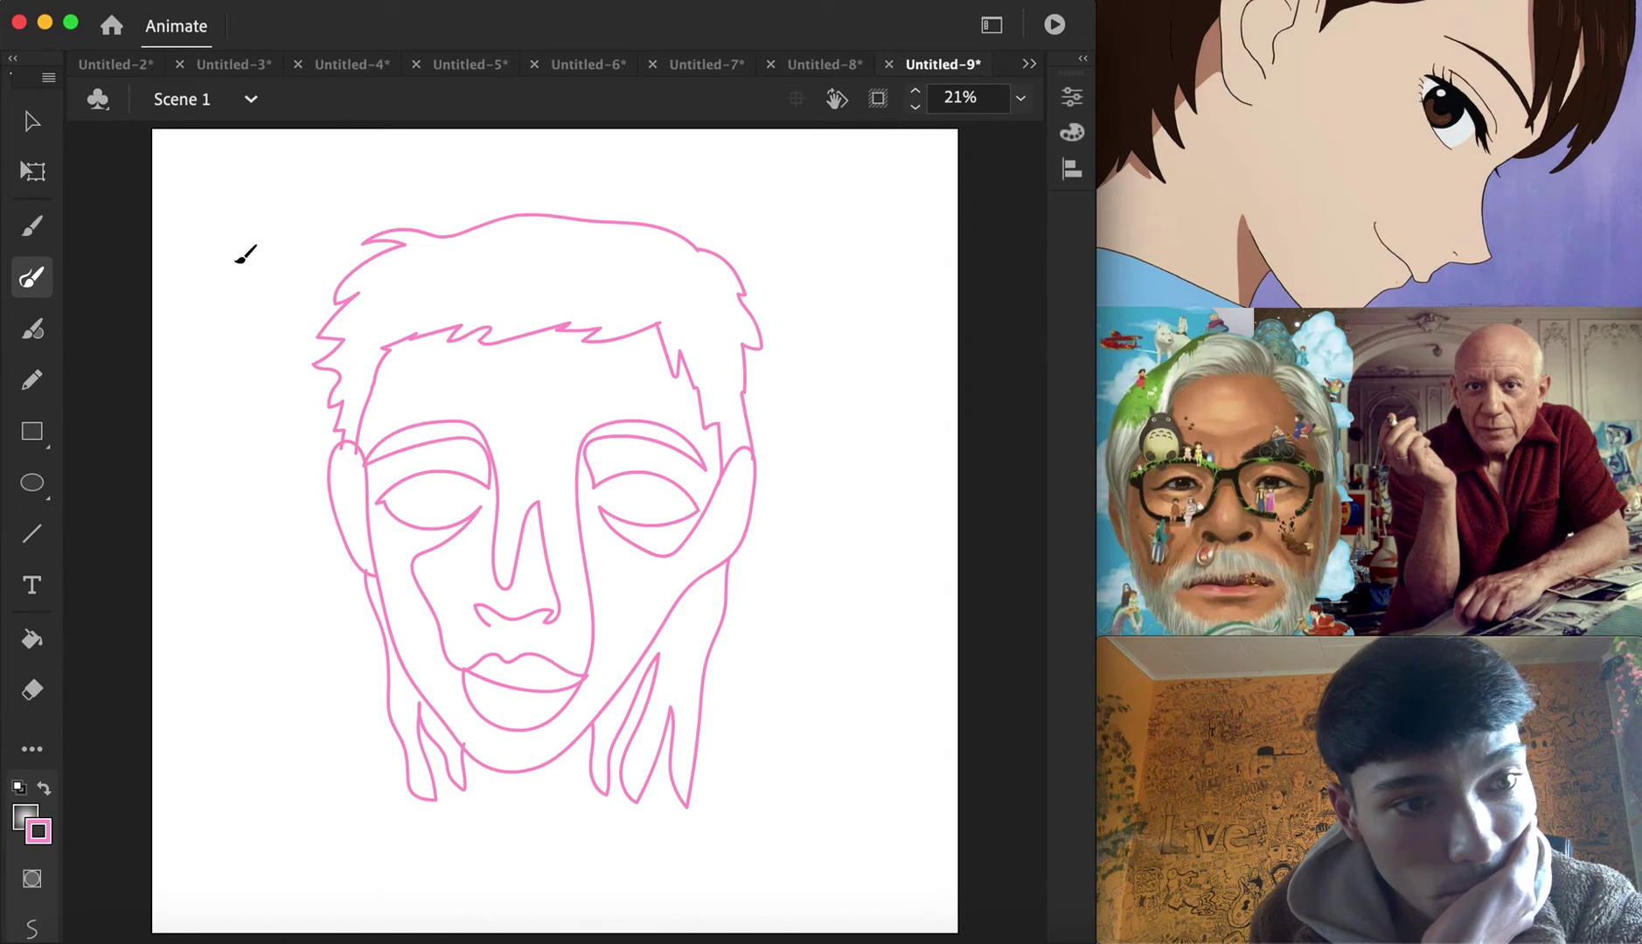
pyautogui.click(1020, 99)
pyautogui.click(1051, 269)
pyautogui.scroll(10, 603, 368)
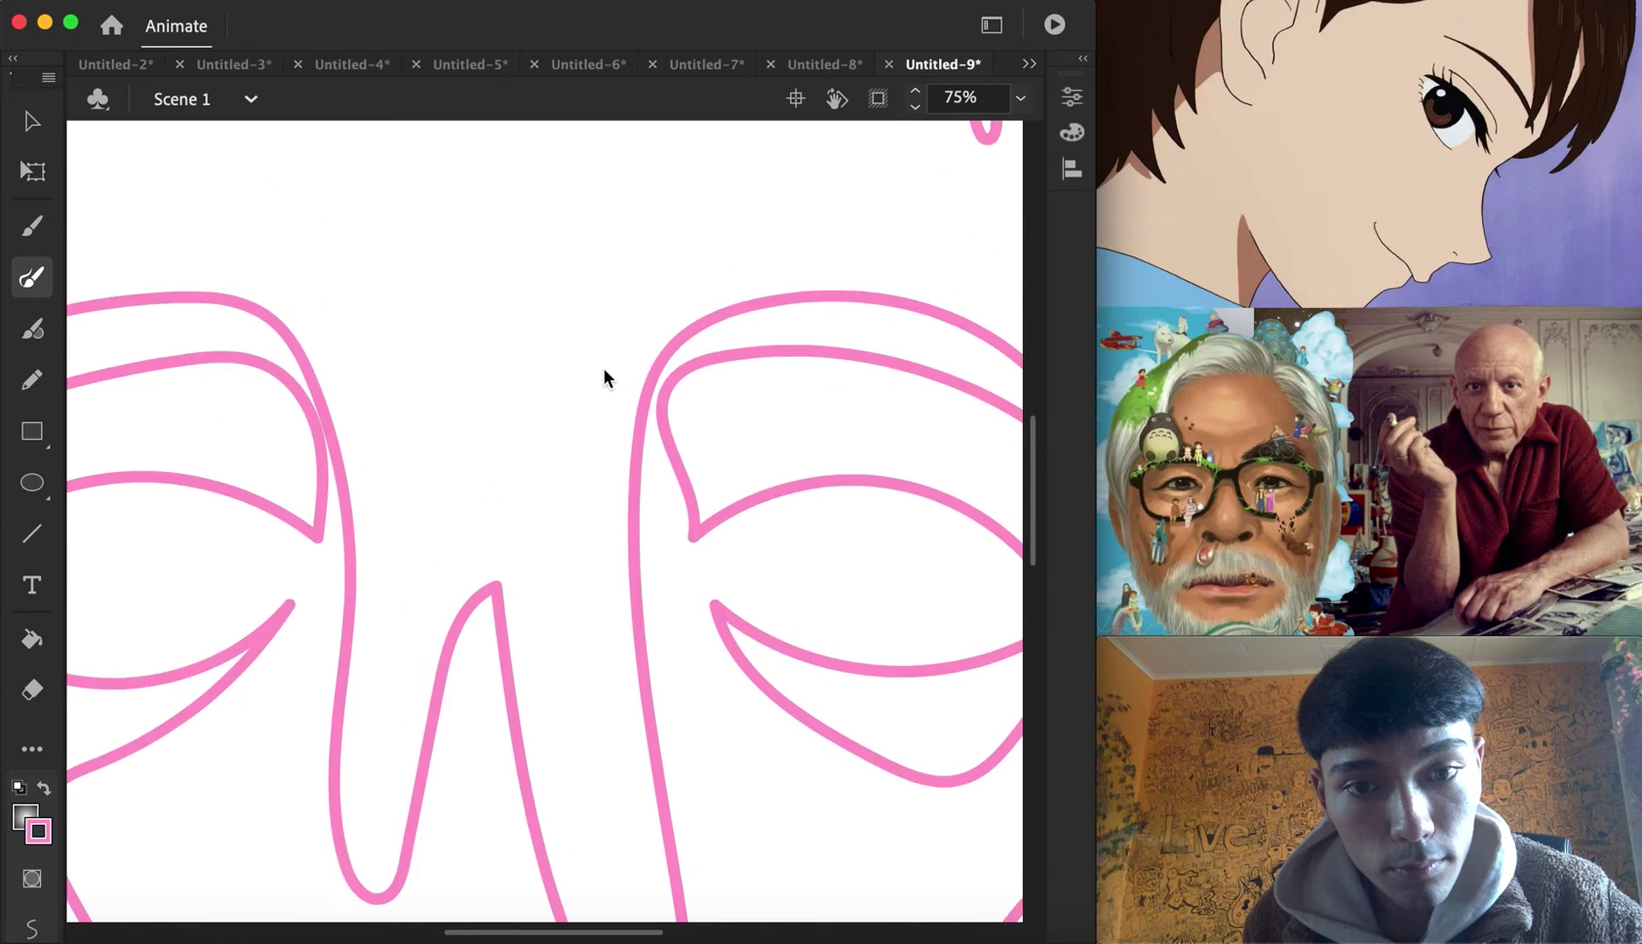
pyautogui.hscroll(8, 682, 403)
pyautogui.scroll(4, 683, 403)
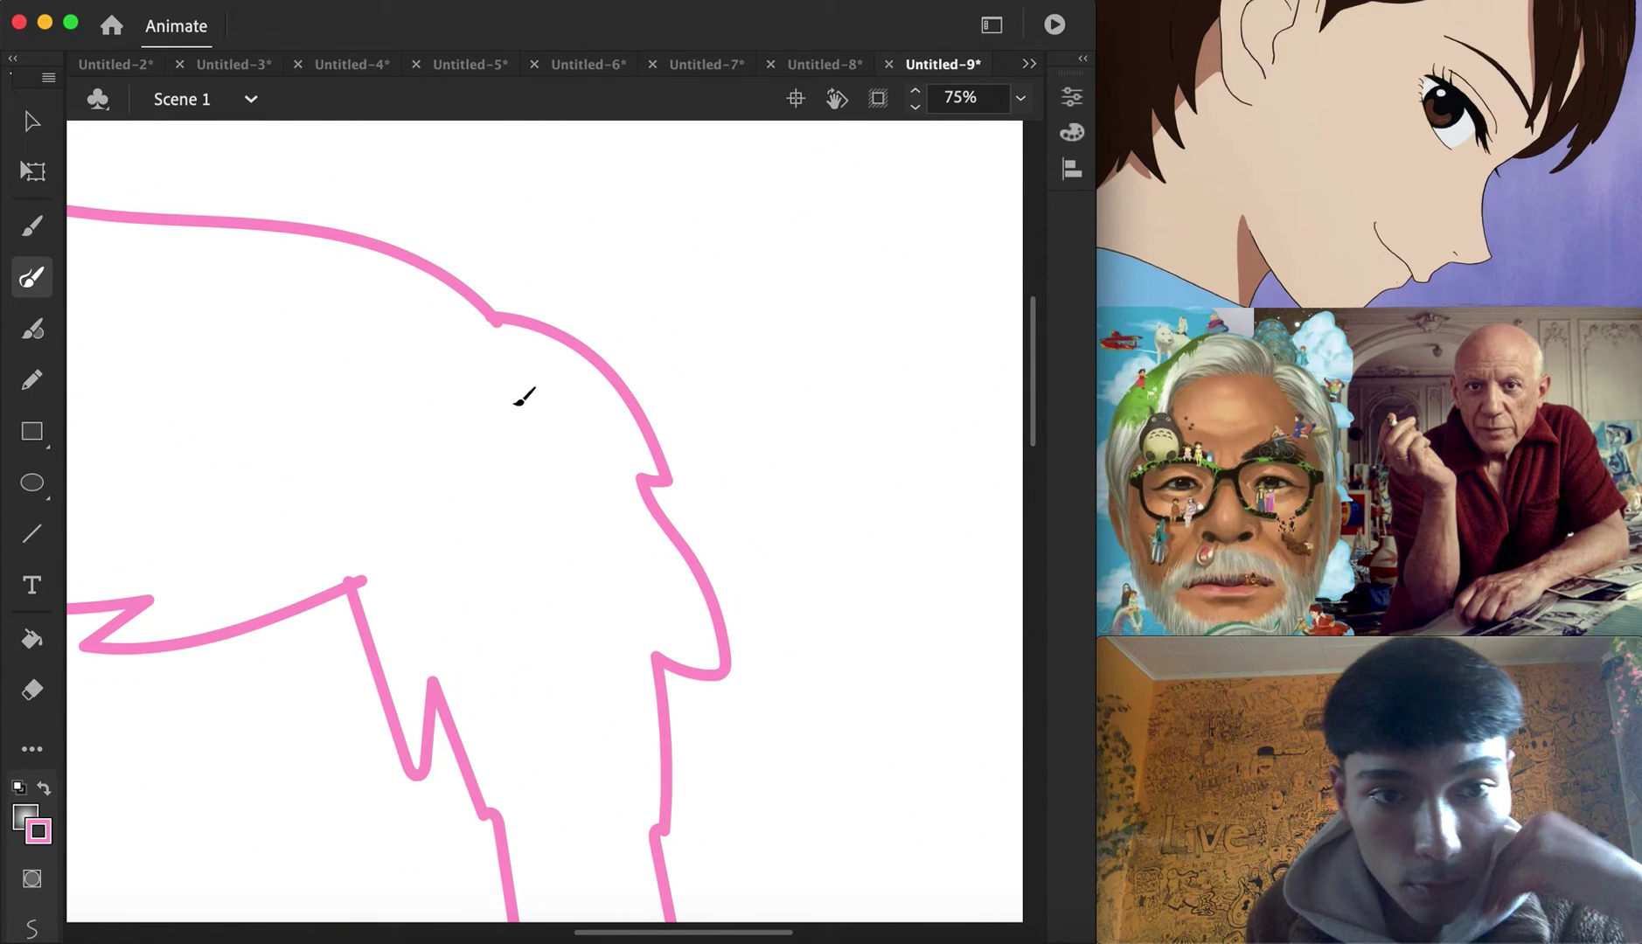
pyautogui.moveTo(498, 316)
pyautogui.mouseDown()
pyautogui.moveTo(509, 385)
pyautogui.moveTo(472, 542)
pyautogui.moveTo(538, 634)
pyautogui.moveTo(542, 870)
pyautogui.moveTo(607, 743)
pyautogui.moveTo(669, 761)
pyautogui.mouseUp()
pyautogui.moveTo(507, 402)
pyautogui.mouseDown()
pyautogui.moveTo(626, 540)
pyautogui.moveTo(582, 539)
pyautogui.moveTo(619, 665)
pyautogui.moveTo(669, 677)
pyautogui.mouseUp()
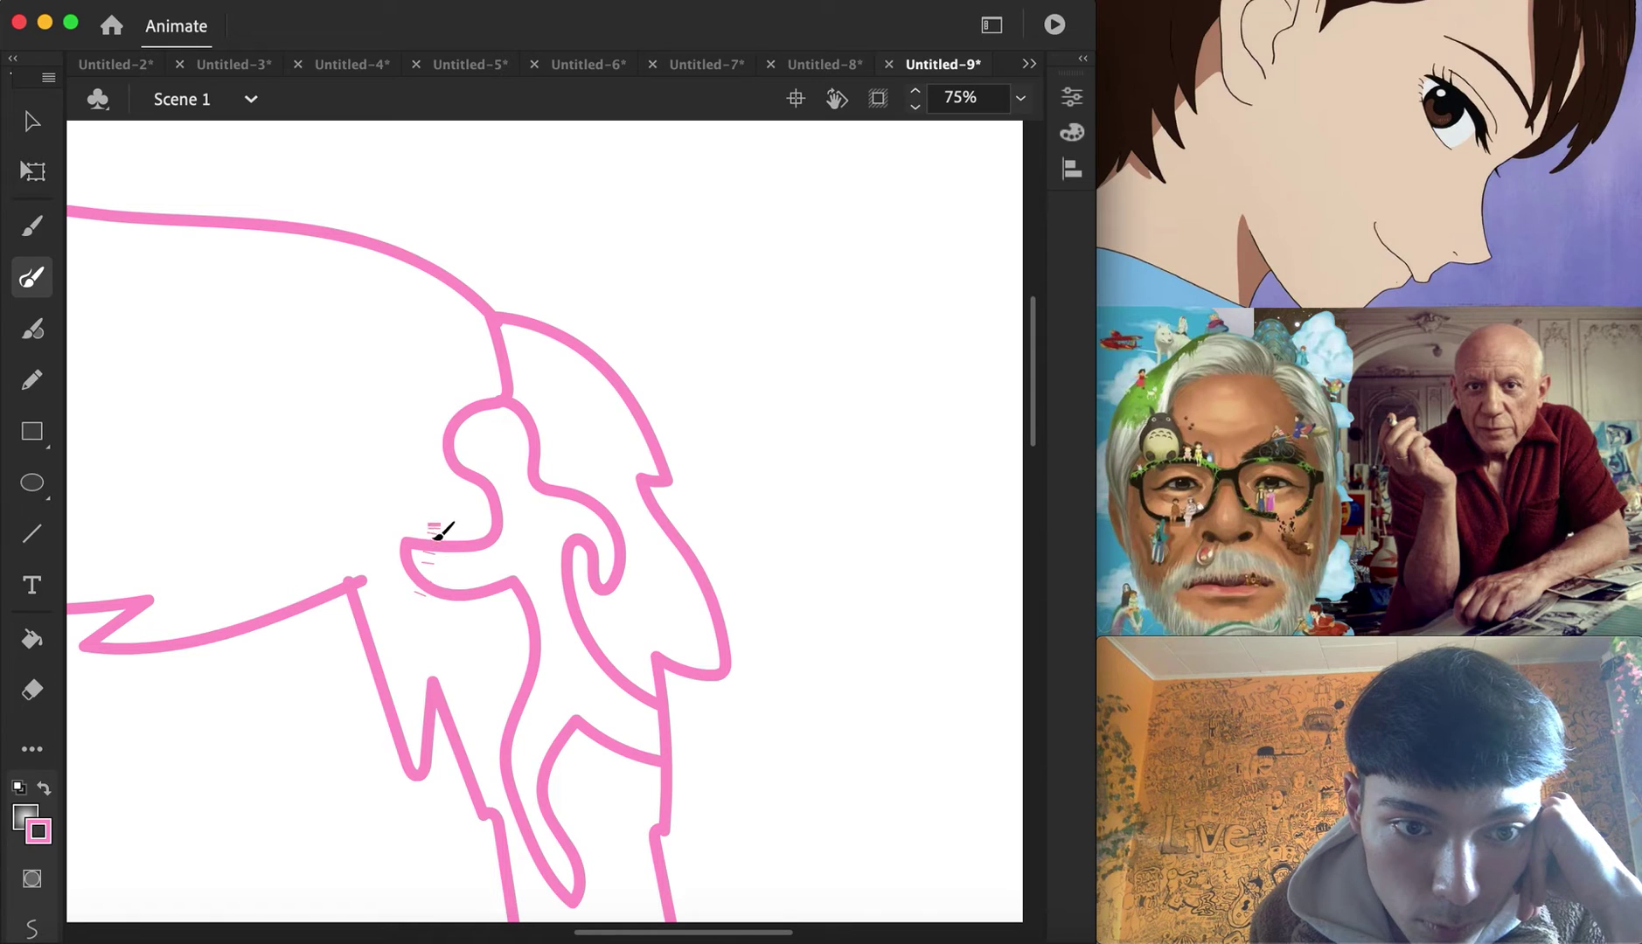
pyautogui.moveTo(418, 579); pyautogui.dragTo(356, 465)
pyautogui.moveTo(414, 516); pyautogui.dragTo(354, 535)
# Draw a figure with folded arms and a thick strip of hair in the middle of the hair above the forehead
pyautogui.hscroll(-10, 447, 412)
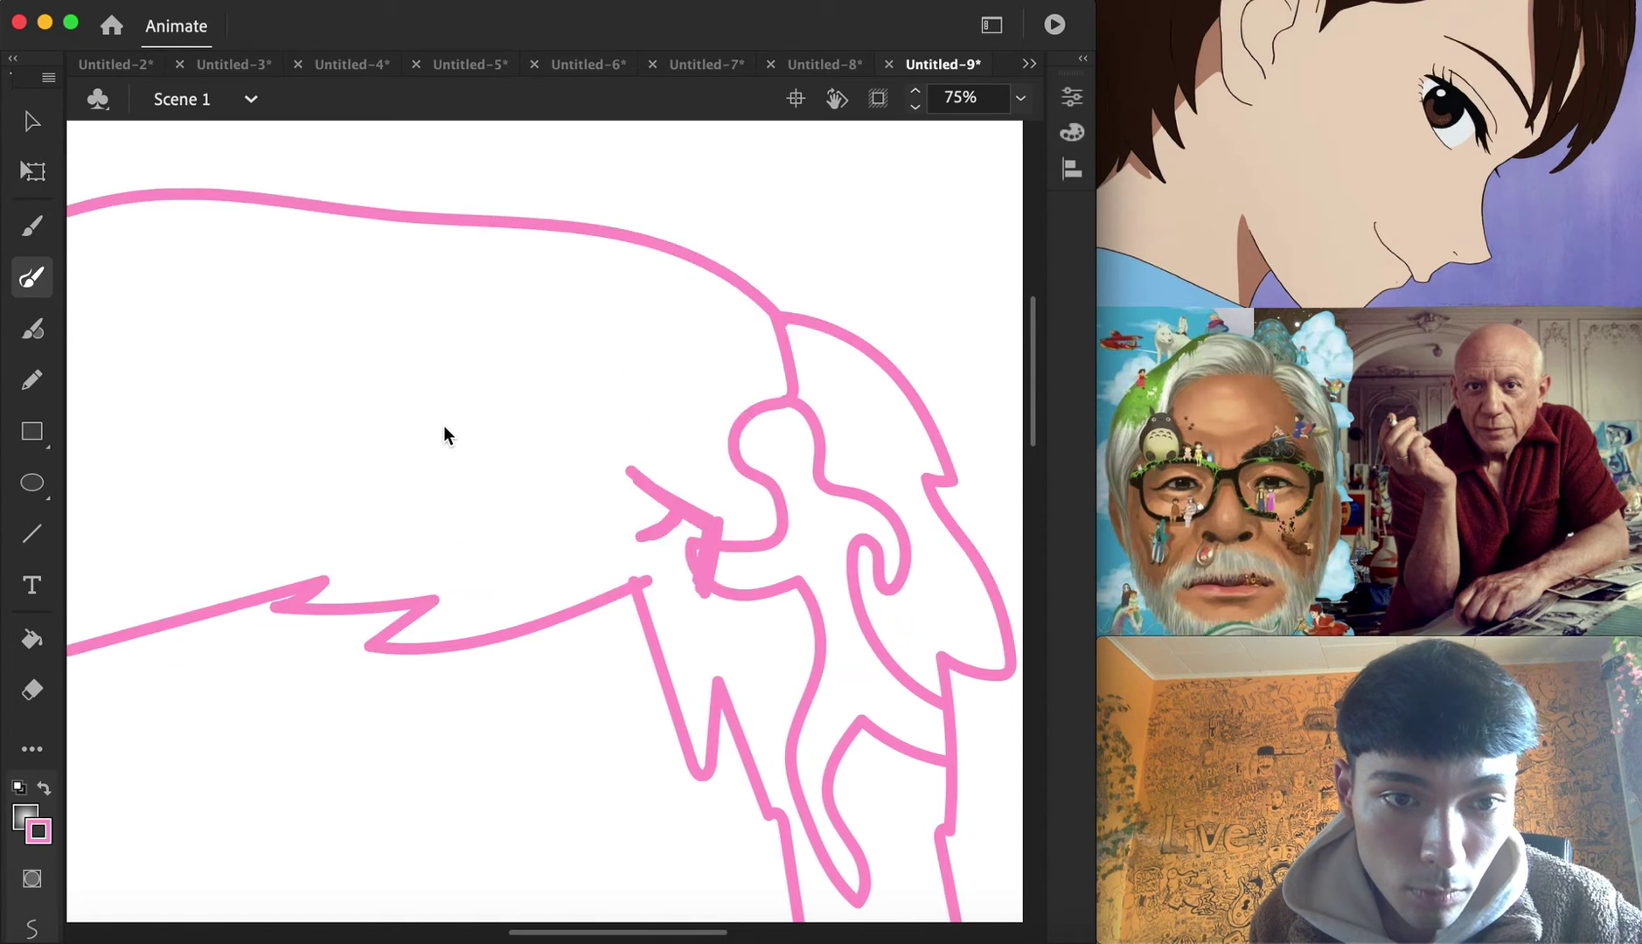
pyautogui.moveTo(418, 205)
pyautogui.mouseDown()
pyautogui.moveTo(546, 301)
pyautogui.moveTo(594, 407)
pyautogui.moveTo(515, 410)
pyautogui.moveTo(524, 378)
pyautogui.moveTo(480, 349)
pyautogui.moveTo(448, 362)
pyautogui.moveTo(472, 371)
pyautogui.mouseUp()
pyautogui.moveTo(498, 256); pyautogui.dragTo(463, 351)
pyautogui.moveTo(437, 352)
pyautogui.mouseDown()
pyautogui.moveTo(486, 441)
pyautogui.moveTo(533, 604)
pyautogui.mouseUp()
pyautogui.moveTo(440, 465); pyautogui.dragTo(391, 611)
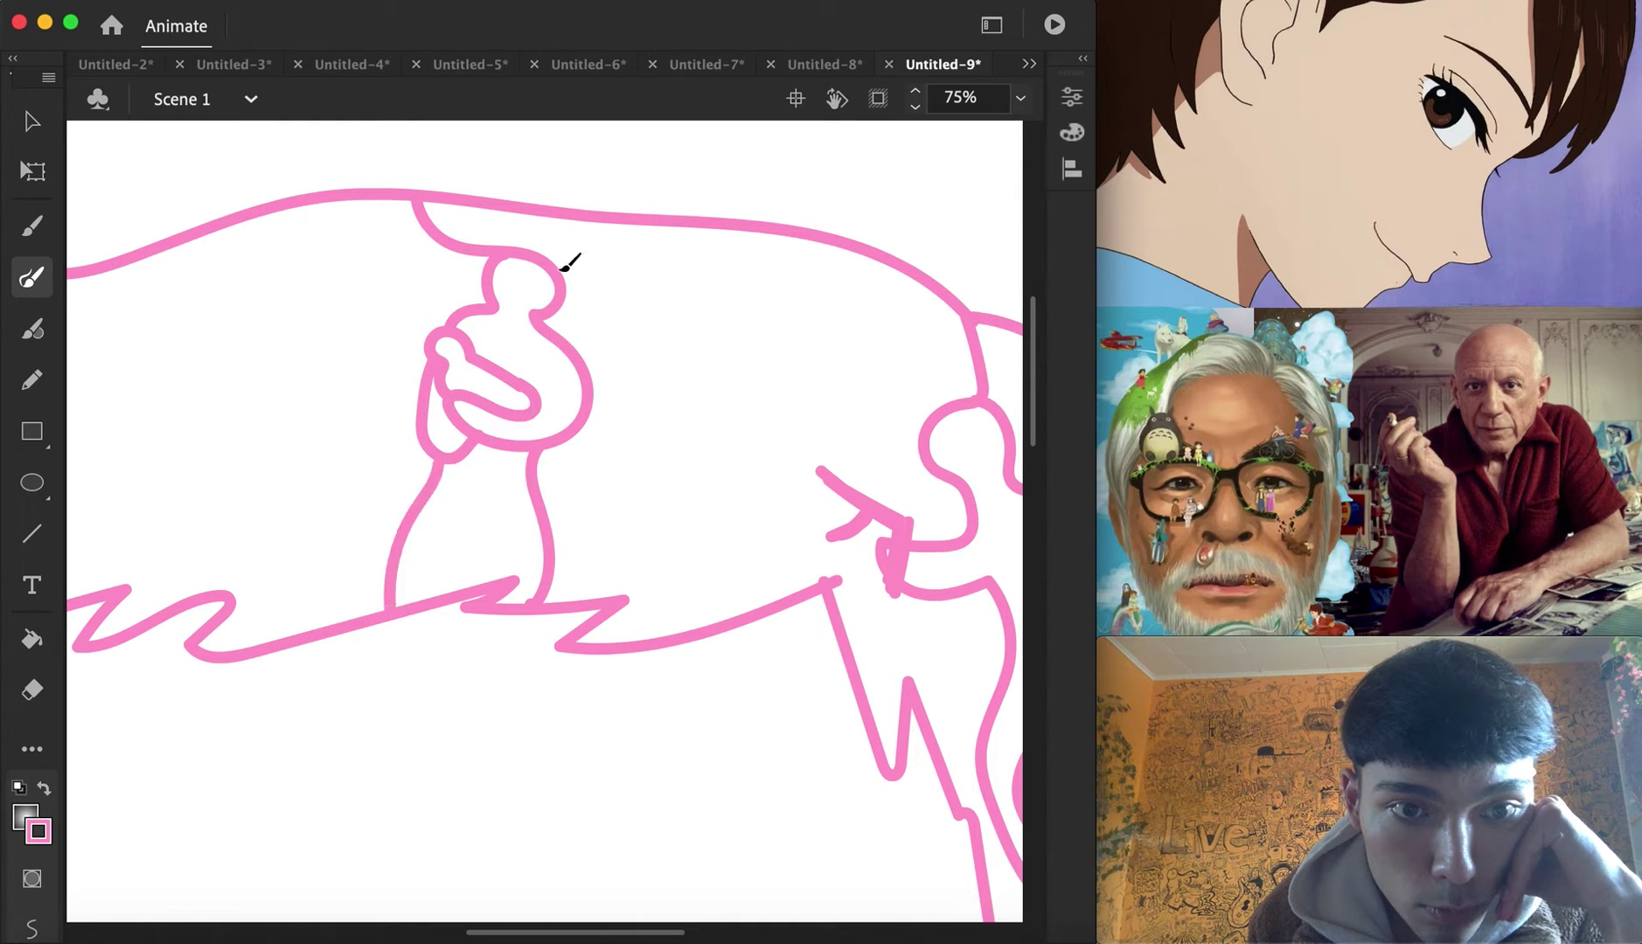
pyautogui.moveTo(566, 280); pyautogui.dragTo(562, 273)
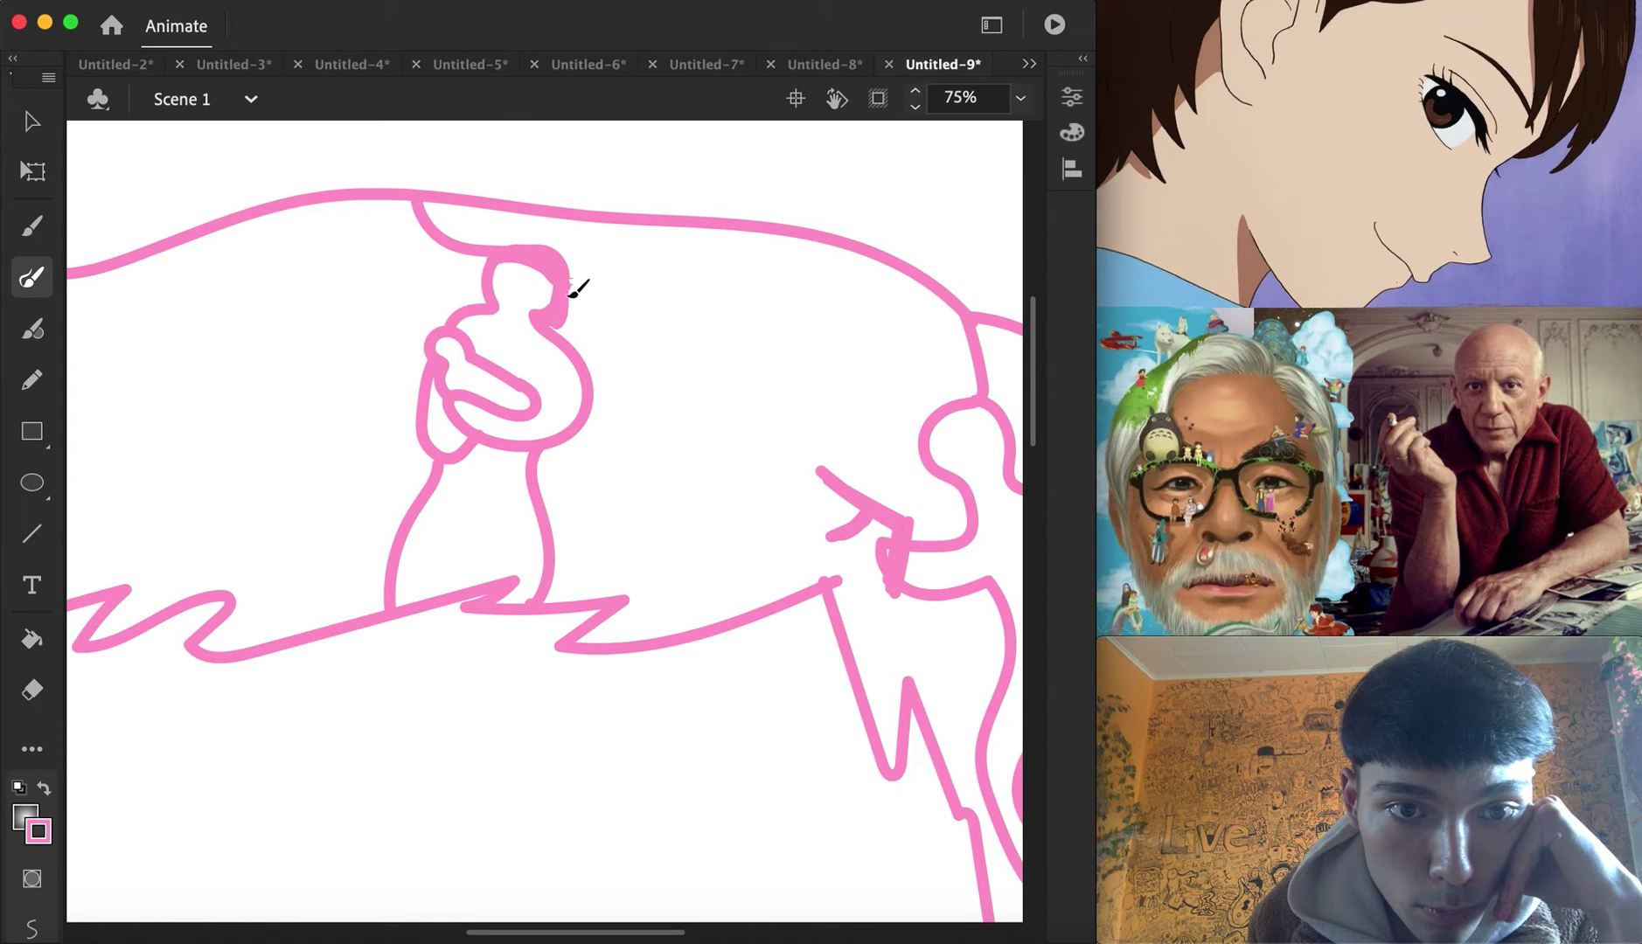
pyautogui.hscroll(-10, 647, 314)
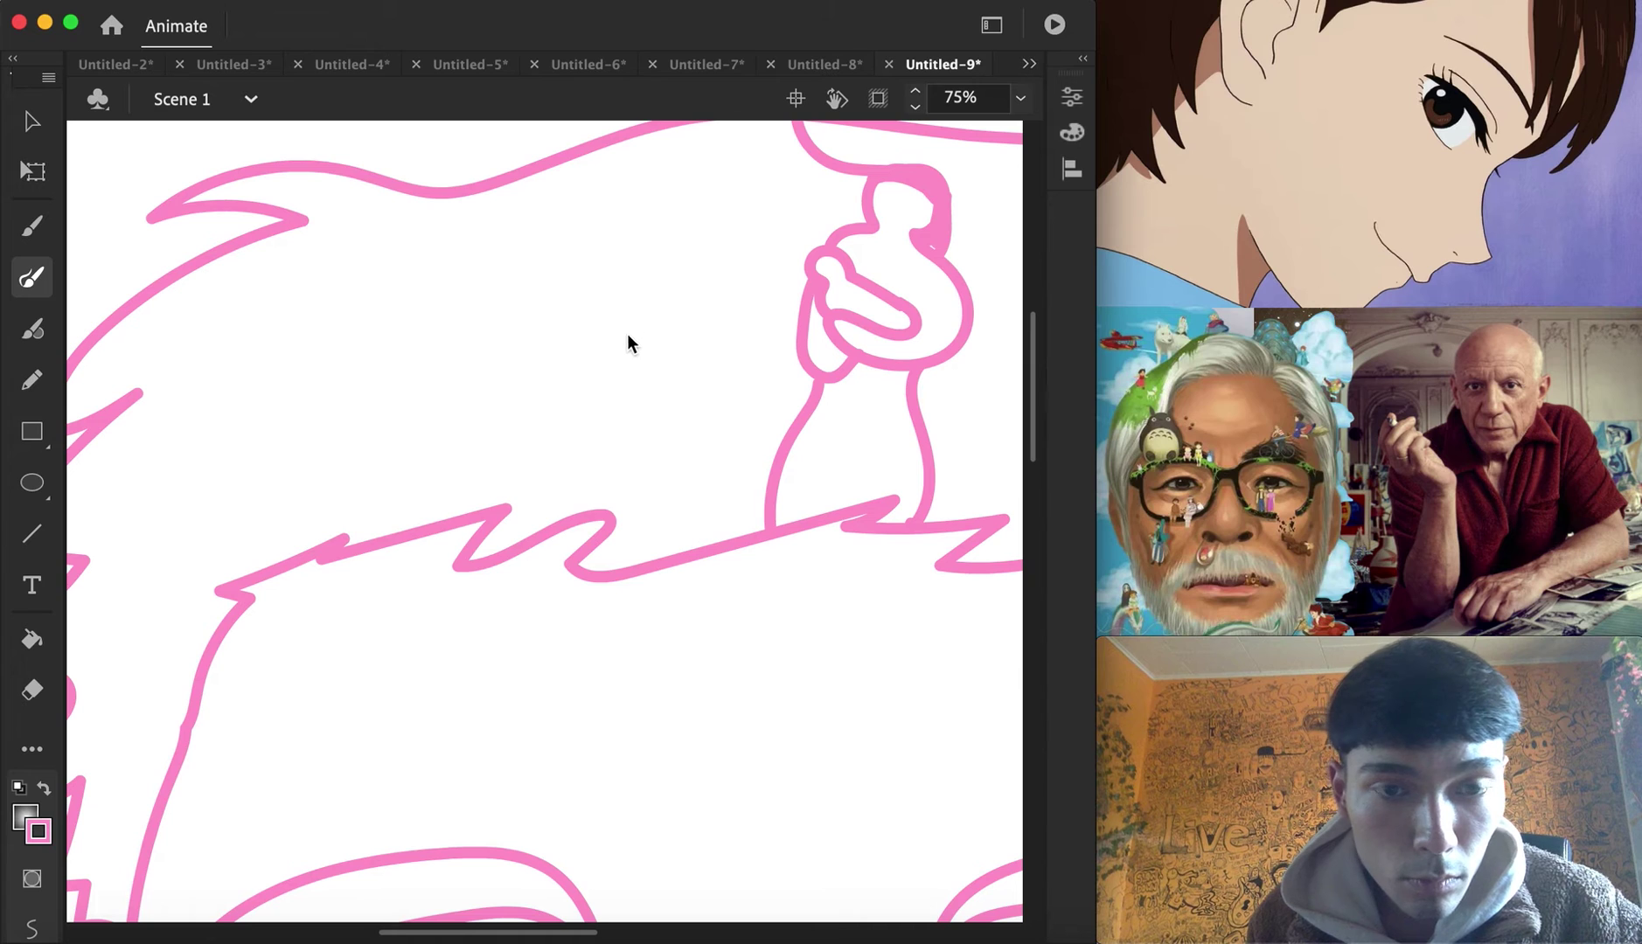
# Draw a long wavy strand in the left half of the hair and a curved strand ending in a small cross
pyautogui.moveTo(302, 218)
pyautogui.mouseDown()
pyautogui.moveTo(612, 188)
pyautogui.moveTo(406, 334)
pyautogui.moveTo(714, 355)
pyautogui.moveTo(612, 524)
pyautogui.mouseUp()
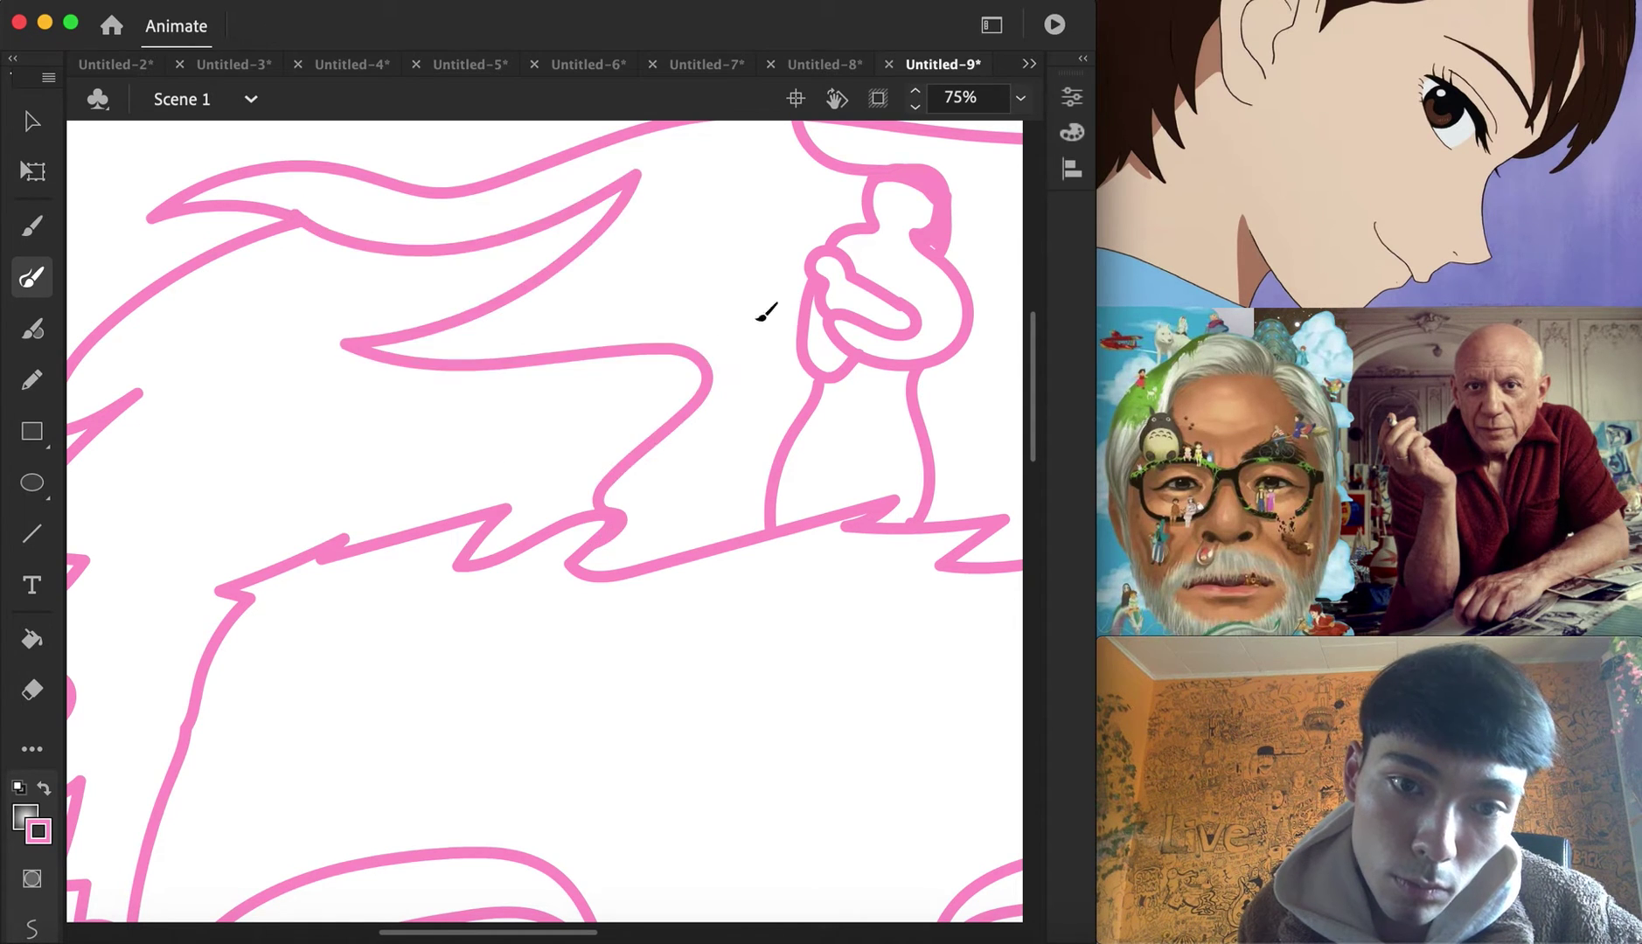
pyautogui.hscroll(-10, 514, 364)
pyautogui.moveTo(517, 396)
pyautogui.mouseDown()
pyautogui.moveTo(612, 455)
pyautogui.moveTo(575, 484)
pyautogui.moveTo(562, 527)
pyautogui.moveTo(616, 572)
pyautogui.mouseUp()
pyautogui.moveTo(619, 472)
pyautogui.mouseDown()
pyautogui.moveTo(658, 574)
pyautogui.moveTo(717, 539)
pyautogui.mouseUp()
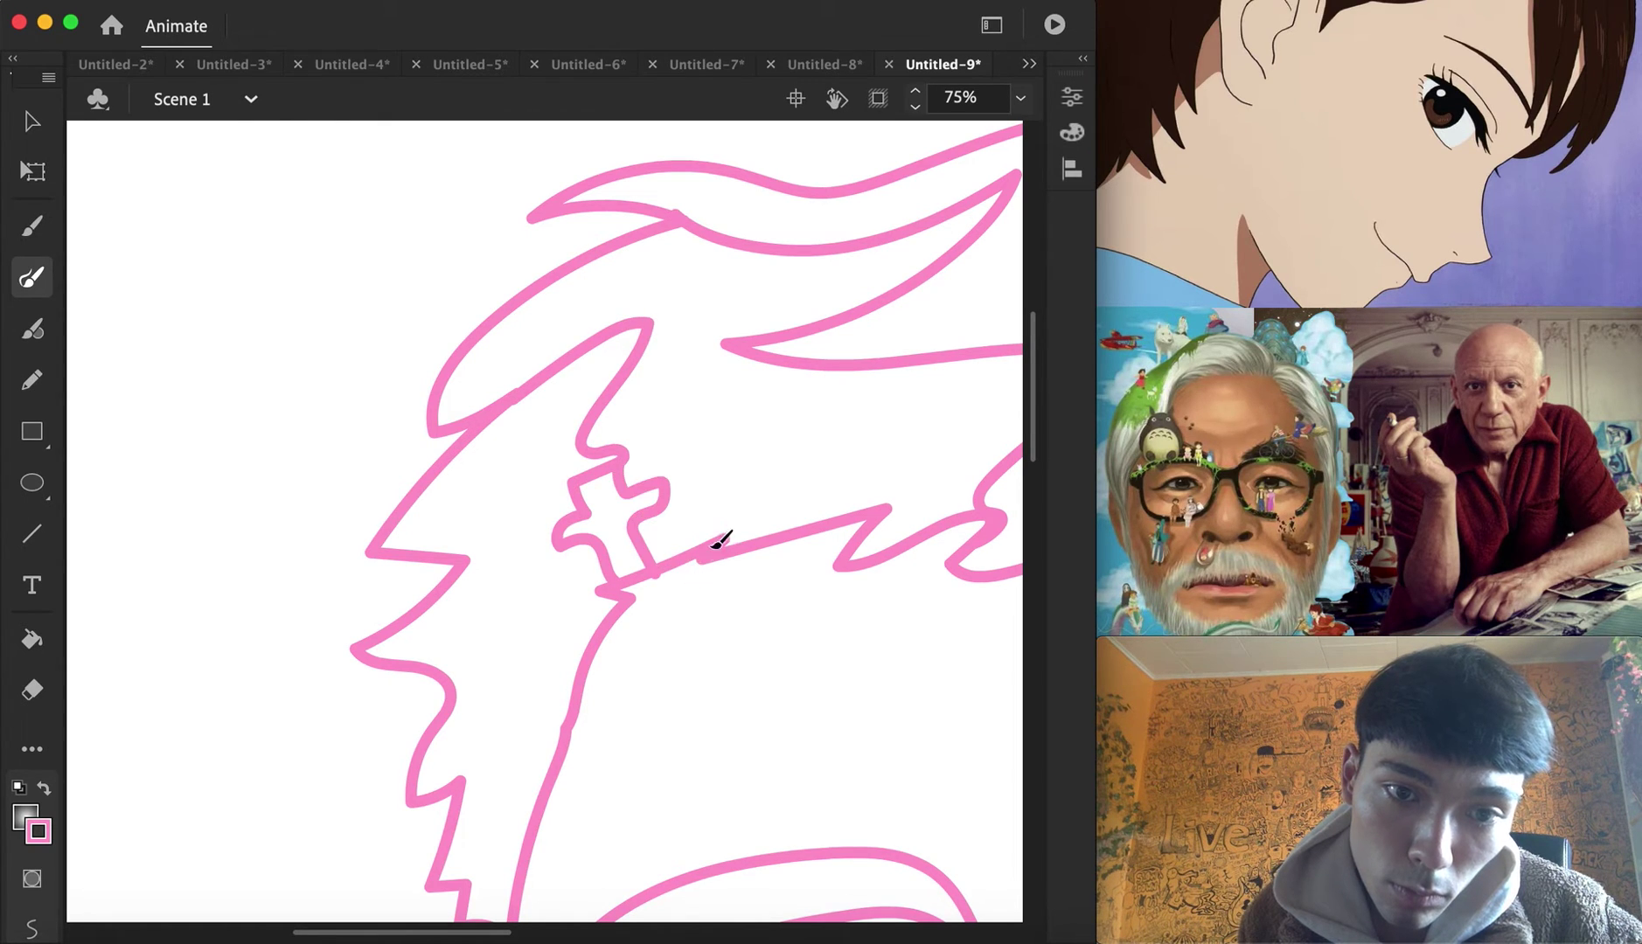
# Draw a strand line from the jagged left hair edge across to the inner hairline above the ear
pyautogui.scroll(-8, 613, 518)
pyautogui.moveTo(465, 235); pyautogui.dragTo(603, 325)
pyautogui.press('super+z')
pyautogui.moveTo(469, 229)
pyautogui.mouseDown()
pyautogui.moveTo(568, 308)
pyautogui.moveTo(617, 297)
pyautogui.mouseUp()
# Draw the left eye's rounded iris with a curved highlight in its upper right part
pyautogui.moveTo(599, 334)
pyautogui.mouseDown()
pyautogui.moveTo(552, 375)
pyautogui.moveTo(439, 550)
pyautogui.moveTo(509, 583)
pyautogui.moveTo(688, 609)
pyautogui.moveTo(754, 505)
pyautogui.mouseUp()
pyautogui.scroll(-2, 692, 553)
pyautogui.hscroll(2, 693, 553)
pyautogui.scroll(-2, 693, 553)
pyautogui.hscroll(2, 692, 552)
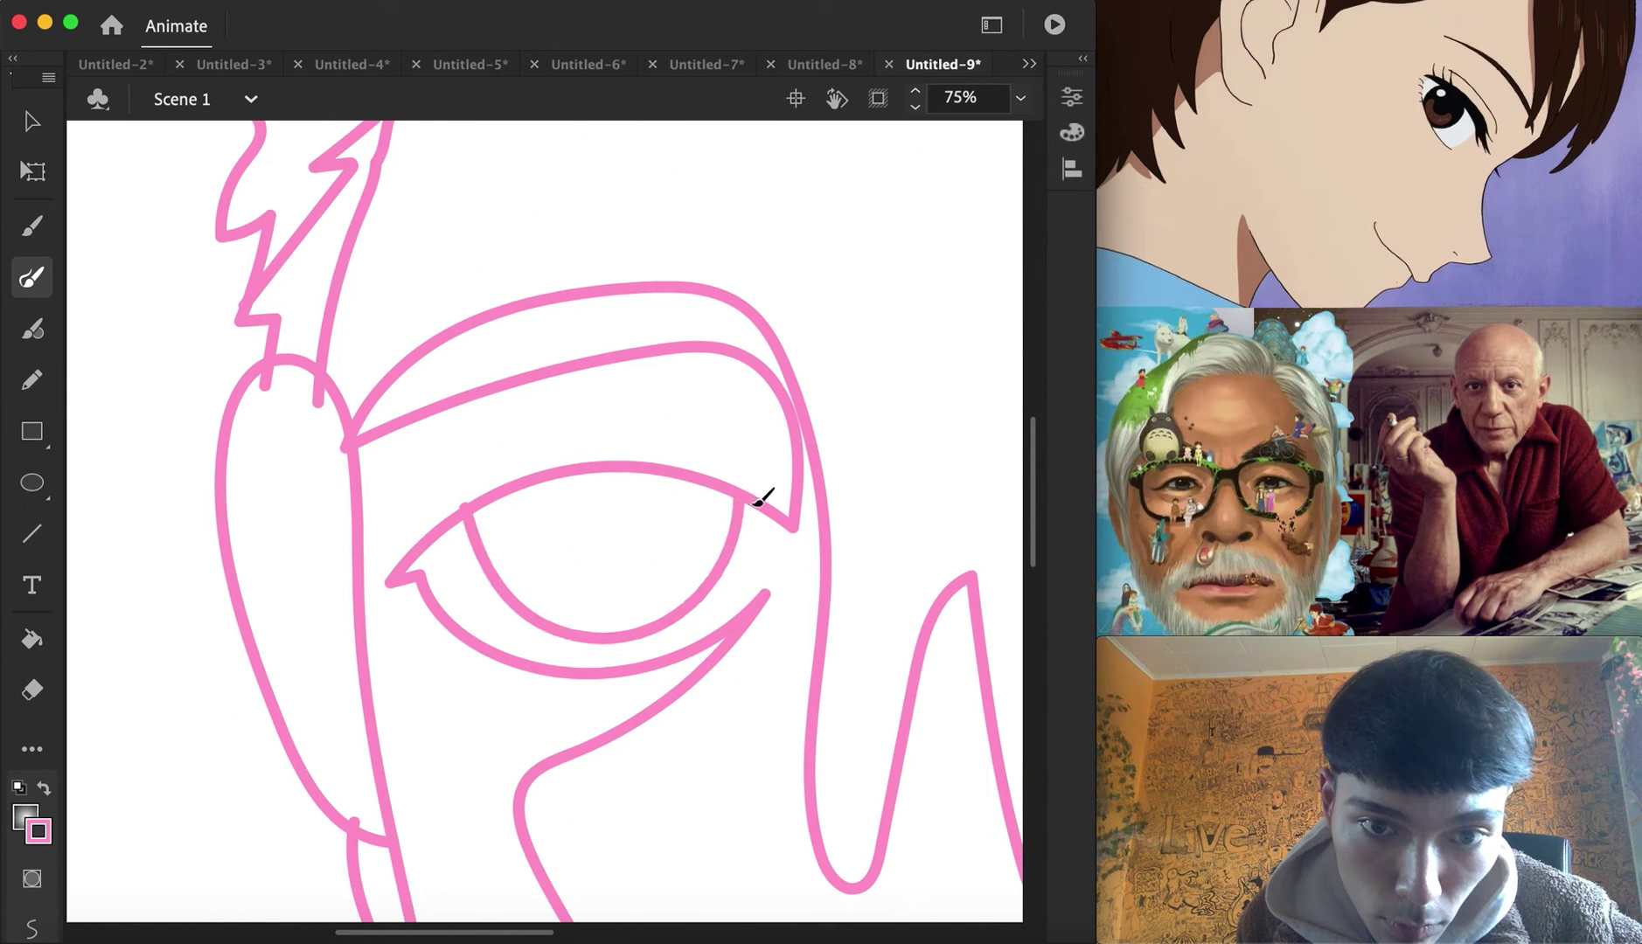
pyautogui.moveTo(661, 472); pyautogui.dragTo(731, 552)
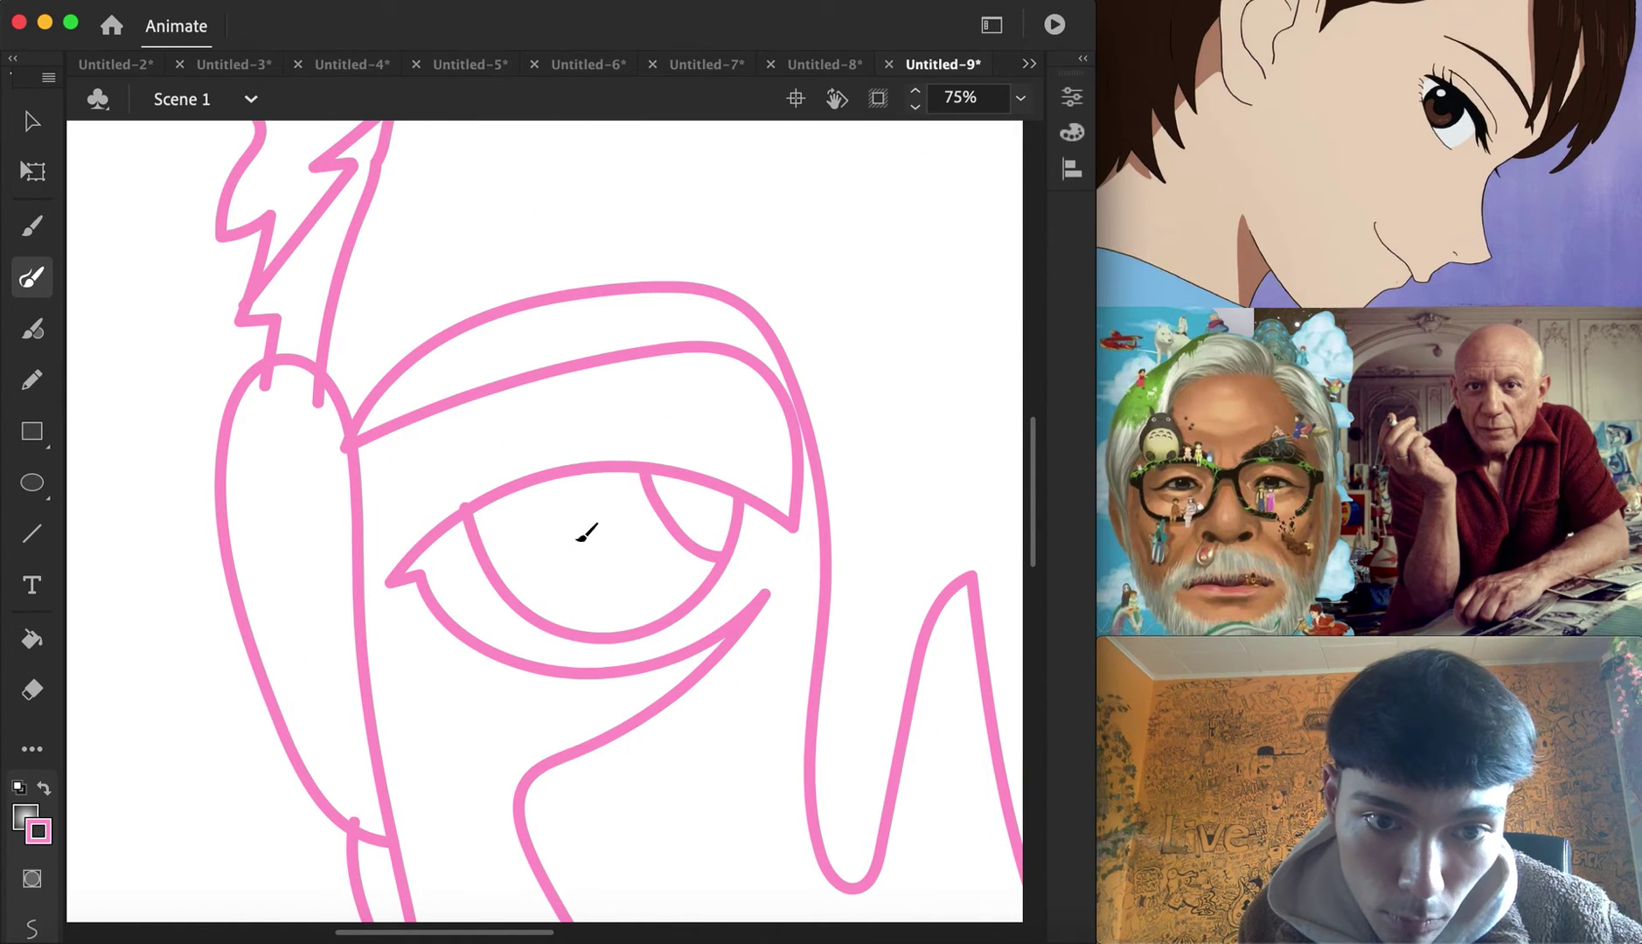
# Draw the right eye's rounded iris and a heart-shaped pupil inside it
pyautogui.hscroll(2, 733, 533)
pyautogui.hscroll(6, 733, 533)
pyautogui.moveTo(468, 412)
pyautogui.mouseDown()
pyautogui.moveTo(638, 559)
pyautogui.moveTo(733, 453)
pyautogui.mouseUp()
pyautogui.moveTo(577, 523)
pyautogui.mouseDown()
pyautogui.moveTo(568, 425)
pyautogui.moveTo(610, 509)
pyautogui.moveTo(580, 527)
pyautogui.mouseUp()
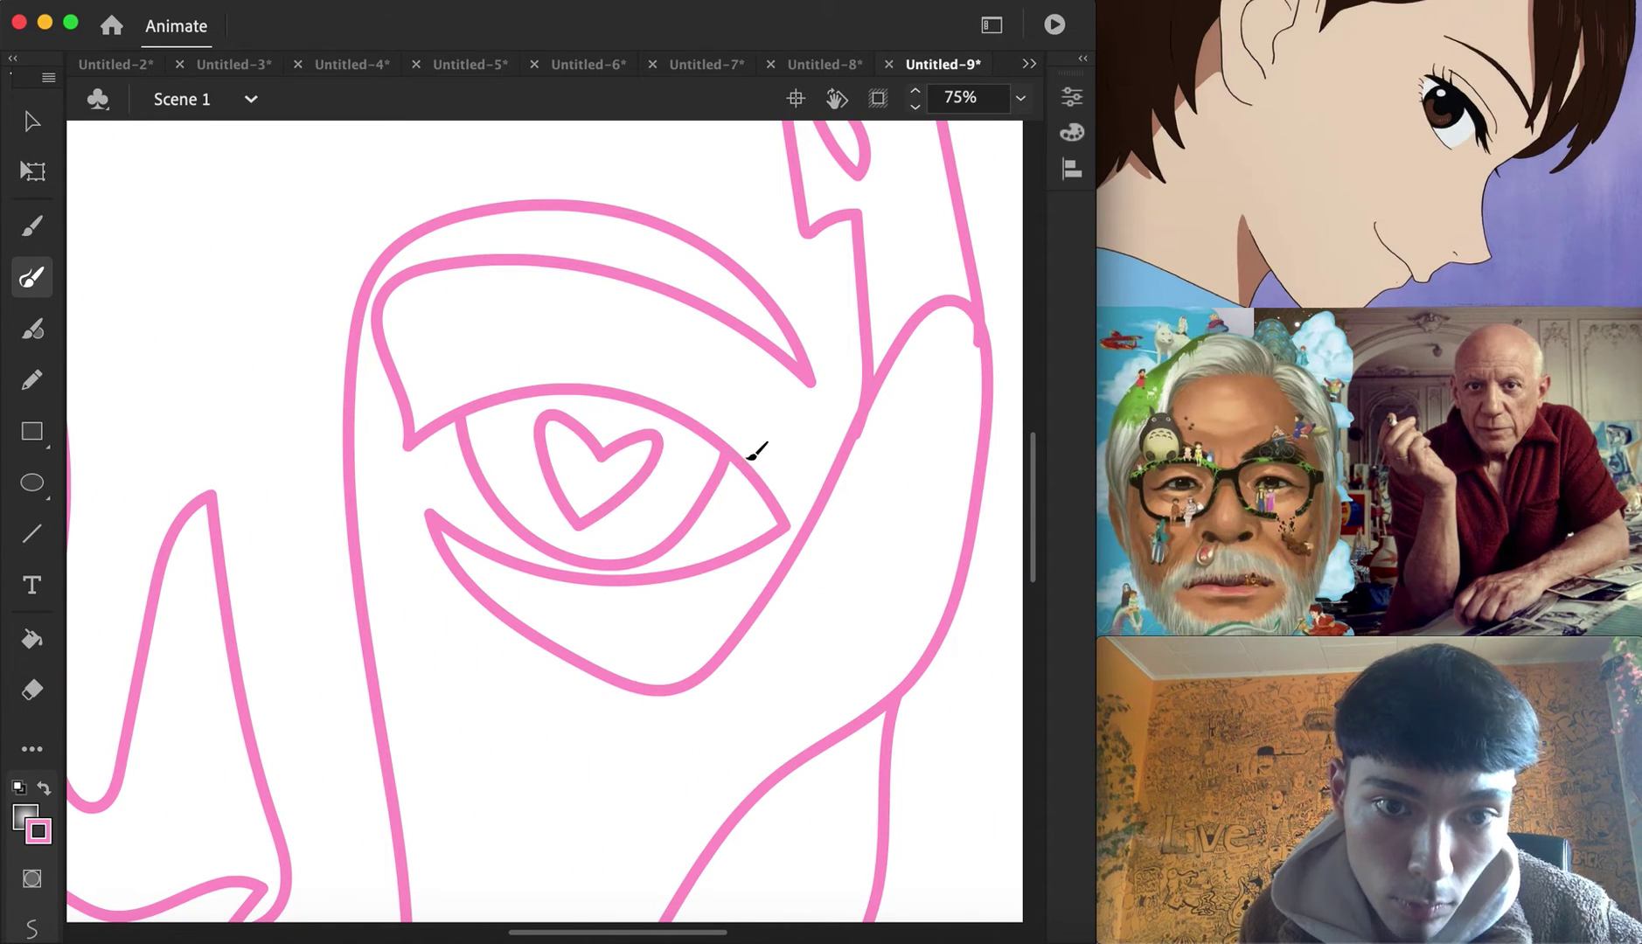
# Draw a diagonal scar with short cross stitches on the right cheek below the eye
pyautogui.scroll(-8, 700, 387)
pyautogui.hscroll(-8, 699, 387)
pyautogui.hscroll(5, 793, 489)
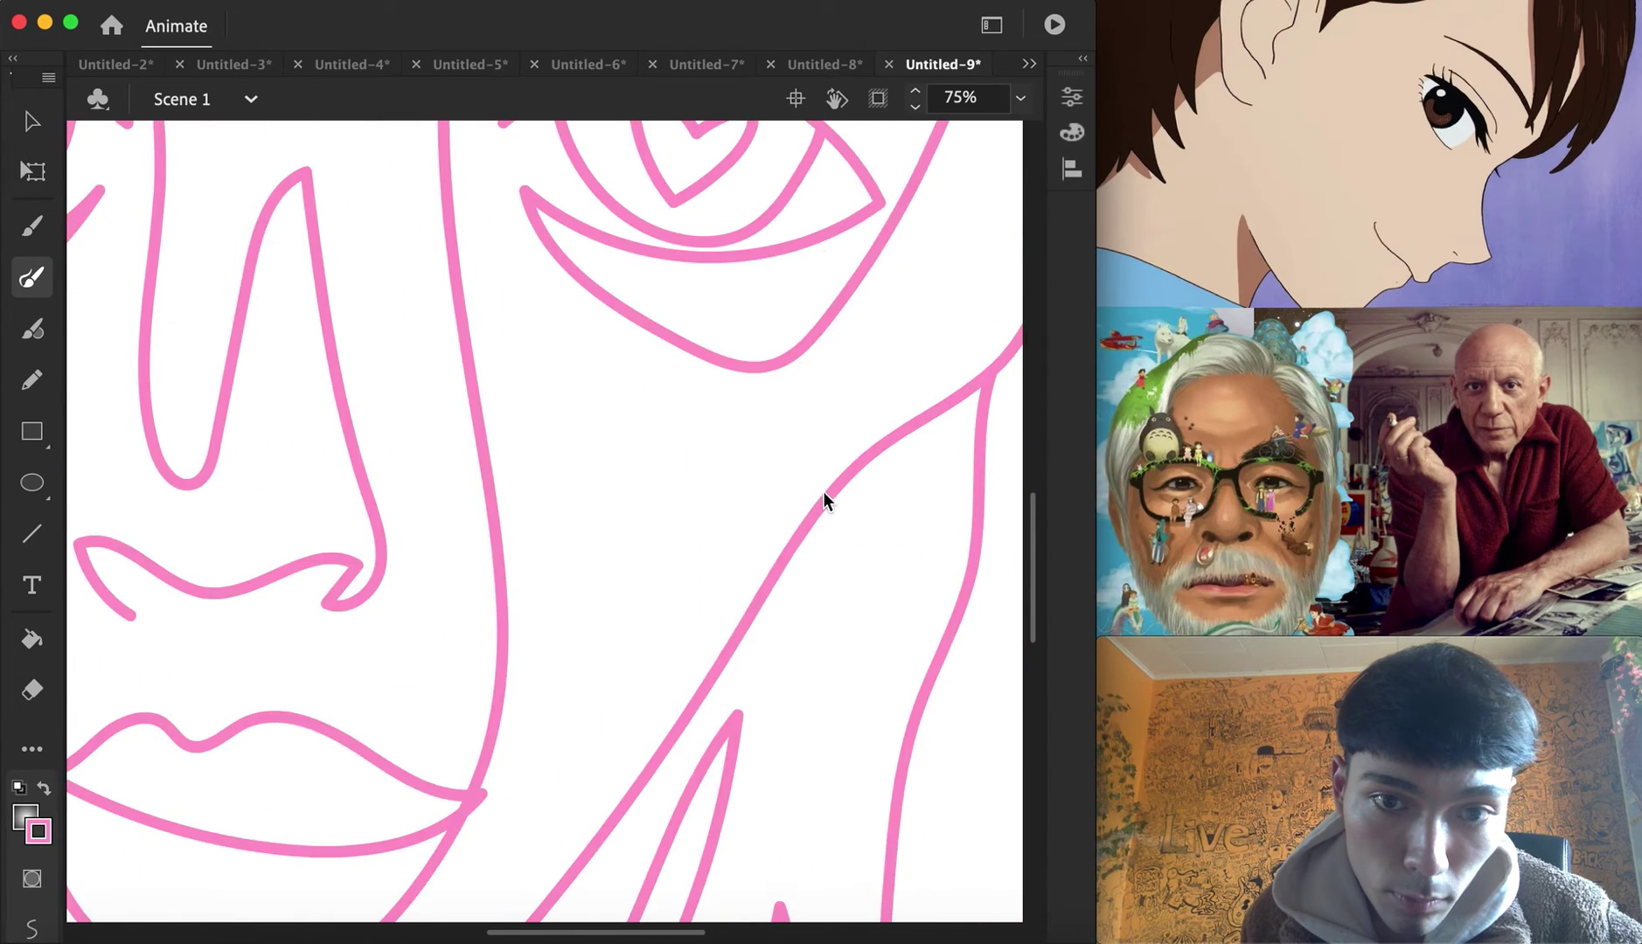
pyautogui.moveTo(667, 441); pyautogui.dragTo(504, 583)
pyautogui.moveTo(653, 425)
pyautogui.mouseDown()
pyautogui.moveTo(681, 467)
pyautogui.moveTo(589, 555)
pyautogui.mouseUp()
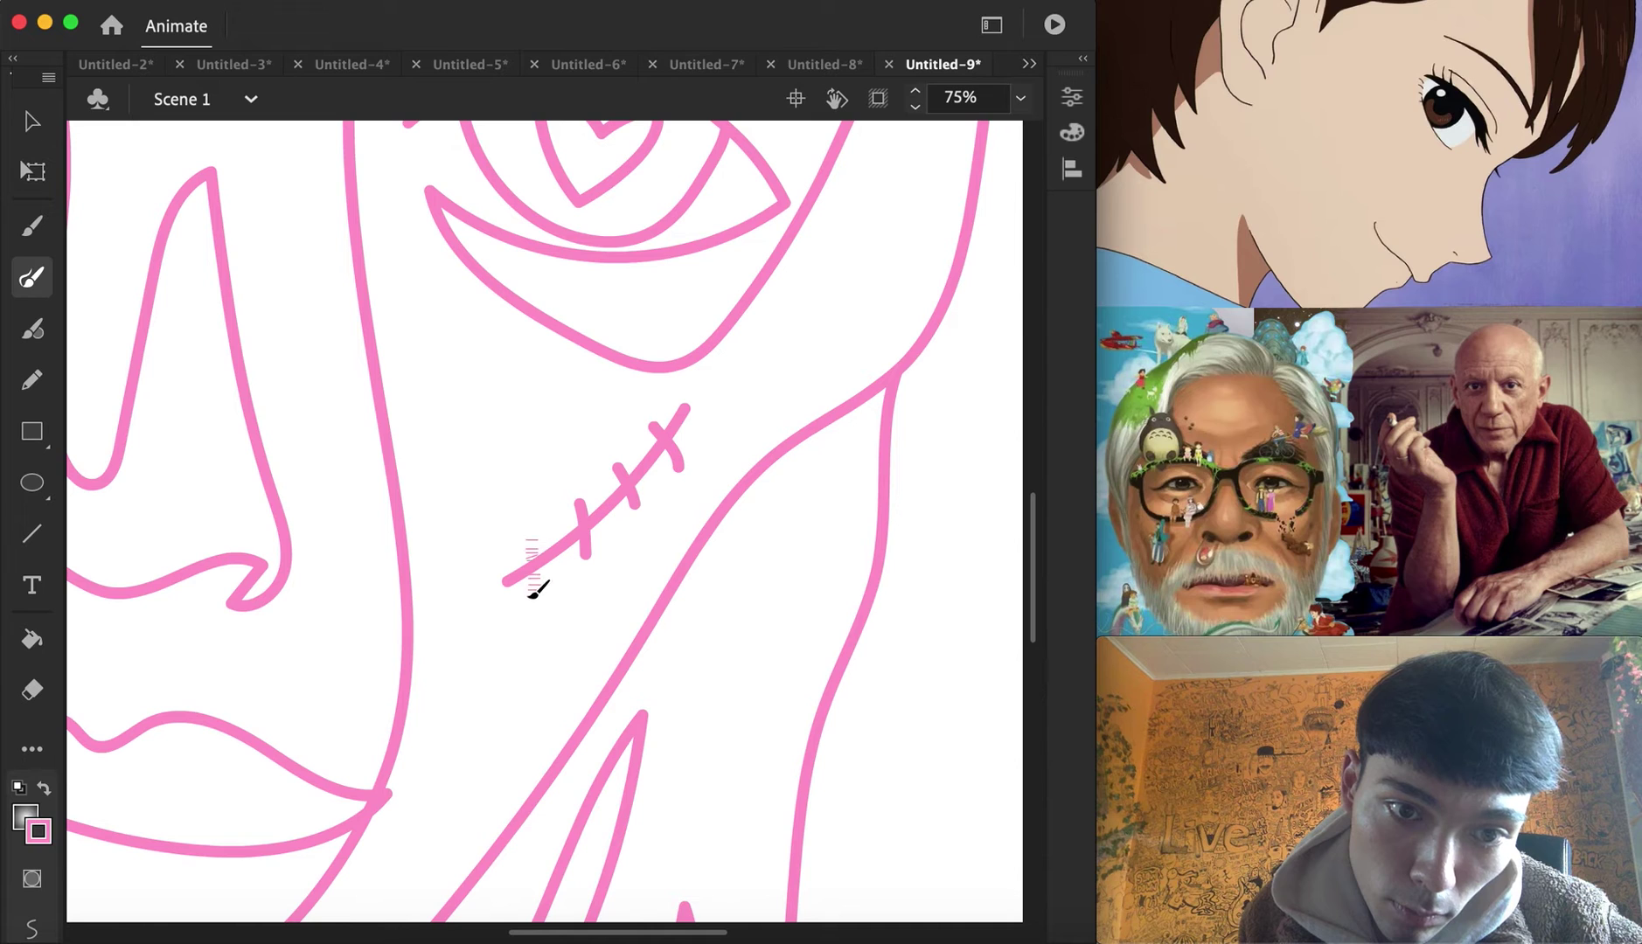
# Draw a pointed curved shape with a small oval inside it against the left cheek line
pyautogui.hscroll(-10, 547, 568)
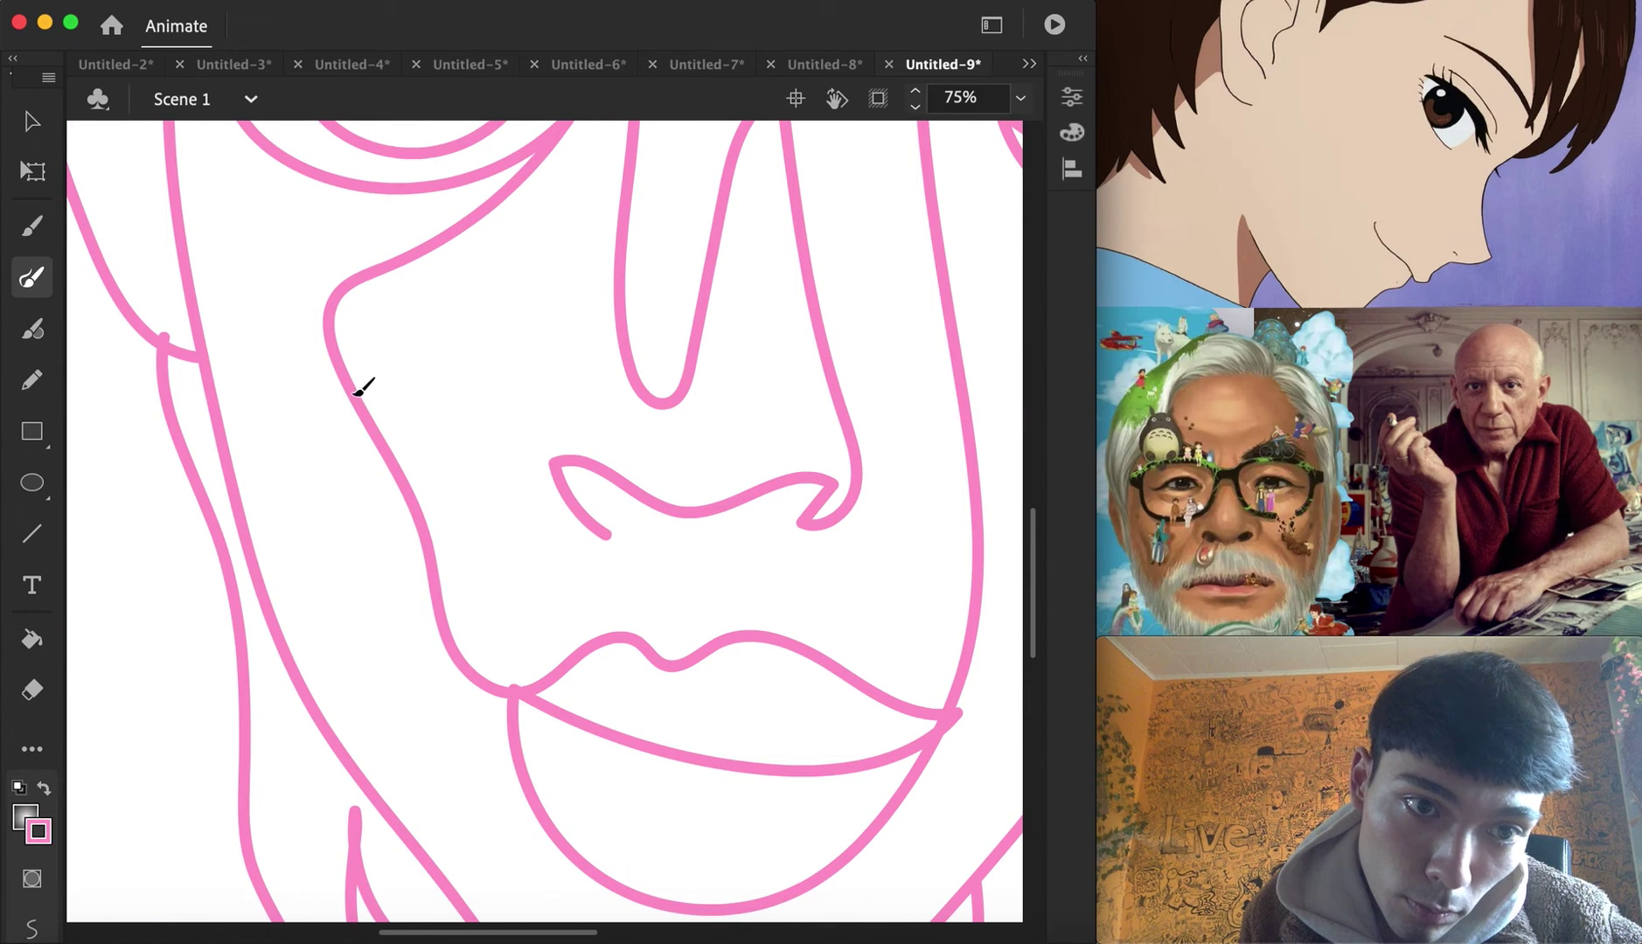
pyautogui.moveTo(360, 410)
pyautogui.mouseDown()
pyautogui.moveTo(268, 524)
pyautogui.moveTo(332, 563)
pyautogui.mouseUp()
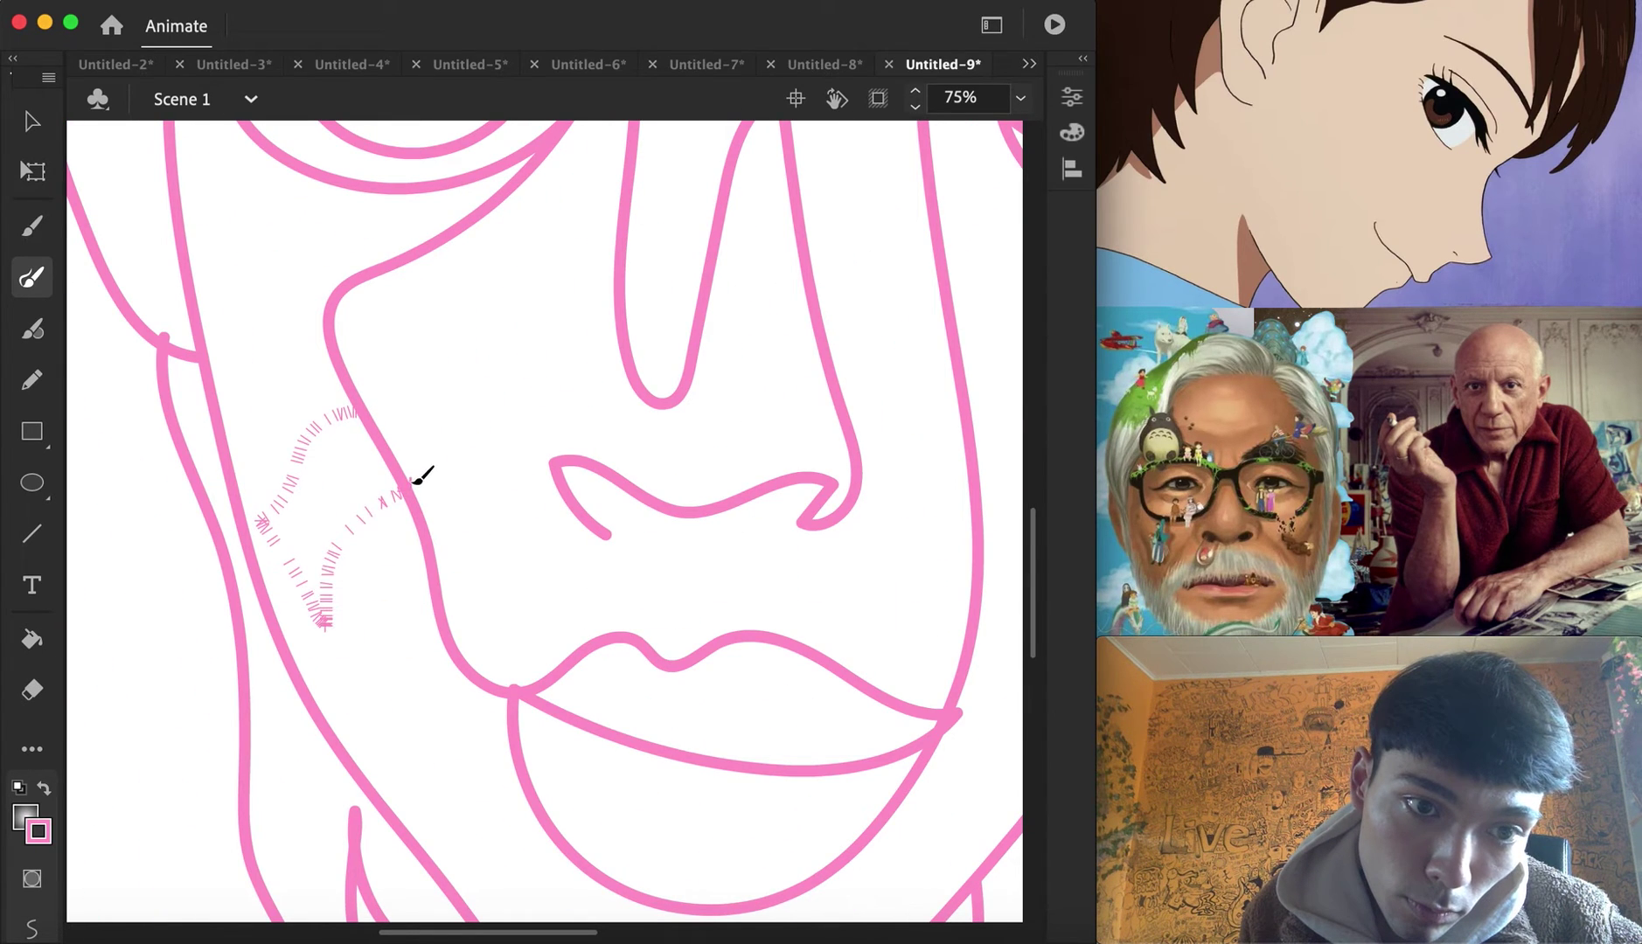
pyautogui.moveTo(422, 477); pyautogui.dragTo(418, 480)
pyautogui.moveTo(340, 443)
pyautogui.mouseDown()
pyautogui.moveTo(367, 468)
pyautogui.moveTo(349, 442)
pyautogui.mouseUp()
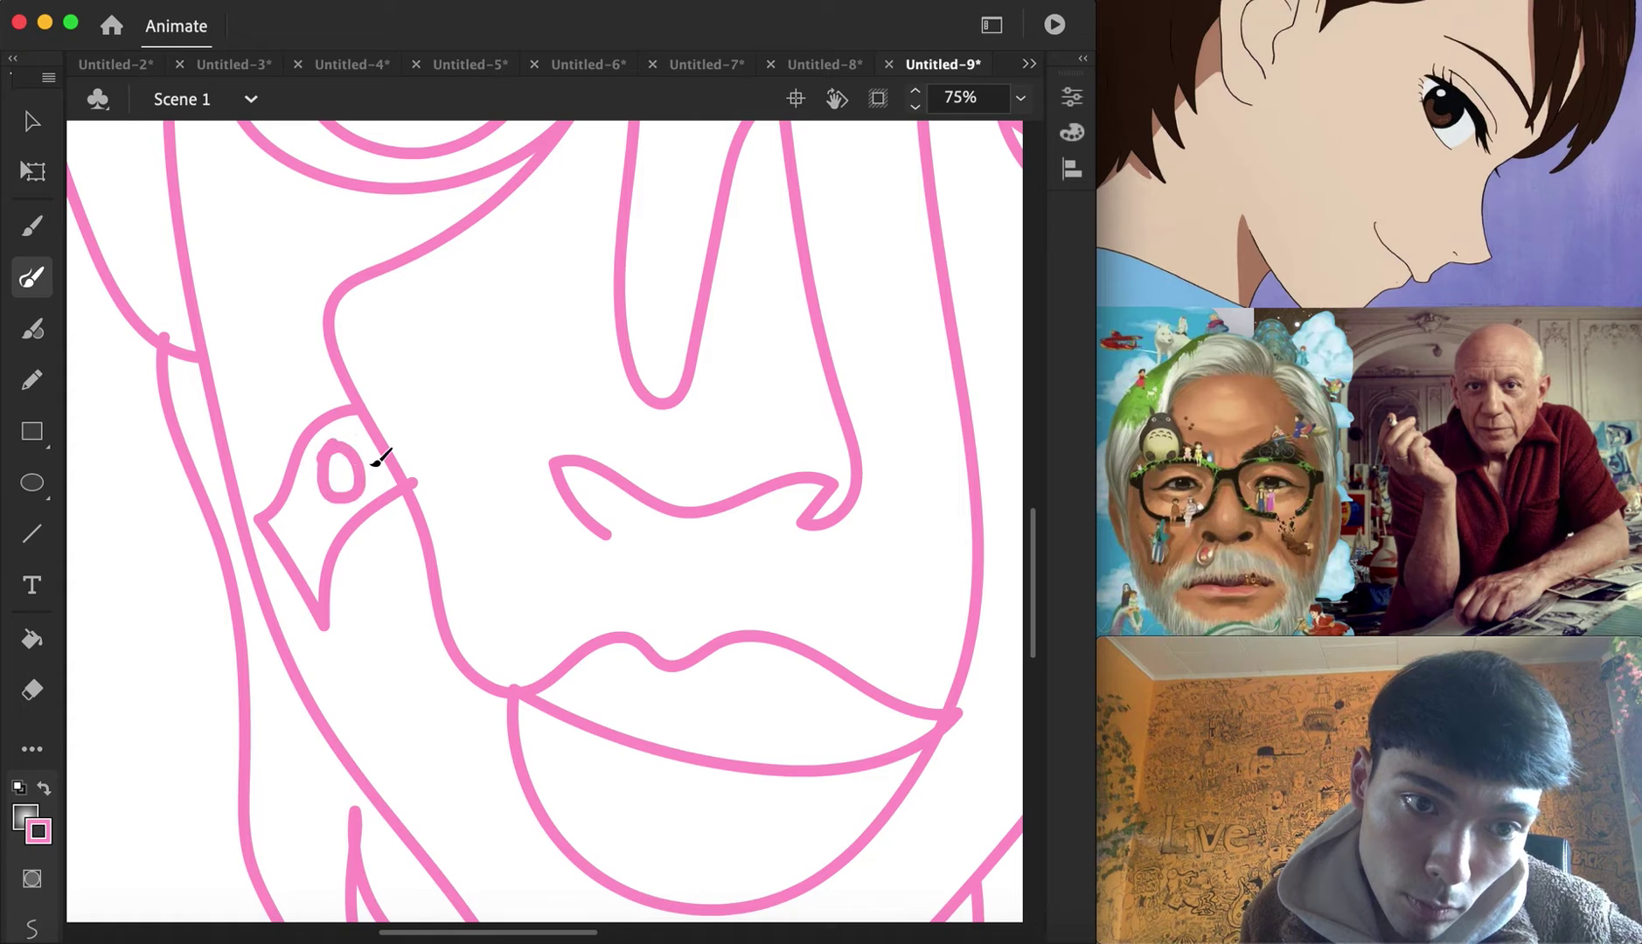
pyautogui.scroll(15, 607, 469)
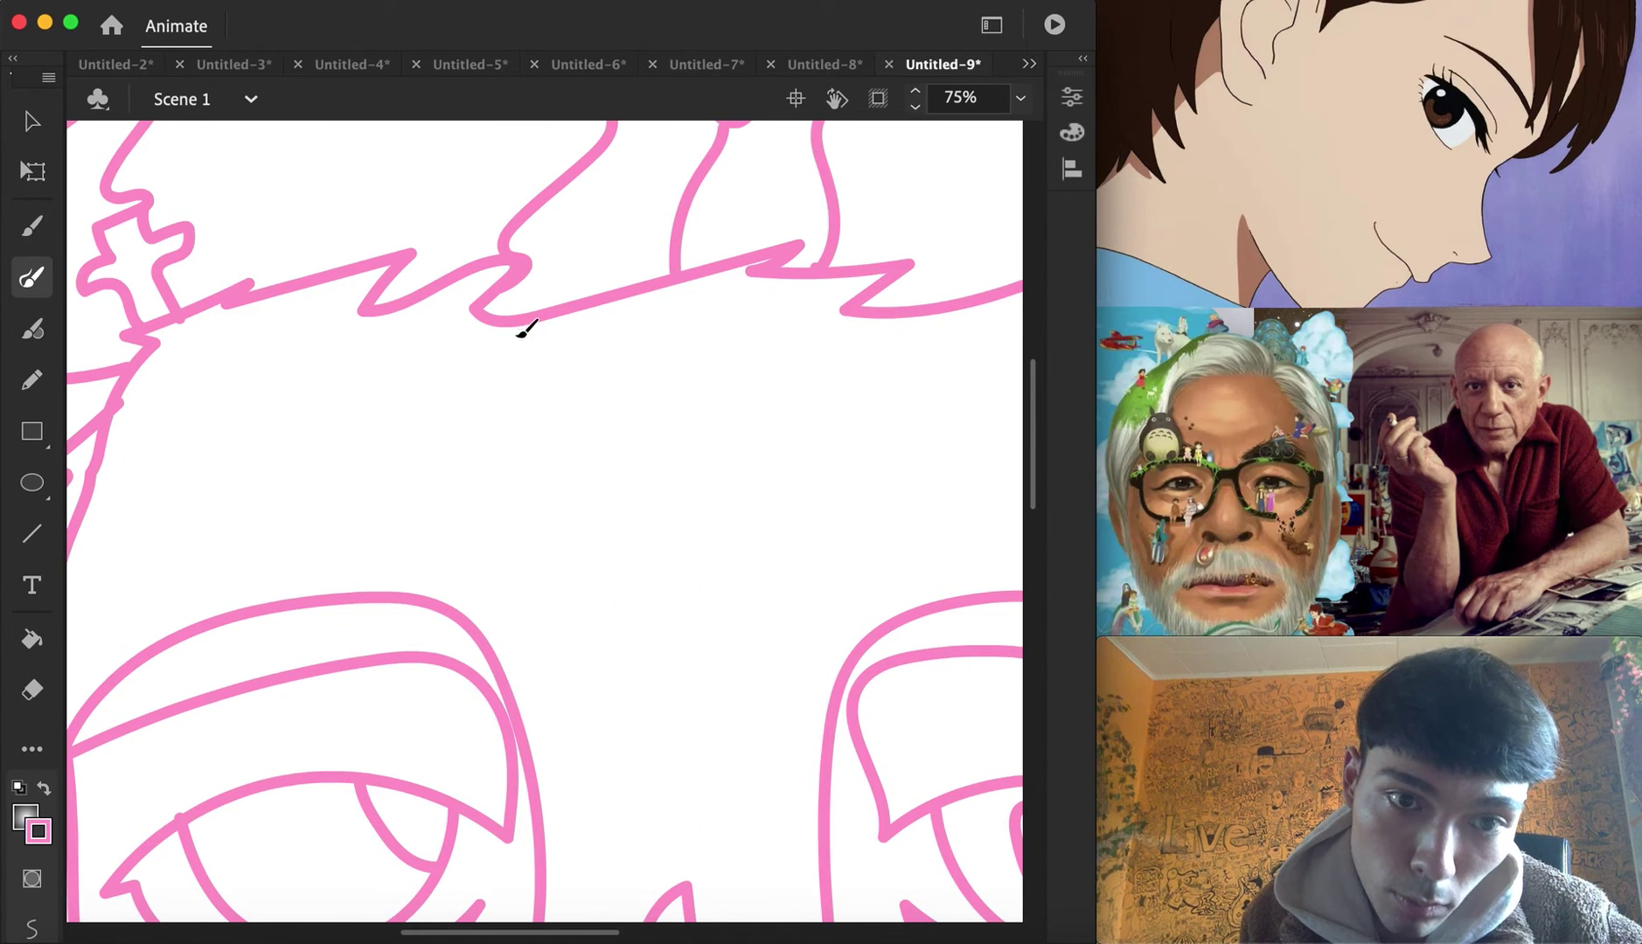
pyautogui.moveTo(610, 398); pyautogui.dragTo(609, 438)
pyautogui.press('super+z')
pyautogui.press('super+z')
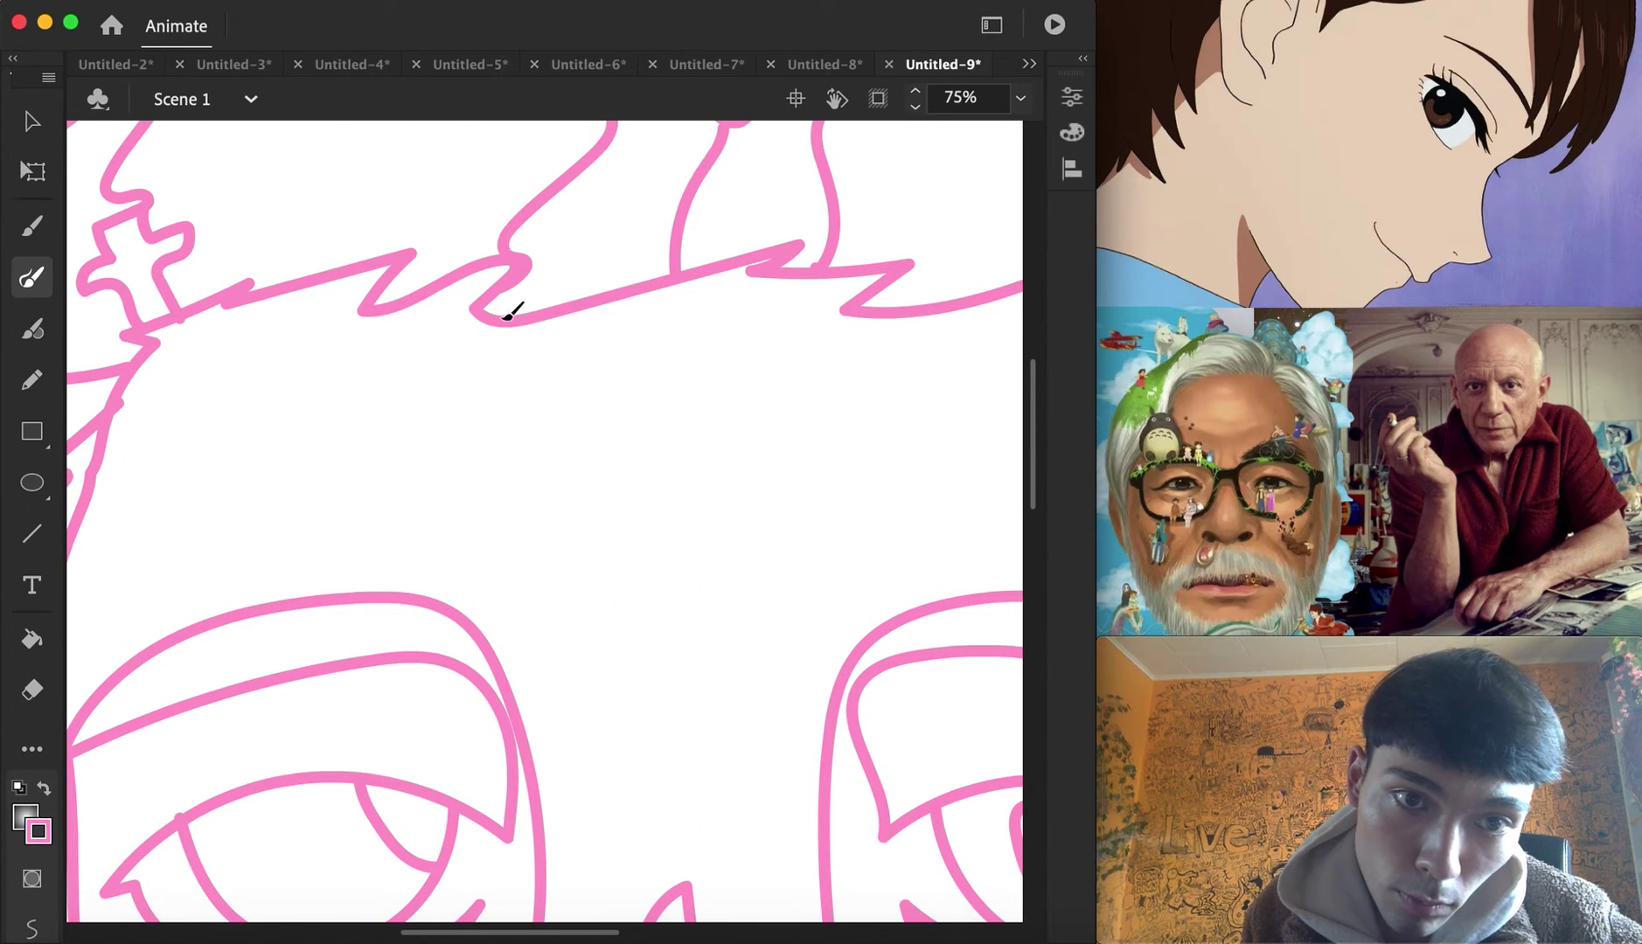
pyautogui.moveTo(505, 325)
pyautogui.mouseDown()
pyautogui.moveTo(729, 397)
pyautogui.moveTo(893, 317)
pyautogui.mouseUp()
pyautogui.press('super+z')
# Draw a cloud outline under the central hairline and scatter short slanted raindrops beneath it across the forehead
pyautogui.scroll(5, 651, 399)
pyautogui.hscroll(3, 651, 399)
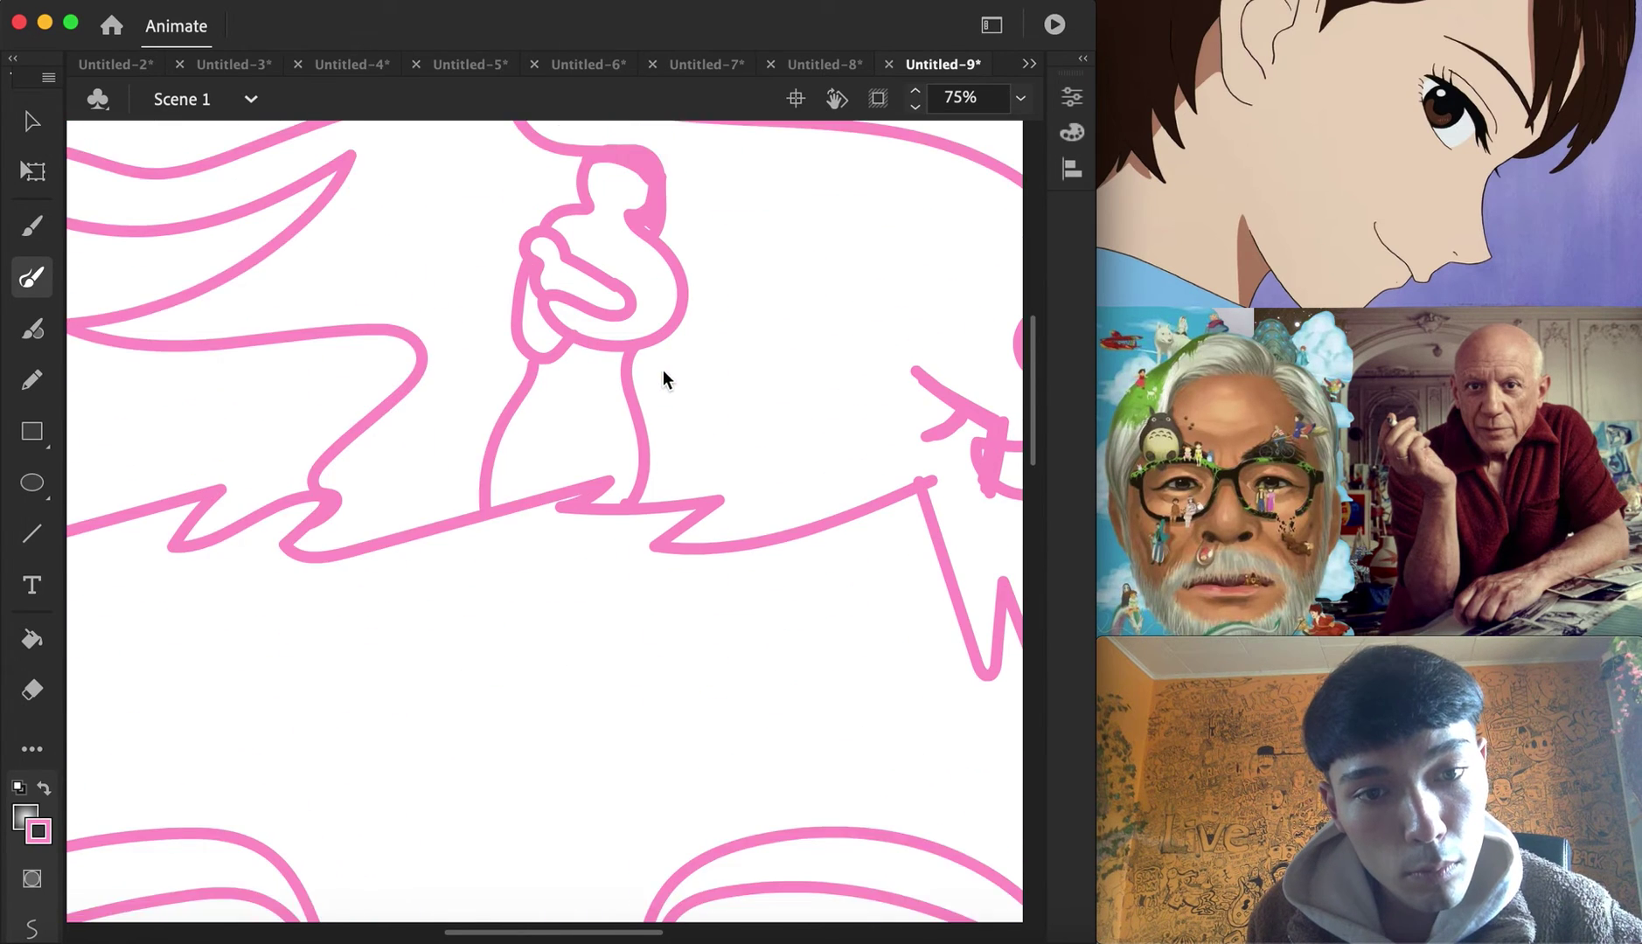
pyautogui.moveTo(568, 500); pyautogui.dragTo(721, 473)
pyautogui.moveTo(320, 571); pyautogui.dragTo(310, 602)
pyautogui.moveTo(377, 668); pyautogui.dragTo(367, 697)
pyautogui.moveTo(540, 562); pyautogui.dragTo(533, 592)
pyautogui.moveTo(490, 692); pyautogui.dragTo(481, 722)
pyautogui.moveTo(671, 566); pyautogui.dragTo(662, 597)
pyautogui.moveTo(603, 719); pyautogui.dragTo(601, 724)
# Draw two nested elongated loops inside the right ear
pyautogui.hscroll(5, 745, 678)
pyautogui.scroll(-10, 699, 645)
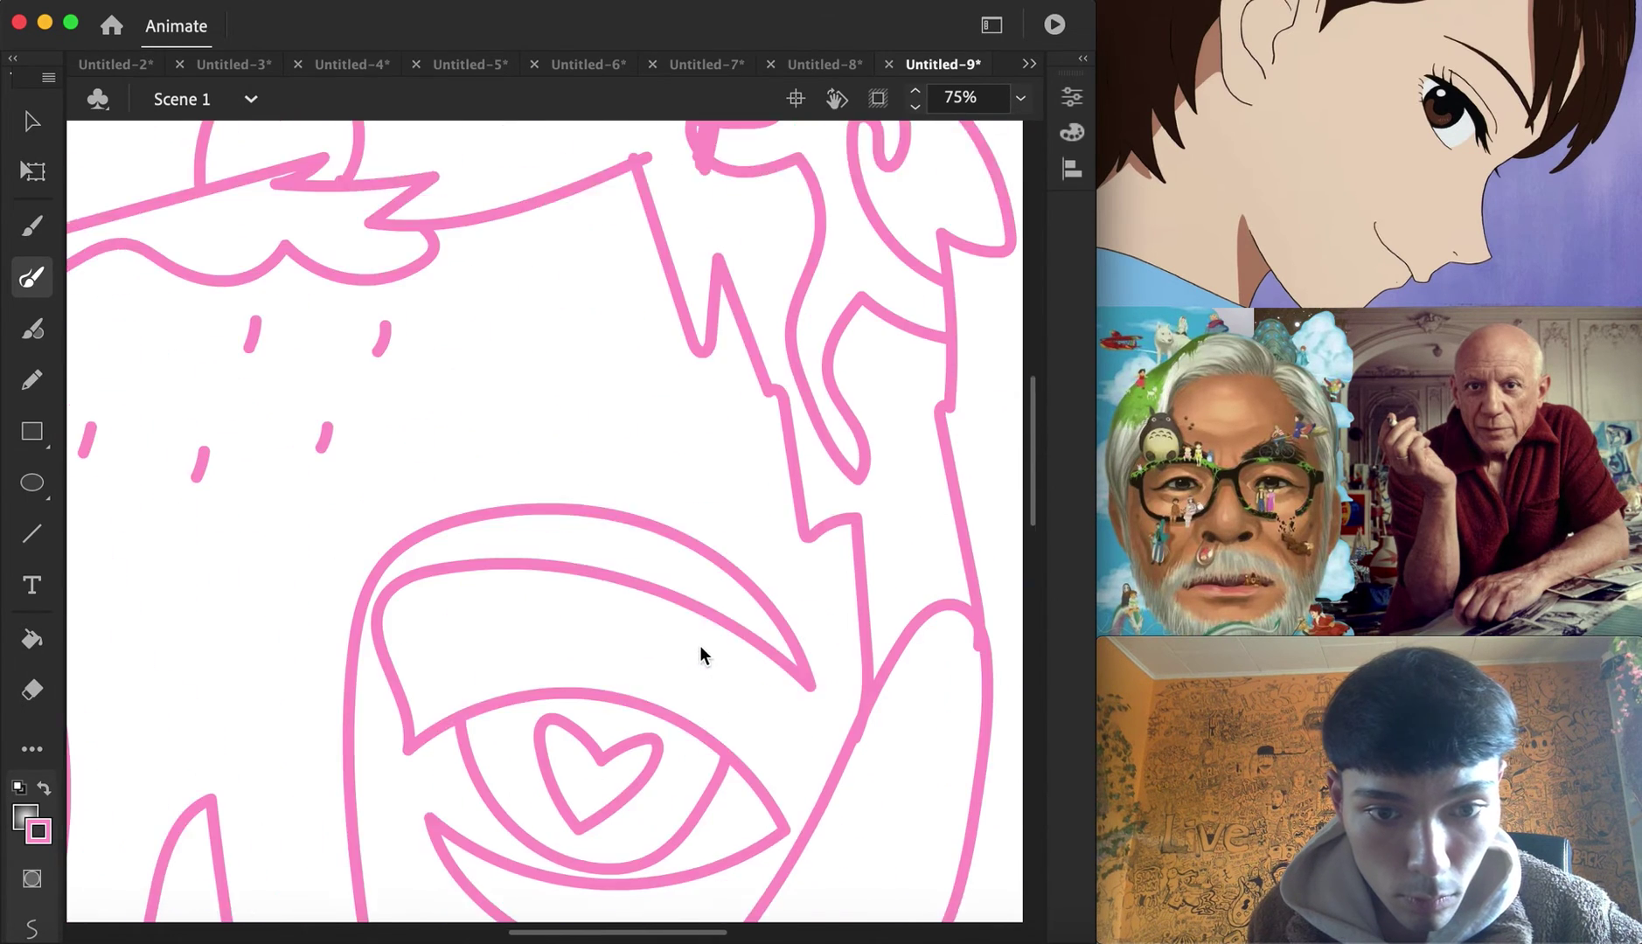
pyautogui.scroll(-3, 780, 731)
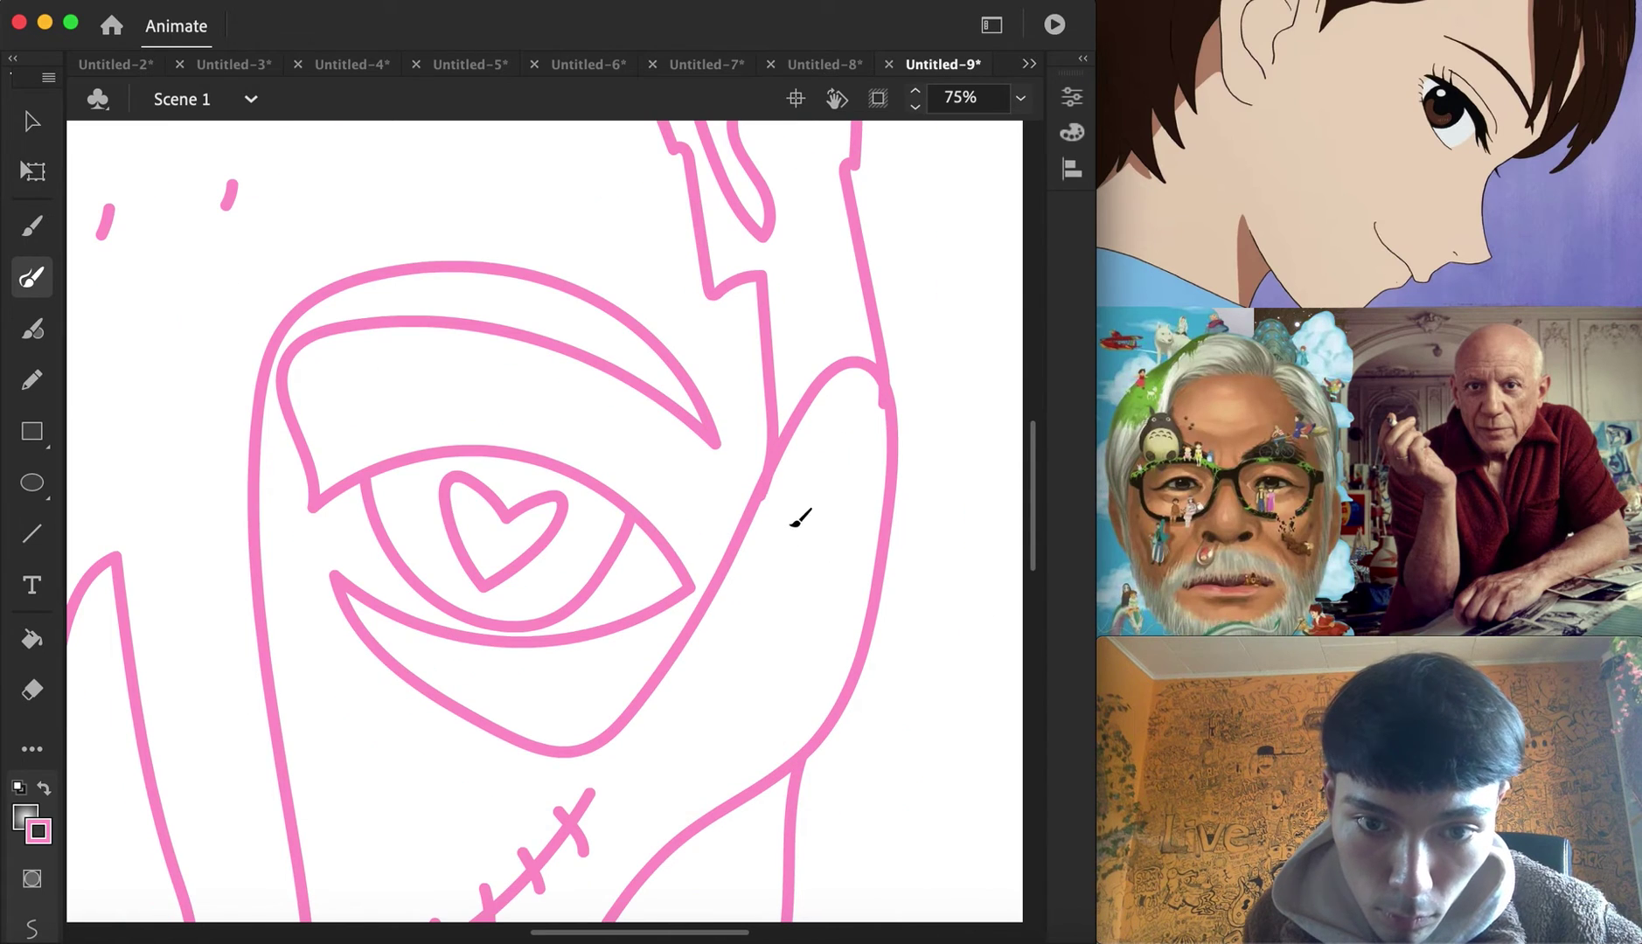
pyautogui.moveTo(783, 529); pyautogui.dragTo(845, 553)
pyautogui.moveTo(812, 481)
pyautogui.mouseDown()
pyautogui.moveTo(821, 516)
pyautogui.moveTo(777, 645)
pyautogui.moveTo(830, 529)
pyautogui.mouseUp()
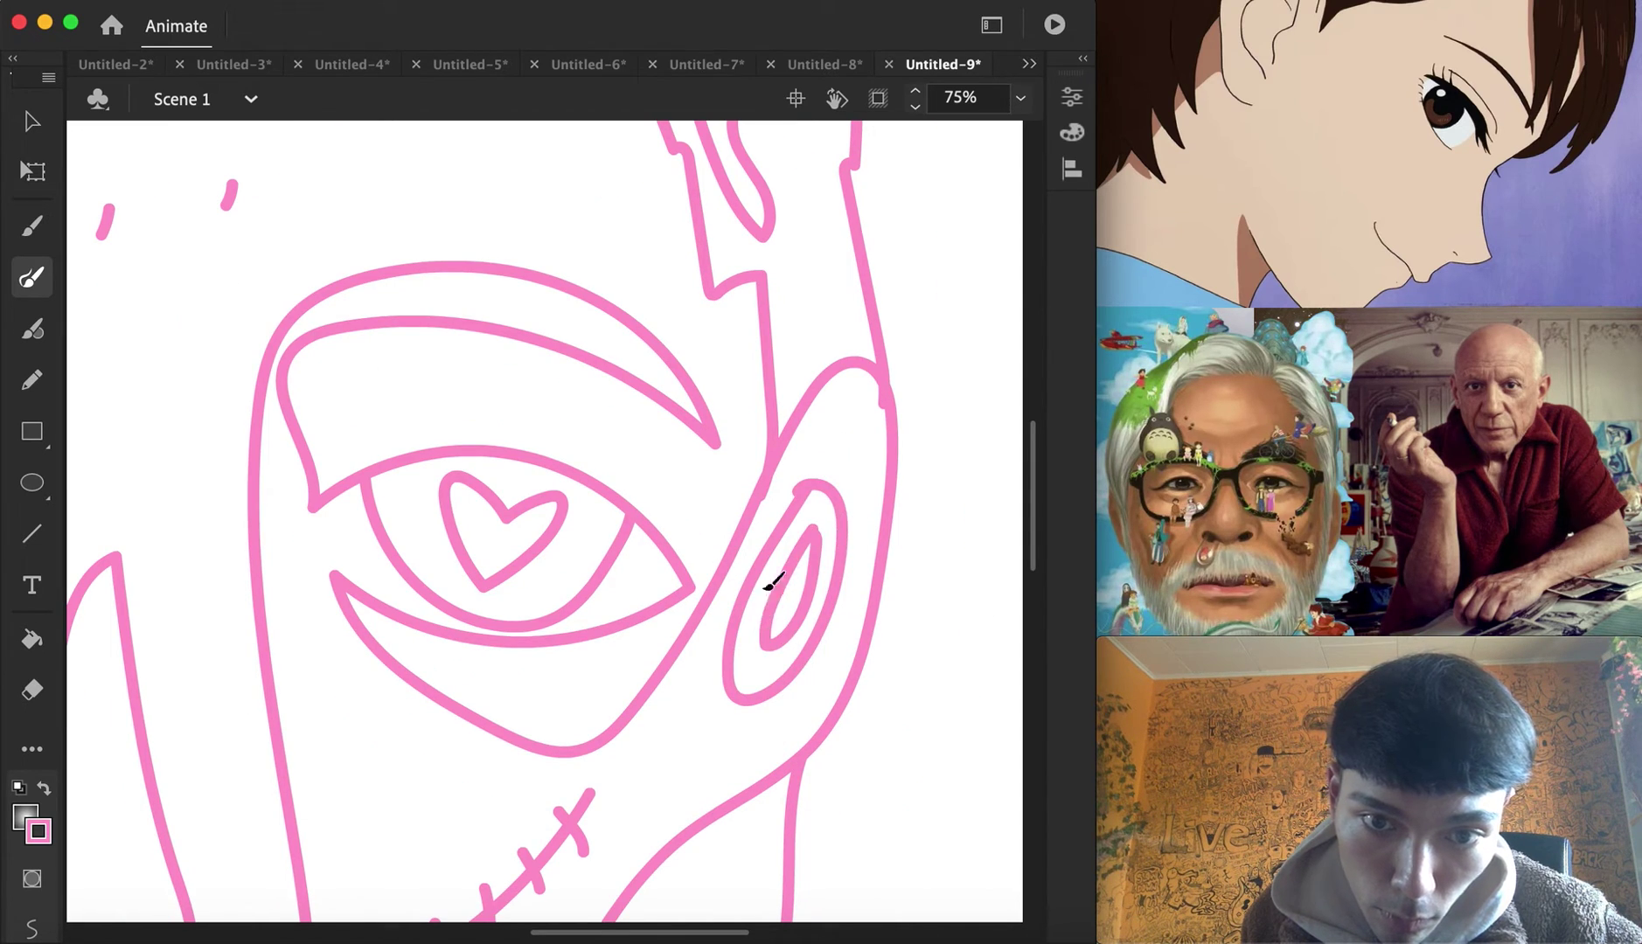
# Draw a small standing stick figure with a round head on the tip of the nose line between the eyes
pyautogui.hscroll(-5, 769, 581)
pyautogui.scroll(3, 760, 575)
pyautogui.scroll(-5, 590, 584)
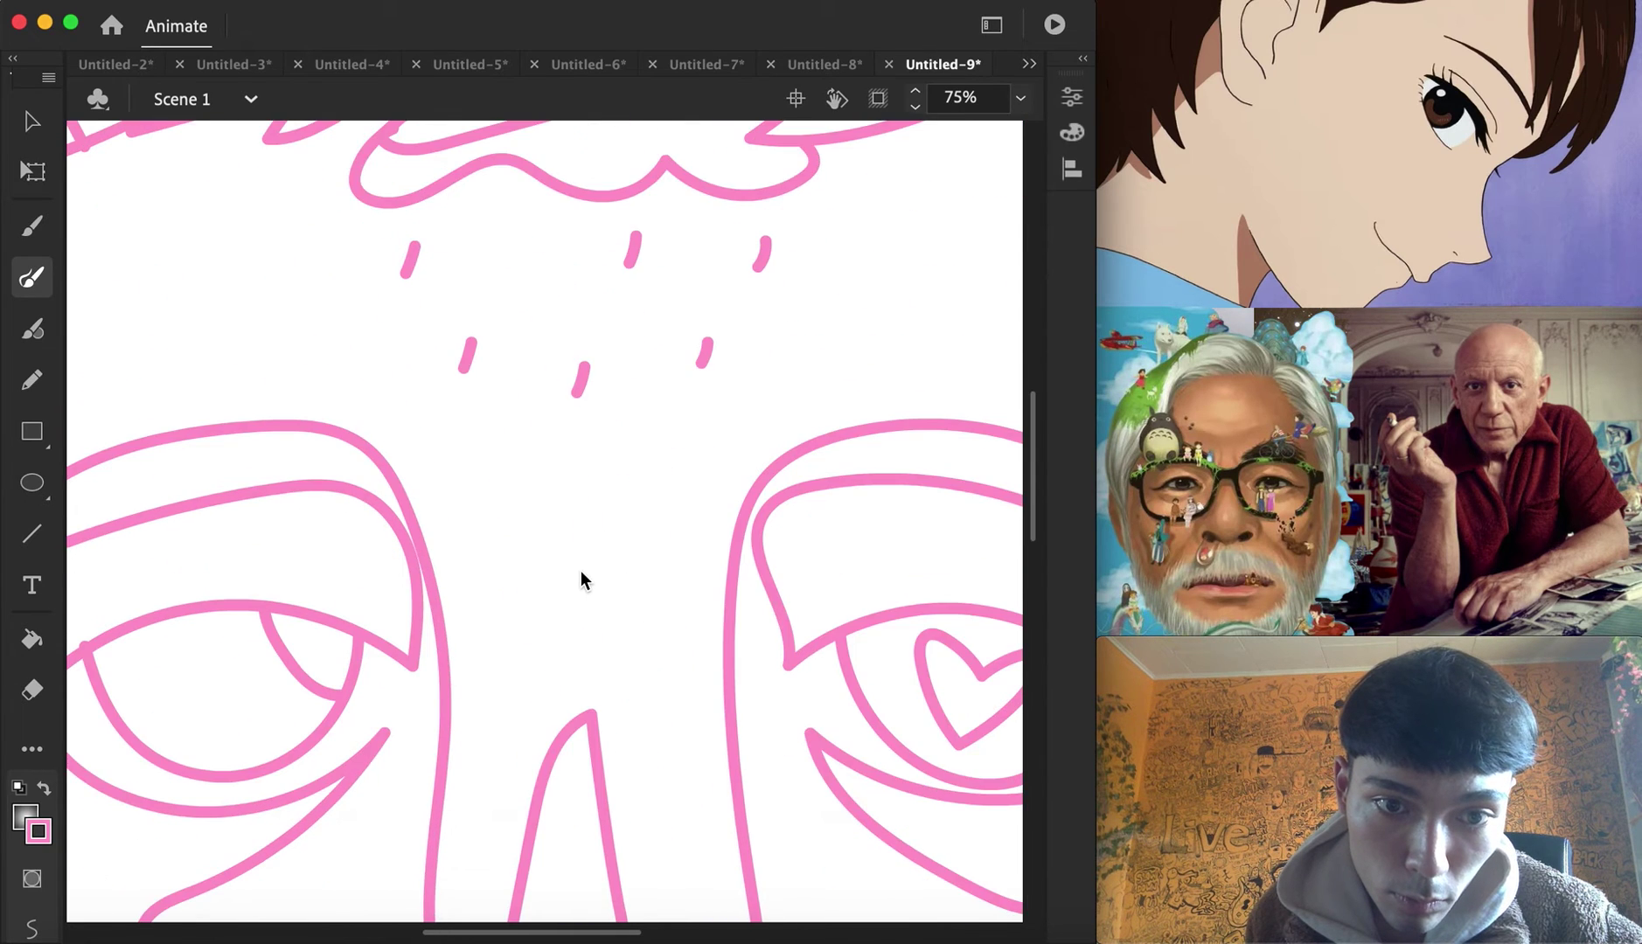
pyautogui.moveTo(599, 637)
pyautogui.mouseDown()
pyautogui.moveTo(599, 541)
pyautogui.moveTo(618, 573)
pyautogui.moveTo(553, 580)
pyautogui.mouseUp()
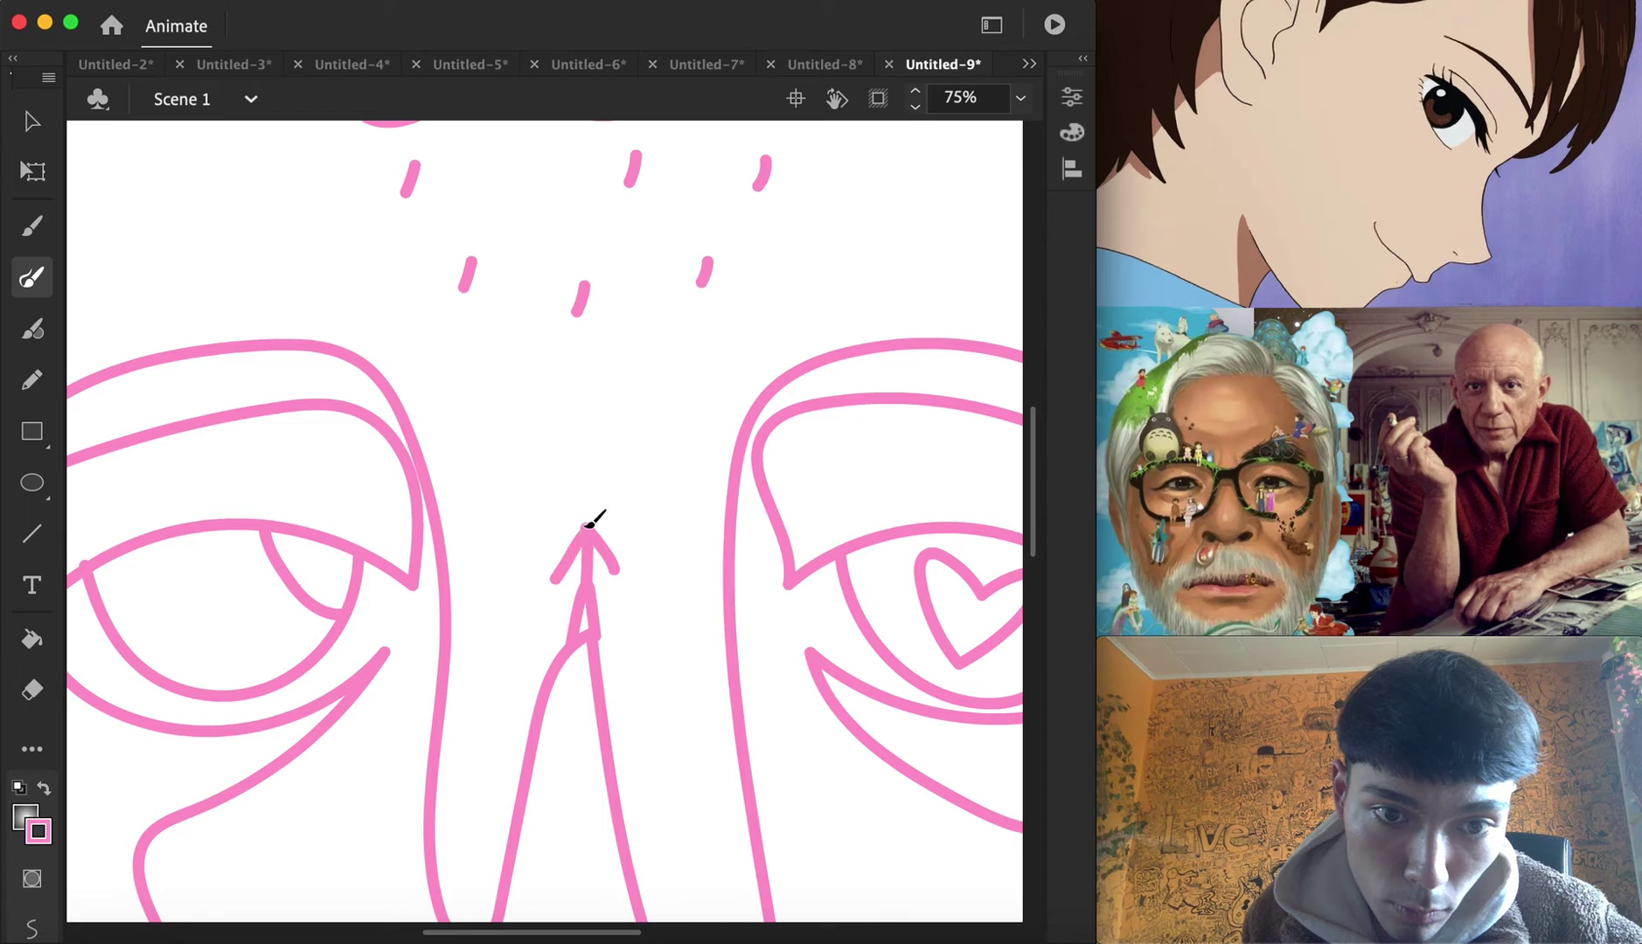
pyautogui.moveTo(583, 514); pyautogui.dragTo(583, 509)
pyautogui.scroll(7, 606, 500)
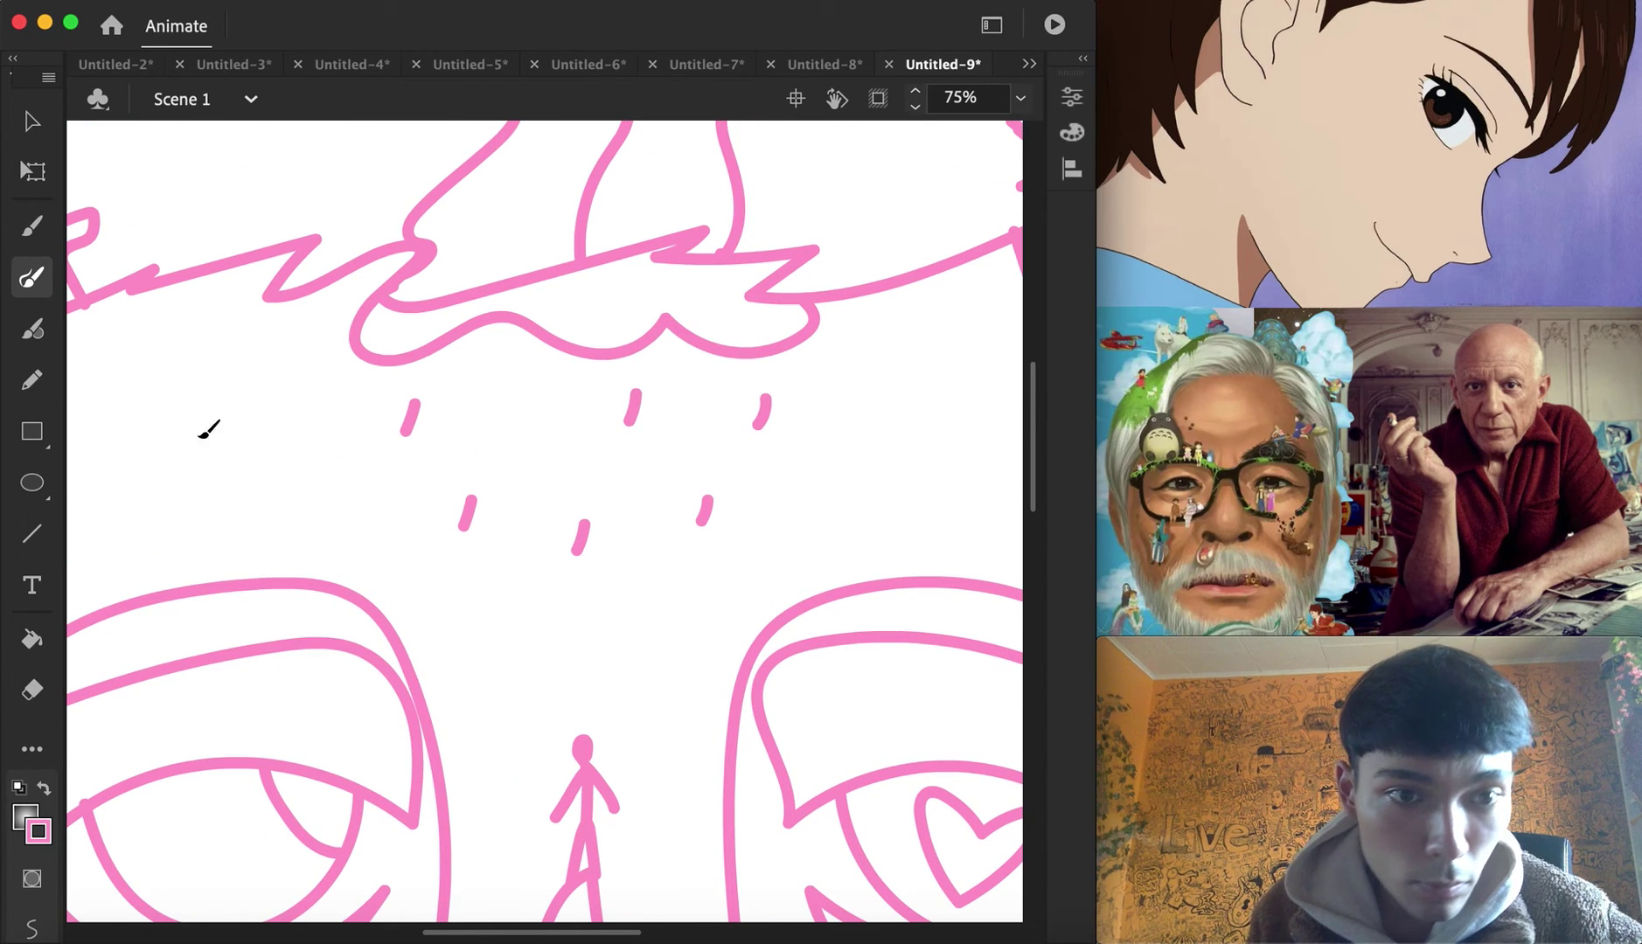
# Delete the hairline segments running between the cloud and the seated figure, and straighten the short line joining the figure to the cloud's right end
pyautogui.press('v')
pyautogui.click(420, 306)
pyautogui.press('Delete')
pyautogui.click(535, 277)
pyautogui.press('Delete')
pyautogui.click(691, 262)
pyautogui.press('Delete')
pyautogui.scroll(9, 760, 304)
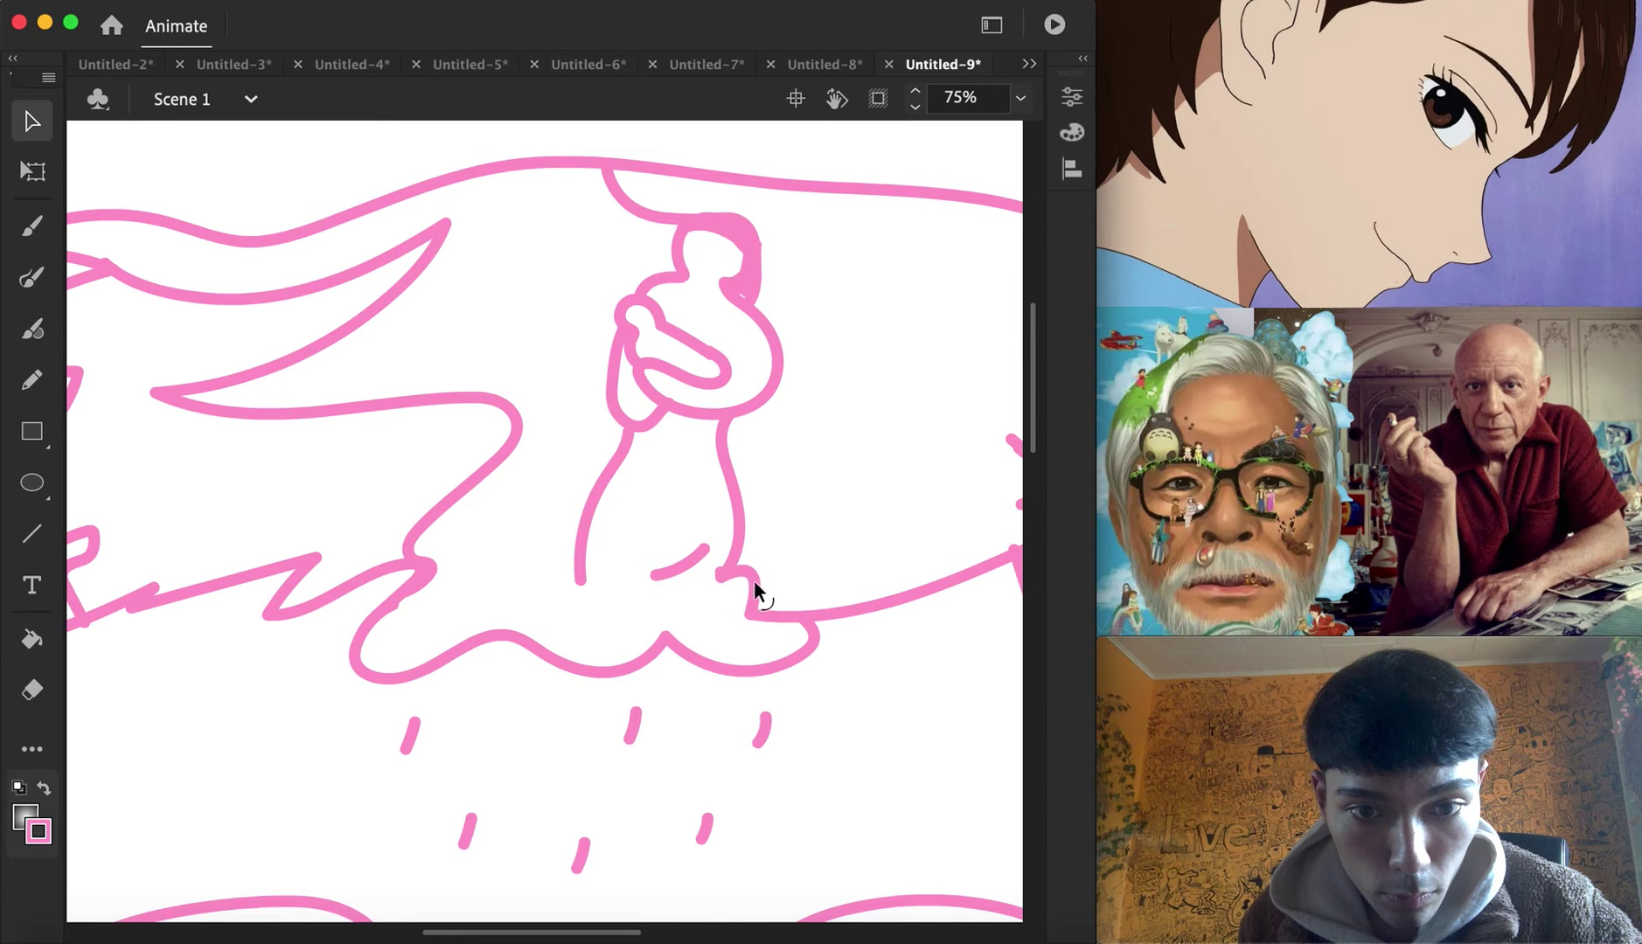
pyautogui.moveTo(750, 585); pyautogui.dragTo(757, 592)
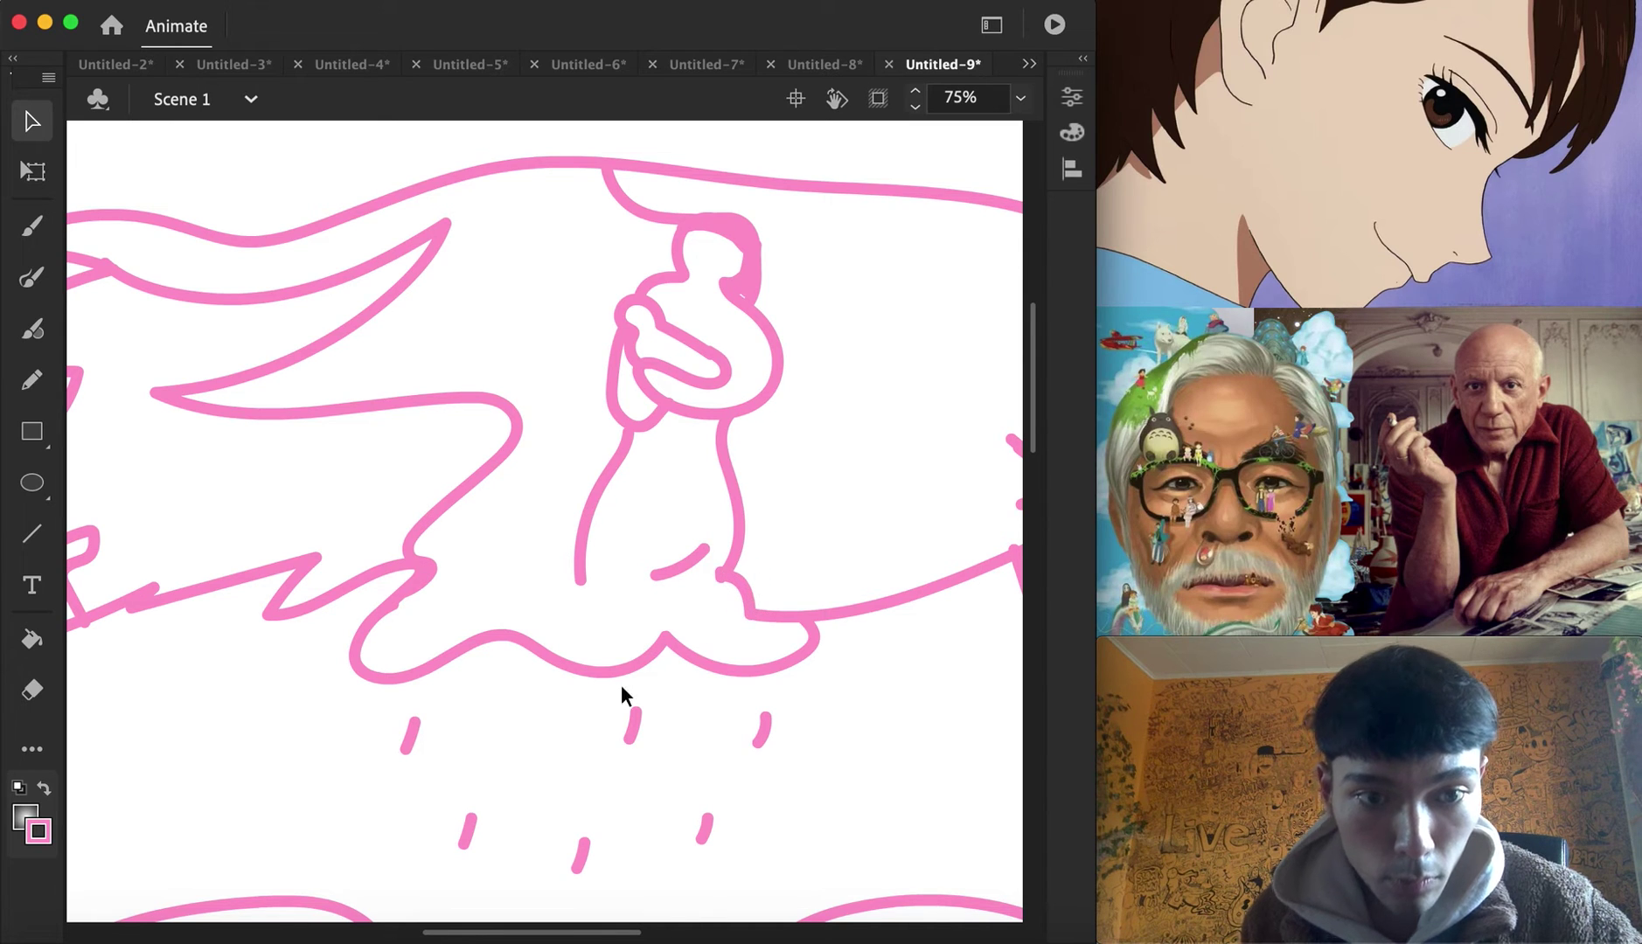
# Fill the long hair strands on both sides of the jaw and the large hair area above the right eye with light pink
pyautogui.click(1020, 99)
pyautogui.click(1049, 160)
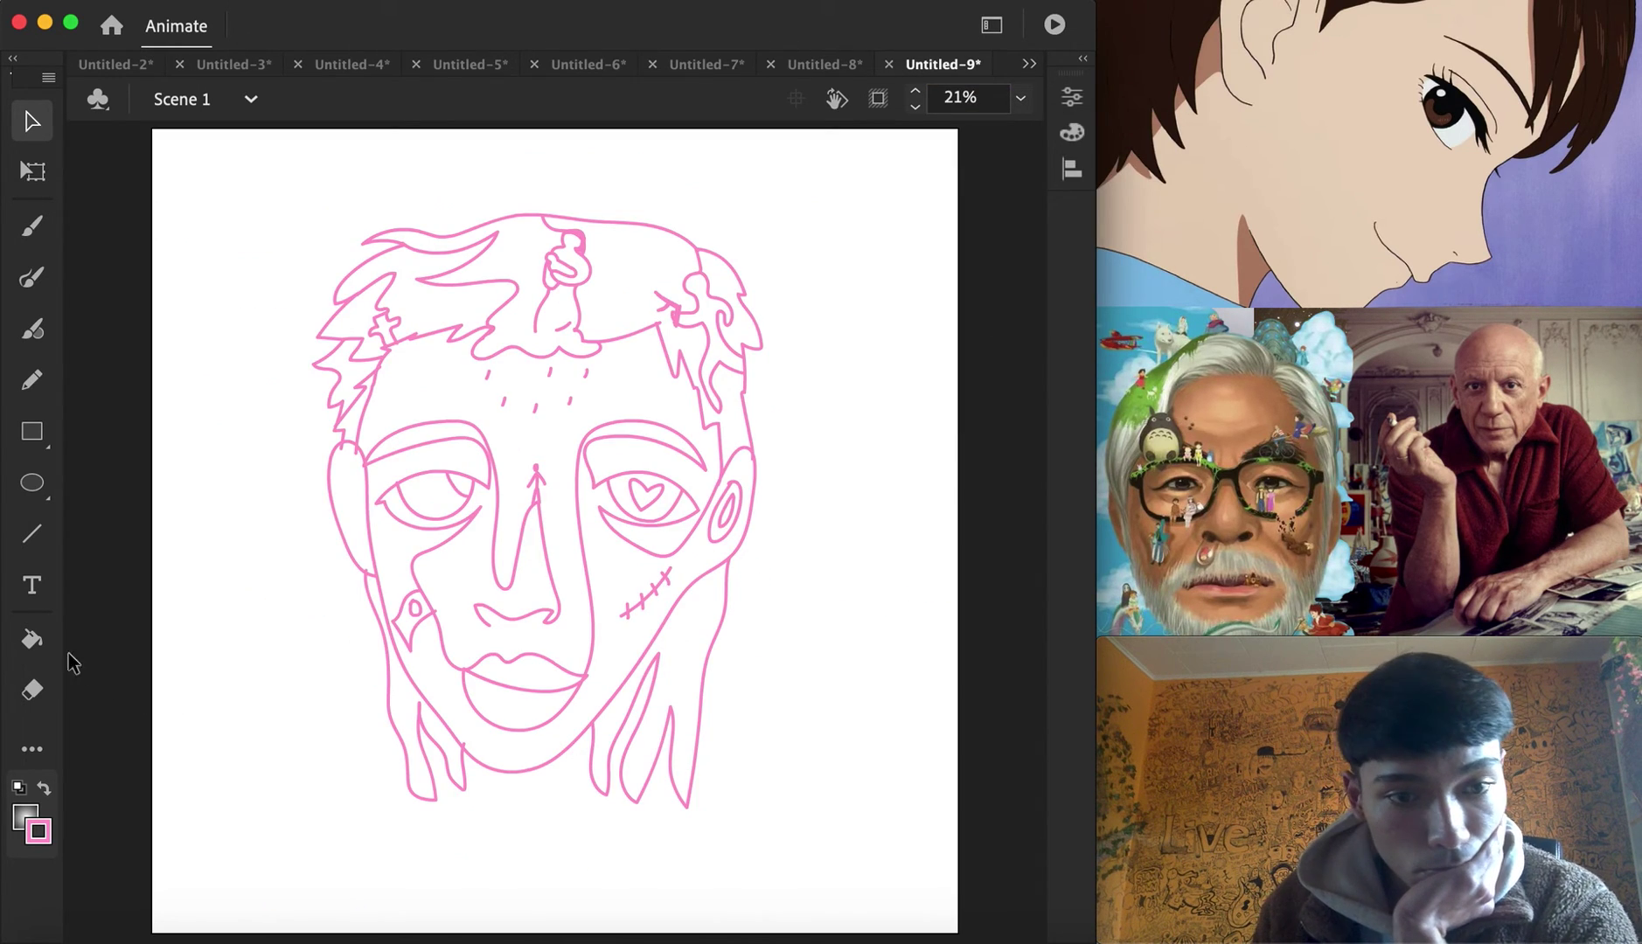
pyautogui.click(31, 648)
pyautogui.click(395, 688)
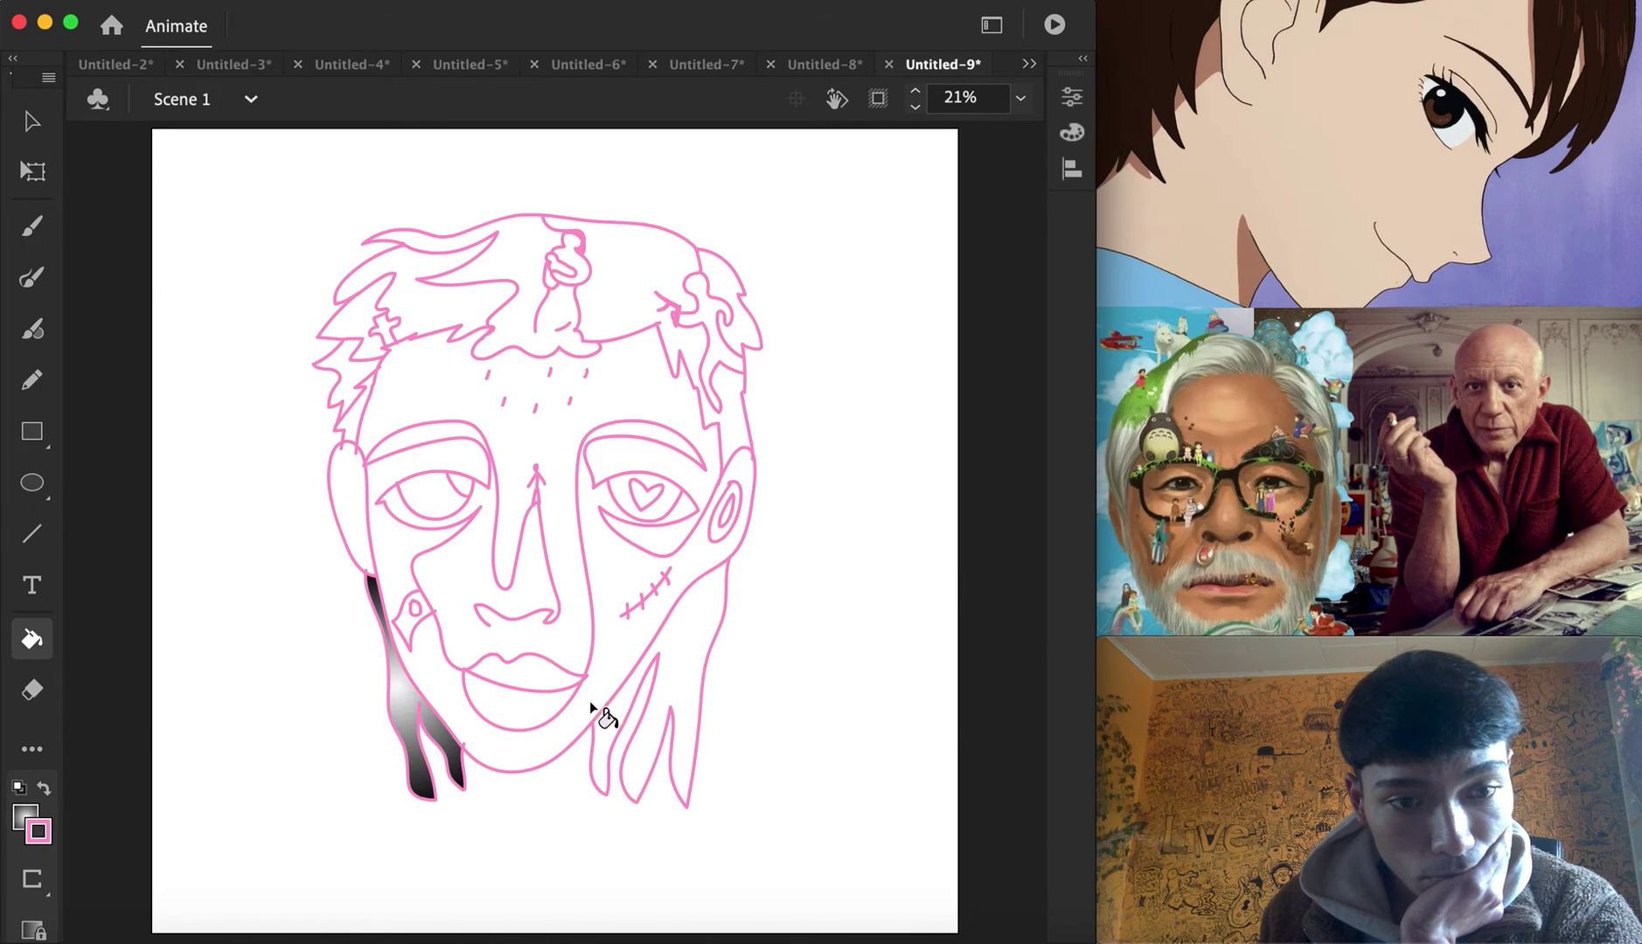
pyautogui.click(24, 819)
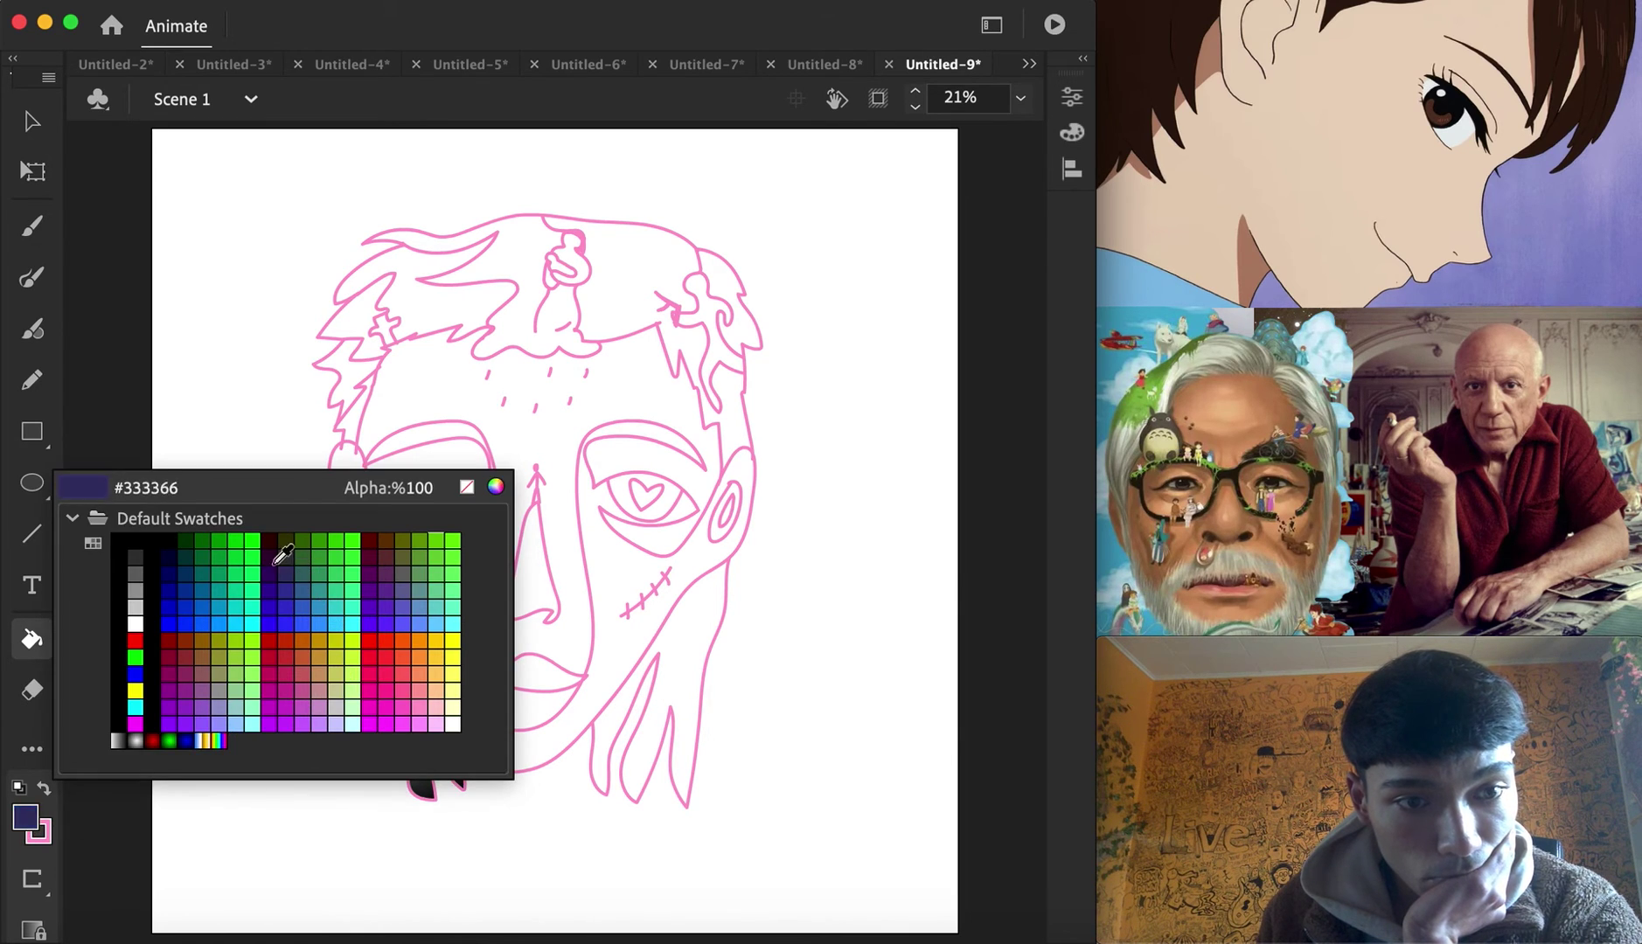
pyautogui.click(368, 696)
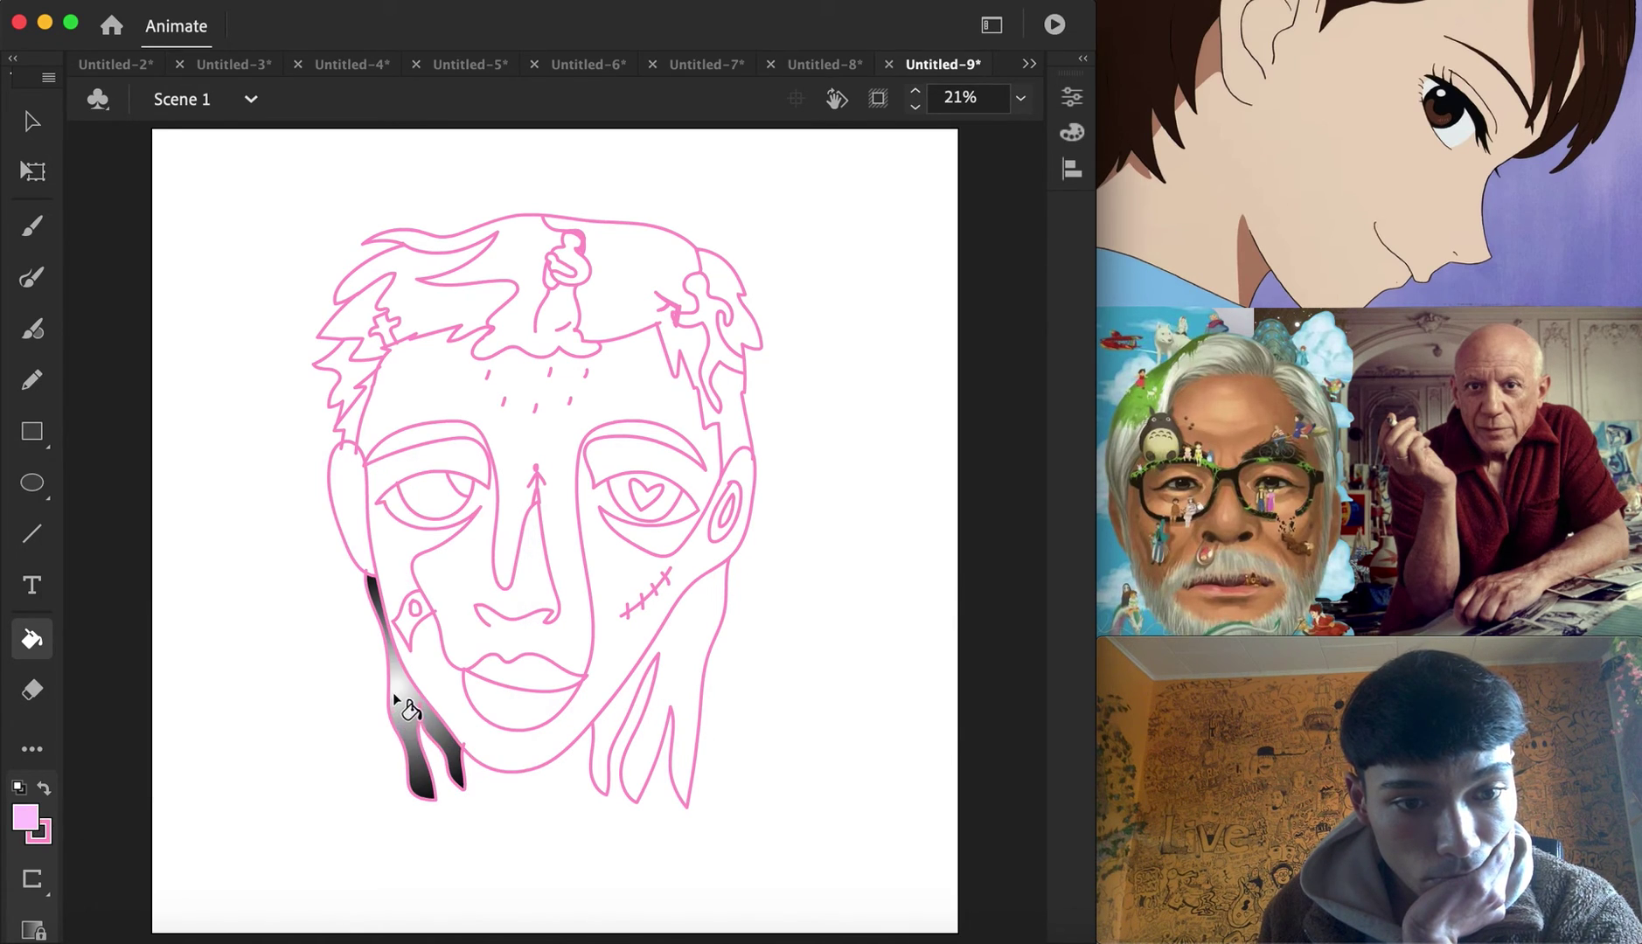
pyautogui.click(393, 692)
pyautogui.click(629, 701)
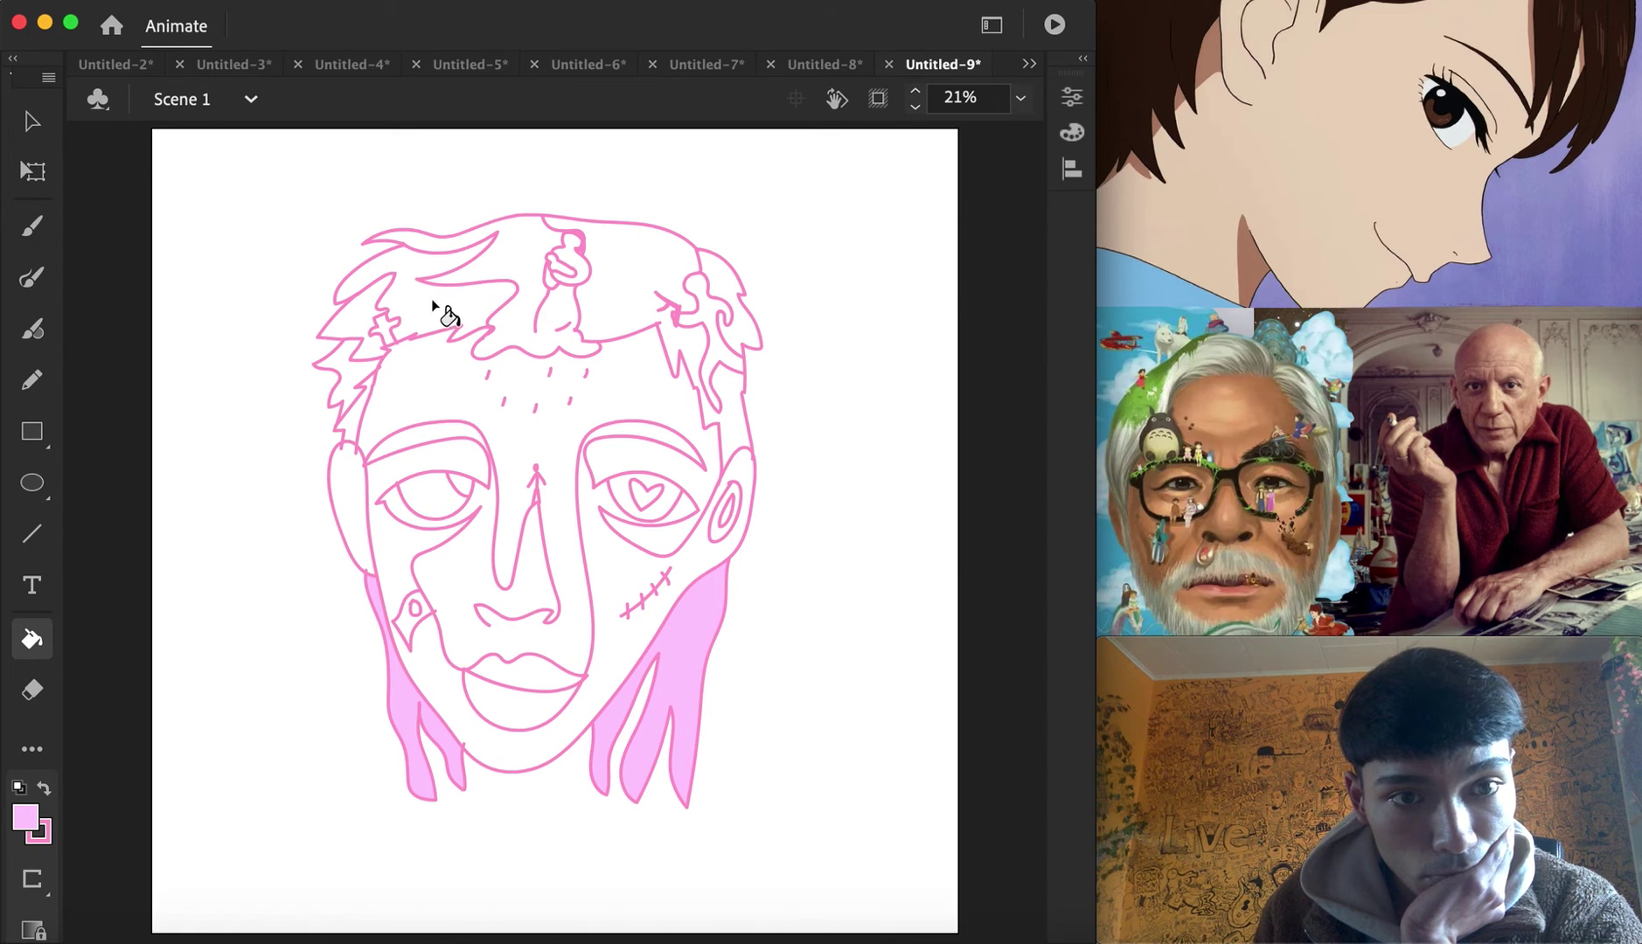
pyautogui.click(733, 413)
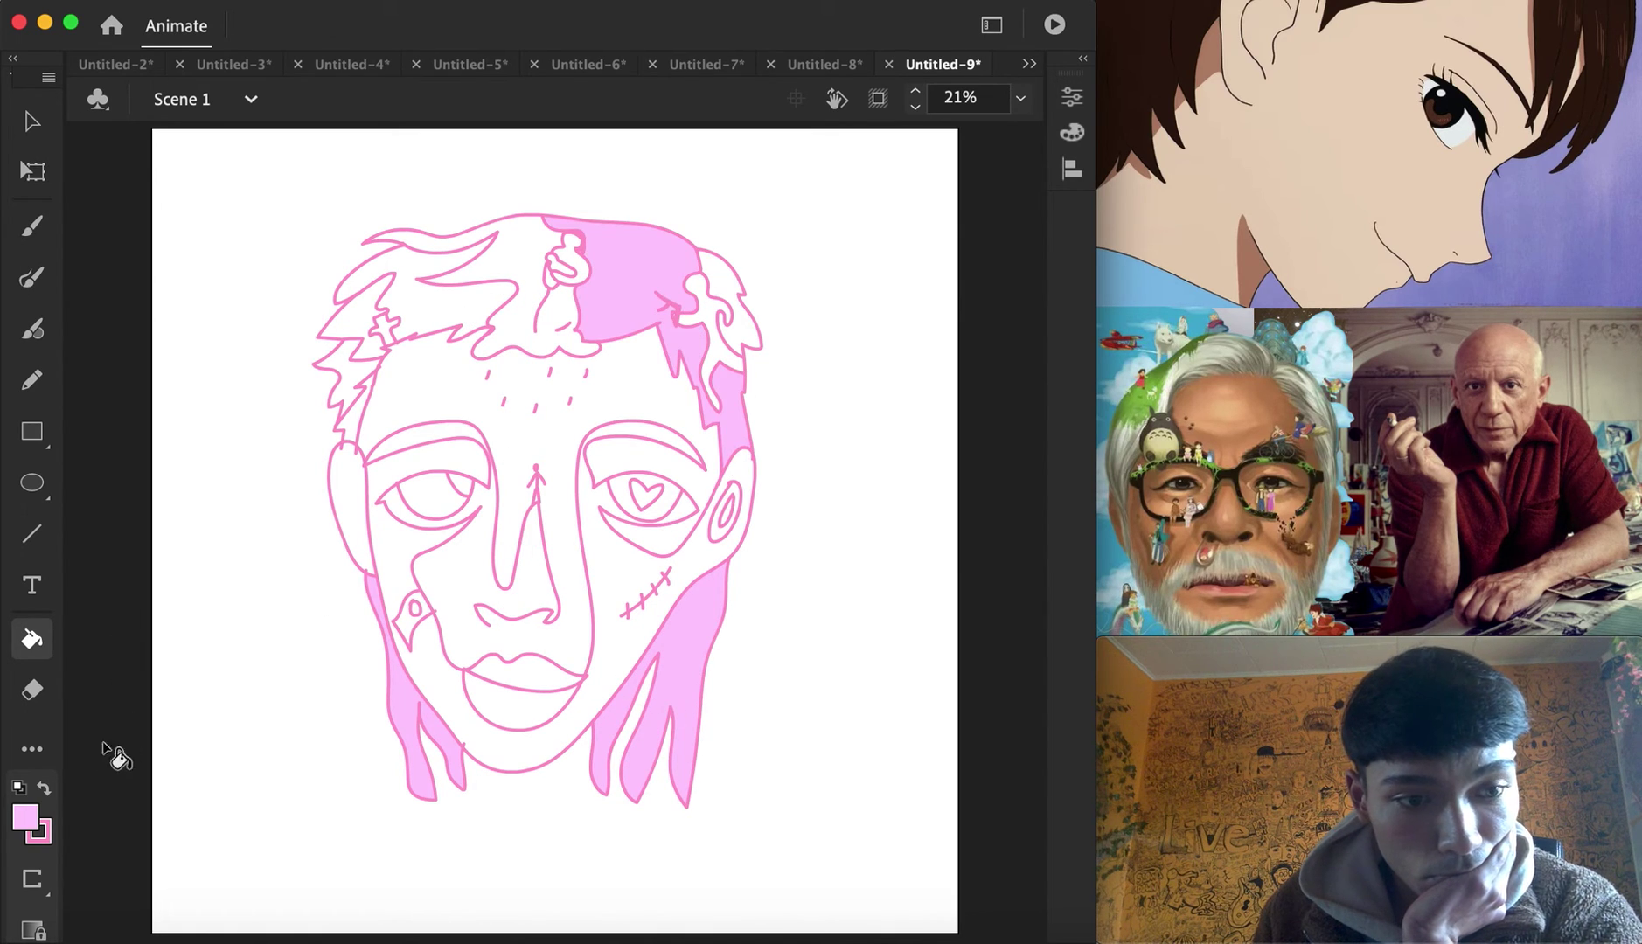
# Fill the pointed hair tips at the outer right and outer left of the head with the black-and-white radial gradient
pyautogui.click(25, 819)
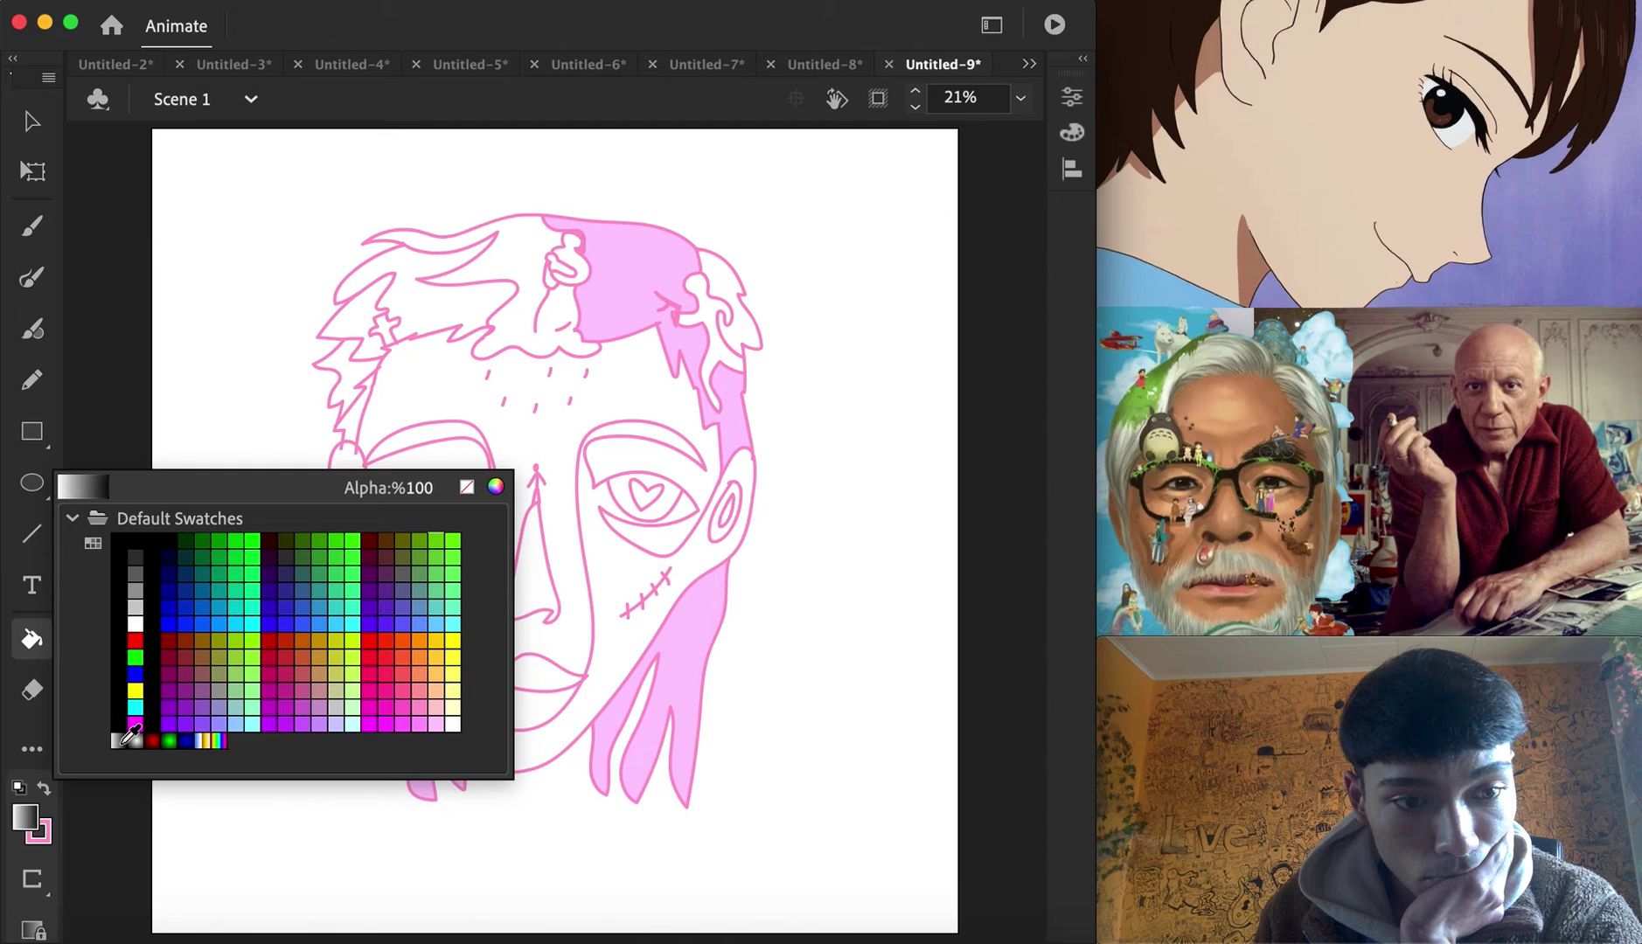
pyautogui.click(135, 741)
pyautogui.click(704, 282)
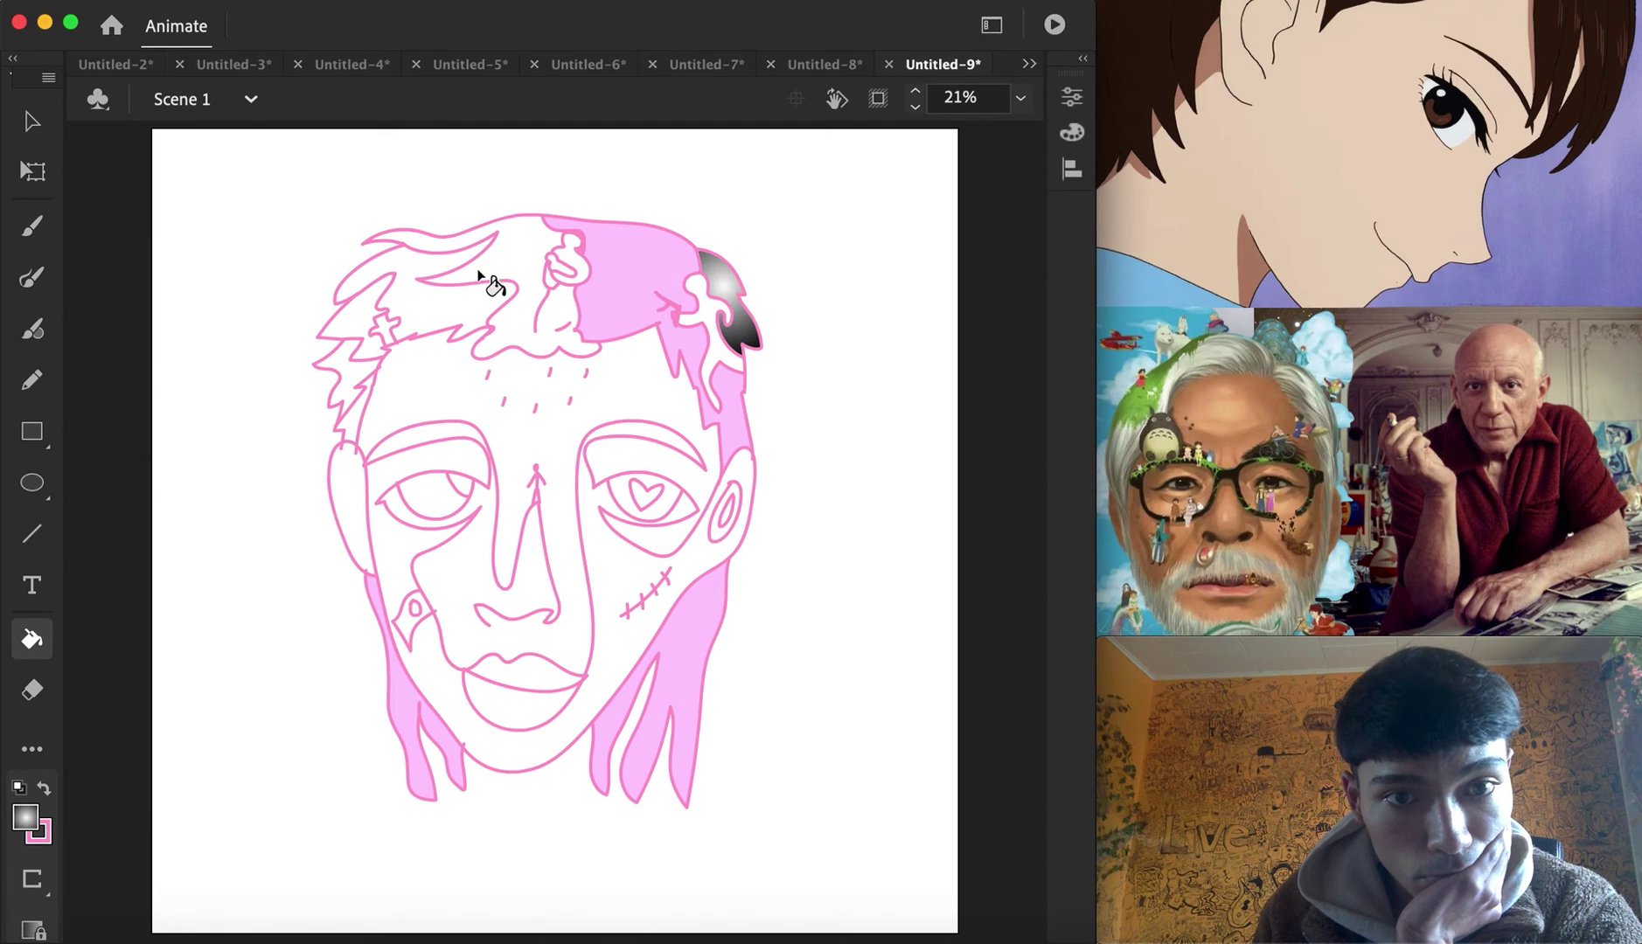
pyautogui.click(369, 321)
# Fill the right iris around the heart, the upper lip and the central hair area with hot pink
pyautogui.click(26, 820)
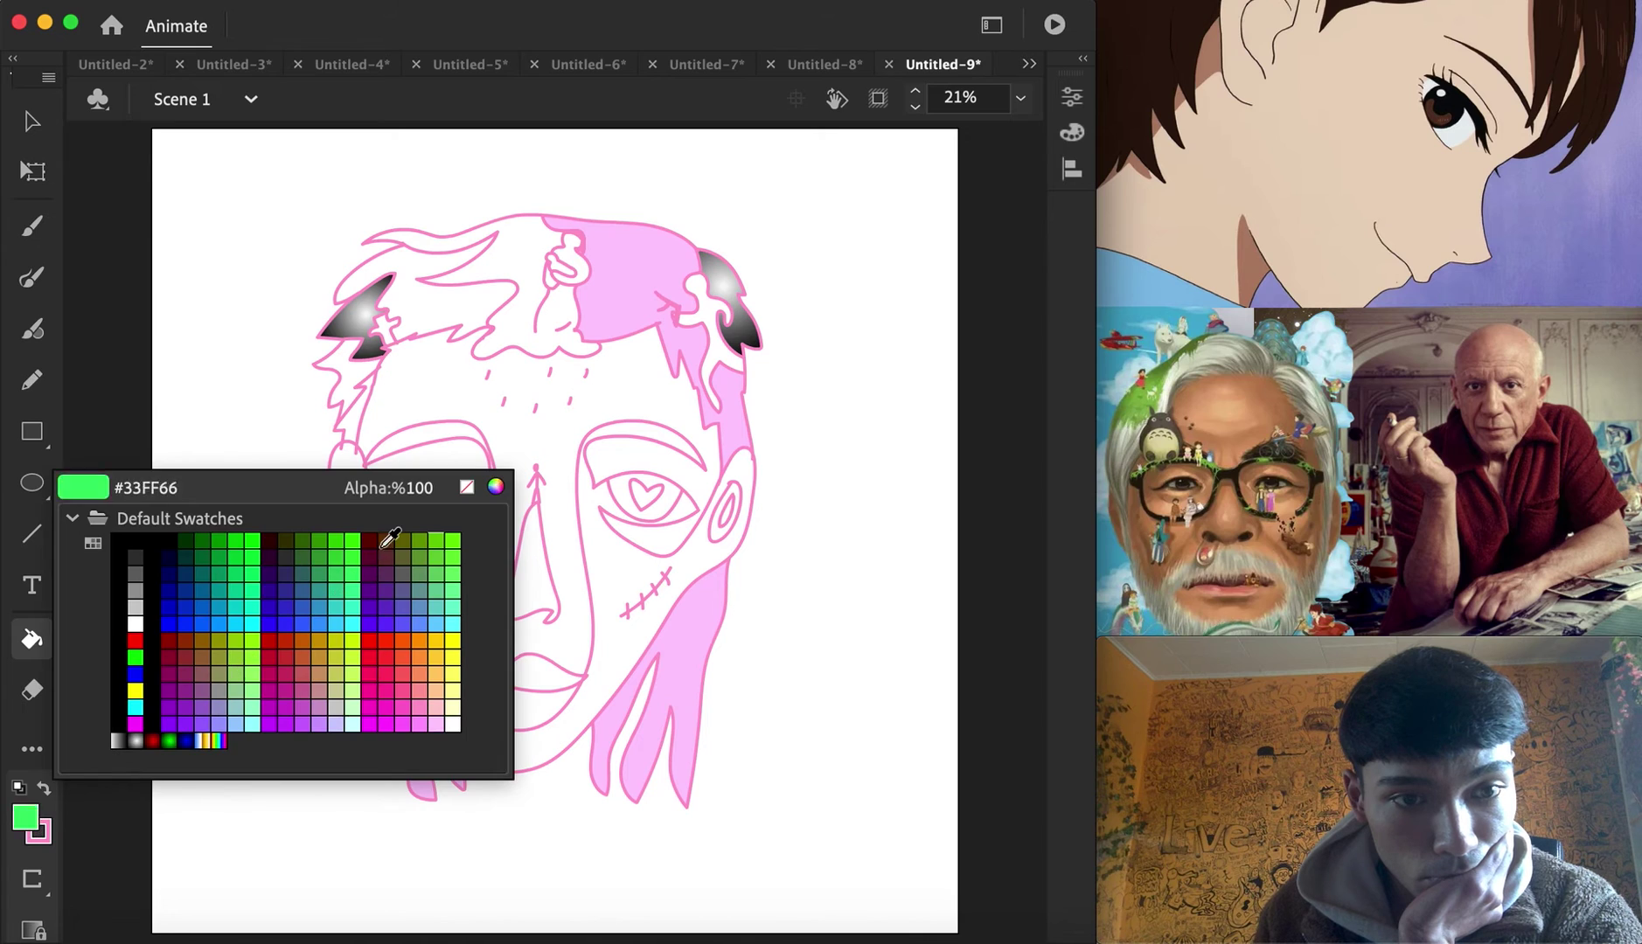
pyautogui.click(383, 688)
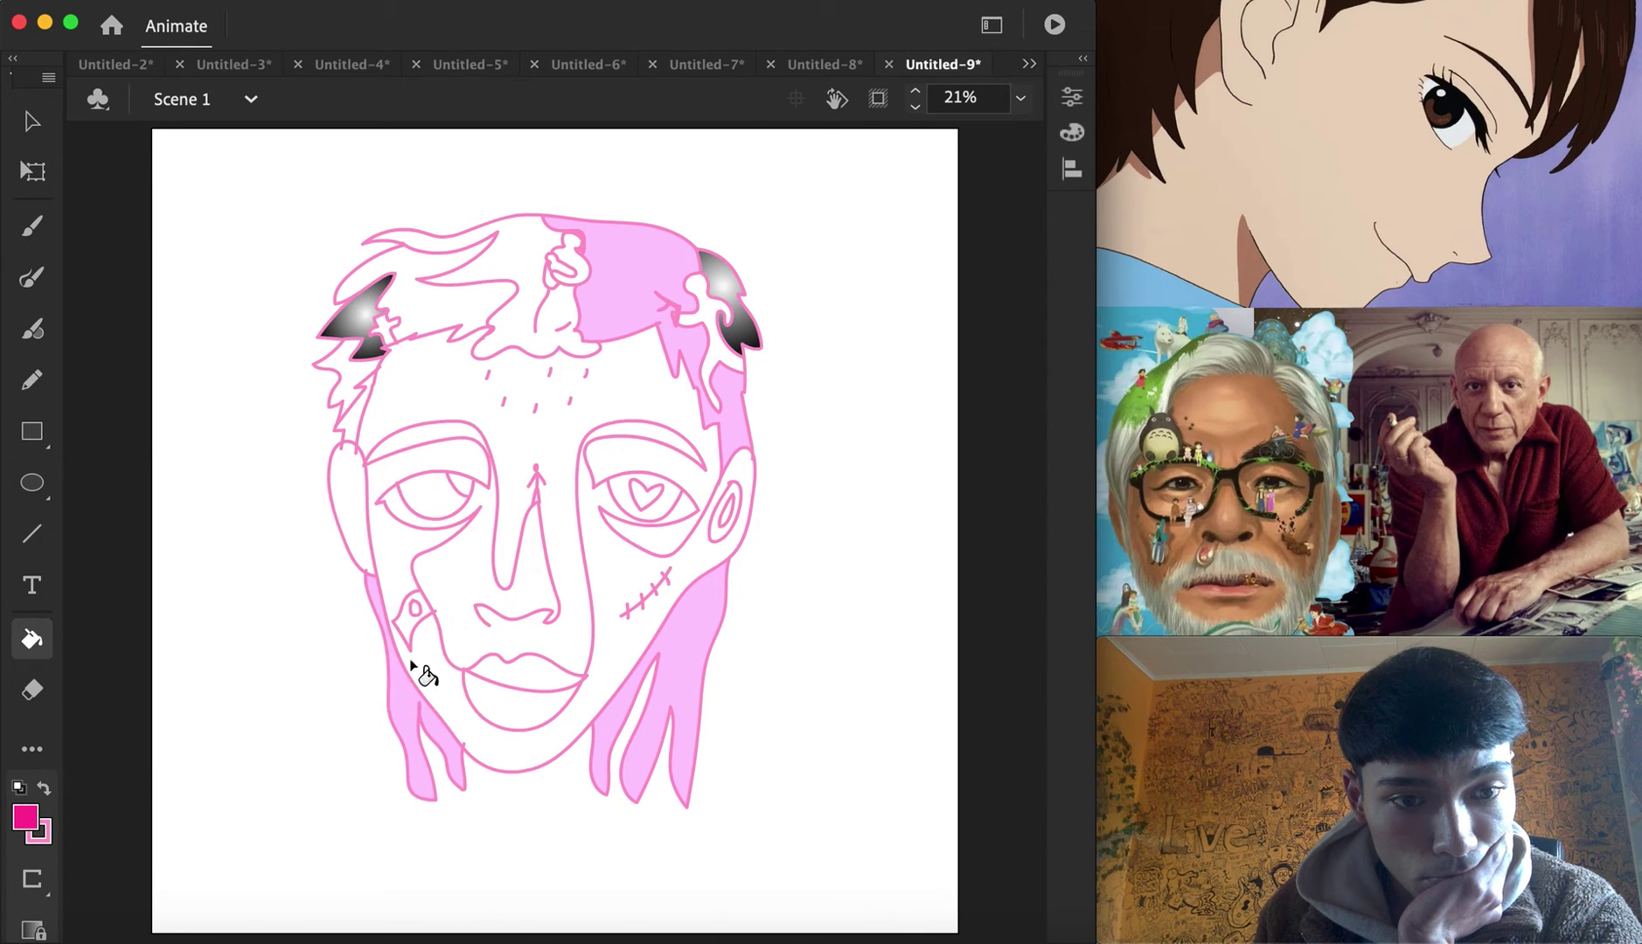
pyautogui.click(629, 503)
pyautogui.click(511, 671)
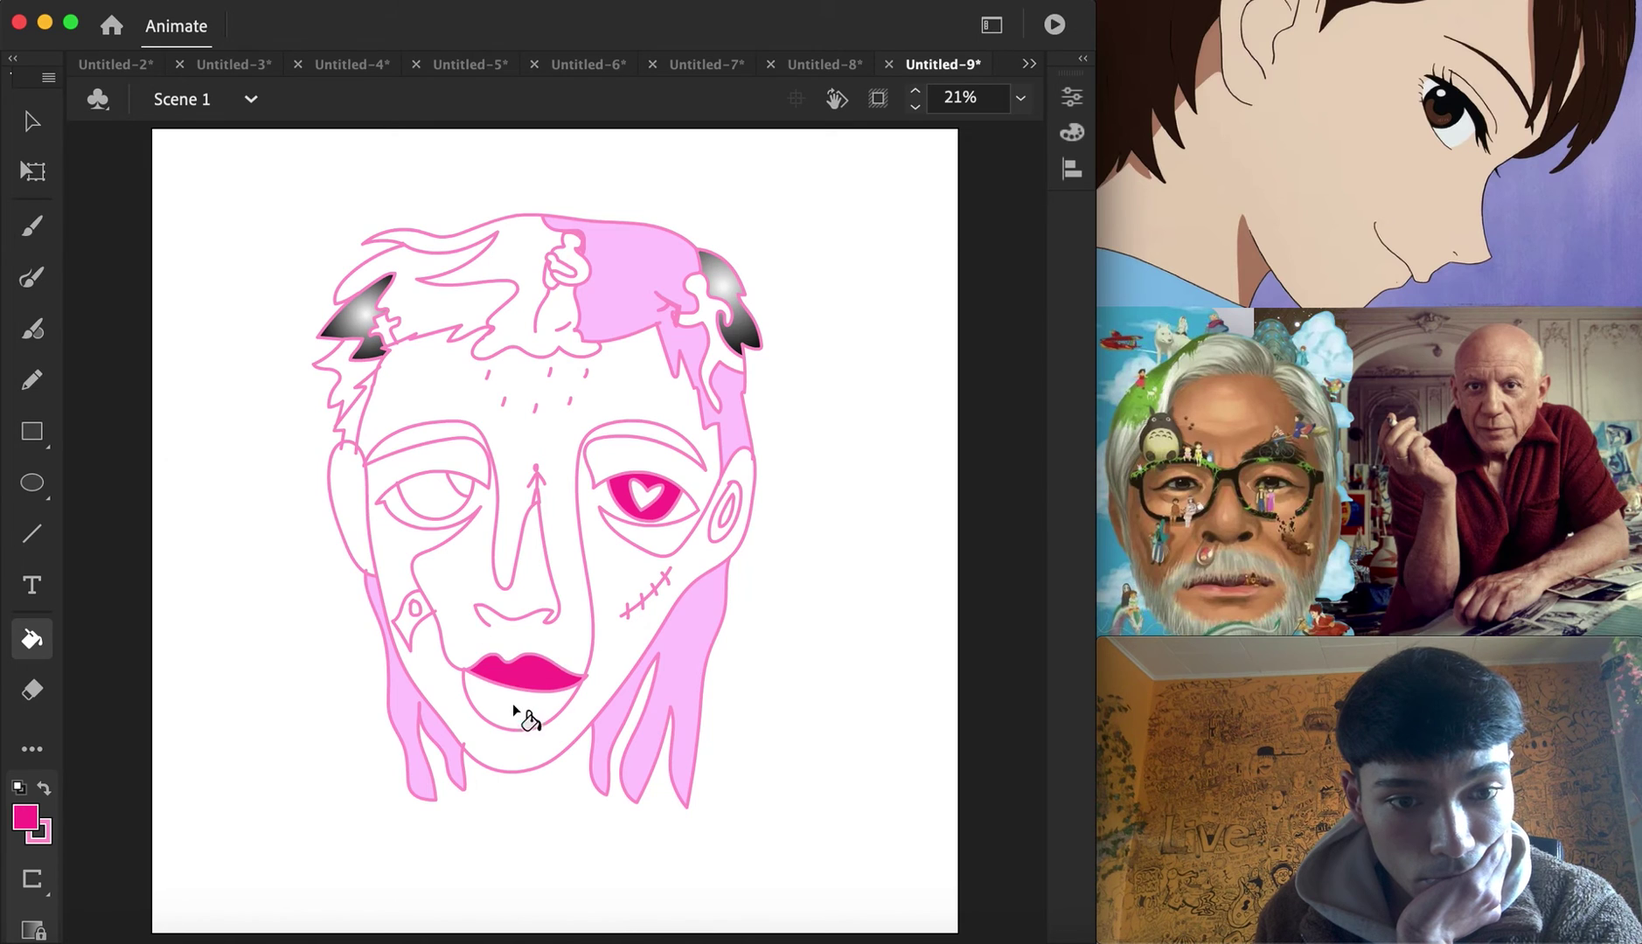
pyautogui.click(526, 261)
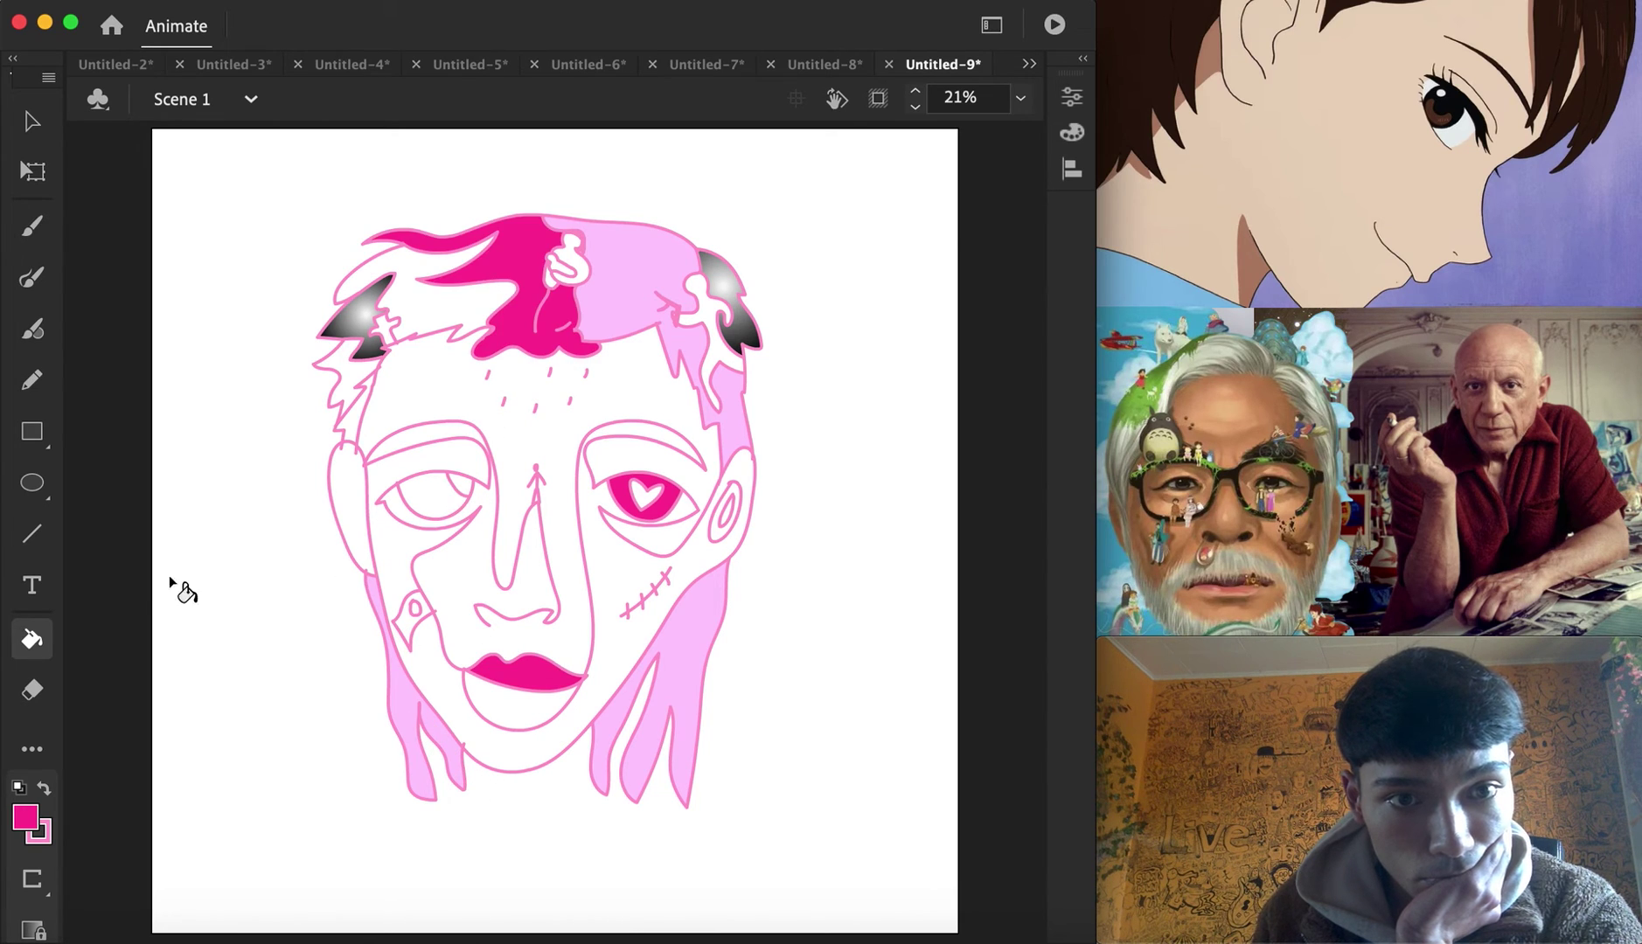
# Recolour the central hair area, including the cloud beneath the seated figure, dark red
pyautogui.click(35, 810)
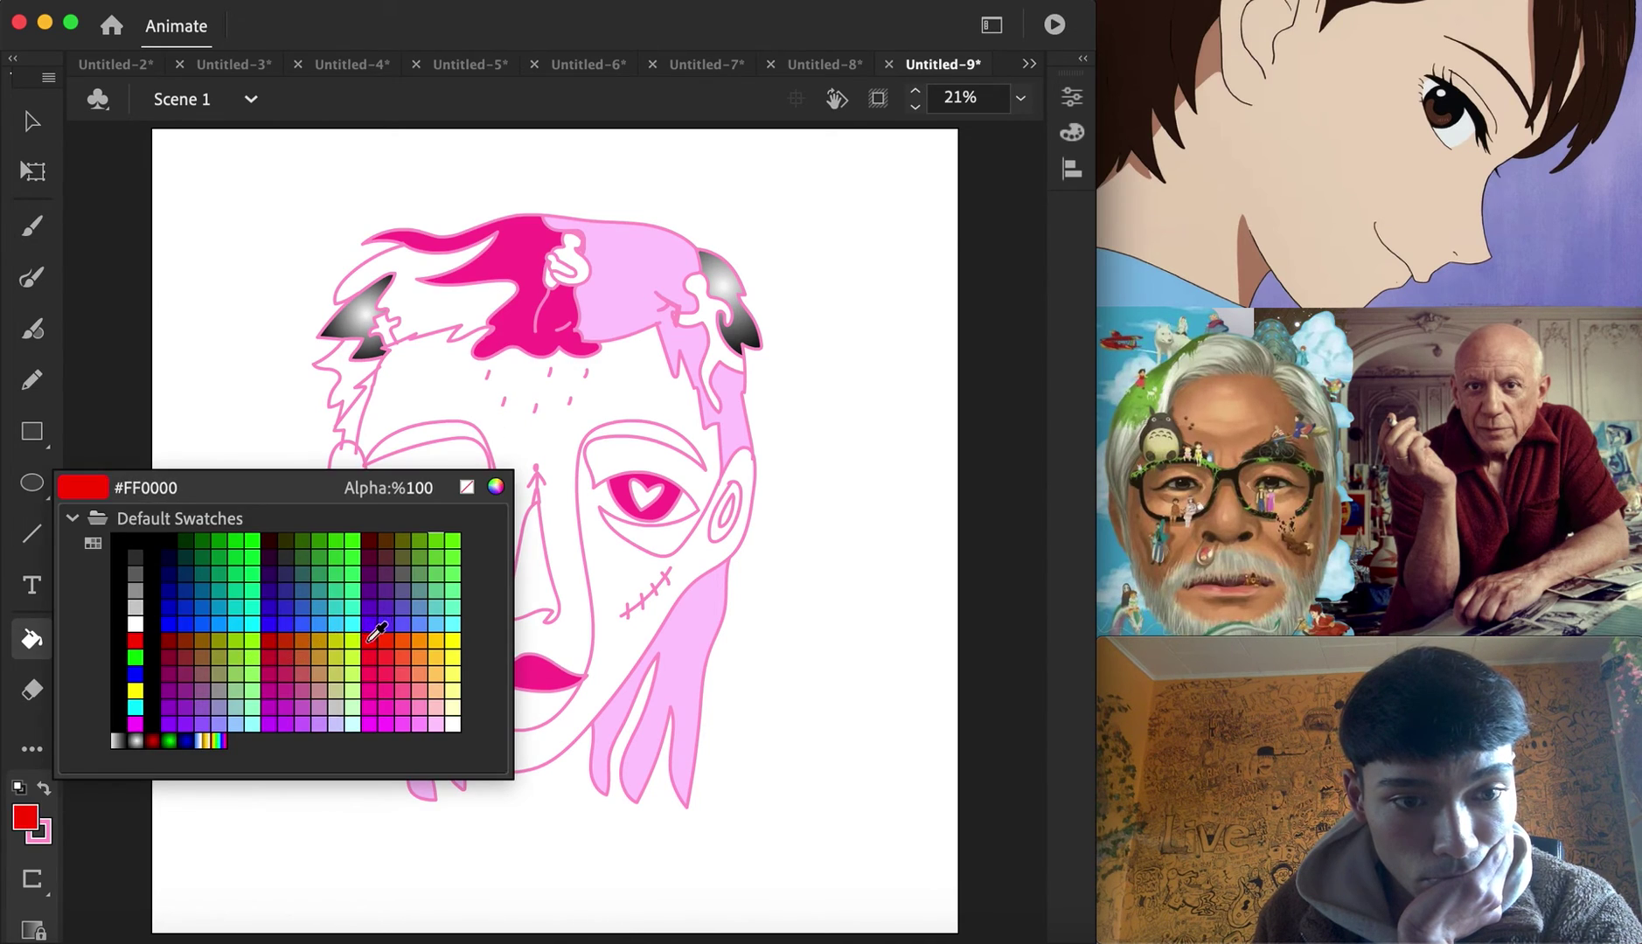
pyautogui.click(278, 635)
pyautogui.click(522, 297)
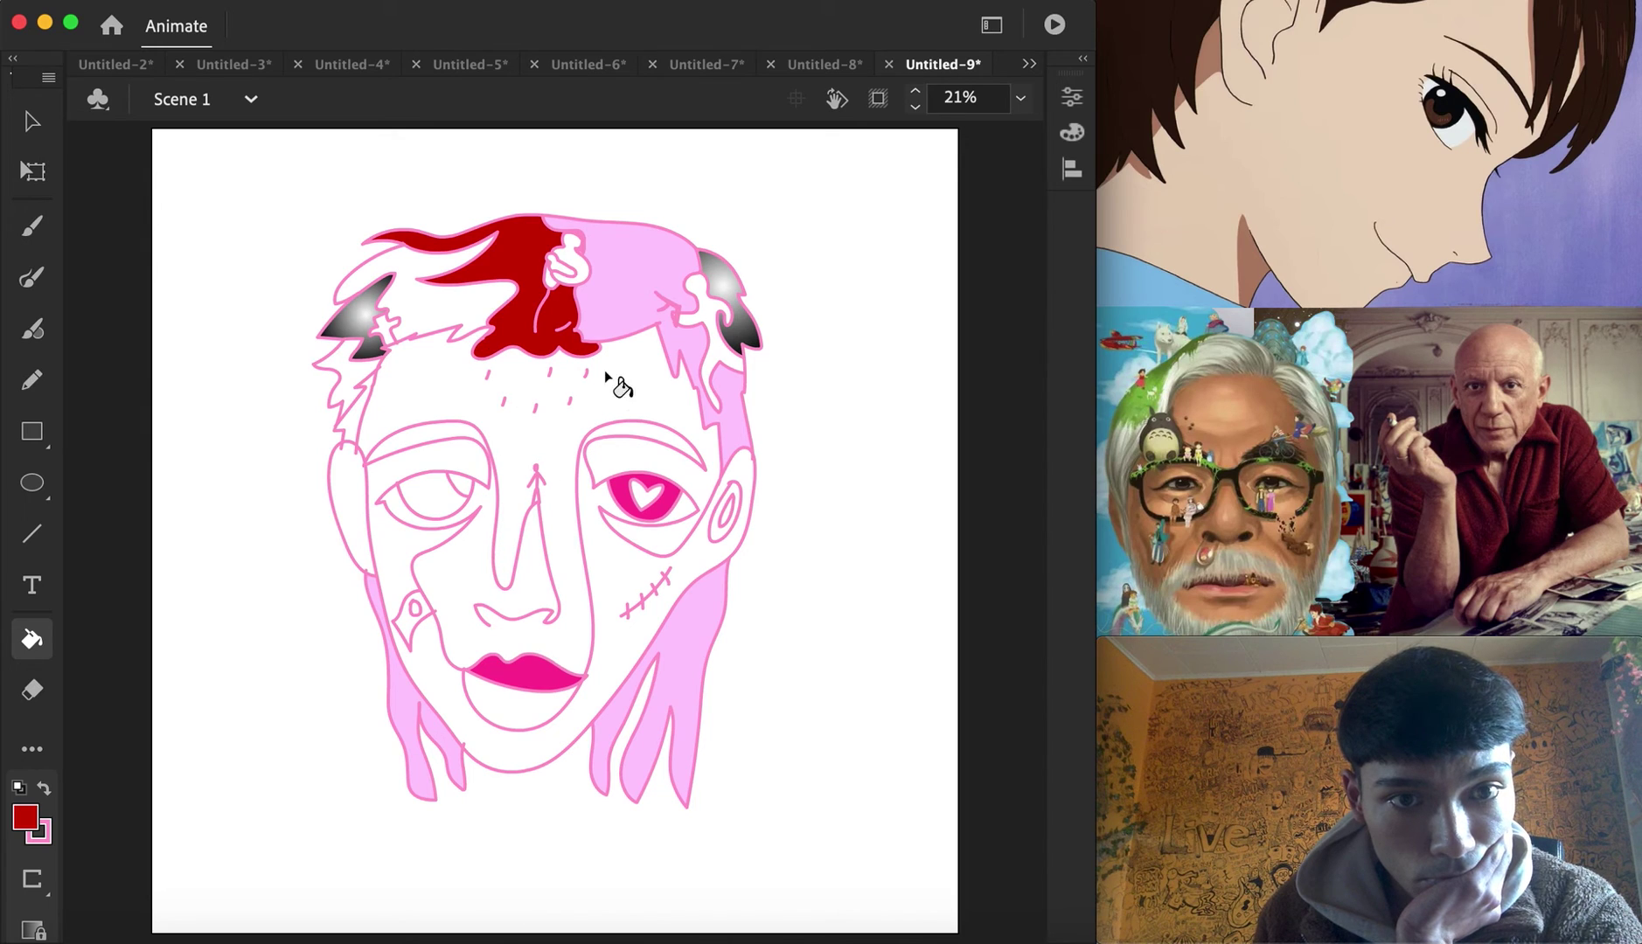
# Fill the large right hair area and the shaded part of the face along the cheeks, chin and eyelids with bright magenta
pyautogui.click(26, 819)
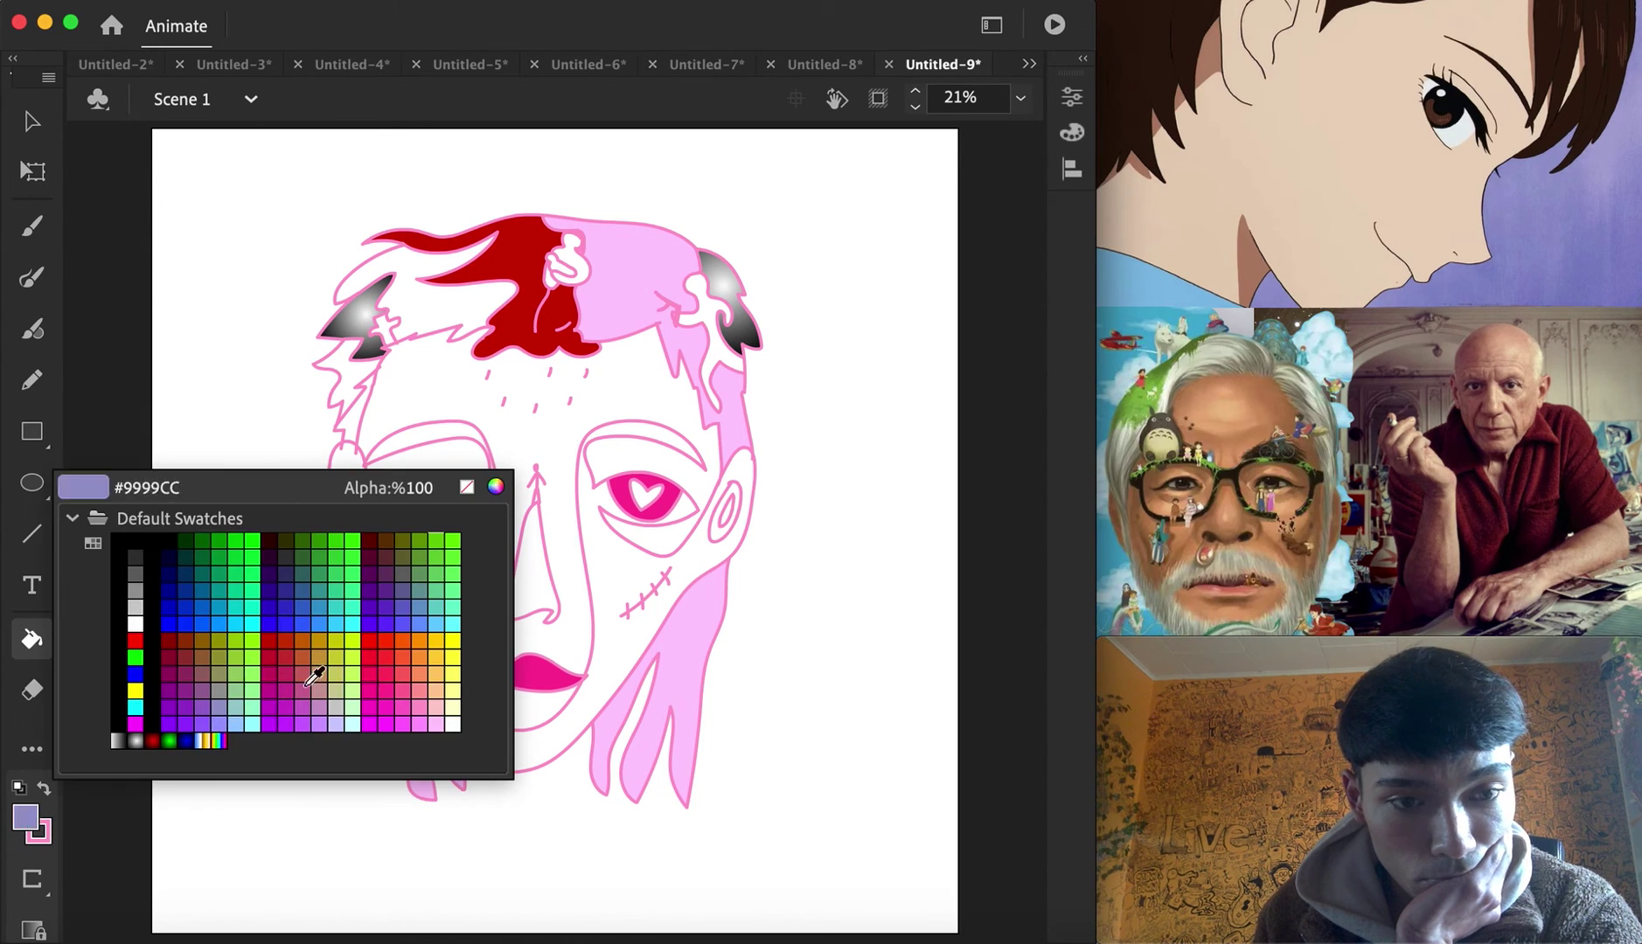
pyautogui.click(413, 699)
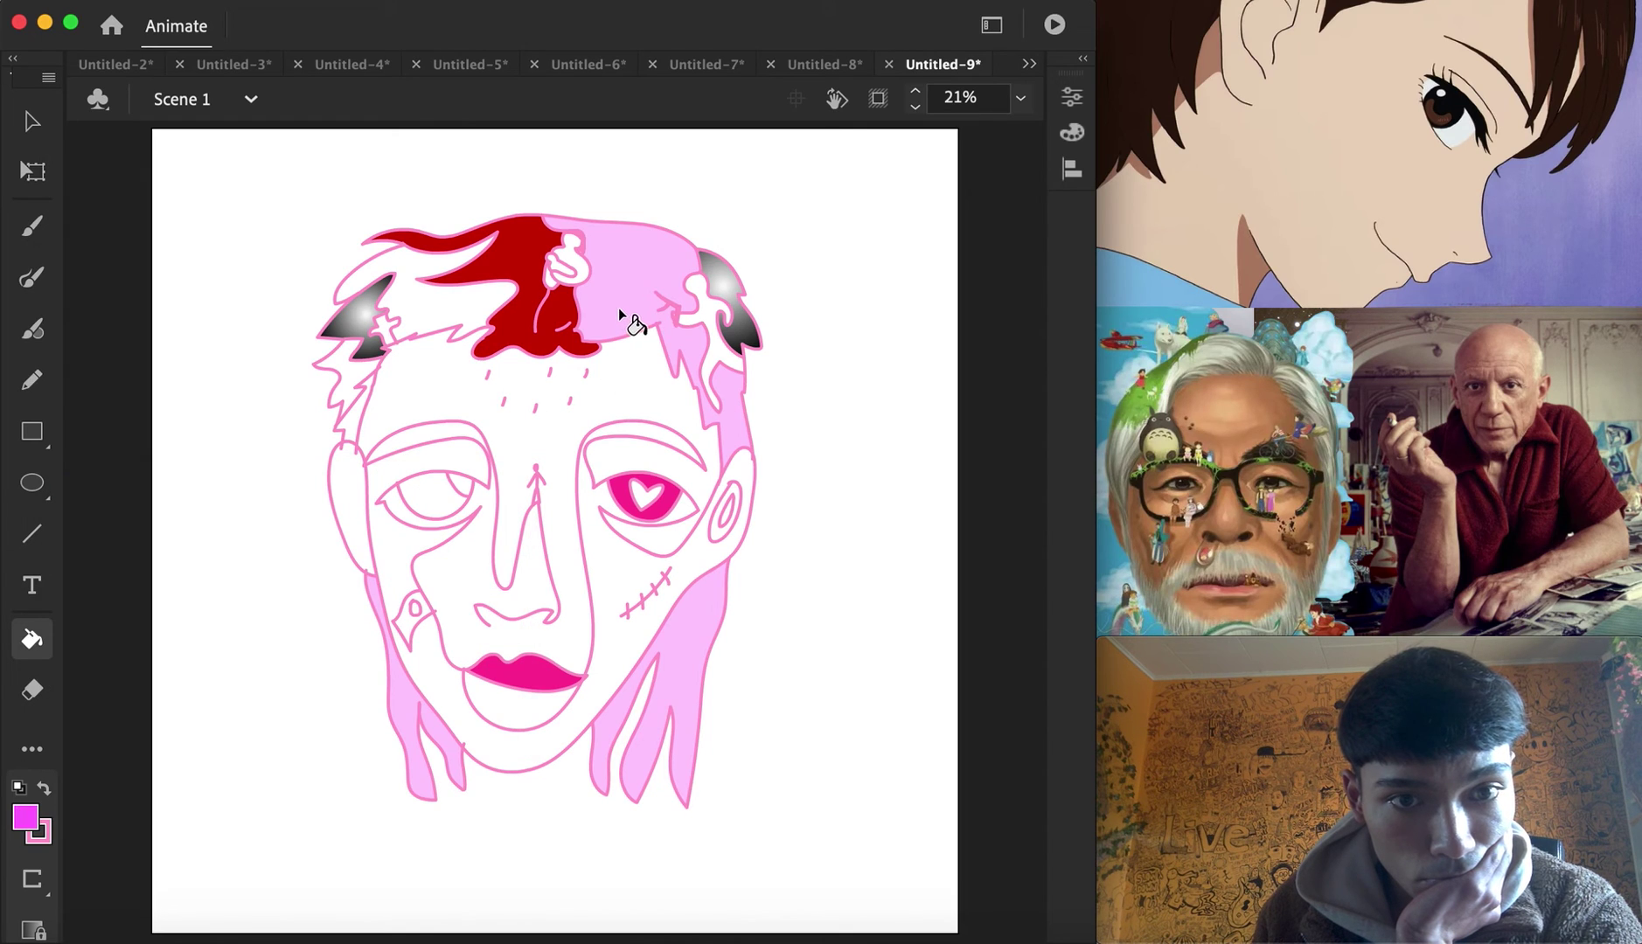
pyautogui.click(626, 330)
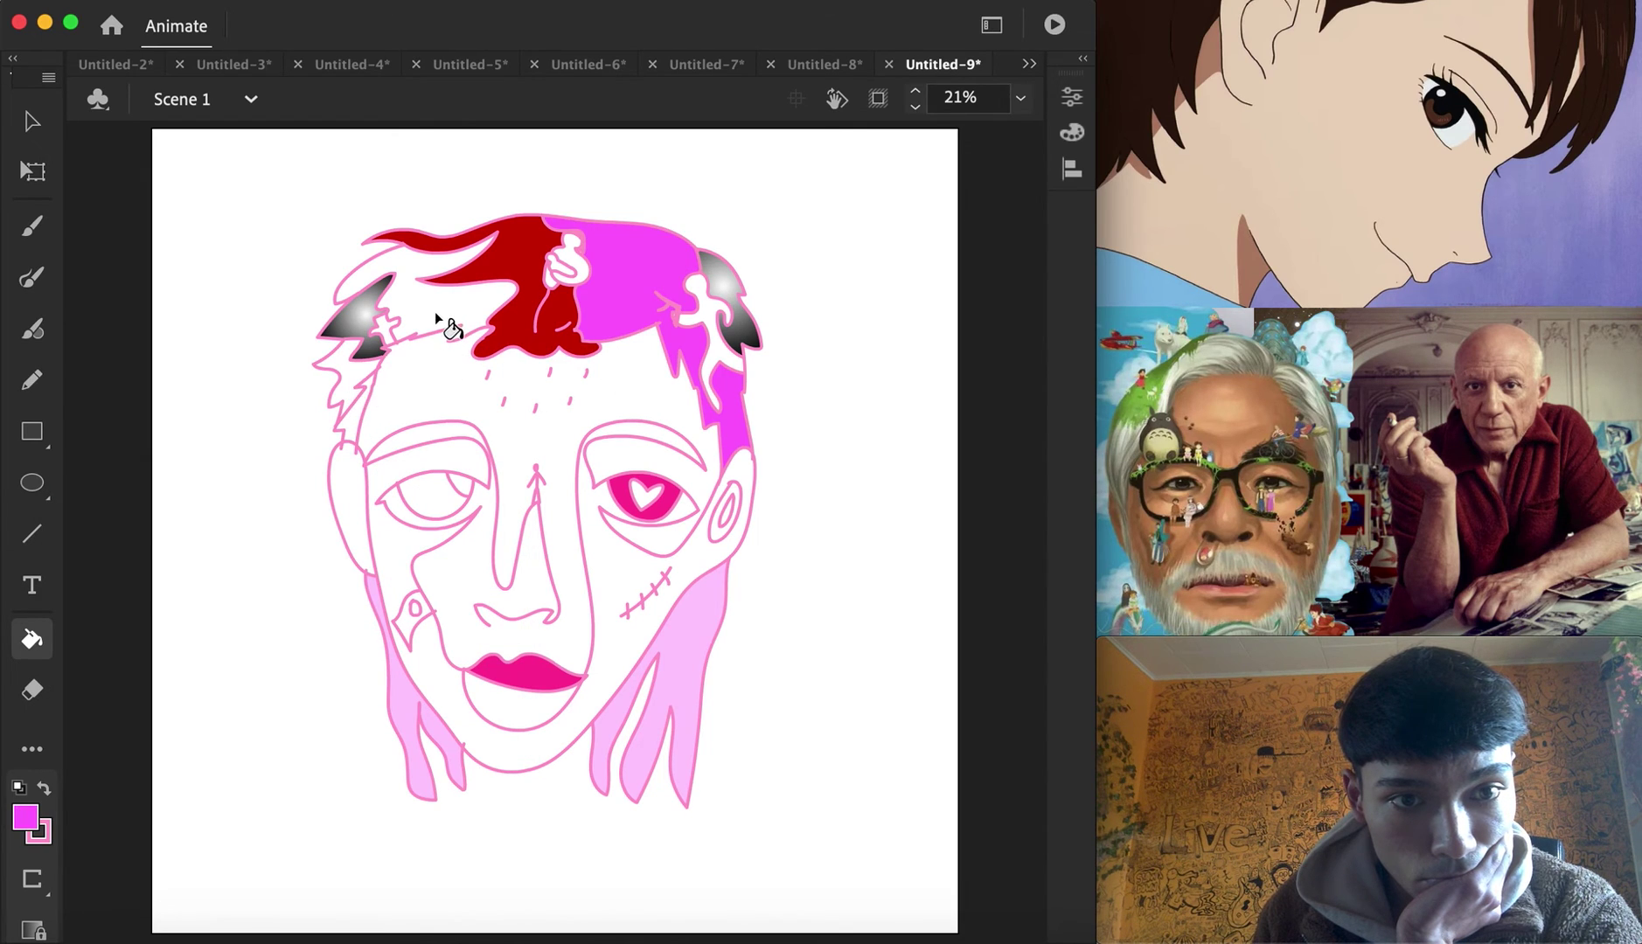
pyautogui.click(447, 443)
pyautogui.press('super+z')
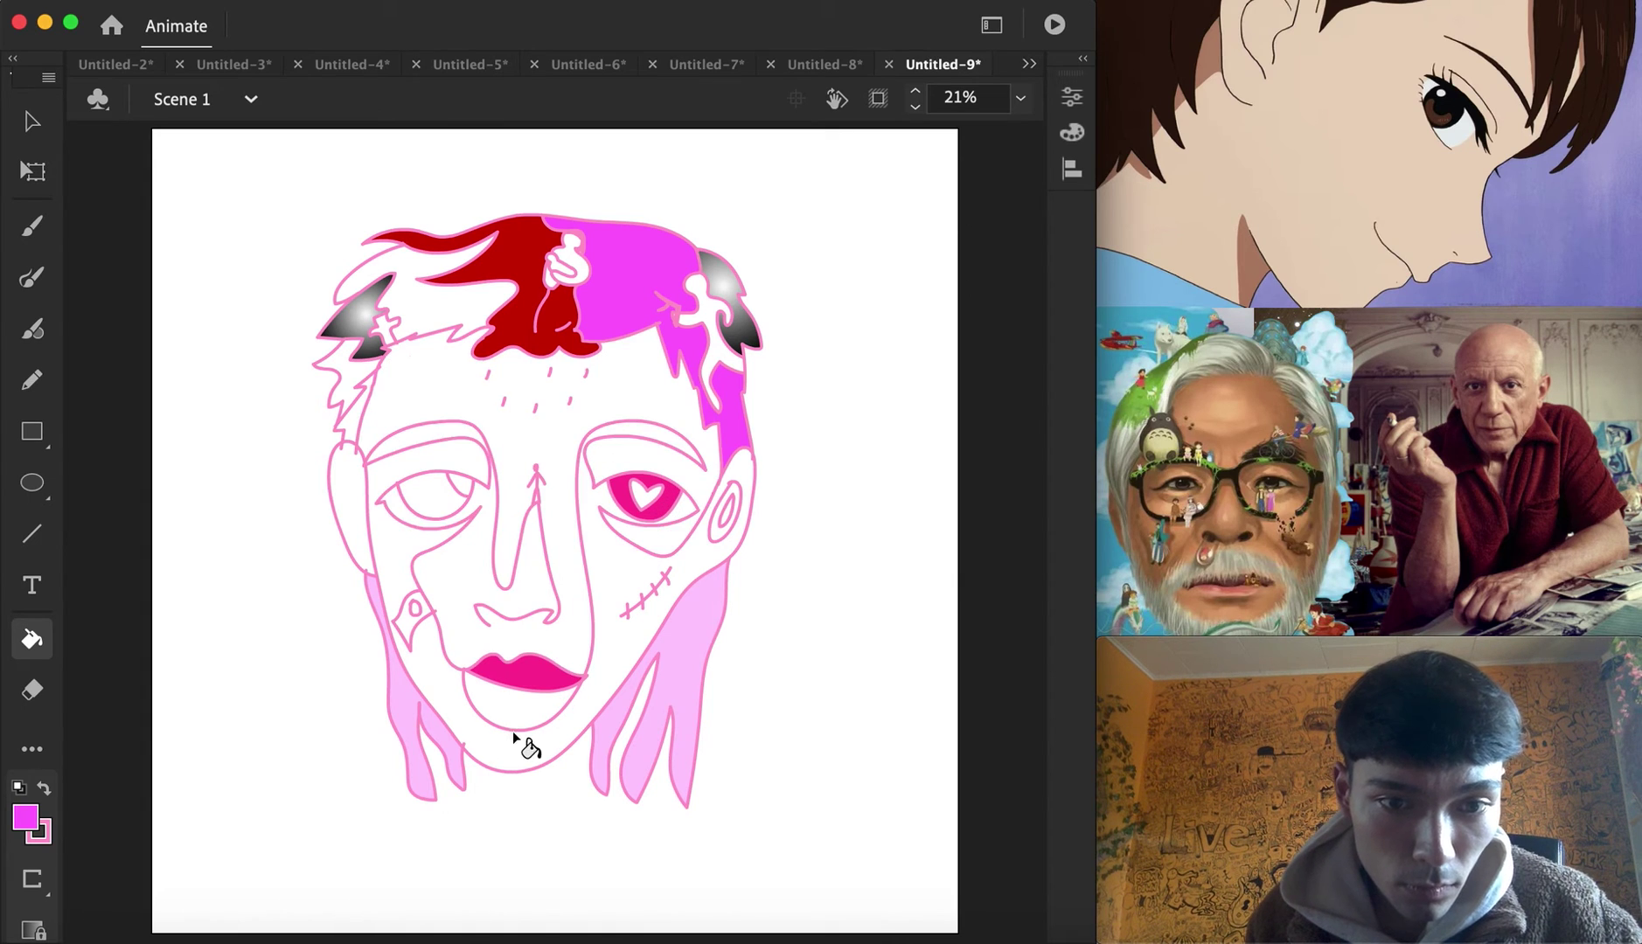
pyautogui.click(514, 748)
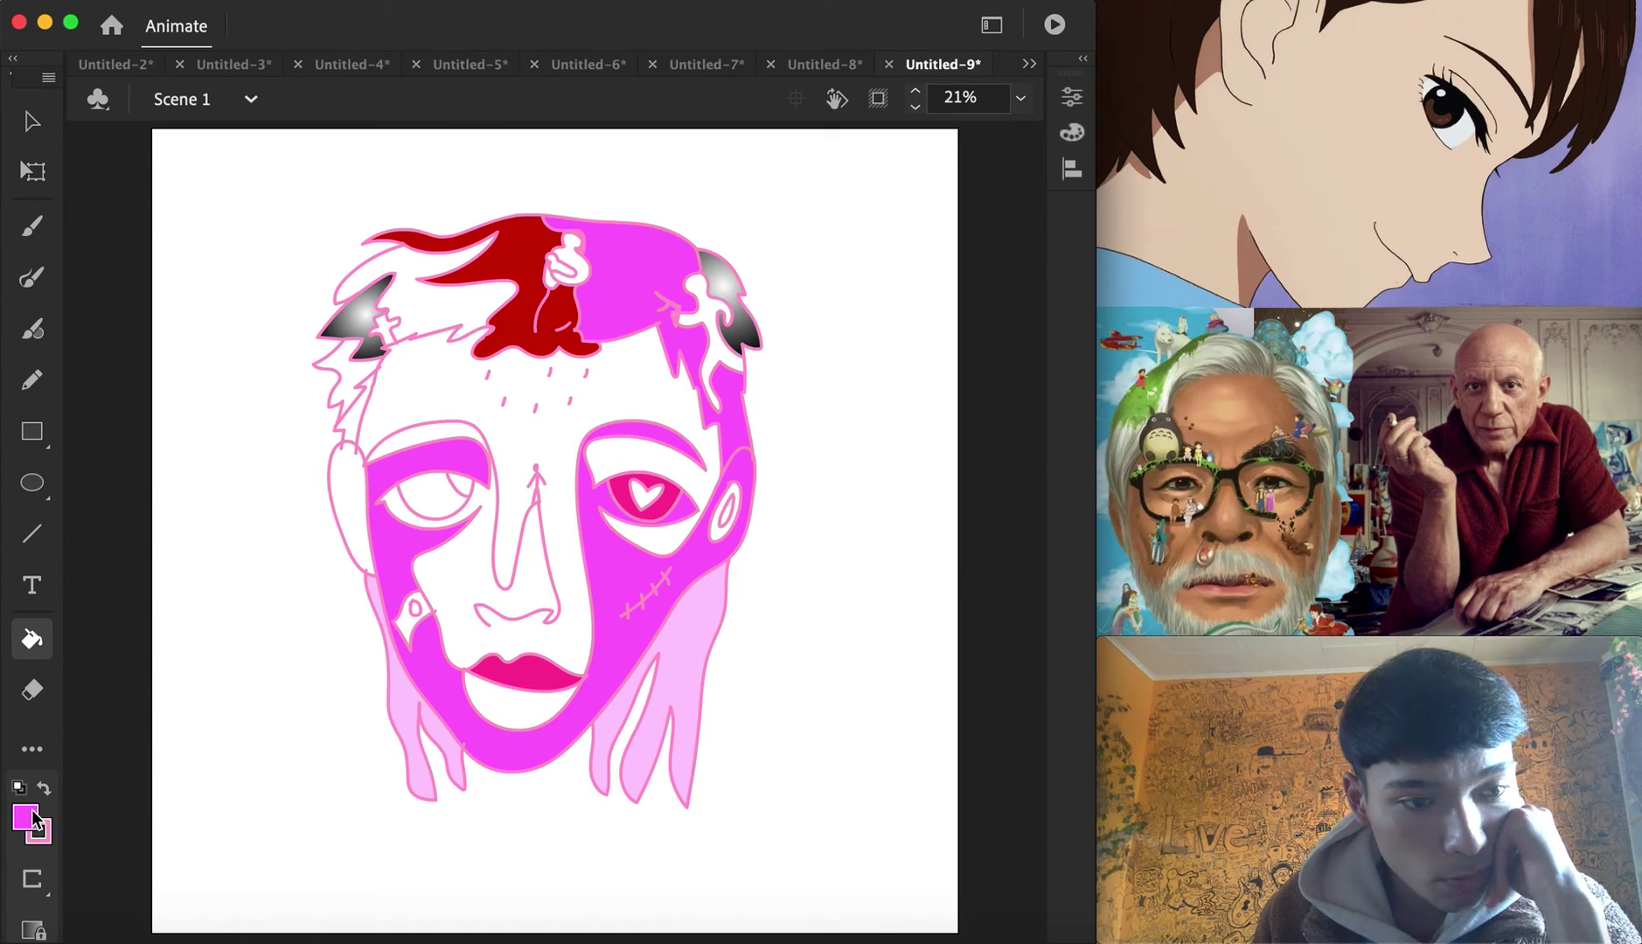
# Fill the outer loop inside the right ear with golden yellow
pyautogui.click(25, 817)
pyautogui.click(442, 647)
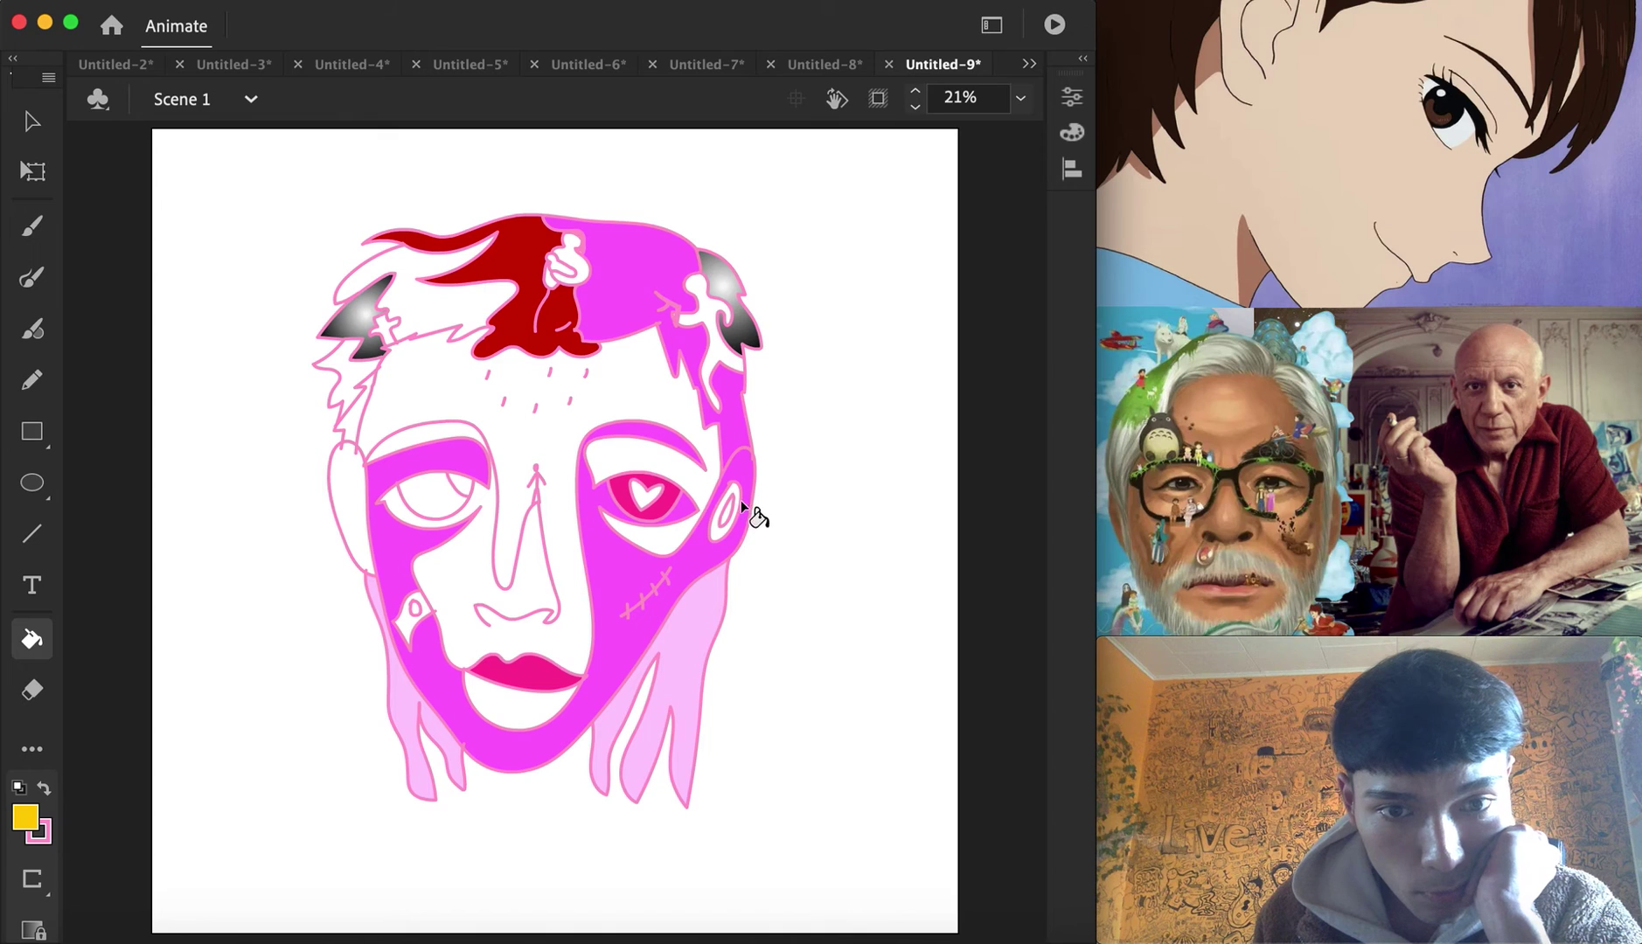
pyautogui.click(734, 491)
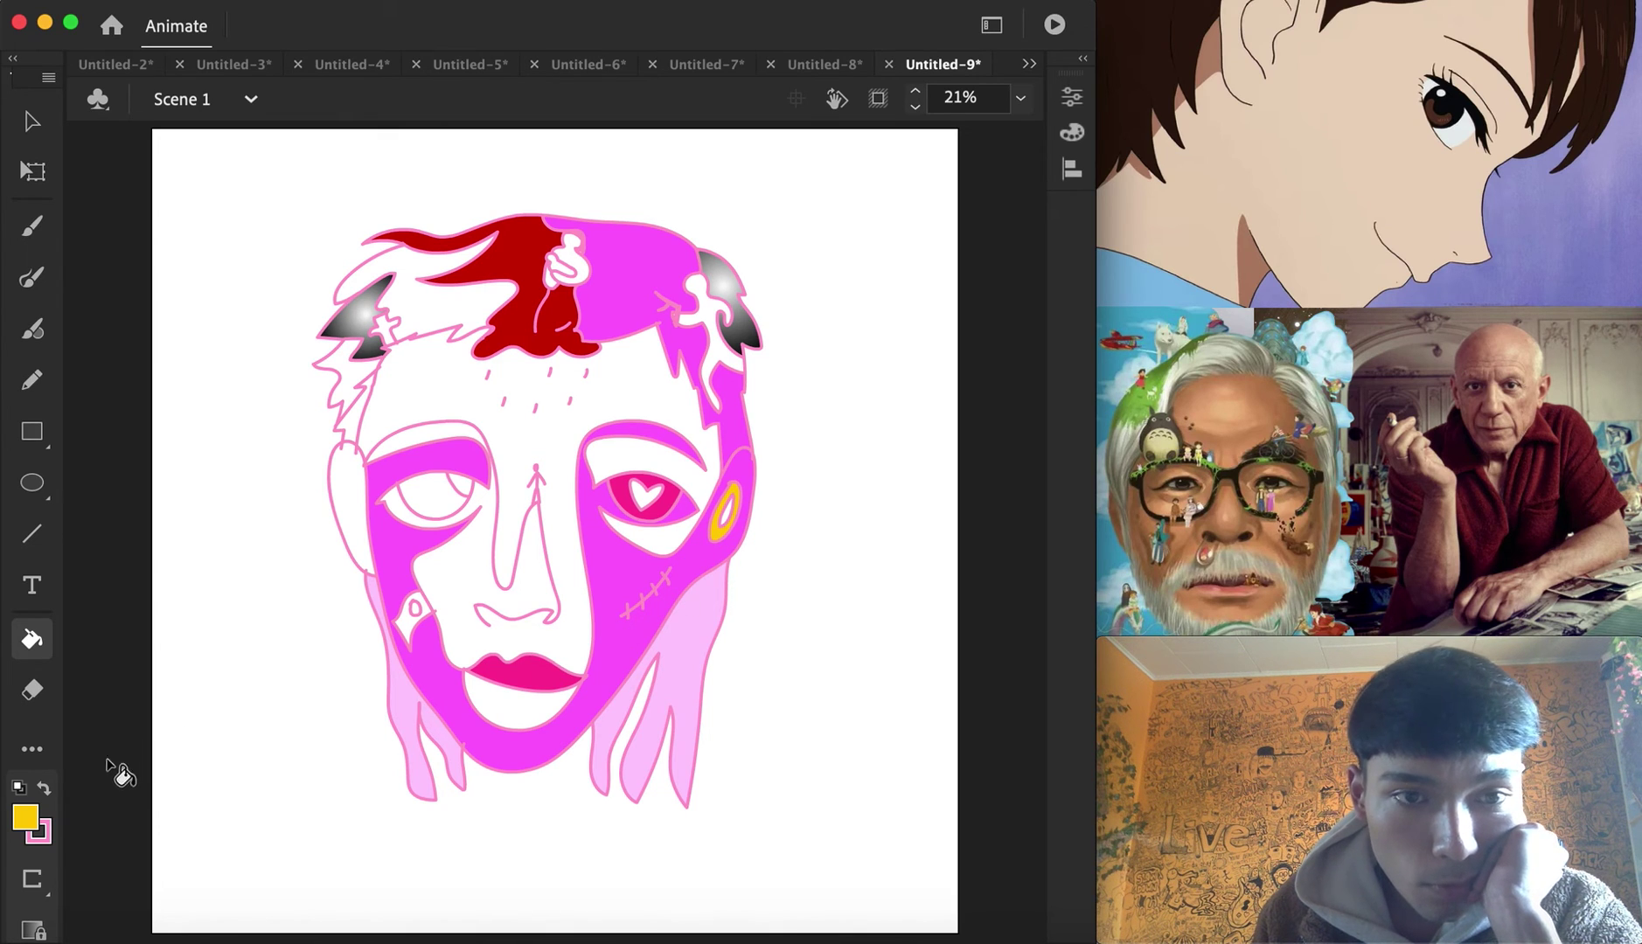
# Fill the seated figure's upper body and the sweeping hair on the left of the head with orange-red #FF3300
pyautogui.click(26, 817)
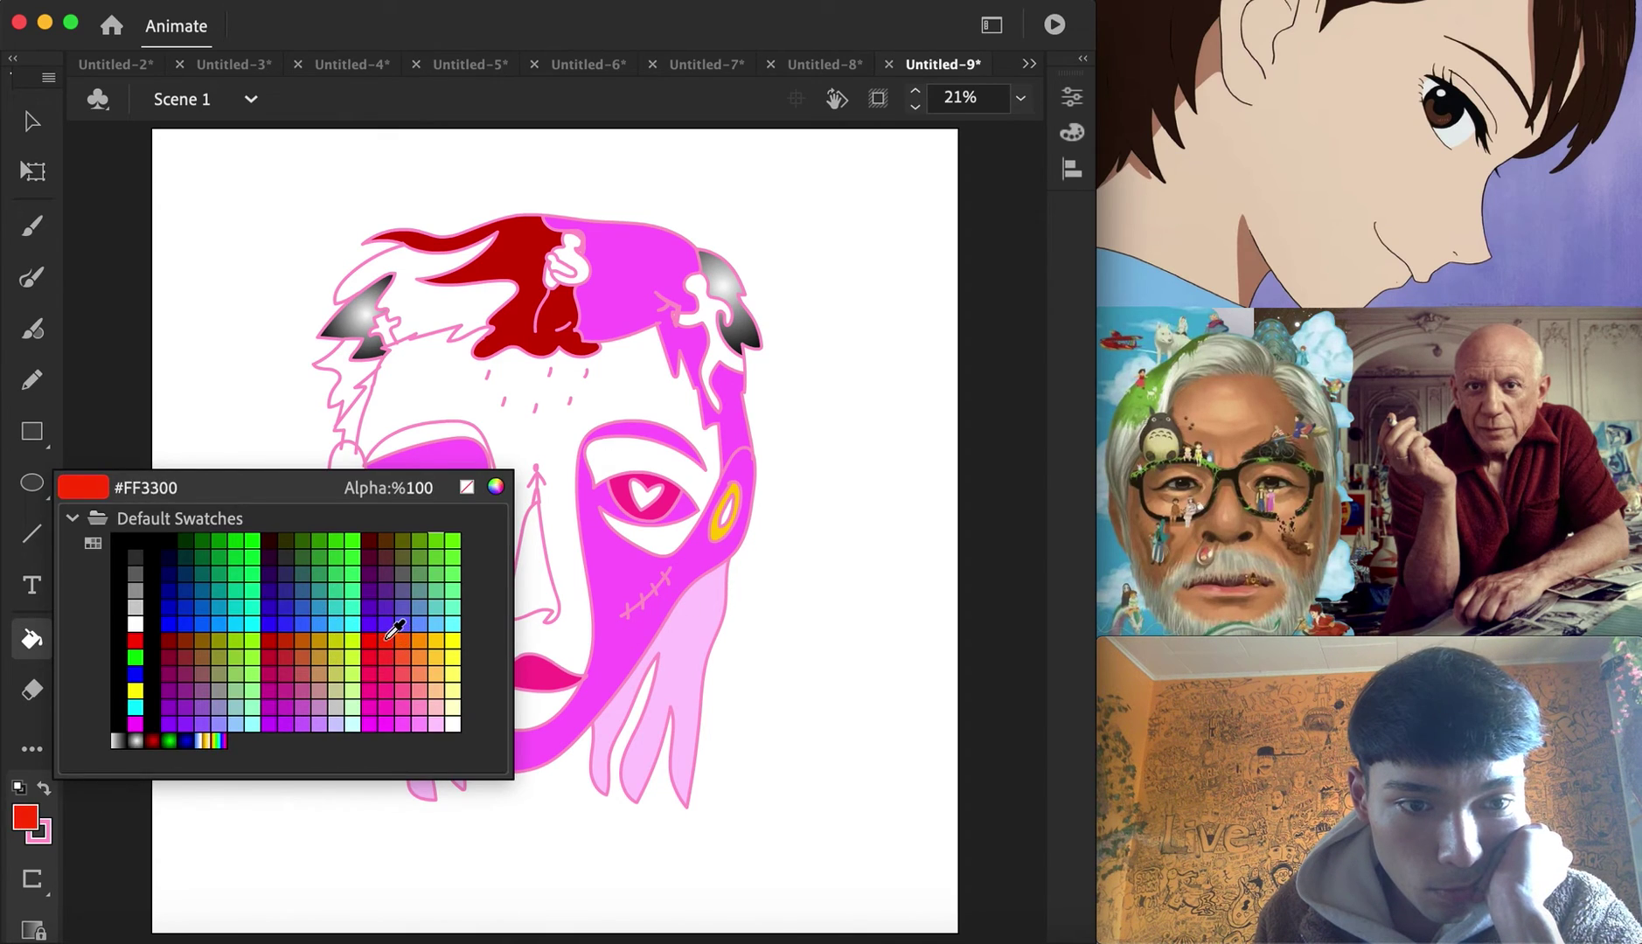
pyautogui.click(385, 642)
pyautogui.click(572, 273)
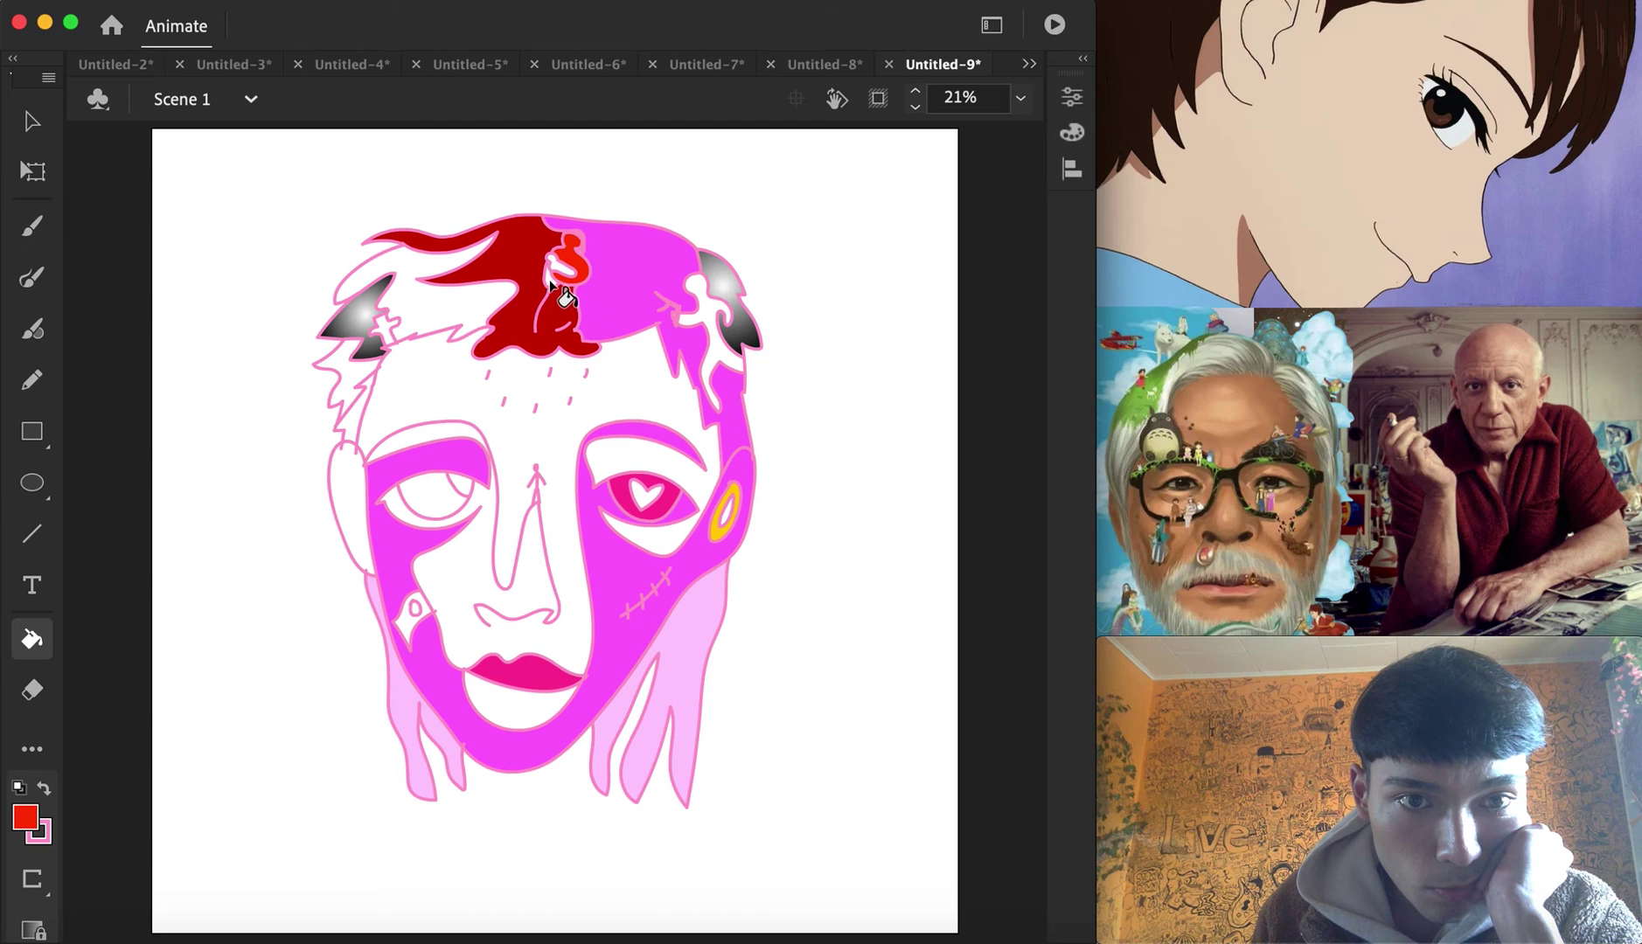
pyautogui.click(421, 314)
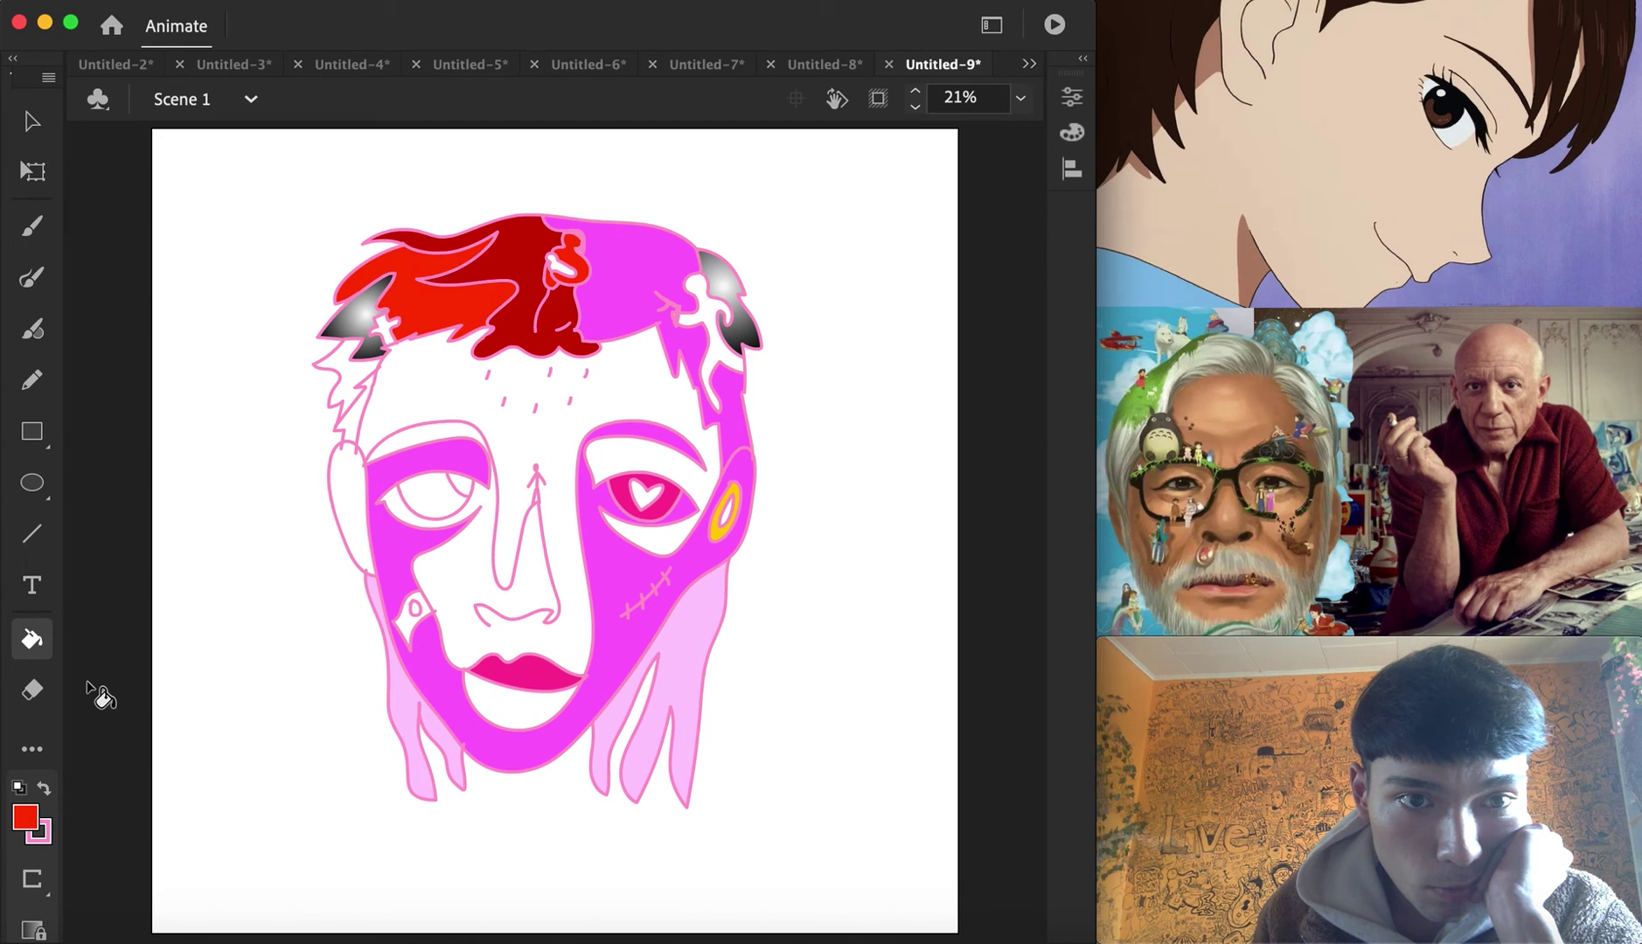
# Fill the jagged side hair above the left ear and the left iris with a brownish red
pyautogui.click(42, 811)
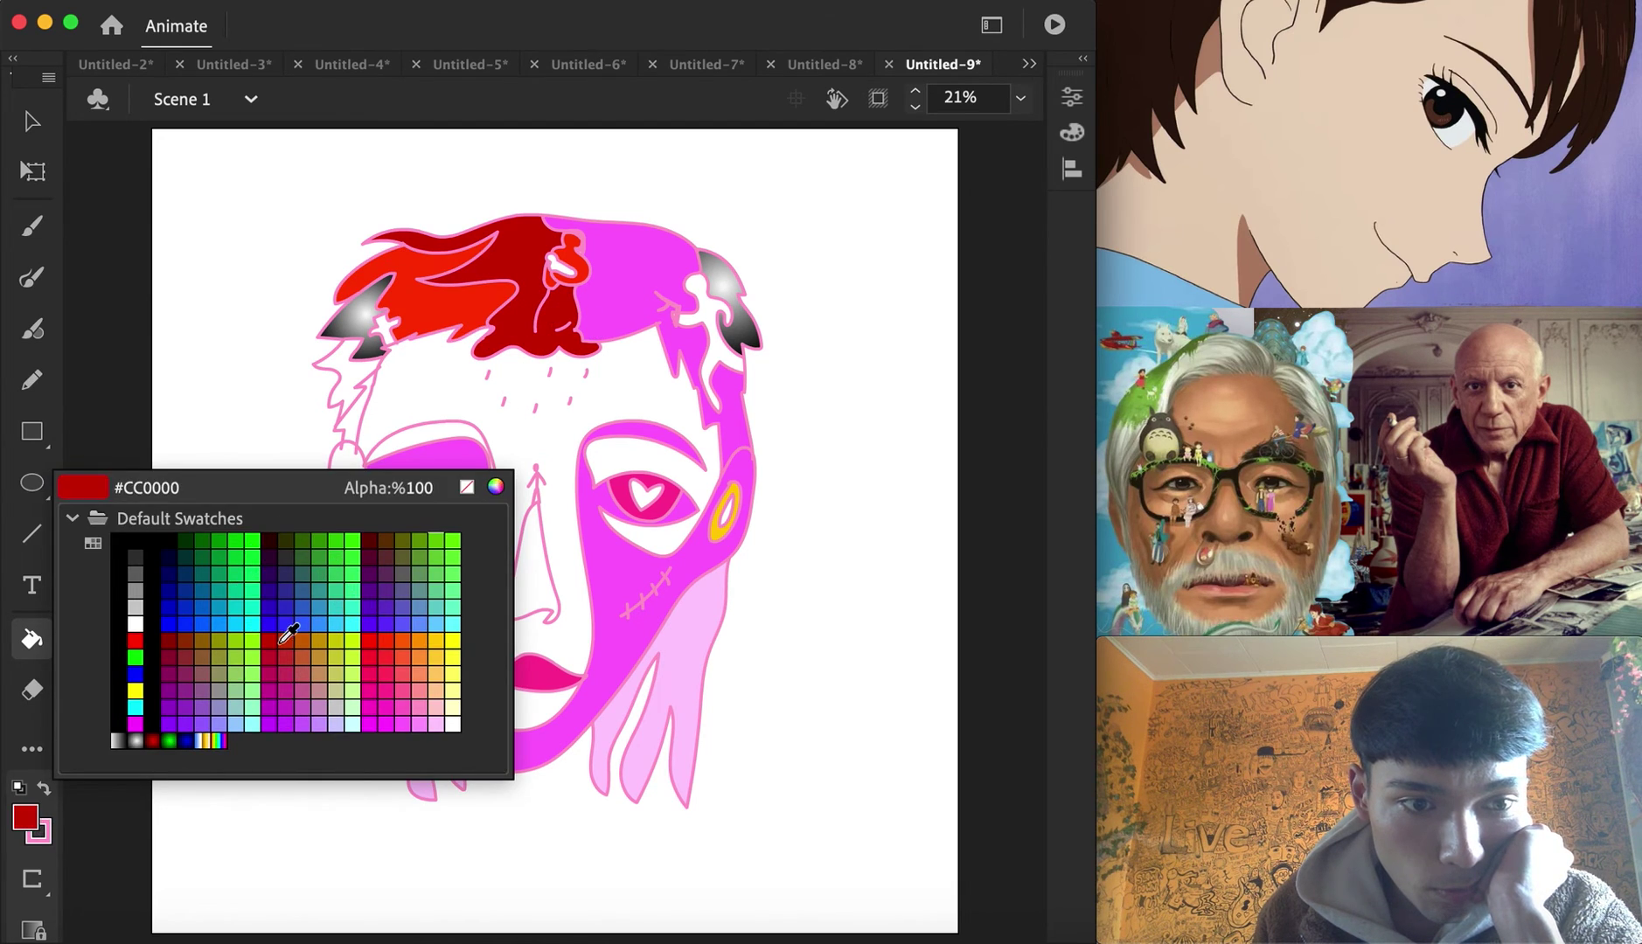
pyautogui.click(292, 633)
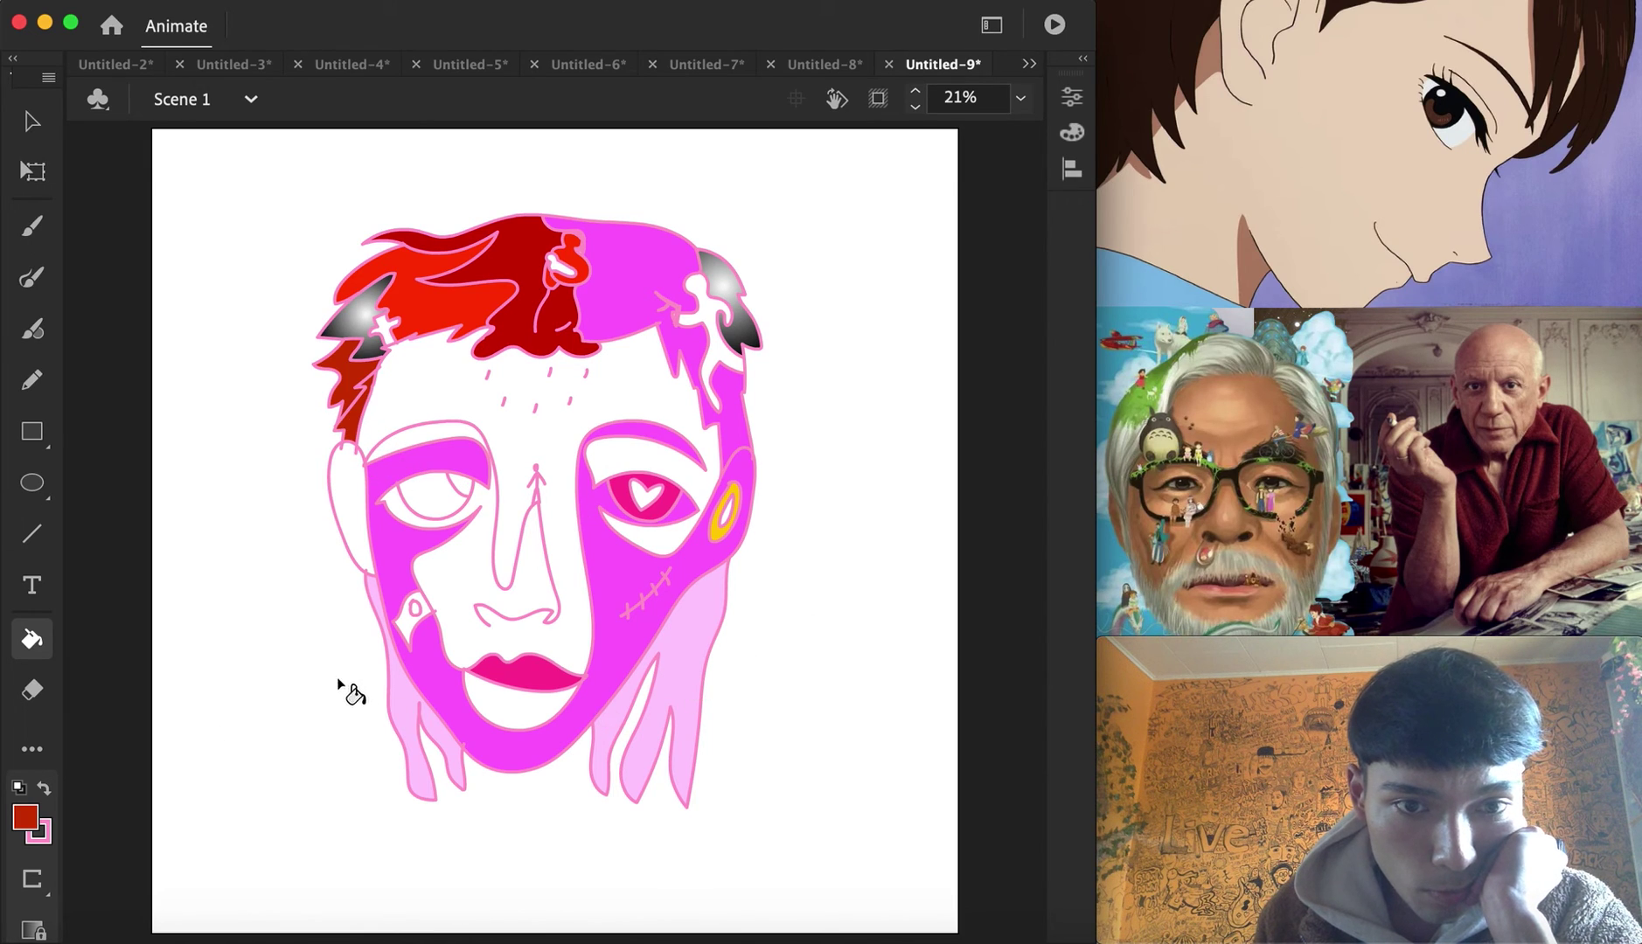
pyautogui.click(428, 499)
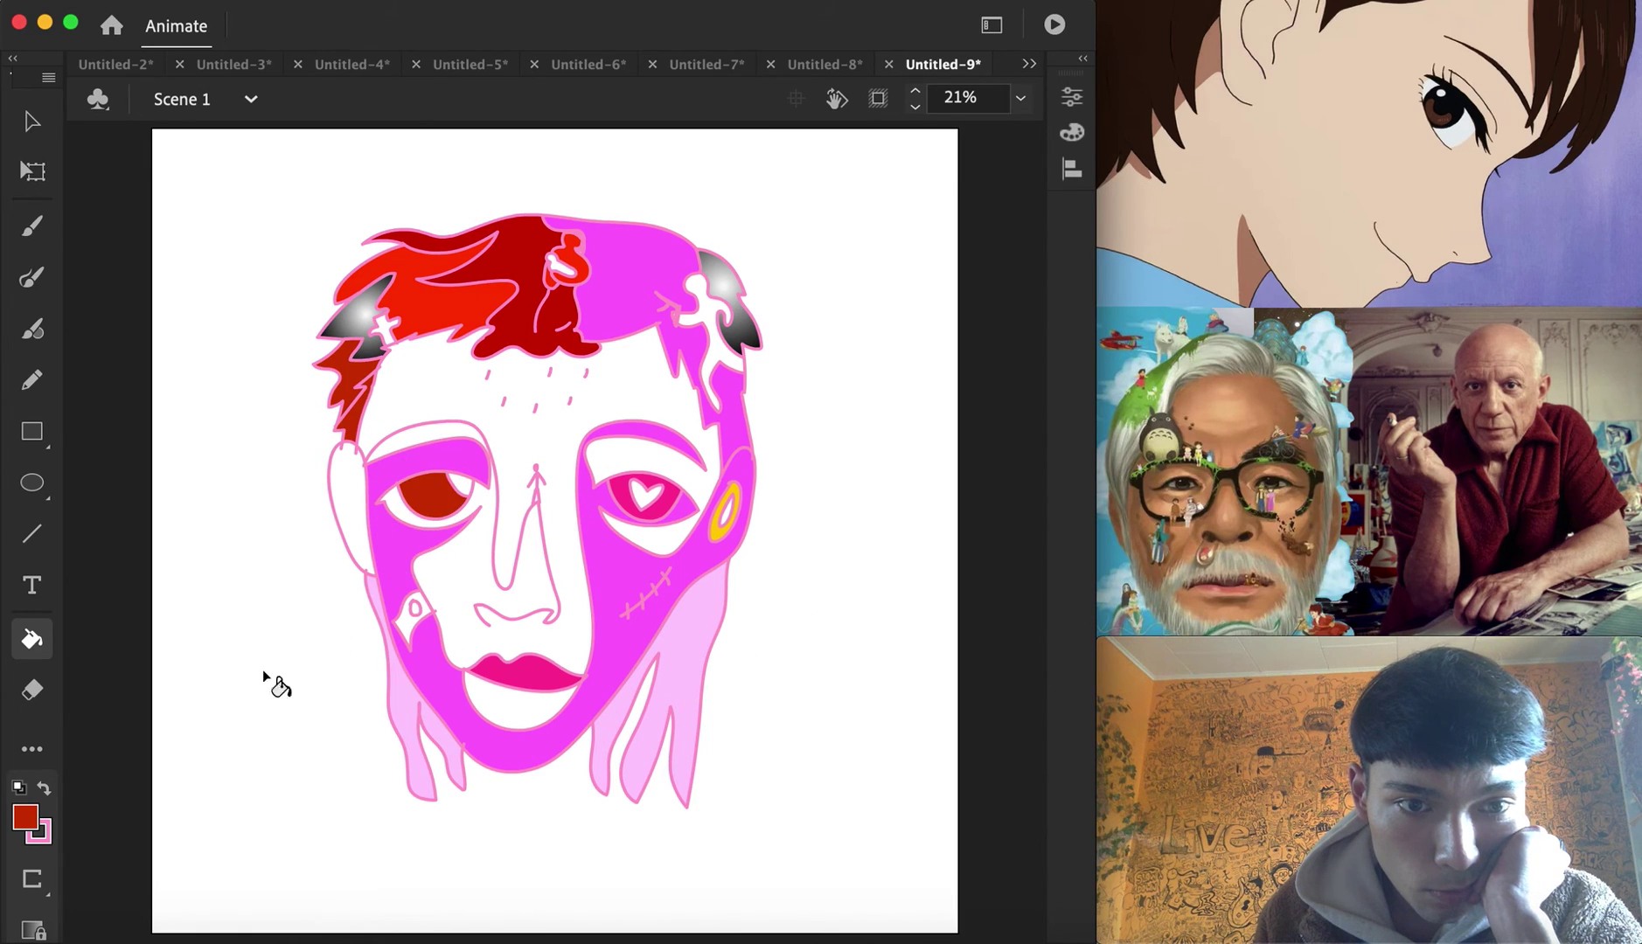
# Fill the left sideburn sliver, the wavy shape in the right hair, the inner ear loop and the seated figure's arm with medium blue
pyautogui.click(35, 817)
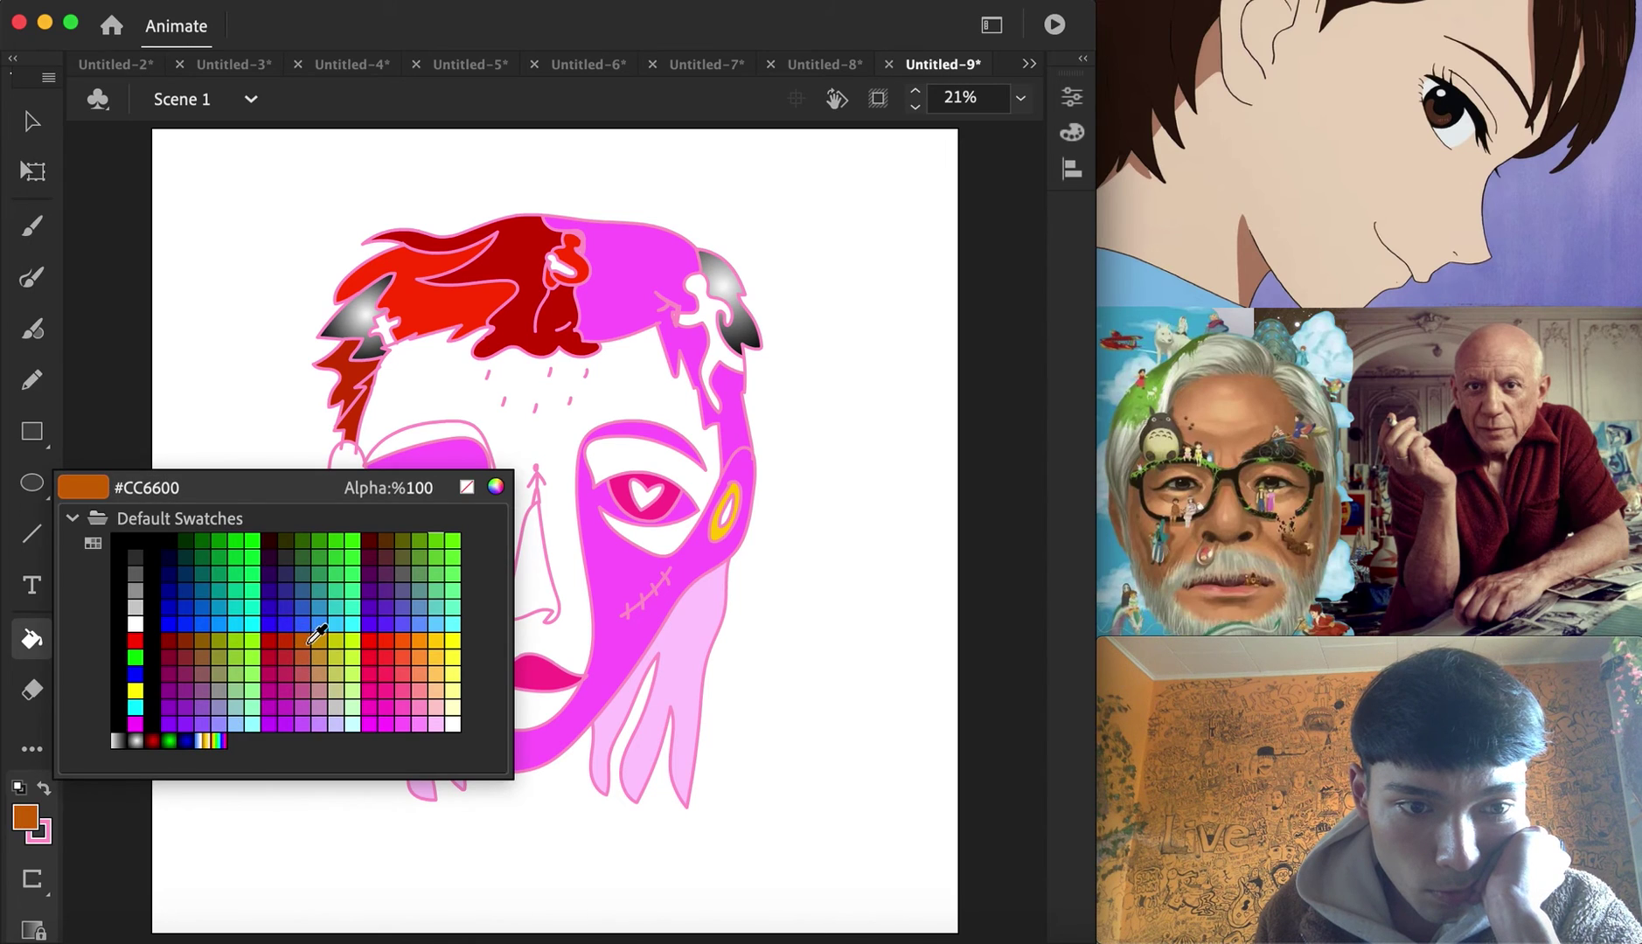
pyautogui.click(311, 609)
pyautogui.click(359, 424)
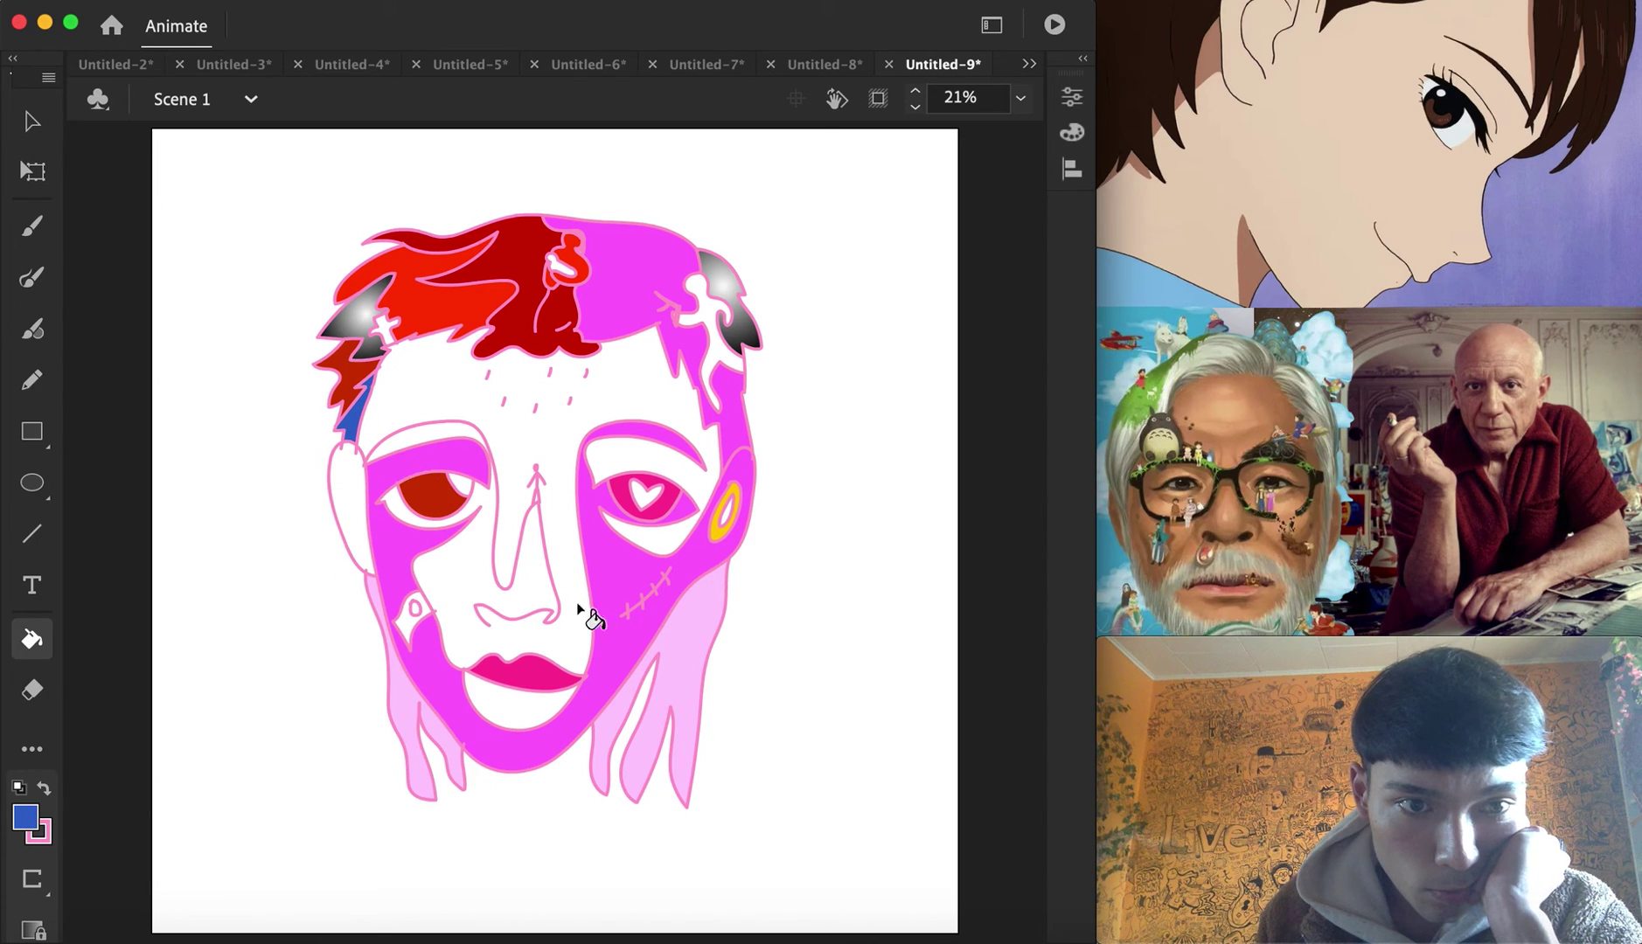
pyautogui.click(724, 511)
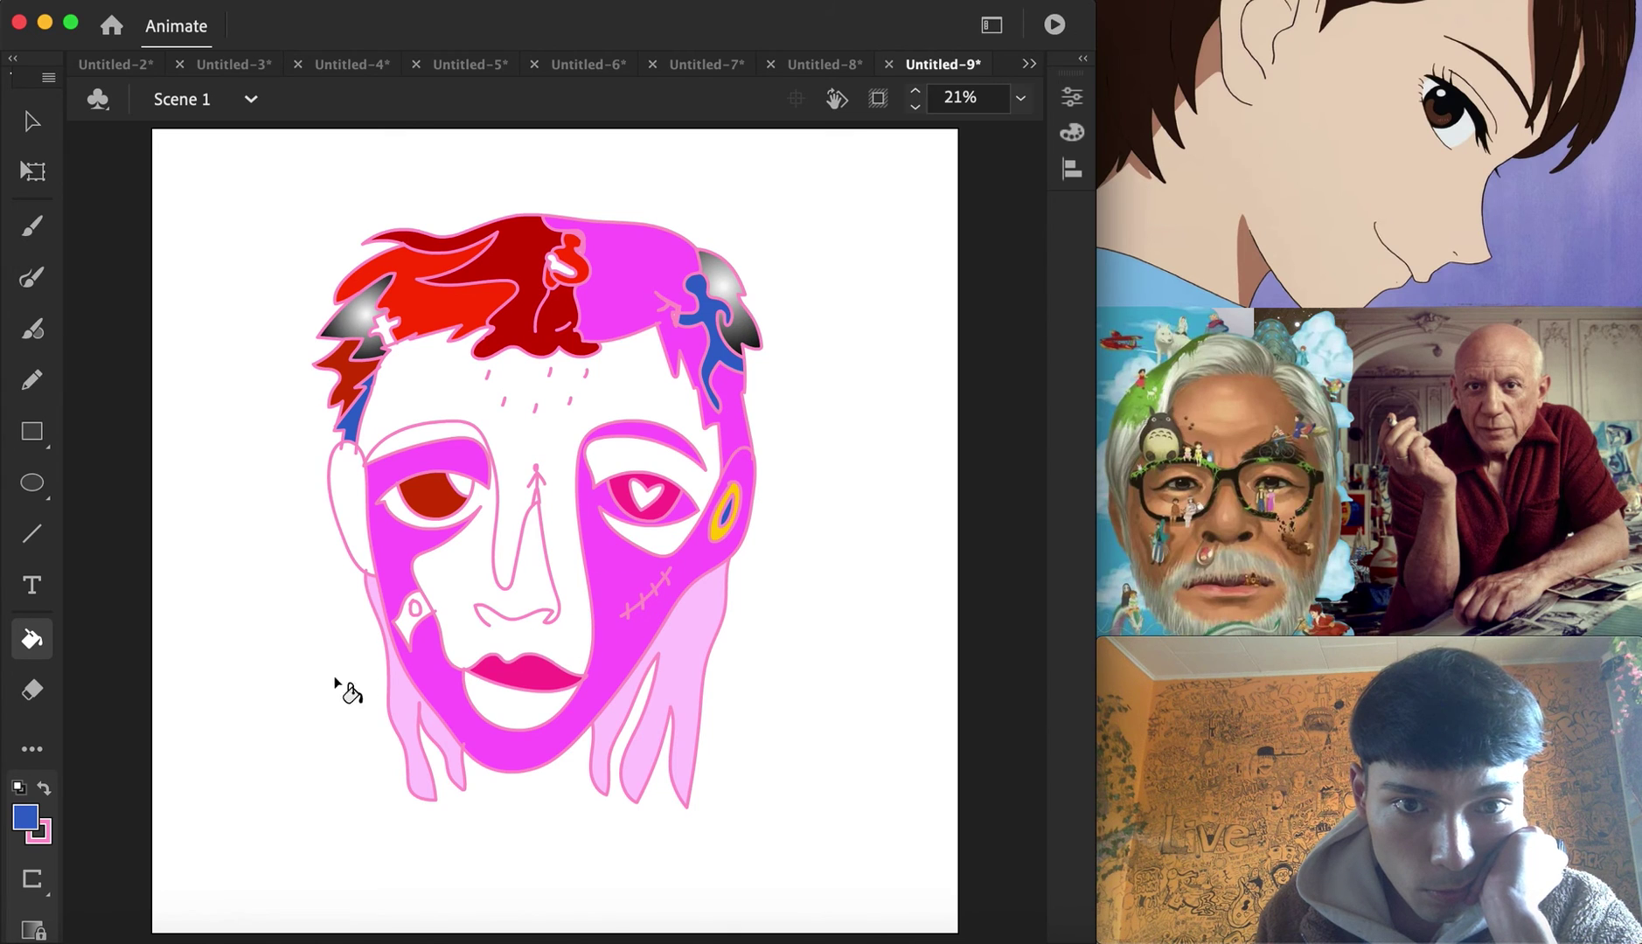
pyautogui.click(557, 264)
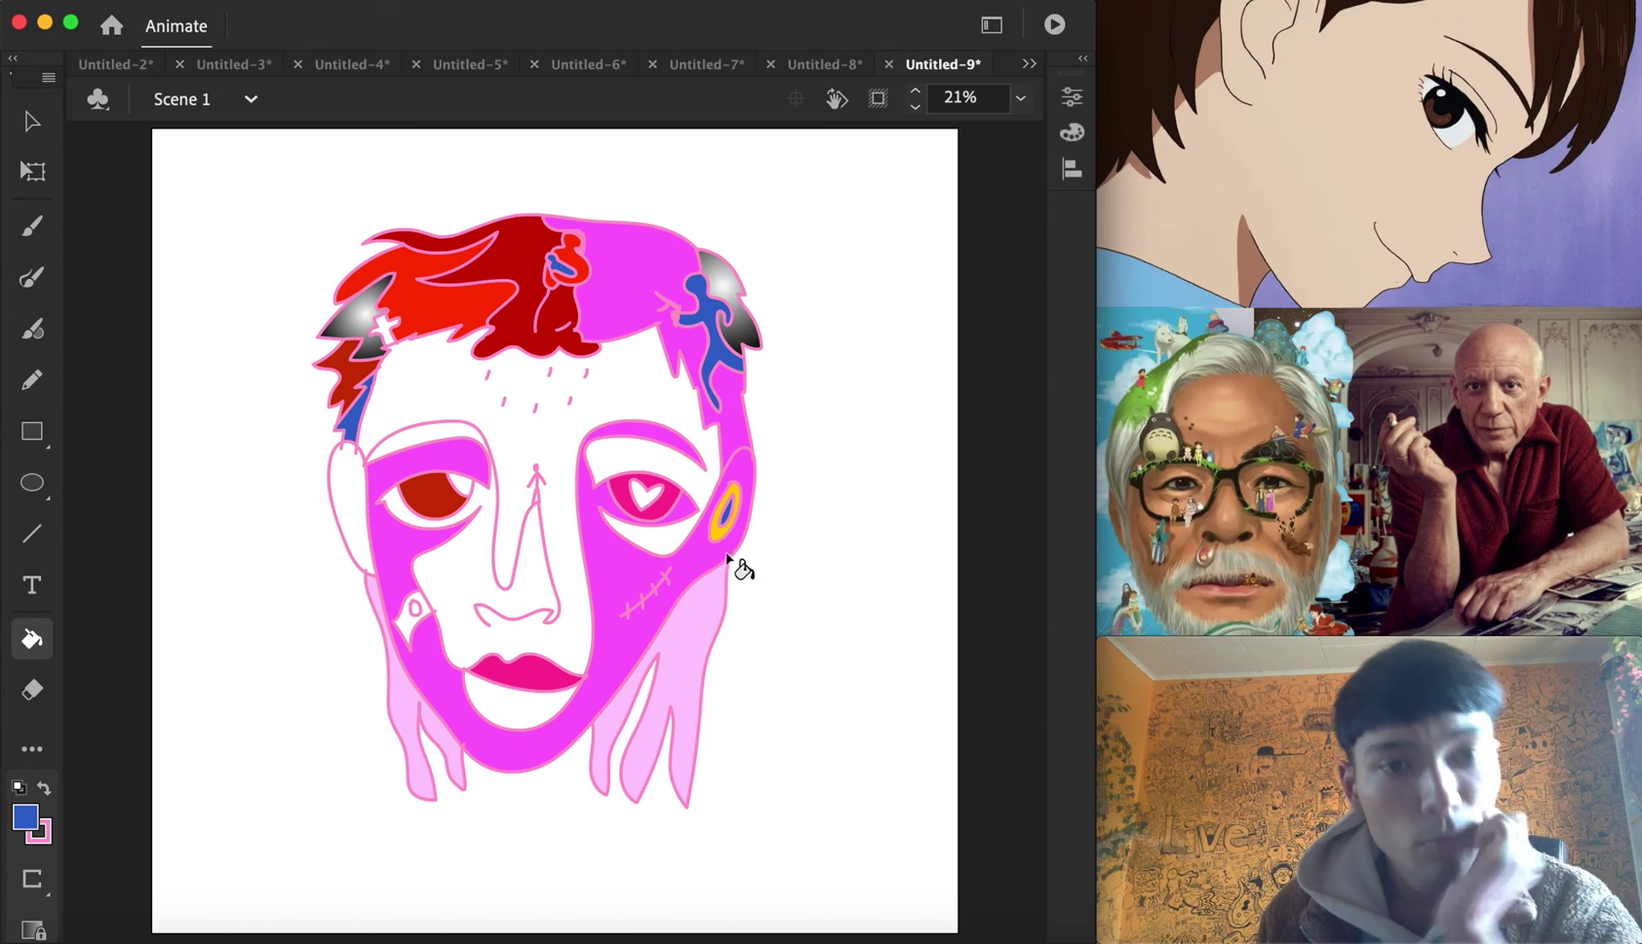
pyautogui.click(26, 823)
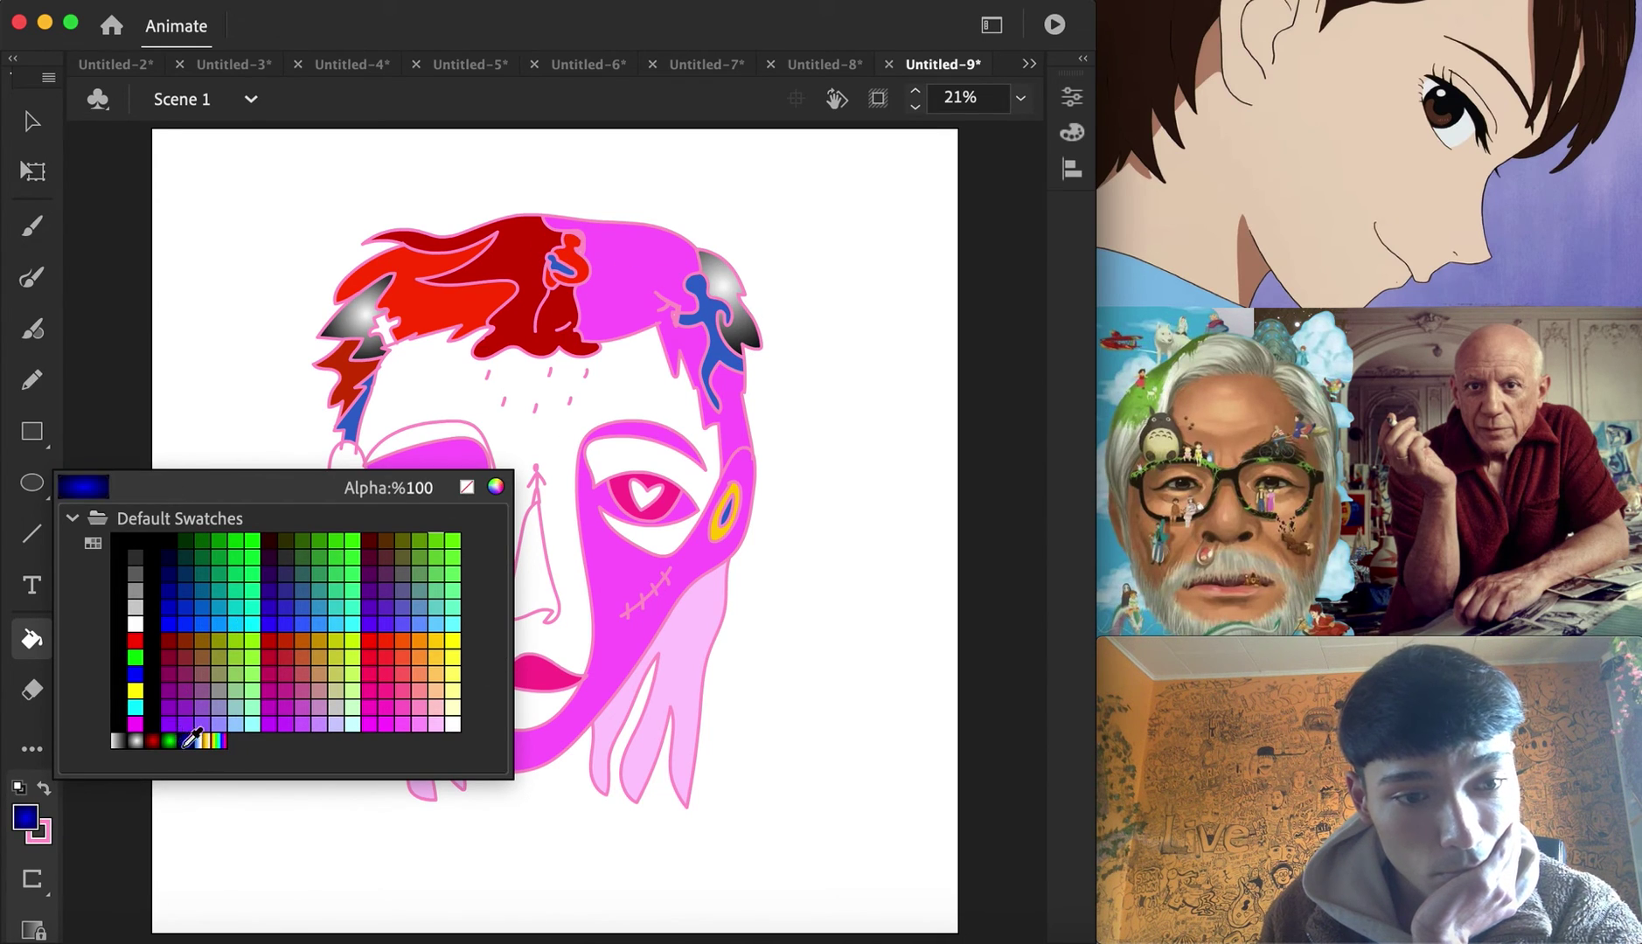
pyautogui.click(172, 602)
pyautogui.click(26, 817)
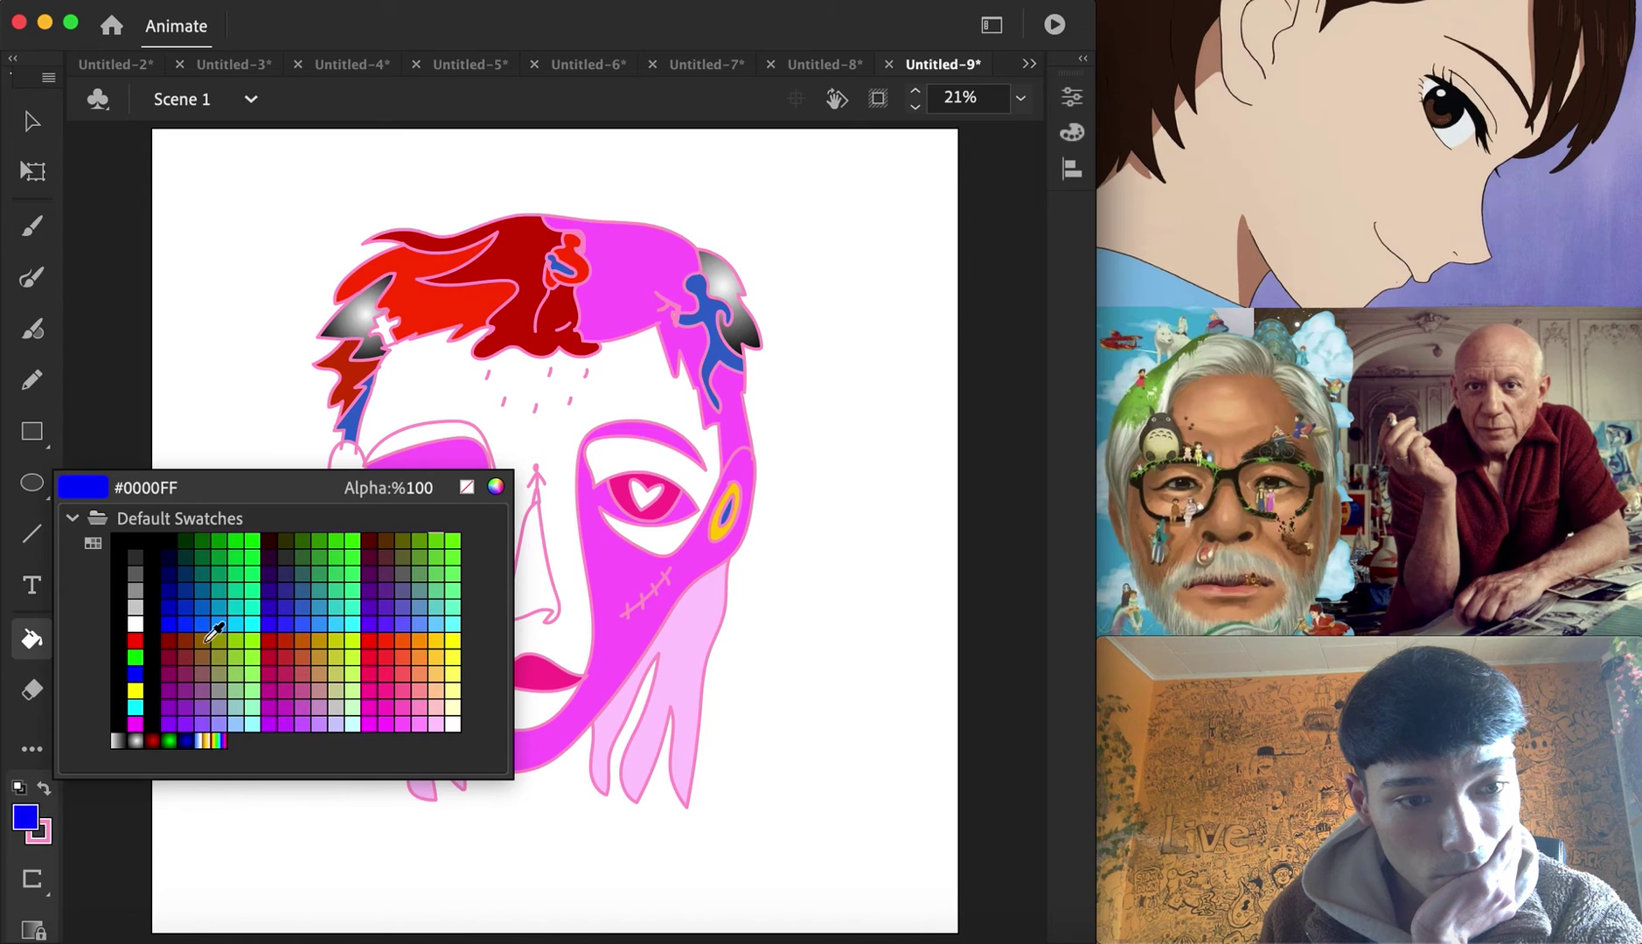
pyautogui.click(131, 647)
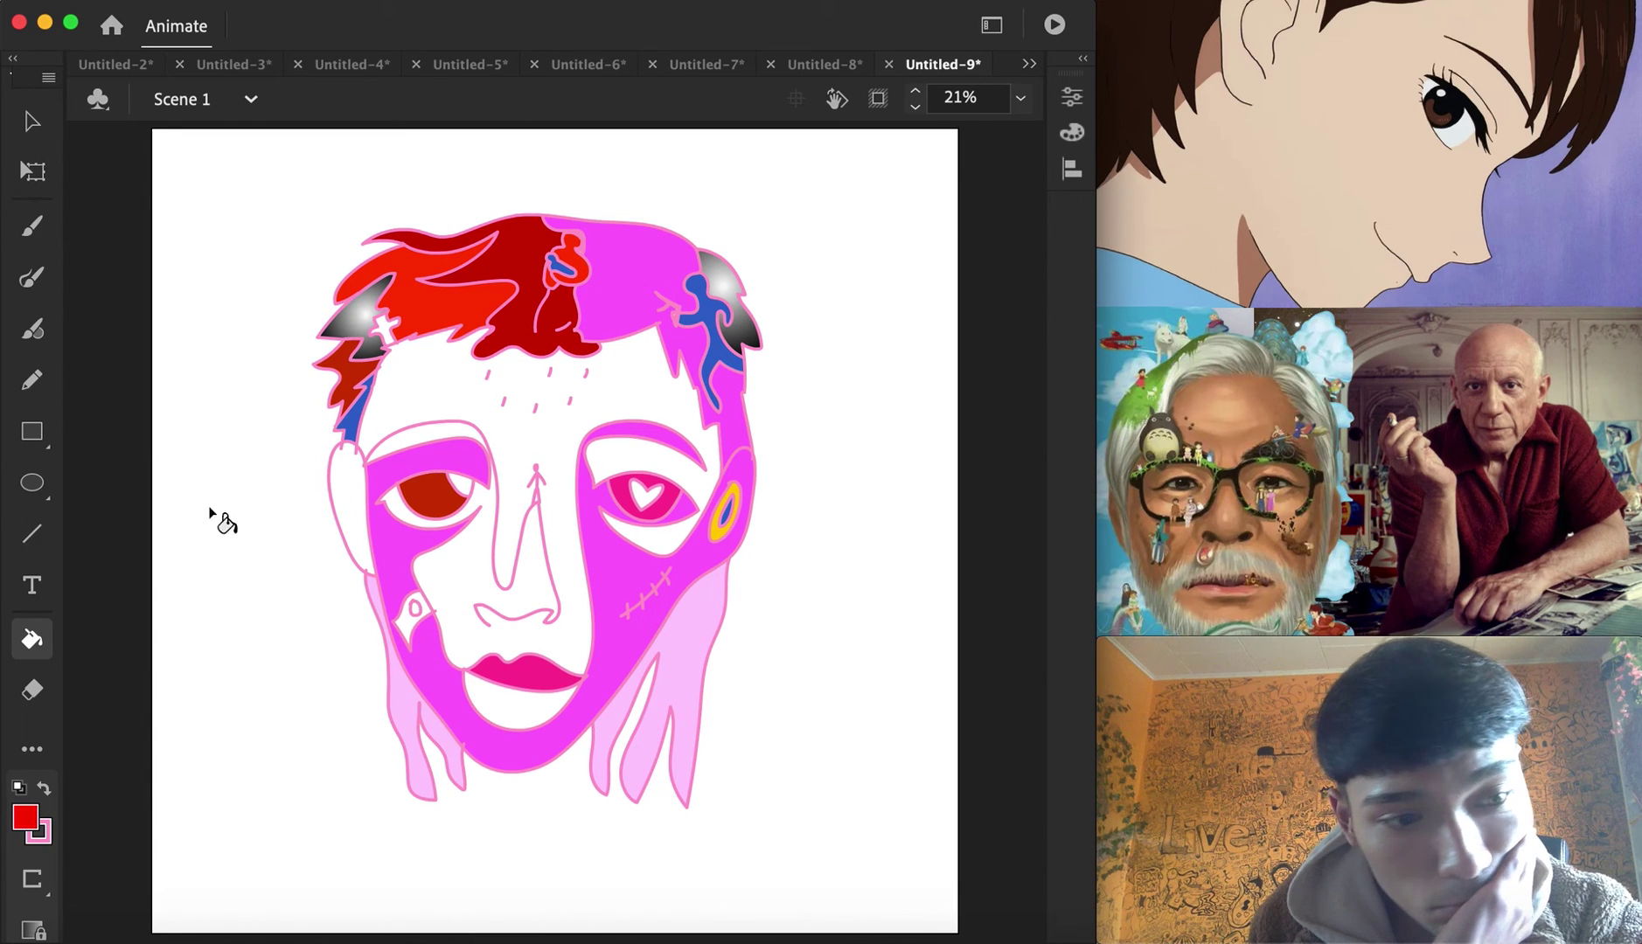
# Brush bright red petal-like spikes radiating from the seated figure's back into the magenta hair
pyautogui.click(31, 277)
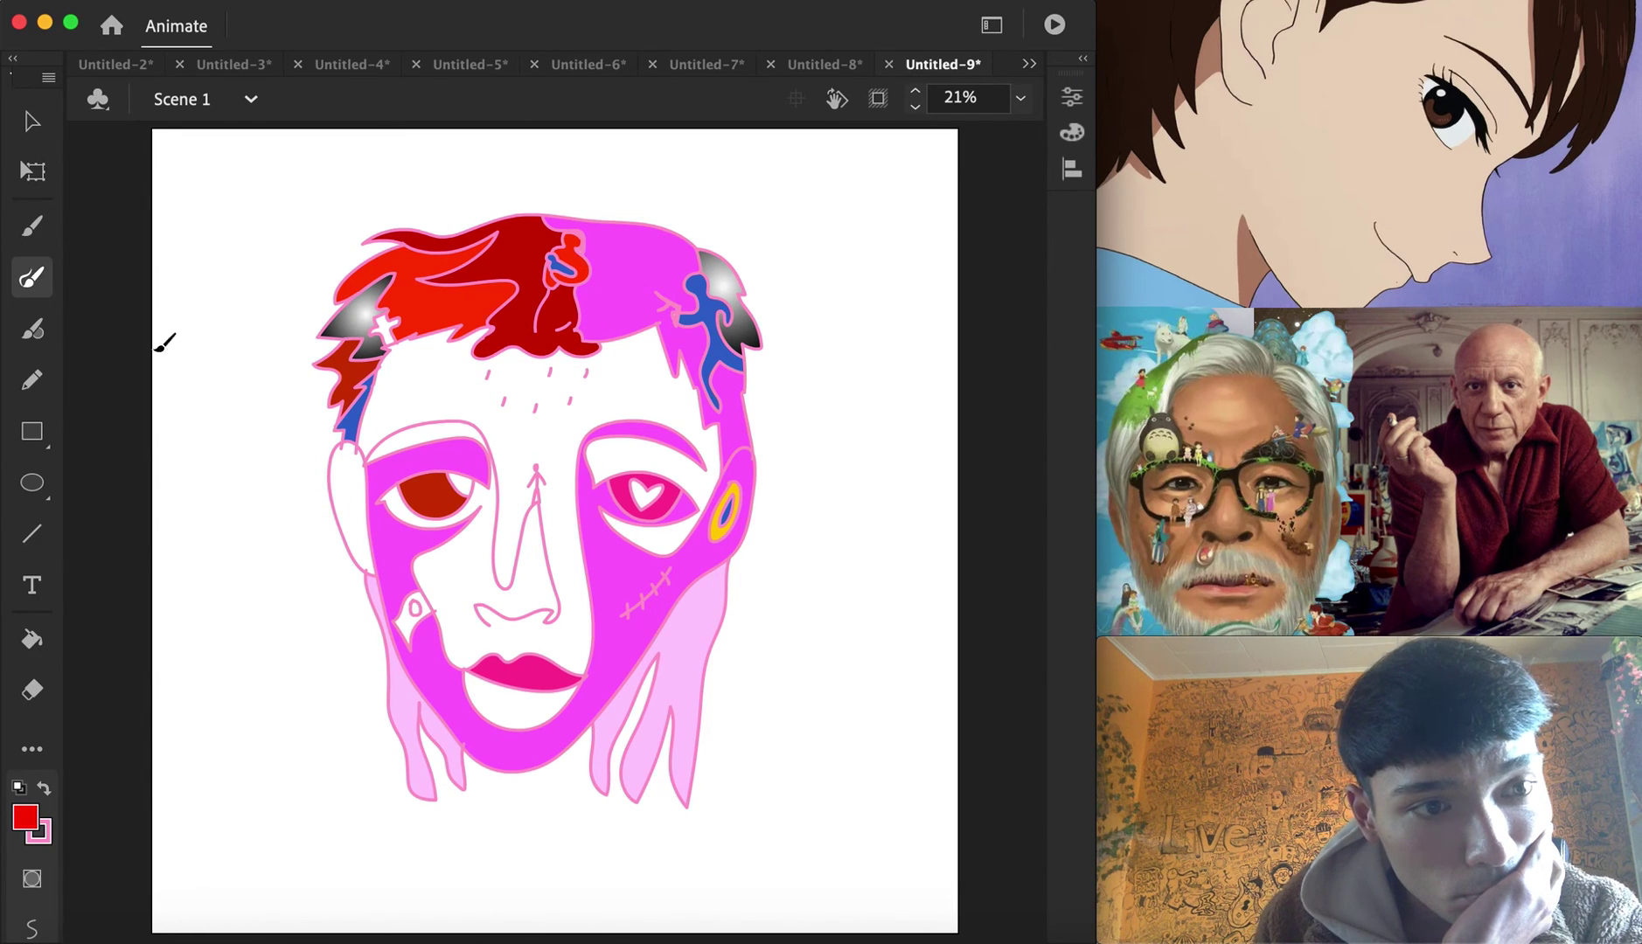
pyautogui.click(41, 831)
pyautogui.click(132, 647)
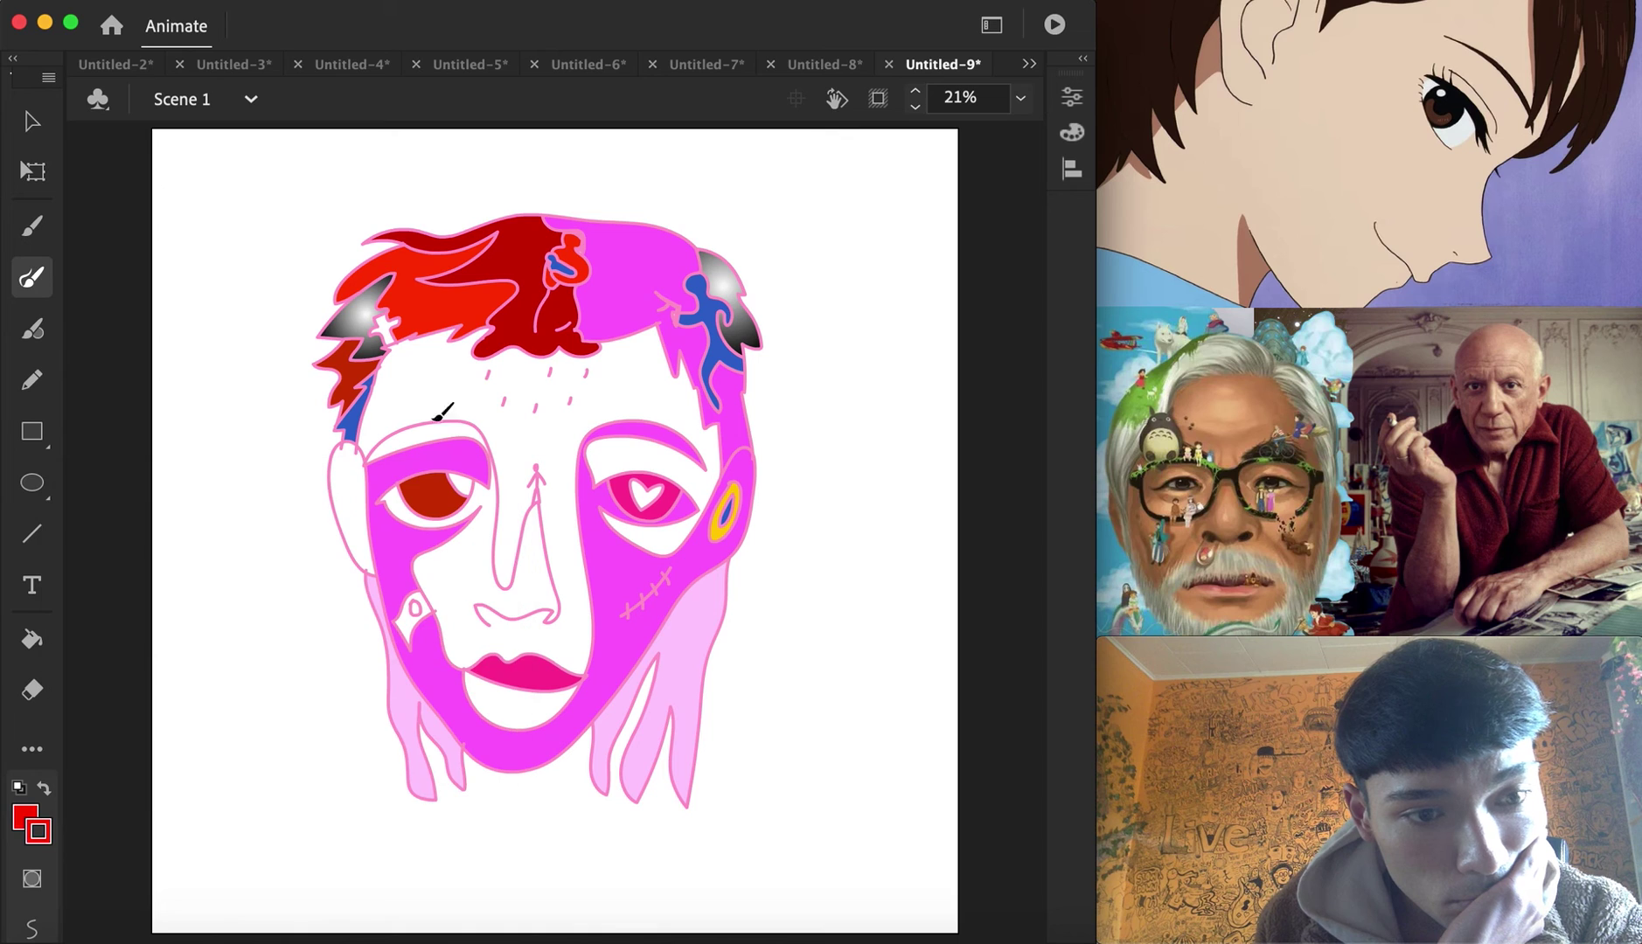
pyautogui.click(1034, 98)
pyautogui.click(1055, 275)
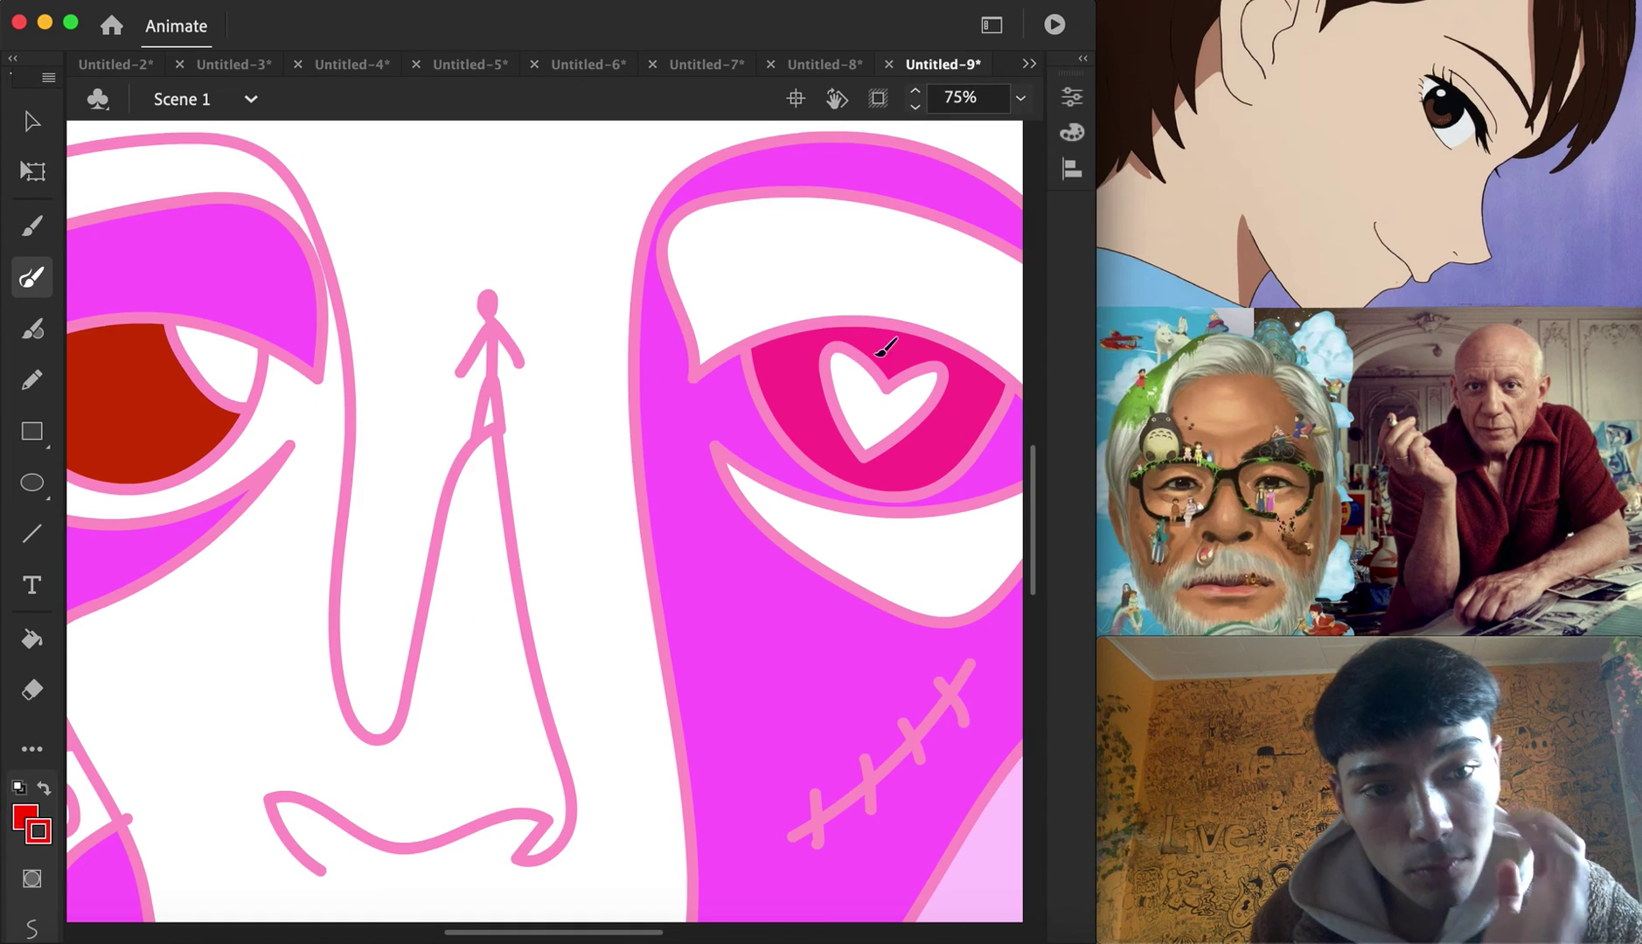
pyautogui.scroll(10, 669, 374)
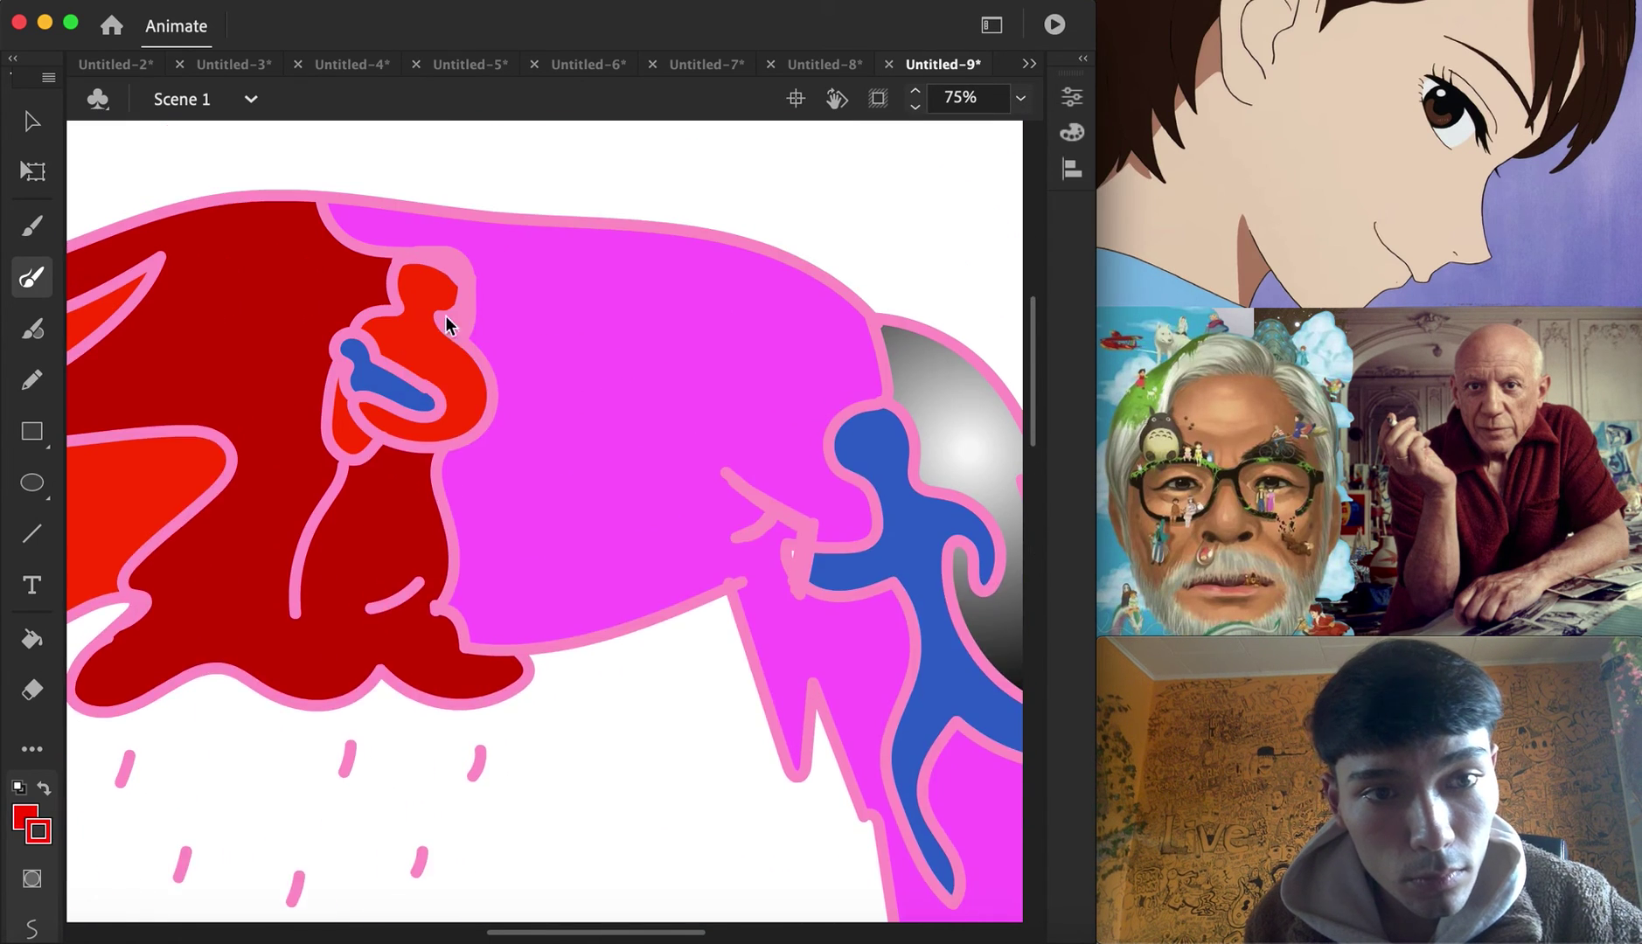
pyautogui.scroll(-4, 514, 512)
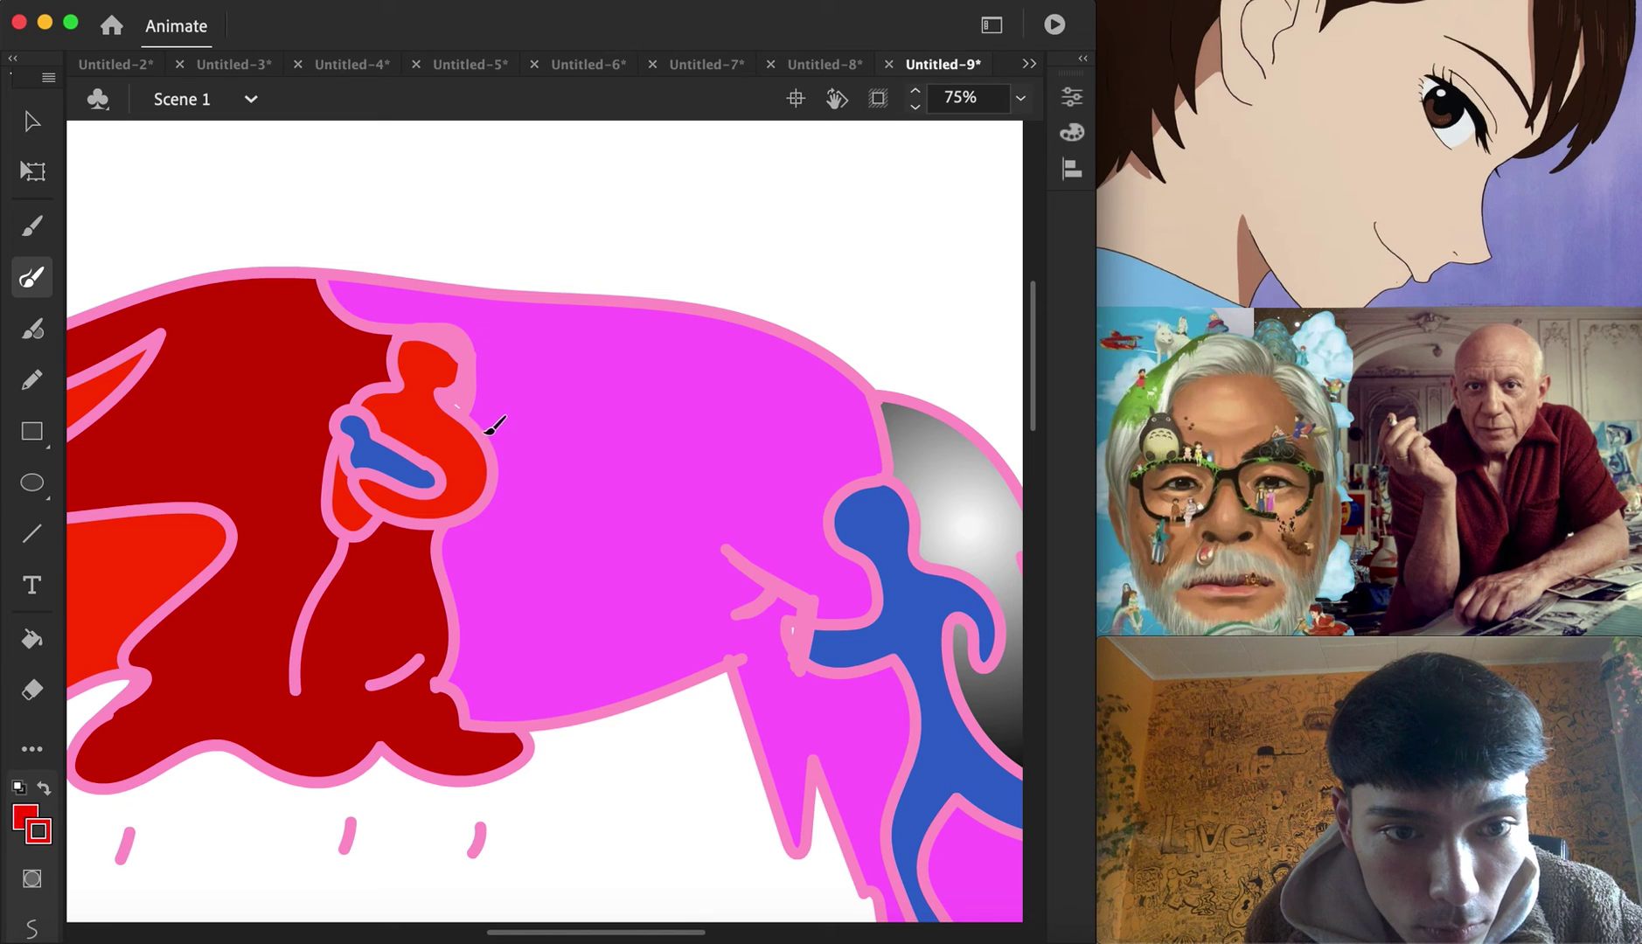
pyautogui.moveTo(551, 538)
pyautogui.mouseDown()
pyautogui.moveTo(477, 576)
pyautogui.moveTo(455, 538)
pyautogui.mouseUp()
pyautogui.moveTo(490, 525)
pyautogui.mouseDown()
pyautogui.moveTo(558, 513)
pyautogui.moveTo(511, 487)
pyautogui.mouseUp()
pyautogui.moveTo(542, 441)
pyautogui.mouseDown()
pyautogui.moveTo(620, 418)
pyautogui.moveTo(517, 427)
pyautogui.mouseUp()
# Paint the head, torso and one leg of the small standing figure on the nose bridge in blue
pyautogui.scroll(-2, 739, 427)
pyautogui.hscroll(-2, 738, 427)
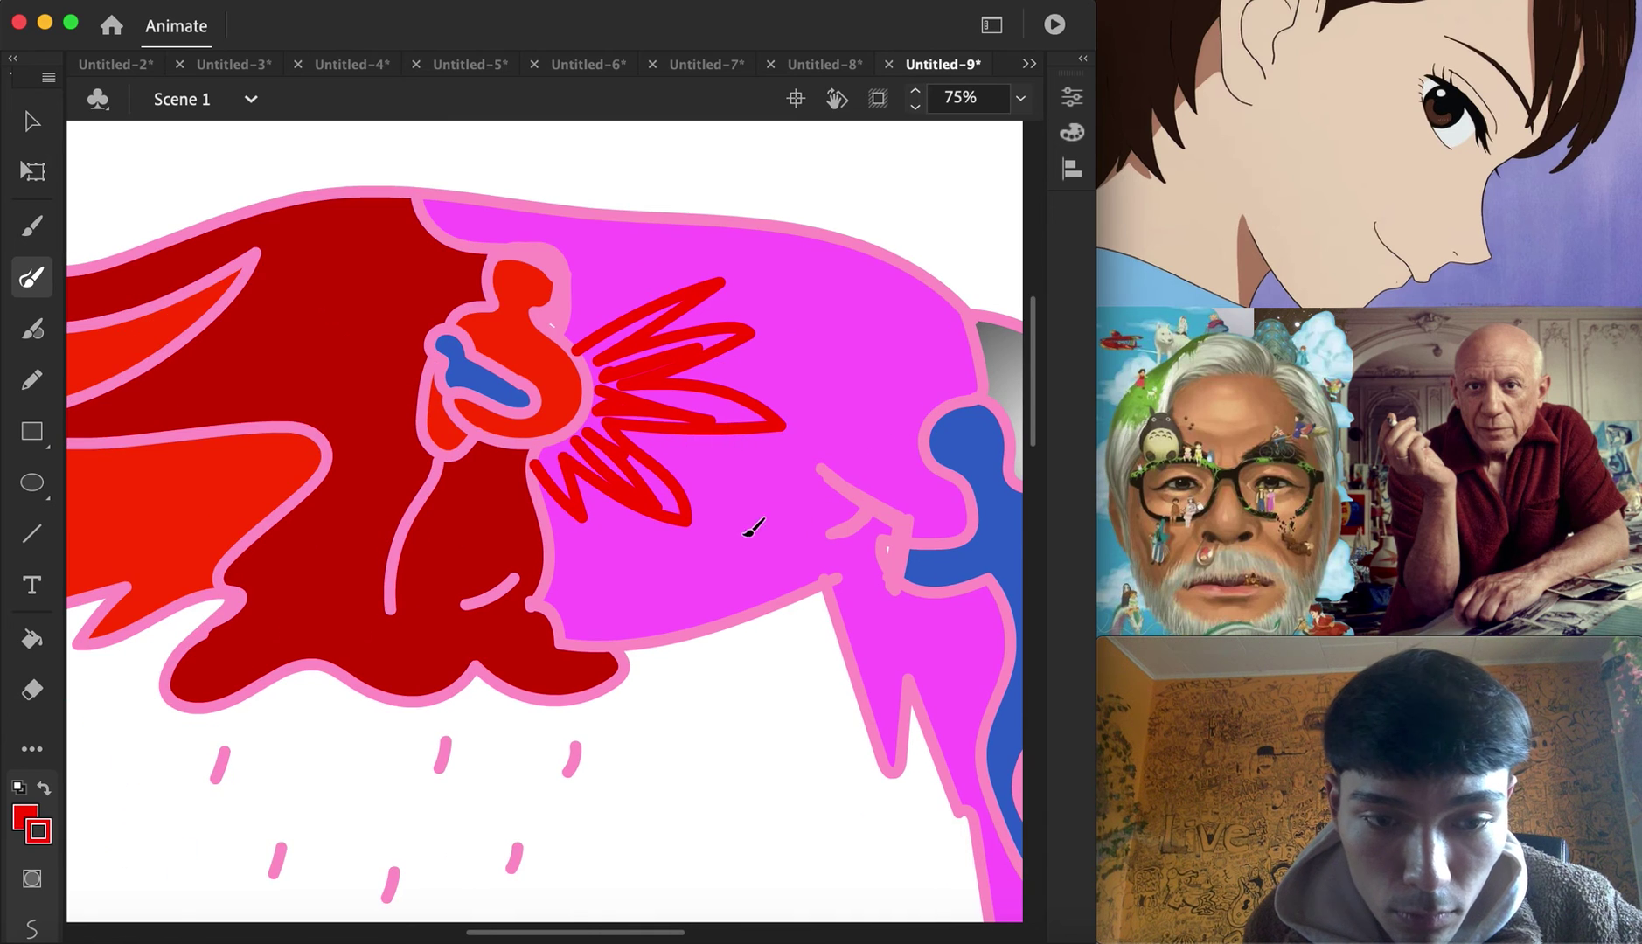
pyautogui.scroll(-13, 748, 531)
pyautogui.hscroll(-2, 645, 560)
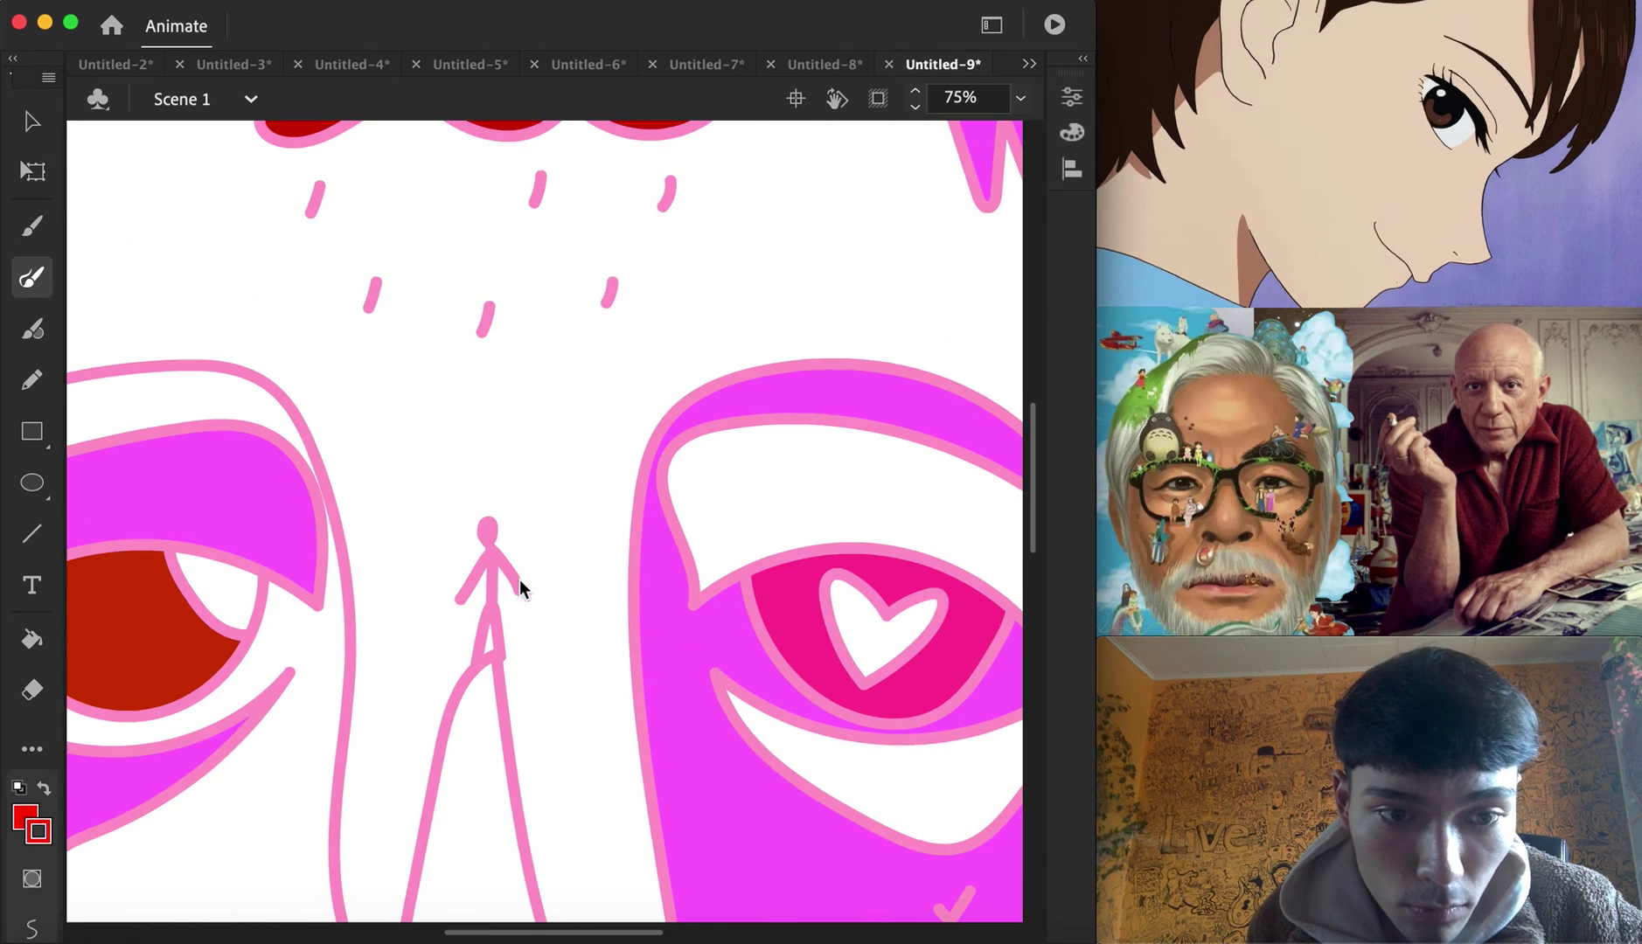
pyautogui.click(40, 831)
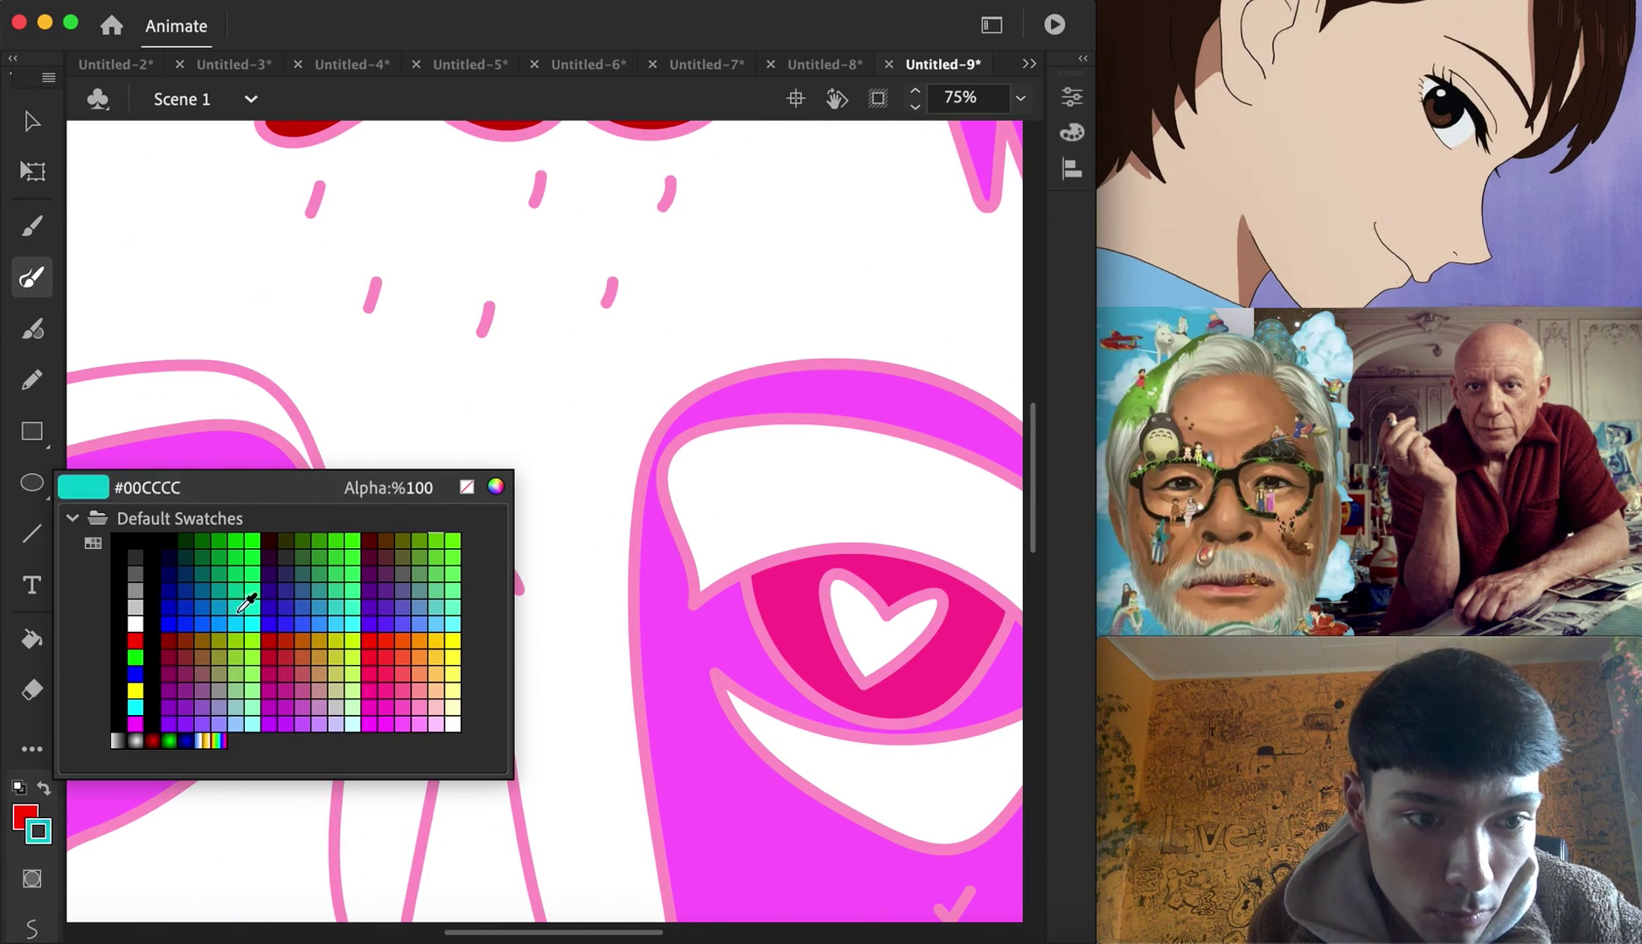
pyautogui.click(185, 607)
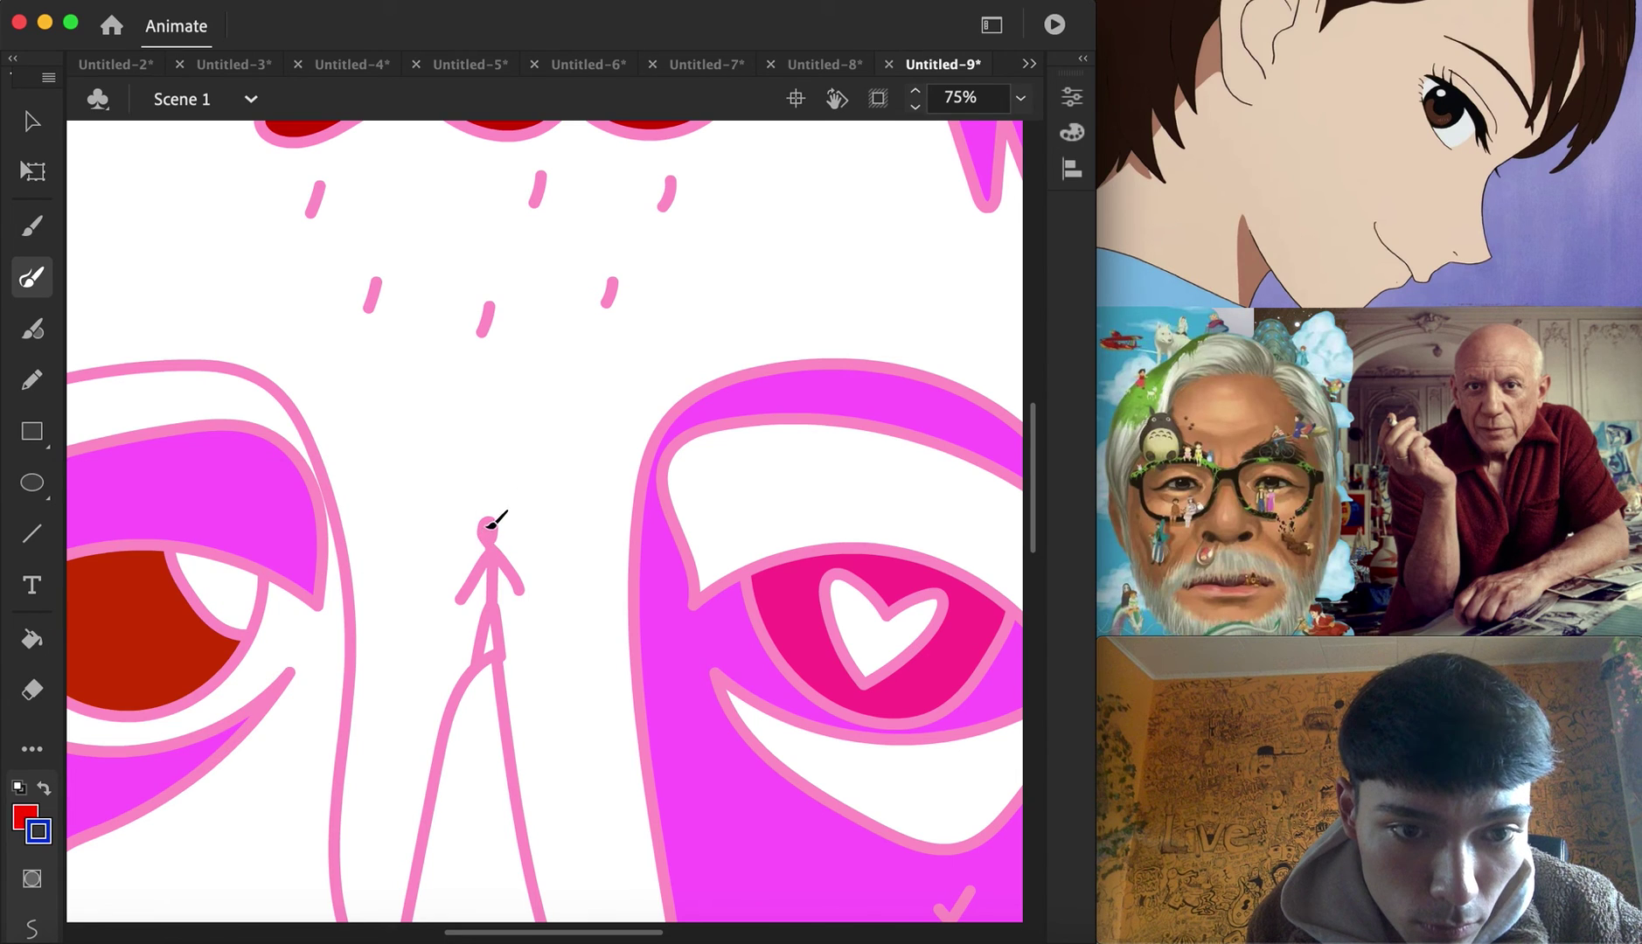
pyautogui.moveTo(505, 535)
pyautogui.mouseDown()
pyautogui.moveTo(510, 582)
pyautogui.moveTo(457, 603)
pyautogui.mouseUp()
pyautogui.press('super+z')
pyautogui.moveTo(502, 549)
pyautogui.mouseDown()
pyautogui.moveTo(508, 583)
pyautogui.moveTo(466, 685)
pyautogui.mouseUp()
pyautogui.moveTo(496, 605); pyautogui.dragTo(473, 689)
pyautogui.moveTo(495, 549)
pyautogui.mouseDown()
pyautogui.moveTo(425, 605)
pyautogui.moveTo(428, 529)
pyautogui.mouseUp()
pyautogui.press('super+z')
pyautogui.press('super+z')
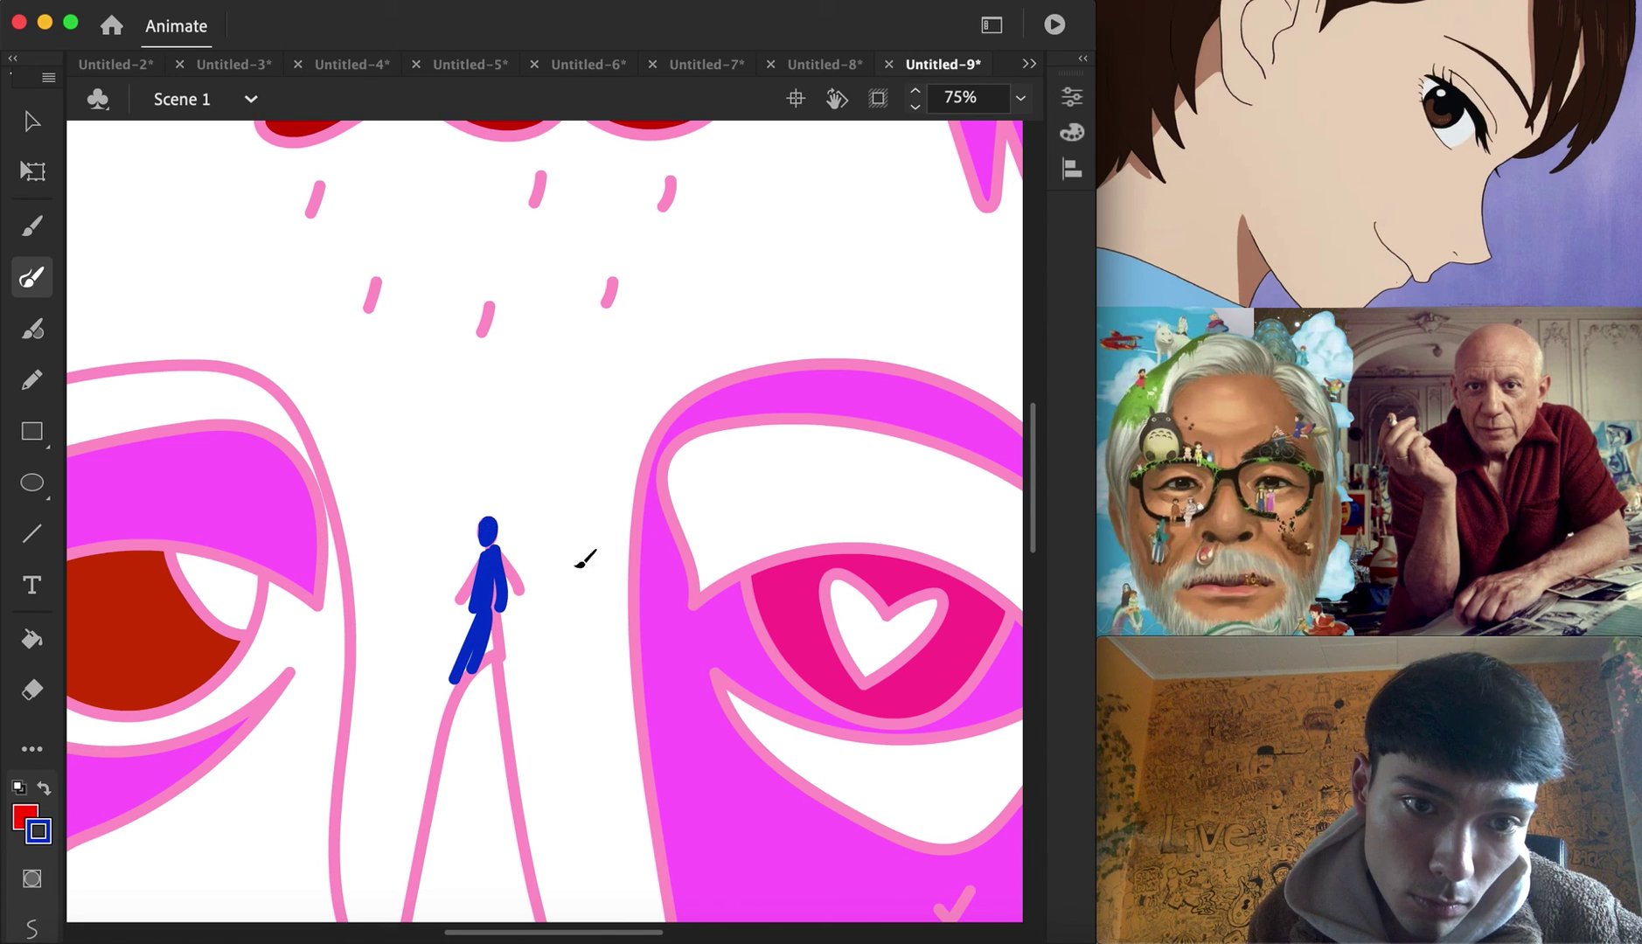
# Brush two facing blue arcs above the small figure's head and a broken wavy blue line from there up to the seated figure
pyautogui.moveTo(472, 365); pyautogui.dragTo(484, 480)
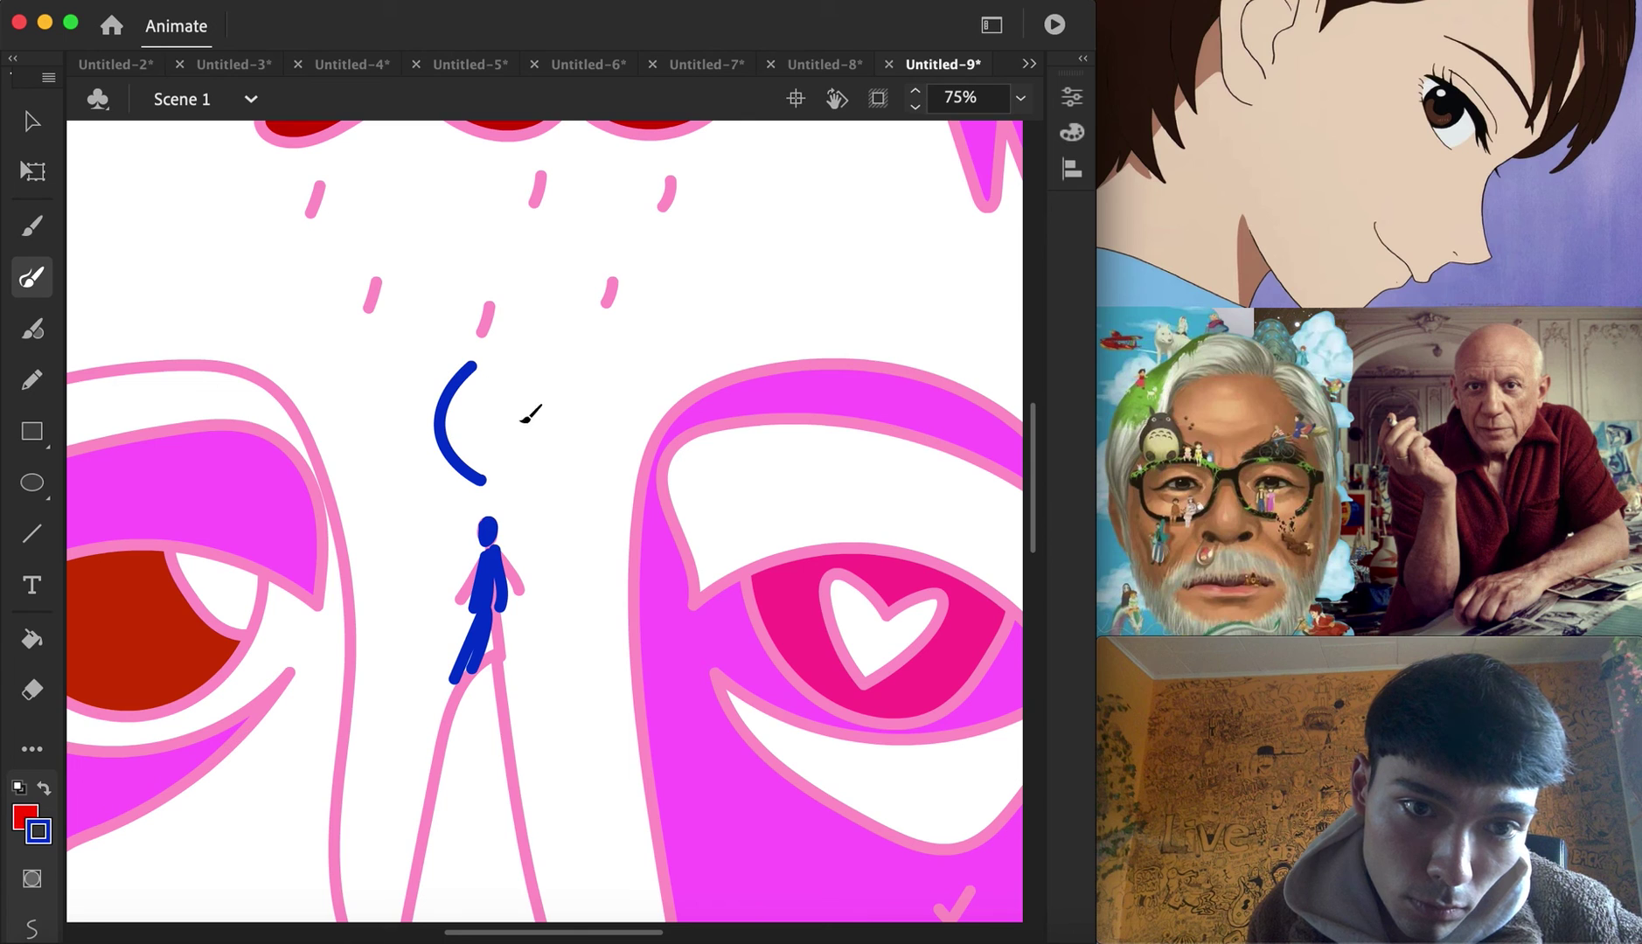
pyautogui.moveTo(534, 388); pyautogui.dragTo(517, 369)
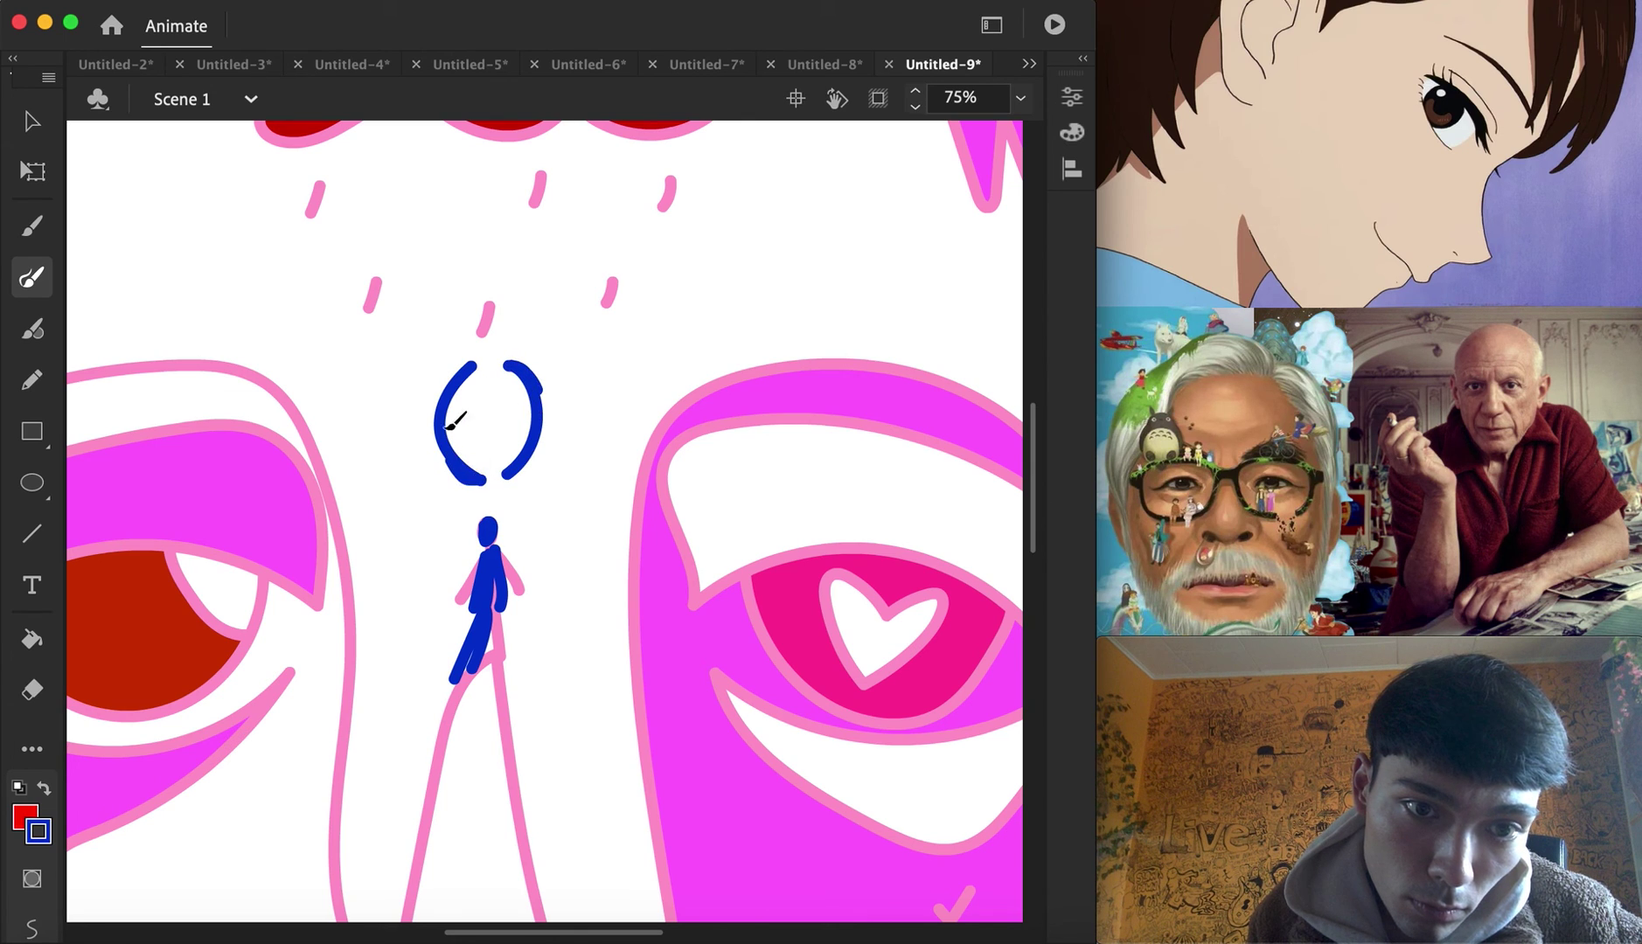
pyautogui.hscroll(4, 530, 450)
pyautogui.scroll(5, 524, 452)
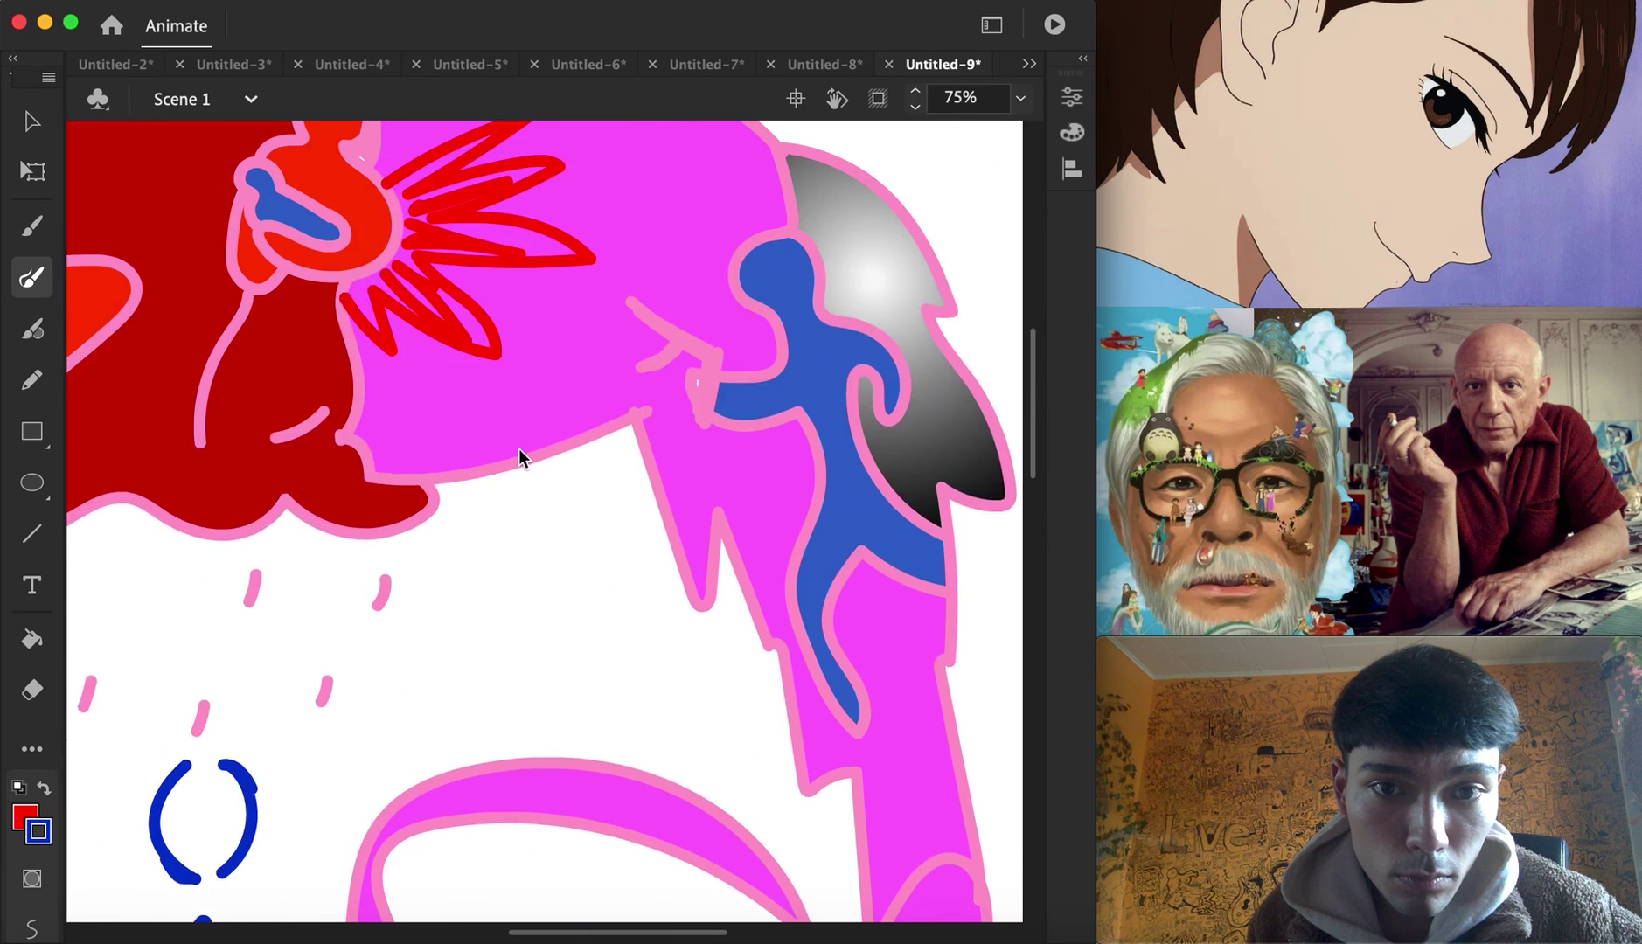
pyautogui.scroll(-1, 518, 457)
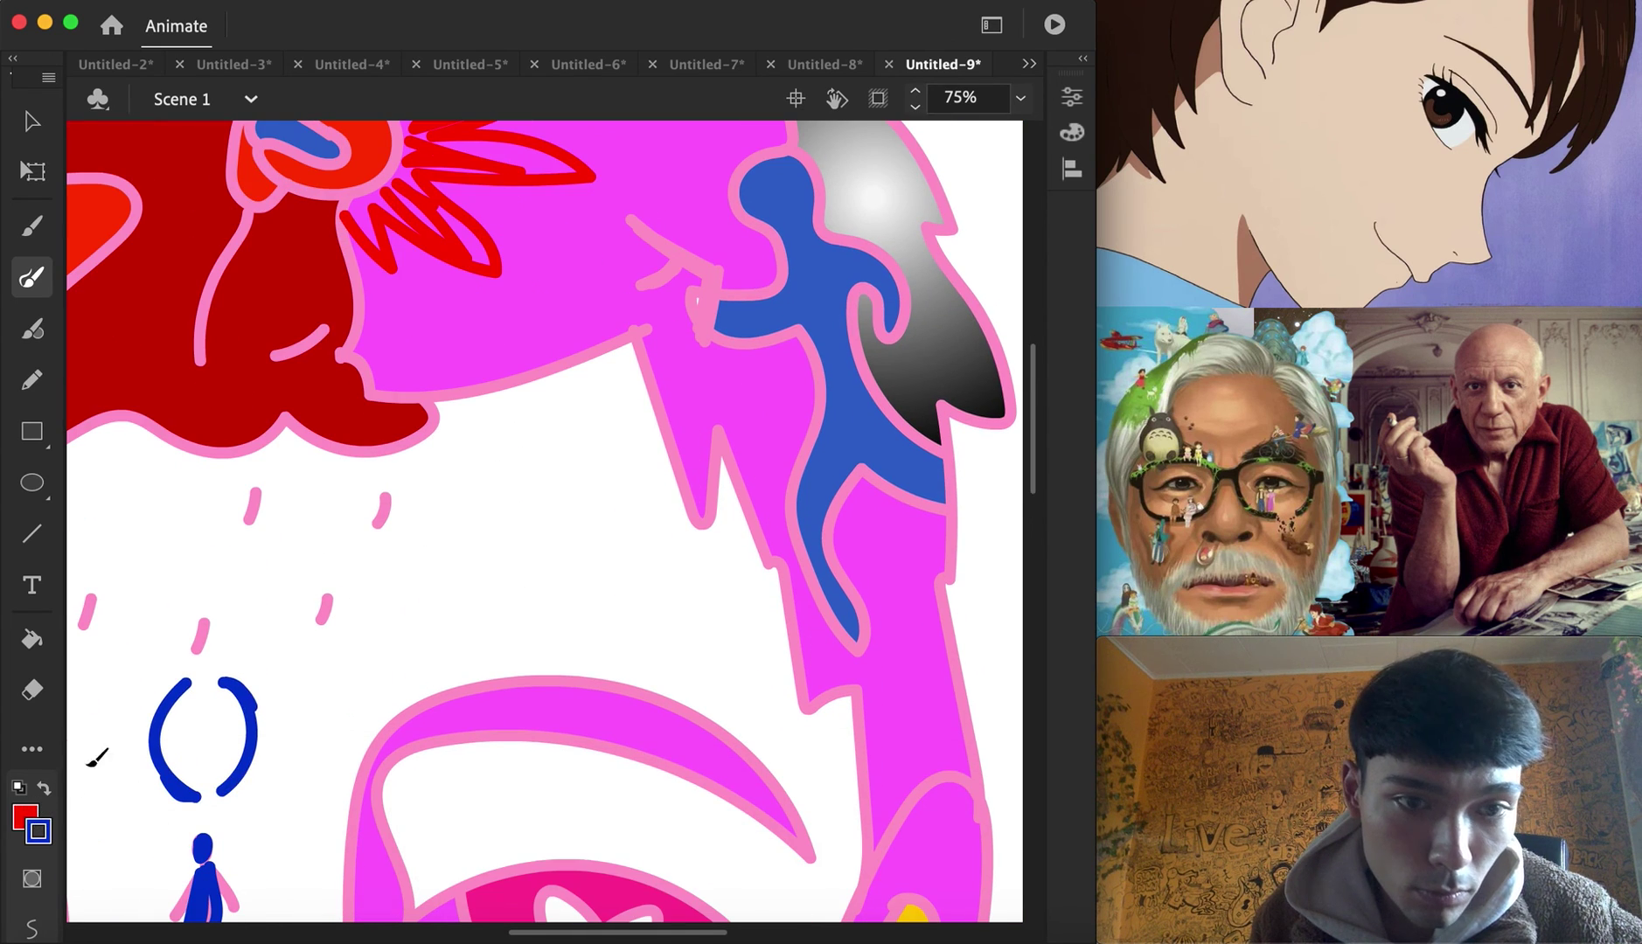
pyautogui.scroll(4, 157, 696)
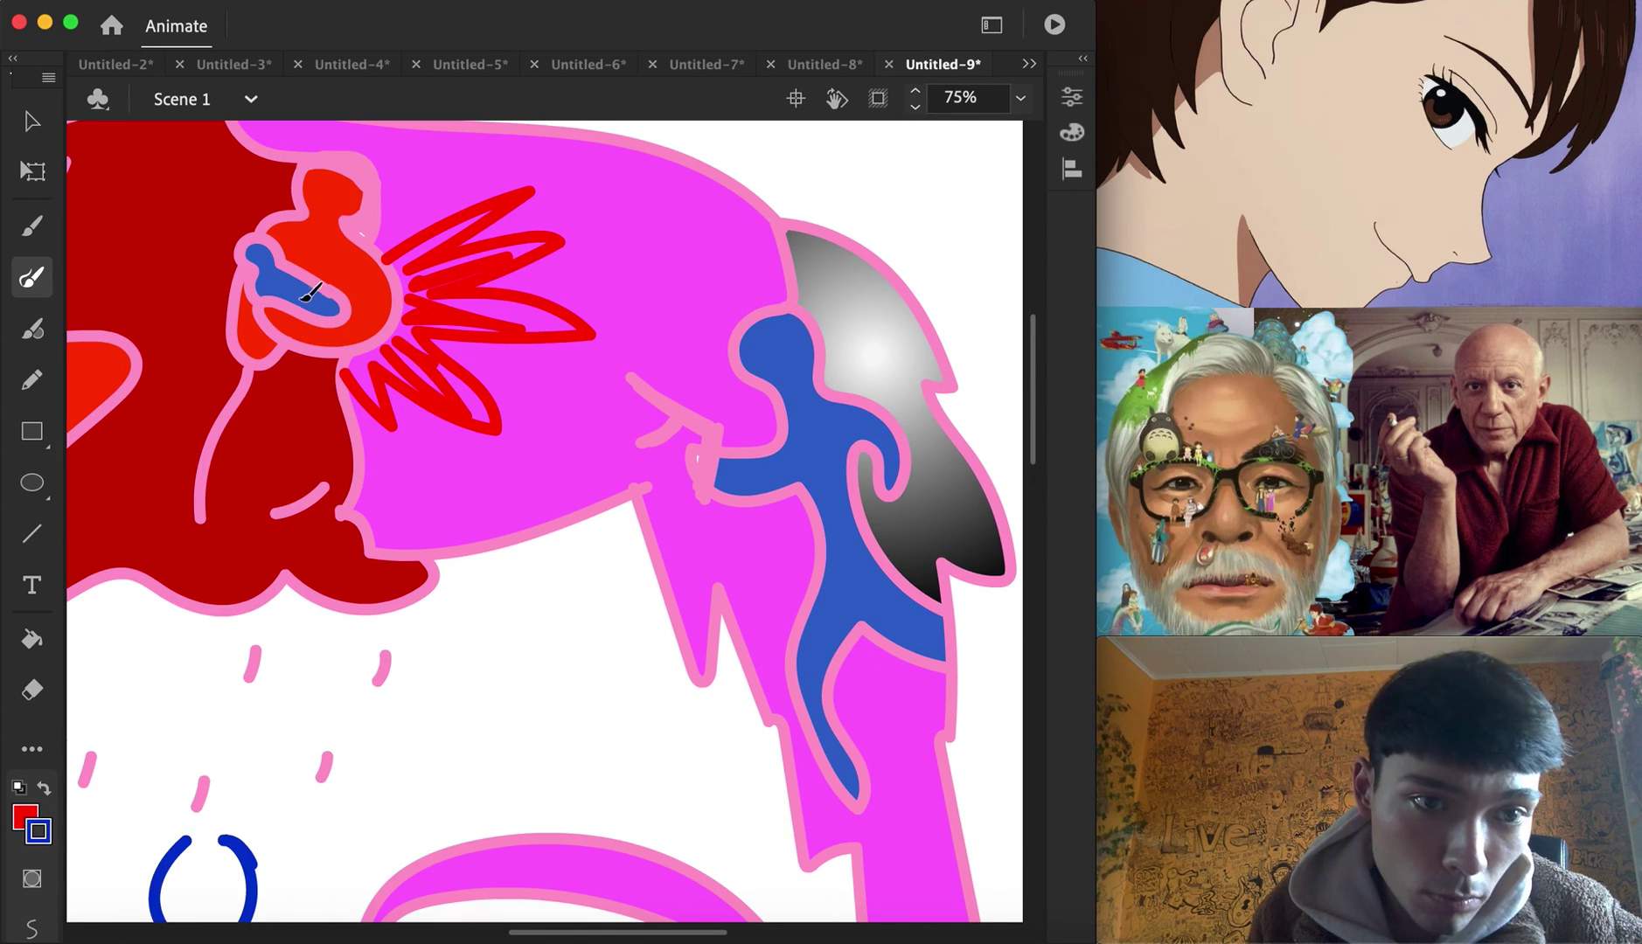
pyautogui.moveTo(297, 569); pyautogui.dragTo(299, 570)
pyautogui.scroll(-4, 341, 623)
pyautogui.hscroll(-2, 341, 623)
pyautogui.moveTo(389, 461)
pyautogui.mouseDown()
pyautogui.moveTo(383, 508)
pyautogui.moveTo(333, 549)
pyautogui.mouseUp()
pyautogui.scroll(-2, 363, 629)
pyautogui.click(1020, 98)
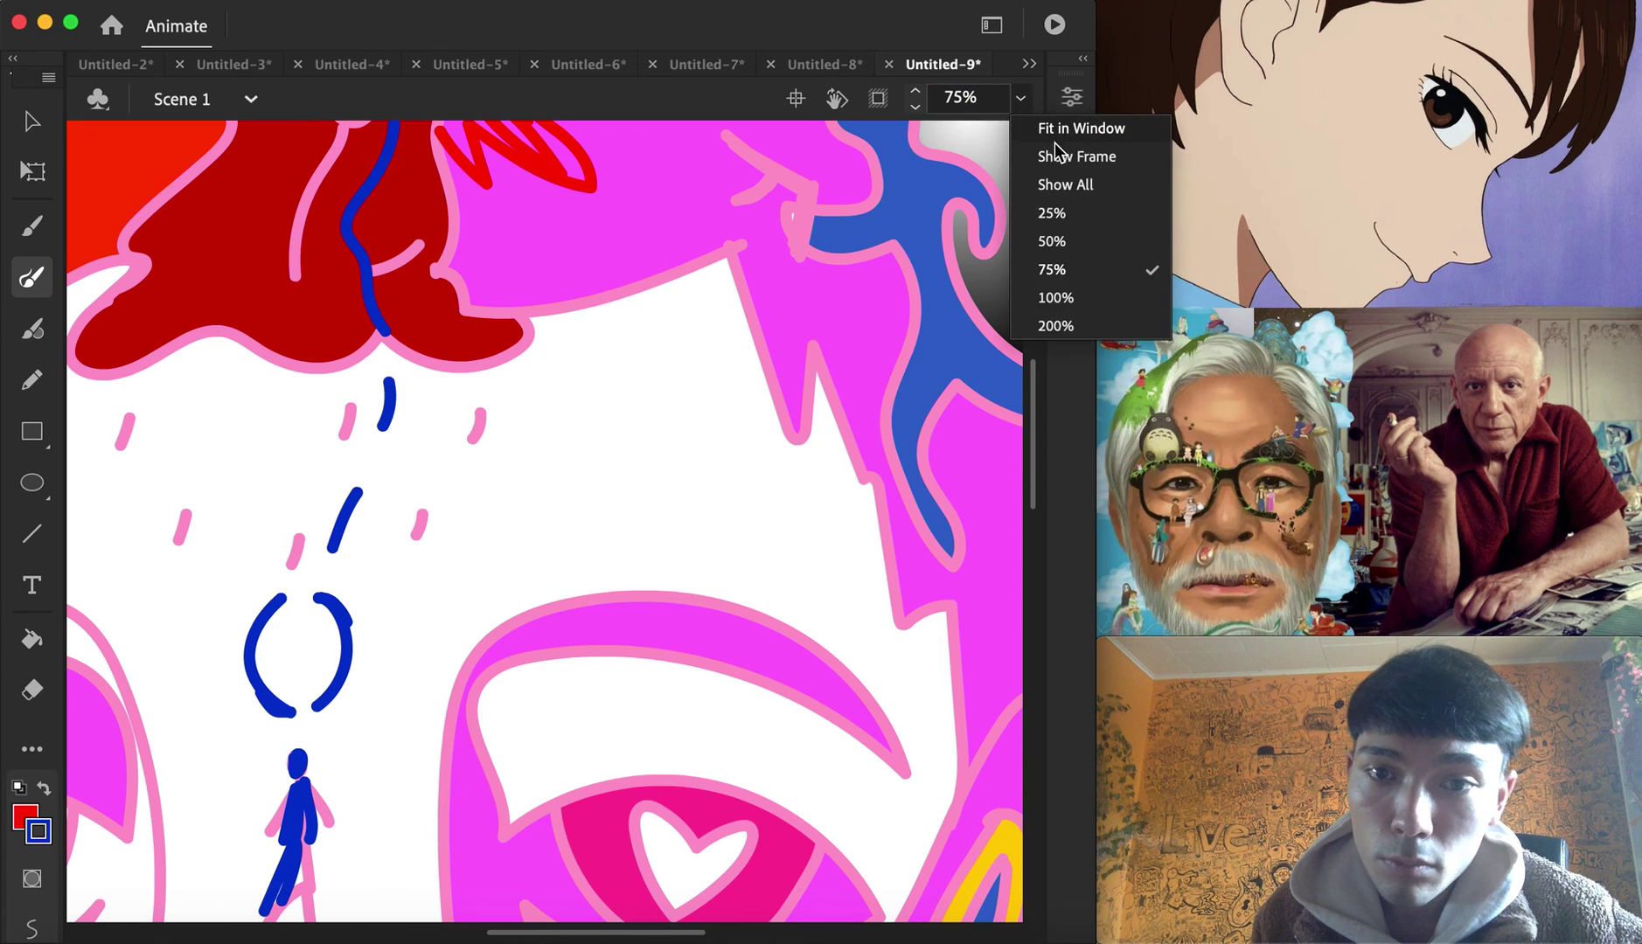
pyautogui.click(1053, 131)
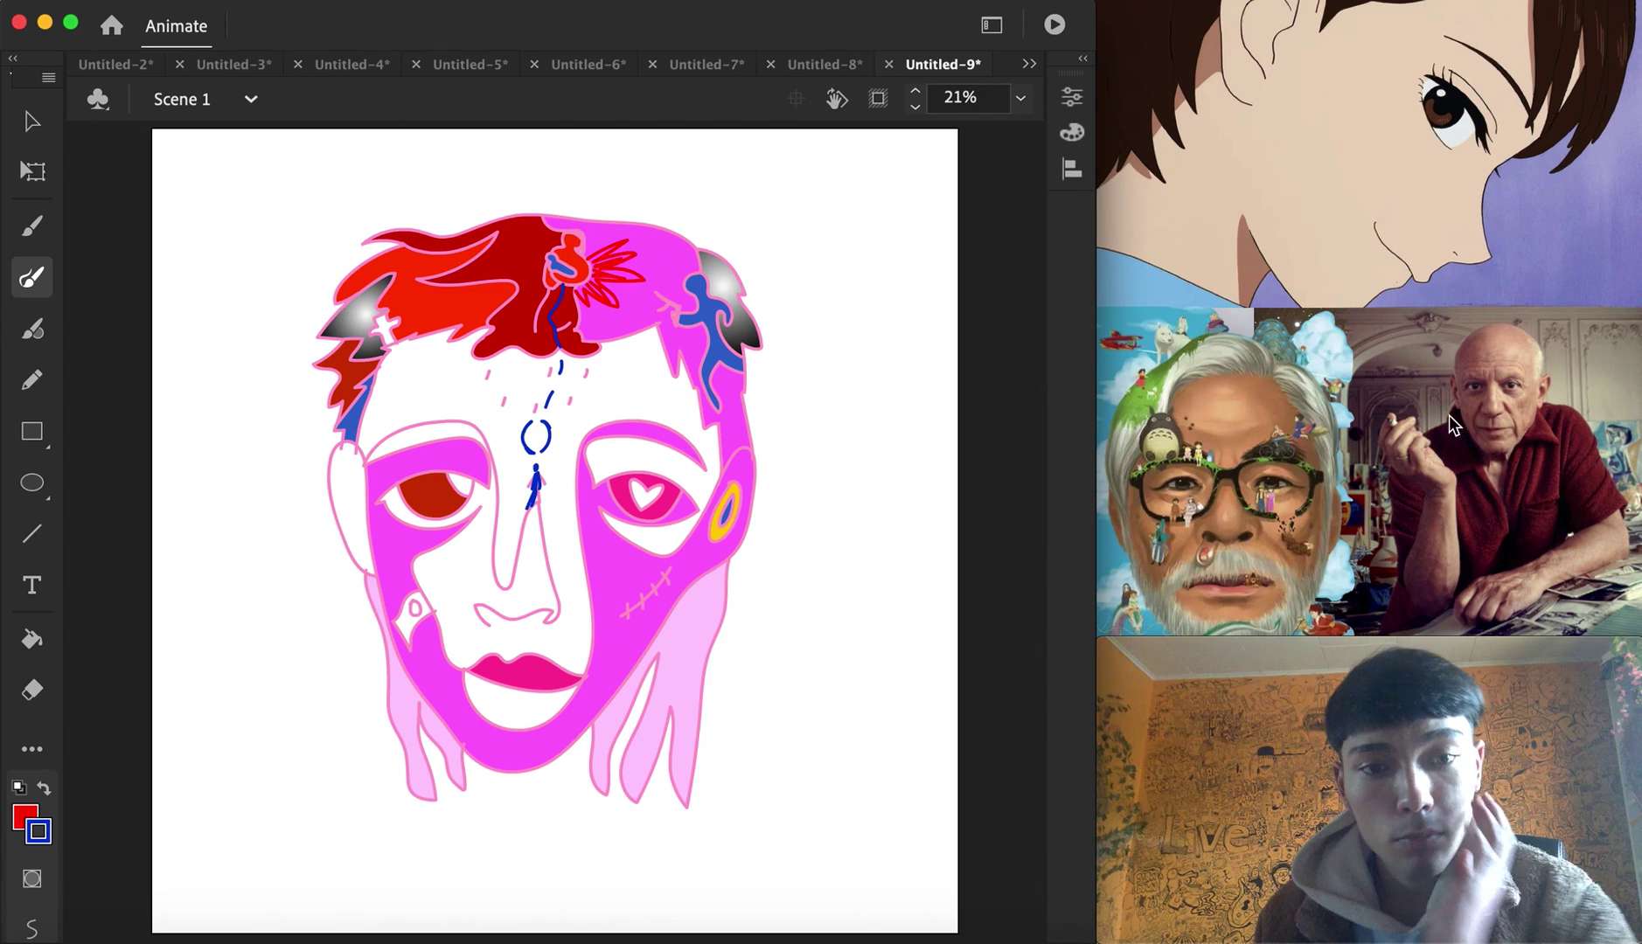
# Fill the left ear and the lower lip with the medium blue sampled from the wavy shape in the right hair
pyautogui.click(39, 832)
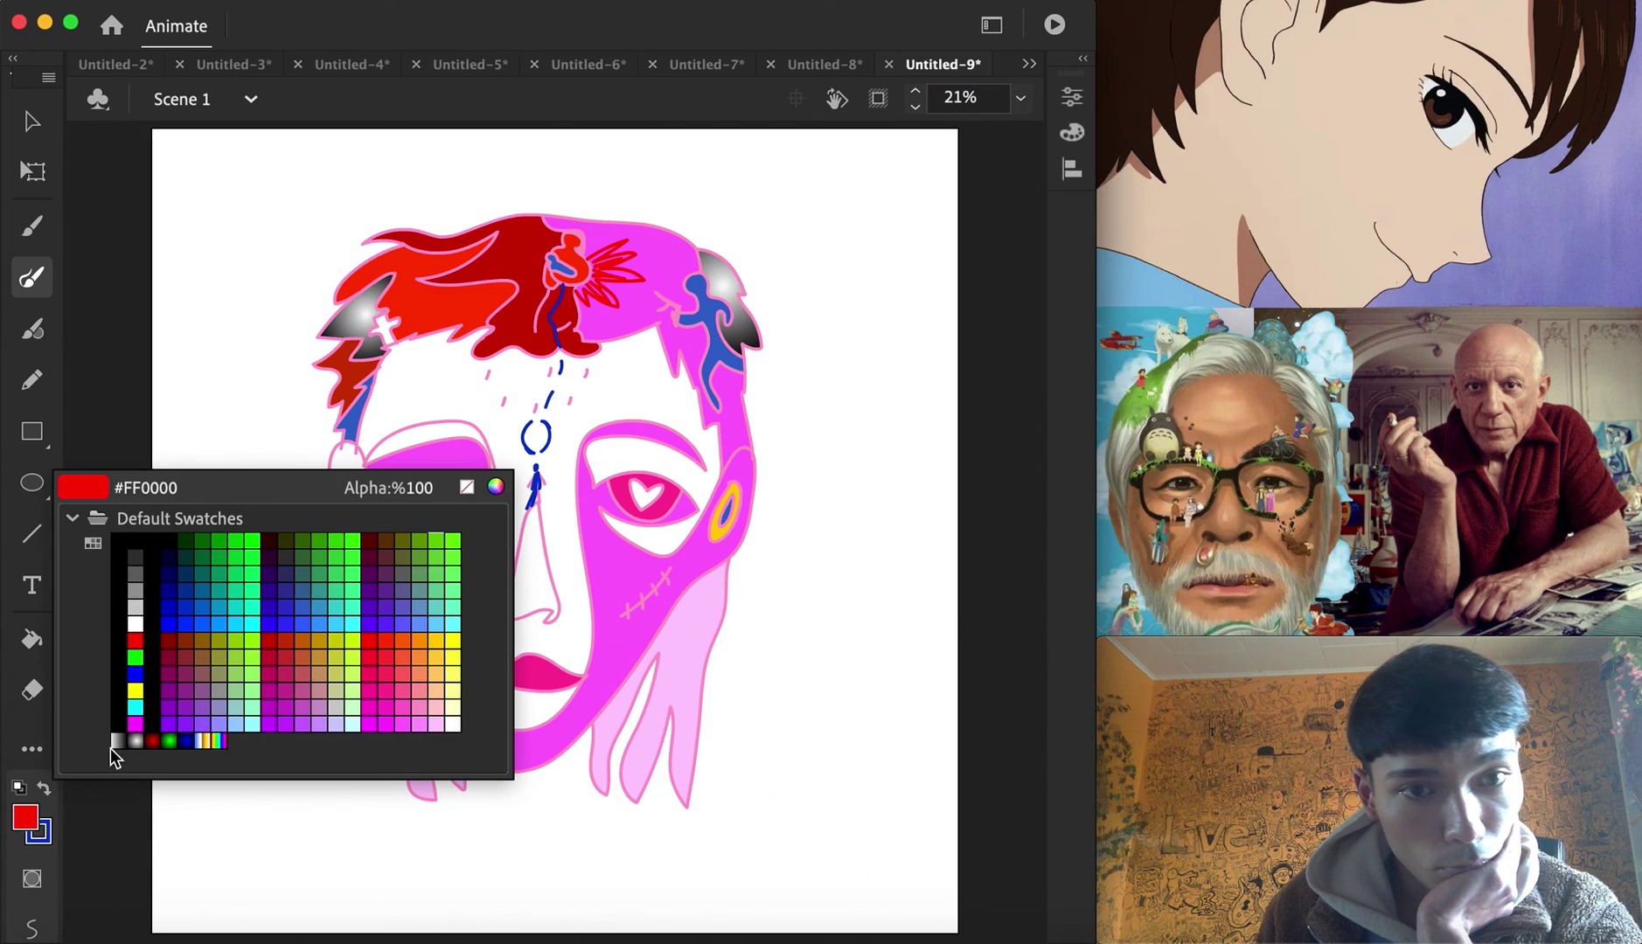
pyautogui.click(710, 308)
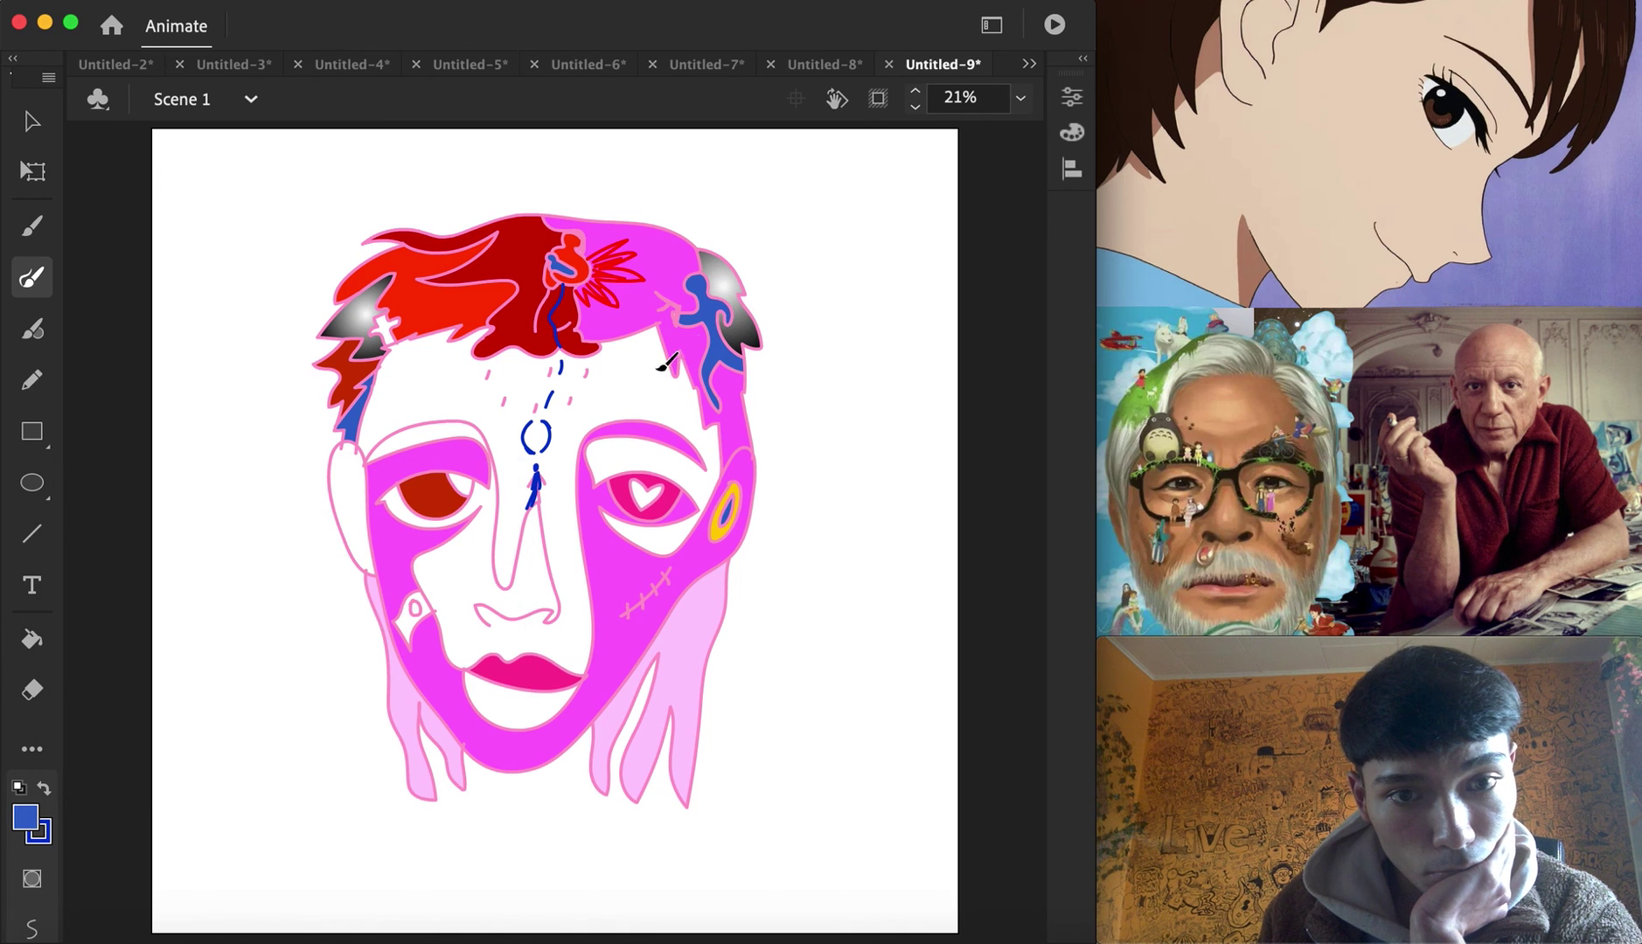
pyautogui.click(32, 639)
pyautogui.click(347, 507)
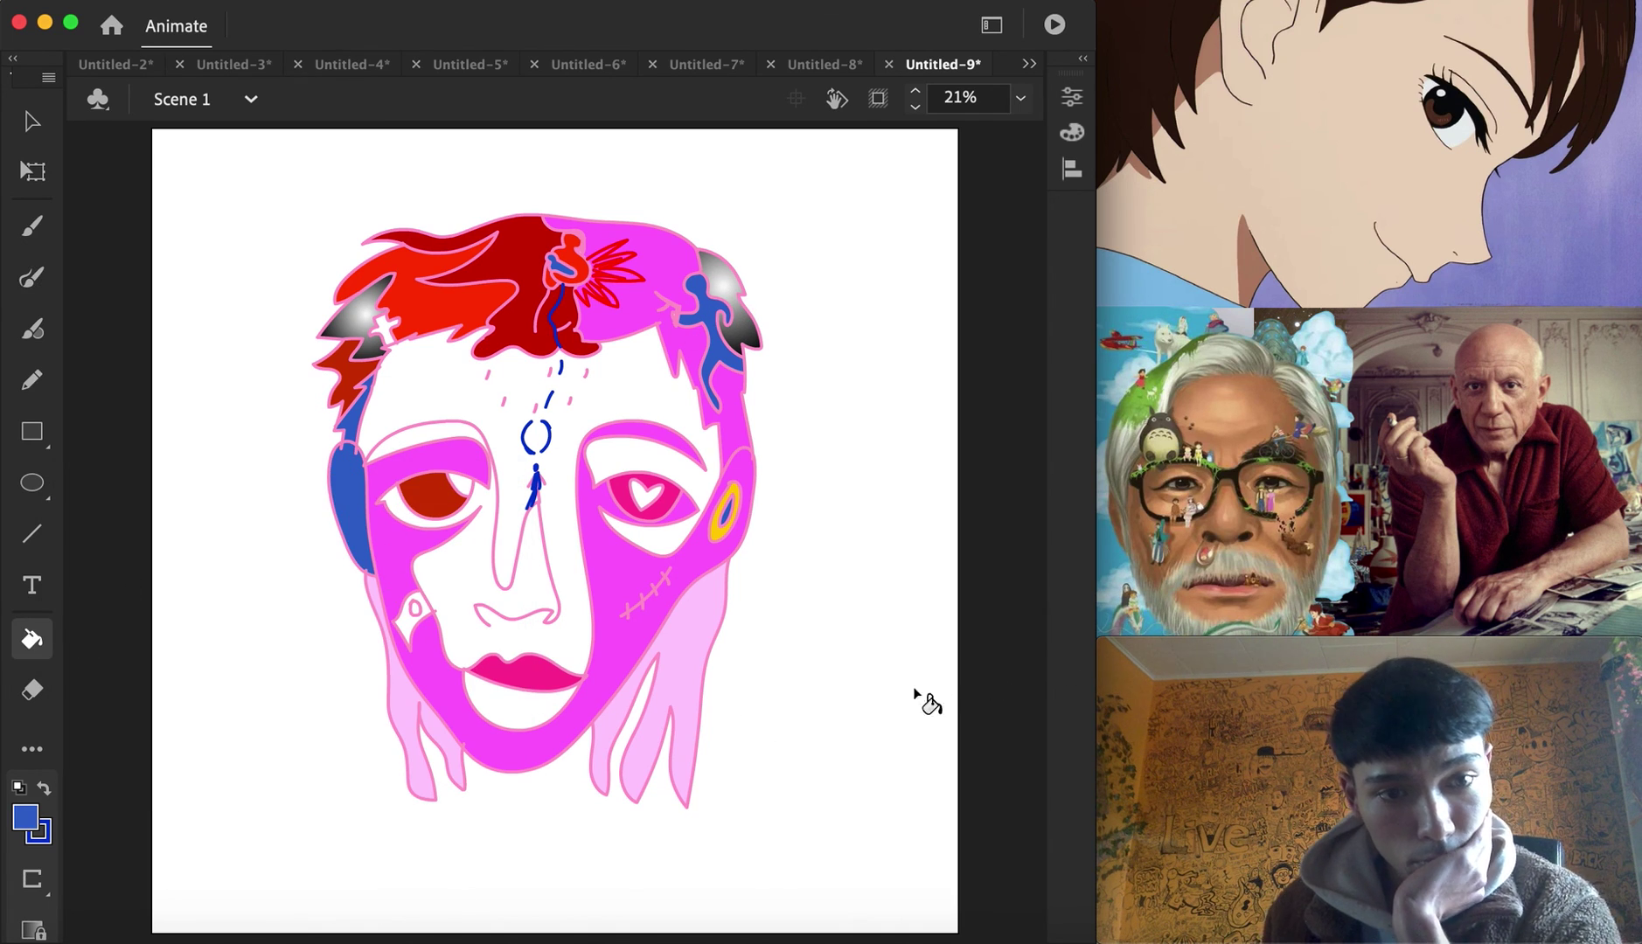
pyautogui.click(514, 715)
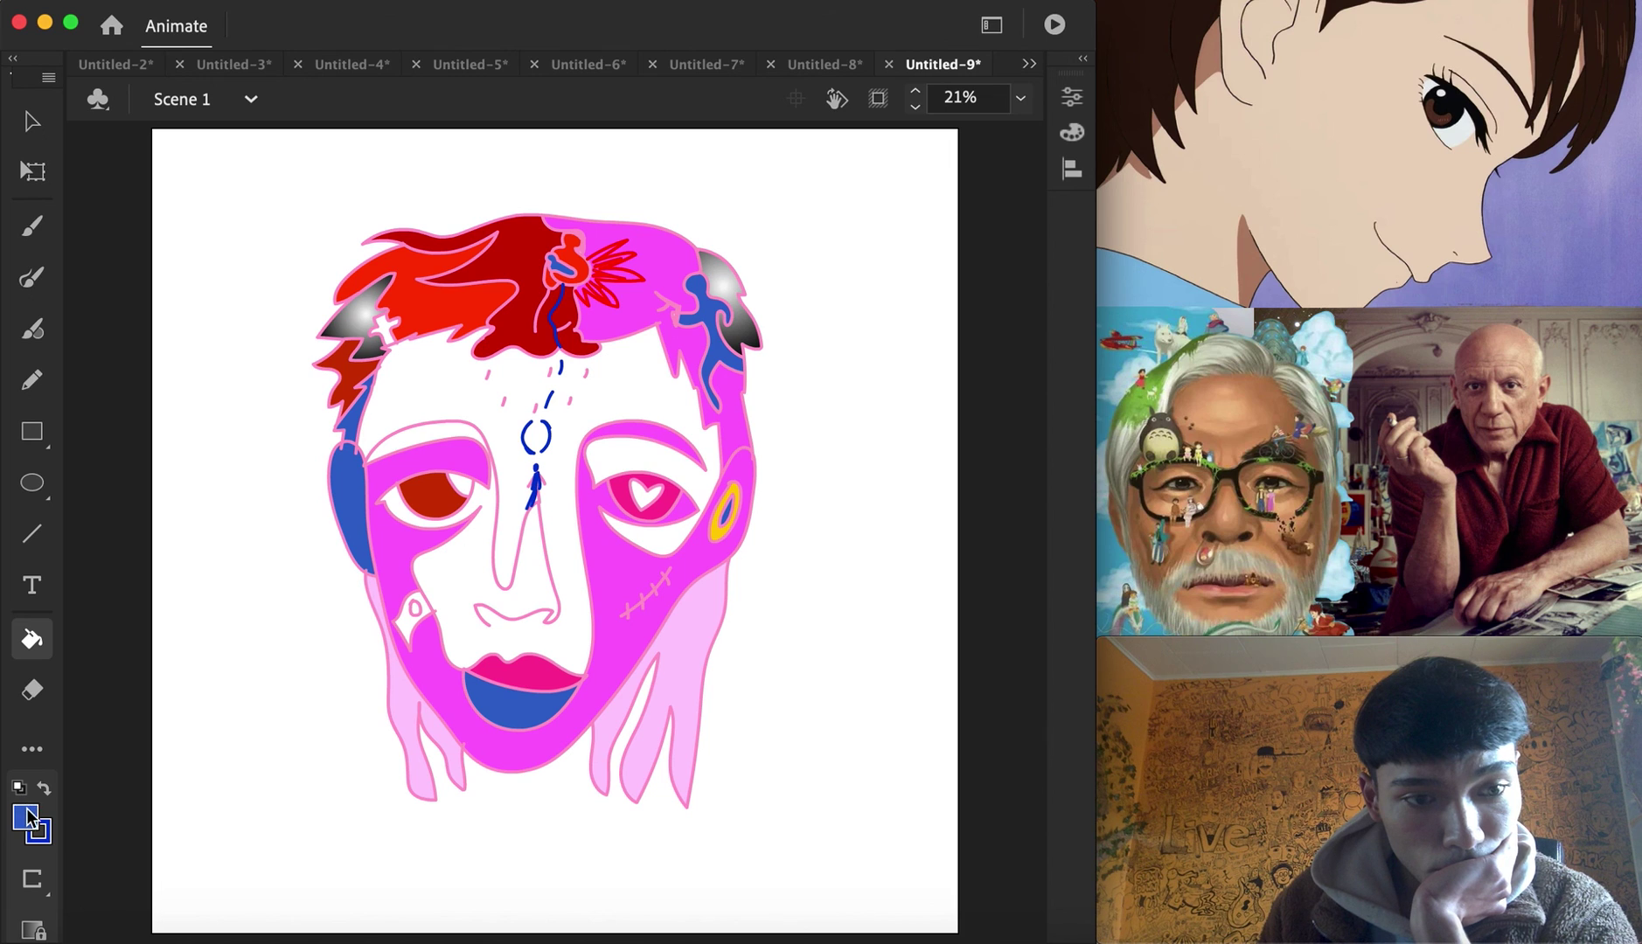
# Fill the lower lip and the left ear with dark blue
pyautogui.click(26, 817)
pyautogui.click(172, 579)
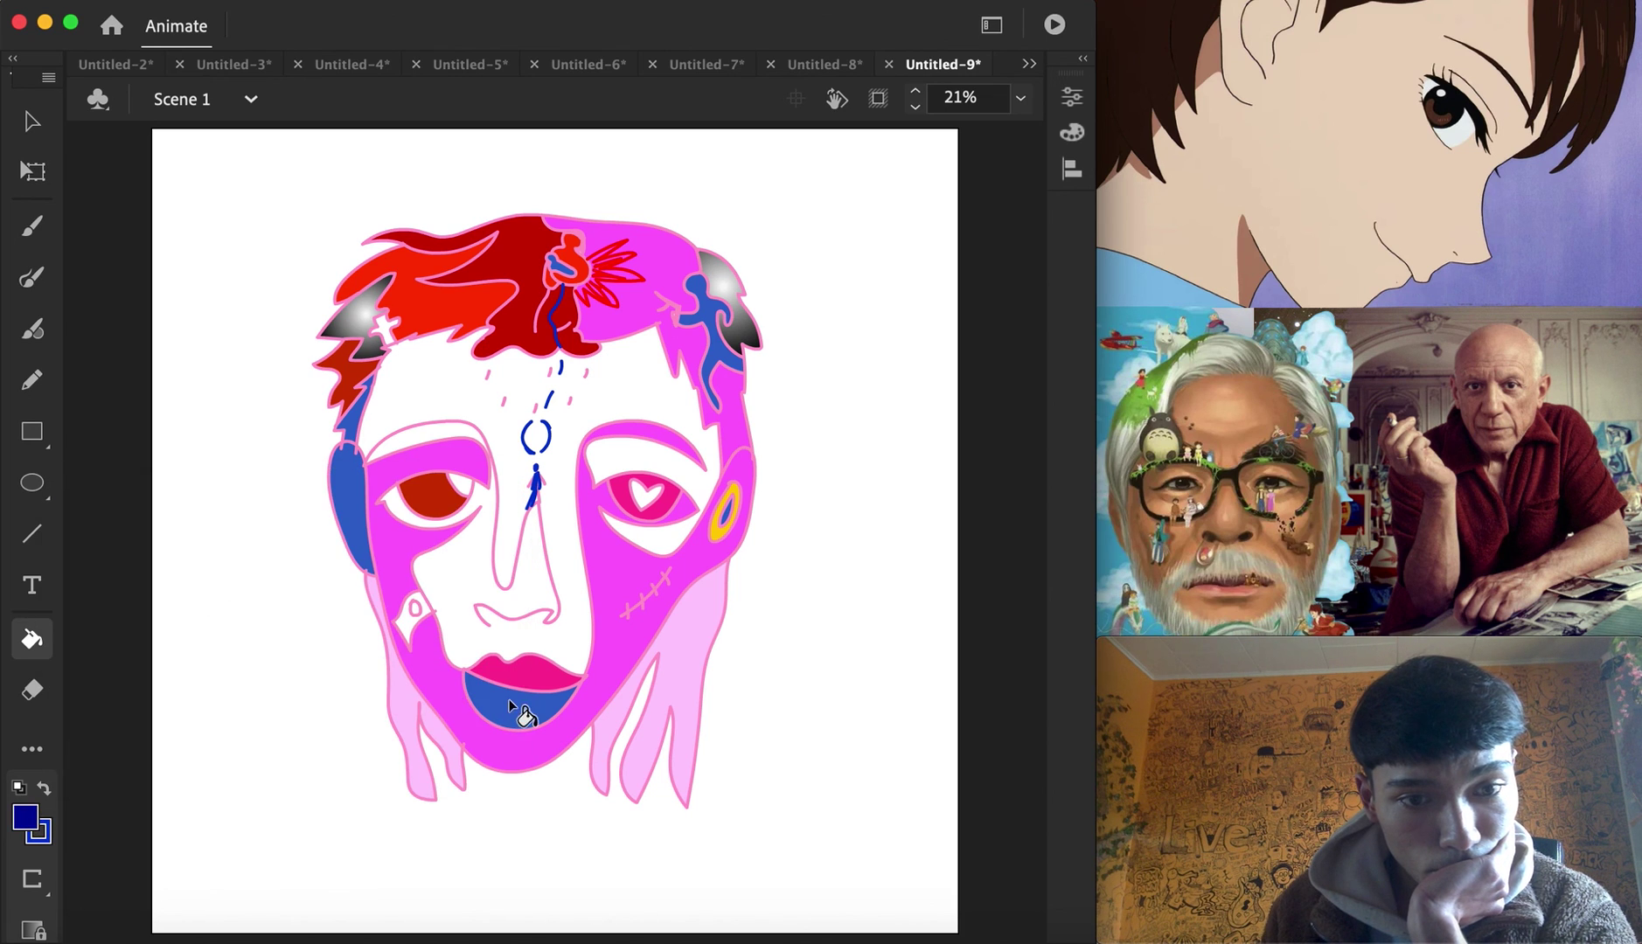
pyautogui.click(524, 717)
pyautogui.click(359, 557)
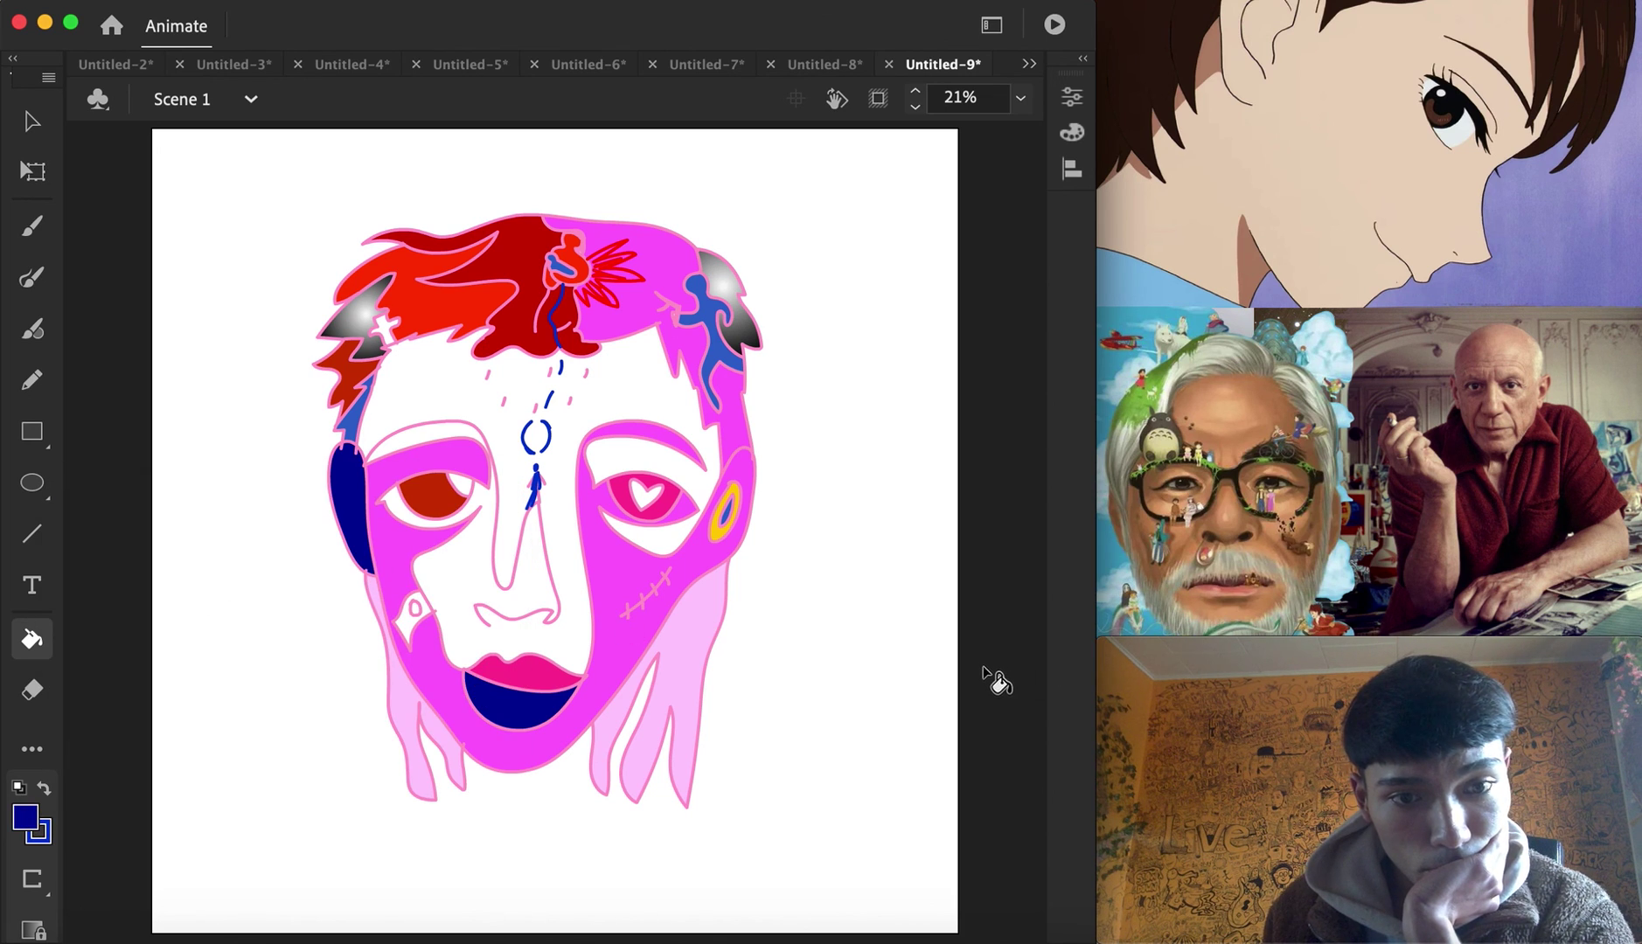
# Fill the diamond-shaped patch on the left cheek with light green and its small inner oval with bright red
pyautogui.click(19, 818)
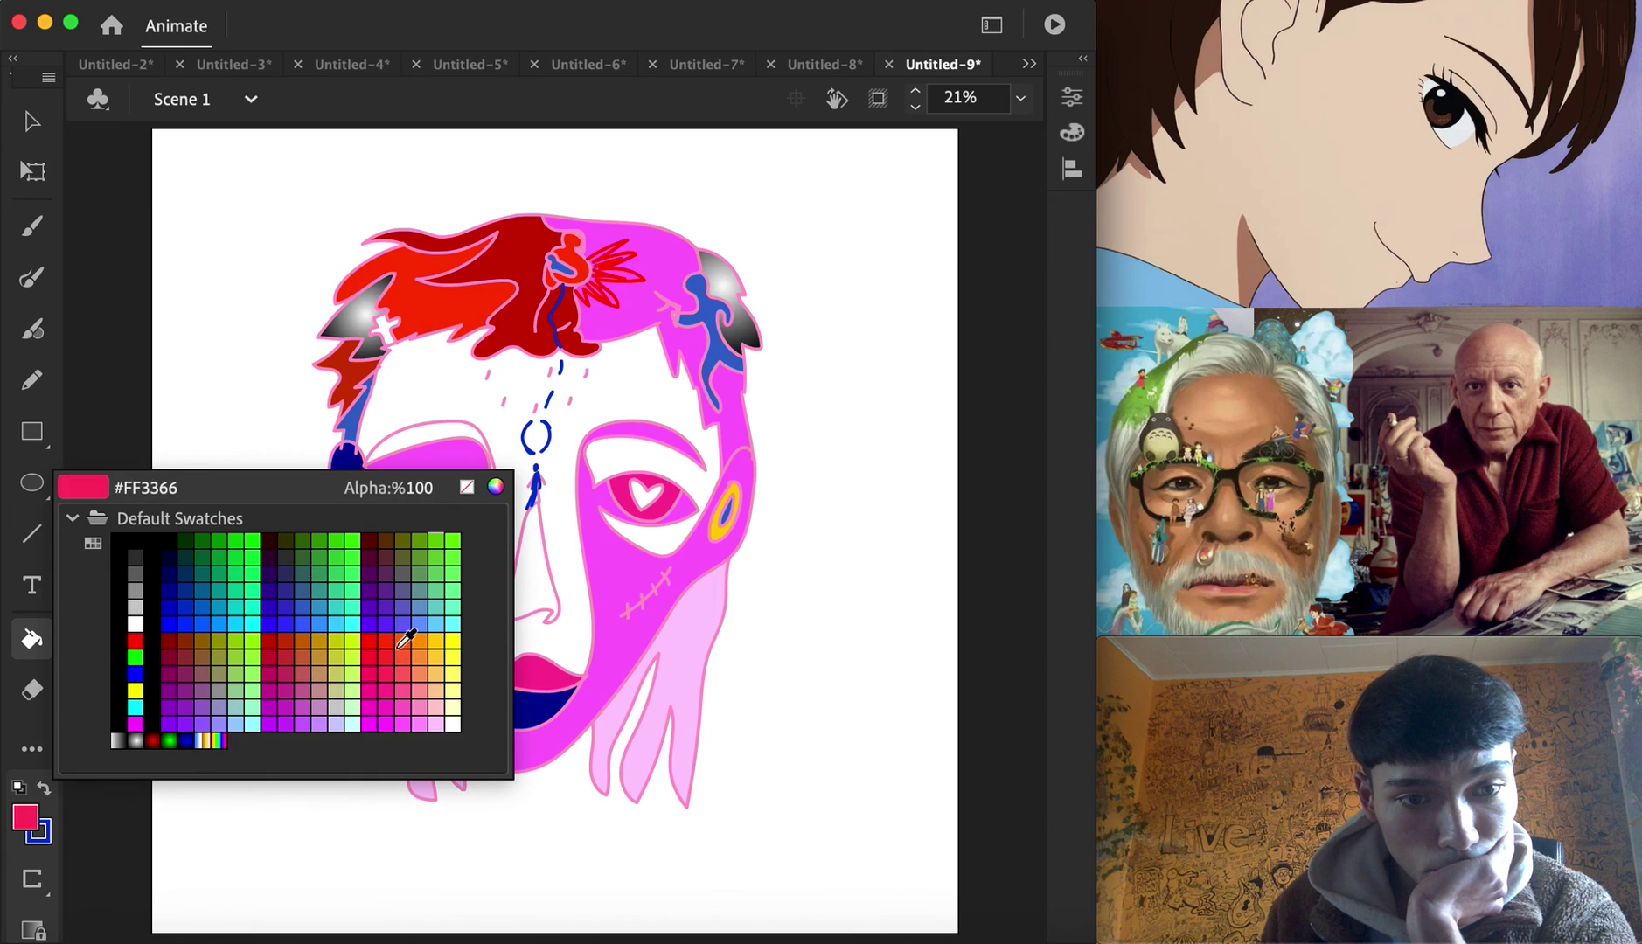
pyautogui.click(241, 693)
pyautogui.click(406, 618)
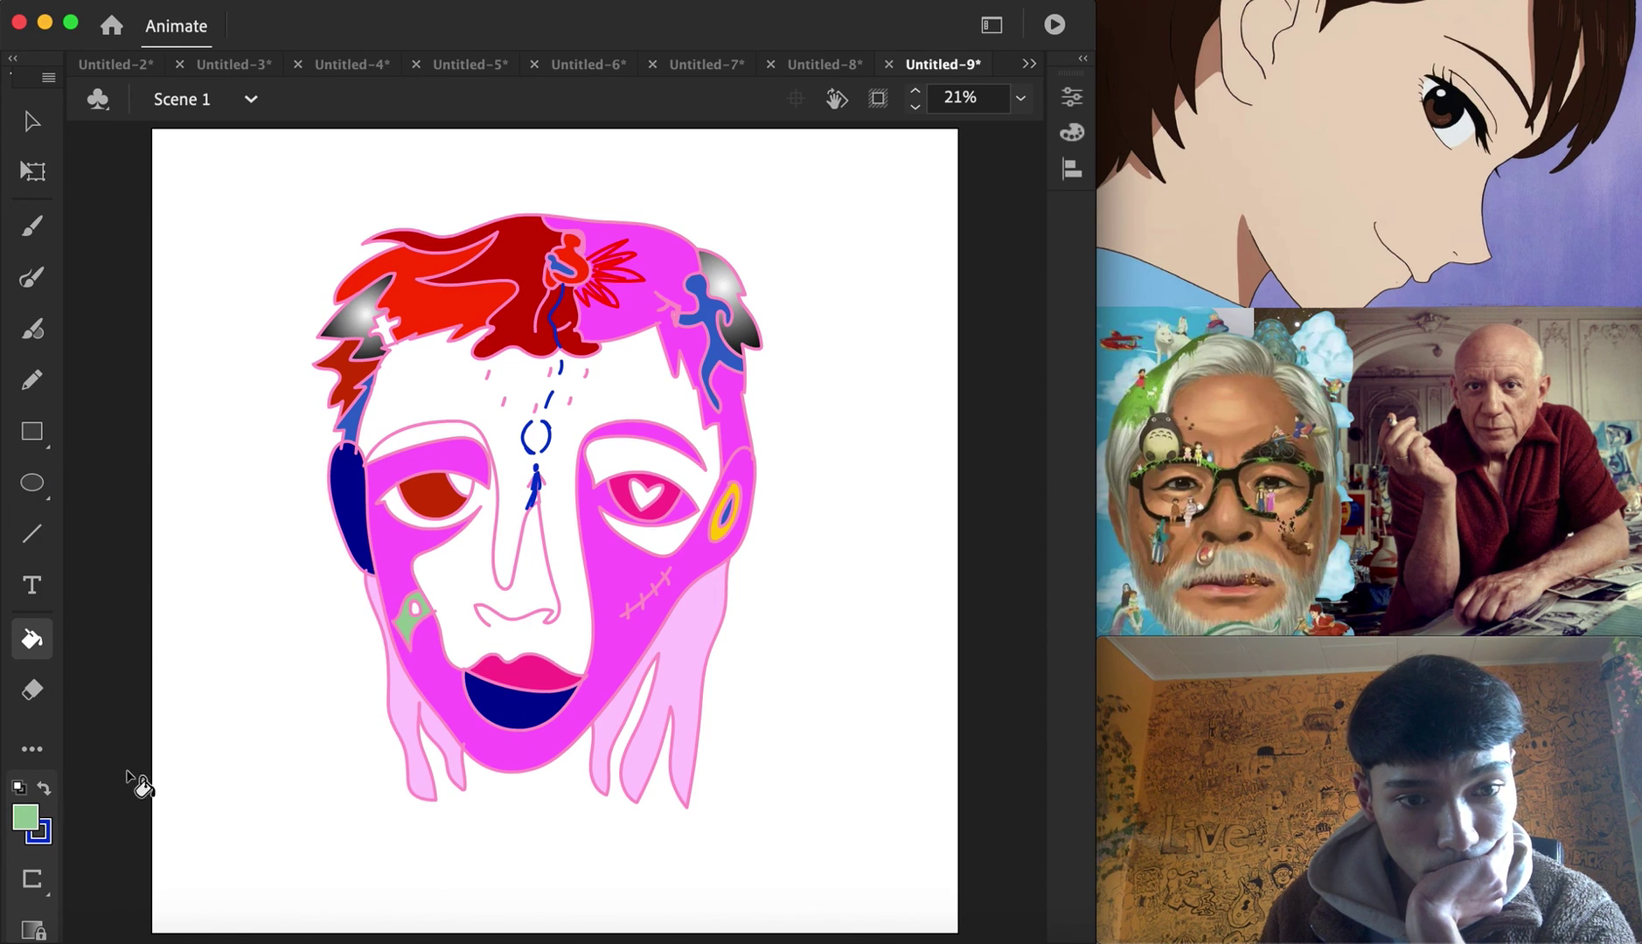
pyautogui.click(26, 817)
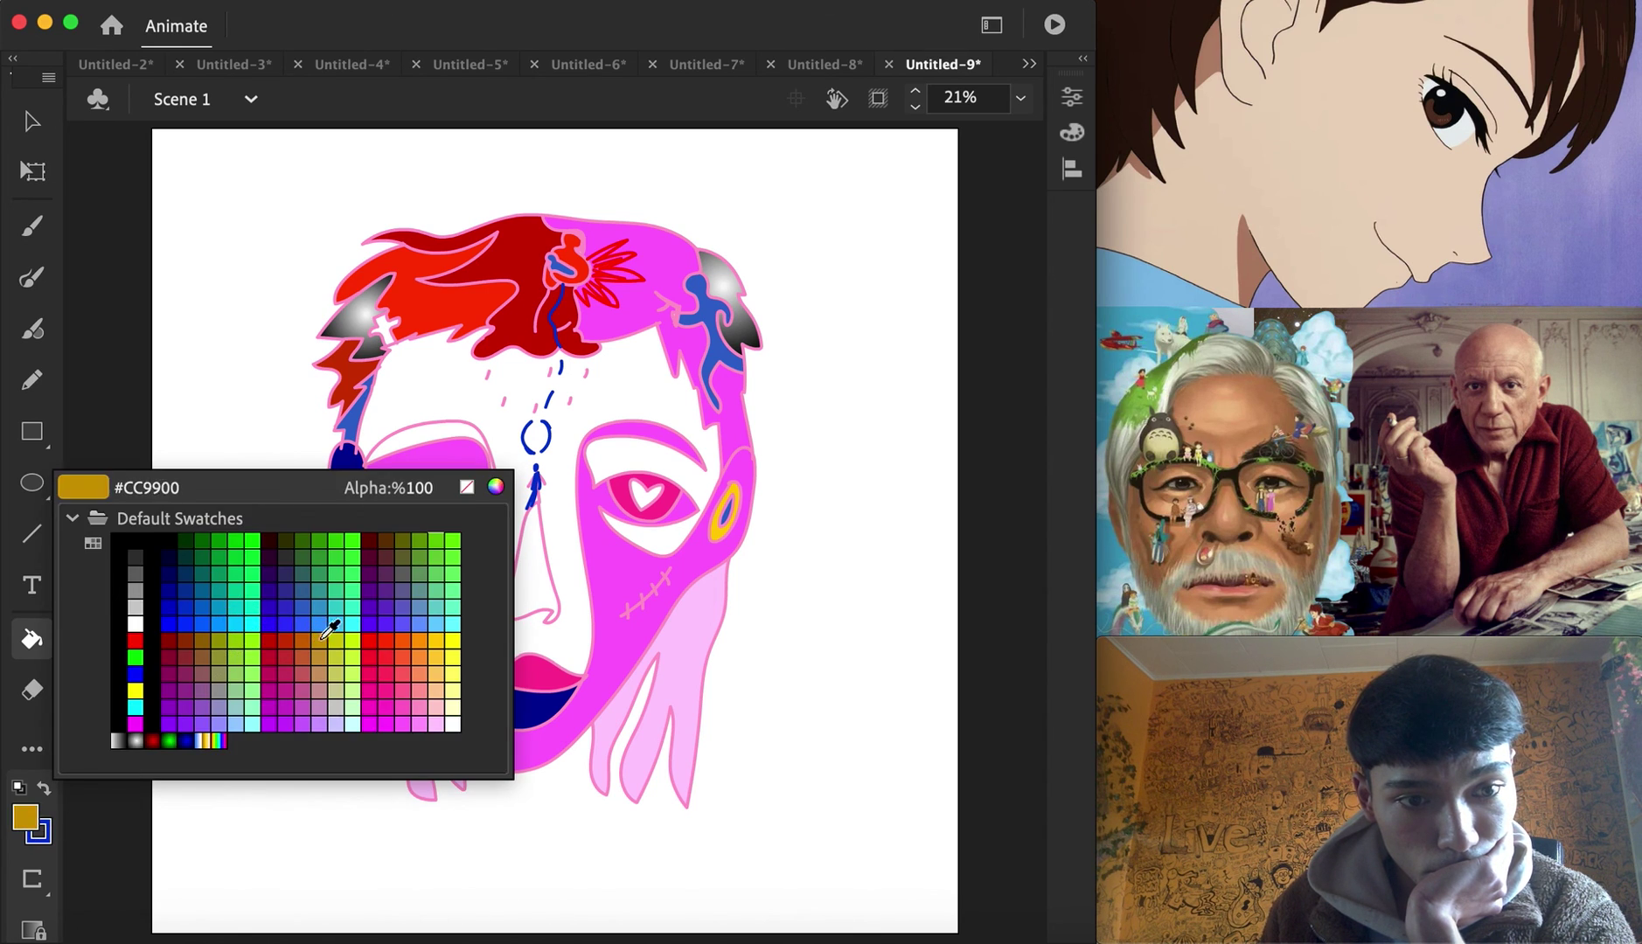
pyautogui.click(370, 640)
pyautogui.click(415, 606)
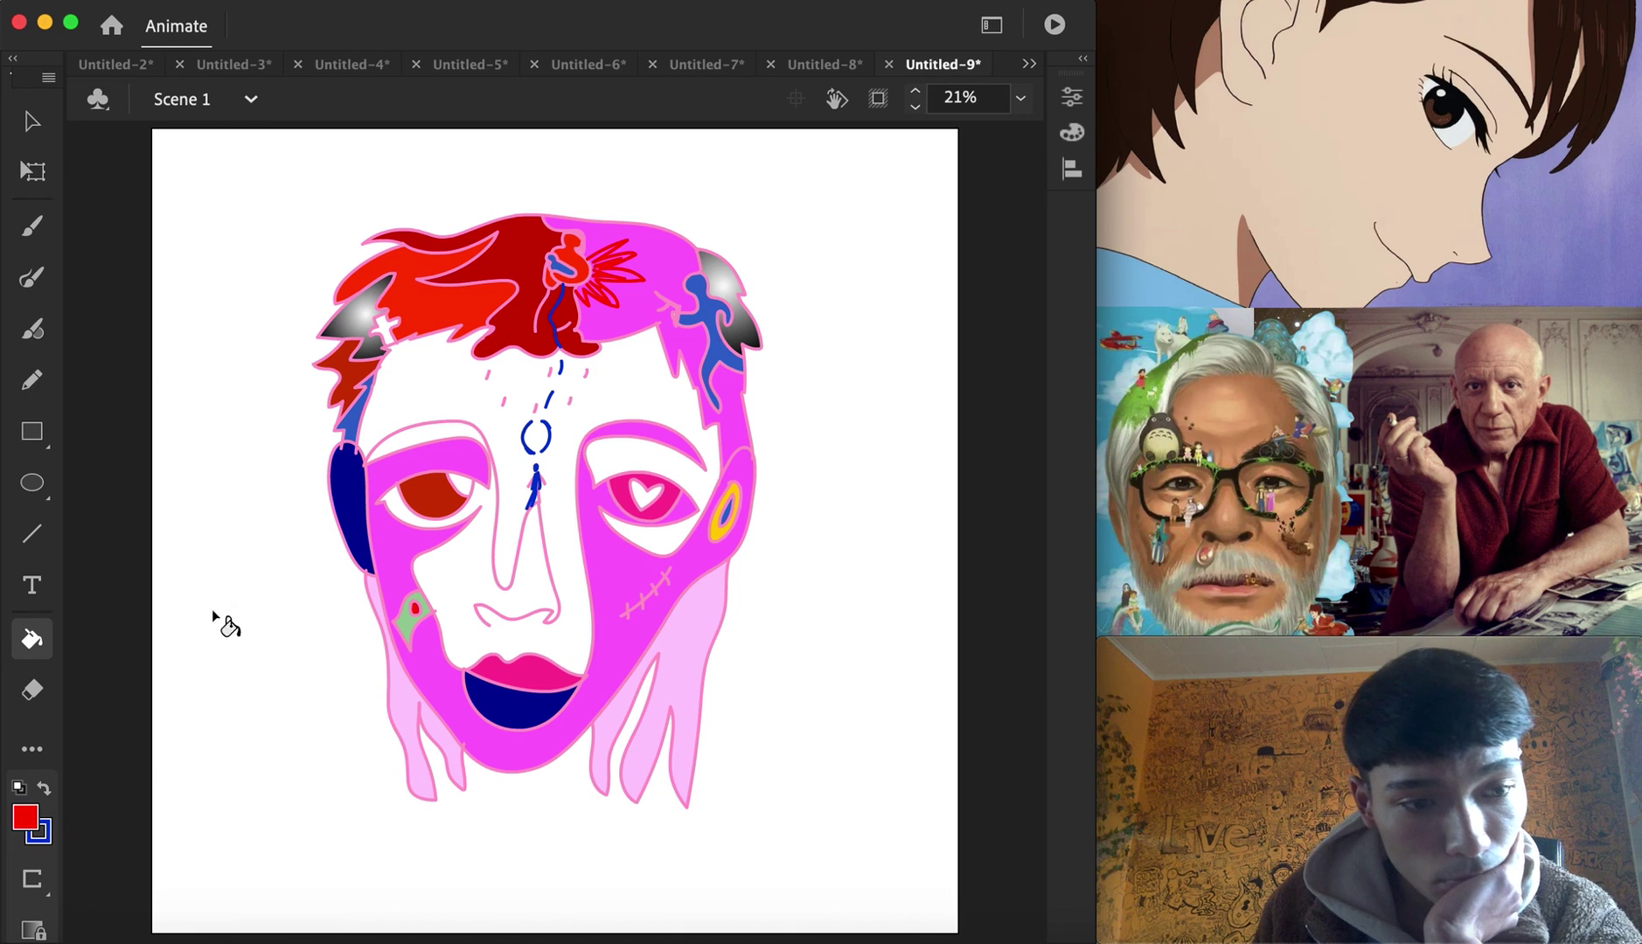
# Fill the small cross in the left side hair with dark blue #000099
pyautogui.click(27, 819)
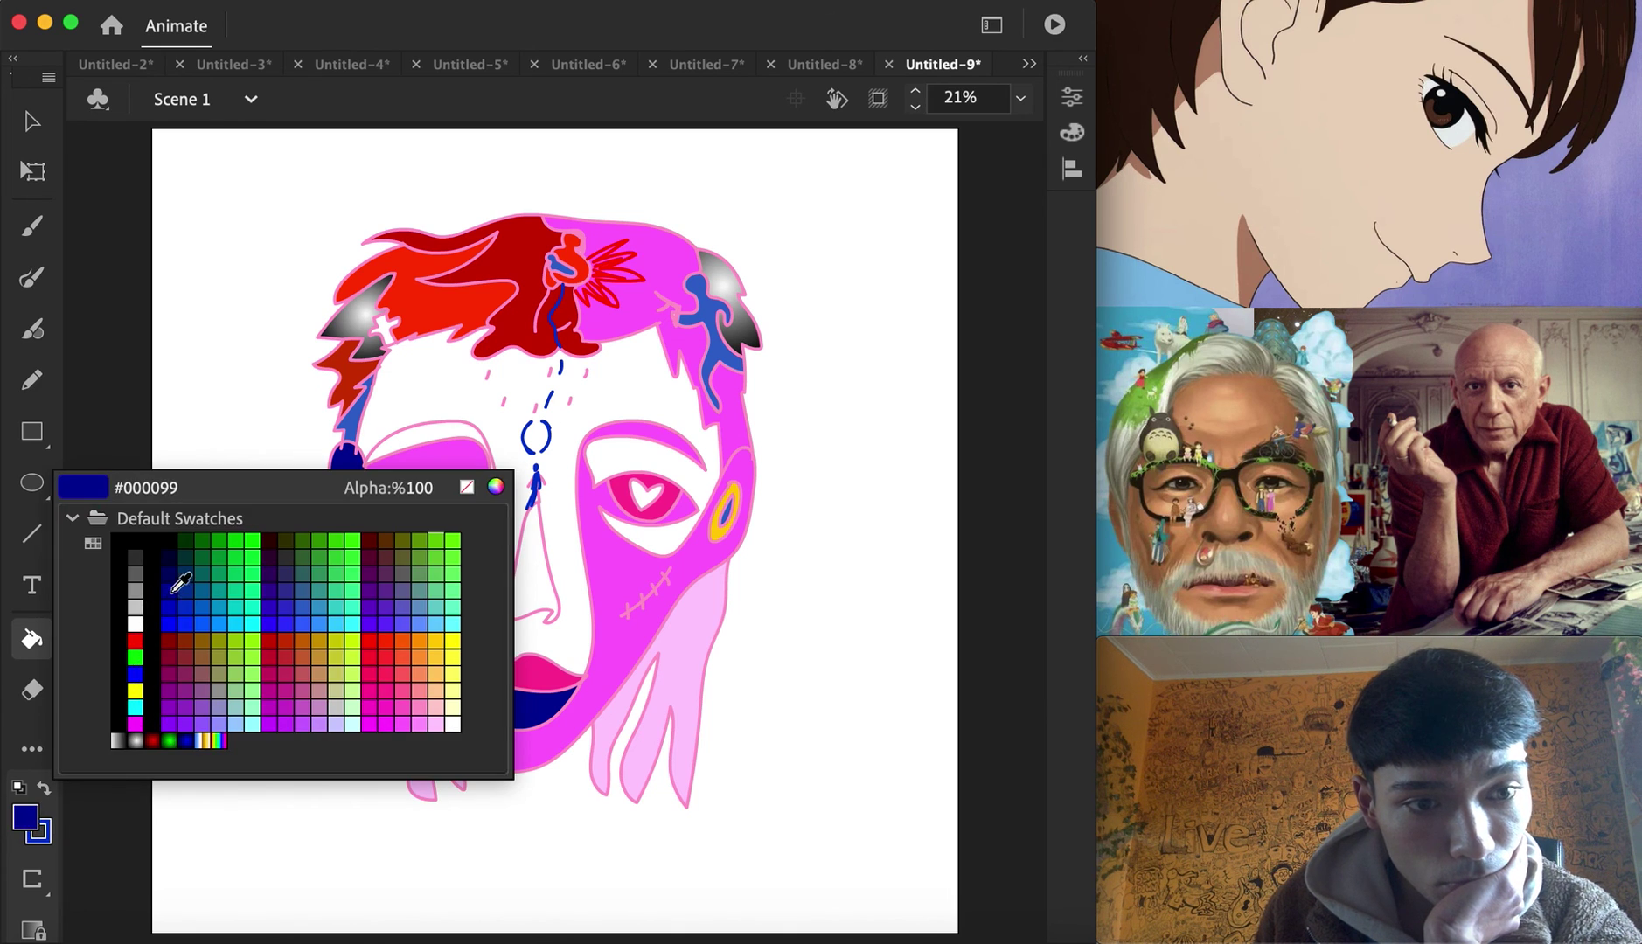
pyautogui.click(172, 579)
pyautogui.click(384, 331)
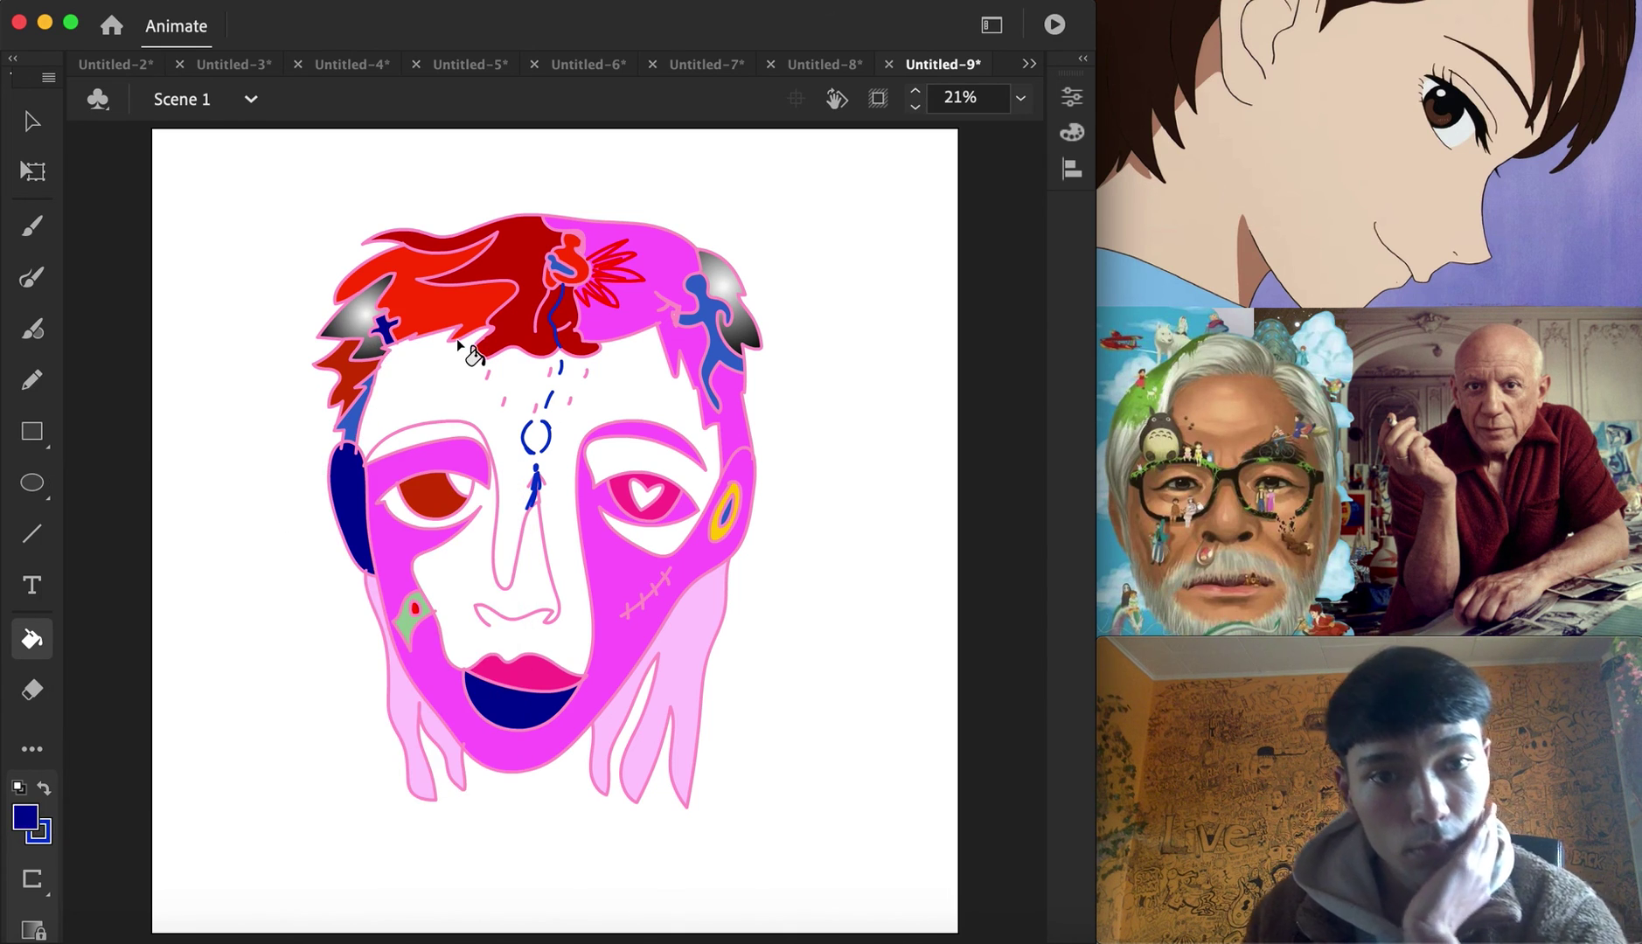
pyautogui.click(1194, 510)
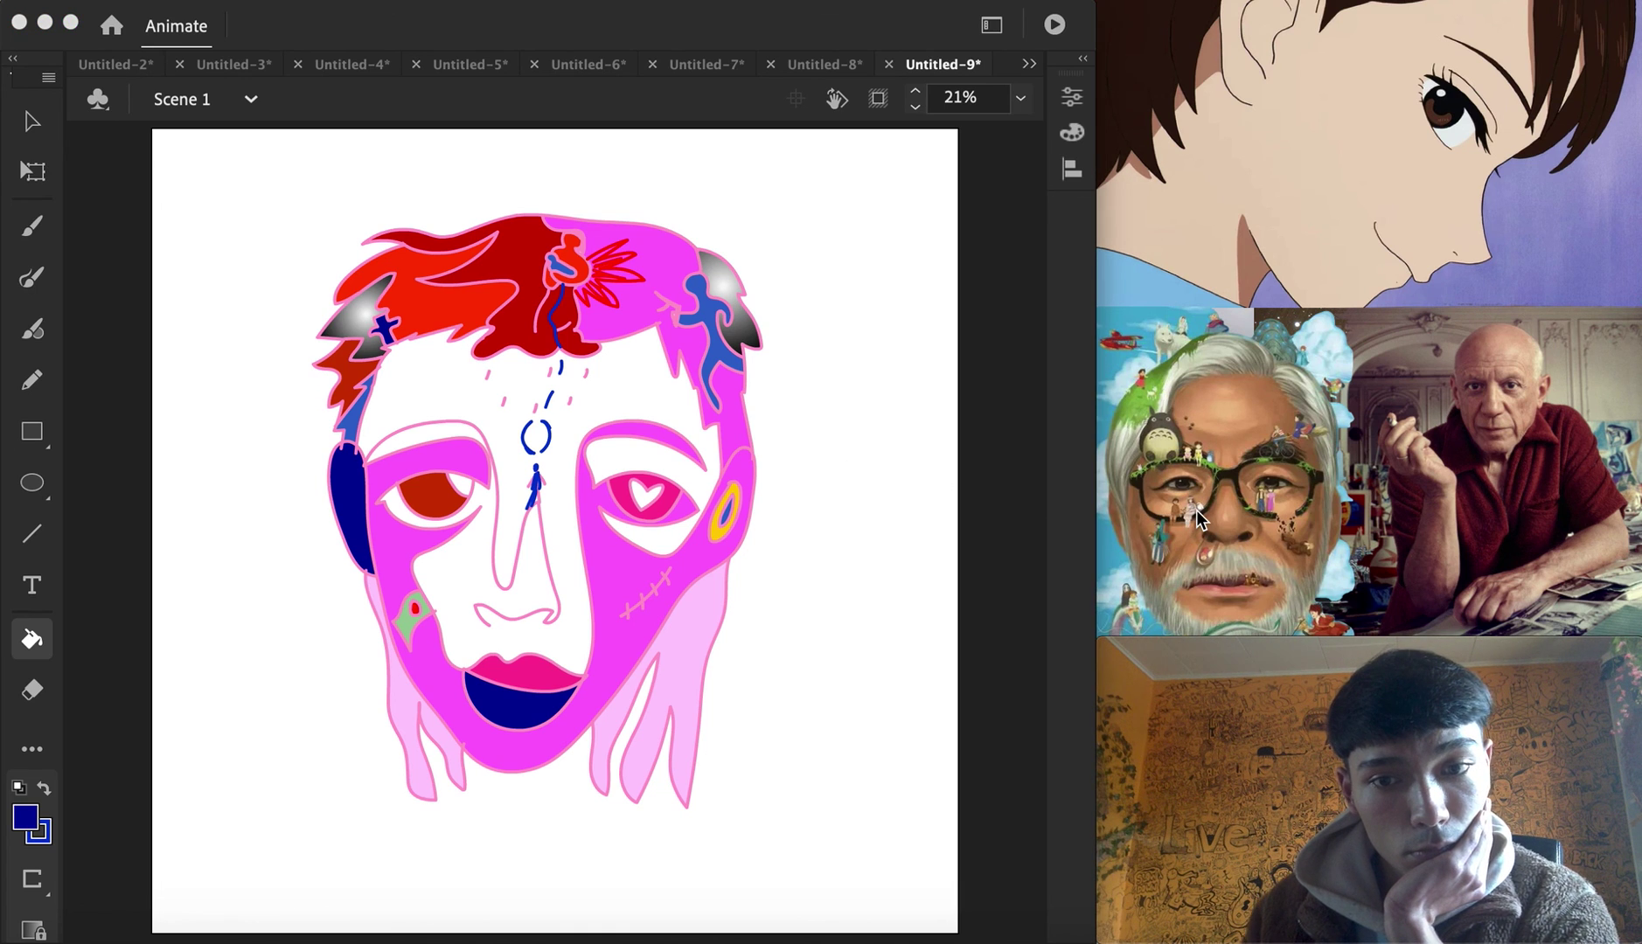